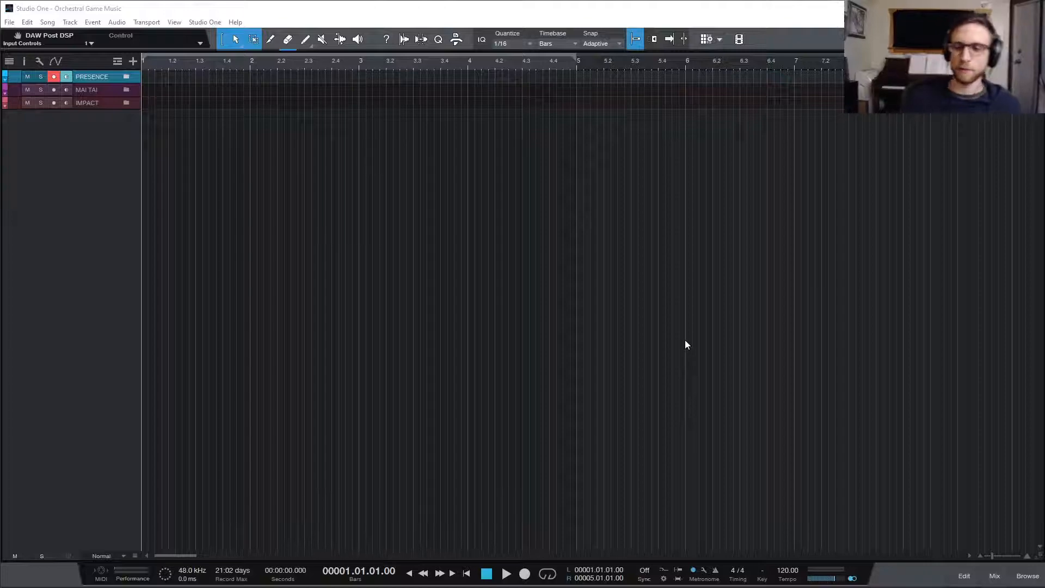
- Expand the PRESENCE folder track and select the first Presence track inside it
left_click(690, 369)
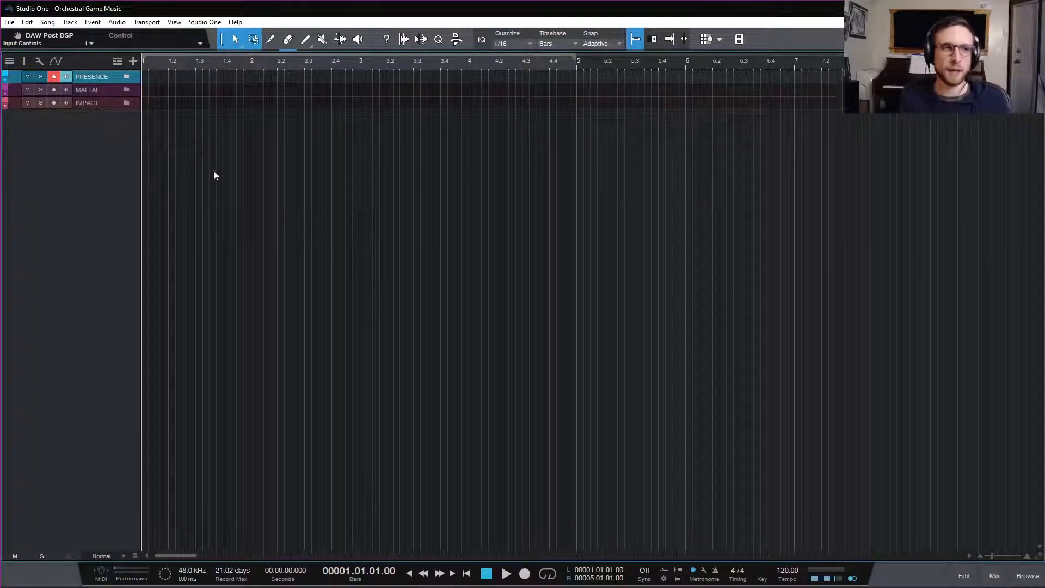
left_click(126, 77)
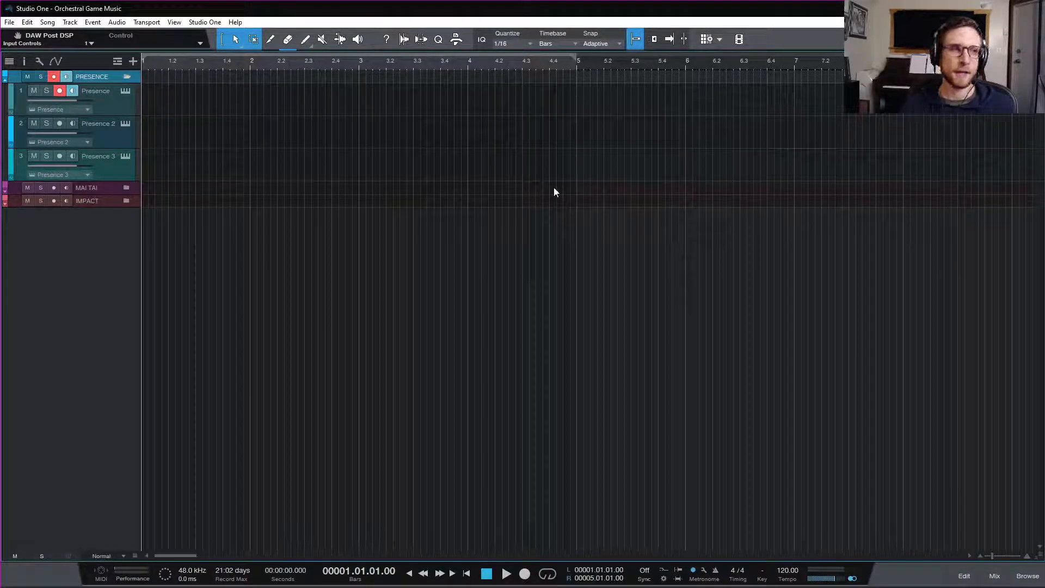
left_click(128, 108)
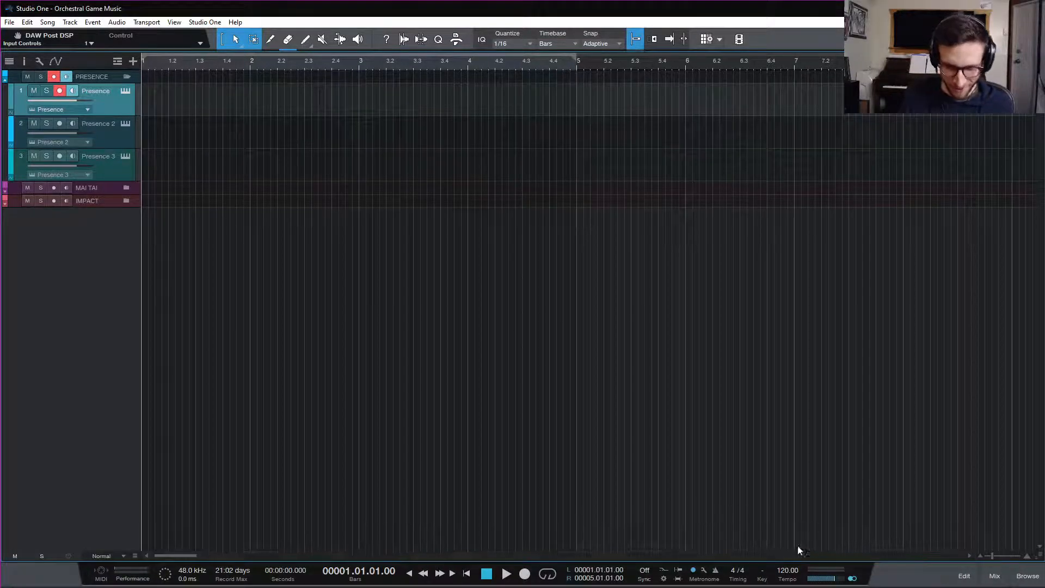
- Set the song tempo to 63 BPM
left_click(788, 569)
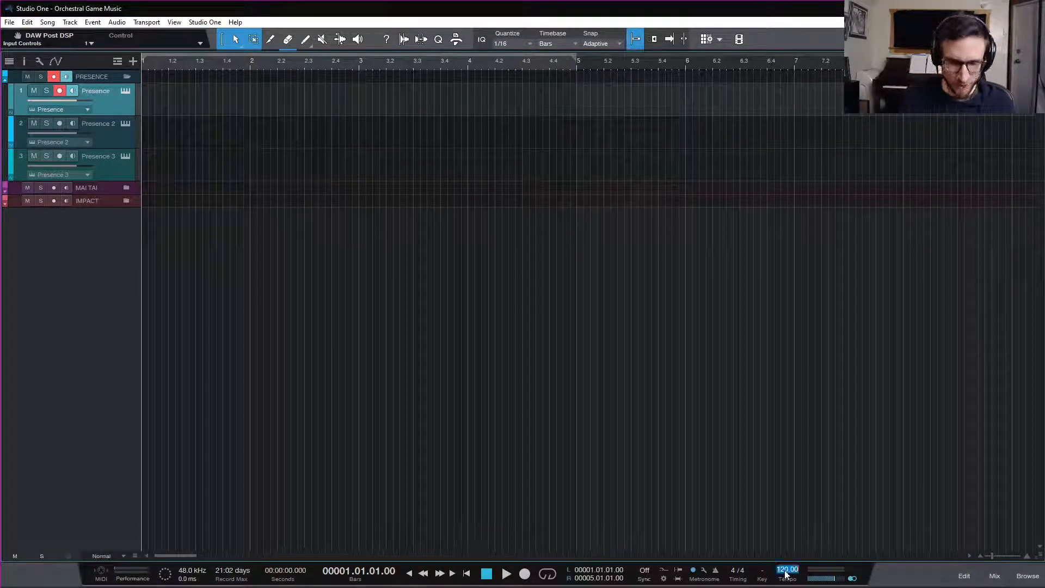
left_click(799, 514)
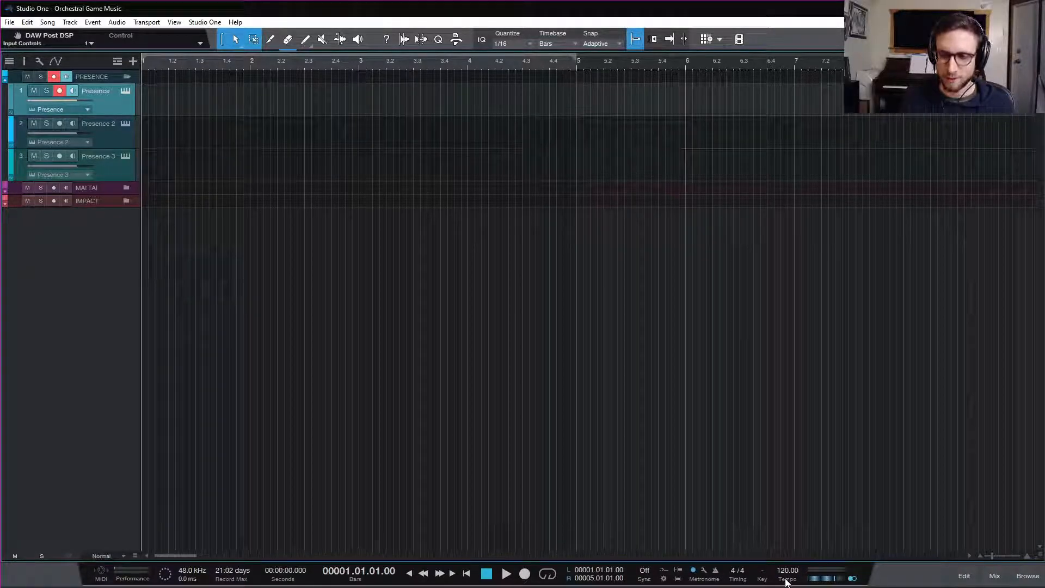
left_click(786, 580)
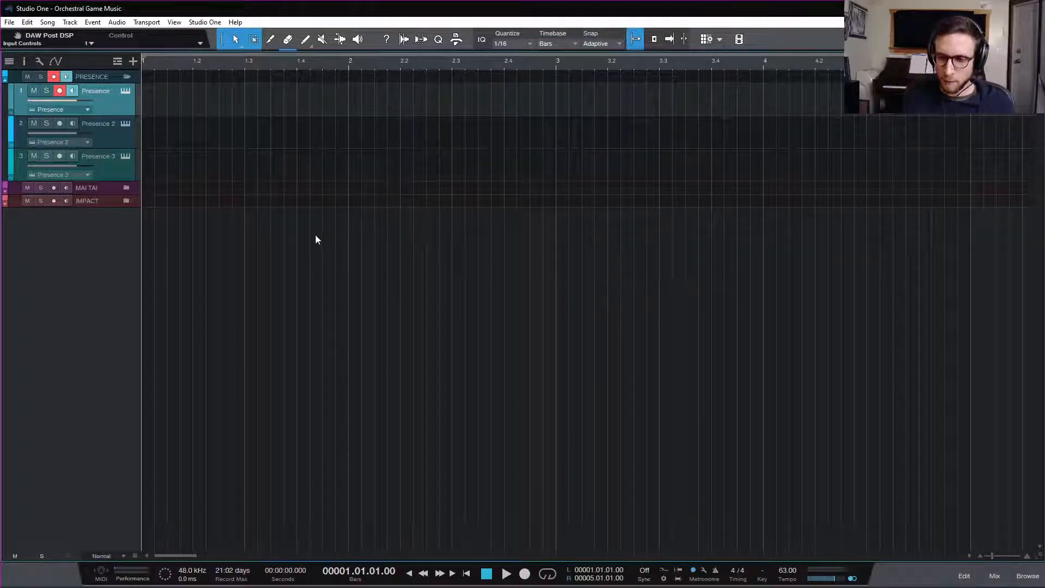
- View the first Presence track's instrument editor, reposition it over the arrangement, and close it
left_click(126, 91)
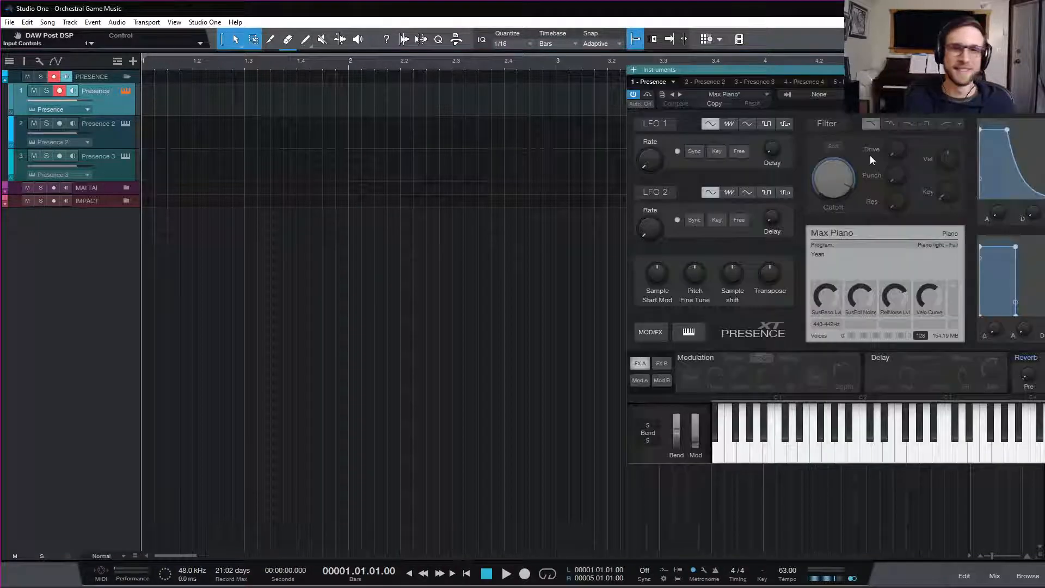
left_click_drag(866, 72, 581, 99)
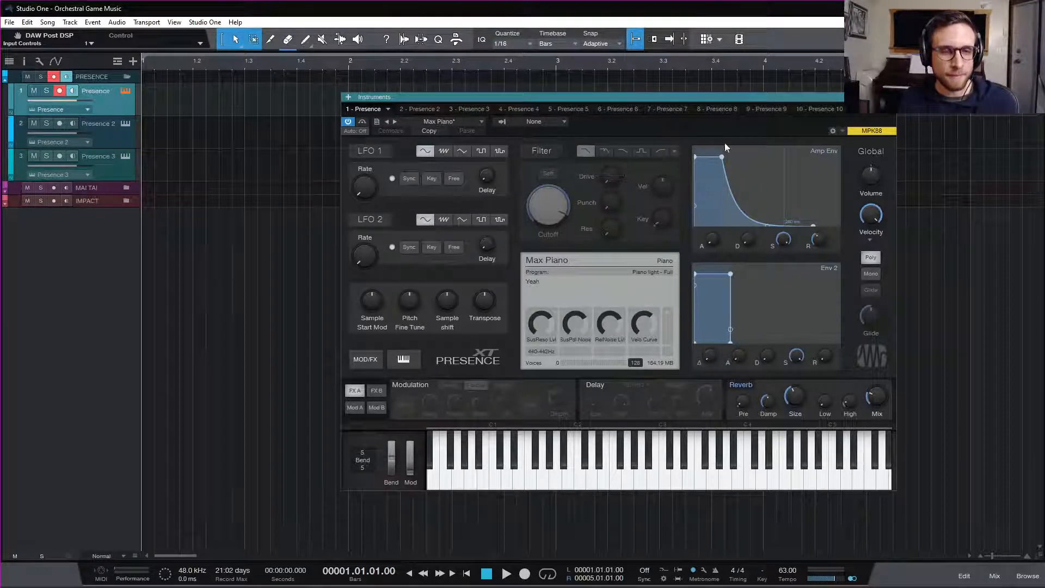
left_click(890, 97)
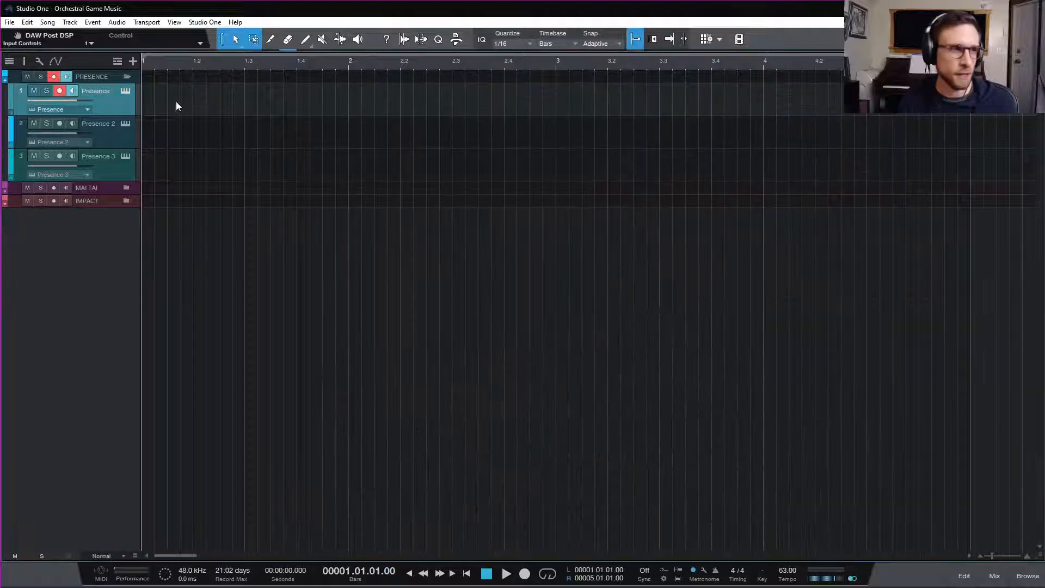
left_click(123, 174)
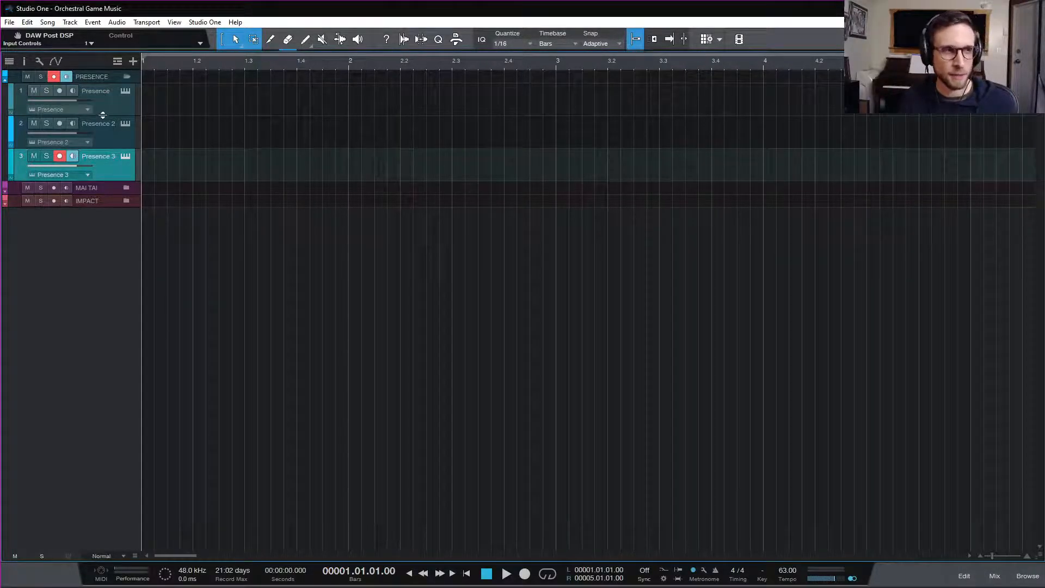
right_click(120, 173)
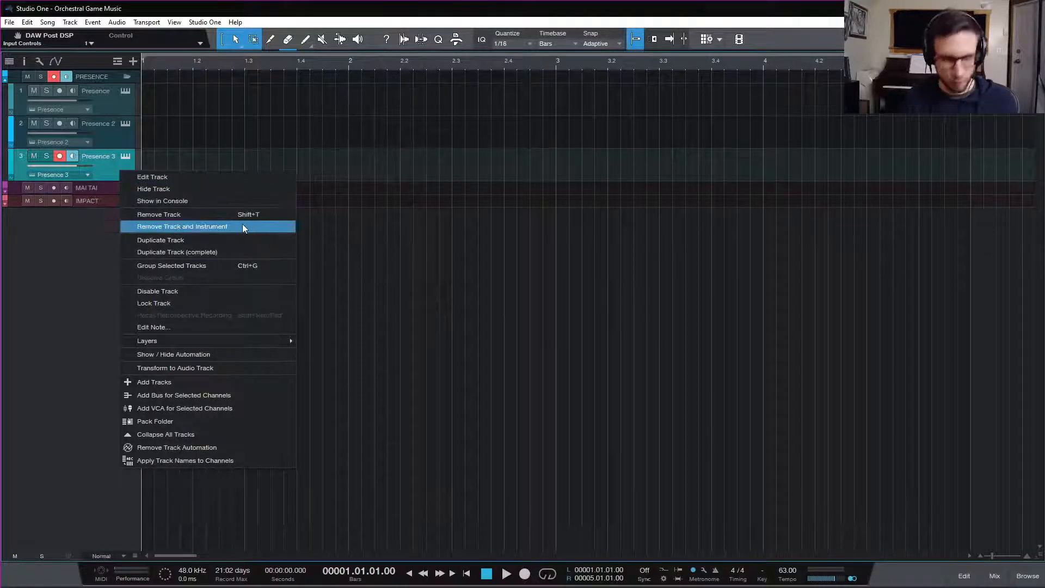
left_click(191, 163)
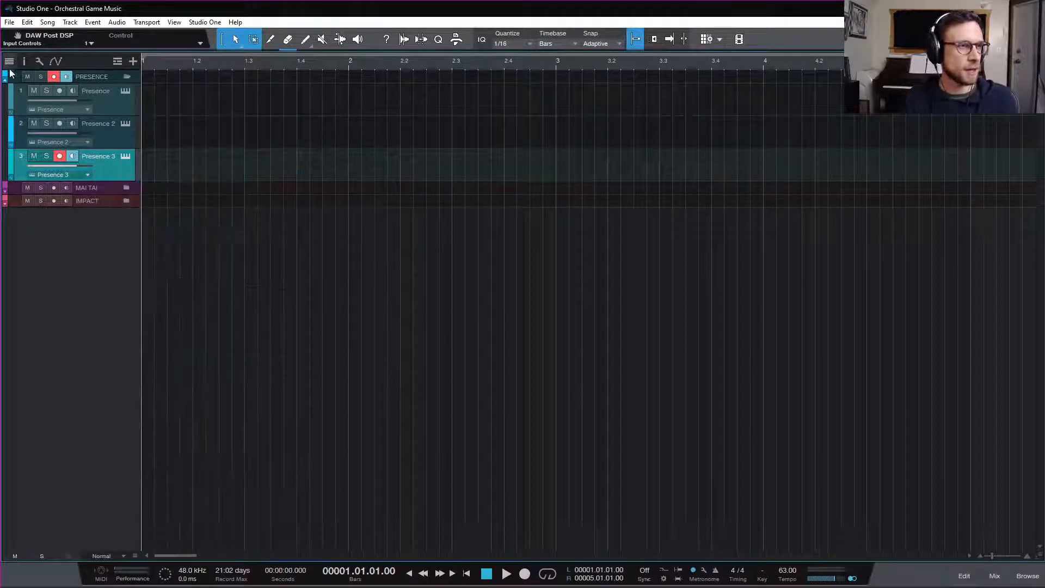
- Unhide the Presence 4 to Presence 7 tracks using the track list and enable all four
left_click(9, 61)
left_click_drag(27, 138, 25, 176)
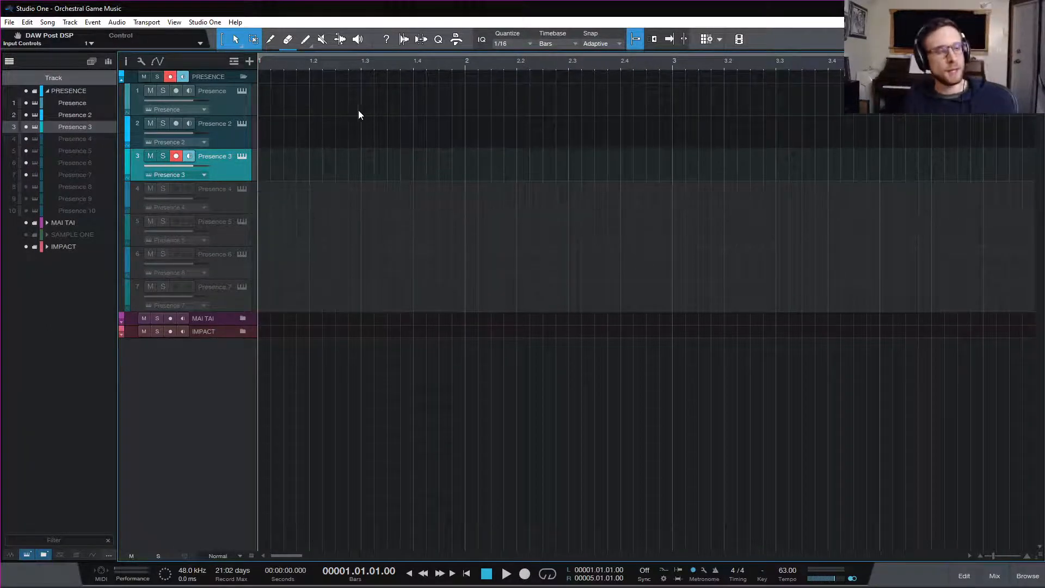
left_click(167, 203)
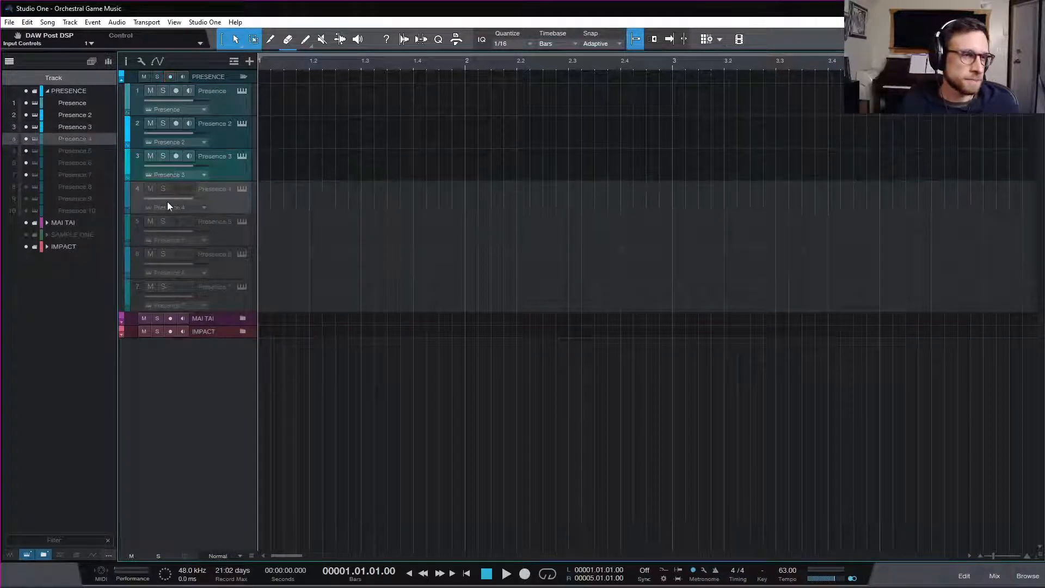
left_click(228, 296, "shift")
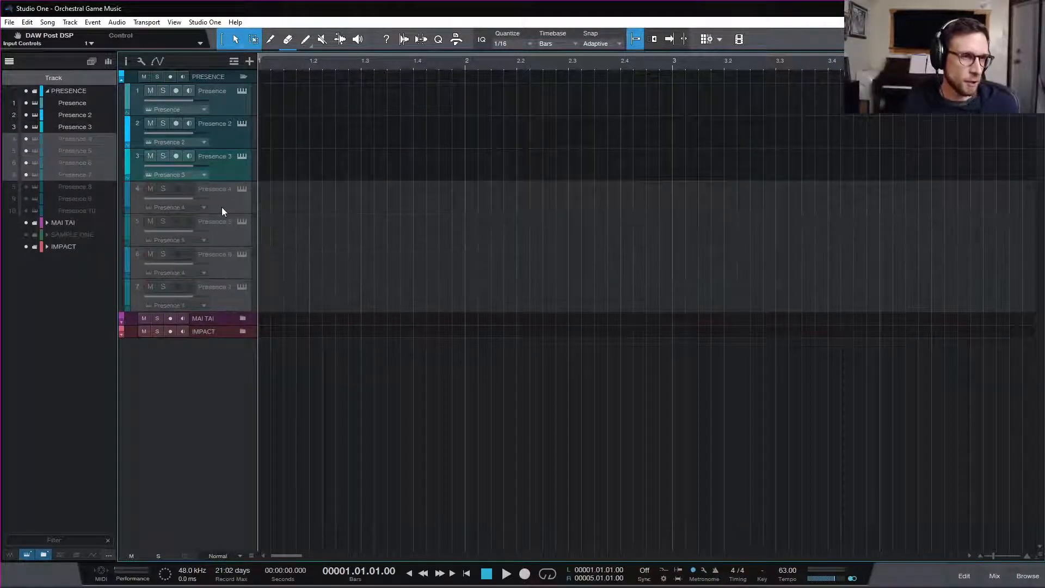
right_click(222, 211)
left_click(301, 340)
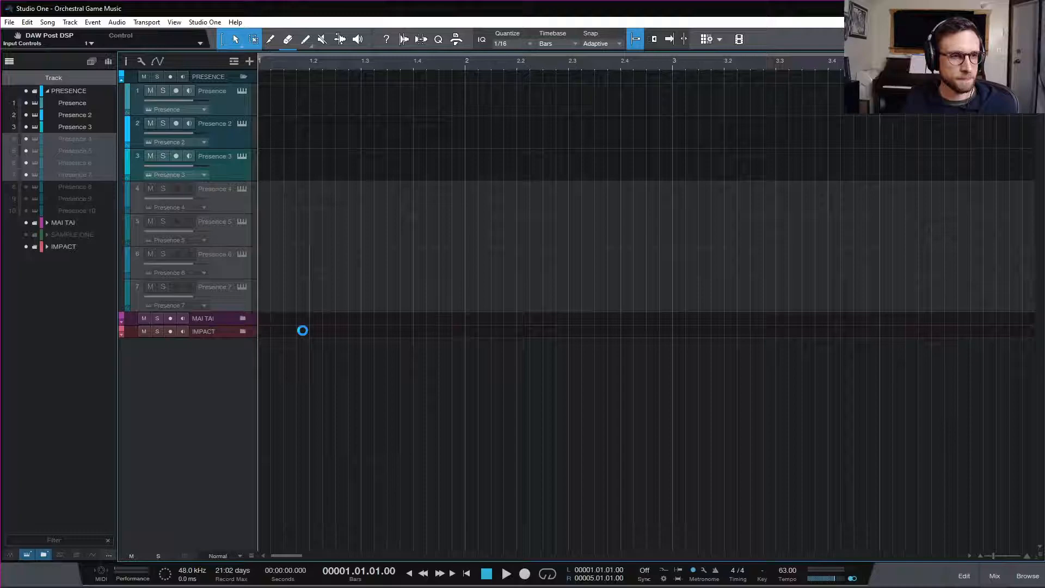
- Load the Violin Full preset from Strings > Violins on the first Presence track and view its articulation key-switches
left_click(225, 100)
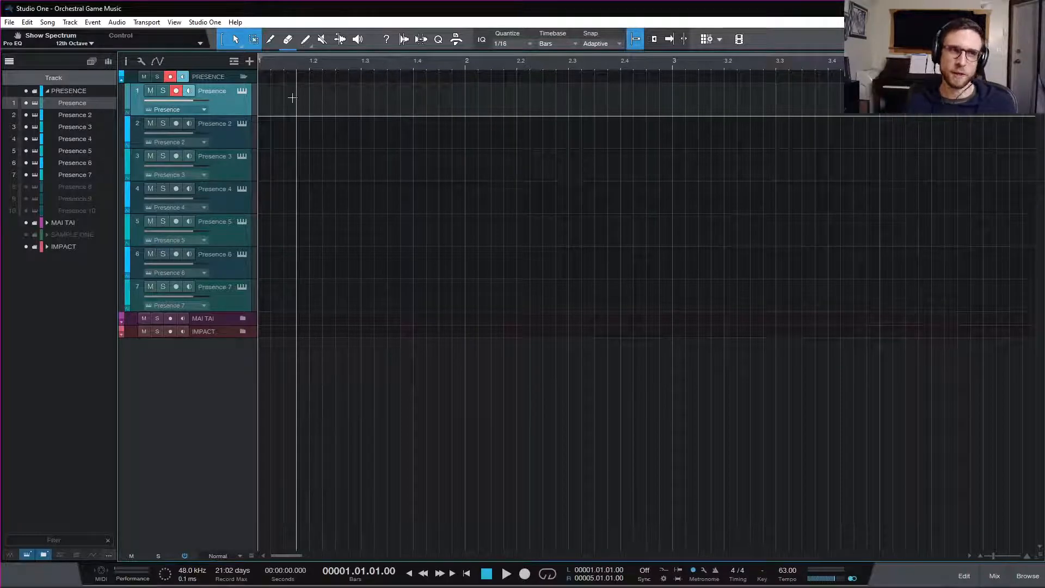
left_click(242, 90)
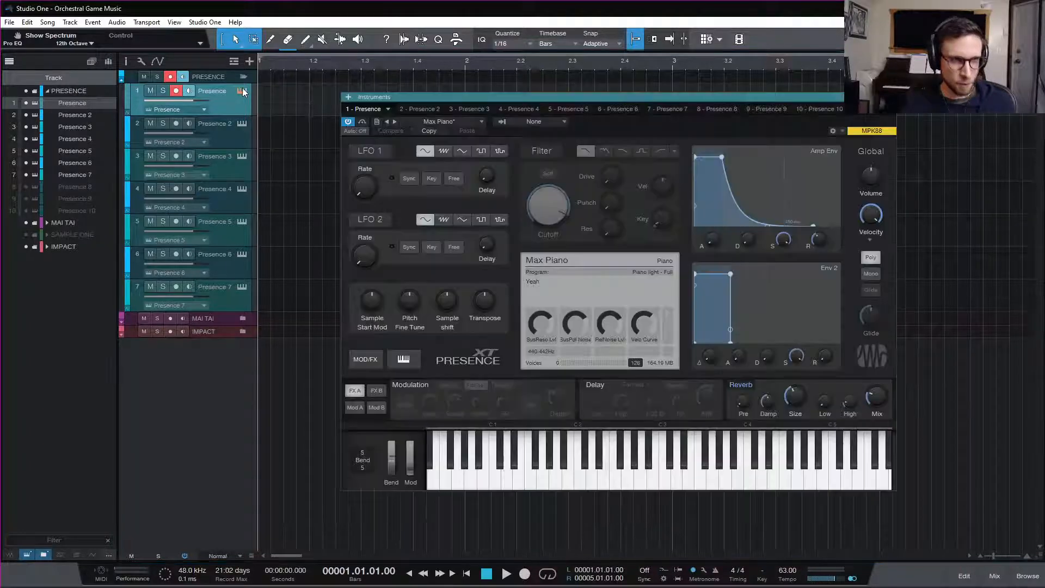
left_click(466, 122)
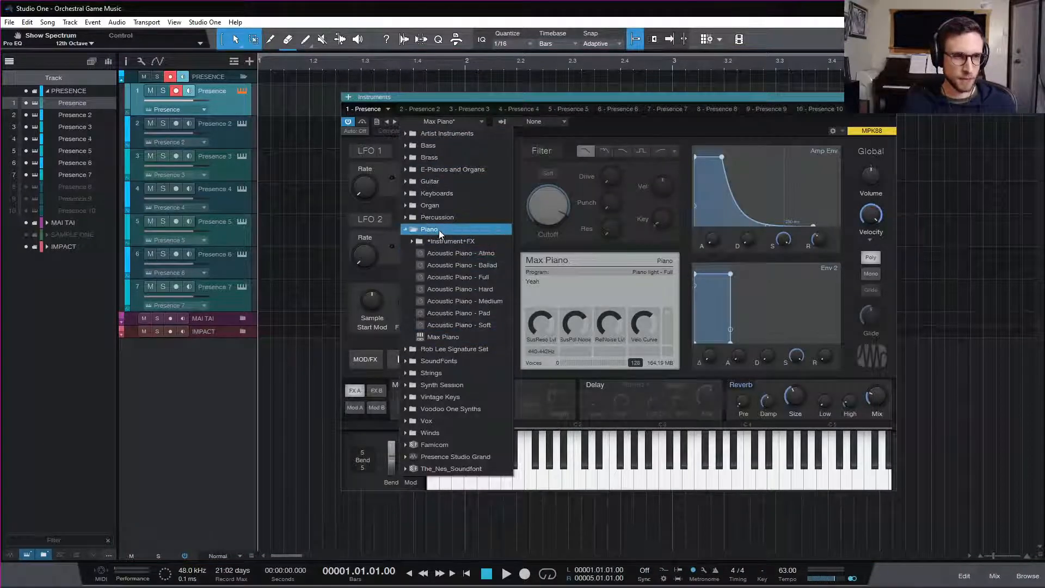
left_click(439, 230)
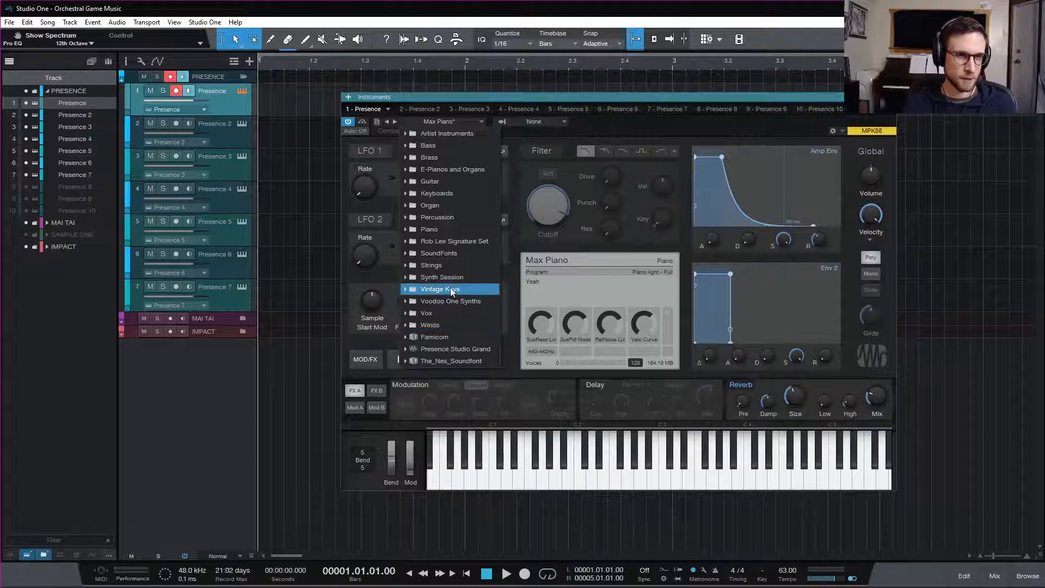
left_click(454, 266)
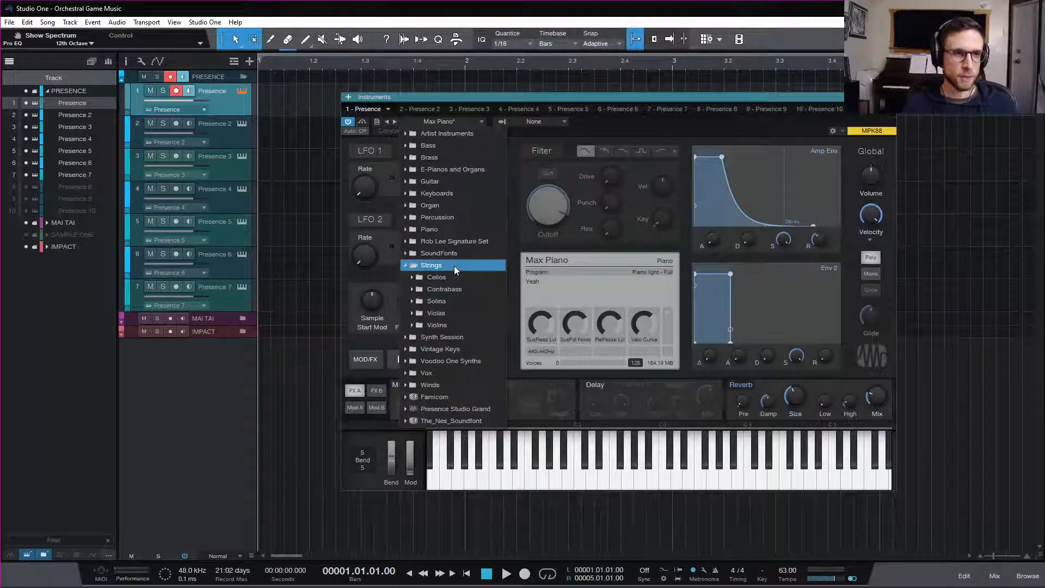
left_click(462, 323)
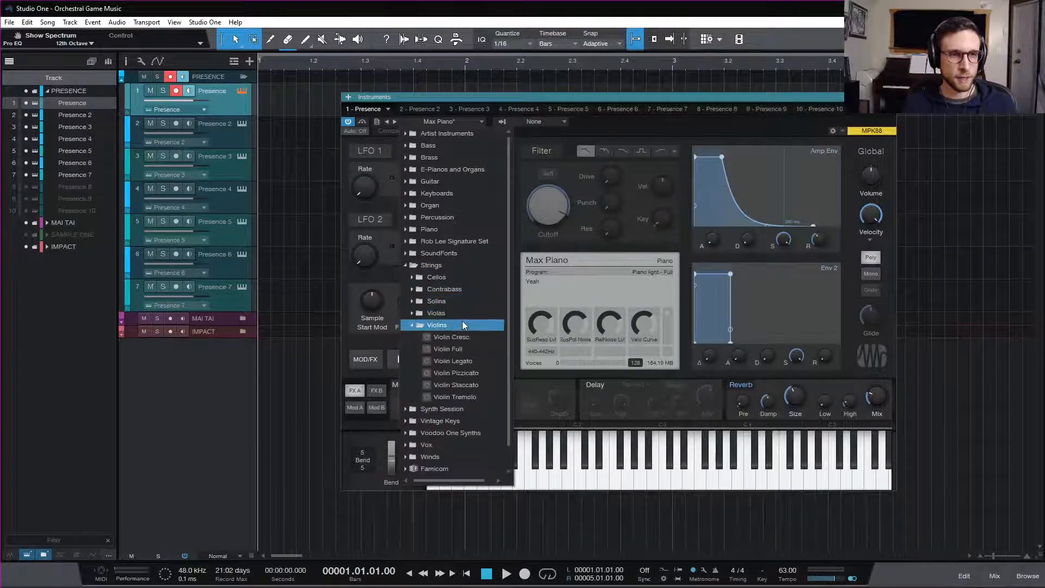
left_click(478, 348)
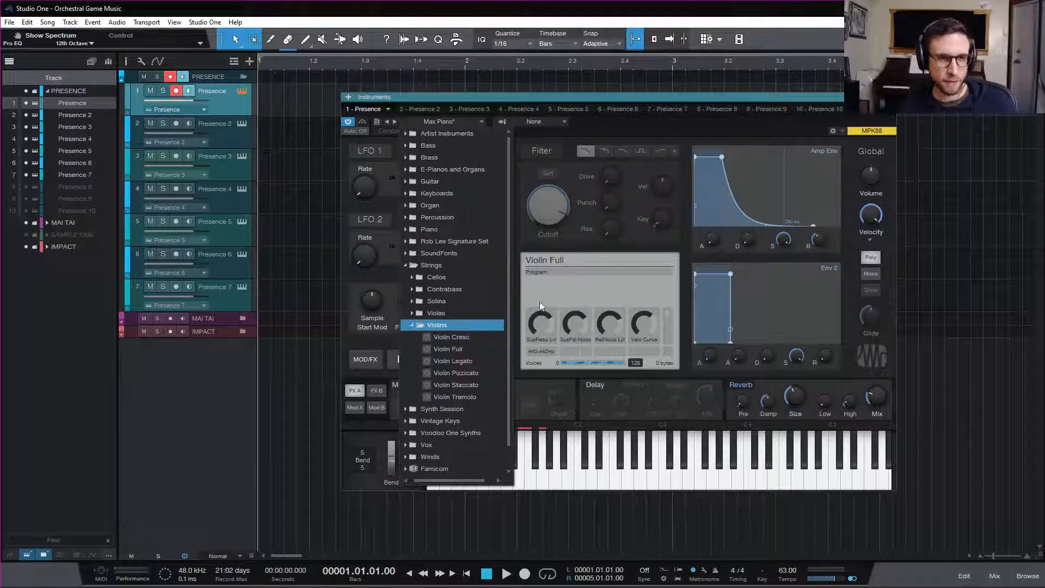
left_click(653, 247)
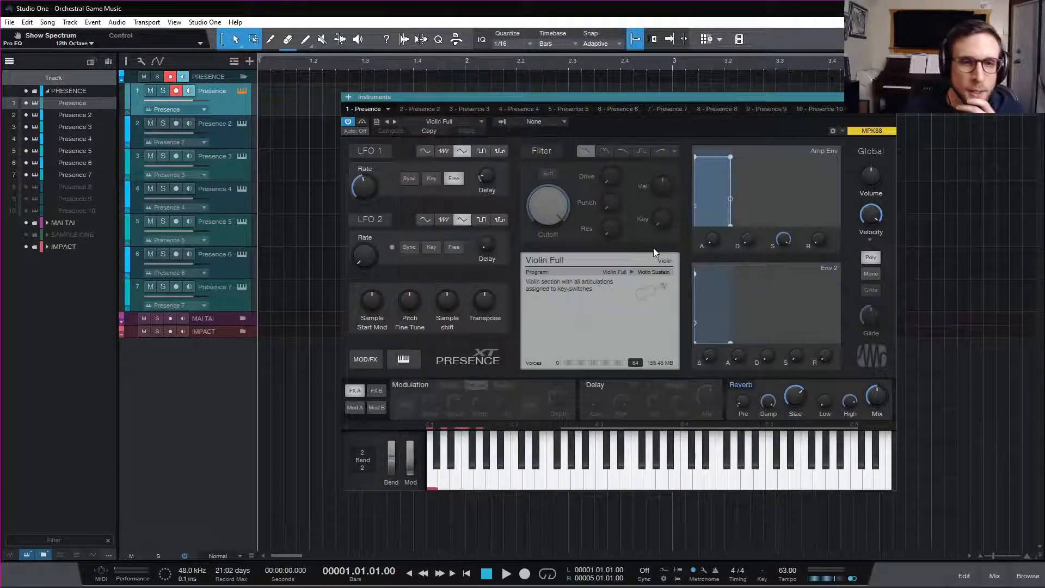
left_click(636, 271)
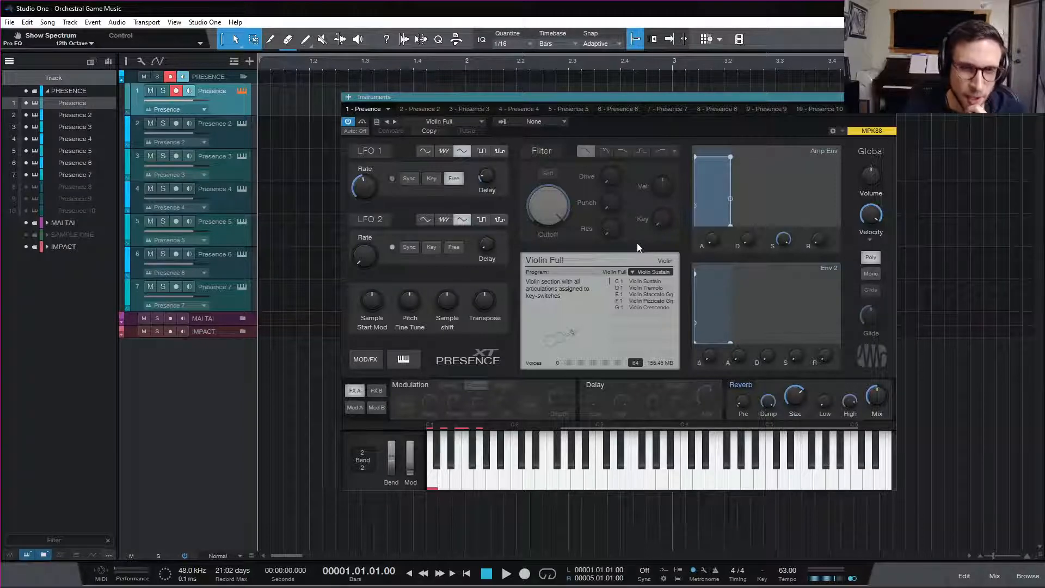
left_click(634, 270)
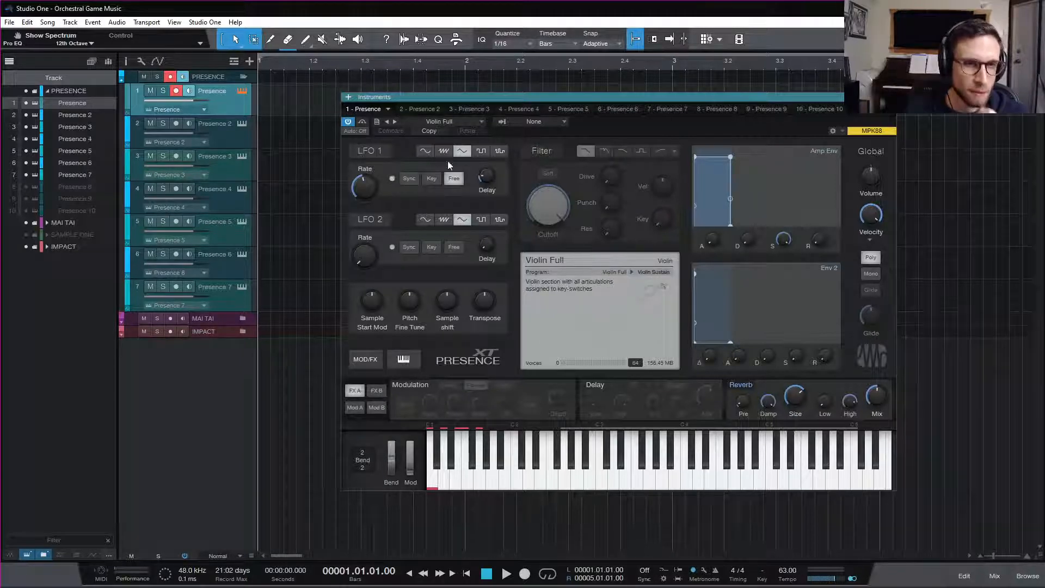
- Load the Violin Legato preset on the first Presence track's instrument and close its editor
left_click(475, 123)
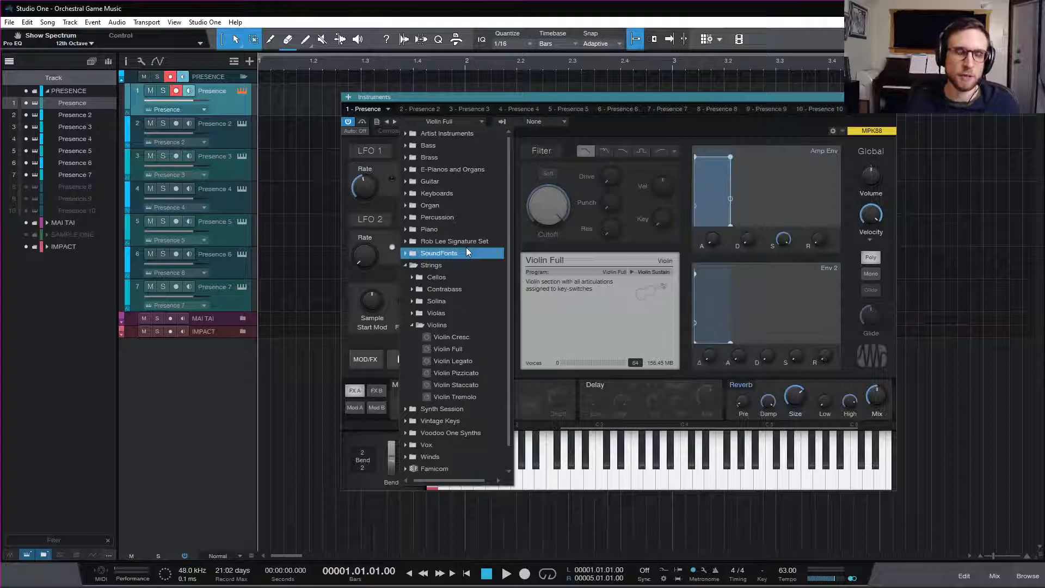
left_click(468, 362)
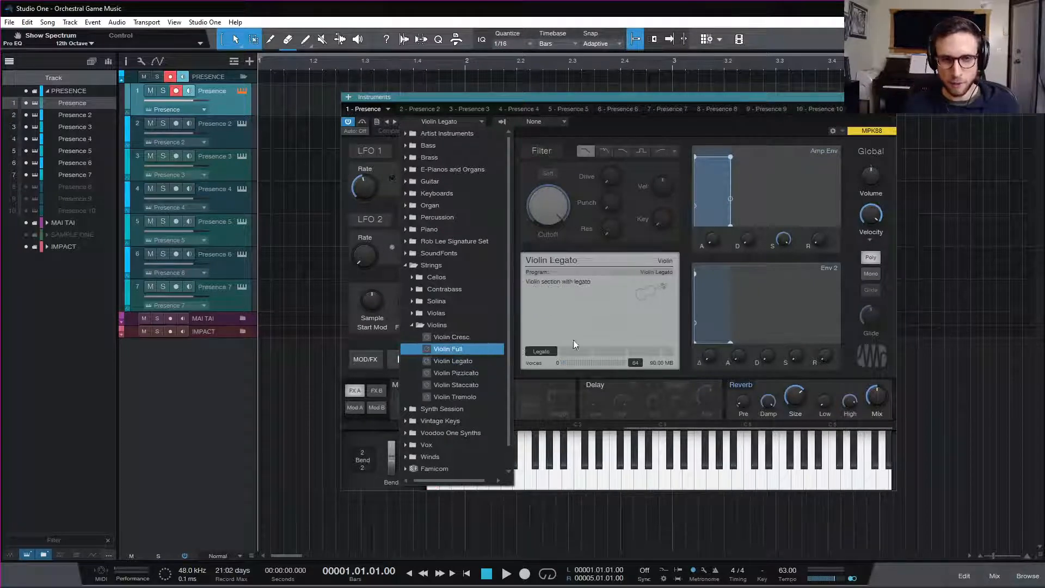
left_click(590, 318)
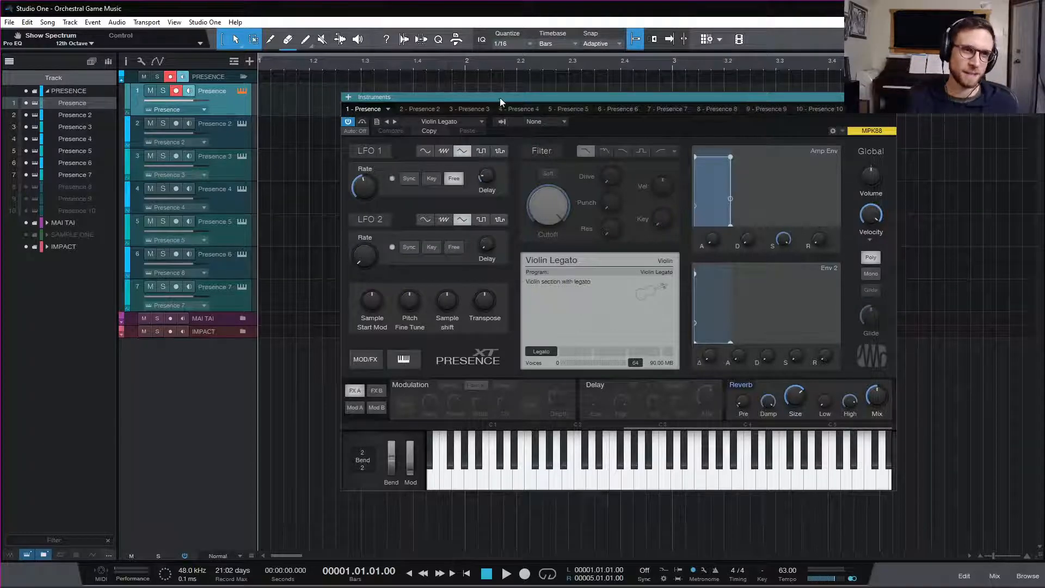
left_click_drag(500, 97, 463, 80)
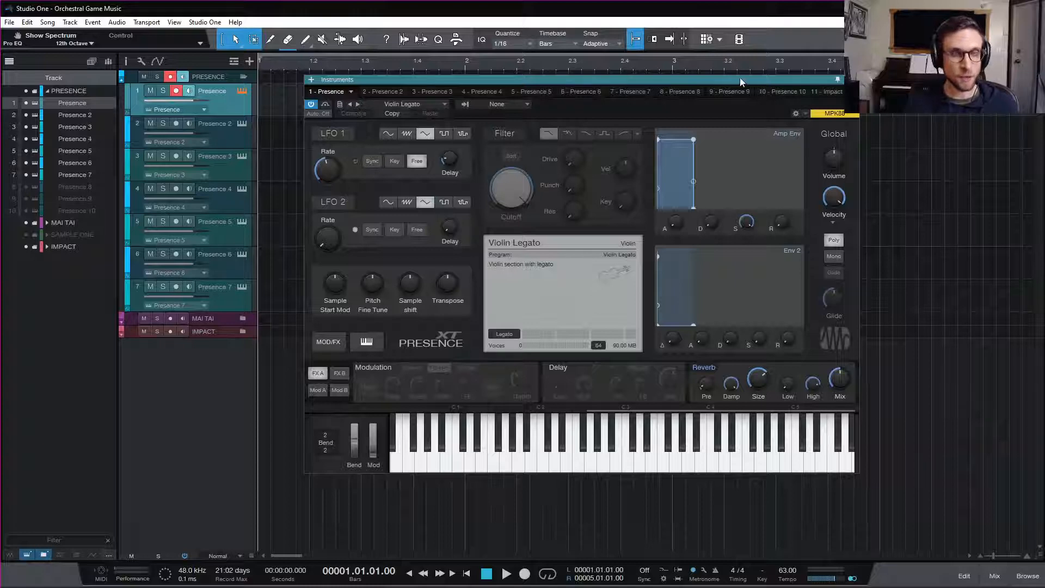
left_click(853, 80)
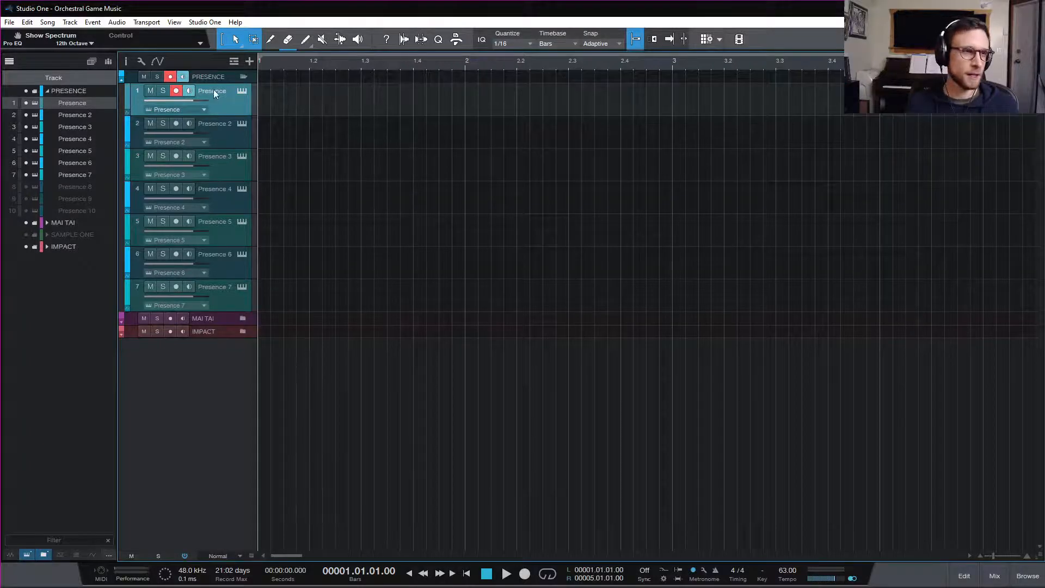
- Load the Violin Legato preset from Strings > Violins on the Presence 2 track's instrument and close its editor
left_click(241, 123)
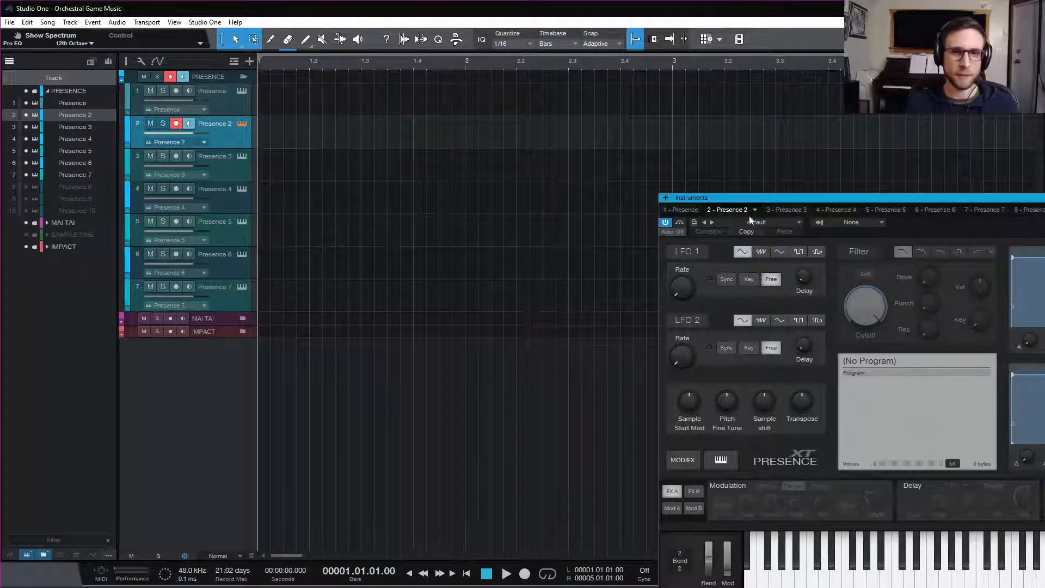
left_click_drag(751, 197, 514, 116)
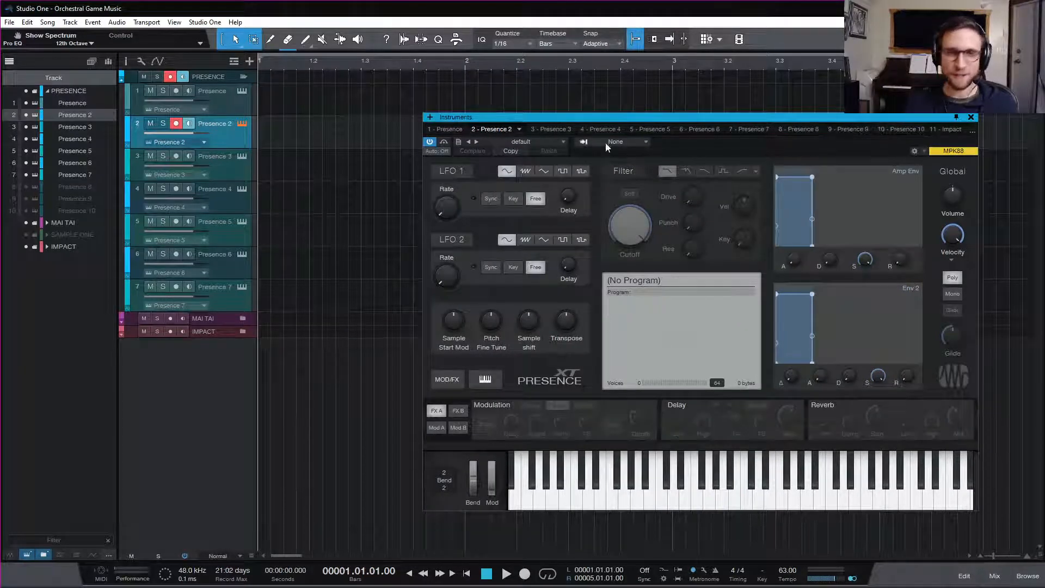
left_click(552, 142)
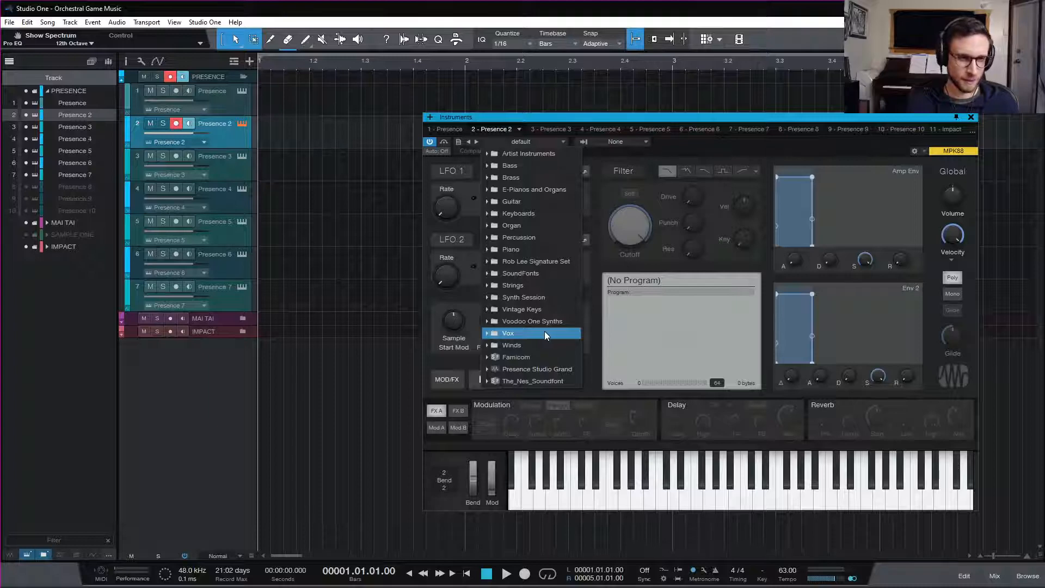
left_click(532, 284)
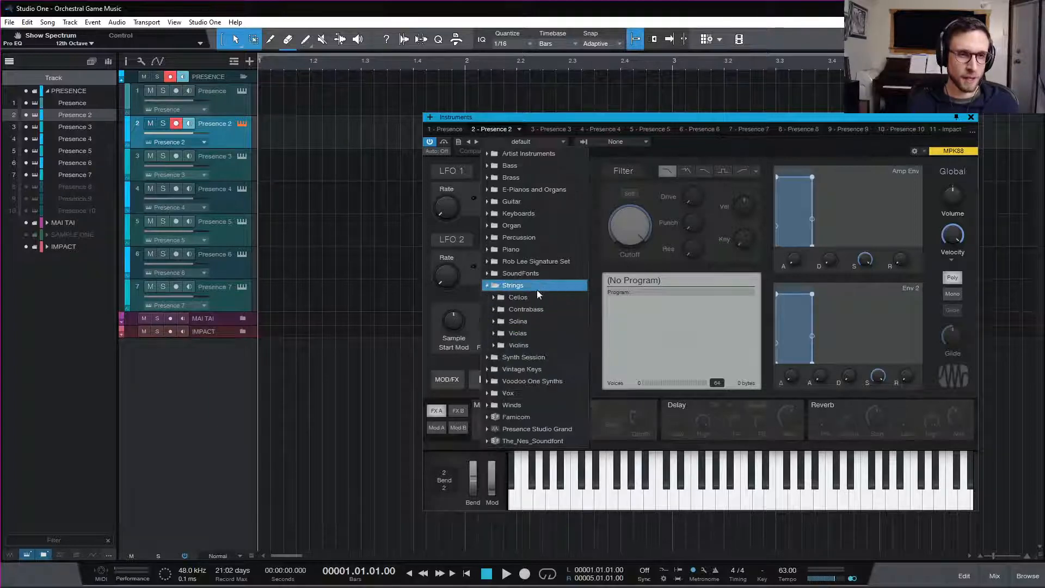
left_click(550, 343)
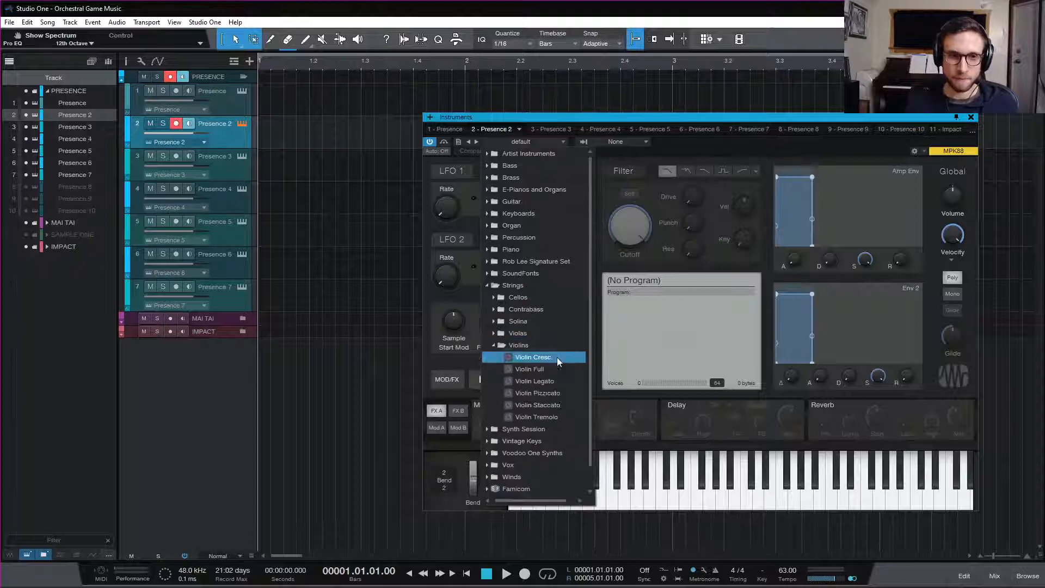
double_click(566, 382)
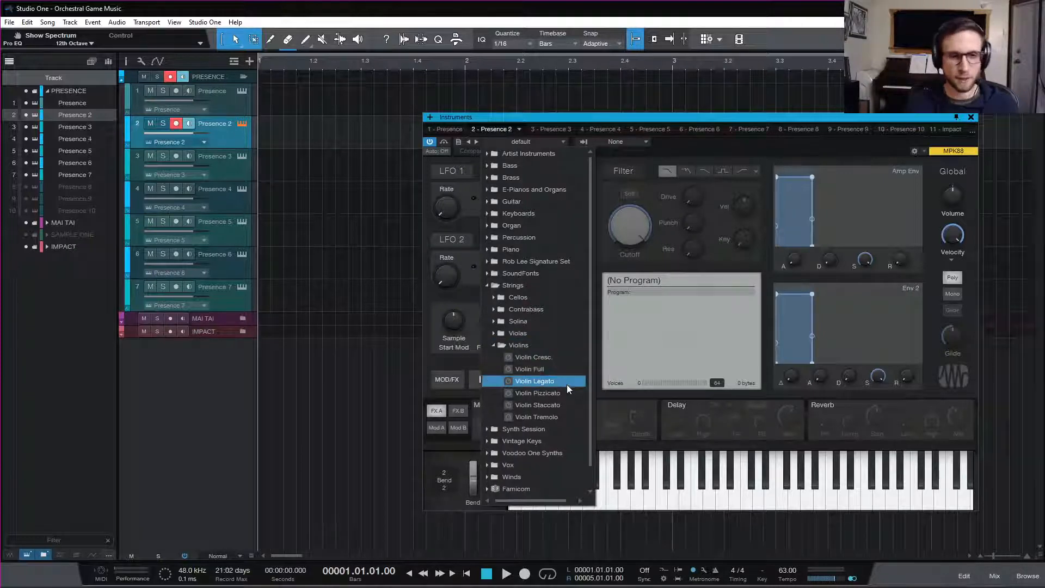
left_click(887, 117)
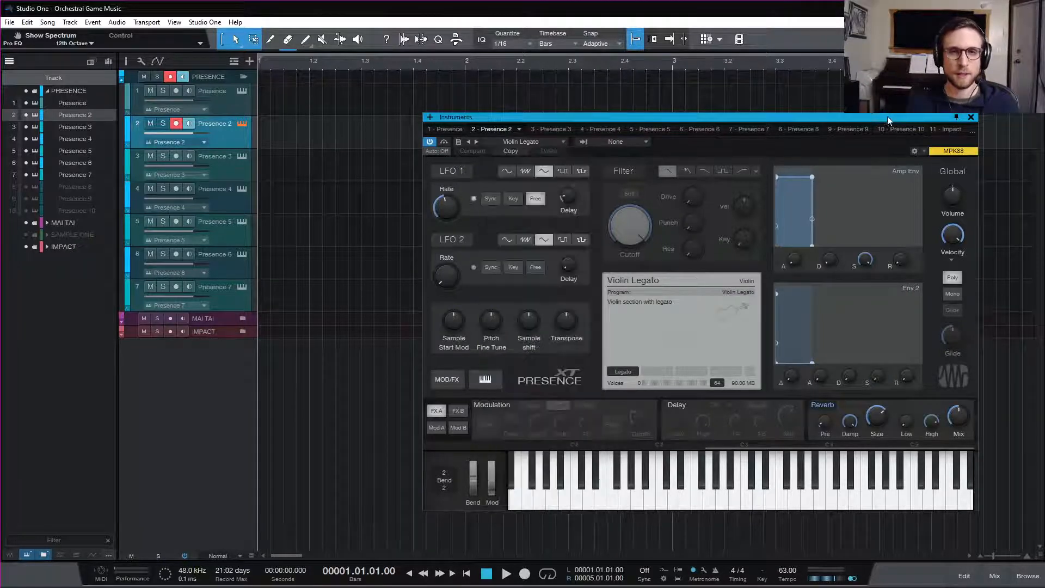
left_click(970, 117)
- Load the Viola Legato preset from Strings > Violas on the Presence 3 track's instrument and close its editor
left_click(236, 174)
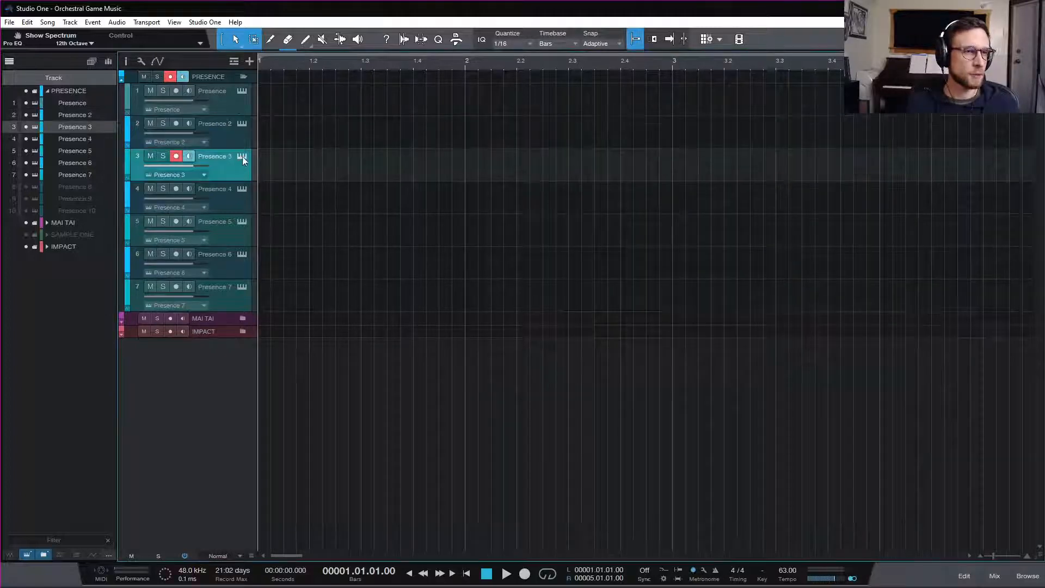
left_click(242, 156)
left_click_drag(787, 202, 547, 118)
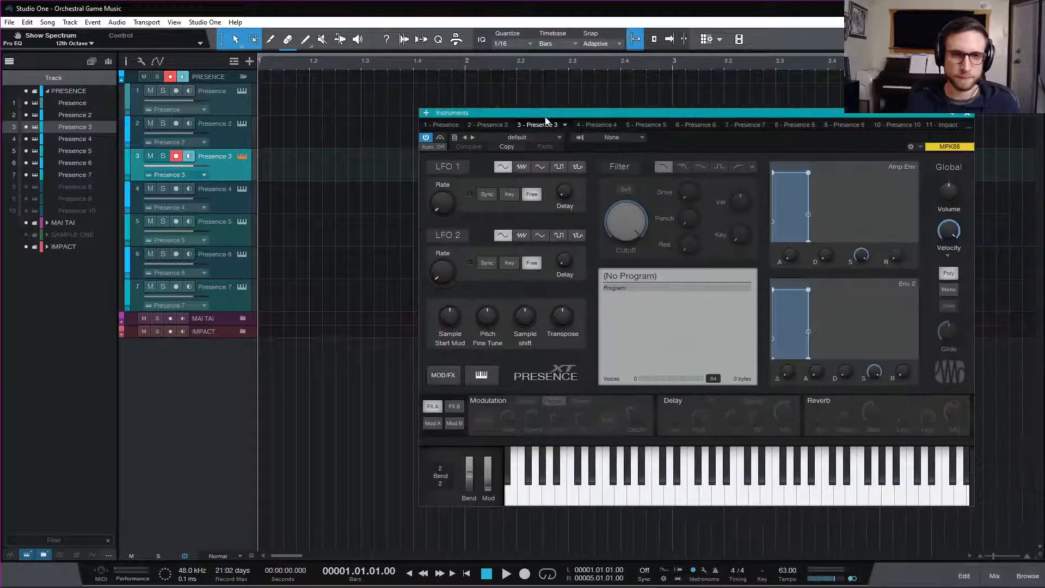
left_click(540, 137)
left_click(535, 283)
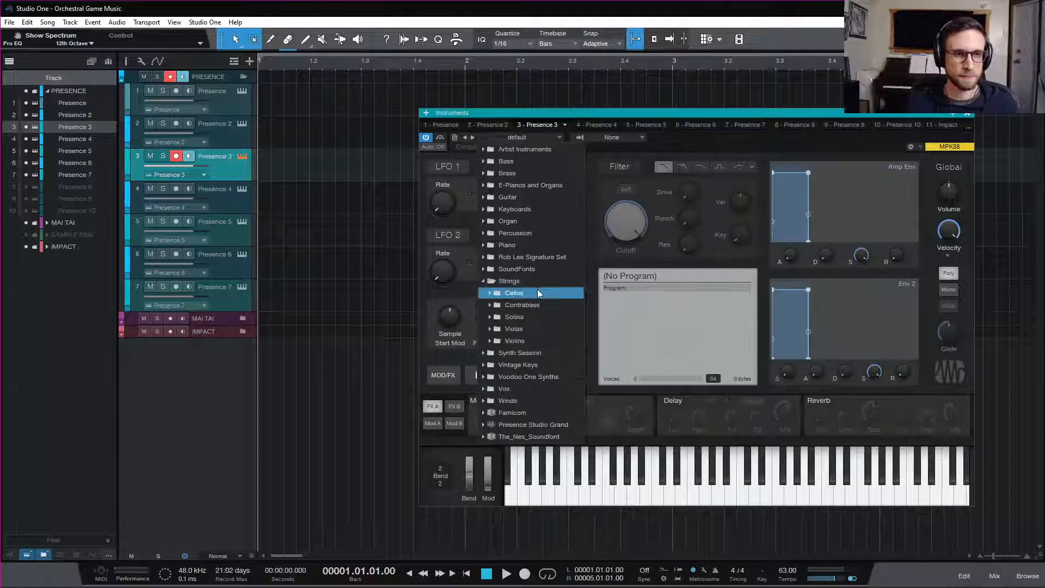
left_click(540, 327)
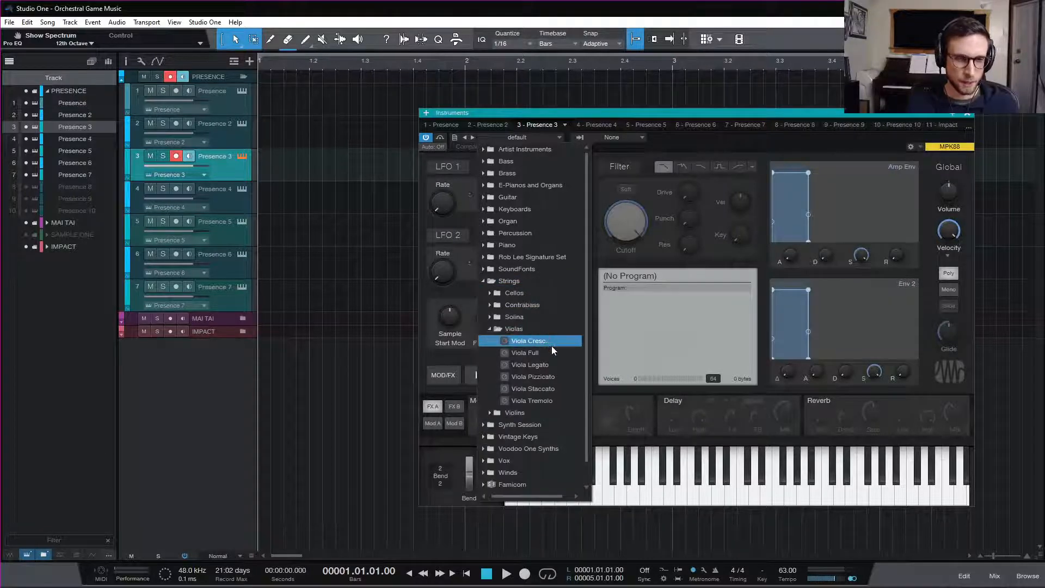
left_click(531, 364)
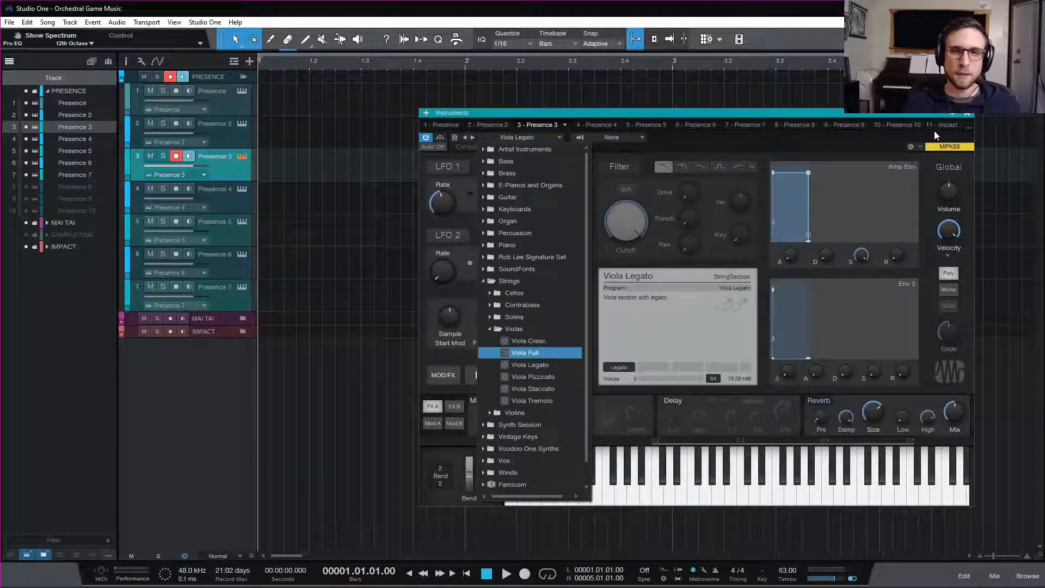
left_click(967, 113)
left_click(967, 114)
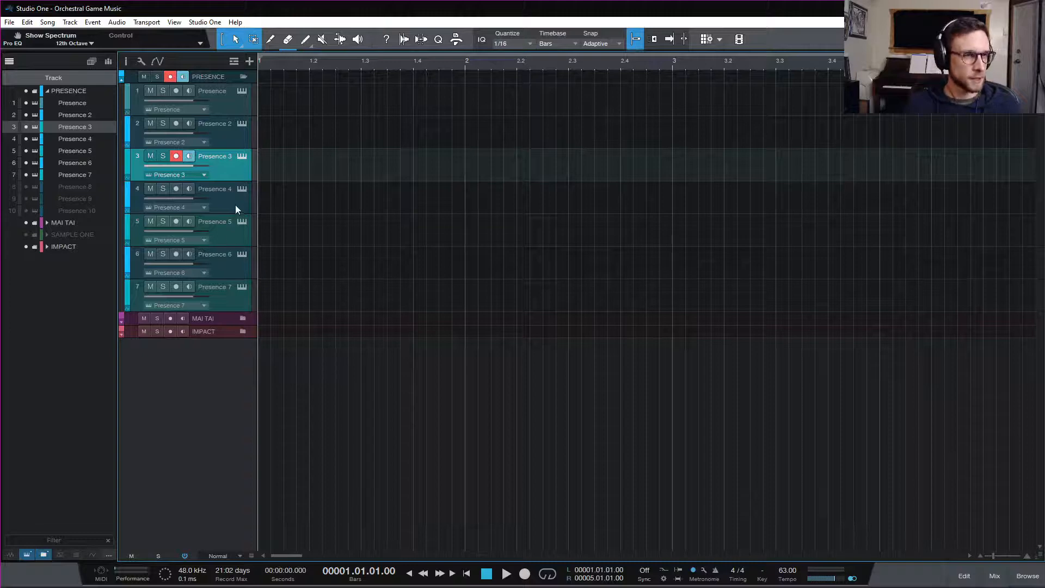
- Load the Cello Legato preset from Strings > Cellos on the Presence 4 track's instrument and close its editor
left_click(242, 188)
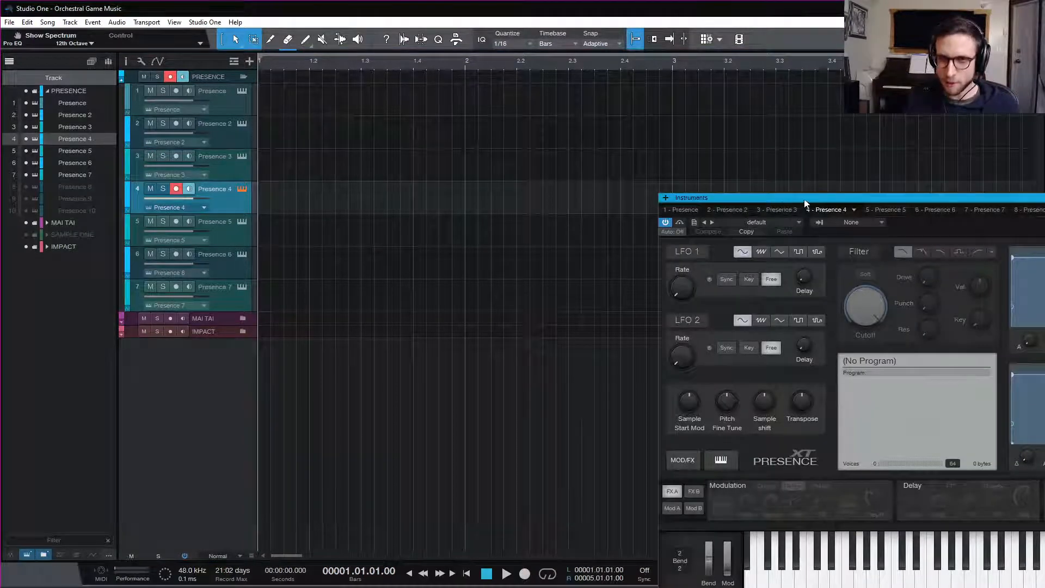
left_click_drag(783, 201, 443, 118)
left_click(446, 131)
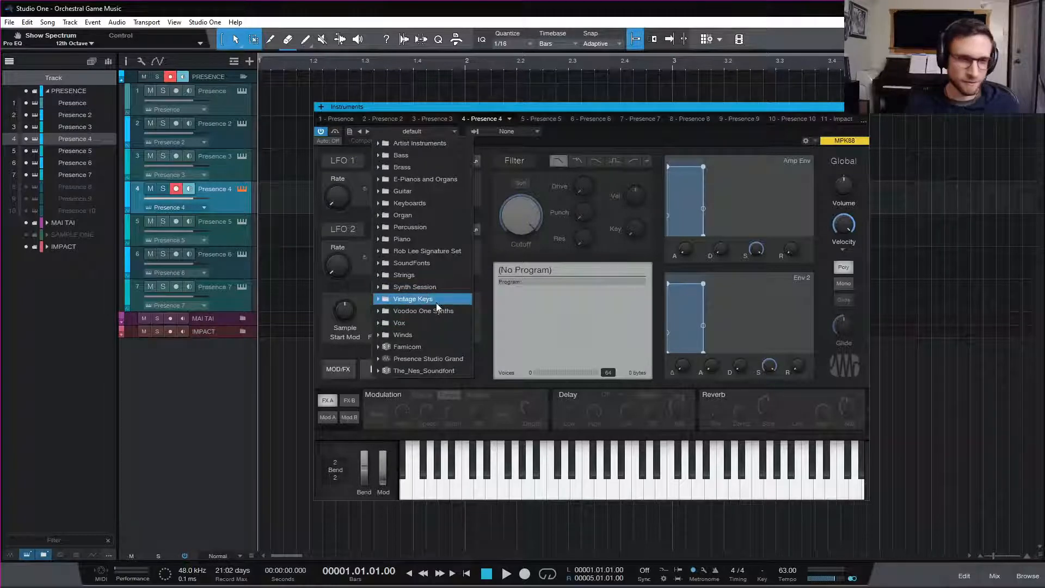
left_click(430, 276)
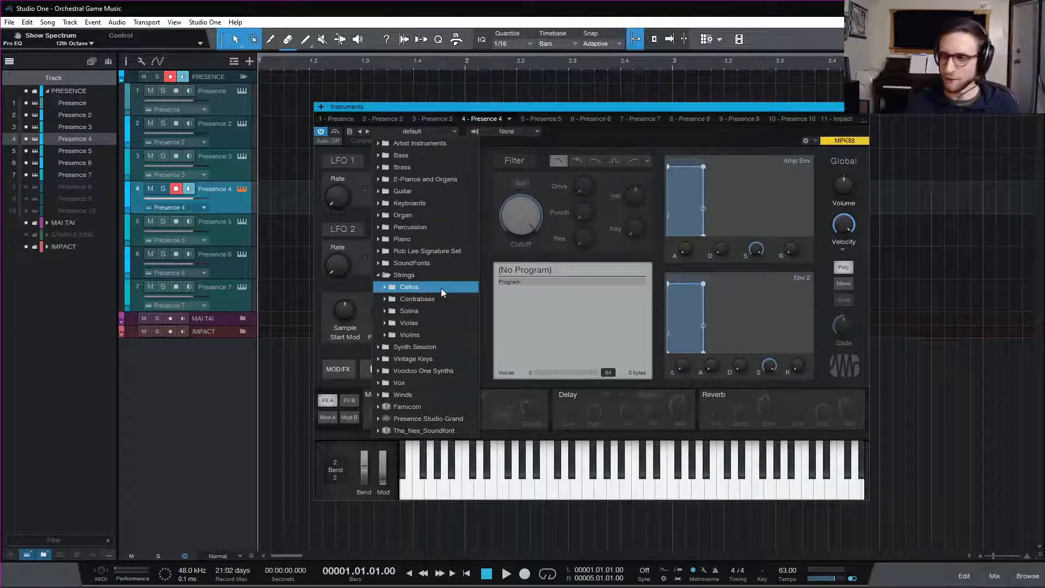
left_click(407, 287)
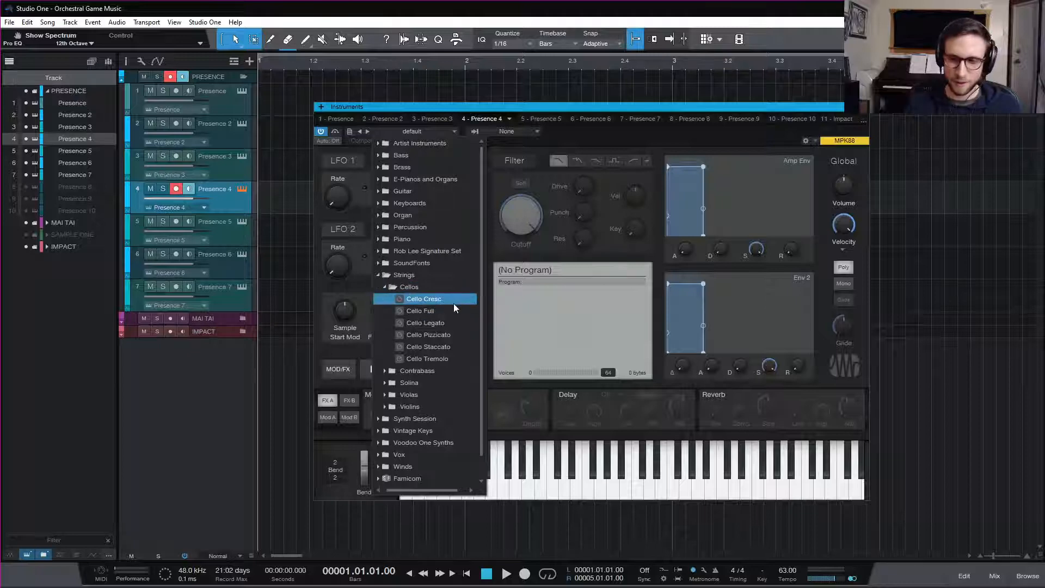
left_click(461, 322)
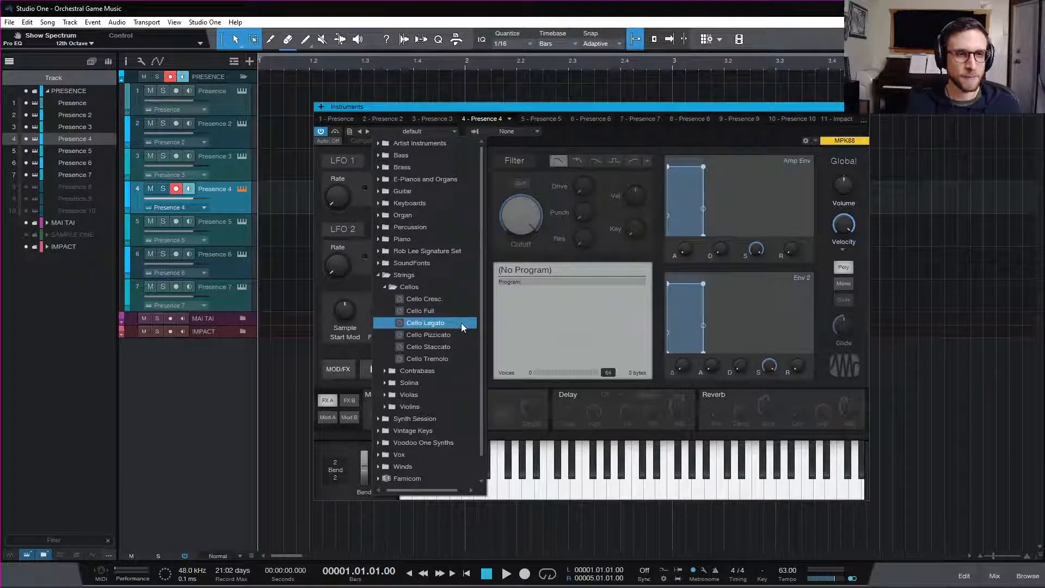
left_click(459, 323)
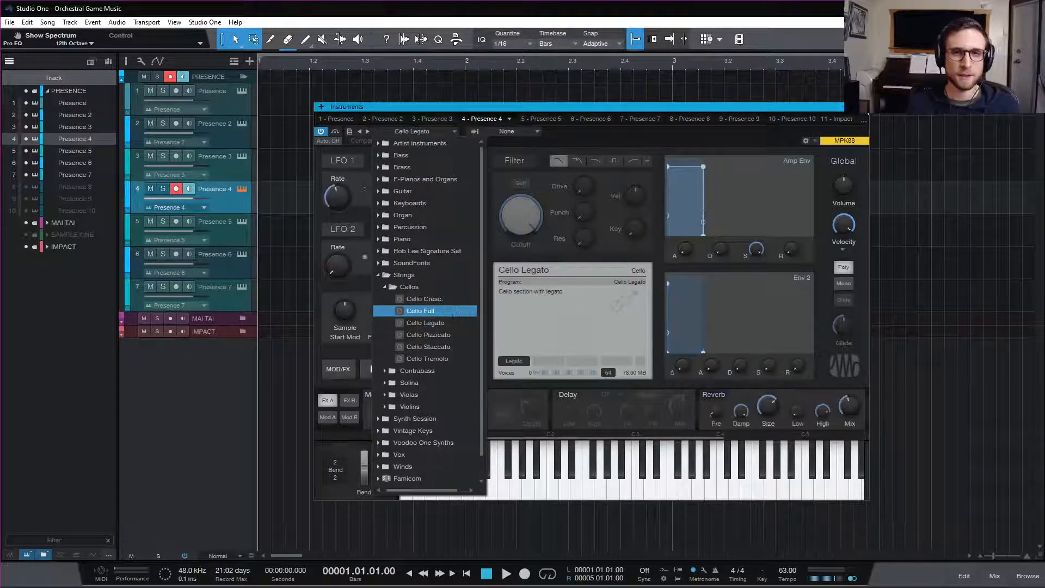
left_click(864, 107)
left_click(863, 107)
- Load the Contrabass Legato preset from Strings > Contrabass on the Presence 5 track's instrument and close its editor
left_click(234, 232)
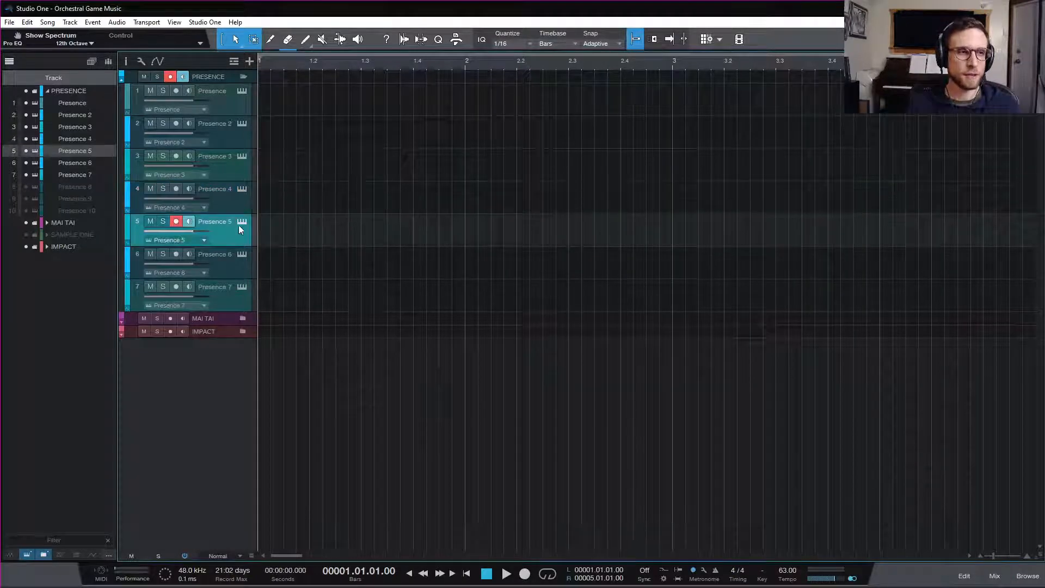
left_click(241, 221)
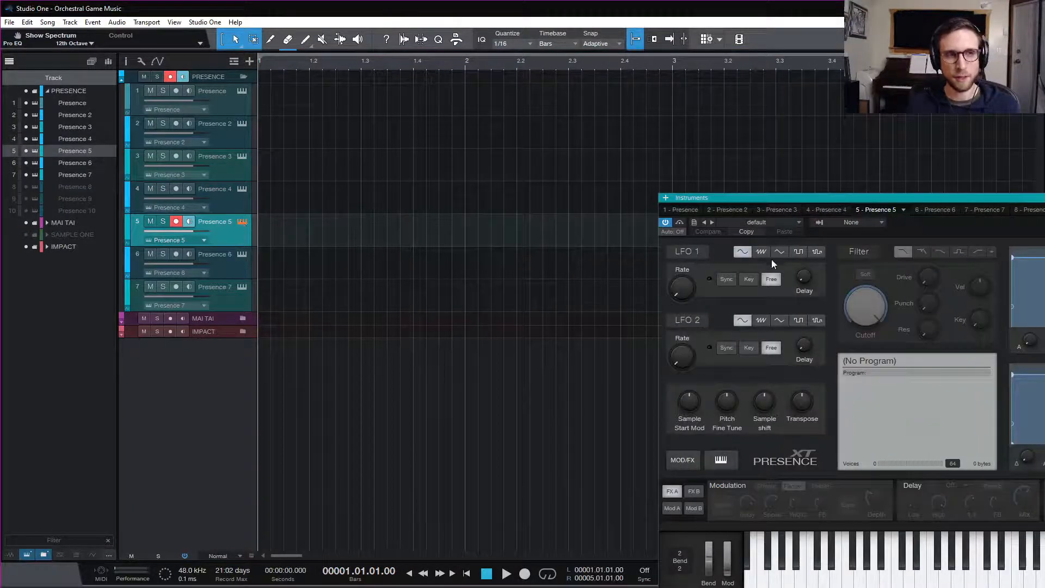
left_click_drag(908, 198, 728, 150)
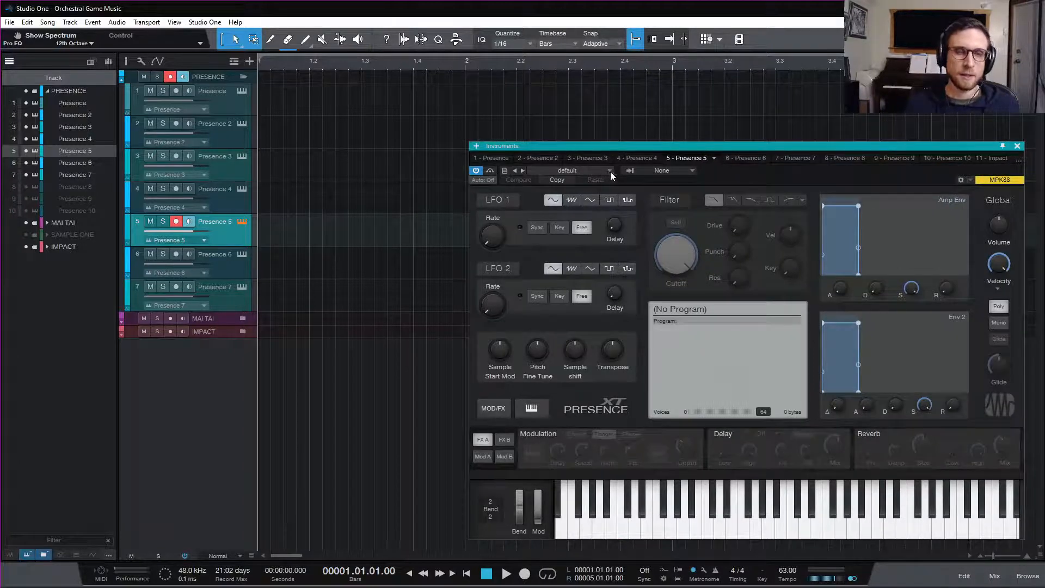
left_click(610, 170)
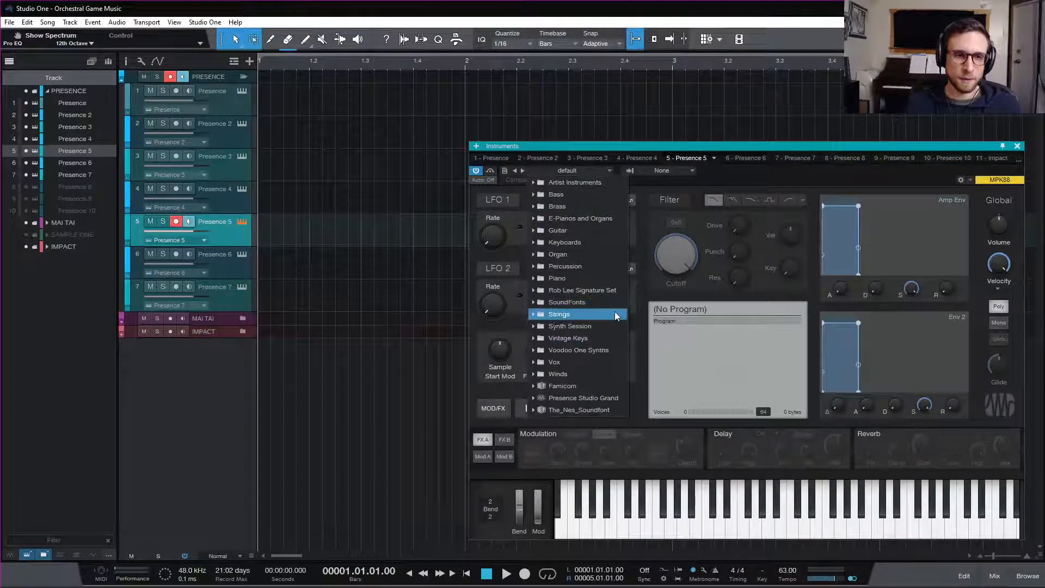
left_click(614, 314)
left_click(608, 338)
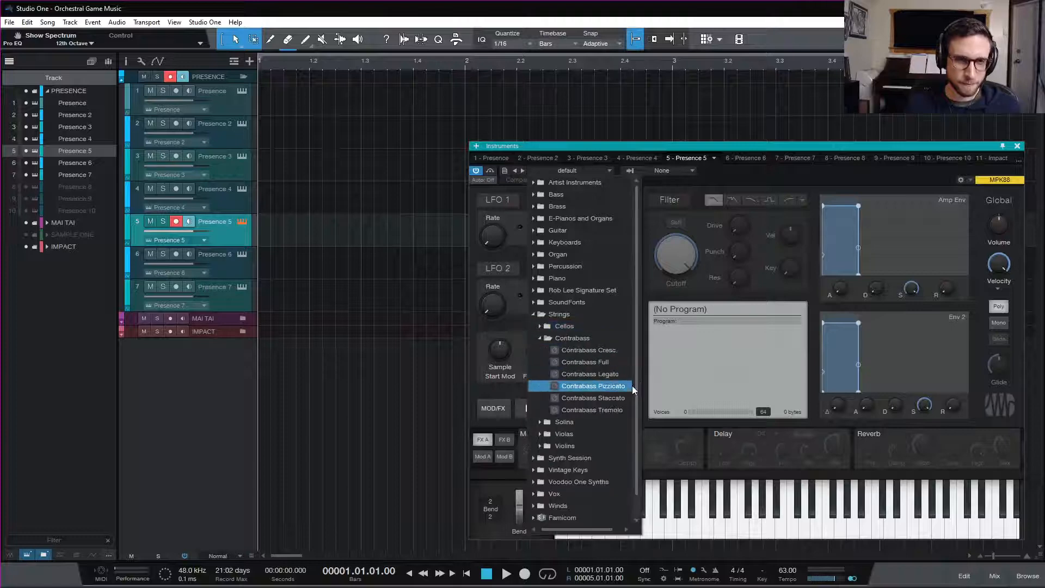
left_click(618, 376)
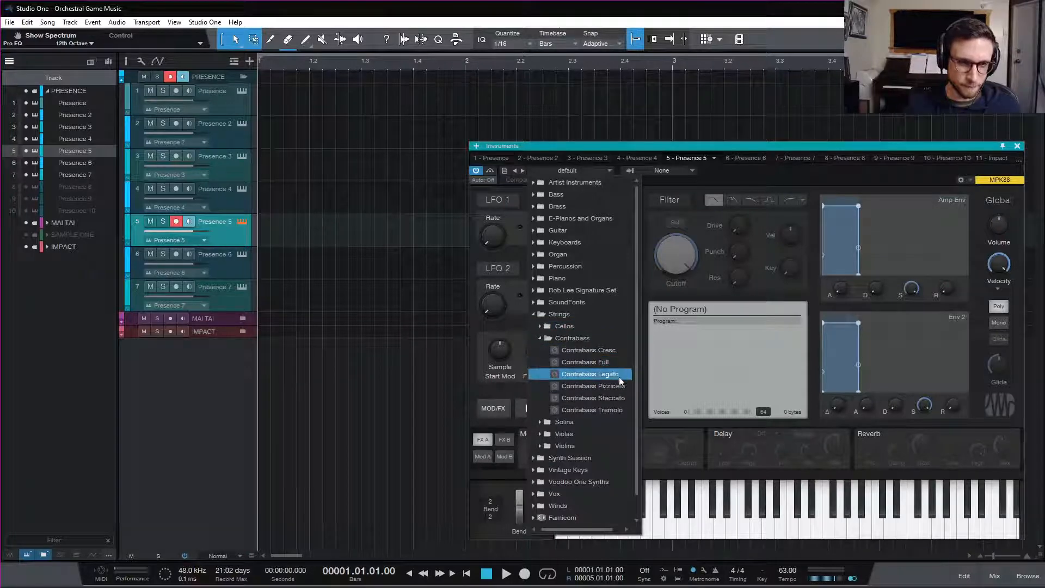
left_click(1016, 145)
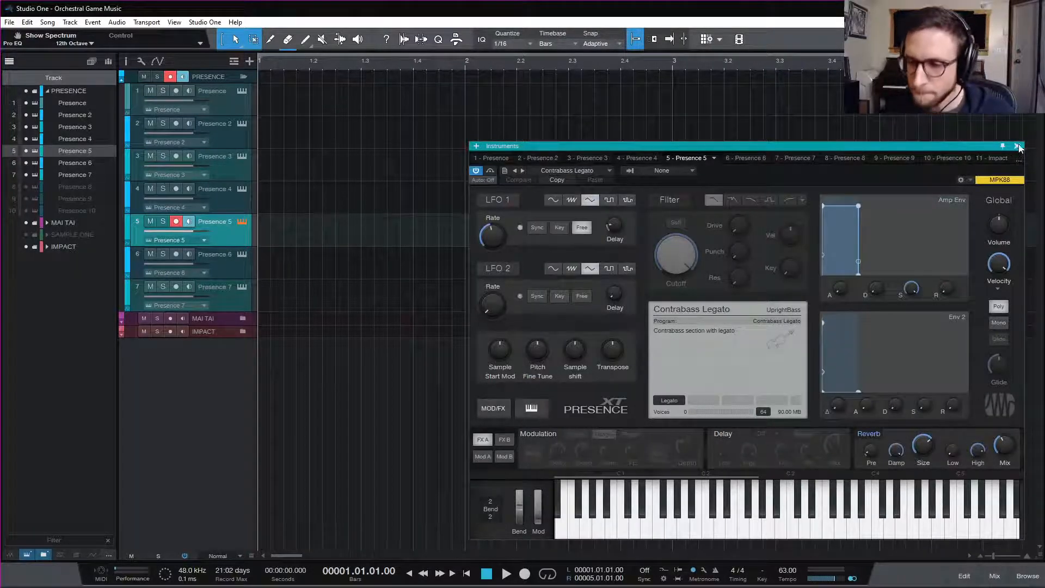
left_click(1017, 147)
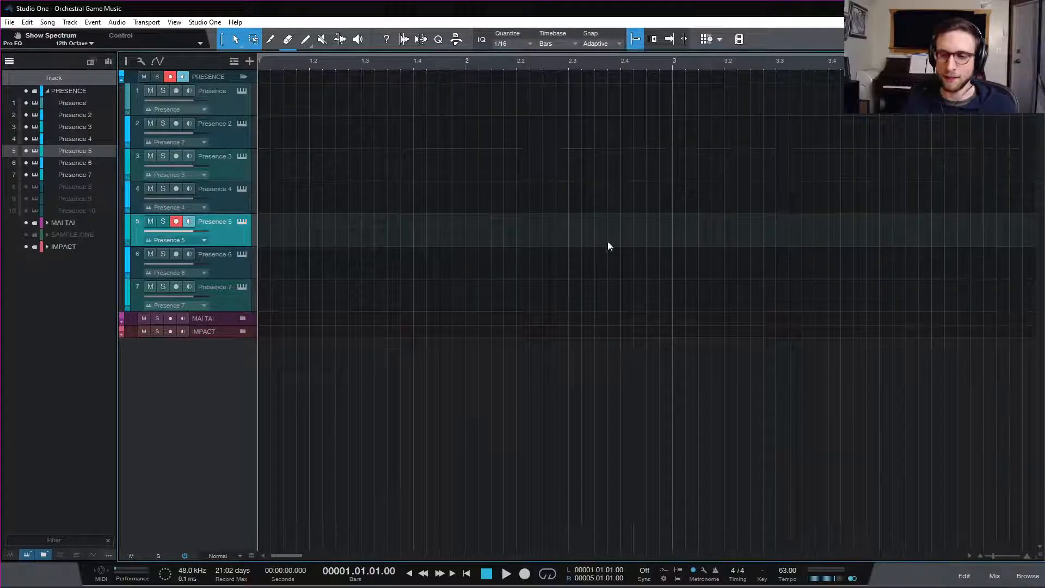
- Rename the first Presence track as Vln 1 L and the Presence 2 track as Vln 2 L
left_click(227, 103)
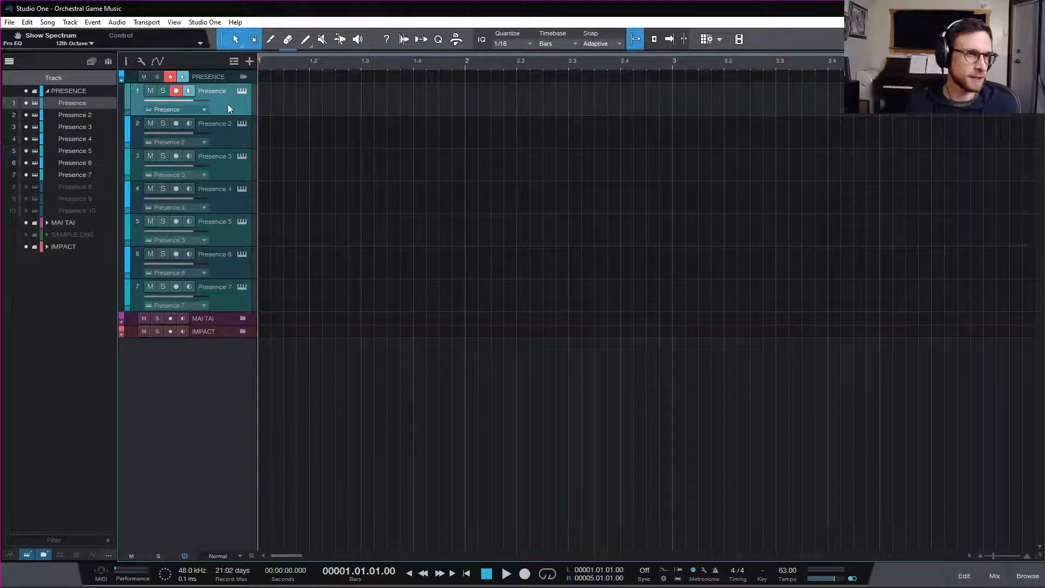
double_click(217, 91)
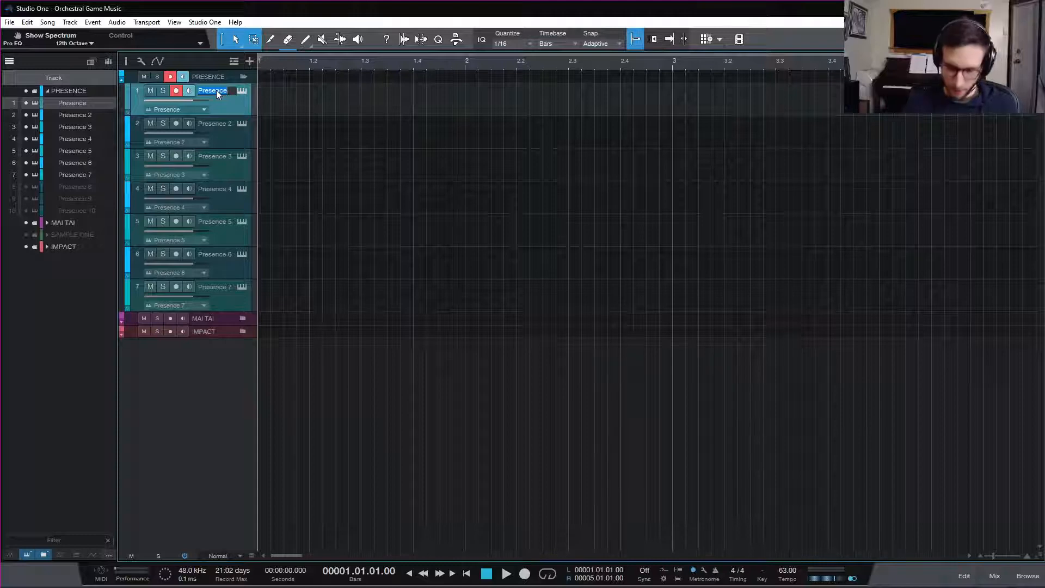
type("Vin")
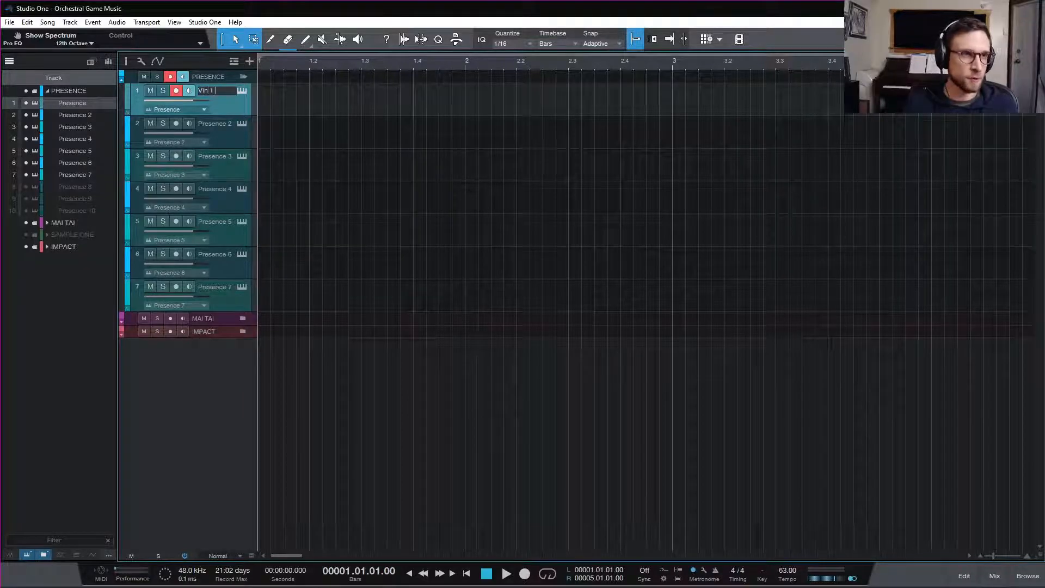
type(" 1 L")
key("Tab")
type("Vln")
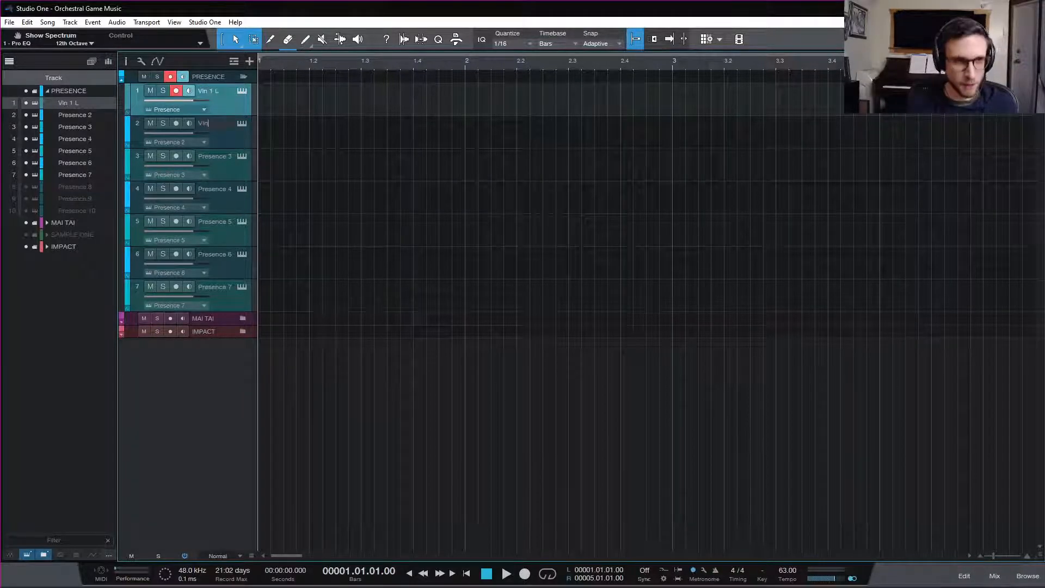
type(" 2")
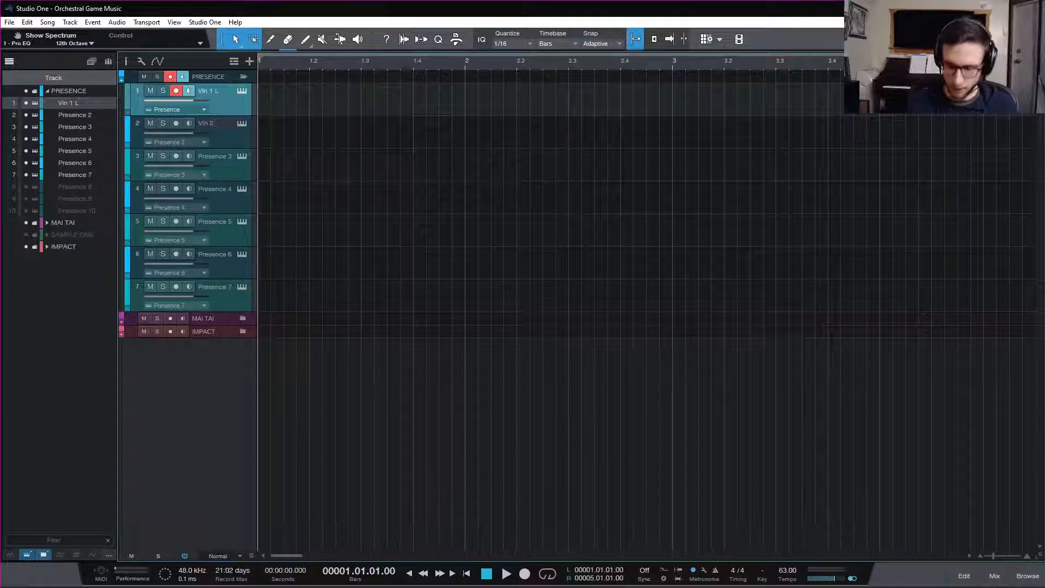
type(" L")
key("Tab")
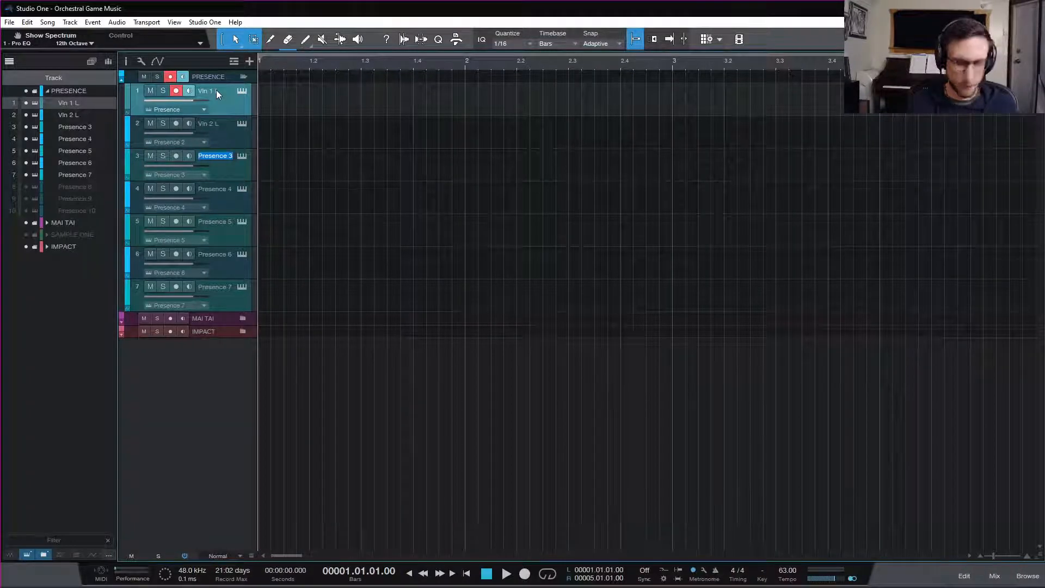
- Rename the Presence 3, Presence 4 and Presence 5 tracks as Vla L, Cello L and Bass L
type("Vla L")
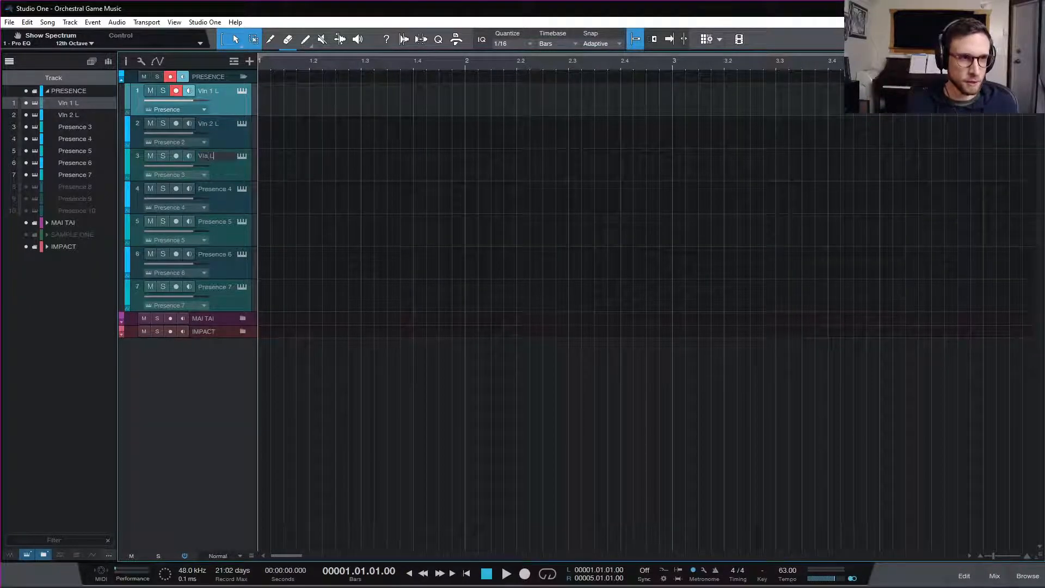
key("Tab")
type("Cell")
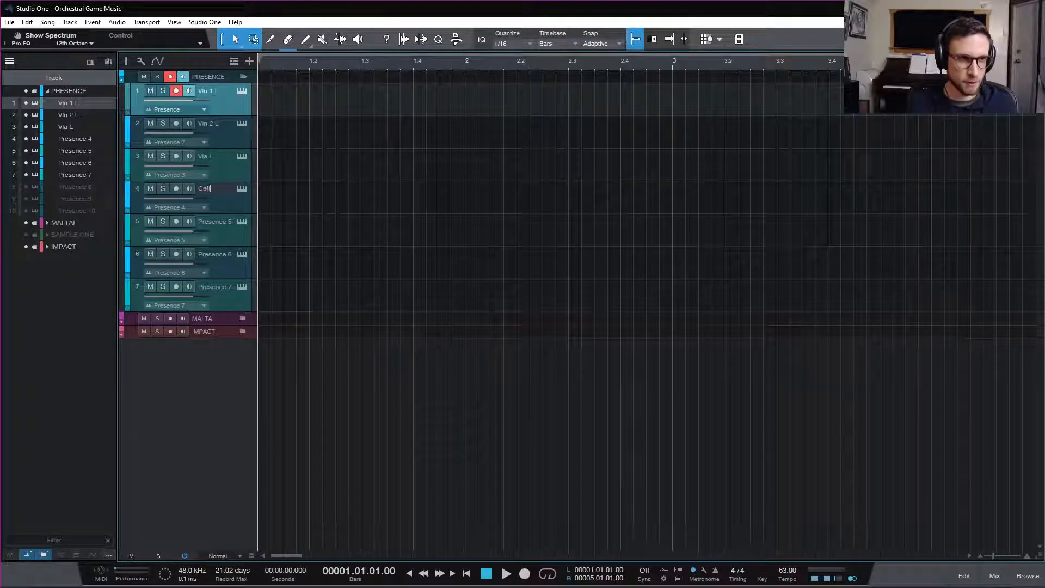
key("Tab")
type("Ba")
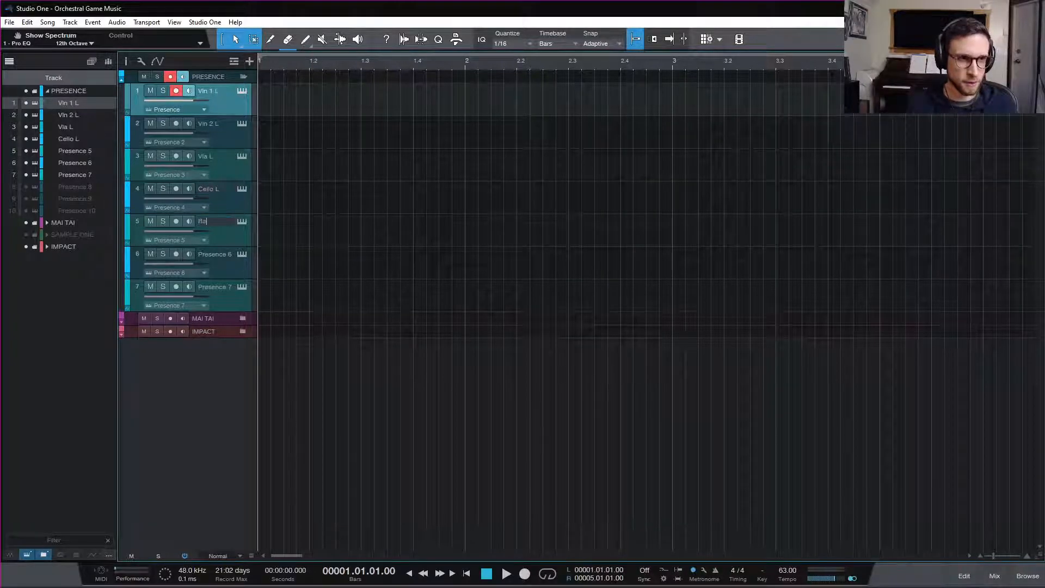
type("ss L")
key("Return")
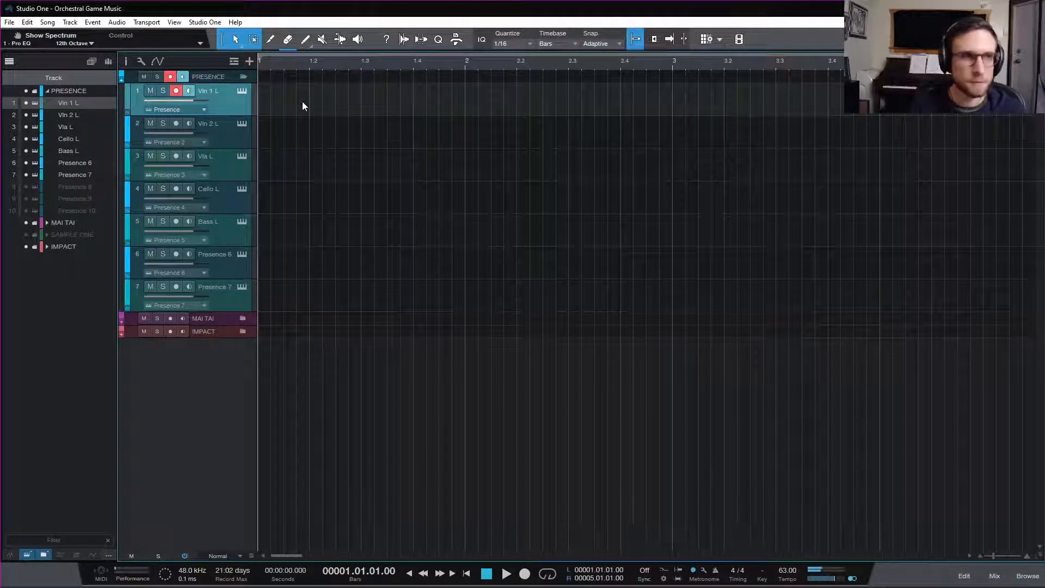
- Audition the legato string tracks individually, covering the second violins, violas, cellos and first violins
left_click(238, 128)
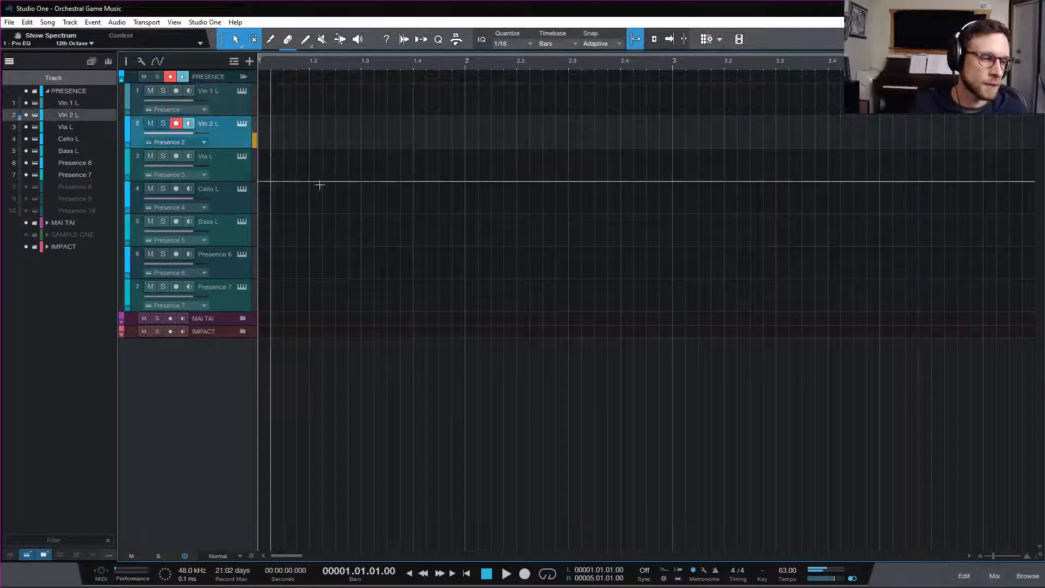
left_click(994, 575)
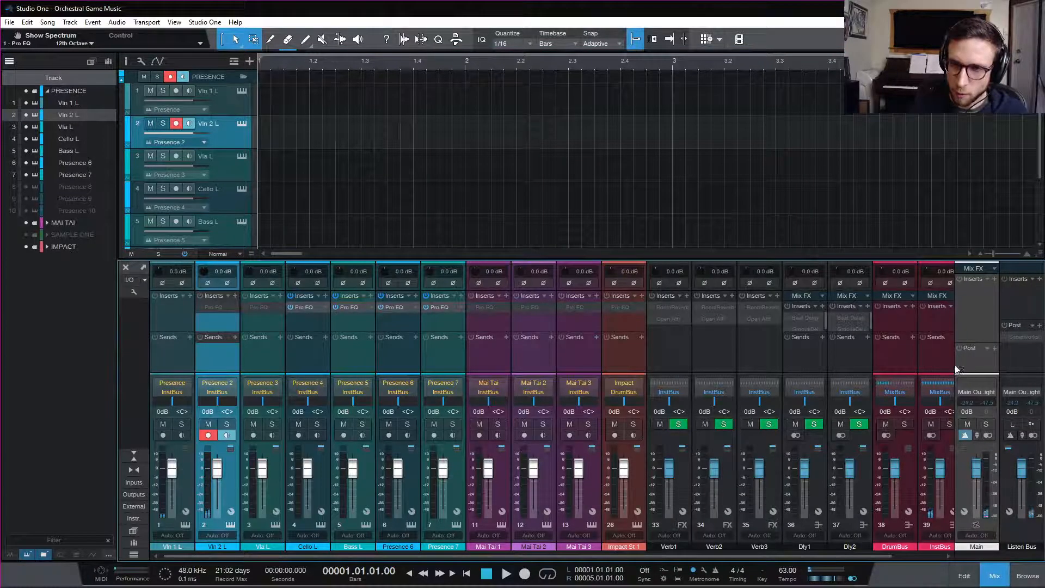
left_click(994, 575)
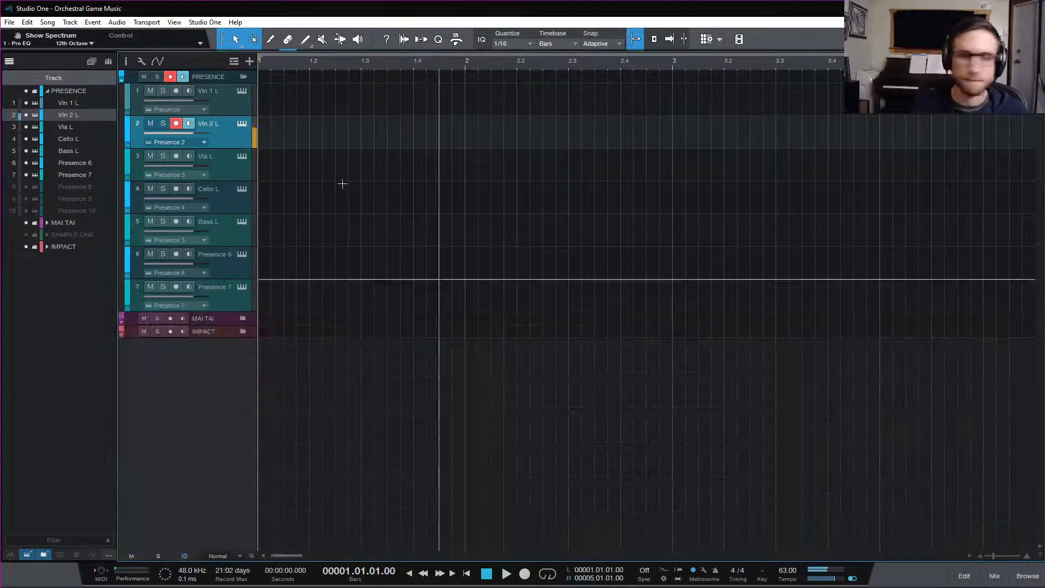
left_click(229, 171)
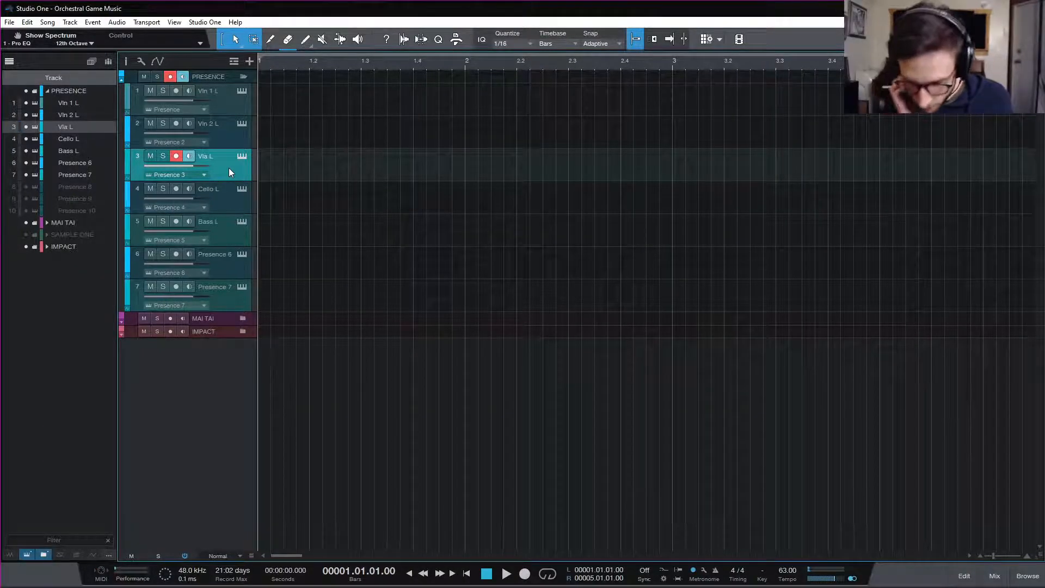
left_click(231, 108)
left_click(226, 201)
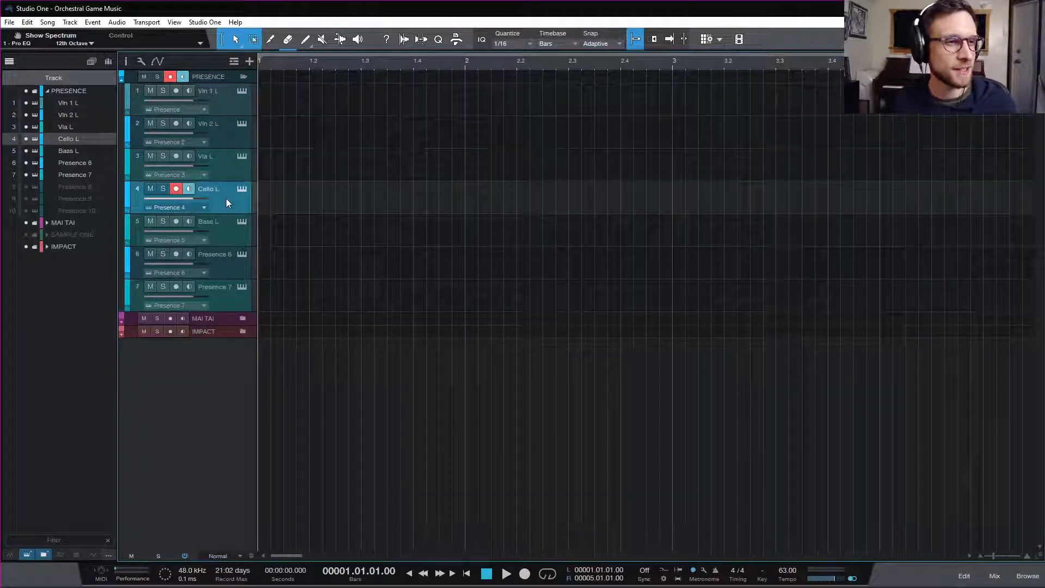
left_click(238, 111)
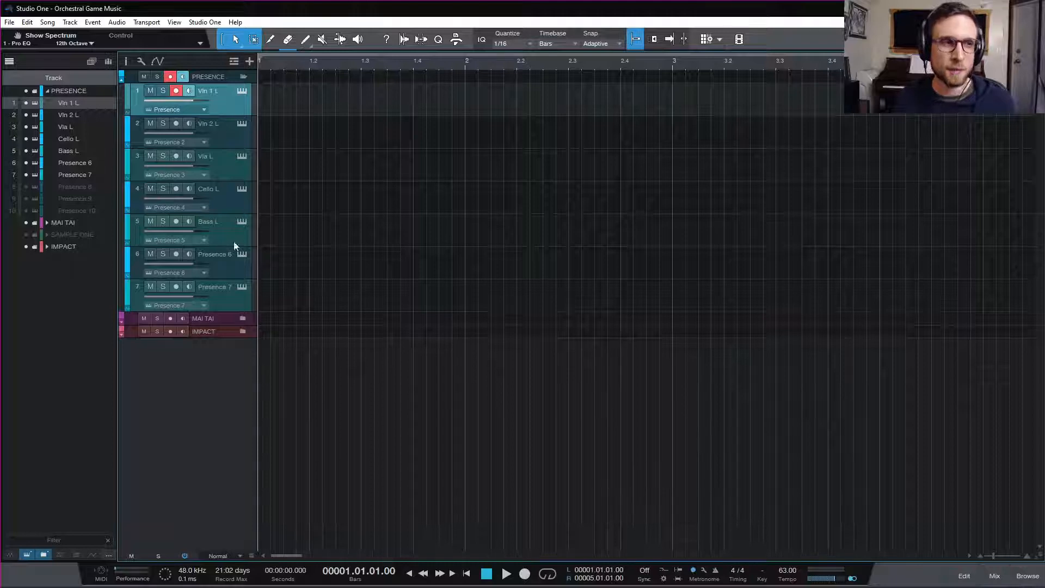
- Activate the Open AIR insert on the Verb1 FX channel in the mixer and open its editor fully in view
left_click(982, 574)
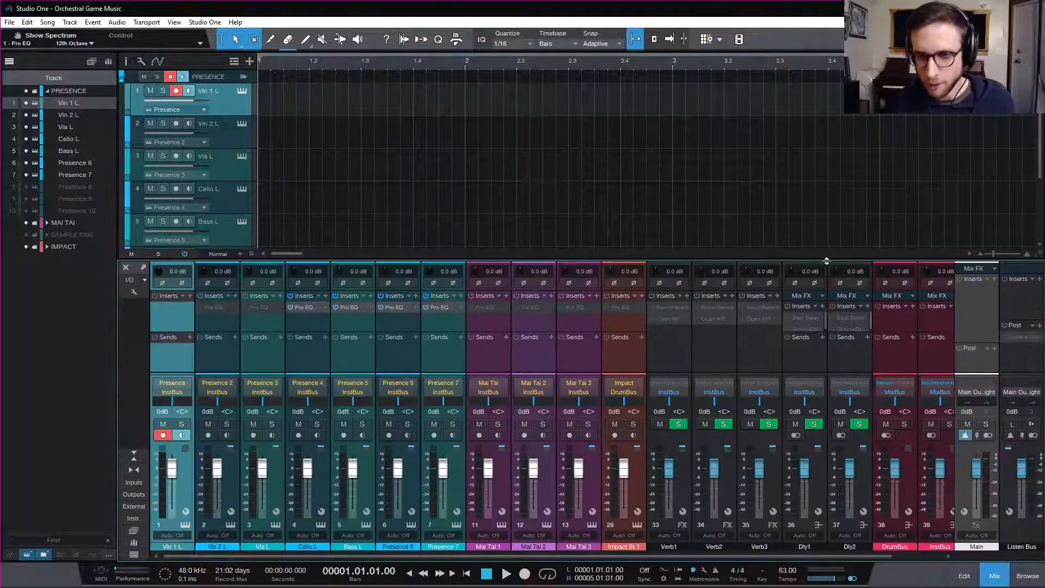
scroll(708, 355, "right", 1)
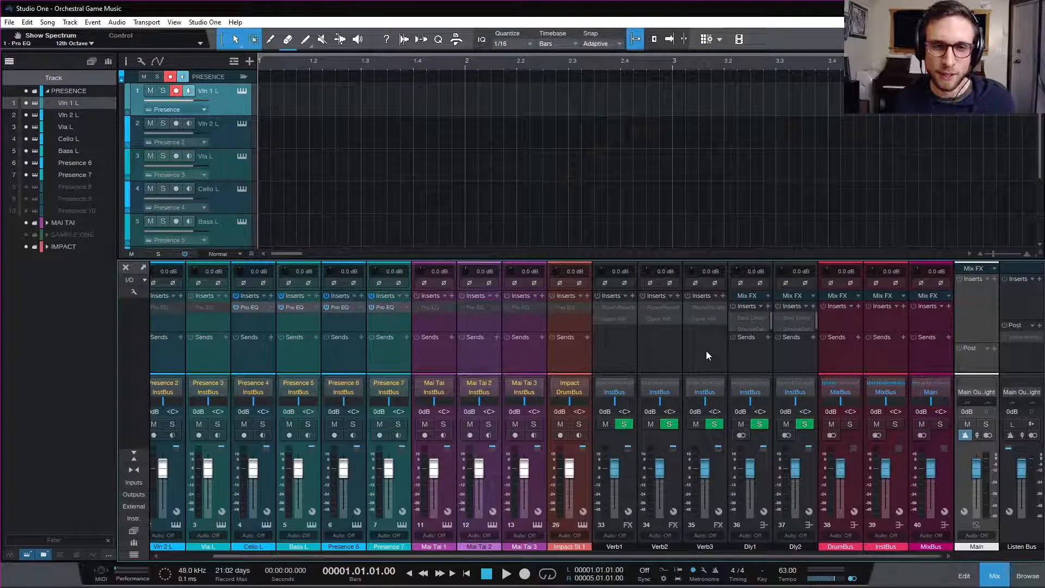
scroll(703, 351, "left", 1)
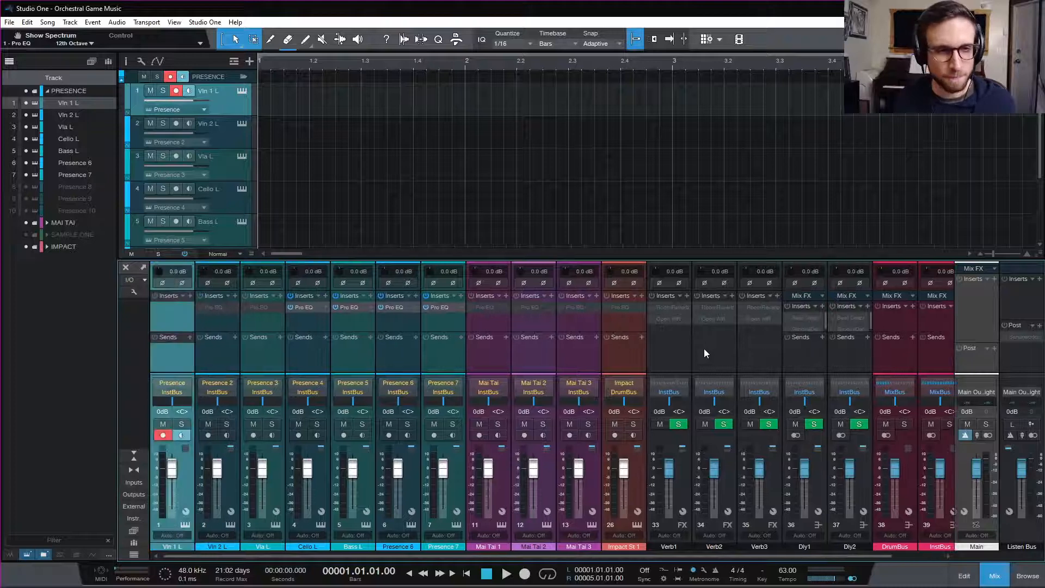
left_click(677, 348)
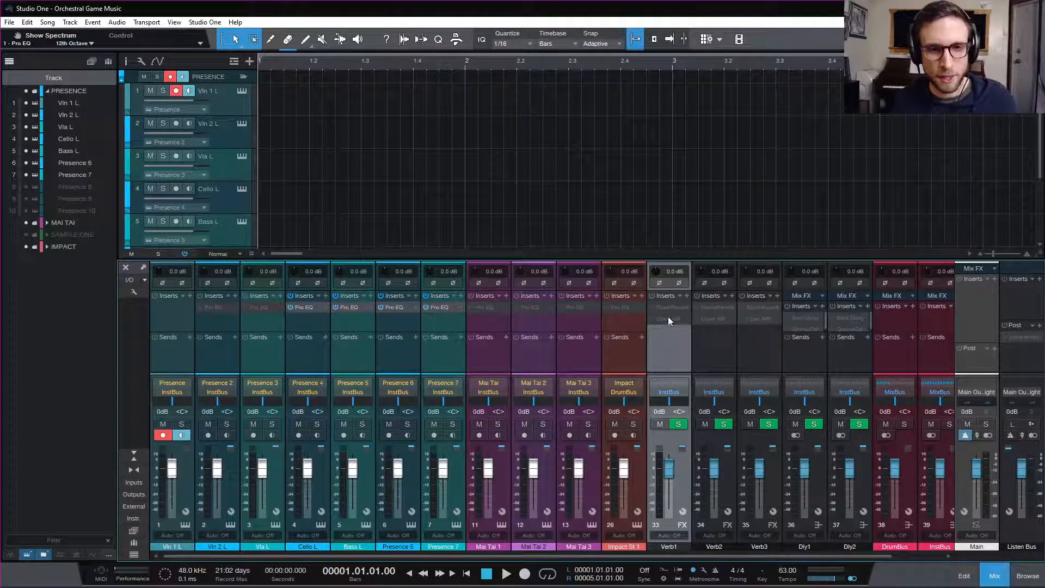
right_click(672, 331)
left_click(664, 326)
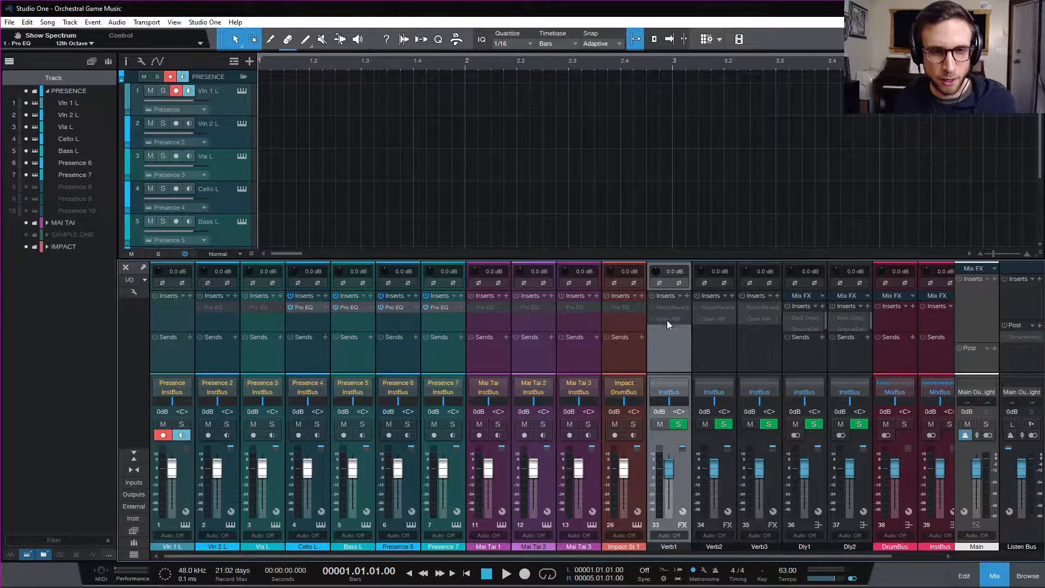
right_click(667, 320)
left_click(669, 343)
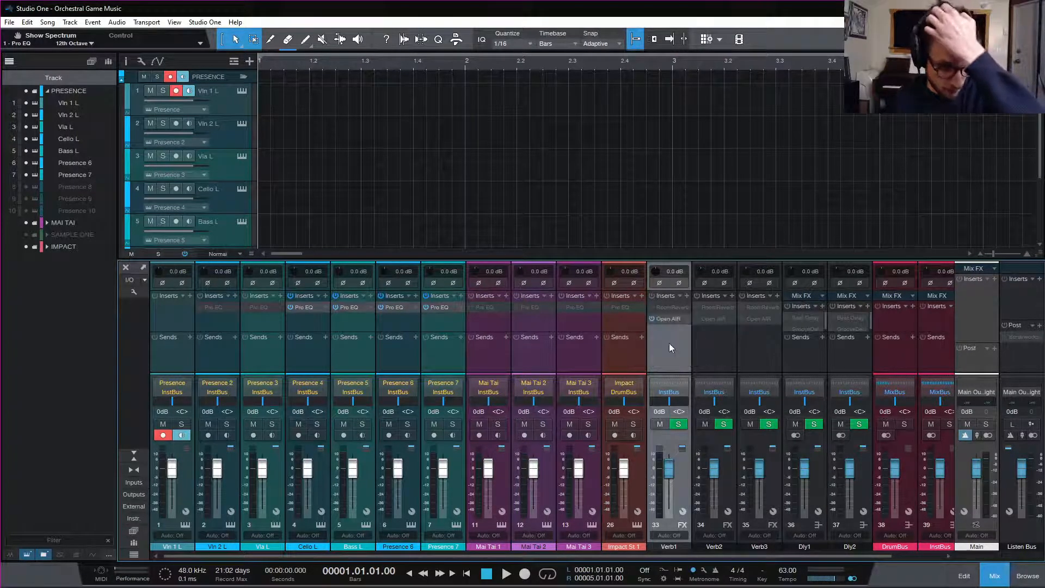
left_click(671, 318)
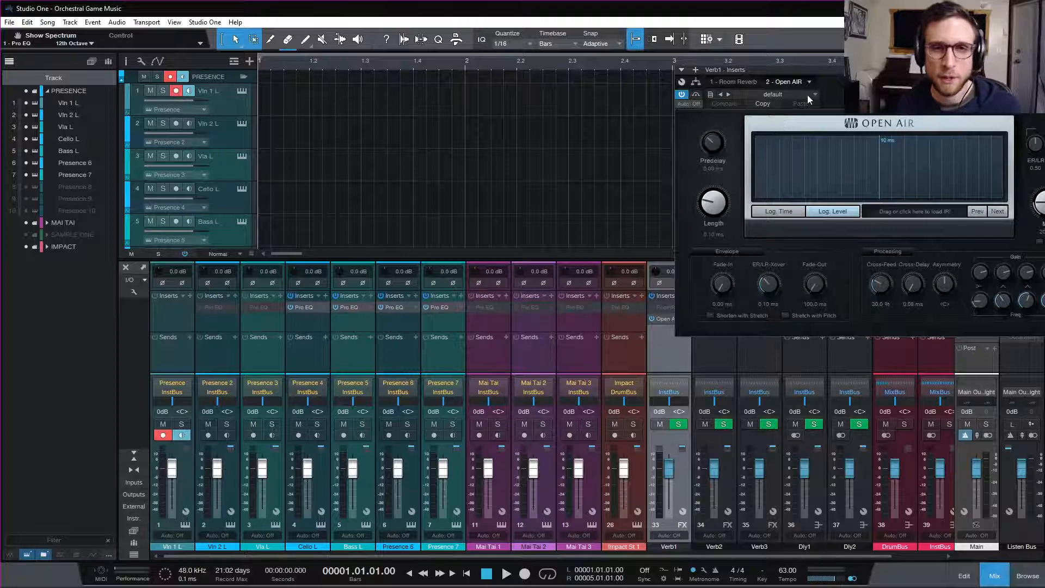
left_click_drag(811, 70, 711, 83)
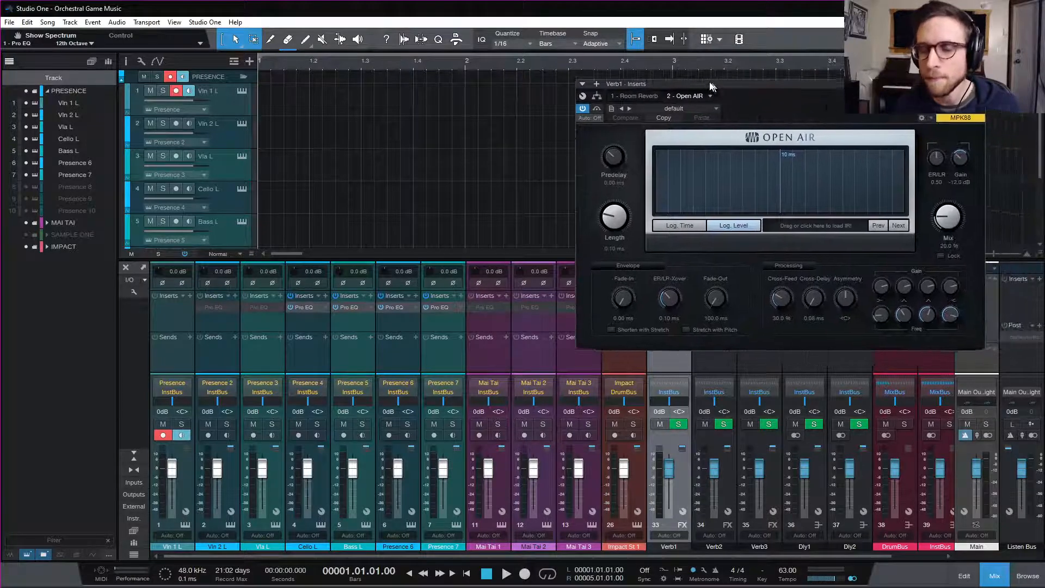
- Load the Concert Hall preset from Halls > Large Halls in Verb1's Open AIR reverb
left_click(679, 107)
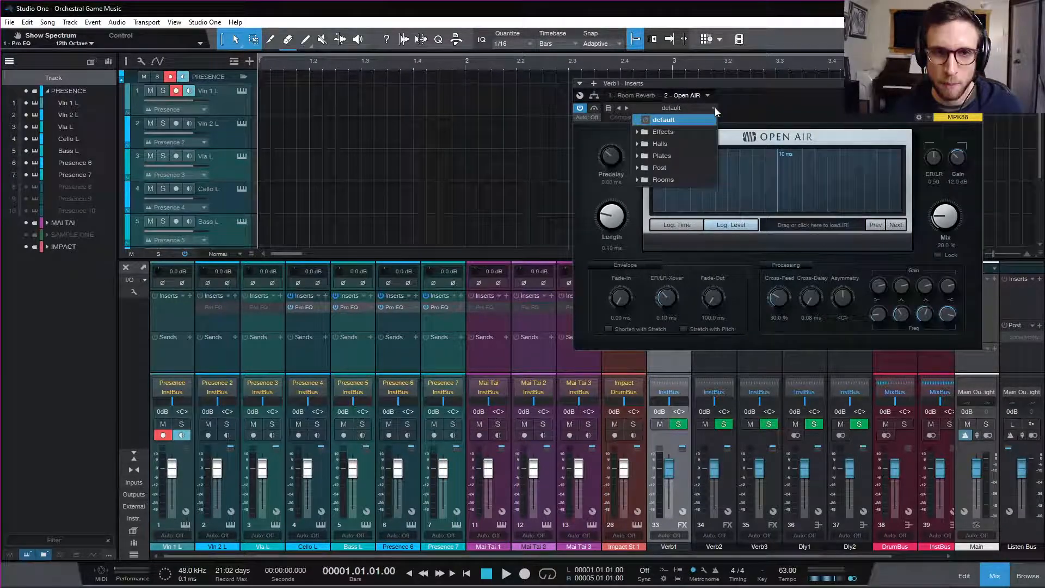
left_click(704, 144)
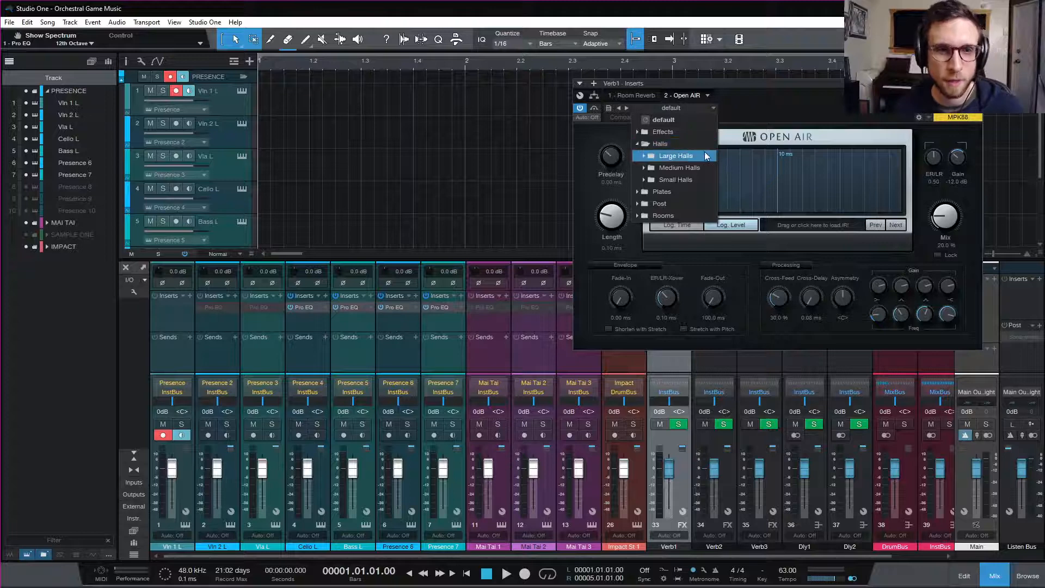
left_click(705, 156)
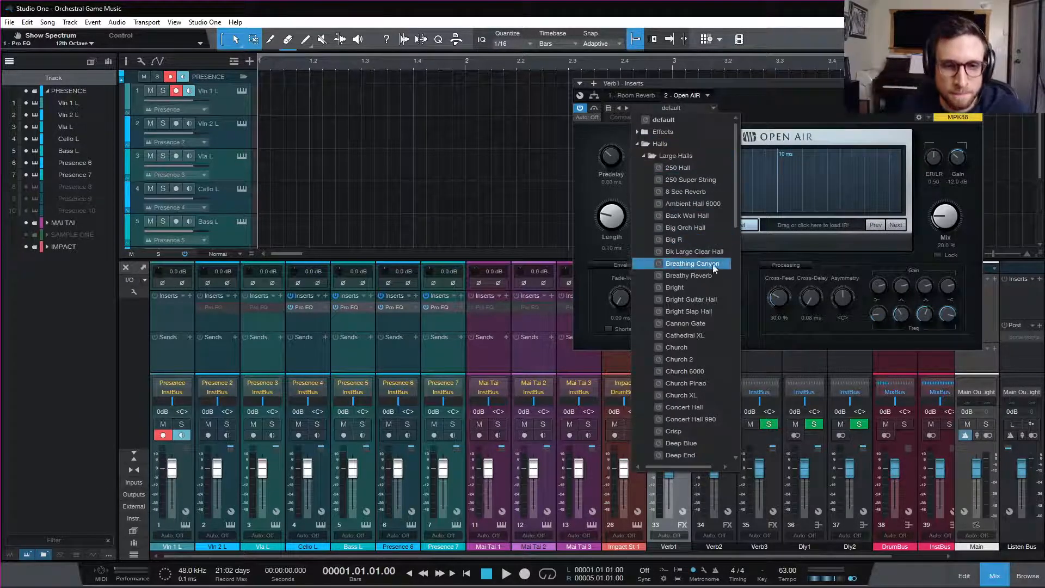
scroll(713, 265, "down", 2)
scroll(713, 266, "down", 3)
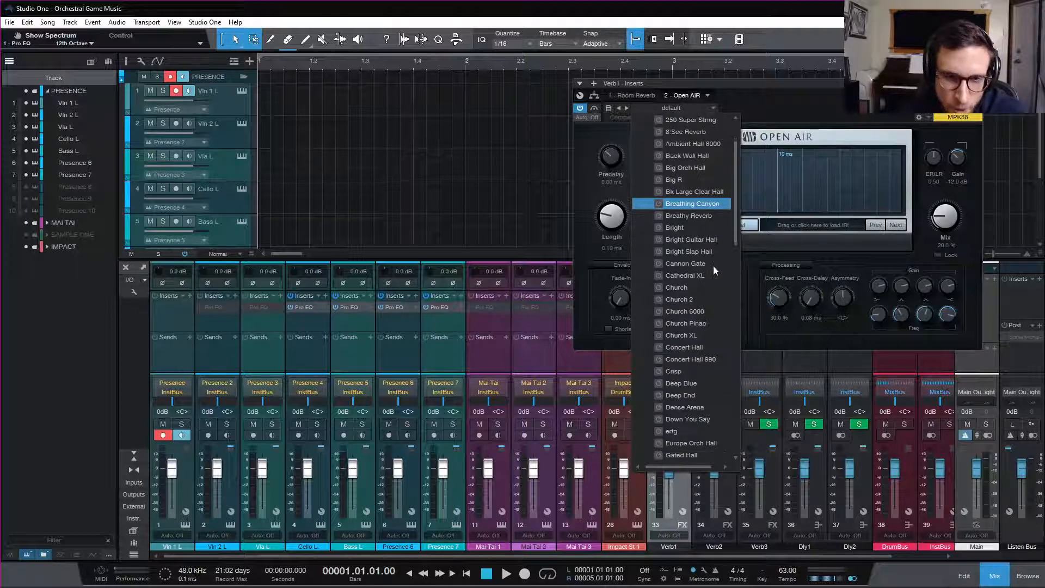
left_click(708, 299)
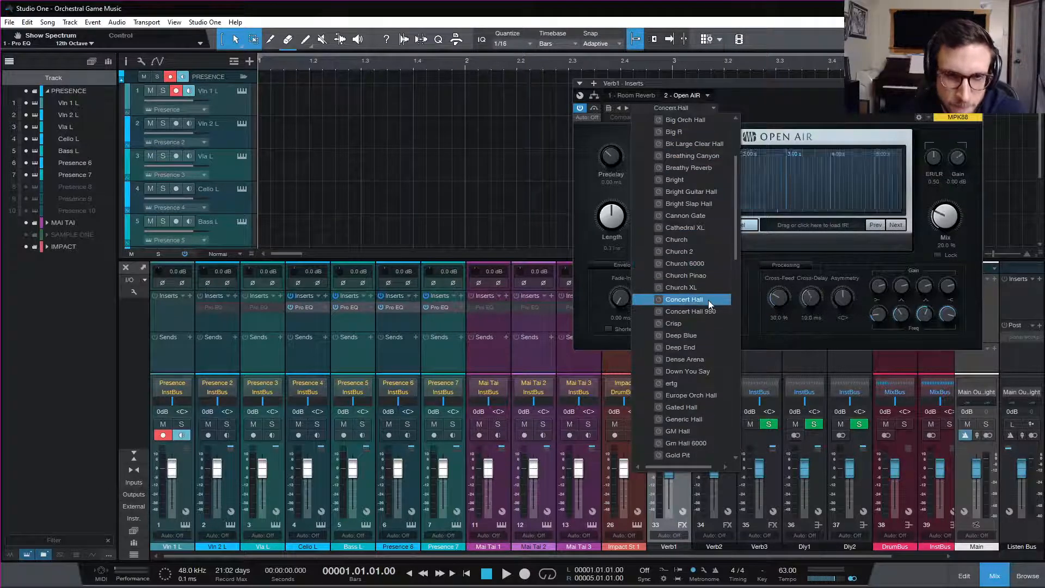
left_click(834, 109)
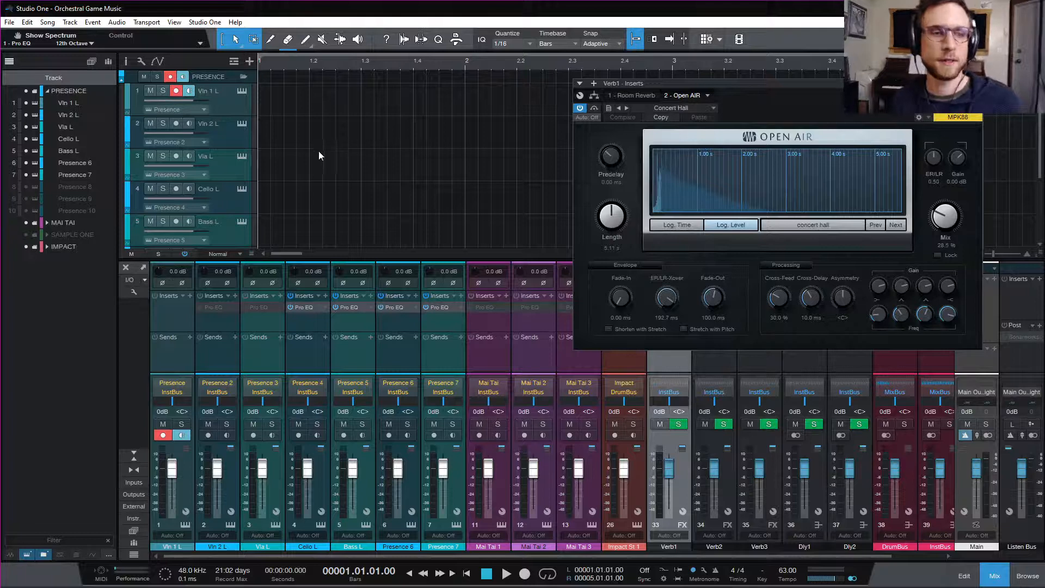
- Turn off the built-in Reverb in the Presence instruments of all five legato string tracks, Vln 1 L through Bass L, and close the editor
left_click(216, 104)
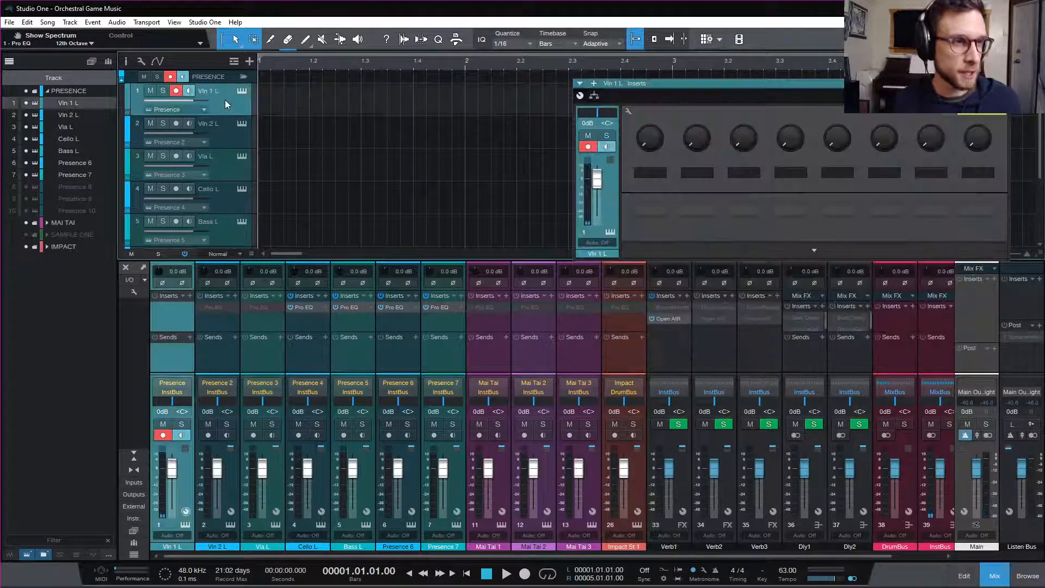
left_click(241, 91)
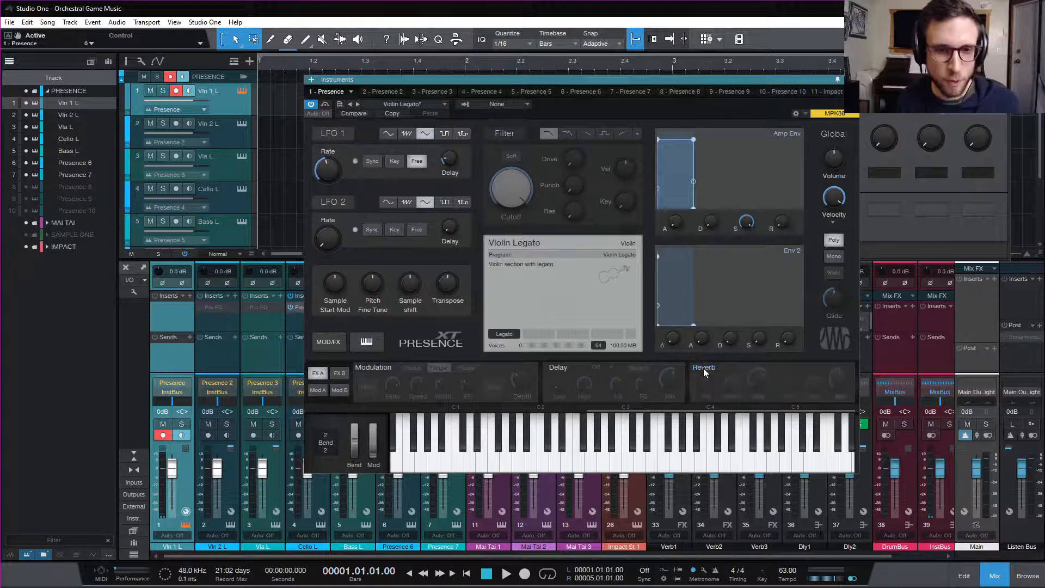
left_click(242, 137)
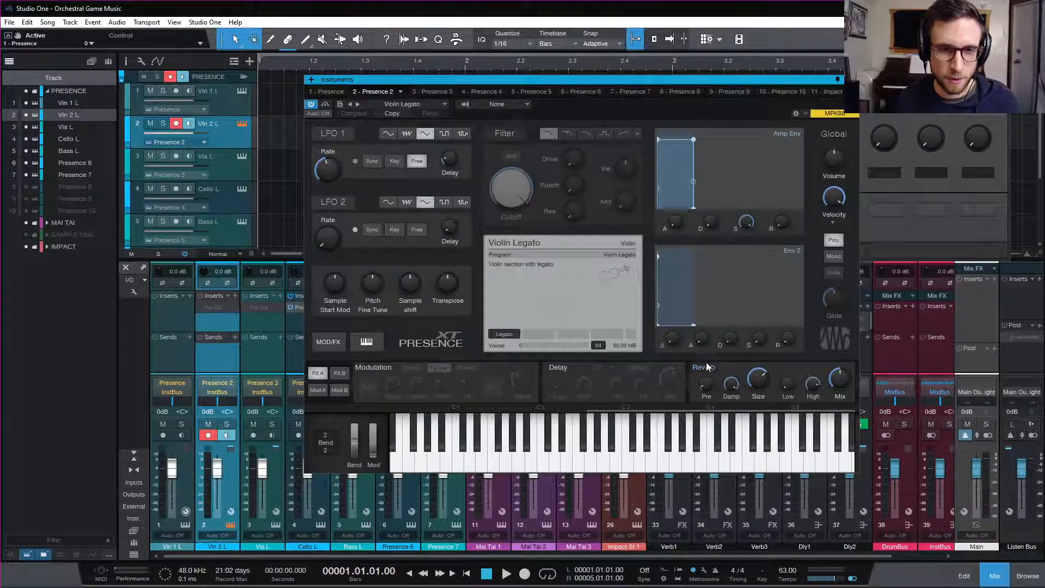
key("Down")
key("Down")
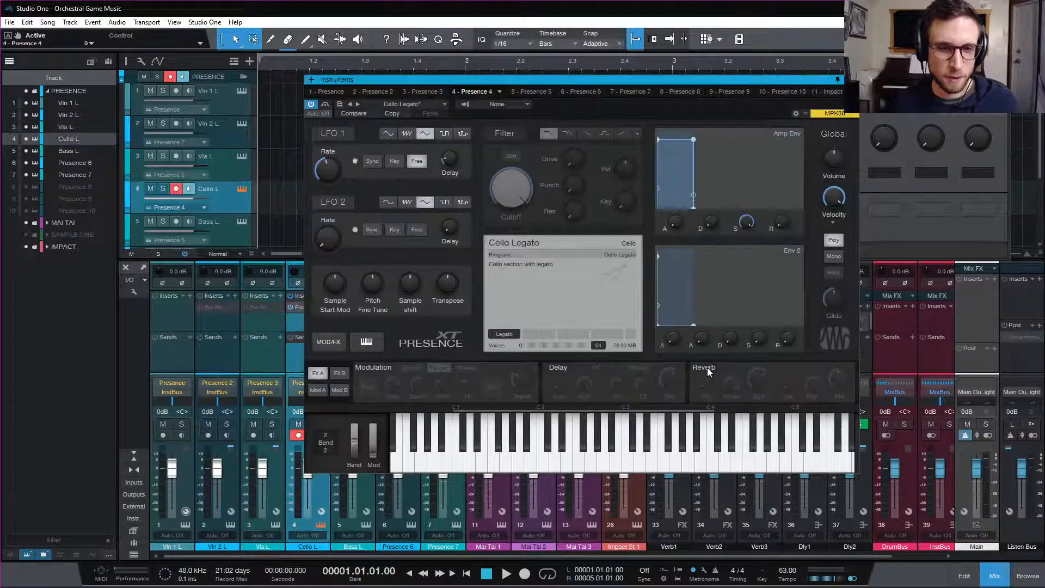
key("Down")
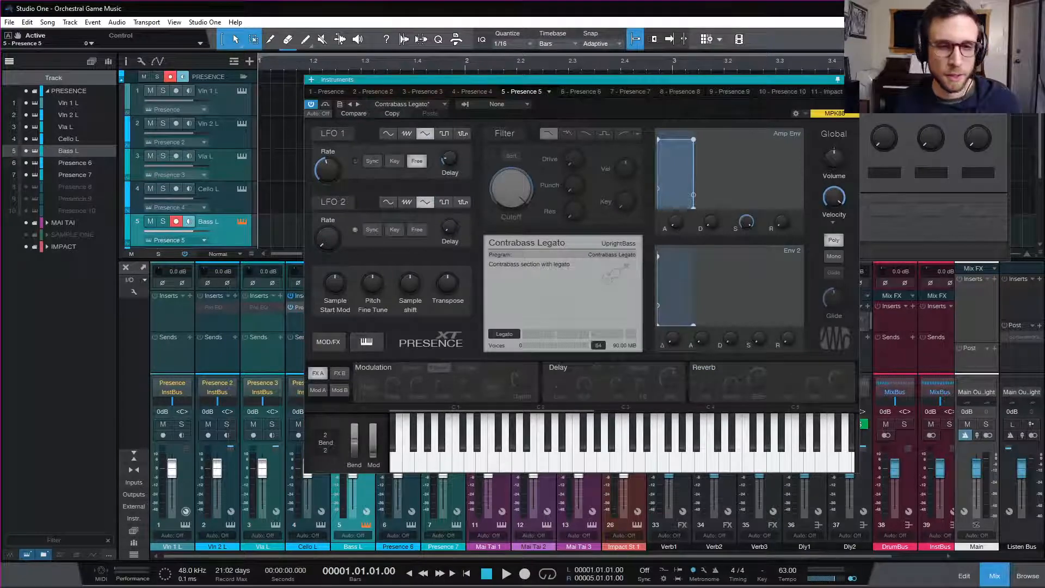
left_click(851, 79)
- Check the effects section of the Vln 1 L track's Presence instrument and close its editor
left_click(231, 102)
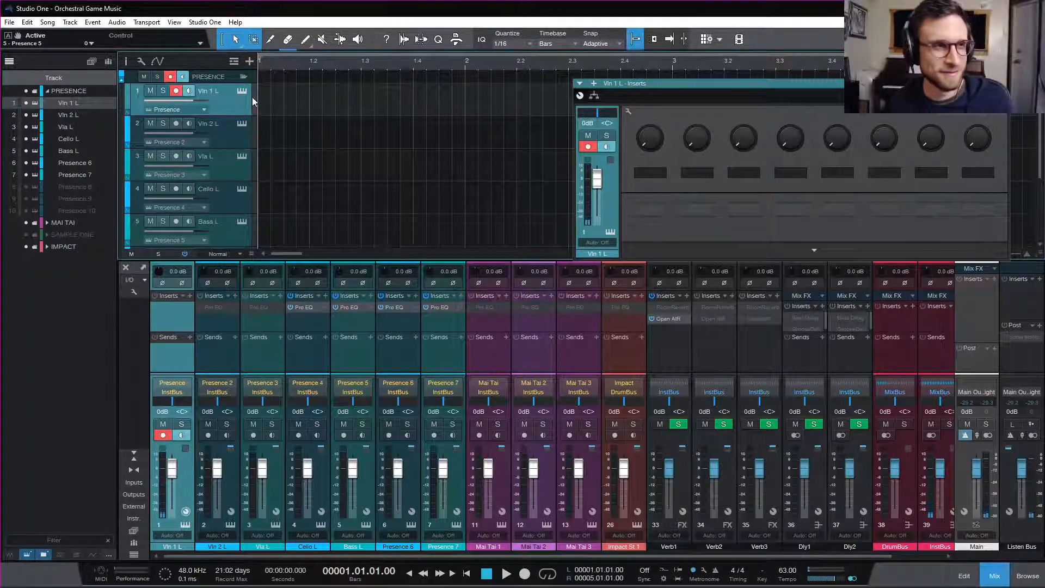
left_click(242, 90)
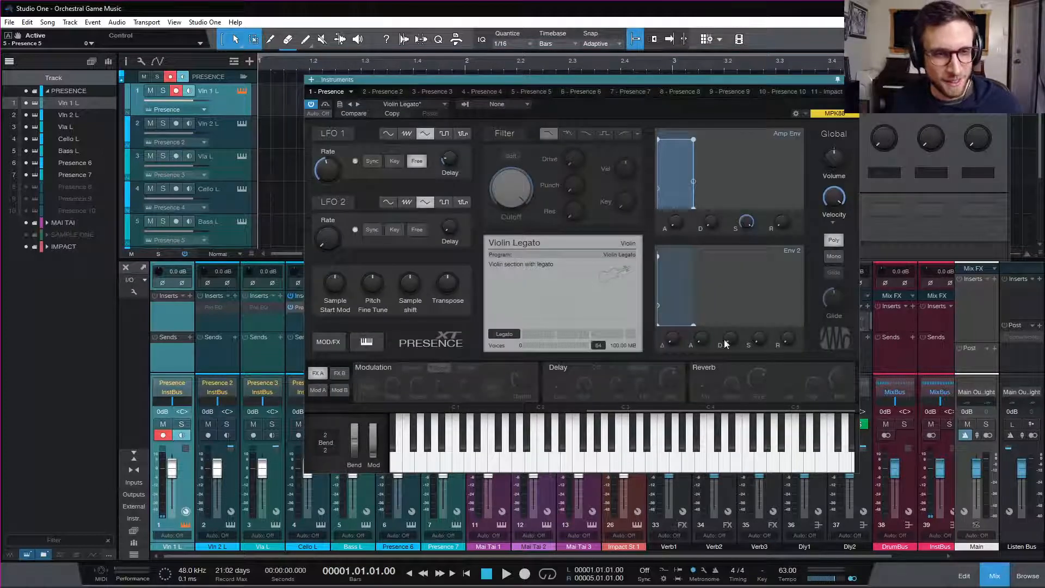
left_click(853, 79)
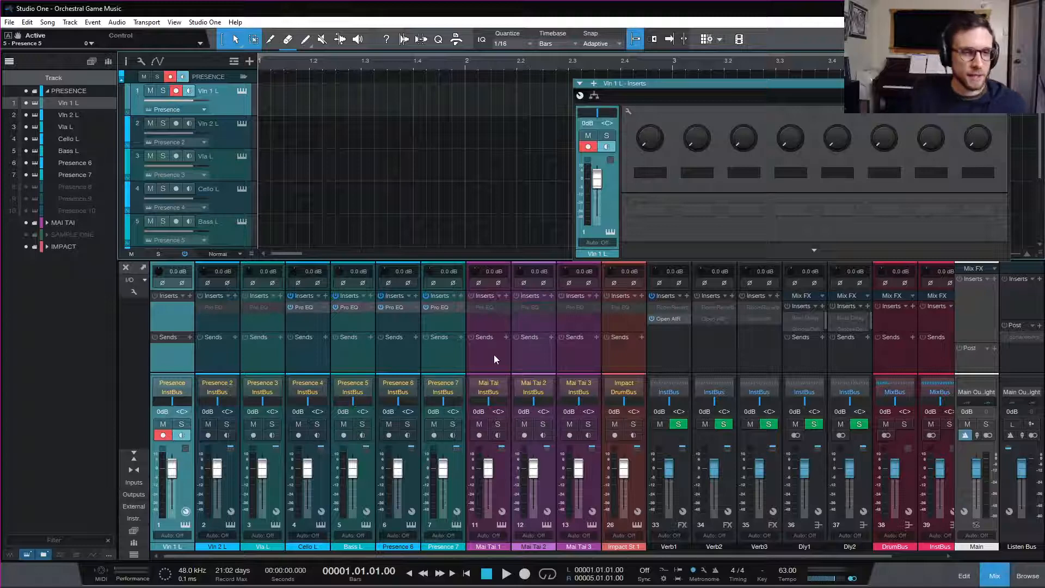
- Route the five legato string channels, Vln 1 L through Bass L, to a new bus named StringBus and enlarge the mixer
left_click(355, 358)
right_click(354, 362)
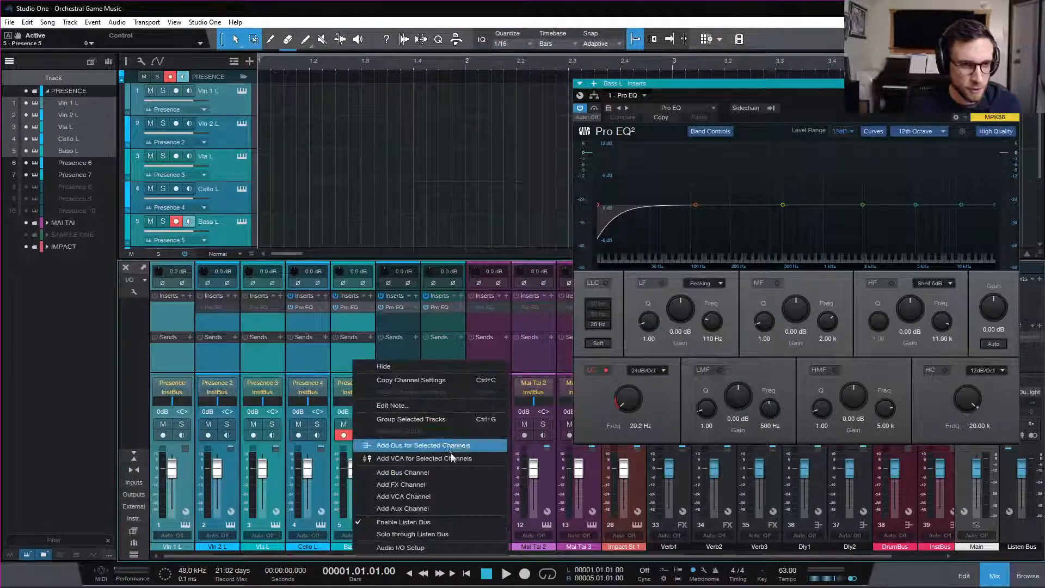
left_click(453, 446)
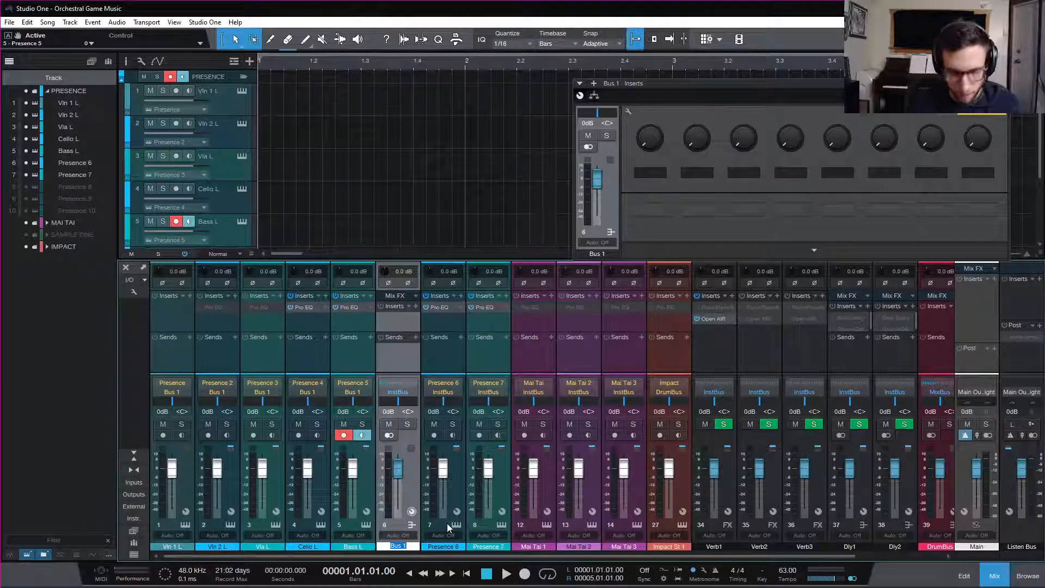
type("StringBus")
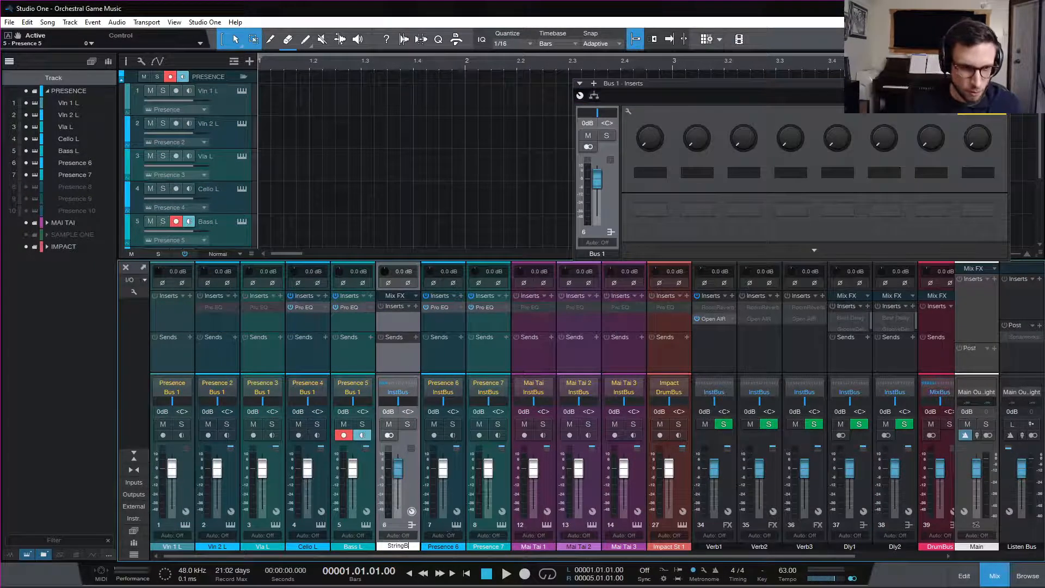
key("Return")
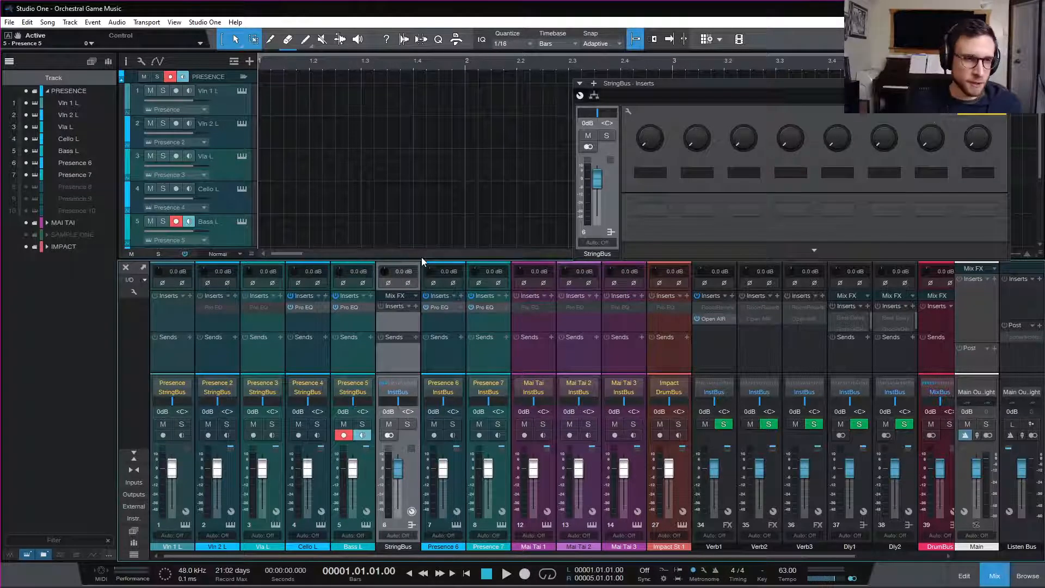
left_click_drag(420, 259, 422, 216)
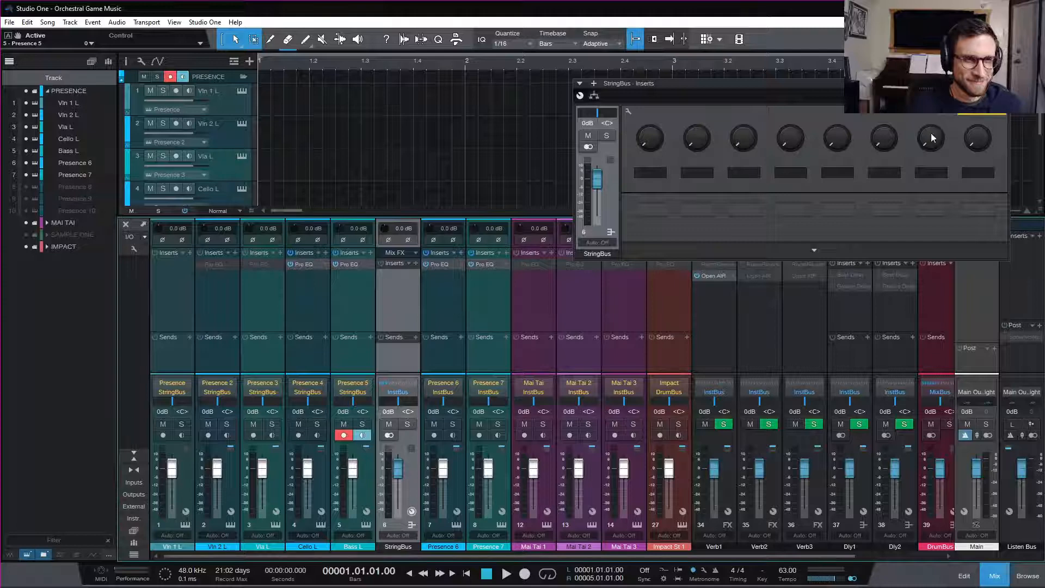
left_click(1002, 84)
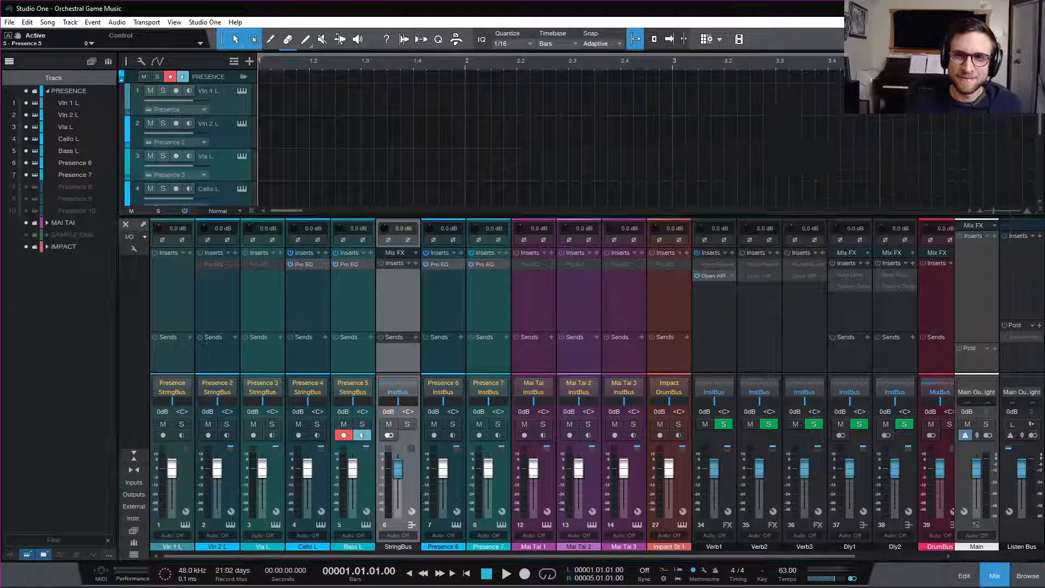
left_click(413, 264)
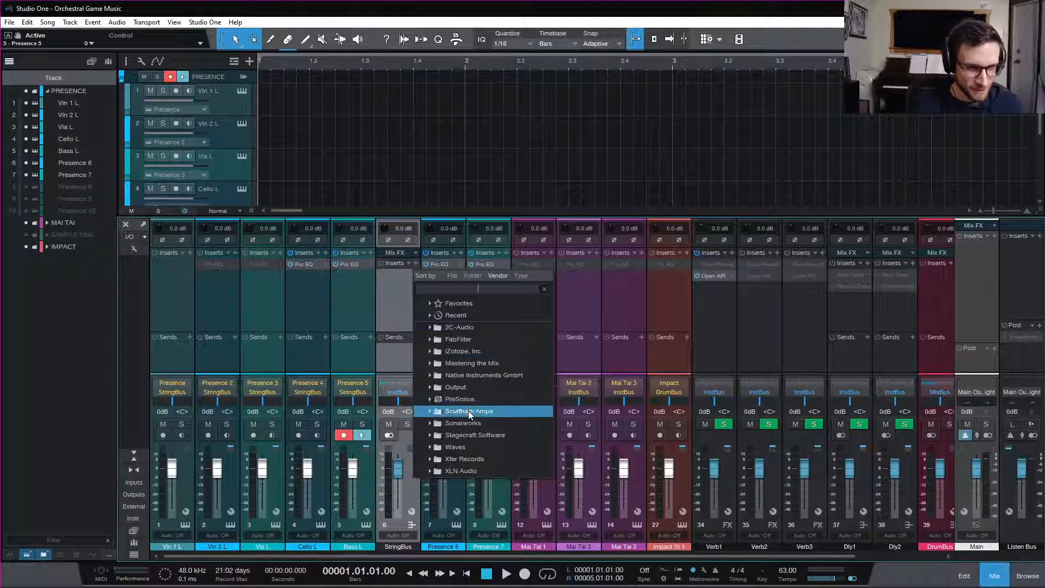
left_click(481, 400)
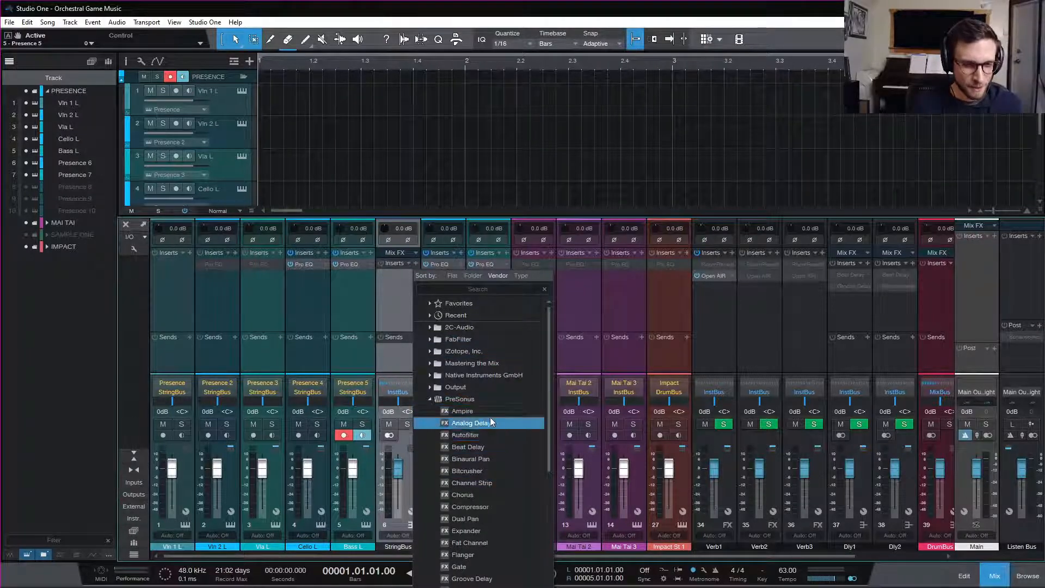
left_click(488, 400)
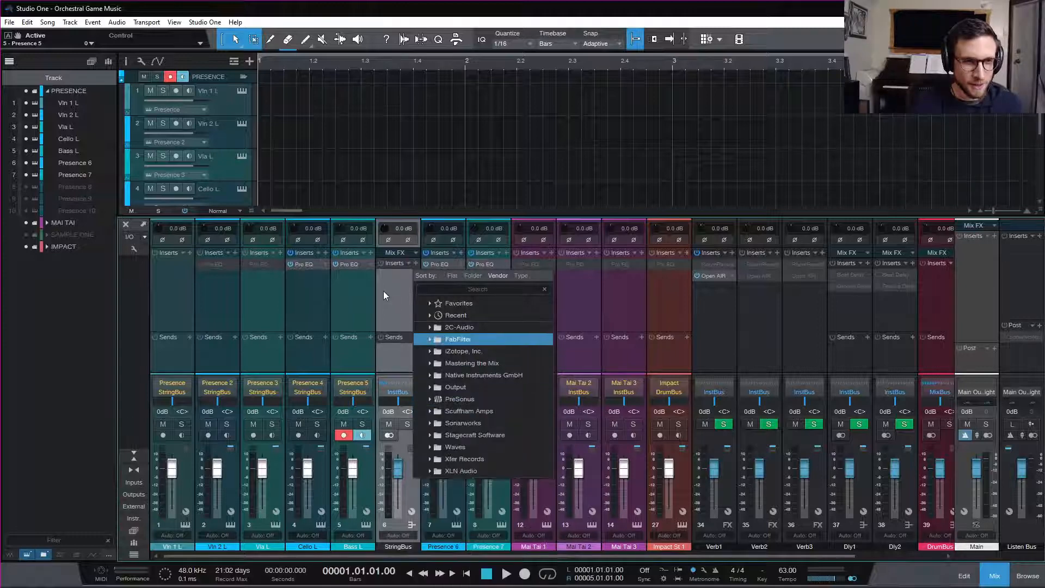
left_click(384, 292)
- Add a send from StringBus to Verb1 and raise its level to about +3.1 dB while playing the Vln 1 L track
left_click(416, 337)
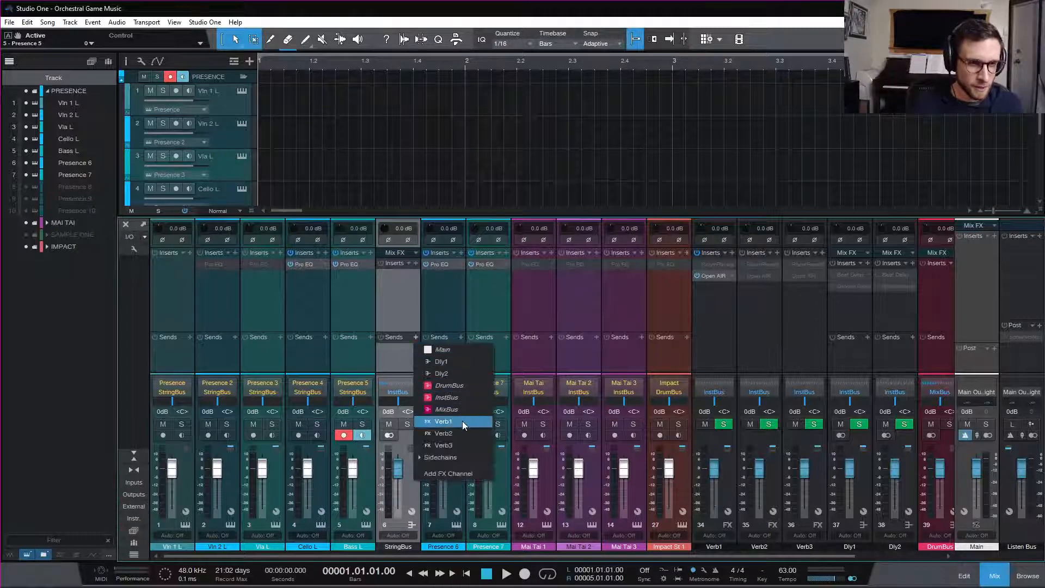
left_click(462, 420)
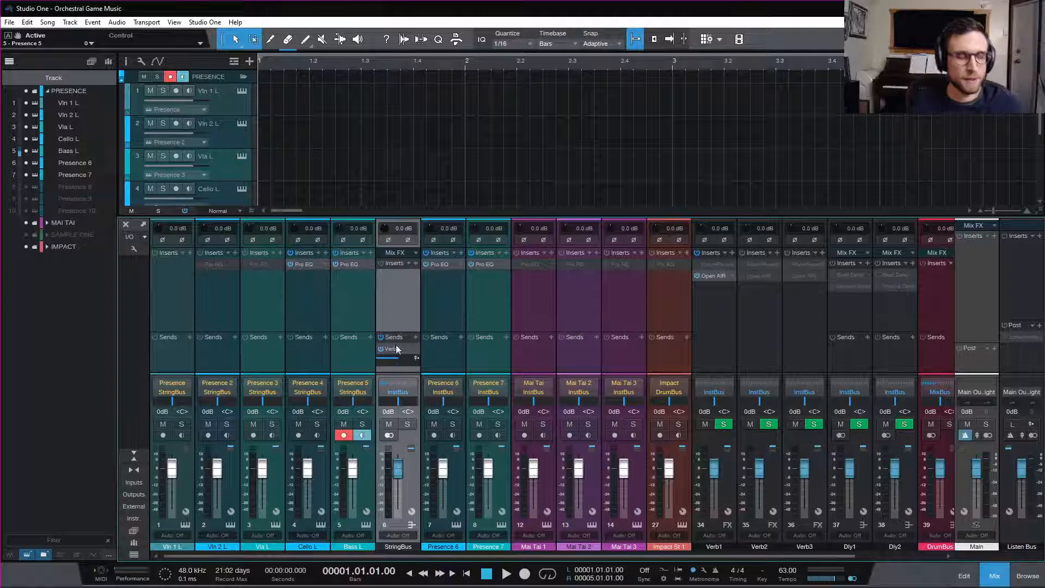
left_click(233, 111)
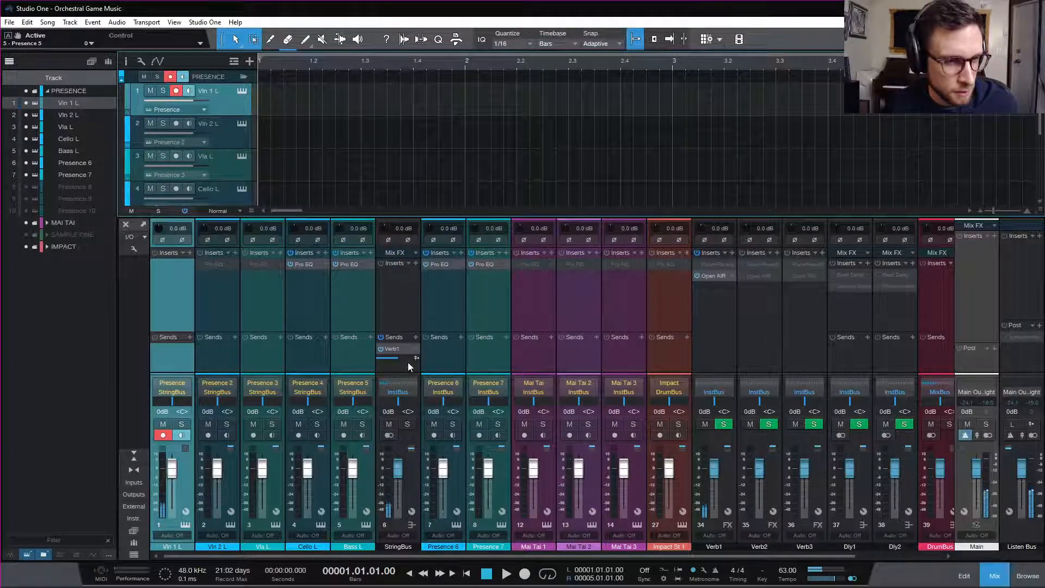
left_click_drag(394, 358, 406, 359)
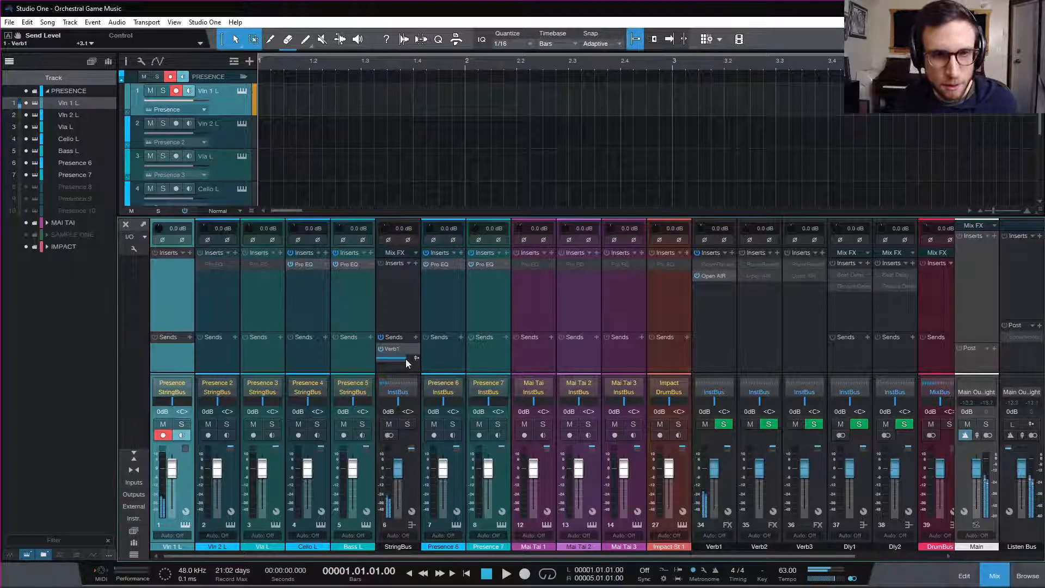
- Audition the Deep Blue, Hall 1, Hall 3, Large Hall and Huge Dense Hall presets in Verb1's Open AIR reverb
scroll(623, 298, "right", 2)
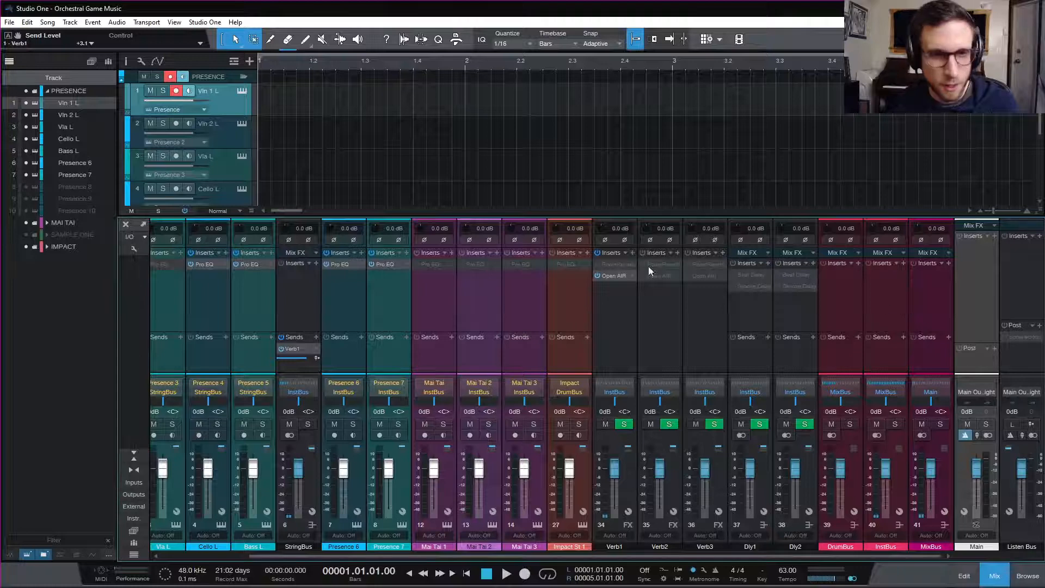
left_click(614, 276)
left_click(683, 108)
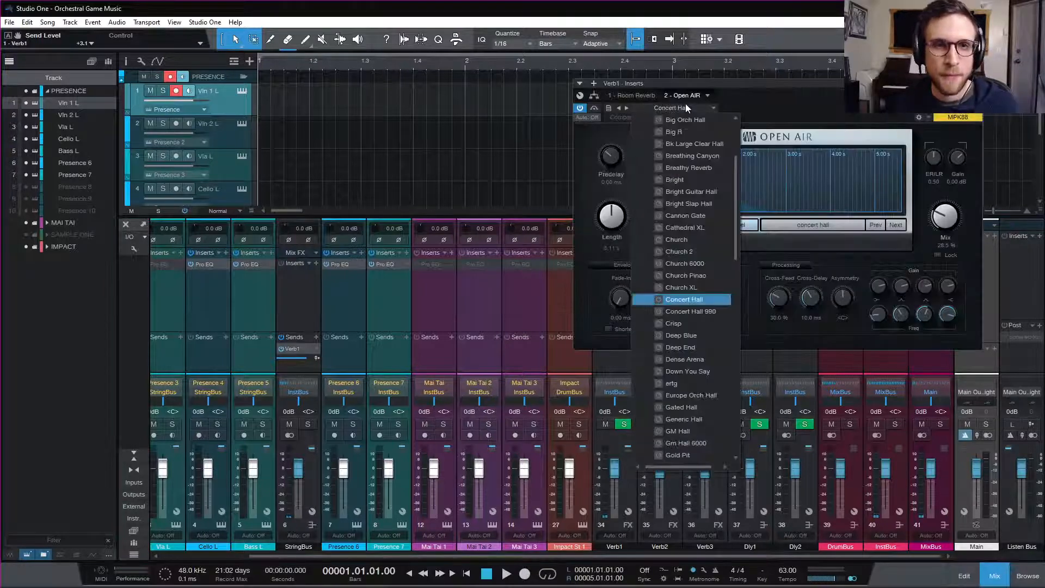
left_click(711, 335)
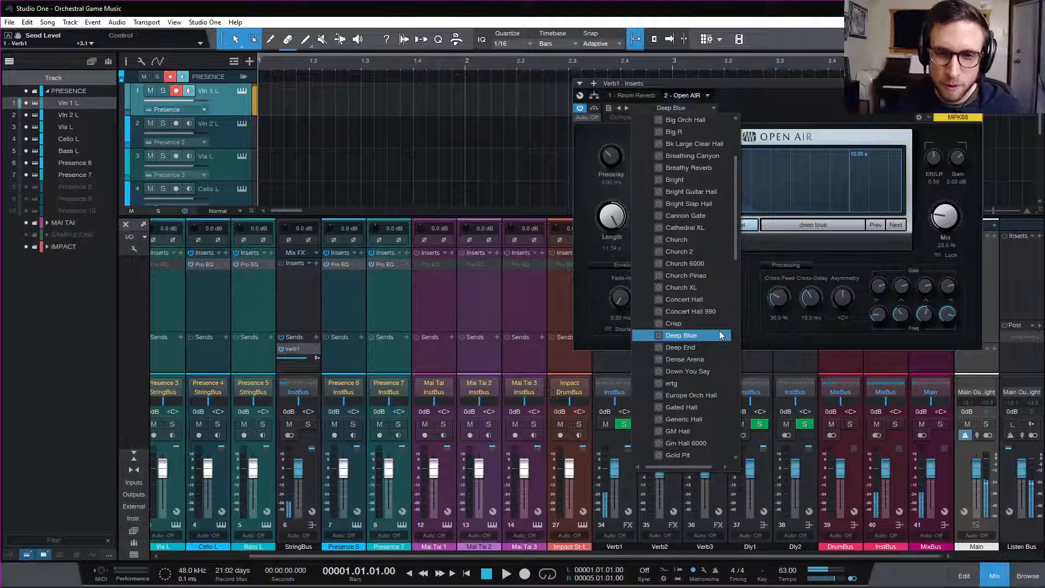
scroll(713, 413, "down", 1)
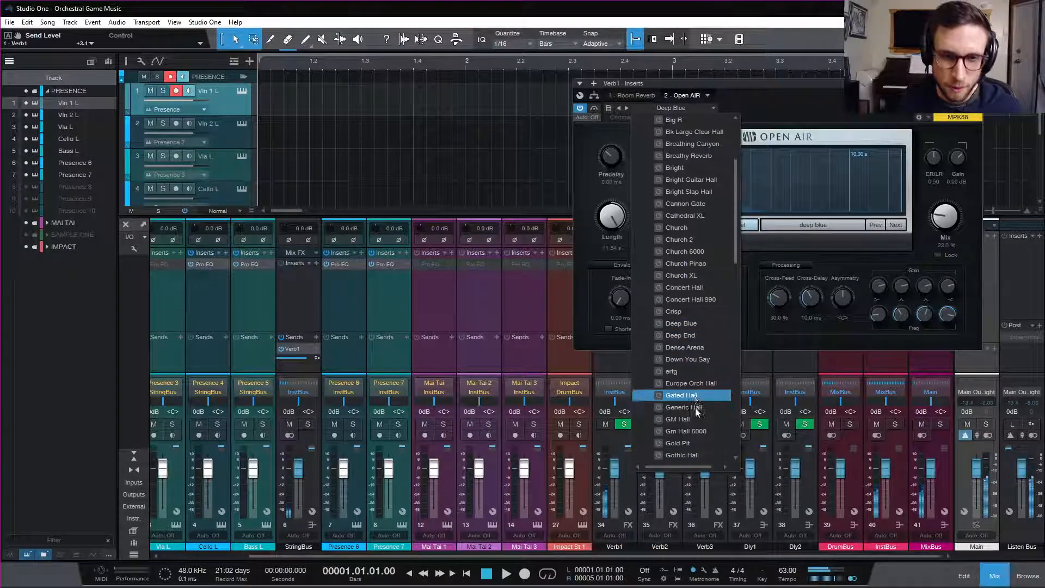
scroll(714, 414, "down", 1)
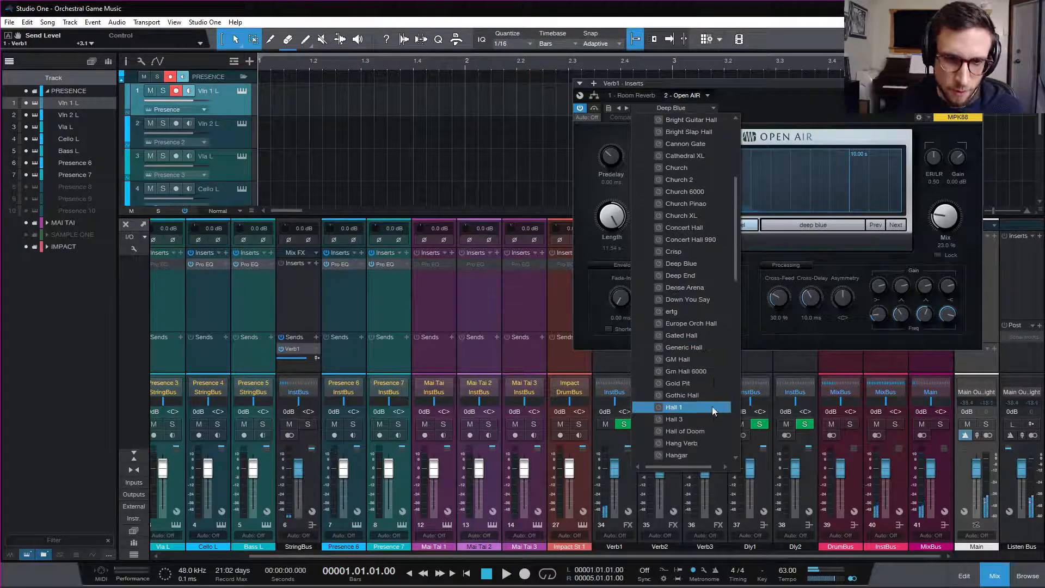
left_click(712, 407)
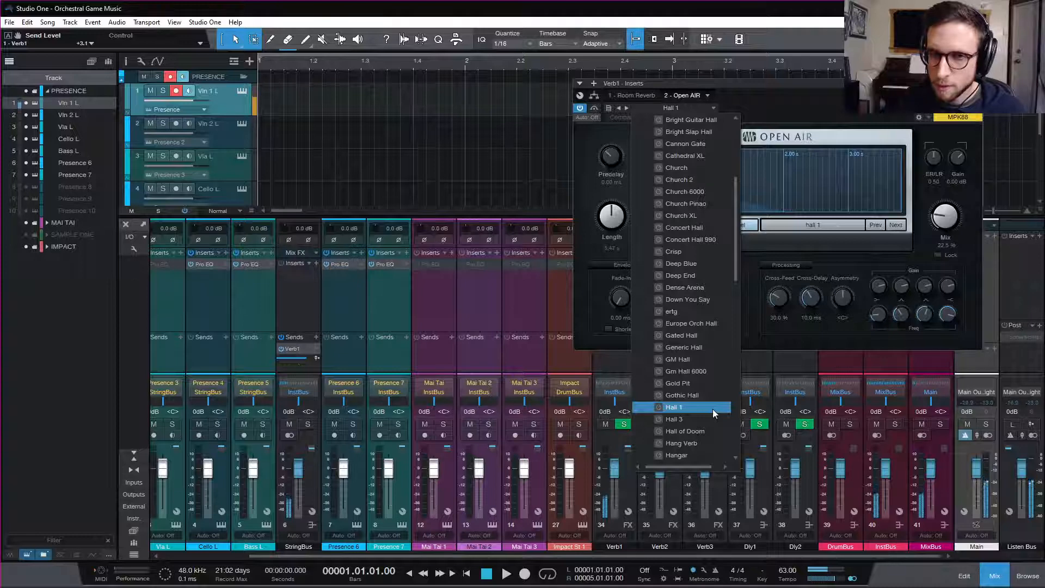
left_click(710, 418)
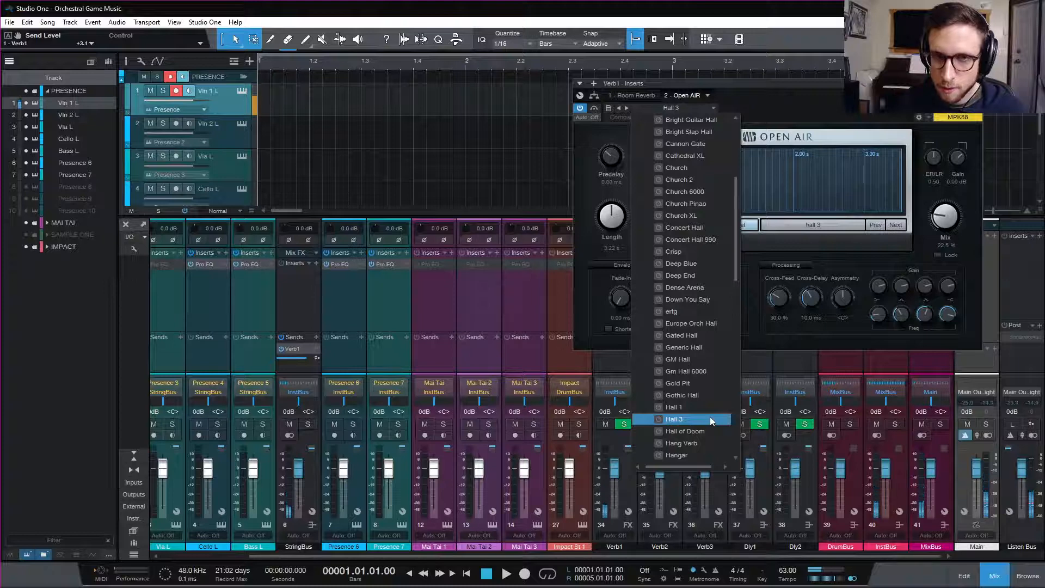
scroll(709, 416, "down", 4)
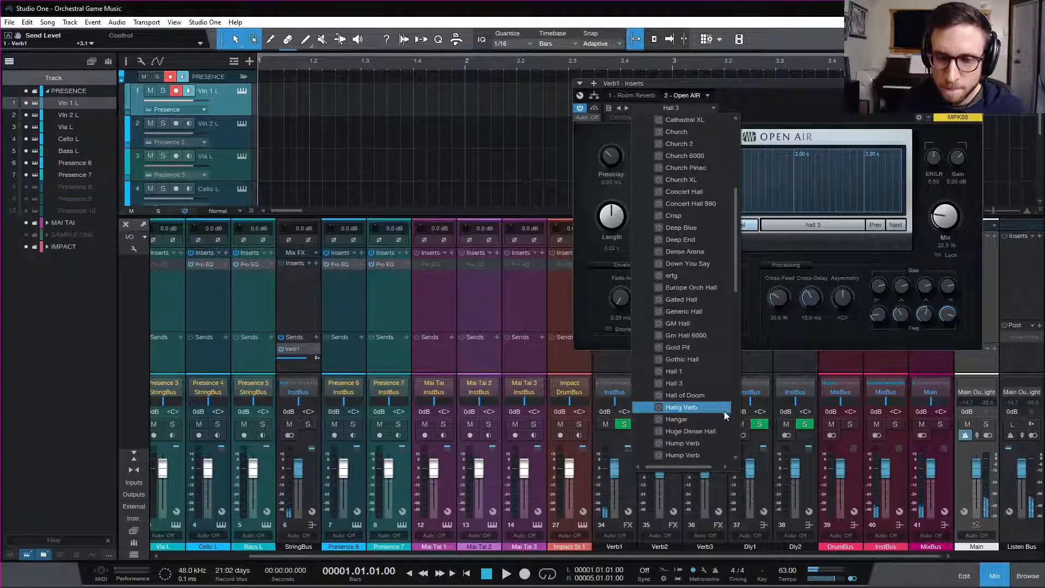
left_click(715, 419)
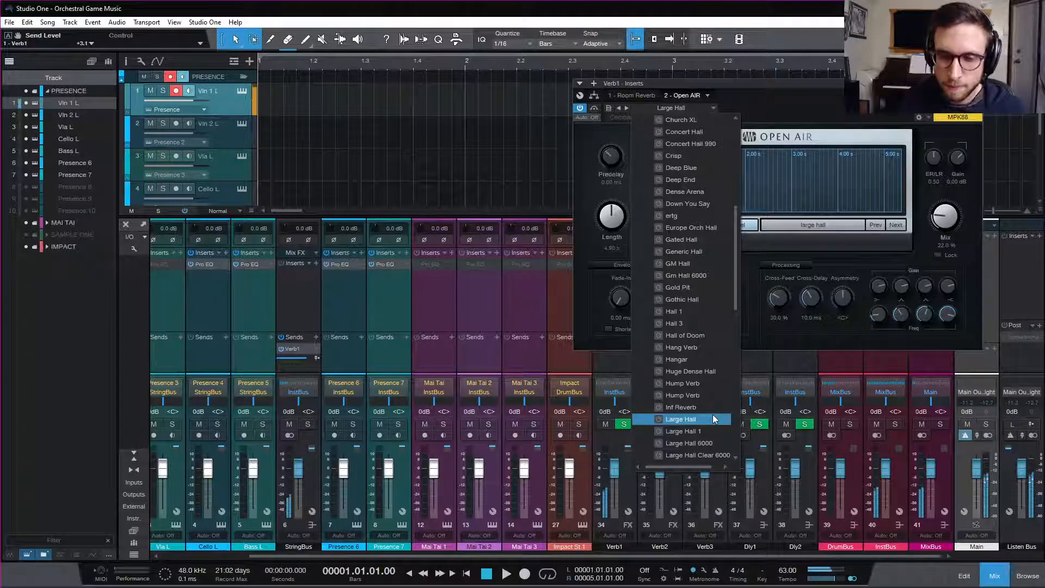
left_click(718, 371)
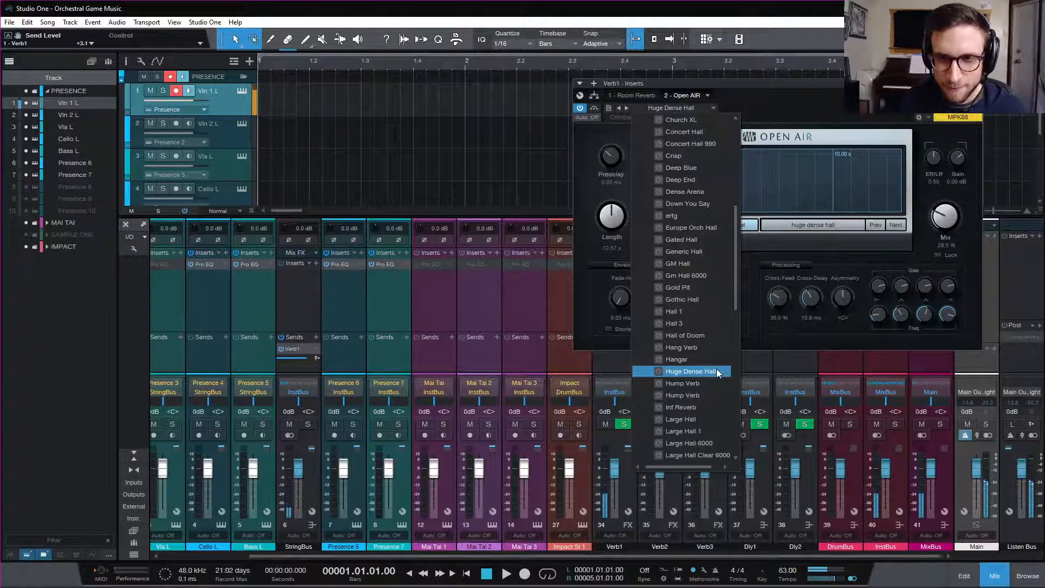
- Load the Natural Hall preset in Verb1's Open AIR reverb
scroll(717, 369, "down", 3)
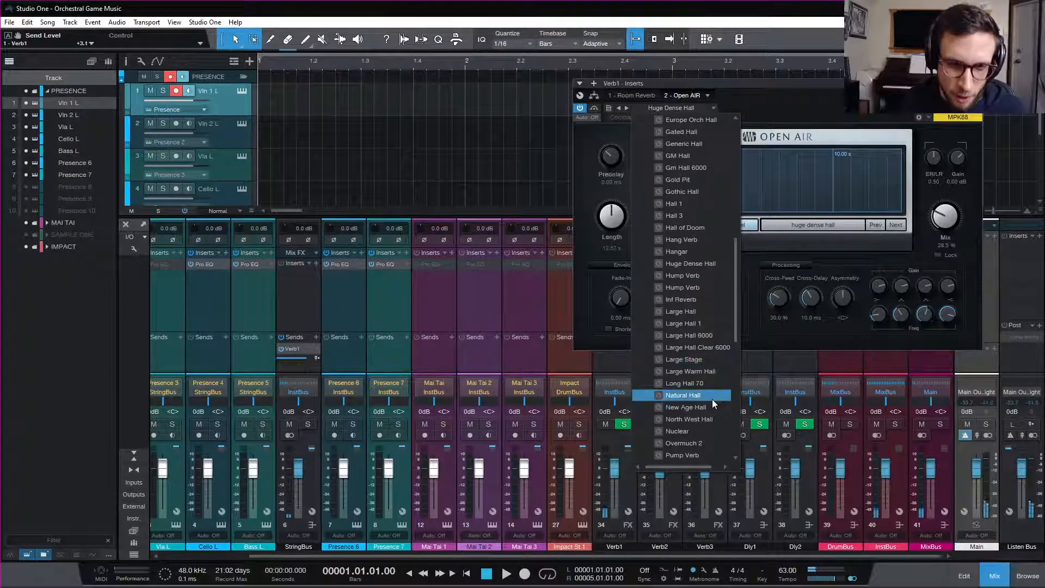
left_click(712, 398)
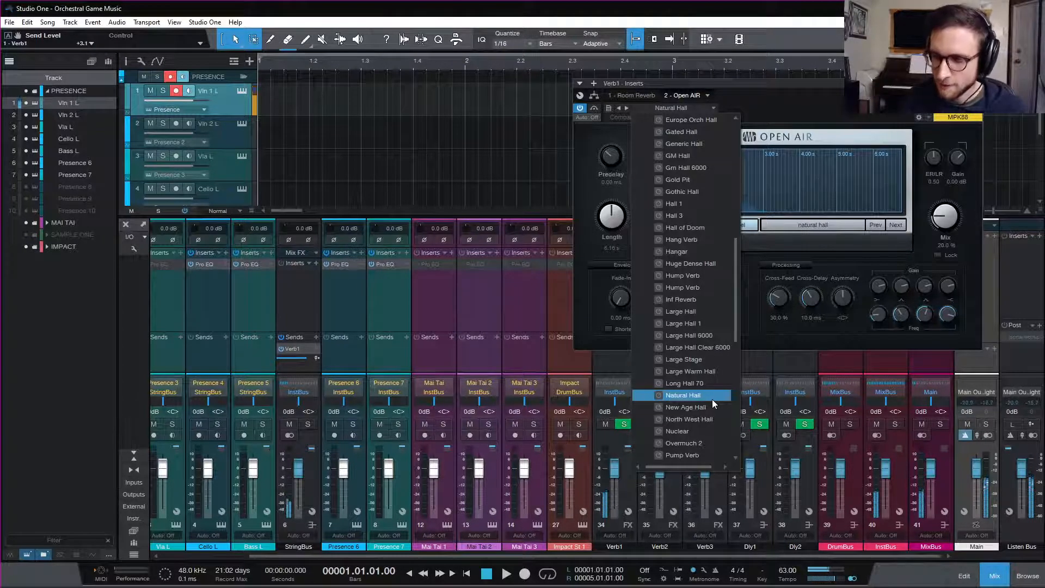
left_click(975, 84)
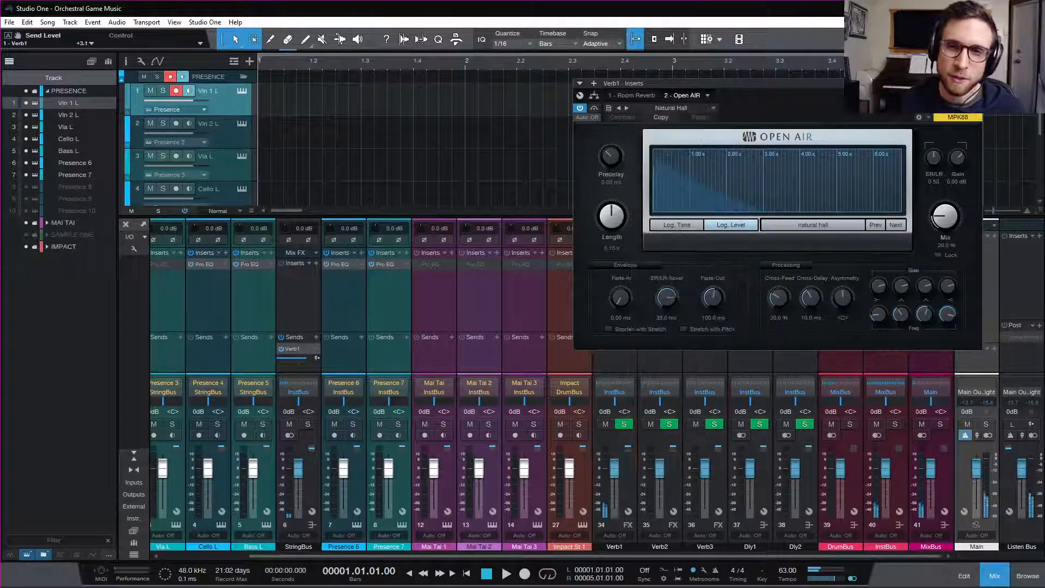
- Close the reverb editor, lower the StringBus send to Verb1 to about -14.6 dB and hide the mixer
left_click(975, 83)
left_click_drag(306, 358, 295, 362)
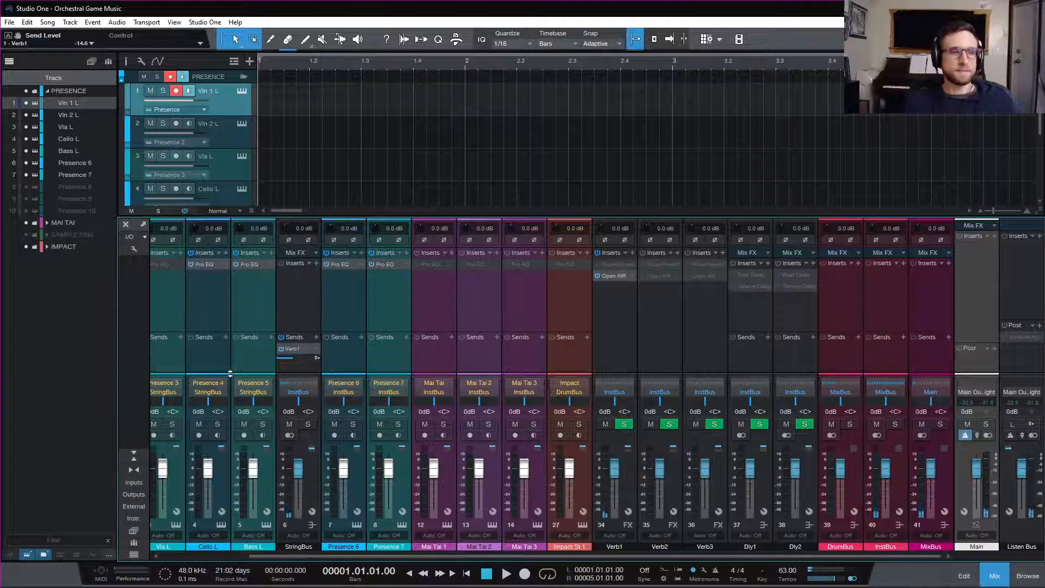
left_click(992, 576)
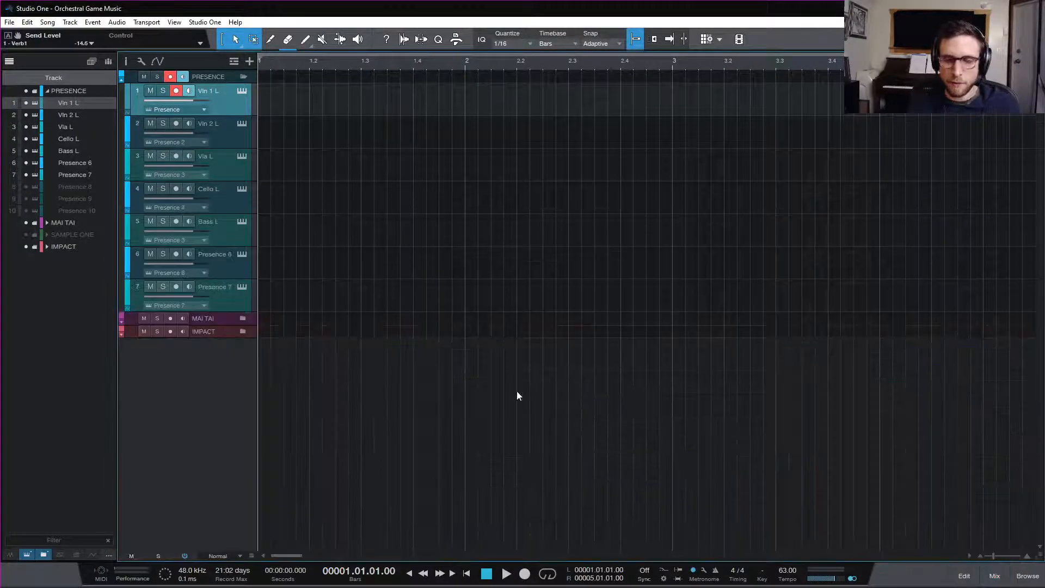
- View the Contrabass Legato instrument in the Bass L track's Presence editor and close it
left_click(243, 225)
left_click(242, 222)
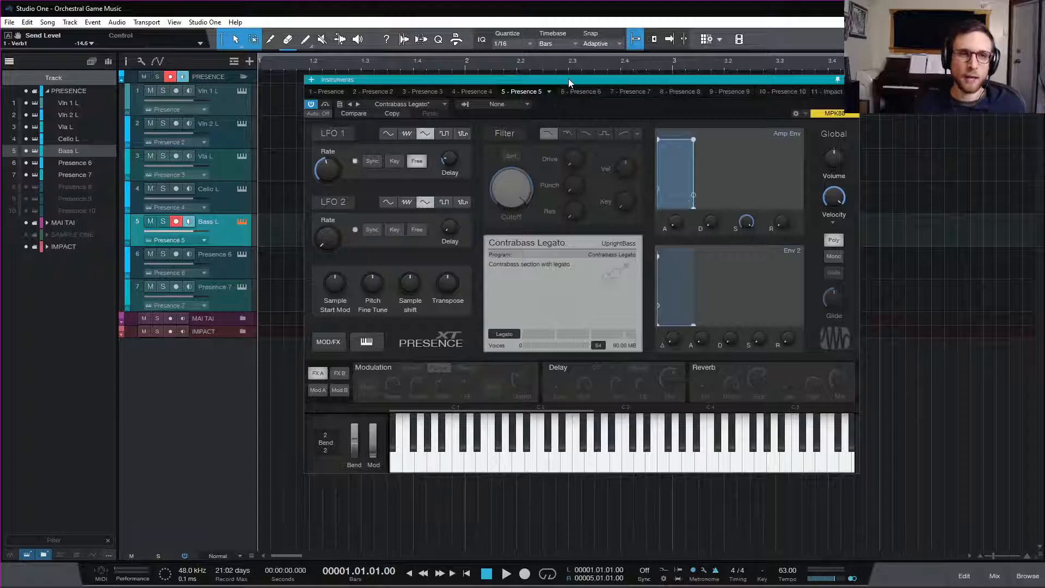
left_click_drag(570, 83, 584, 75)
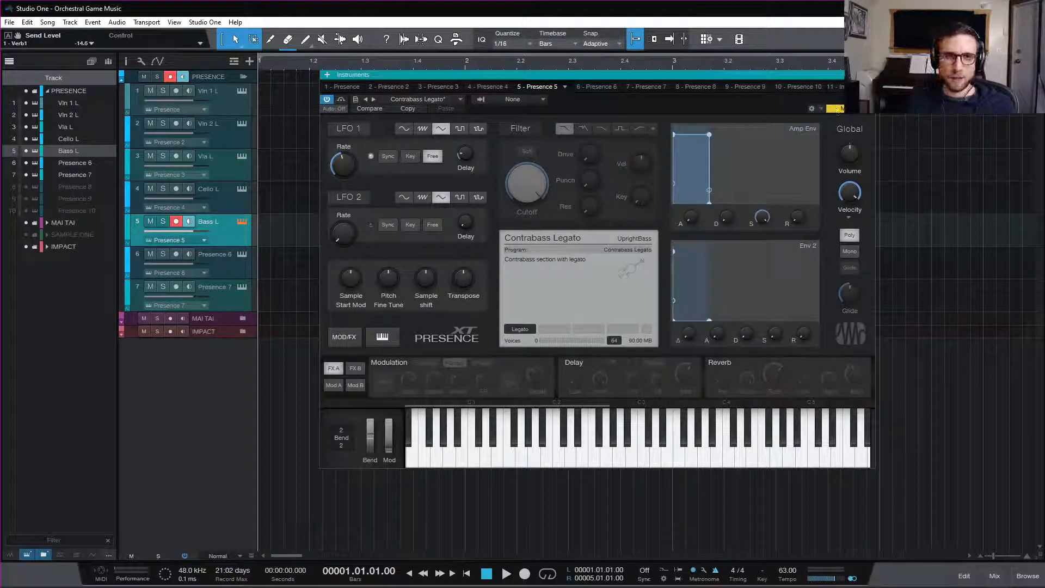
left_click(869, 75)
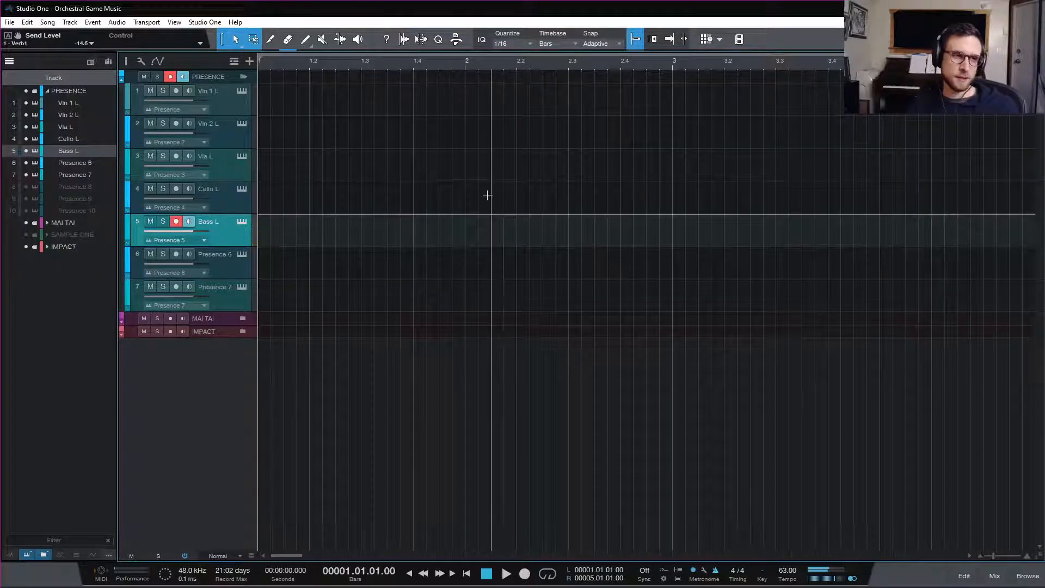
- In the Bass L Presence modulation matrix, set slot 1's source to Expression and slot 2's to Mod Wheel, with slot 2's amount at maximum
left_click(243, 221)
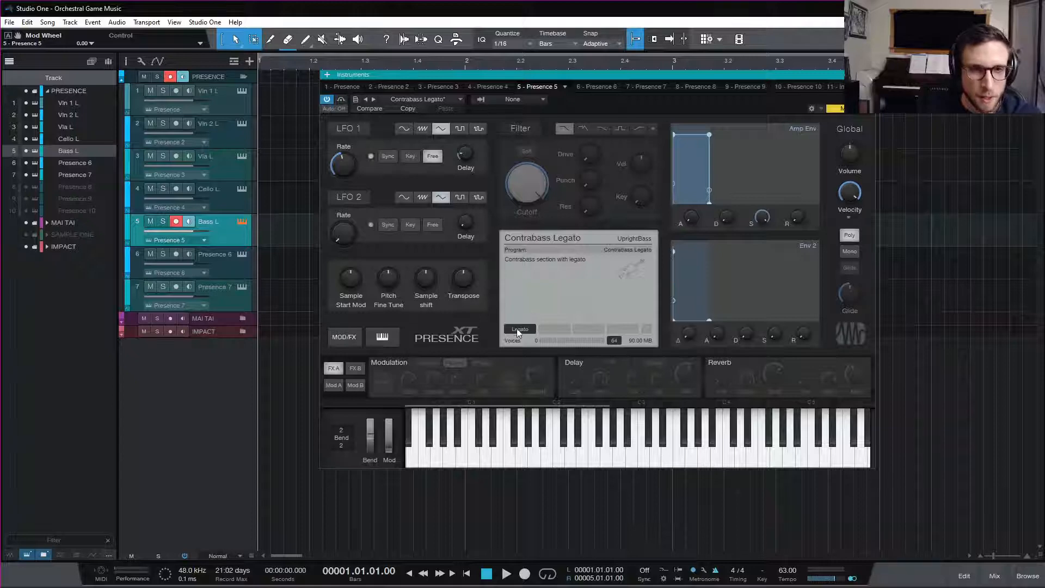
left_click(333, 386)
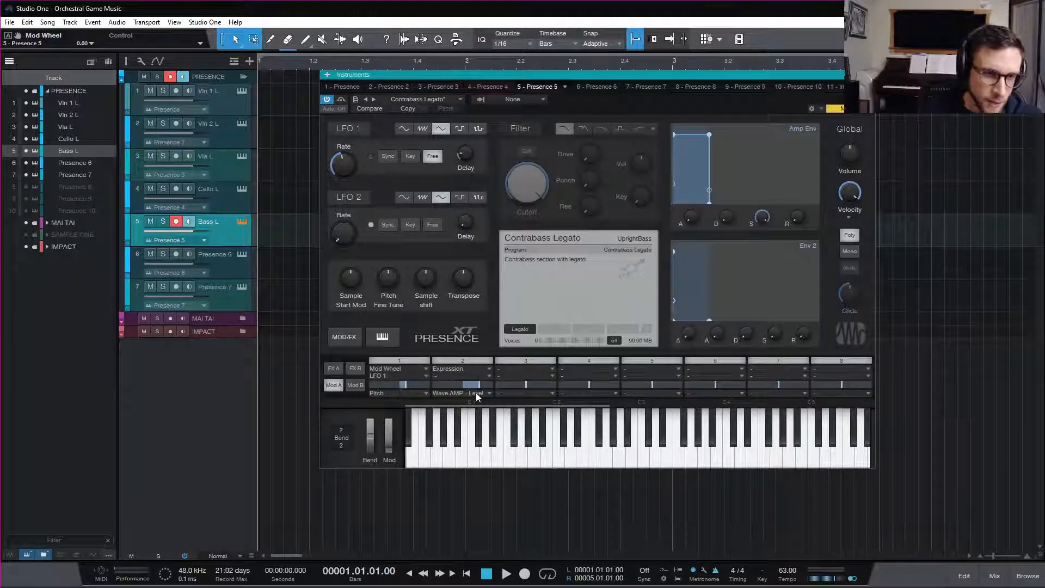
left_click(419, 368)
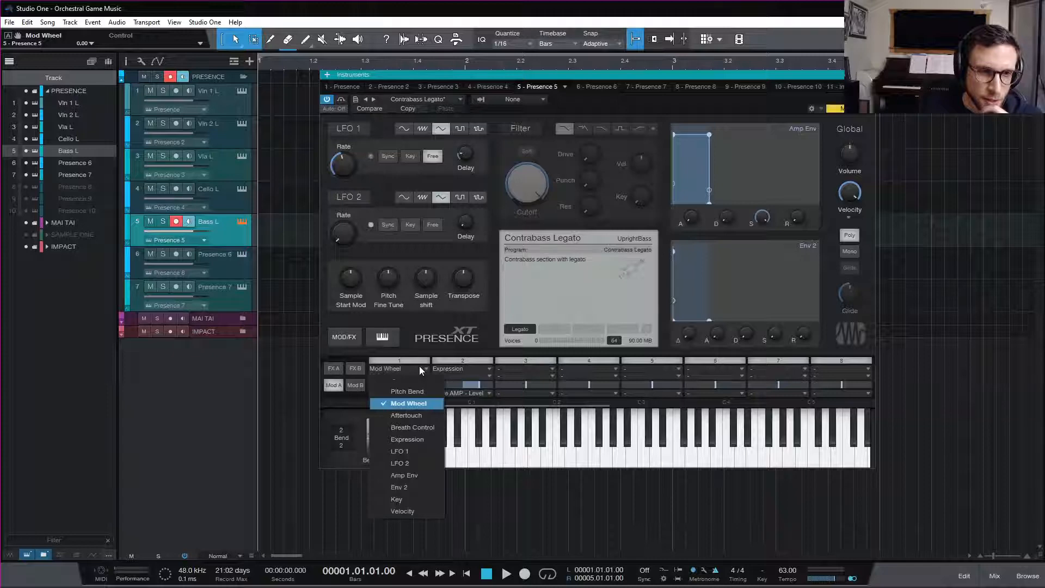
left_click(440, 438)
left_click(466, 368)
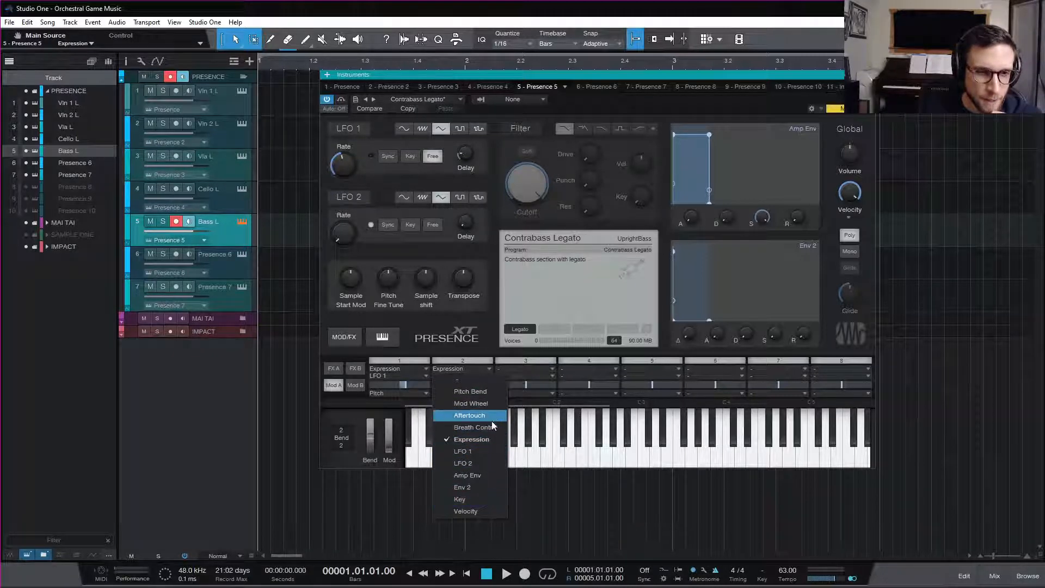
left_click(489, 404)
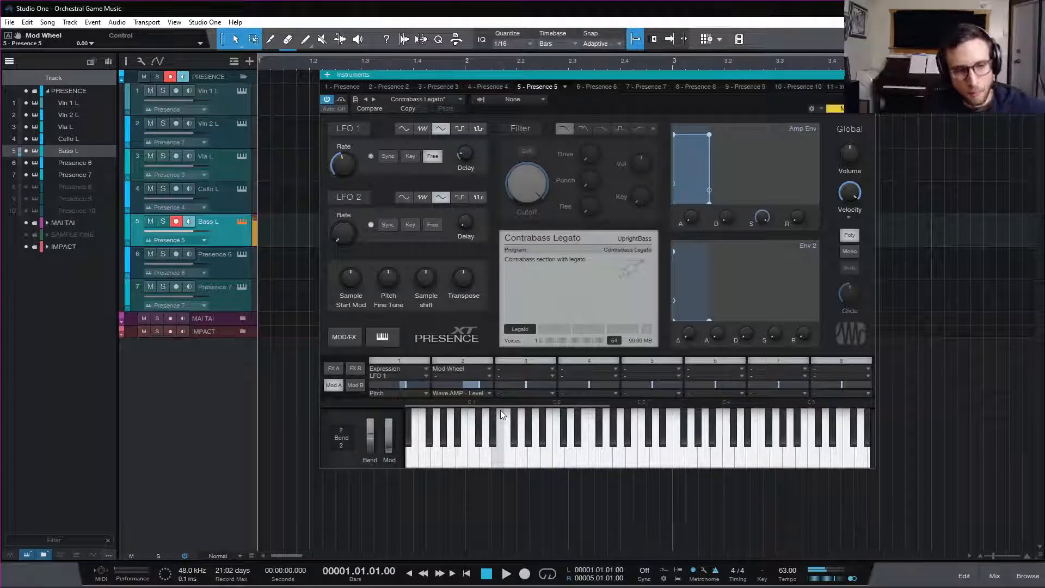
left_click_drag(480, 385, 530, 384)
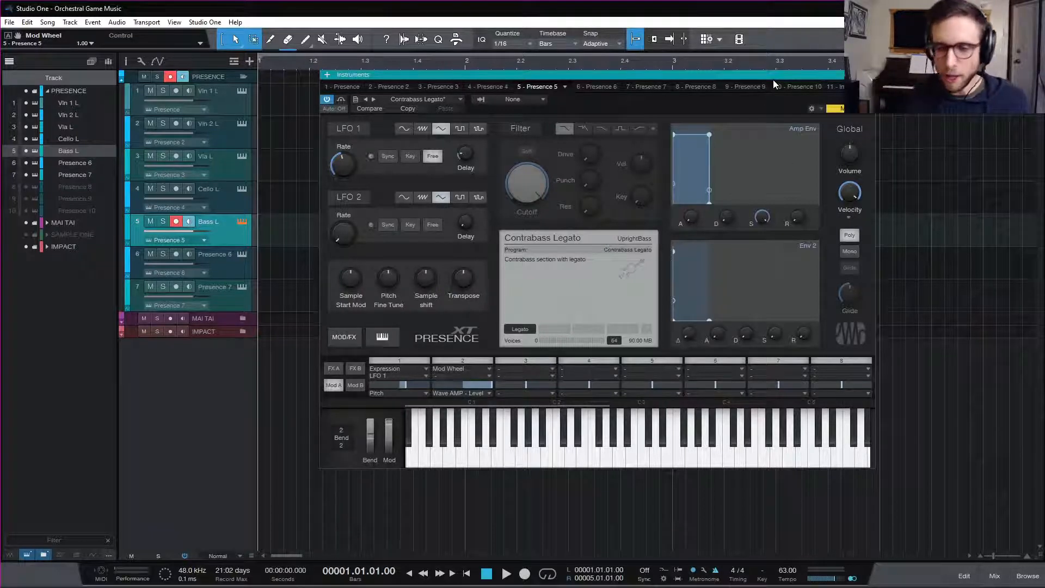
- Lower the contrabass instrument's global volume to about -6.4 dB, compare velocity strength at 0% and 100%, and leave it at 0%
mouse_move(847, 200)
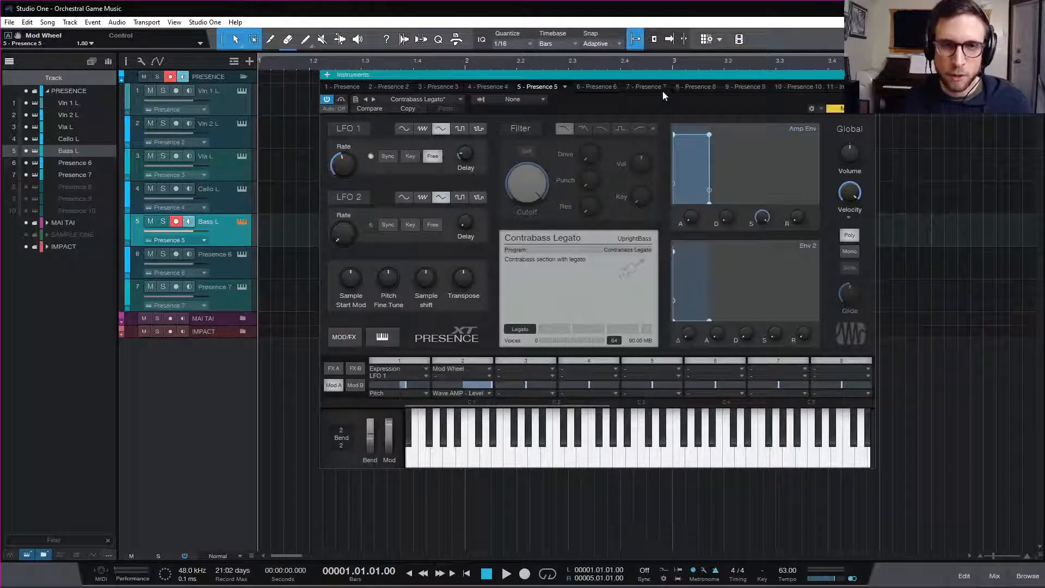
left_click_drag(851, 193, 927, 542)
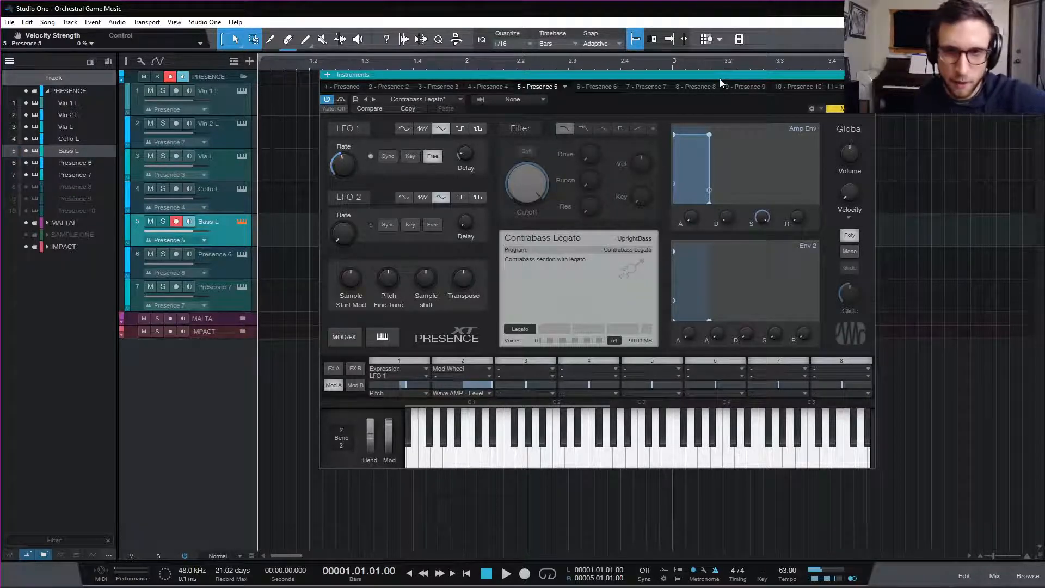
left_click_drag(849, 154, 850, 172)
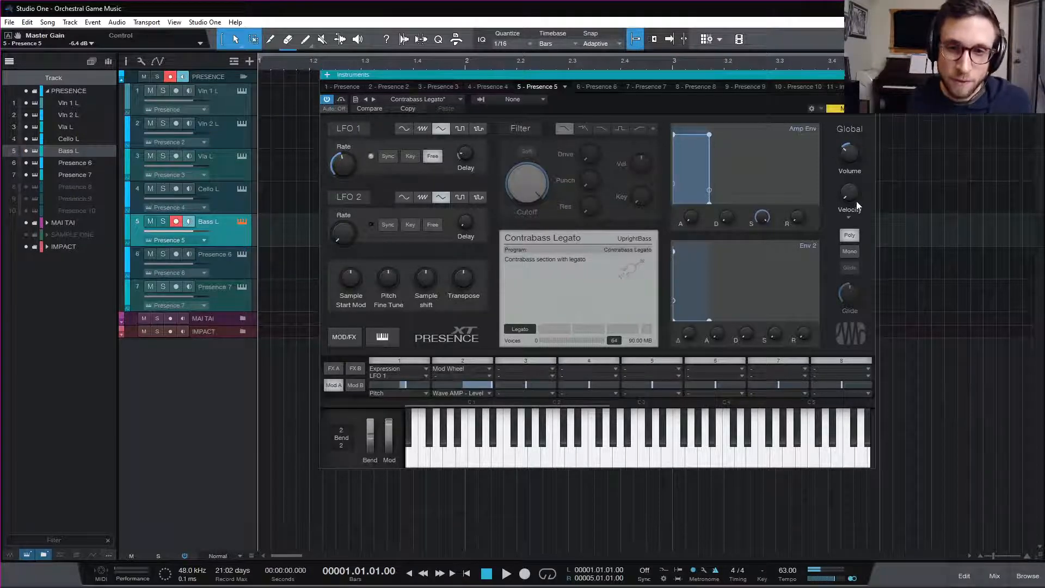
mouse_move(856, 201)
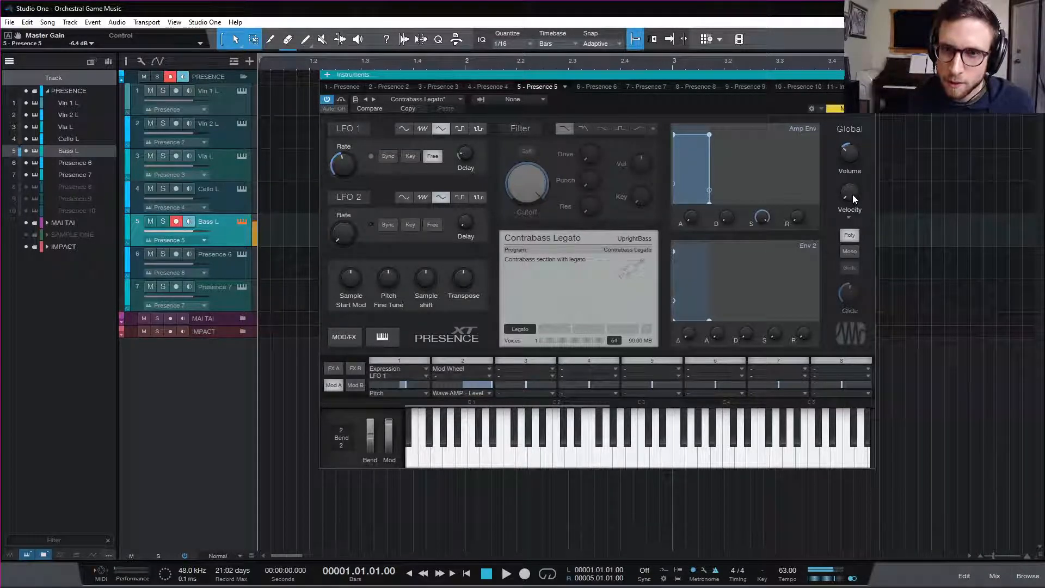
left_click_drag(852, 199, 873, 162)
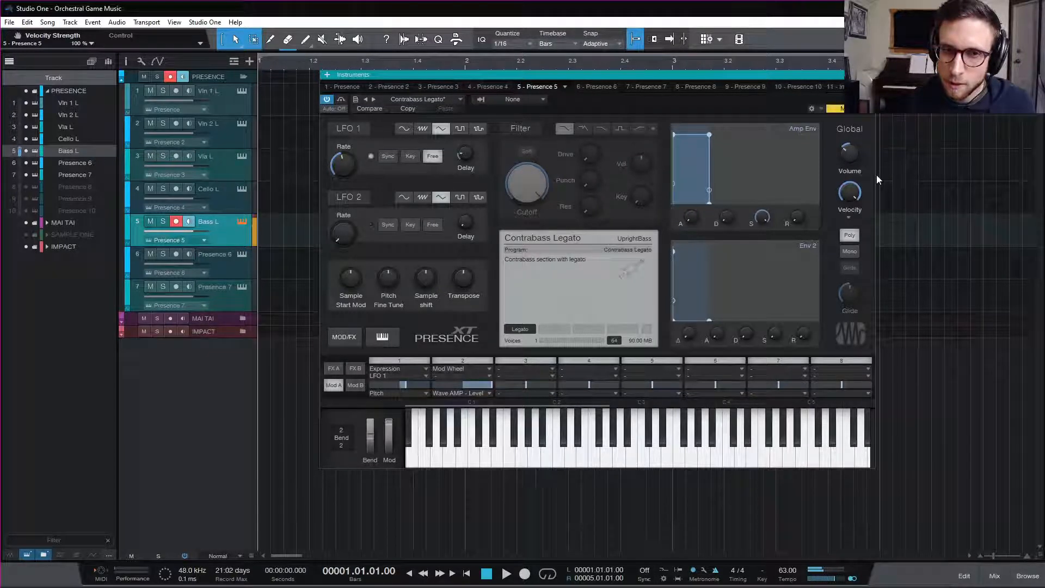
left_click_drag(871, 178, 892, 426)
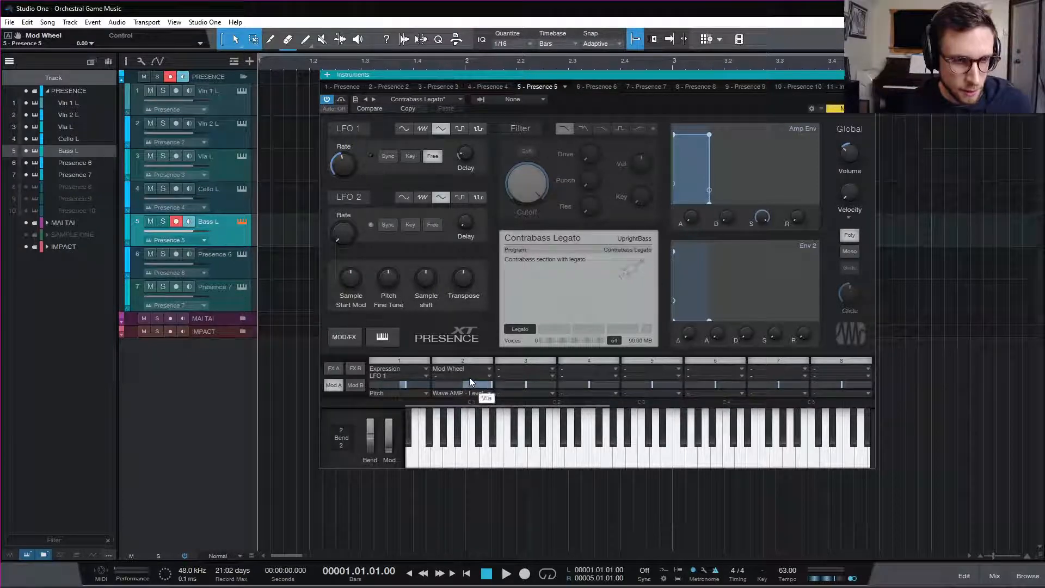
- Route Mod Wheel to Amp - Level at full amount in modulation slot 3 and readjust the contrabass instrument's global volume
left_click(537, 368)
left_click(551, 403)
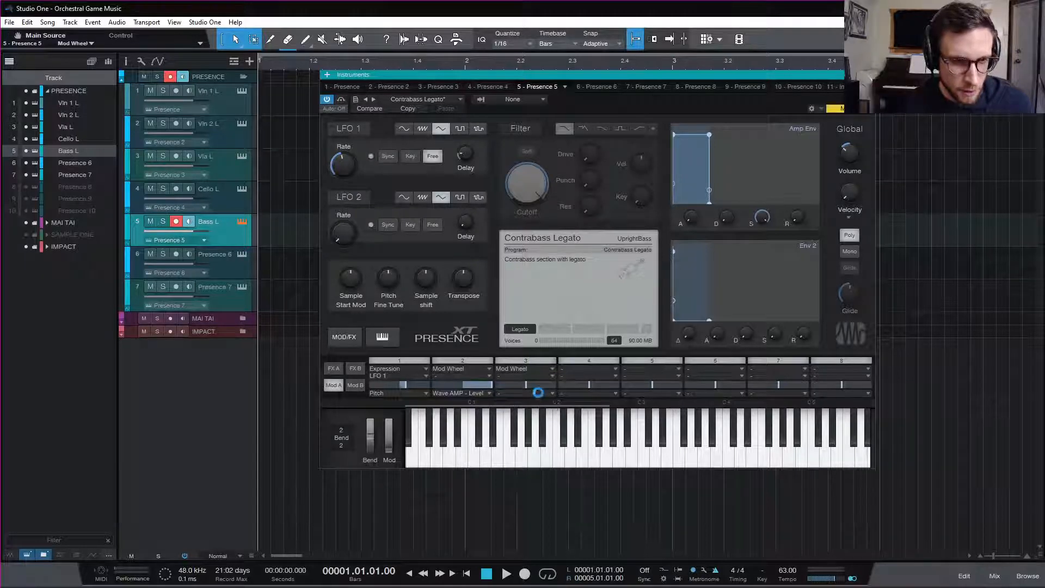
left_click(536, 393)
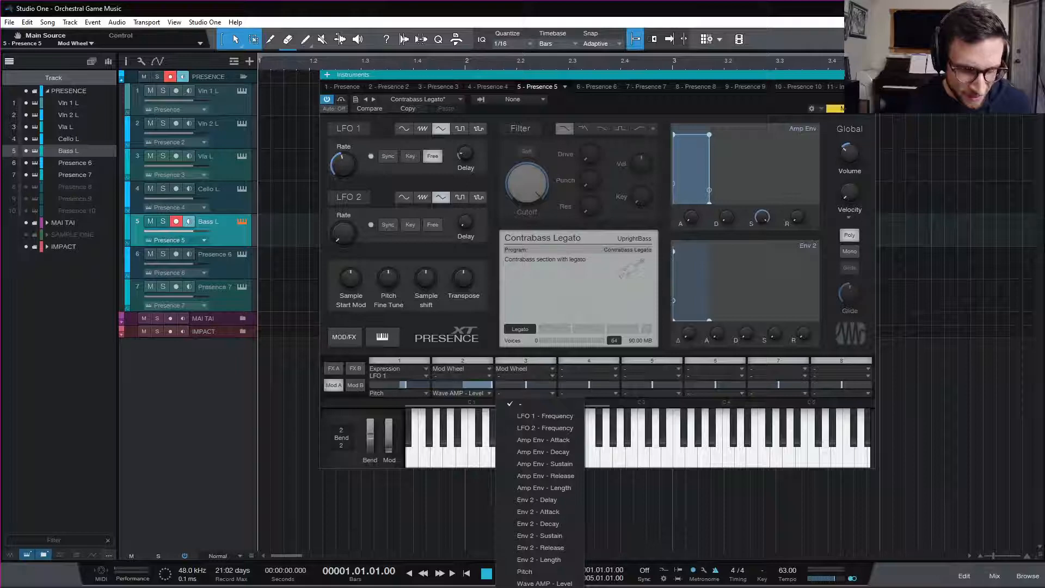
left_click(539, 587)
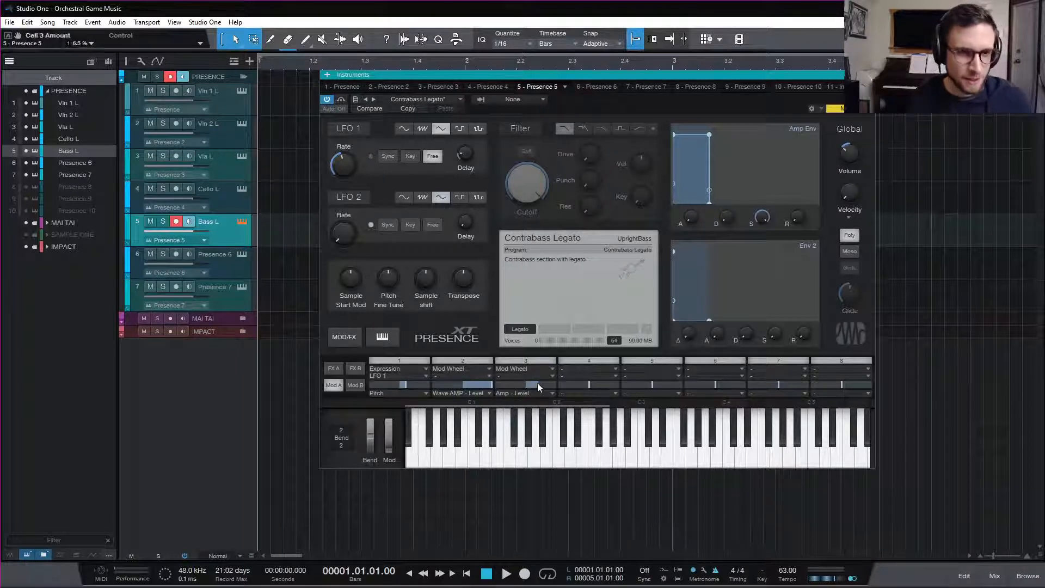
left_click_drag(537, 383, 644, 377)
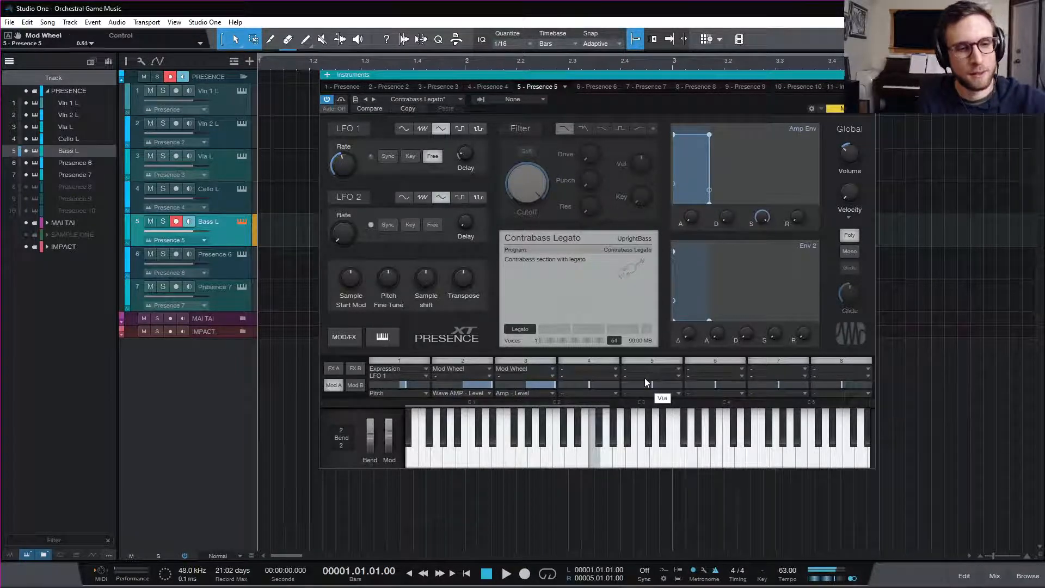
left_click_drag(854, 159, 850, 178)
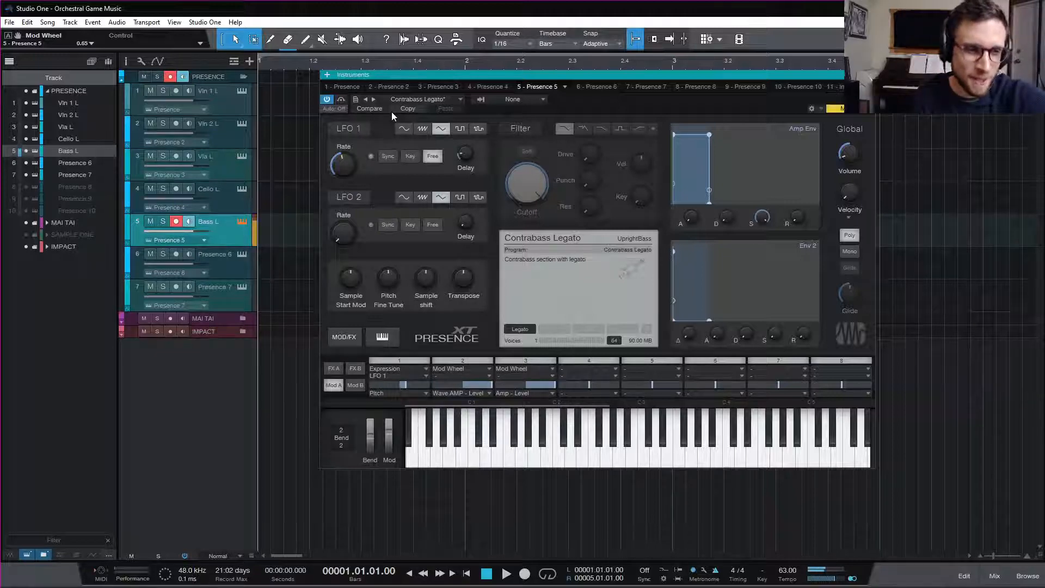
- Update the Contrabass Legato preset with the modified settings and close the instrument editor
left_click(356, 100)
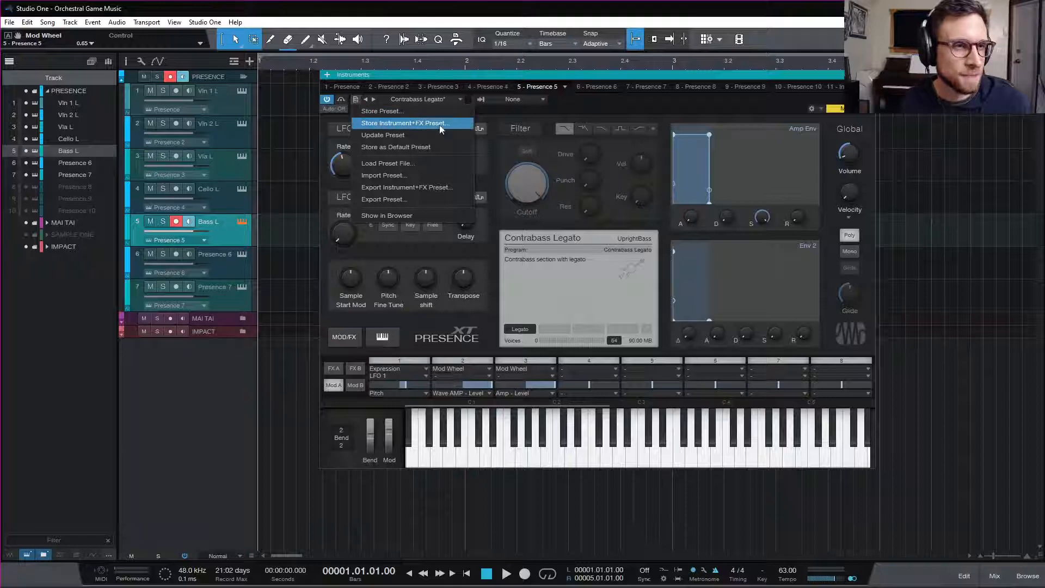
left_click(450, 134)
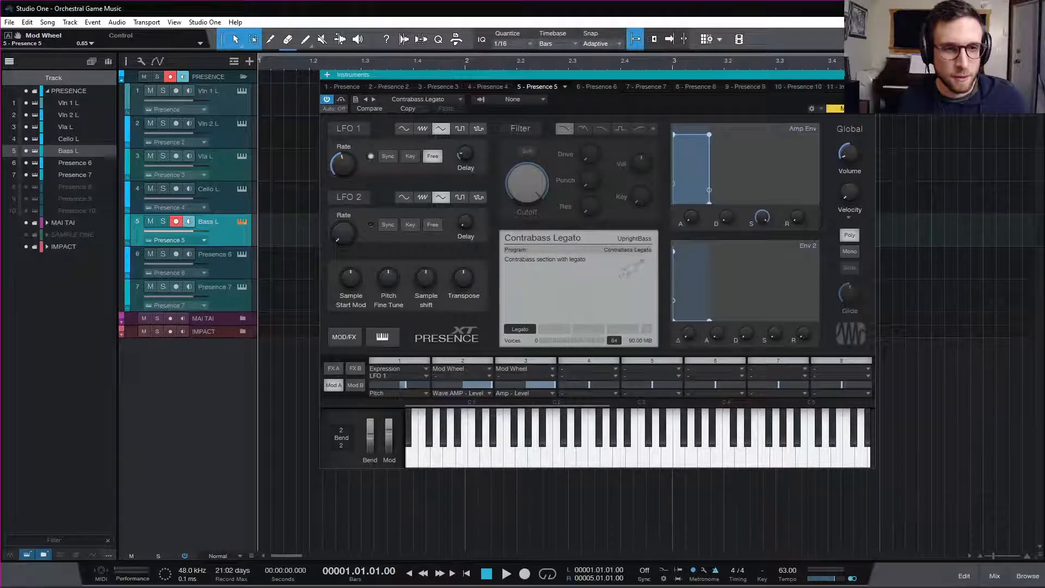
left_click(869, 75)
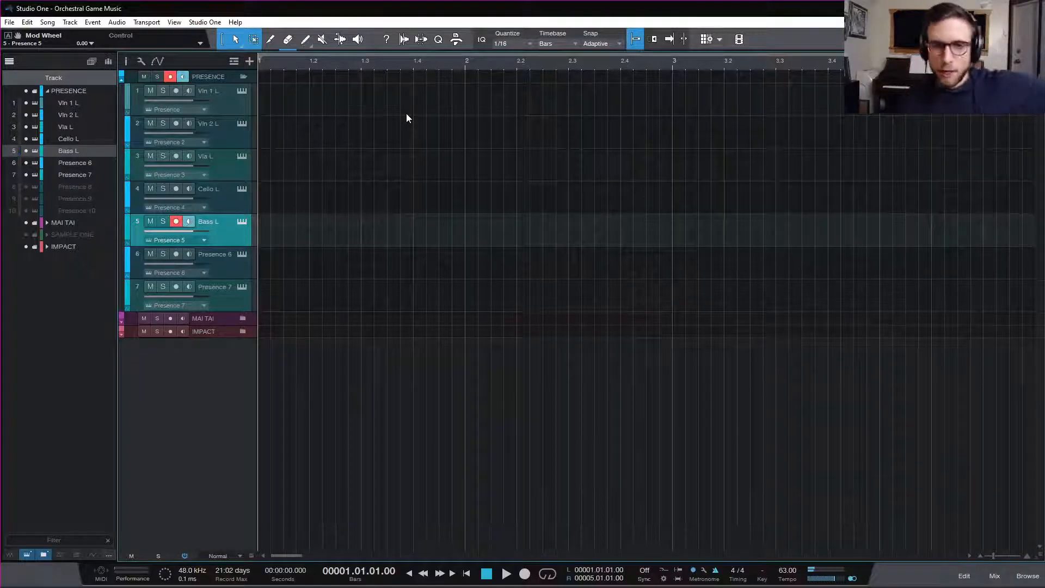
- Create an empty instrument part on the Bass L track from bar 1 to bar 5 and open it in the note editor
key("w")
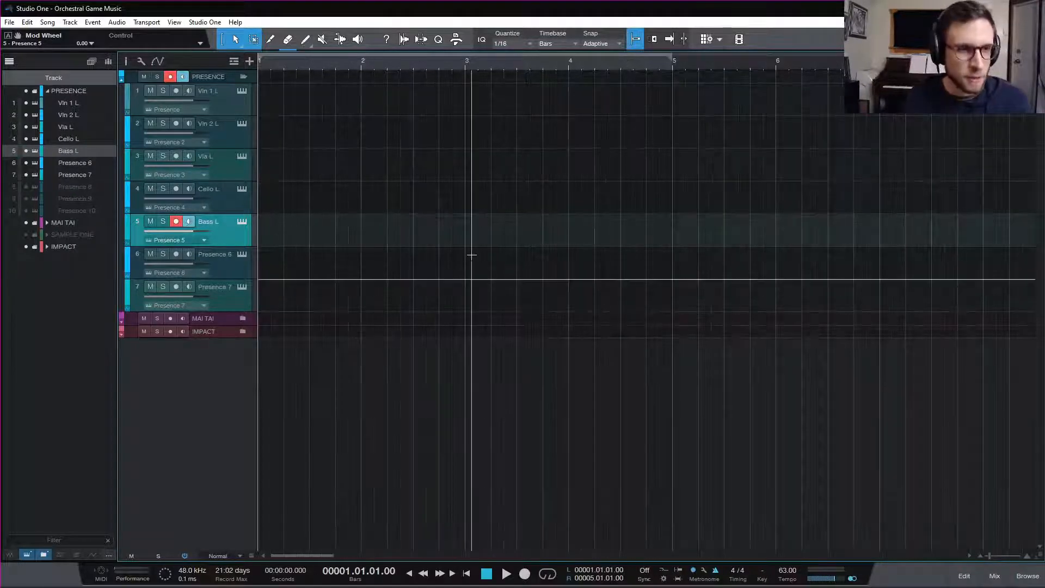
key("space")
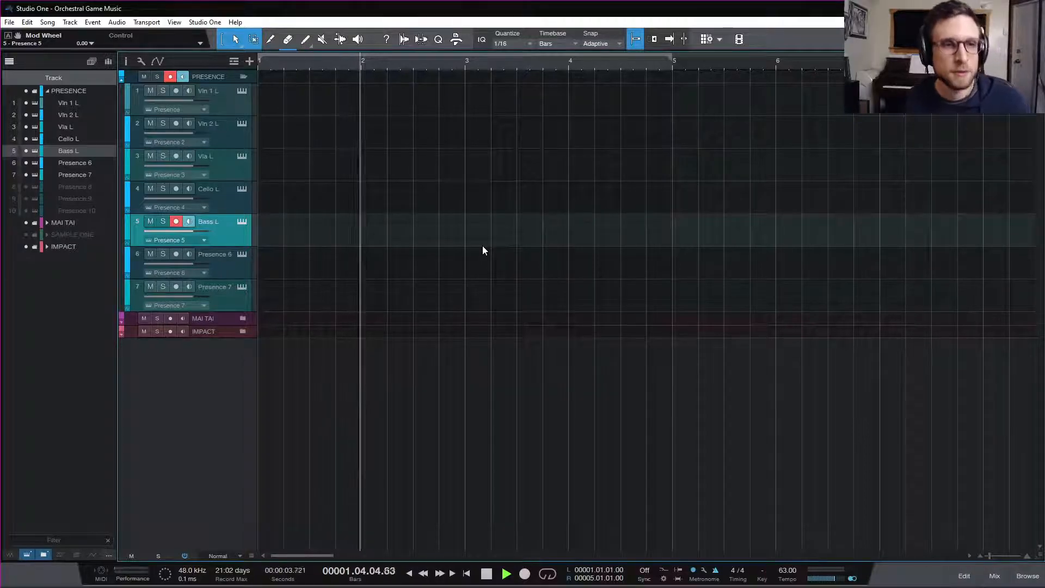
key("space")
double_click(260, 240)
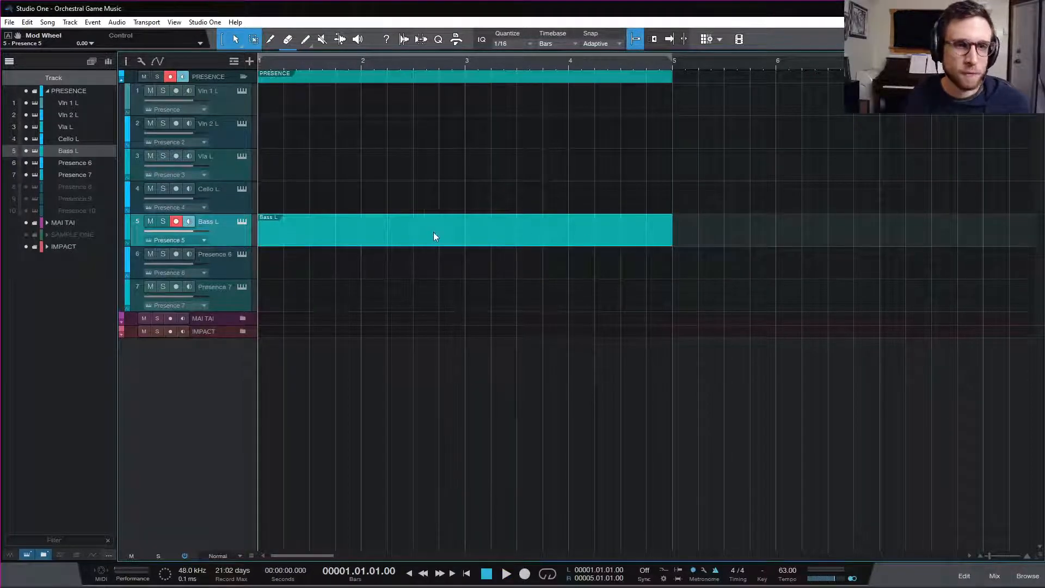
double_click(400, 236)
left_click_drag(403, 344, 403, 253)
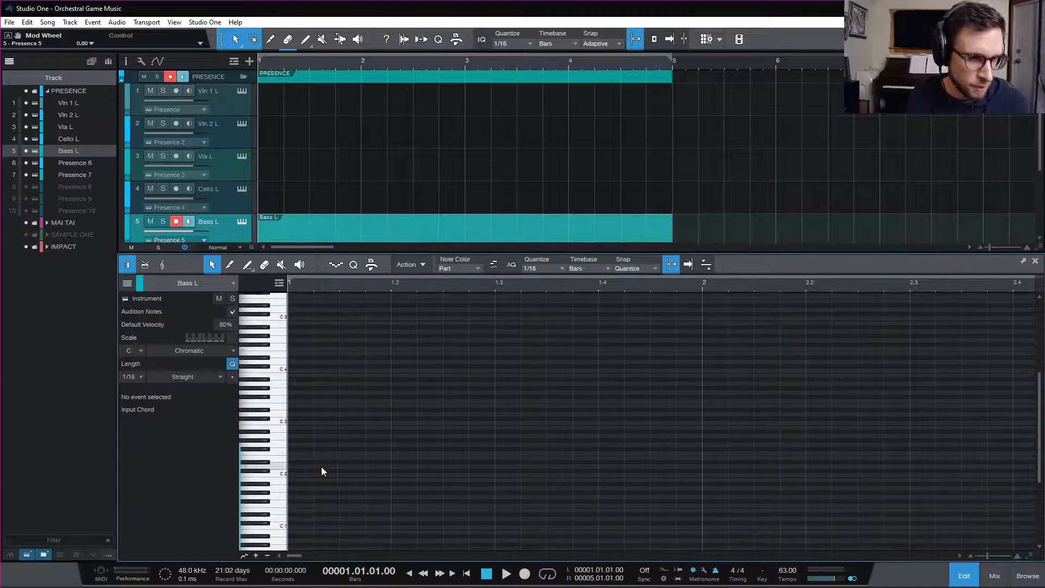
- Draw an A#0 note at bar 1 of the Bass L part and extend it to four bars
left_click(272, 510)
left_click(261, 537)
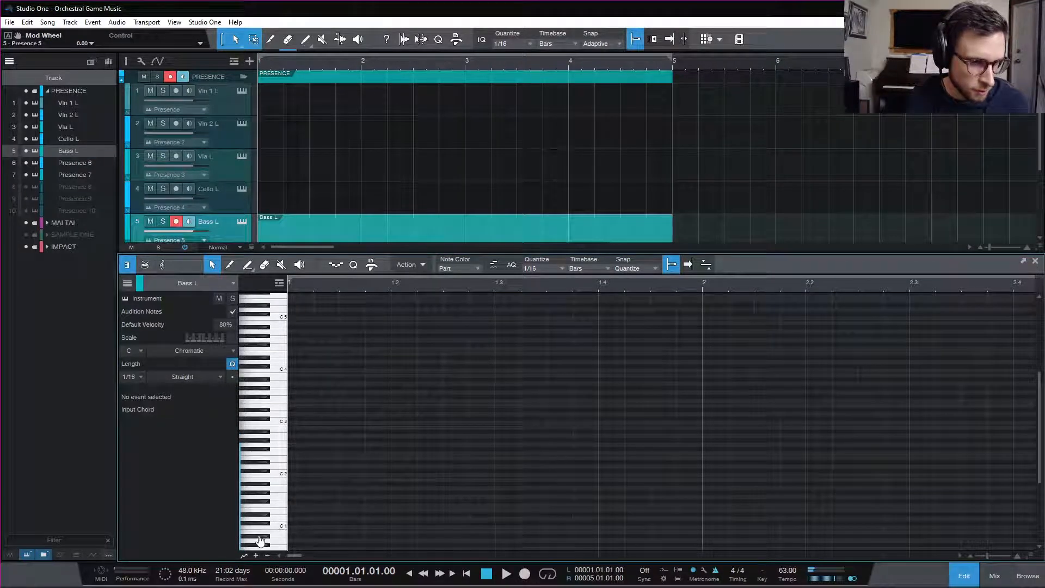
double_click(295, 536)
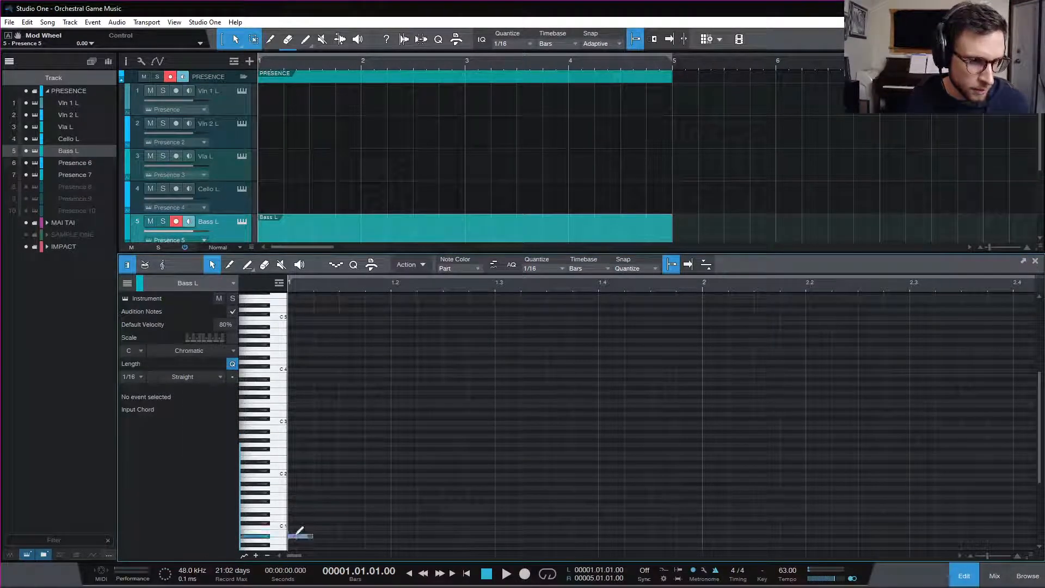
left_click(397, 489)
key("w")
key("w")
left_click_drag(293, 536, 700, 545)
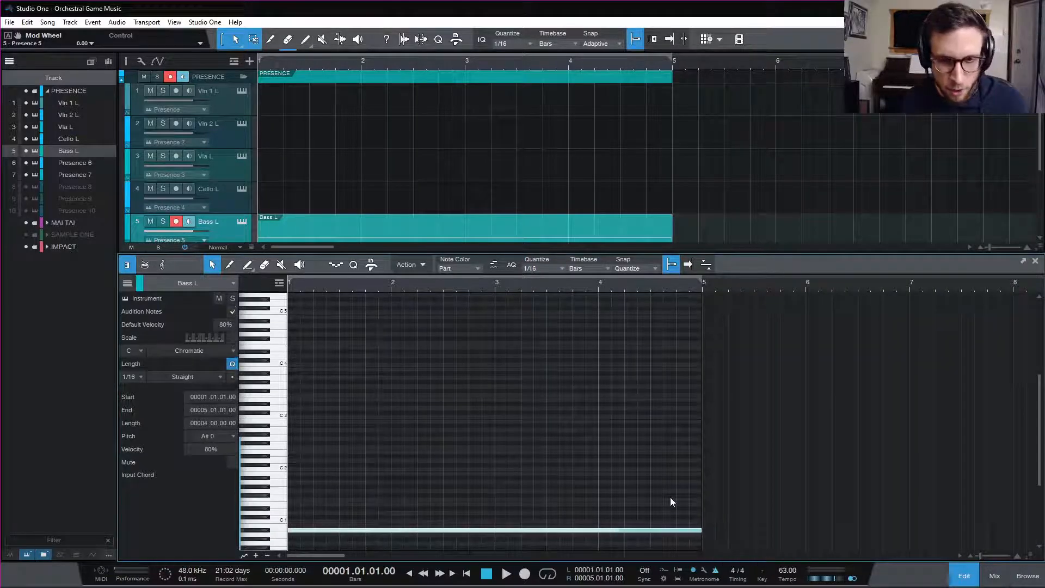
left_click(670, 497)
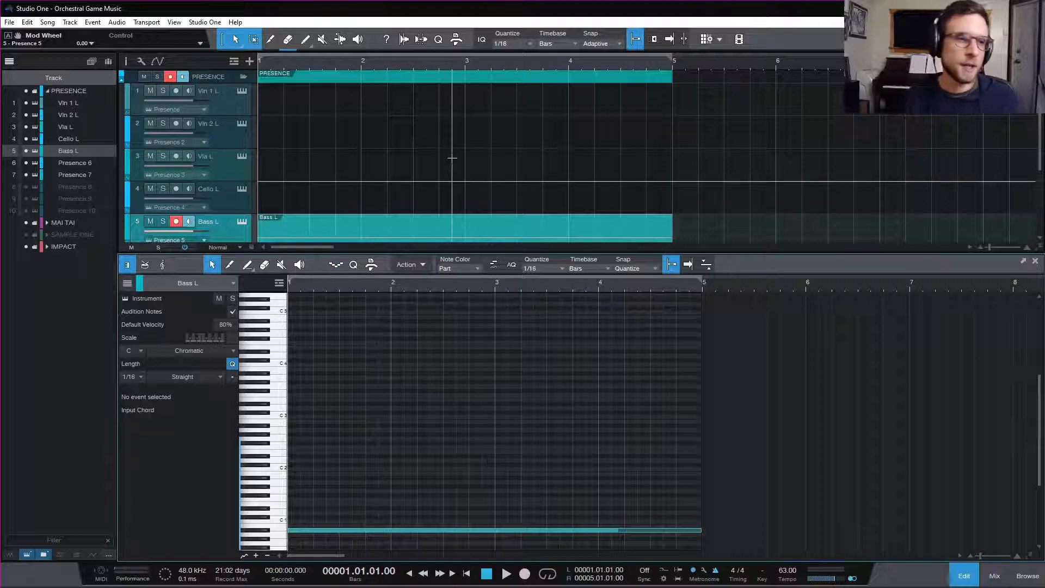
- Show the velocity lane for the Bass L part, set the A#0 note's velocity to 20% and enlarge the lane
scroll(316, 188, "down", 2)
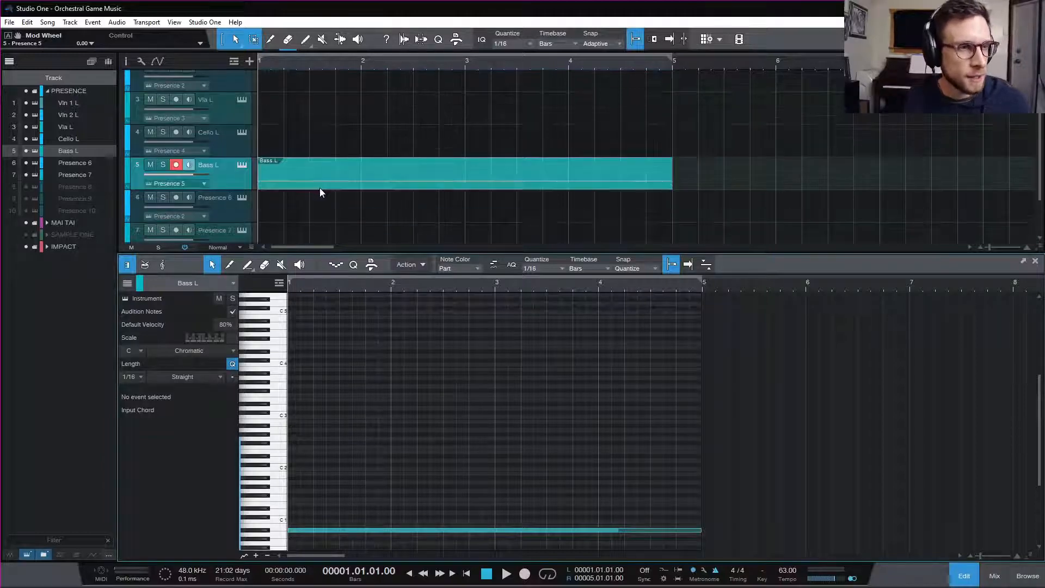
scroll(318, 188, "up", 2)
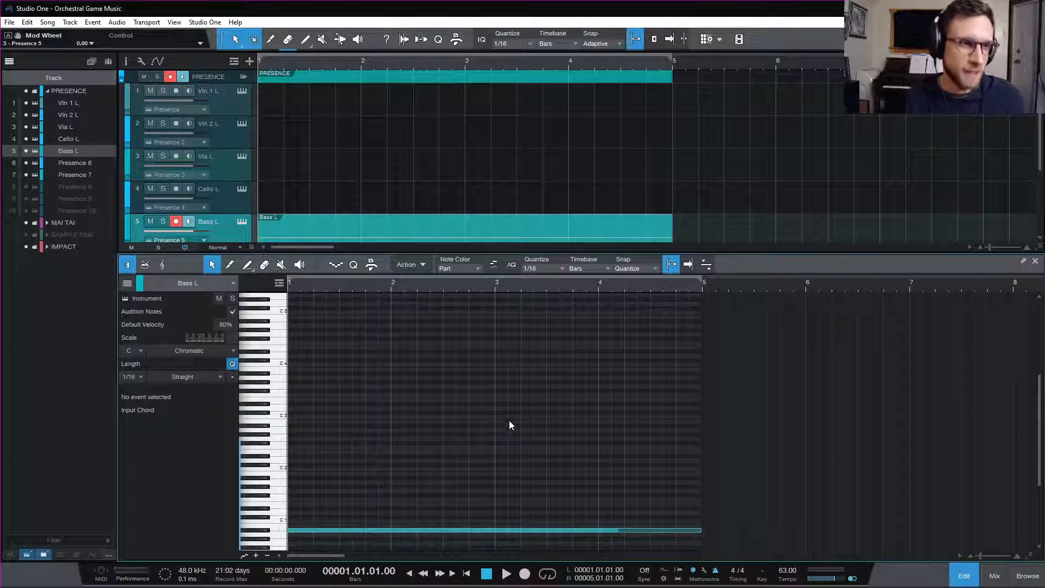
scroll(555, 467, "down", 1)
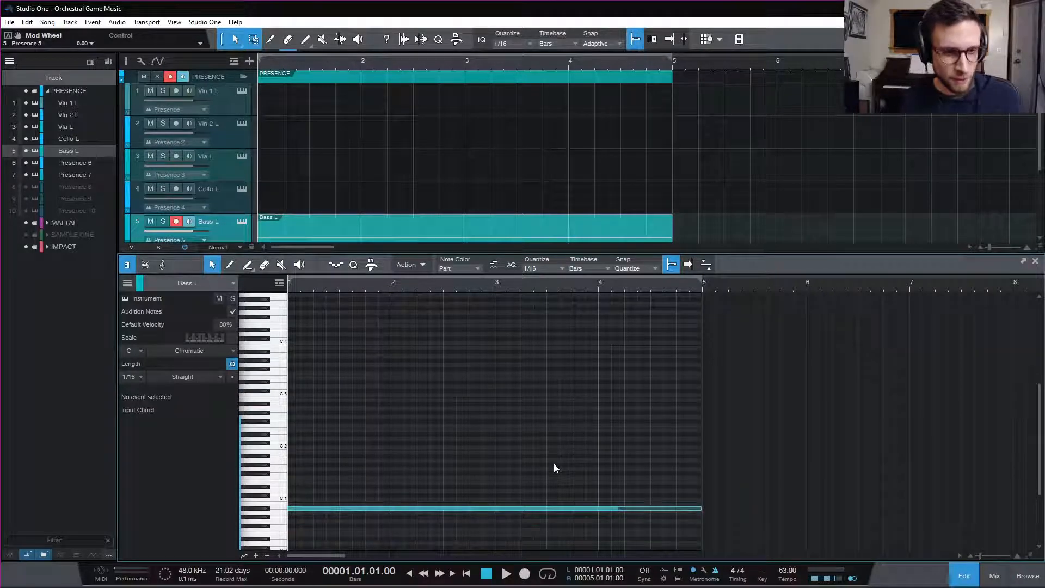
left_click(350, 508)
left_click(245, 555)
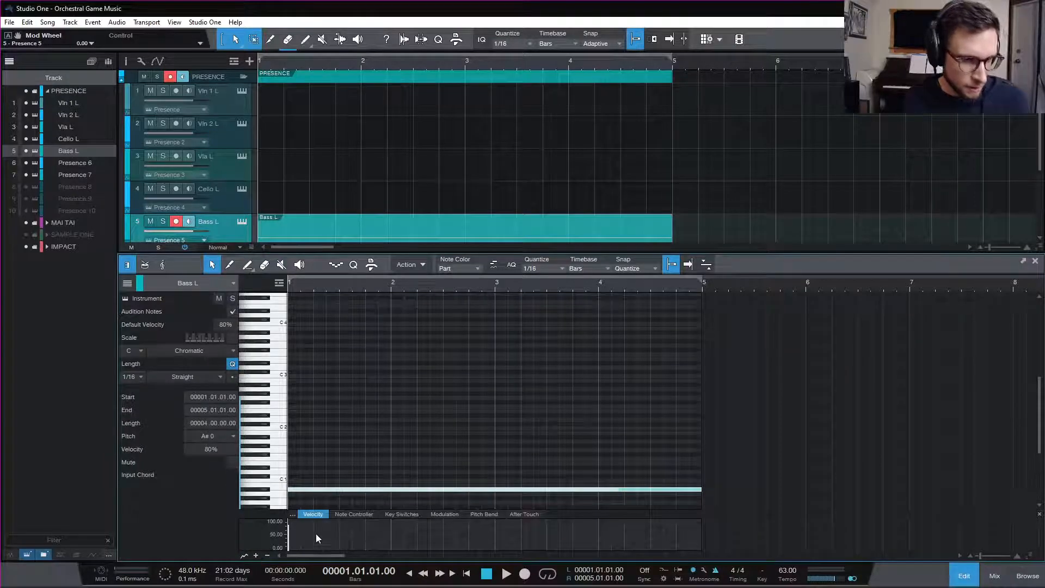
left_click_drag(290, 536, 290, 549)
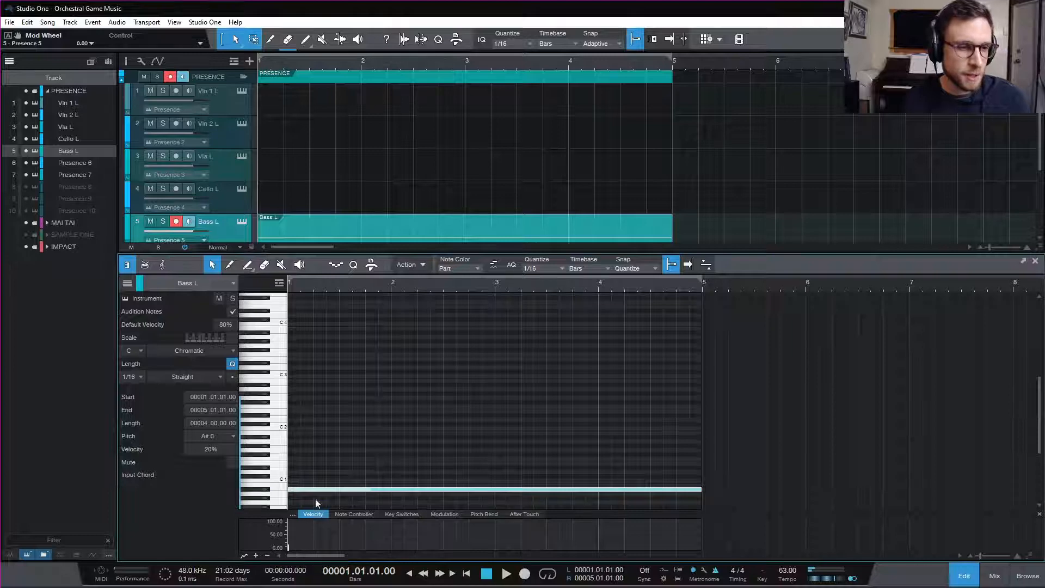
left_click(457, 429)
scroll(466, 356, "down", 2)
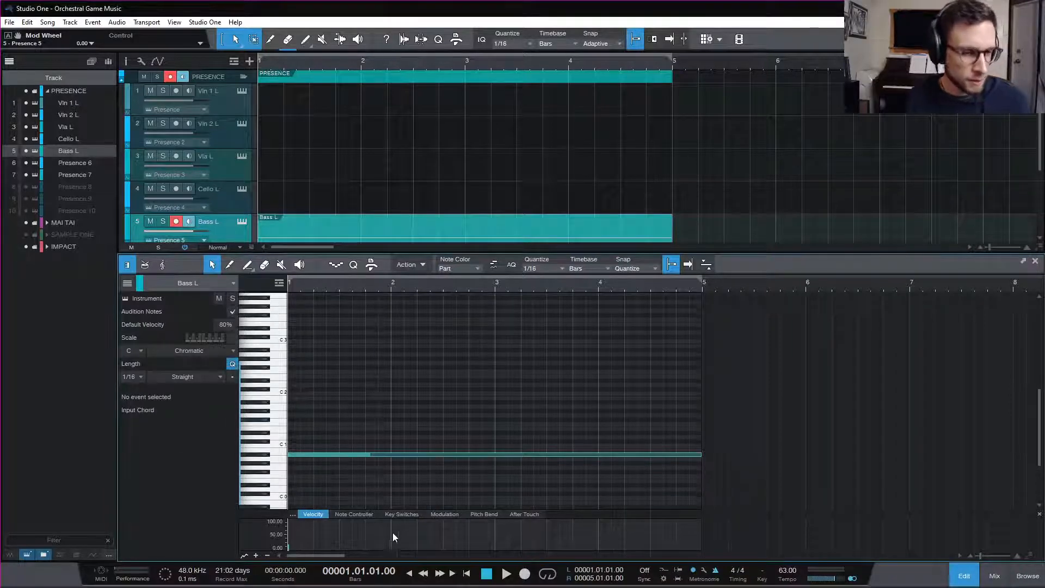
left_click_drag(557, 514, 557, 418)
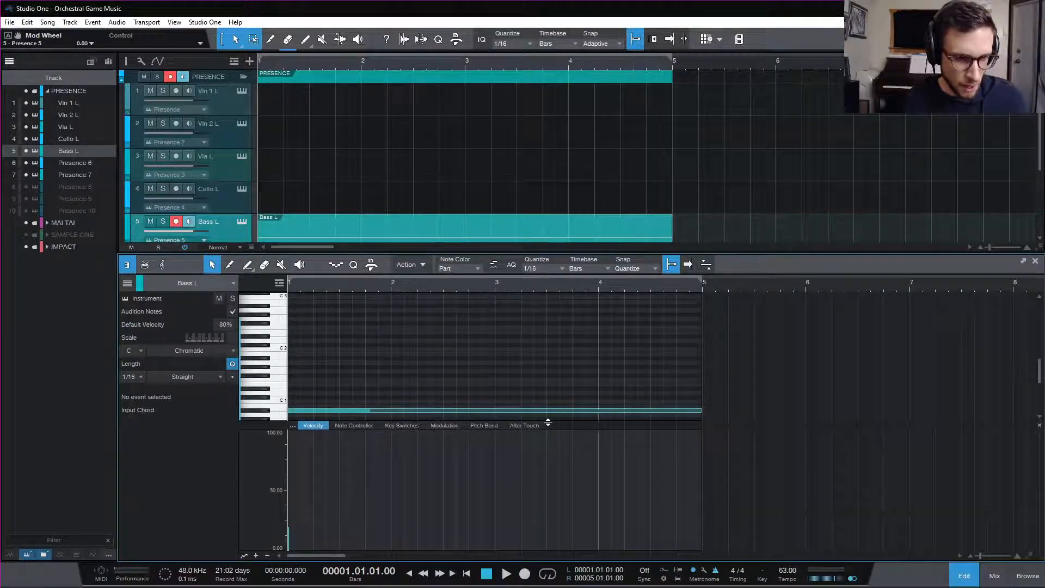
- Show the modulation lane of the Bass L part and lower its modulation level to about 0.41 from bar 1
left_click(452, 420)
left_click(294, 484)
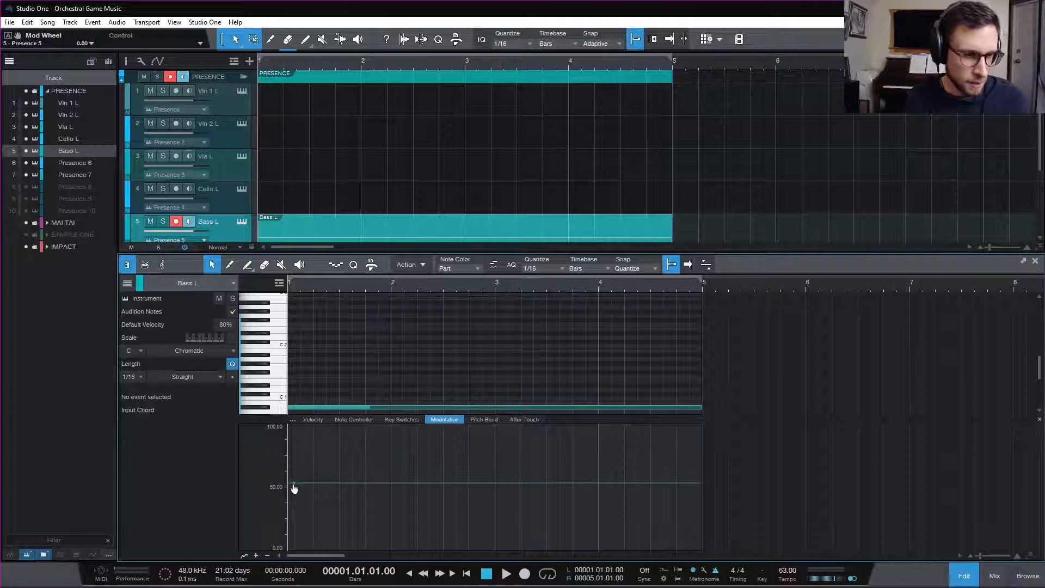
mouse_move(287, 483)
left_mouse_down()
mouse_move(287, 522)
mouse_move(288, 499)
left_mouse_up()
- Play back the Bass L part from bar 1 to hear the modulation level, and stop playback
key("space")
key("space")
key("space")
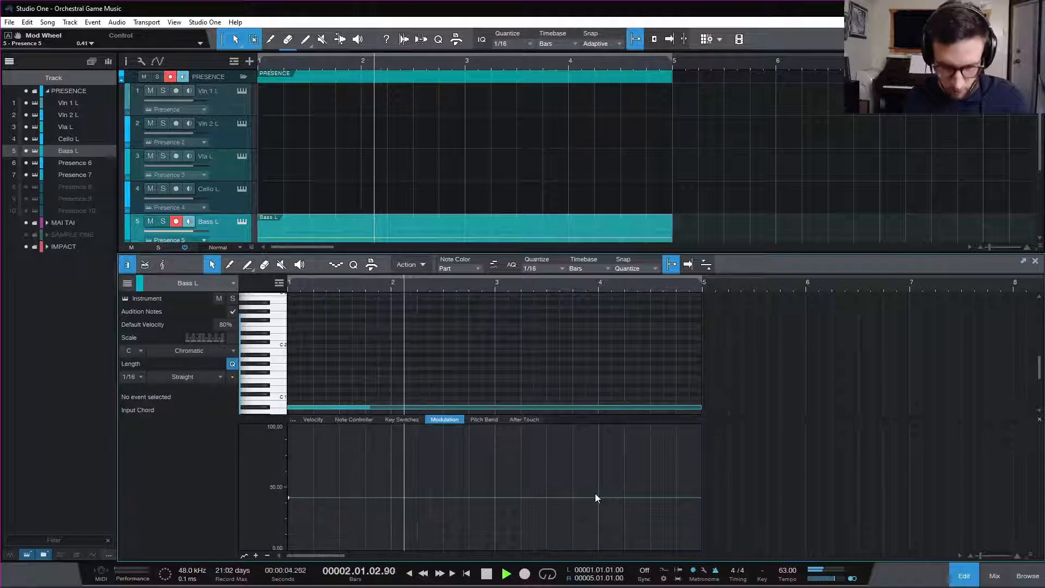
key("space")
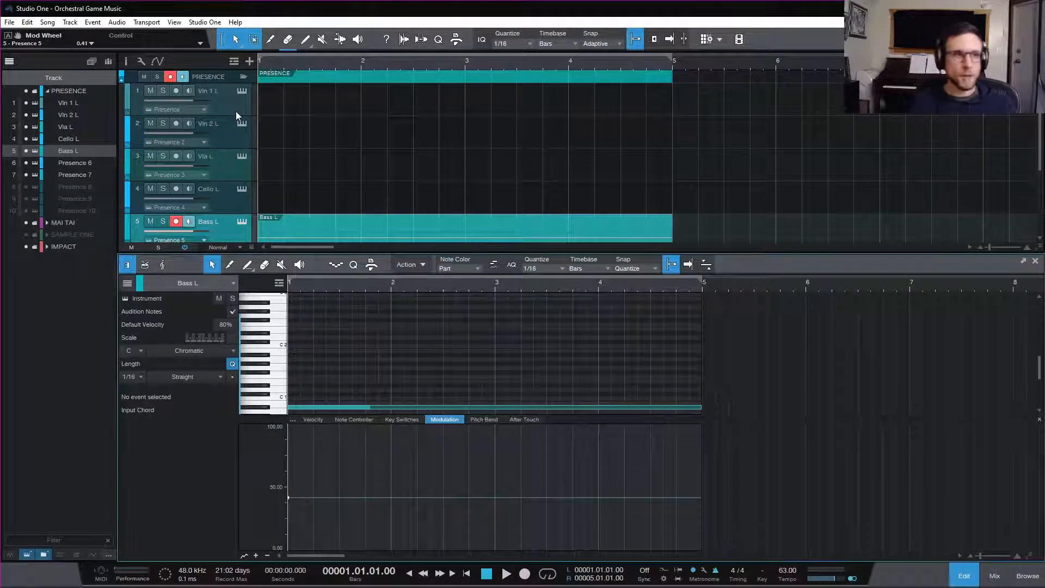
- Close the note editor and pack the five tracks from Vln 1 L to Bass L into a folder
scroll(419, 357, "down", 2)
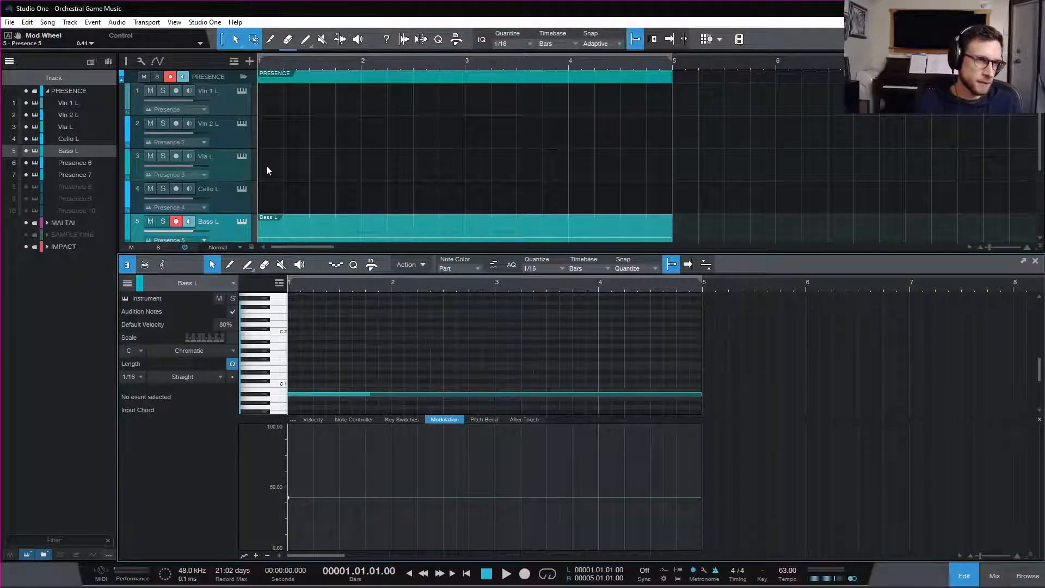
left_click(229, 101)
scroll(234, 136, "down", 2)
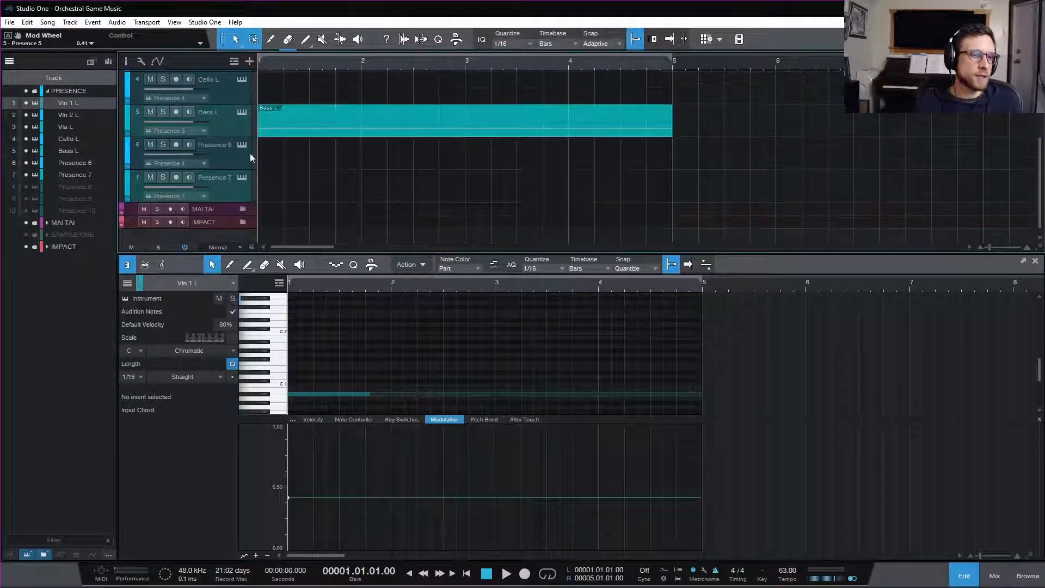
left_click(964, 575)
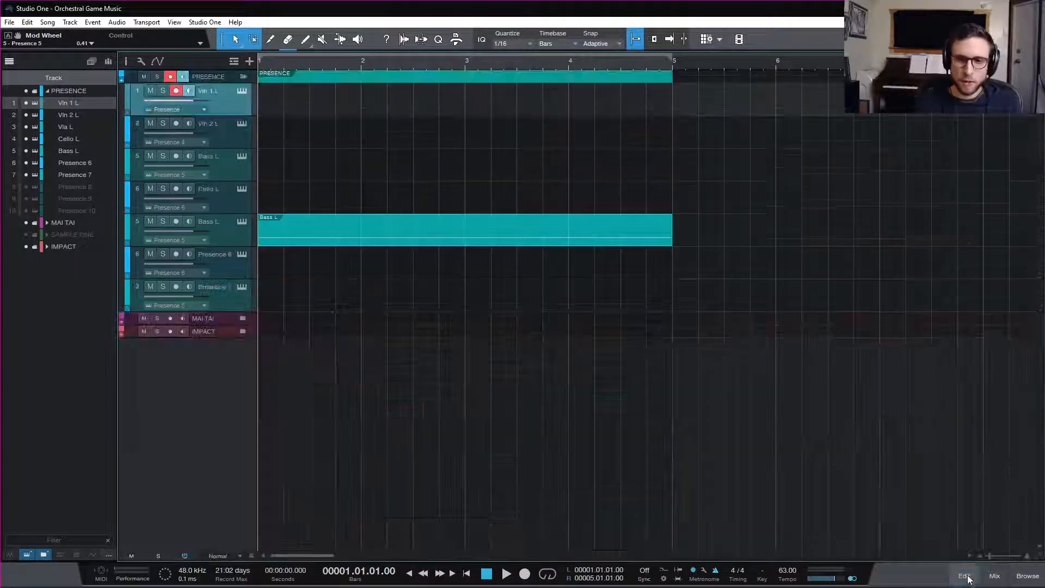
left_click(239, 243, "shift")
right_click(237, 234)
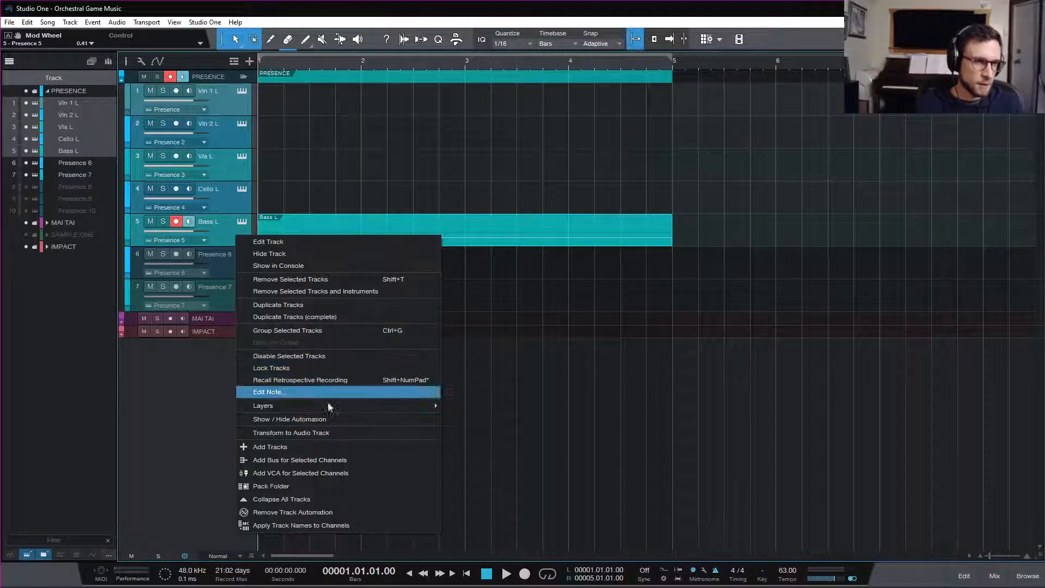
left_click(351, 486)
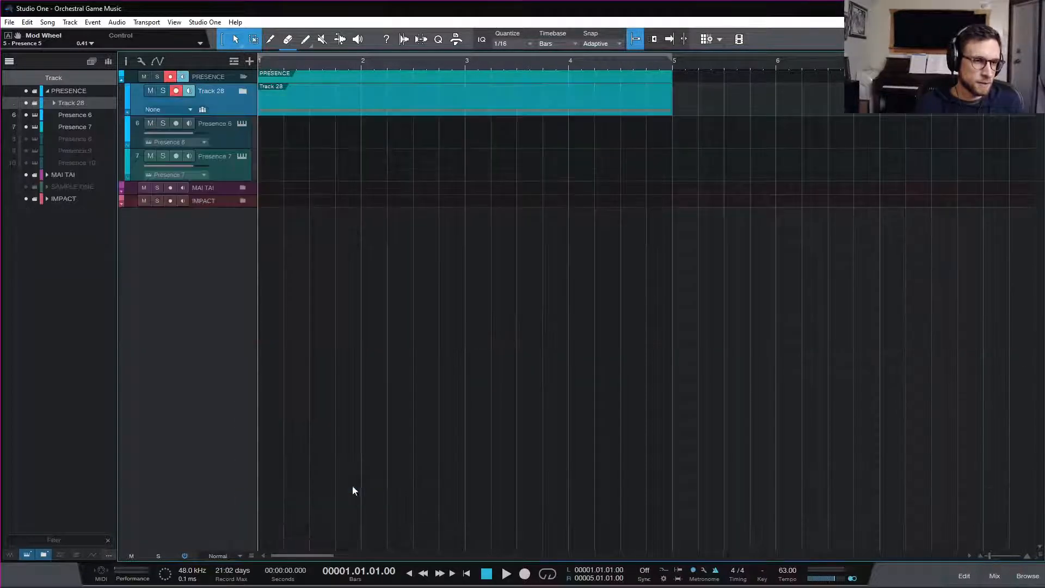
- Rename the new folder track that holds the string tracks as STRANGS
double_click(212, 91)
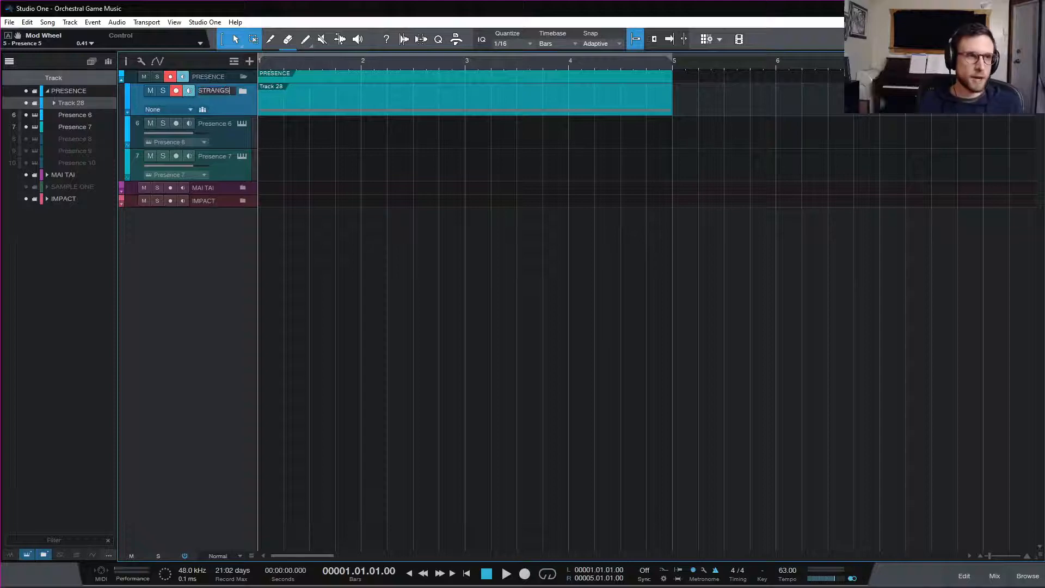
type("STRANGS")
key("Return")
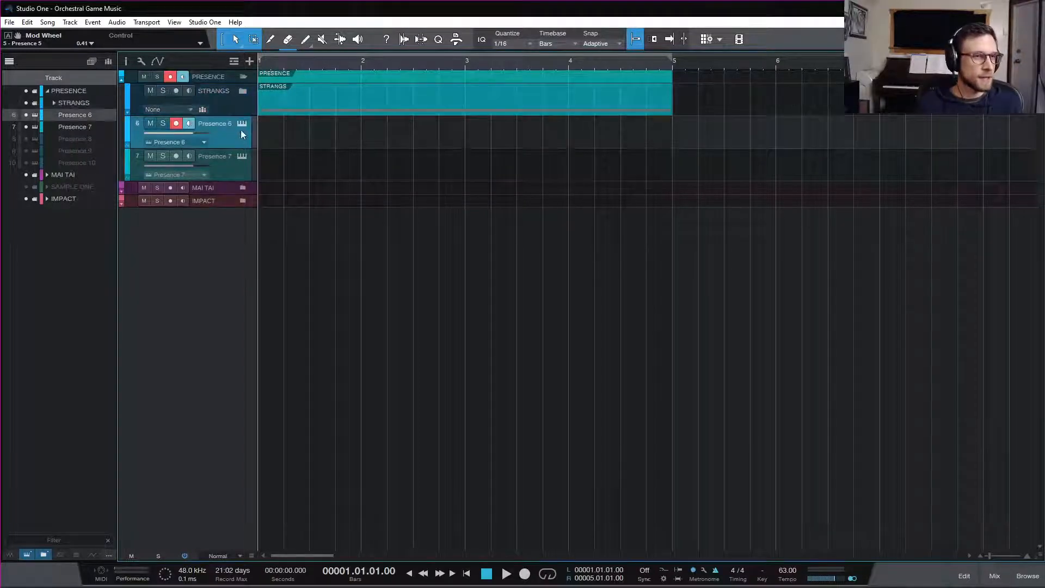
- Open the Presence 6 instrument and load the Harp preset from the Percussion category of Artist Instruments
left_click(241, 123)
left_click_drag(814, 199, 449, 99)
left_click(402, 122)
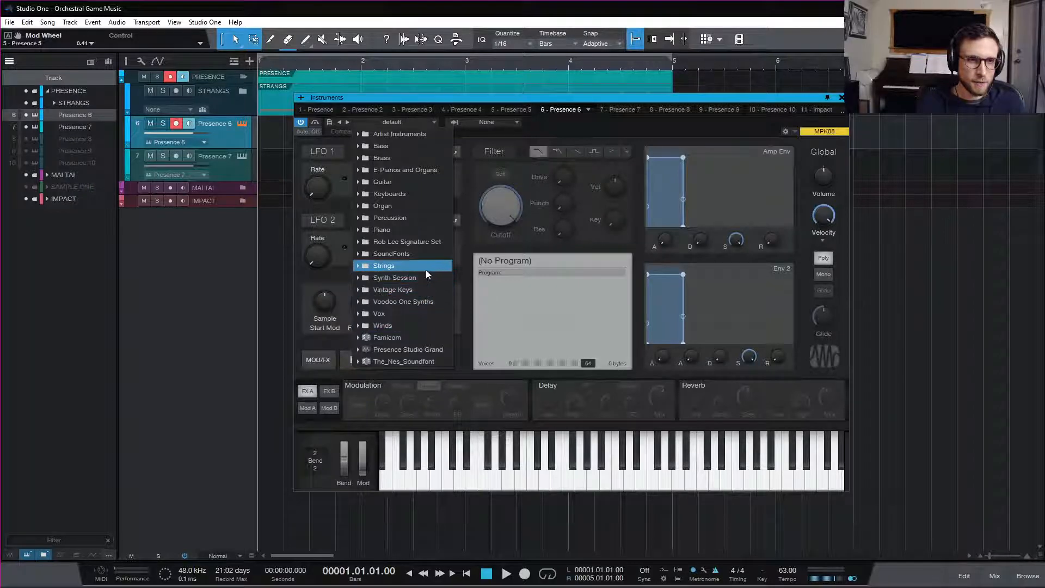
left_click(417, 218)
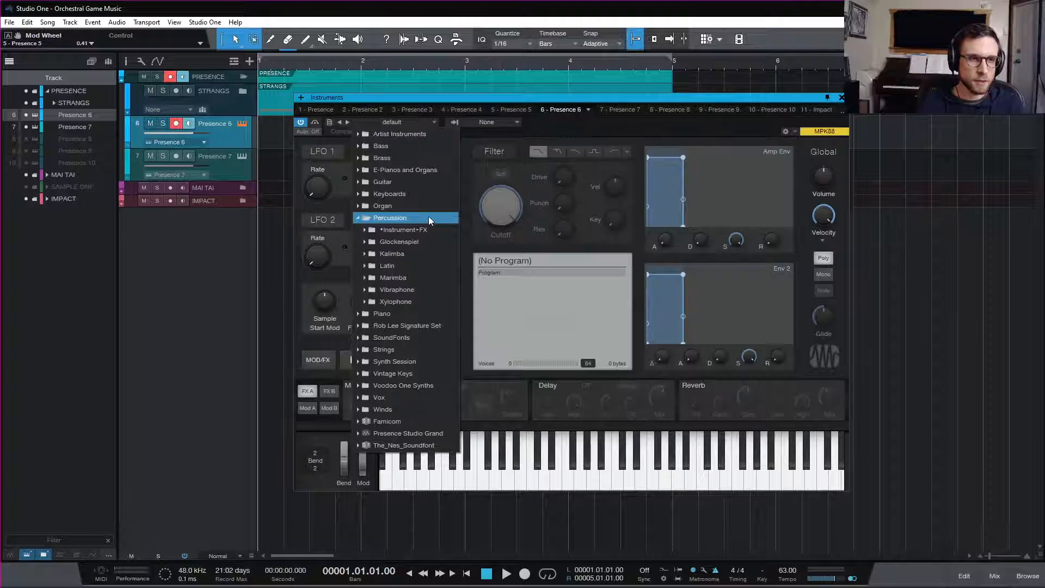
left_click(429, 217)
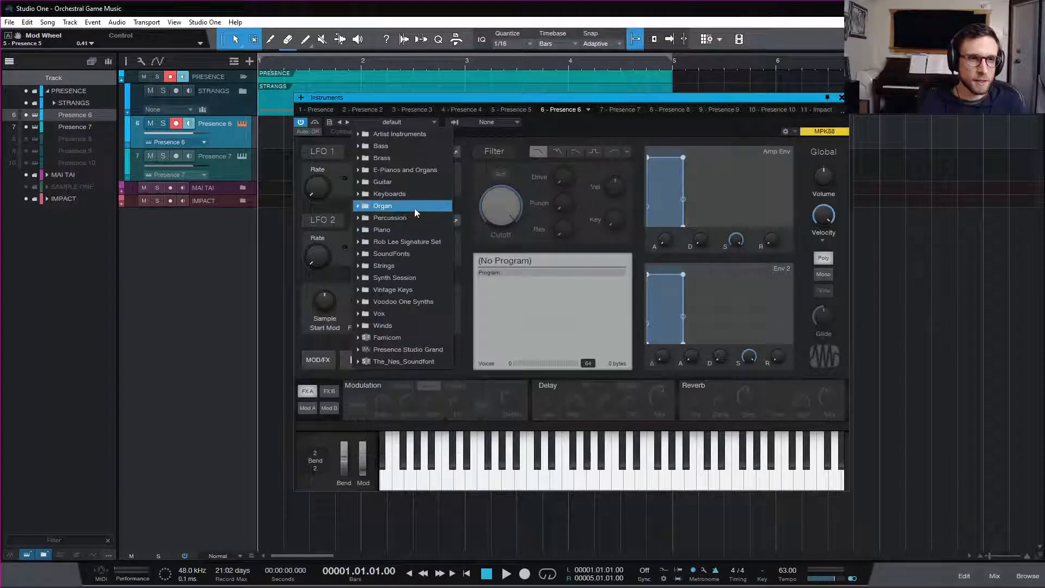
left_click(414, 180)
left_click(414, 180)
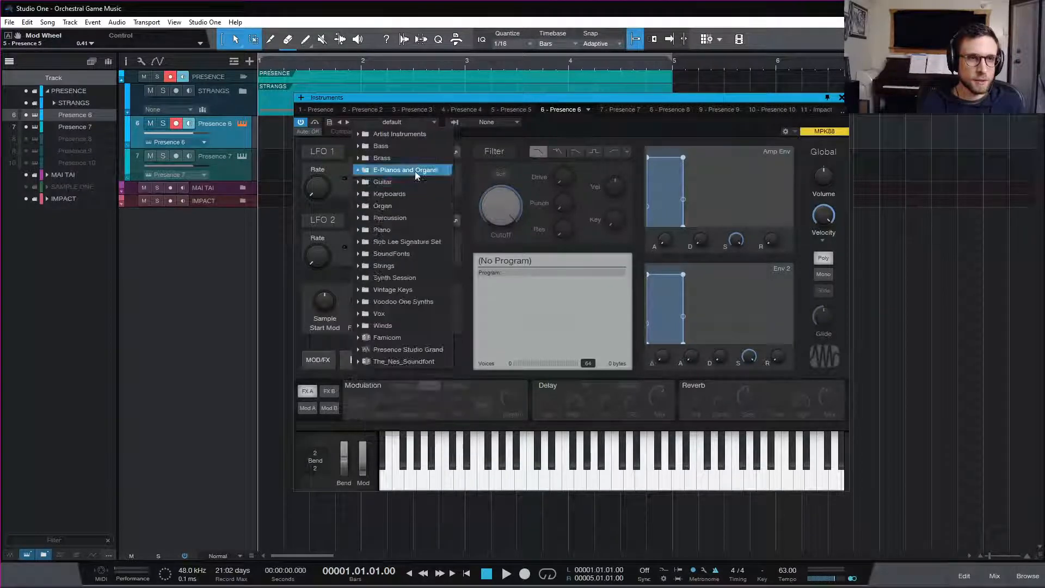
left_click(410, 133)
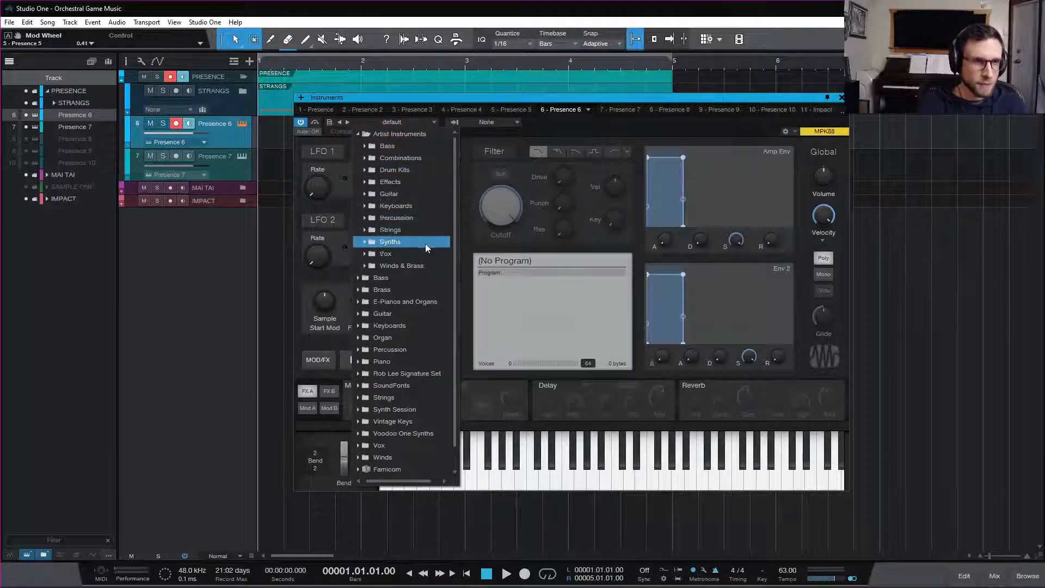
left_click(416, 216)
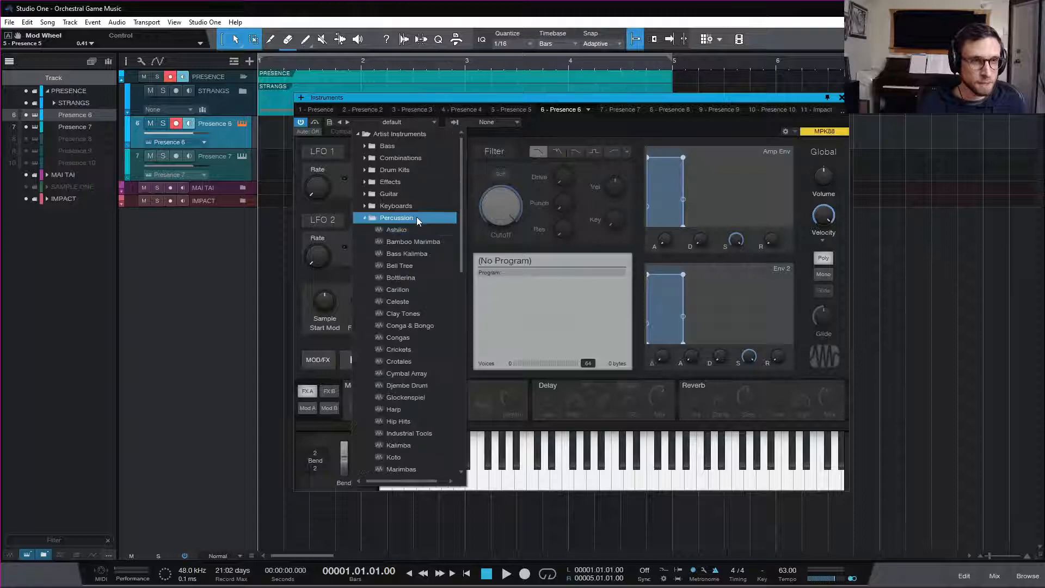
left_click(427, 408)
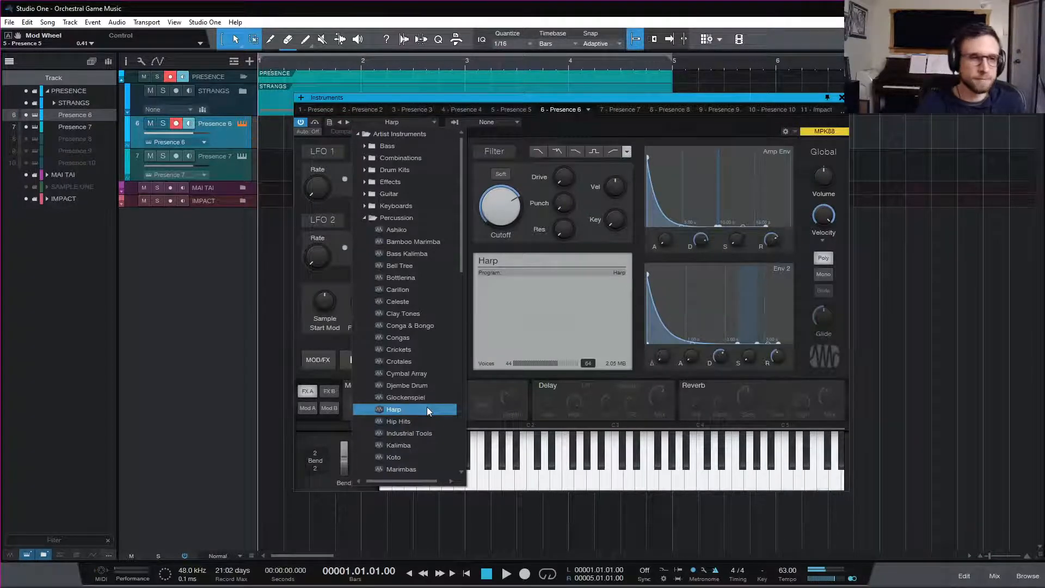
key("Up")
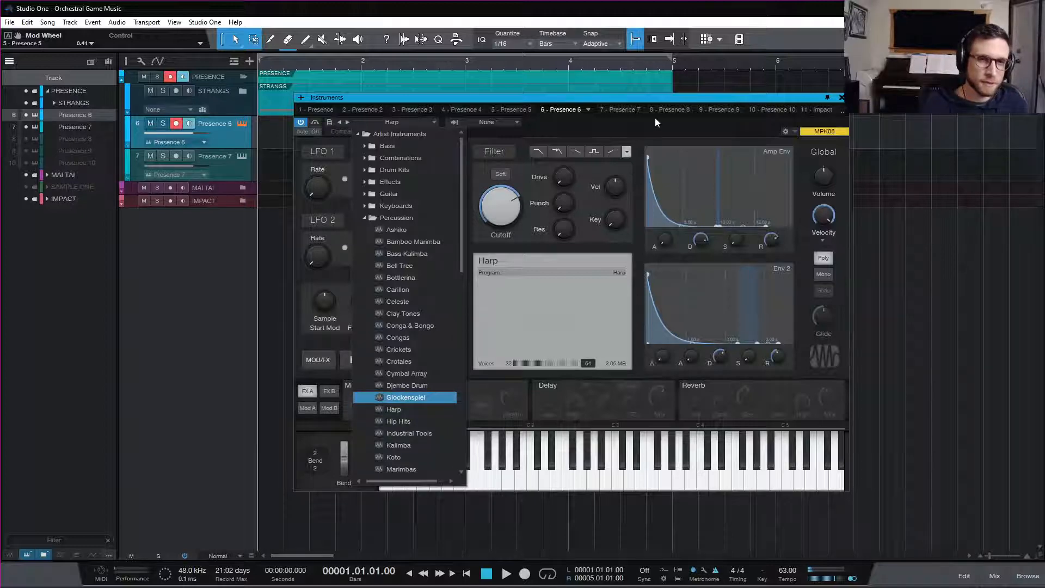
key("Escape")
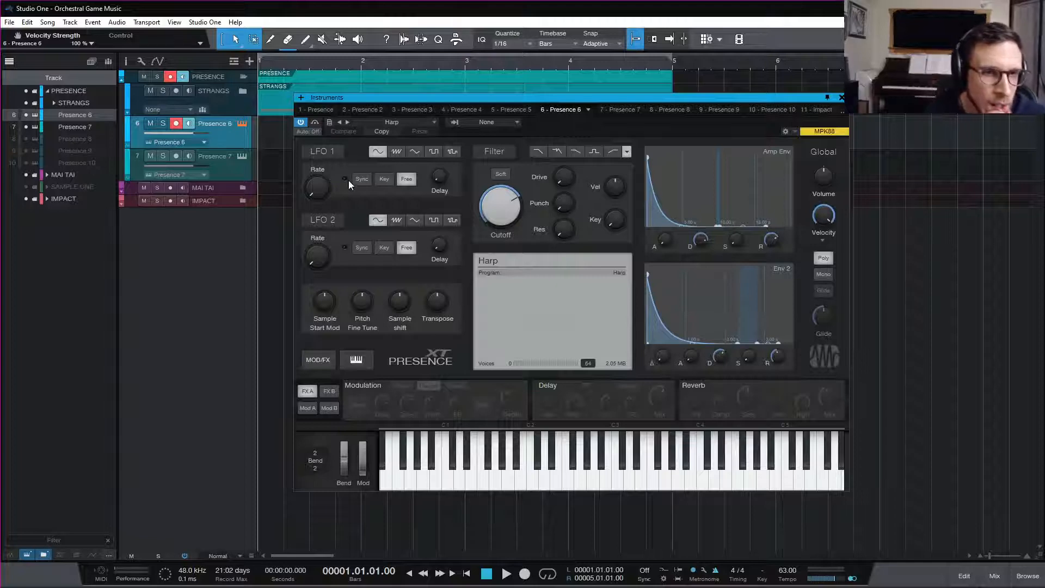
- Show modulation matrix A of the Harp instrument with LFO 1 active and set slot 1's source to LFO 1
left_click(320, 152)
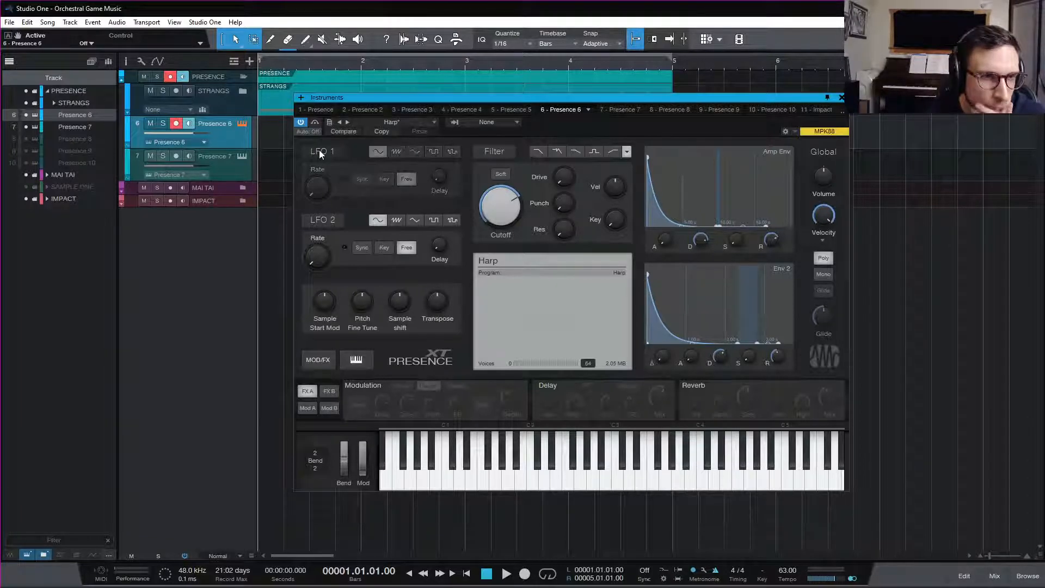
left_click(305, 408)
left_click(378, 391)
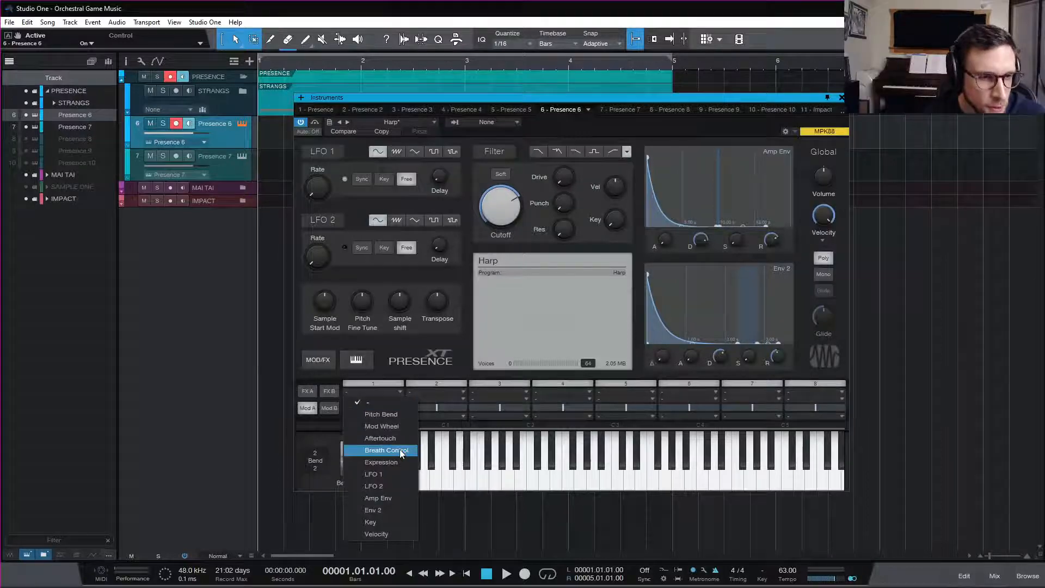
left_click(396, 480)
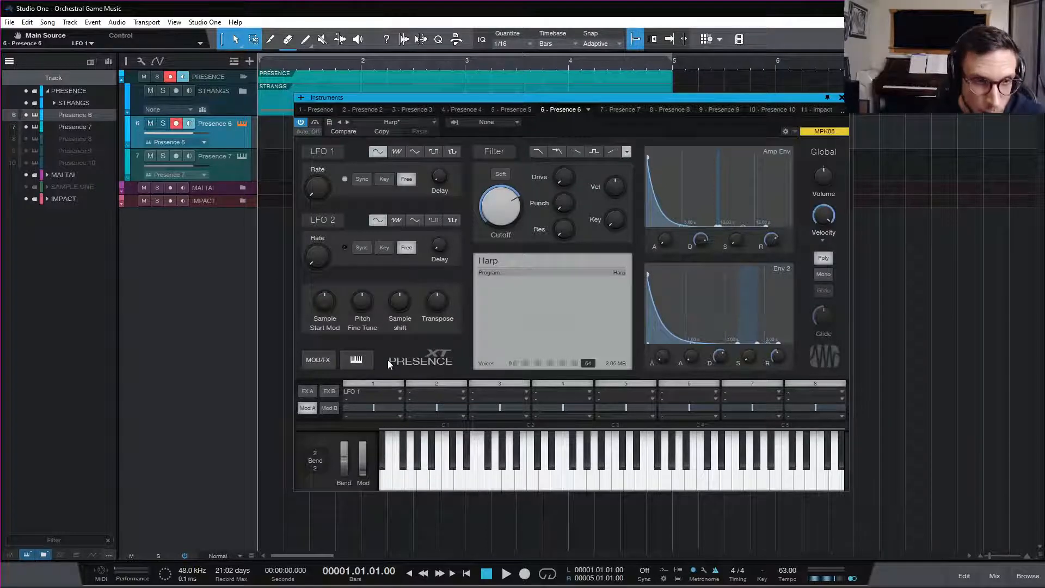
mouse_move(397, 298)
left_mouse_down()
mouse_move(404, 260)
mouse_move(416, 334)
mouse_move(408, 315)
left_mouse_up()
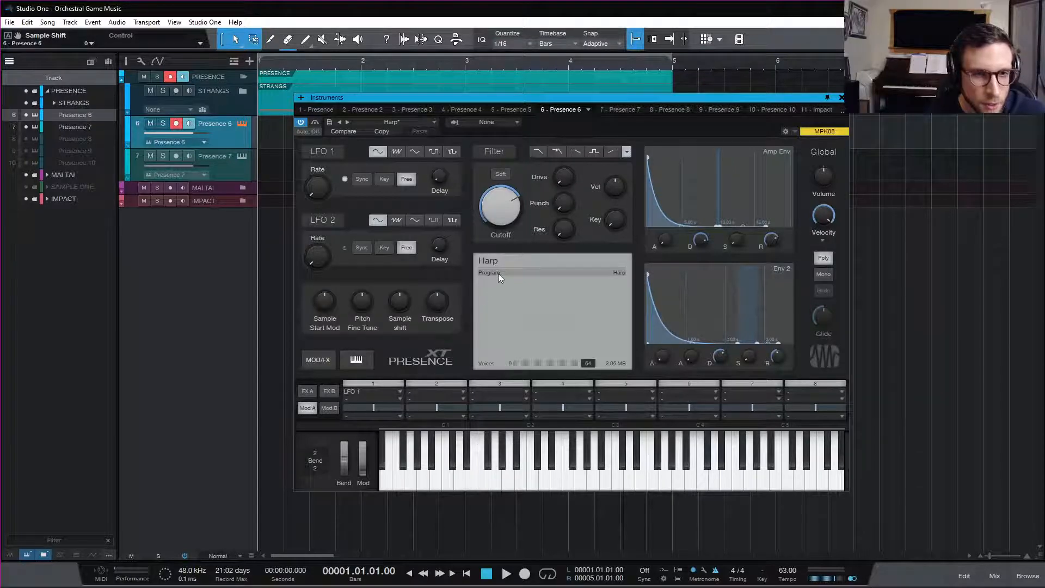
left_click(392, 392)
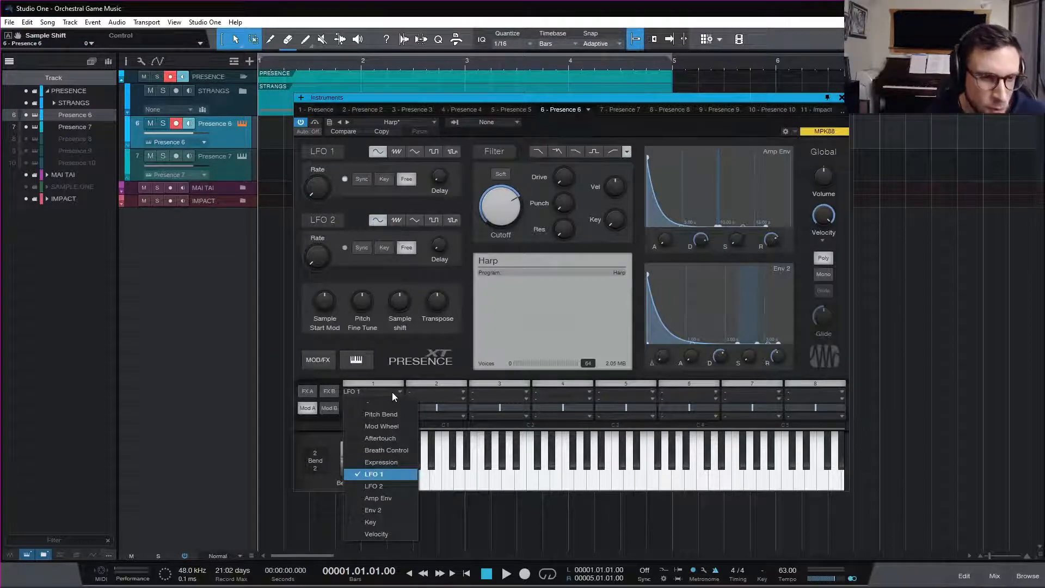
left_click(392, 393)
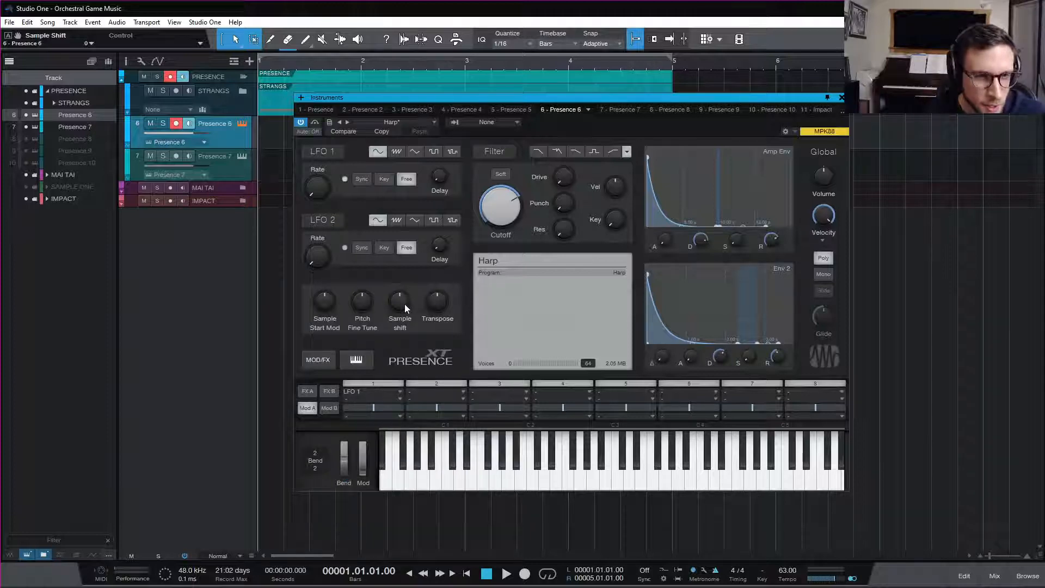
left_click(396, 416)
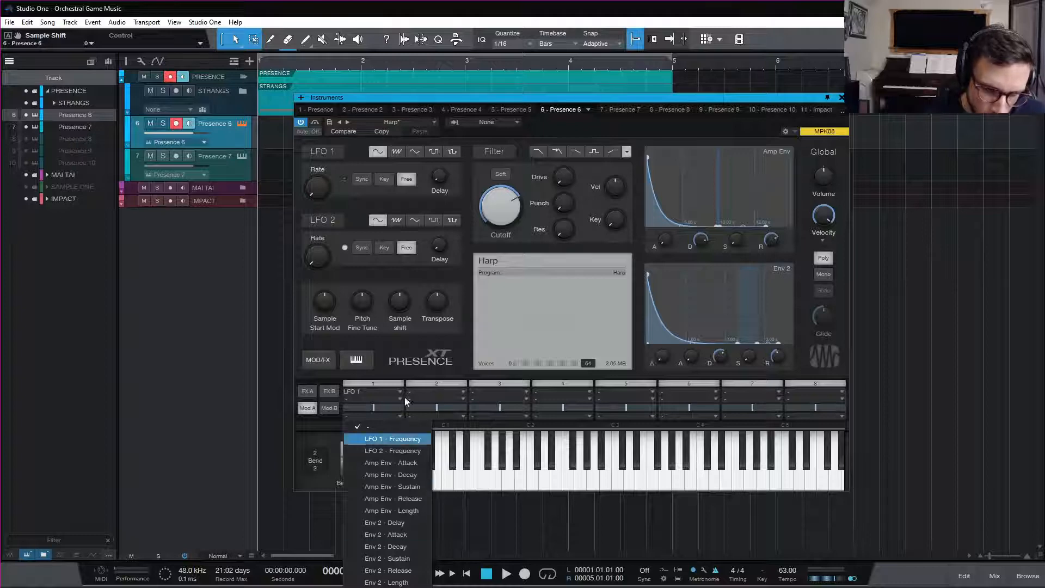
left_click(432, 341)
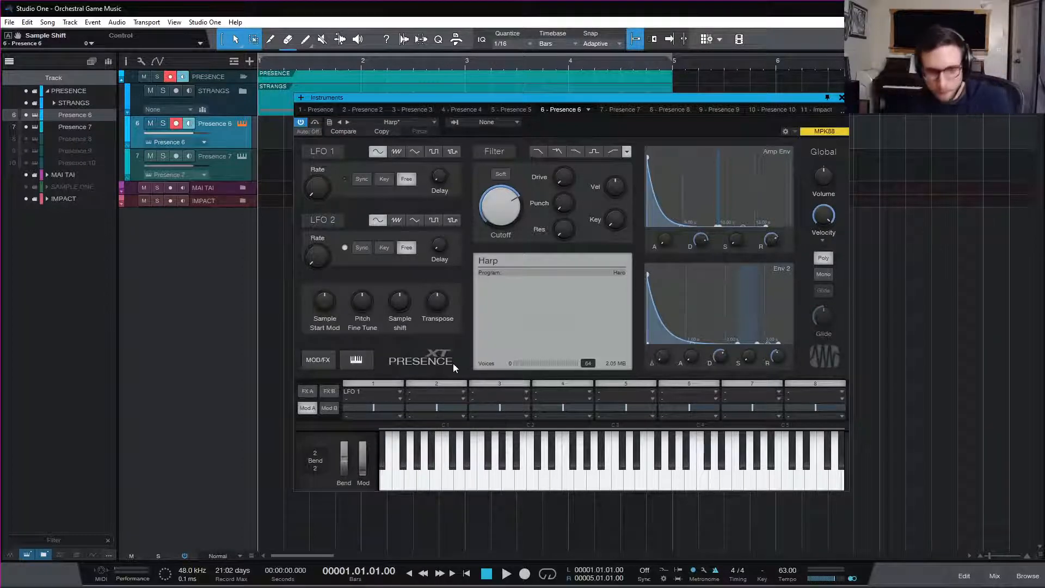
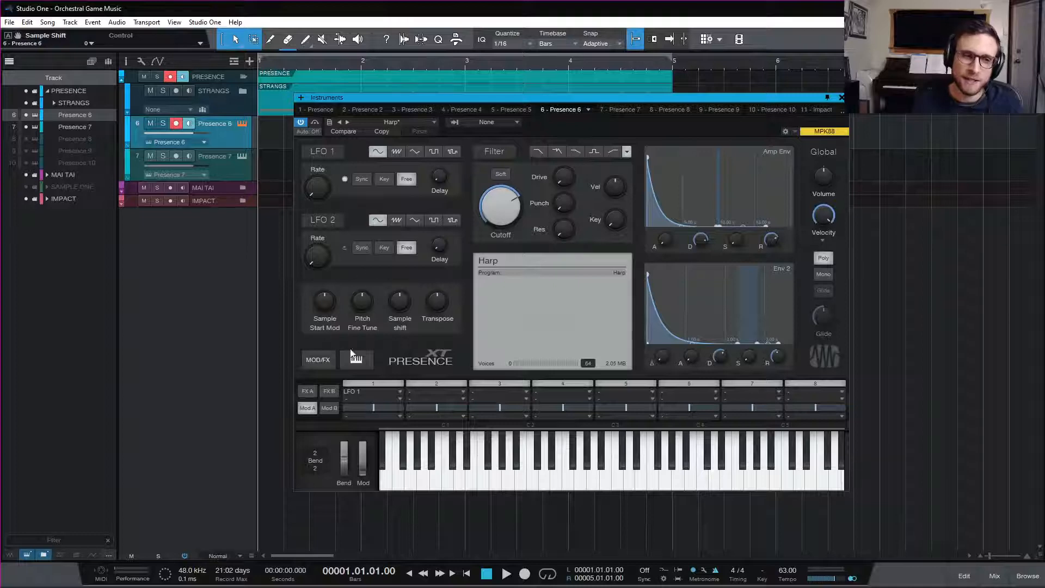
left_click(396, 417)
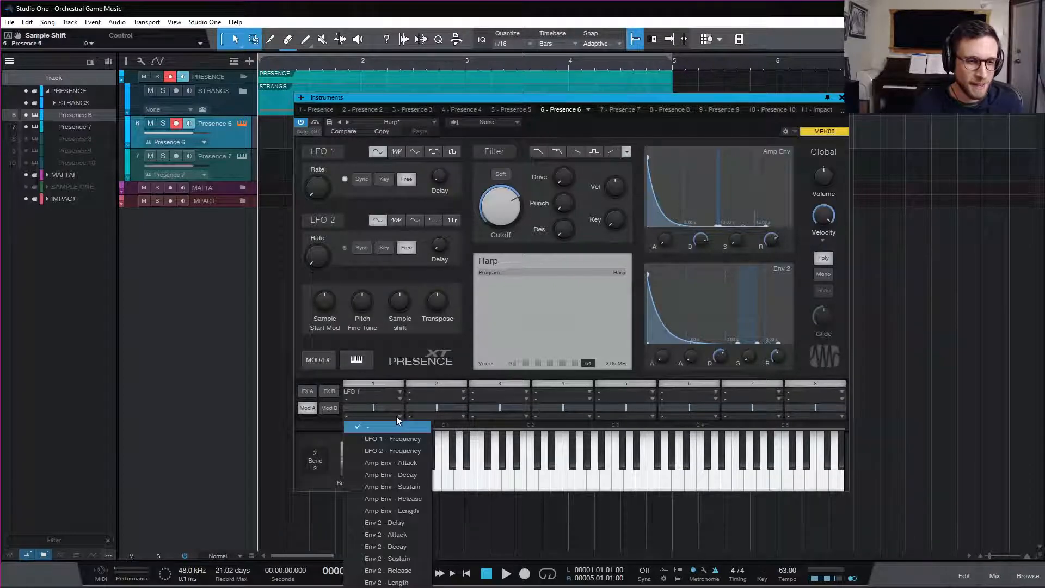
left_click(396, 417)
left_click(397, 417)
left_click(397, 416)
left_click(396, 415)
left_click(397, 415)
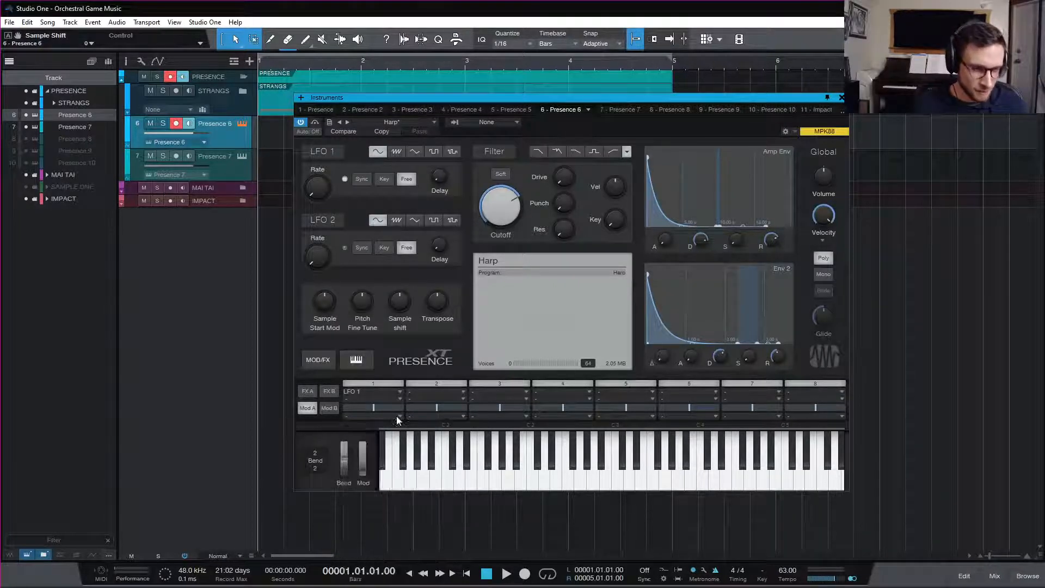
left_click(396, 415)
left_click(396, 414)
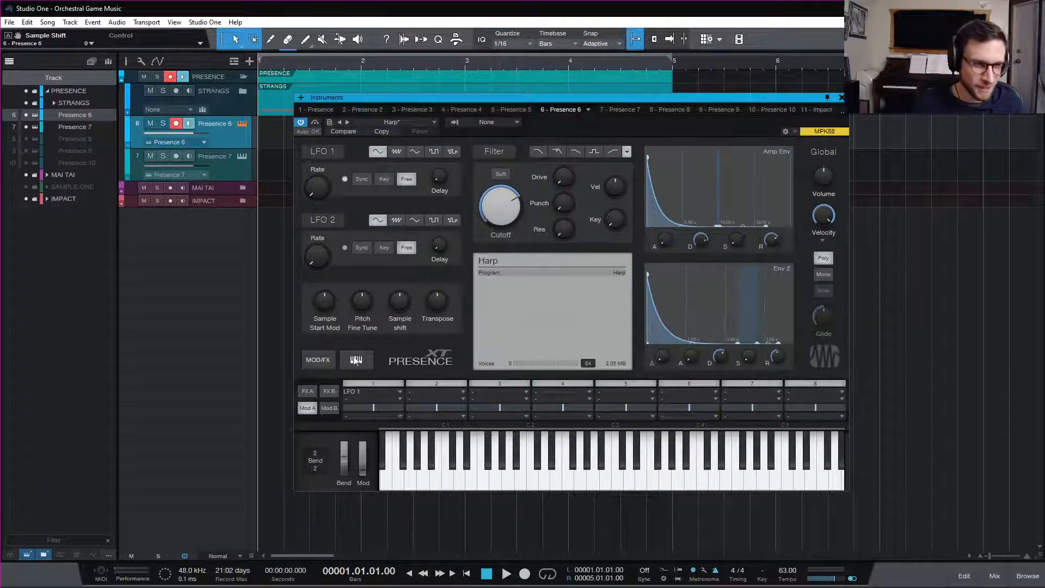
left_click(322, 359)
left_click(321, 358)
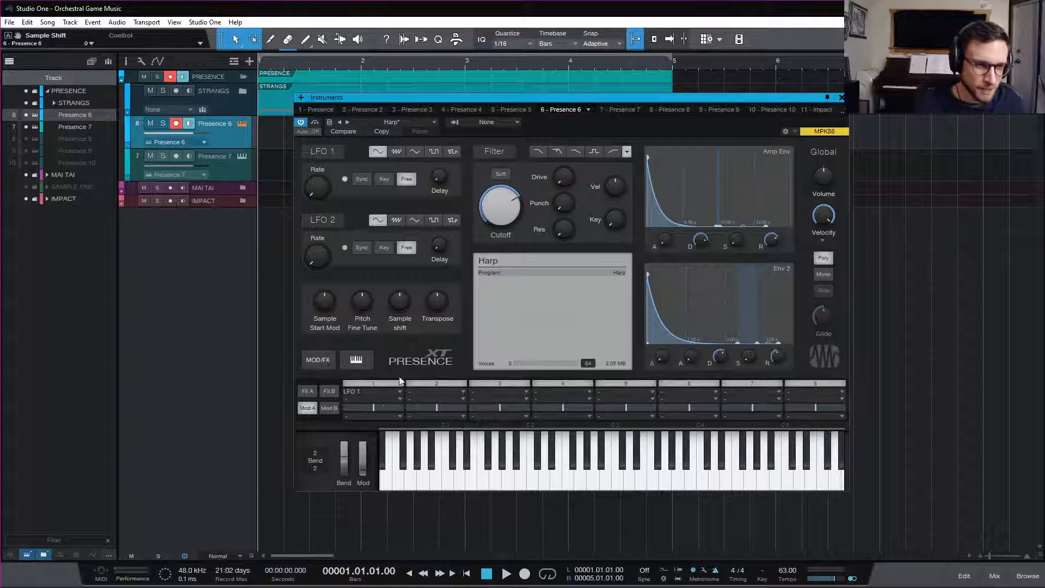
- Route modulation slot 1 to Pitch with an amount of 100% and set LFO 1's rate to about 0.28 Hz
left_click(383, 415)
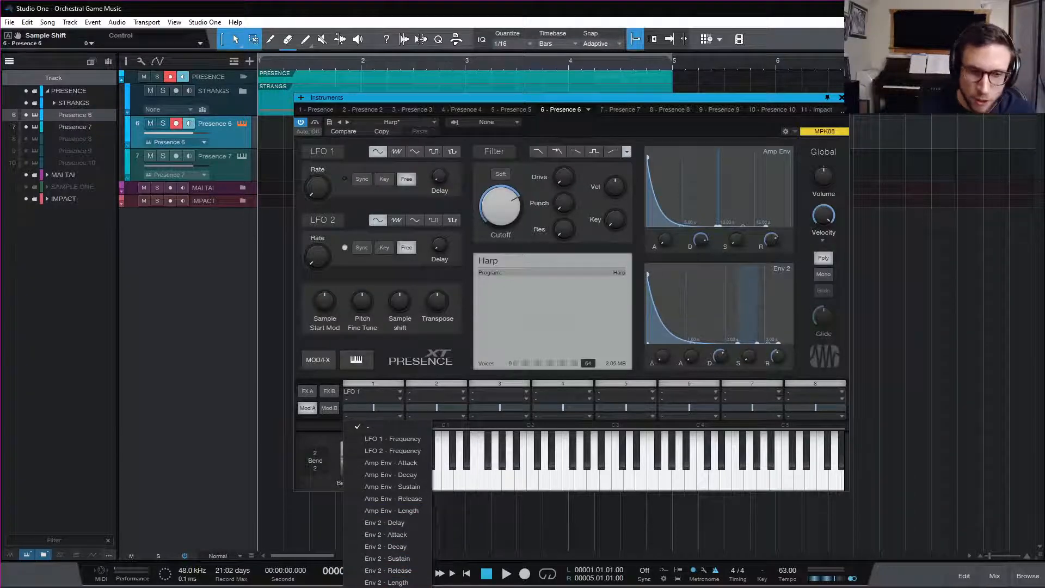
left_click(404, 582)
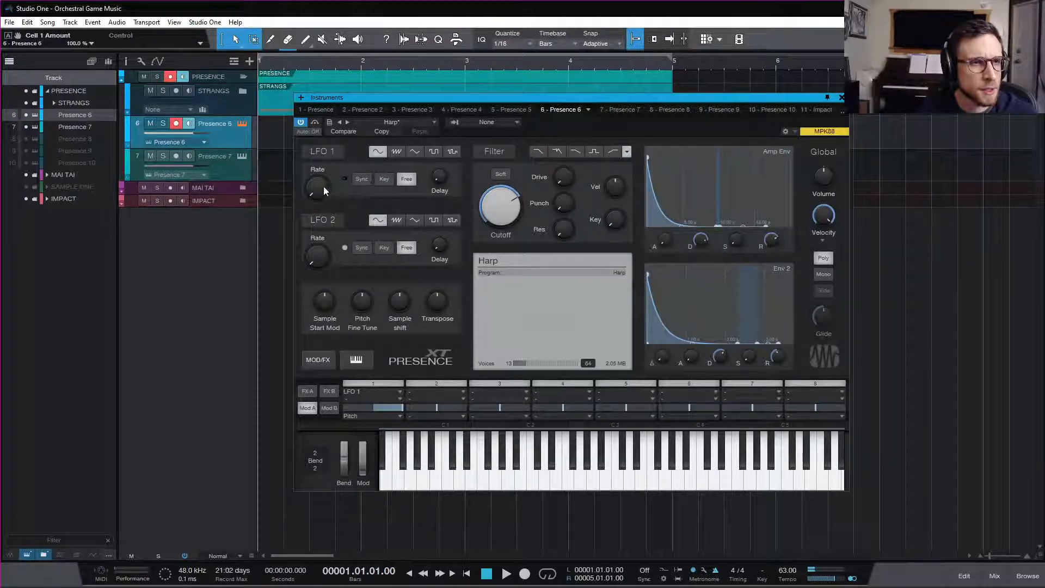
left_click_drag(324, 186, 322, 160)
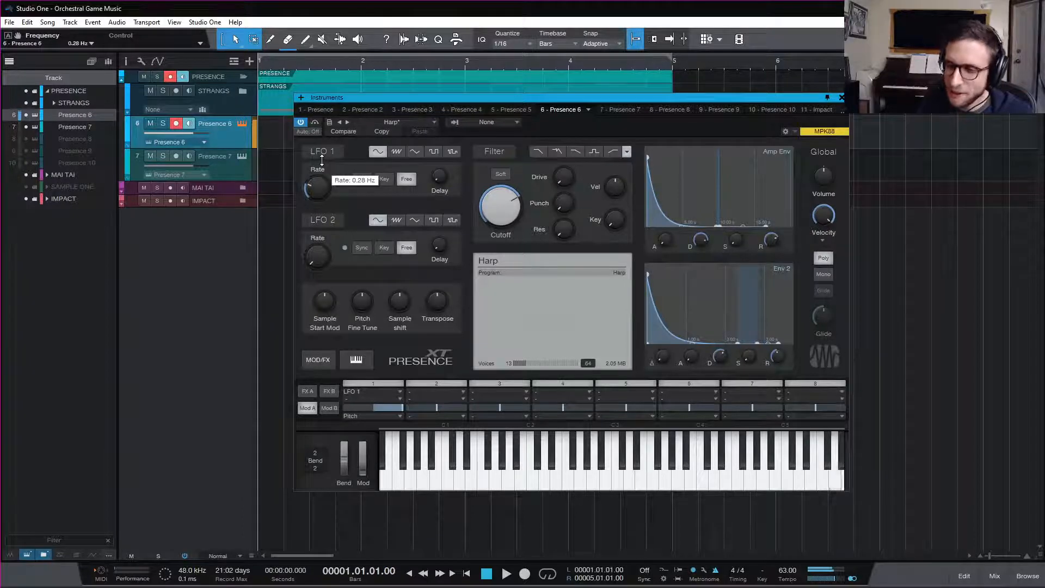
- Reduce the amount of modulation slot 1, LFO 1 to Pitch, to about 0.4%
left_click_drag(321, 160, 325, 159)
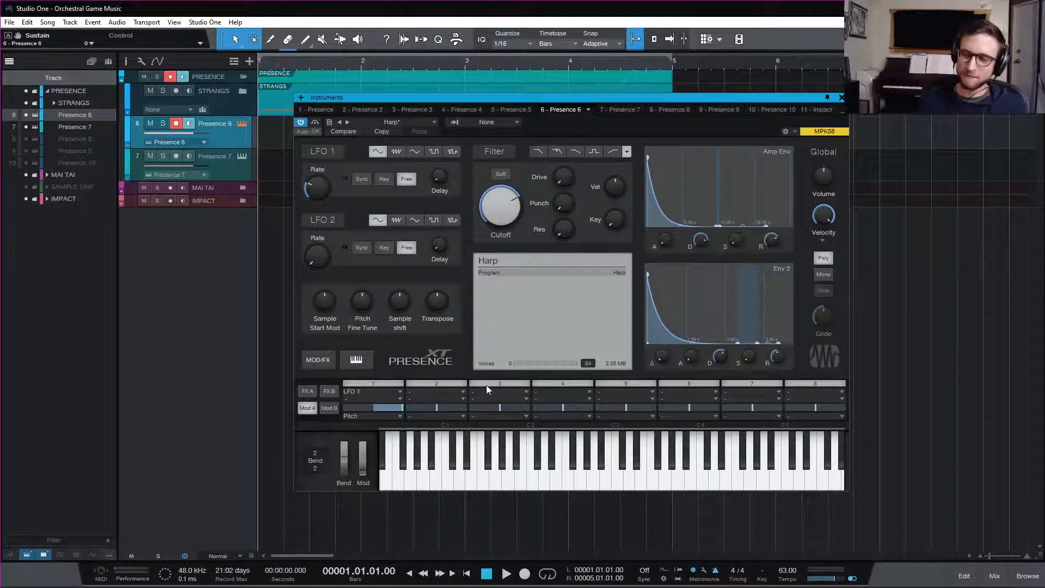
left_click_drag(395, 406, 385, 413)
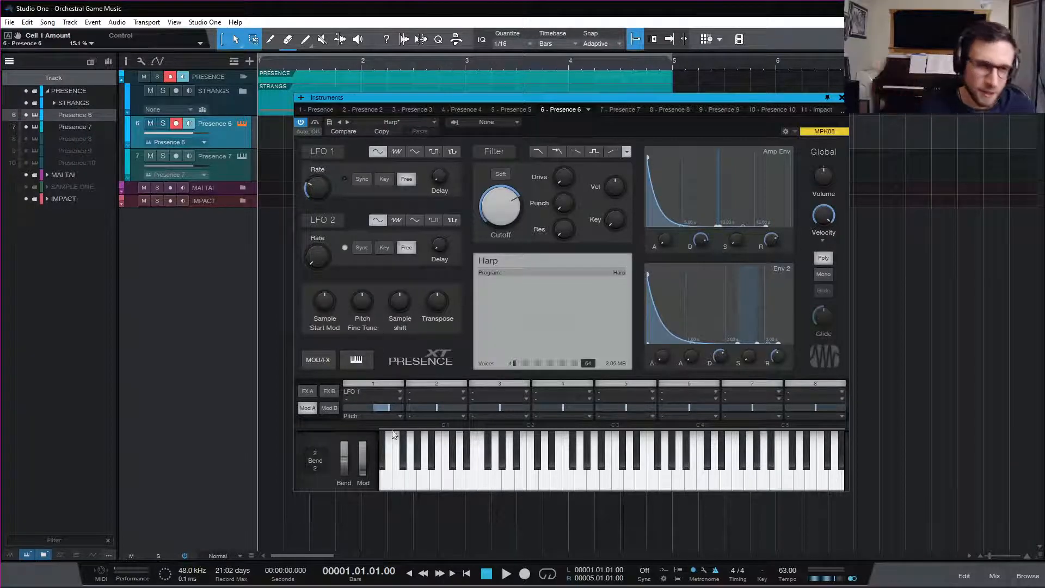
scroll(387, 406, "down", 2)
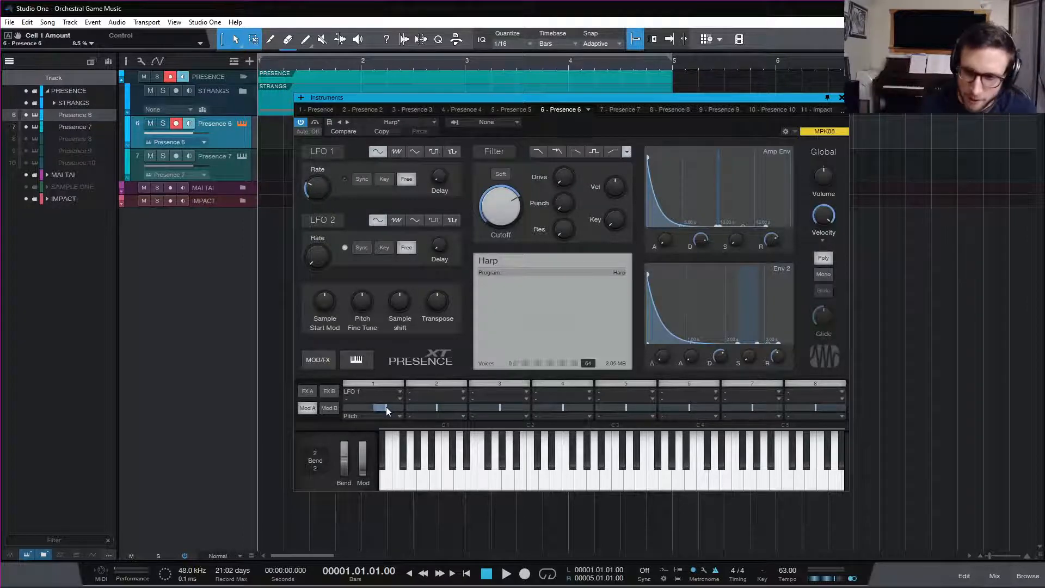
scroll(384, 408, "down", 3)
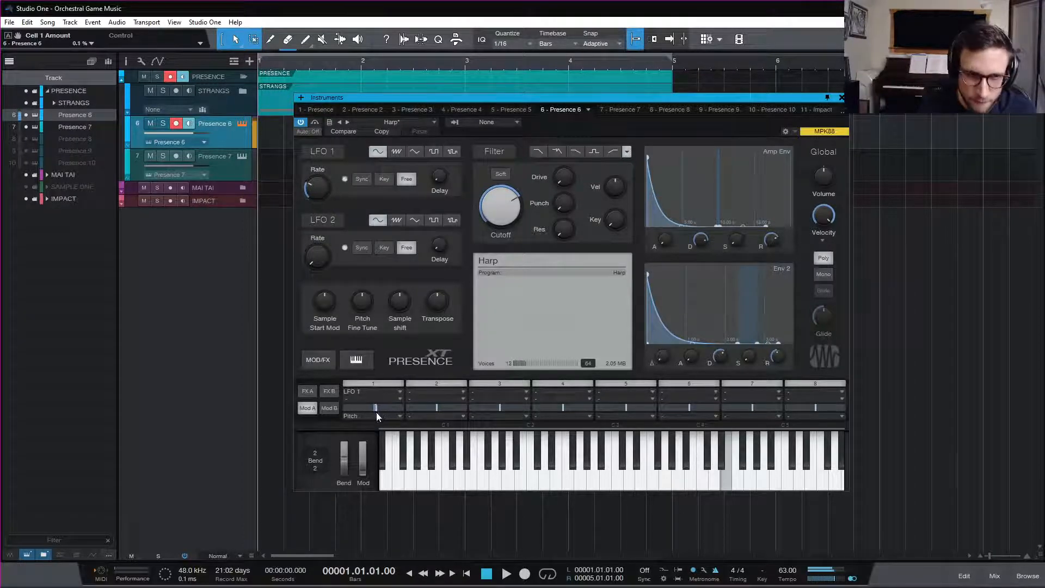
left_click_drag(377, 413, 376, 413)
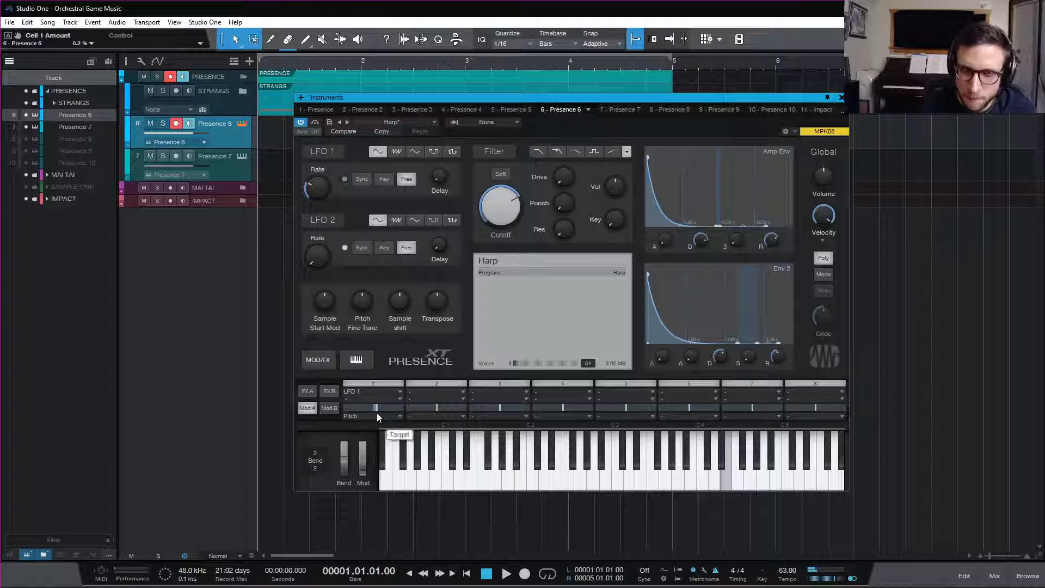
left_click_drag(375, 407, 379, 409)
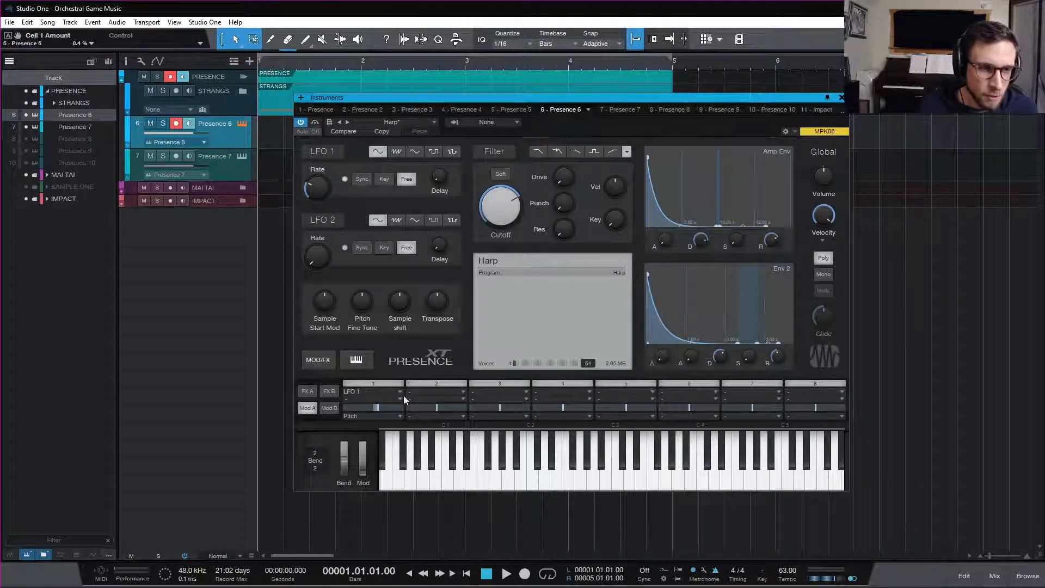
- Route LFO 2 to Filter - Cutoff in modulation slot 2 with the maximum positive amount
left_click(456, 389)
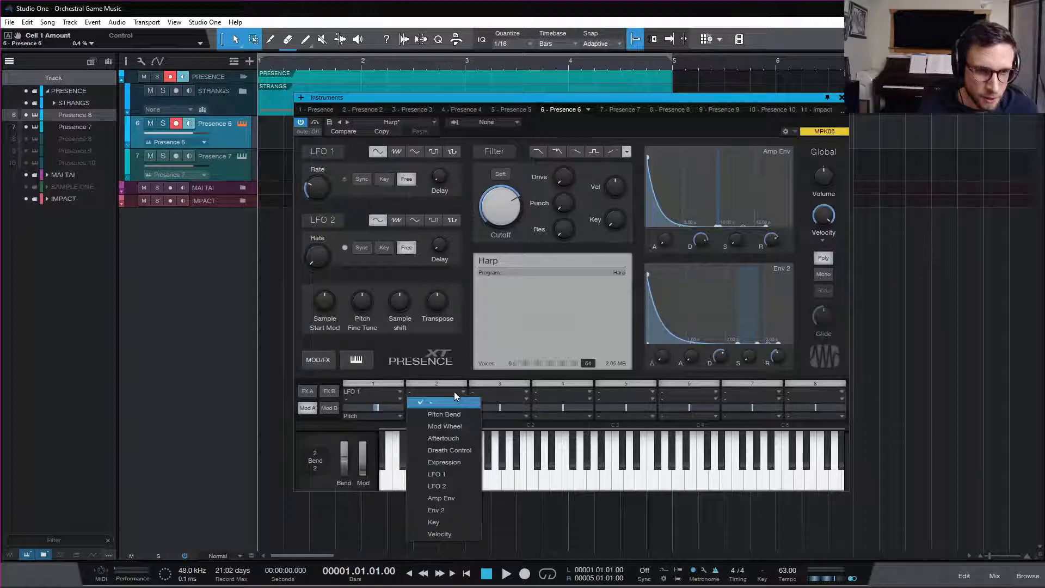
left_click(459, 485)
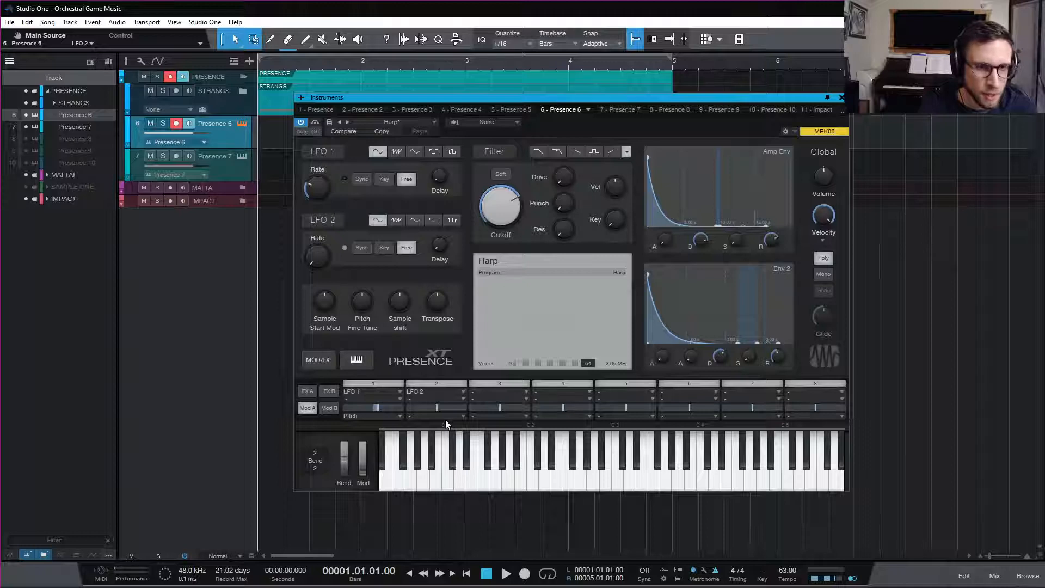
left_click(449, 417)
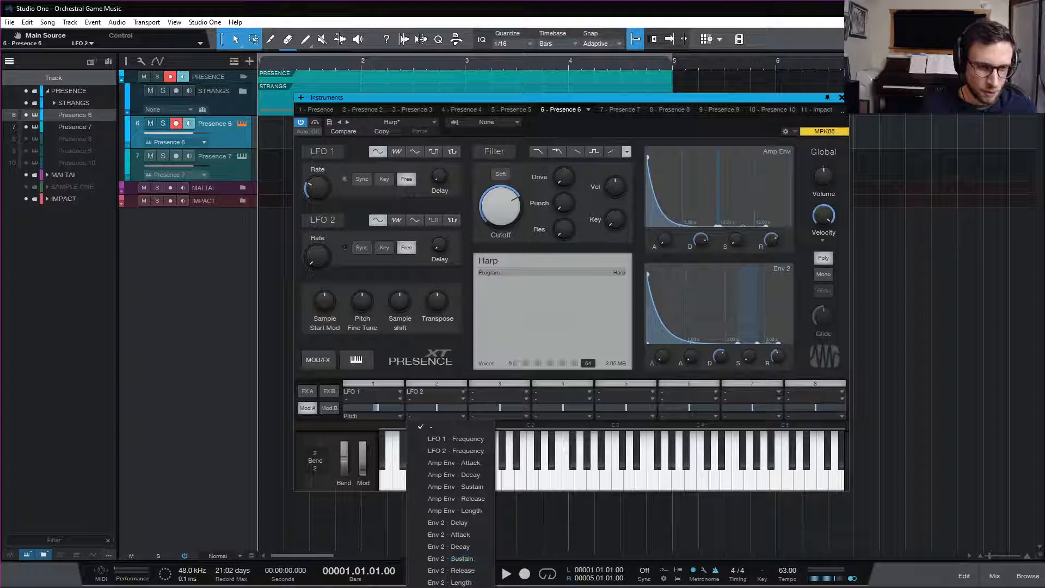
left_click(456, 586)
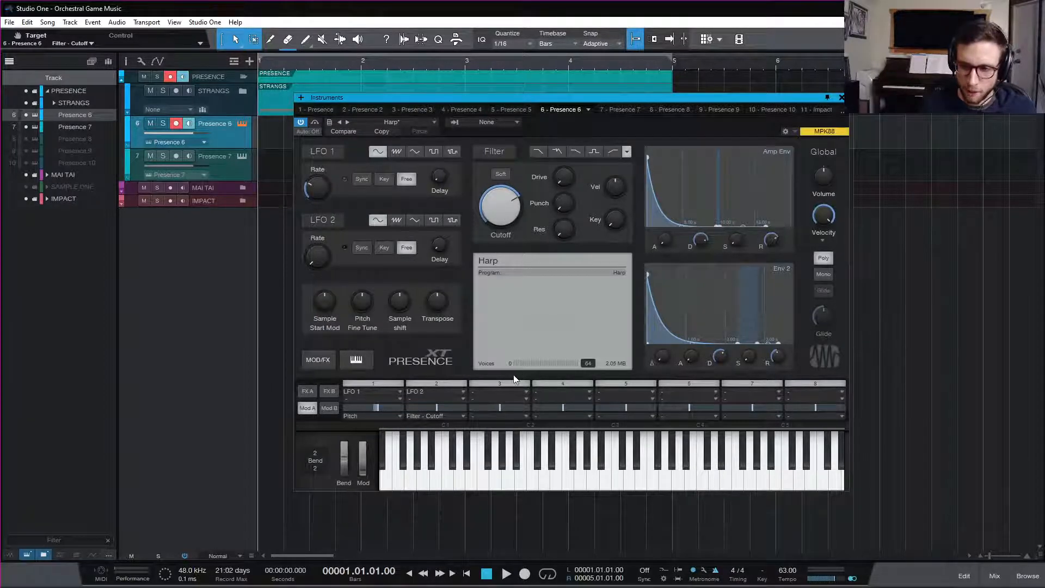
left_click_drag(436, 407, 442, 407)
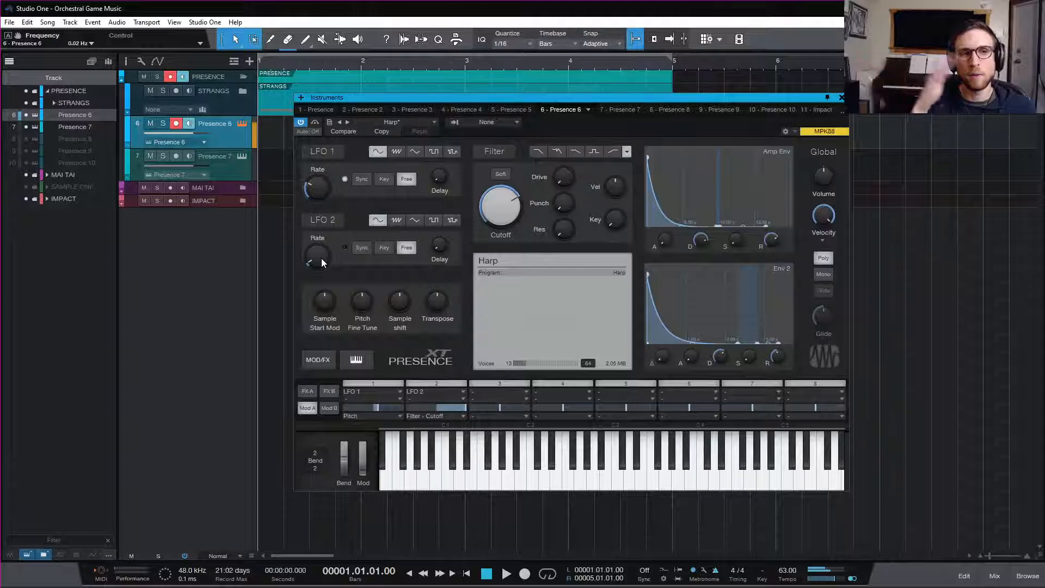
- Raise LFO 2's rate to about 0.95 Hz
left_click_drag(313, 266, 316, 246)
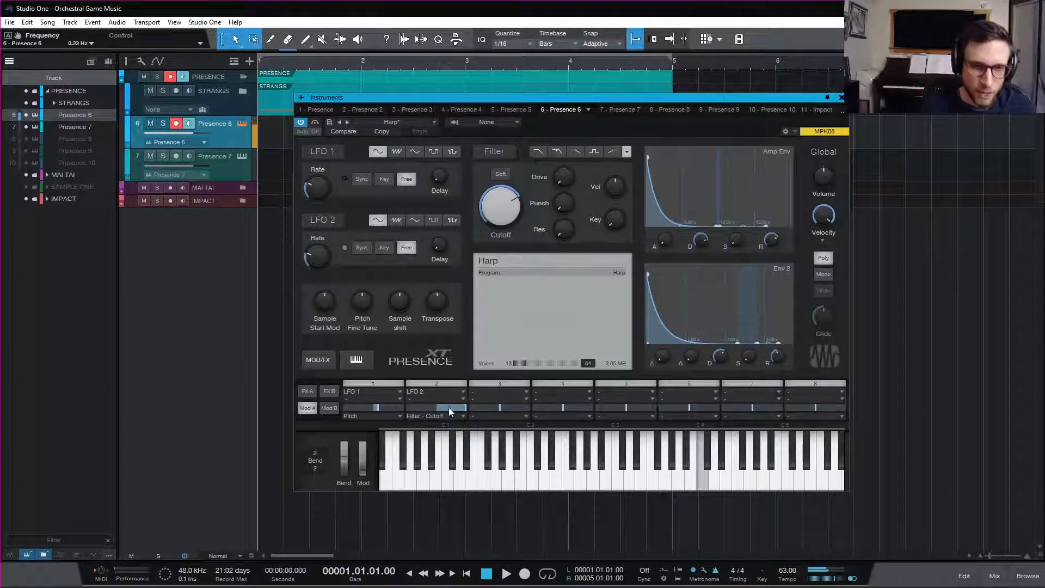
left_click_drag(318, 259, 317, 259)
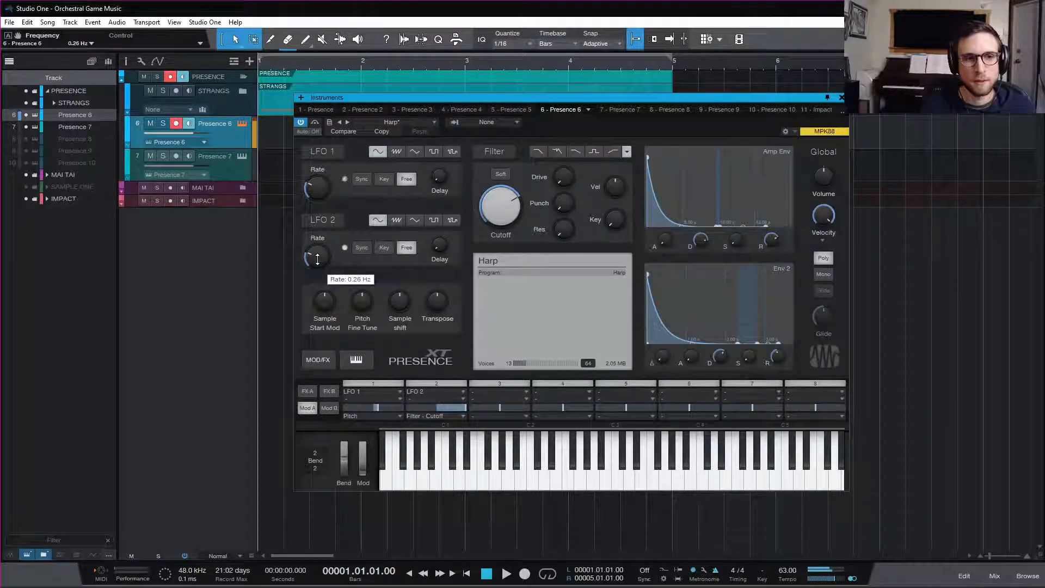
left_click_drag(317, 259, 319, 255)
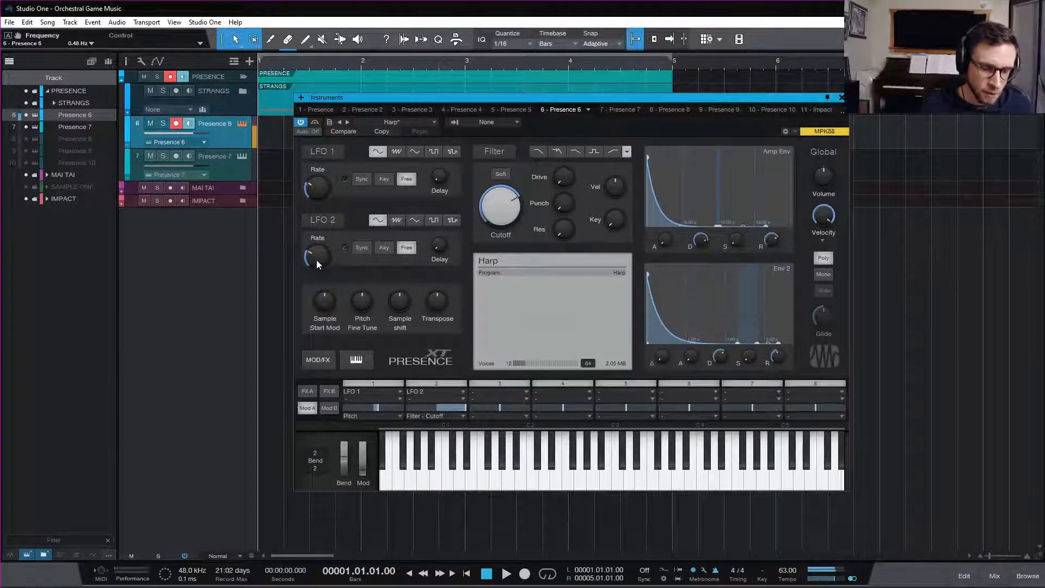
left_click_drag(317, 260, 313, 260)
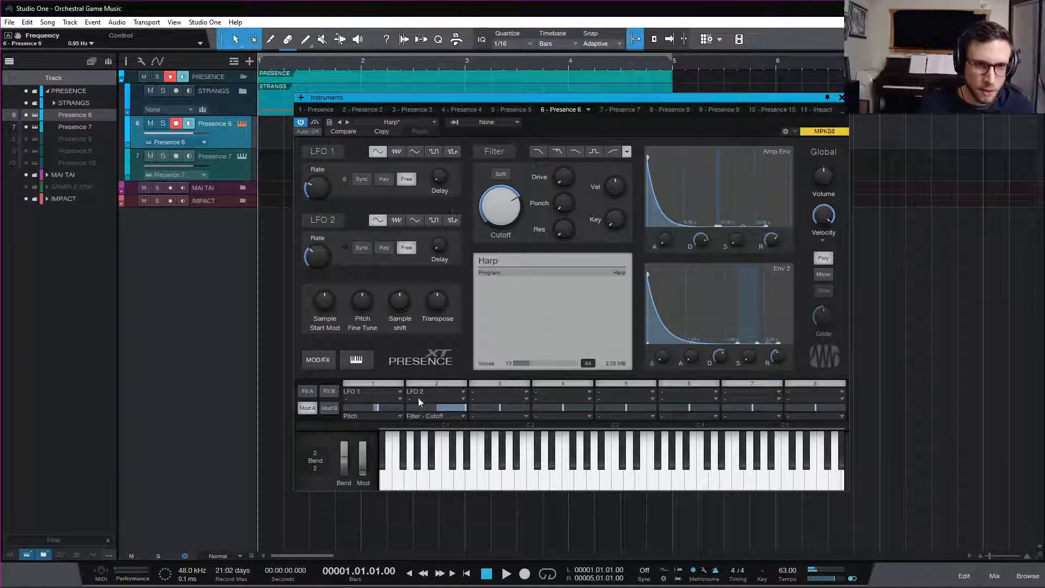
- Raise the filter cutoff to about 9.68 kHz and reduce modulation slot 2's amount to a small positive value
mouse_move(497, 217)
left_mouse_down()
mouse_move(495, 185)
mouse_move(495, 218)
left_mouse_up()
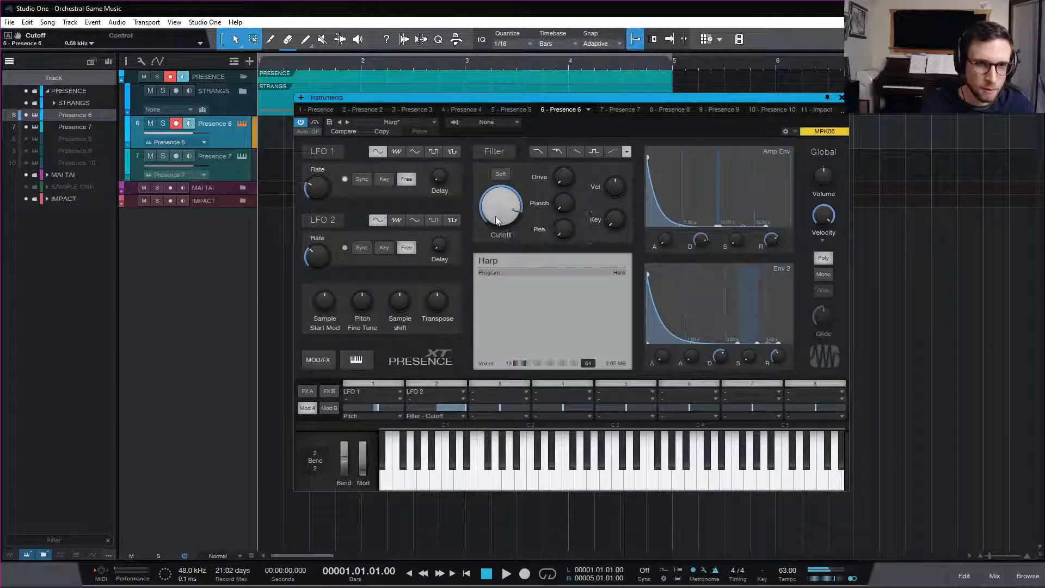
left_click_drag(464, 409, 445, 410)
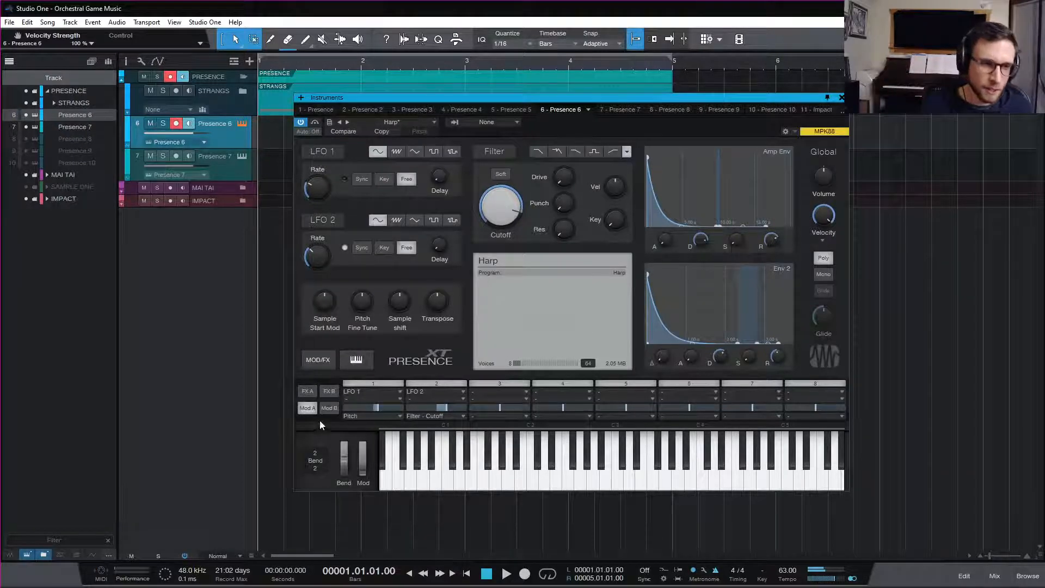
left_click(322, 394)
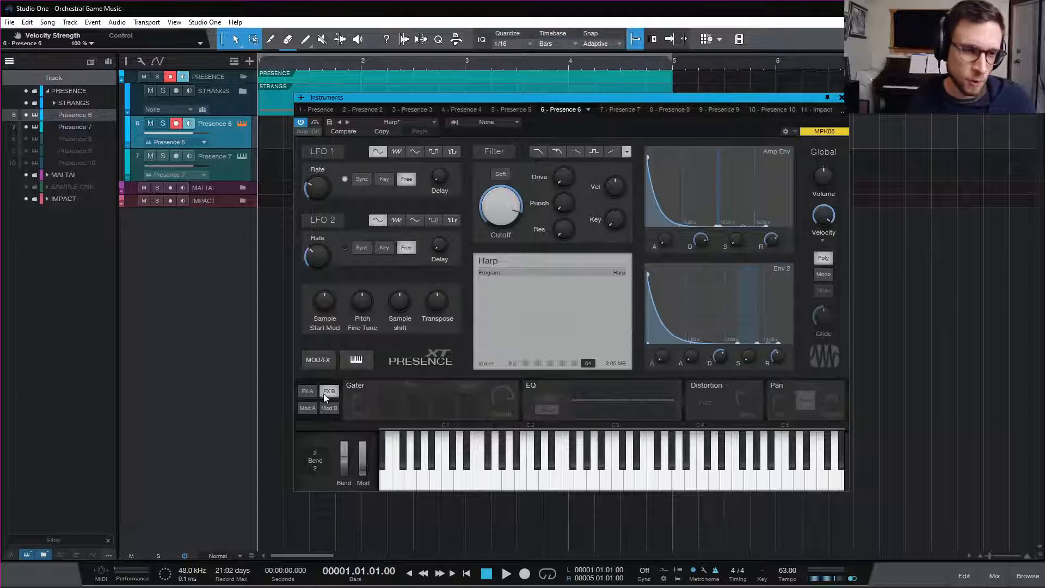
left_click(307, 390)
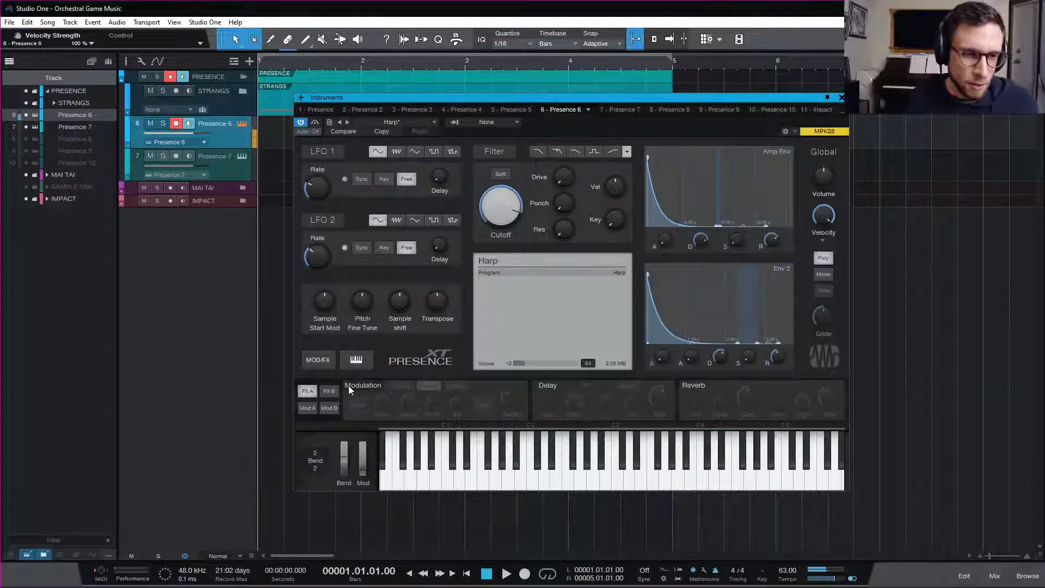
left_click(307, 407)
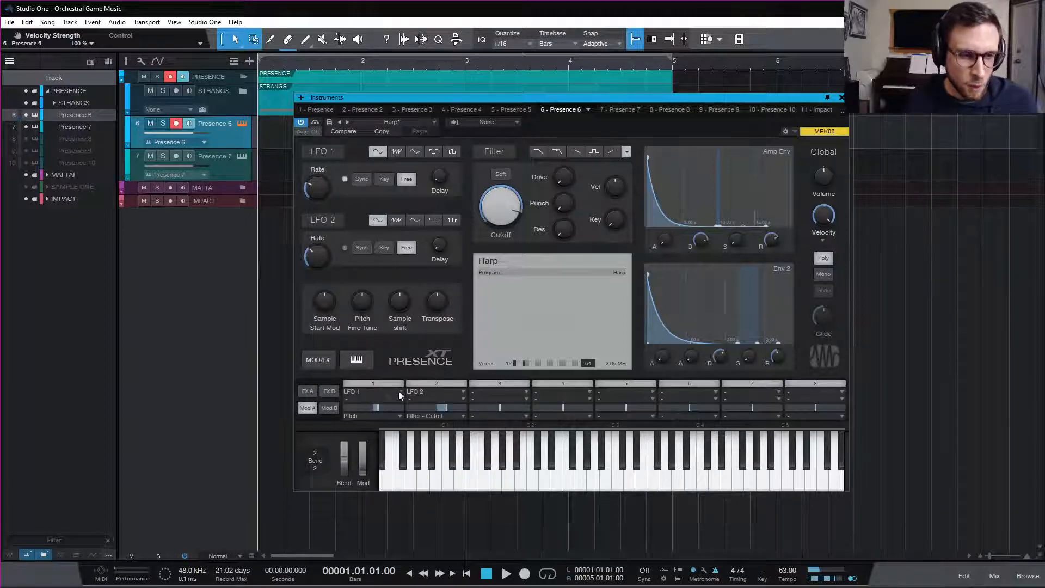
left_click(513, 415)
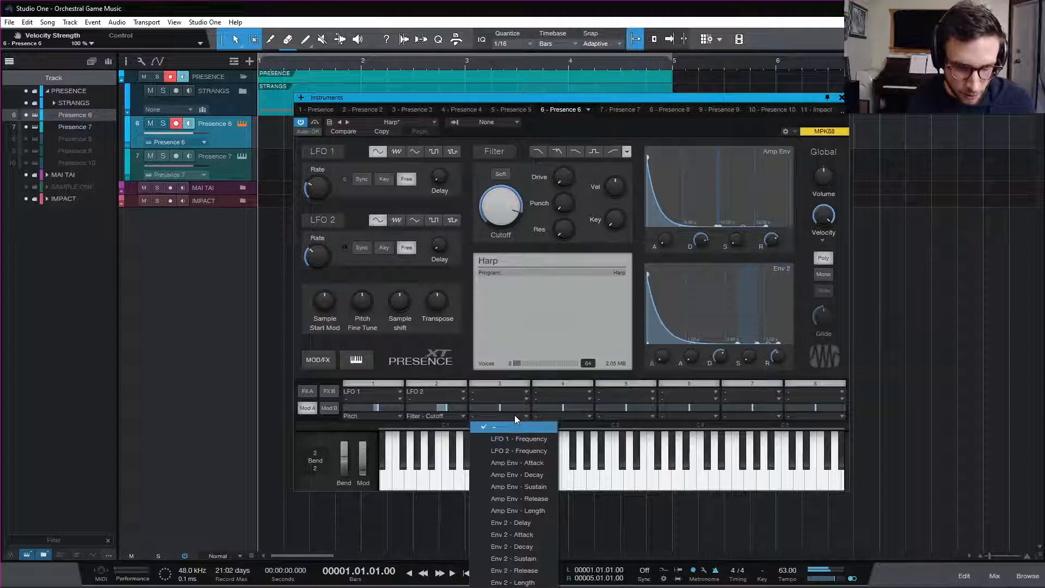
left_click(515, 414)
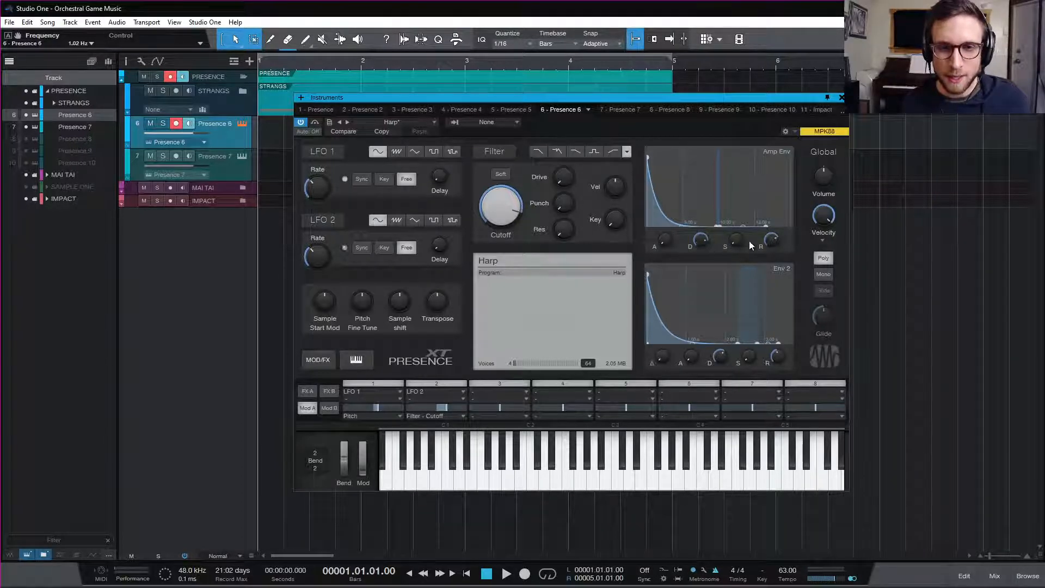
- Shorten the amp envelope's release and set its decay to about 2.8 s
mouse_move(769, 246)
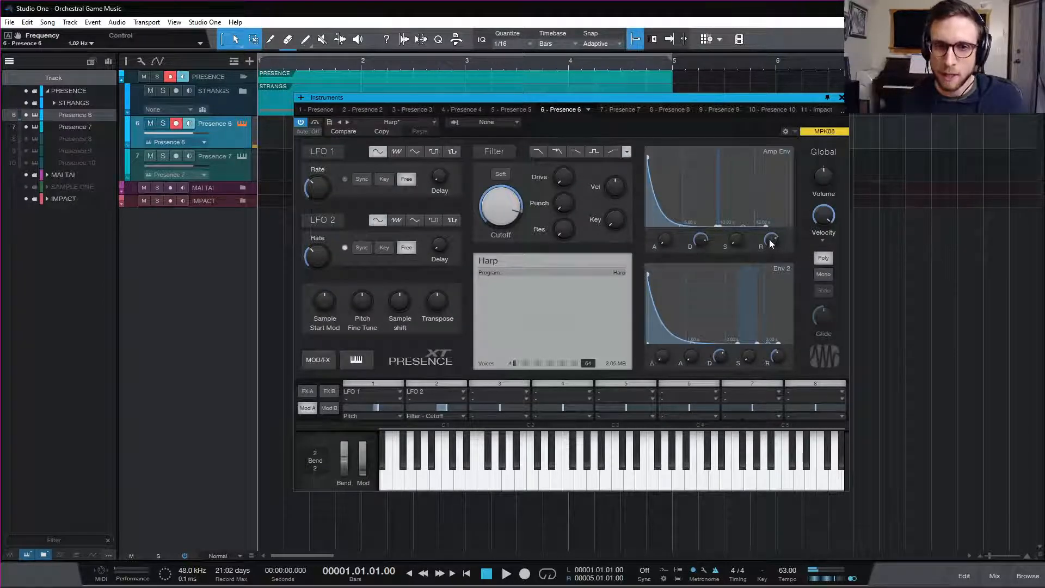
left_click_drag(772, 245, 769, 250)
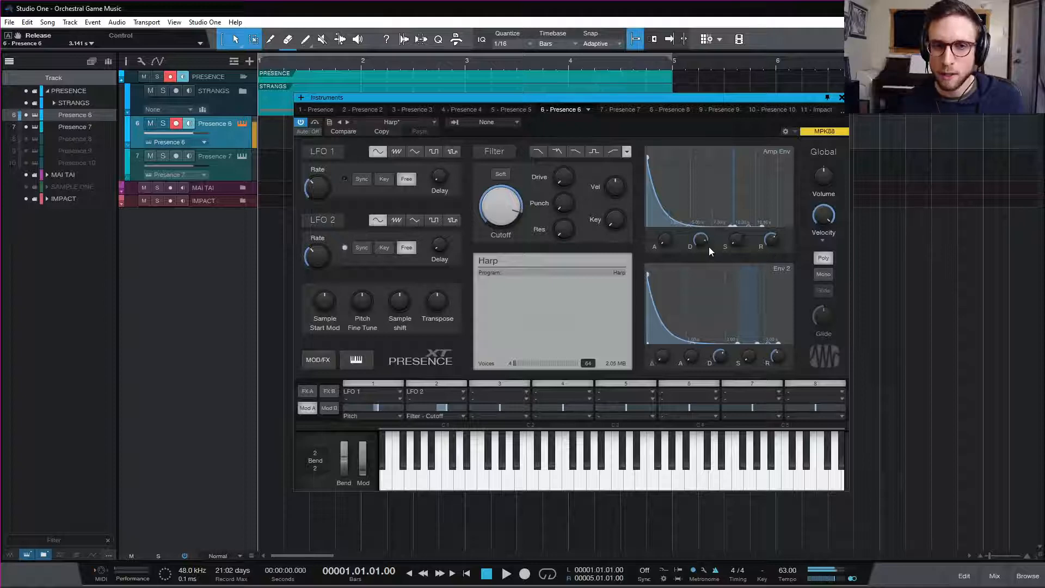
left_click_drag(701, 245, 707, 261)
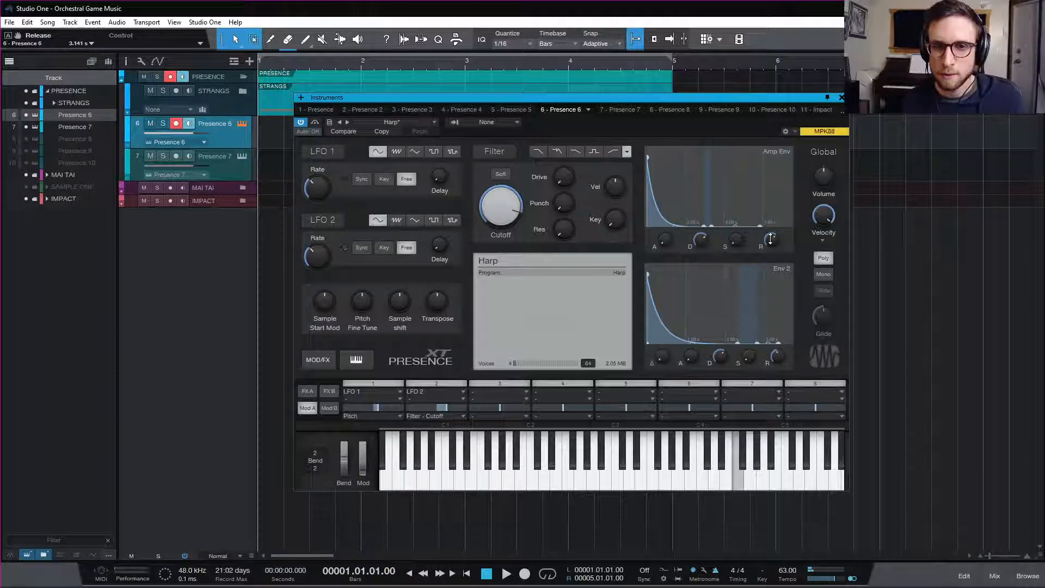
left_click_drag(770, 238, 771, 241)
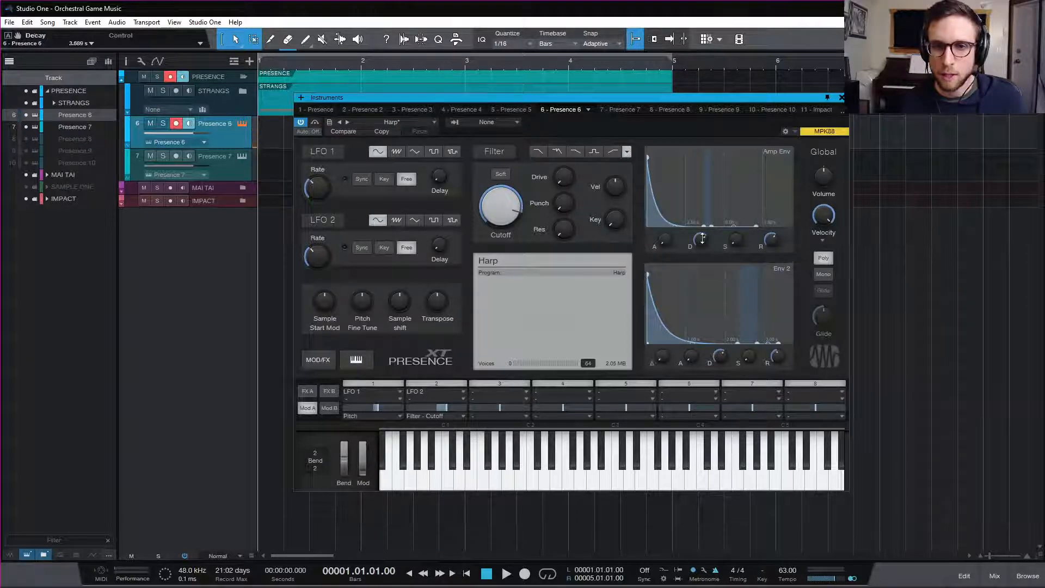
left_click_drag(702, 237, 708, 249)
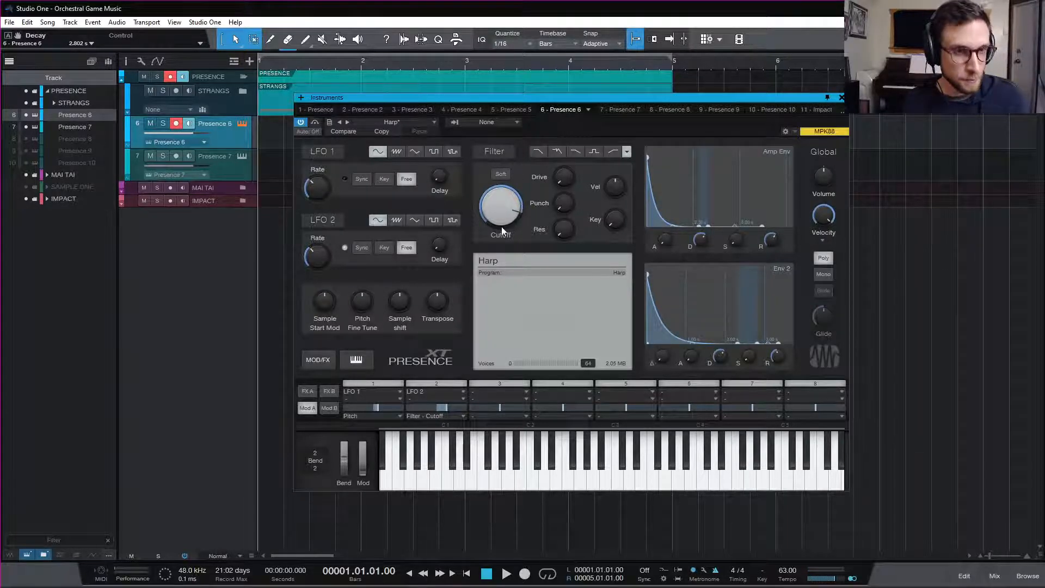
- Route Amp Env to Filter - Cutoff in modulation slot 3
left_click(516, 391)
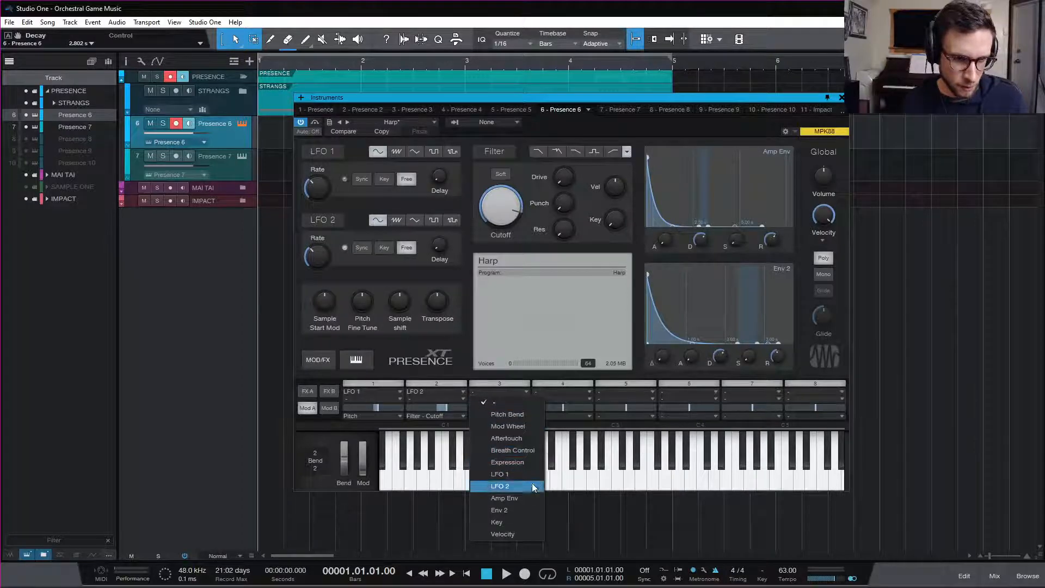
left_click(521, 499)
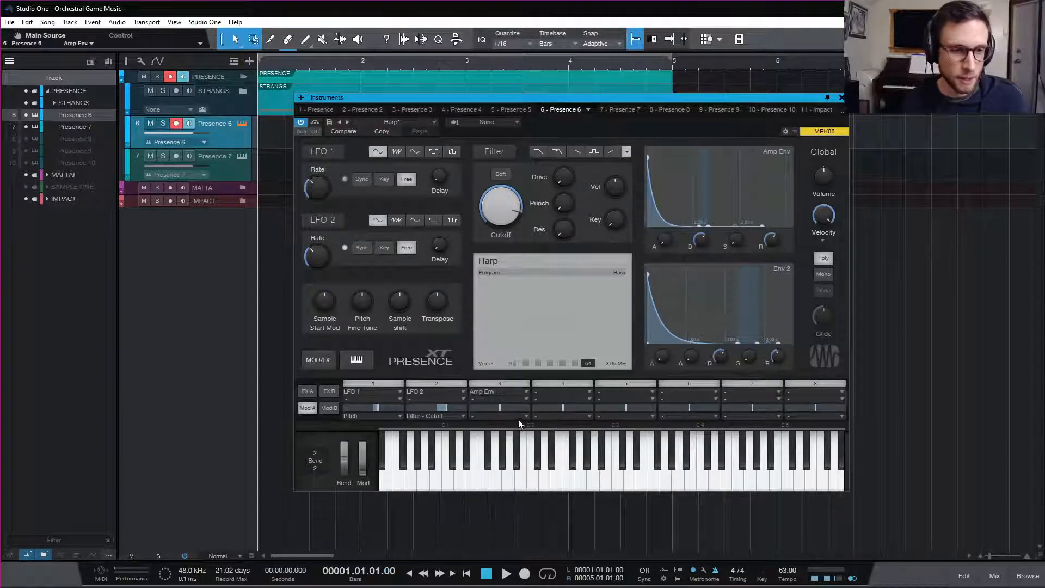
left_click(518, 417)
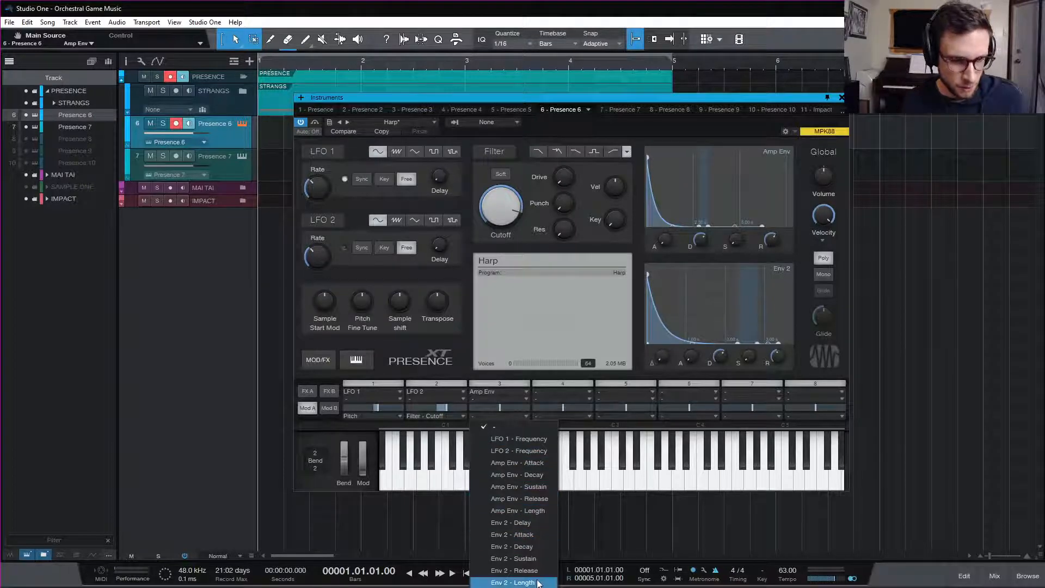
left_click(516, 540)
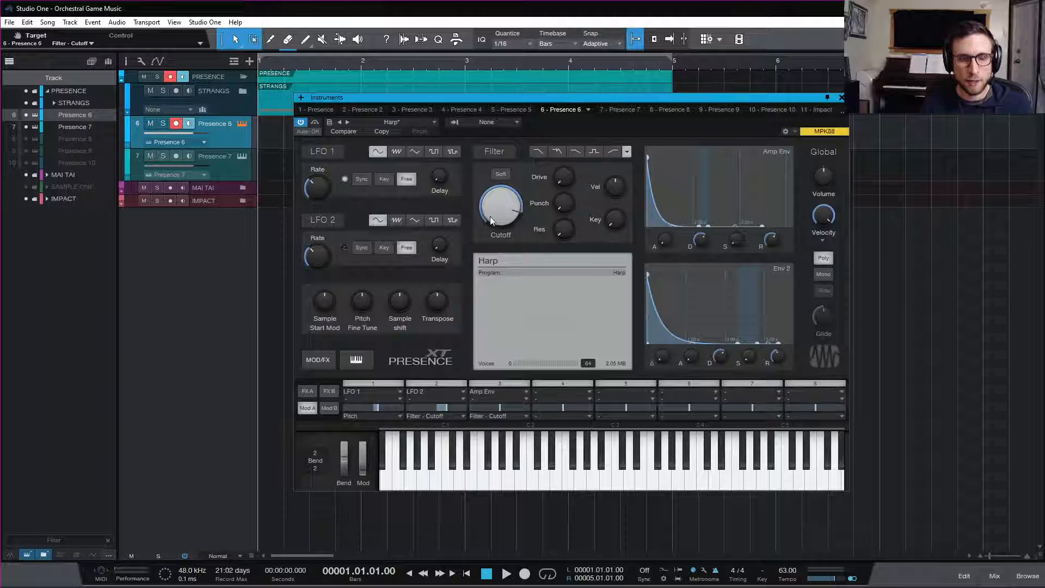
- Lower the filter cutoff to about 209 Hz and set modulation slot 3's amount to 100%
left_click_drag(490, 219, 501, 271)
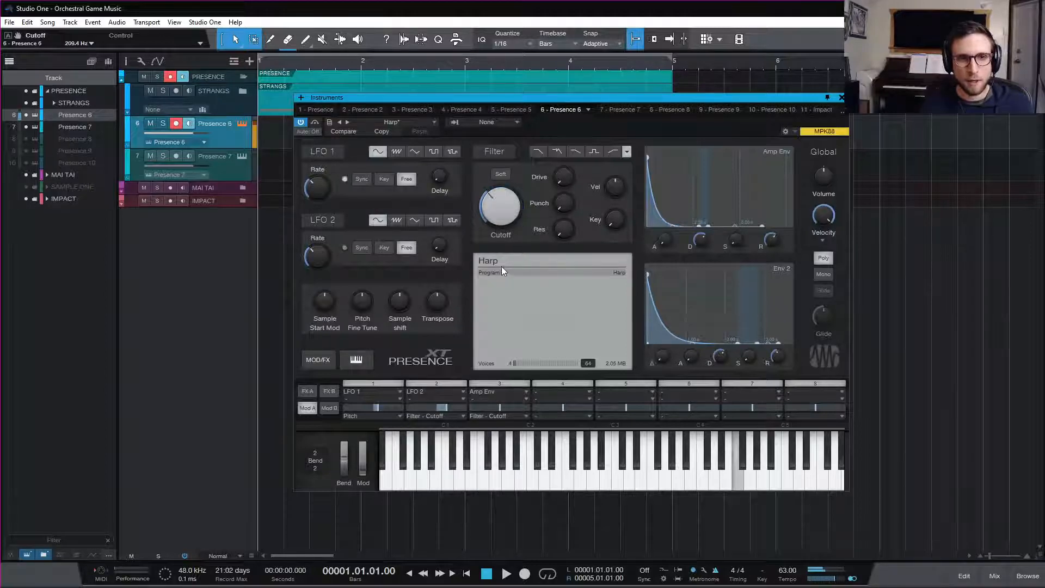
mouse_move(503, 196)
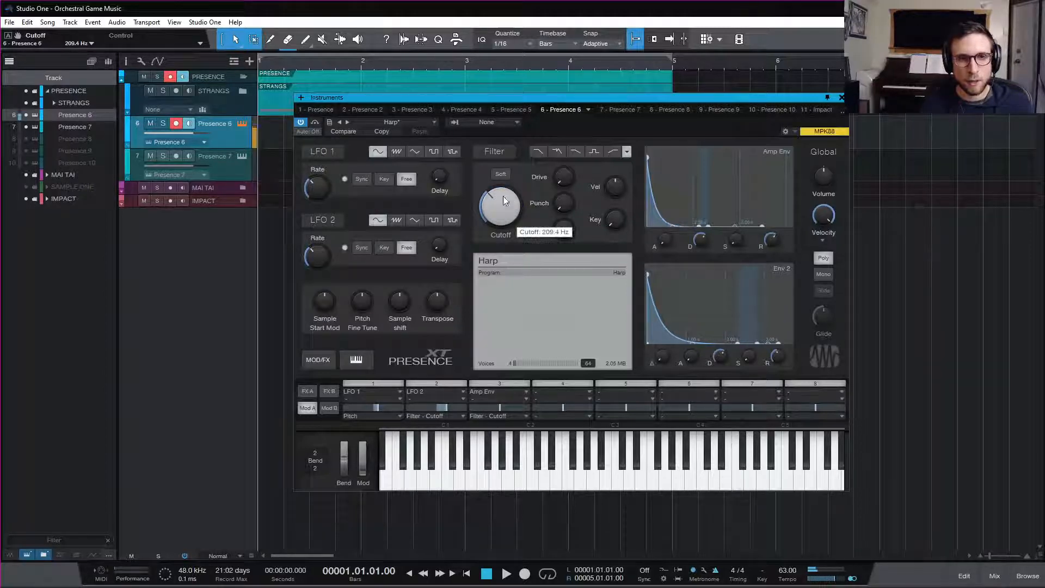
left_click_drag(497, 407, 530, 406)
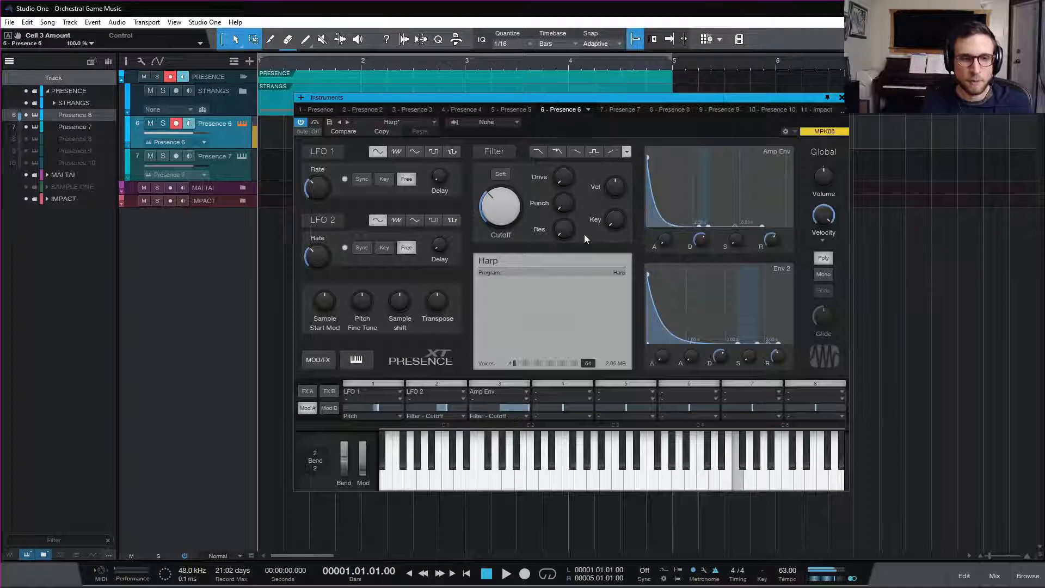
mouse_move(571, 231)
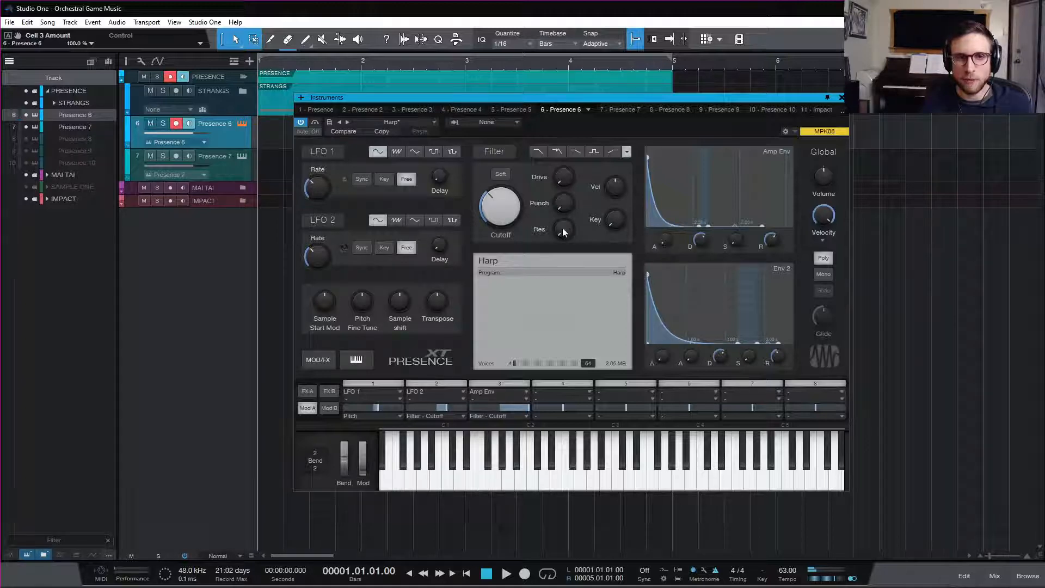
- Try the harp with the filter resonance raised to 45%
left_click_drag(562, 228, 562, 181)
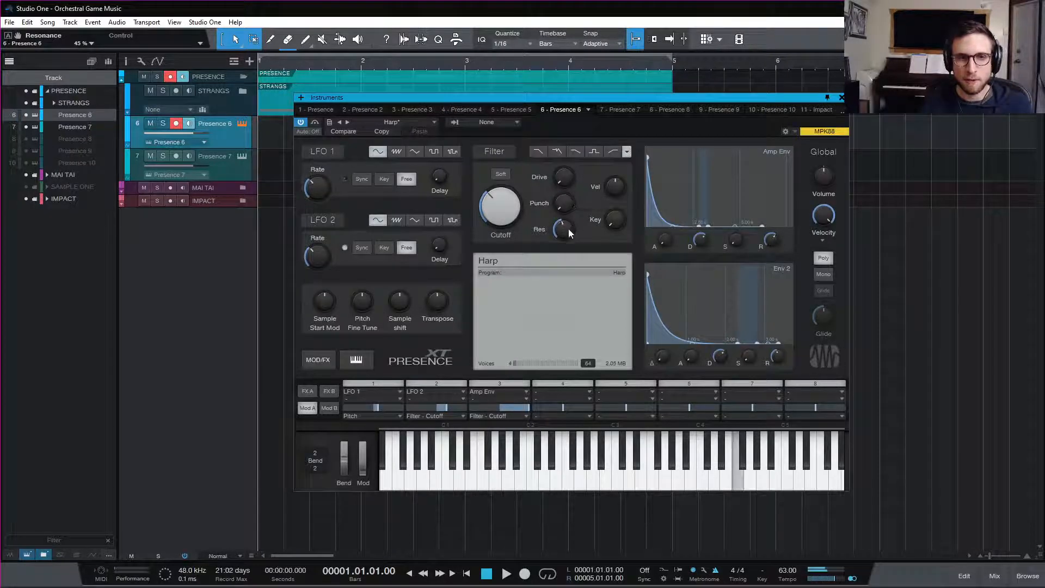
mouse_move(567, 230)
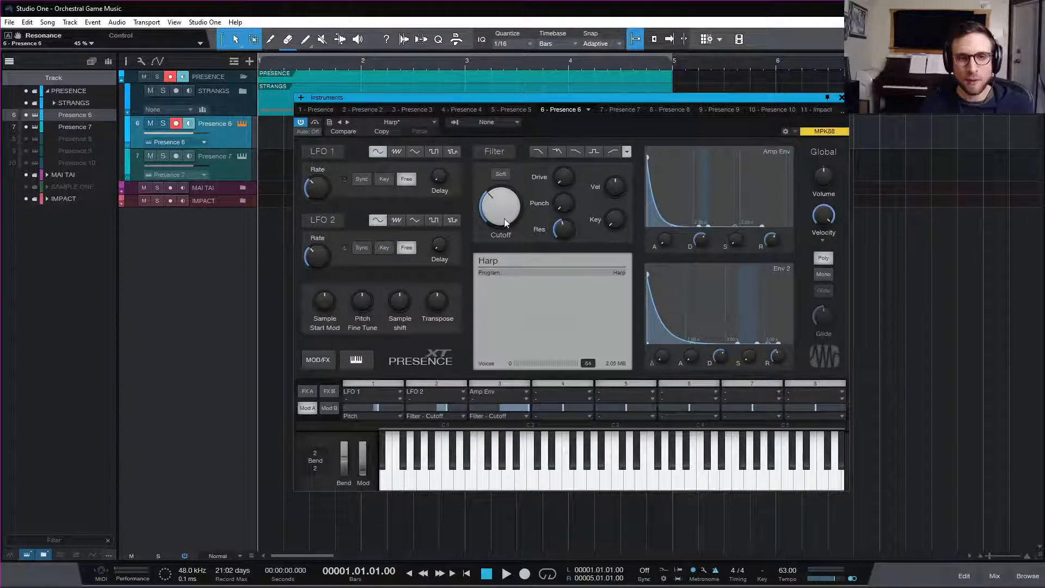
mouse_move(503, 216)
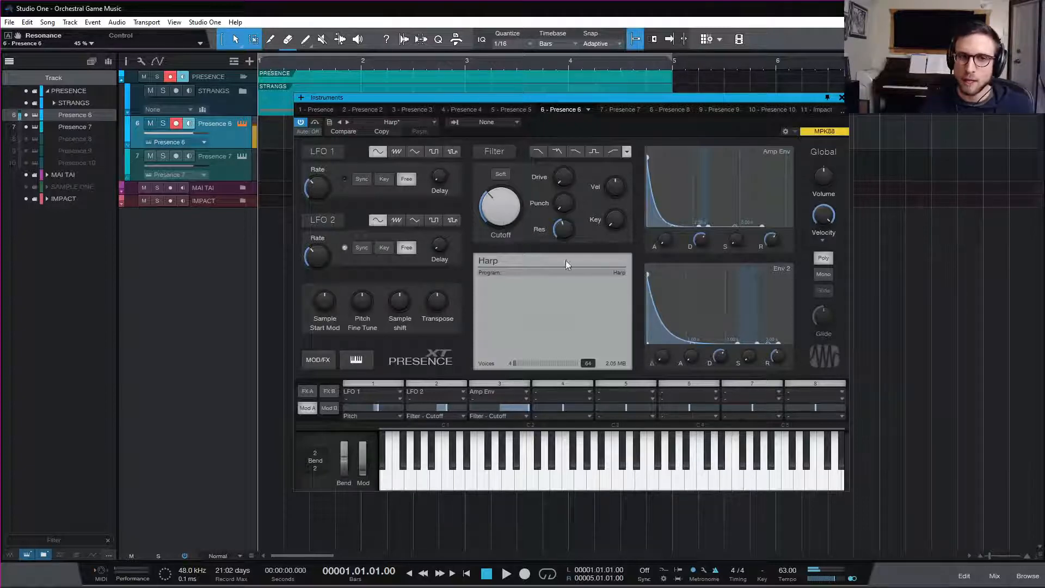
- Raise the filter cutoff to about 1.72 kHz and set modulation slot 3's amount to 46.7%
left_click_drag(518, 410, 498, 410)
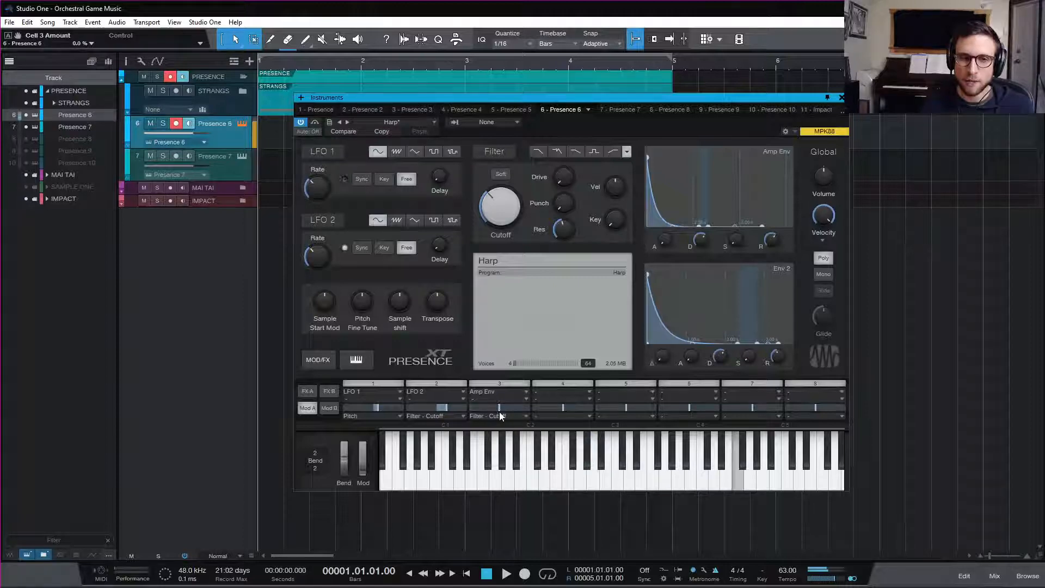
mouse_move(500, 208)
left_click_drag(500, 207, 502, 185)
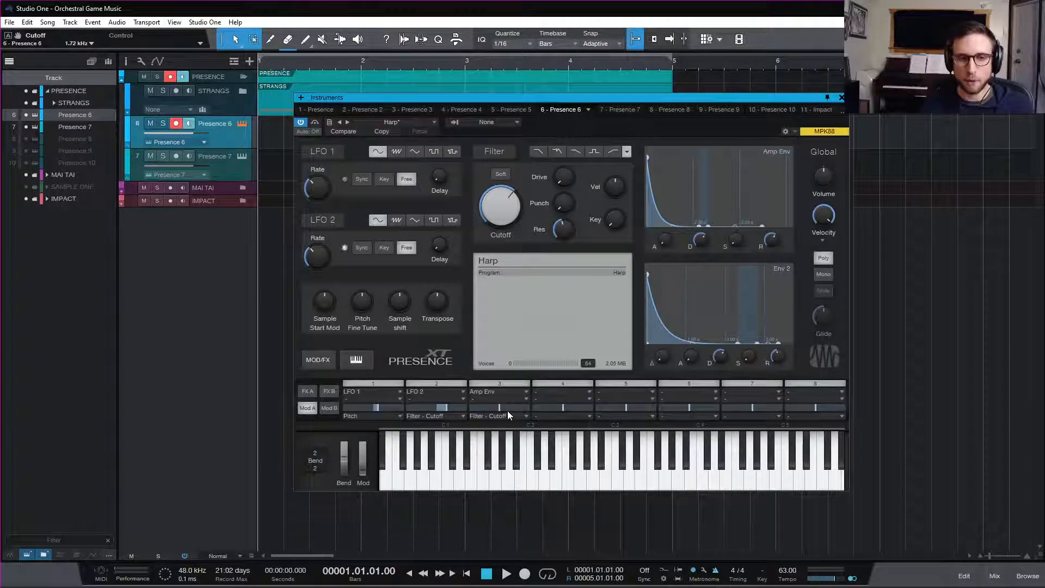
mouse_move(505, 407)
left_mouse_down()
mouse_move(530, 410)
mouse_move(522, 414)
left_mouse_up()
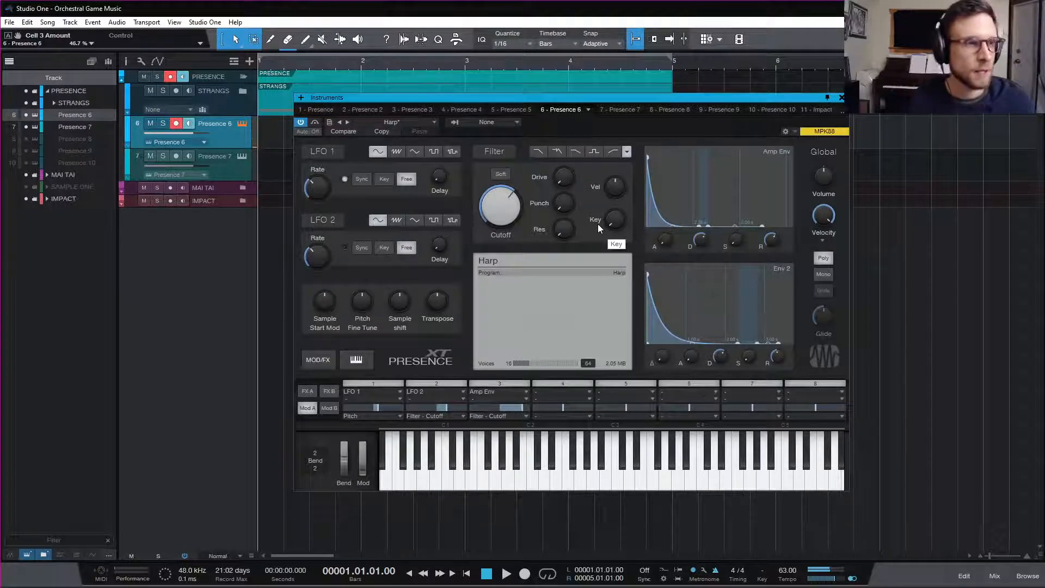
- Route Velocity to Amp - Level in modulation slot 4 with an amount of 100%
left_click(307, 391)
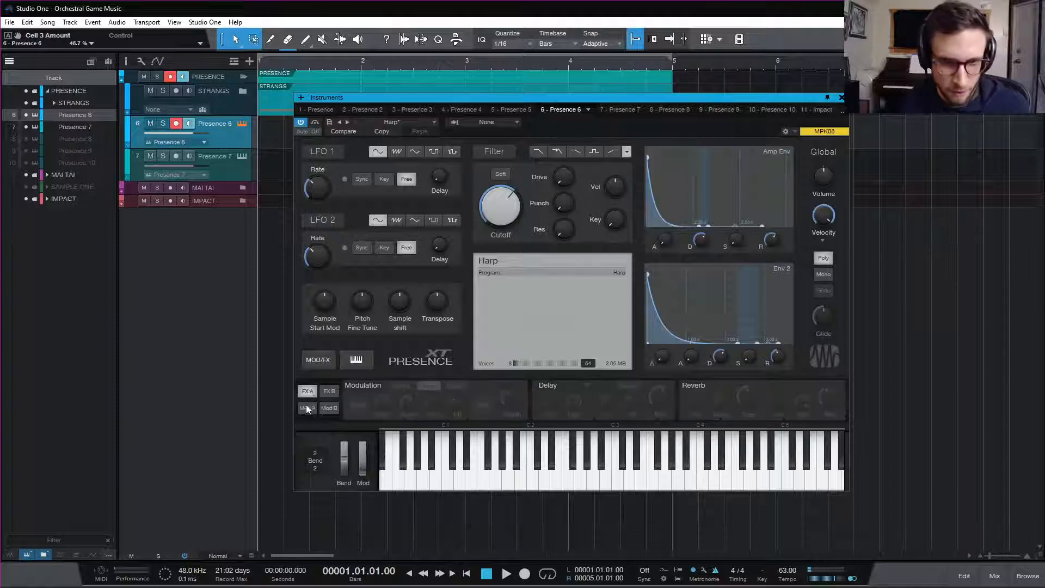
left_click(307, 408)
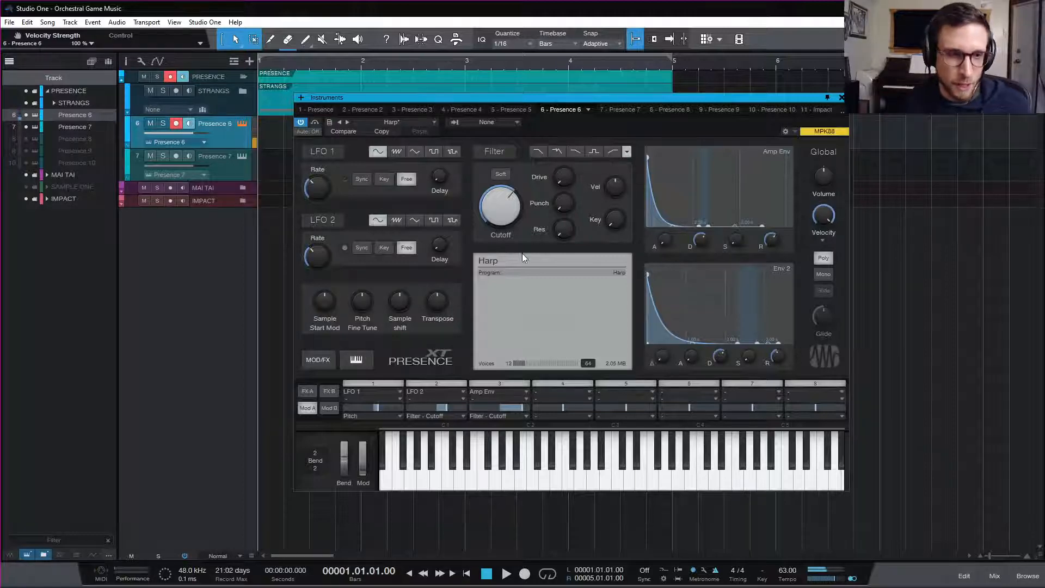
left_click(571, 390)
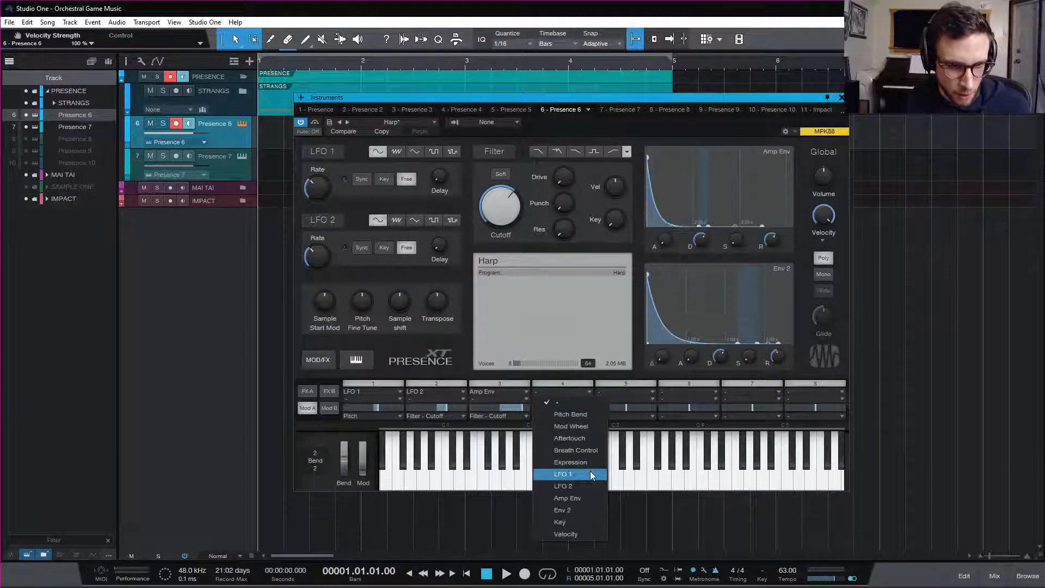
left_click(580, 533)
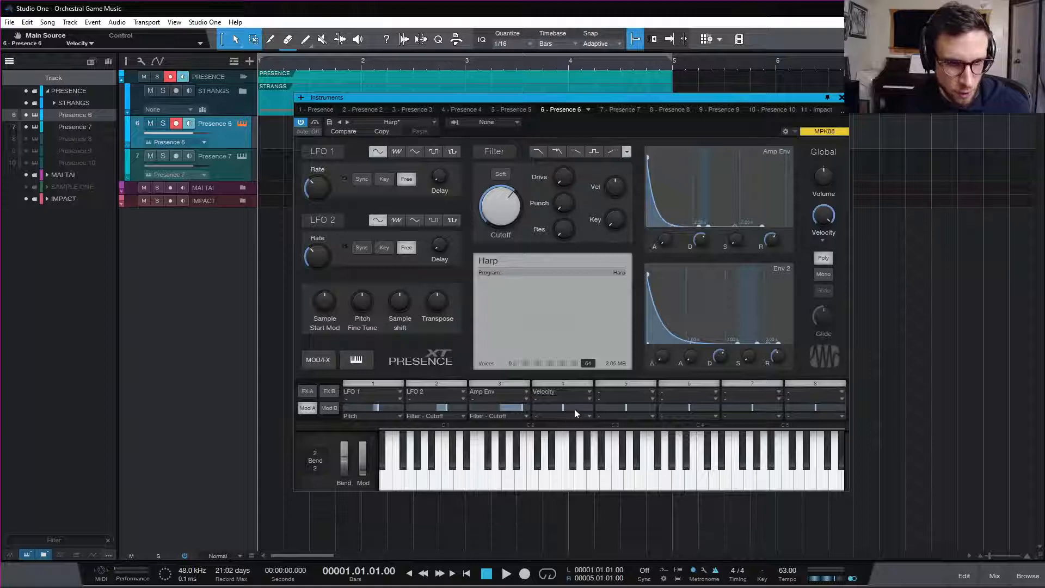
left_click(577, 415)
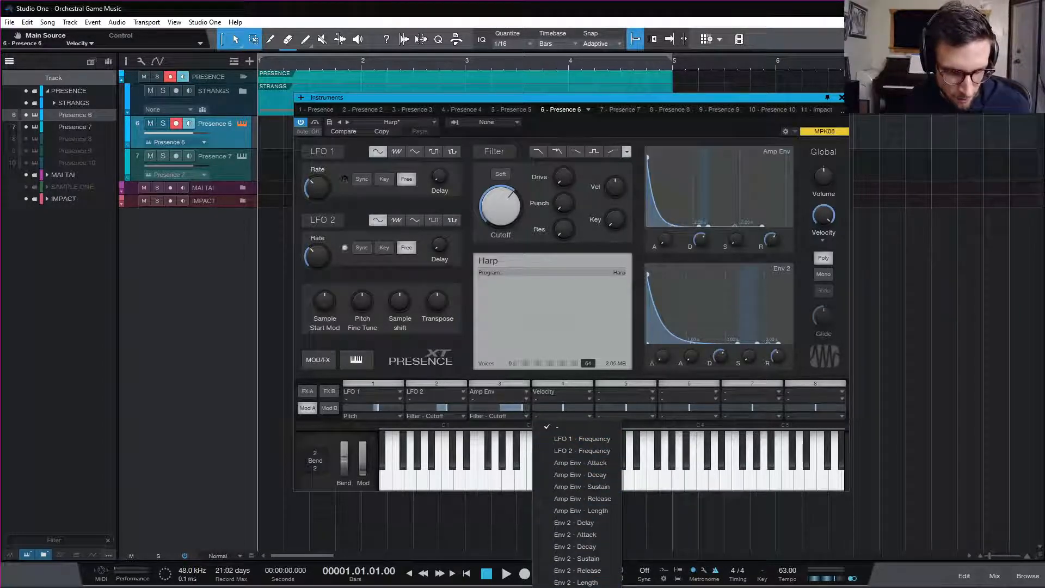
left_click(577, 587)
left_click_drag(568, 408, 594, 408)
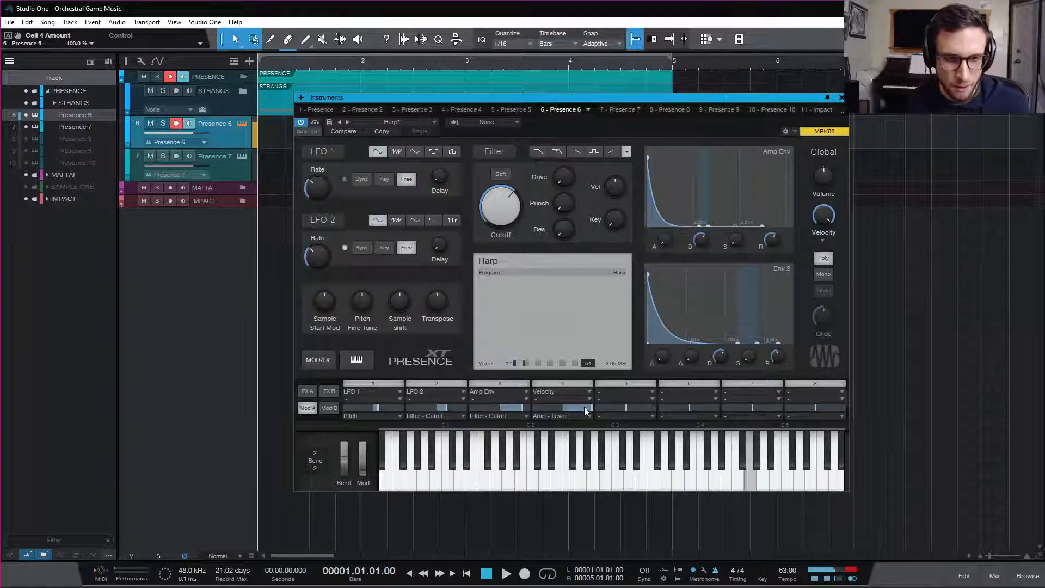
left_click_drag(586, 407, 667, 429)
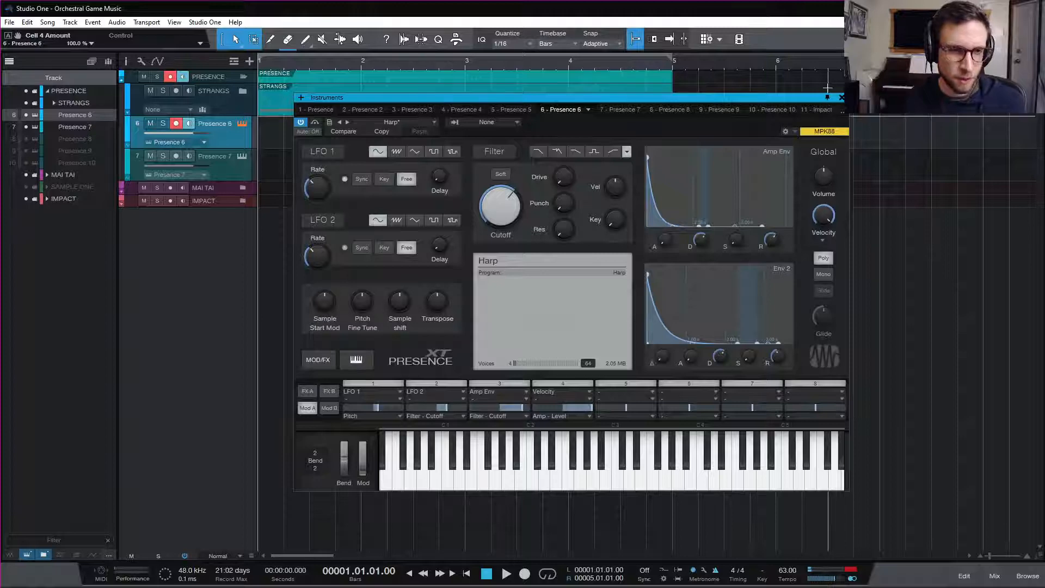
- Close the harp's instrument editor and show the mixer console beneath the arrangement, slightly reduced in height
left_click(841, 98)
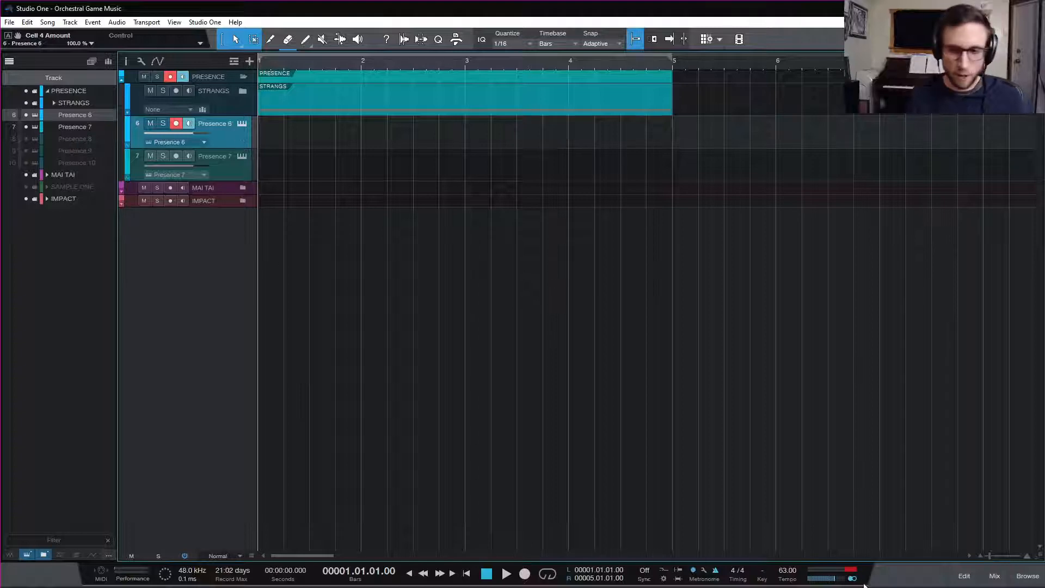
left_click(994, 575)
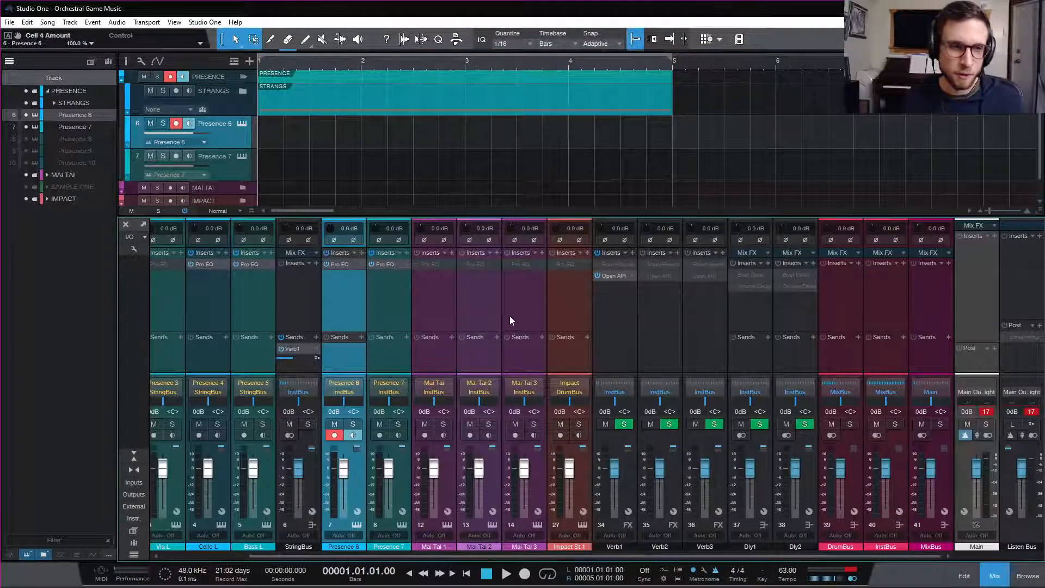
scroll(504, 314, "left", 2)
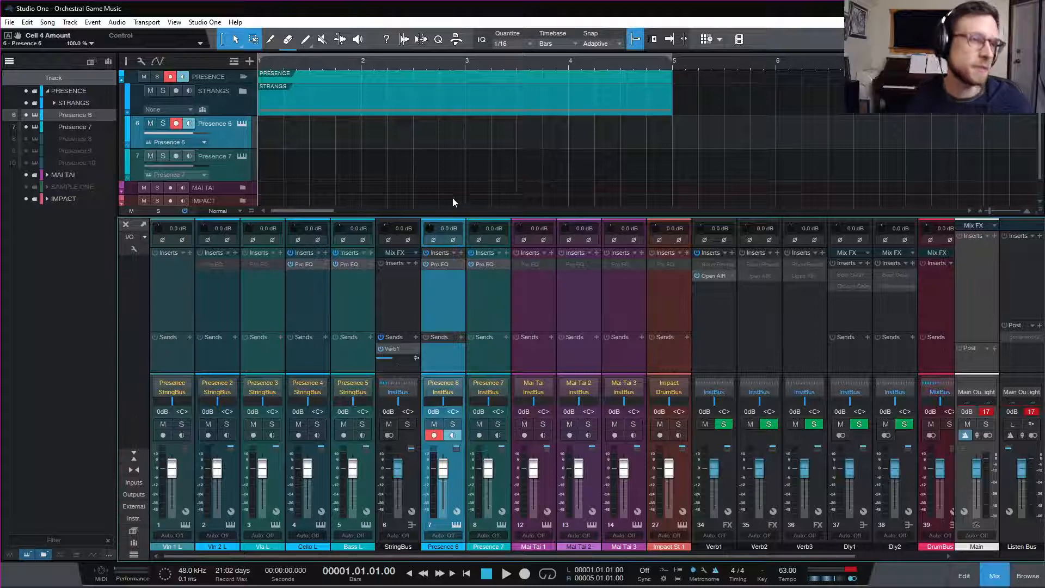
left_click_drag(478, 216, 486, 242)
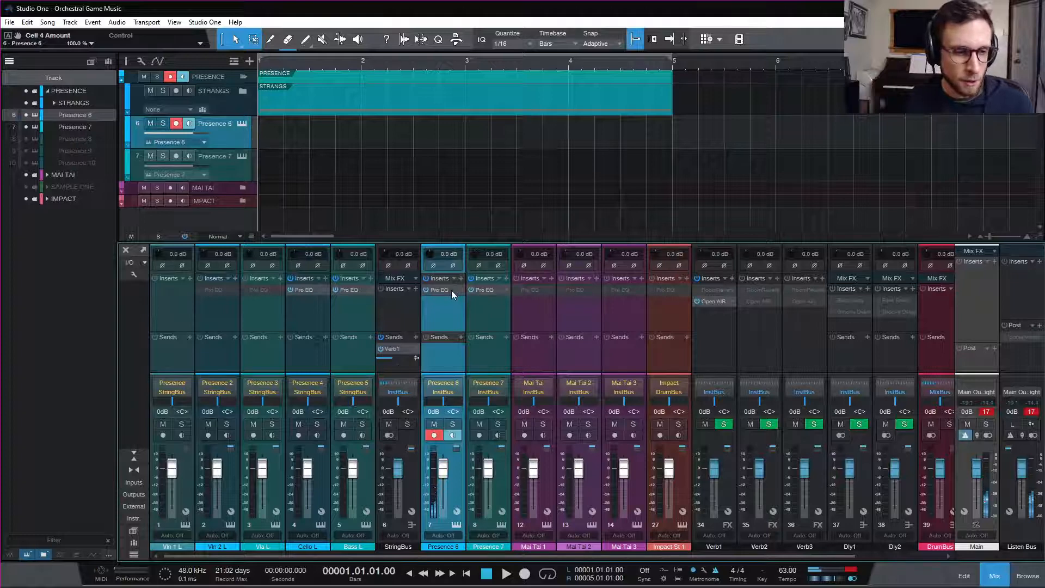
- Rename the Presence 6 channel as Hard
double_click(442, 546)
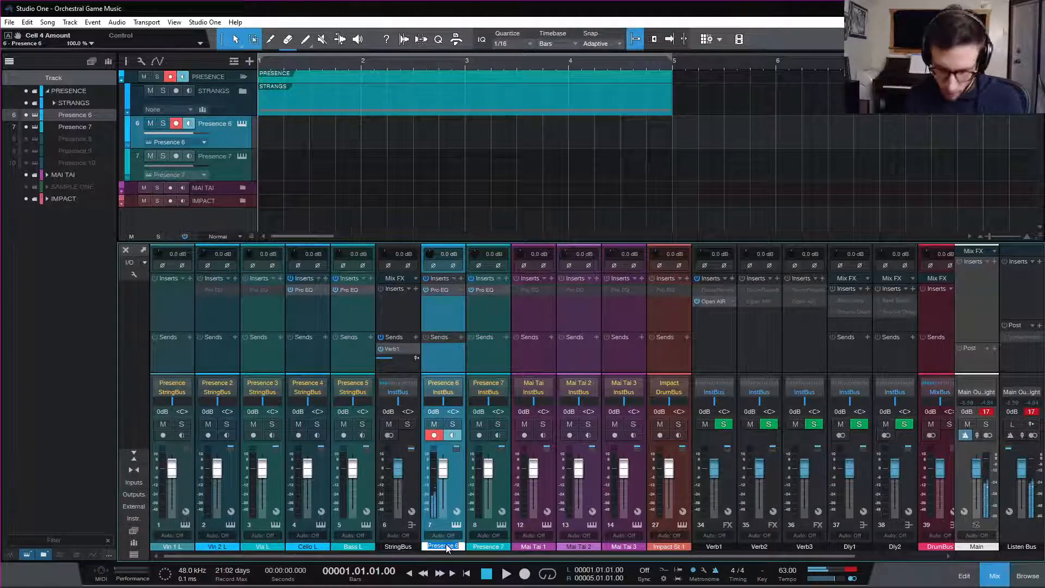
type("Hard")
key("Return")
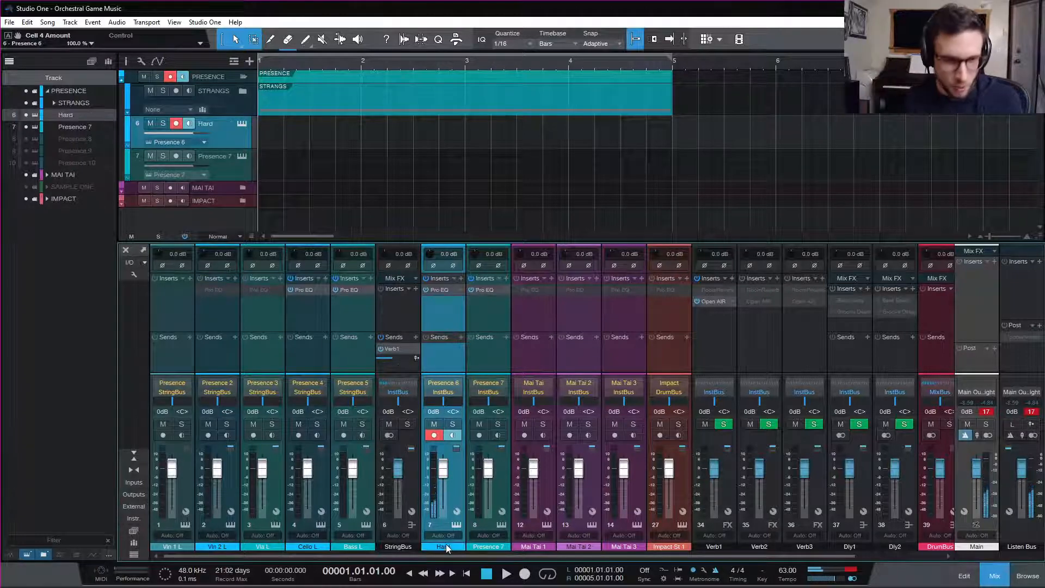
- In the Hard channel's Pro EQ, cut the LMF band by about 2.58 dB at 356 Hz and set the low cut to about 34.6 Hz
left_click(442, 291)
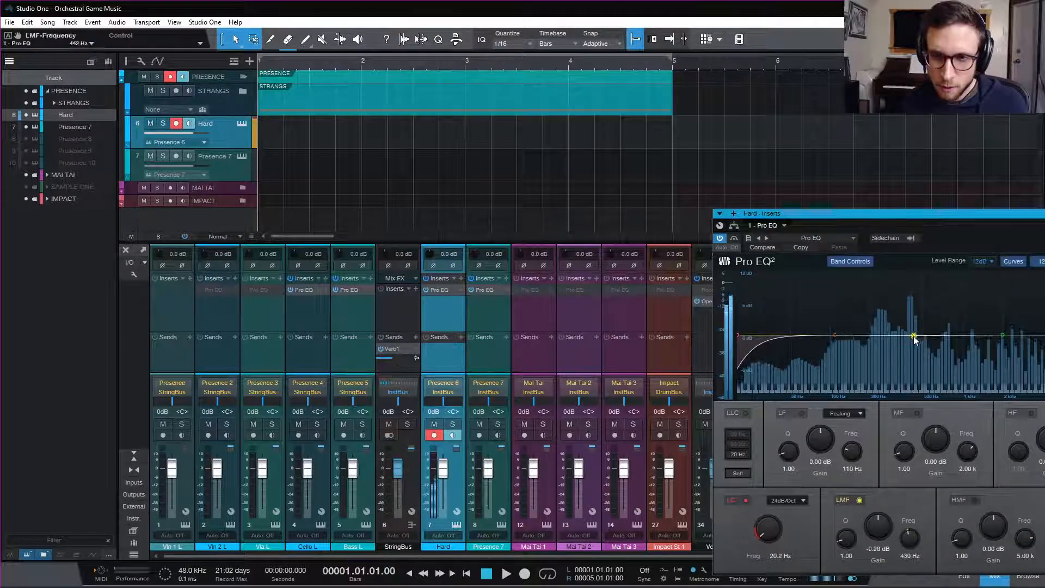
mouse_move(913, 336)
left_mouse_down()
mouse_move(900, 354)
mouse_move(889, 285)
mouse_move(909, 313)
mouse_move(898, 326)
mouse_move(896, 315)
mouse_move(903, 347)
left_mouse_up()
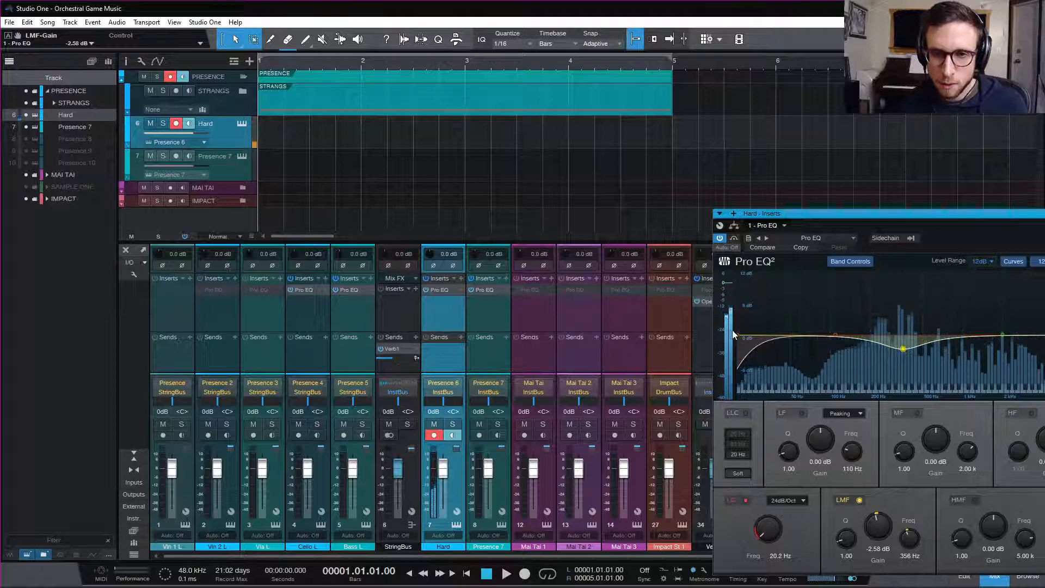
left_click_drag(733, 330, 768, 344)
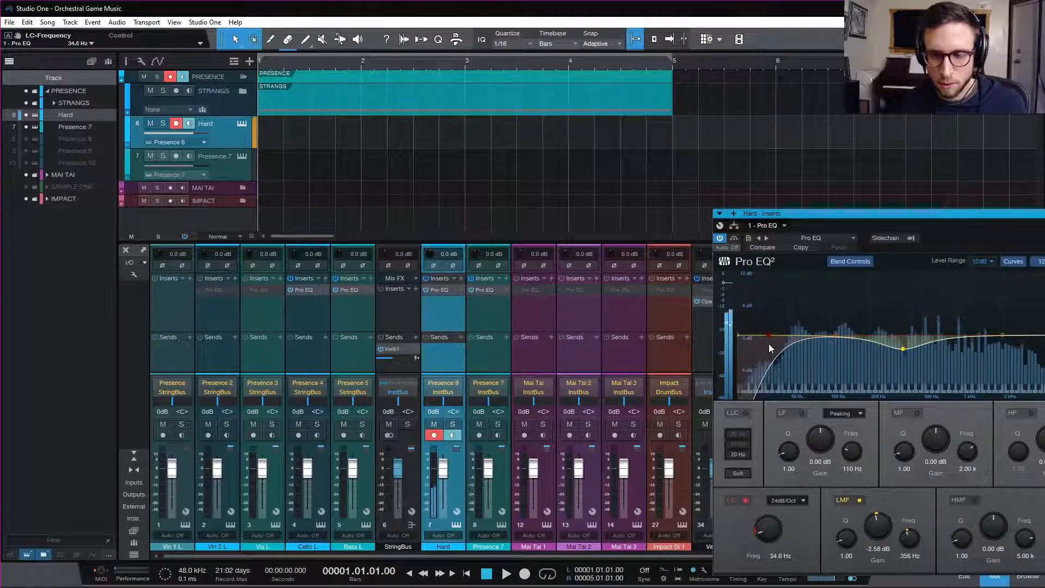
- Boost the HF band by about 4.76 dB and cut the MF band by about 2.78 dB at 1.33 kHz with a Q of 3.70
left_click_drag(1044, 335, 1024, 313)
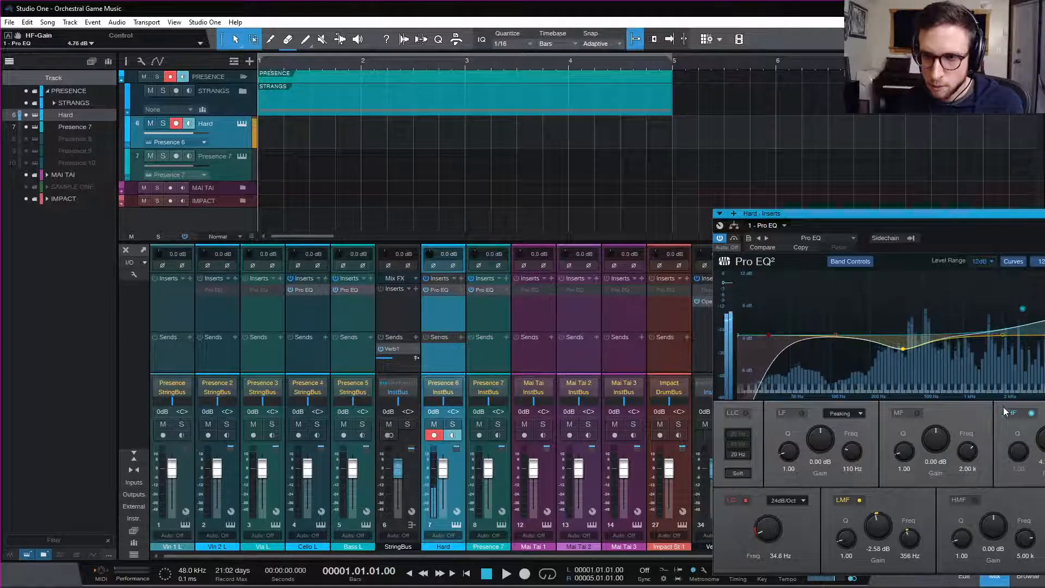
left_click(1030, 413)
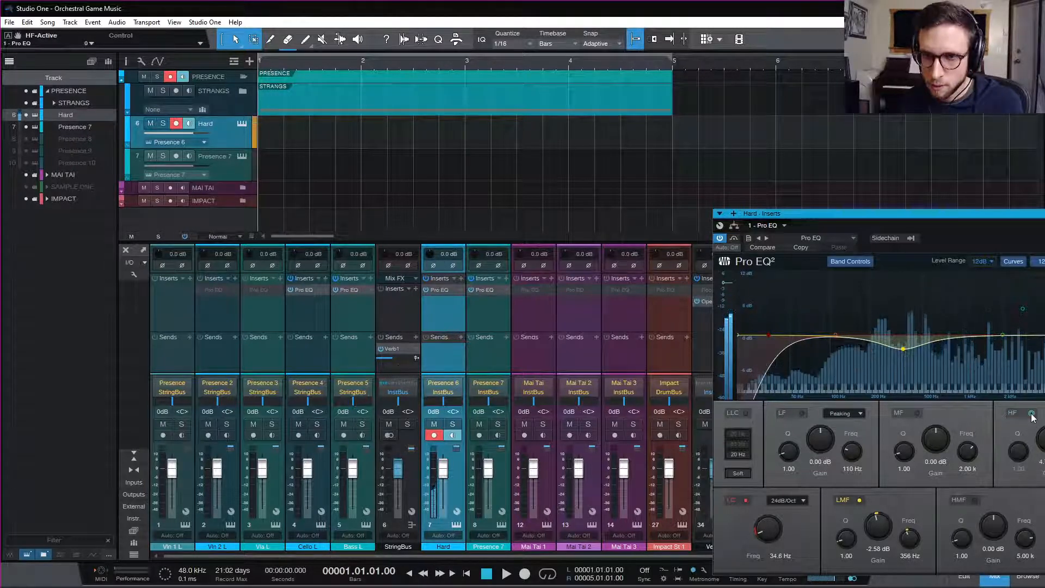
left_click(1032, 414)
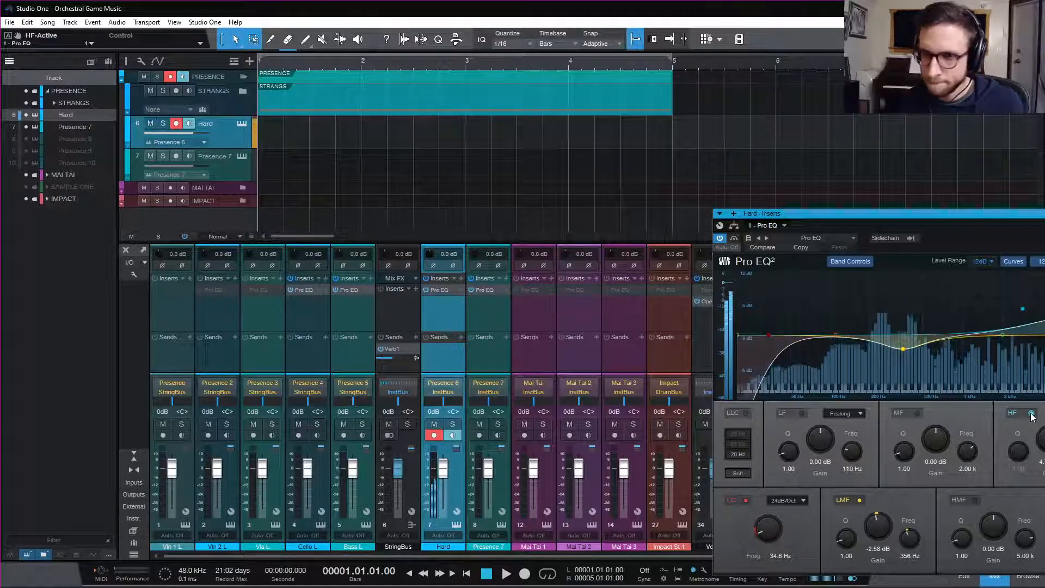
left_click_drag(1001, 334, 979, 350)
scroll(984, 360, "up", 8)
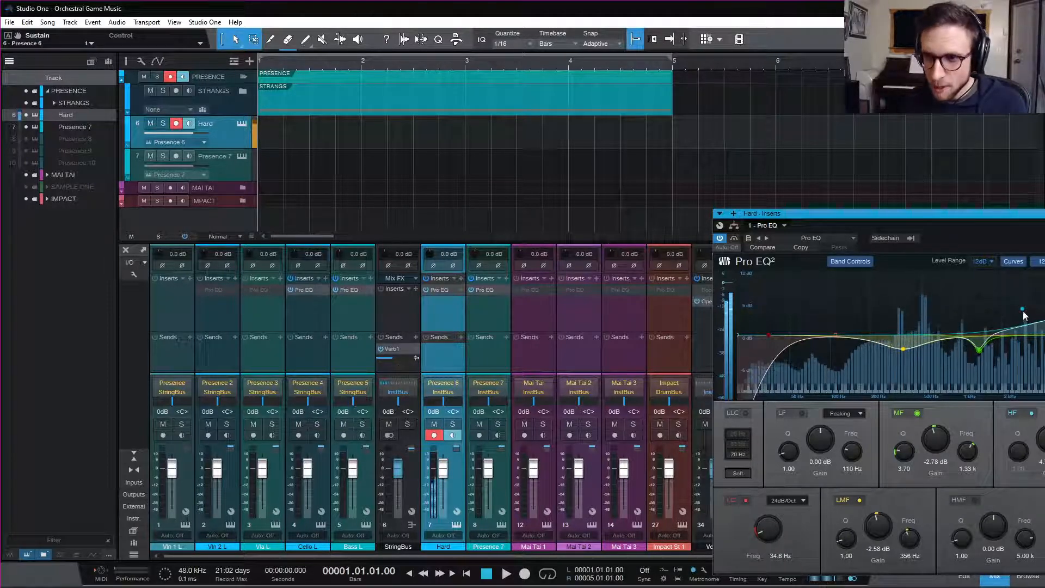
- Compare the sound with the Pro EQ bypassed and lower the HF band's gain to about 3.17 dB
left_click(721, 239)
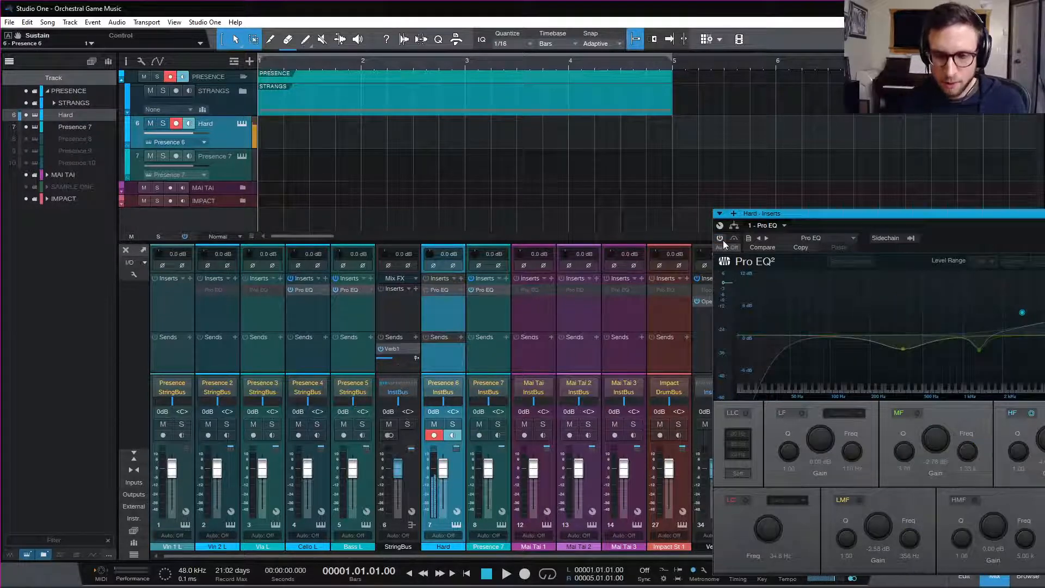
left_click(722, 239)
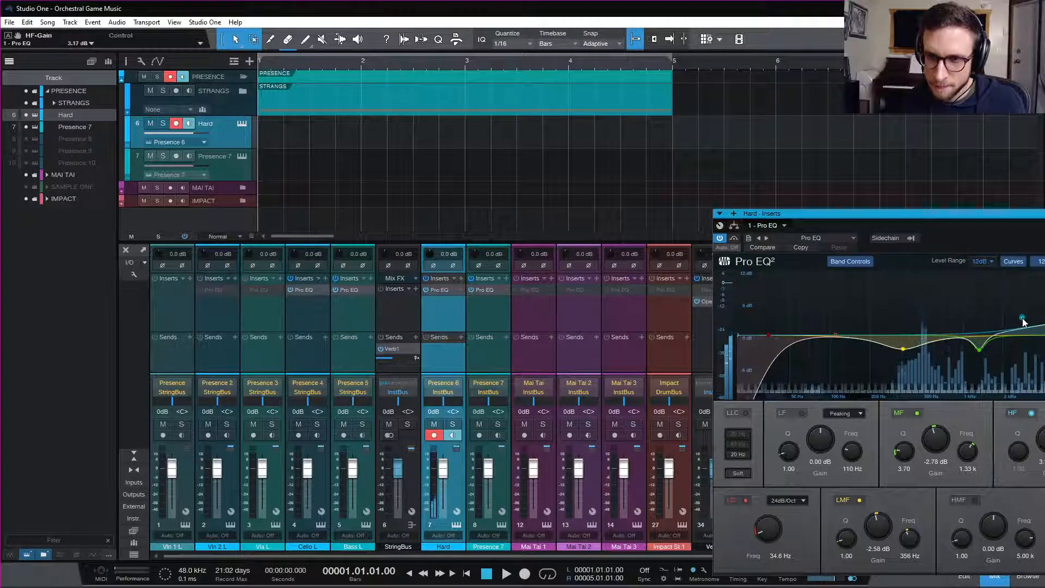
left_click_drag(1022, 312, 1024, 322)
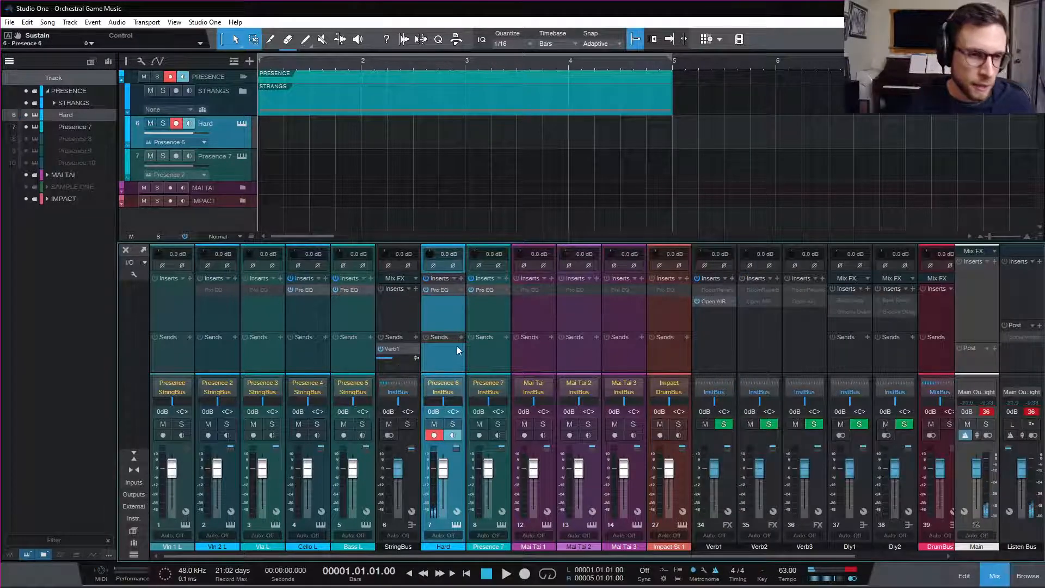
- Add a send to Verb1 on the Hard channel and lower its level to about -21.7 dB
left_click(461, 338)
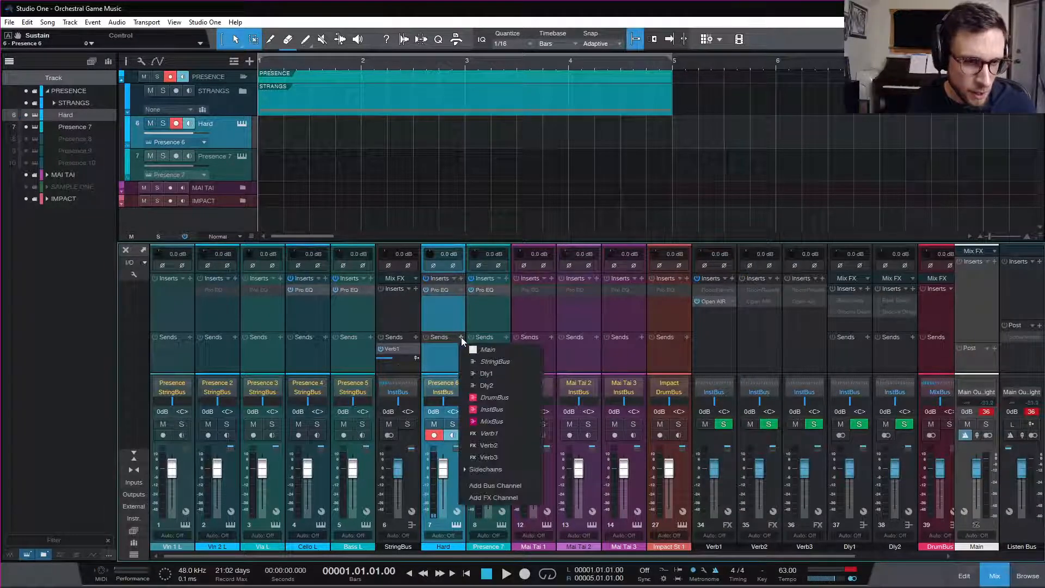
left_click(504, 430)
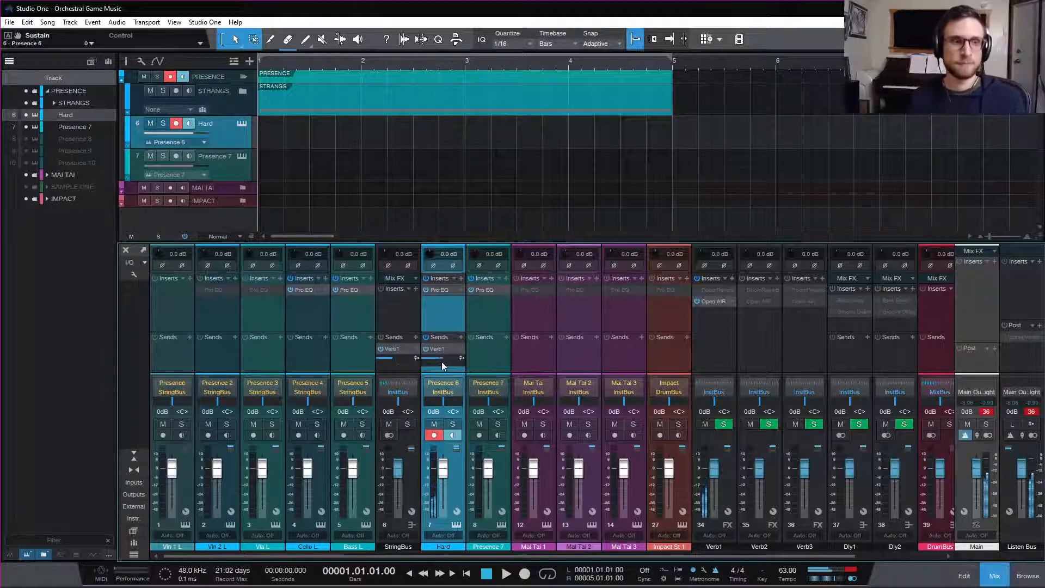
left_click_drag(442, 361, 432, 361)
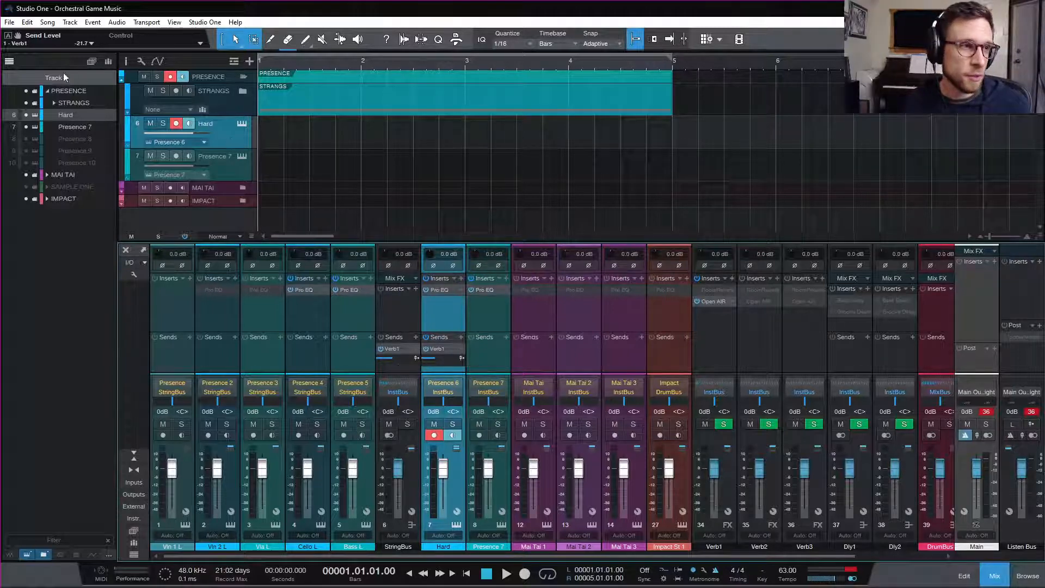
- Hide the track list and briefly show the inspector to check the Hard track's settings
left_click(11, 62)
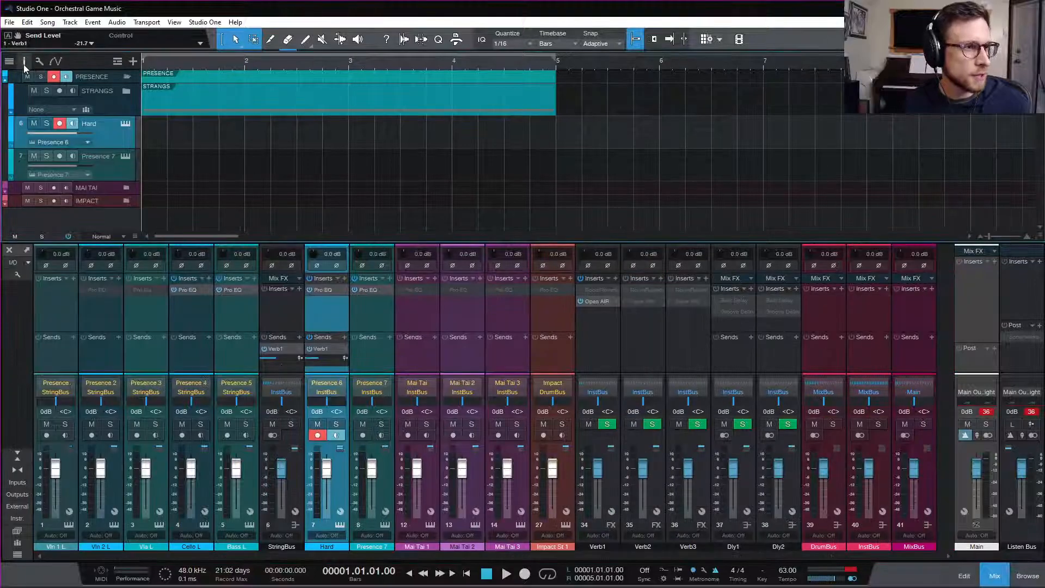
left_click(24, 64)
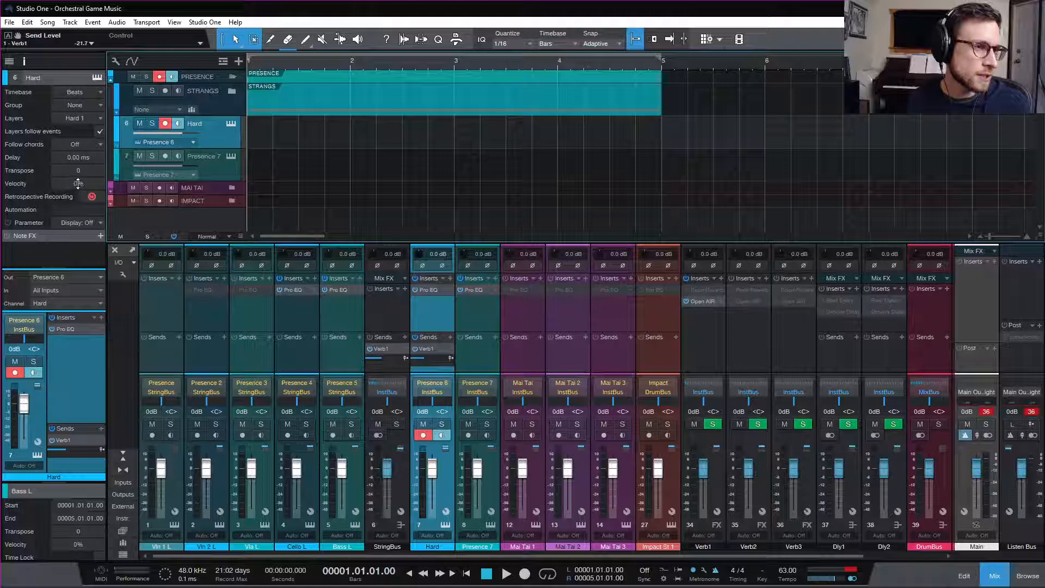
left_click(24, 62)
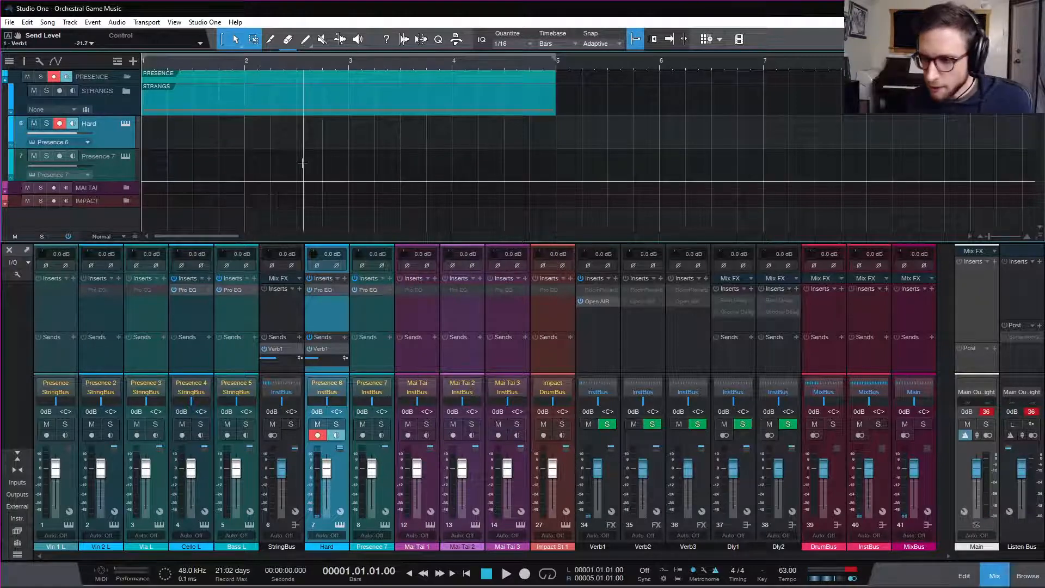
- Expand the STRANGS folder track and open the Bass L part in the note editor
key("space")
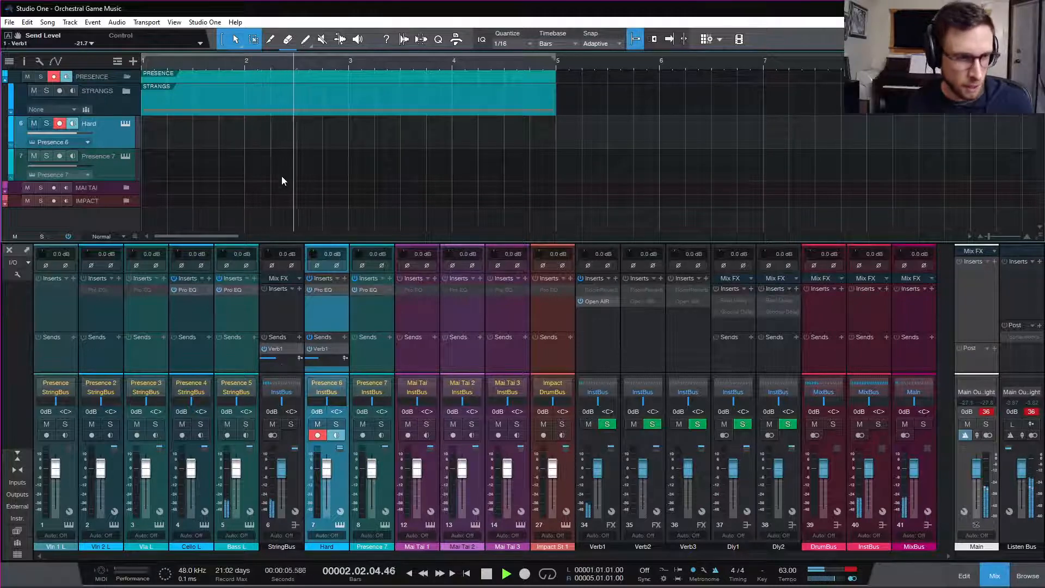
key("space")
left_click(224, 103)
double_click(225, 105)
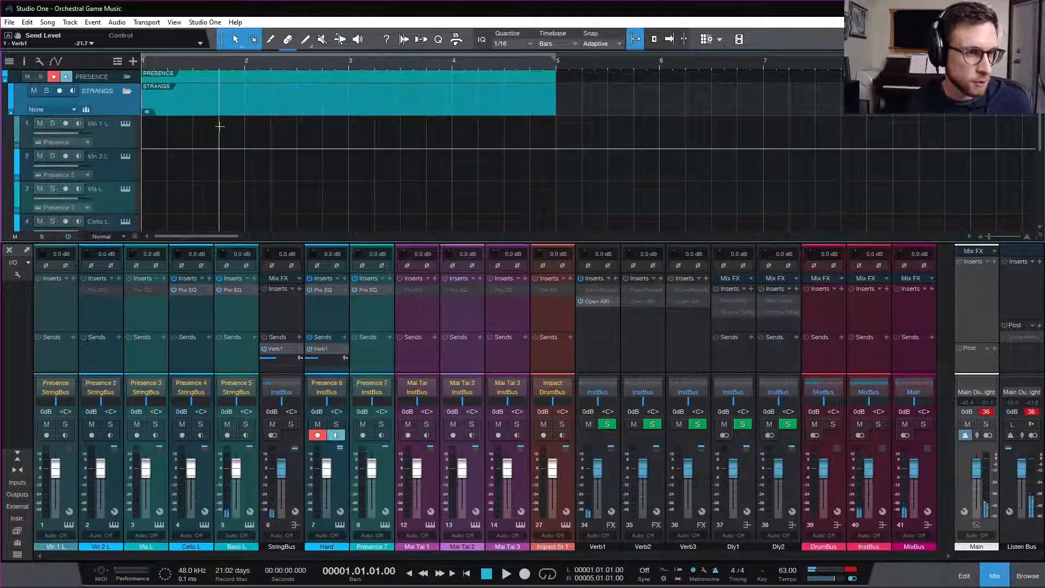
scroll(192, 169, "down", 1)
scroll(198, 187, "down", 2)
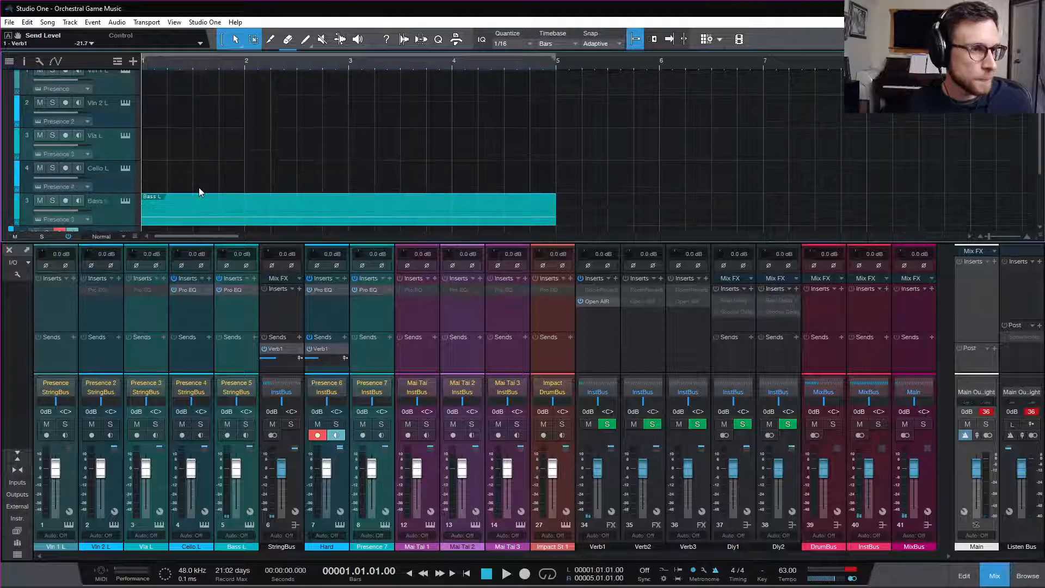
double_click(197, 163)
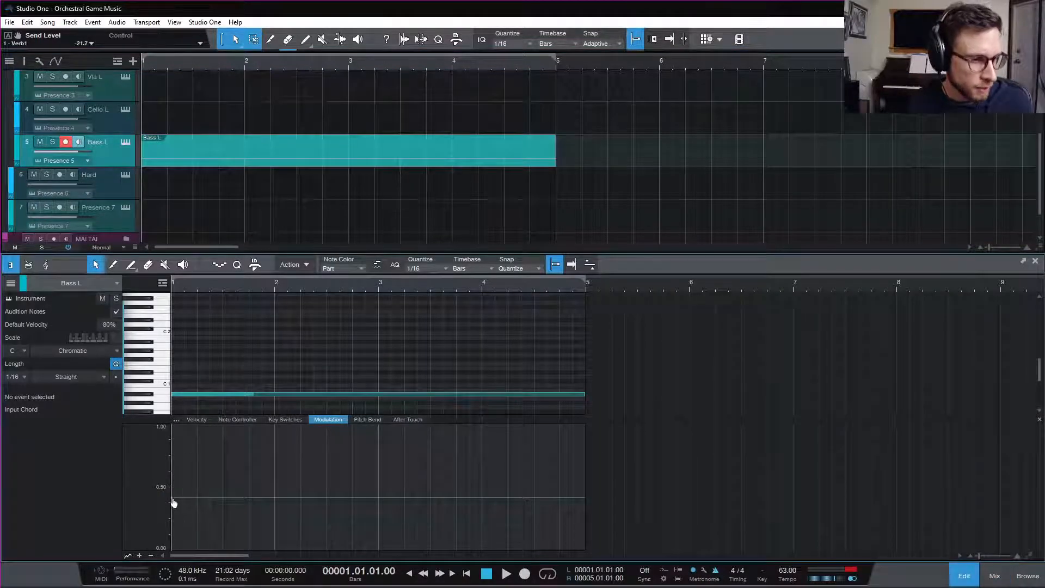
- Raise the Bass L part's modulation to 1.00 and listen to it while checking the mixer
left_click_drag(172, 497, 172, 423)
key("space")
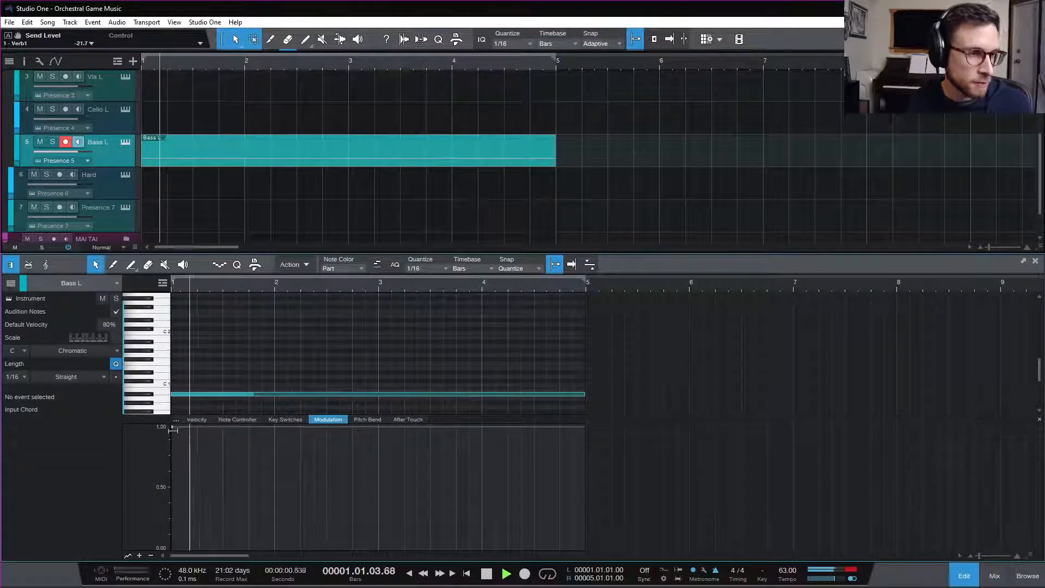
left_click(971, 582)
left_click(993, 579)
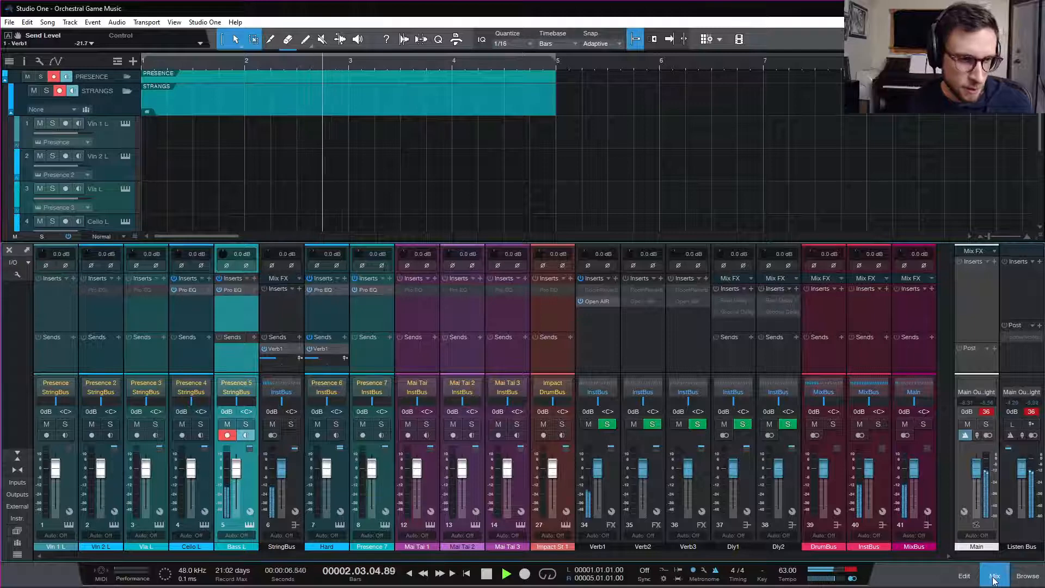
left_click(994, 579)
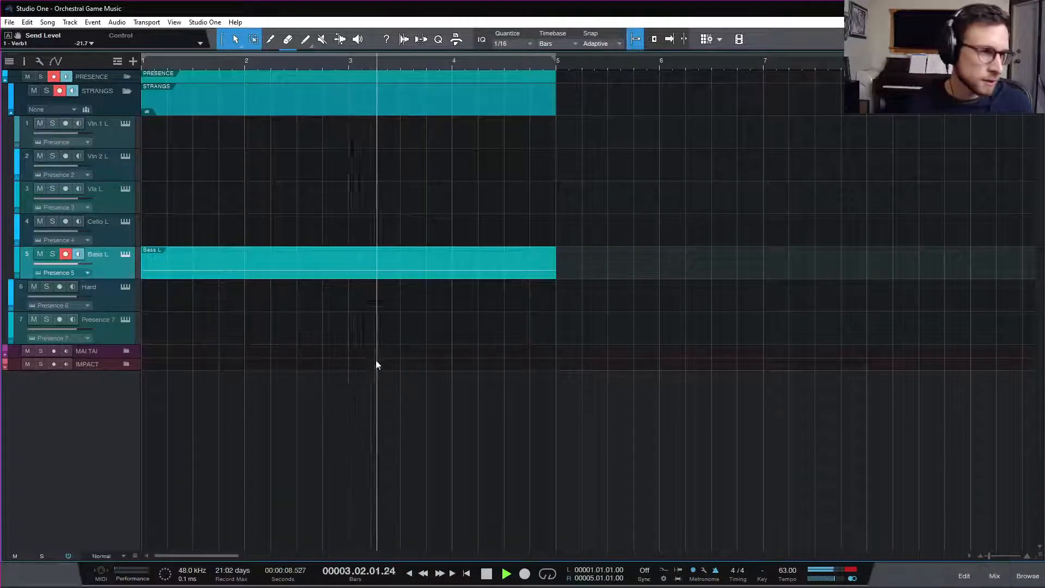
key("space")
- Set the Bass L part's modulation to about 0.66 and play it back with the editor closed
double_click(168, 269)
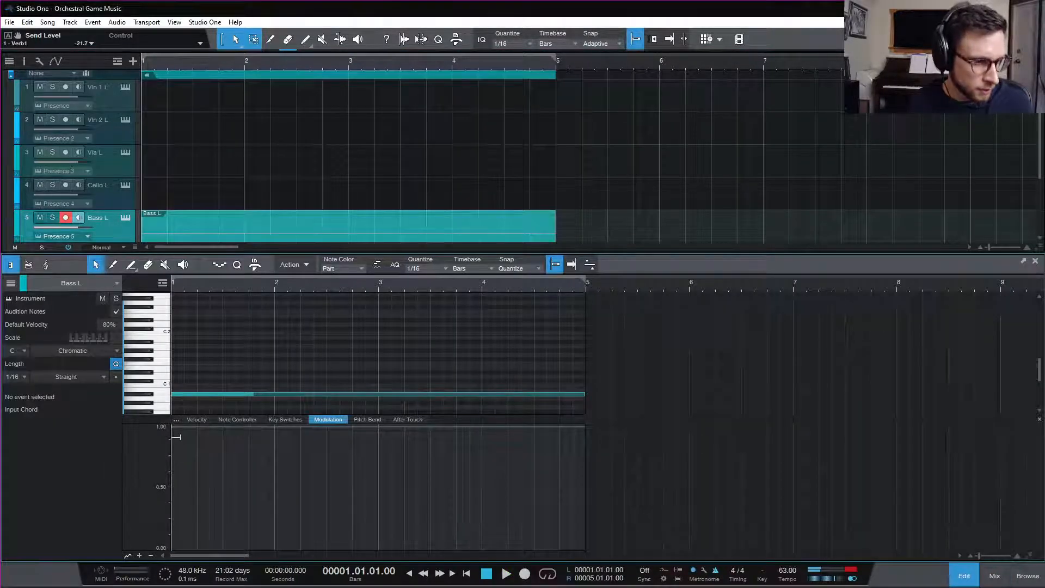
left_click_drag(173, 431, 170, 468)
key("space")
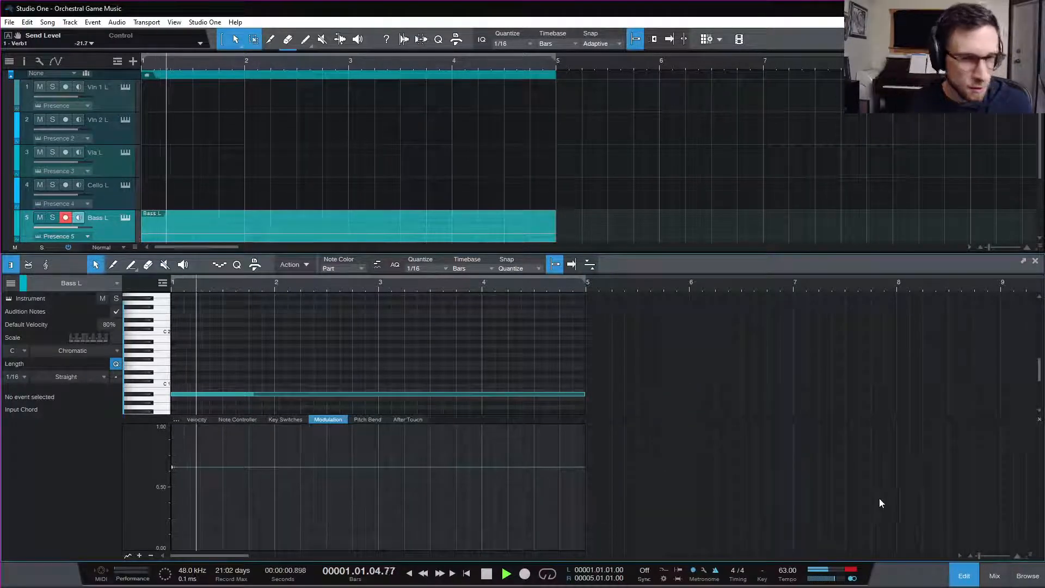
left_click(978, 578)
key("space")
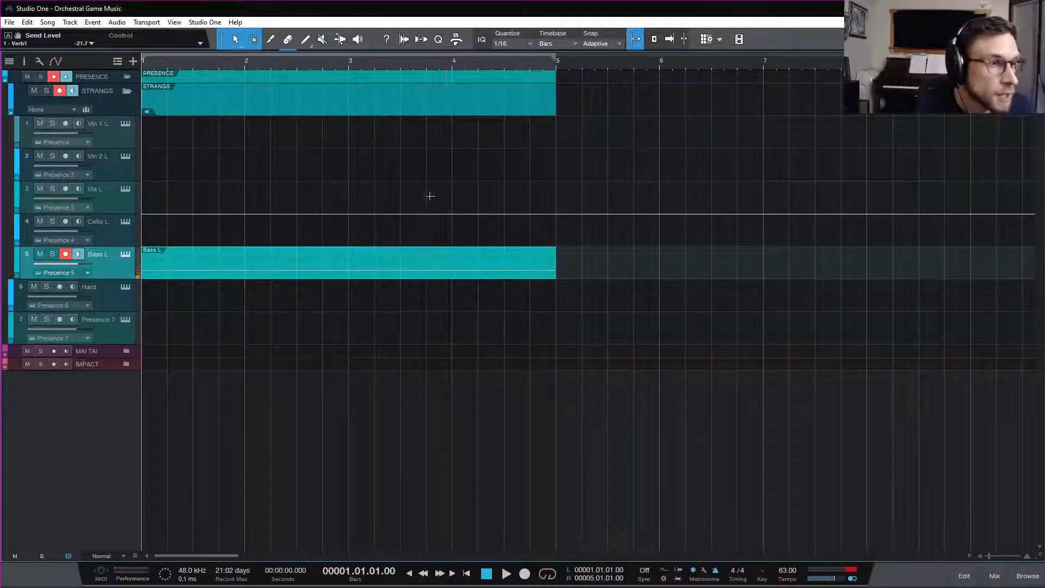
- Rename the Hard track as Harp
left_click(121, 90)
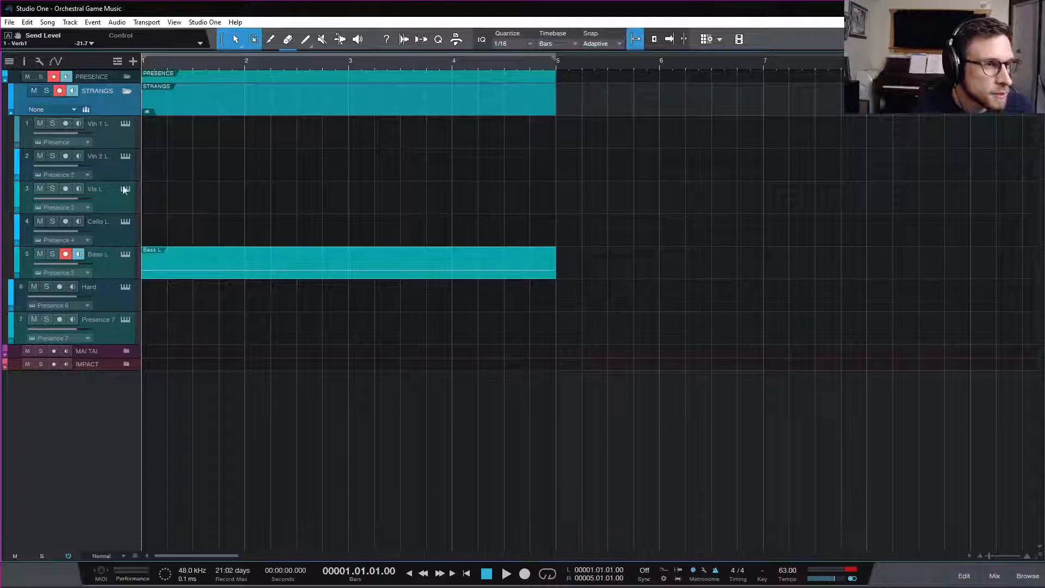
left_click(128, 304)
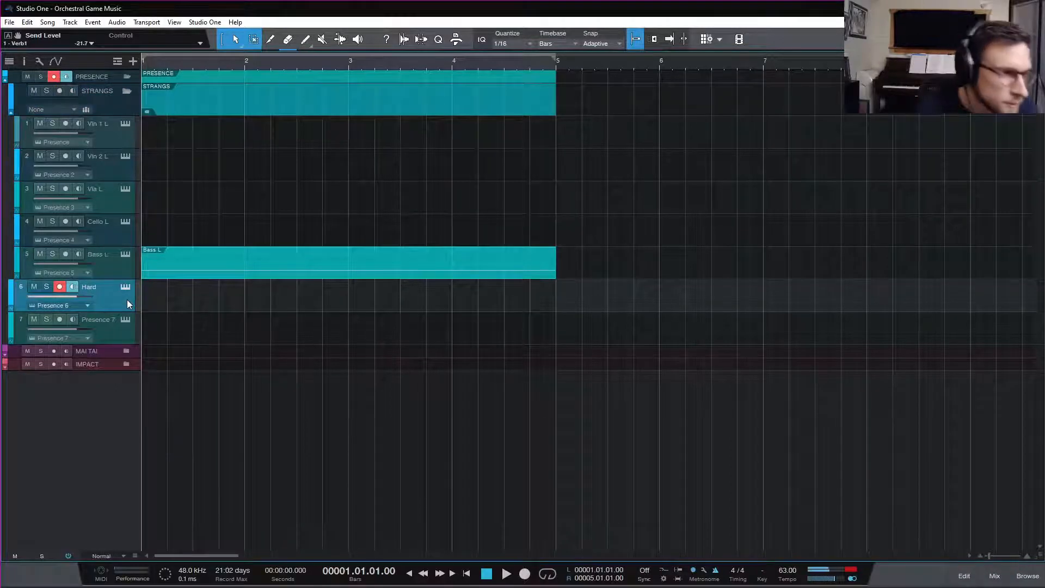
double_click(88, 286)
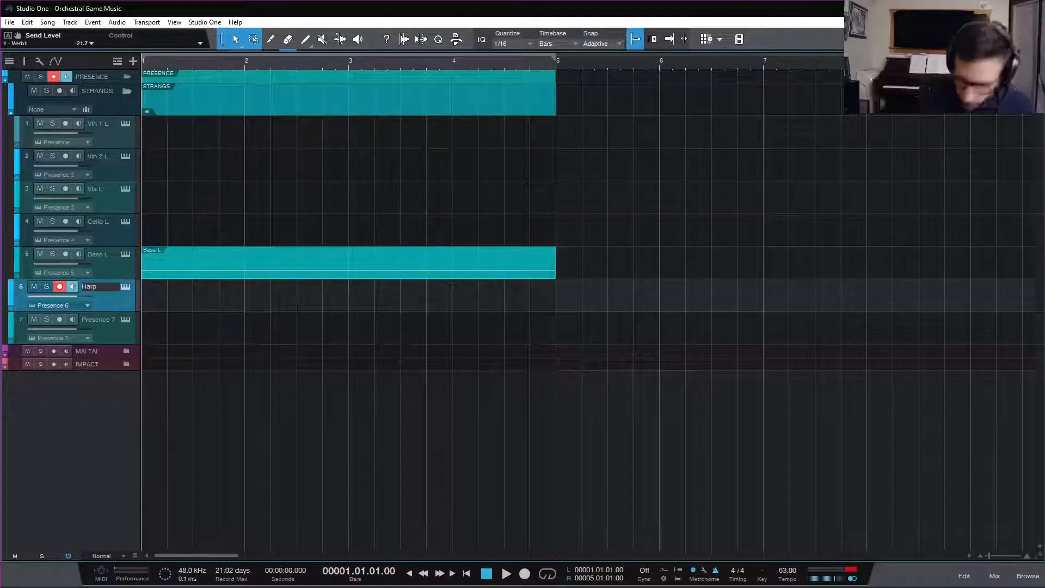
key("Return")
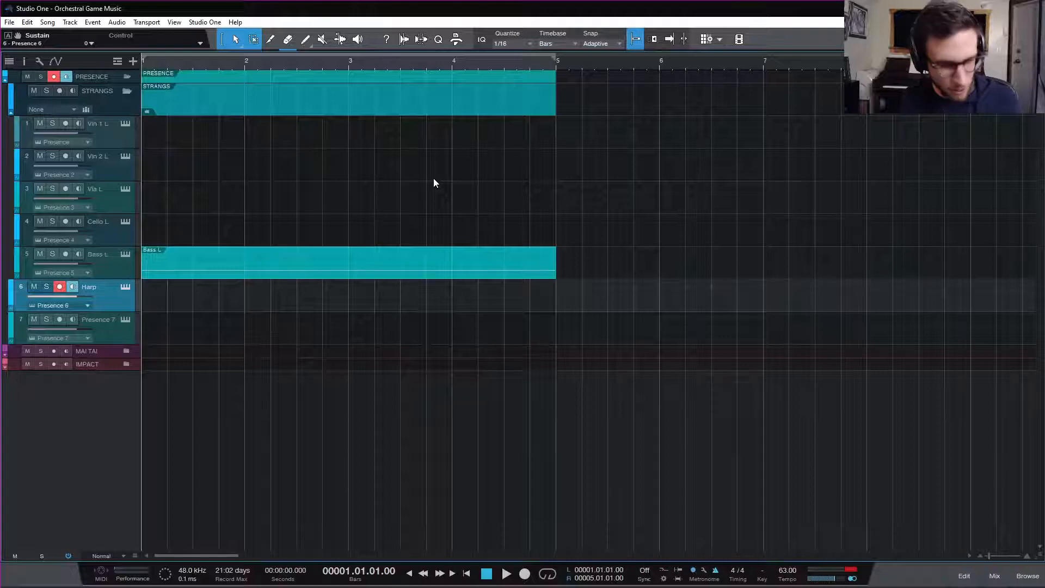
- Loop playback over the Bass L part's four bars and lower the Harp track's volume while rehearsing
key("space")
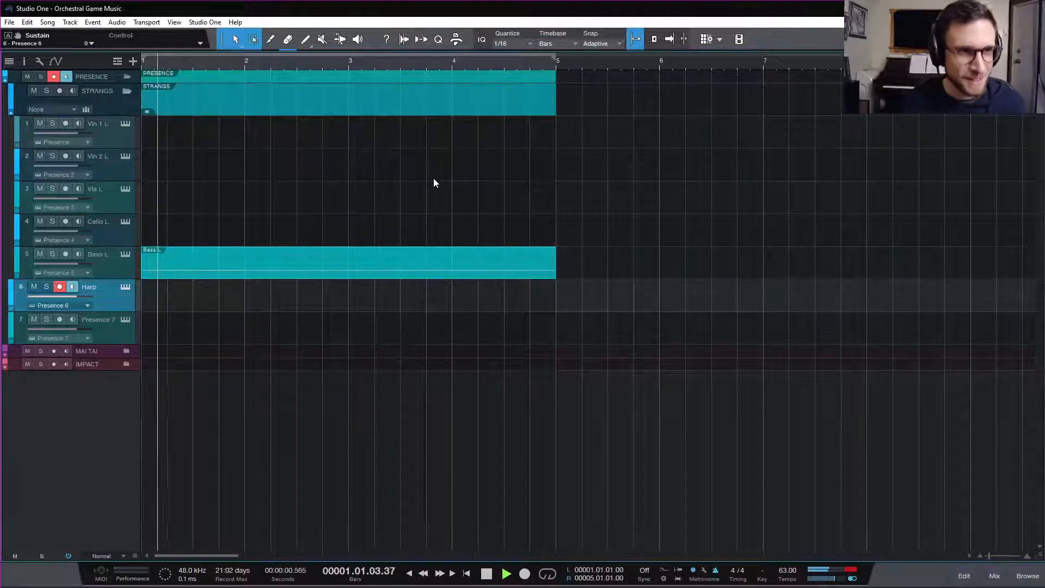
left_click(506, 269)
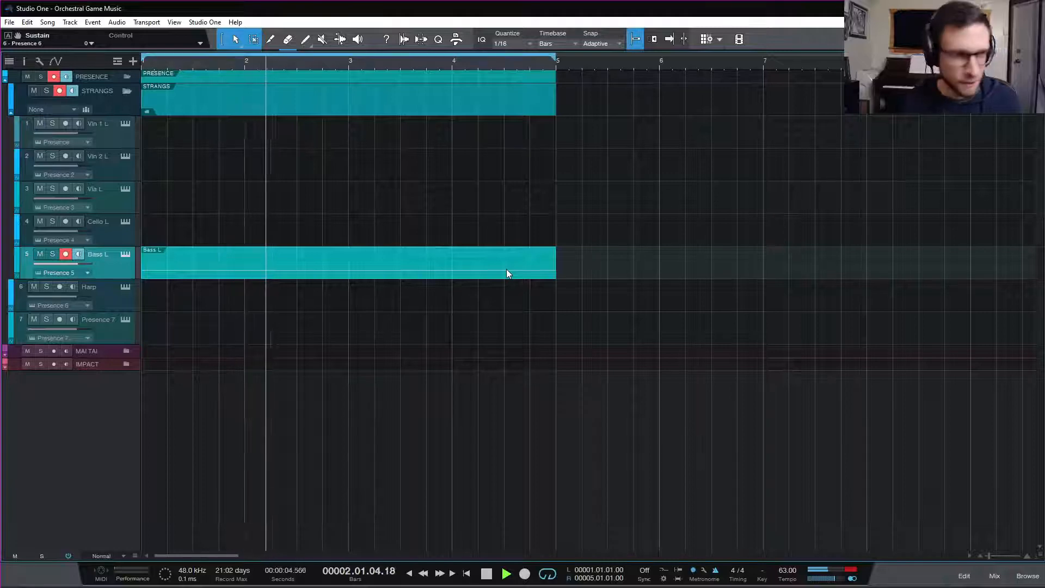
left_click(74, 296)
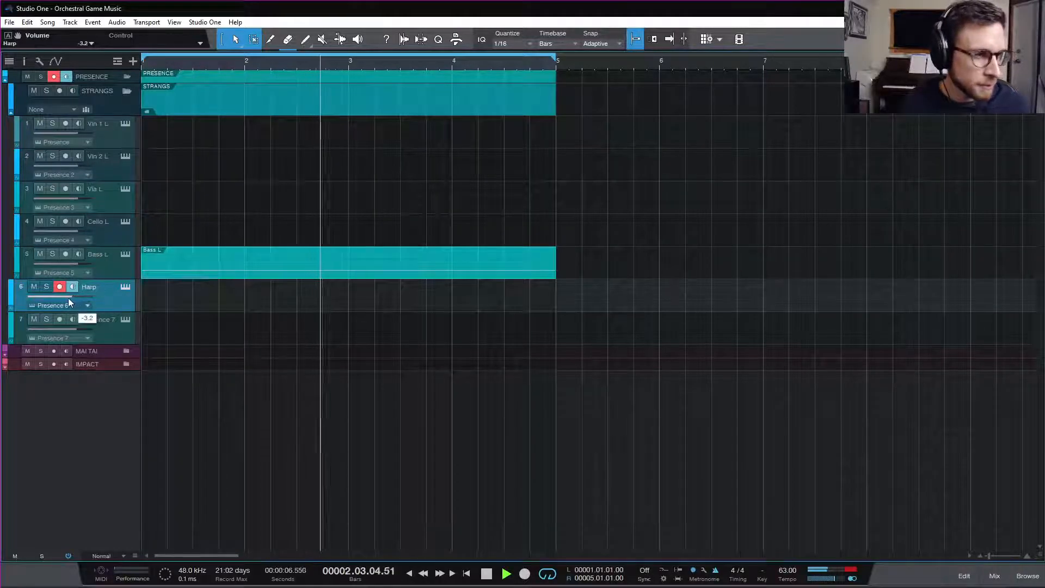
left_click_drag(68, 298, 60, 301)
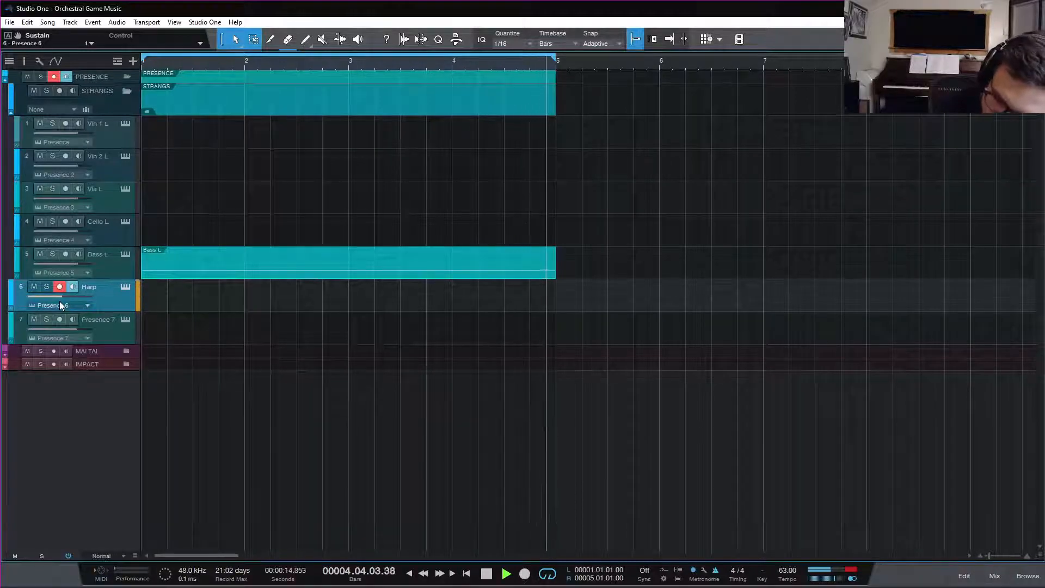
key("space")
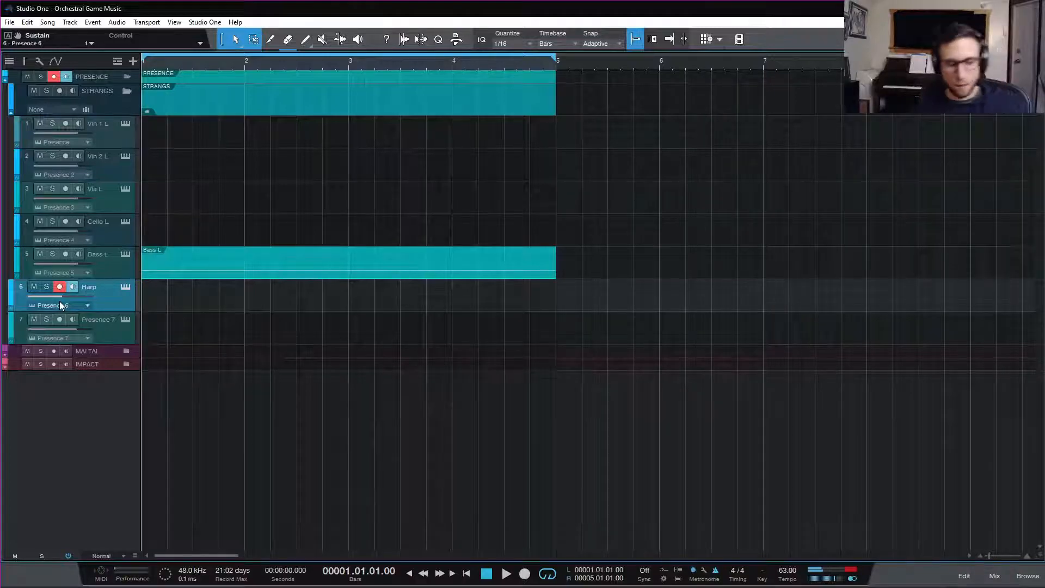
key("space")
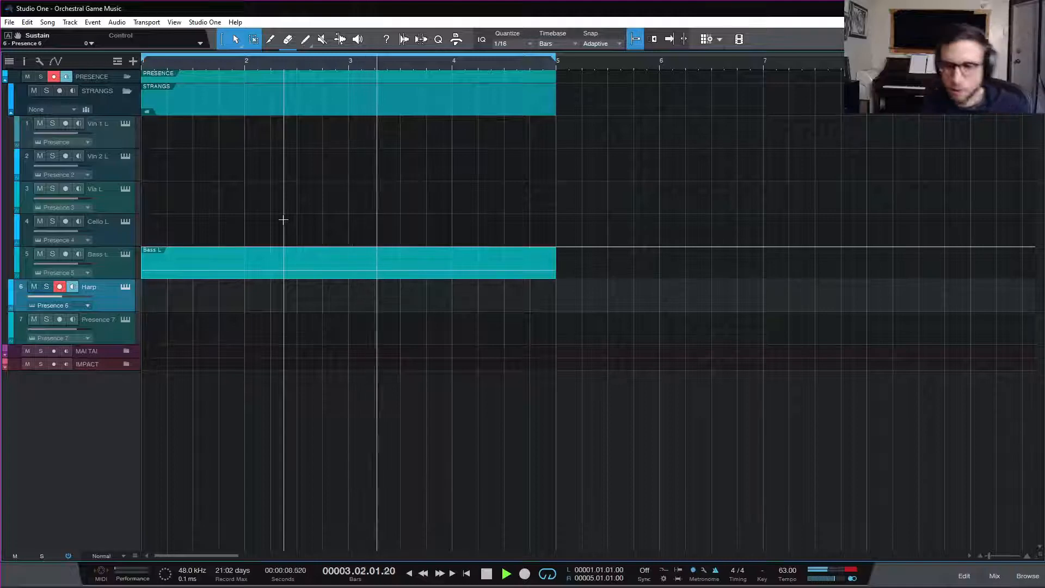
key("space")
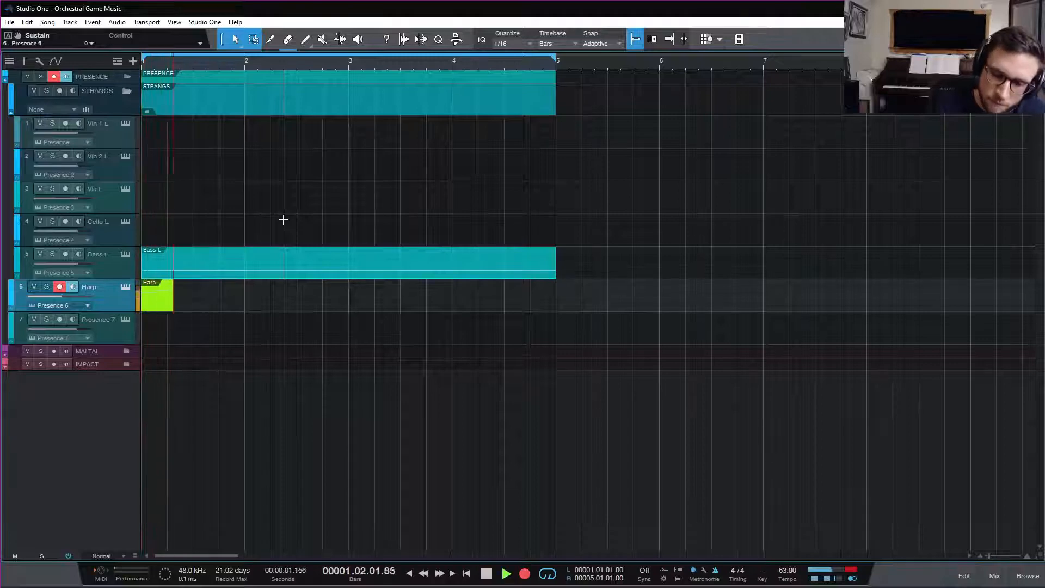
- Discard the false-start take and record a four-bar harp melody on the Harp track over the looped bass
key("space")
key("ctrl+z")
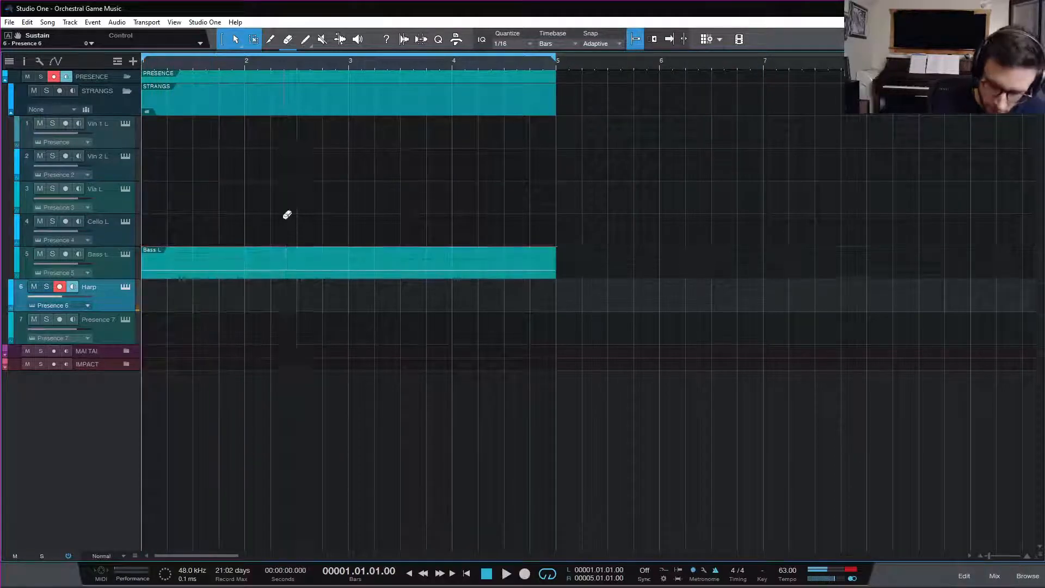
key("KP_Multiply")
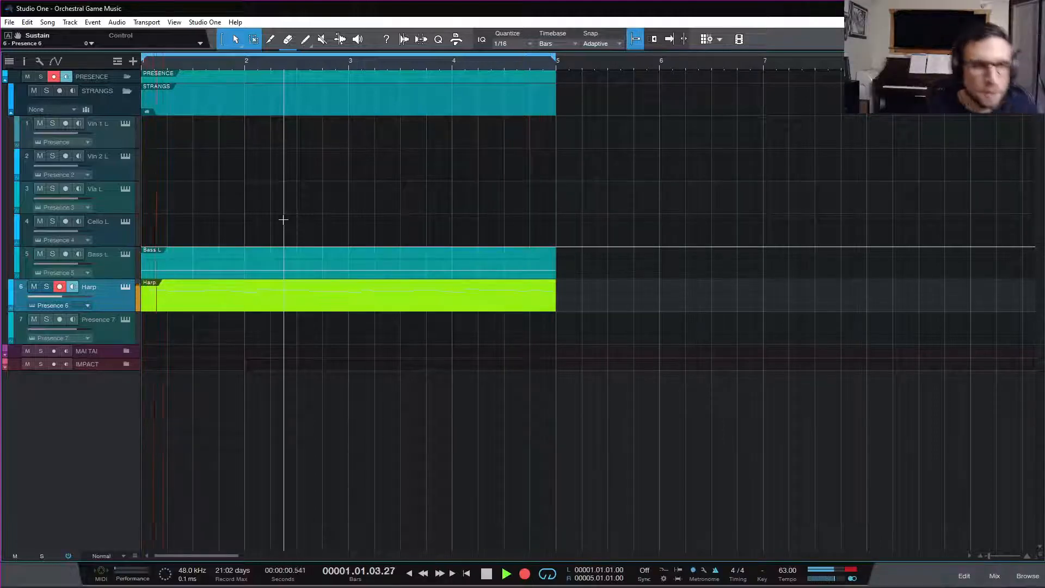
key("KP_Multiply")
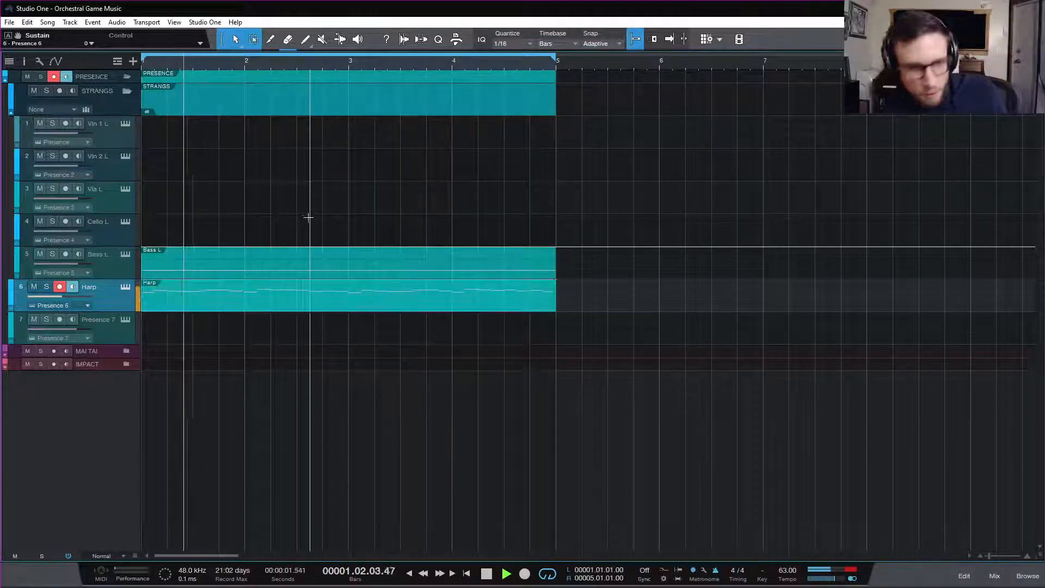
- In the Harp part's bar 2, raise the very quiet A#4 note's velocity to about 26% and move the E5 note down to C5
double_click(275, 308)
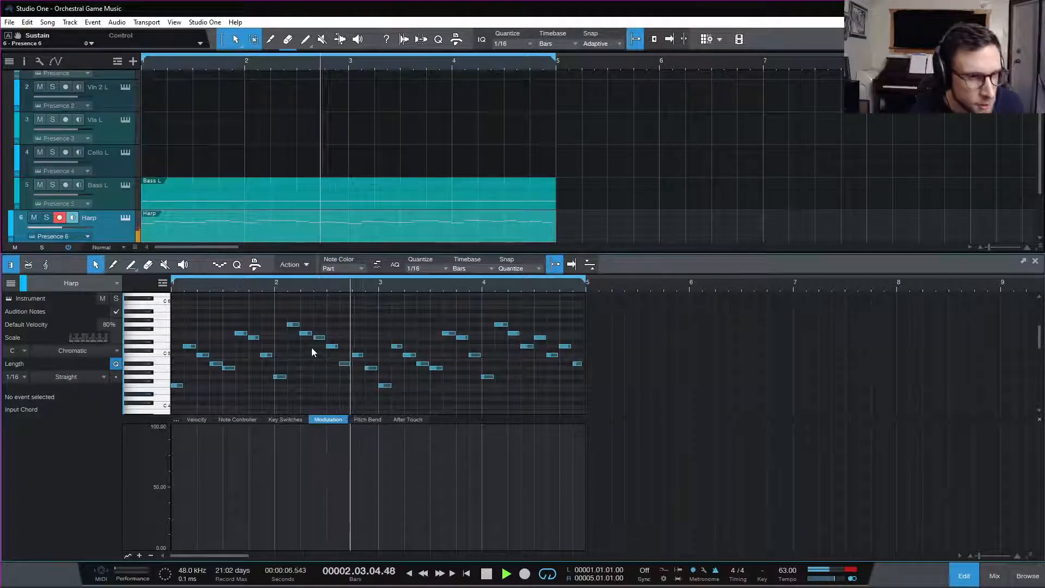
left_click(199, 419)
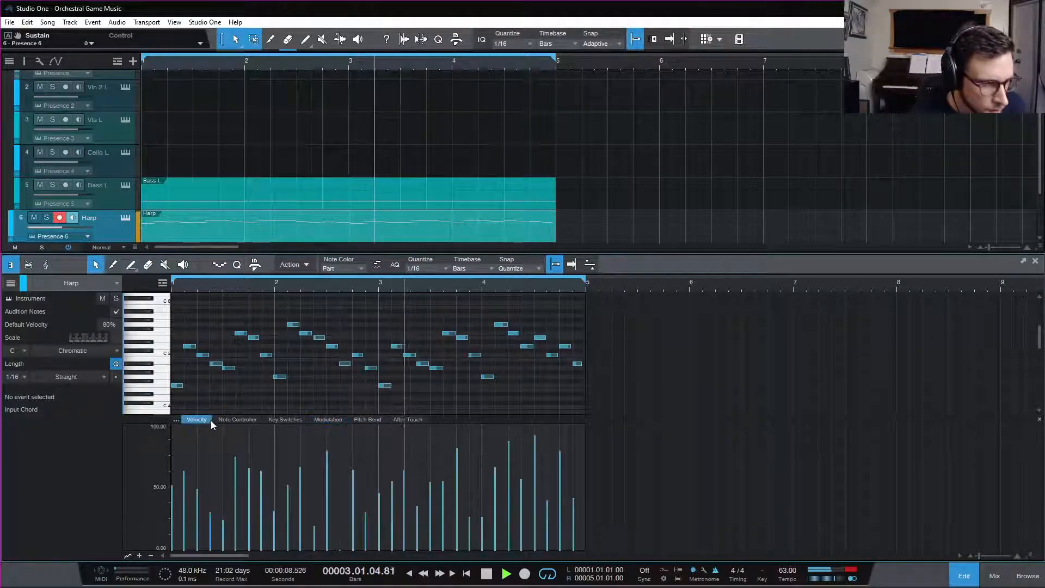
left_click(345, 364)
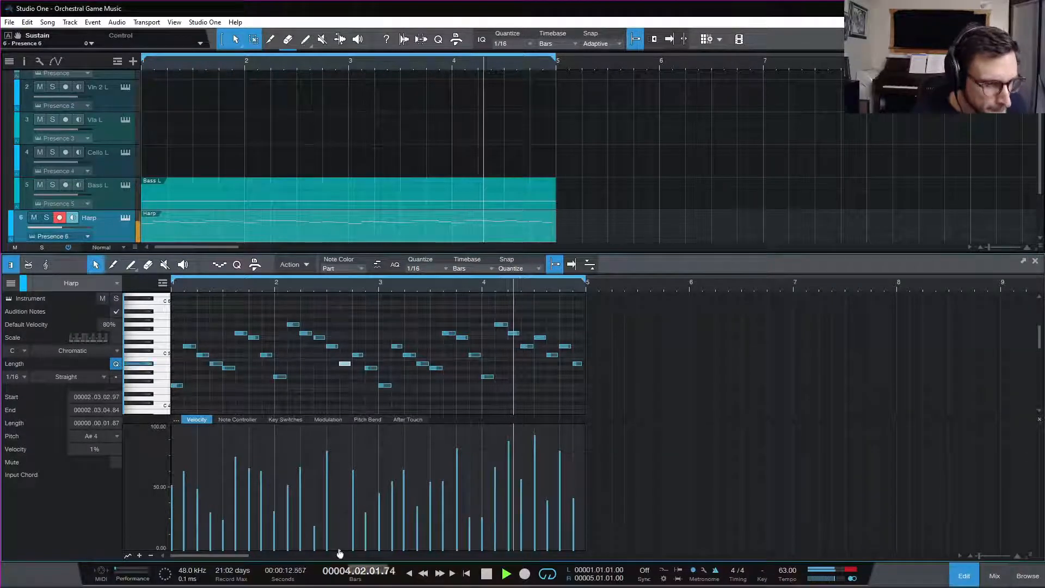
left_click_drag(338, 547, 343, 516)
left_click_drag(319, 338, 321, 358)
left_click(361, 328)
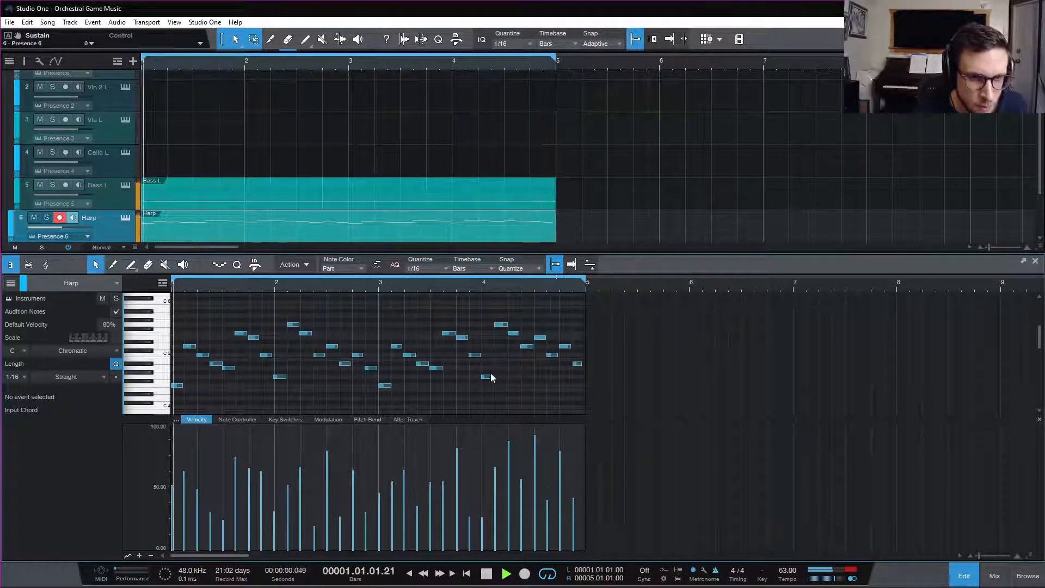
- Stop playback and nudge the early D5, A#4, F5 and last C5 notes in the Harp part's bar 1 slightly later towards the grid
key("space")
key("e")
key("e")
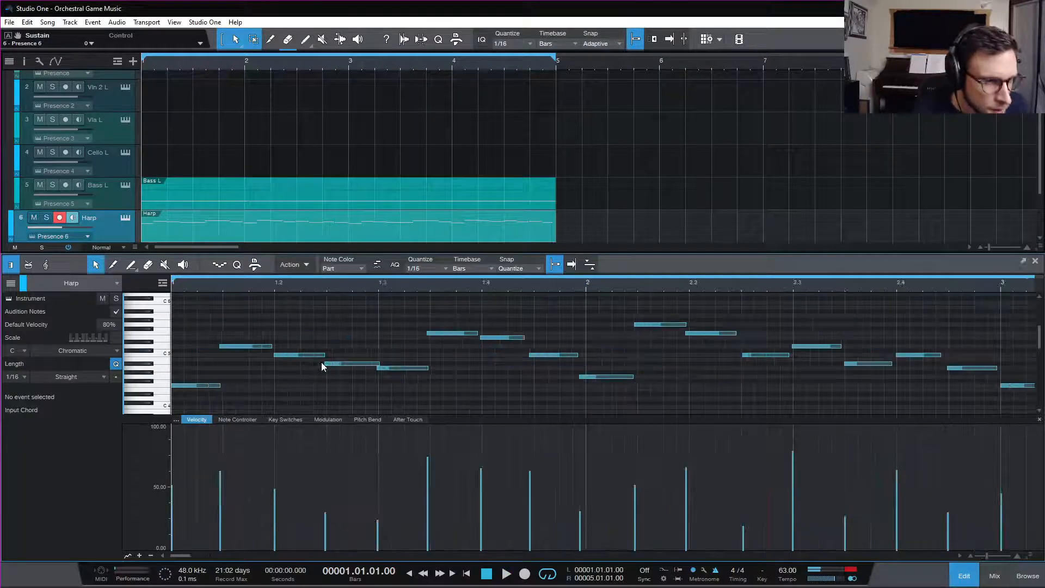
left_click(241, 347)
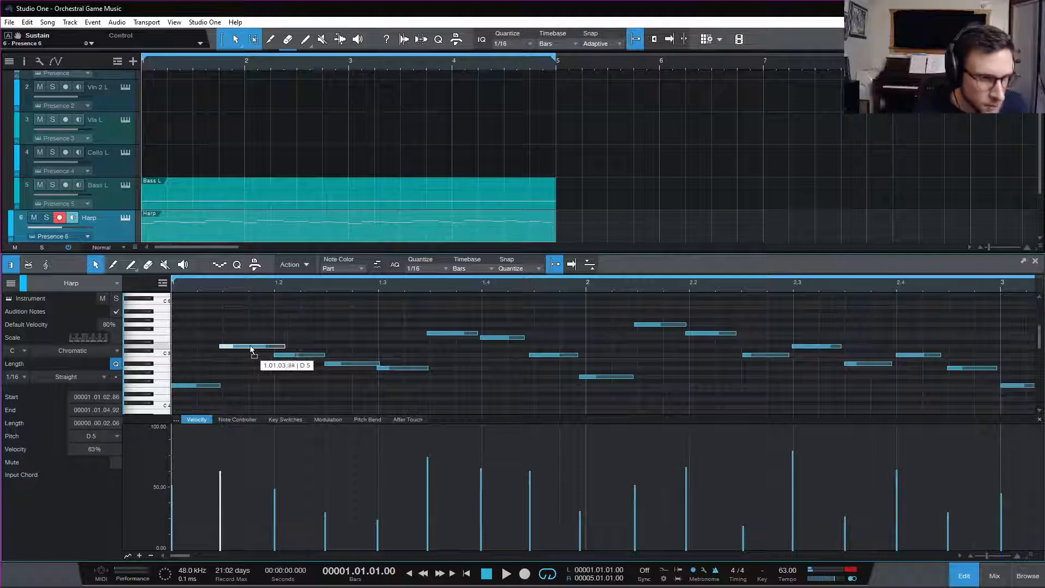
left_click_drag(243, 351, 246, 351)
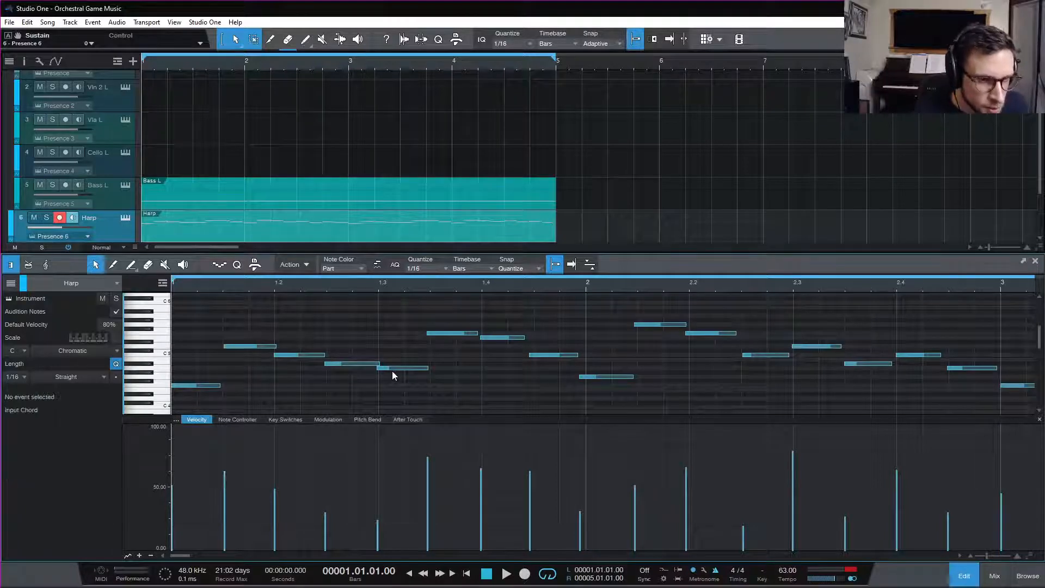
left_click(359, 364)
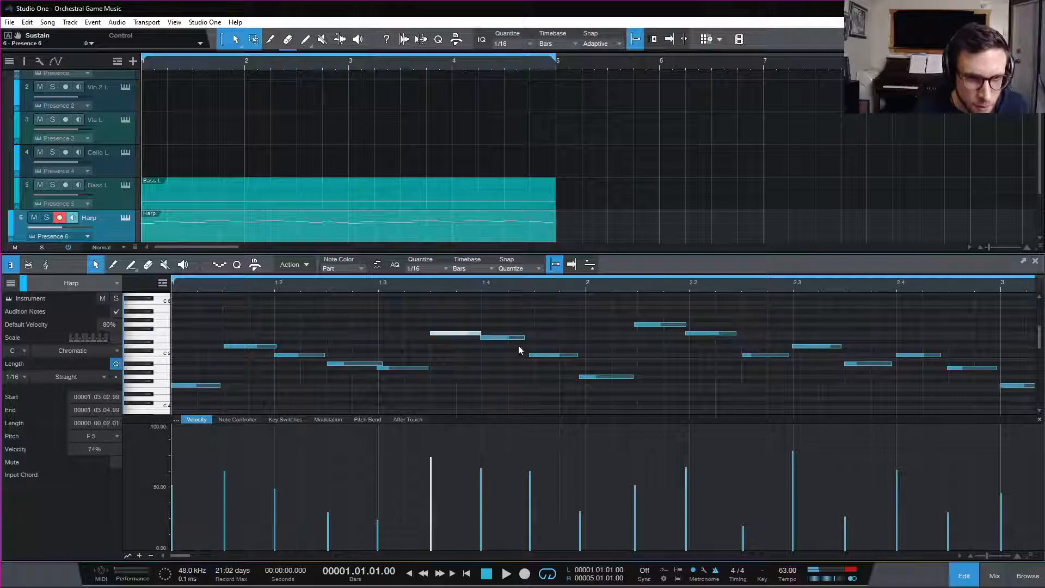
left_click(541, 356)
left_click_drag(543, 354, 550, 354)
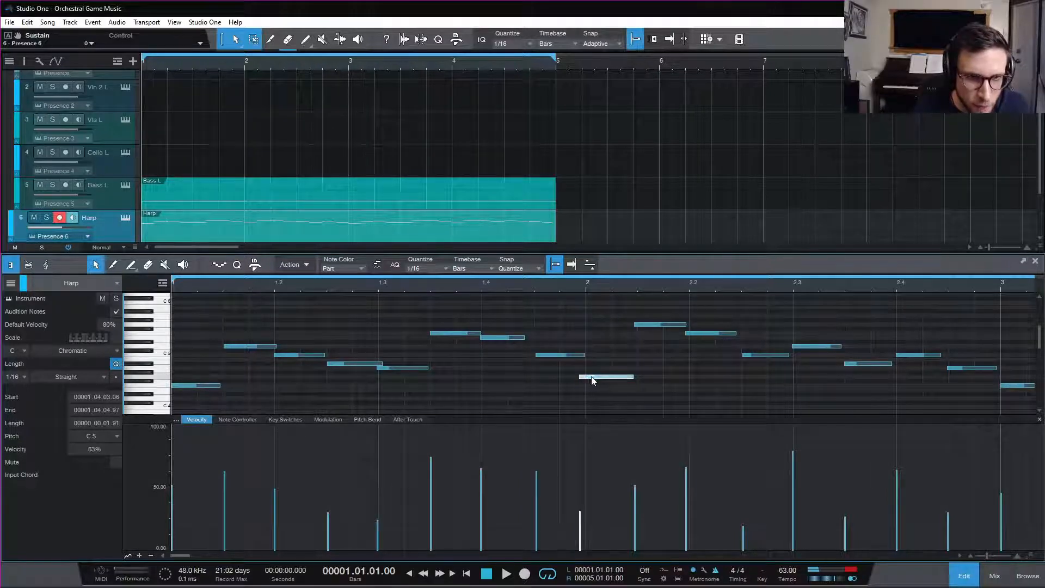
- Nudge the early G4, G5 and F5 notes at the start of the Harp part's bar 2 slightly later onto the grid
left_click_drag(598, 380, 607, 379)
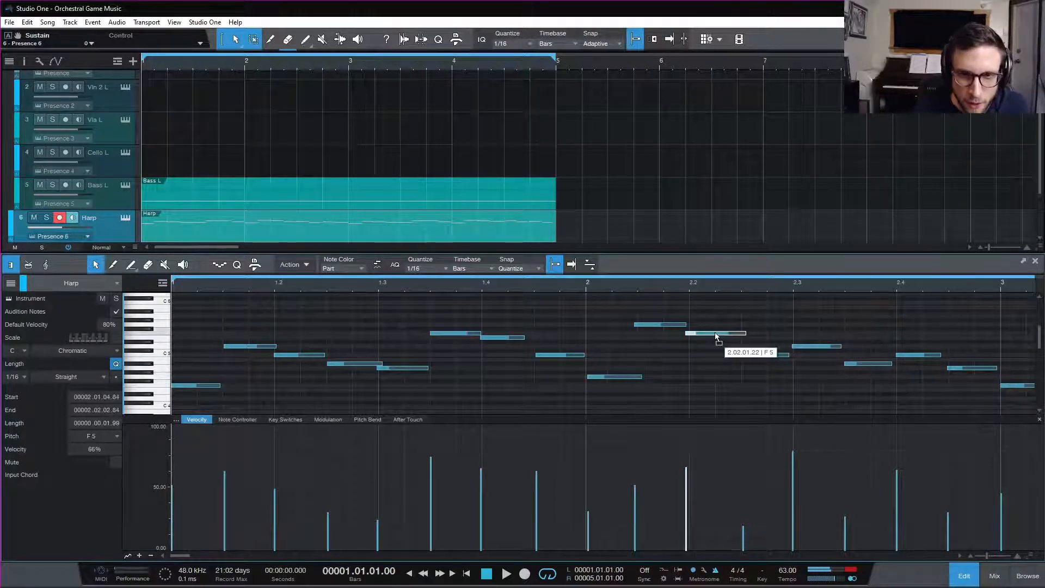
left_click_drag(715, 338, 716, 337)
left_click(642, 323)
left_click_drag(642, 323, 647, 325)
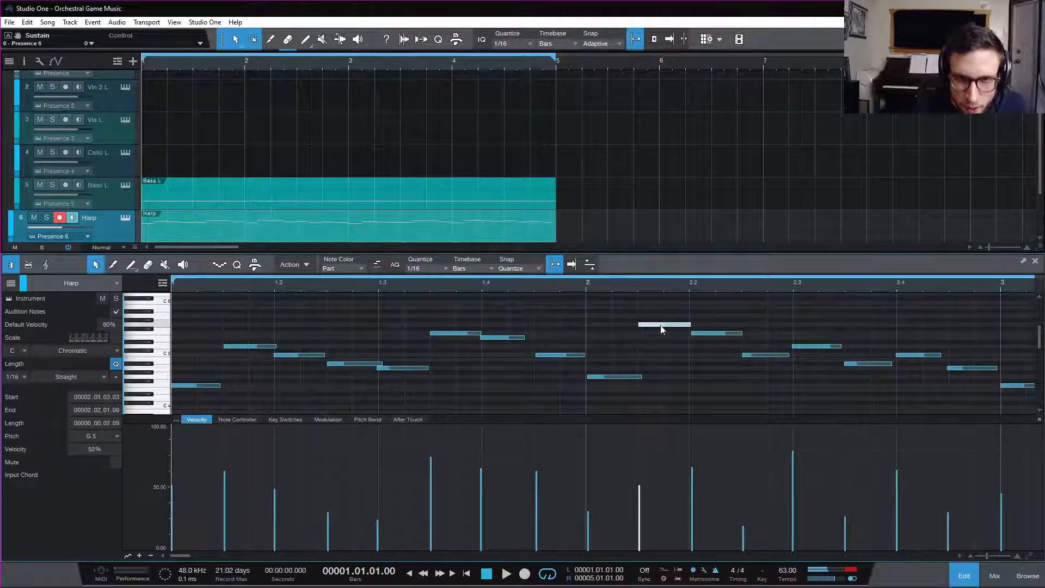
- Nudge the early first C5, A#4, A4 and F5 notes in the Harp part's bar 3 slightly later towards the grid
scroll(825, 357, "right", 6)
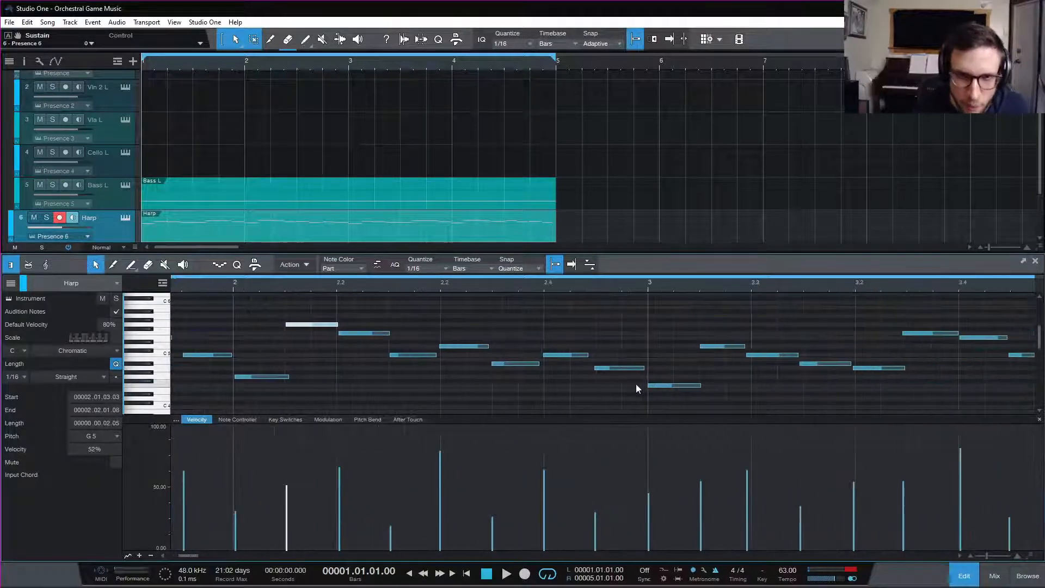
scroll(690, 378, "right", 3)
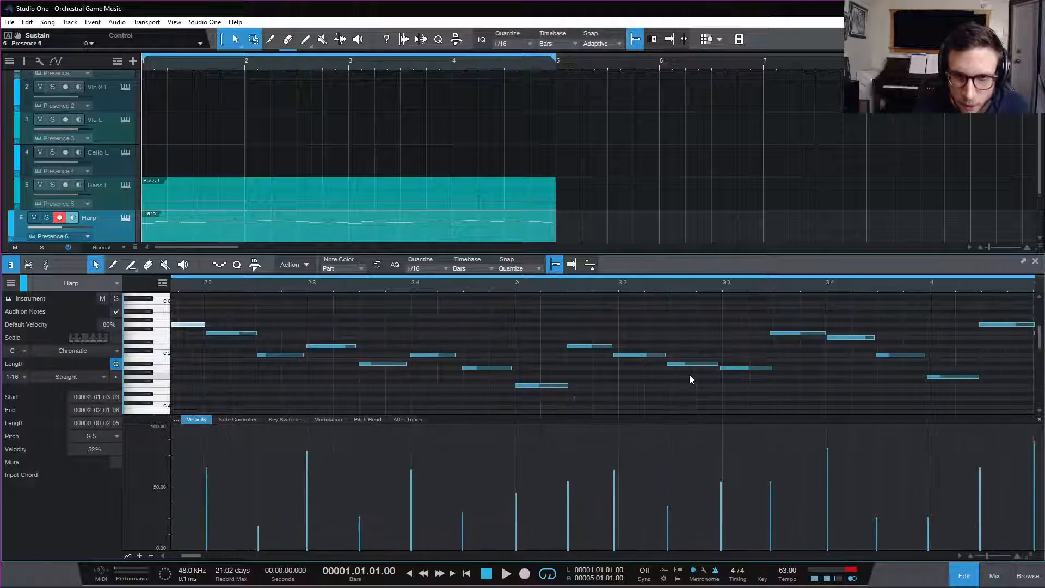
left_click_drag(631, 358, 701, 365)
left_click(691, 363)
left_click(748, 368)
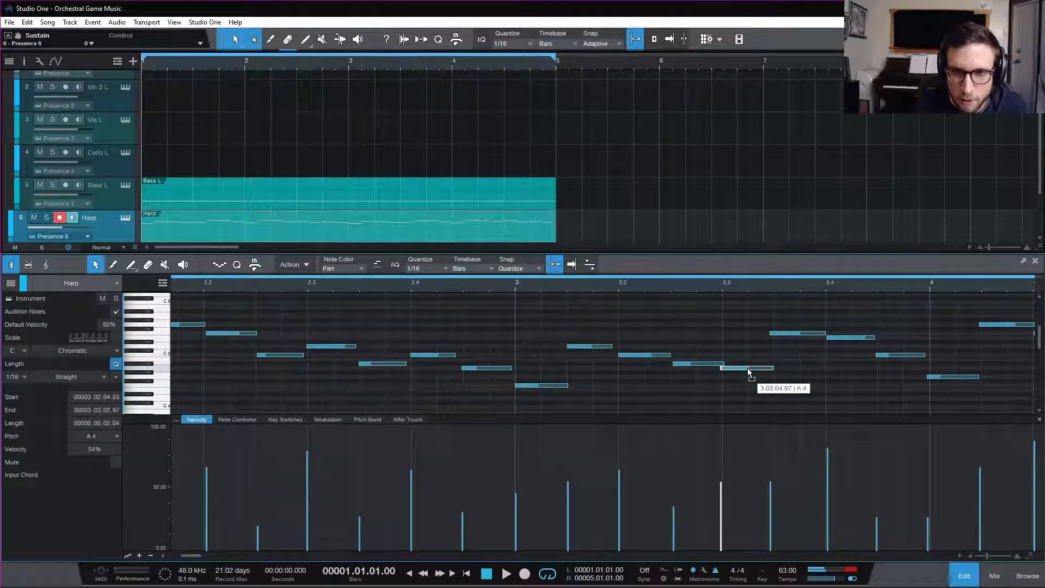
left_click_drag(801, 336, 800, 338)
- Nudge the G4 and G5 notes at the start of the Harp part's bar 4 and its last D5 slightly later onto the grid
scroll(792, 348, "right", 4)
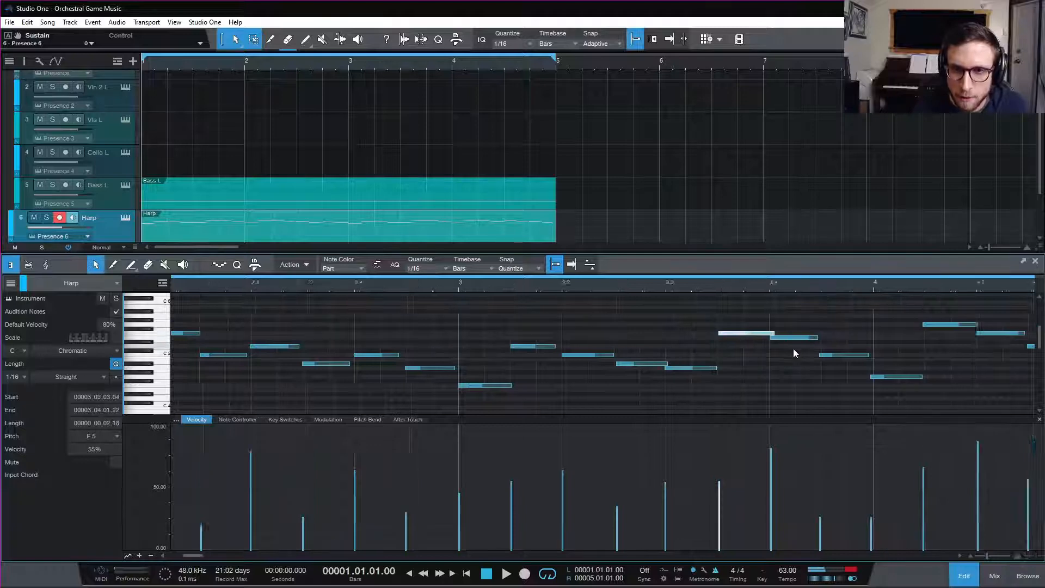
left_click_drag(836, 376, 838, 377)
scroll(863, 351, "right", 10)
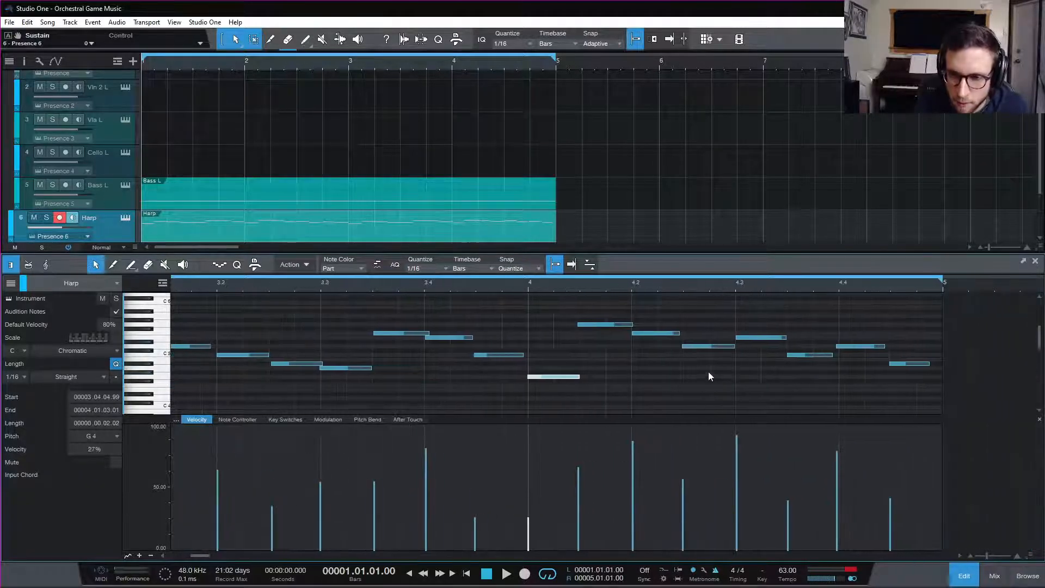
left_click(697, 383)
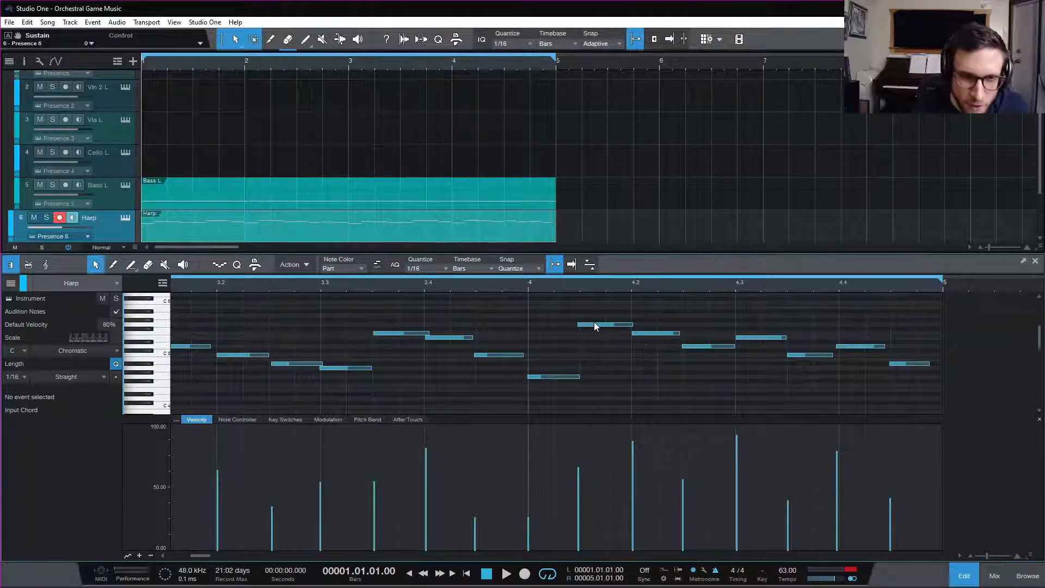
left_click_drag(594, 324, 597, 325)
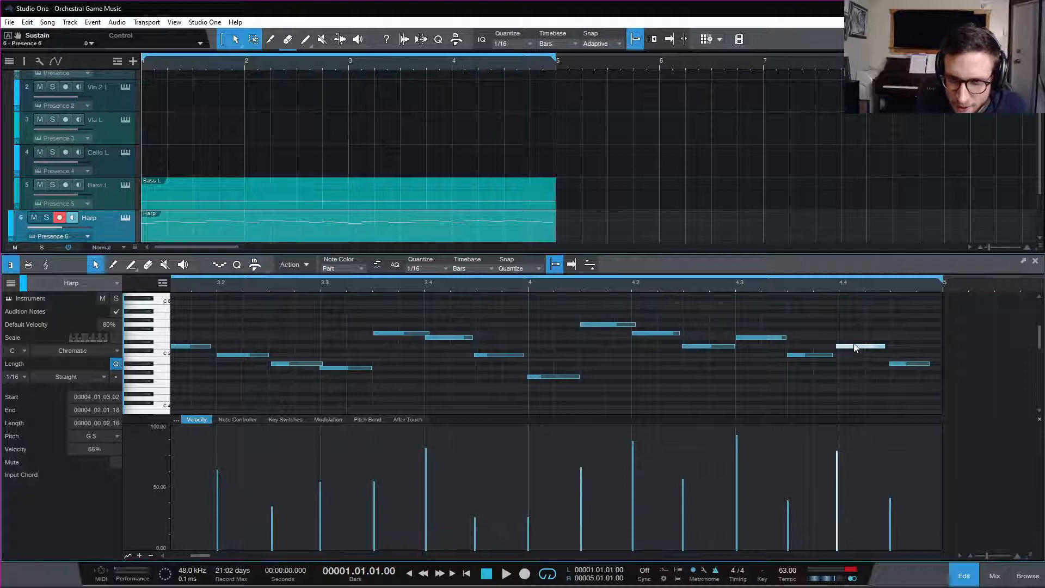
left_click_drag(856, 348, 860, 348)
left_click(755, 438)
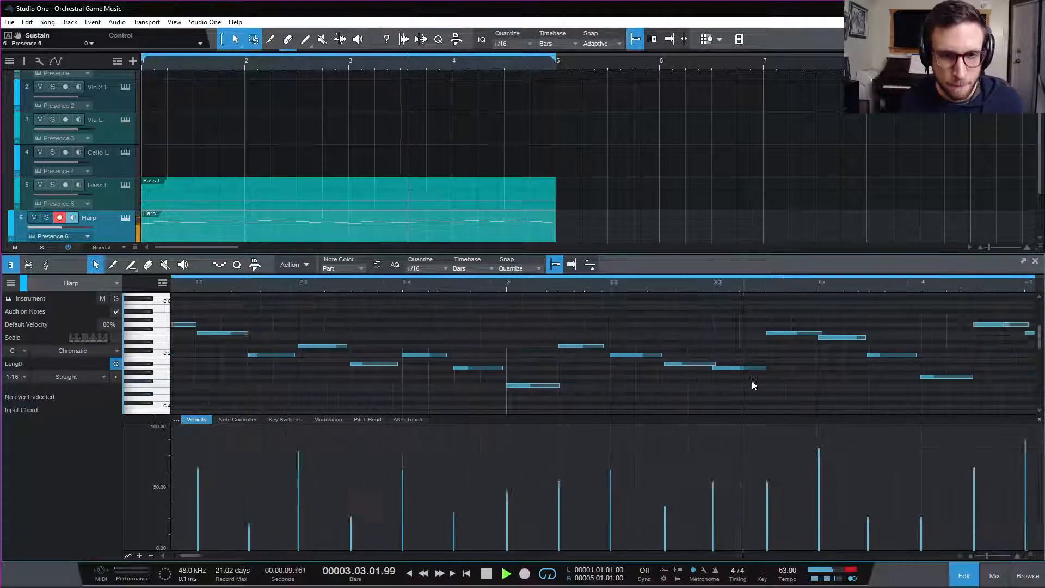
- Stop playback and refine the bar 3 timing, moving the A#4 slightly earlier and the following A4 slightly later onto the grid
key("space")
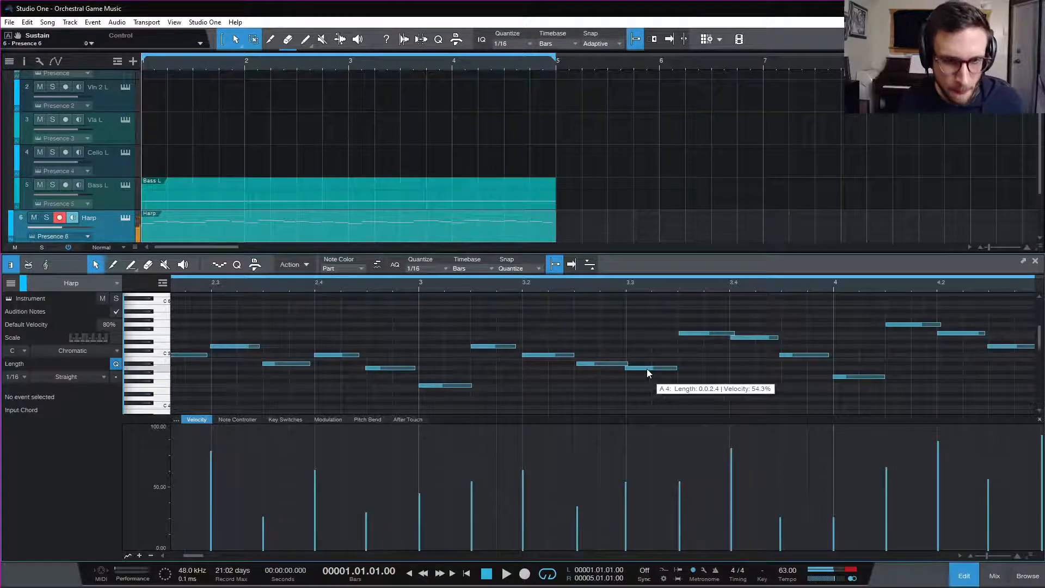
left_click(603, 368)
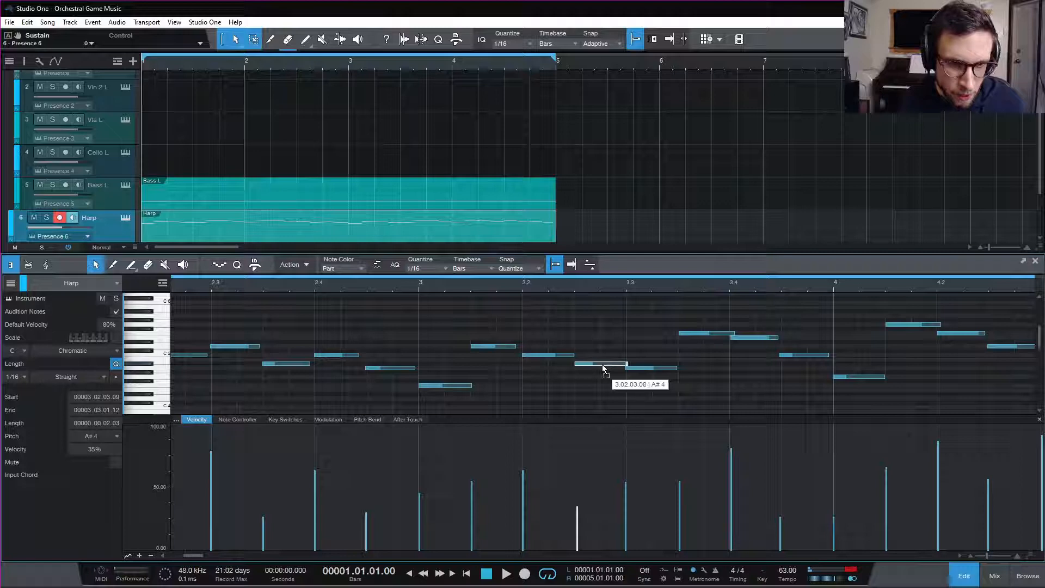
left_click_drag(638, 369, 640, 368)
- During loop playback, nudge bar 3's last C5 and bar 4's A#4 slightly later, align bar 4's last D5, and close the note editor
key("space")
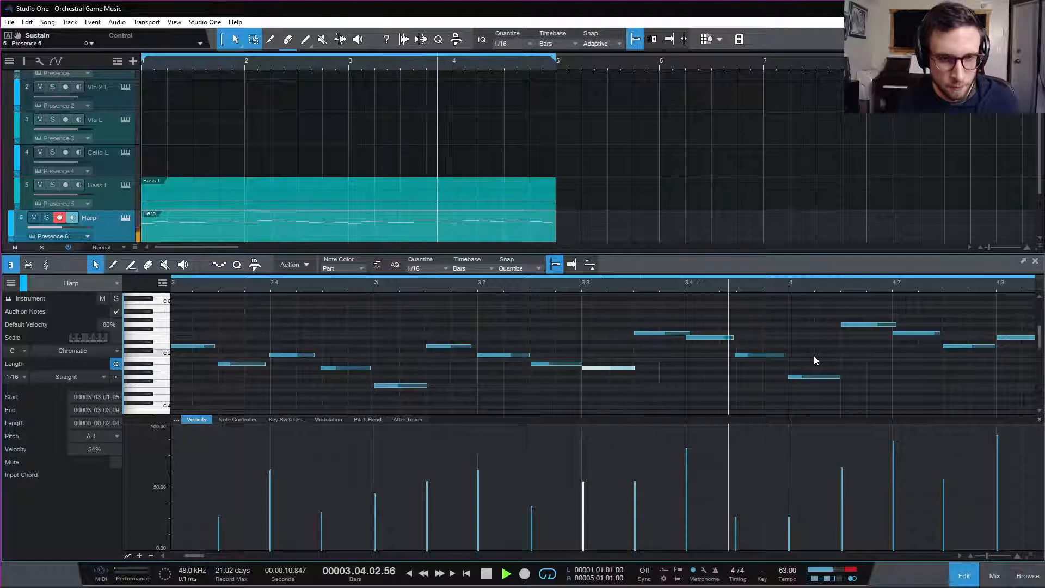
left_click(759, 355)
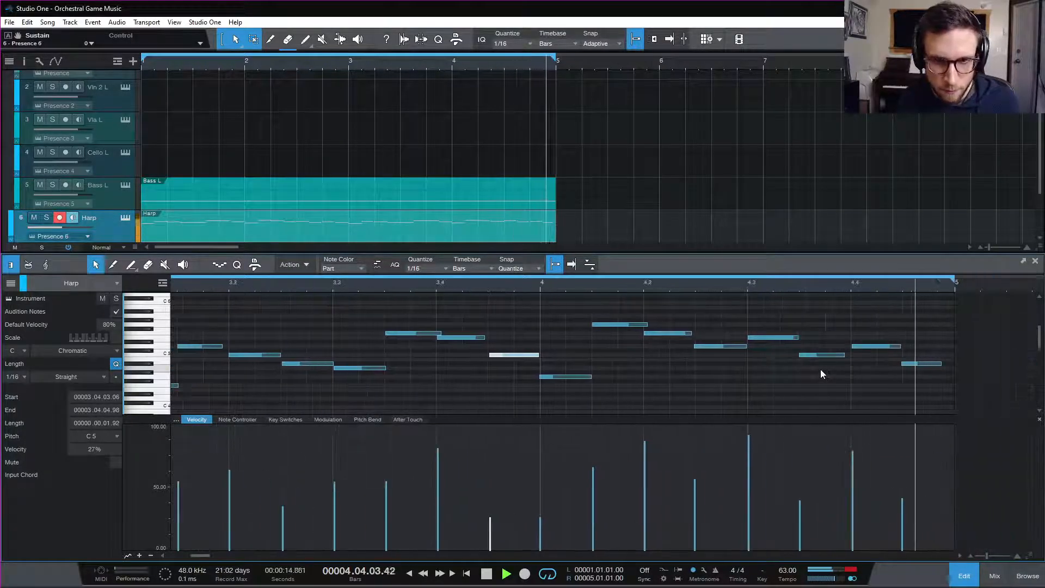
left_click(912, 363)
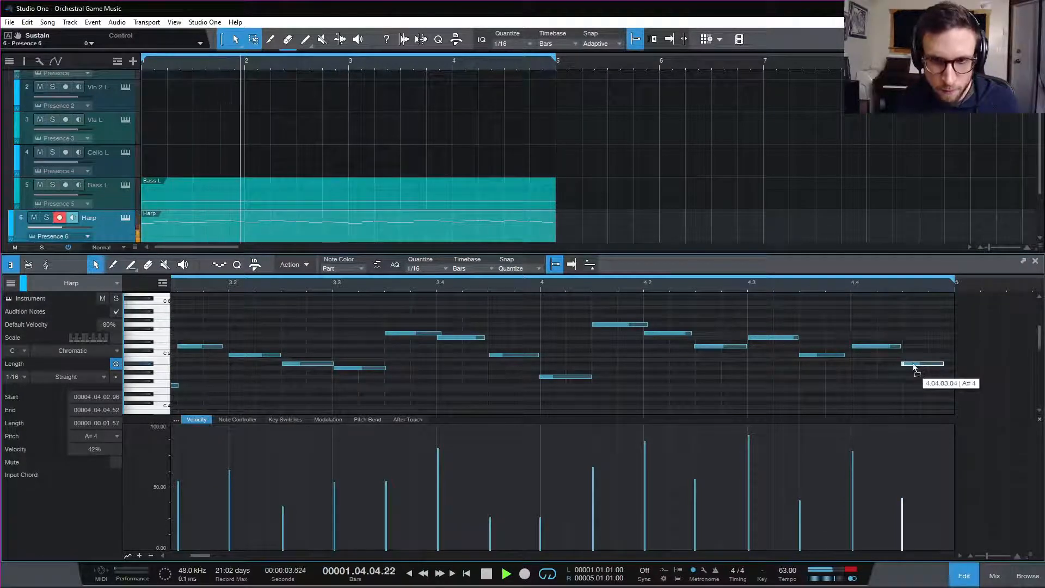
left_click(876, 345)
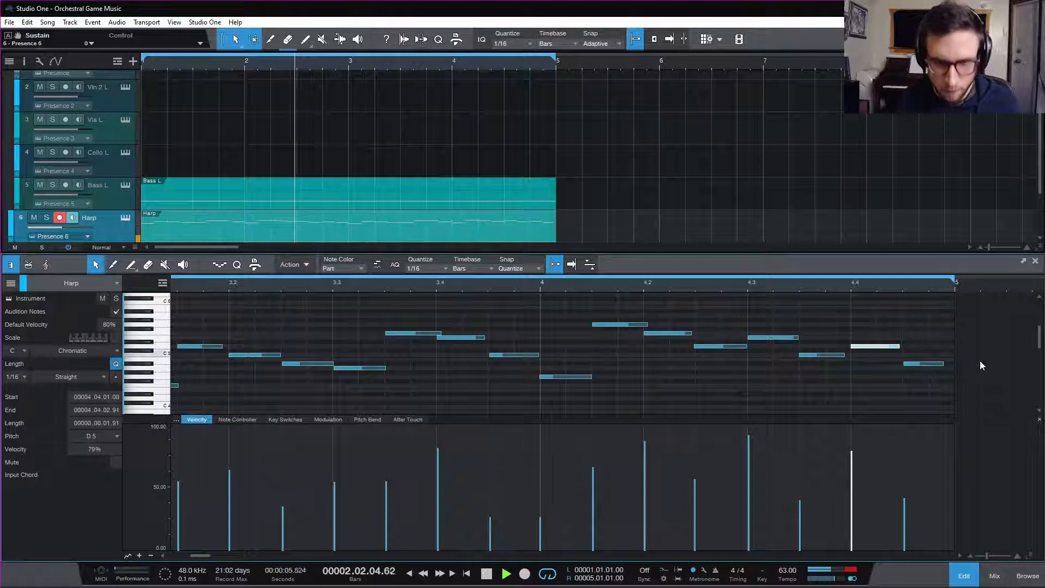
left_click(837, 330)
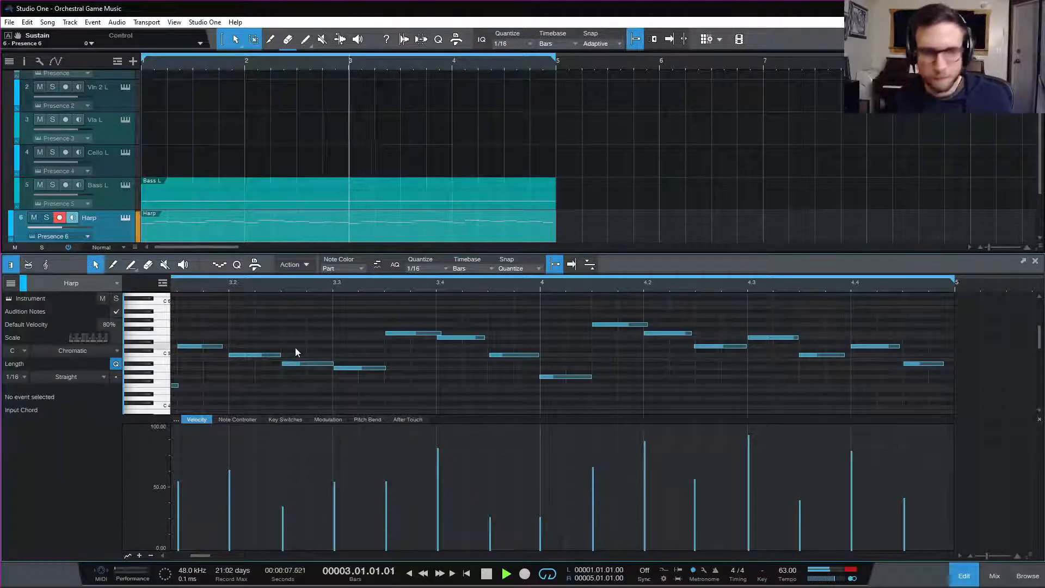
left_click(964, 575)
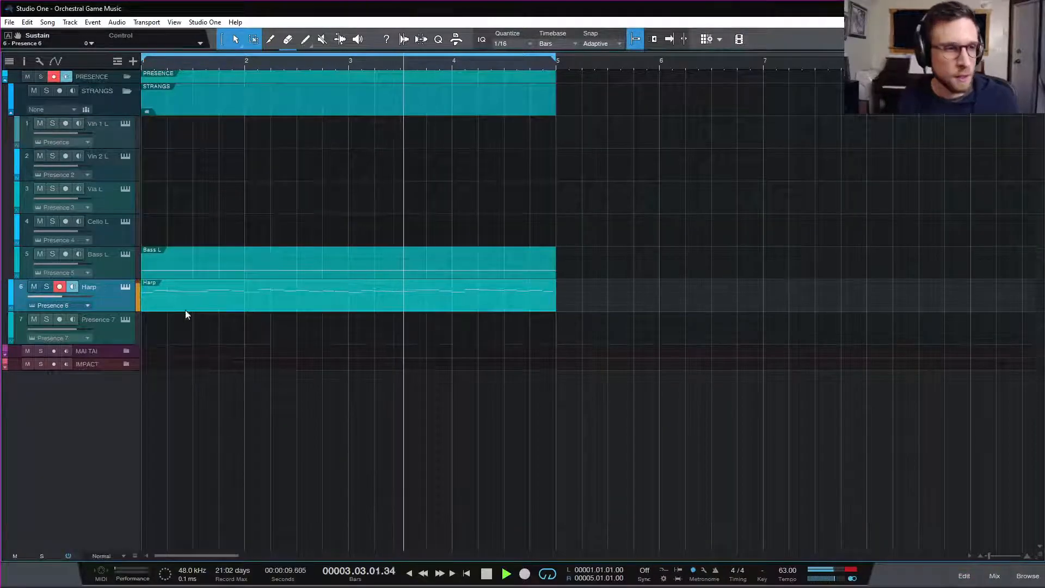
- Open the Harp part's notes and lower all their velocities together, bringing the first note to 40%
double_click(219, 302)
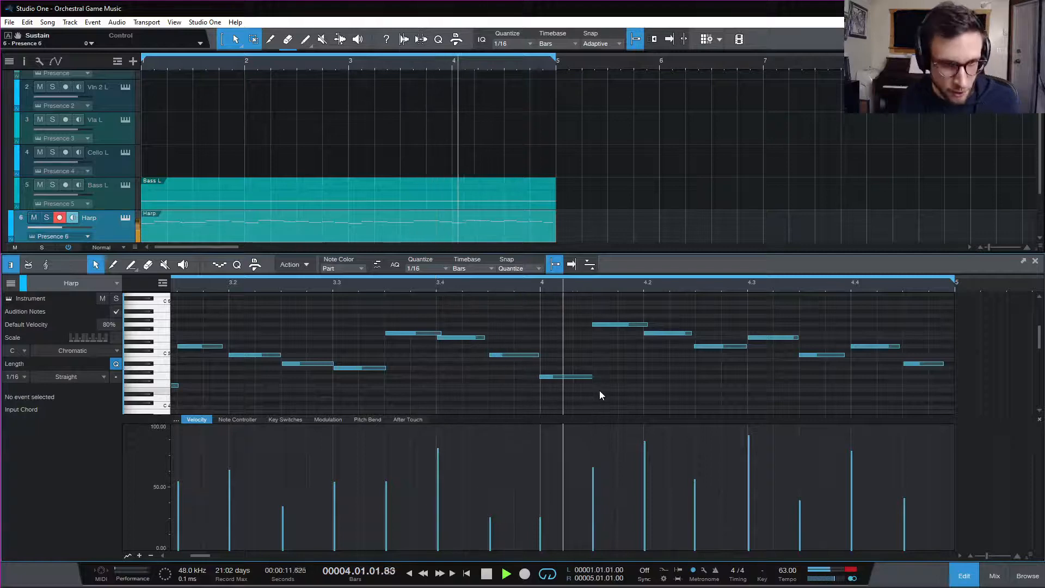
key("w")
key("w")
key("ctrl+a")
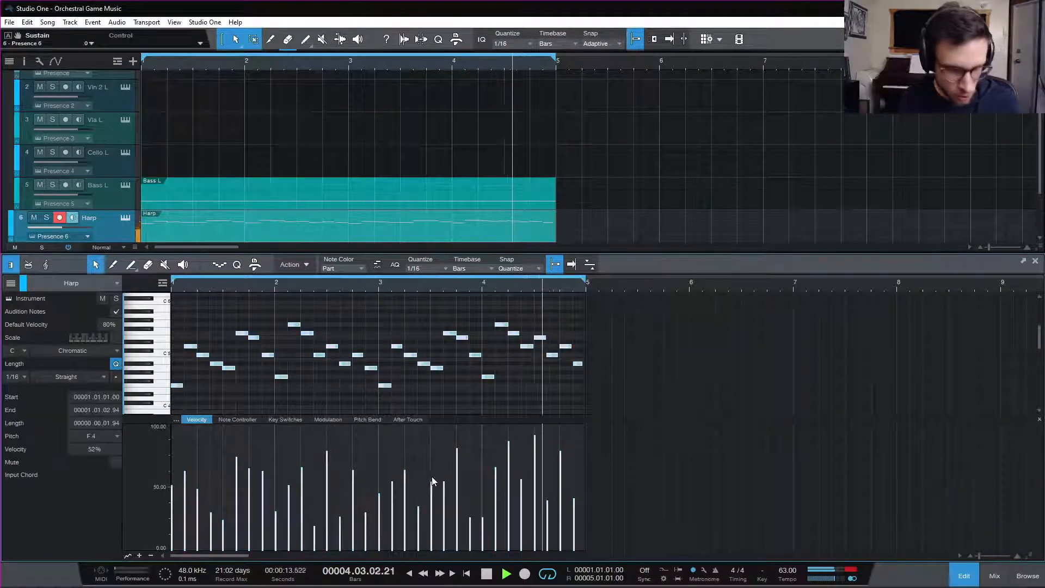
mouse_move(408, 481)
left_mouse_down()
mouse_move(409, 503)
mouse_move(407, 495)
left_mouse_up()
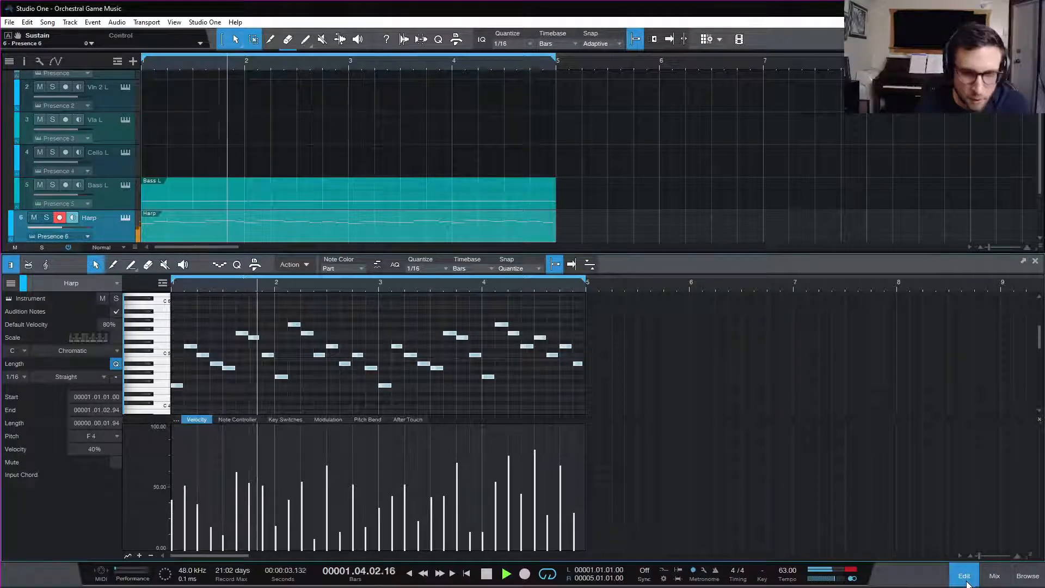
- Insert a PreSonus Compressor after the Pro EQ on the Harp channel and move its window clear of the mixer channels
left_click(993, 576)
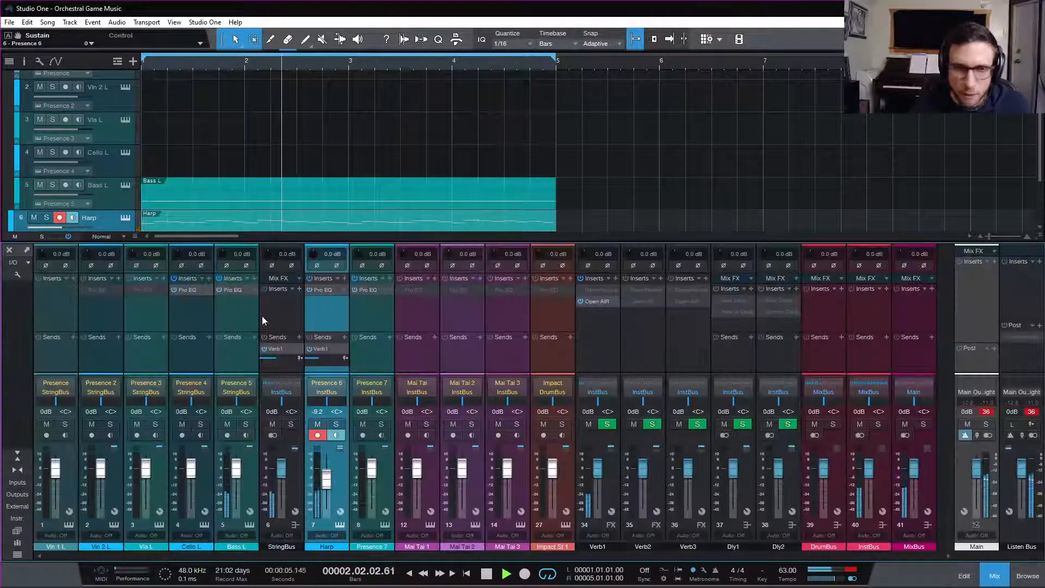
left_click(346, 278)
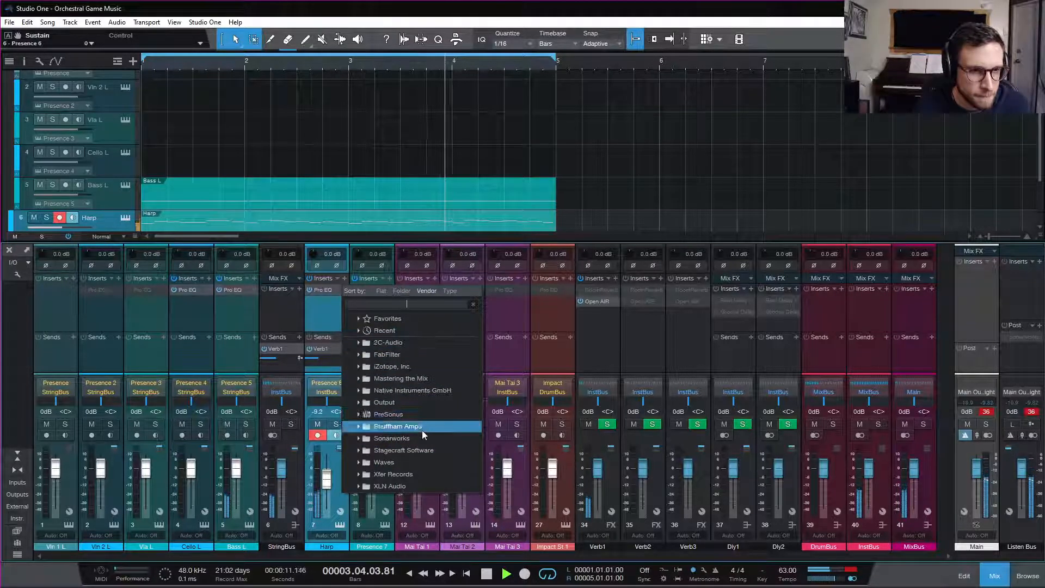
left_click(420, 415)
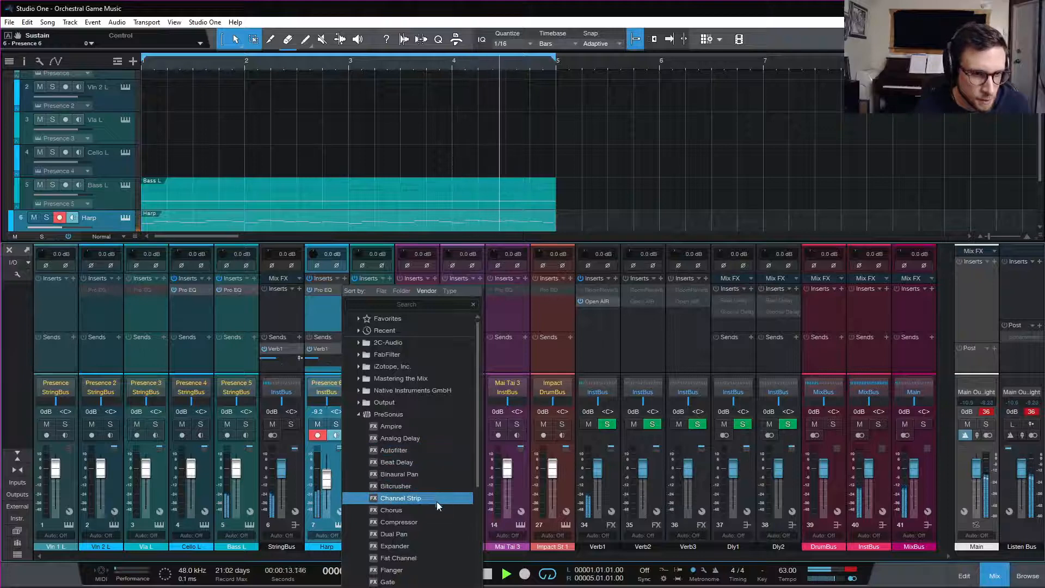
left_click(435, 522)
left_click_drag(874, 212, 541, 104)
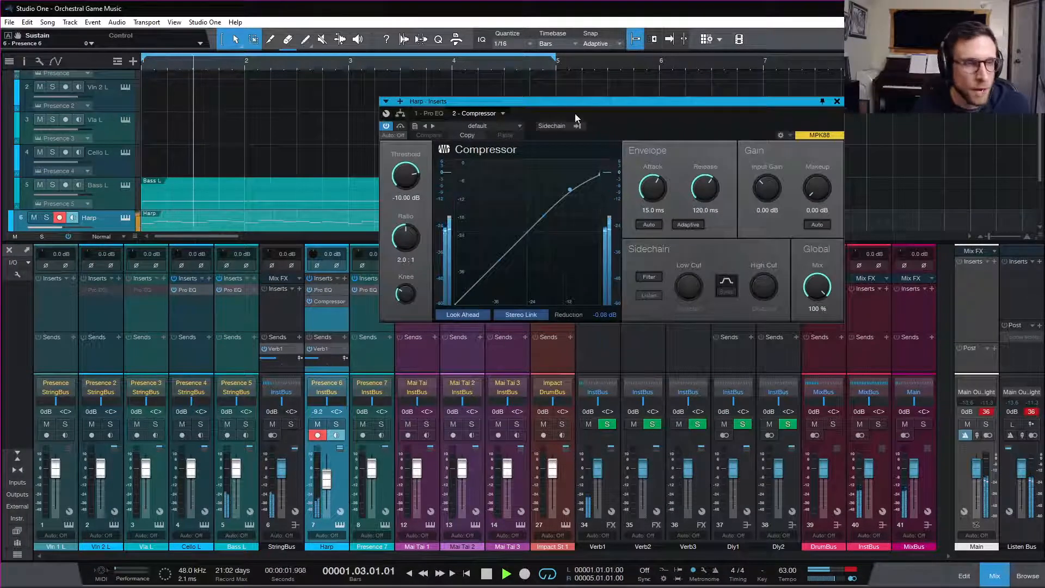
left_click_drag(579, 104, 562, 94)
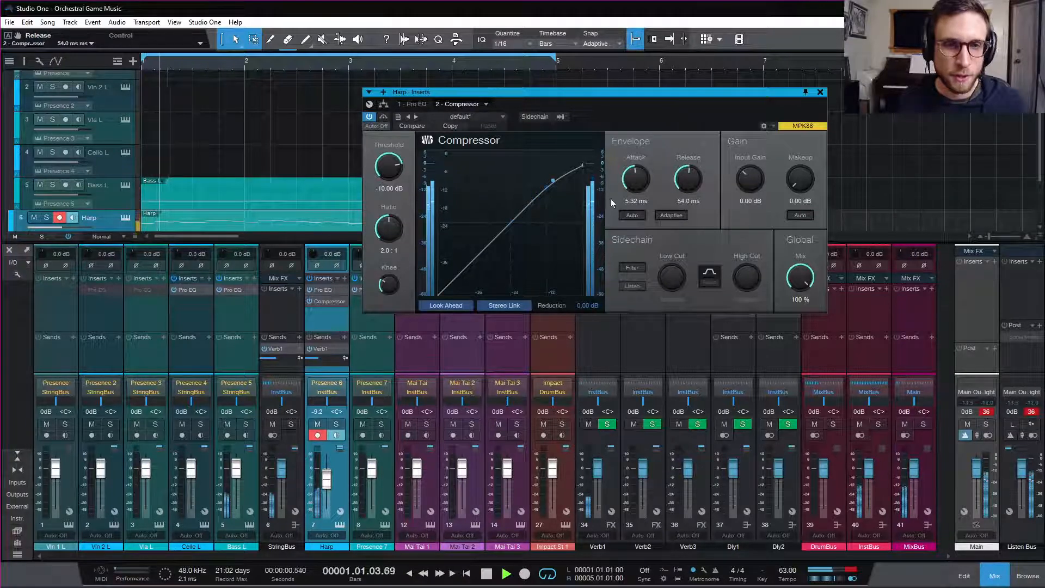
- Set the Harp compressor to 5.32 ms attack, 54.0 ms release, 1.8:1 ratio and -20.56 dB threshold, and close it
left_click_drag(388, 239, 388, 231)
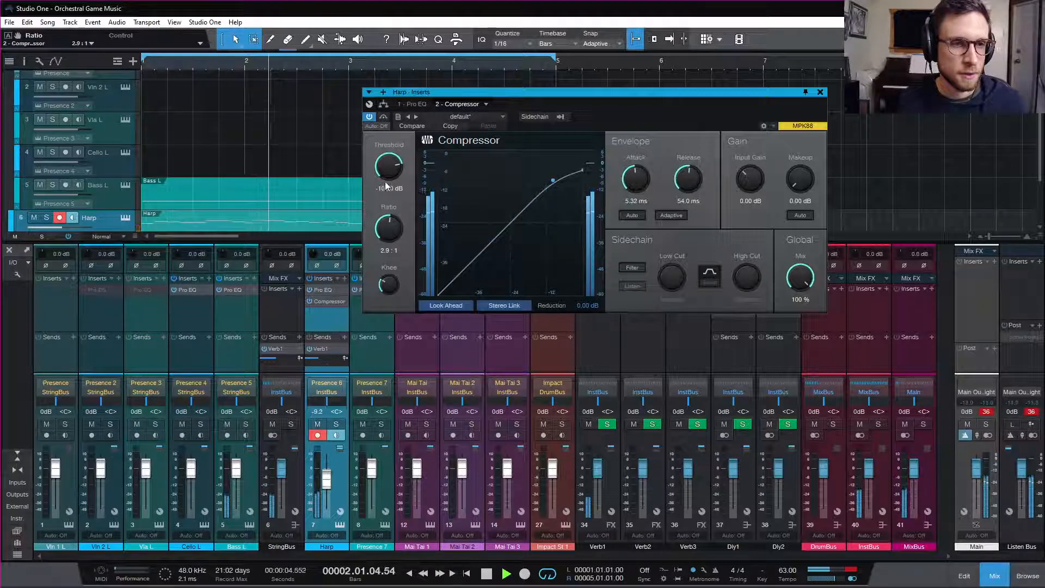
left_click_drag(386, 186, 392, 189)
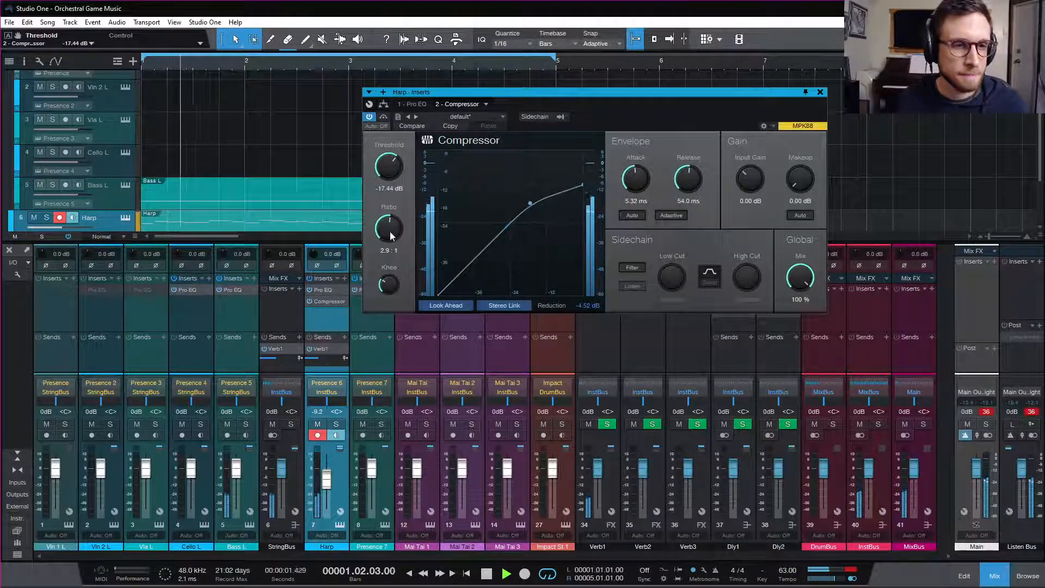
left_click_drag(390, 233, 392, 248)
left_click_drag(390, 180, 391, 172)
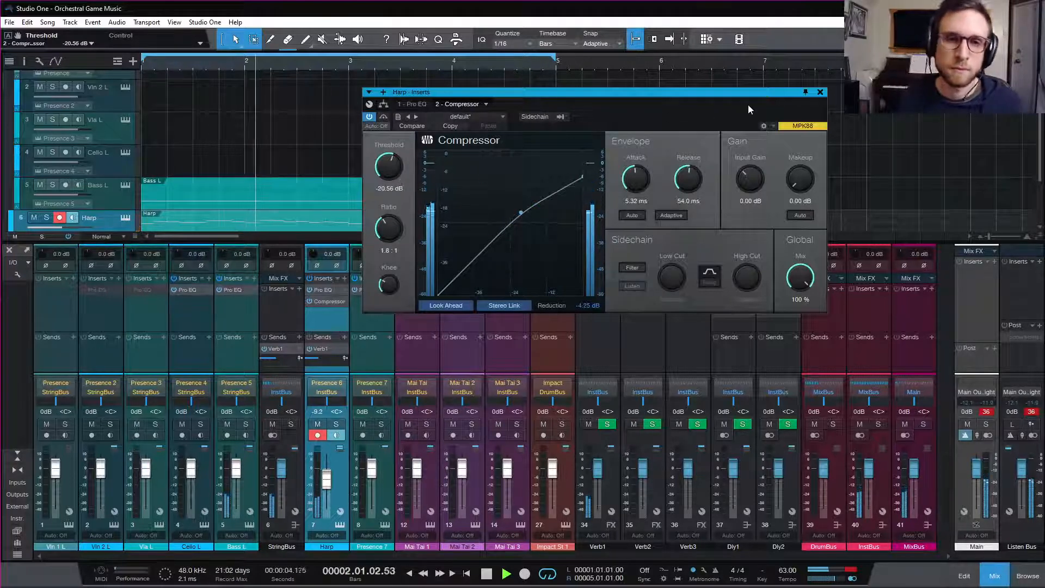
left_click(820, 93)
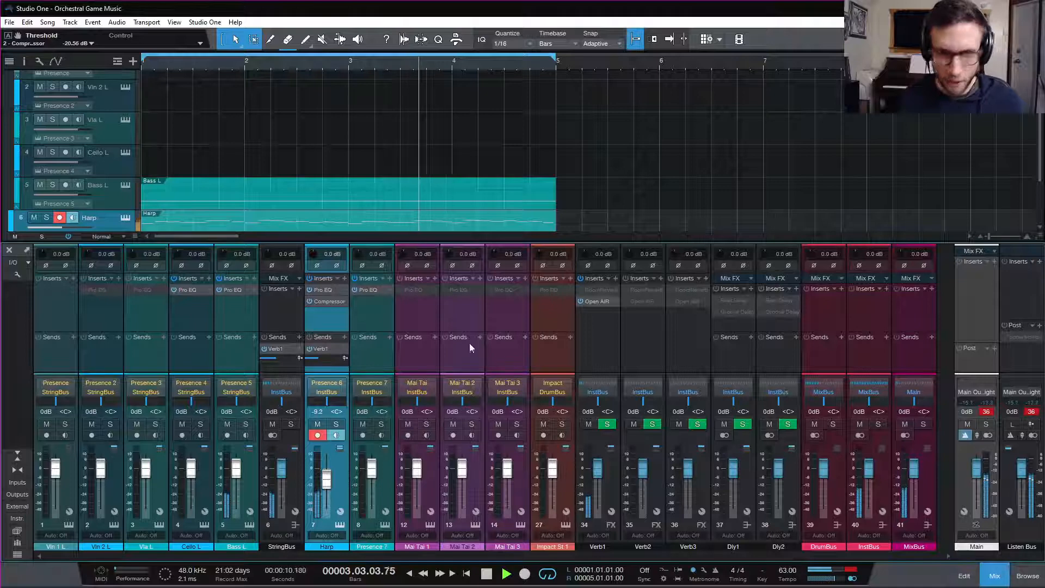
- Reopen the Harp part, lower its last note to A4 and audition the phrase from bar 4
scroll(281, 214, "down", 3)
double_click(263, 155)
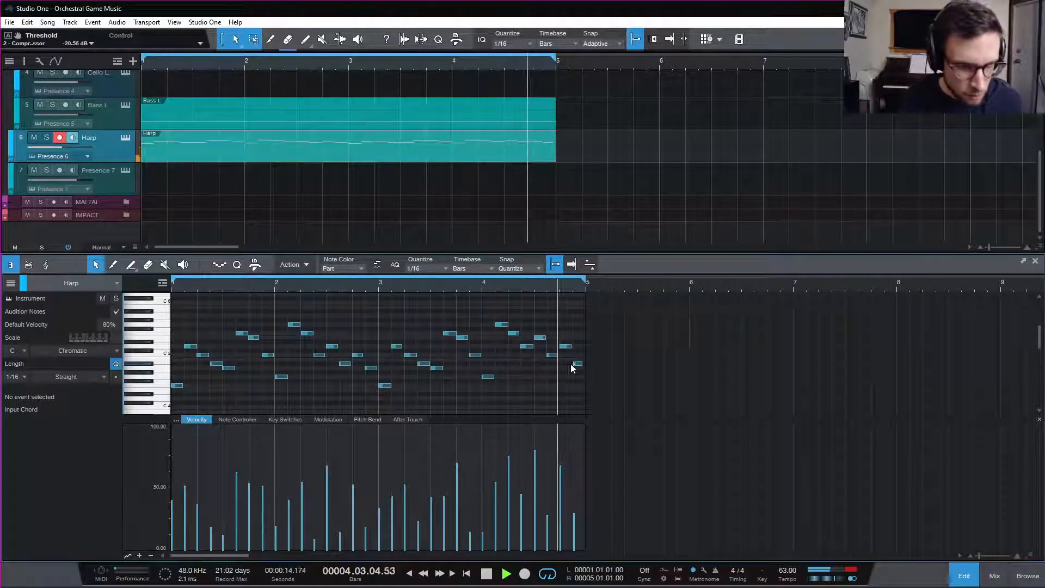
scroll(571, 364, "up", 2)
scroll(586, 366, "left", 5)
key("space")
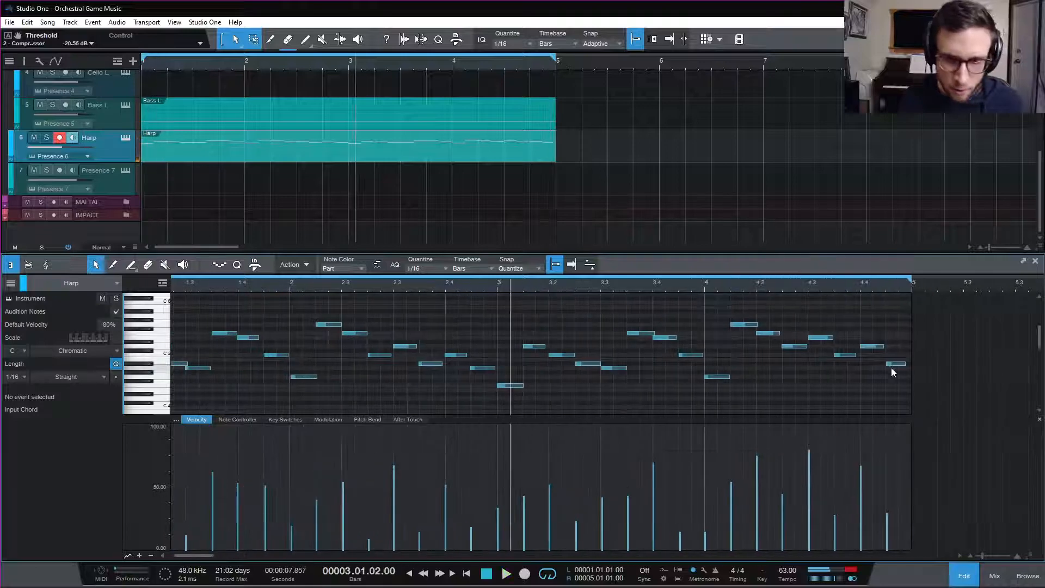
left_click(892, 366)
left_click_drag(892, 367, 888, 369)
left_click(706, 286)
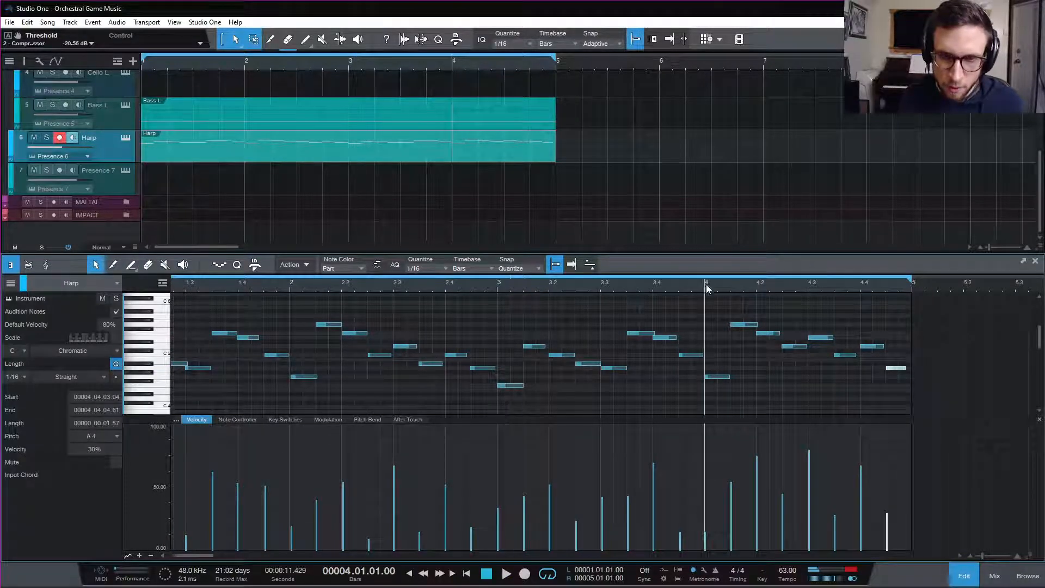
key("space")
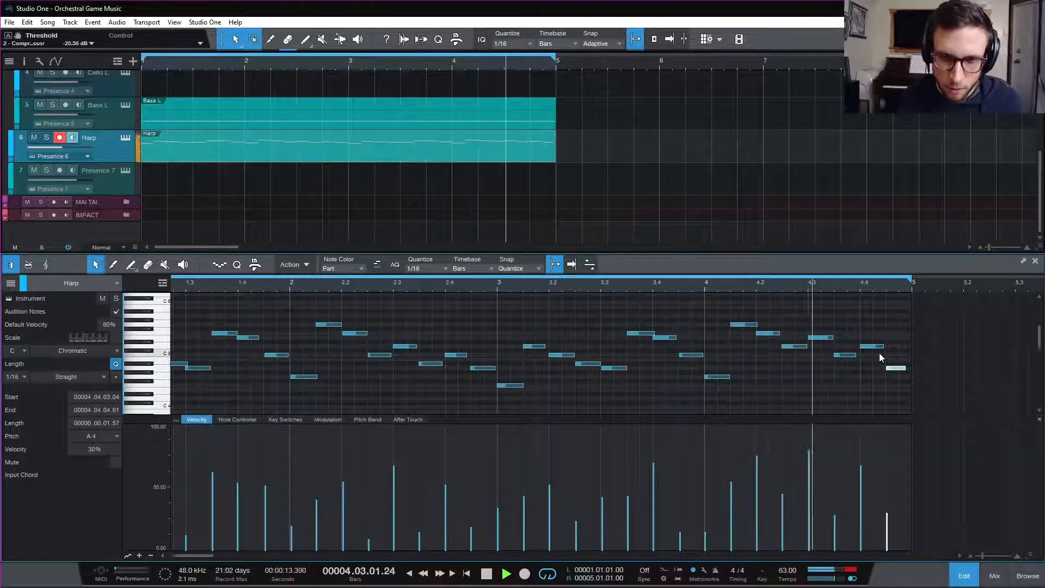
key("space")
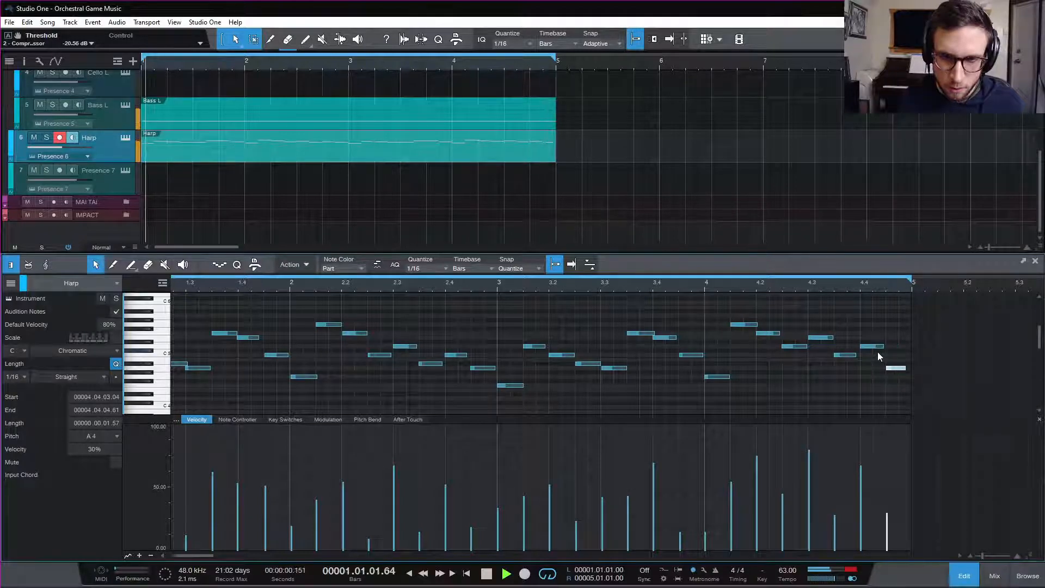
- Lower the last Harp note in bar 4 to G4, deselect it and show the whole part
left_click_drag(894, 369, 894, 378)
key("space")
left_click(870, 319)
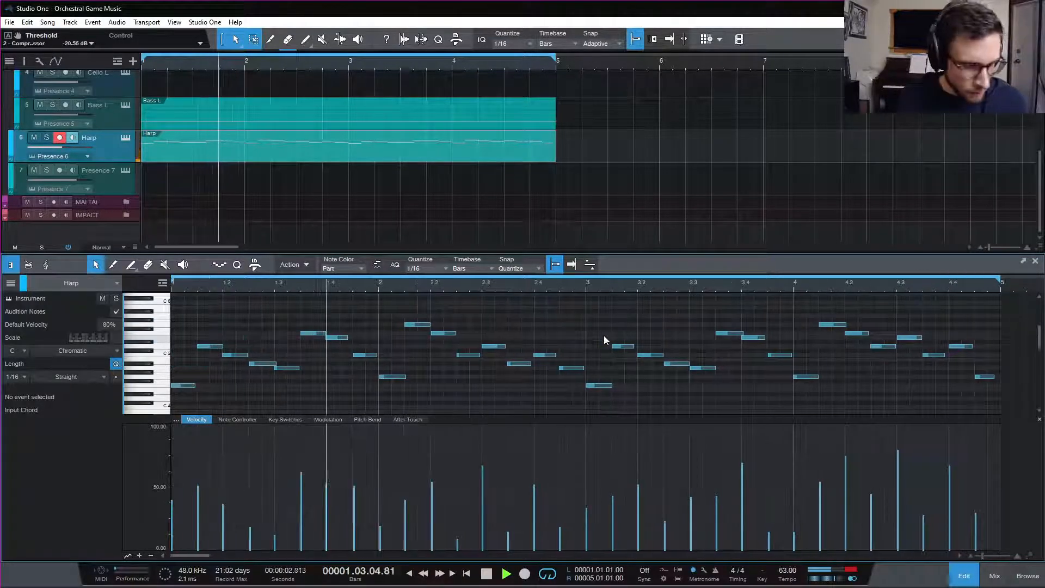
key("w")
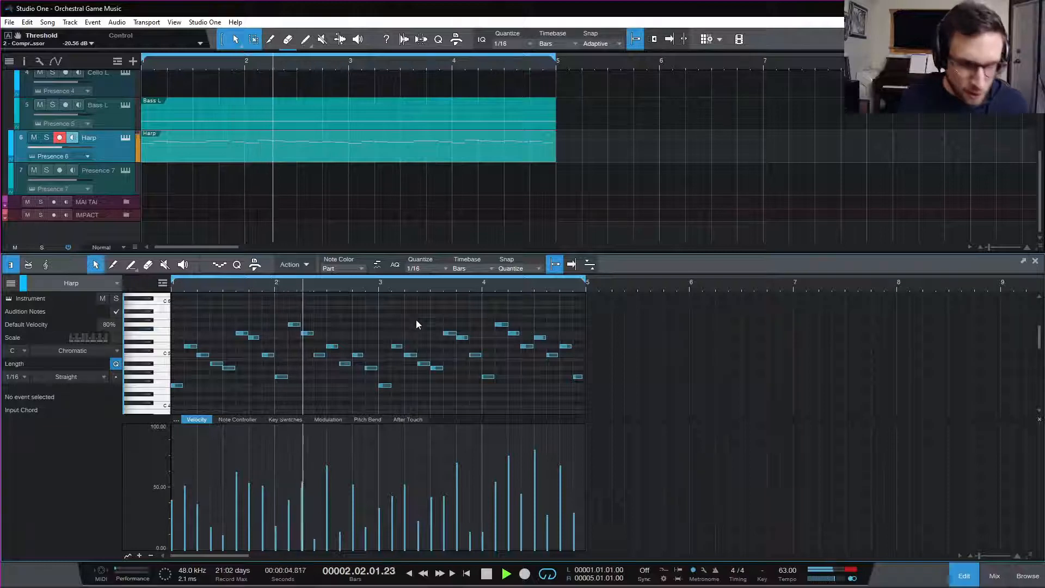
- Play the Harp part from the start and raise the velocities of the fourth and fifth notes in bar 1
key("space")
key("Home")
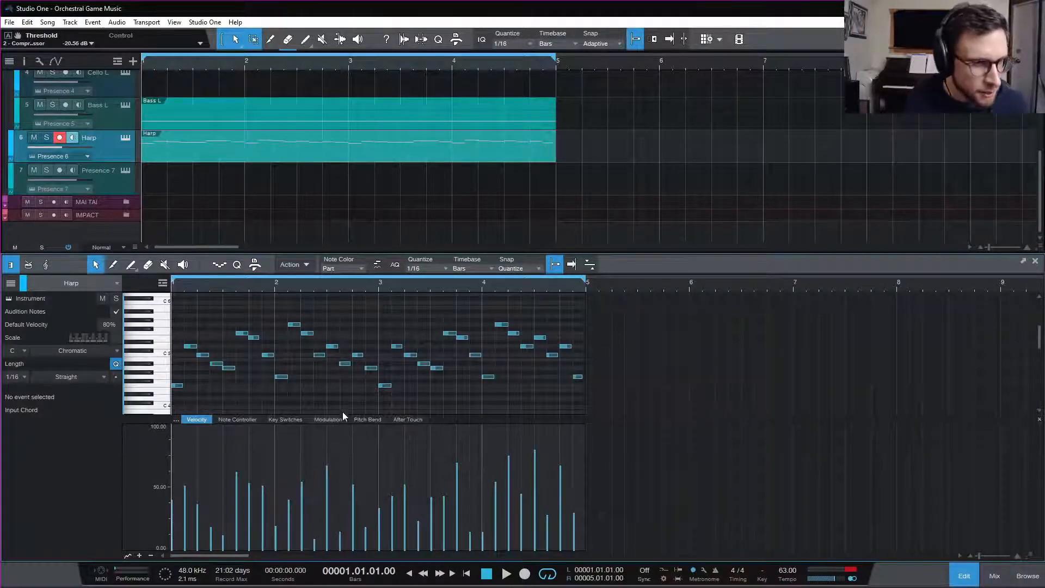
key("space")
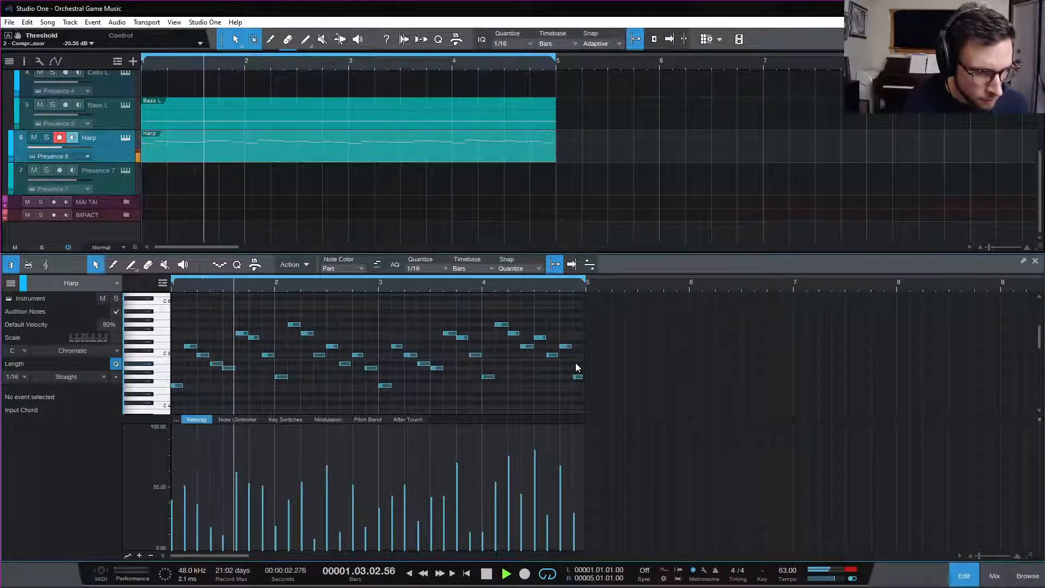
key("space")
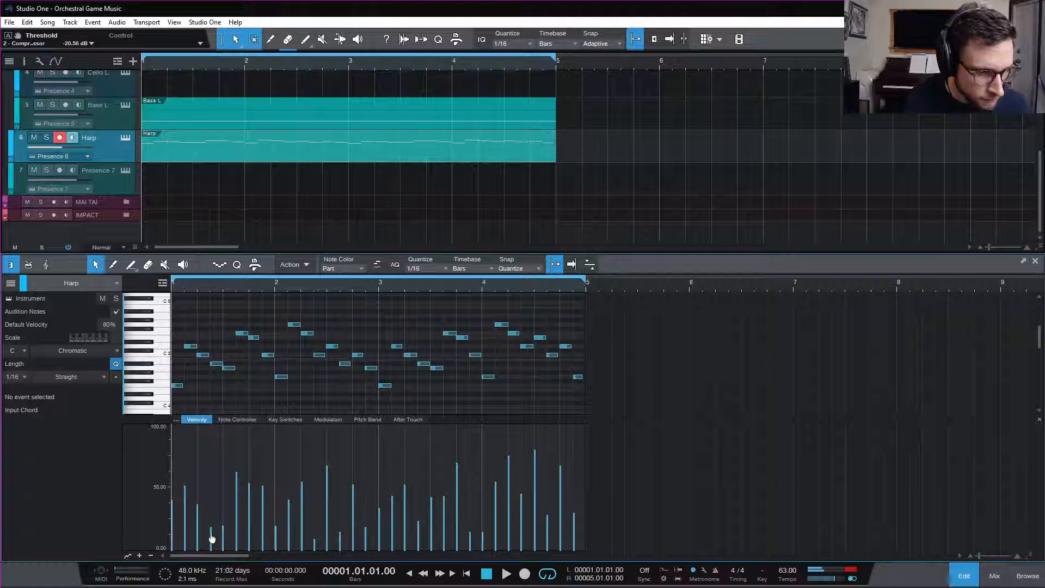
key("space")
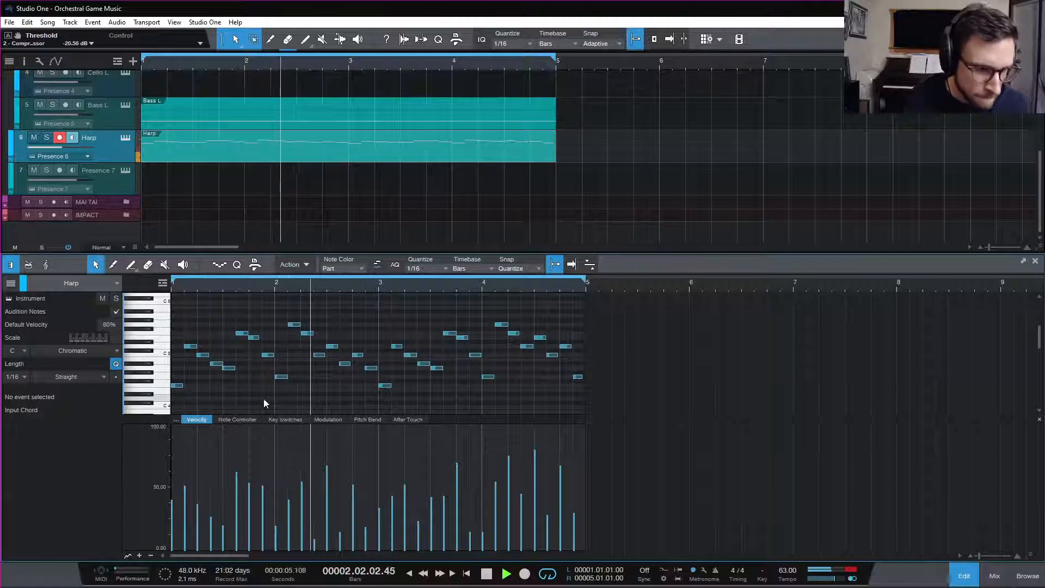
- Raise the velocities of the fourth and sixth Harp notes in bar 2 and audition the part from the start
key("space")
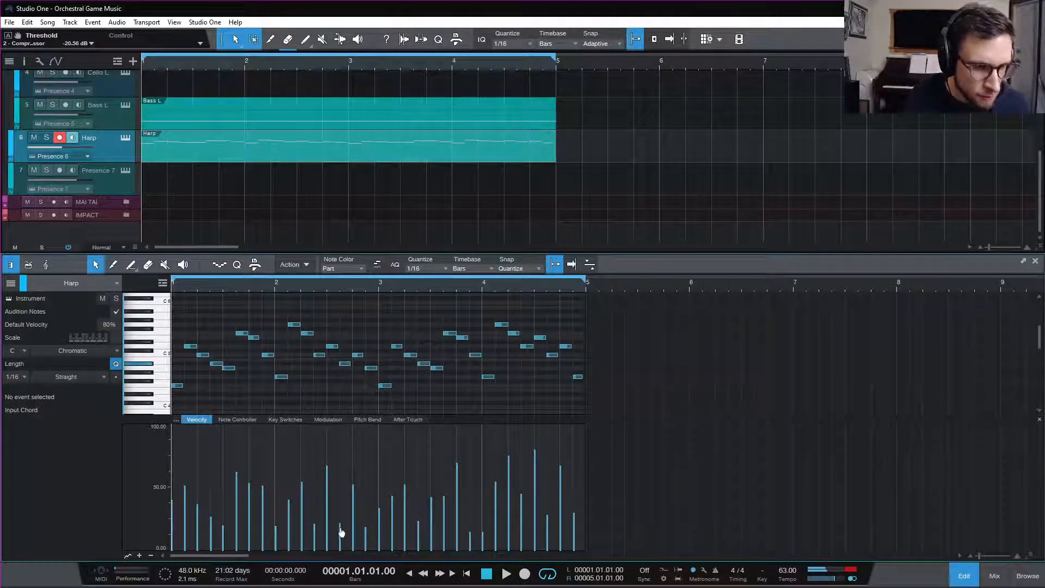
key("space")
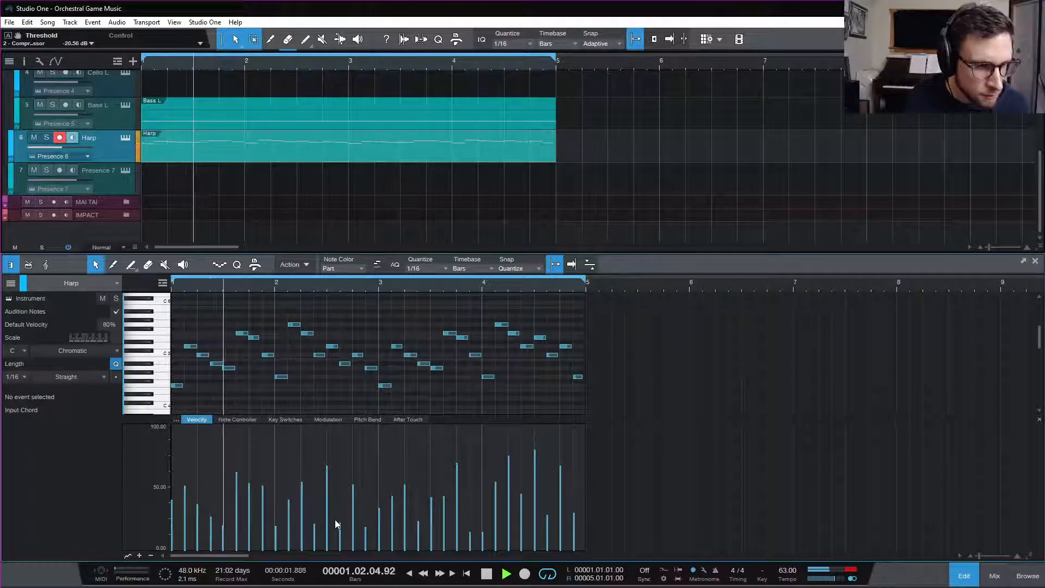
key("space")
- Set the velocity of bar 1's sixth Harp note (F5) to 42.3% and lower the eighth note's (C5) velocity to about the same level
mouse_move(238, 485)
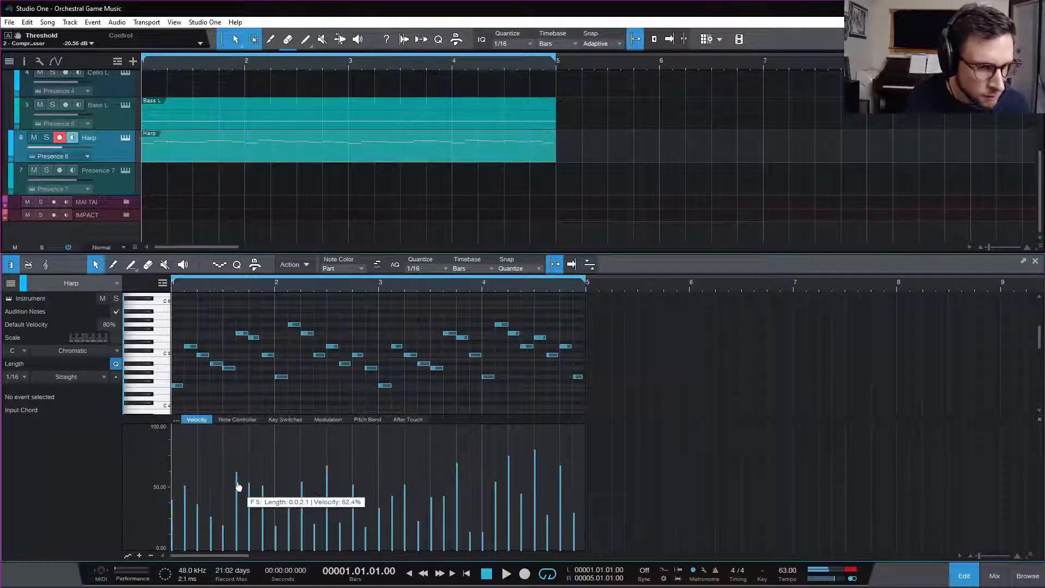
left_click_drag(238, 486, 239, 502)
key("space")
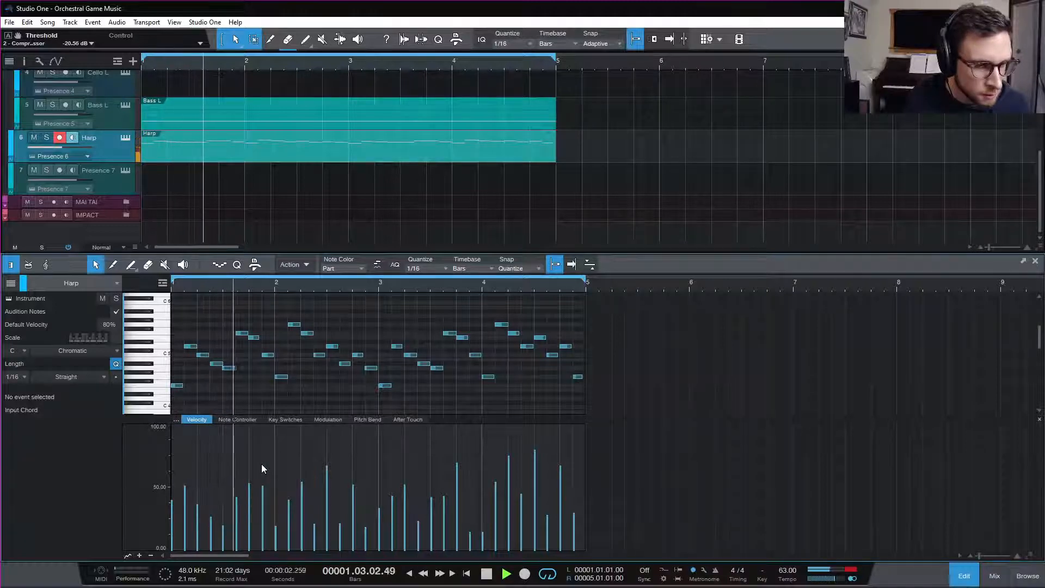
mouse_move(262, 496)
key("space")
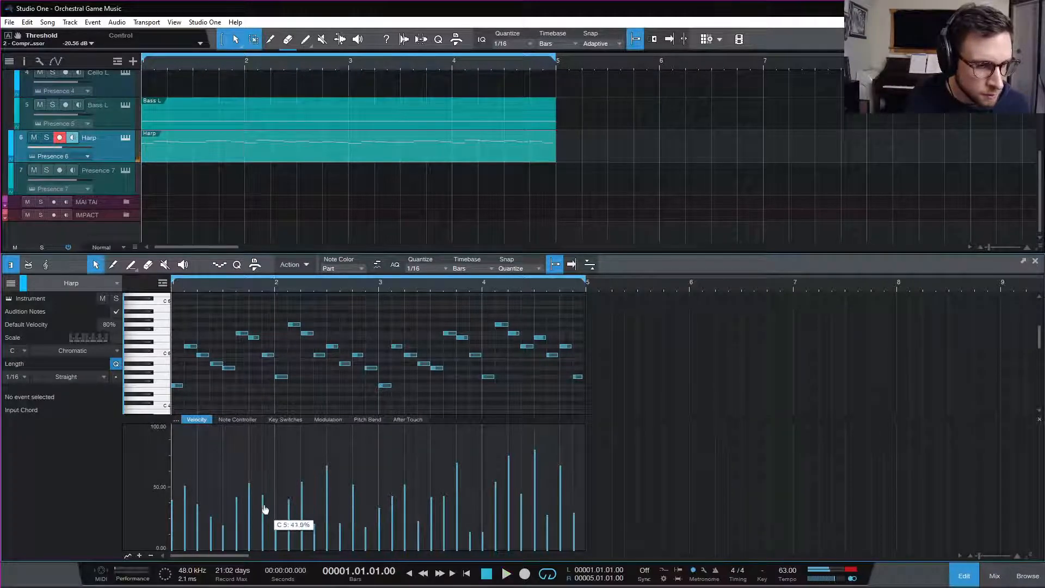
- Raise the third Harp note's velocity in bar 1 and lower those of the first, second and sixth notes, auditioning between changes
key("space")
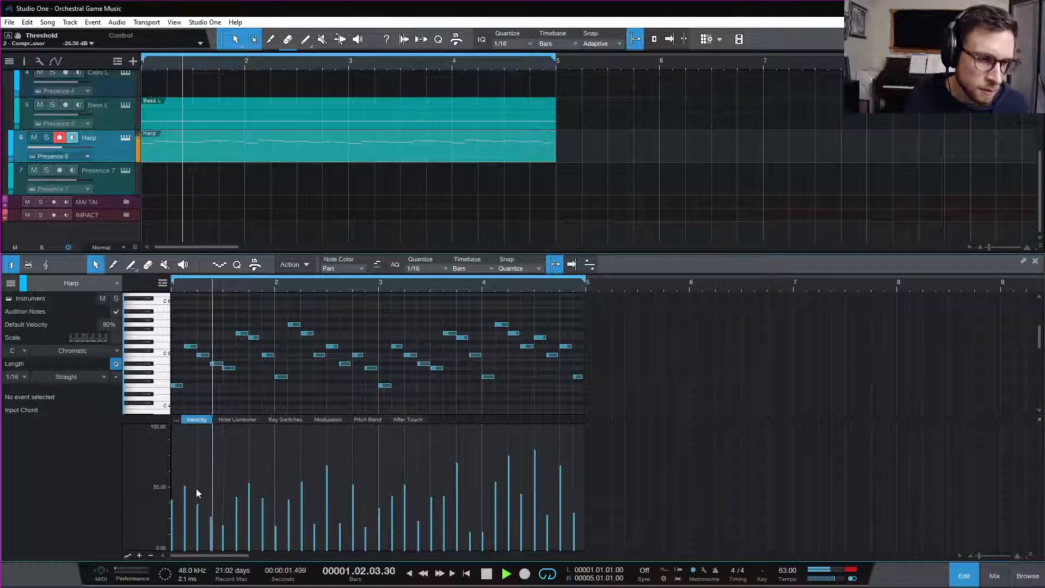
key("space")
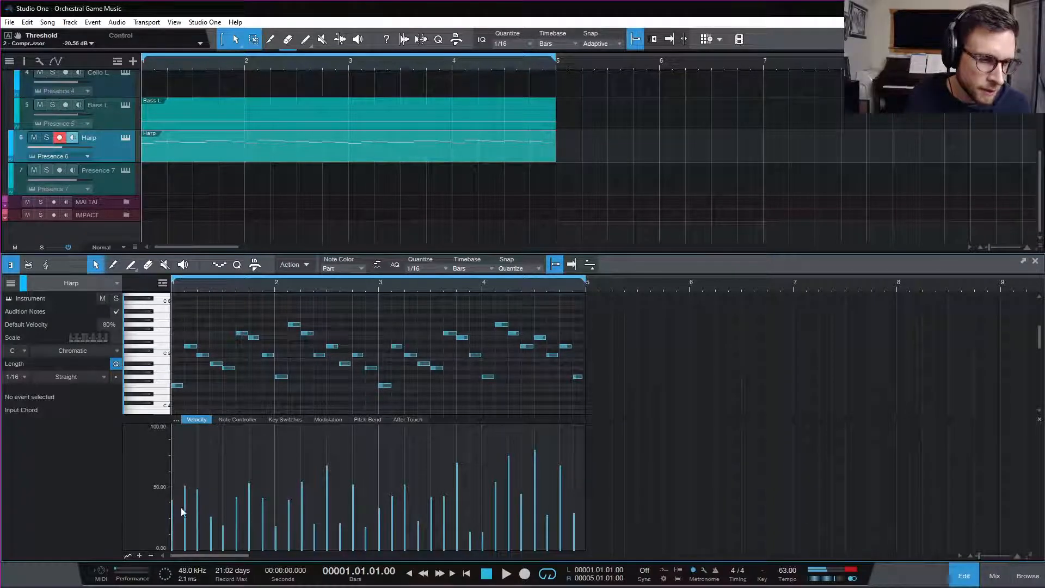
left_click_drag(184, 512, 187, 527)
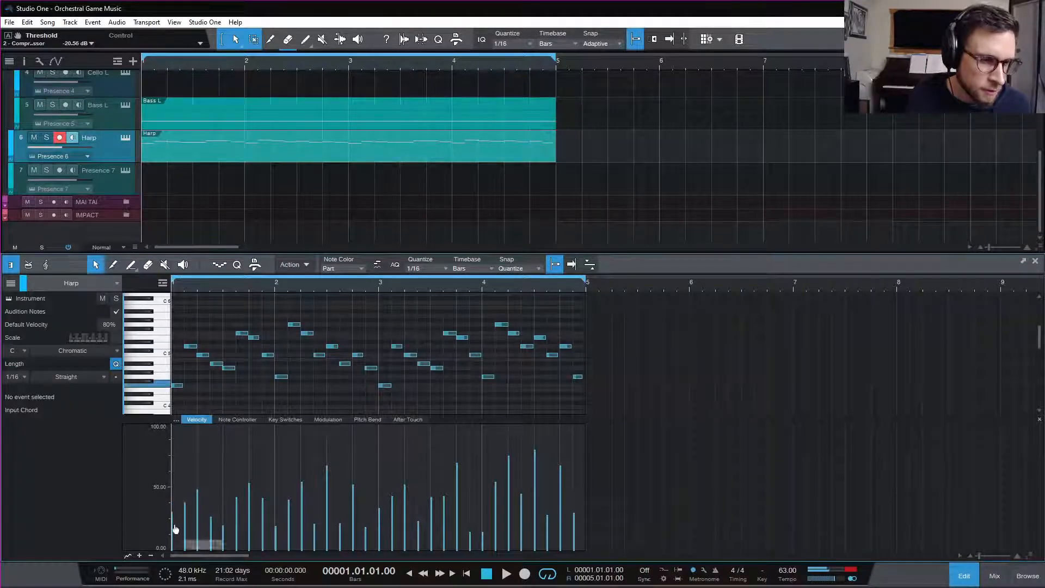
key("space")
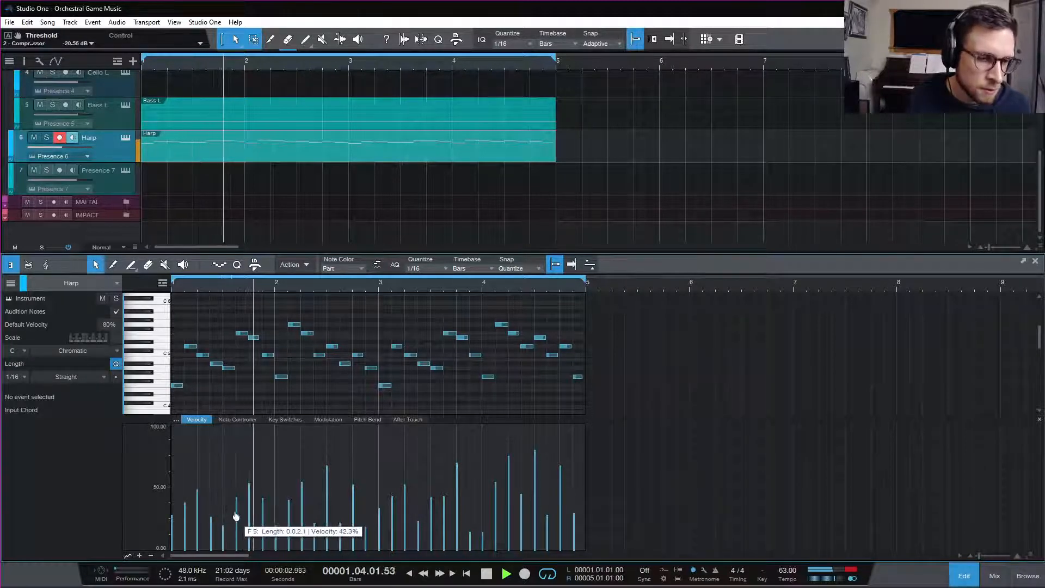
key("space")
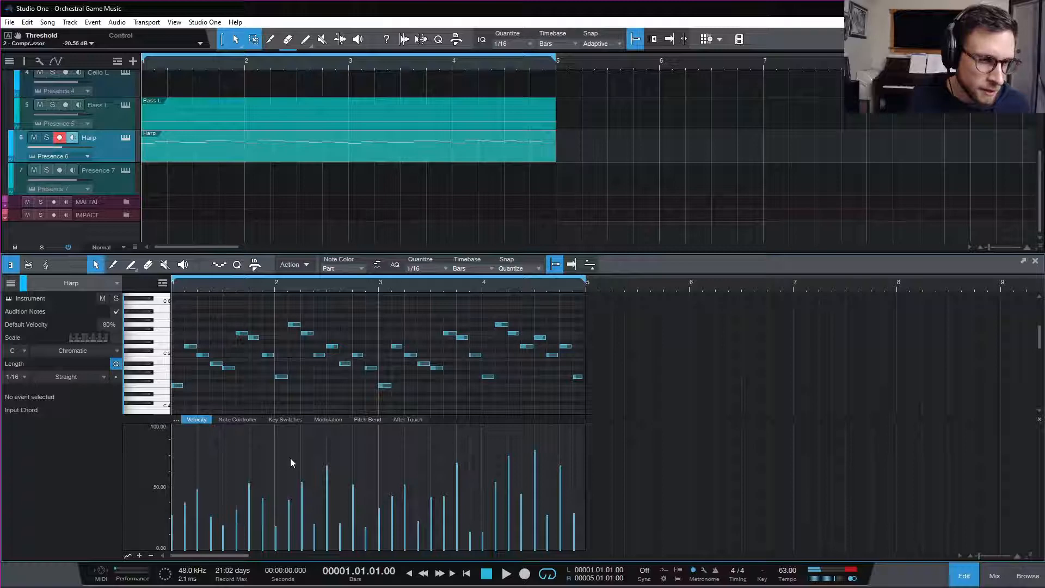
key("space")
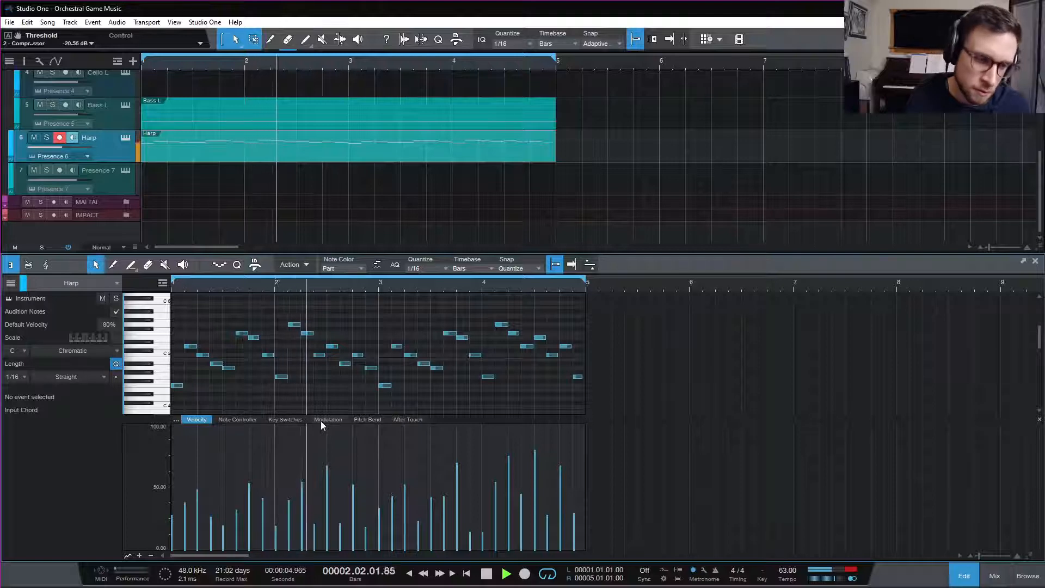
- Lower the fifth Harp note's velocity in bar 2, raise those of the sixth and seventh notes, and play the part
key("space")
left_click_drag(327, 468, 342, 507)
key("space")
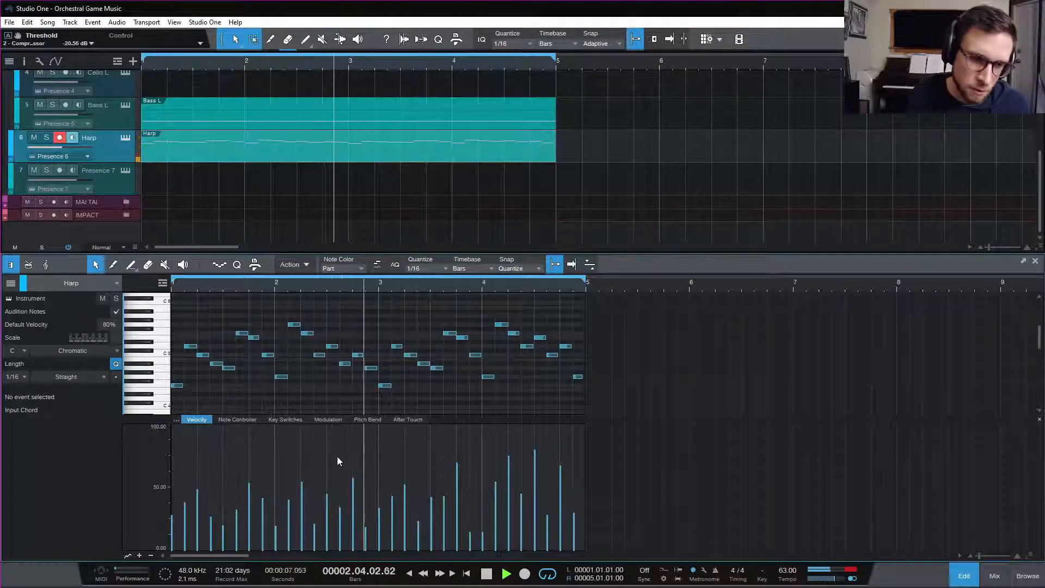
- Adjust the Harp note velocities from the end of bar 2 through bar 4, including lowering bar 4's fourth and fifth notes, auditioning between changes
key("space")
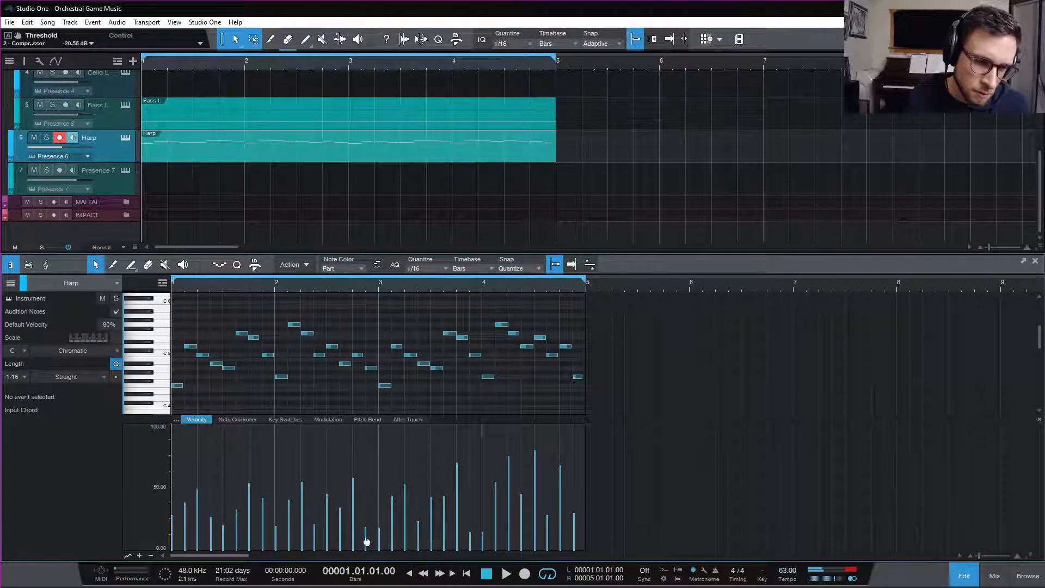
left_click(325, 286)
key("space")
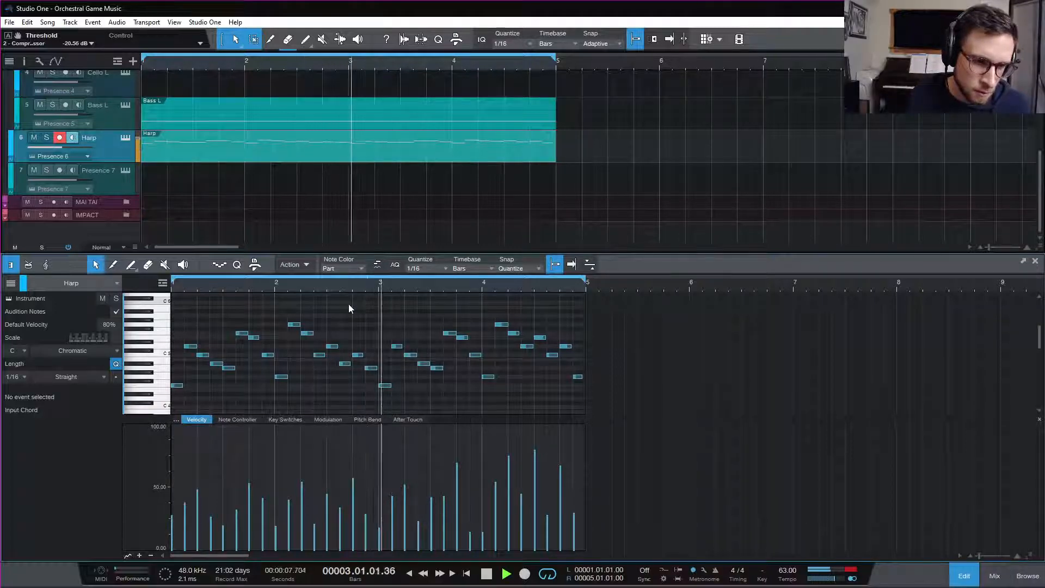
key("space")
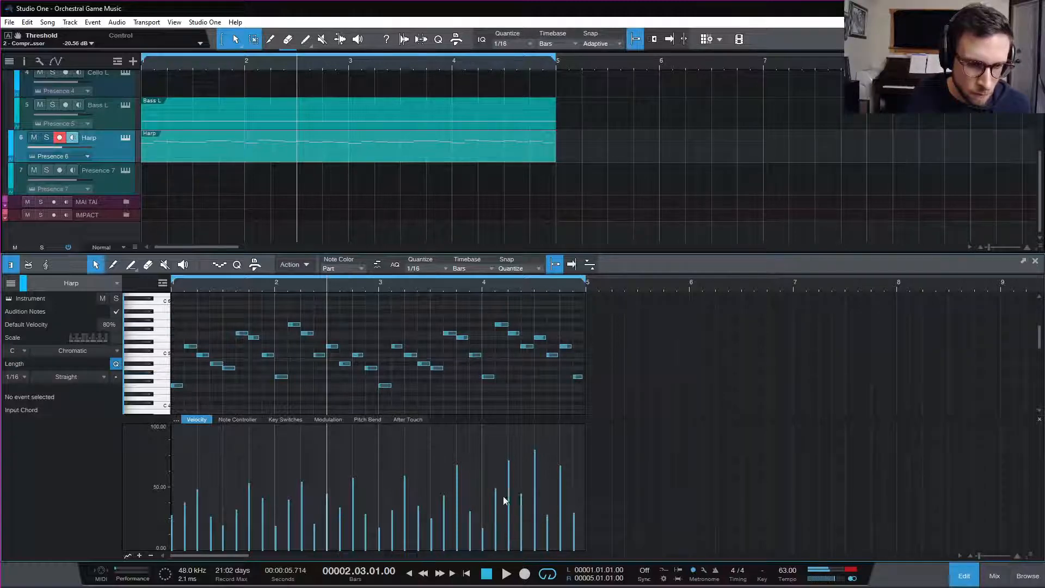
left_click_drag(521, 515, 535, 533)
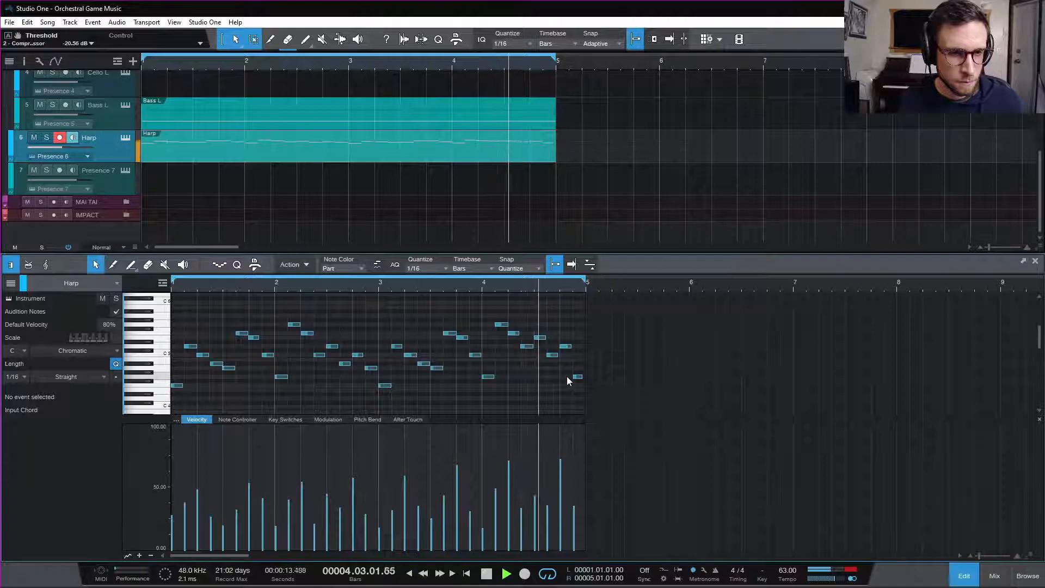
key("space")
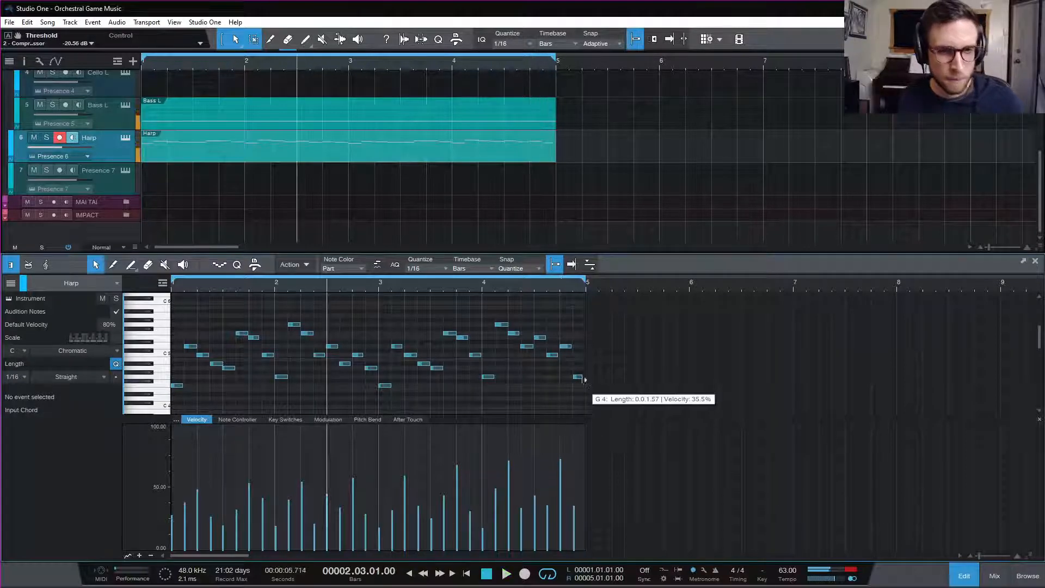
- Move the last Harp note in bar 4 up to A4, audition the notes before it, and close the note editor
left_click_drag(578, 377, 578, 368)
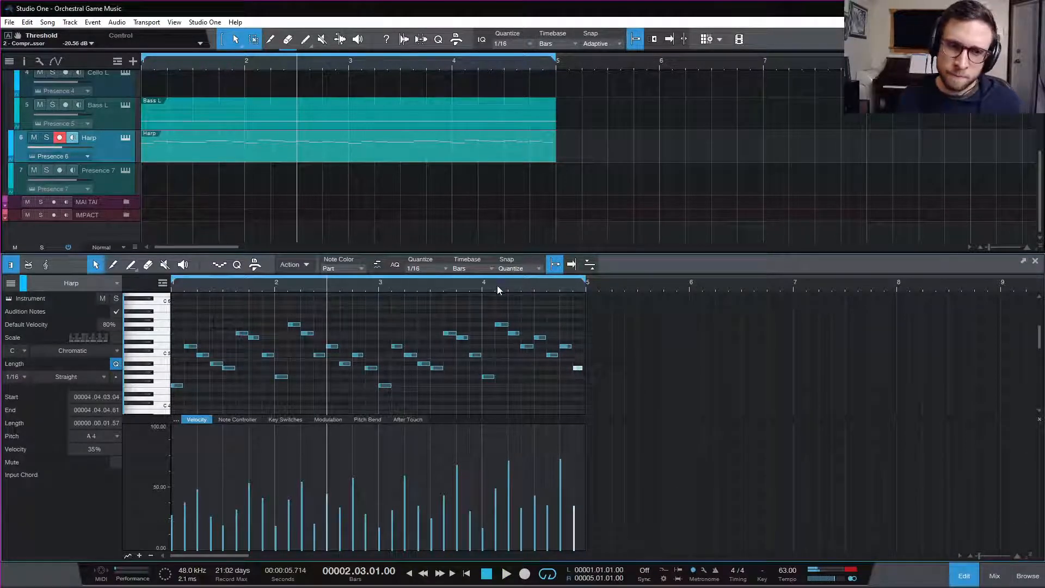
left_click(498, 324)
left_click(513, 333)
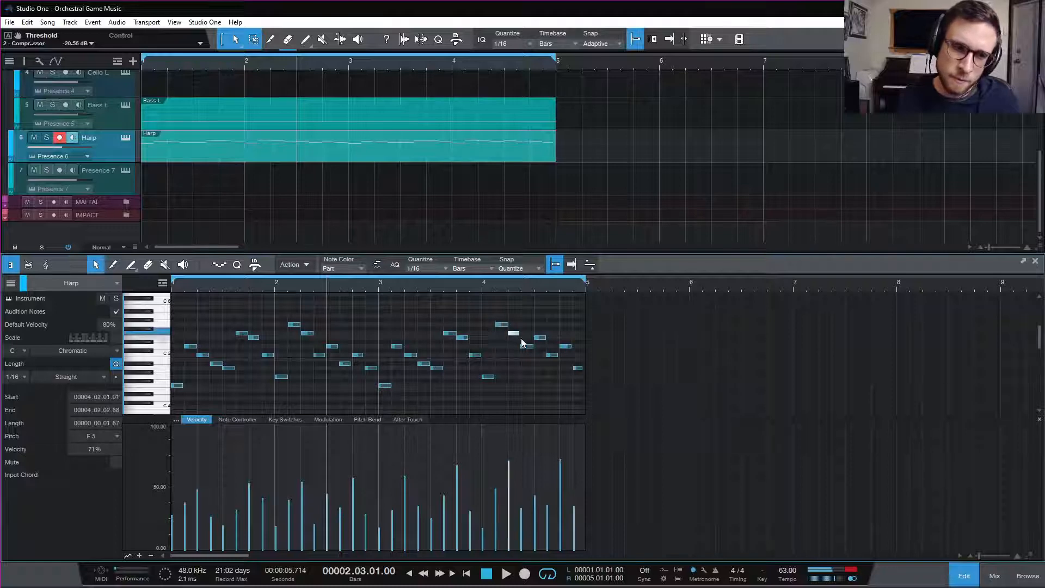
left_click(528, 347)
left_click(552, 355)
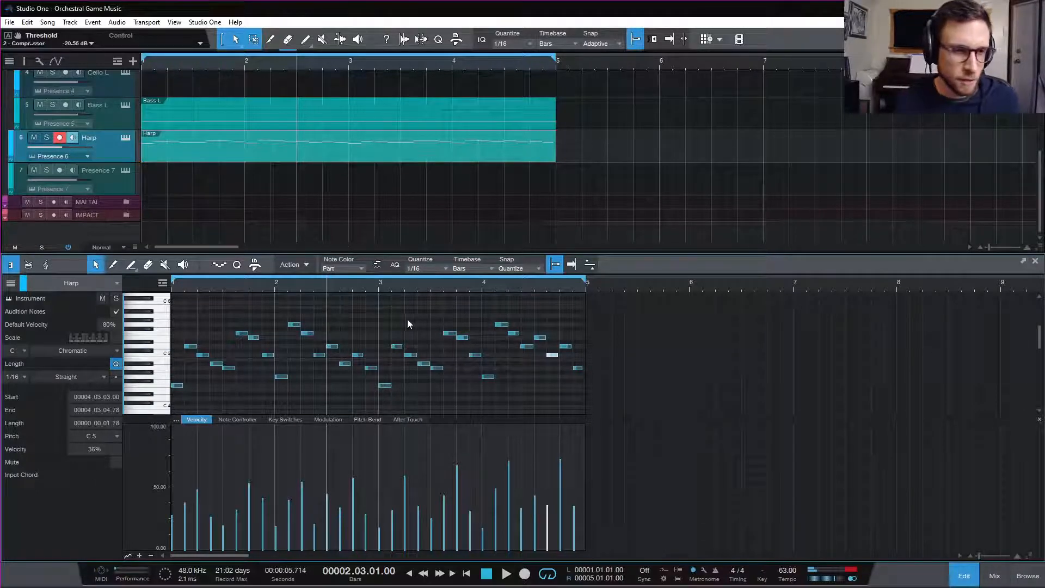
left_click(966, 576)
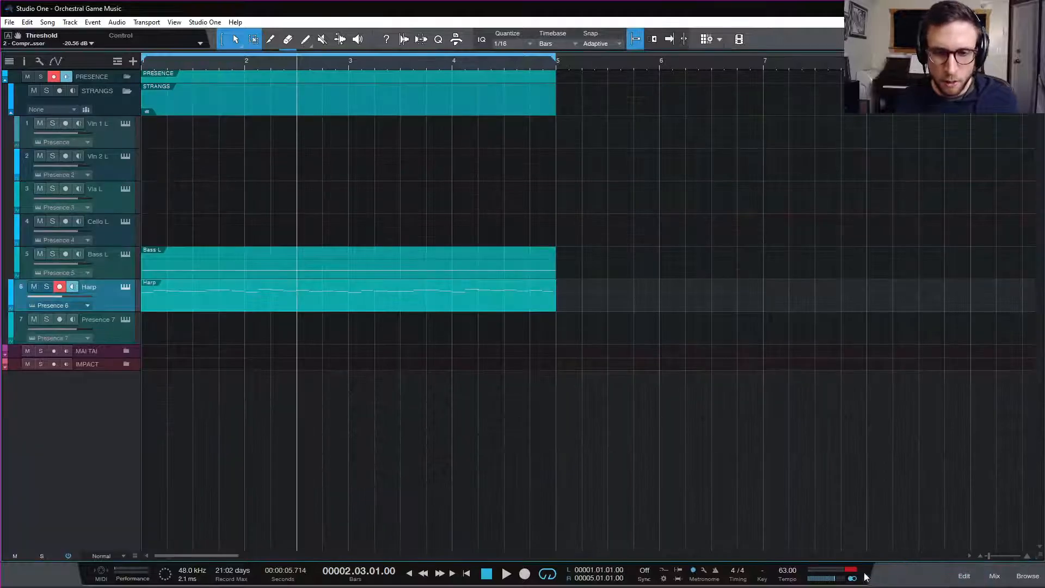
- Add a Limiter to the MixBus channel, set its ceiling to -1.02 dB, and play the arrangement
left_click(987, 576)
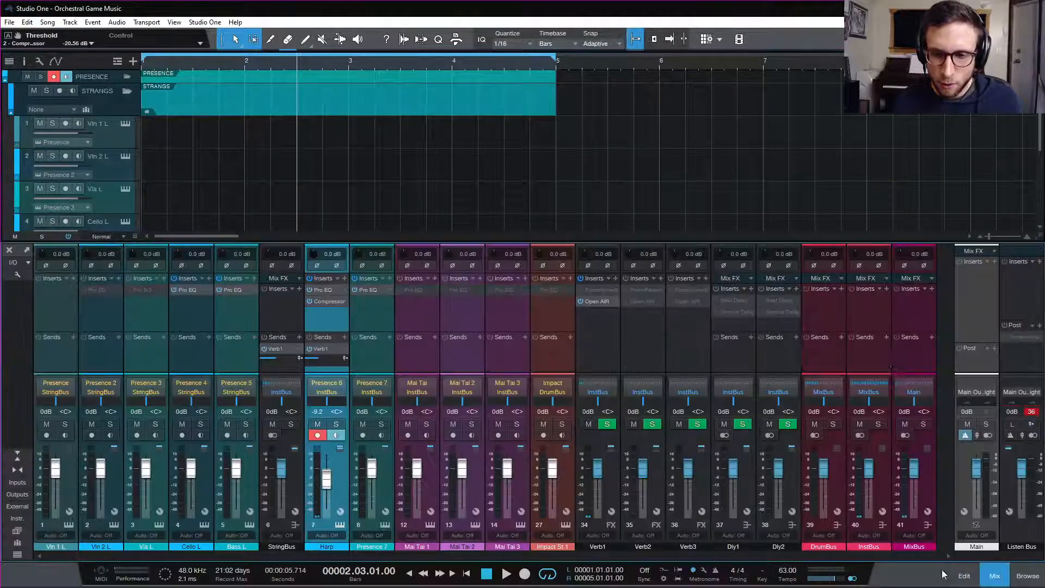
left_click(932, 289)
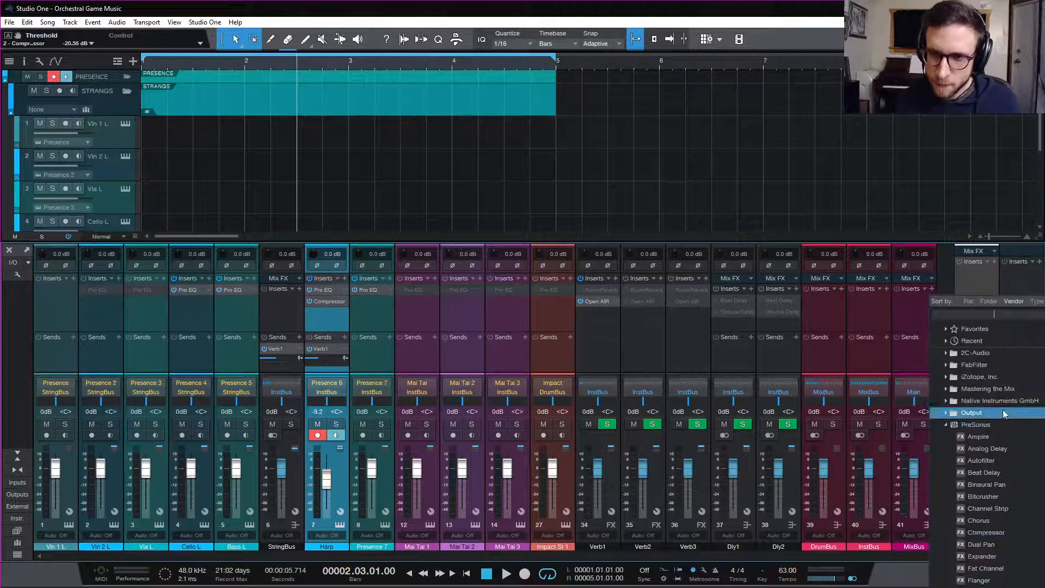
left_click(978, 587)
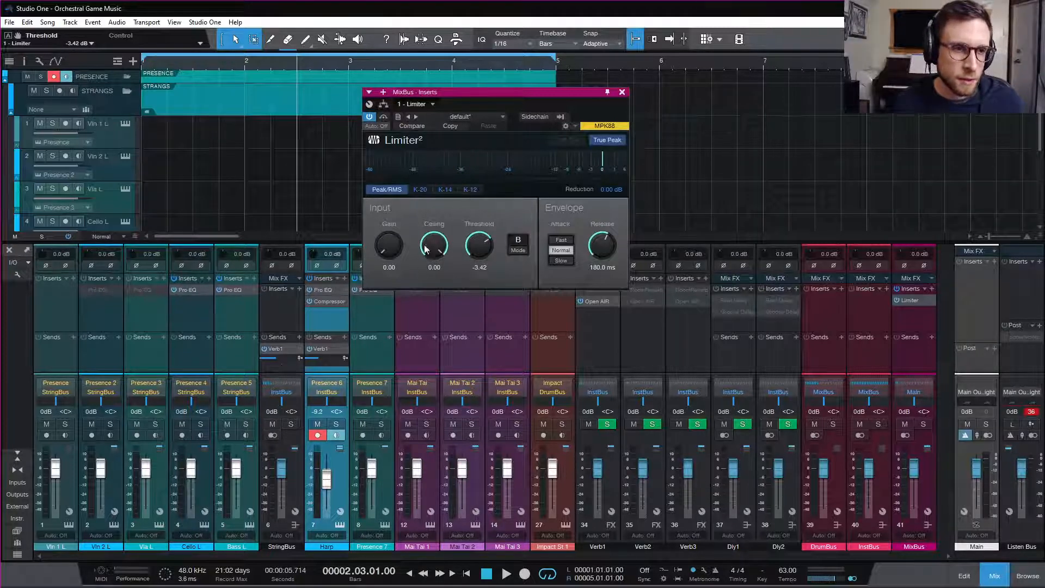
left_click_drag(426, 249, 425, 253)
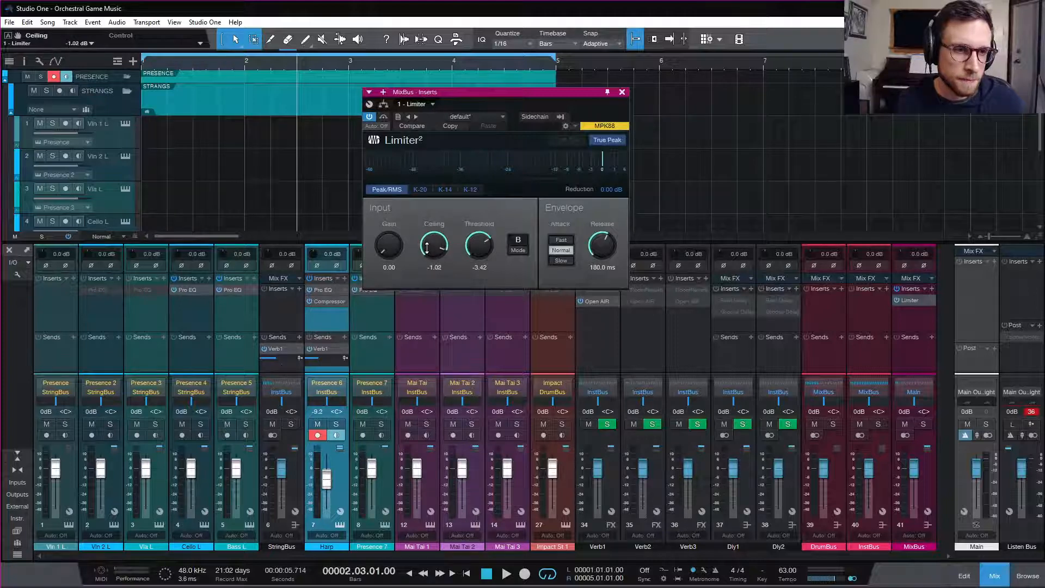
left_click(624, 93)
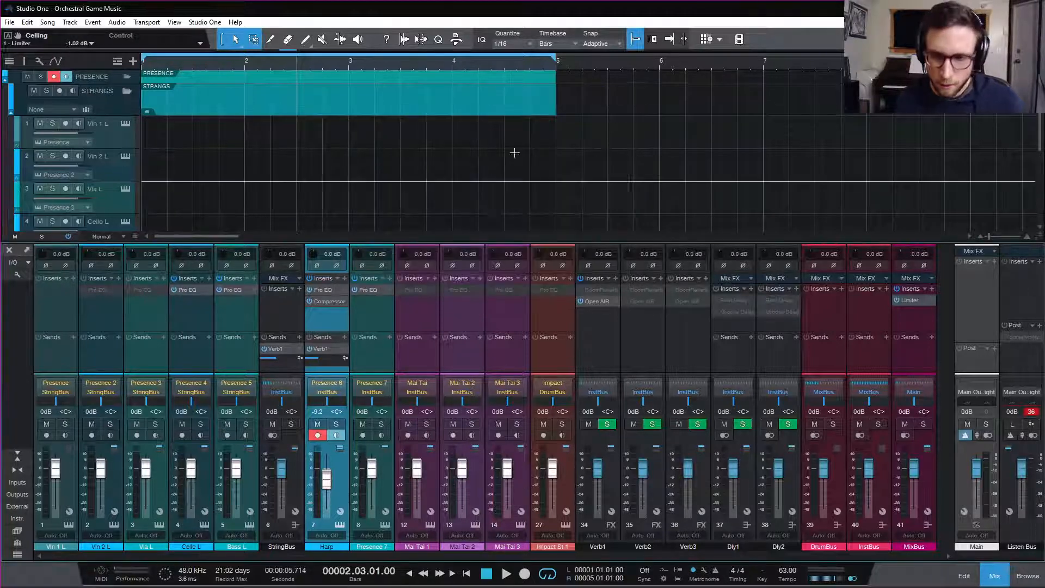
key("space")
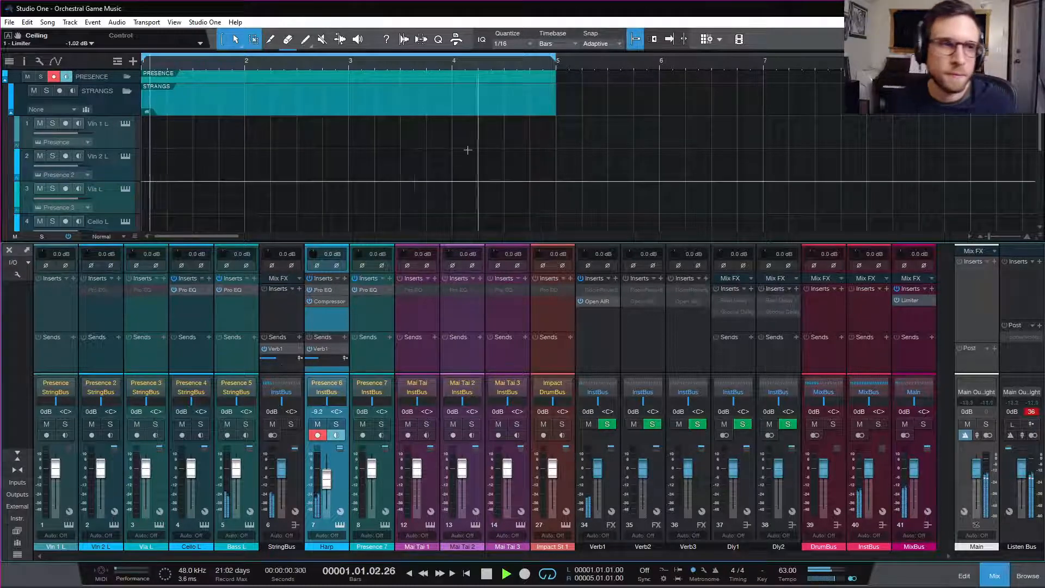
left_click(993, 577)
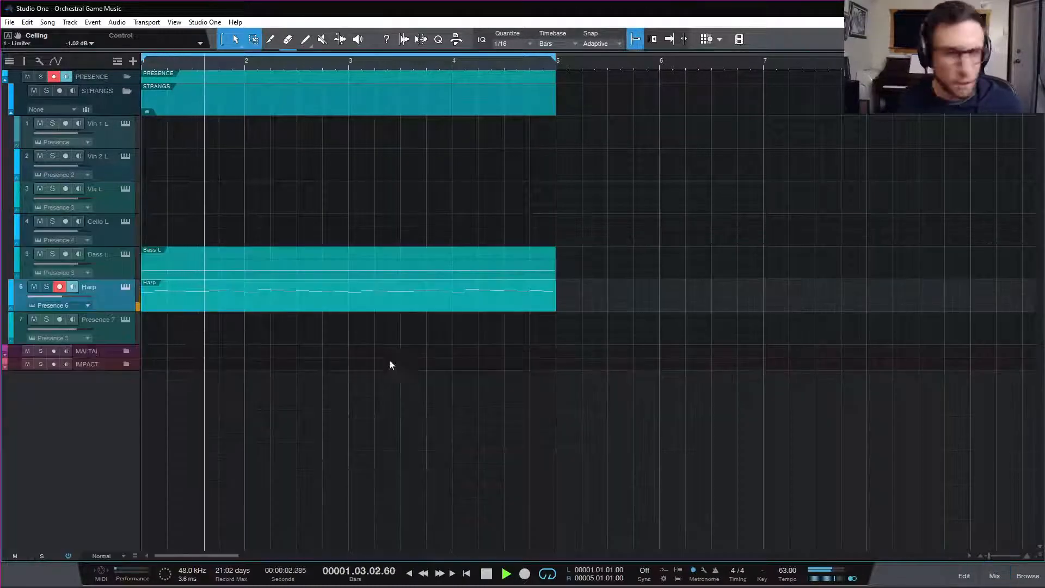
key("space")
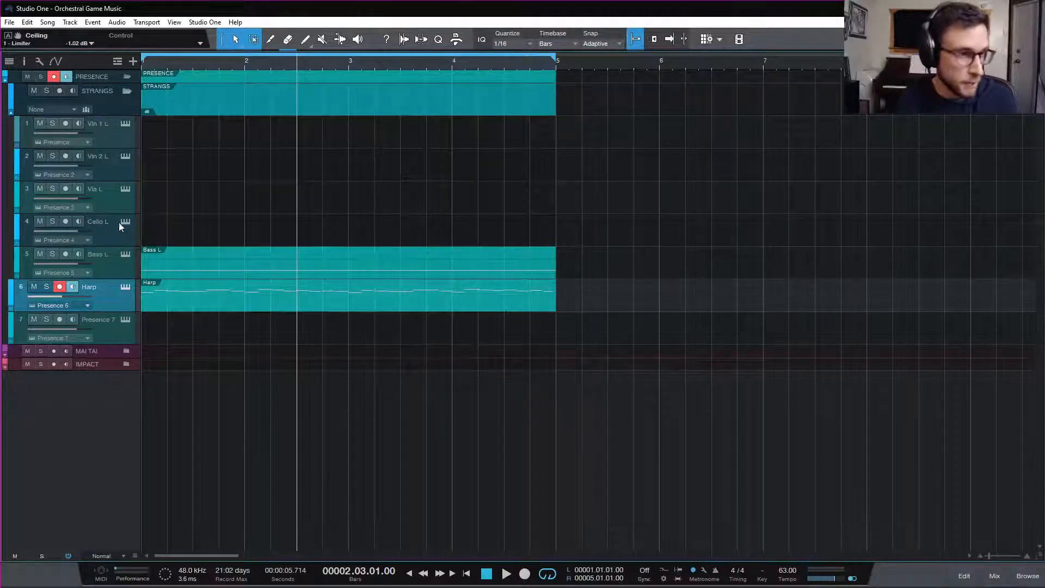
- Try the Acoustic Piano Full and Soft presets on the Presence 7 instrument and load Acoustic Piano - Medium
left_click(112, 329)
left_click(125, 320)
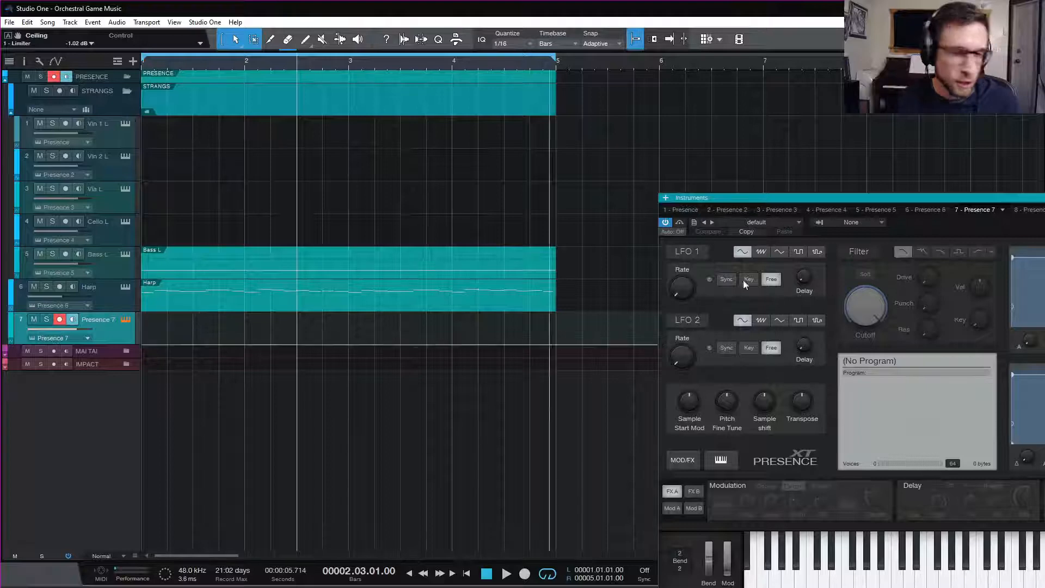
left_click_drag(892, 198, 501, 84)
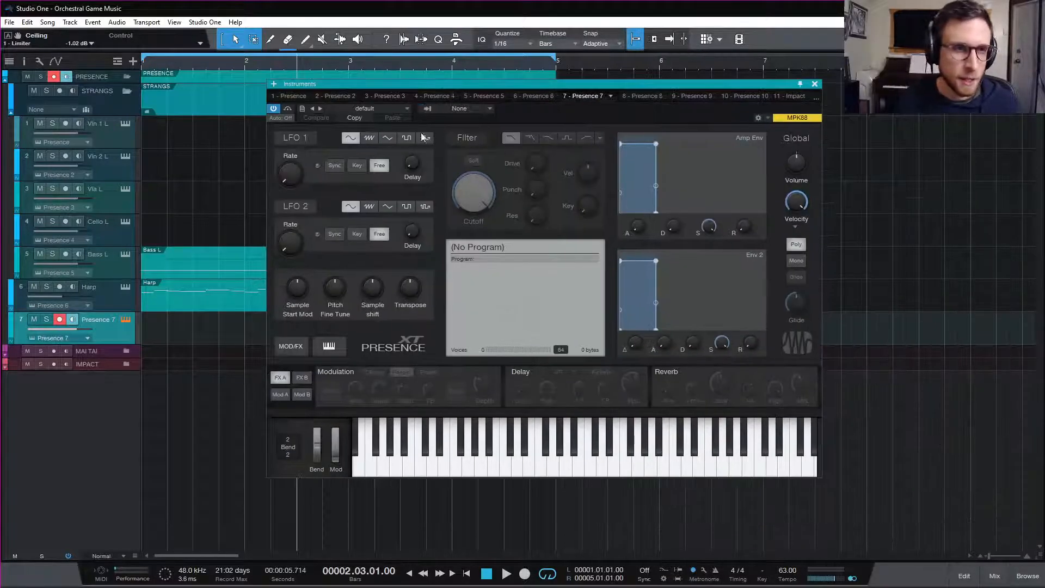
left_click(380, 112)
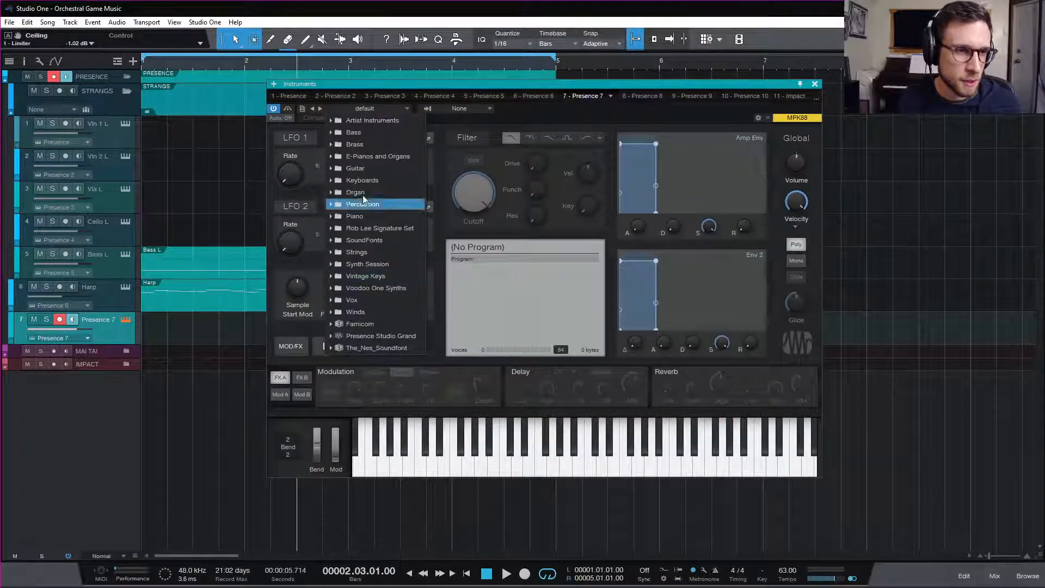
left_click(397, 216)
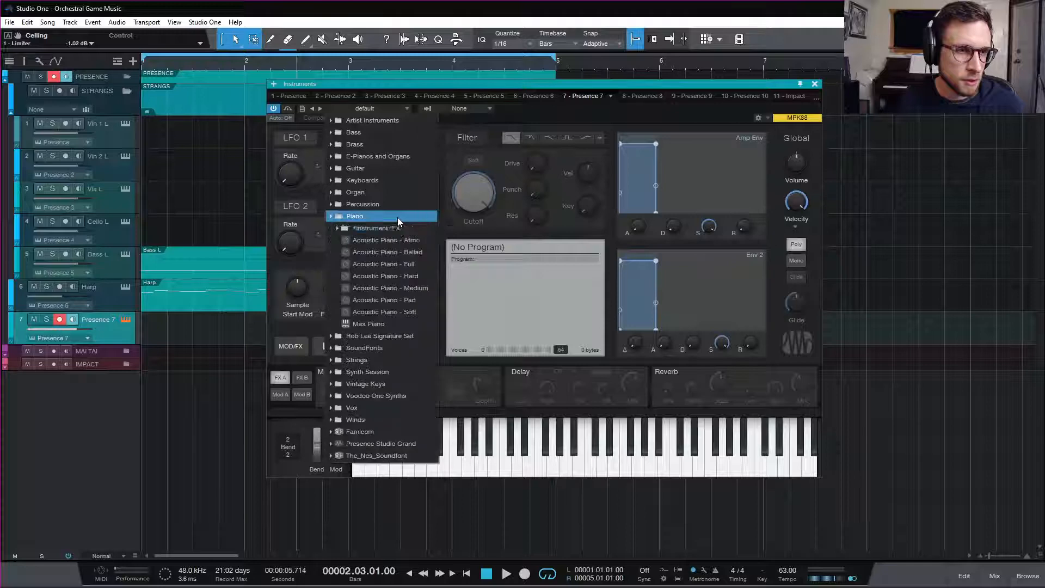
left_click(423, 265)
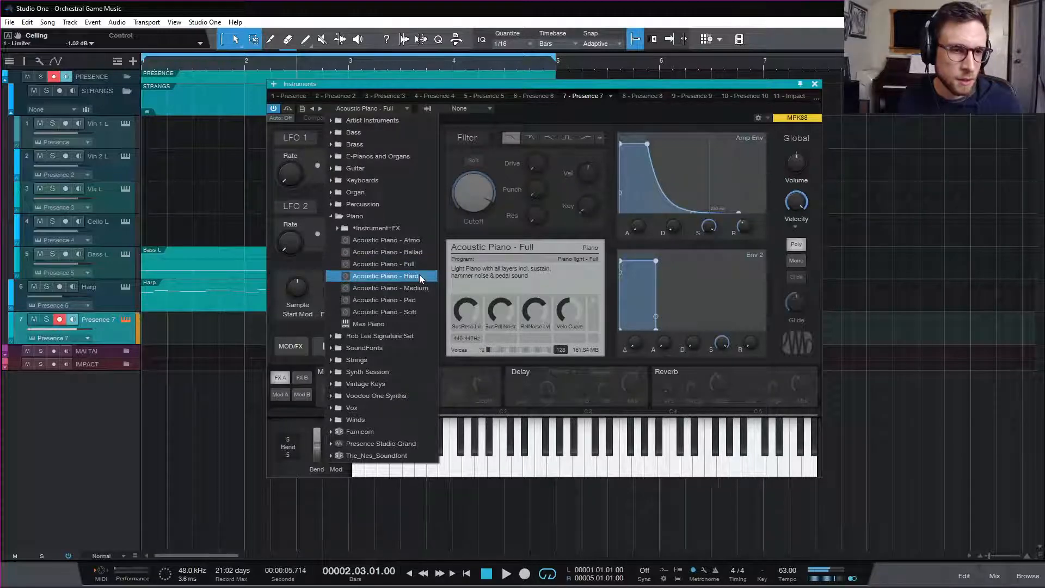
left_click(423, 310)
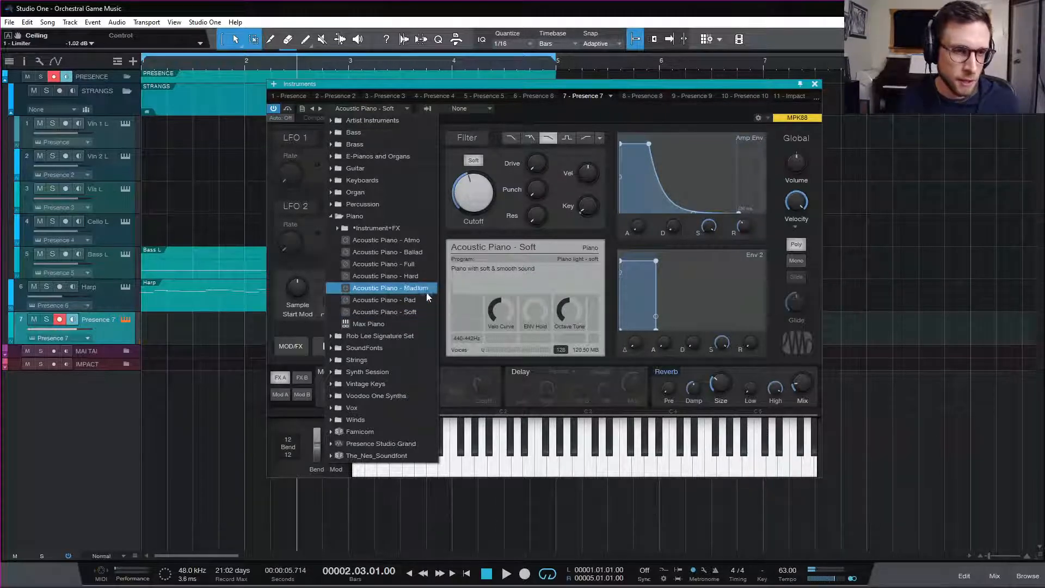
left_click(424, 289)
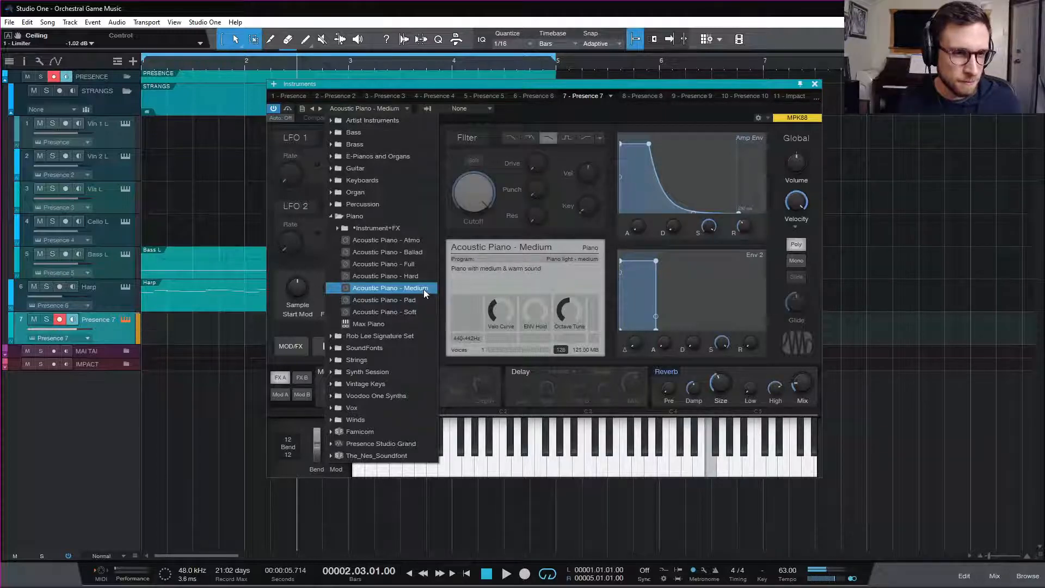
left_click(507, 234)
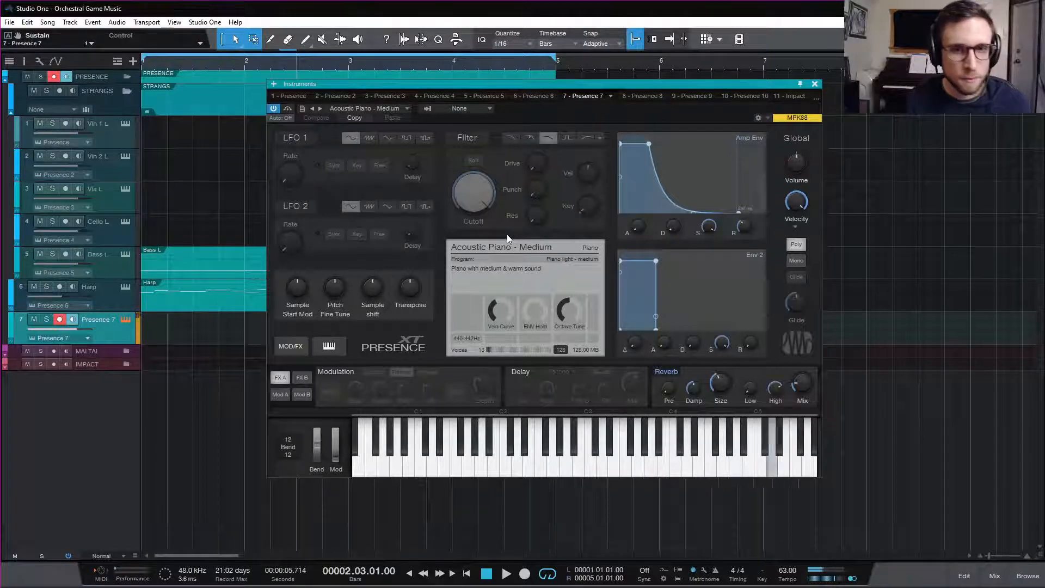
- Turn off the piano instrument's built-in reverb and raise its global volume with the mixer in view
left_click(667, 371)
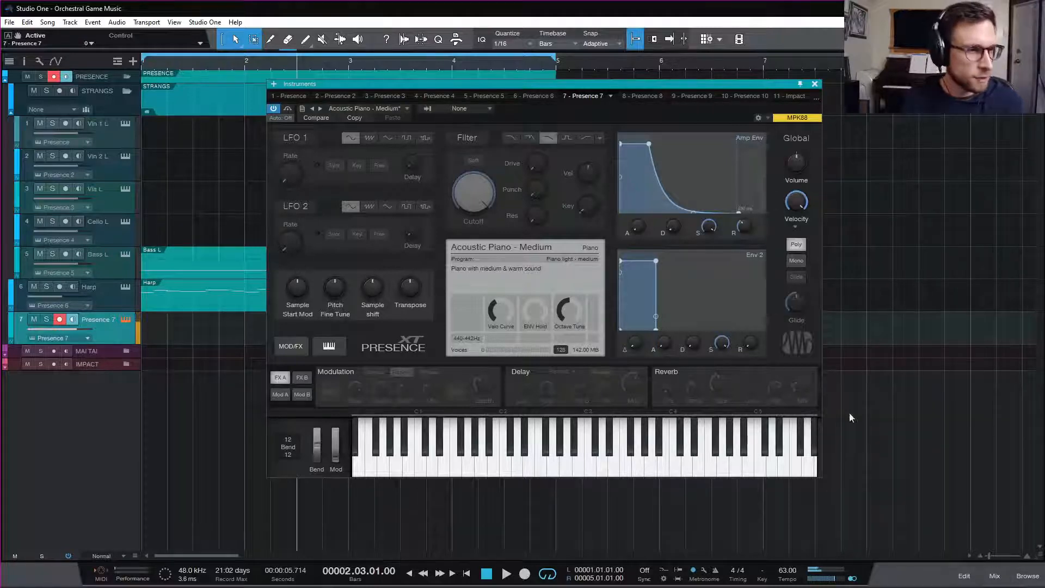
left_click(994, 576)
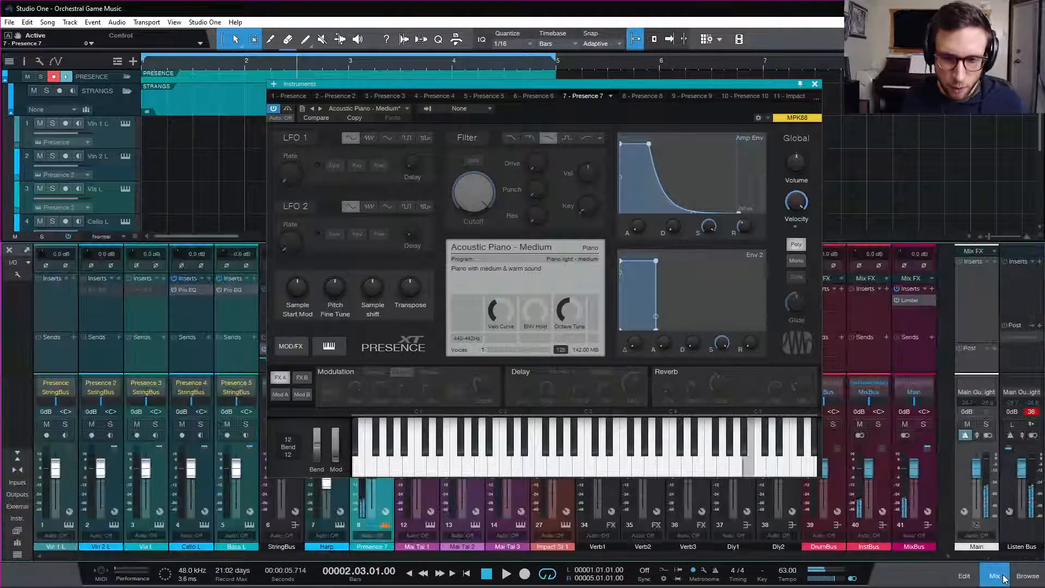
left_click_drag(491, 84, 652, 73)
mouse_move(958, 155)
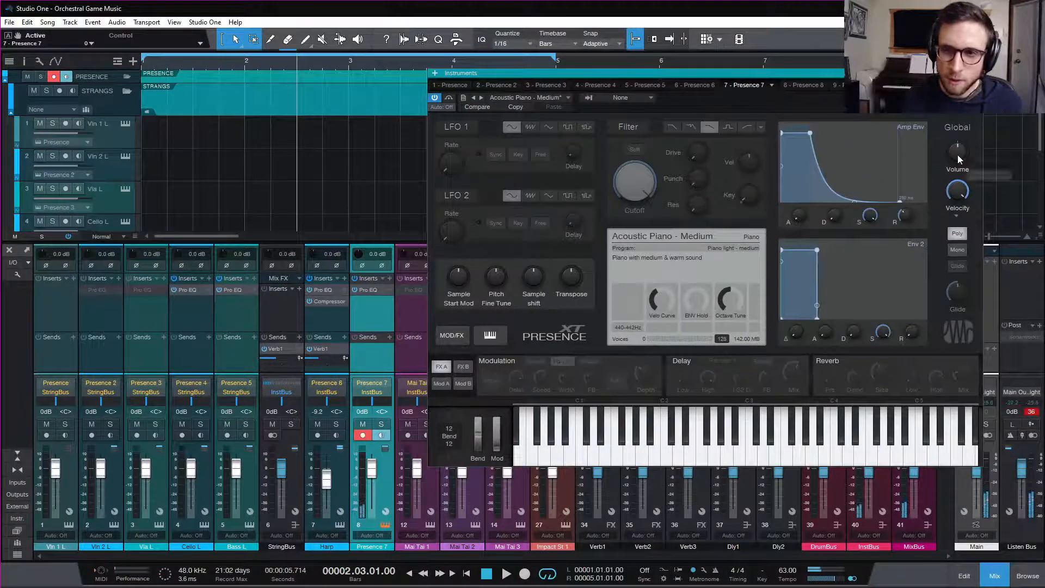
left_click_drag(957, 155, 957, 102)
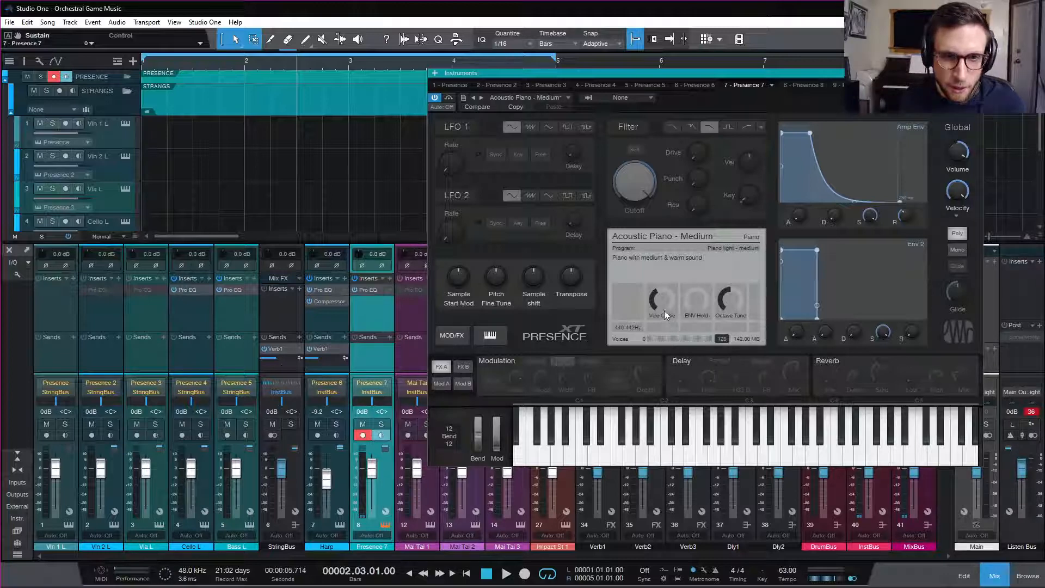
- Set the piano's velocity curve to 0.21 and its amp envelope release to 894 ms
mouse_move(665, 306)
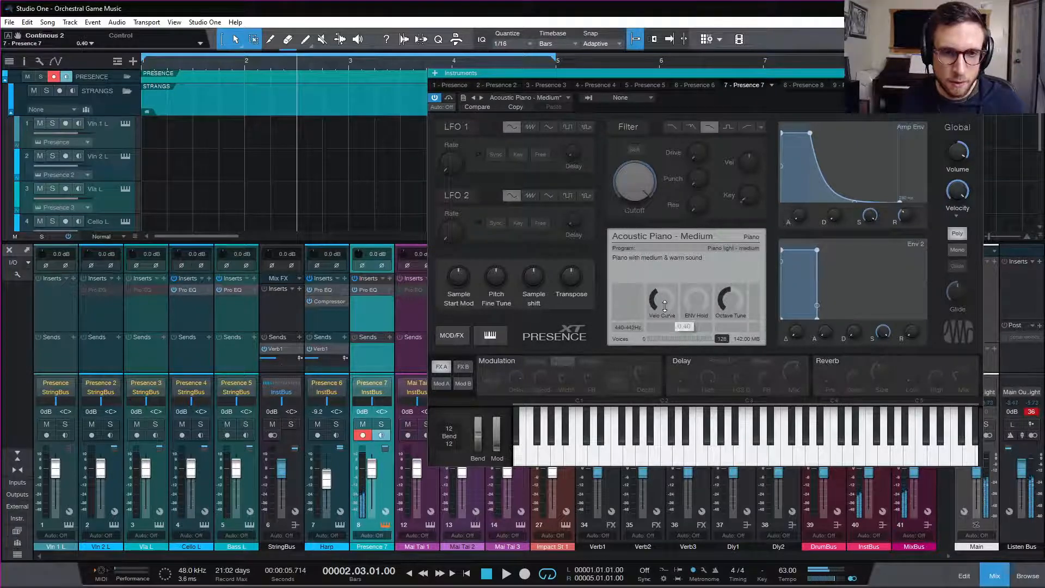
left_click_drag(665, 306, 667, 358)
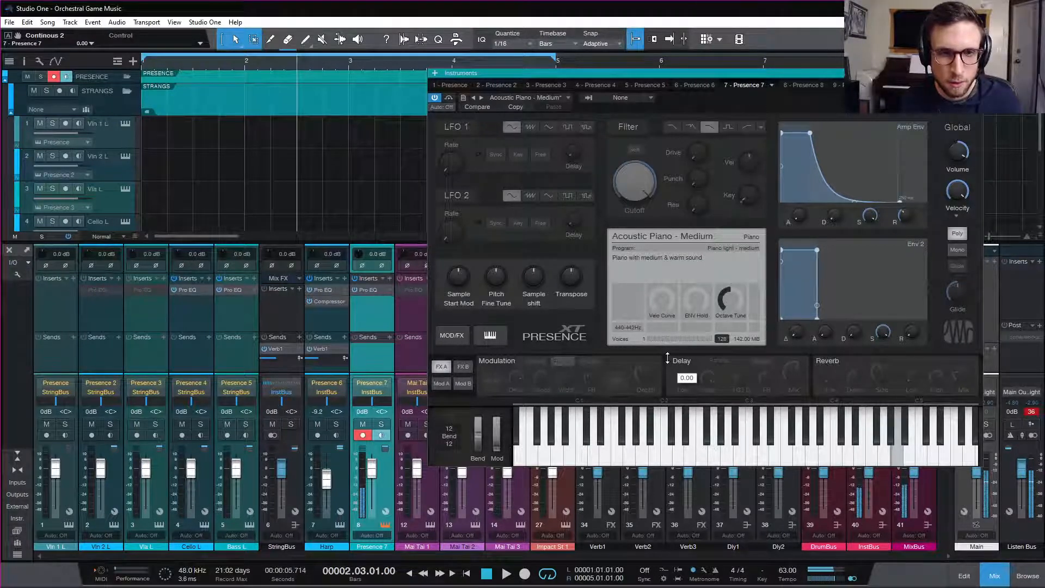
left_click_drag(668, 358, 665, 328)
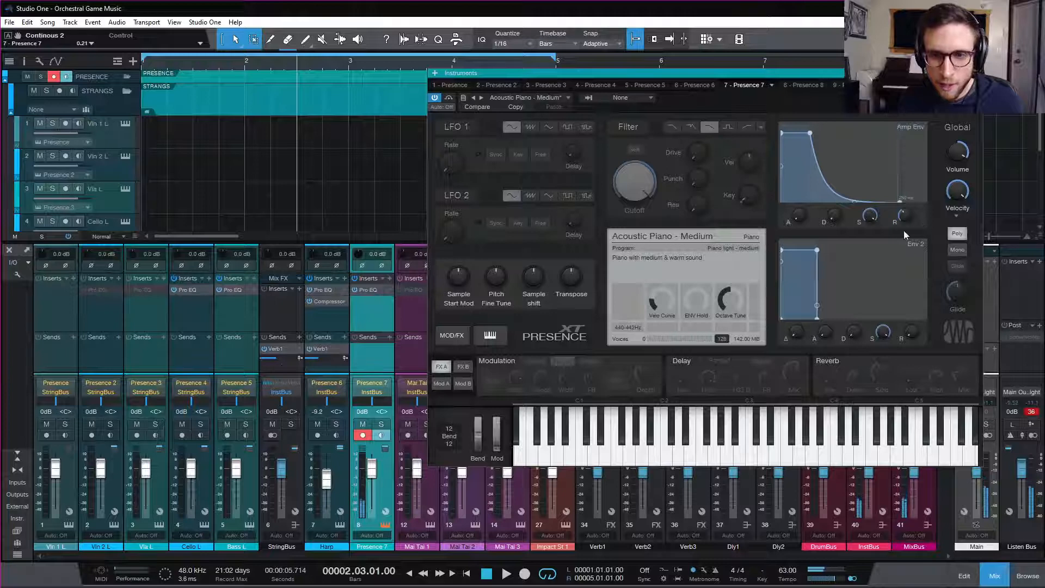
mouse_move(903, 215)
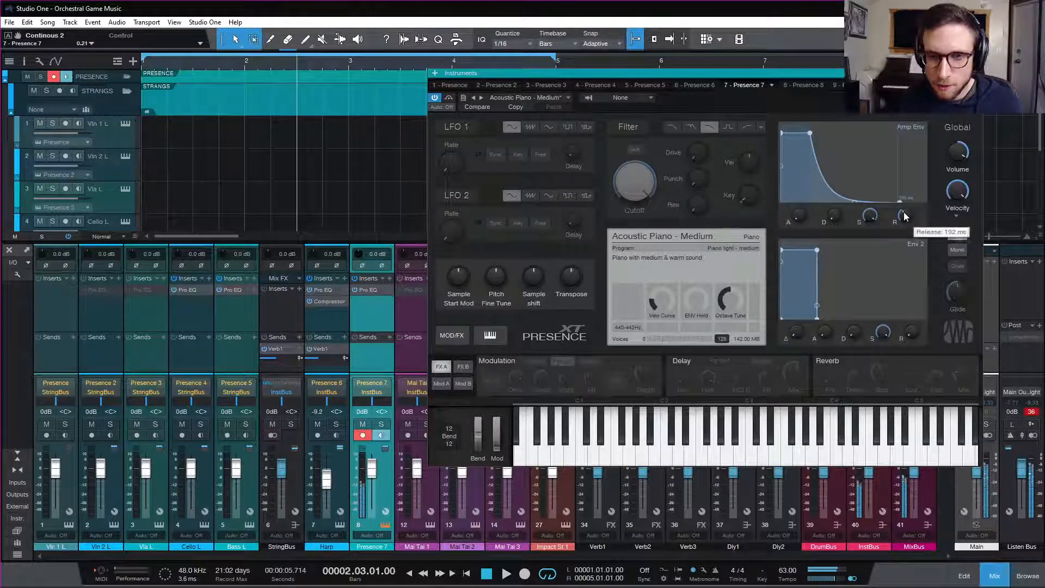
left_click(905, 215)
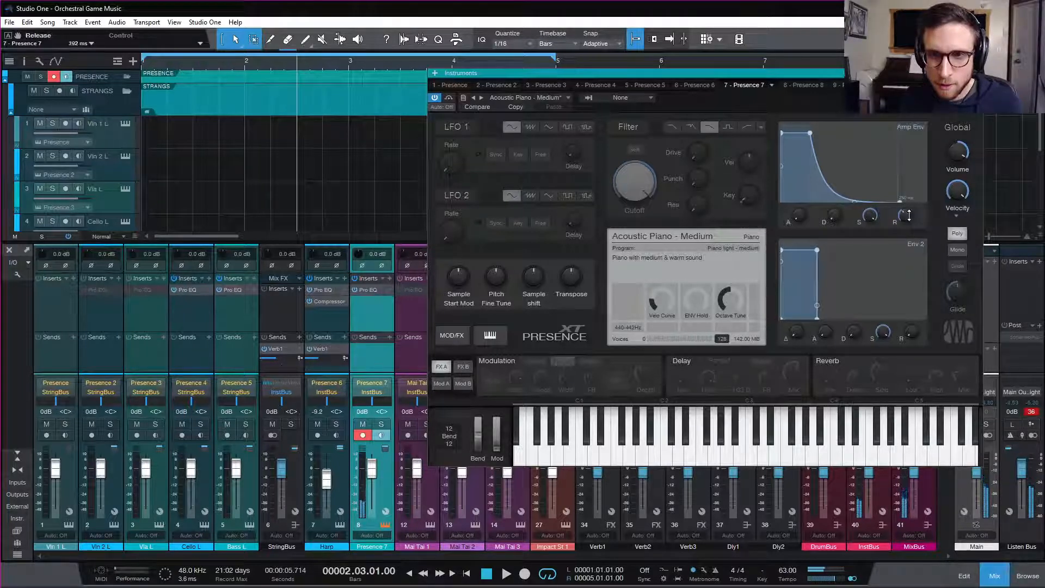
left_click_drag(908, 215, 911, 202)
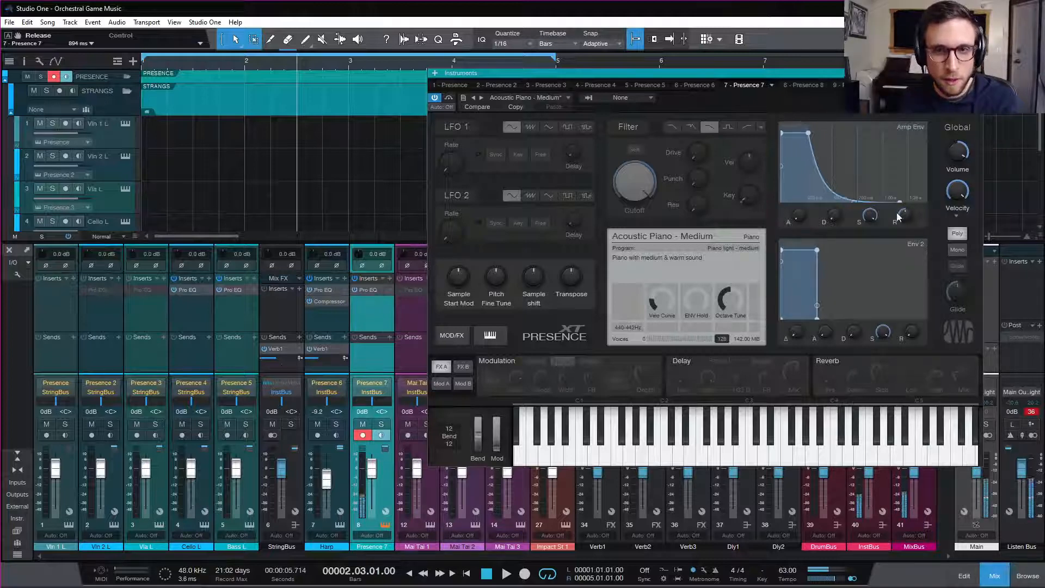
- Fine-tune the piano's amp envelope release, trying 4.673 s, 3.717 s and 1.598 s, and close the instrument
mouse_move(905, 215)
left_mouse_down()
mouse_move(905, 179)
mouse_move(904, 210)
mouse_move(906, 198)
left_mouse_up()
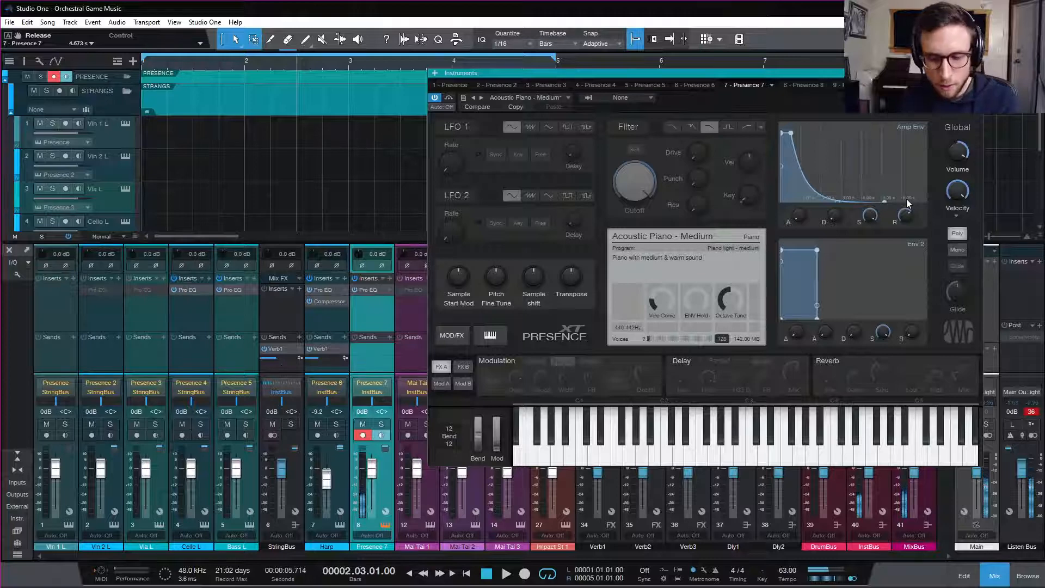
left_click_drag(909, 212, 908, 223)
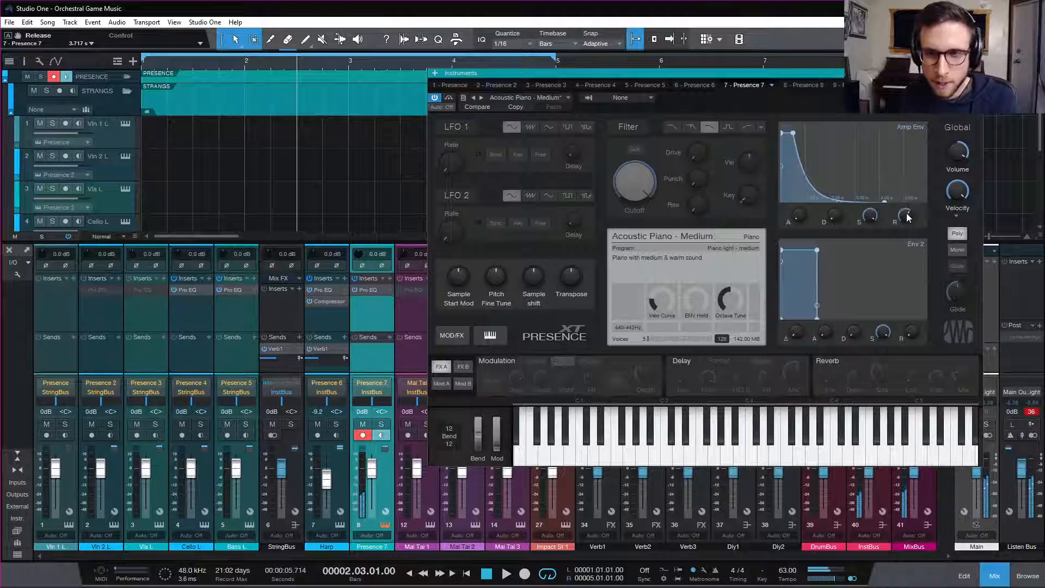
left_click_drag(906, 217, 907, 224)
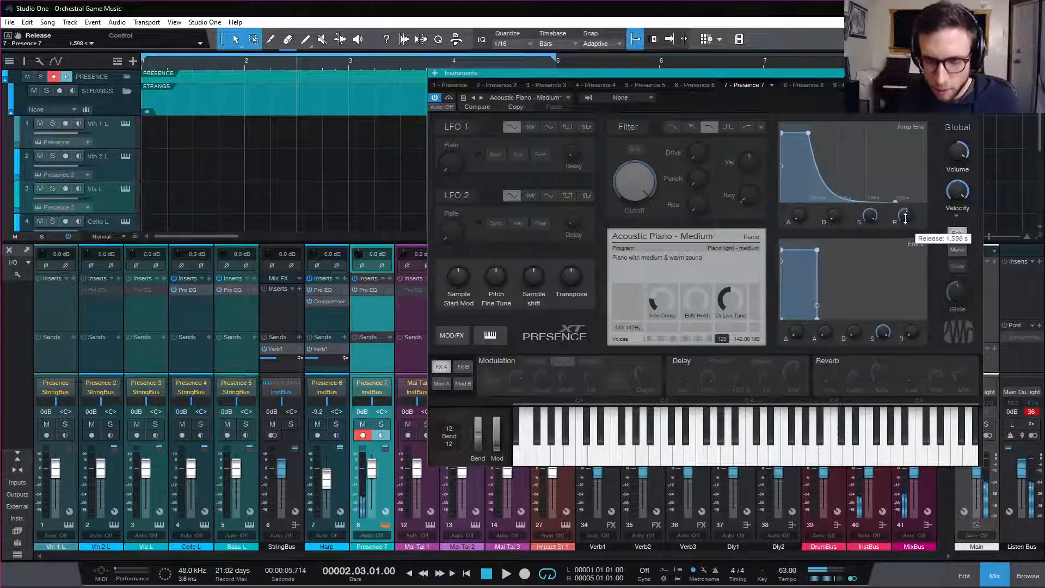
left_click_drag(905, 223, 905, 222)
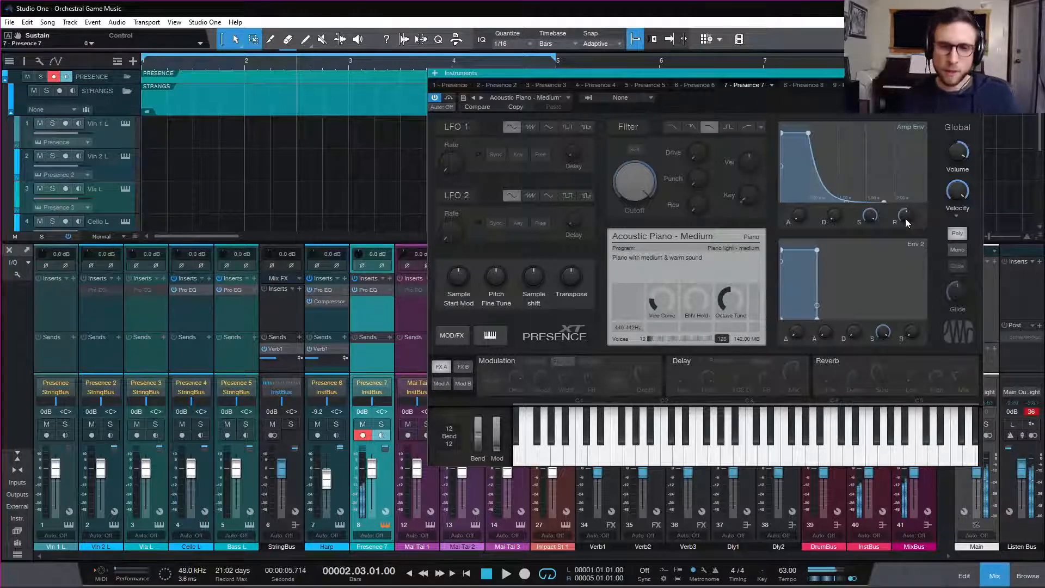
mouse_move(697, 217)
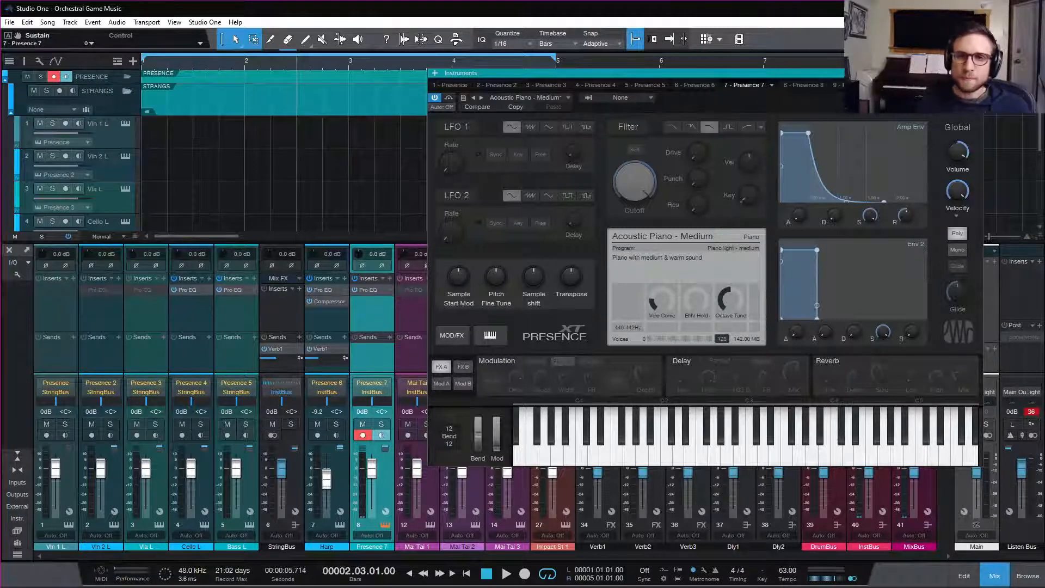
left_click(977, 73)
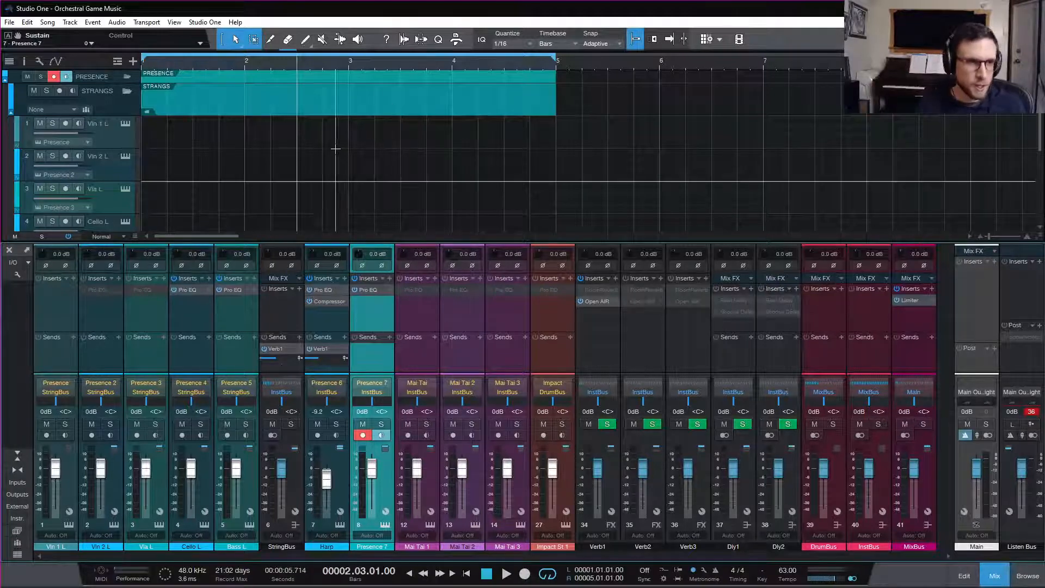
- Copy the Harp part onto the Presence 7 track and play the arrangement from the start
scroll(325, 148, "down", 3)
scroll(241, 146, "down", 2)
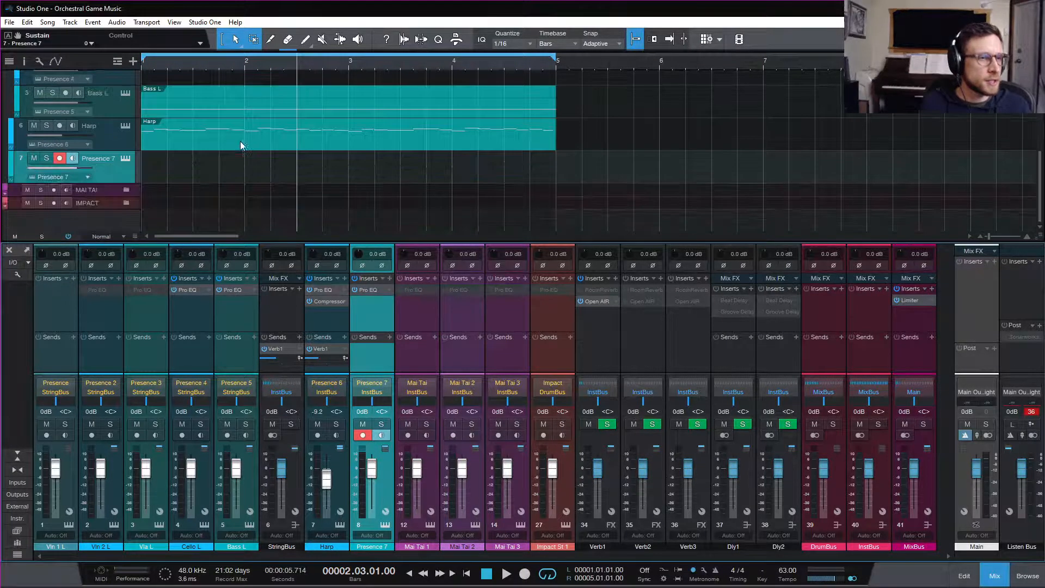
left_click_drag(239, 138, 240, 170)
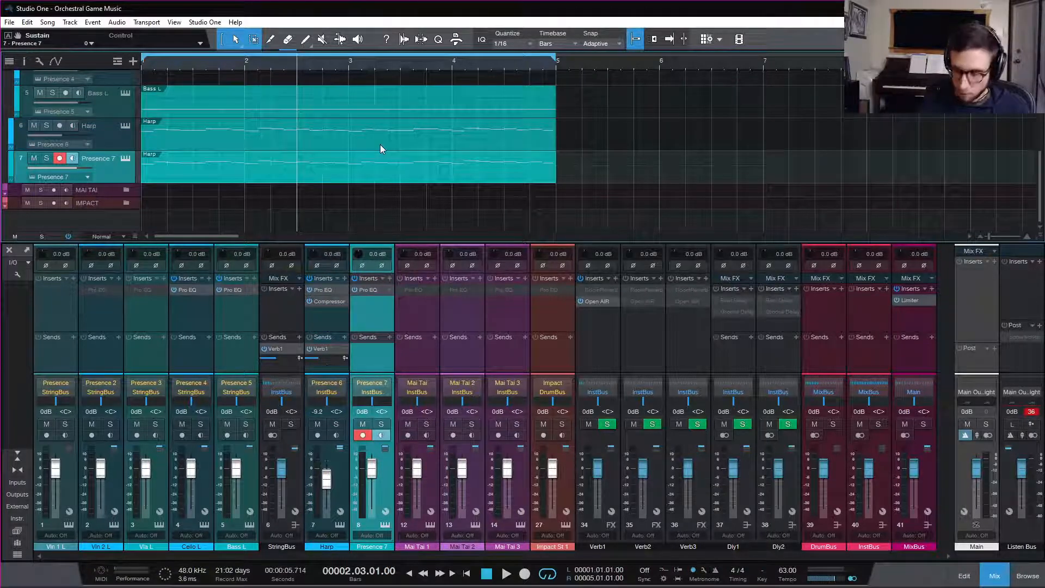
key("Home")
key("space")
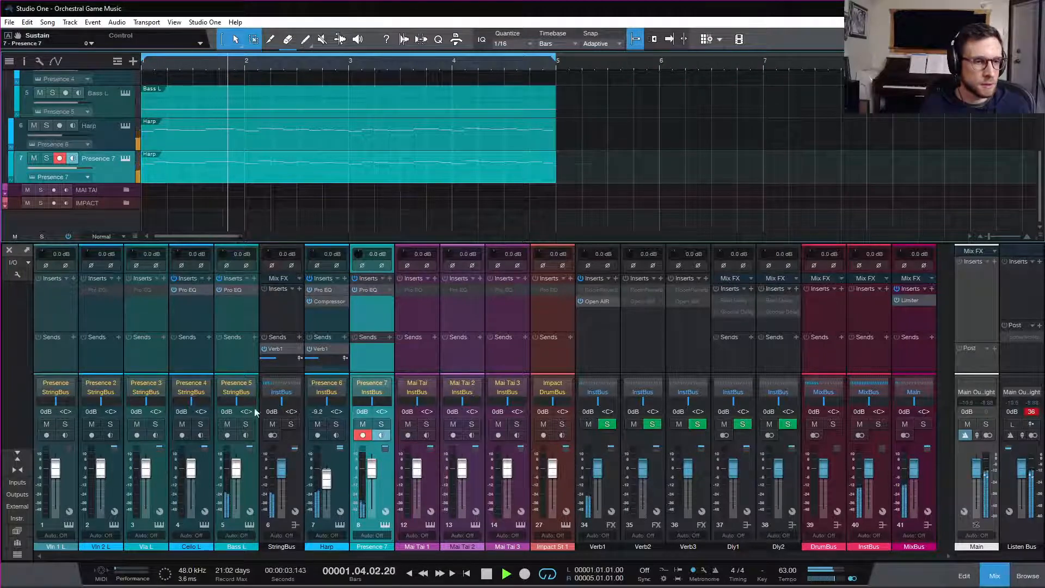
- Solo the Harp and Presence 7 channels and raise Presence 7's input gain to +15.4 dB
left_click(336, 424)
left_click(381, 424)
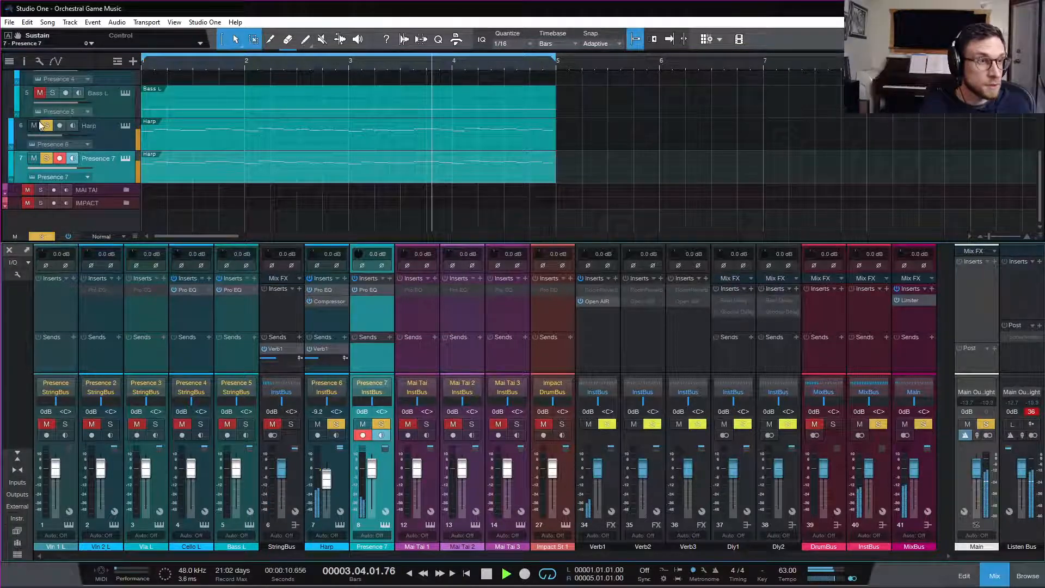
left_click(125, 159)
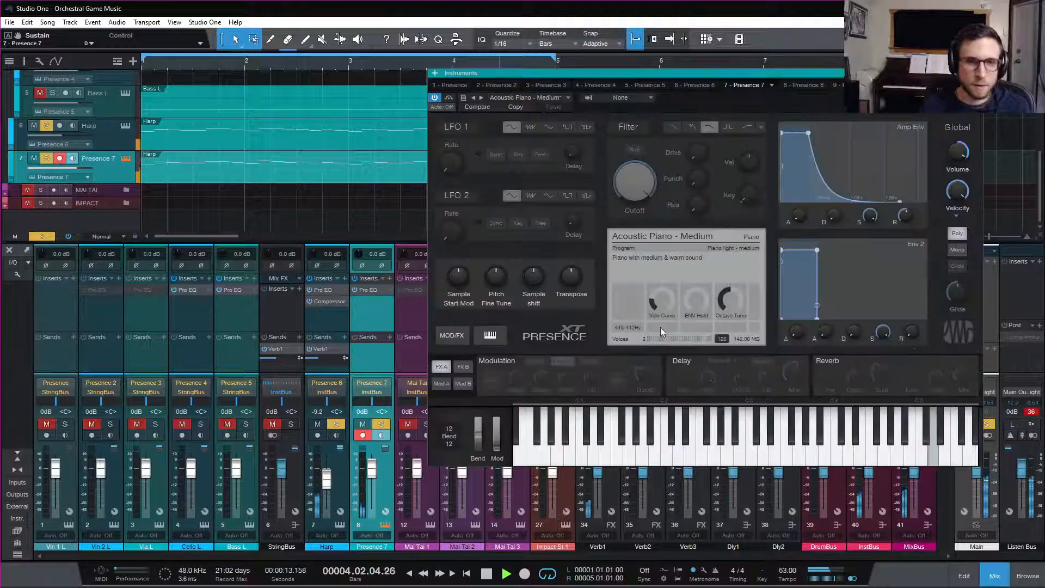
left_click(976, 73)
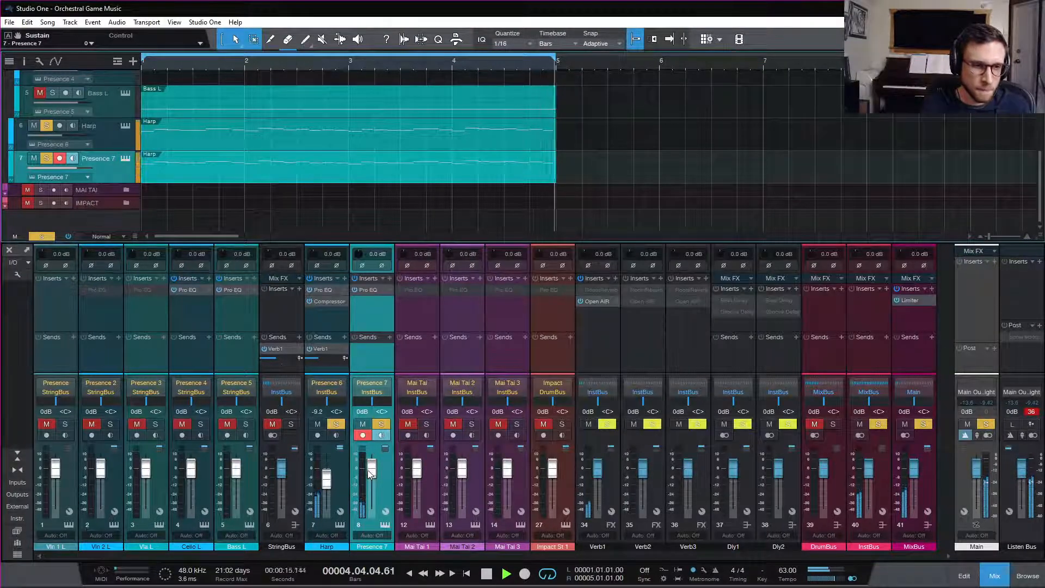
left_click_drag(358, 256, 367, 226)
- Stop playback and add a send to Verb1 on the Presence 7 channel
left_click_drag(323, 350, 377, 360)
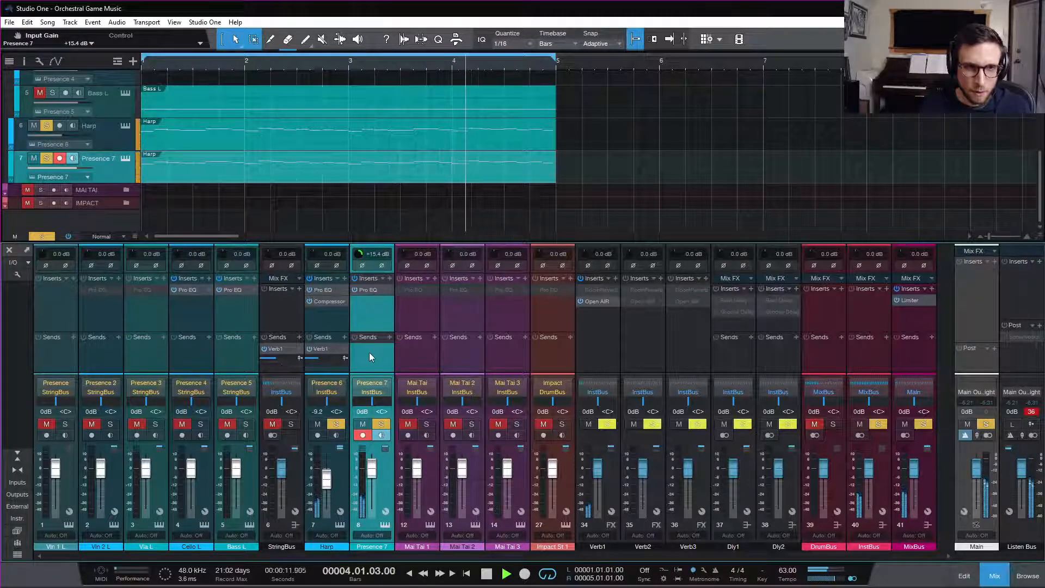
key("space")
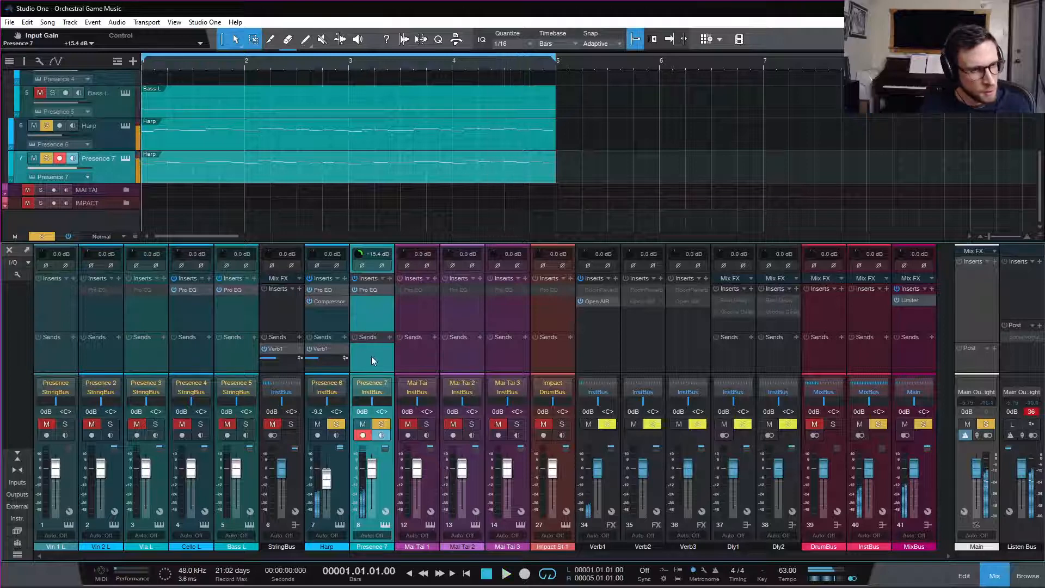
left_click(342, 371)
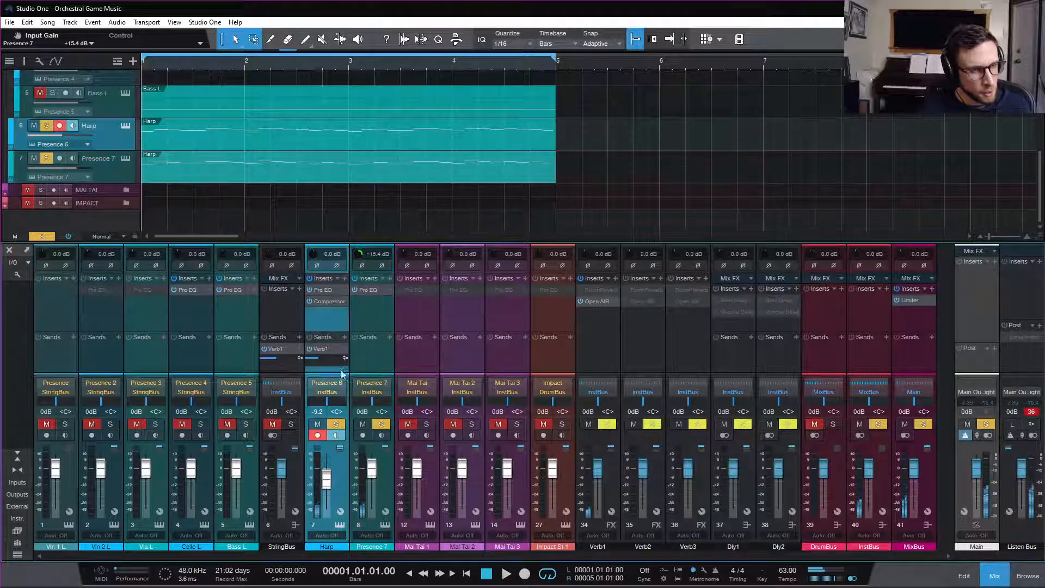
left_click(374, 354)
left_click(309, 337)
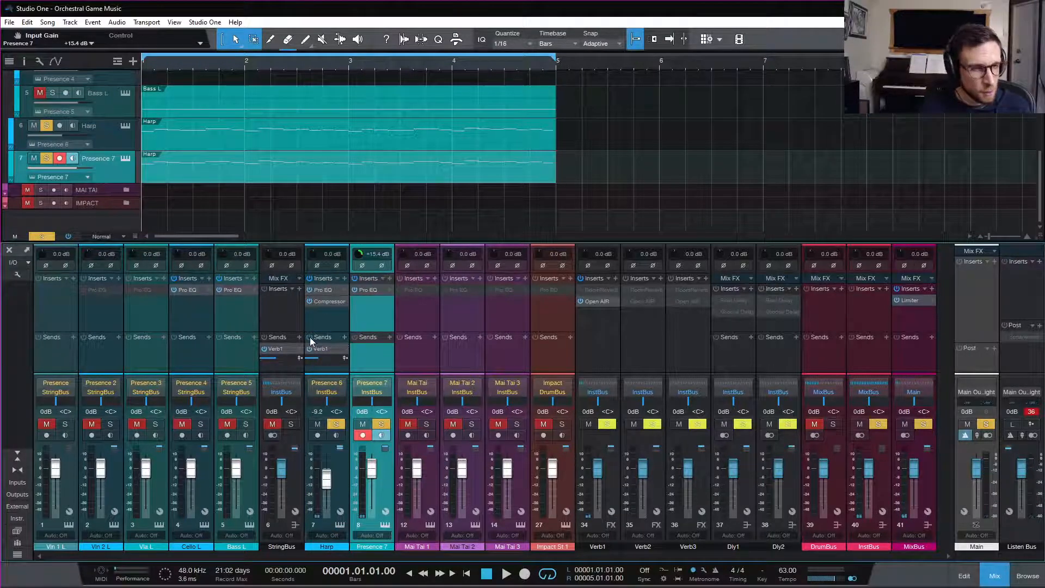
left_click_drag(322, 350, 380, 349)
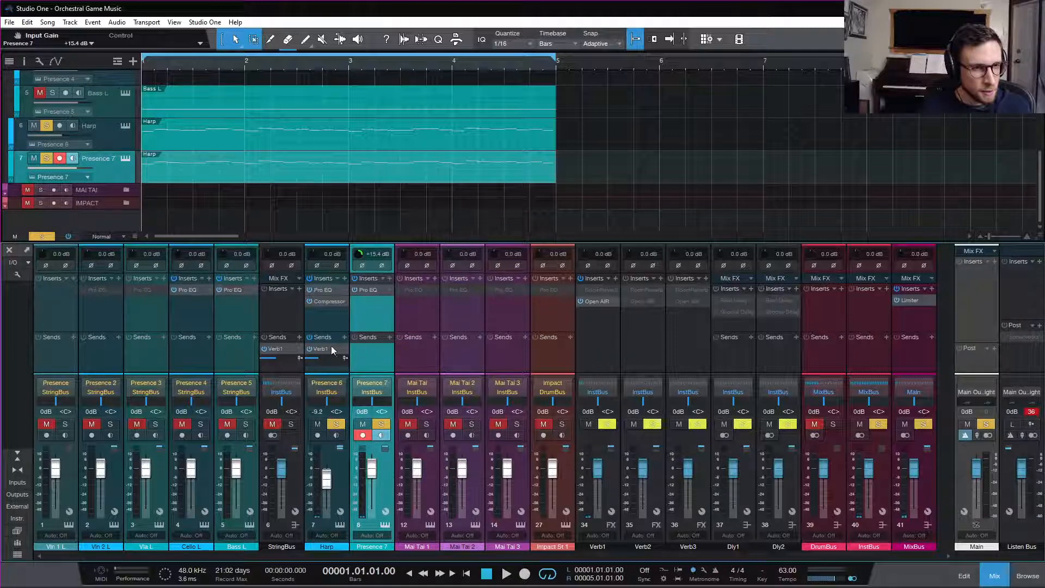
left_click(390, 338)
left_click(427, 442)
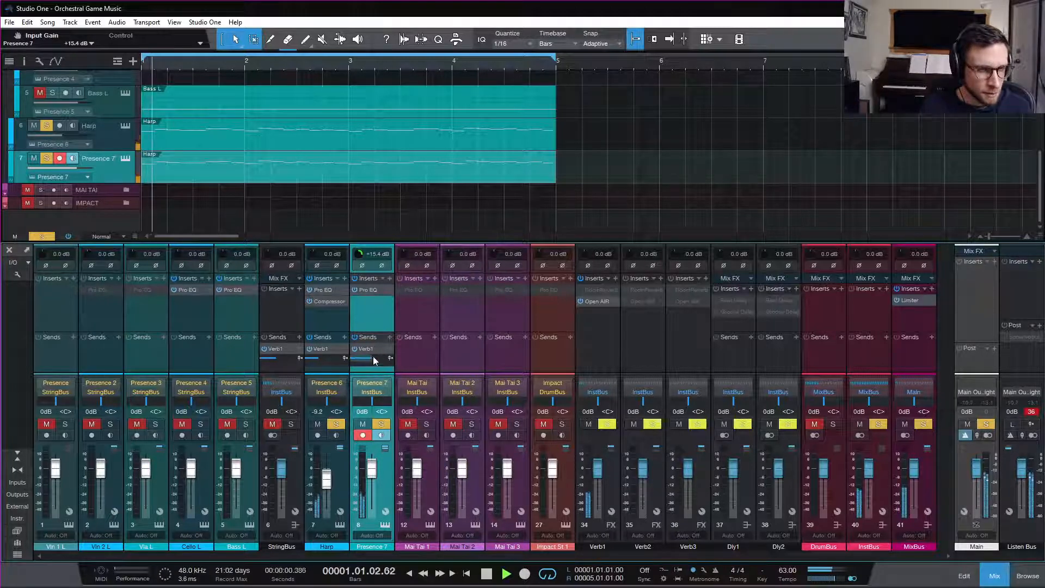
- Adjust Presence 7's Verb1 send level to -23.3 dB while playing the soloed harp and piano
left_click_drag(373, 356, 362, 363)
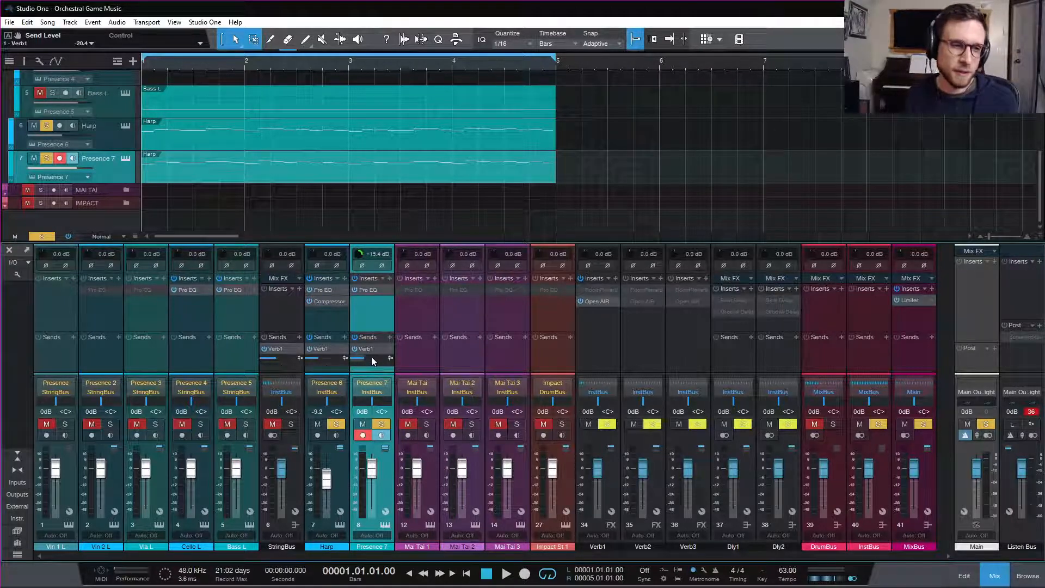
mouse_move(363, 360)
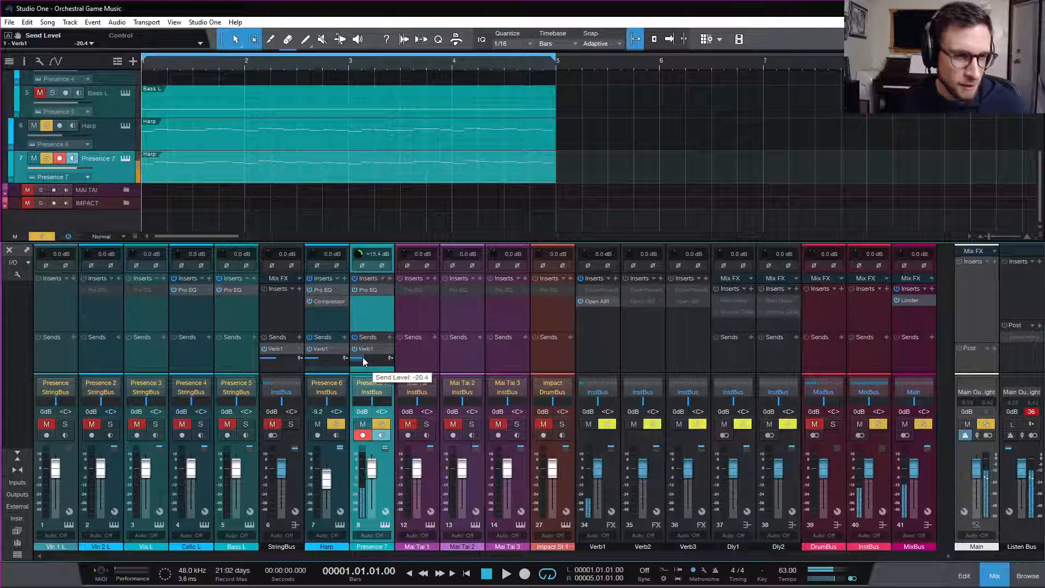
scroll(363, 360, "down", 2)
scroll(362, 359, "down", 5)
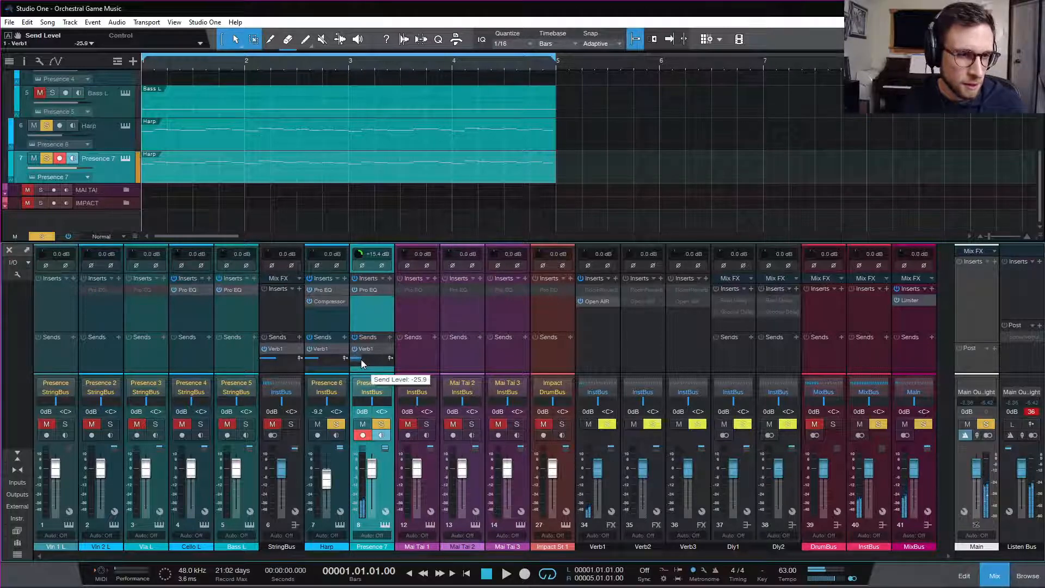
key("space")
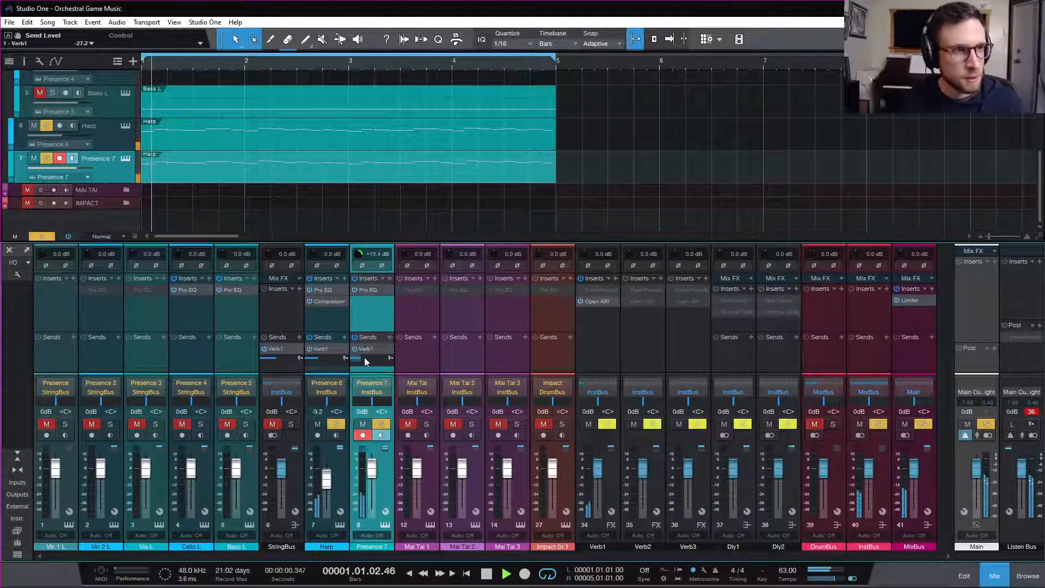
scroll(359, 360, "up", 4)
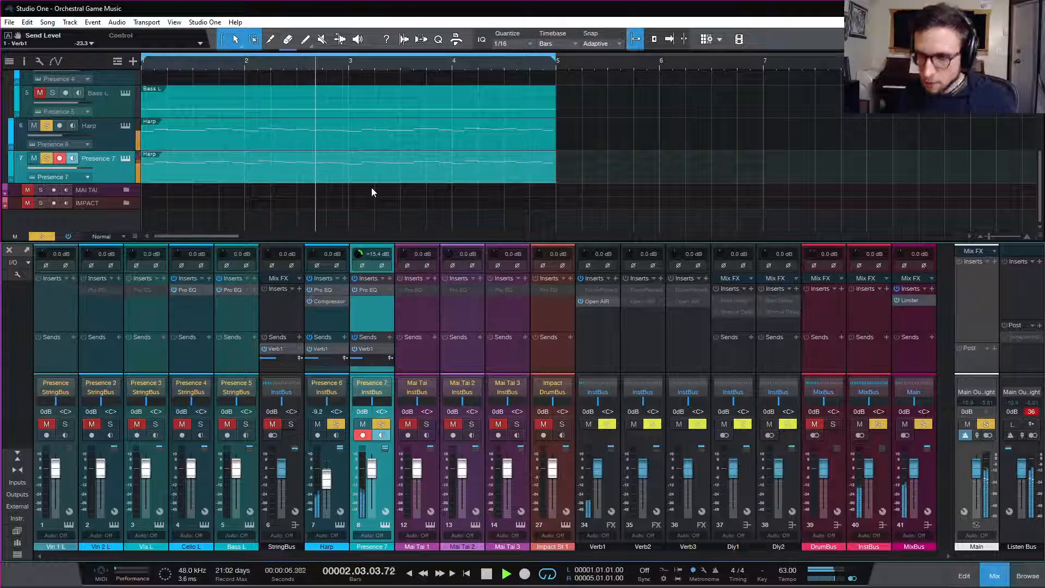
- Inspect the copied part's note velocities on Presence 7, and compare the playback with the piano's solo off and on
double_click(368, 171)
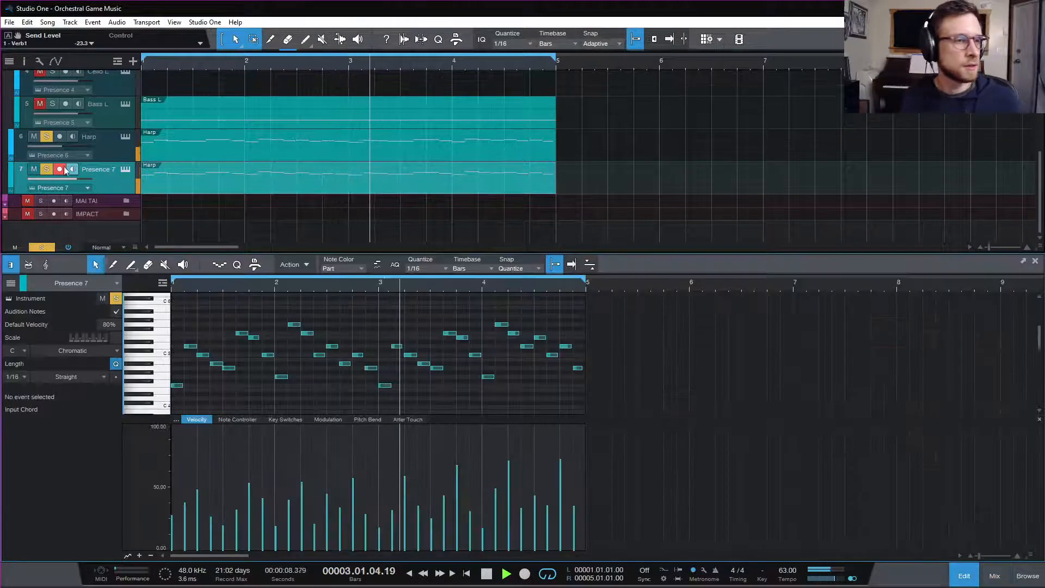
left_click(994, 576)
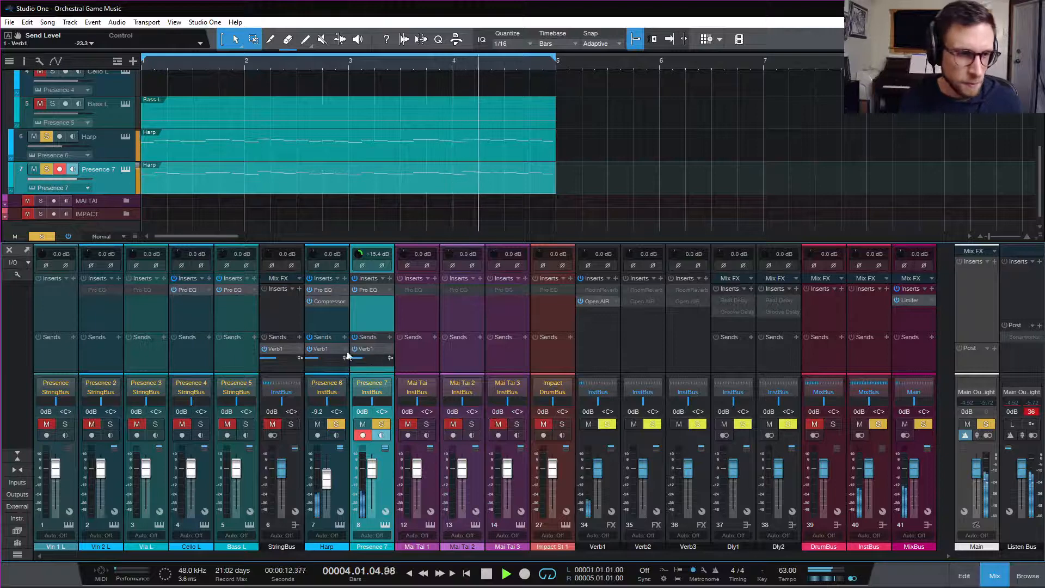
left_click(380, 425)
left_click(381, 424)
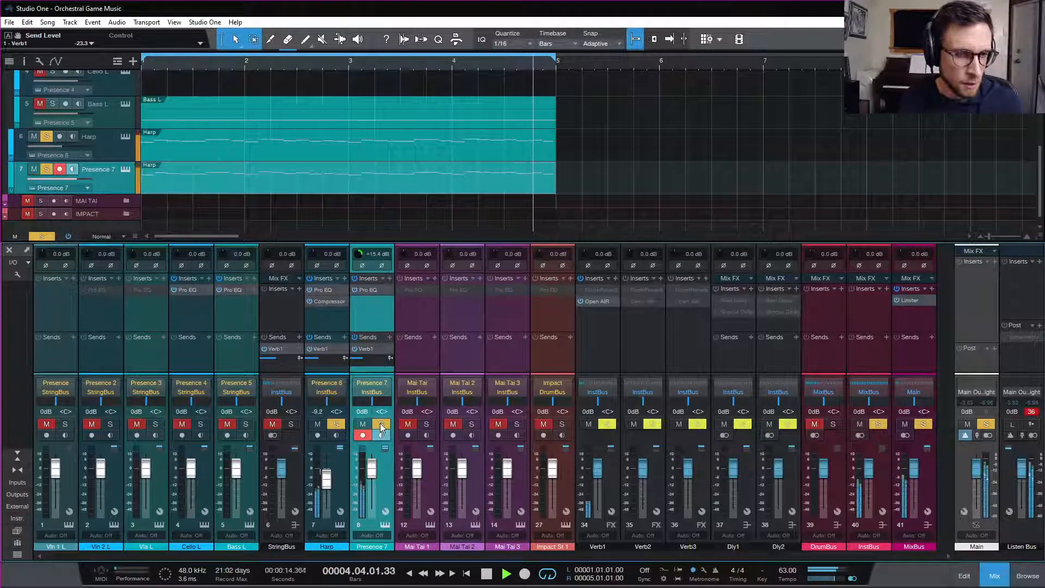
- Cancel storing the piano as a new preset and store the edited settings in the Acoustic Piano - Medium preset
left_click(388, 390)
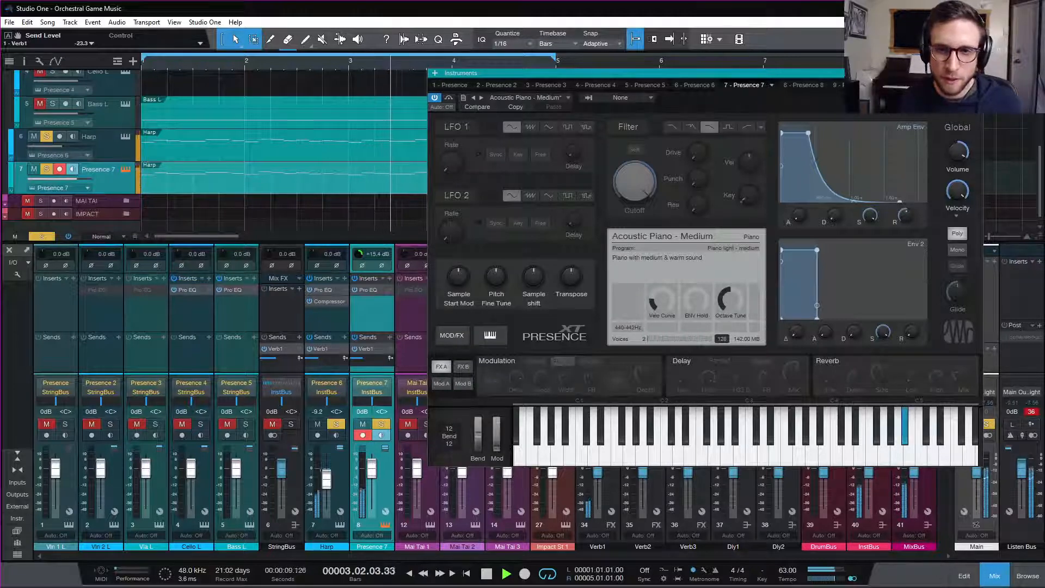
left_click(462, 97)
left_click(524, 109)
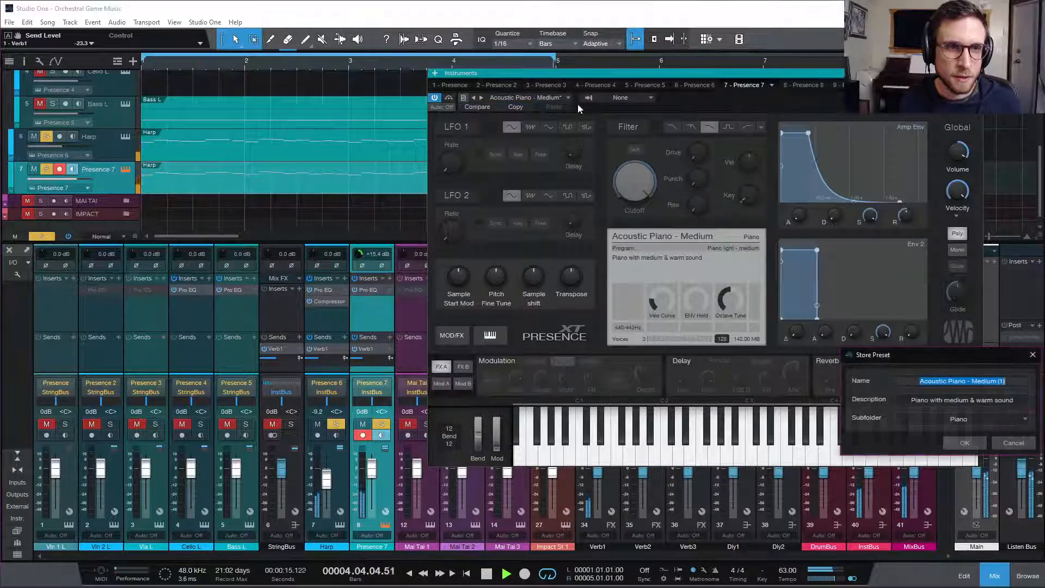
left_click(1012, 446)
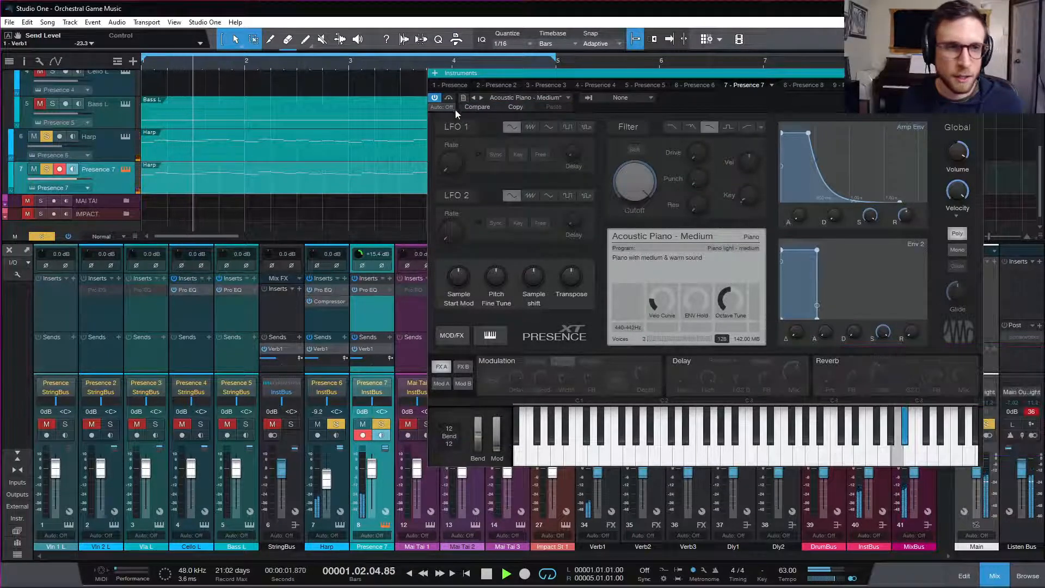
left_click(462, 97)
left_click(551, 116)
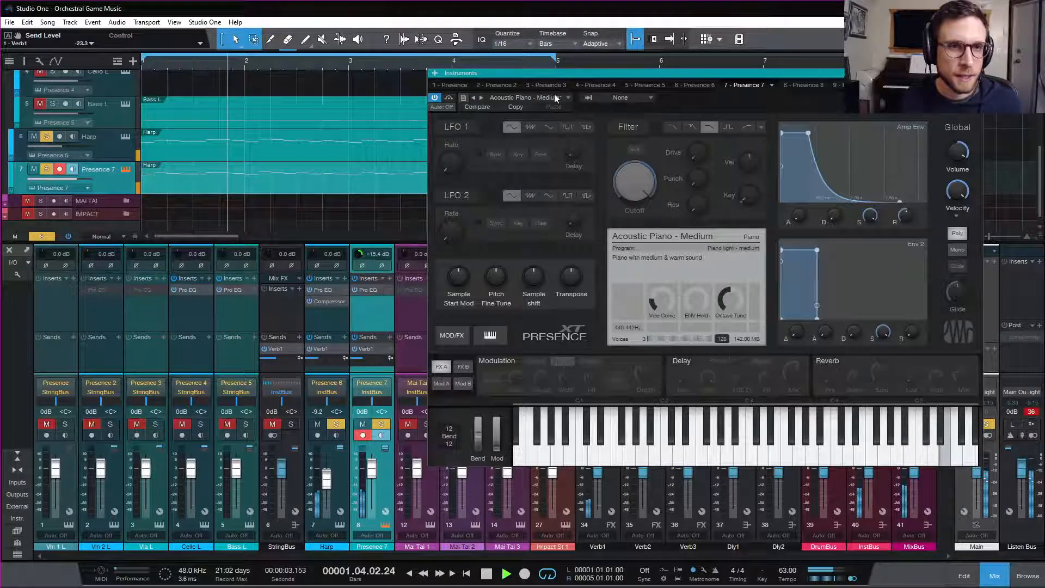
- Load the Acoustic Piano - Full preset on Presence 7, review both pages of its sound controls and close the instrument
left_click(562, 97)
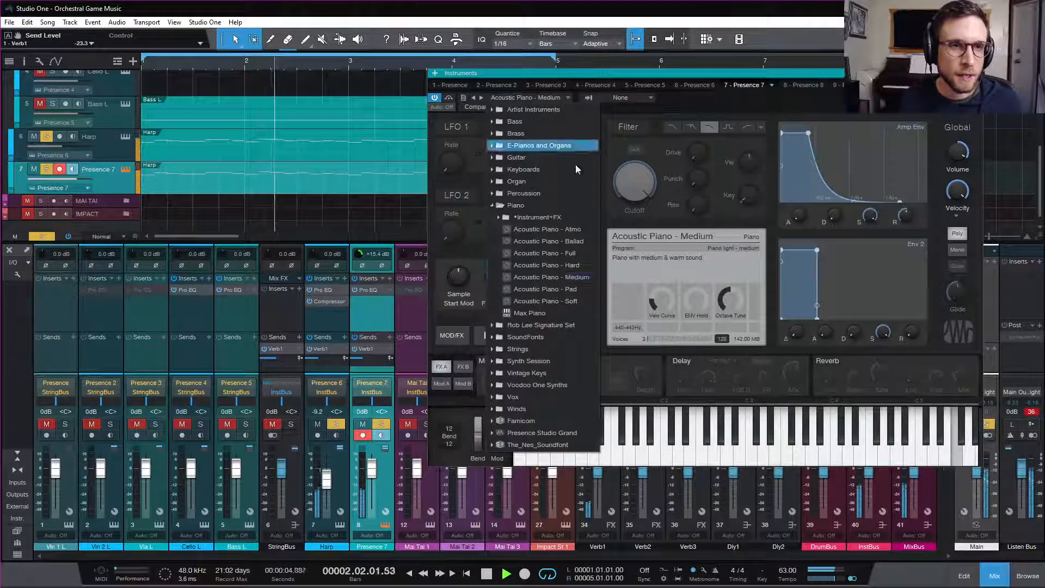
left_click(583, 253)
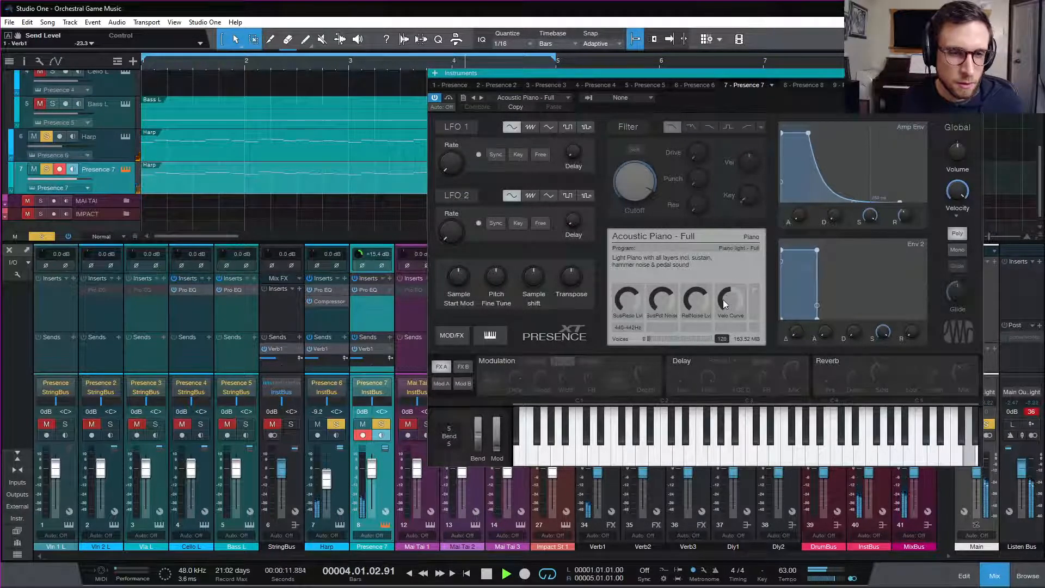
left_click(754, 291)
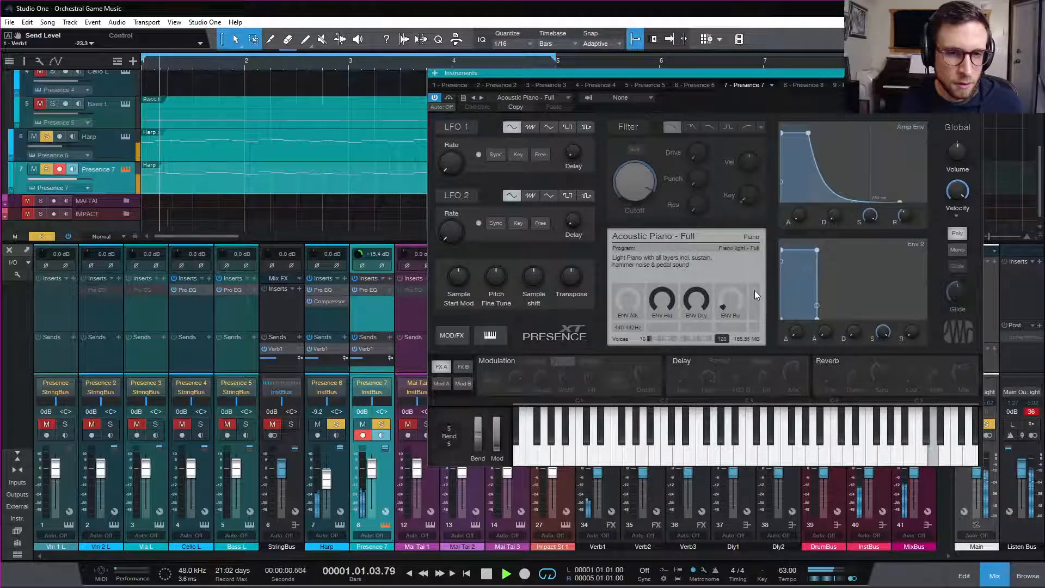
left_click(754, 290)
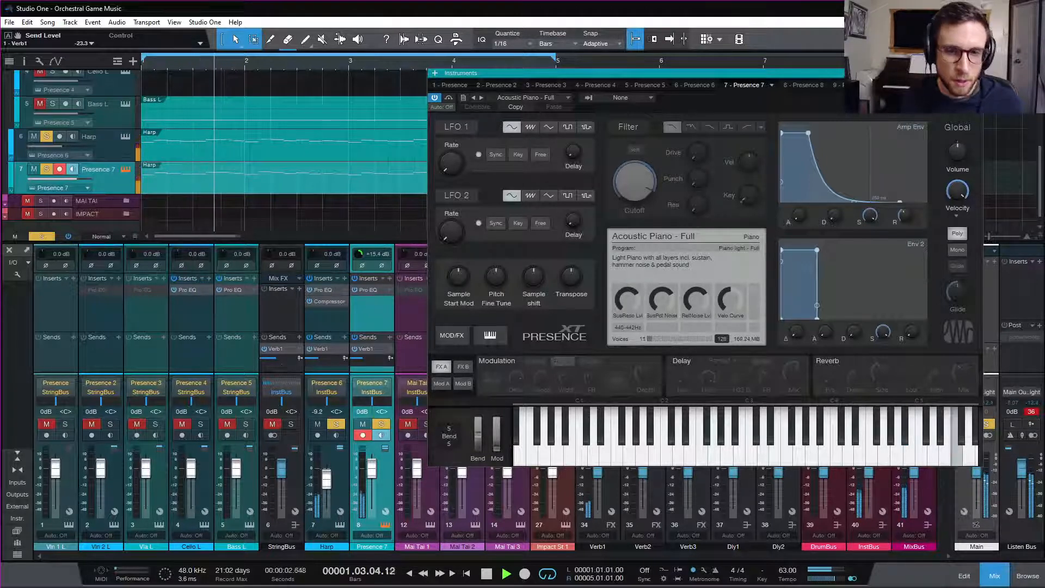
left_click(977, 73)
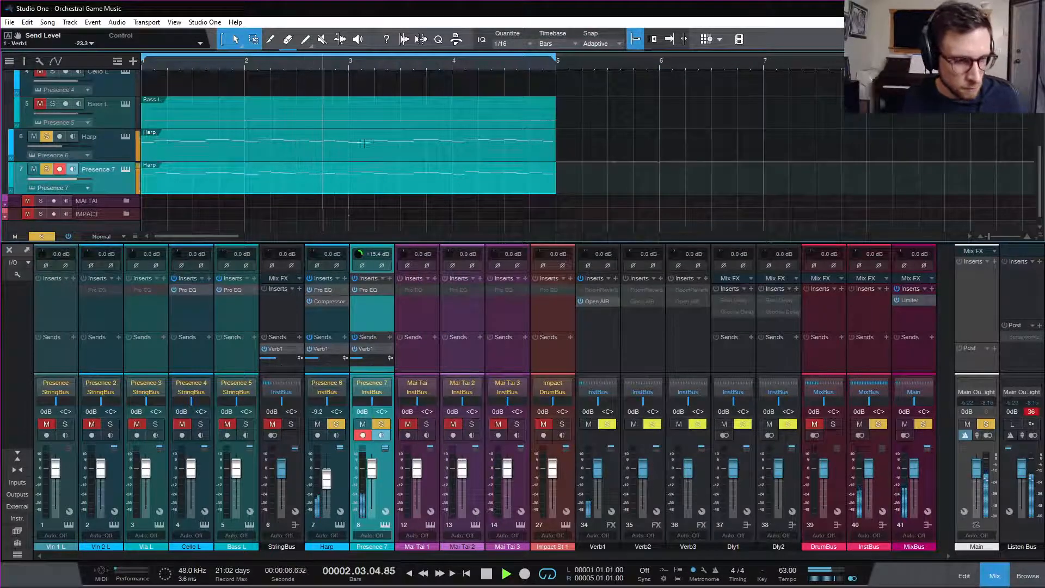
- Unsolo the harp and piano, then balance Harp at -9.9 dB panned L35 against Presence 7 at -6.8 dB panned R26 during playback
key("space")
left_click(47, 170)
key("space")
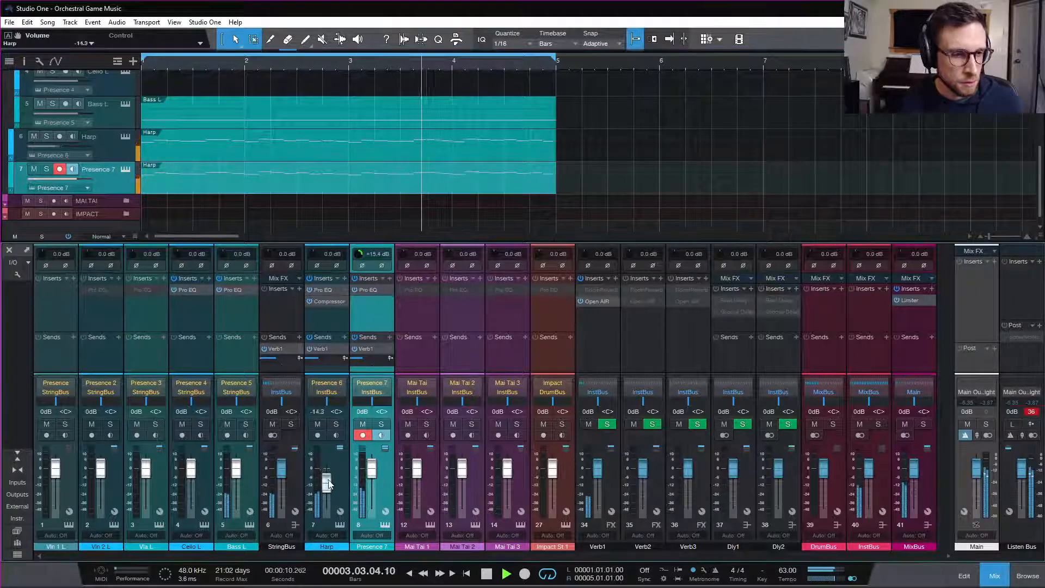
mouse_move(326, 479)
left_mouse_down()
mouse_move(373, 477)
mouse_move(329, 483)
left_mouse_up()
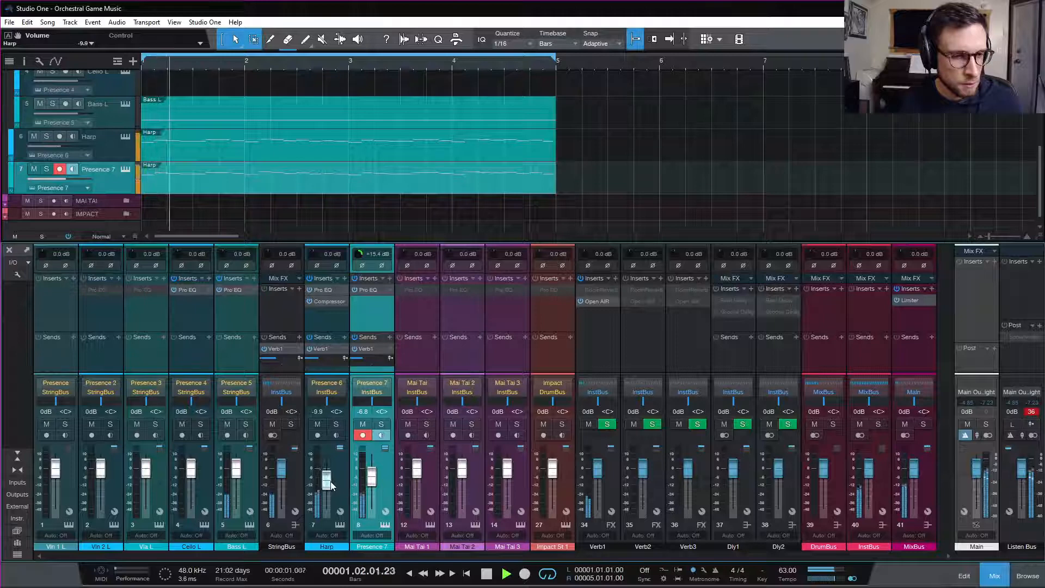
left_click_drag(326, 401, 378, 409)
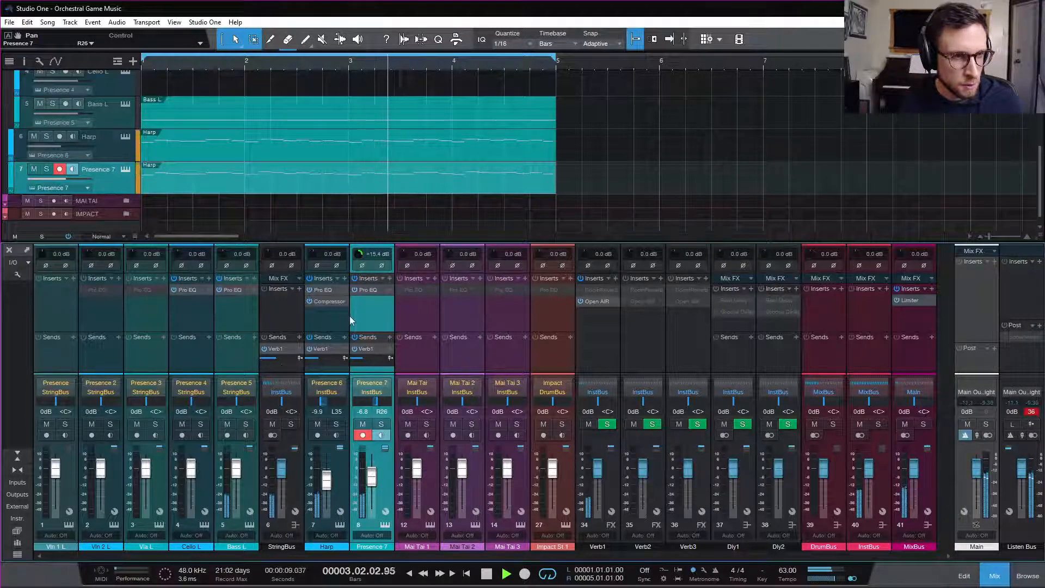
- Humanize all notes in the Presence 7 part with velocity range -11% to 10% and note start range -0.00.04 to 0.00.04, and play it
double_click(327, 190)
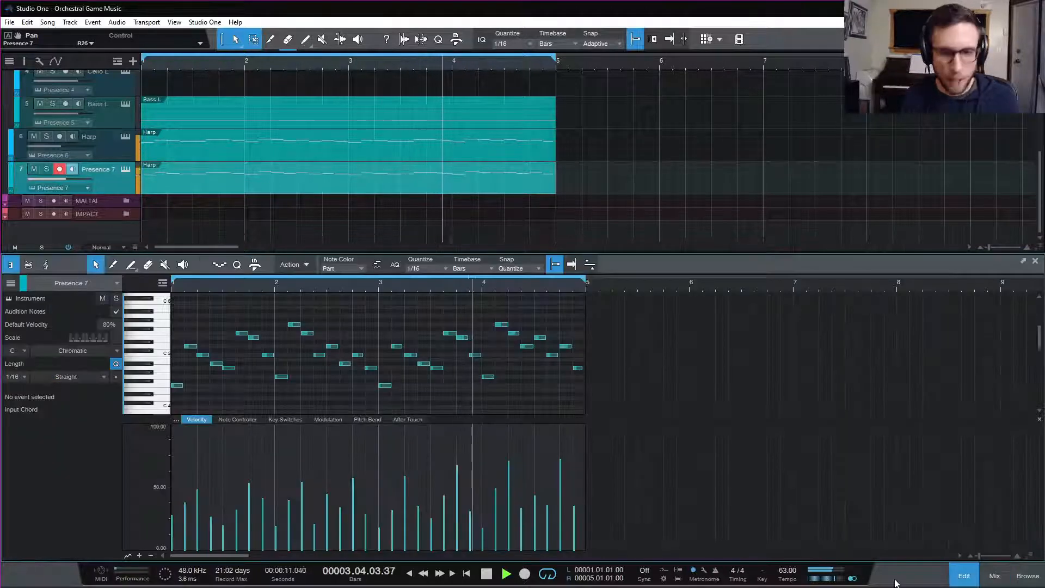
key("space")
left_click_drag(487, 428, 486, 479)
key("ctrl+a")
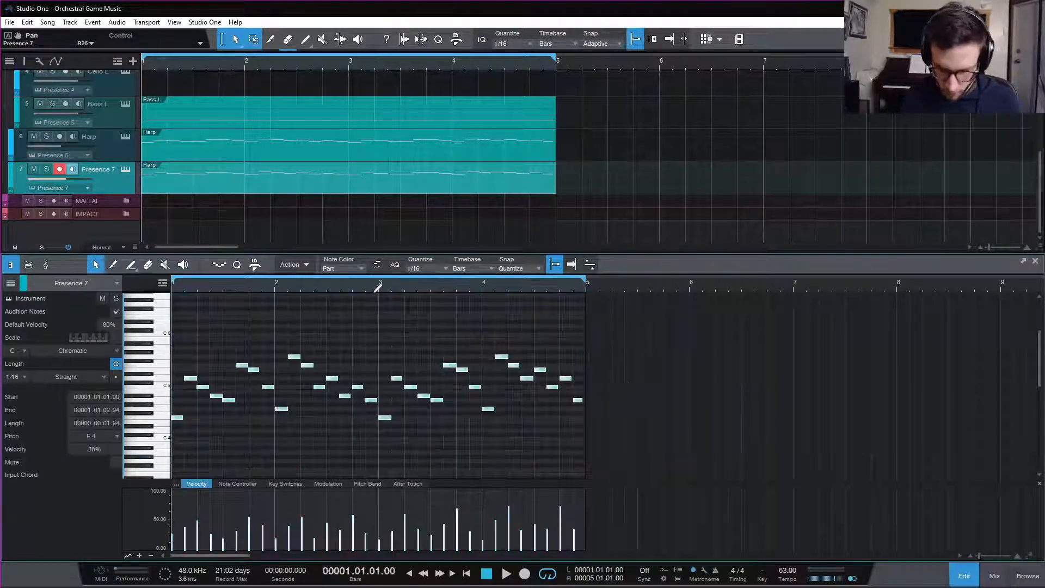
key("alt+h")
left_click_drag(945, 341, 741, 238)
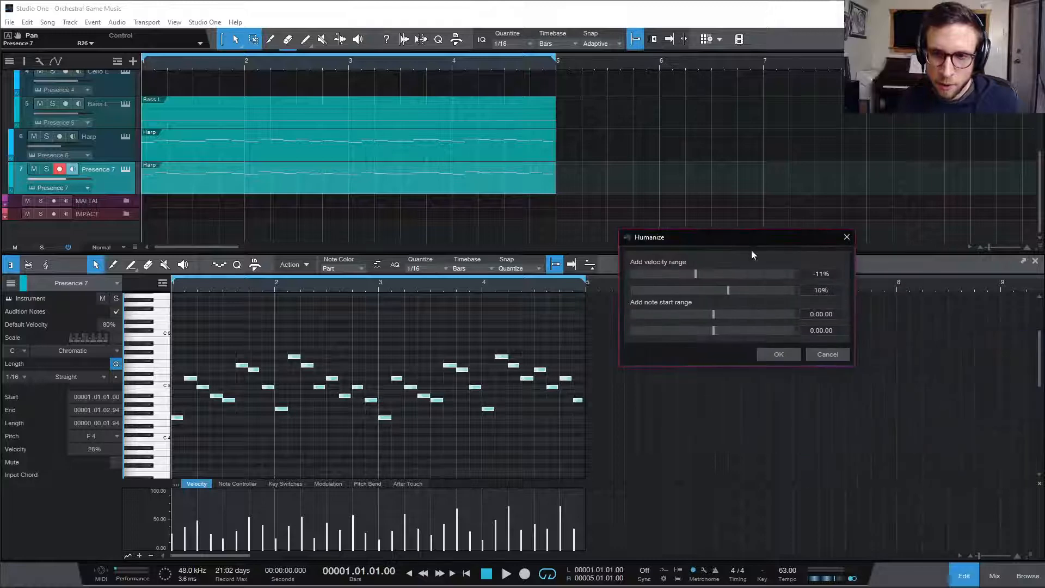
left_click_drag(713, 317, 719, 330)
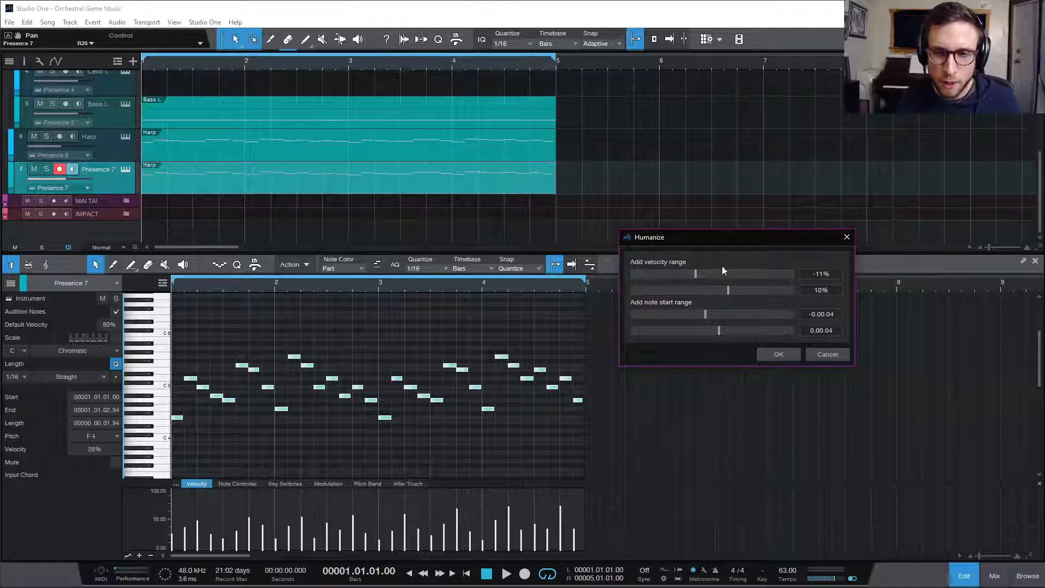
left_click(778, 355)
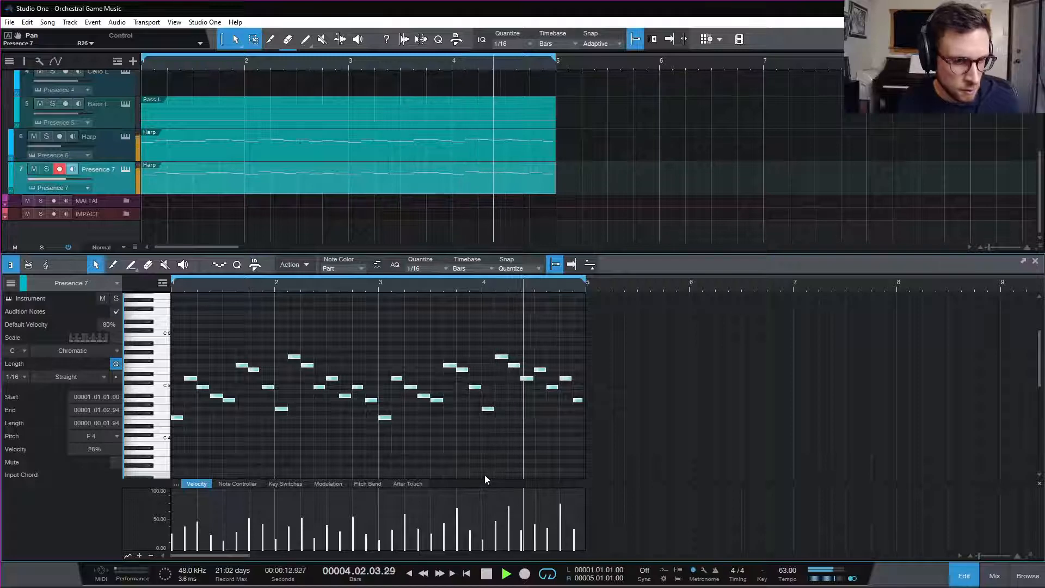
key("space")
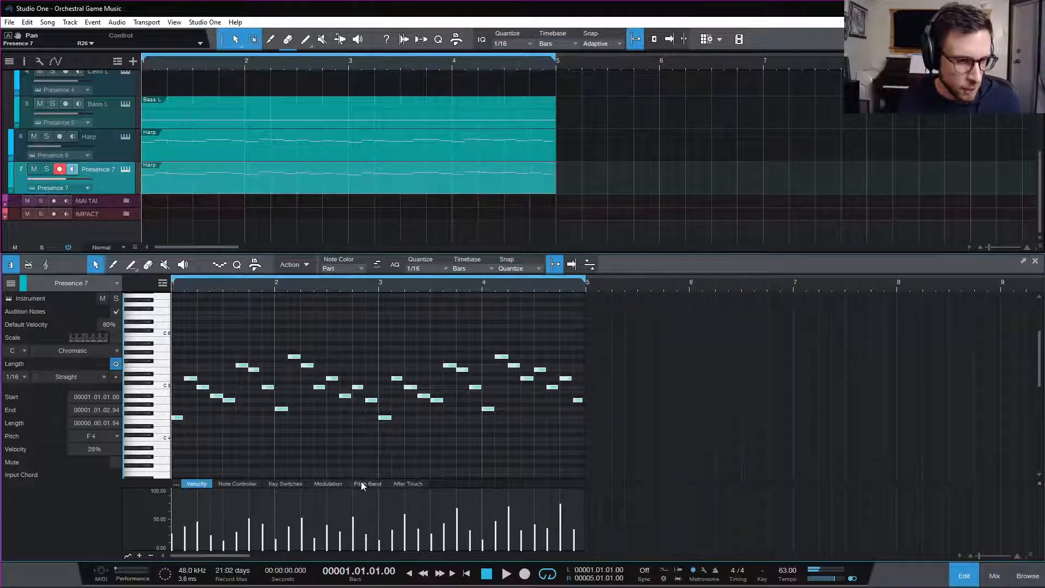
- Record sustain pedal data on Presence 7 and extend the pedal-down value of 1 to the end of the part at bar 5
key("KP_Multiply")
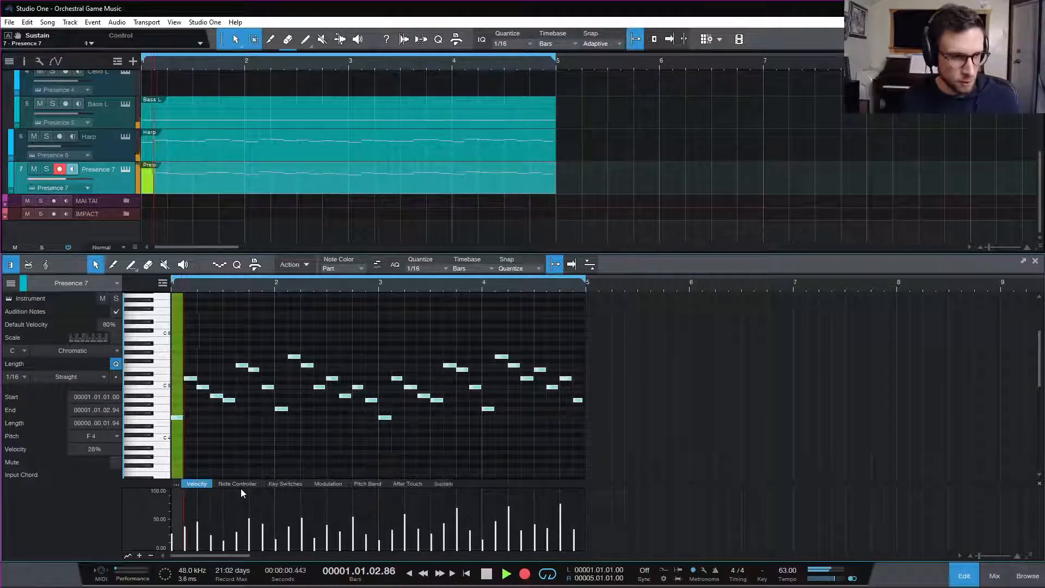
key("space")
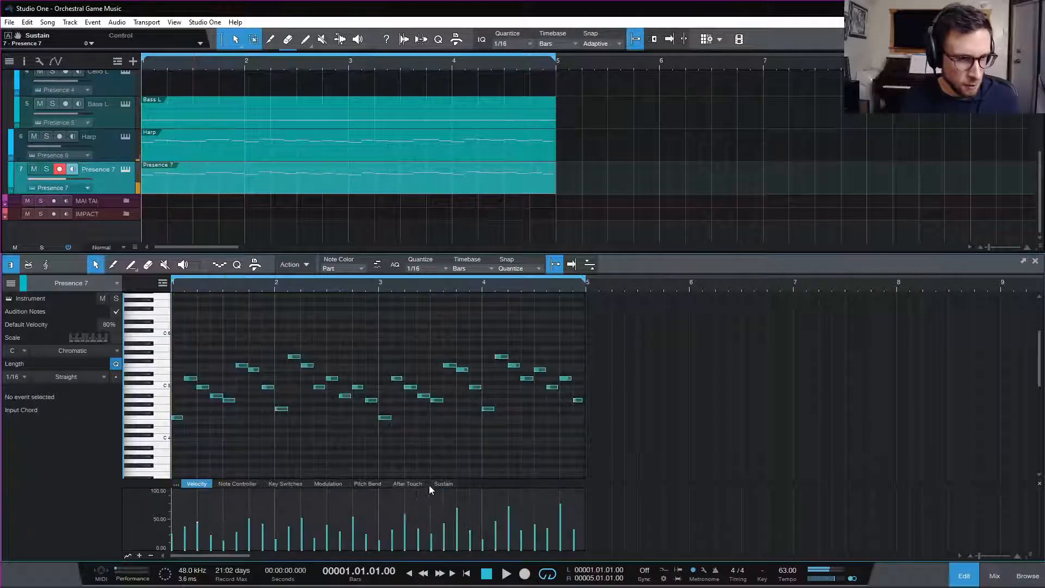
left_click(442, 484)
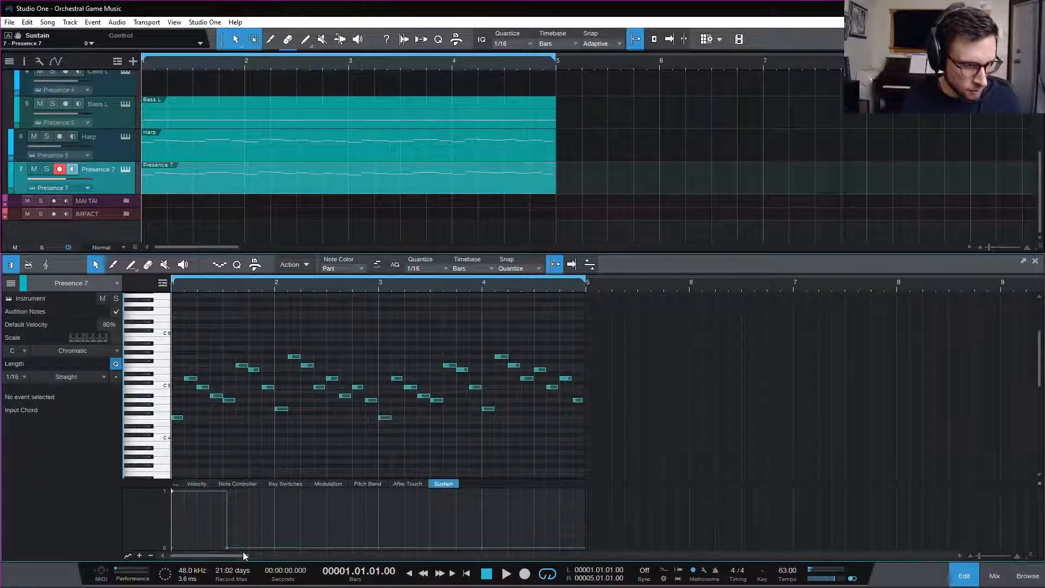
left_click_drag(230, 548, 548, 568)
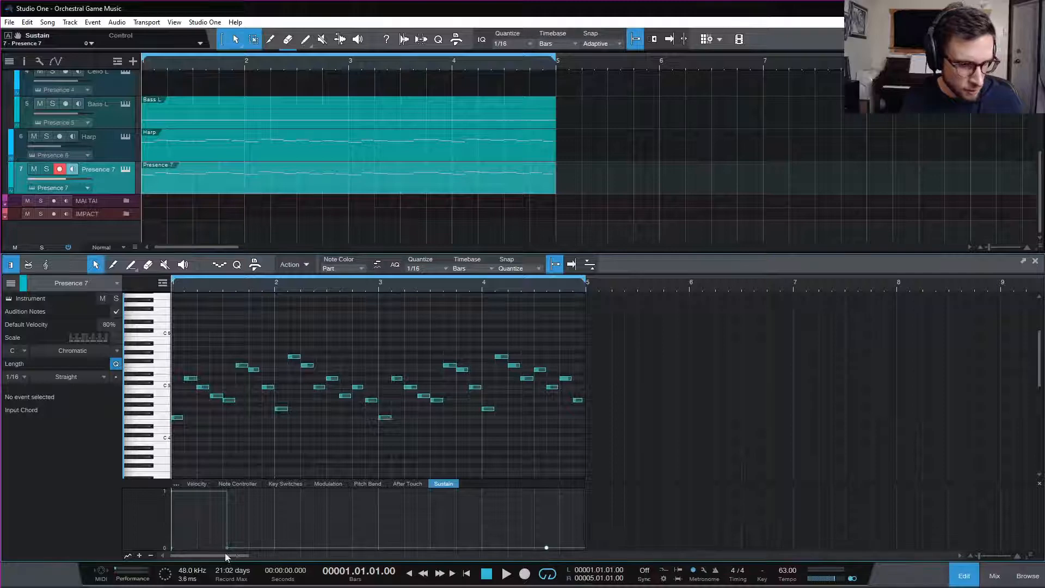
left_click_drag(227, 548, 596, 580)
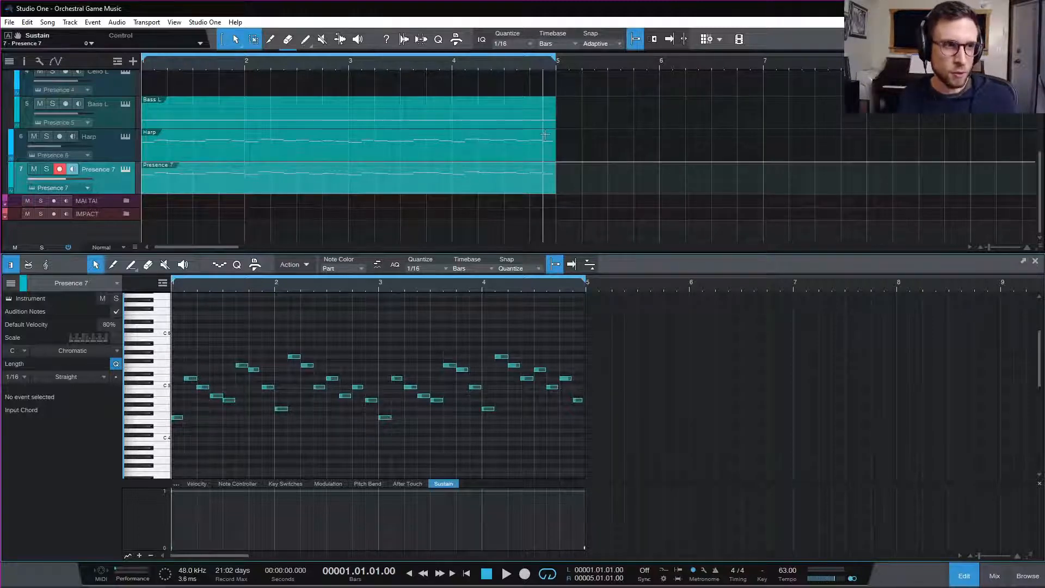
- Compare playback of the sustained piano on Presence 7 soloed and together with the full mix
key("space")
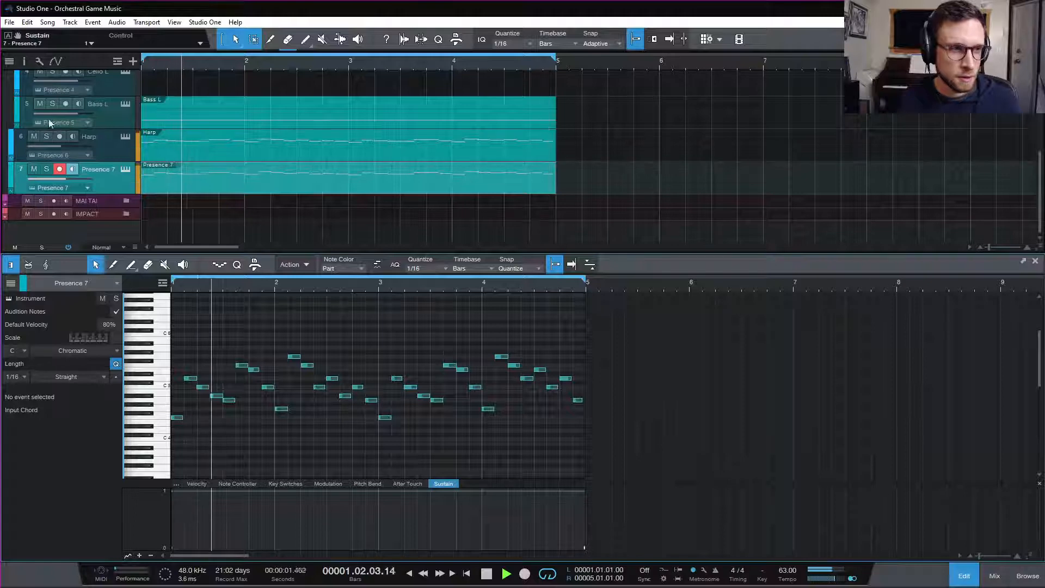
left_click(45, 170)
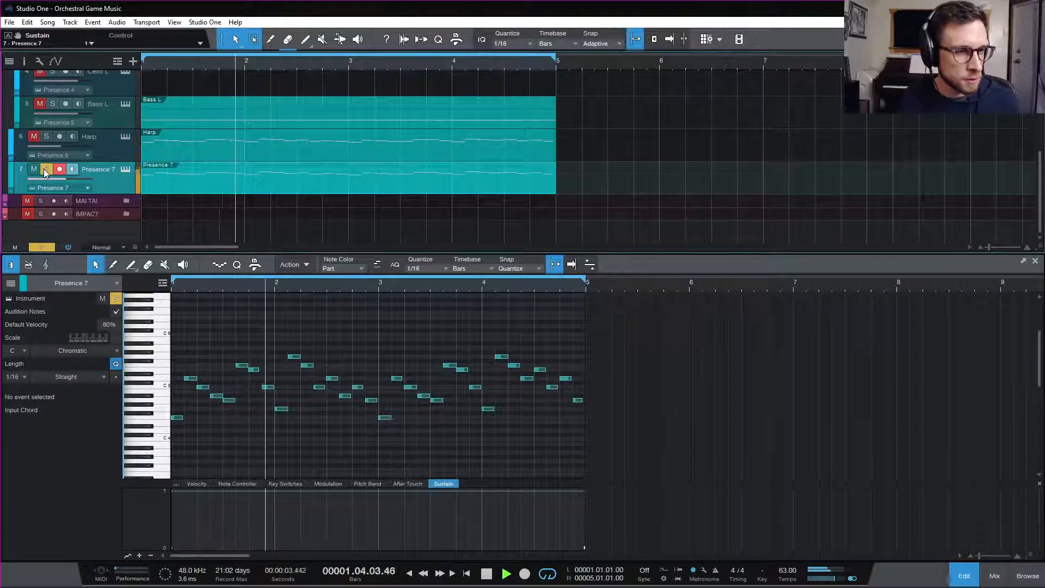
key("space")
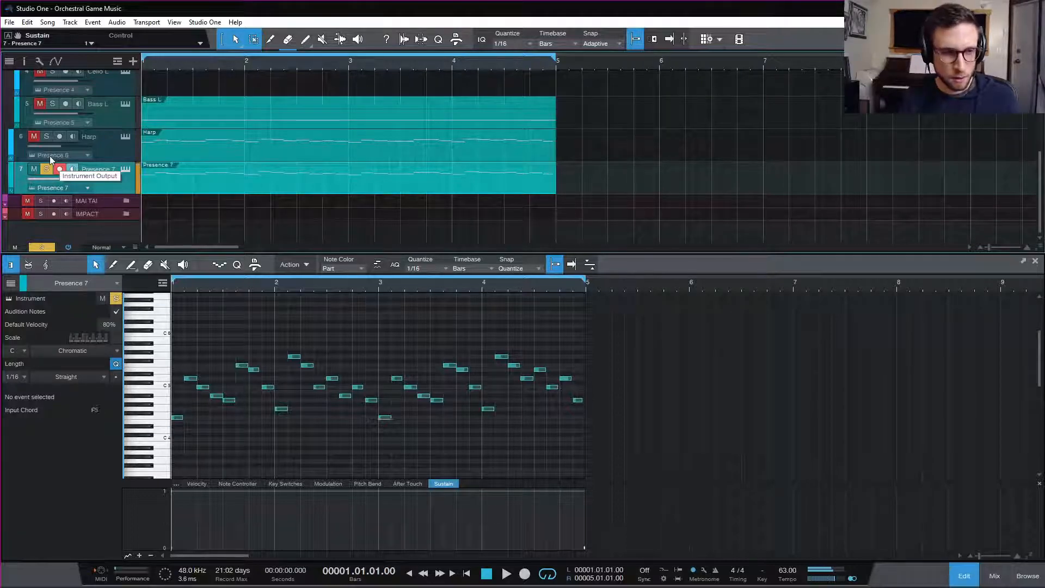
key("space")
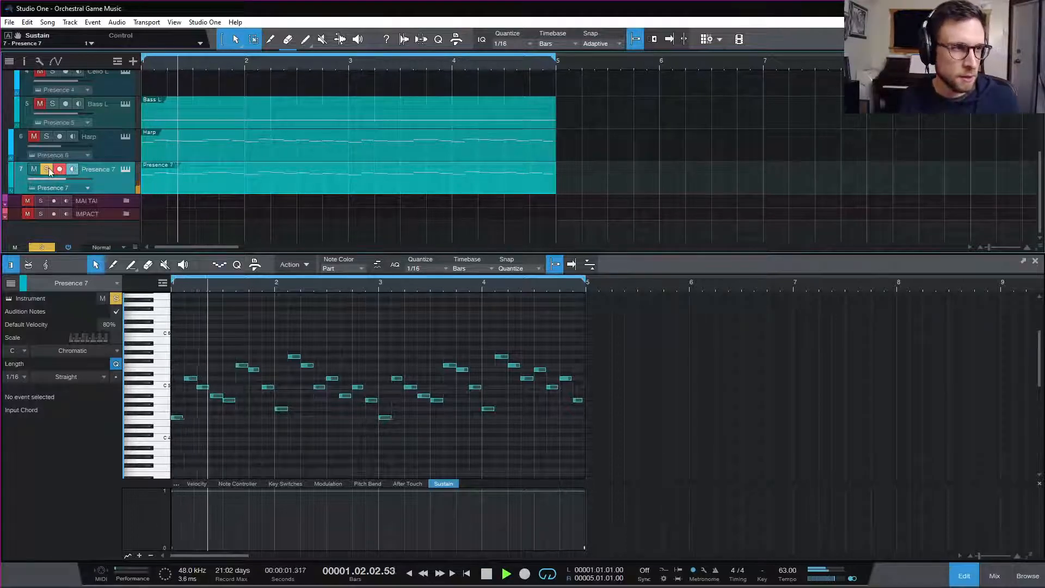
left_click(47, 170)
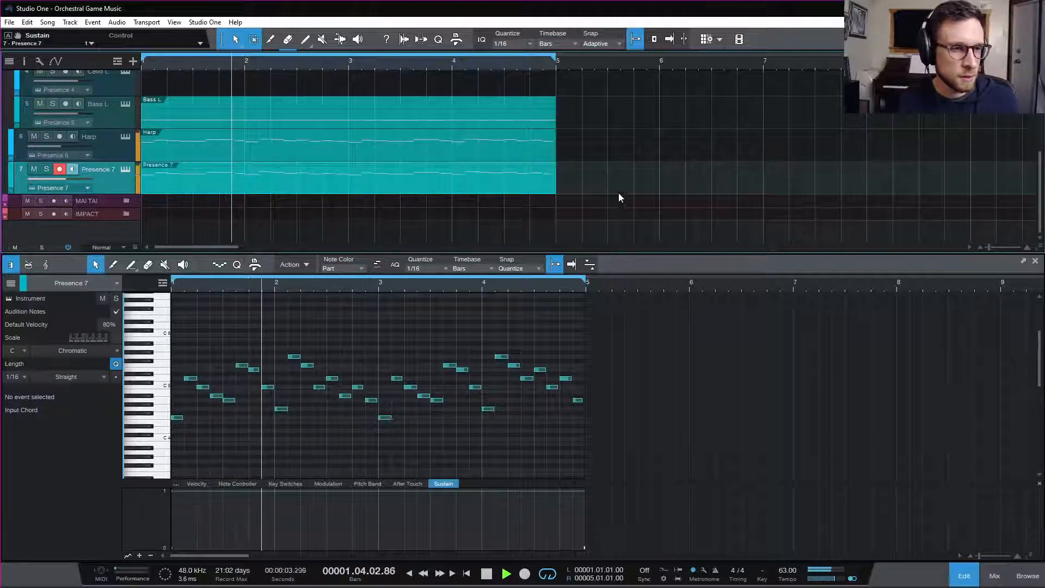
- Lower the velocities of all Harp notes, bringing the first note to 10%, and further reduce the individual loud notes during playback
left_click(283, 155)
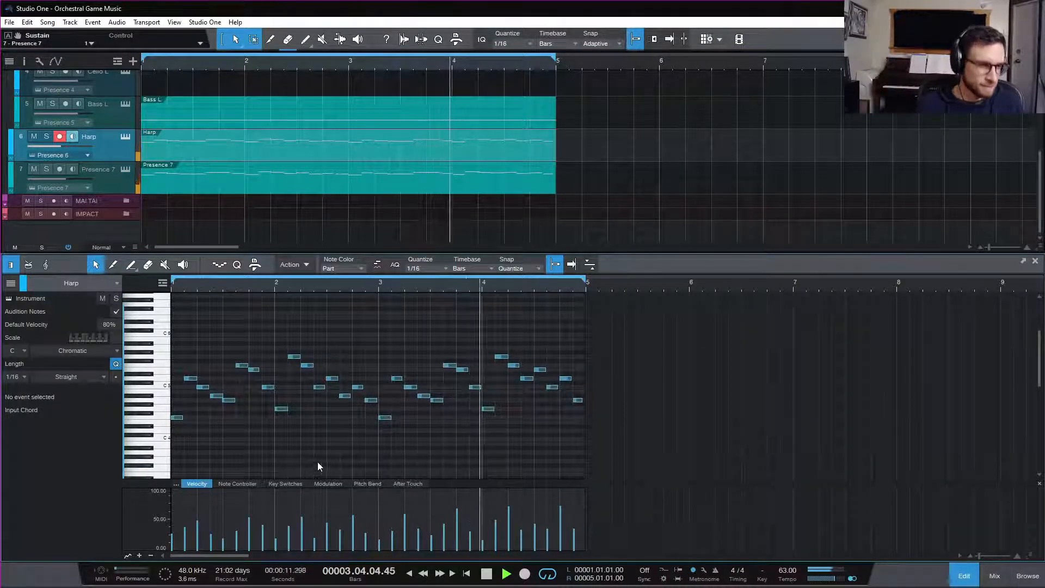
key("ctrl+a")
left_click_drag(351, 520, 353, 540)
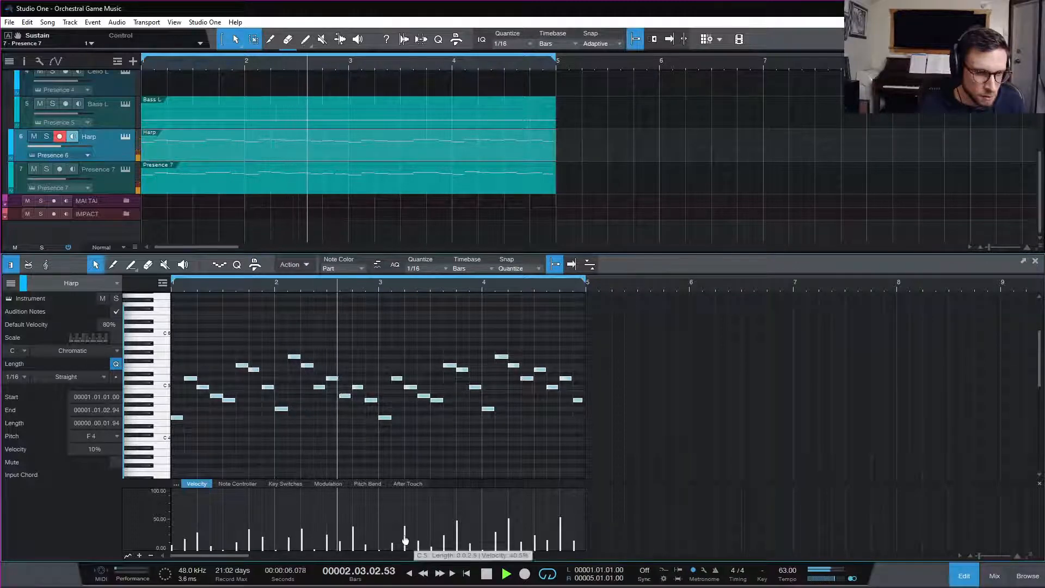
left_click(446, 524)
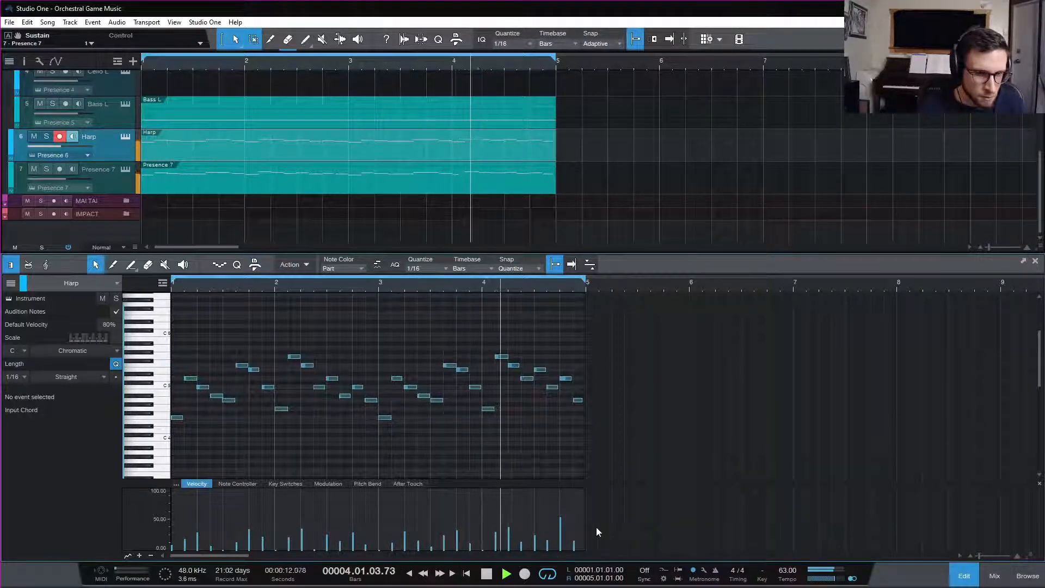
left_click_drag(560, 535, 561, 546)
left_click_drag(496, 545, 496, 554)
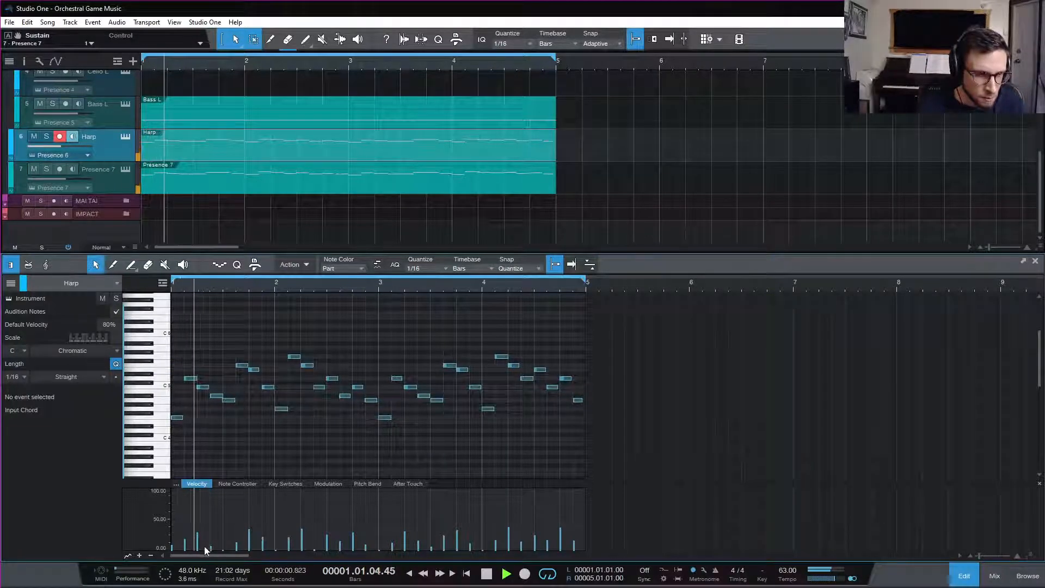
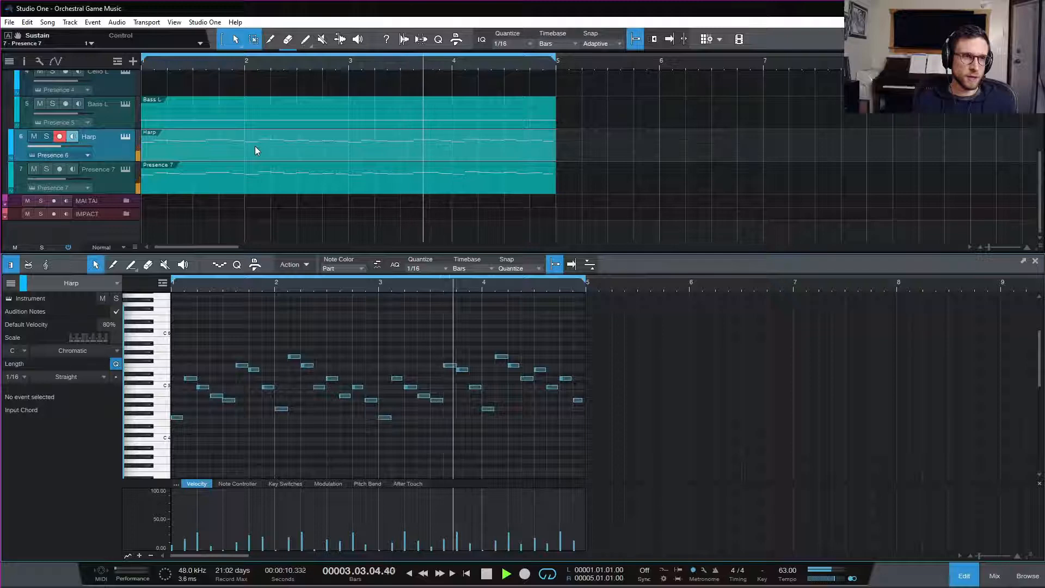
- Set the Harp channel's volume to -7.7 dB in the mixer and return to the arrangement
left_click(965, 576)
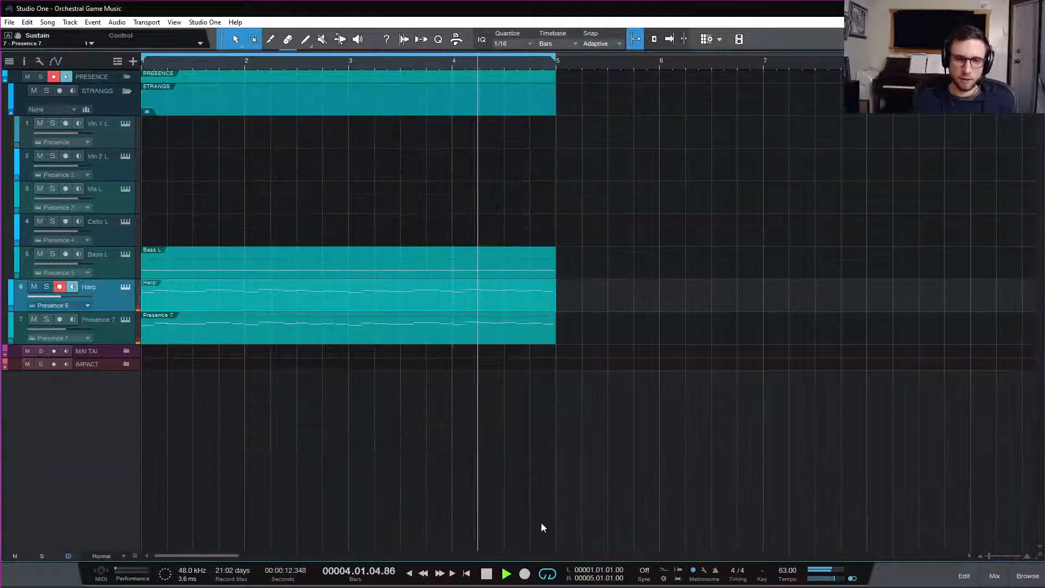
key("F3")
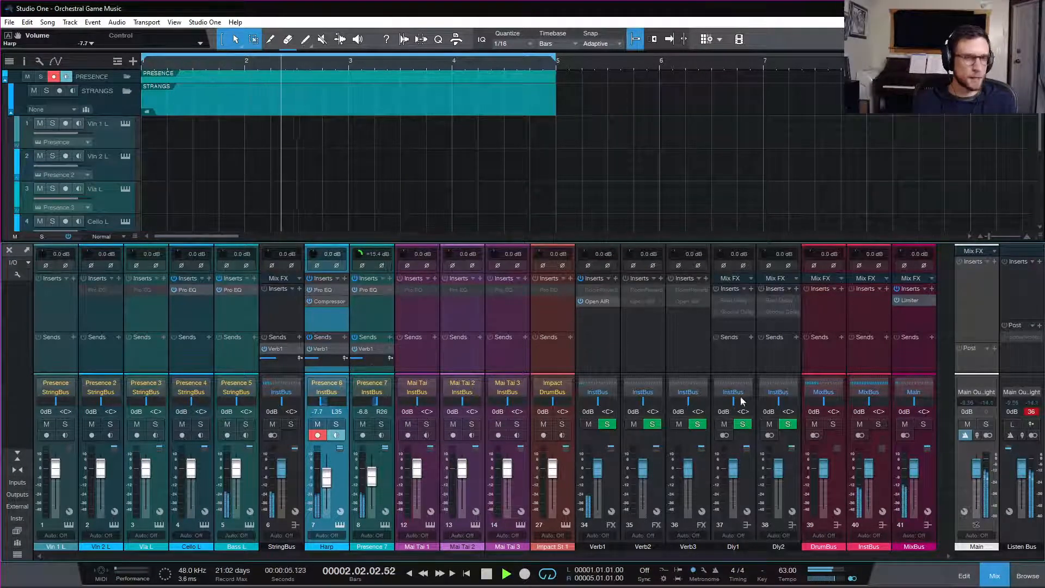
left_click(999, 579)
- Duplicate all Presence 7 notes to a lower register, offset by a sixteenth to start at 1.01.02.00 on C3, and listen to the result
double_click(373, 329)
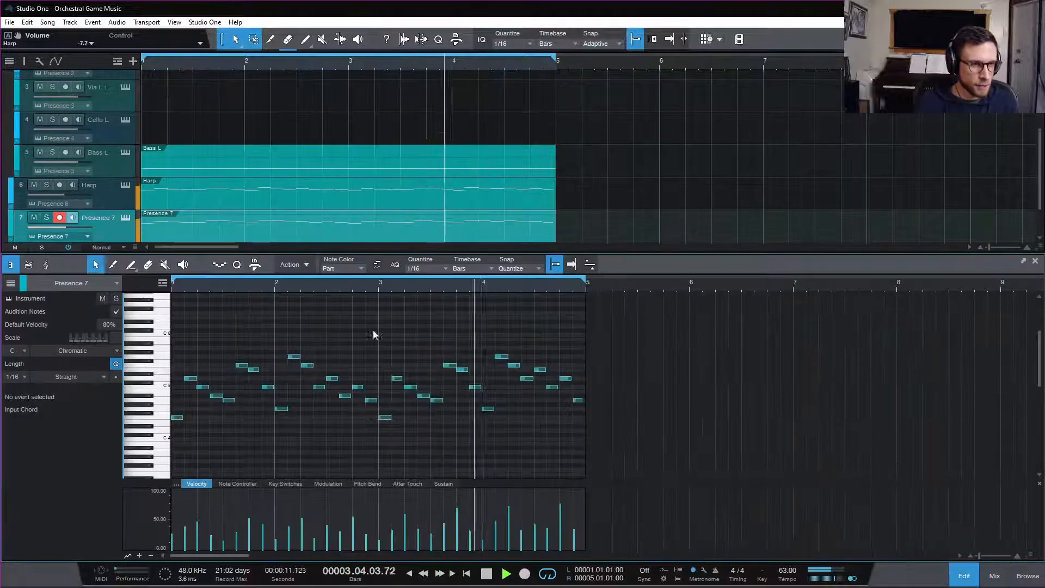
left_click_drag(625, 332, 152, 486)
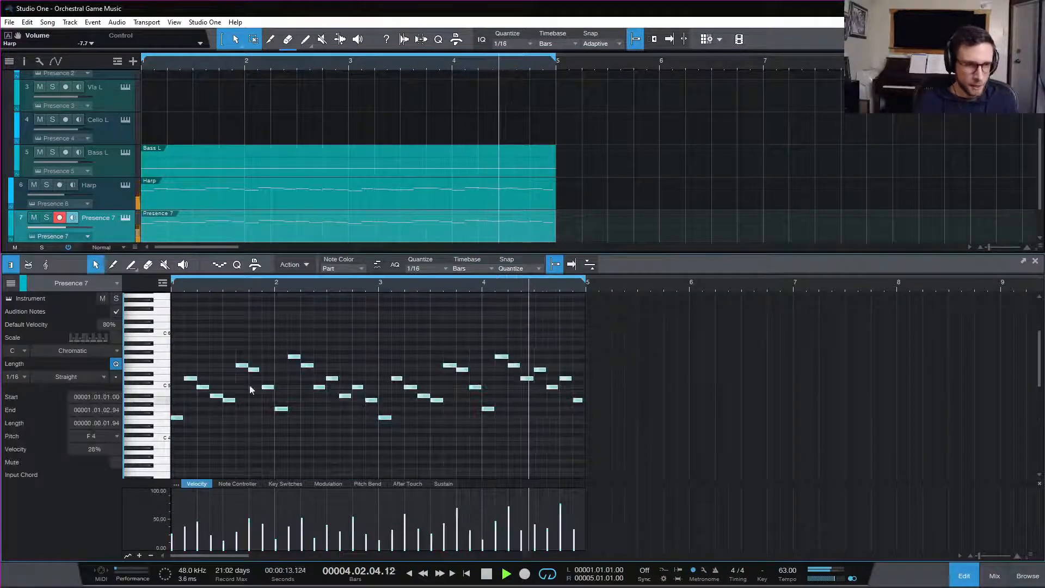
scroll(286, 359, "down", 1)
scroll(286, 357, "down", 1)
key("space")
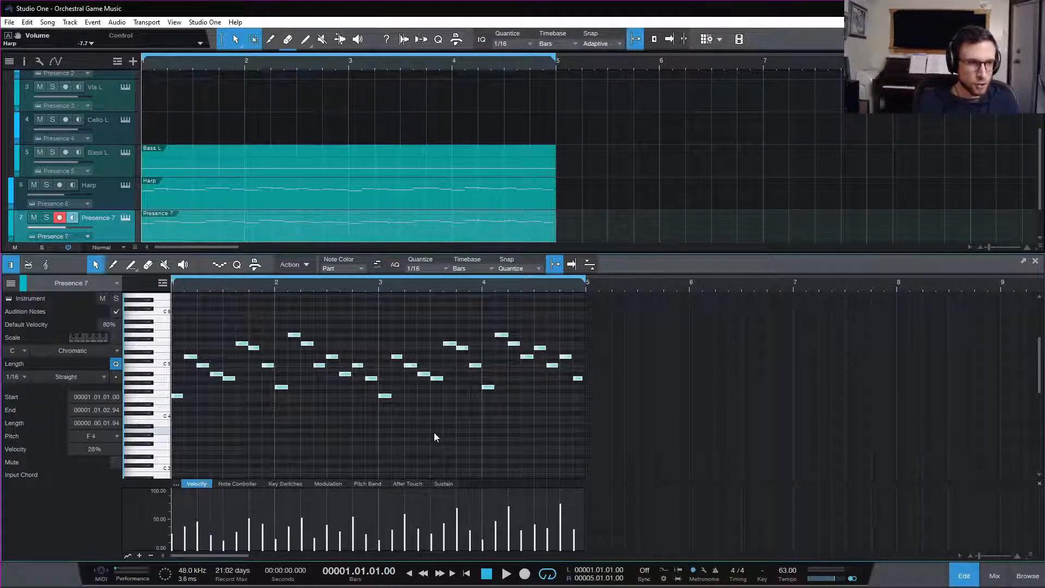
key("e")
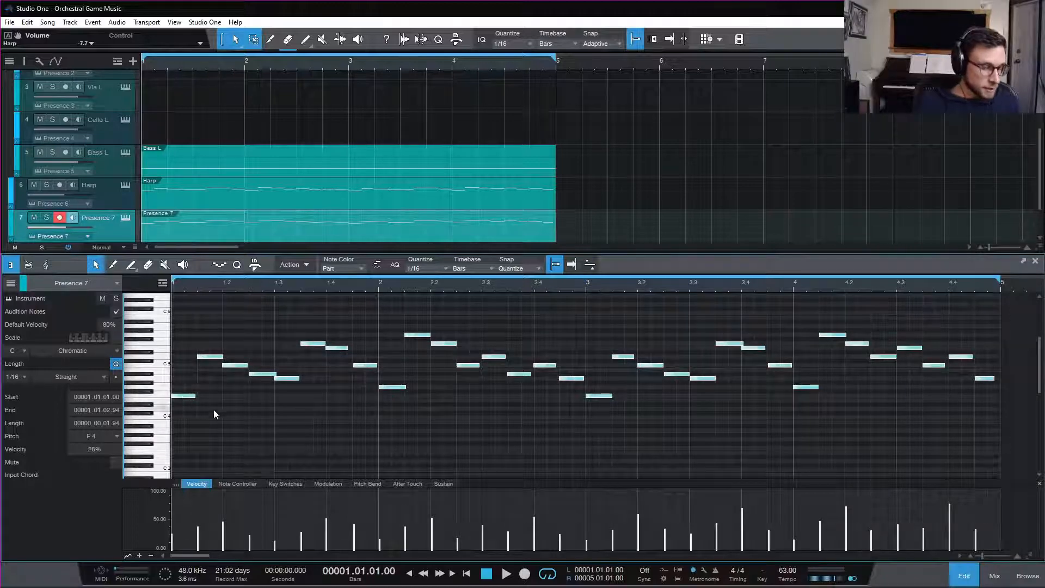
scroll(256, 425, "down", 4)
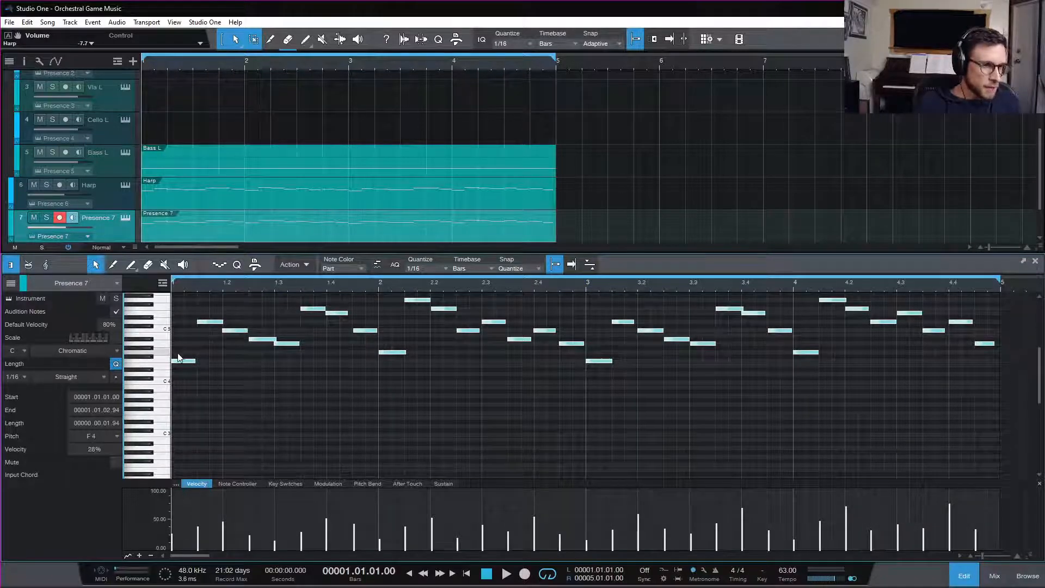
left_click_drag(182, 361, 197, 433)
key("space")
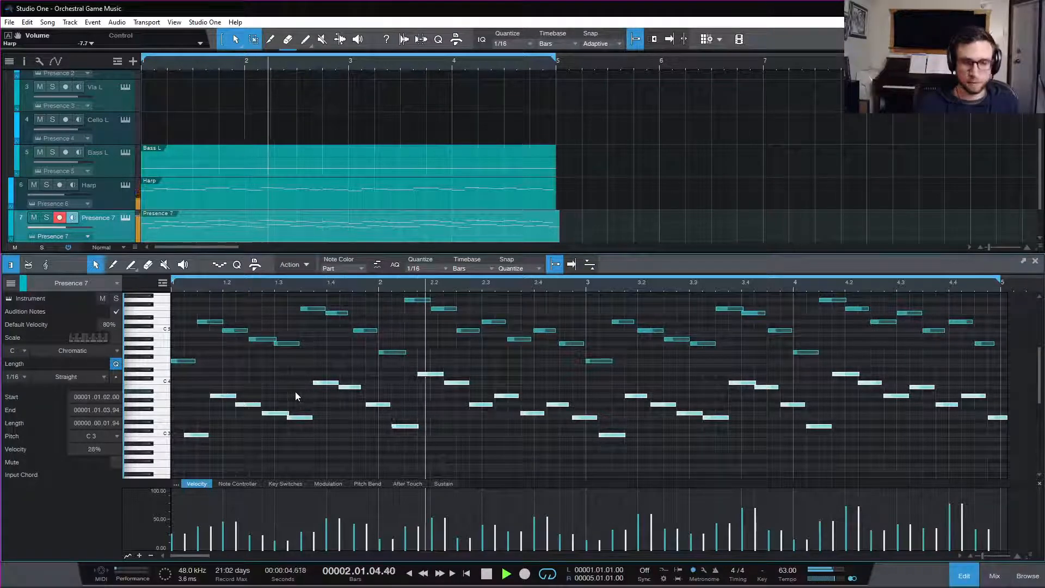
key("space")
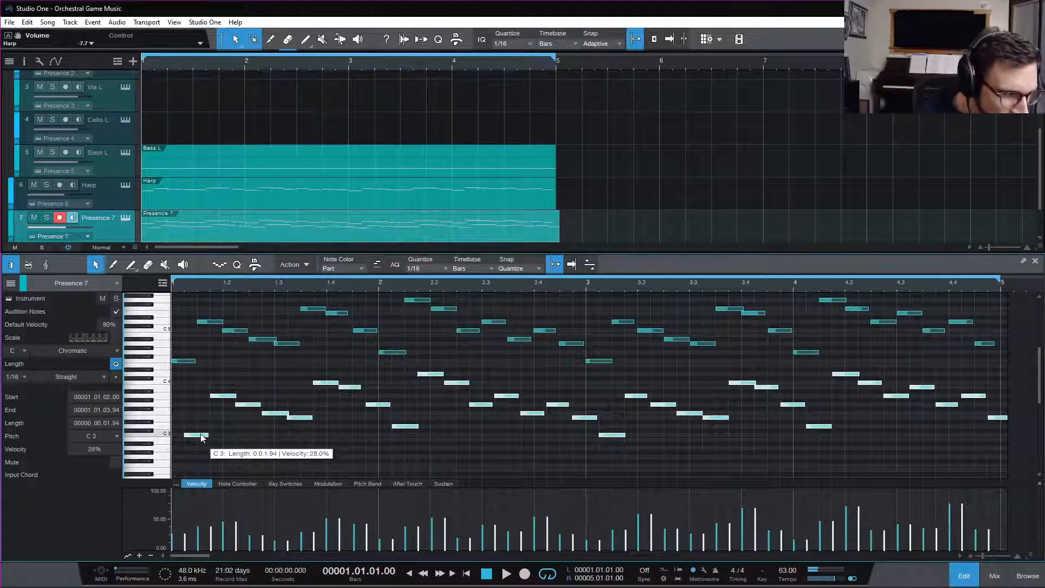
- Transpose the duplicated lower notes up to start on F3, play the result and deselect the notes
left_click_drag(204, 435, 202, 413)
key("space")
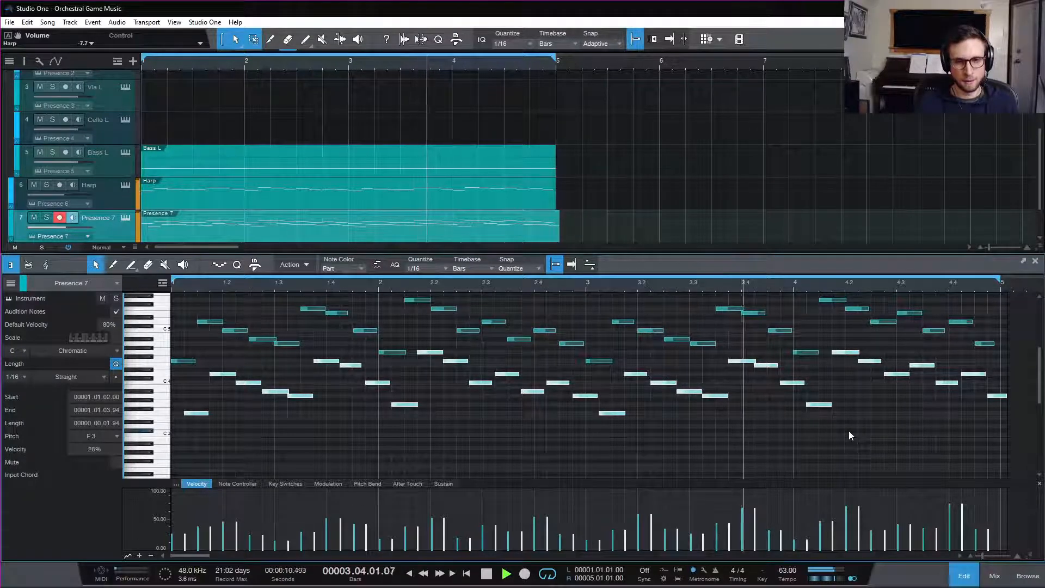
left_click(751, 528)
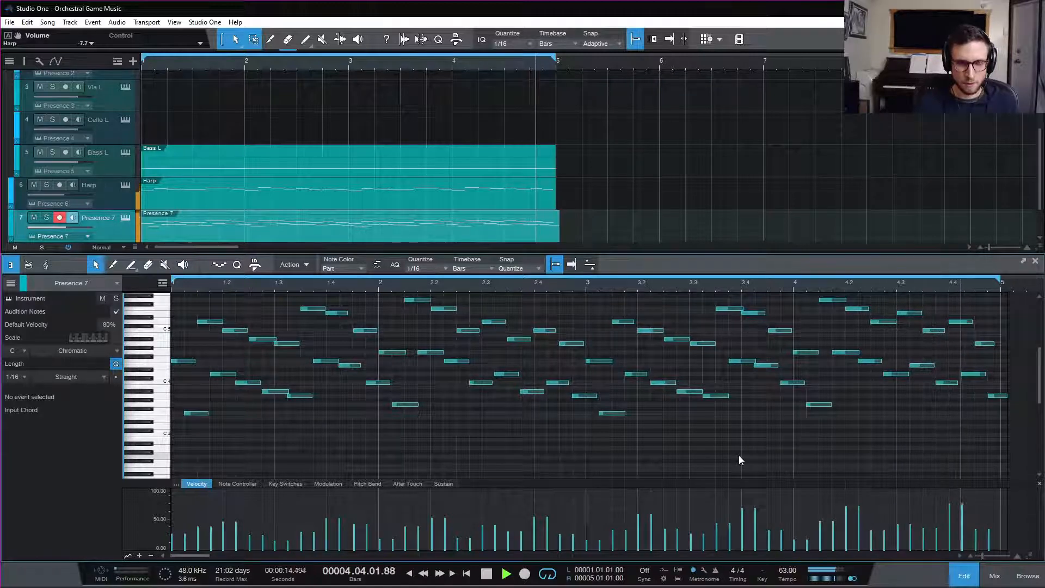
- Undo the lower echo notes' transposition, reapply it to start on F3, and reduce their velocities, with the first note at 10%
key("ctrl+z")
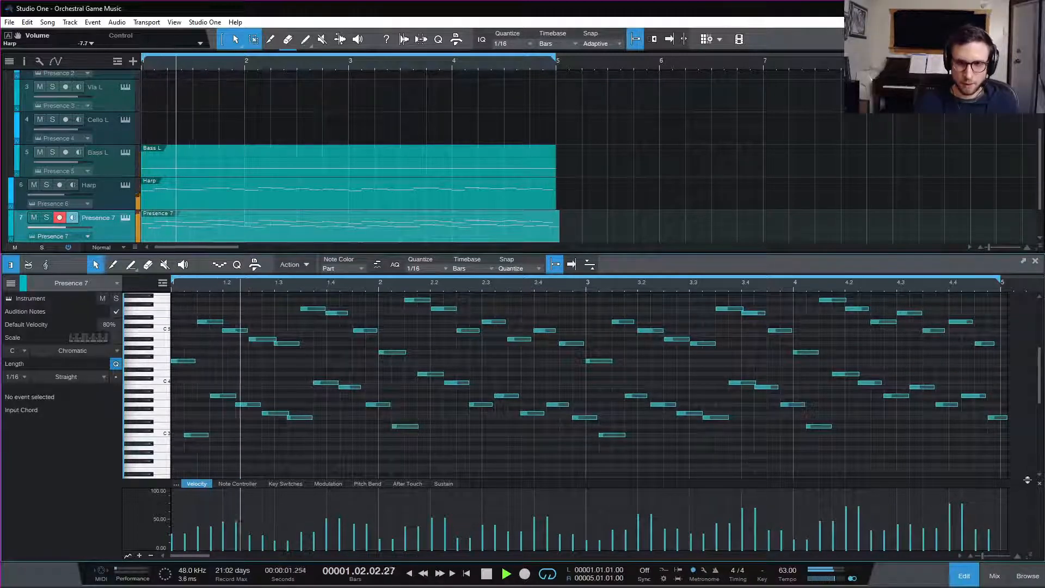
left_click_drag(1013, 467, 160, 370)
left_click_drag(202, 436, 199, 414)
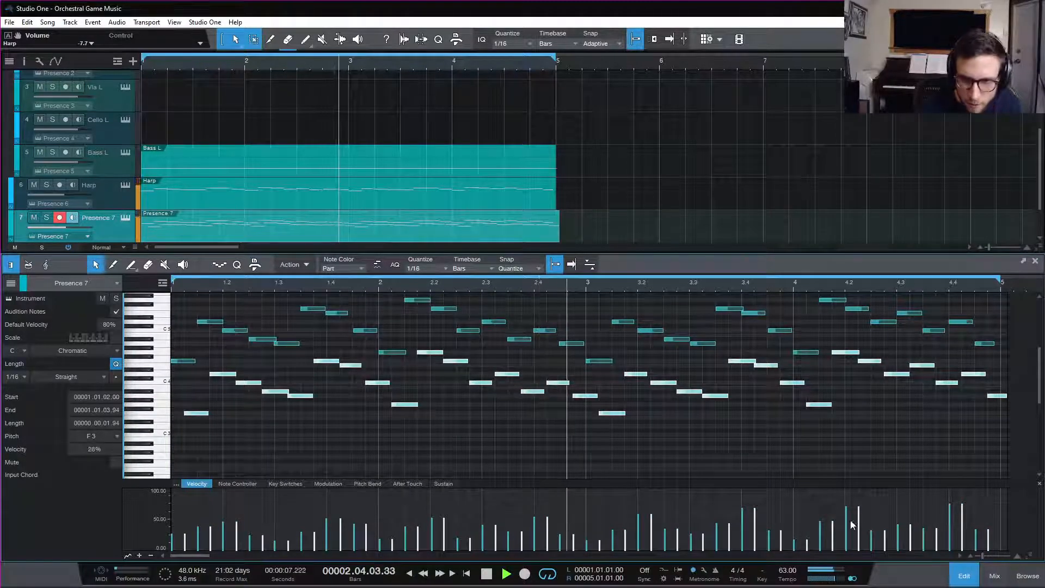
left_click_drag(858, 520, 861, 531)
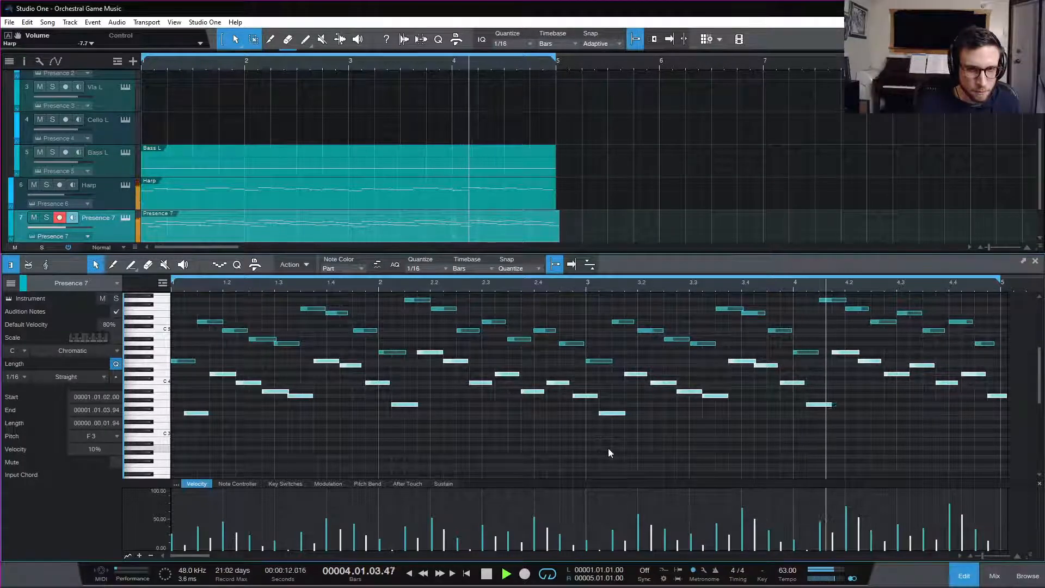
- Close the note editor, rename the Presence 7 track to Piano and stop playback
key("F2")
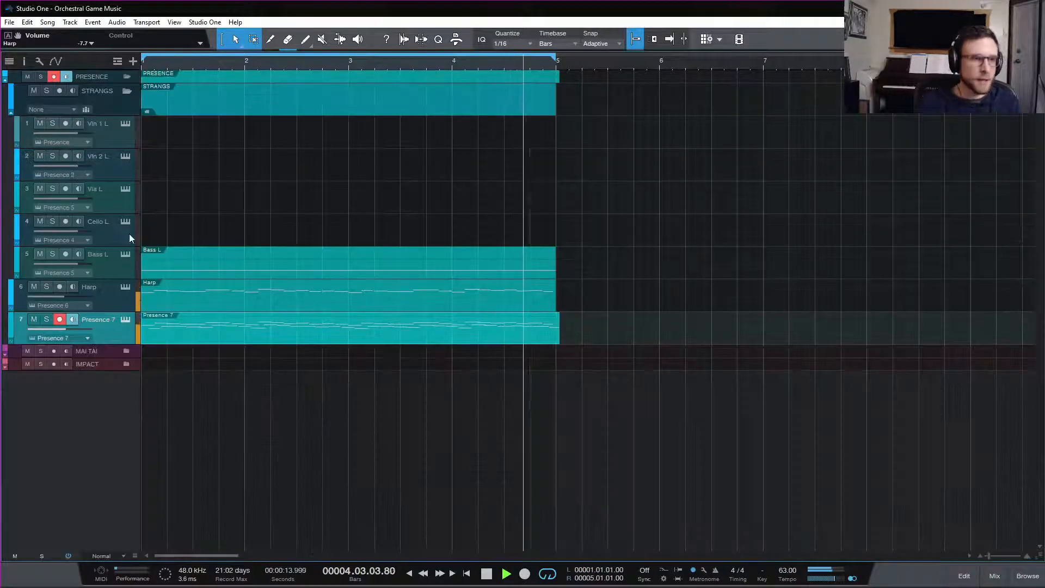
double_click(97, 320)
type("Piano")
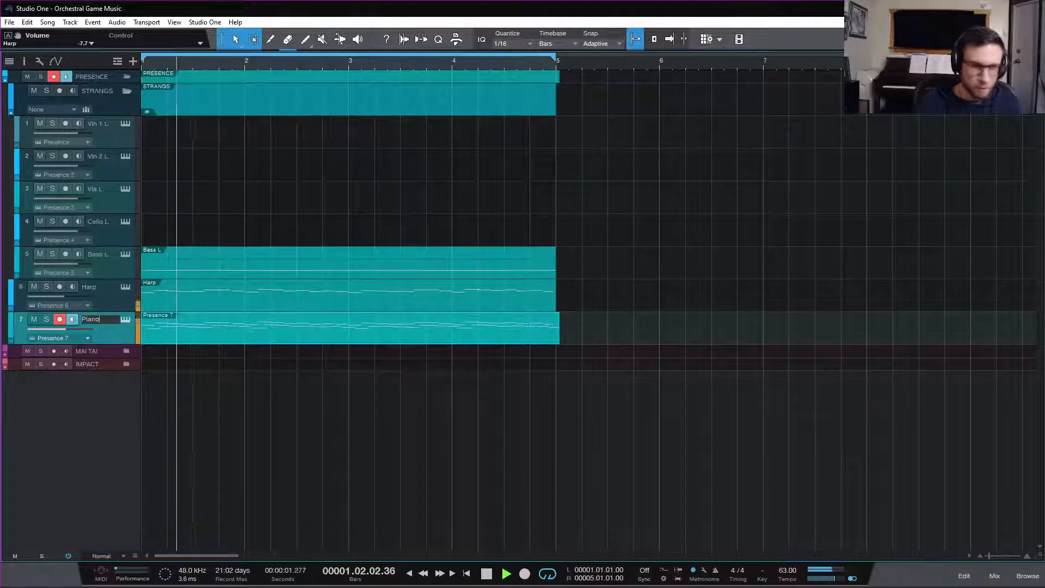
key("Return")
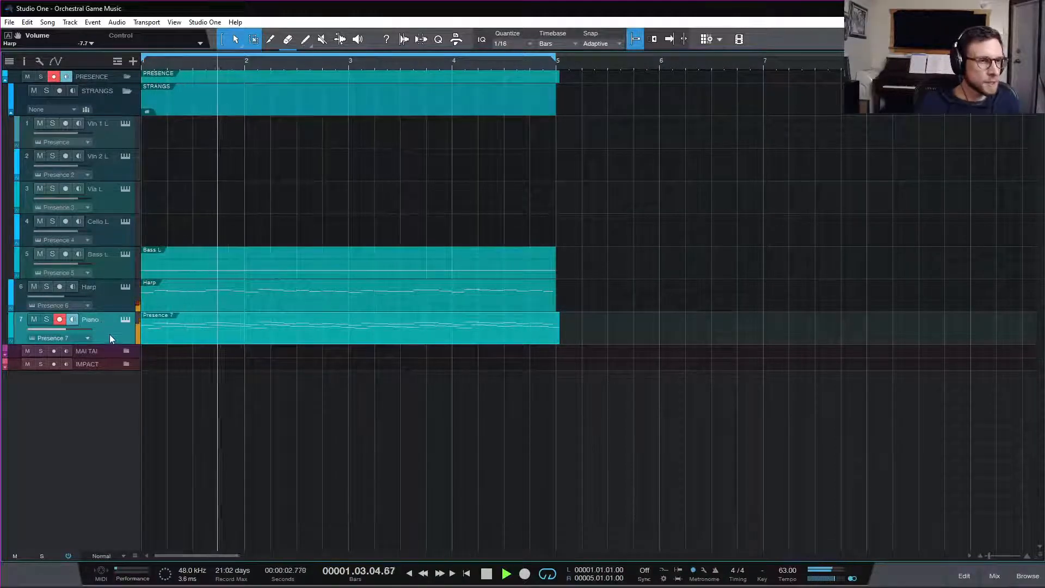
key("space")
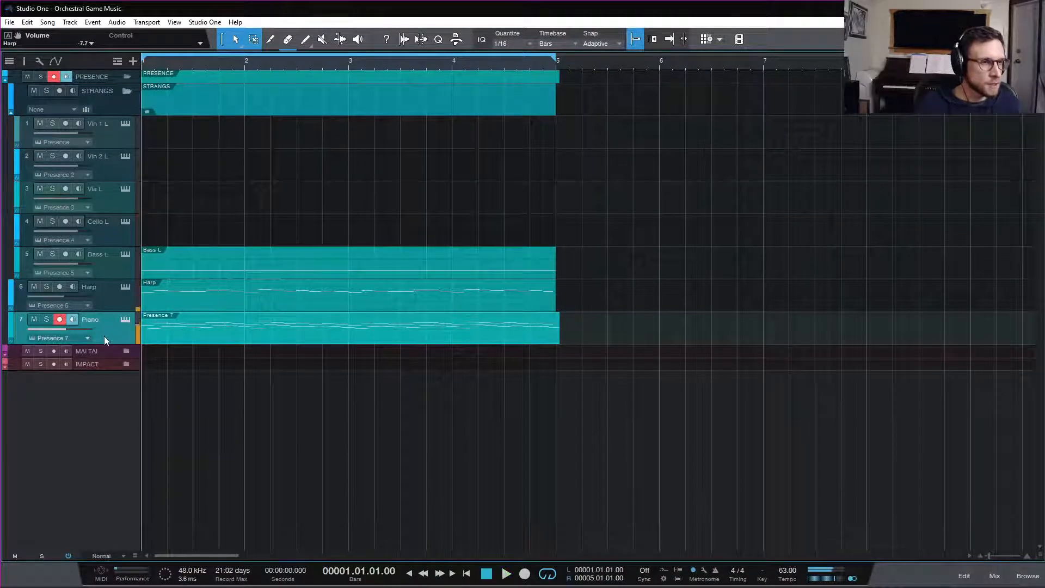
- Unhide the Presence 8, Presence 9 and Presence 10 tracks from the track list and enable all three
left_click(20, 61)
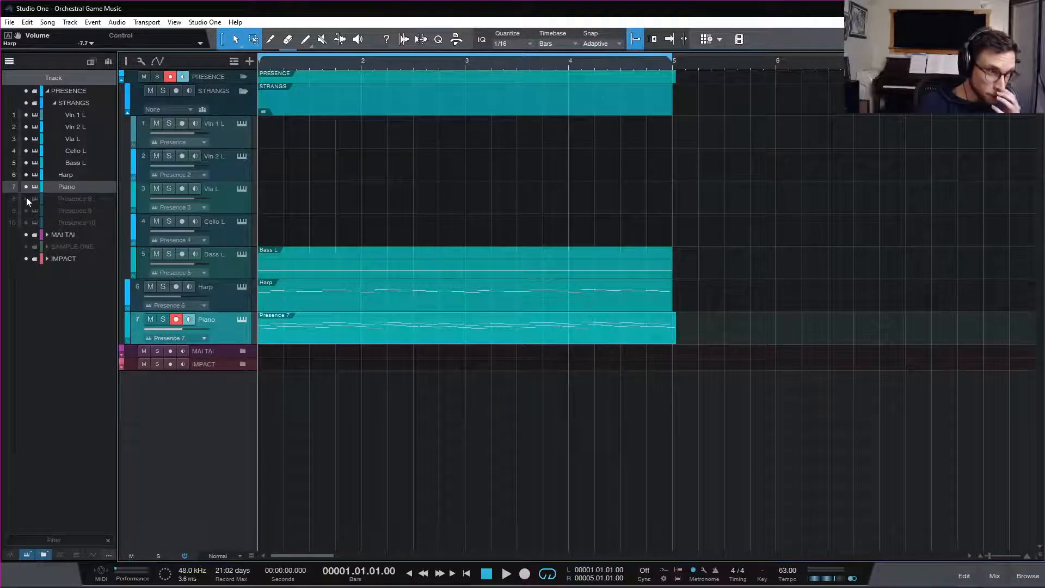
left_click_drag(26, 198, 27, 223)
left_click(200, 370)
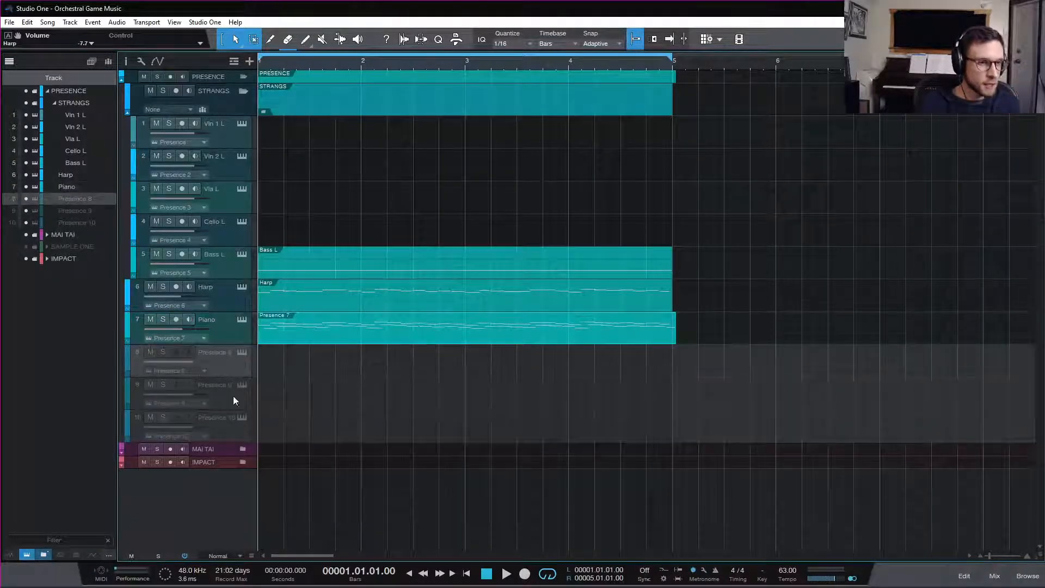
left_click(231, 420, "shift")
right_click(231, 420)
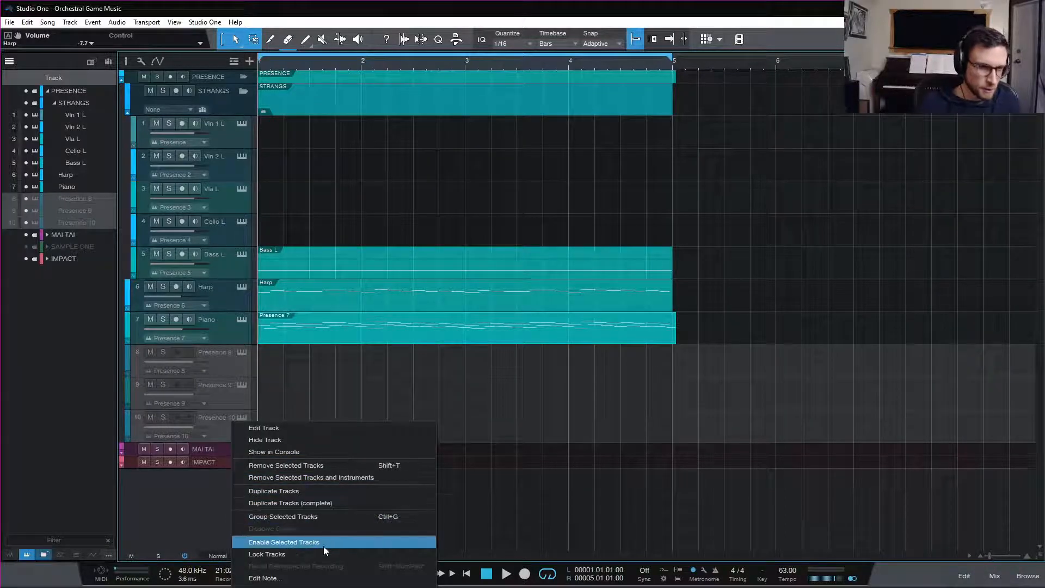
left_click(340, 542)
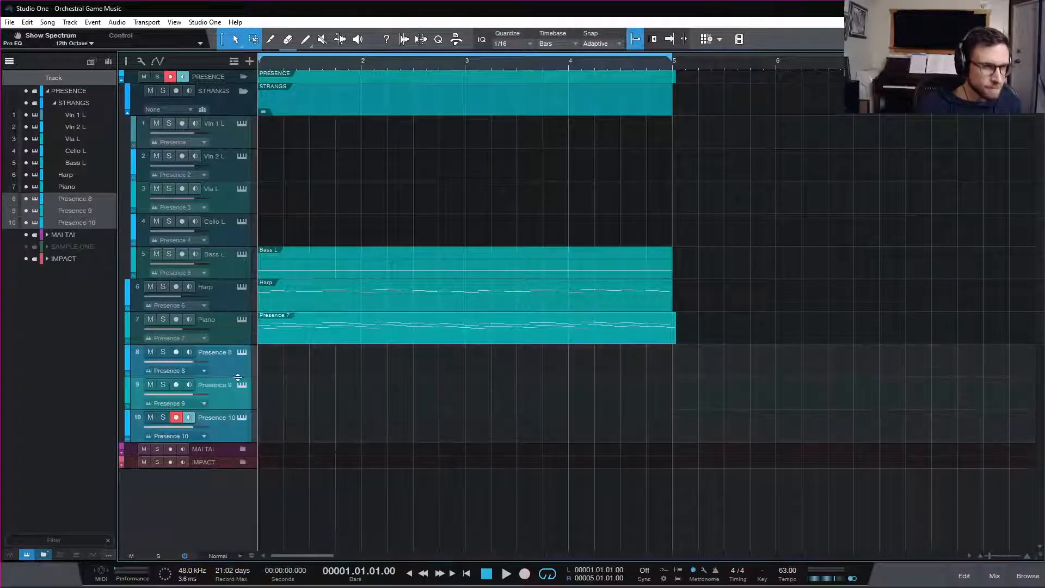
- Load the Celeste preset from the Percussion folder of Artist Instruments into Presence 8 and close the instrument window
left_click(238, 352)
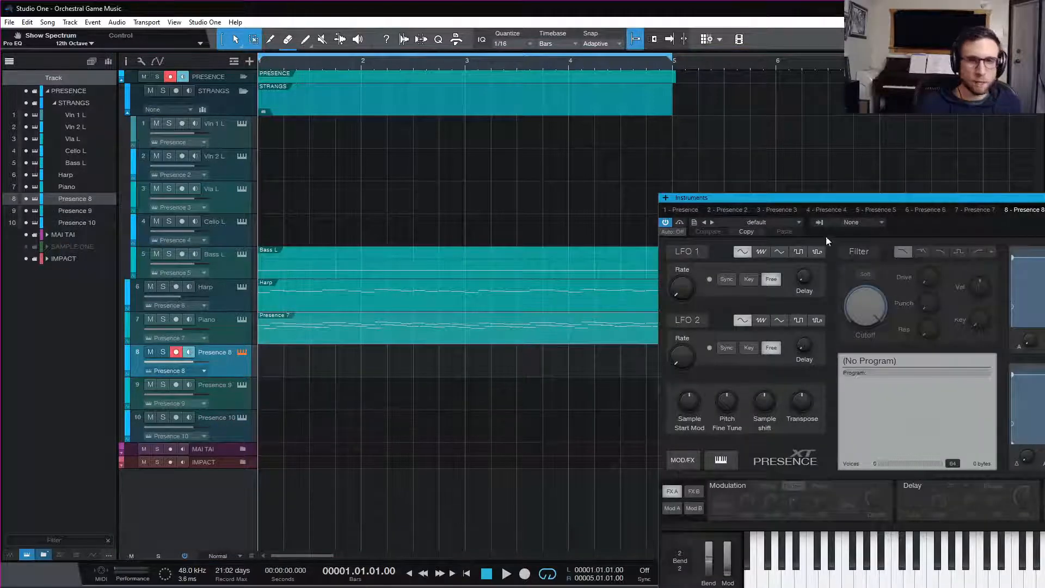
left_click_drag(819, 198, 569, 88)
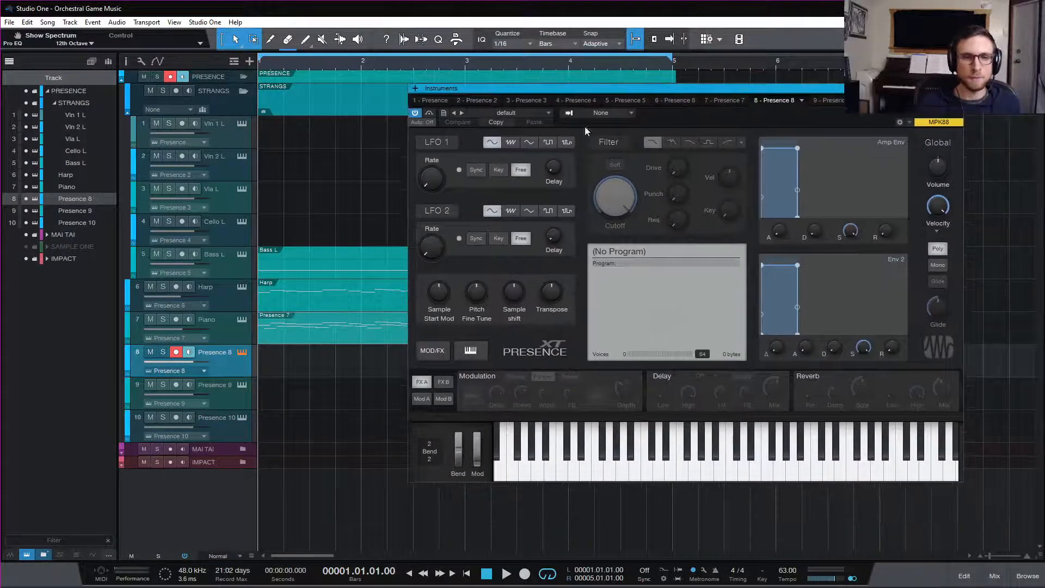
left_click(537, 112)
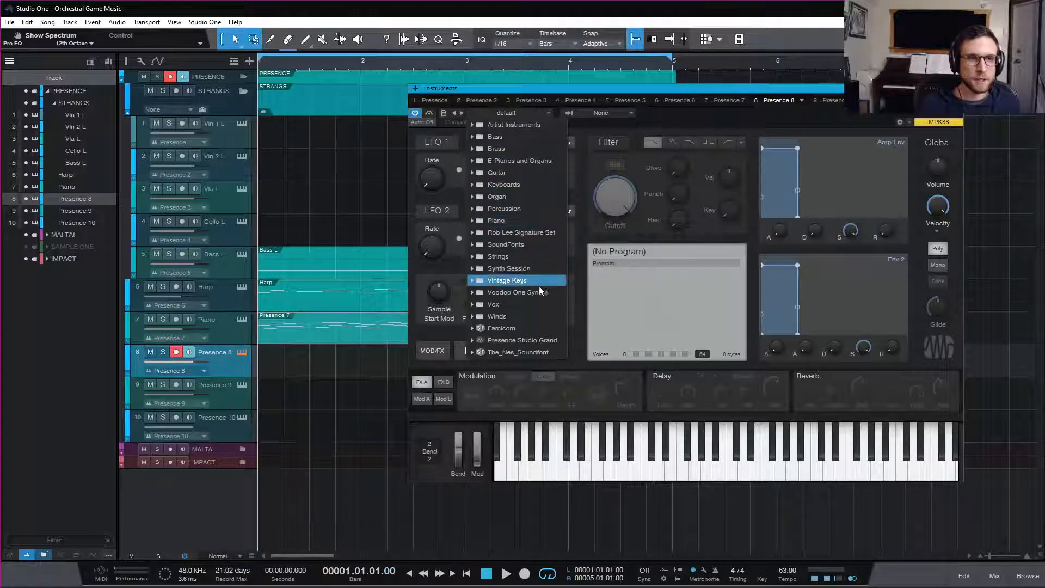
left_click(525, 208)
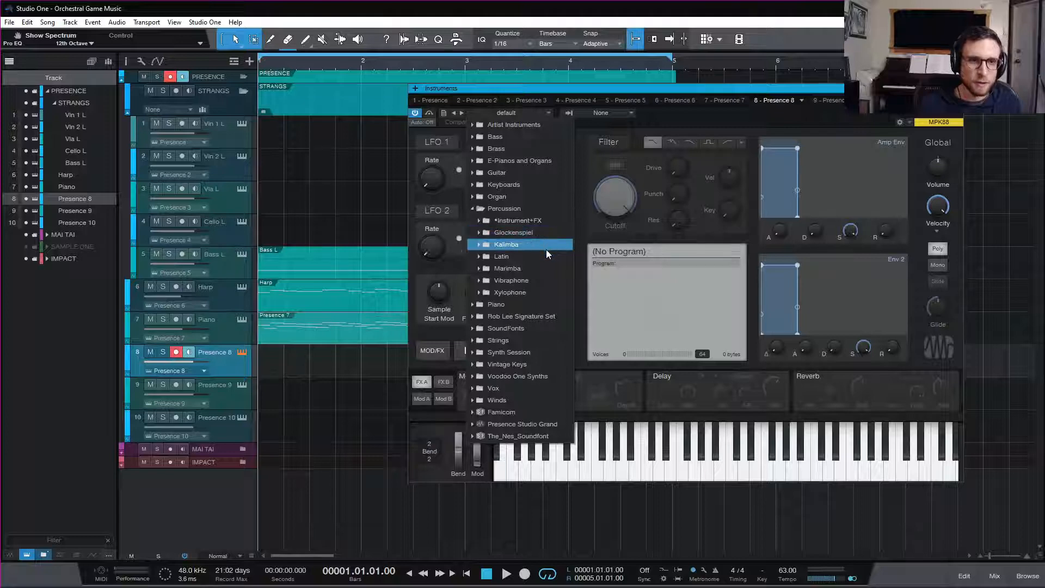
left_click(536, 209)
left_click(528, 185)
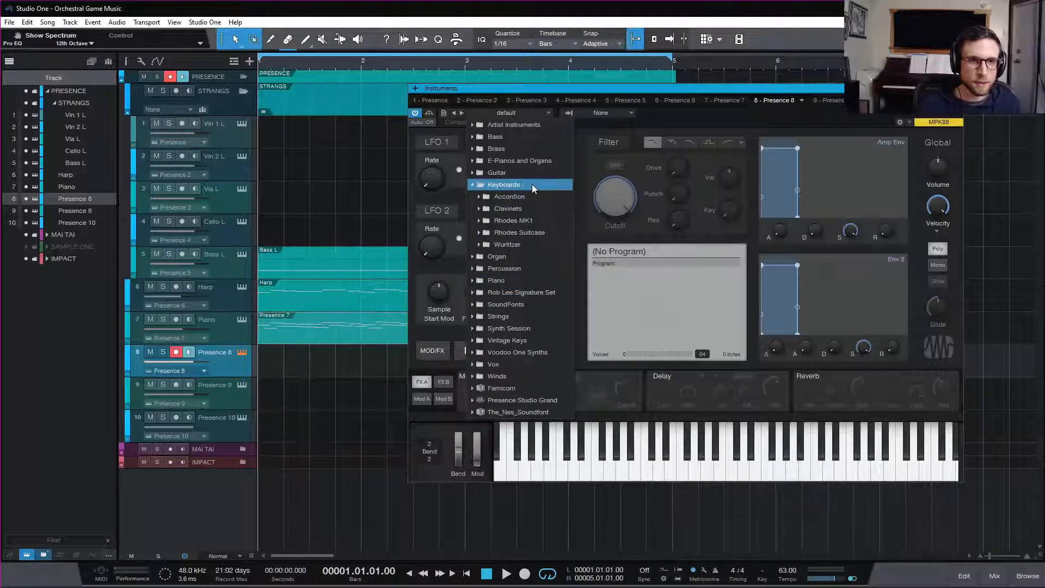
left_click(531, 184)
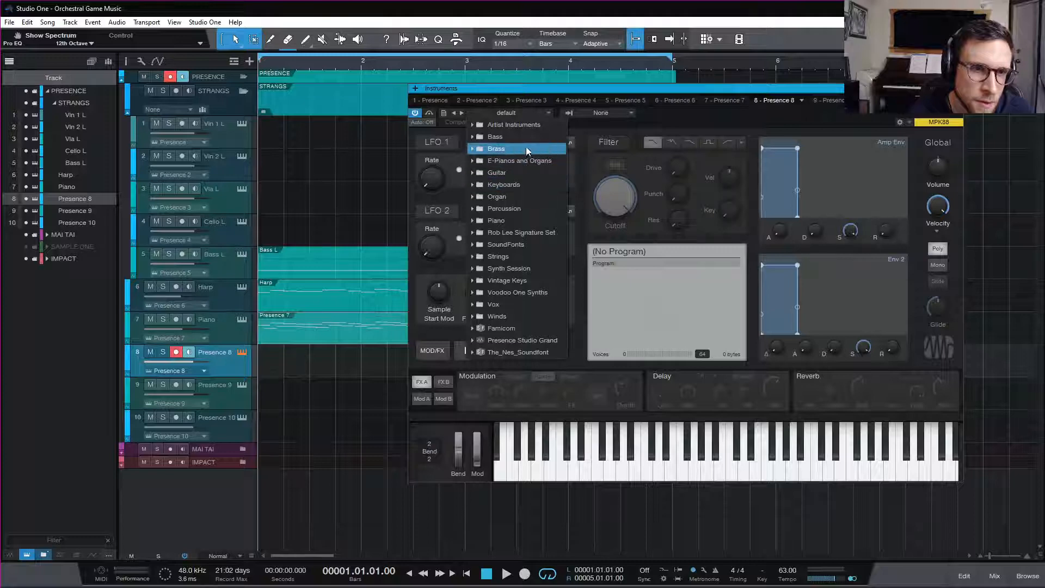
left_click(526, 126)
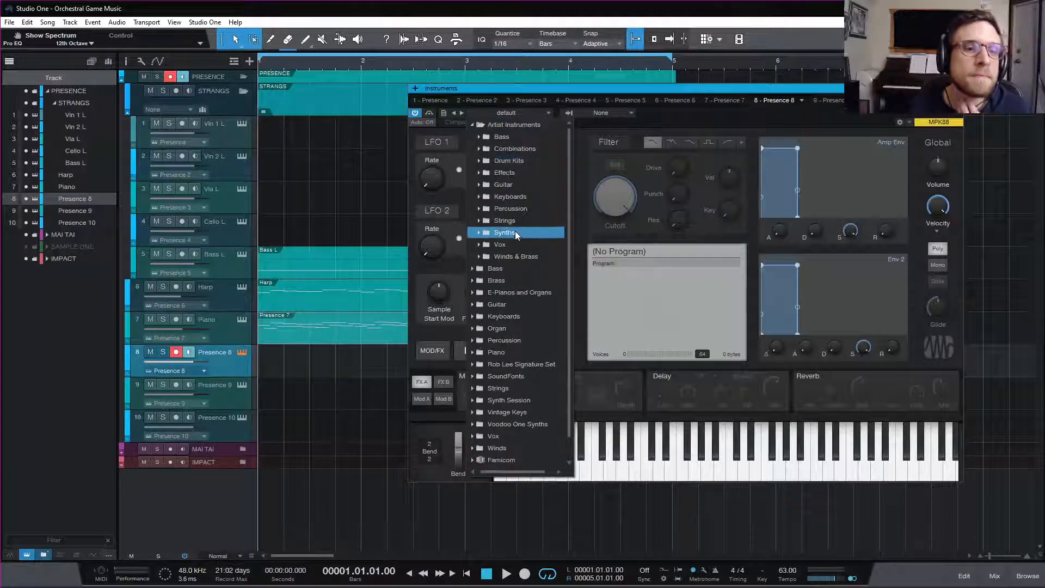
left_click(522, 208)
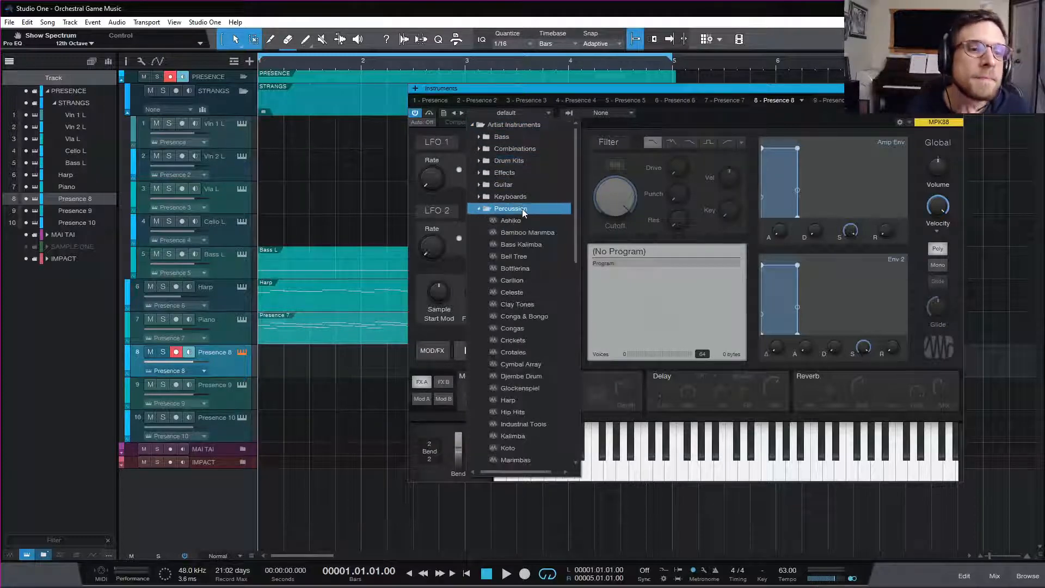
left_click(547, 292)
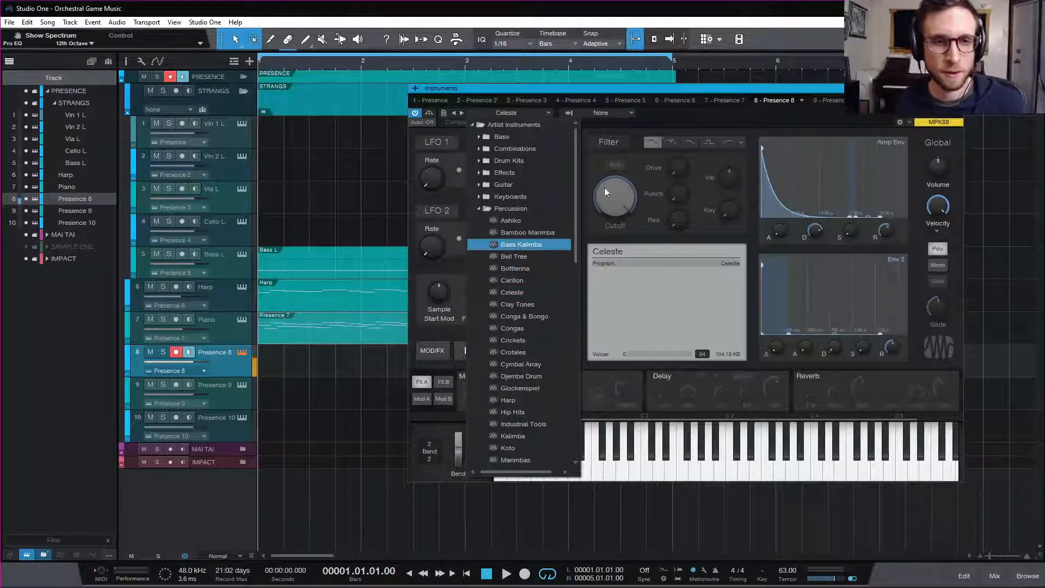
left_click(704, 117)
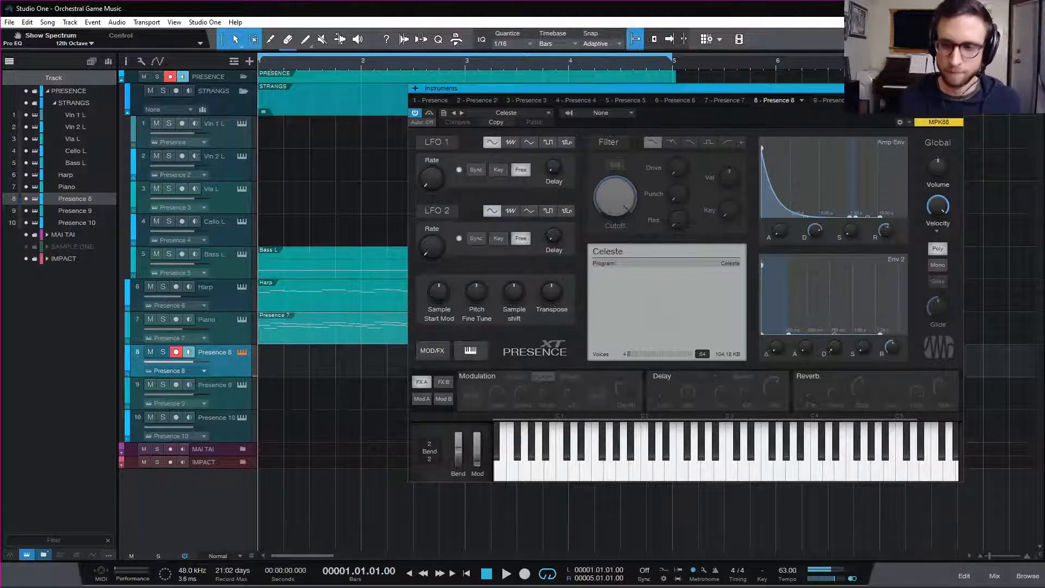
left_click(956, 88)
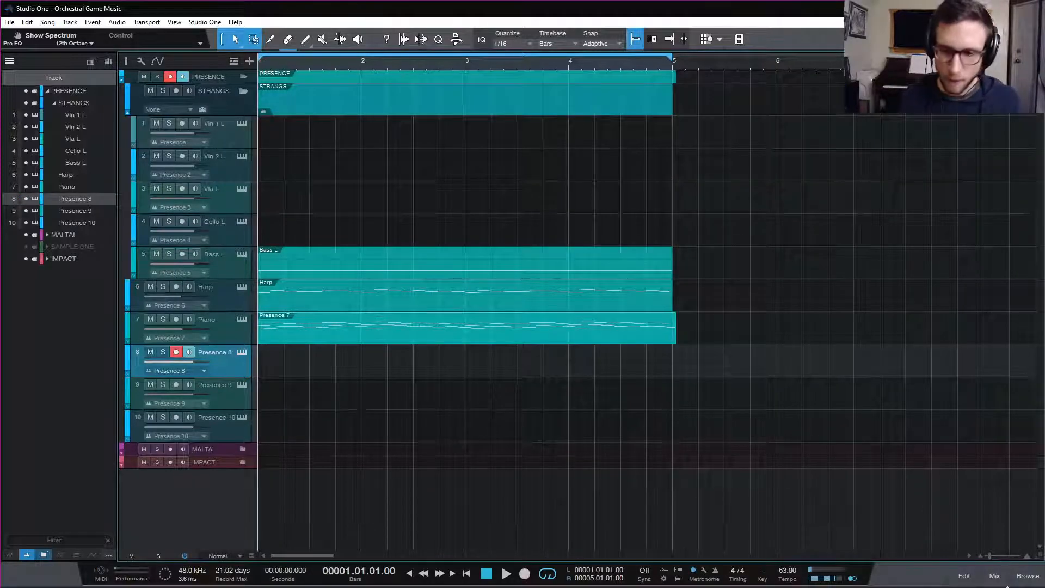
- Add a Verb1 send to the Presence 8 channel in the mixer and set its send level to -22.9 dB
left_click(995, 577)
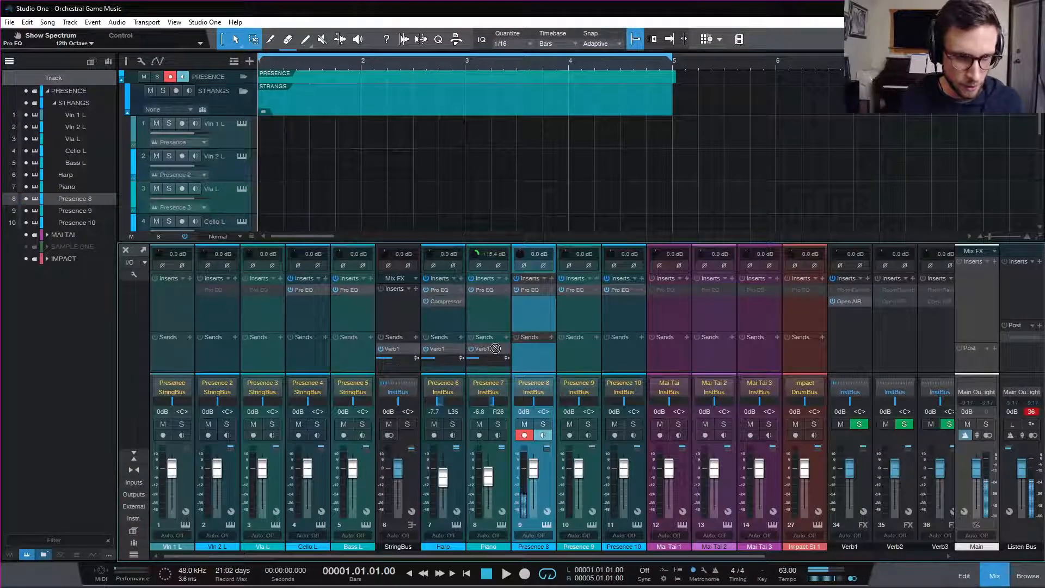
left_click(545, 341)
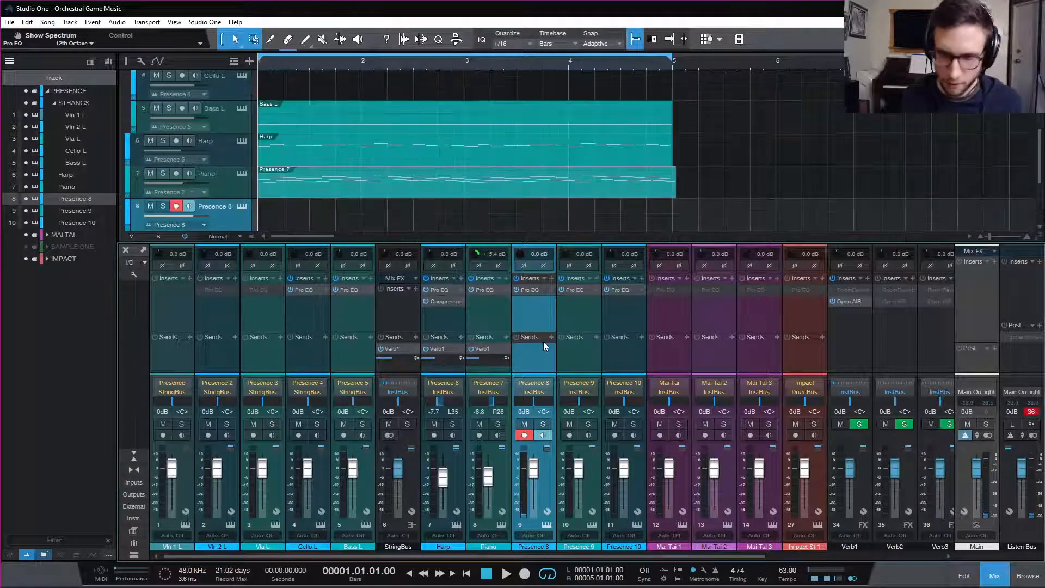
right_click(538, 341)
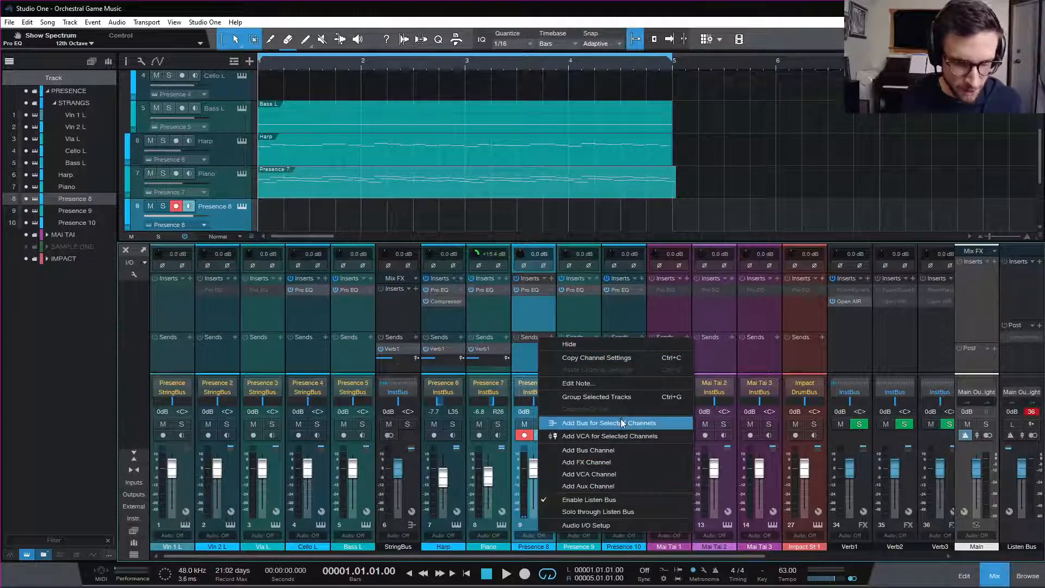
left_click(525, 352)
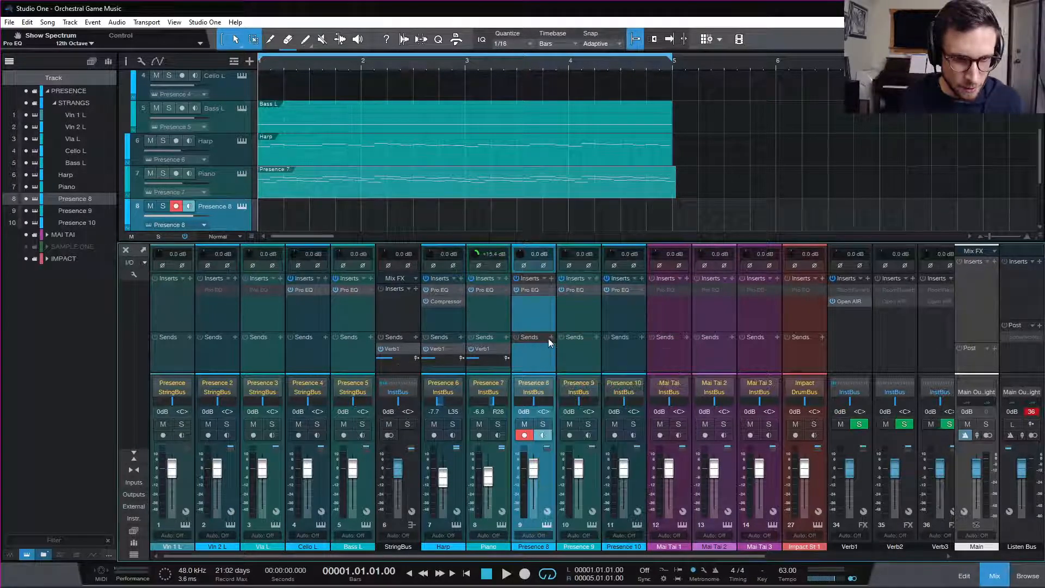
left_click(551, 337)
left_click(600, 435)
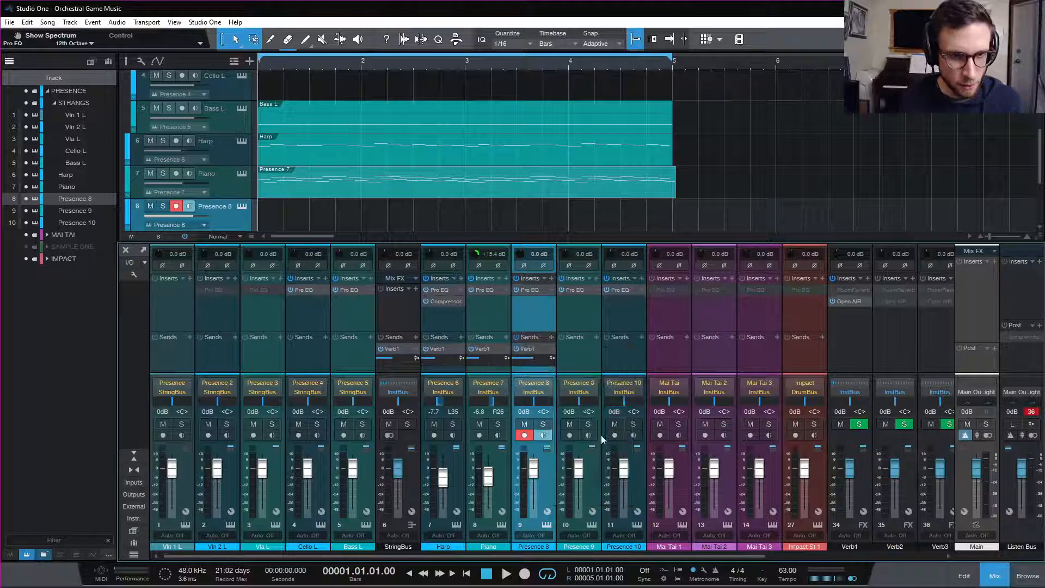
left_click_drag(528, 357, 527, 362)
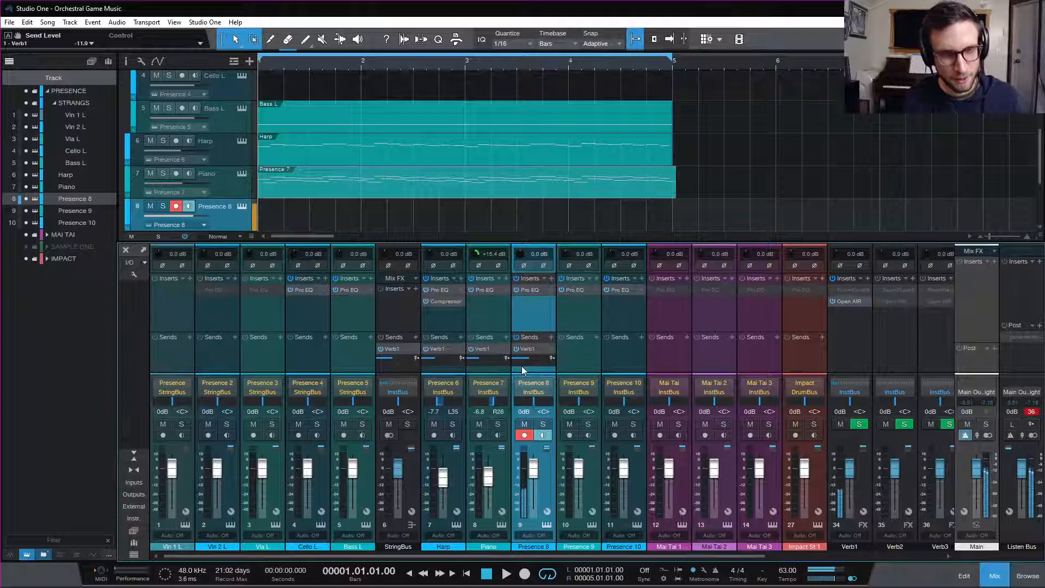
left_click_drag(525, 357, 520, 359)
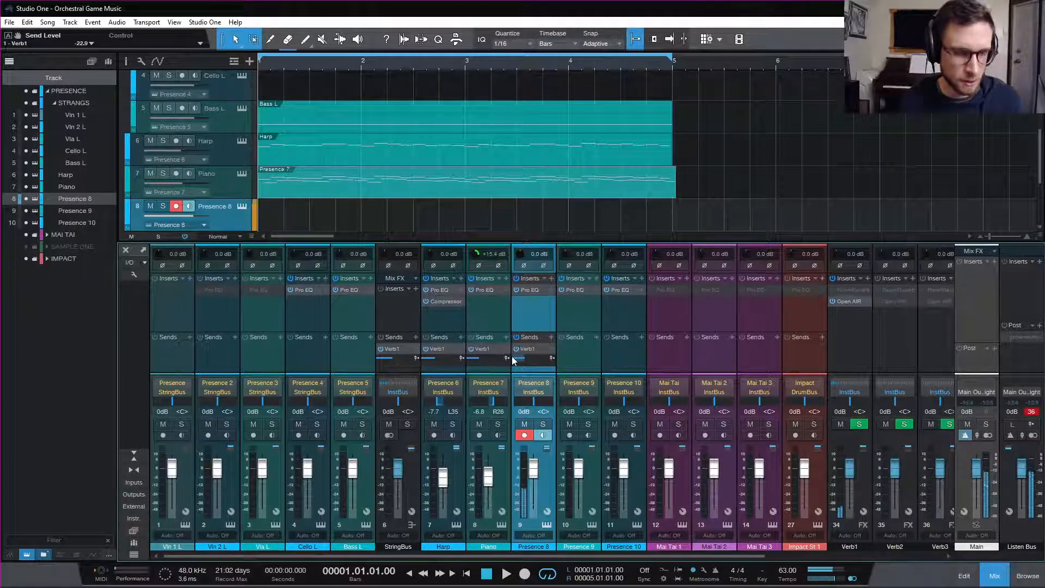
- Check the Presence 8 instrument, open its note editor and capture a short-note Celeste part over the four looped bars during playback
left_click(243, 207)
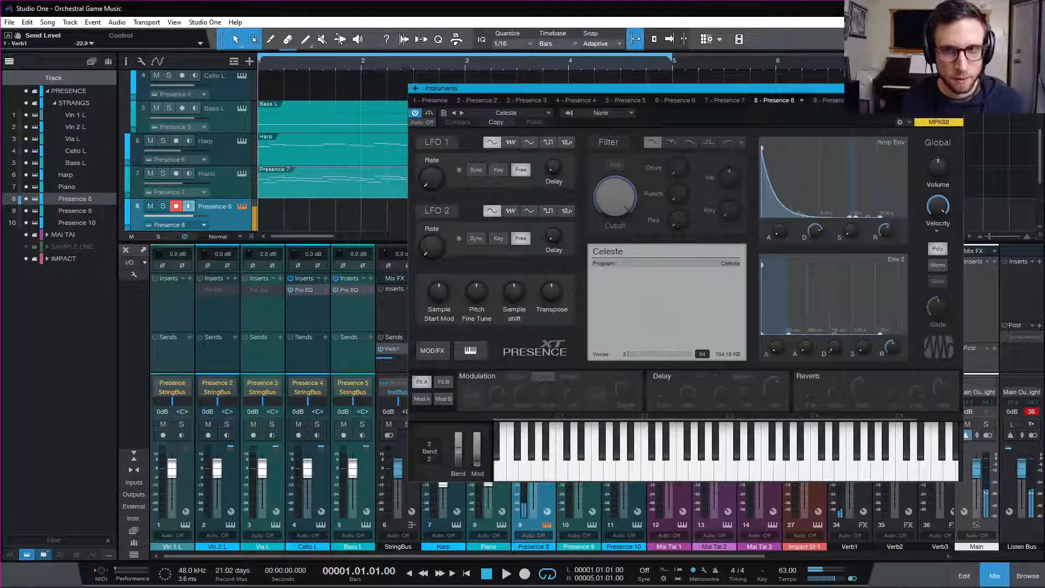
left_click(957, 88)
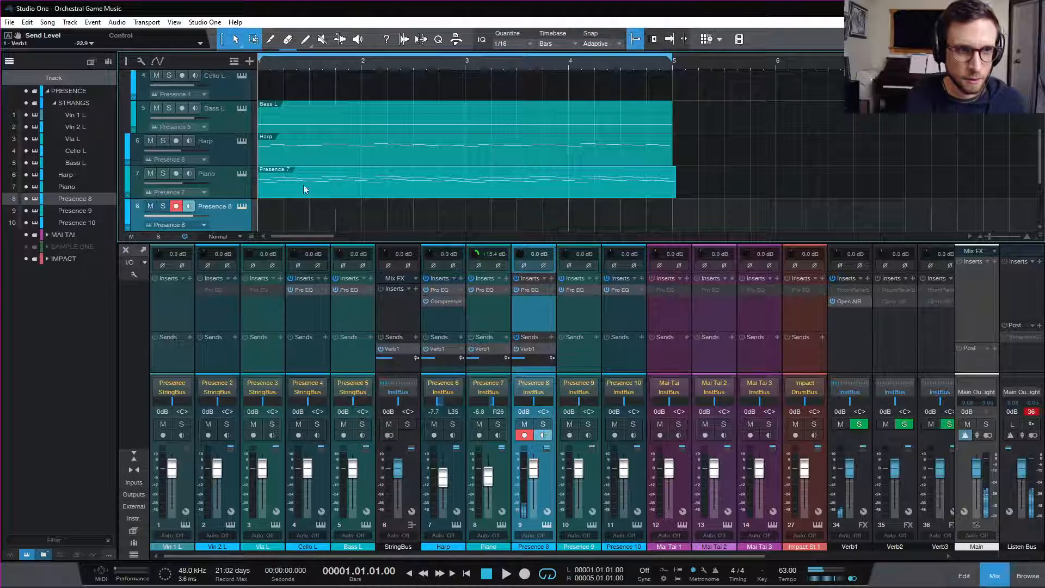
key("F2")
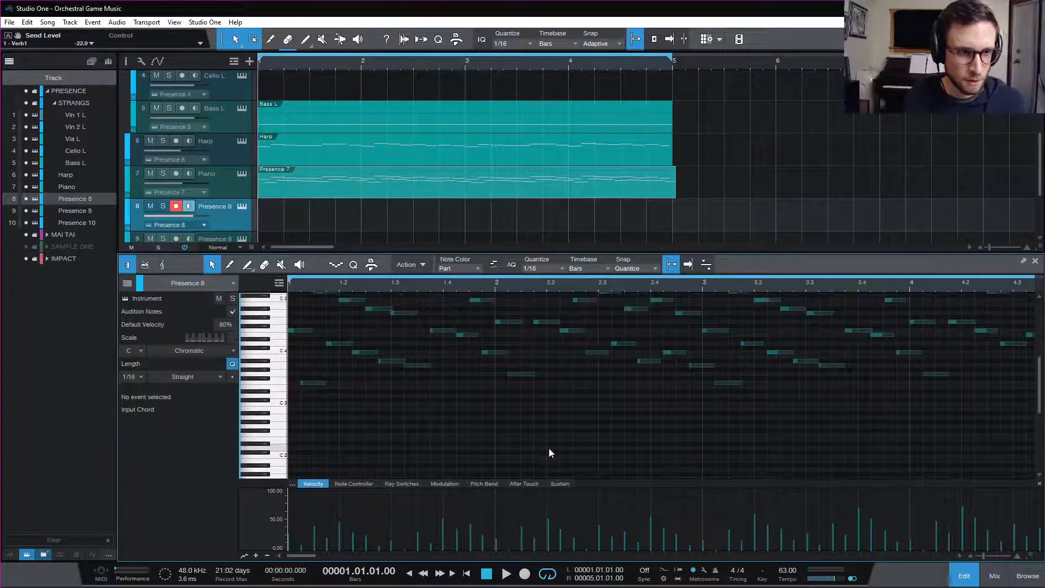
scroll(549, 449, "up", 4)
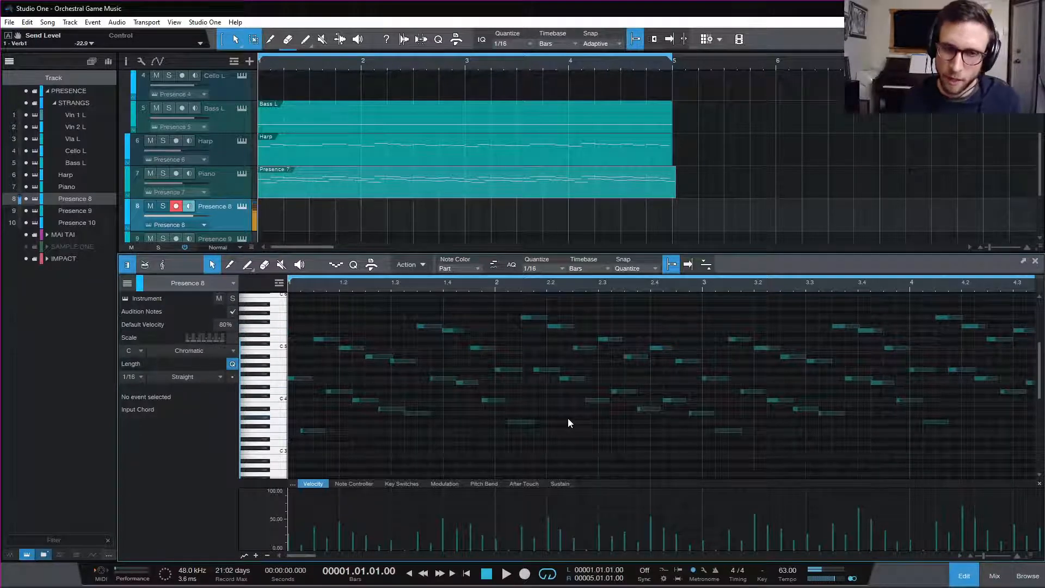
key("space")
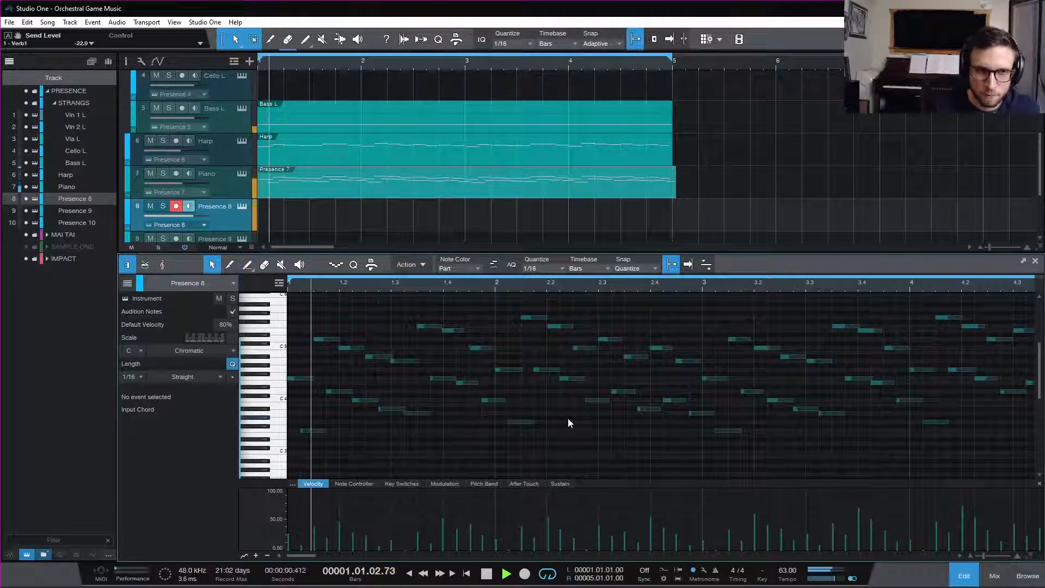
key("space")
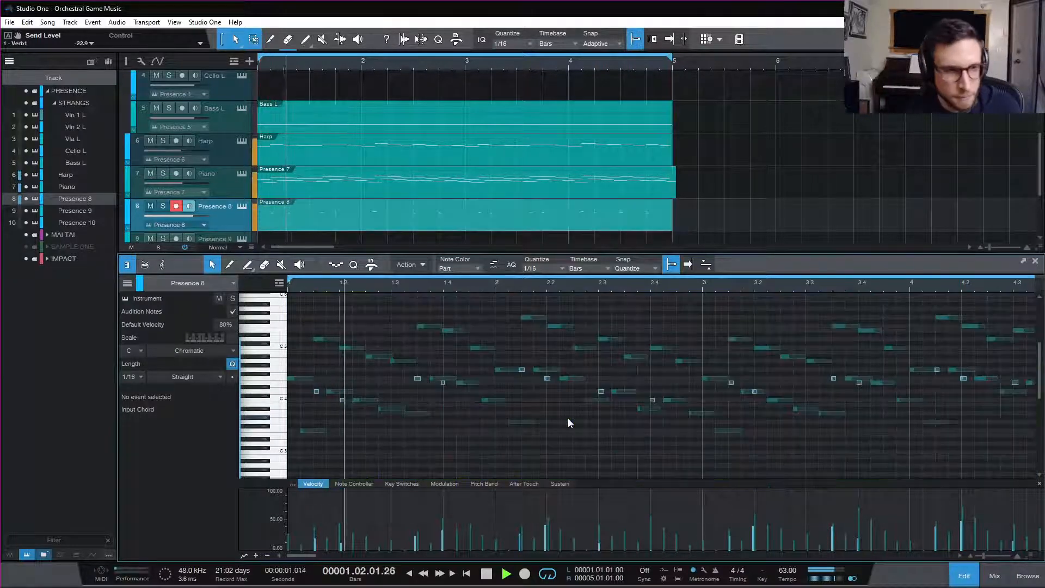
- Retime the stray Celeste notes in bars 1, 2 and 4 during playback, starting bar 1's second E4 at 1.04.01.00
left_click(420, 378)
left_click_drag(421, 378, 446, 383)
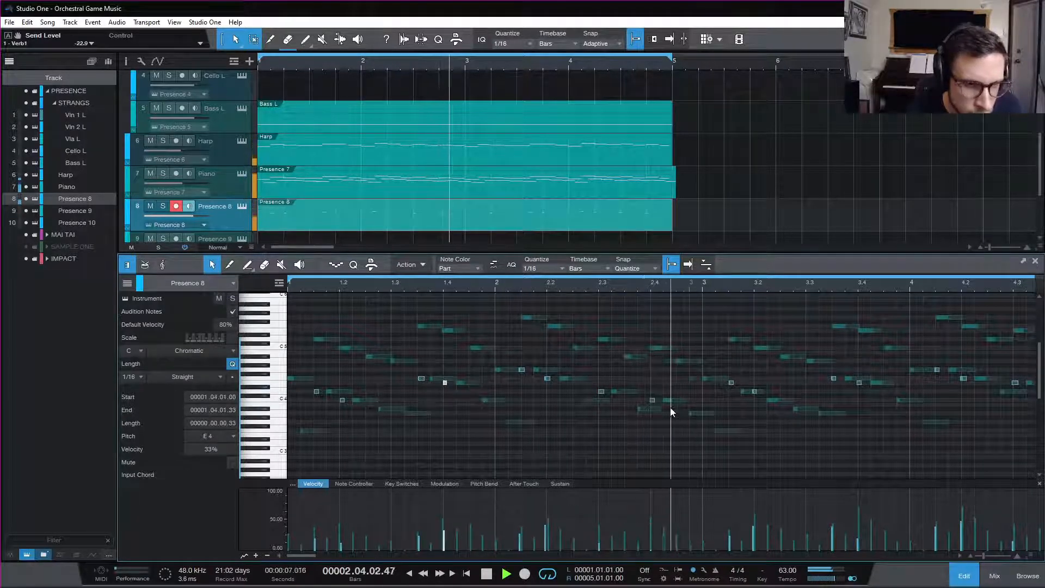
left_click_drag(523, 370, 550, 377)
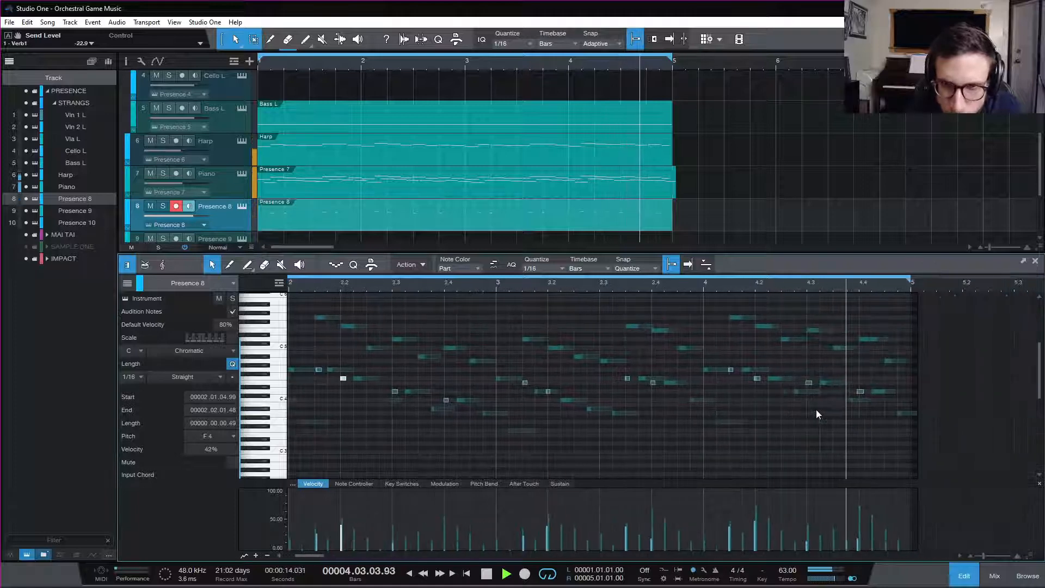
left_click(863, 392)
left_click_drag(866, 392, 868, 392)
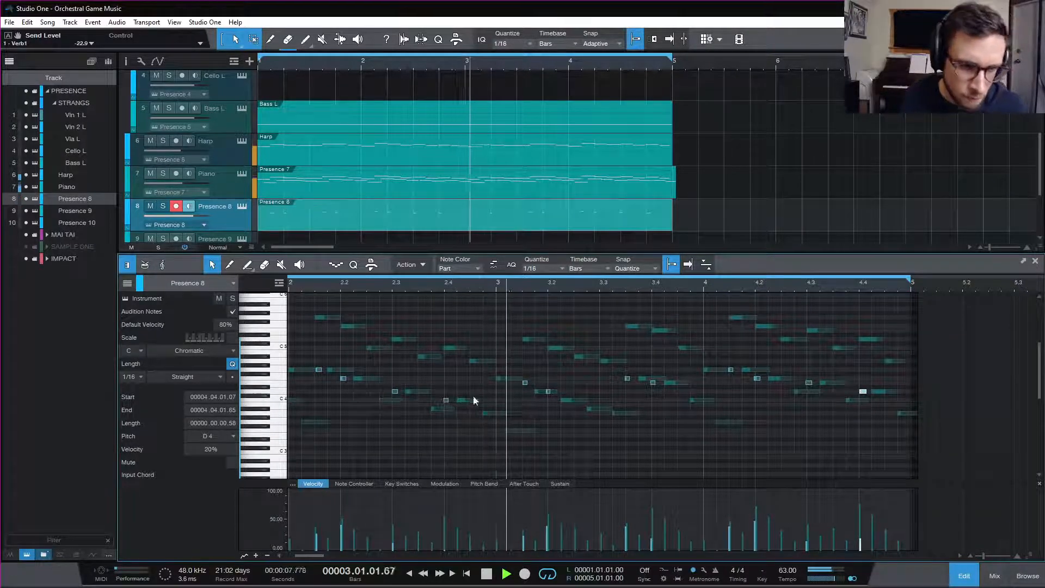
- Lower the D4 note near bar 3 beat 2 to C4, start it at 3.02.01.00, and play the loop to check it
key("space")
left_click(526, 389)
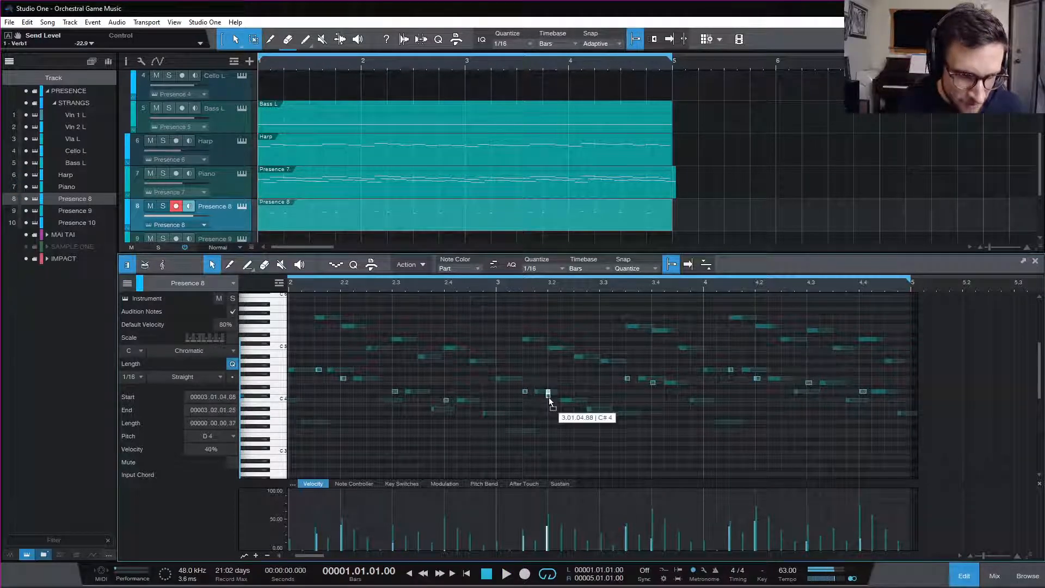
left_click(548, 400)
left_click_drag(547, 400, 550, 400)
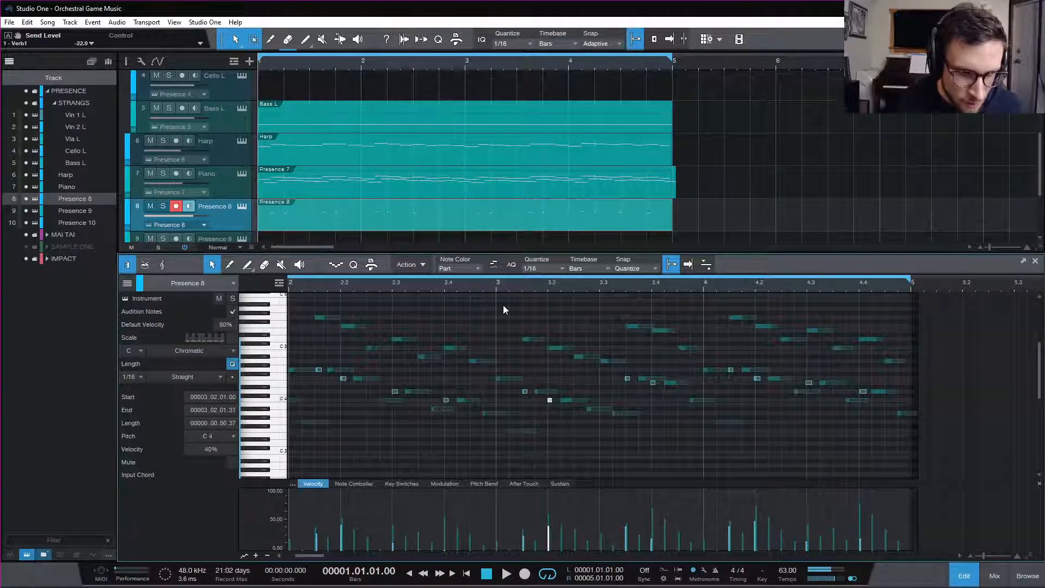
key("space")
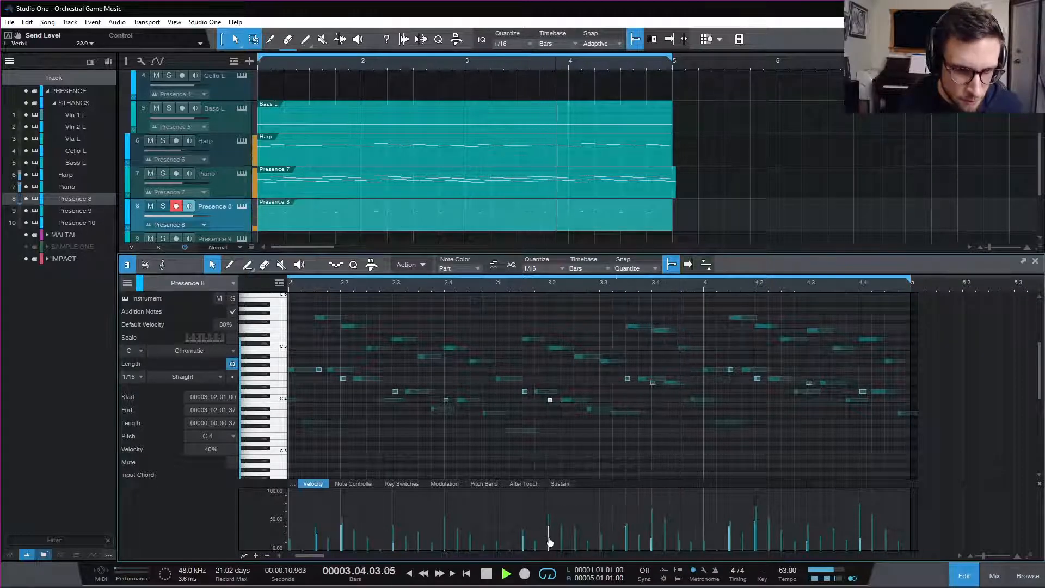
mouse_move(549, 542)
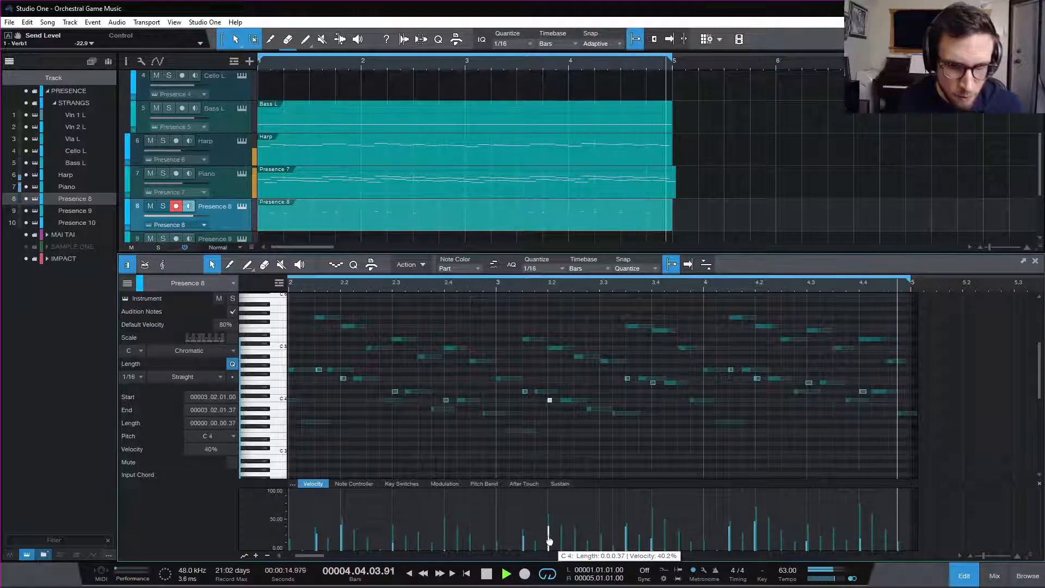
key("space")
left_click(585, 529)
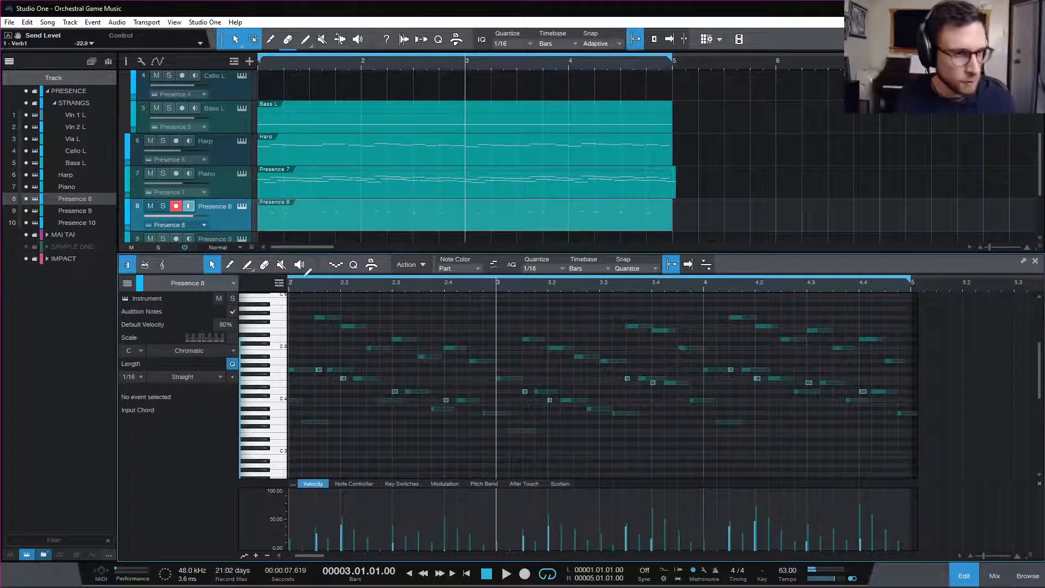
- Activate the Transform tool and frame the whole velocity range across the four bars
left_click(252, 266)
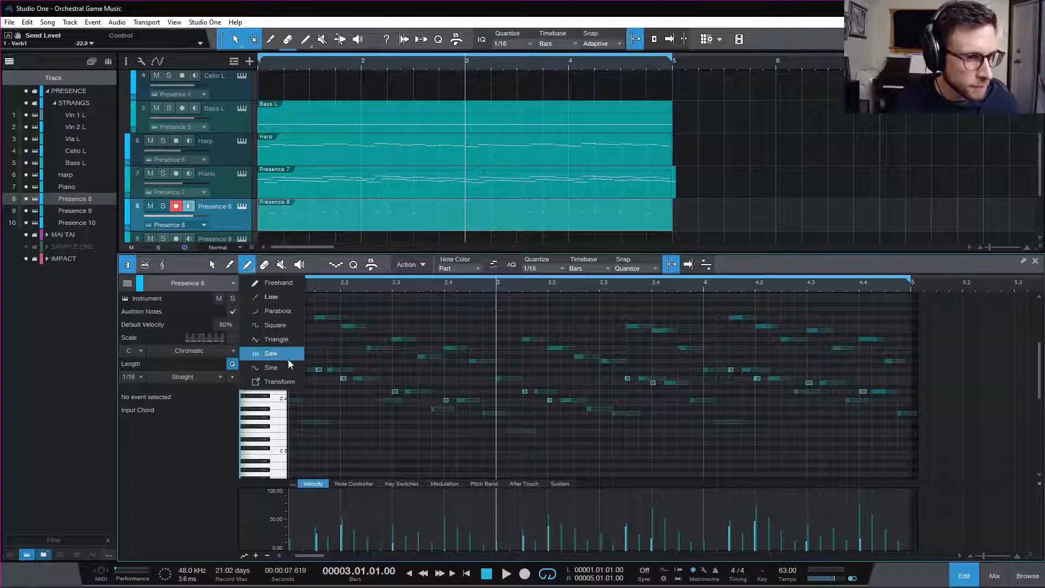
left_click(290, 383)
key("w")
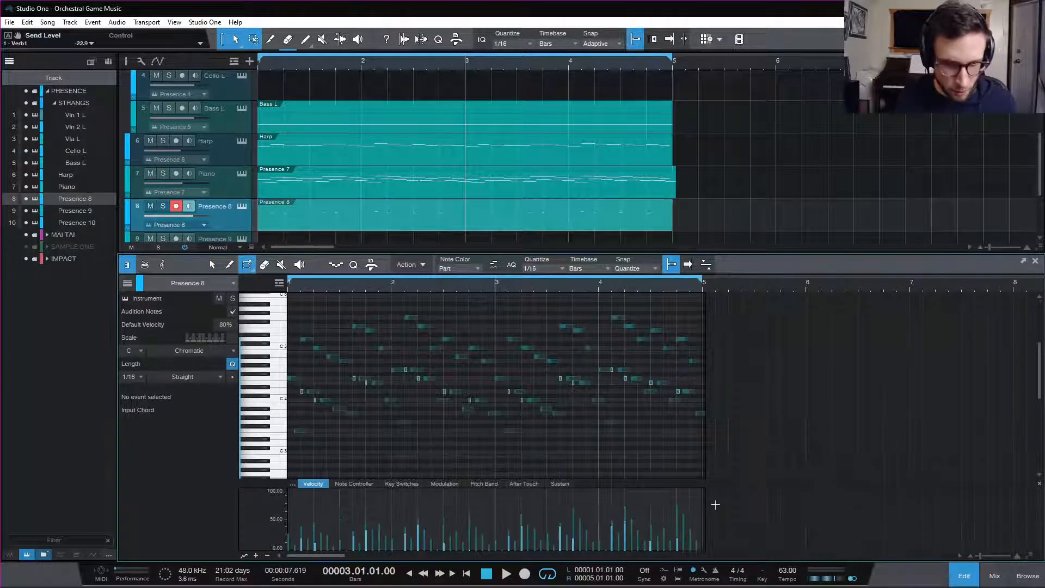
left_click_drag(703, 490, 288, 550)
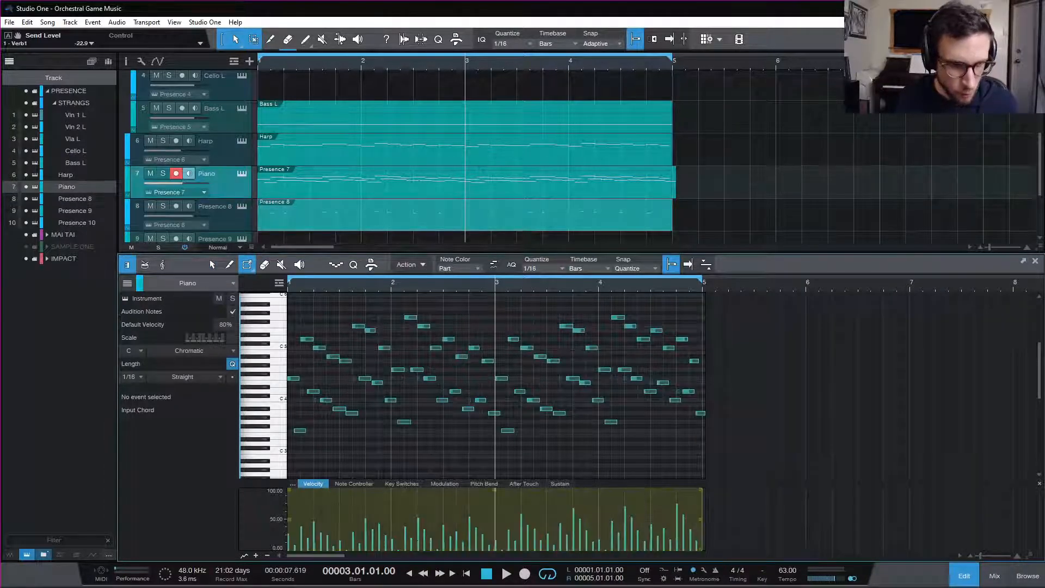
- Try scaling down all velocities of the Piano part with the transform frame and play the result
left_click_drag(494, 490, 492, 515)
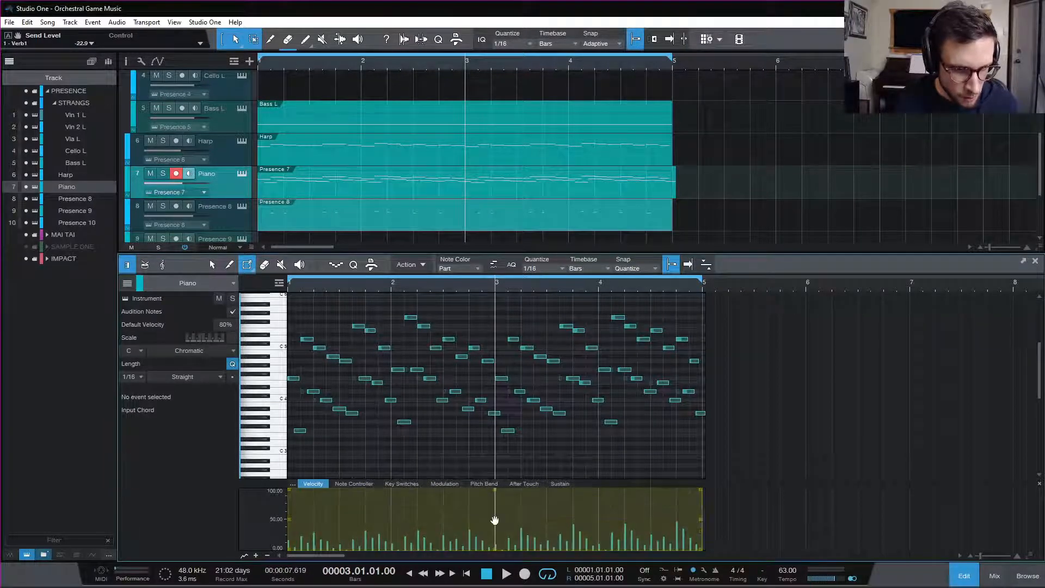
key("space")
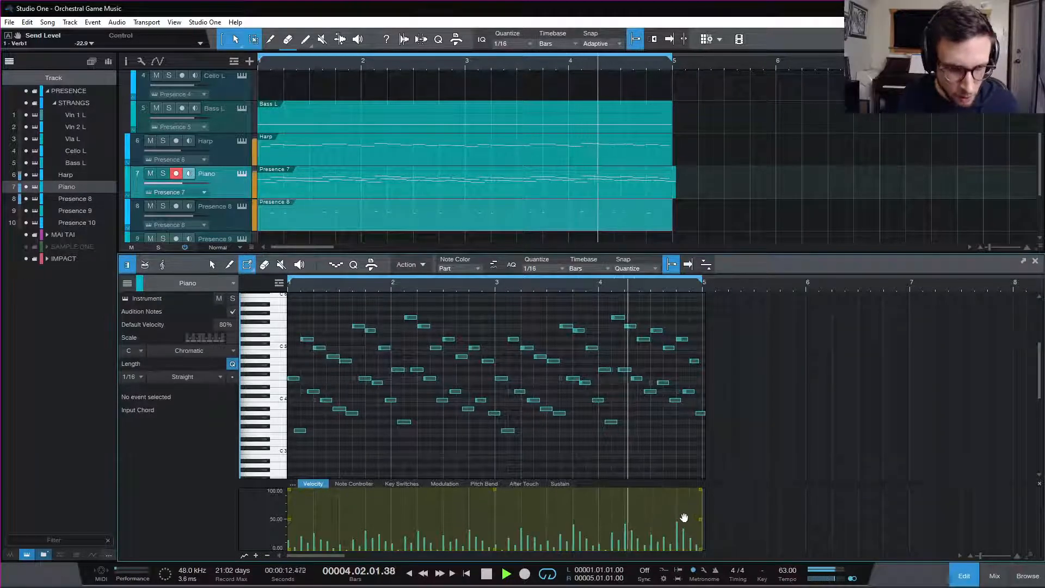
key("space")
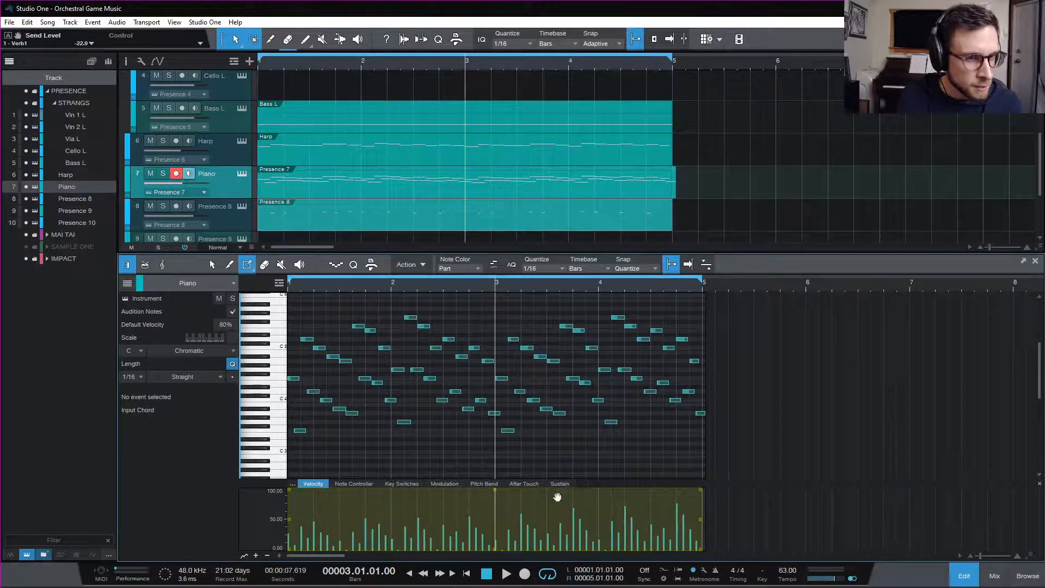
- Scale down all velocities of the Presence 8 Celeste part with the transform frame, return to the Arrow tool, and audition the loop
left_click(350, 222)
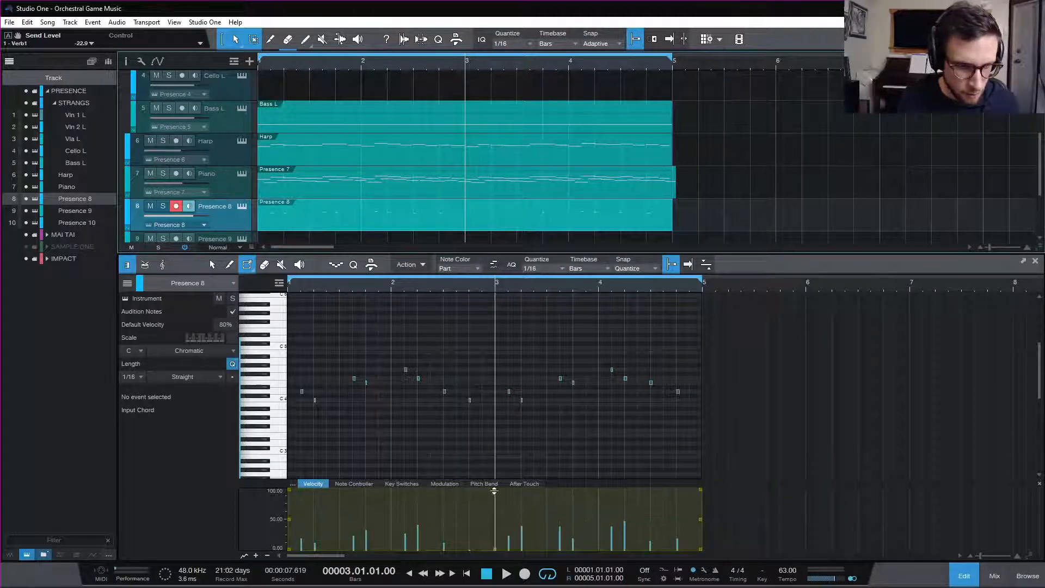
key("space")
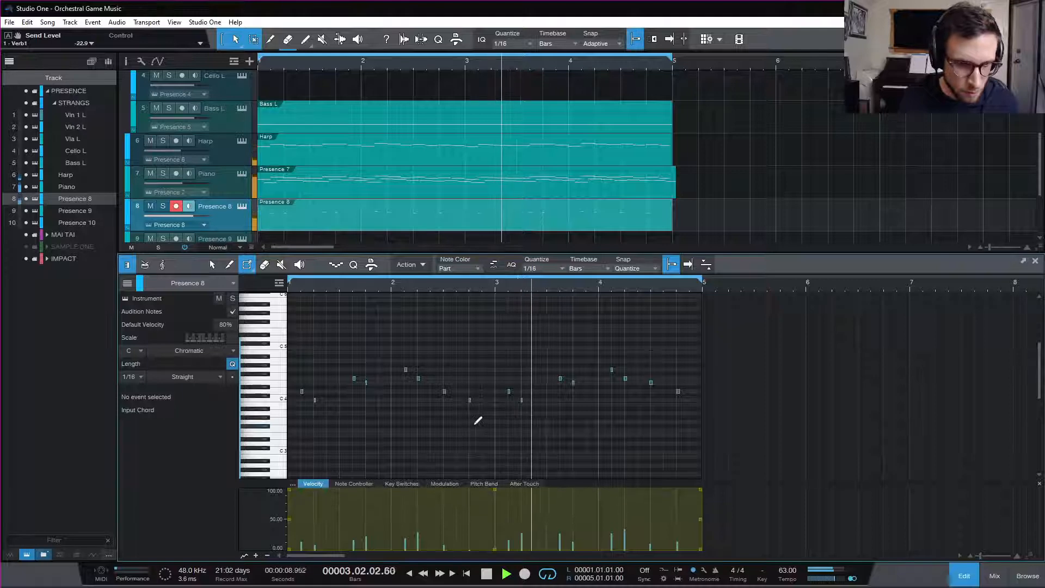
key("space")
key("1")
left_click(439, 281)
key("space")
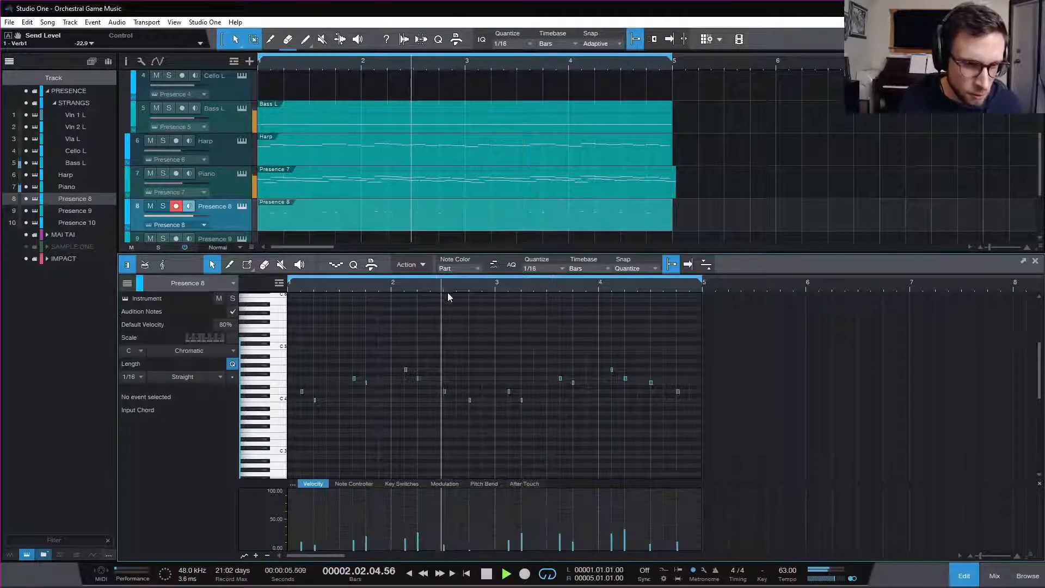
key("space")
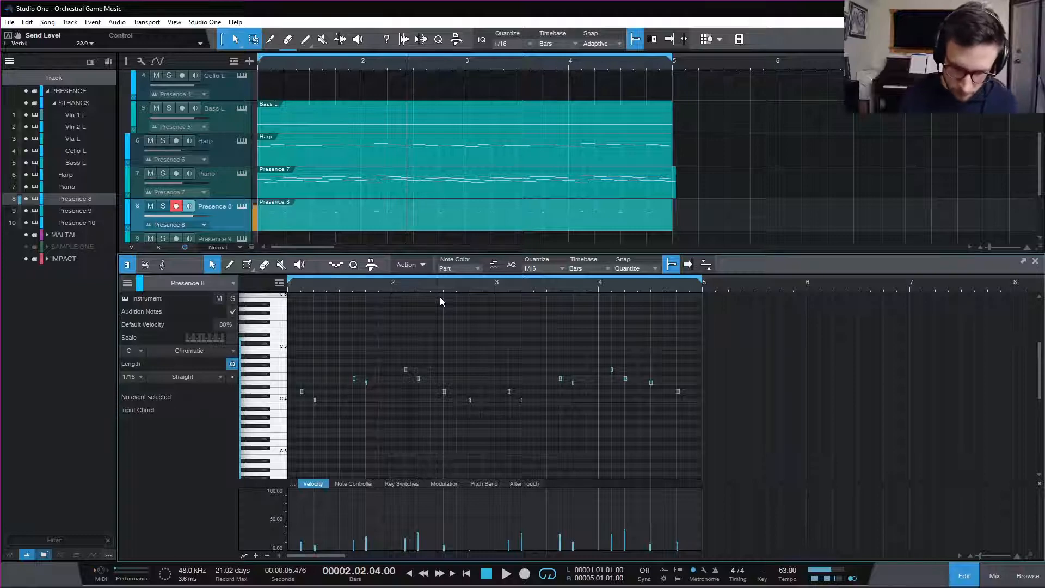
key("space")
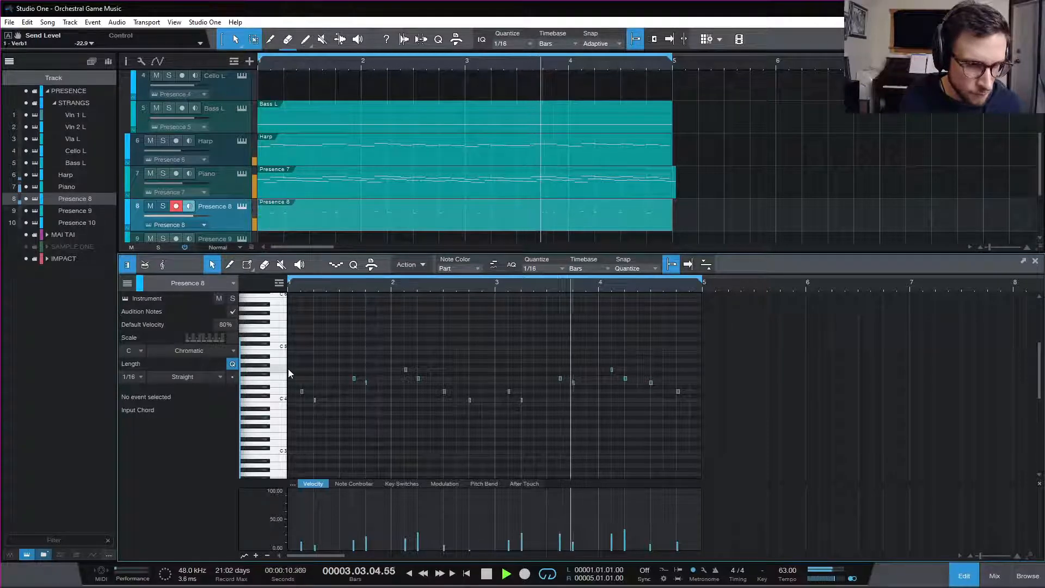
key("space")
- Lower the velocities of the four bar 1 Celeste notes and the bar 2 opening pair, setting their first notes to 10% and 11%
left_click(302, 391)
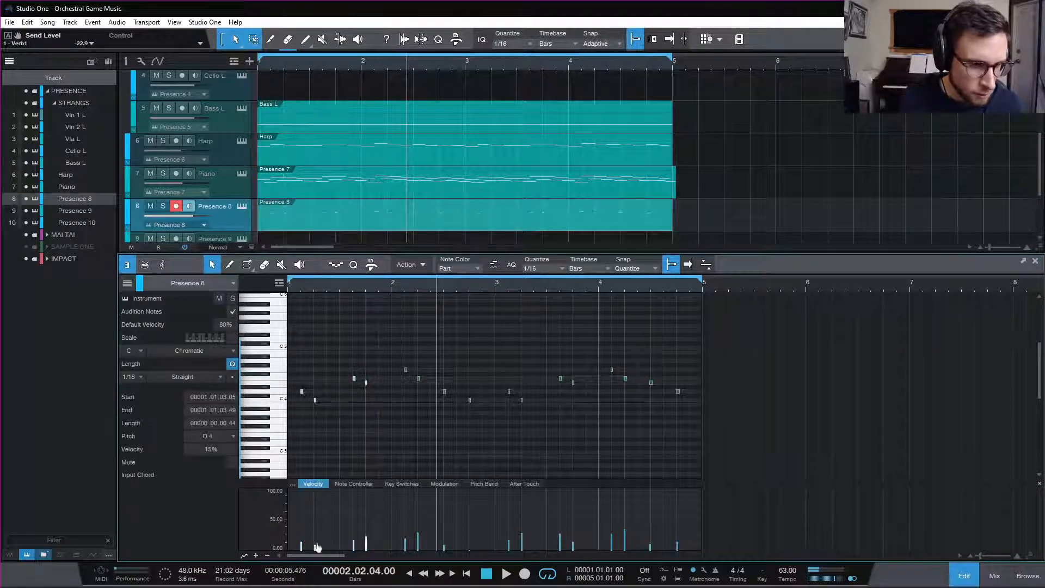
key("comma")
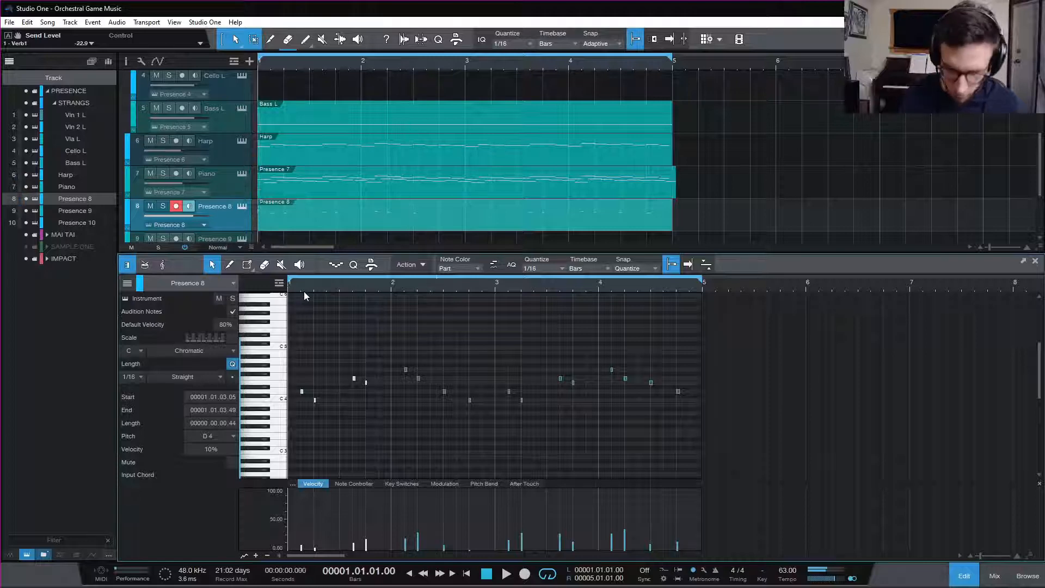
key("space")
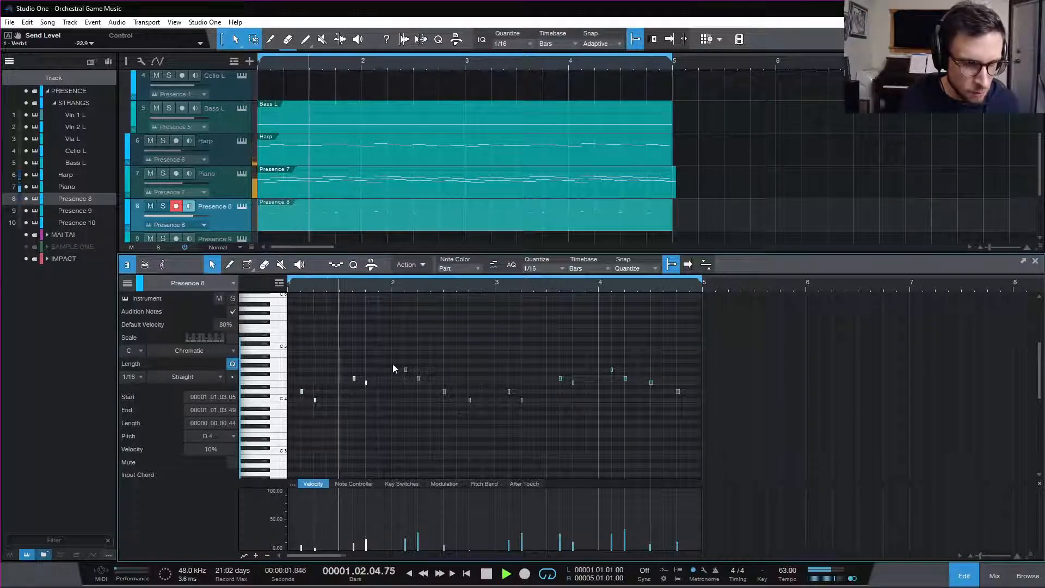
left_click_drag(391, 354, 426, 385)
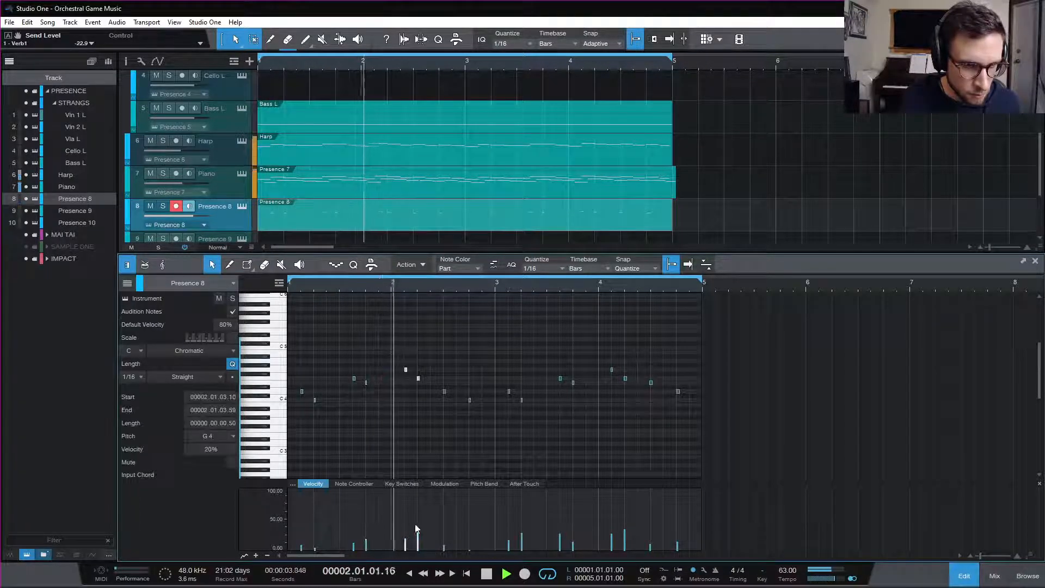
left_click_drag(417, 533, 418, 545)
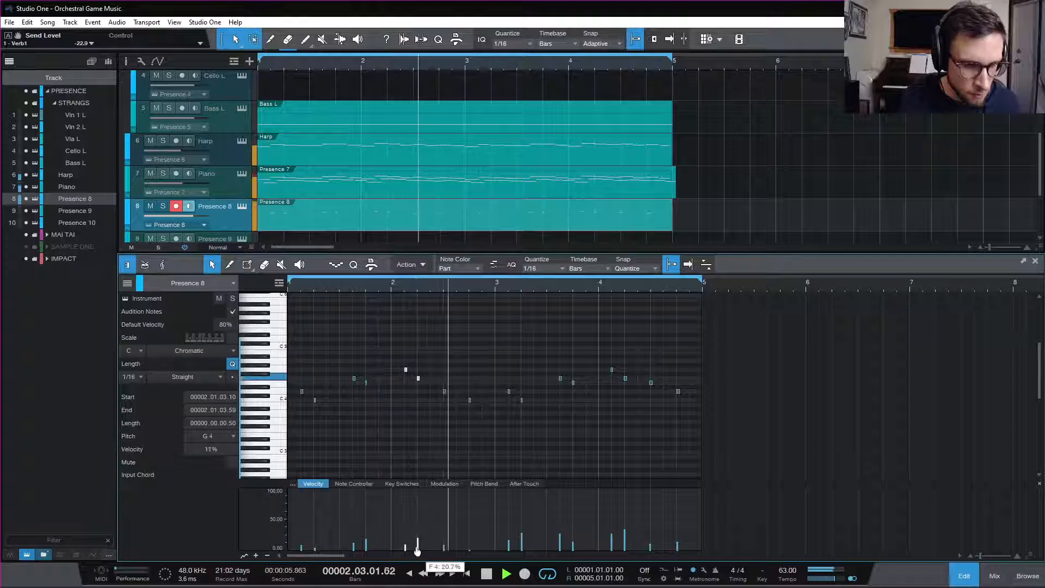
- Lower the opening note pair of bar 3, setting D4 to 10% velocity, and reduce that bar's F4 to 3%
left_click_drag(493, 368, 535, 431)
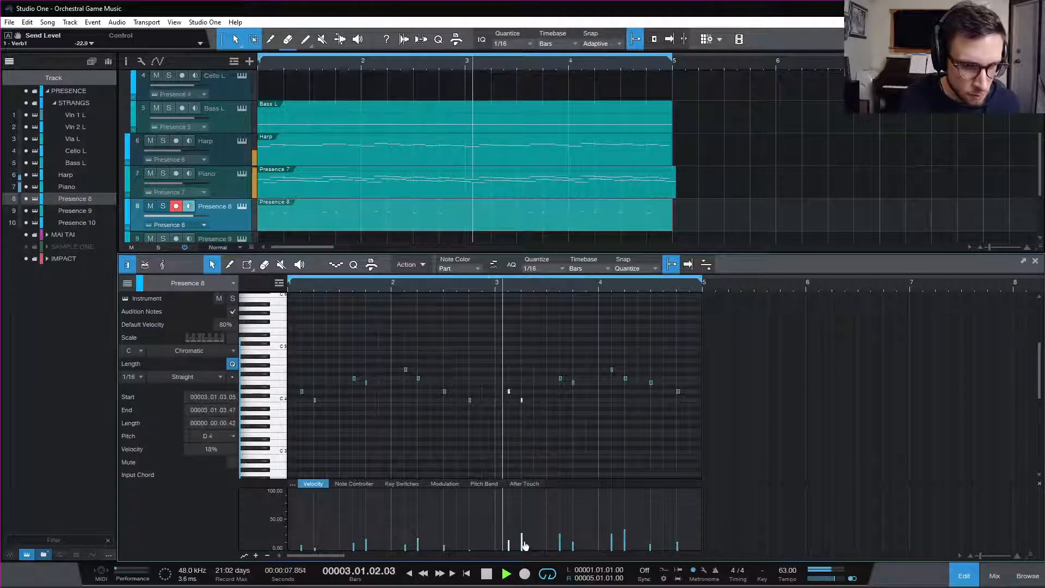
left_click_drag(521, 536, 524, 547)
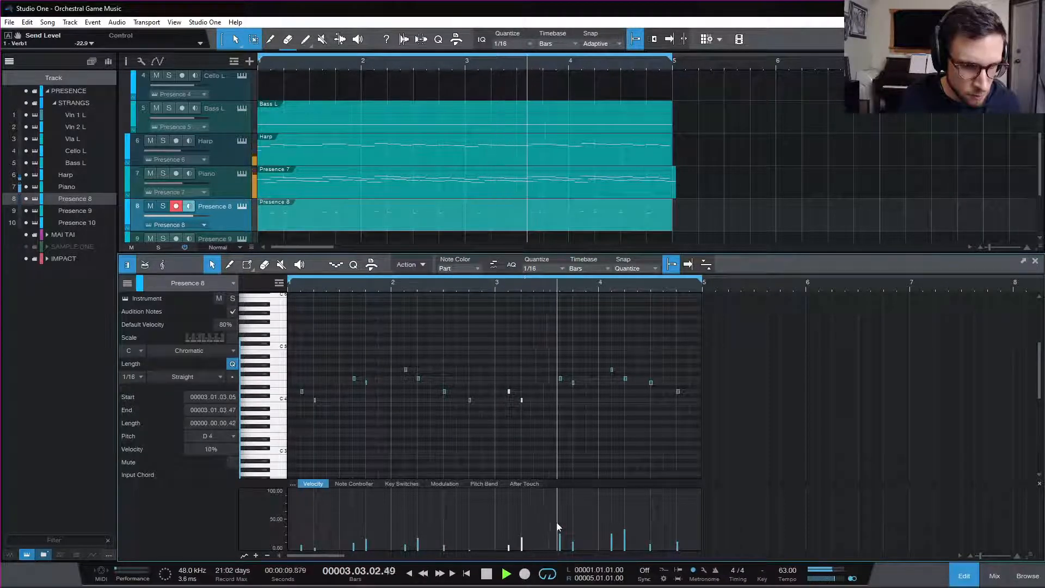
key("space")
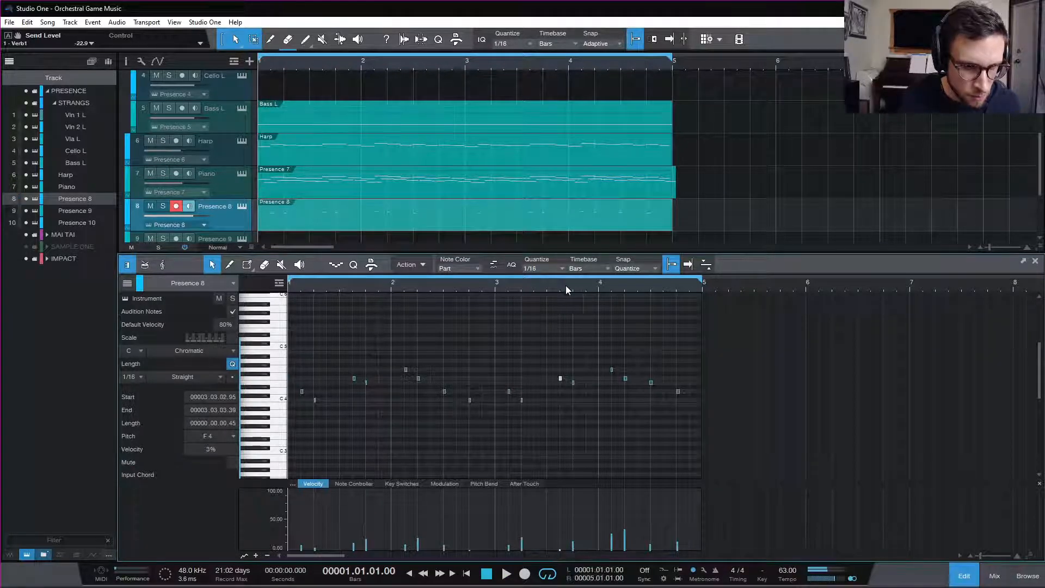
- Reduce the first note of each Celeste pair to a near-minimum velocity and replay the loop from the start
key("space")
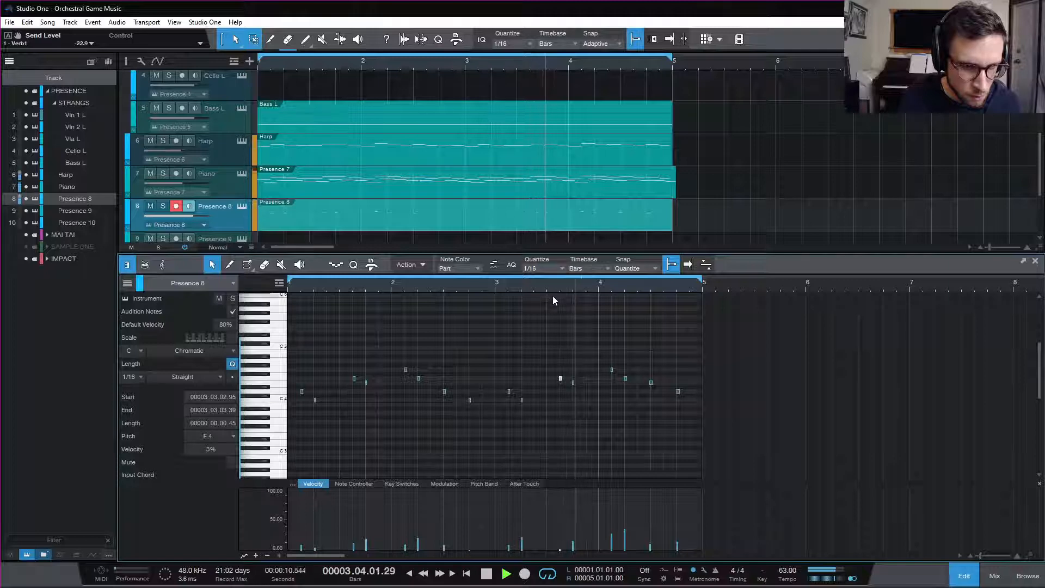
key("space")
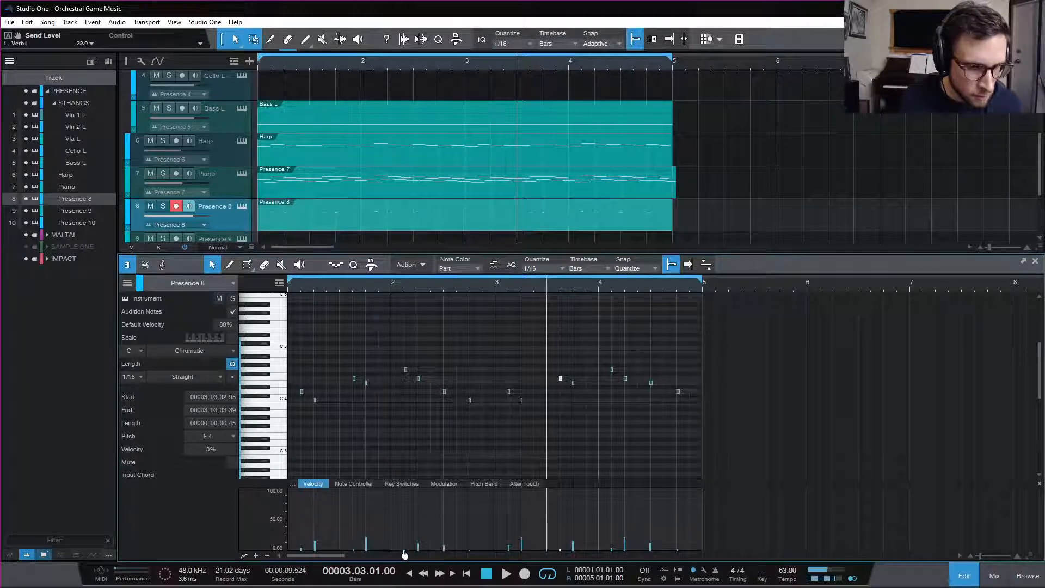
key("Home")
key("space")
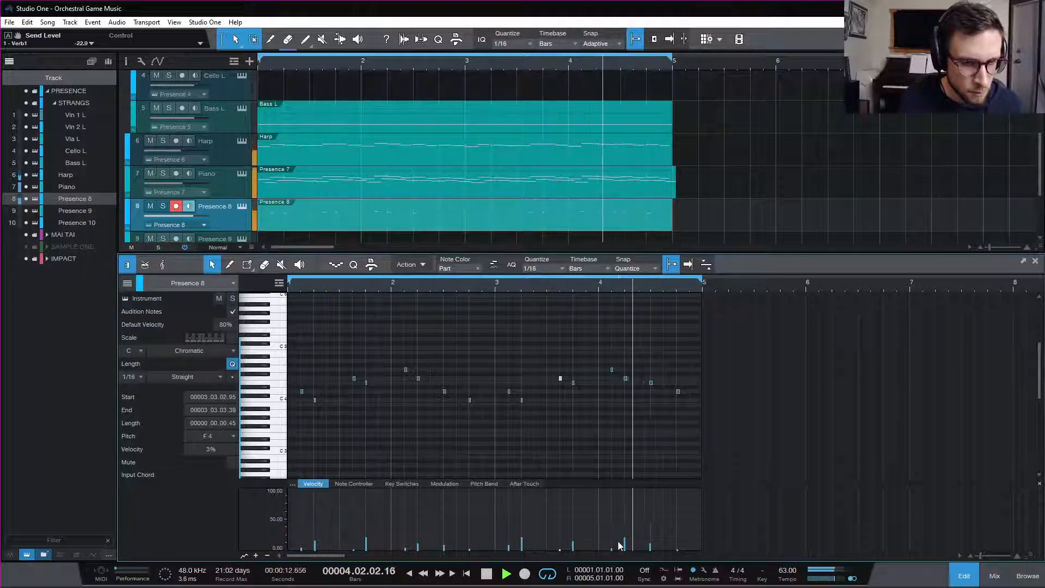
- Tighten the timing of the Celeste F4 and E4 notes near beats 2 and 3 of bar 4, starting E4 at 4.03.01.05
left_click(618, 434)
key("e")
key("e")
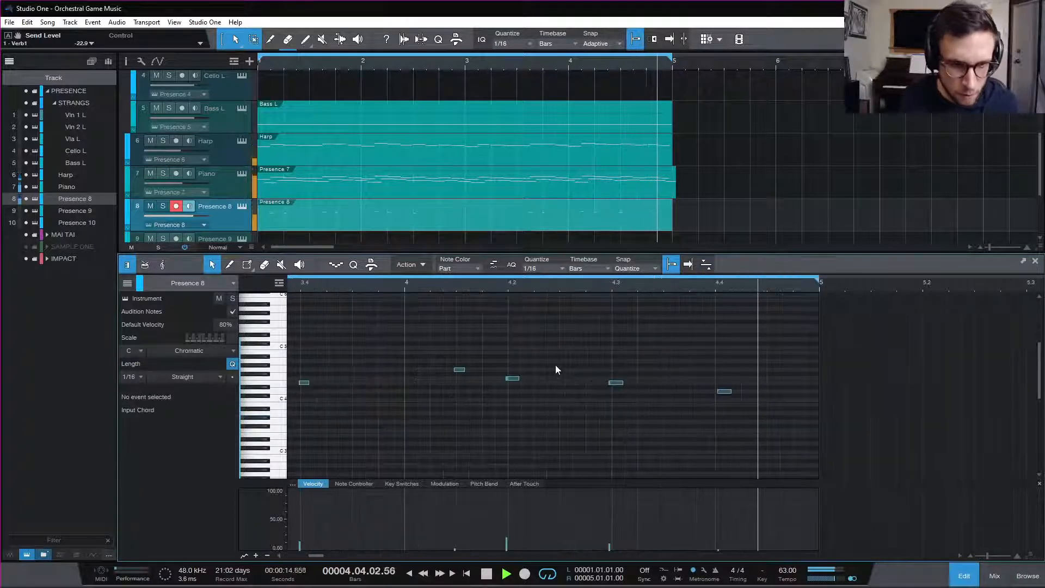
left_click_drag(483, 358, 536, 400)
key("q")
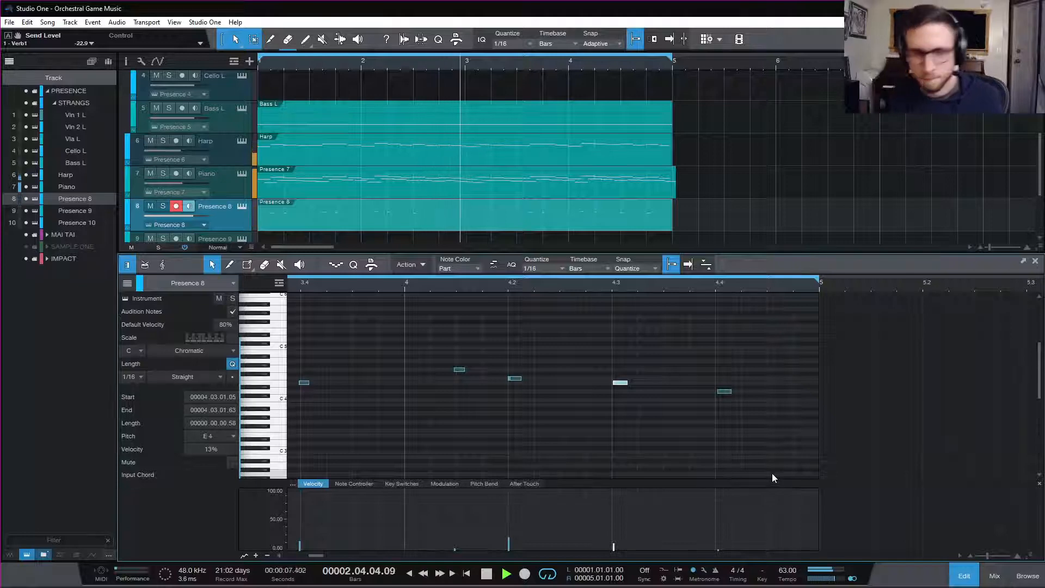
- Close the note editor, select the Vla L track as the armed track, and start loop playback
left_click(962, 577)
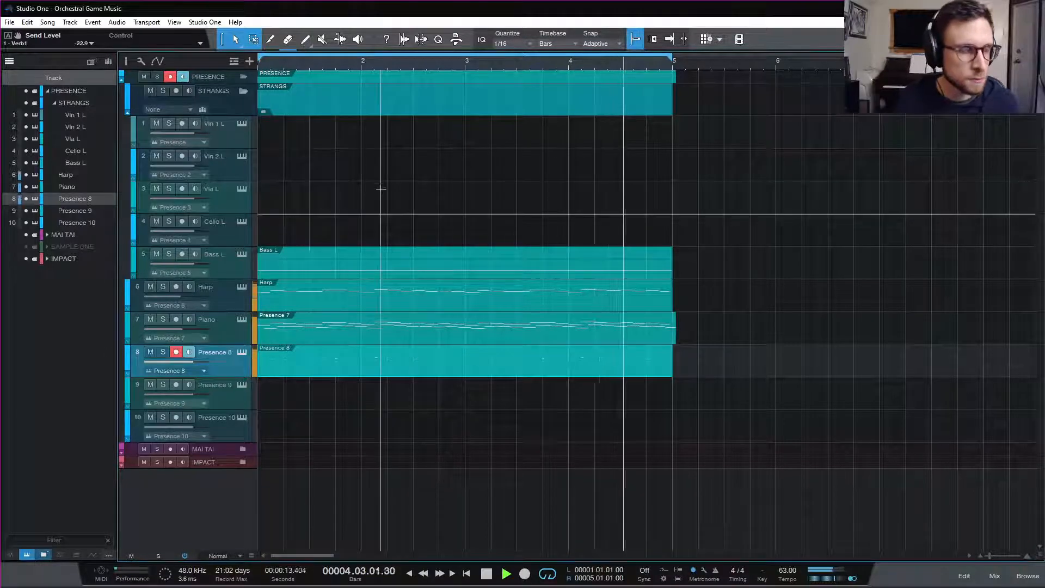
key("space")
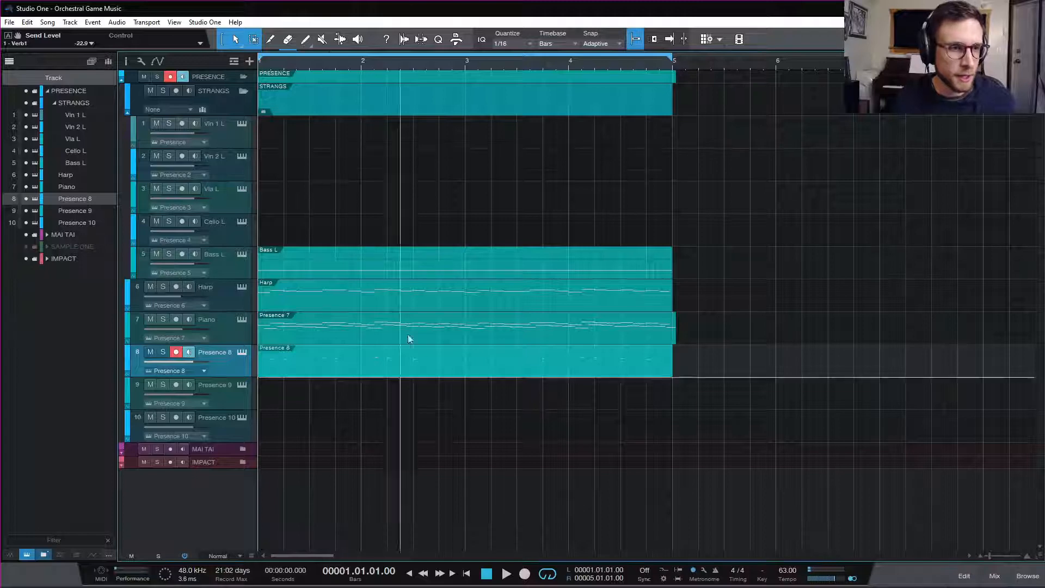
left_click(234, 201)
key("space")
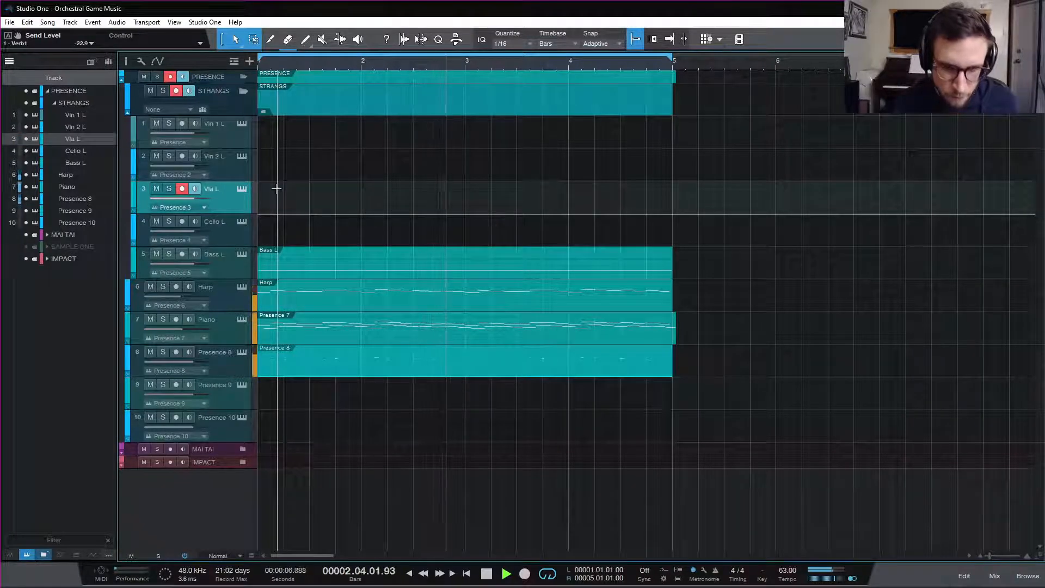
- Stop playback and record a viola line on the Vla L track across the four-bar loop
key("space")
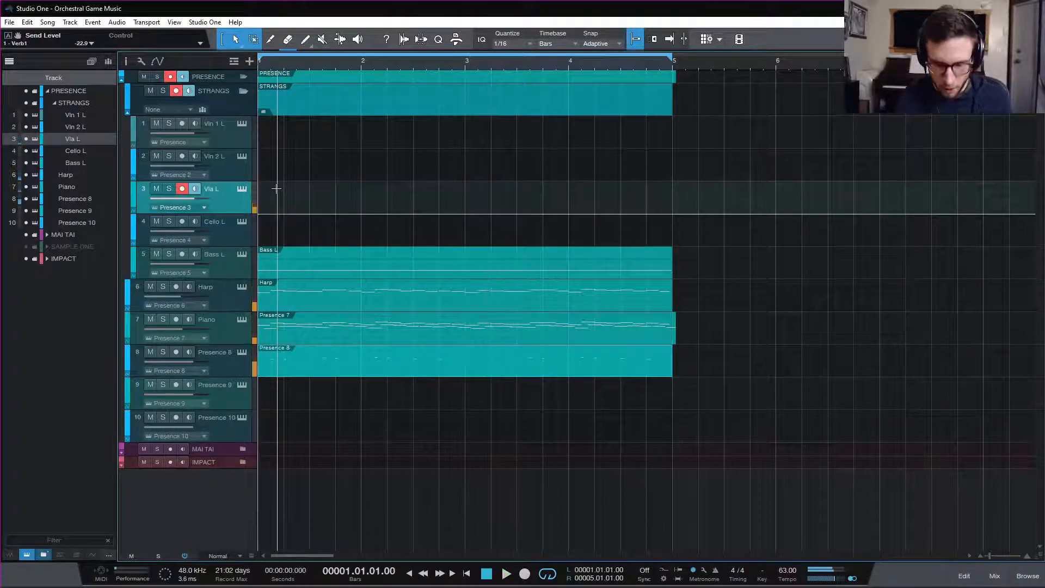
key("KP_Multiply")
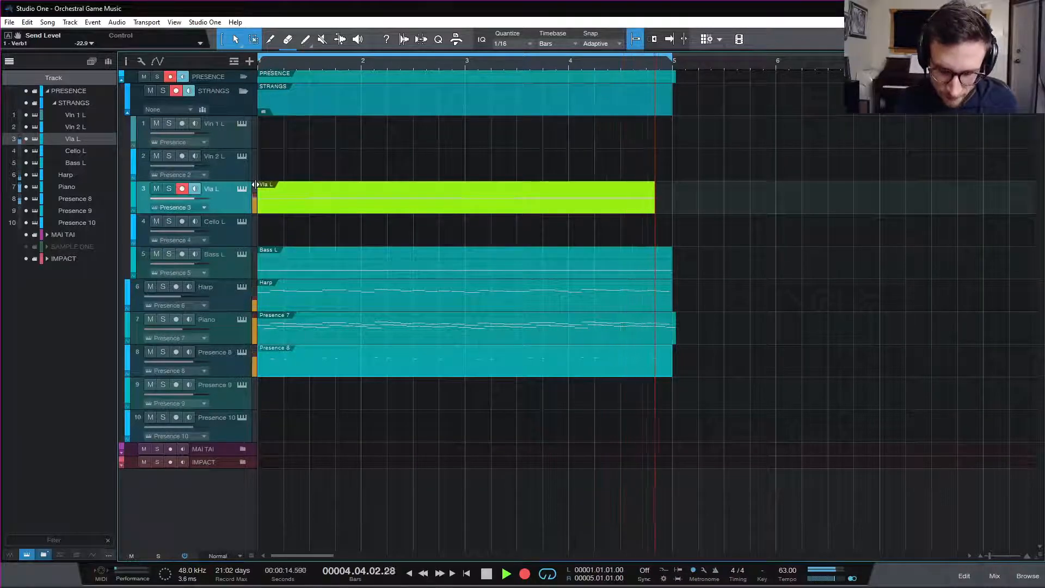
key("space")
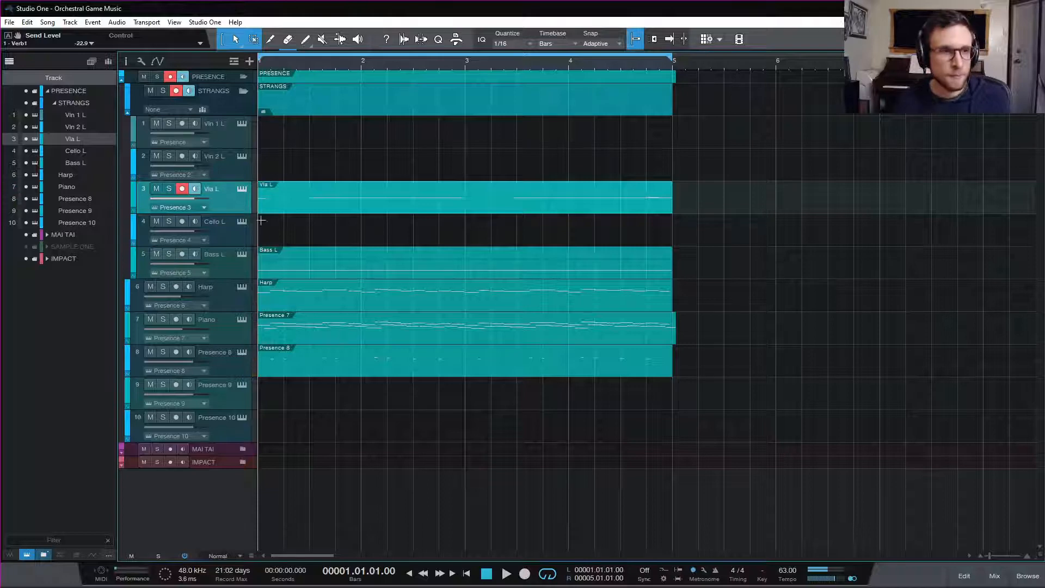
- Open the recorded Vla L part for note editing, fit all its notes in view, and quantize their starts
double_click(560, 212)
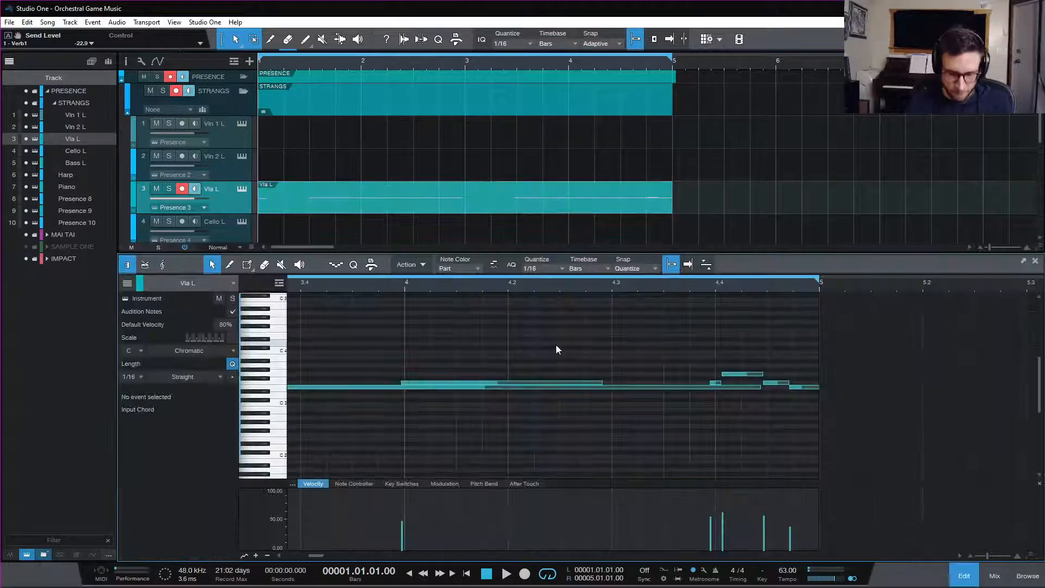
key("w")
key("w")
key("w")
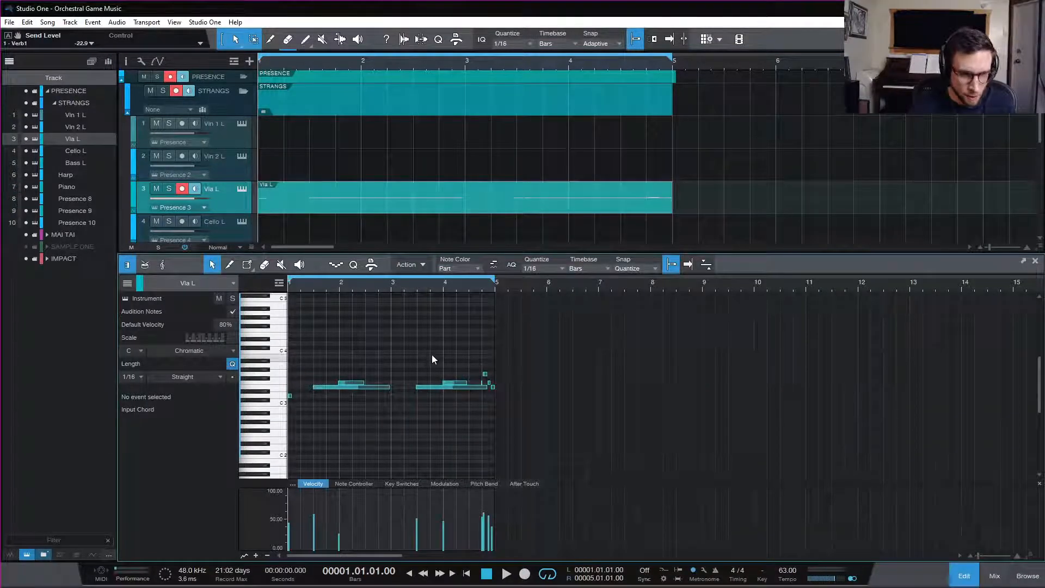
key("e")
key("ctrl+a")
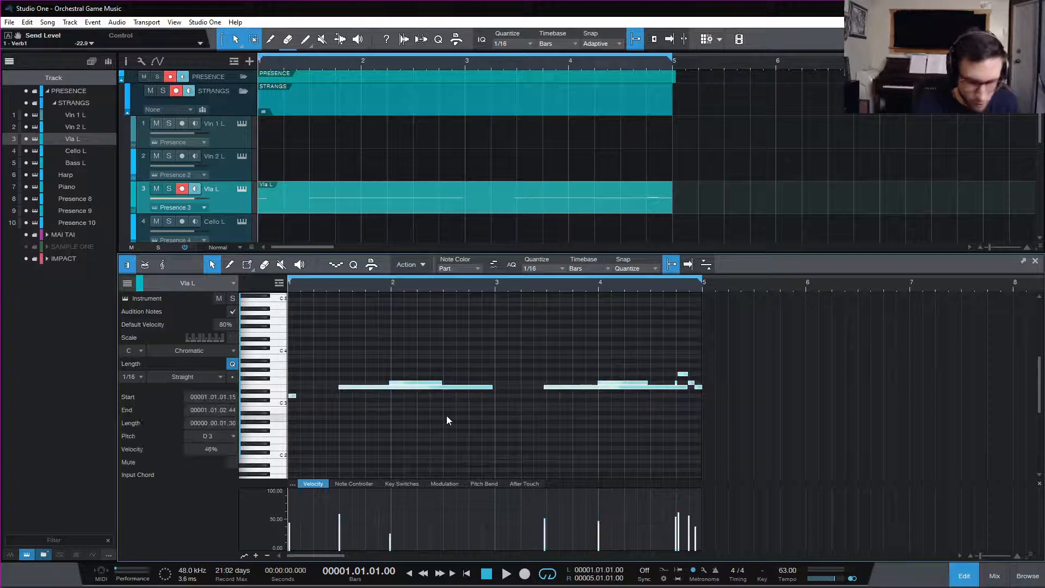
key("q")
- Rework the viola notes into a continuous line, extending the opening D3, separating the overlapping E3 notes, and closing the bar 4 gap
left_click(375, 404)
left_click_drag(299, 397, 327, 404)
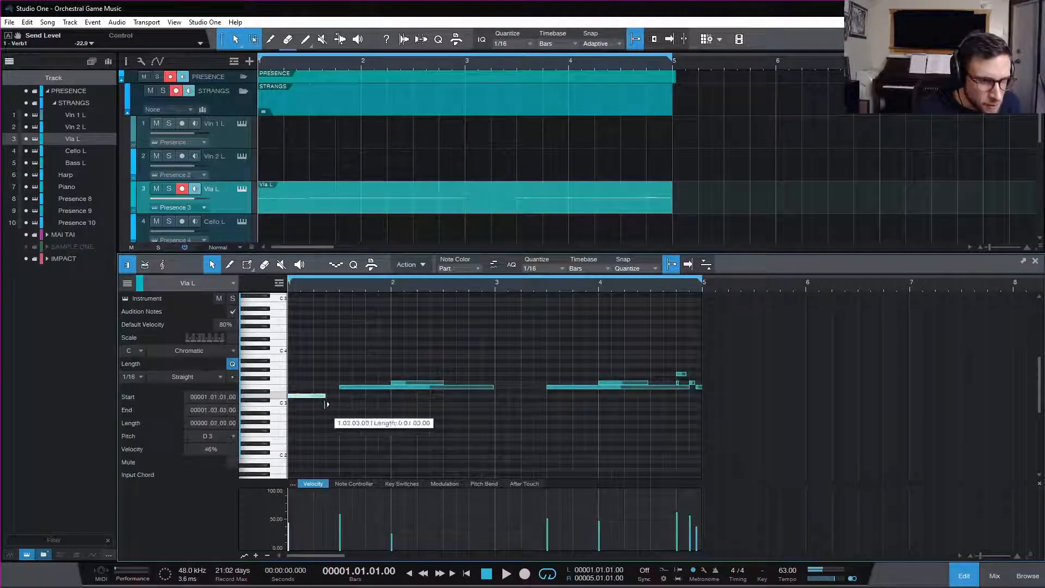
mouse_move(494, 387)
left_mouse_down()
mouse_move(500, 393)
mouse_move(393, 401)
mouse_move(485, 383)
mouse_move(530, 396)
left_mouse_up()
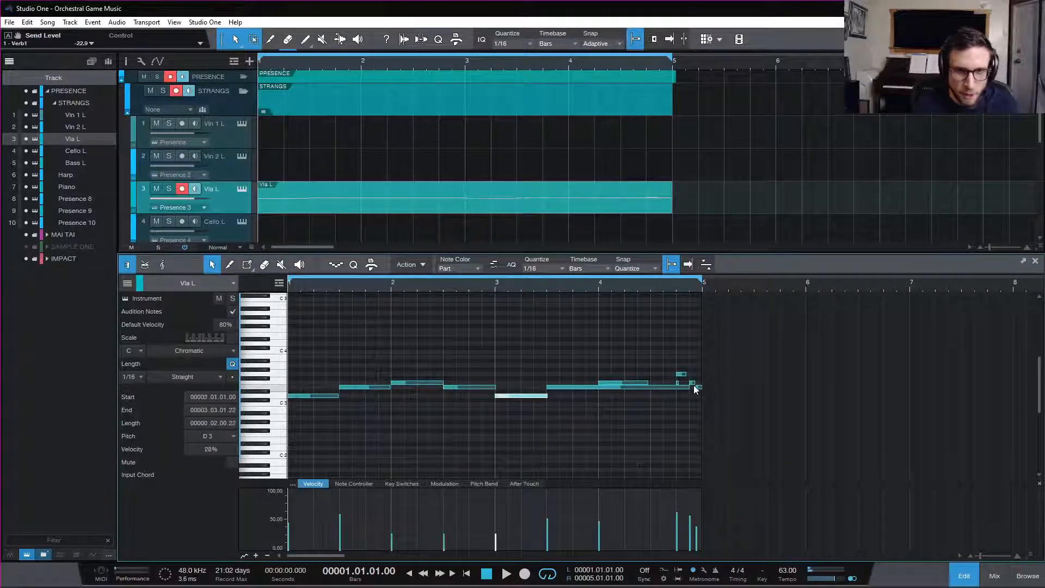
left_click_drag(693, 389, 595, 404)
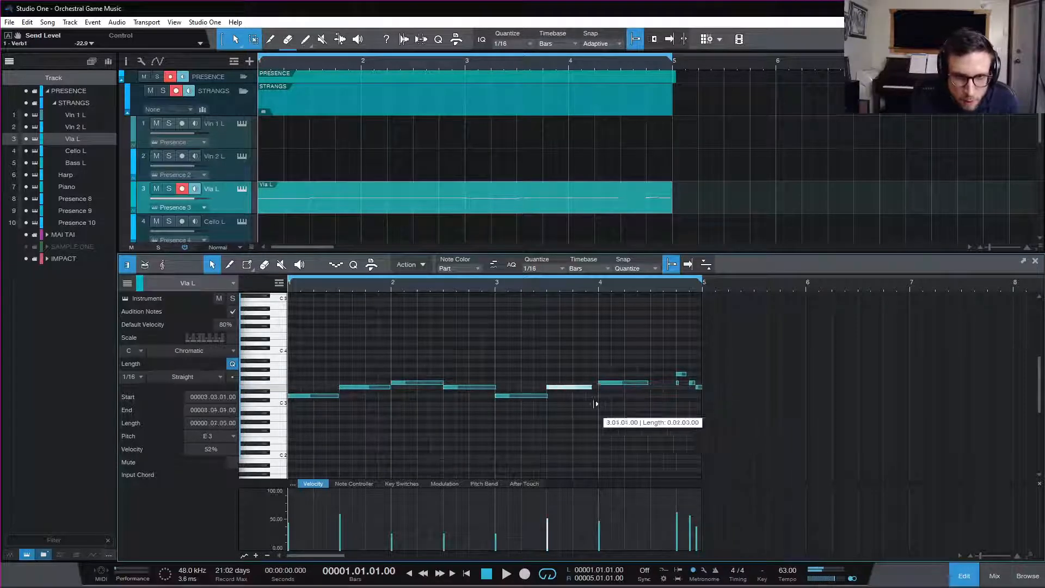
left_click(677, 382)
left_click_drag(645, 384, 675, 385)
- Quantize the ends of all the viola notes to the 1/16 grid and play the part back
left_click_drag(735, 457, 245, 316)
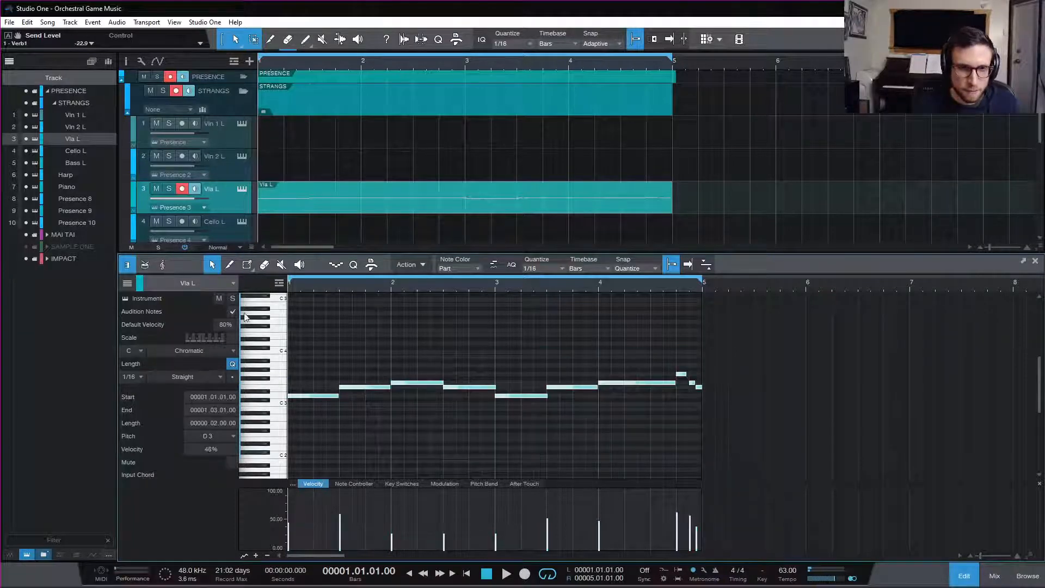
left_click(354, 265)
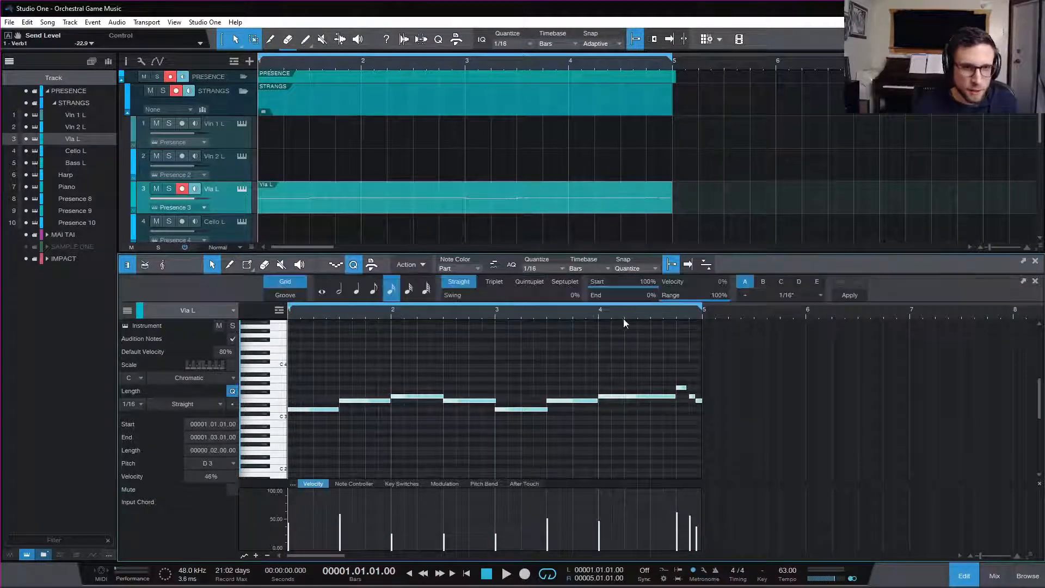
left_click(354, 265)
left_click(519, 358)
left_click_drag(752, 333, 289, 473)
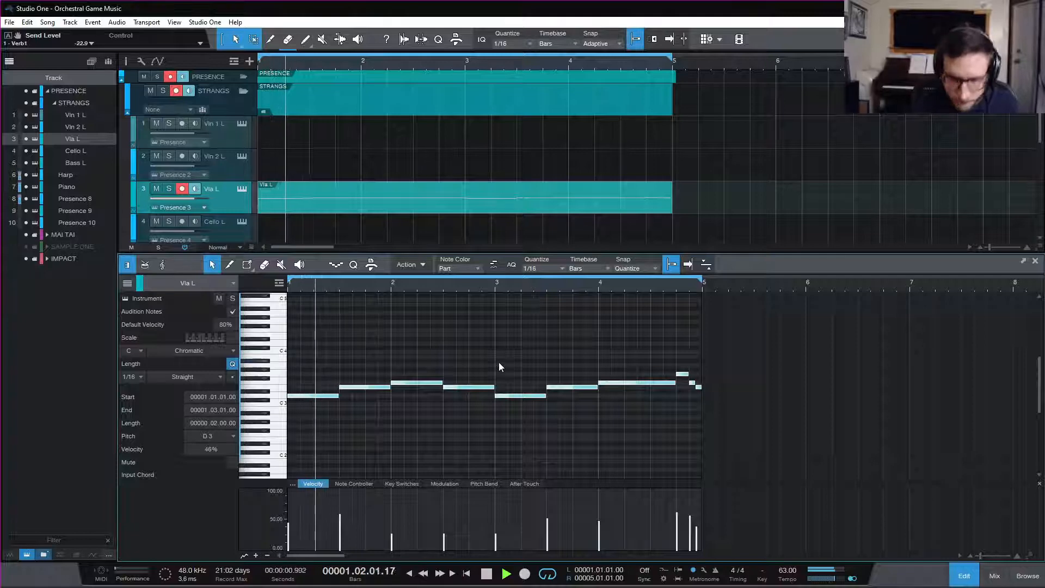
key("space")
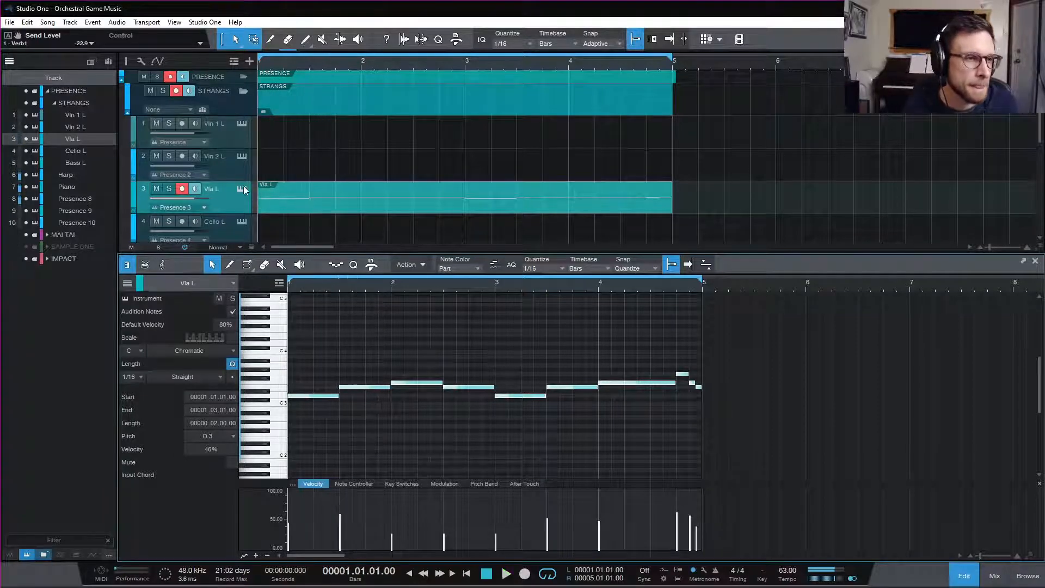
- In the Viola Legato instrument's modulation matrix, assign Mod Wheel to the Wave AMP level and Expression to the LFO 1 pitch modulation
left_click(241, 189)
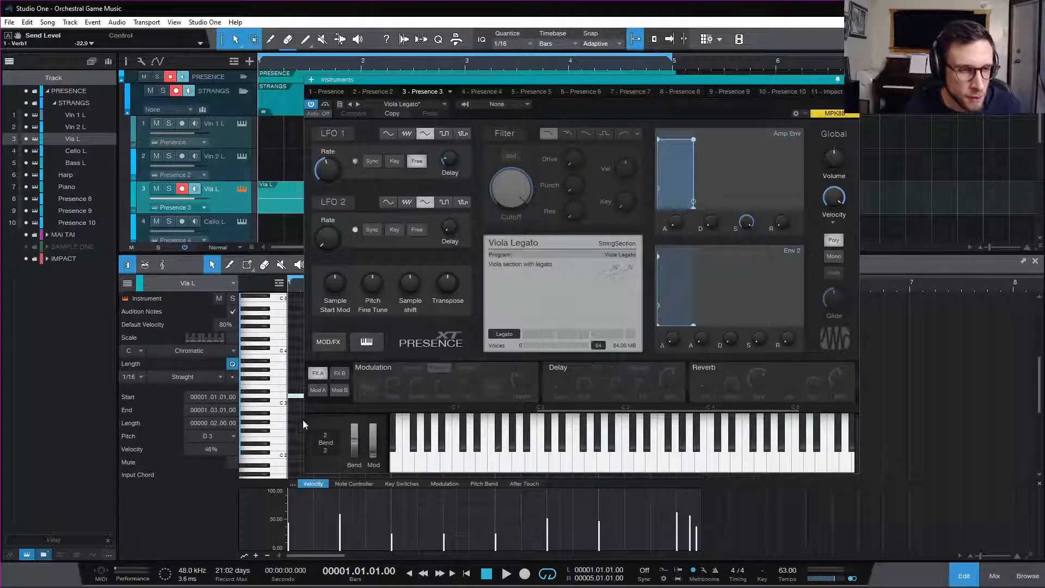
left_click(318, 390)
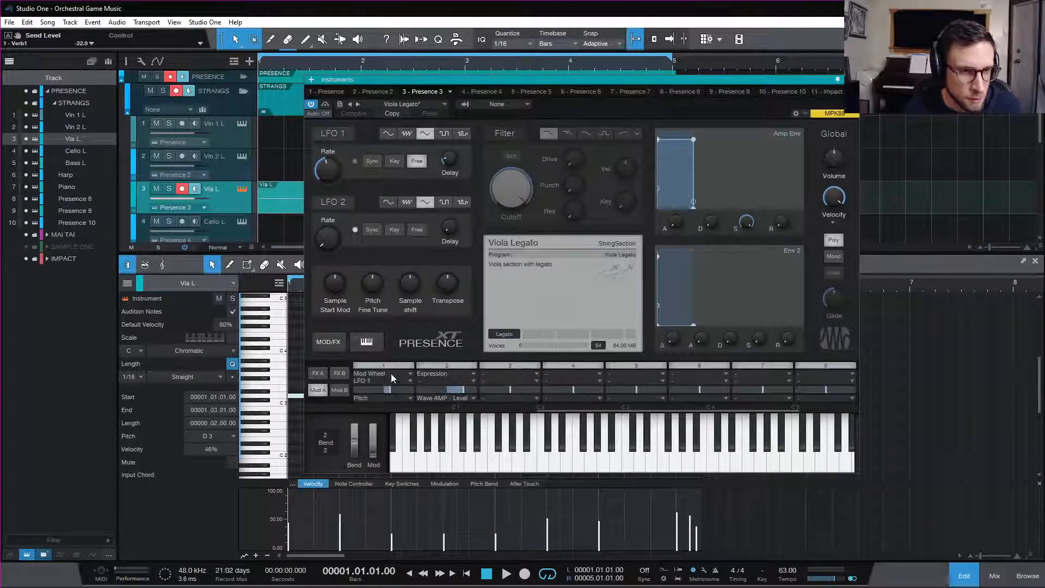
left_click(430, 373)
left_click(481, 411)
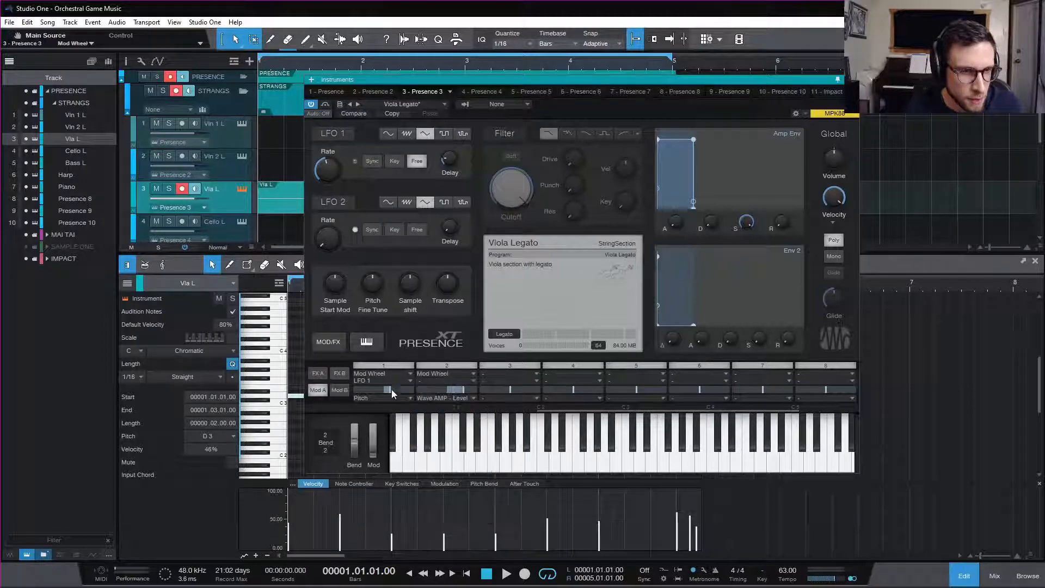
left_click(396, 373)
left_click(472, 406)
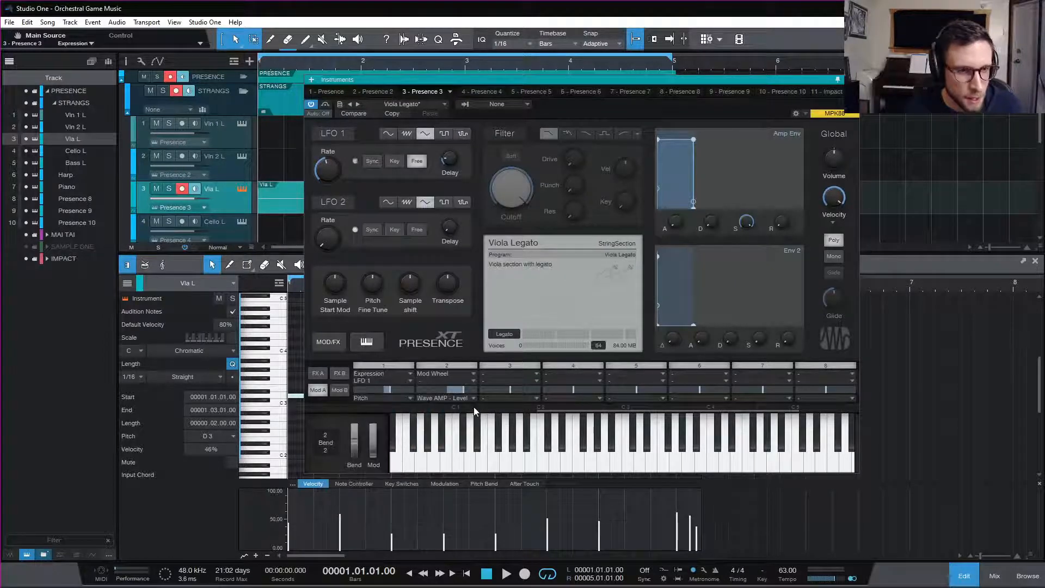
- Add a third modulation routing from Mod Wheel to Amp - Level at 100%
left_click(521, 374)
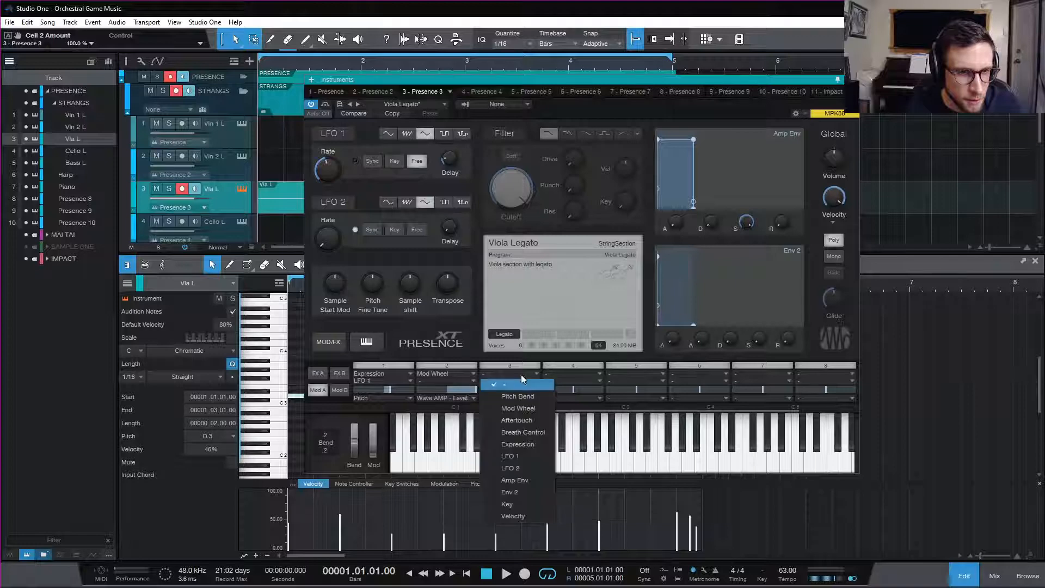
left_click(518, 408)
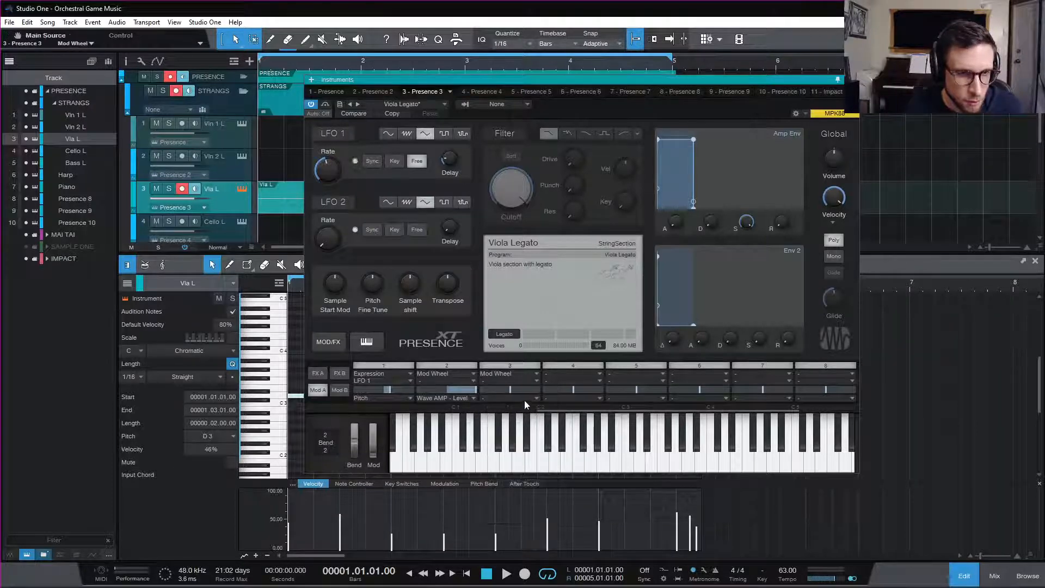
left_click(524, 399)
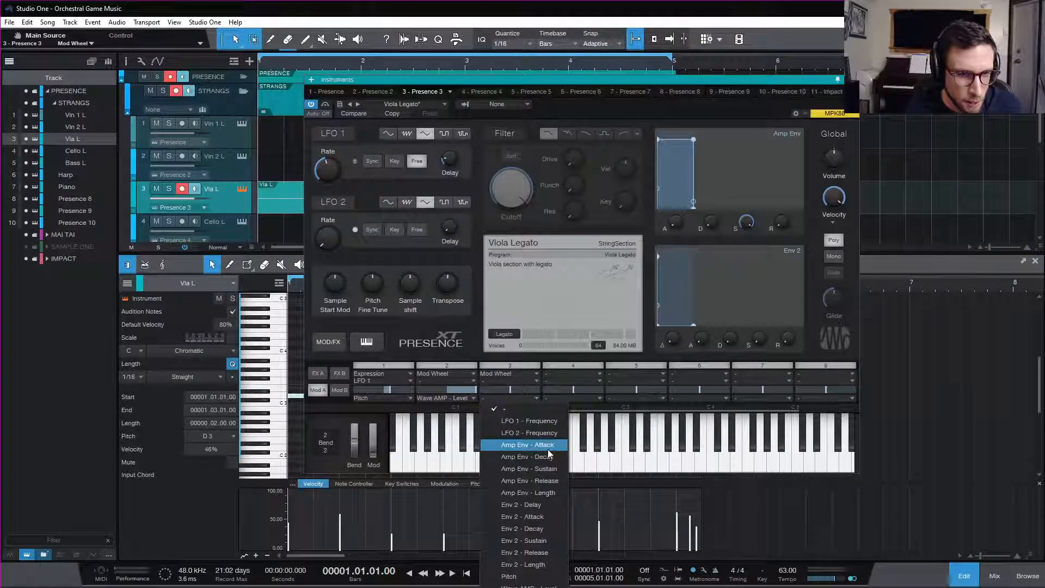
left_click(524, 586)
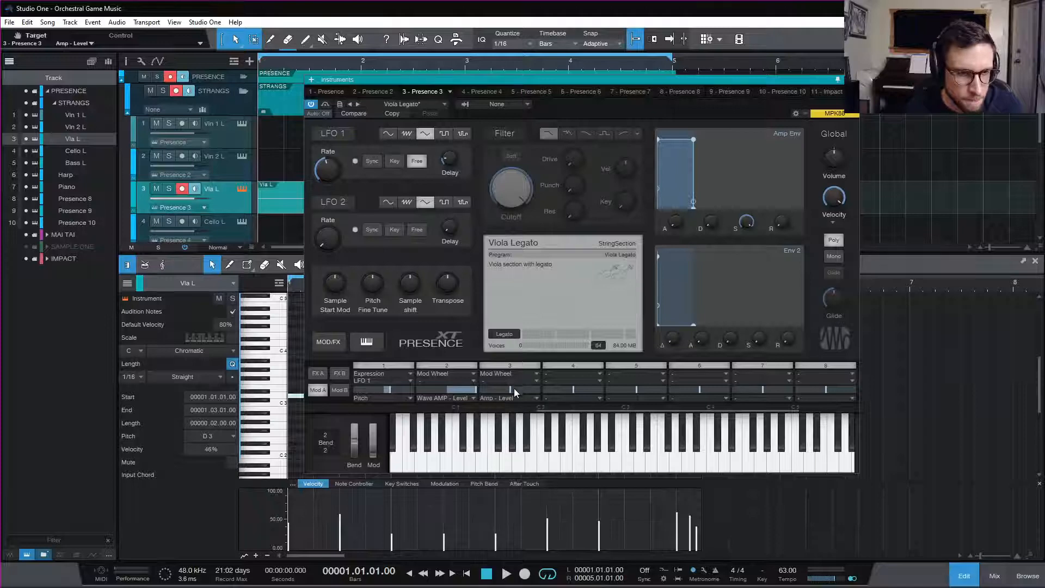
- Check the Contrabass Legato instrument's volume on Bass L and lower the Viola Legato's global volume in the same way
scroll(226, 227, "down", 1)
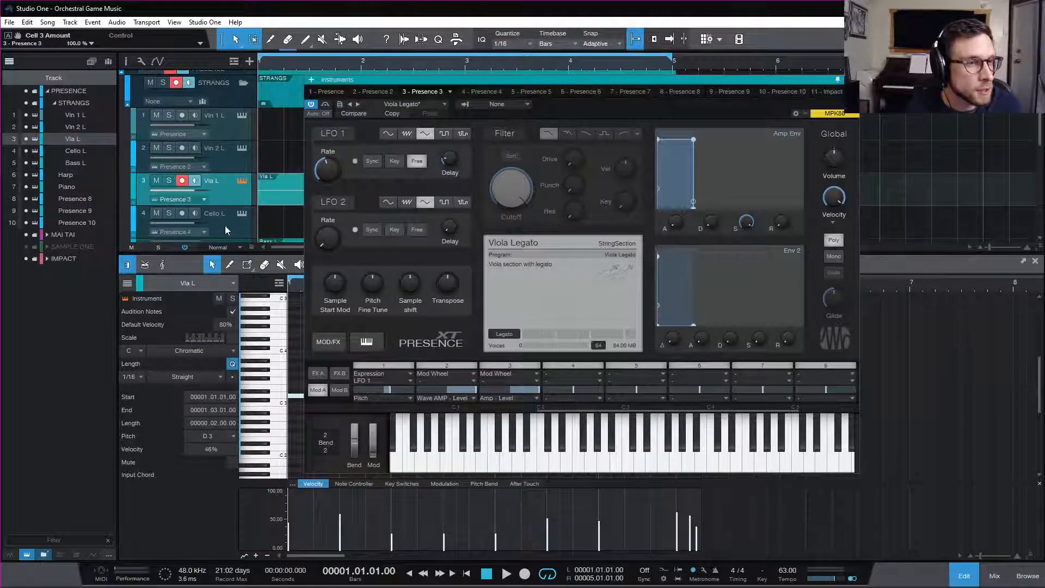
scroll(226, 227, "down", 5)
left_click(226, 217)
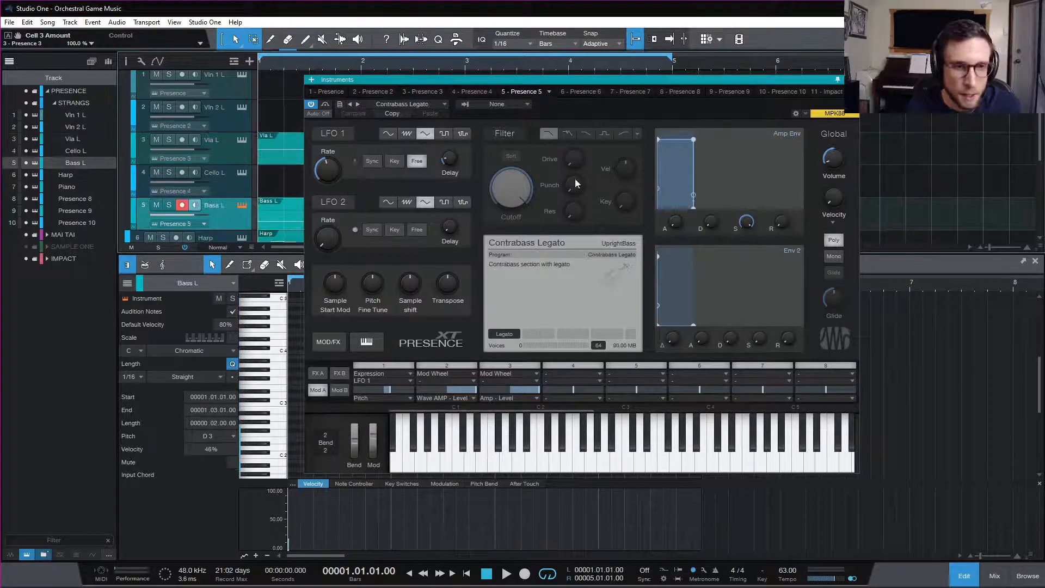
left_click_drag(829, 158, 831, 158)
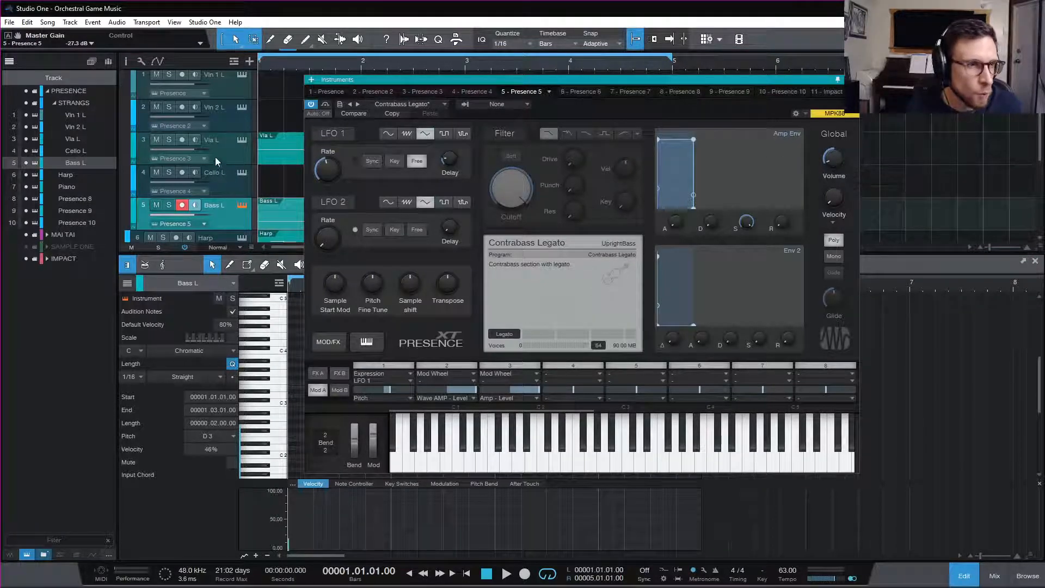
scroll(223, 171, "up", 1)
left_click(233, 180)
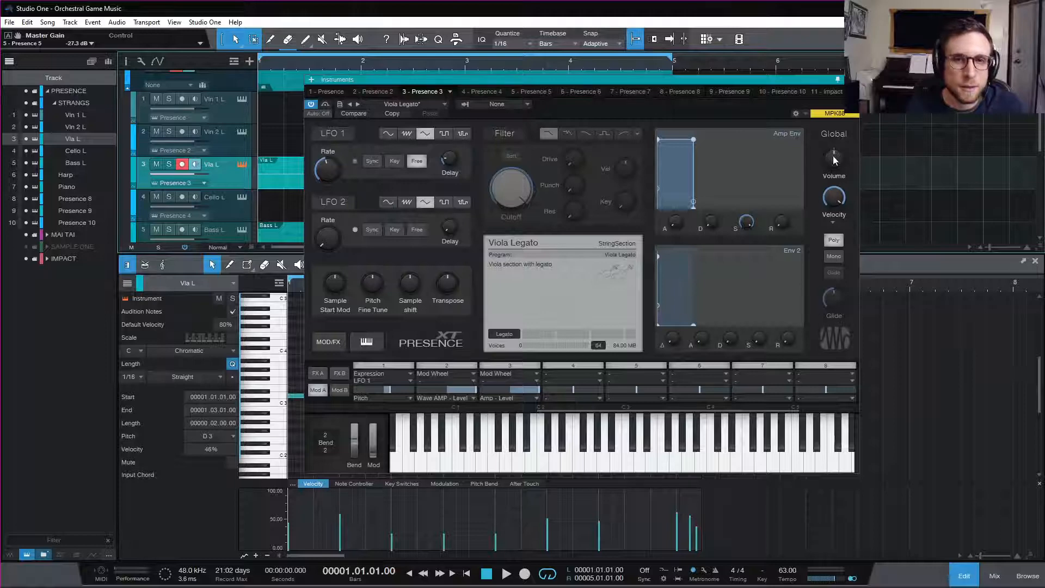
left_click_drag(832, 158, 825, 204)
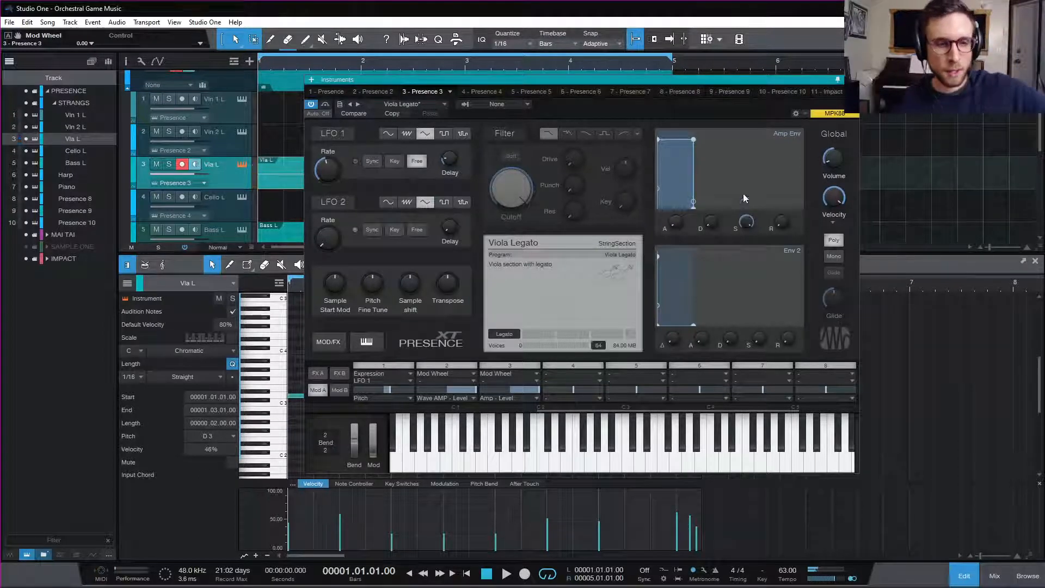
- Close the instrument window, set the Vla L part's modulation to a flat 0.72, and audition it
left_click(853, 79)
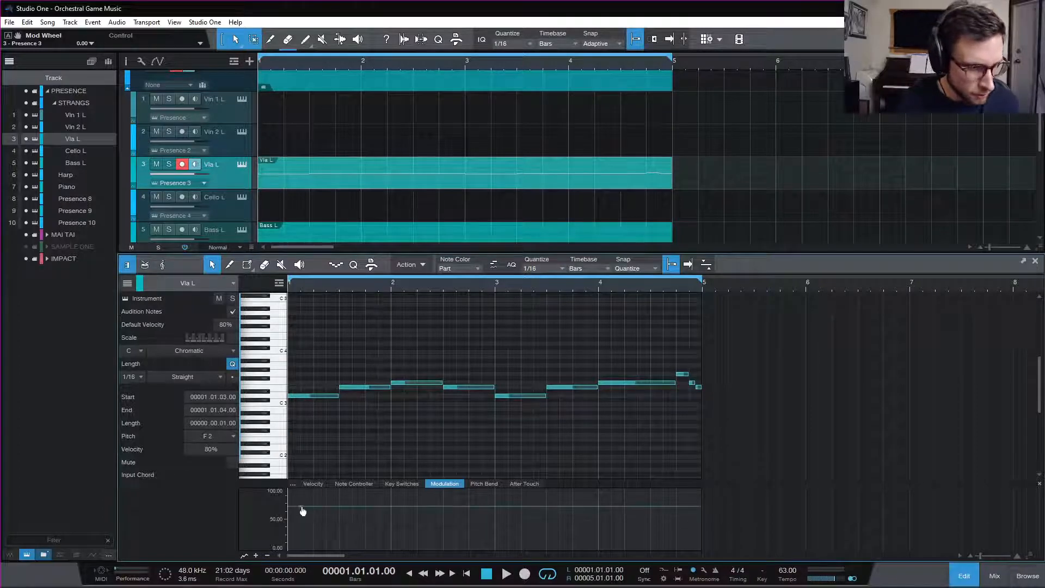
left_click(303, 511)
key("space")
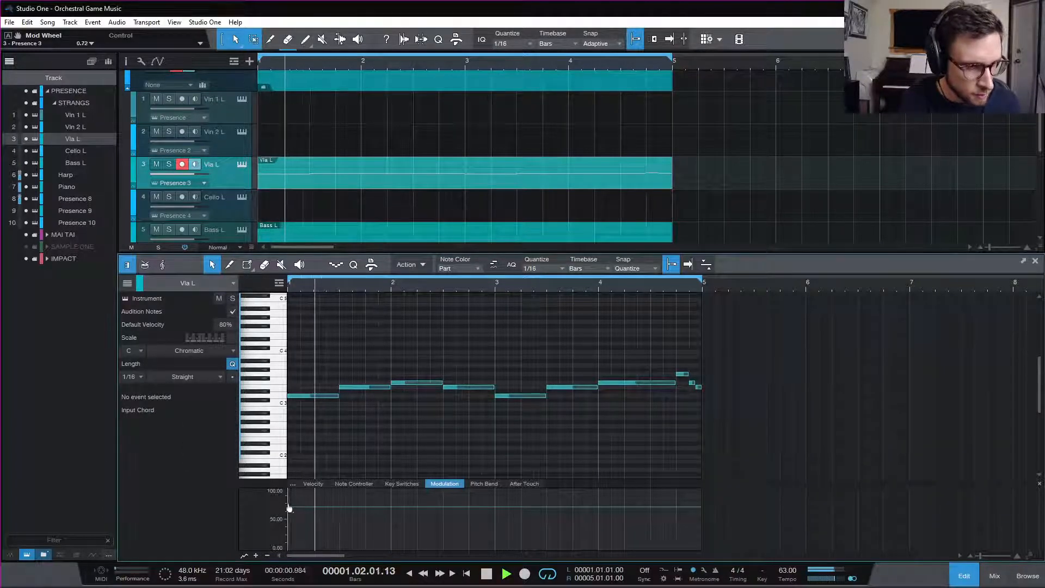
key("space")
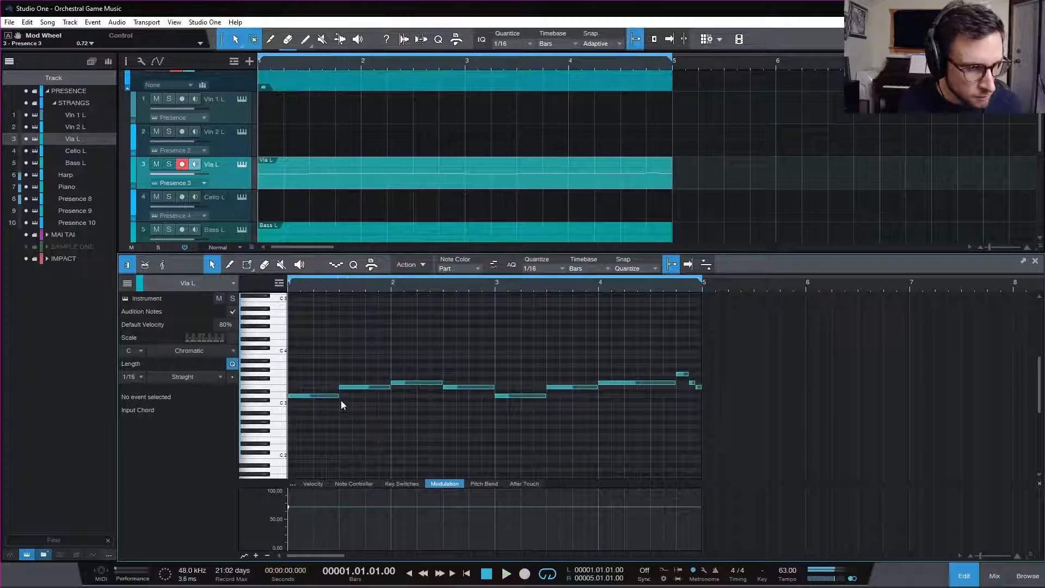
- Lengthen all viola notes except the last three so they overlap slightly, with the first note 2.00.72 long, and replay the loop
key("ctrl+a")
left_click_drag(313, 358, 638, 444)
left_click_drag(589, 391, 603, 388)
key("space")
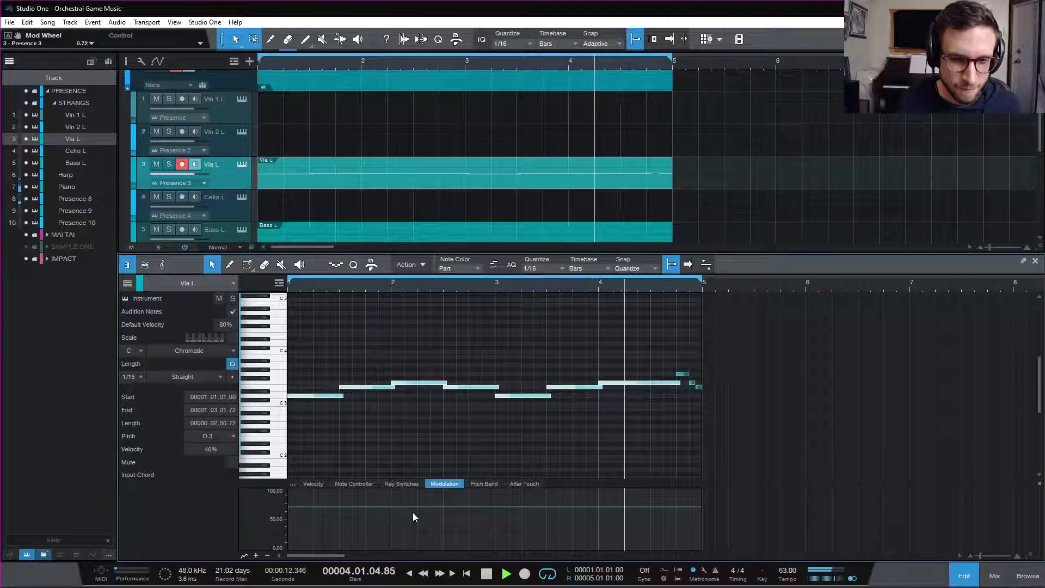
key("space")
key("space")
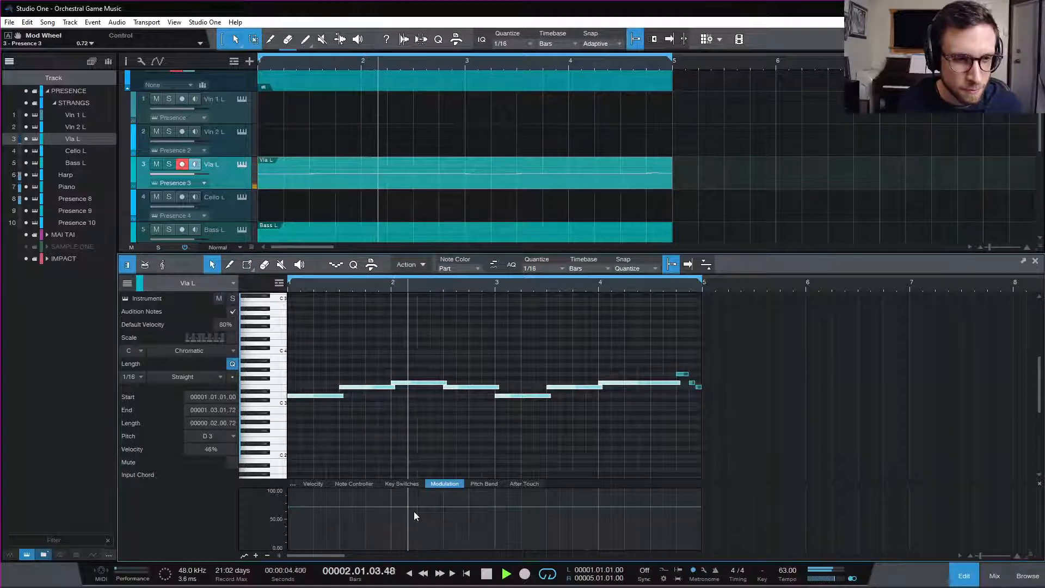
key("space")
key("space")
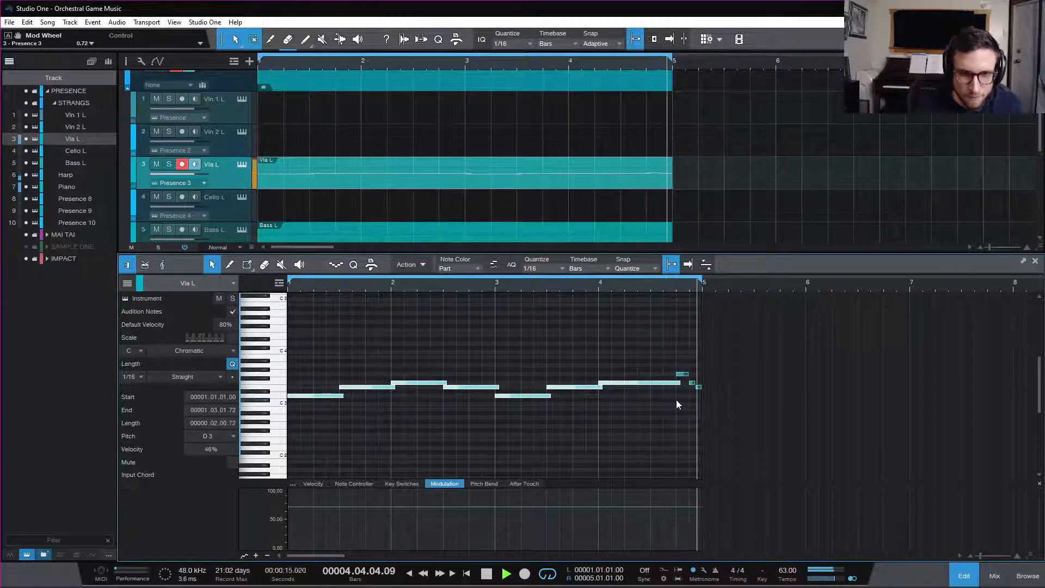
key("space")
- Lengthen the last three short viola notes slightly, making the G3 0.02.42 long, and audition them from bar 4 beat 4
left_click_drag(683, 360, 698, 391)
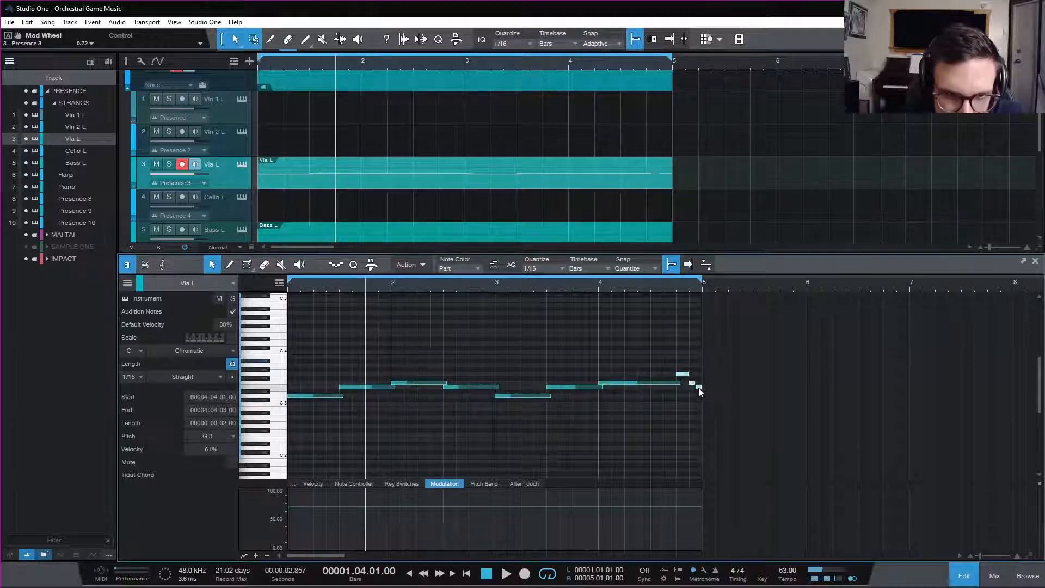
left_click(674, 288)
key("space")
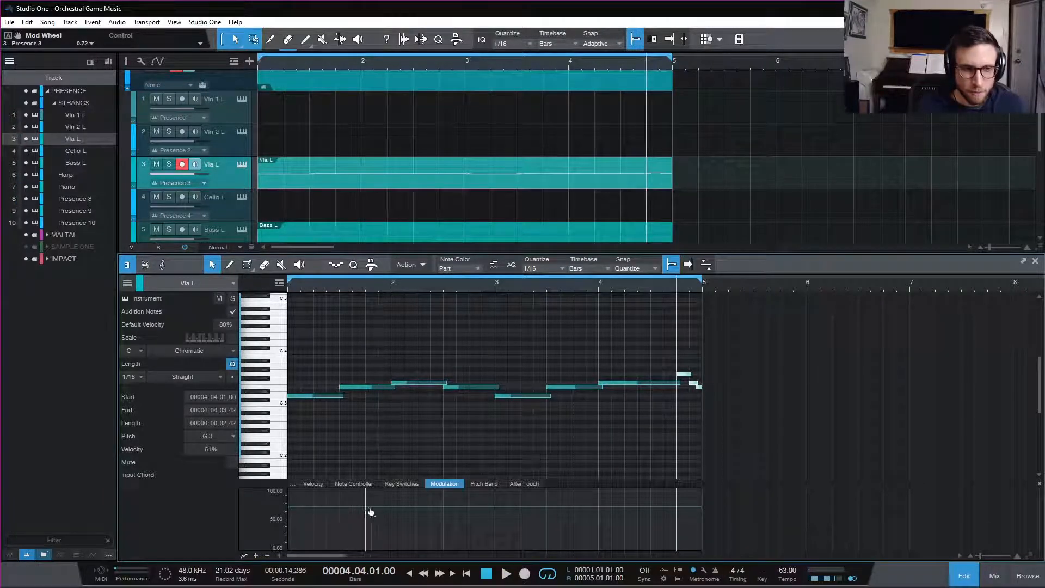
left_click(339, 507)
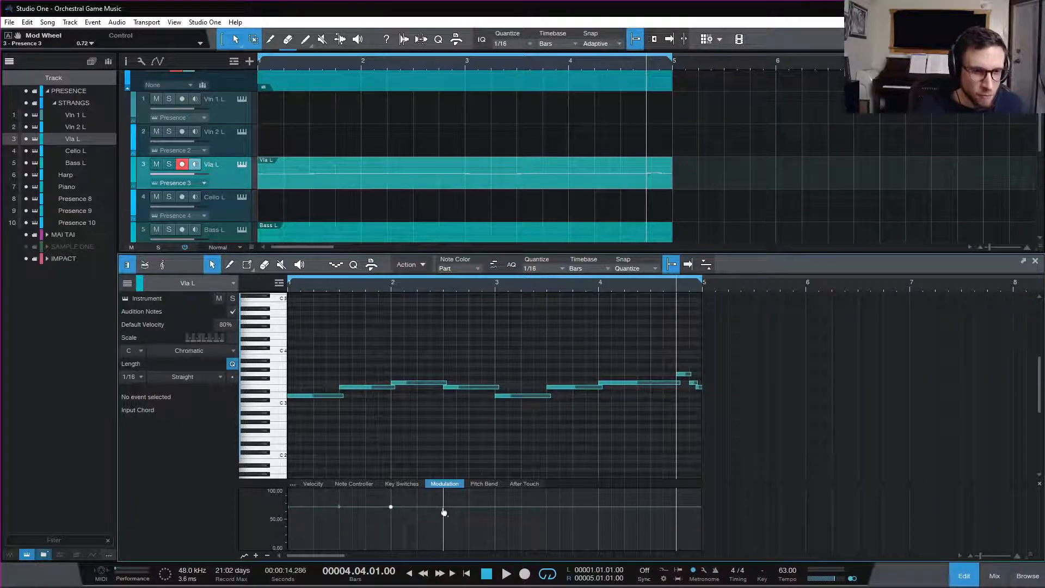
left_click(497, 508)
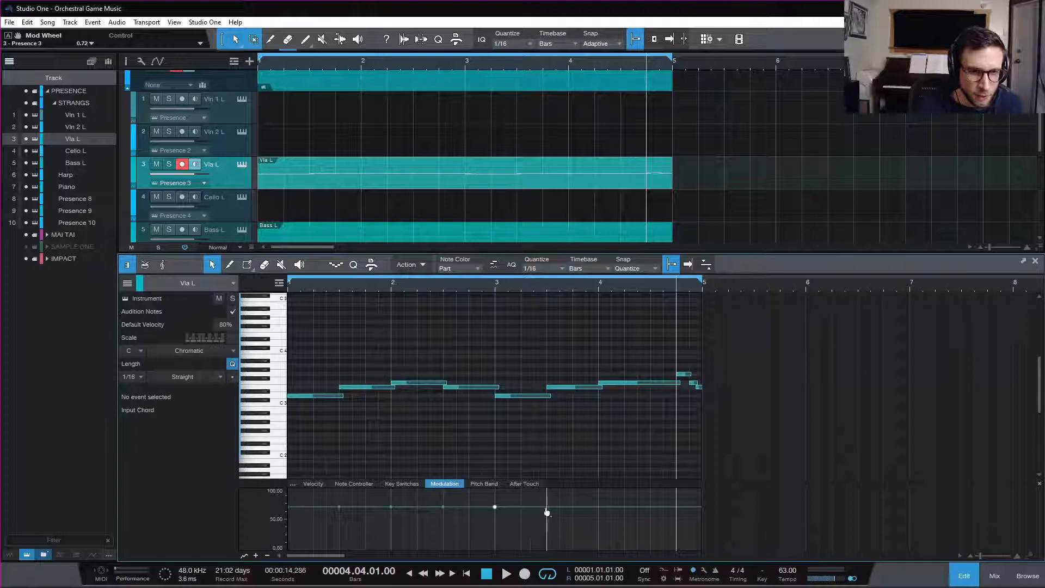
left_click(547, 508)
left_click(598, 509)
left_click(651, 508)
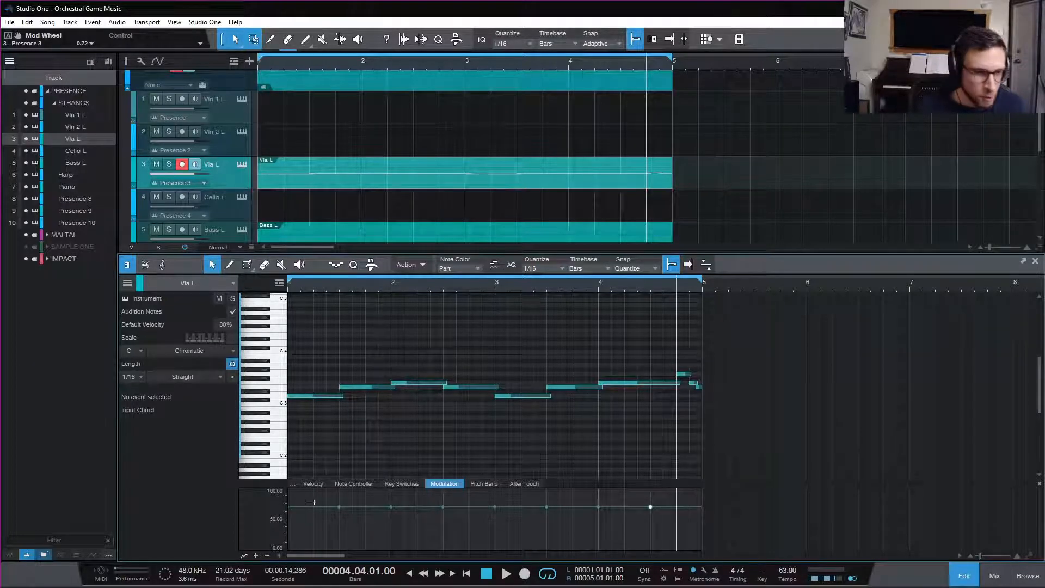
key("Home")
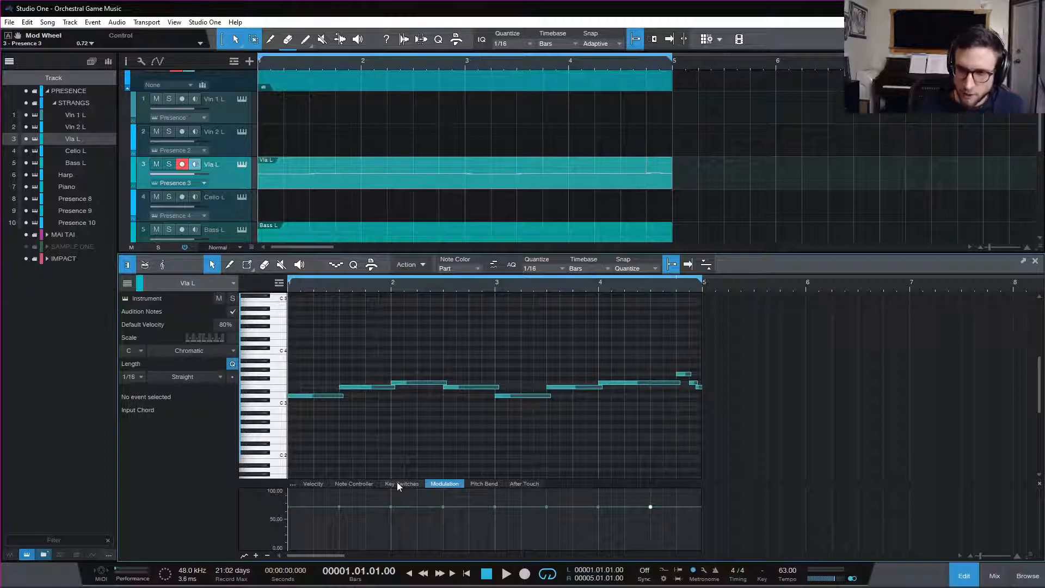
key("space")
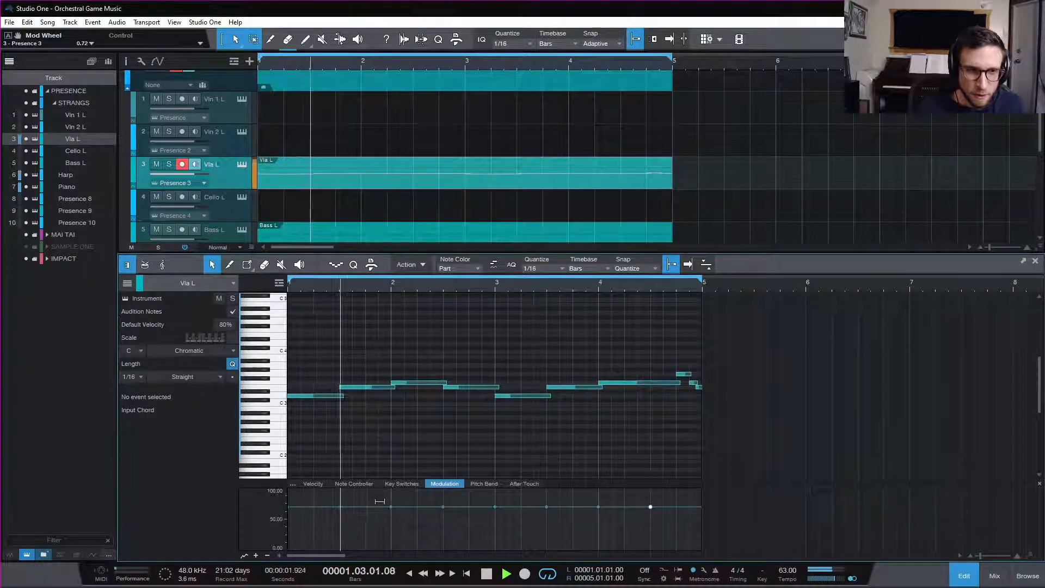
key("space")
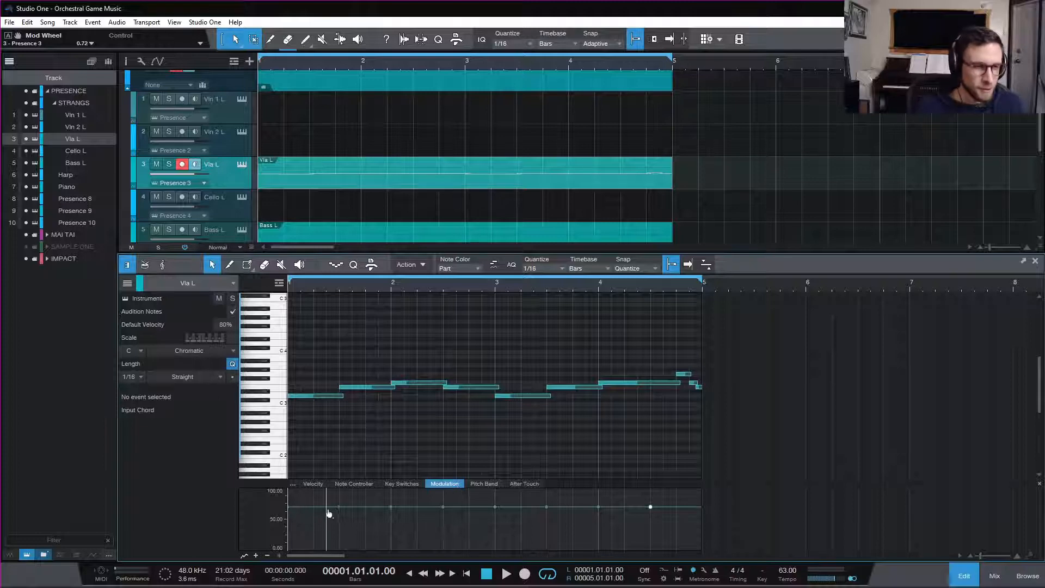
left_click_drag(323, 526, 707, 530)
key("Delete")
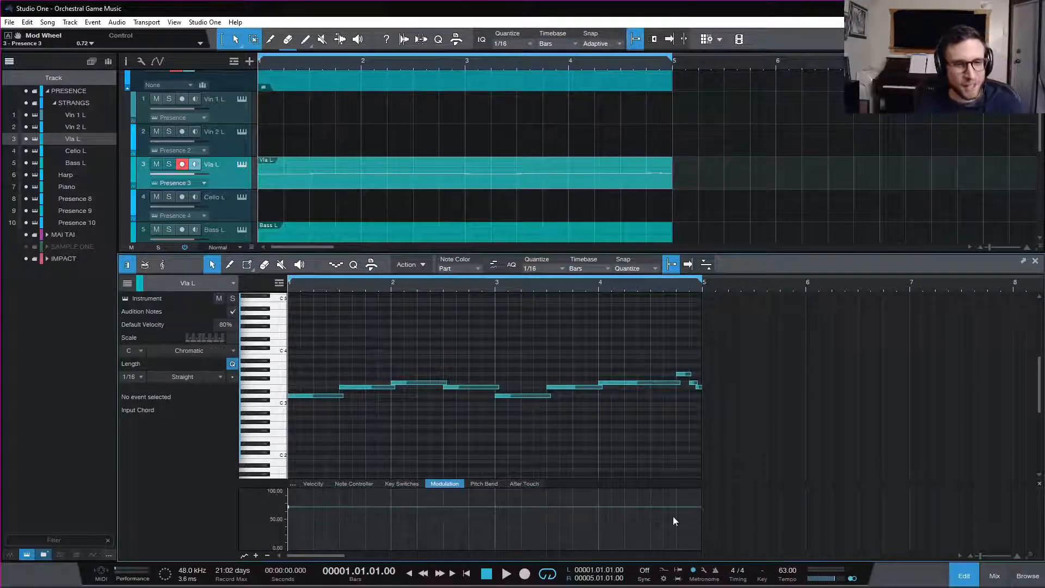
- Set the velocity strength of the Vla L track's Viola Legato instrument to 0% and close its window
left_click(242, 164)
left_click_drag(837, 199, 837, 240)
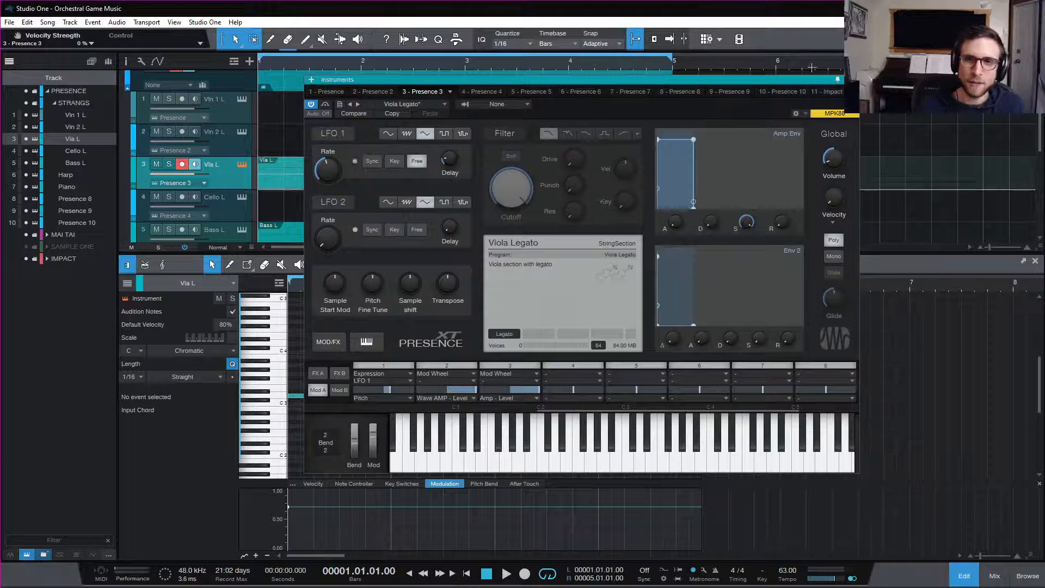
left_click(853, 79)
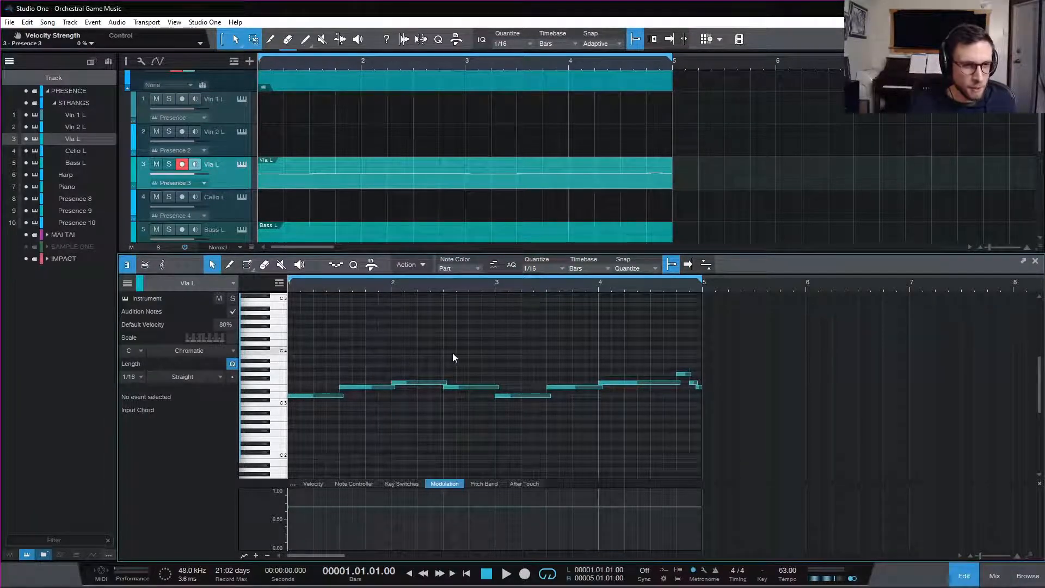
- Lower the Vla L part's flat modulation line to about 0.4 and audition the loop from the start
scroll(416, 349, "up", 5)
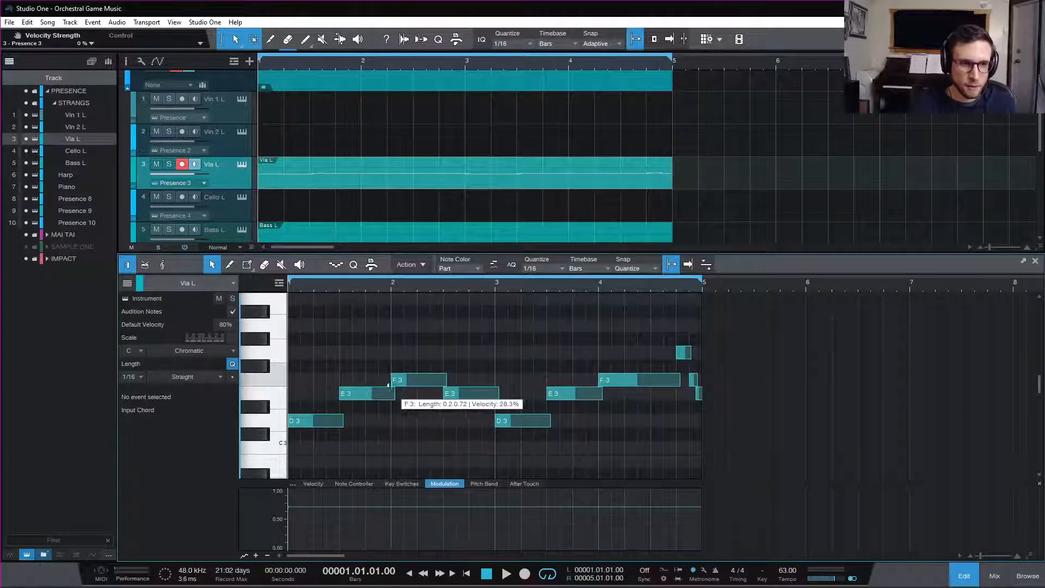
scroll(467, 360, "down", 2)
scroll(467, 360, "down", 3)
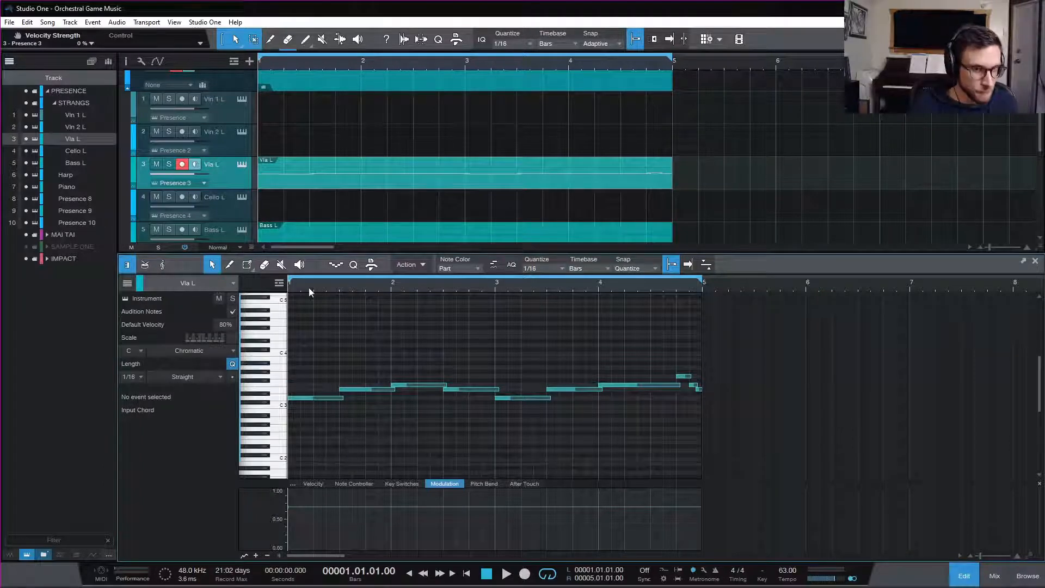
key("space")
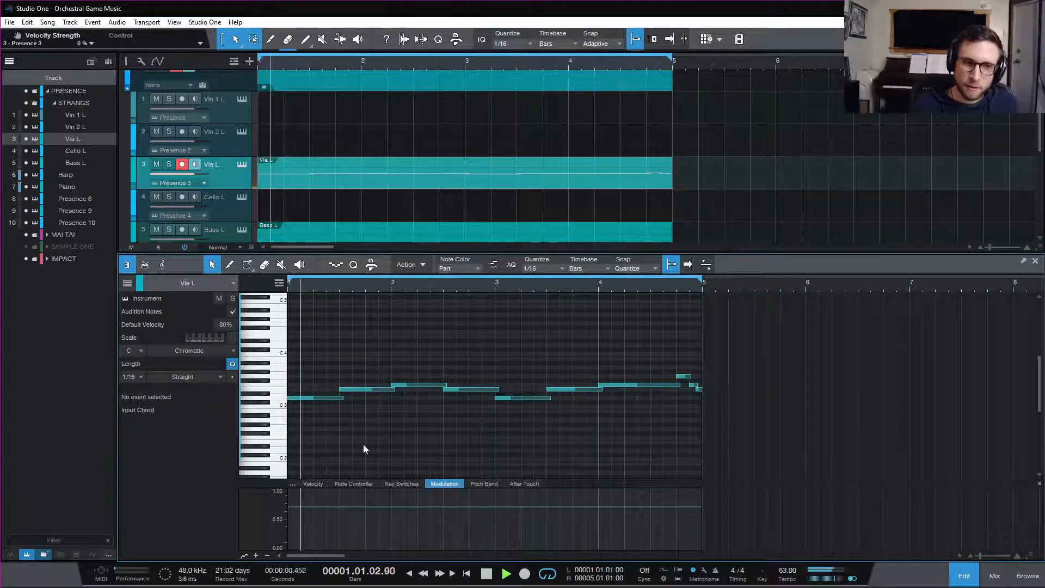
key("space")
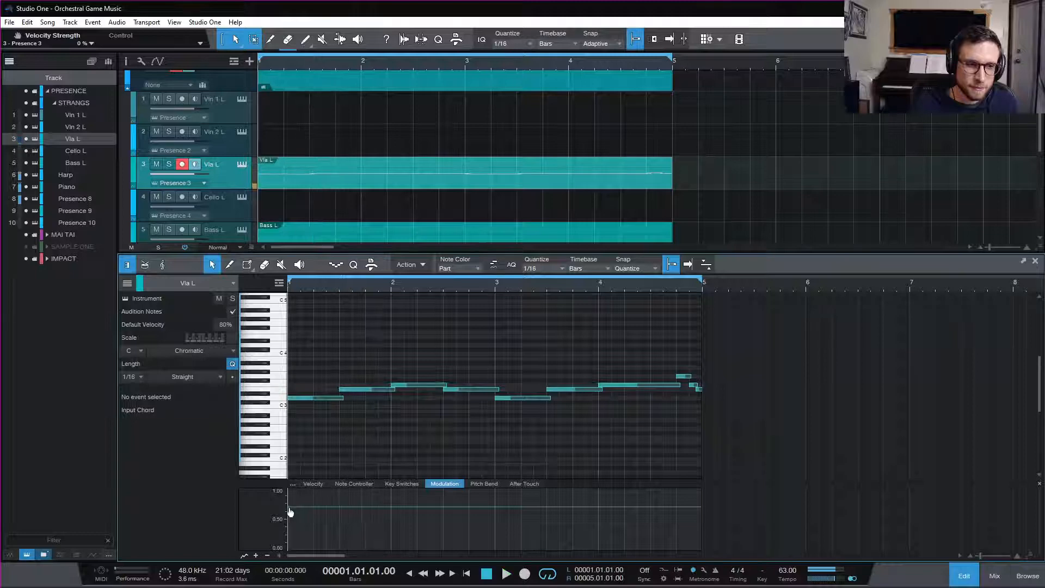
left_click(286, 517)
left_click_drag(284, 522, 286, 525)
key("space")
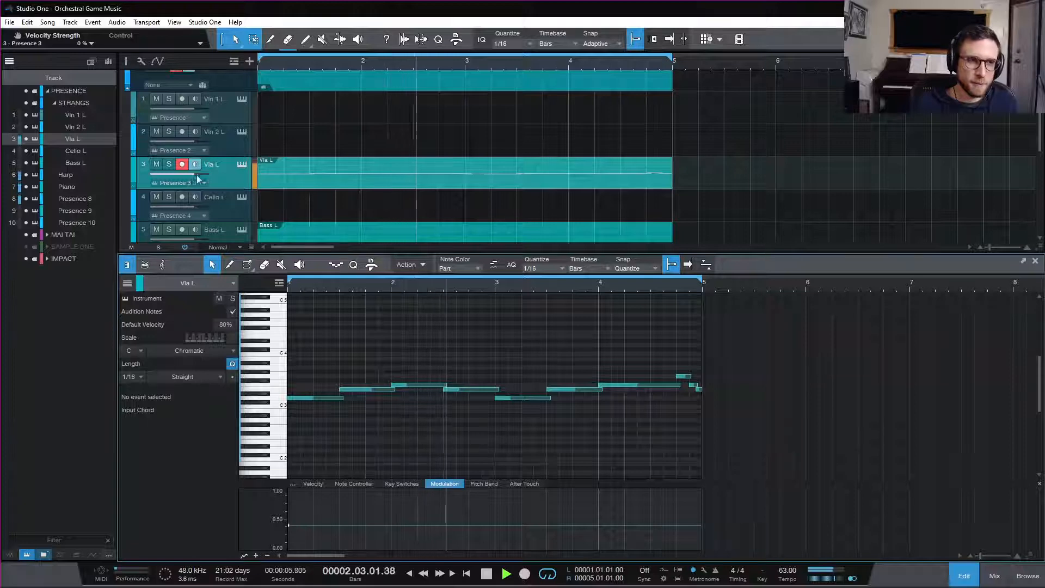
key("space")
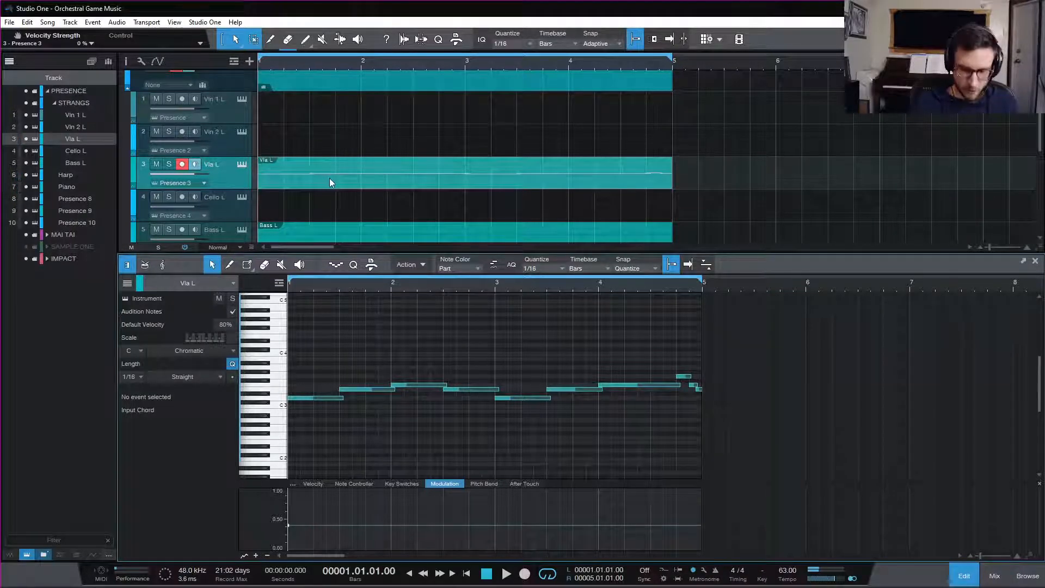
- In the Vln 2 L instrument's Mod A matrix, set slot 1's source to Expression and slot 2's to Mod Wheel at 100%
left_click(231, 146)
left_click(242, 132)
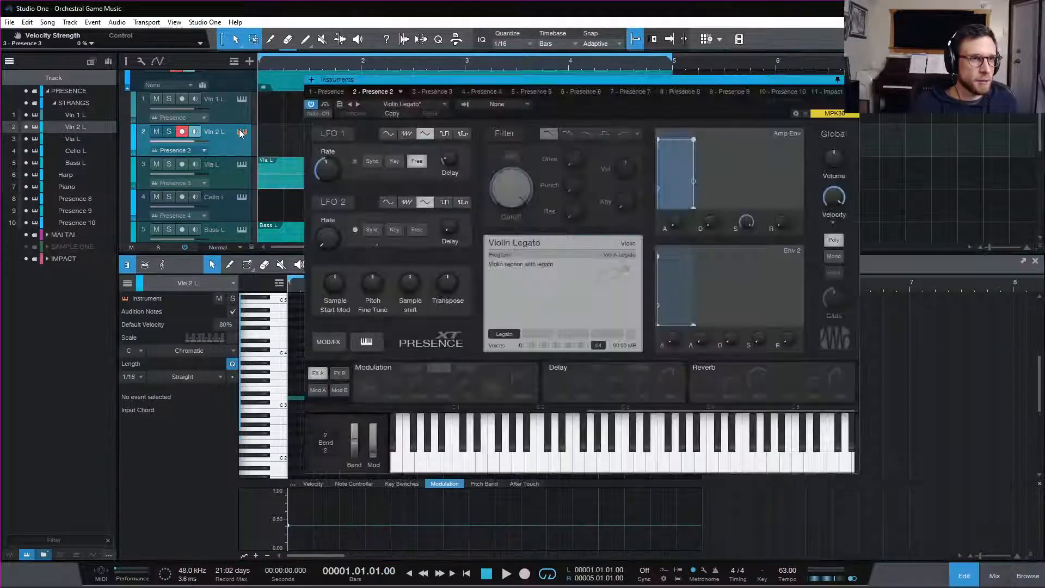
left_click(328, 390)
left_click(388, 372)
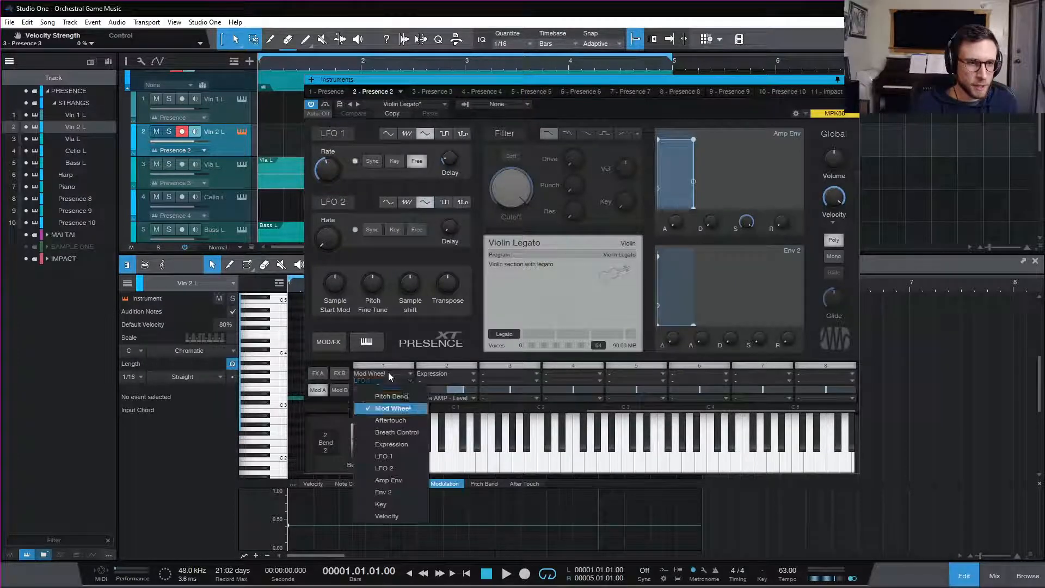
left_click(412, 444)
left_click(452, 372)
left_click(470, 405)
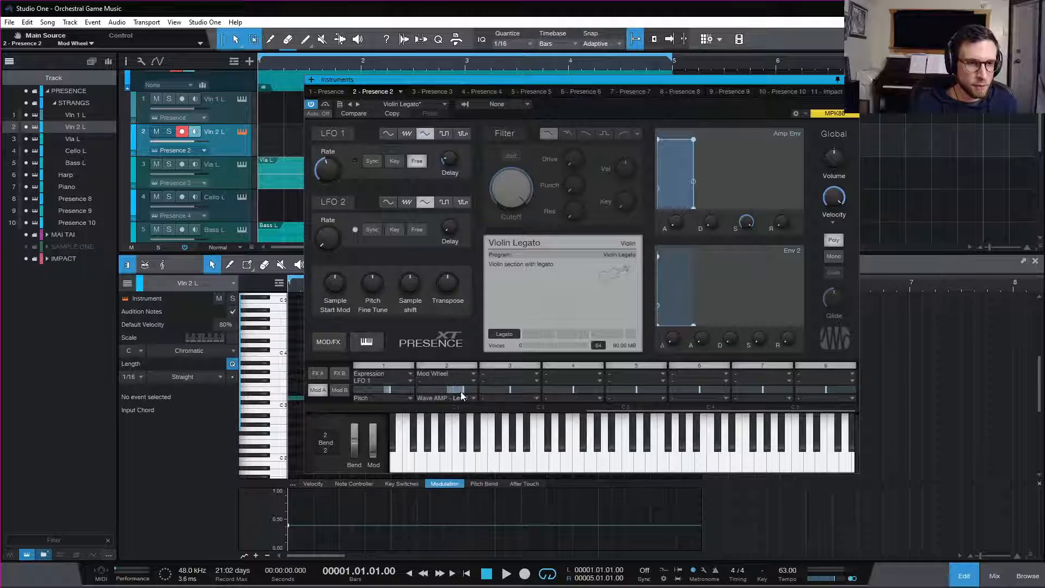
- Route Mod Wheel to Amp - Level at 100% in slot 3 of Vln 2 L's instrument and set its velocity strength to 0%
left_click(520, 373)
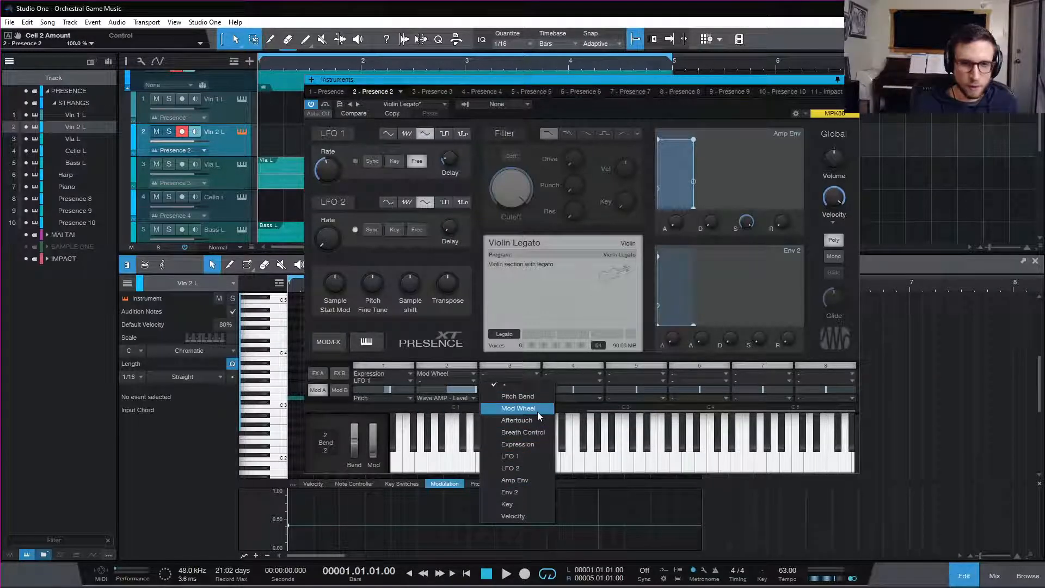
left_click(537, 411)
left_click(521, 398)
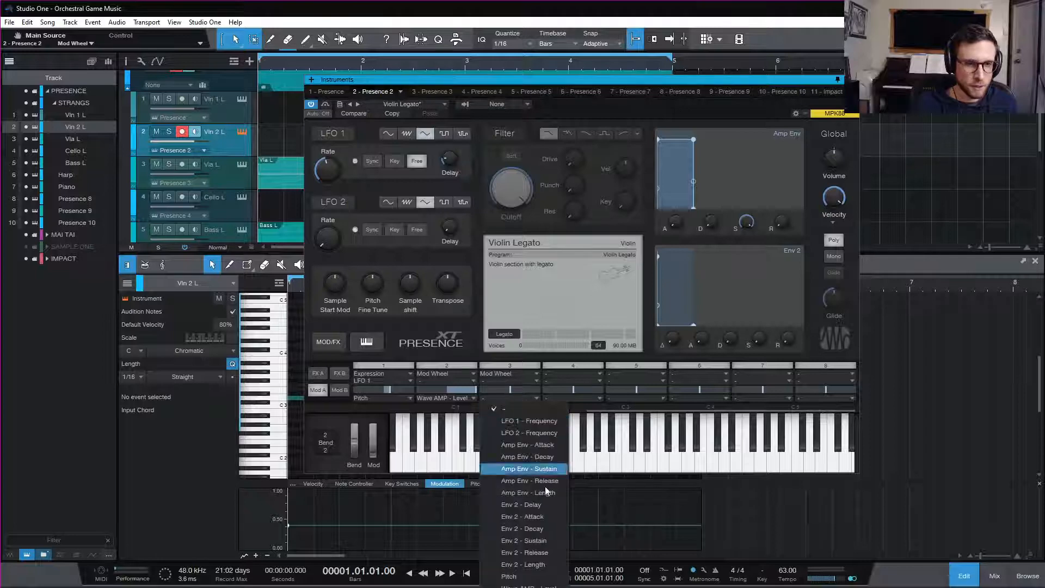
left_click(523, 587)
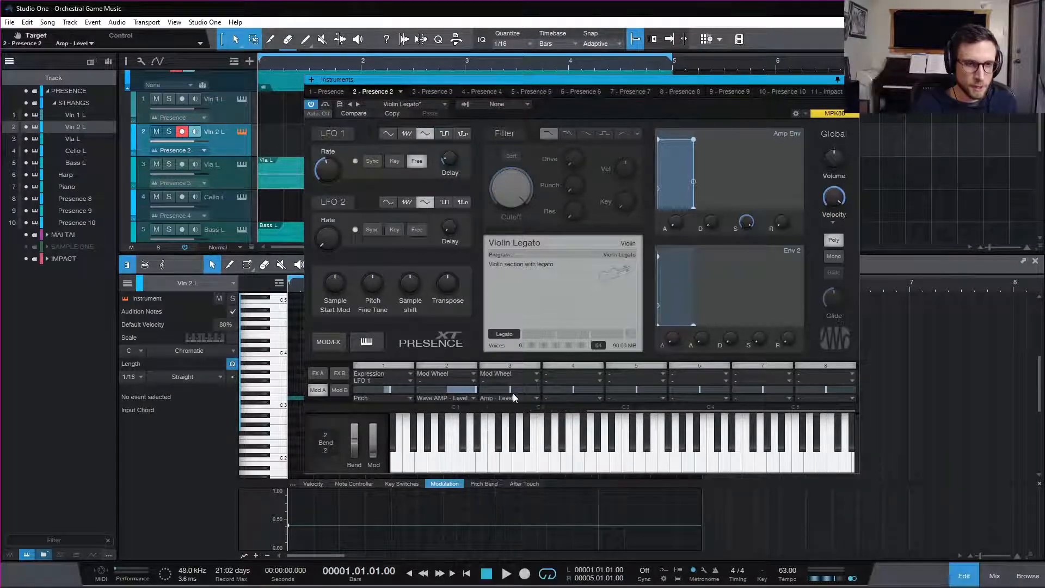
left_click_drag(515, 389, 667, 394)
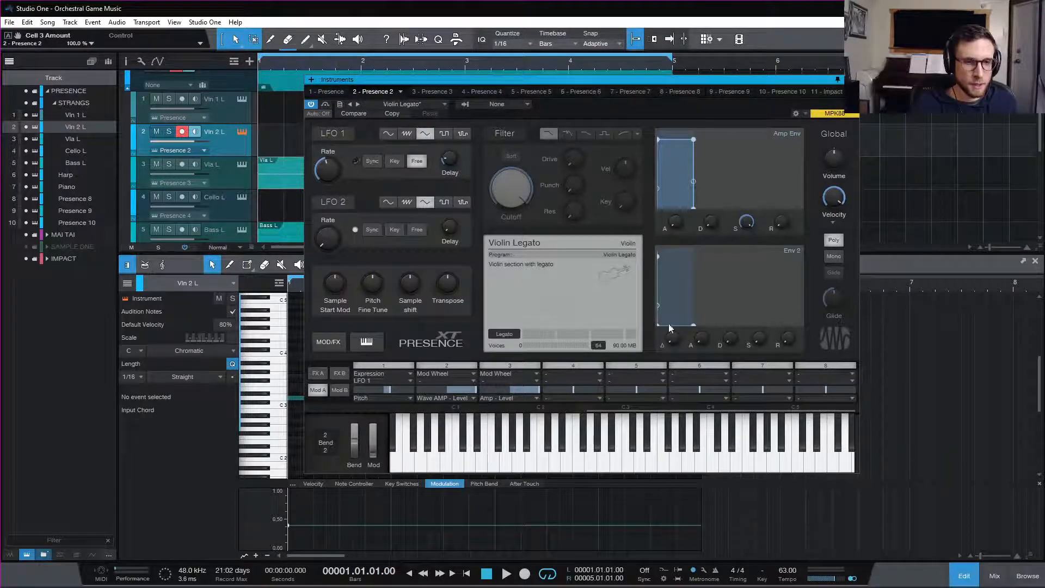
left_click_drag(832, 197, 833, 497)
left_click(853, 79)
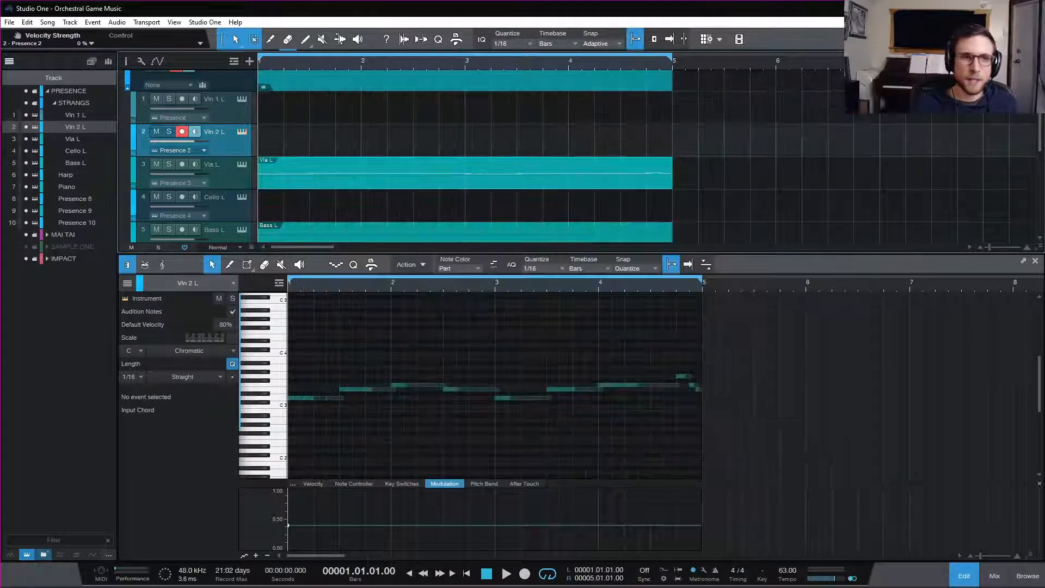
- Remove the original Vln 1 L track from the STRANGS folder
left_click(238, 113)
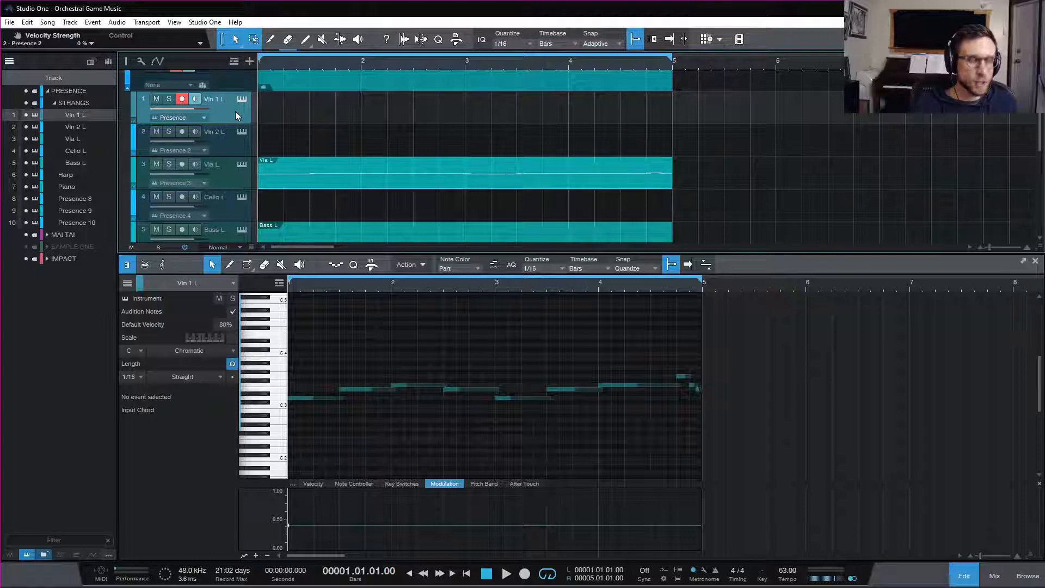
right_click(235, 111)
left_click(306, 164)
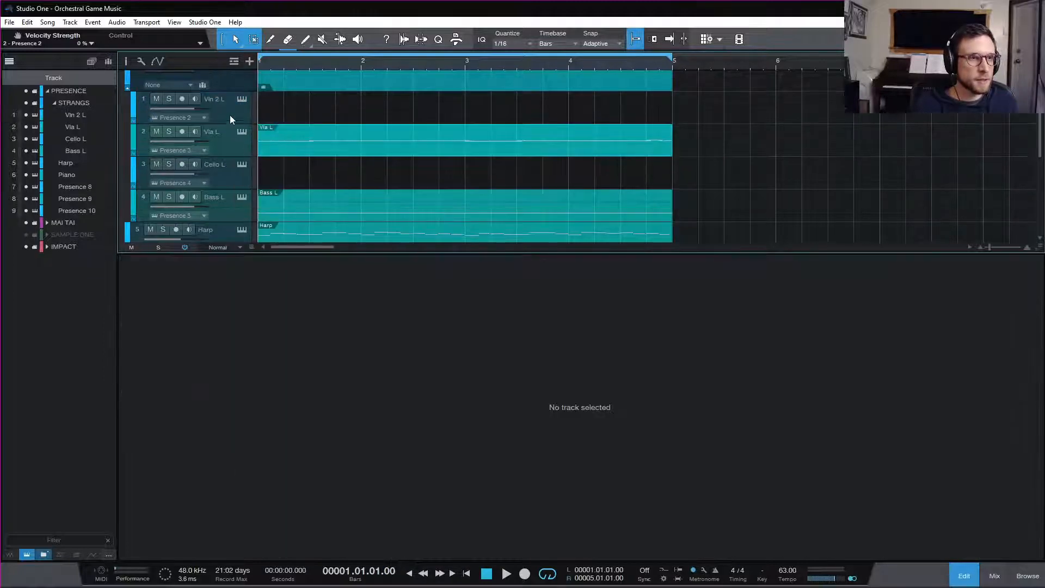
- Duplicate the Vln 2 L track with its own instrument, placing the copy above the original and renaming it Vln 1 L 2
left_click(230, 115)
right_click(230, 115)
left_click(302, 195)
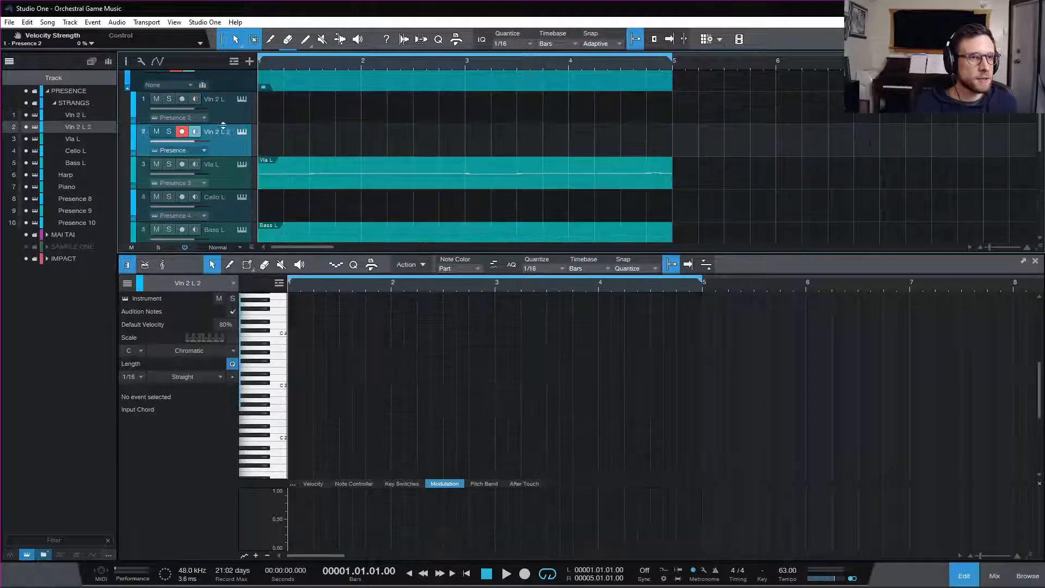
left_click_drag(226, 139, 219, 102)
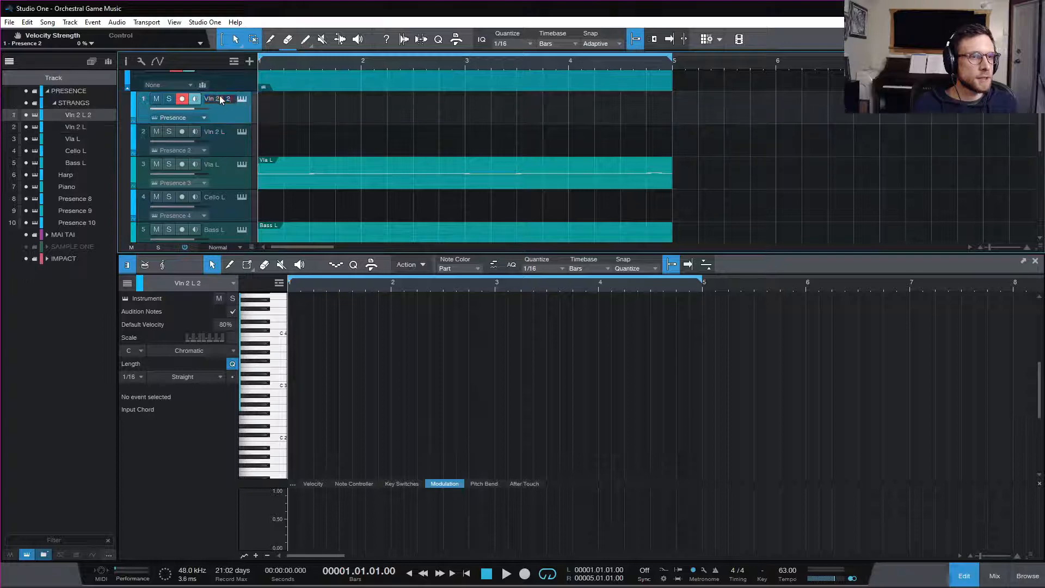
double_click(220, 96)
type("1")
key("Return")
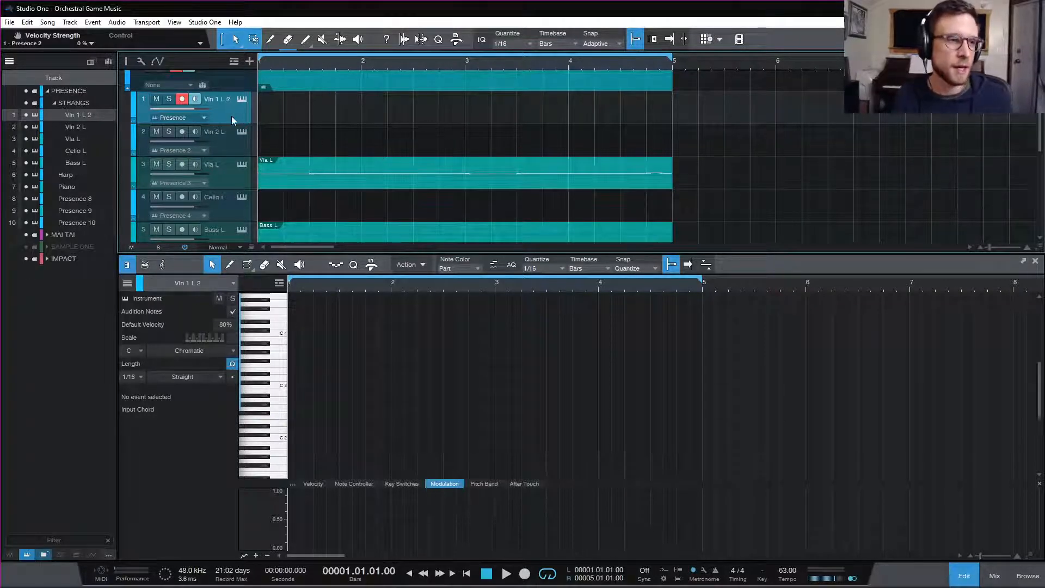
- Change the Vln 1 L 2 track's colour to teal-blue and check its Violin Legato instrument
left_click(132, 107)
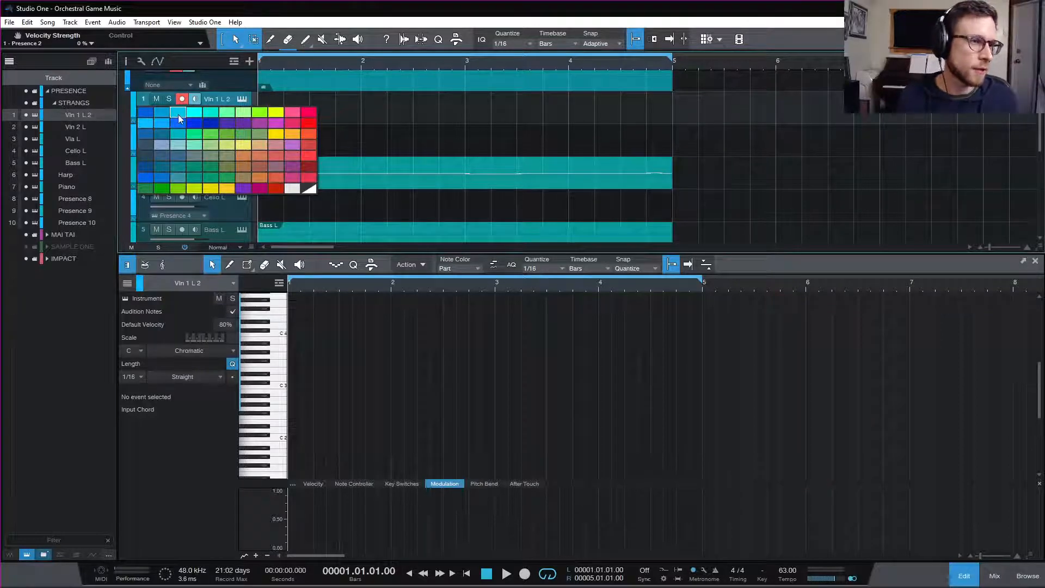
left_click(178, 114)
left_click(241, 100)
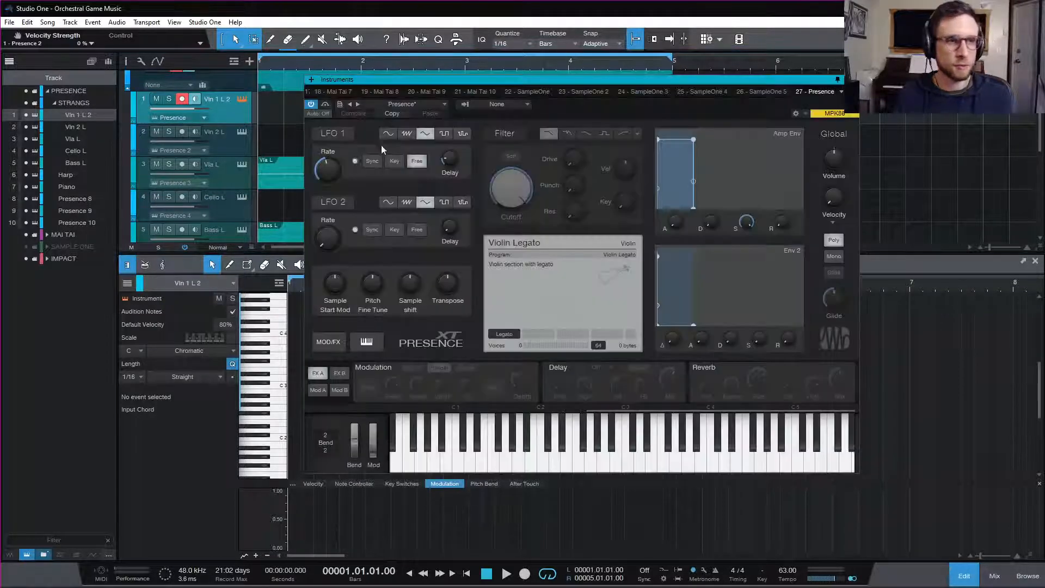
left_click(852, 79)
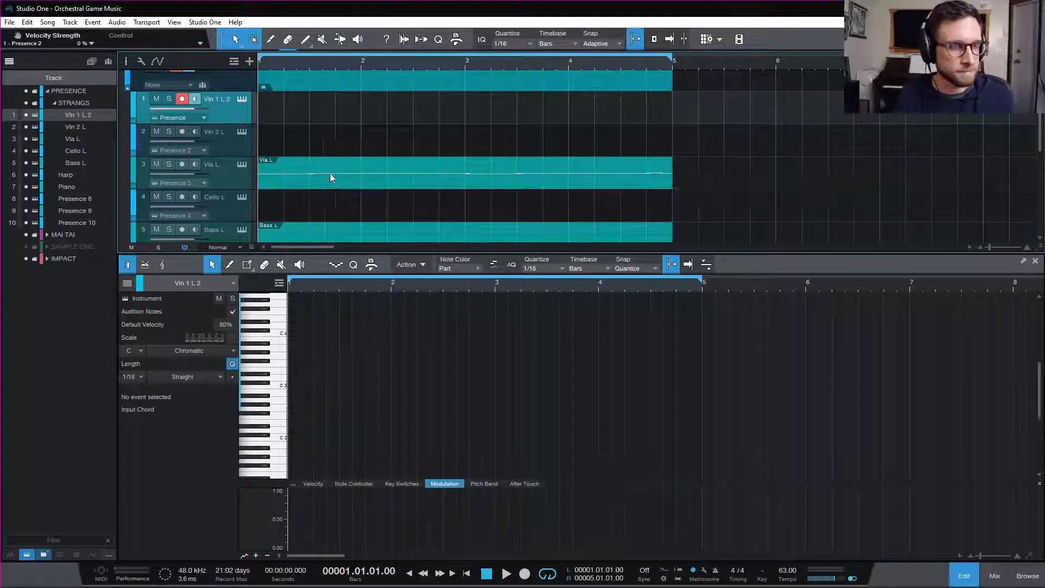
- Copy the Vla L part onto the Cello L track and audition it with Cello L soloed
left_click_drag(311, 181, 318, 206)
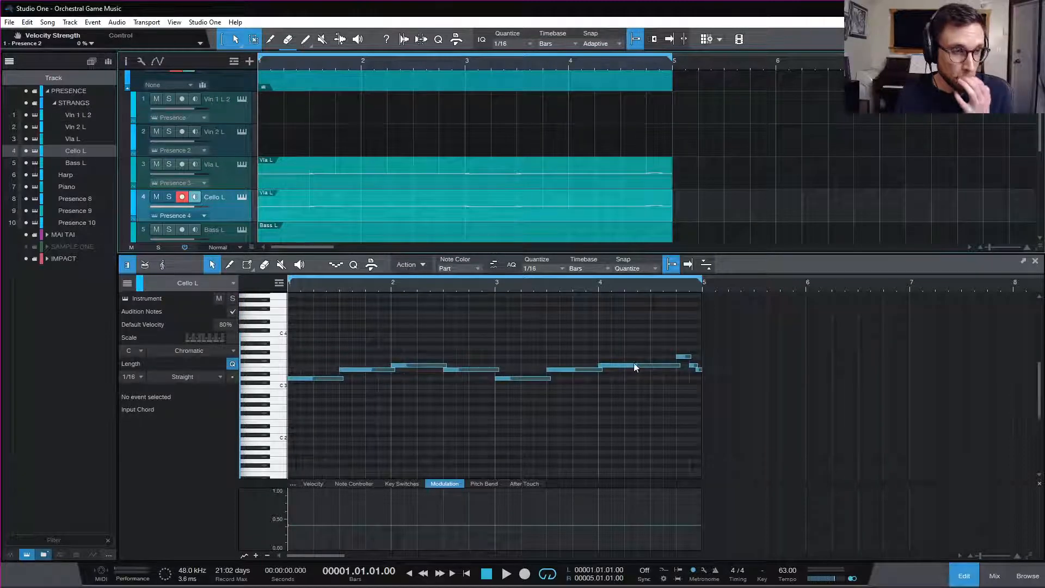
key("space")
left_click(168, 197)
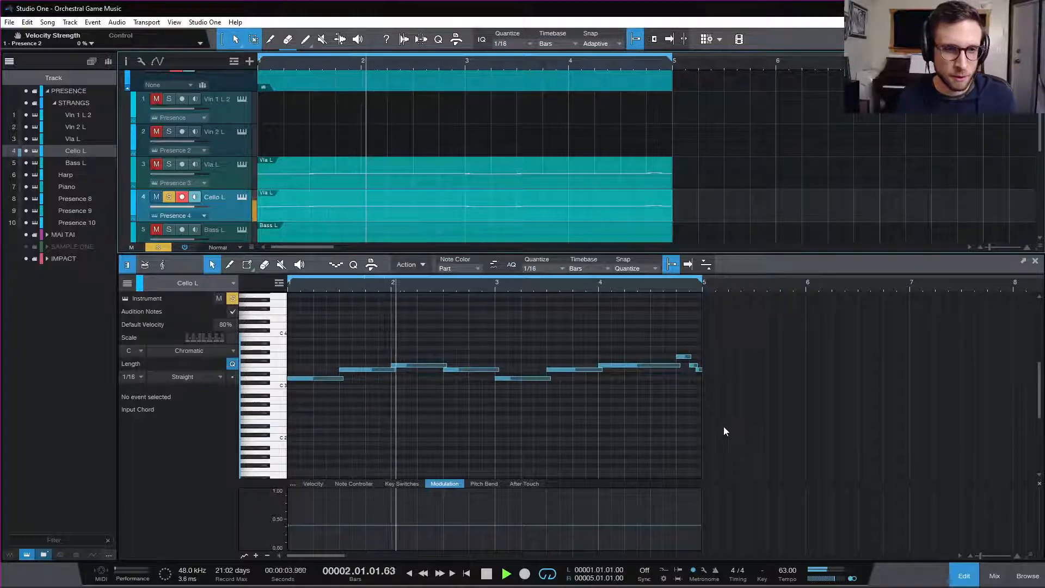
key("space")
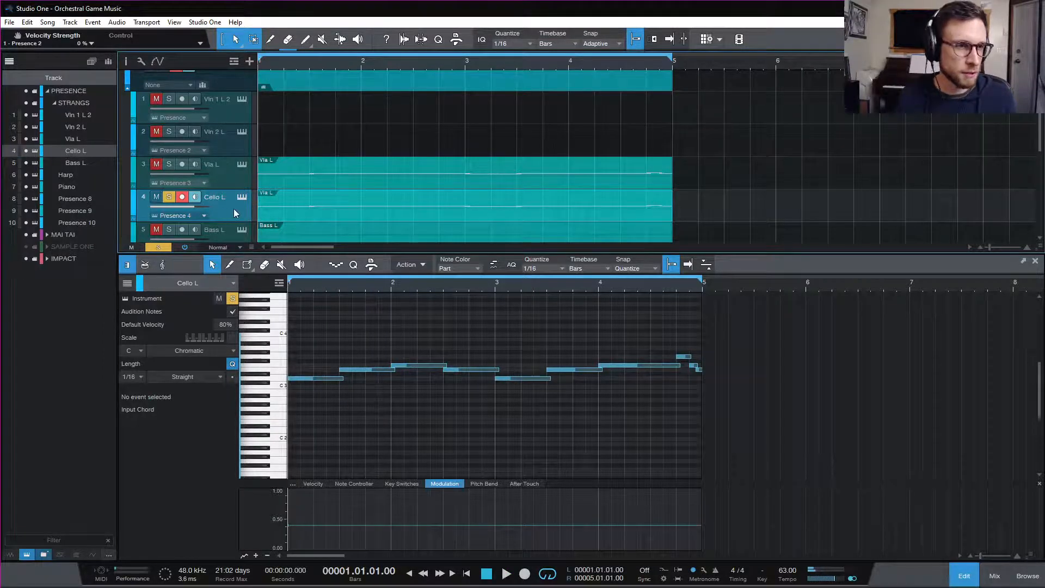
- In the Cello L instrument's Mod A matrix, set cell 2's amount to 100% with Mod Wheel as source and cell 1's source to Expression
left_click(241, 195)
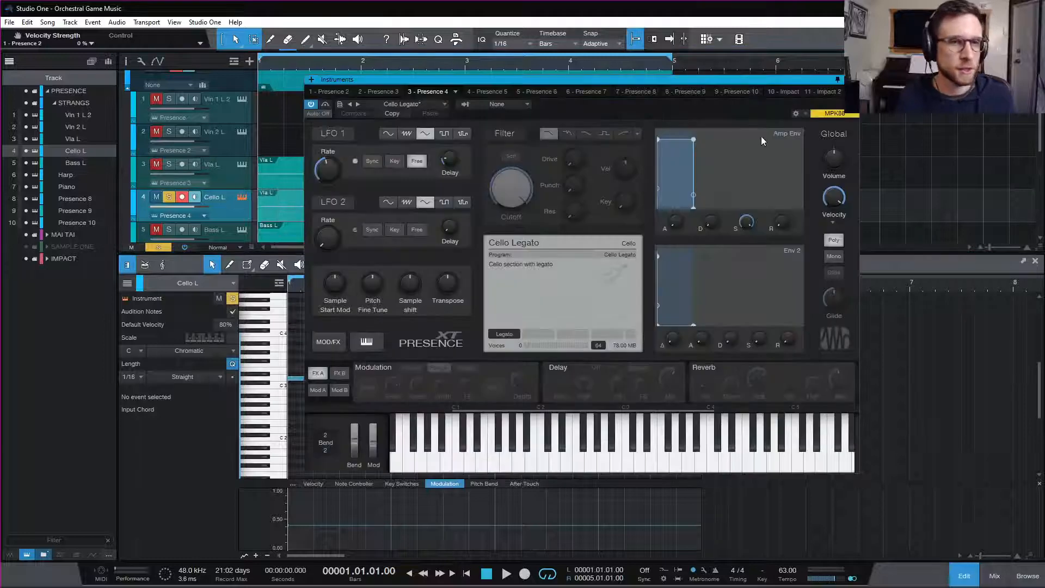
left_click(318, 391)
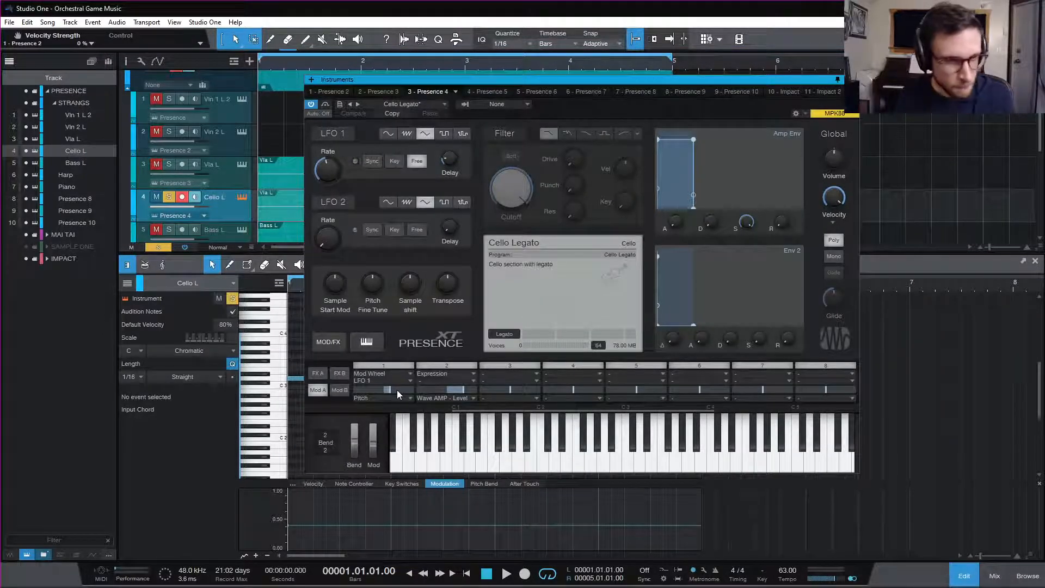
left_click_drag(462, 390, 478, 390)
left_click(456, 375)
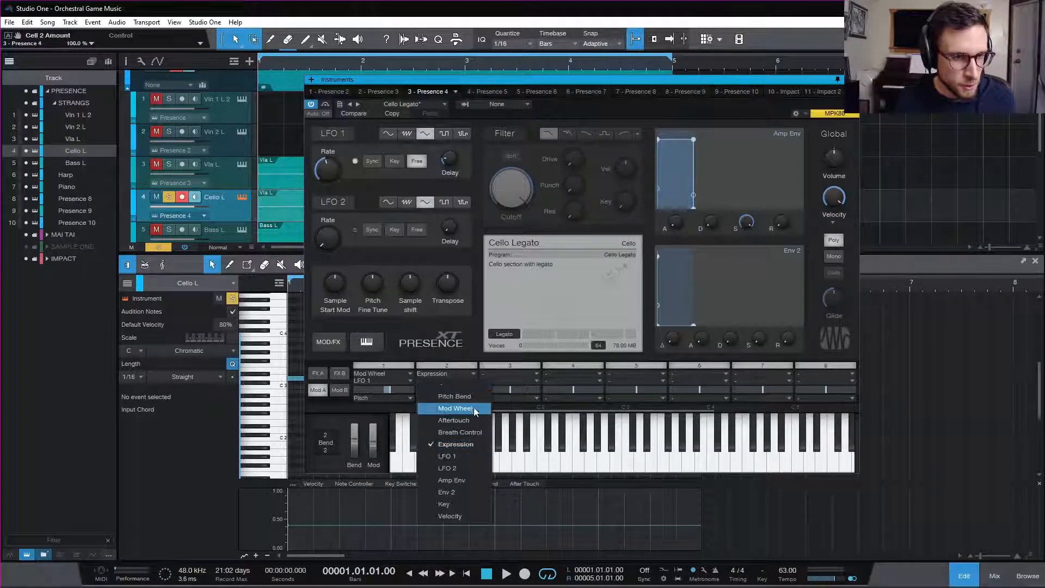
left_click(471, 409)
left_click(387, 375)
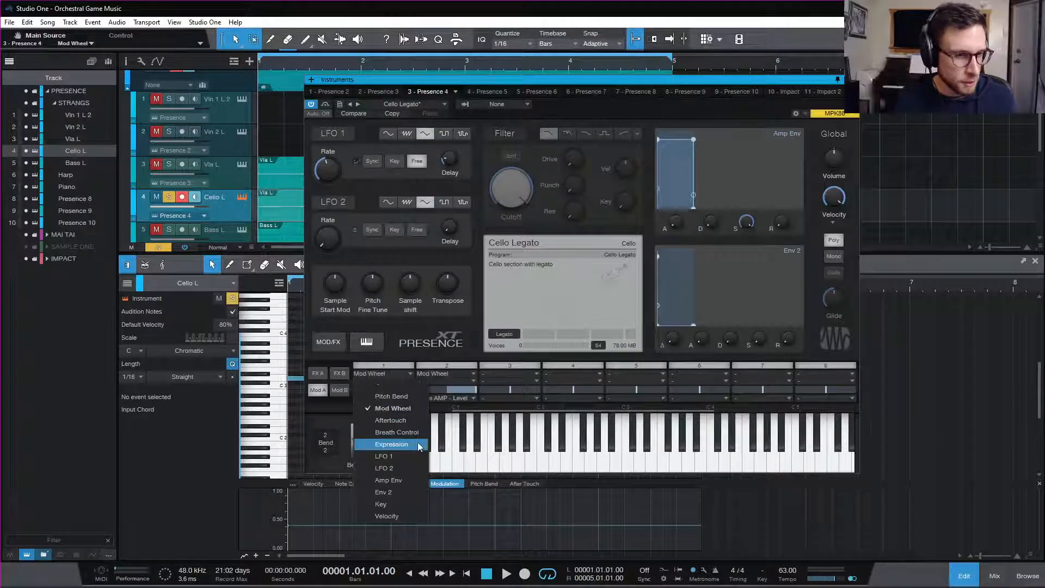
left_click(417, 443)
- Route Mod Wheel to Amp - Level at 100% in the cello's third modulation cell, and set its velocity strength to 0%
left_click(517, 374)
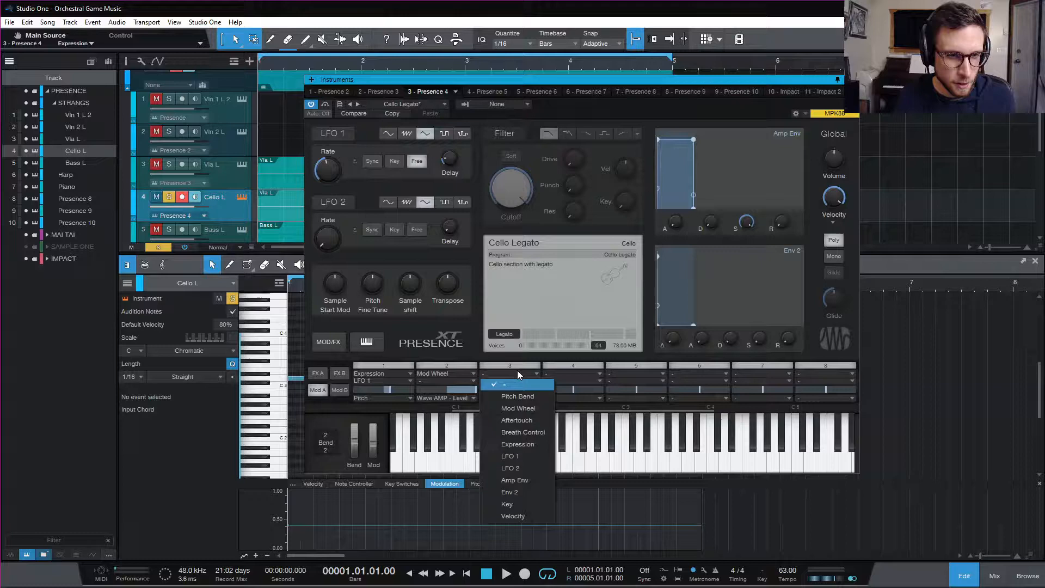
left_click(537, 409)
left_click(527, 396)
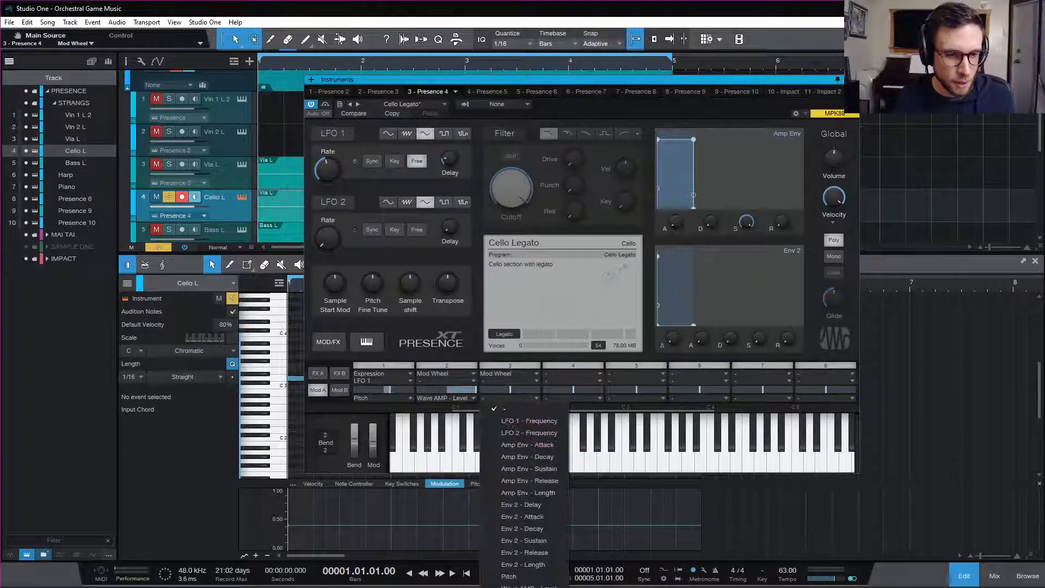
left_click(523, 458)
left_click_drag(514, 391, 566, 390)
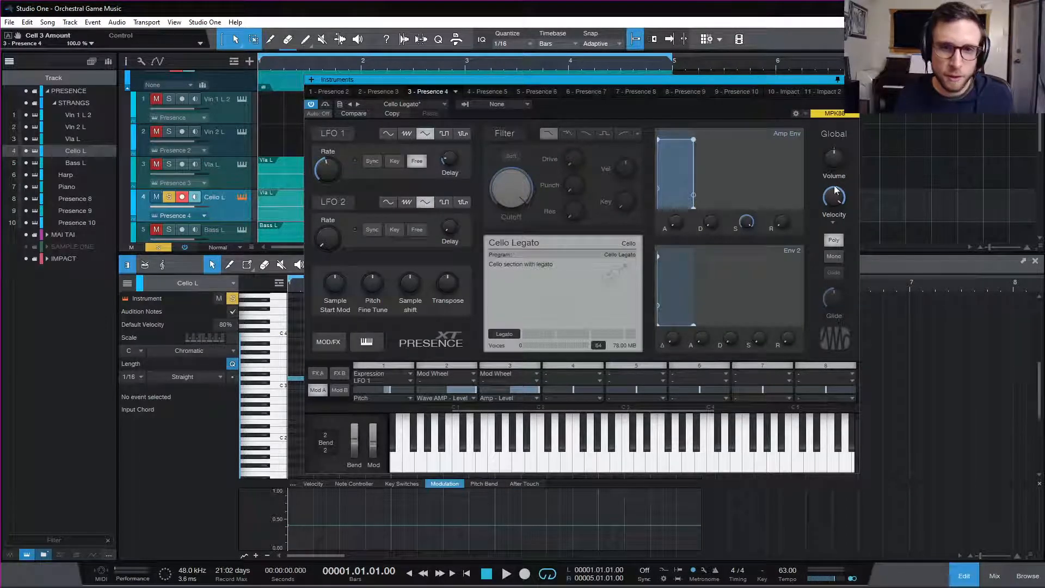
left_click_drag(834, 192, 834, 283)
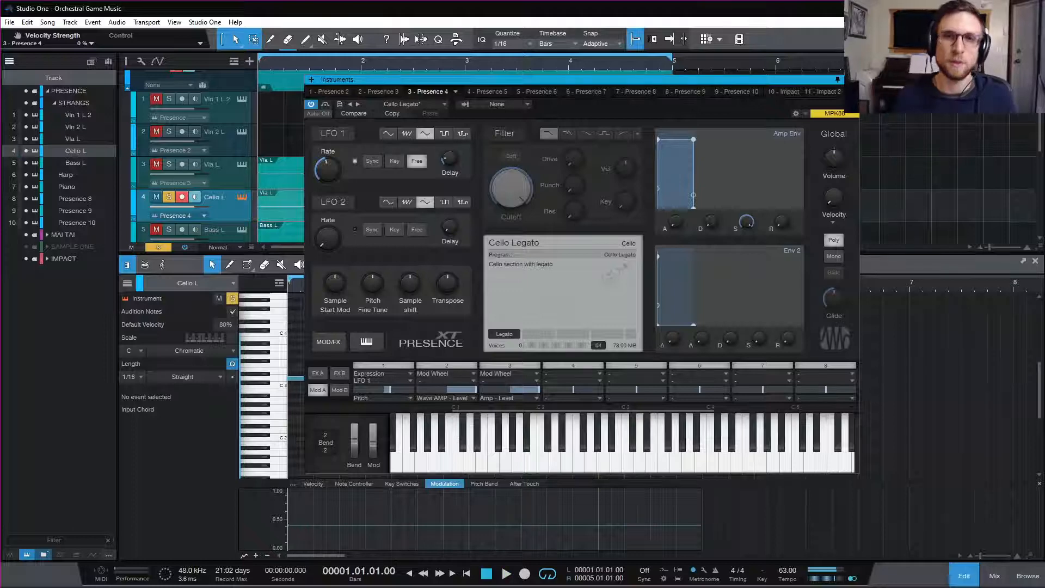
left_click(839, 79)
- Lower the instrument master volume of Cello L, Vln 2 L and Vln 1 L 2 to -27.3 dB each
left_click(244, 197)
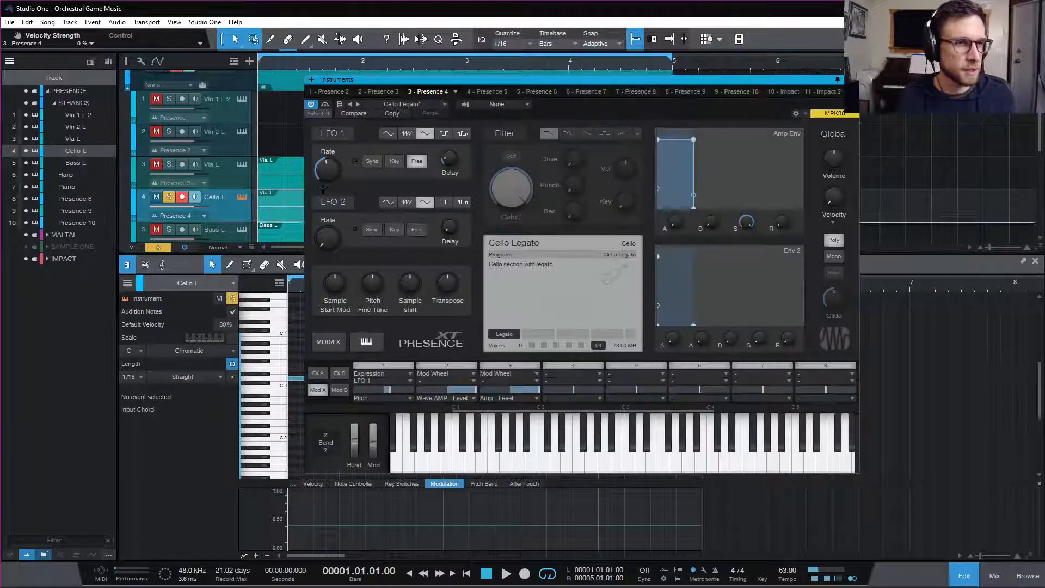
left_click_drag(831, 186, 826, 200)
left_click(852, 80)
left_click(241, 131)
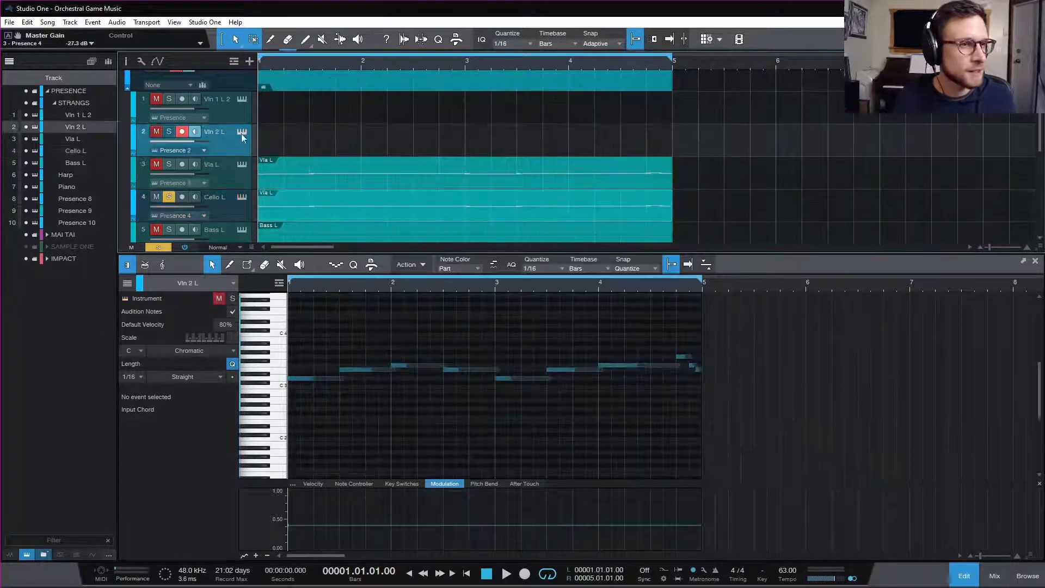
left_click_drag(821, 161, 825, 194)
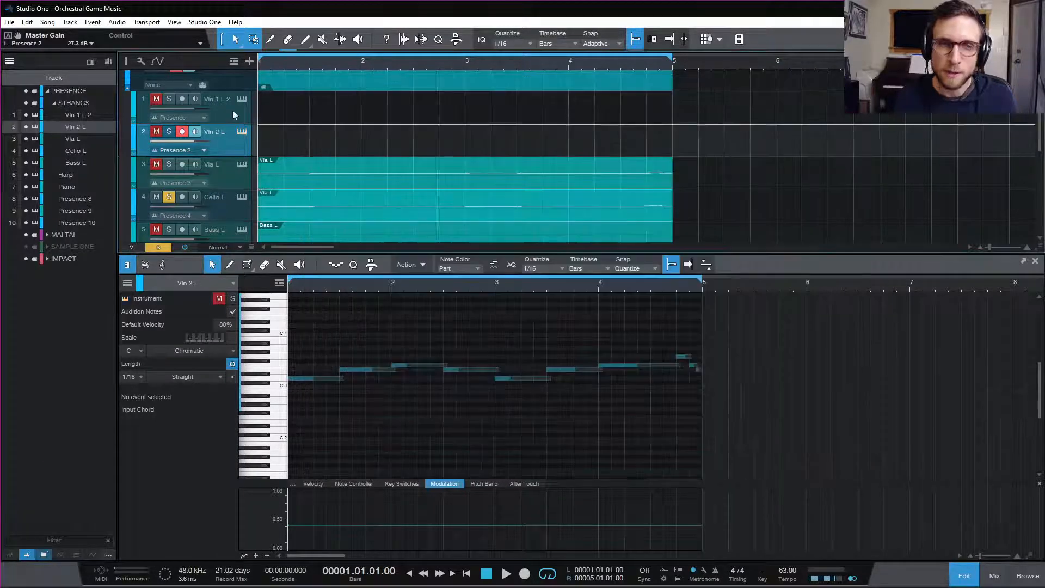
left_click(241, 100)
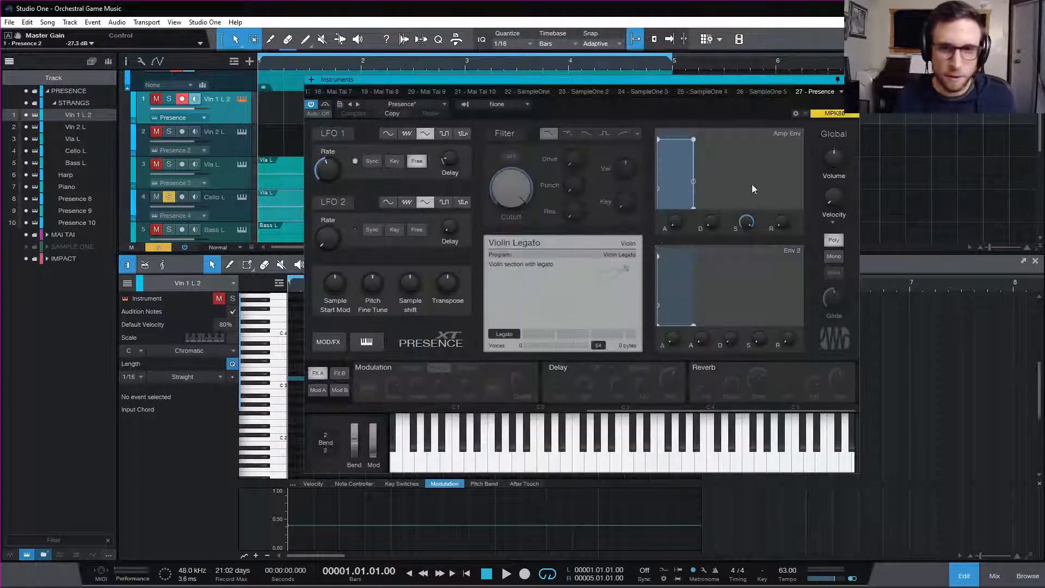
left_click_drag(835, 157, 822, 190)
left_click_drag(821, 190, 821, 189)
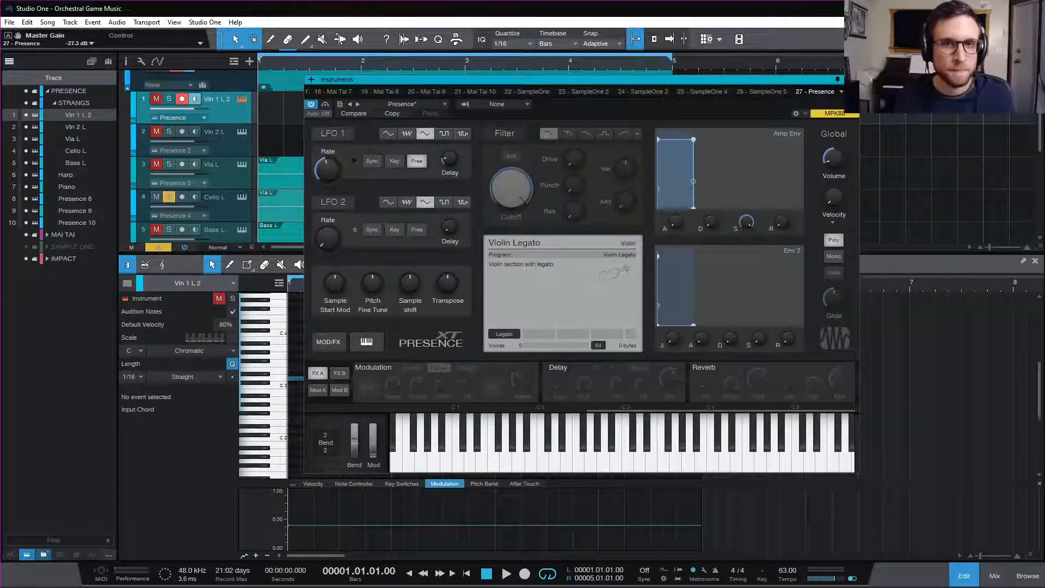
left_click(853, 79)
- Audition the soloed Cello L part and review its modulation routing in the instrument during playback
scroll(217, 184, "down", 1)
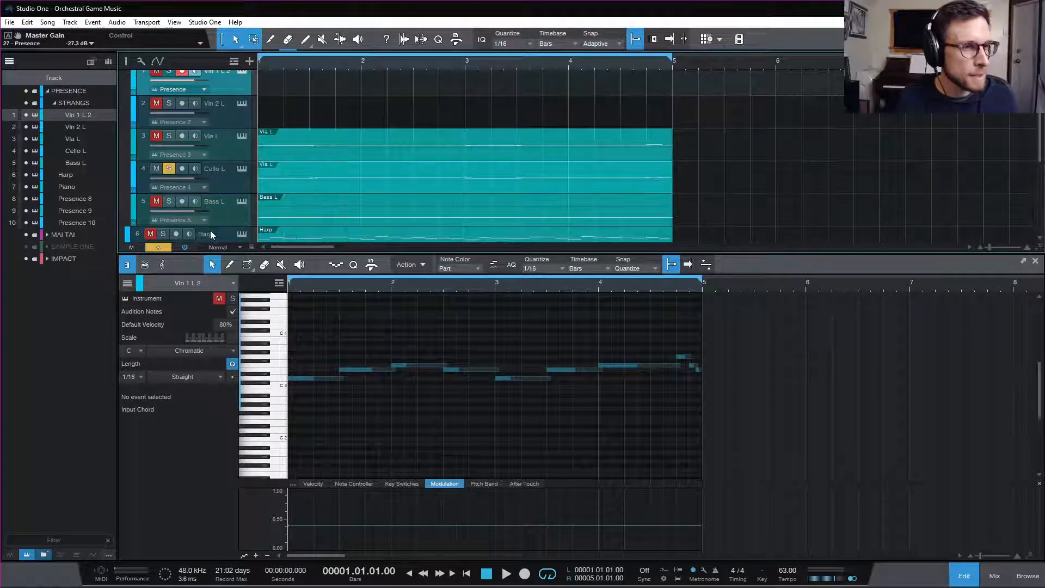
key("space")
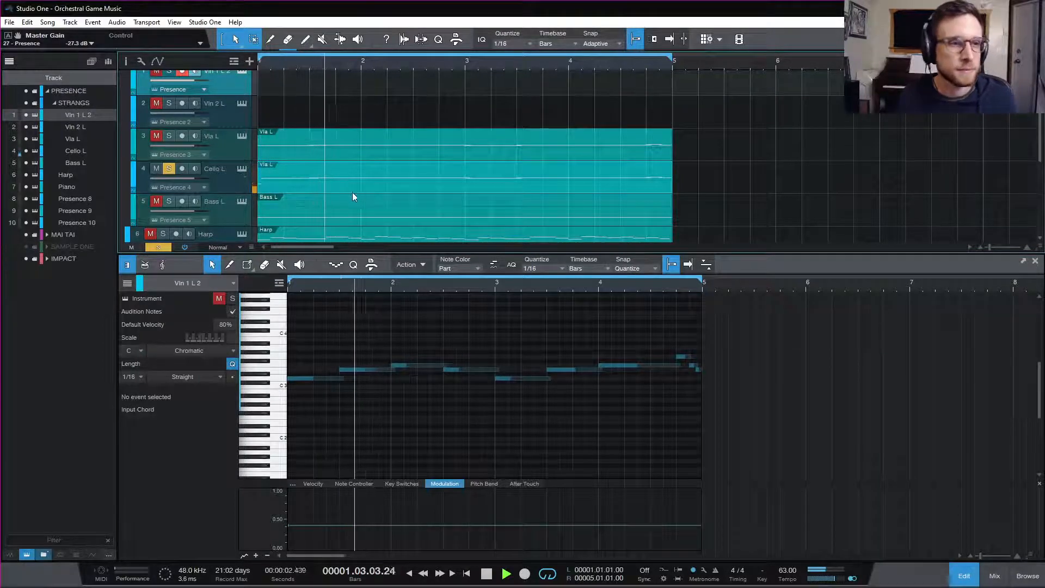
key("space")
left_click(242, 168)
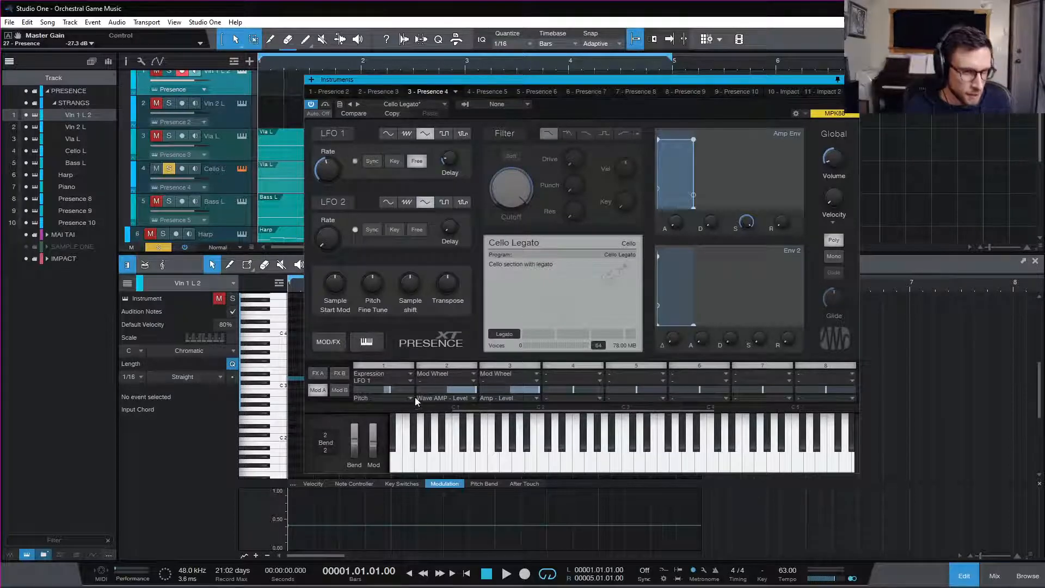
key("space")
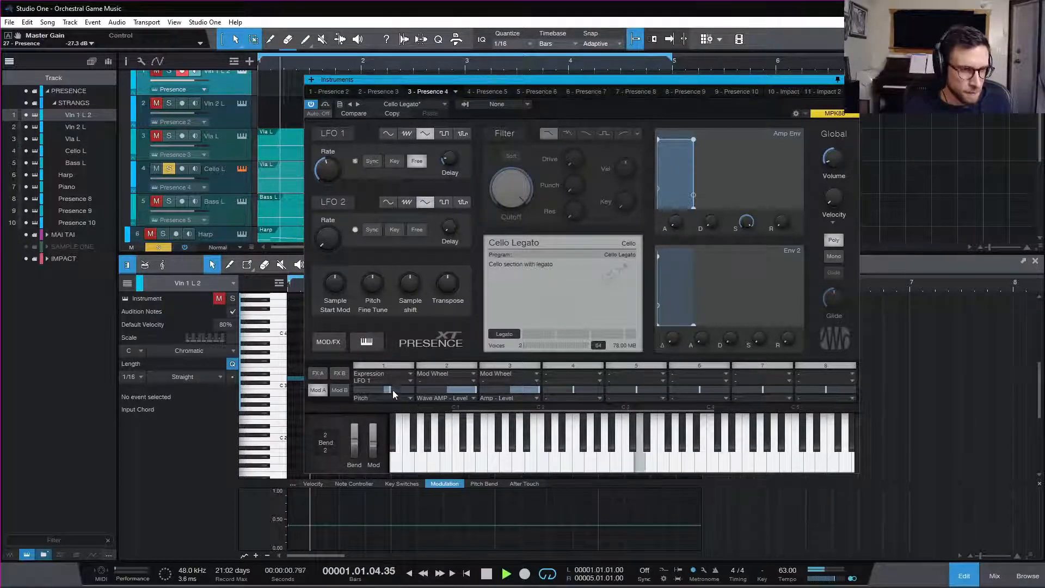
key("space")
- Deactivate the cello's first modulation cell, Expression with LFO 1 to Pitch, and compare the sound with and without it
left_click(382, 365)
key("space")
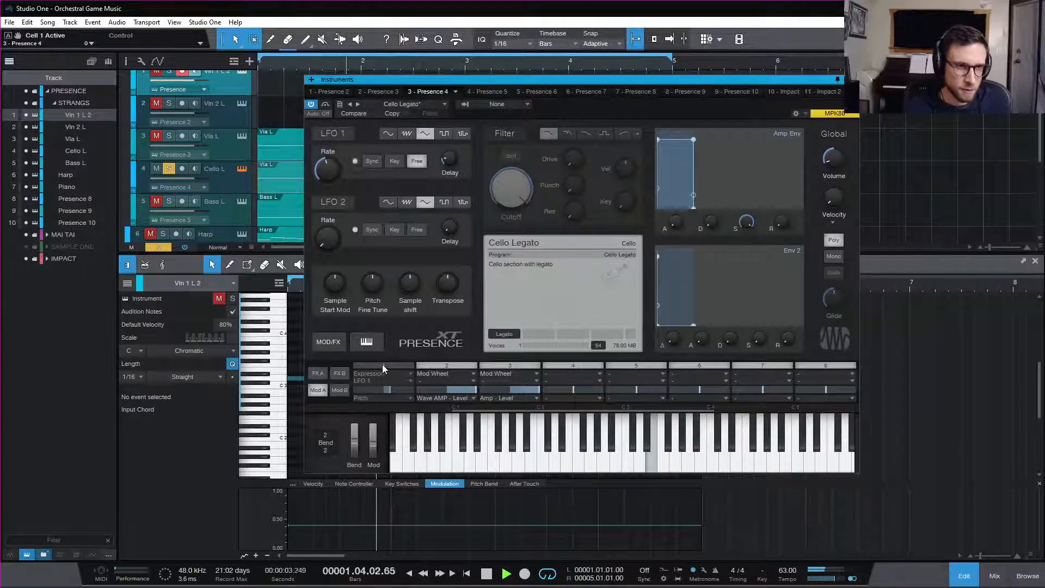
key("space")
key("space")
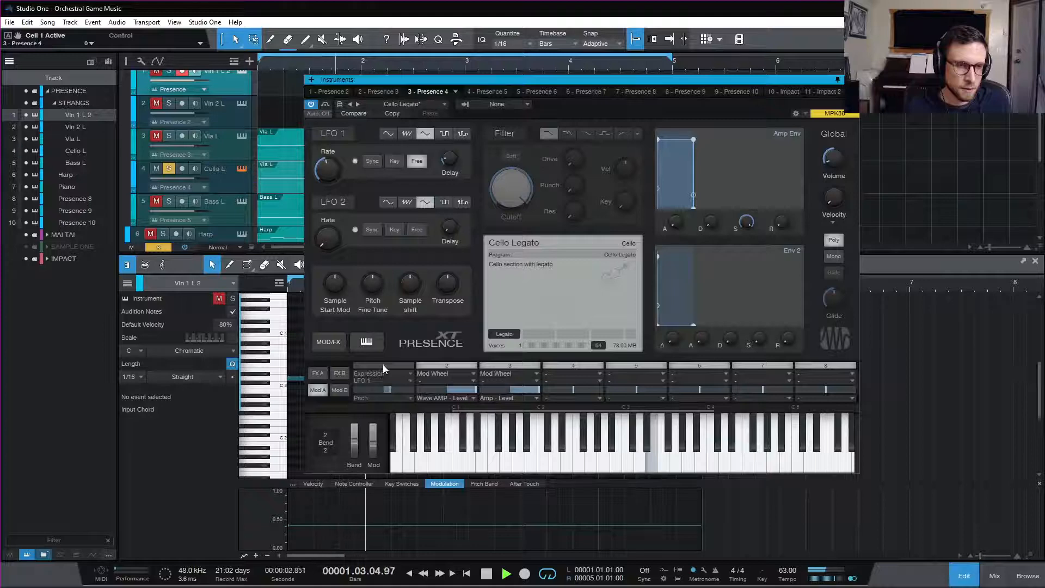
key("space")
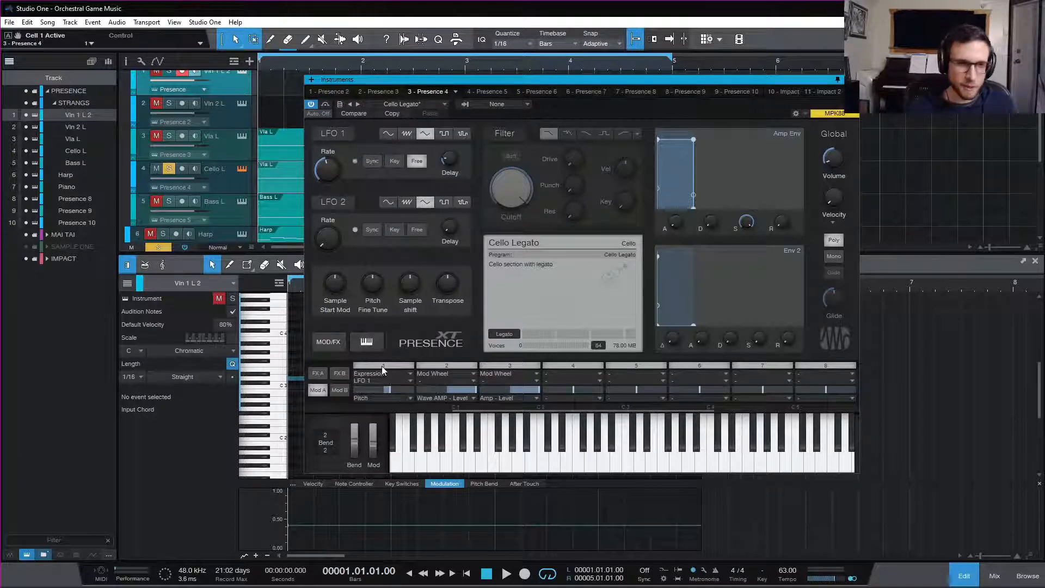
left_click(852, 80)
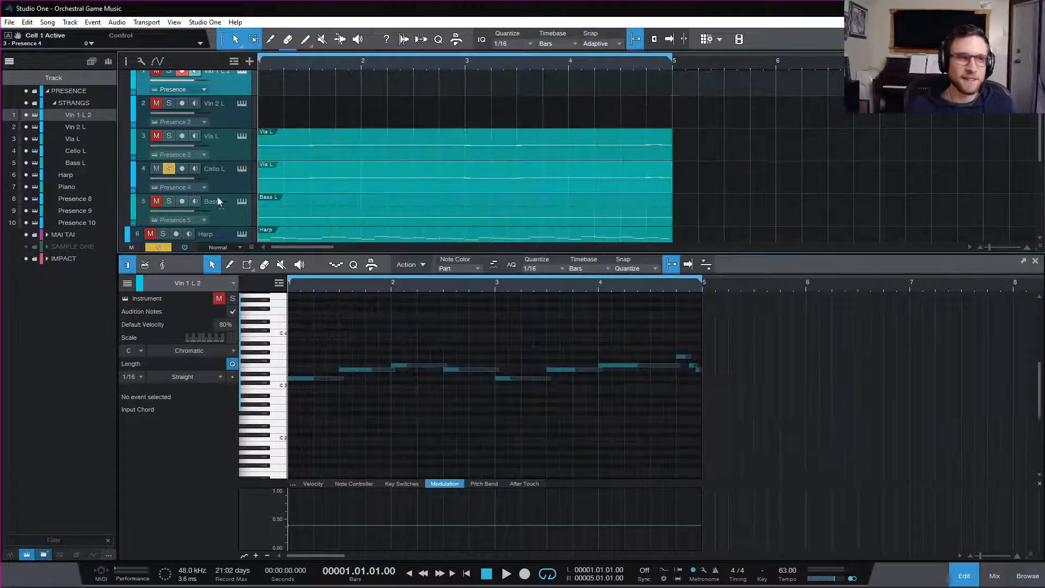
- Turn off the solo on Cello L and play the part with the other tracks
key("space")
key("space")
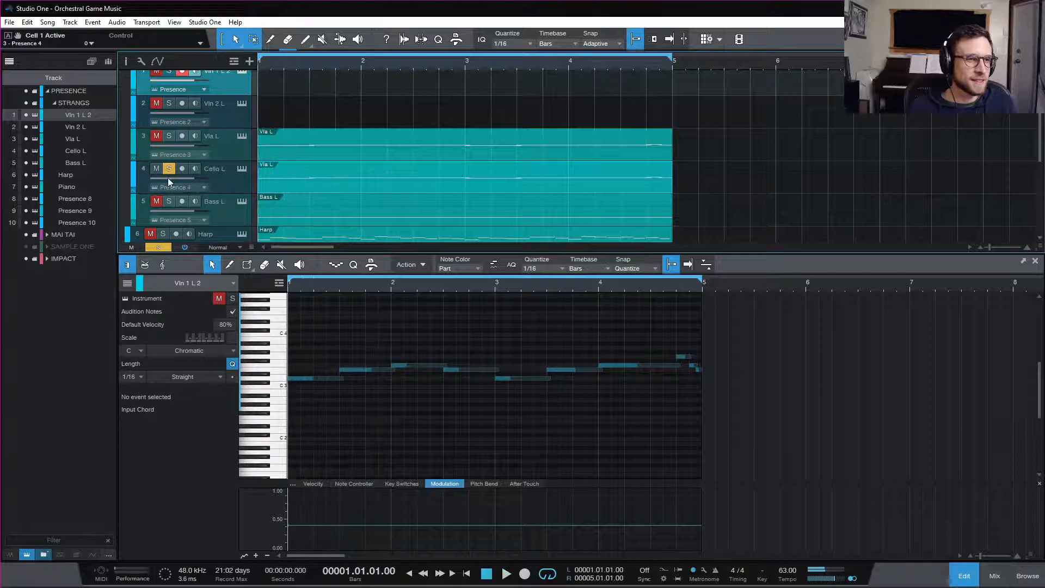
left_click(169, 168)
key("space")
scroll(395, 158, "down", 1)
key("space")
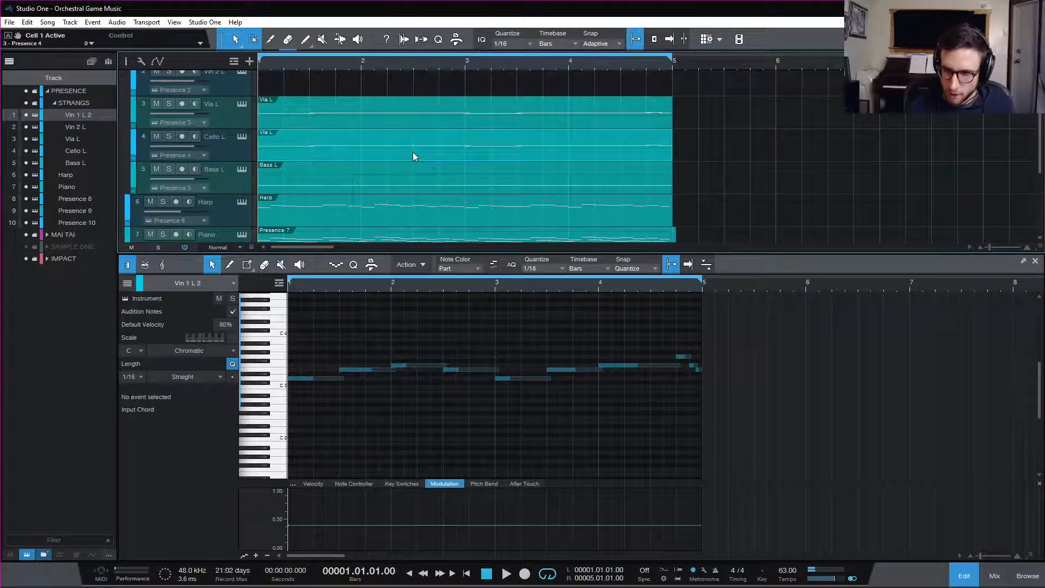
- Select all notes of the Cello L part and transpose them down nine semitones
left_click(514, 355)
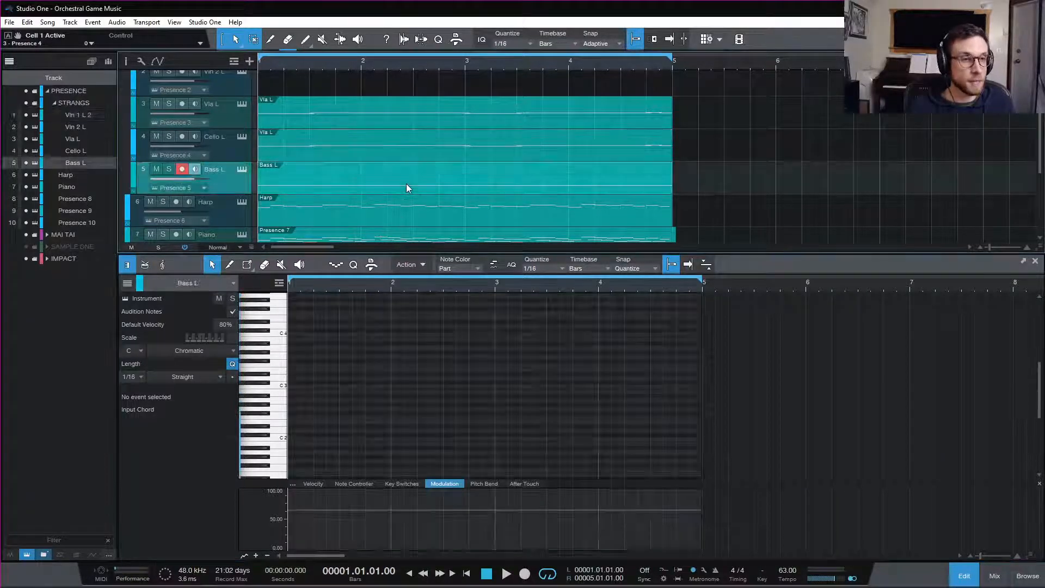
left_click(409, 151)
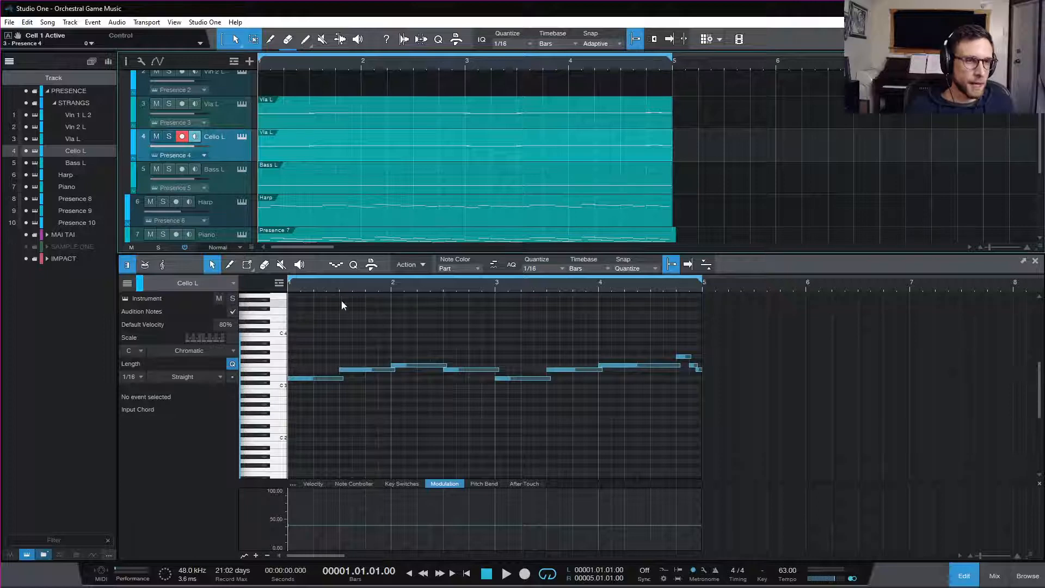
left_click_drag(312, 300, 727, 468)
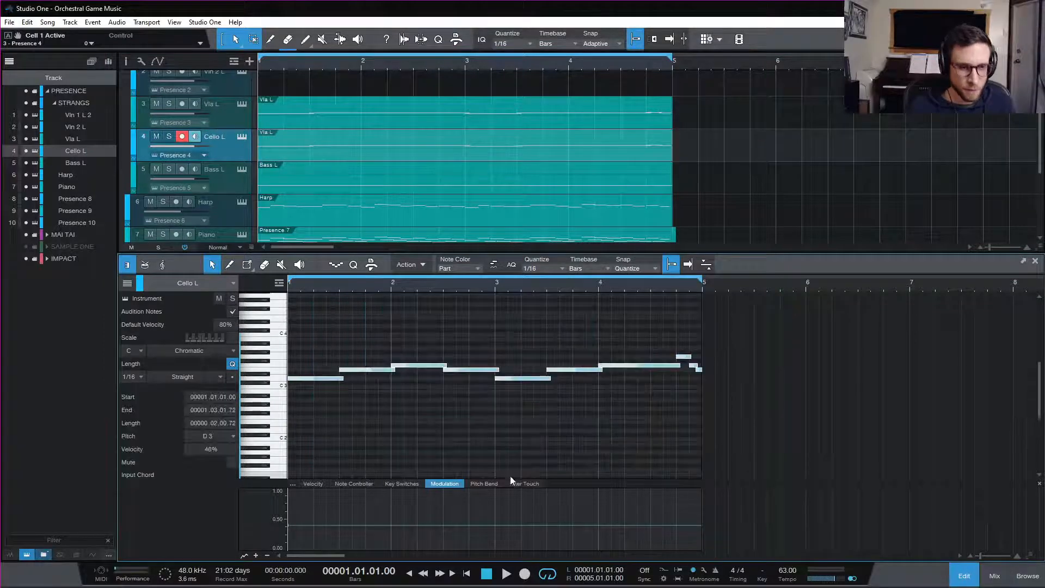
left_click(318, 484)
left_click(393, 405)
left_click_drag(297, 314, 844, 476)
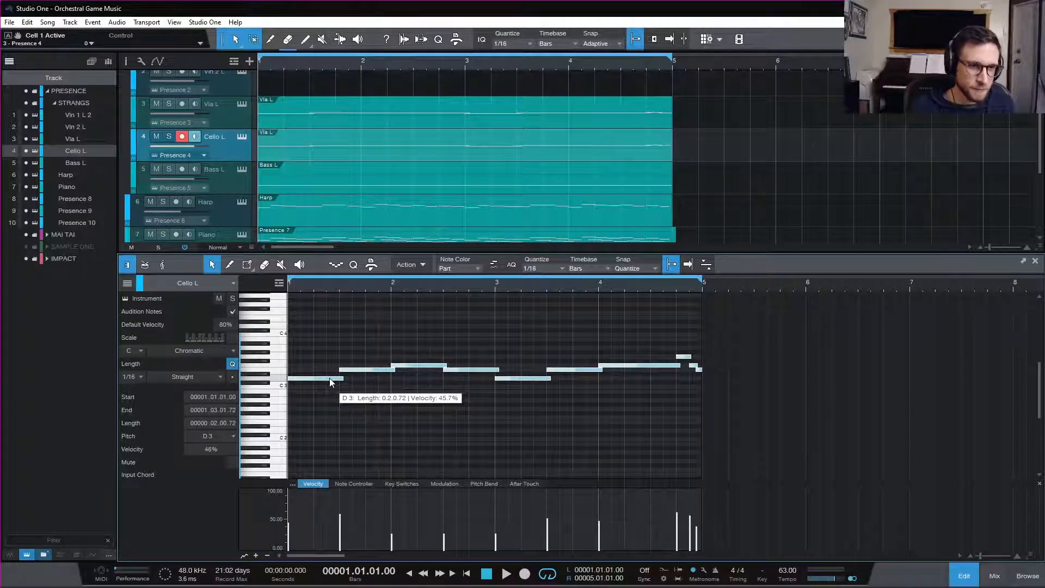
left_click_drag(331, 380, 331, 422)
left_click(386, 425)
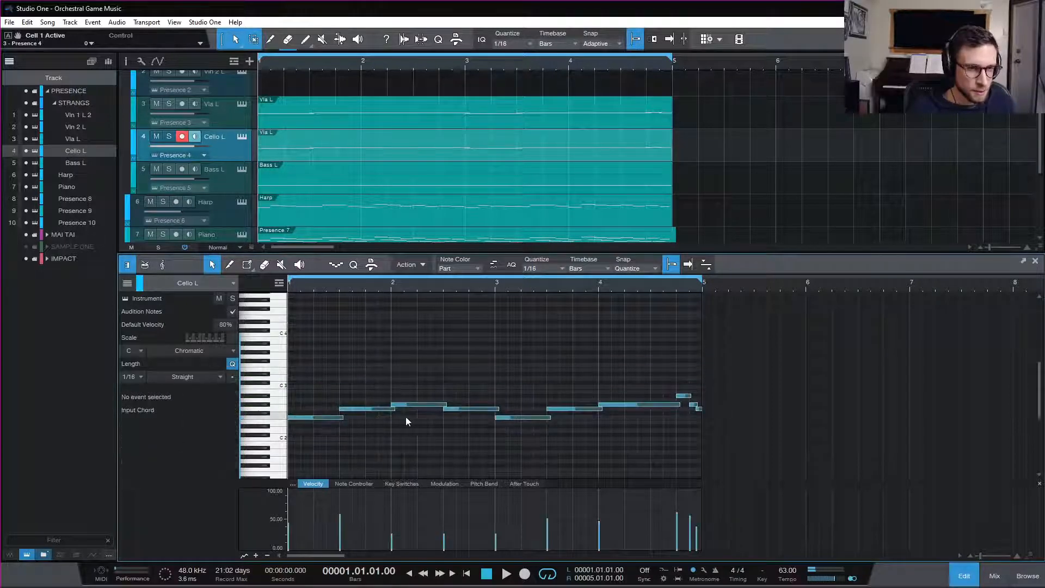
- Raise the Cello L notes at the start of bars 2 and 4 and the short one near the end to A2
left_click_drag(411, 404, 412, 400)
left_click(461, 410)
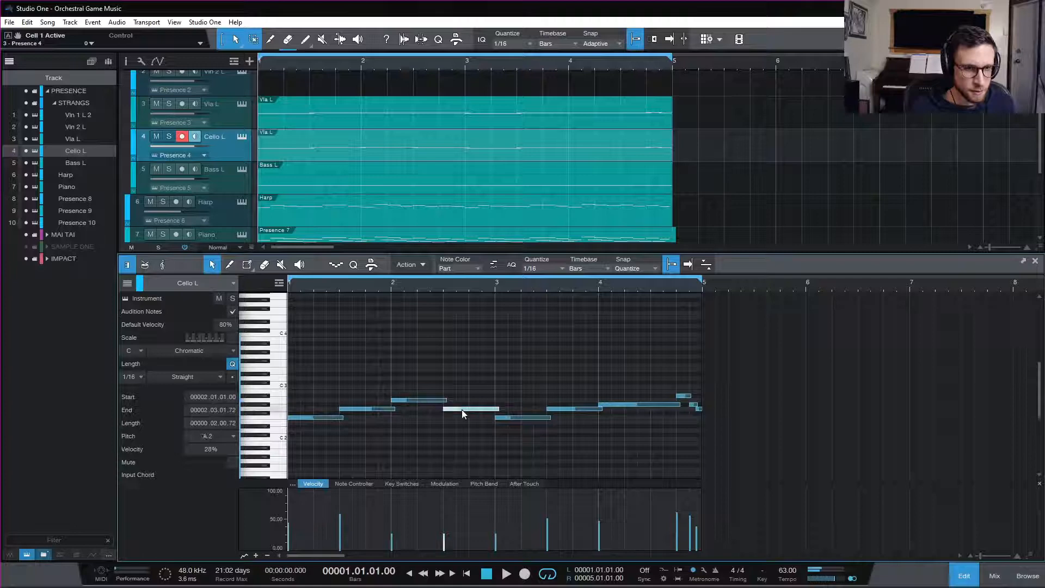
left_click(572, 408)
left_click_drag(620, 404, 626, 399)
left_click(687, 396)
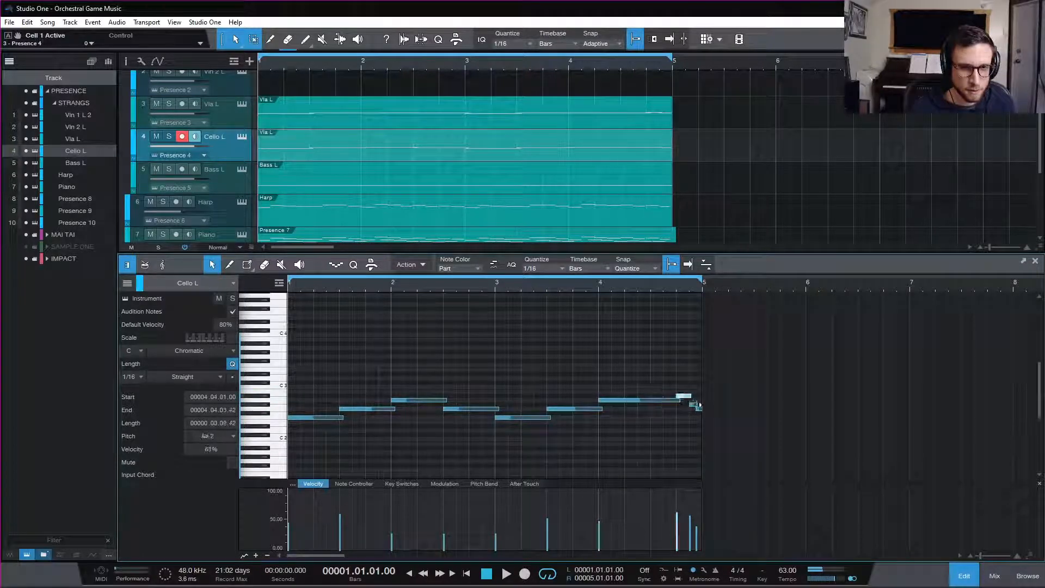
left_click(695, 405)
- Play the transposed cello line with the full arrangement, replaying the passage from bar 3 into bar 4
key("space")
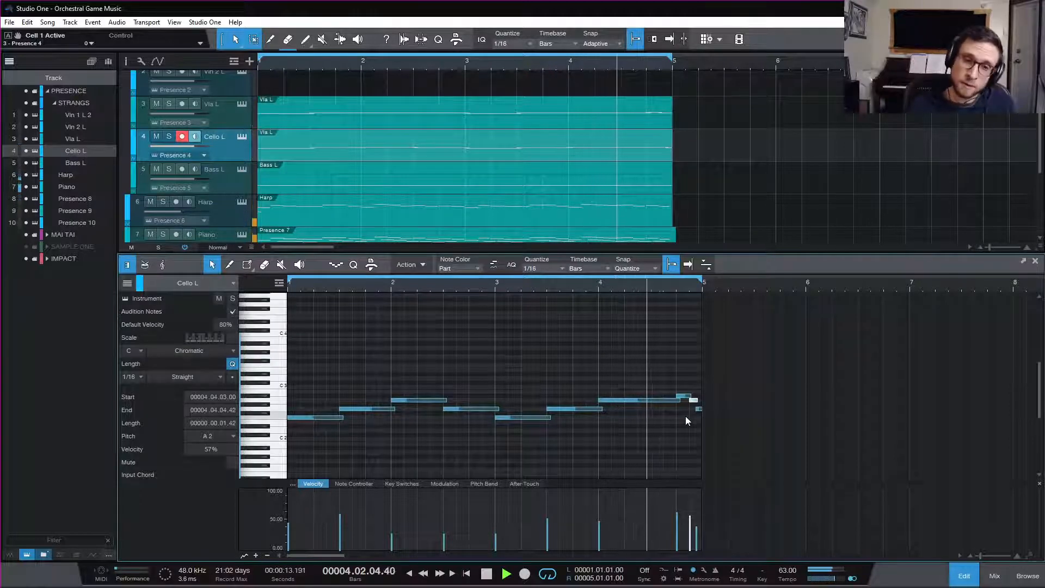
key("space")
left_click(677, 401)
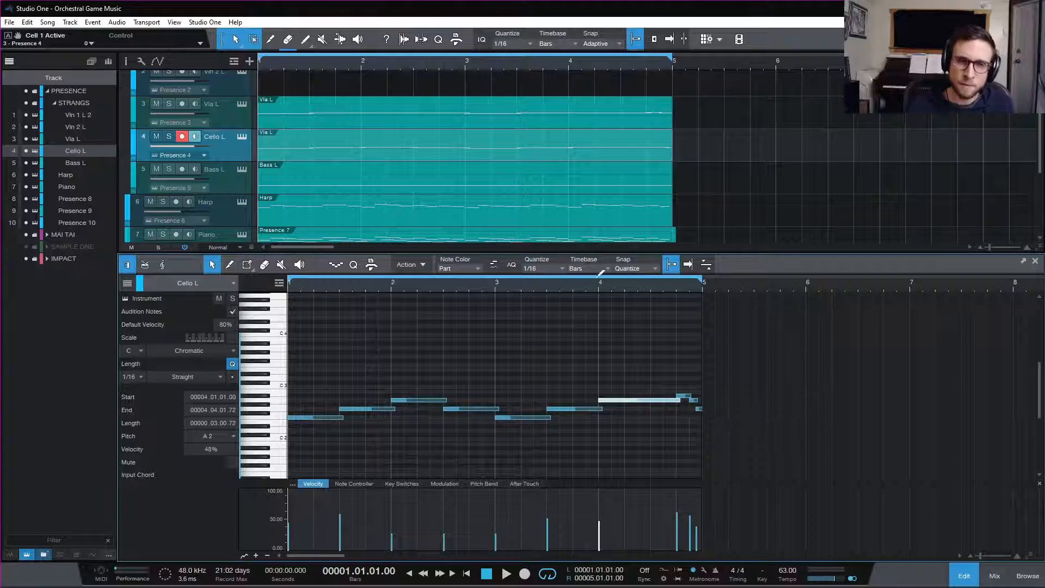
key("l")
key("space")
key("space")
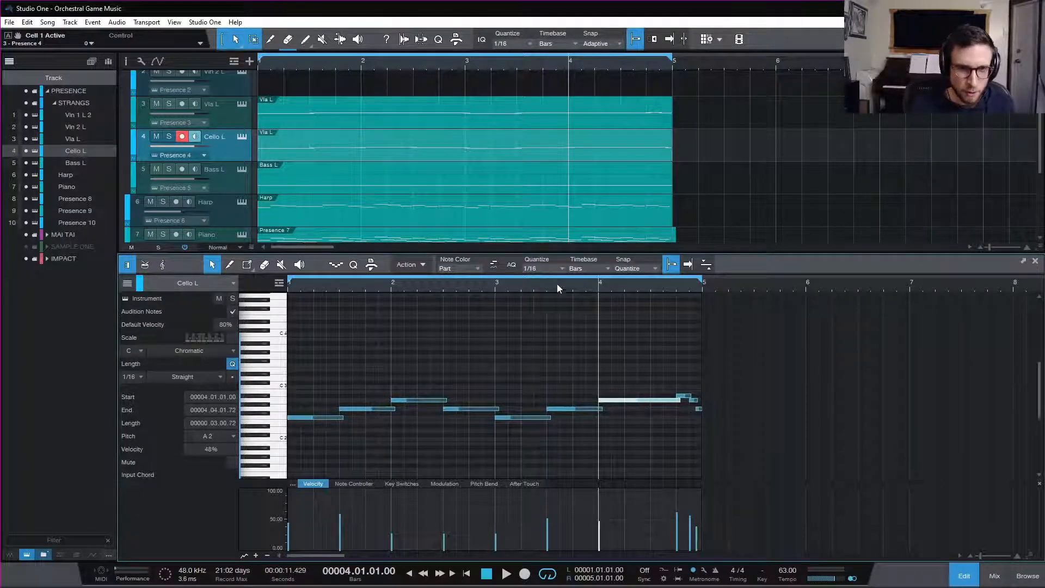
left_click(542, 285)
key("space")
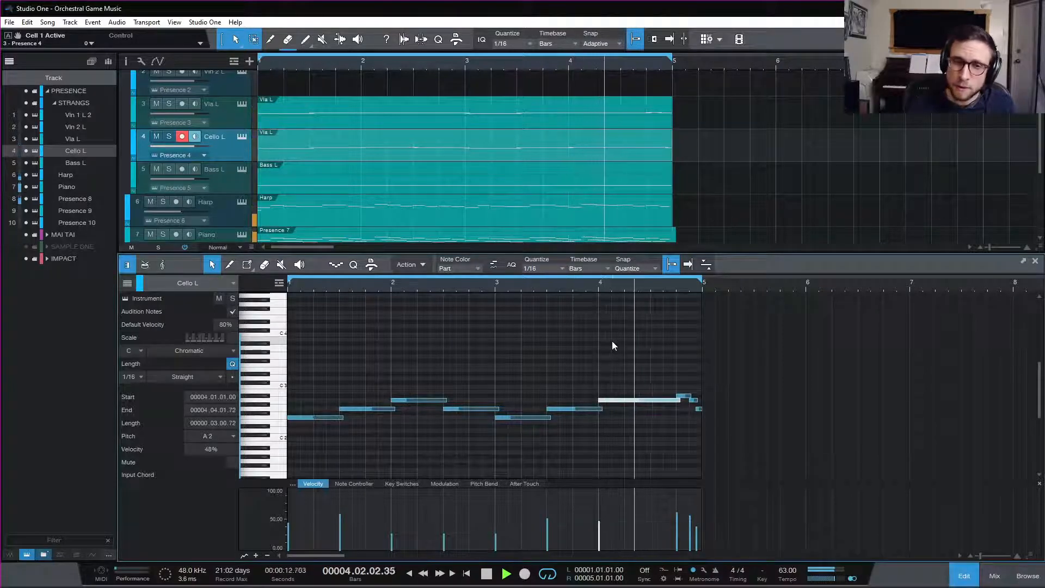
key("space")
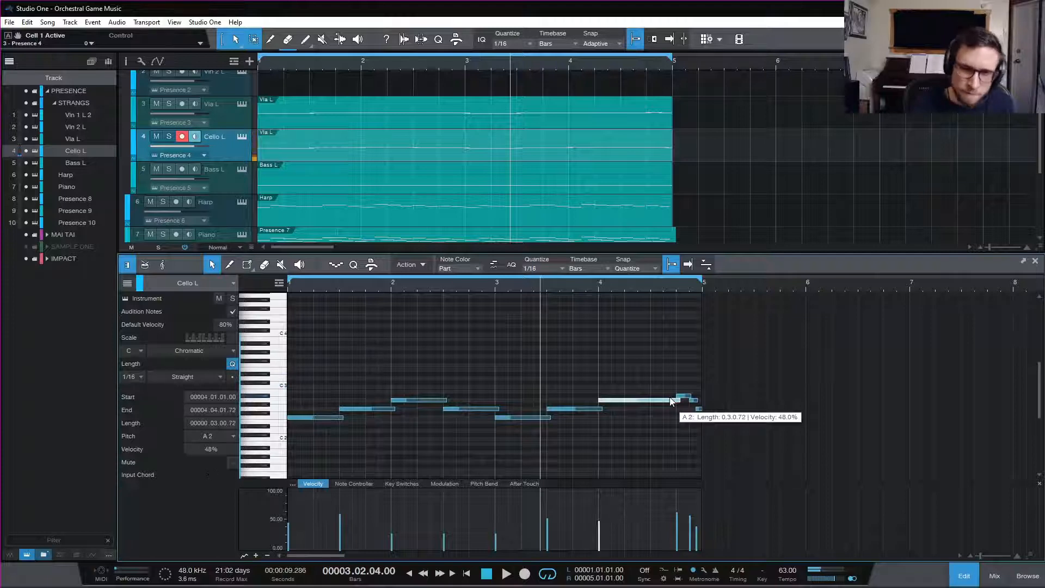
- Shorten the bar 4 A2 note to end around beat 2.5, add D3 and C3 notes after it, and audition the part
left_click_drag(671, 401, 641, 400)
key("space")
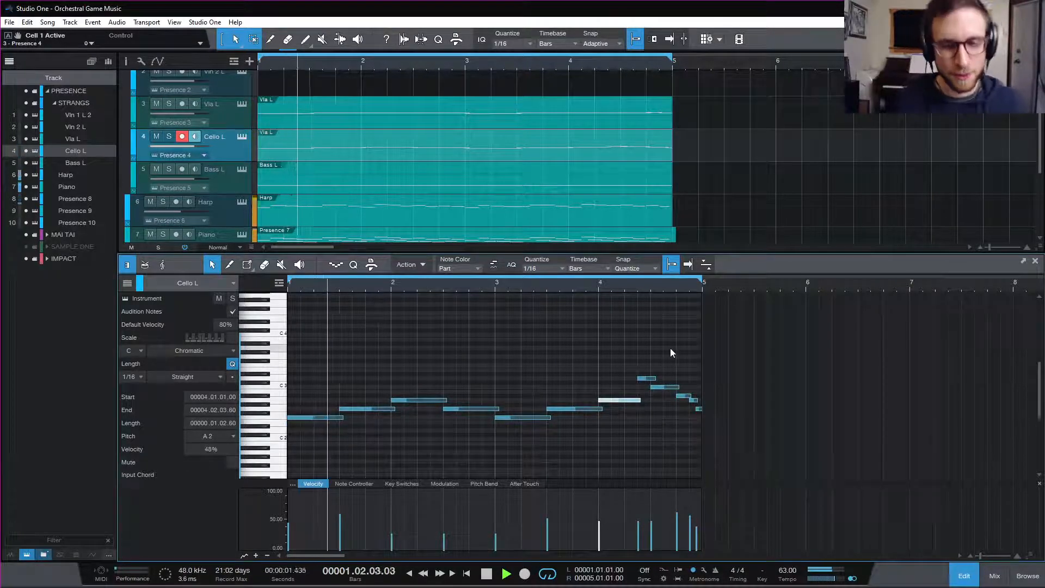
key("space")
- Replay the end of bar 4 with all tracks, and solo Cello L together with Bass L
left_click(665, 287)
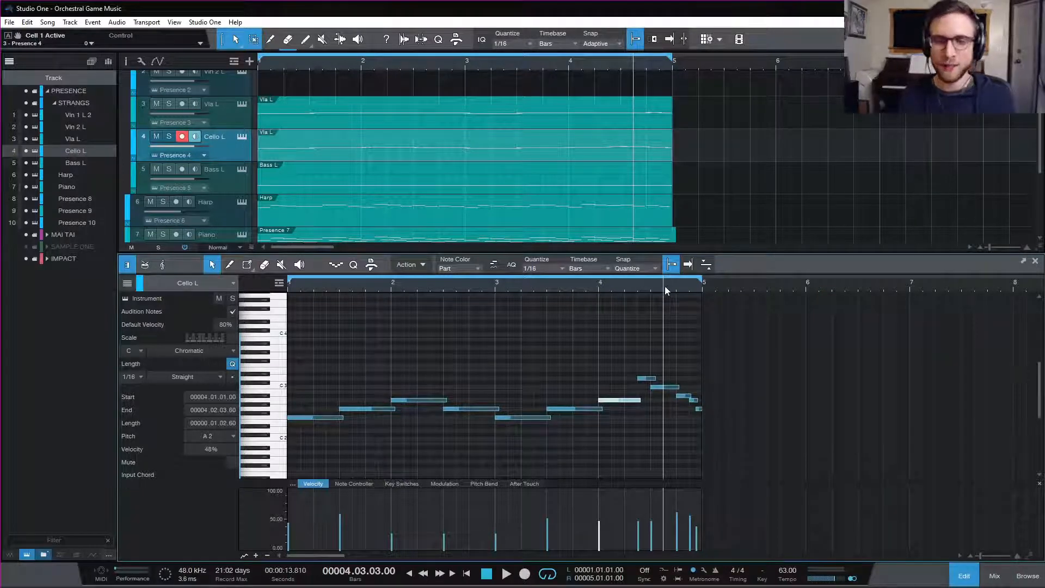
key("Home")
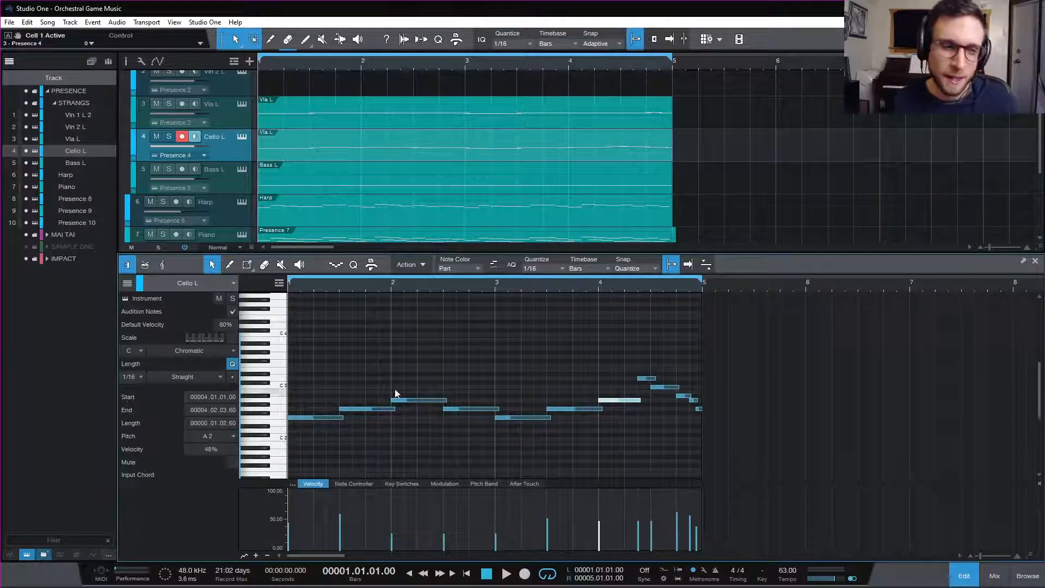
left_click(669, 284)
key("space")
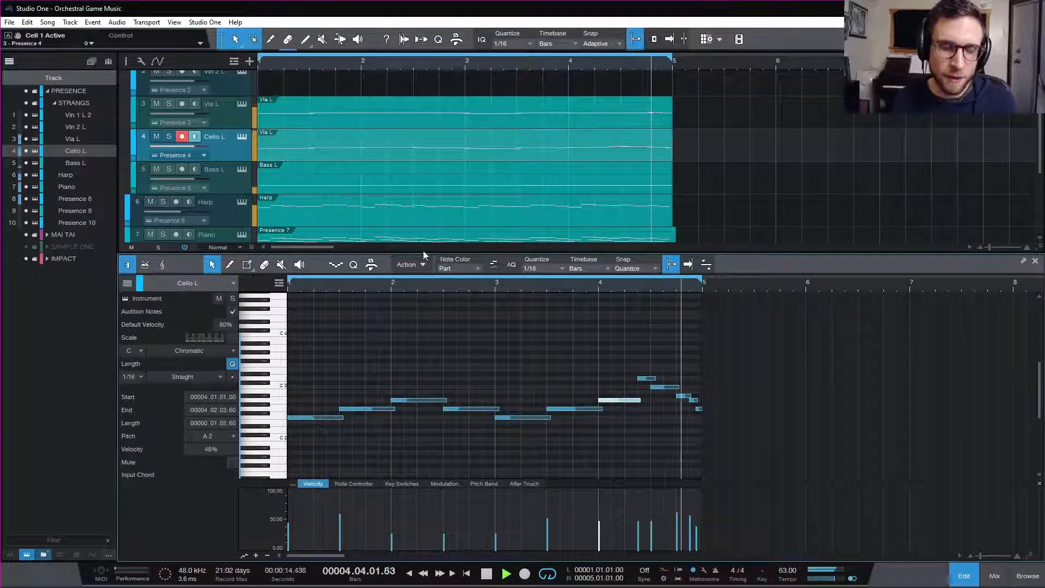
key("space")
left_click(169, 137)
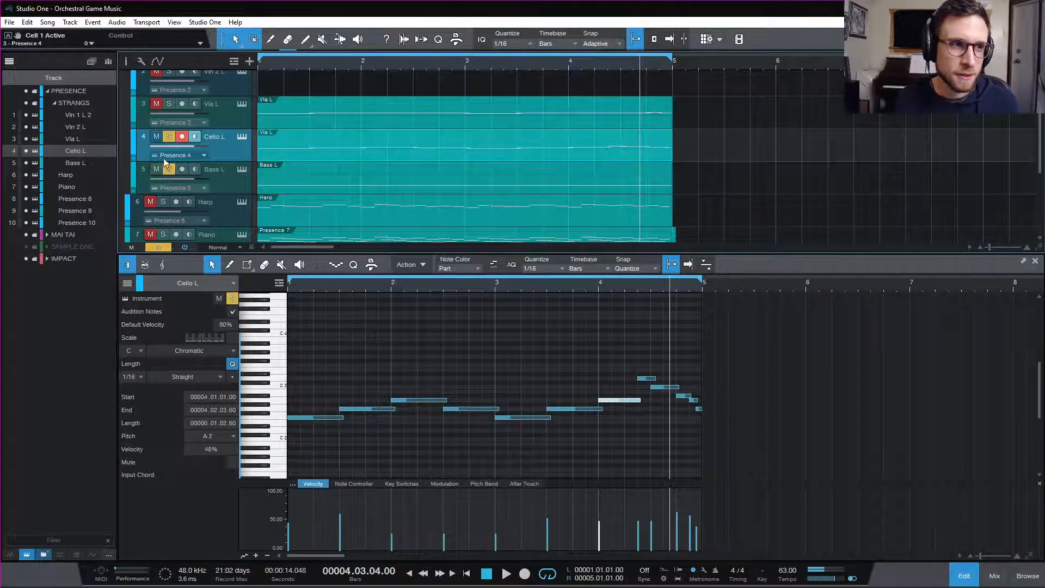
- Solo the viola alongside the cello in place of the bass and listen to the pair from the start and from mid-bar 4
left_click(169, 104)
key("space")
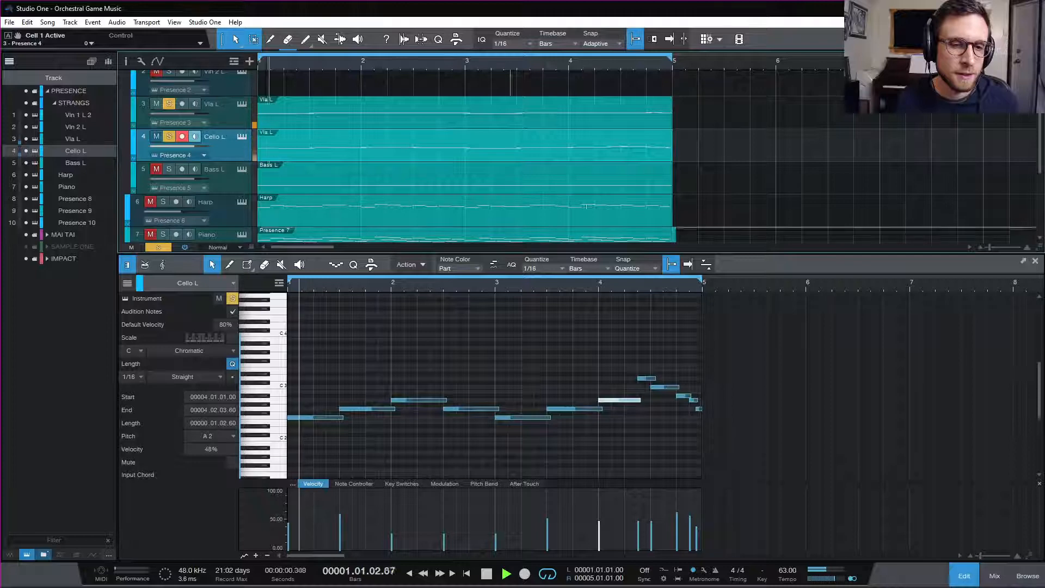
key("space")
left_click(649, 286)
key("space")
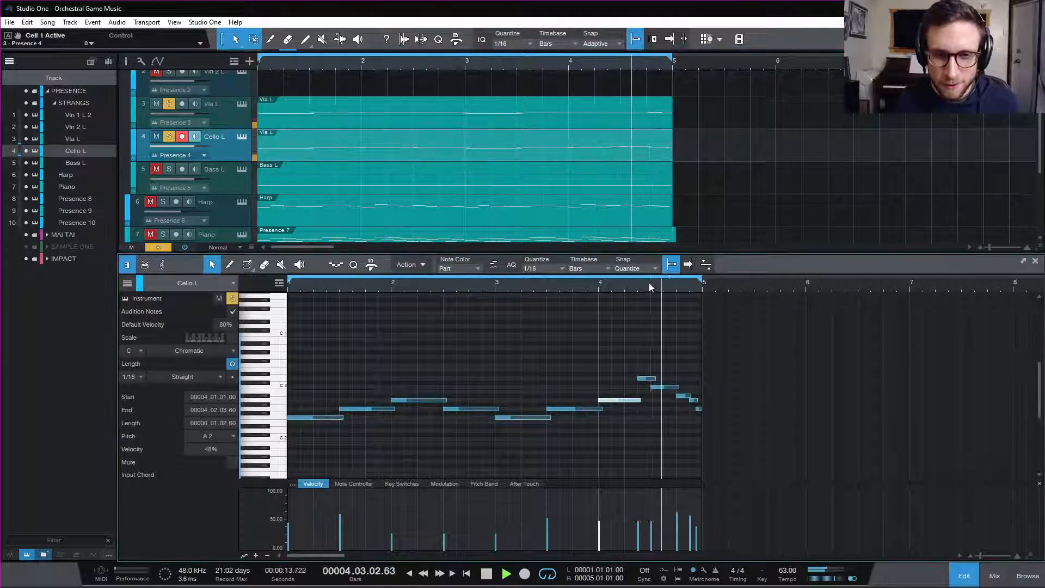
key("space")
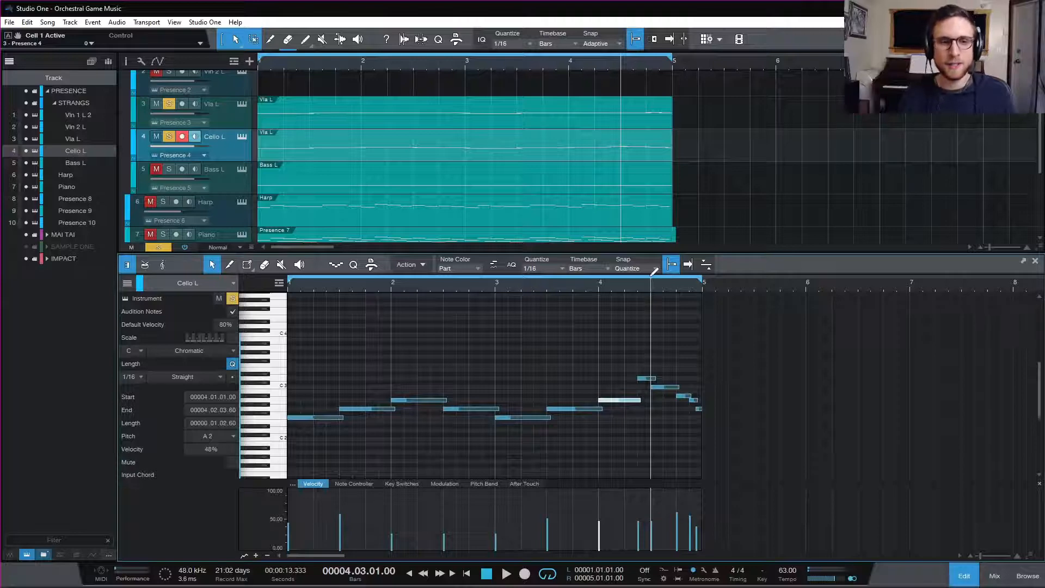
- Return the playhead to the song start, clear all track solos and deselect the cello note
key("Home")
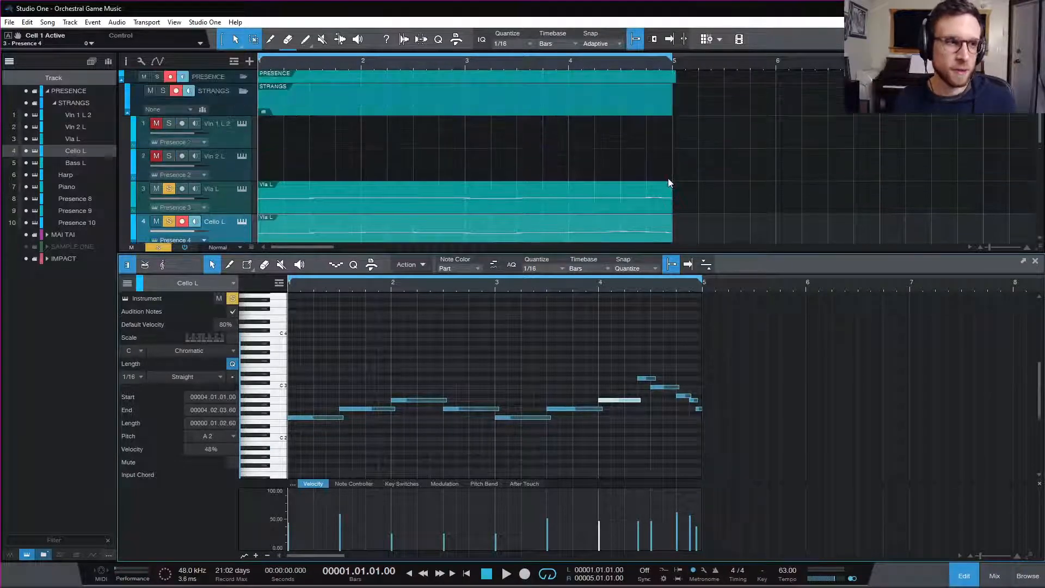
scroll(670, 178, "up", 2)
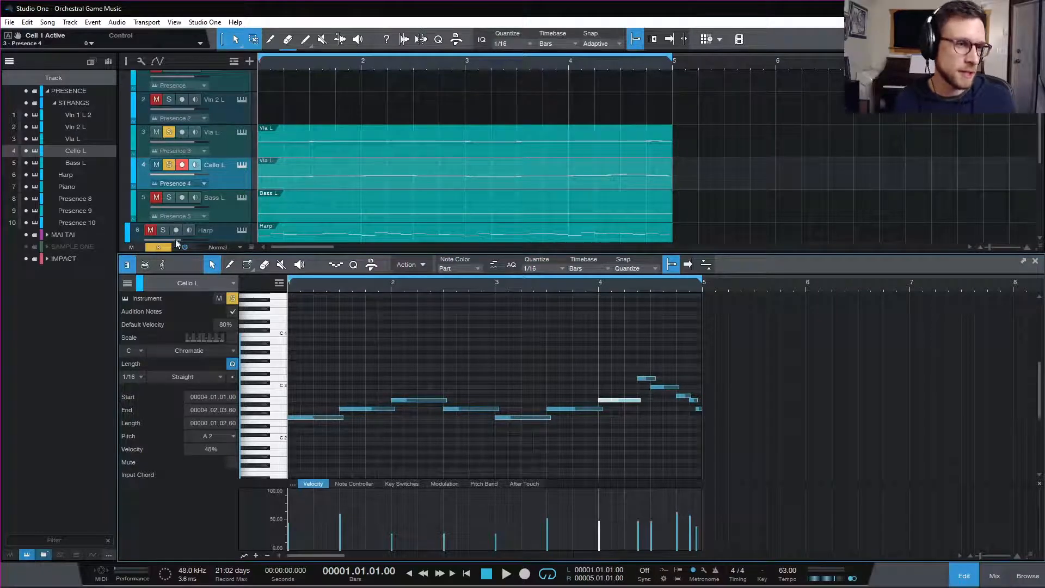
left_click(159, 248)
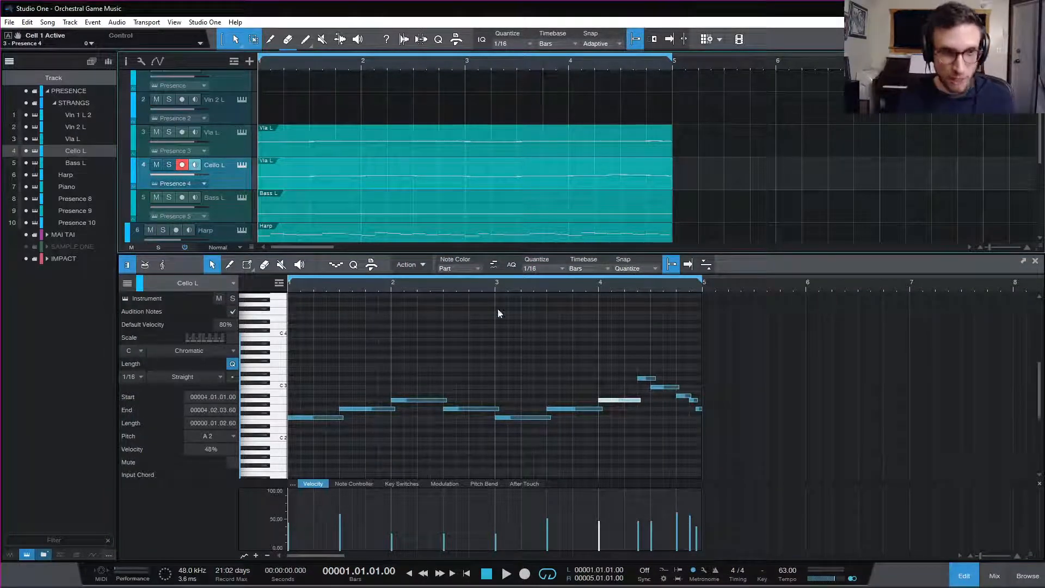
left_click(503, 356)
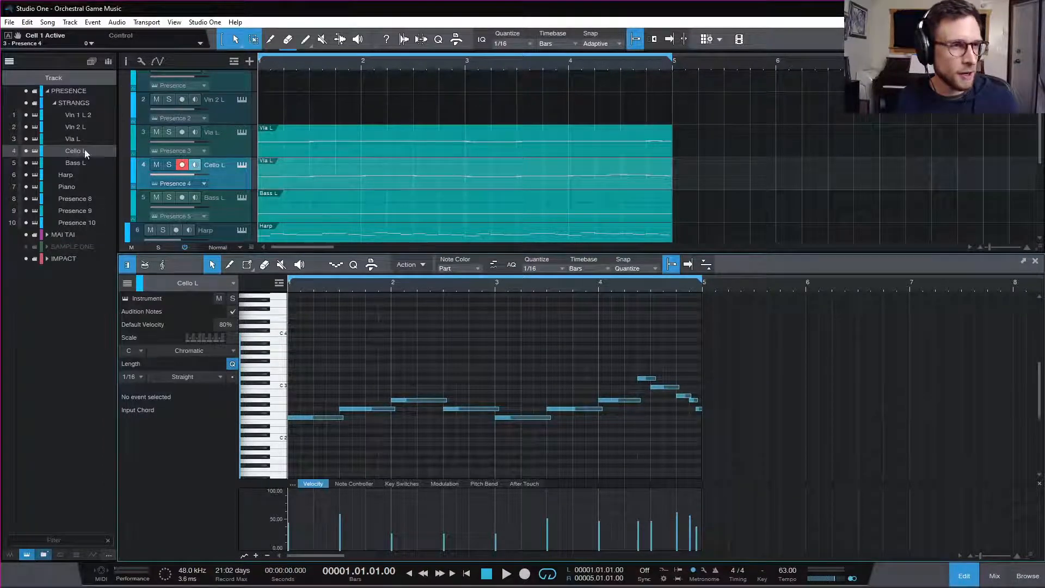
- Replace the track list with the track inspector and select all notes of the cello part
left_click(16, 61)
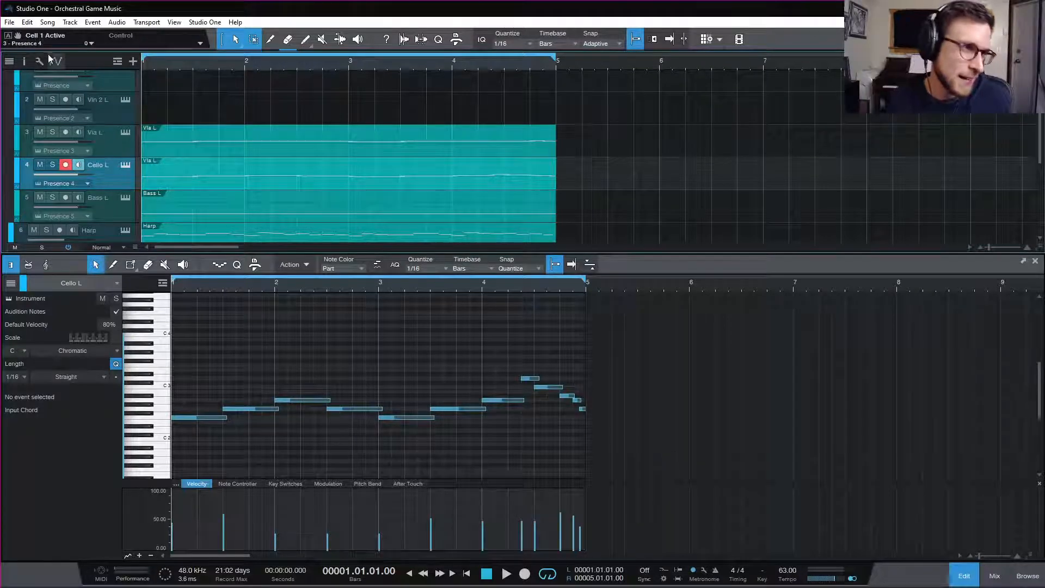
left_click(25, 62)
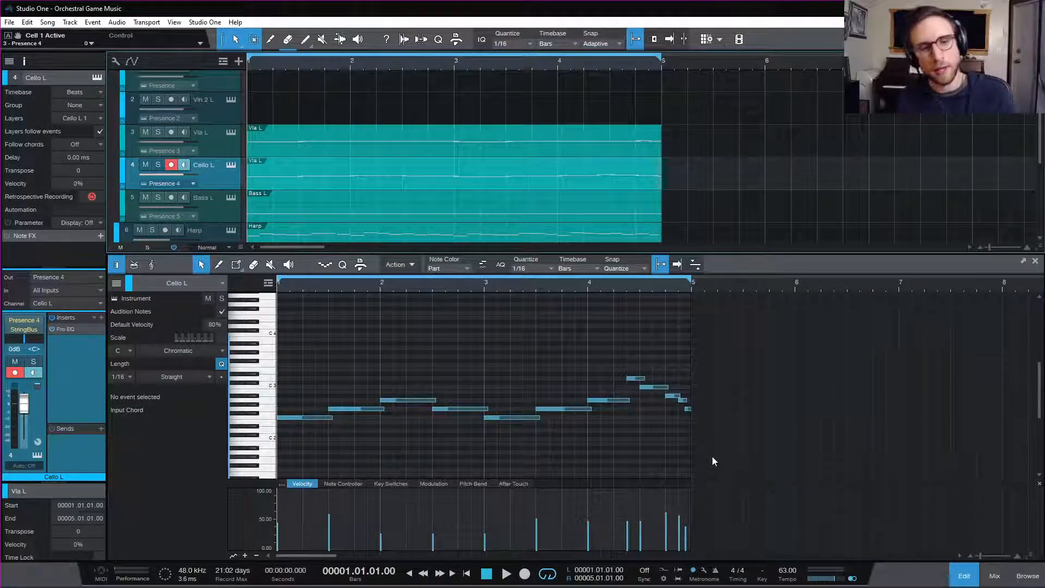
left_click_drag(715, 463, 275, 327)
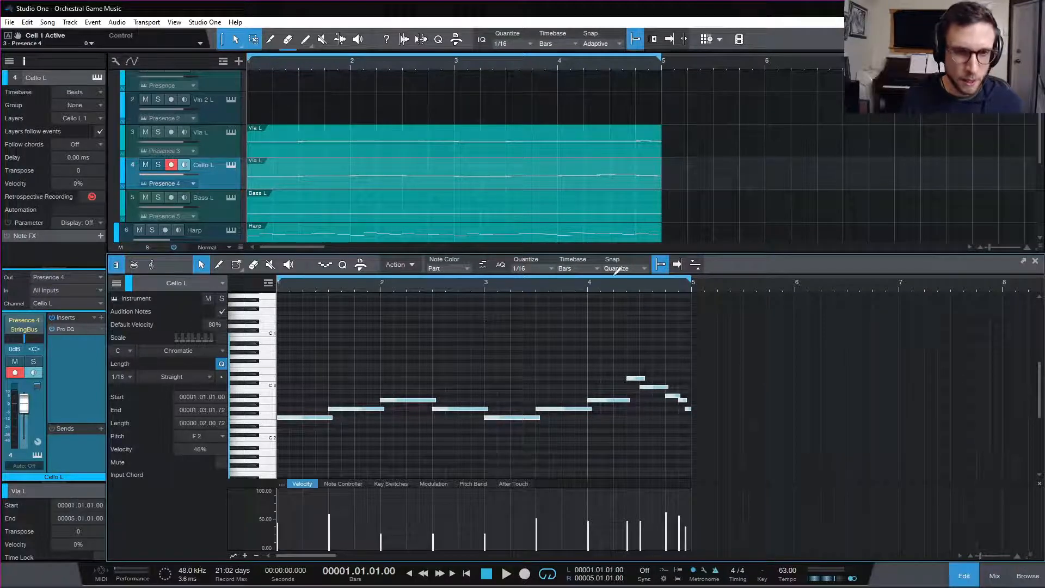
- Solo the cello, set its track delay to -6 ms and audition it from bar 4
left_click(586, 288)
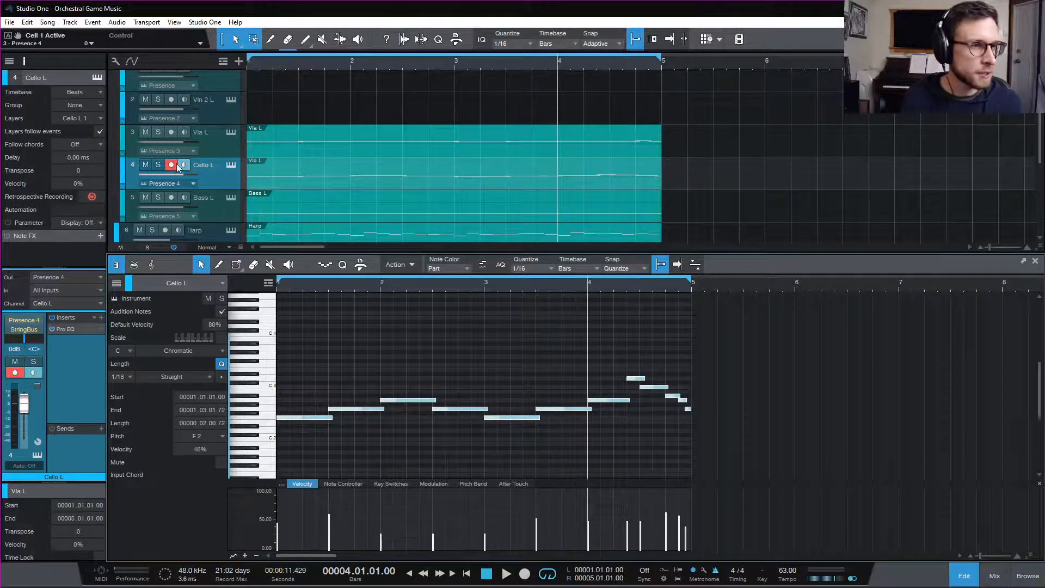
left_click(159, 164)
key("space")
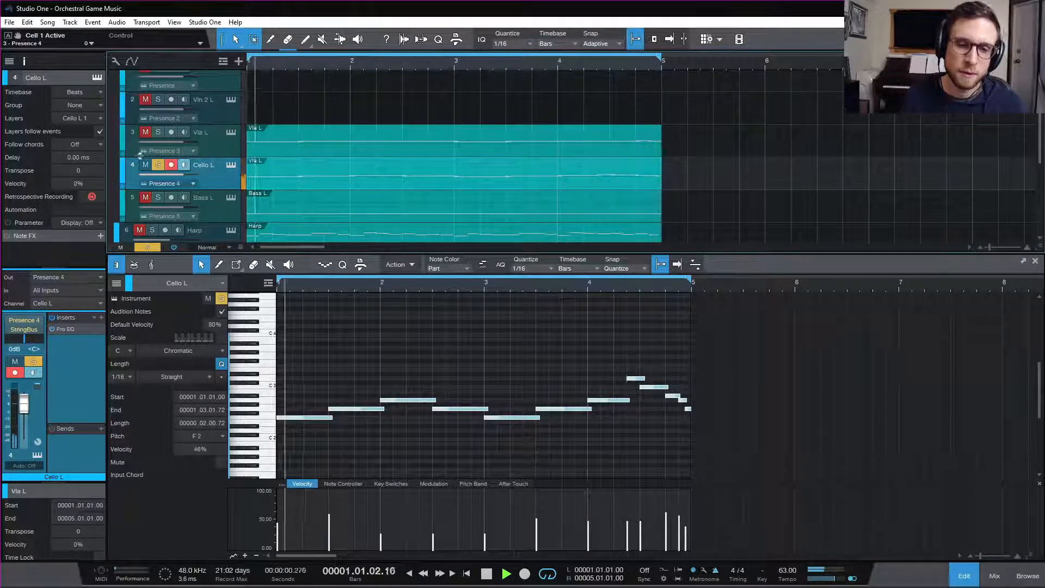
key("space")
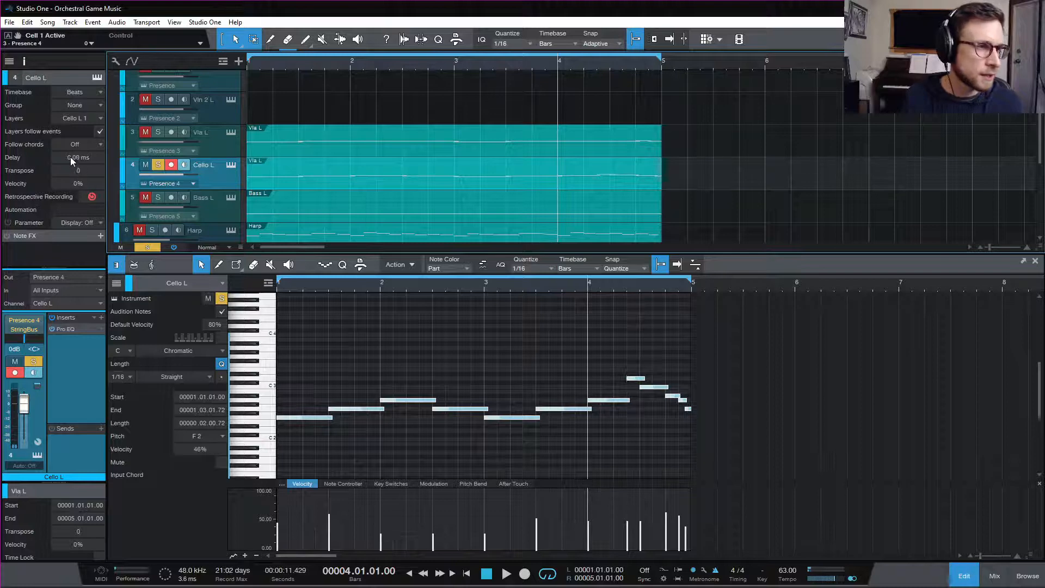
left_click_drag(71, 157, 72, 162)
key("space")
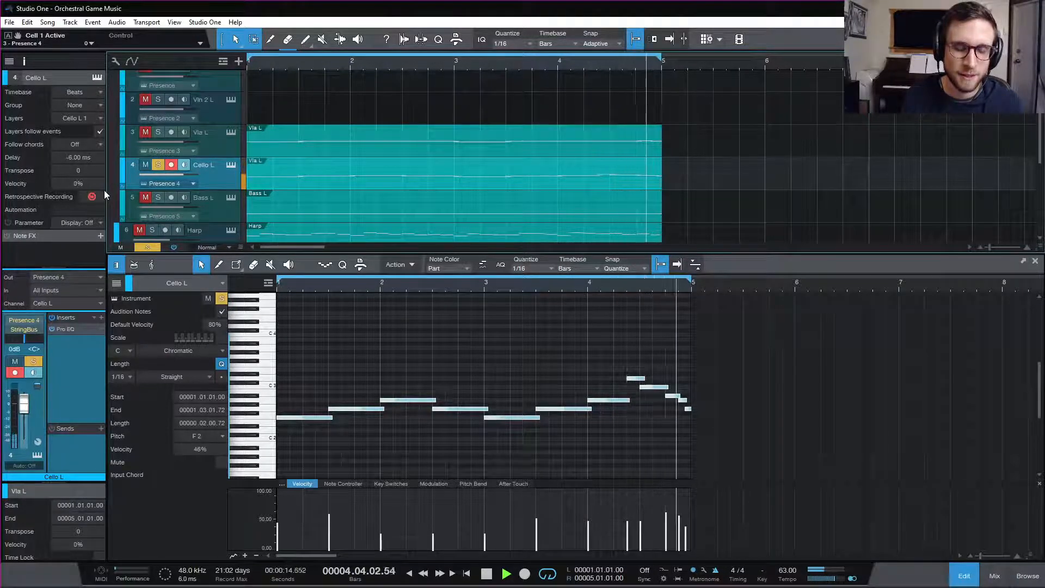
key("space")
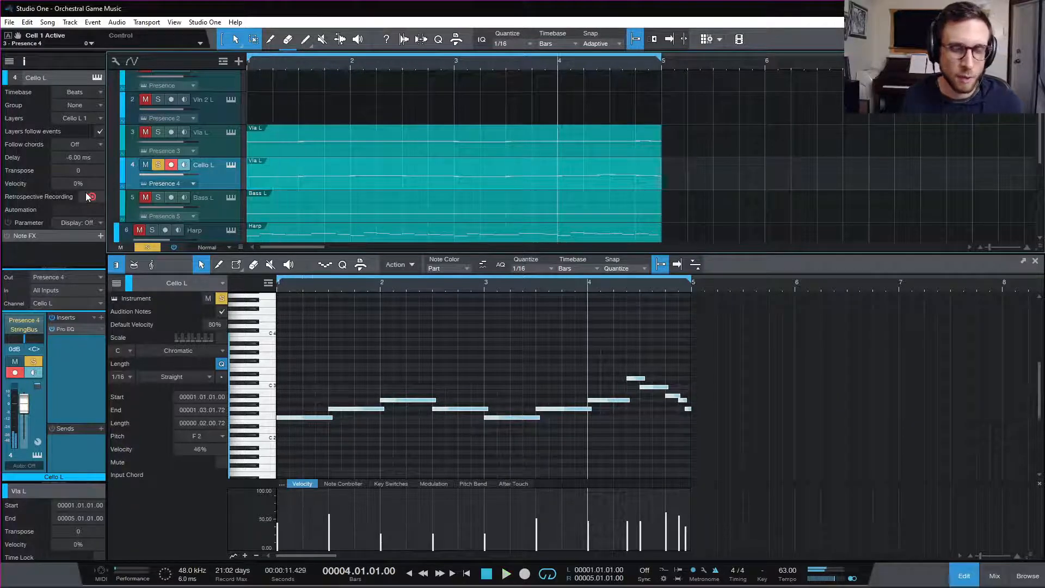
- Set the viola track's delay to -5 ms and clear the note selection
left_click(217, 148)
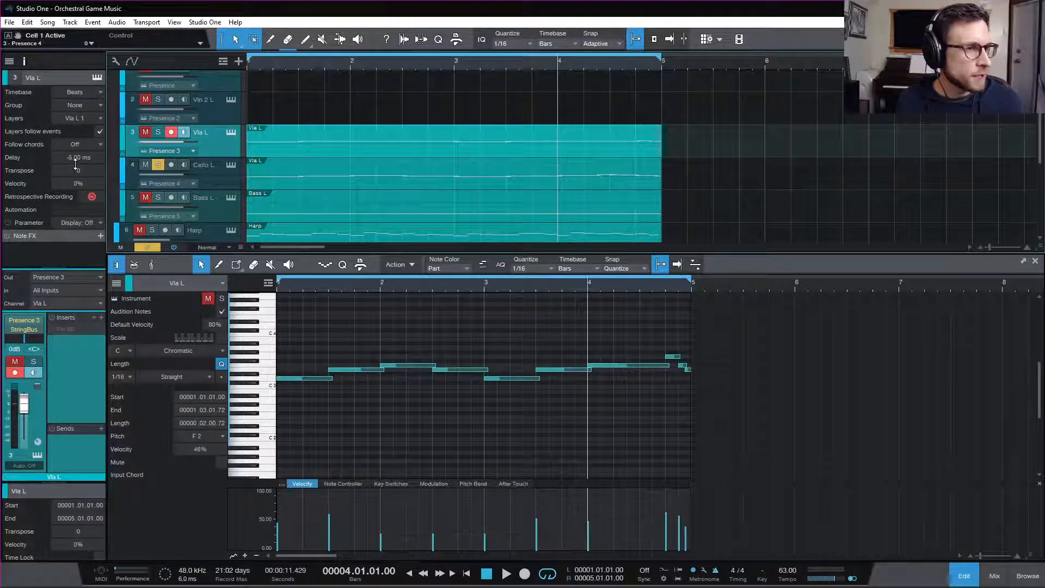
left_click_drag(75, 162, 76, 165)
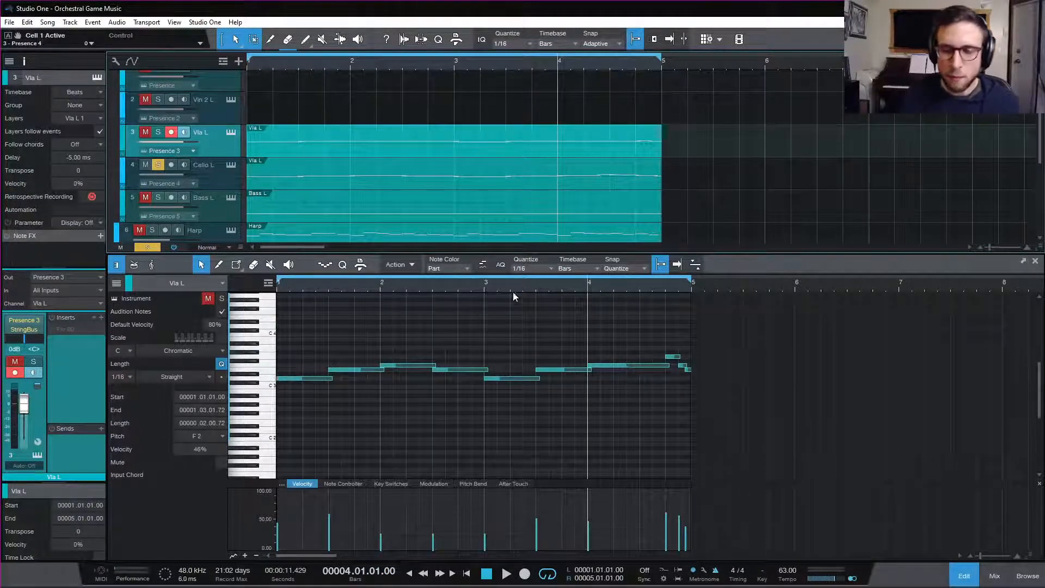
left_click(490, 327)
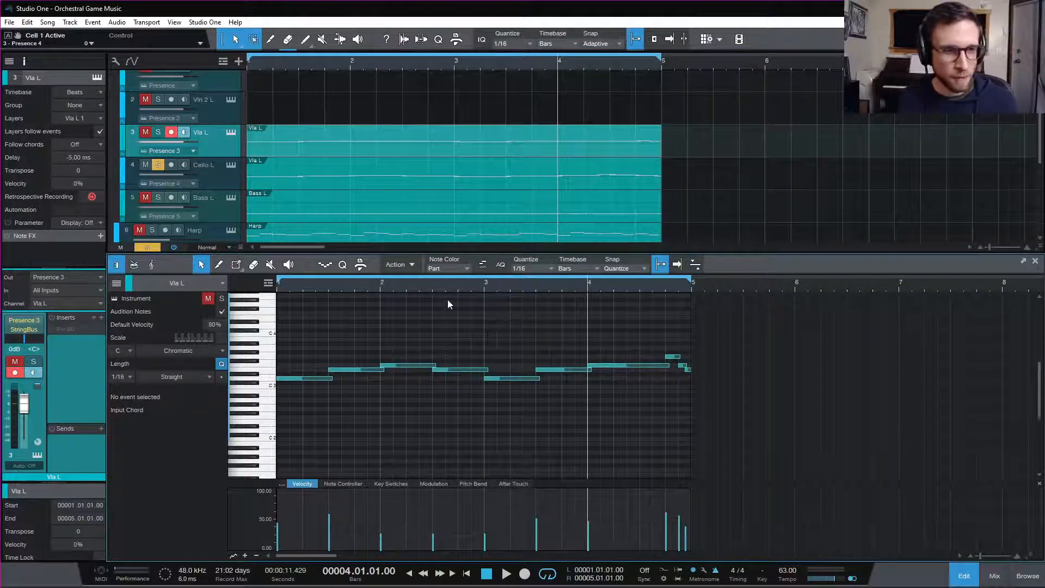
- Move the playhead back to bar 1 and turn off the remaining solo so every track is audible
key("comma")
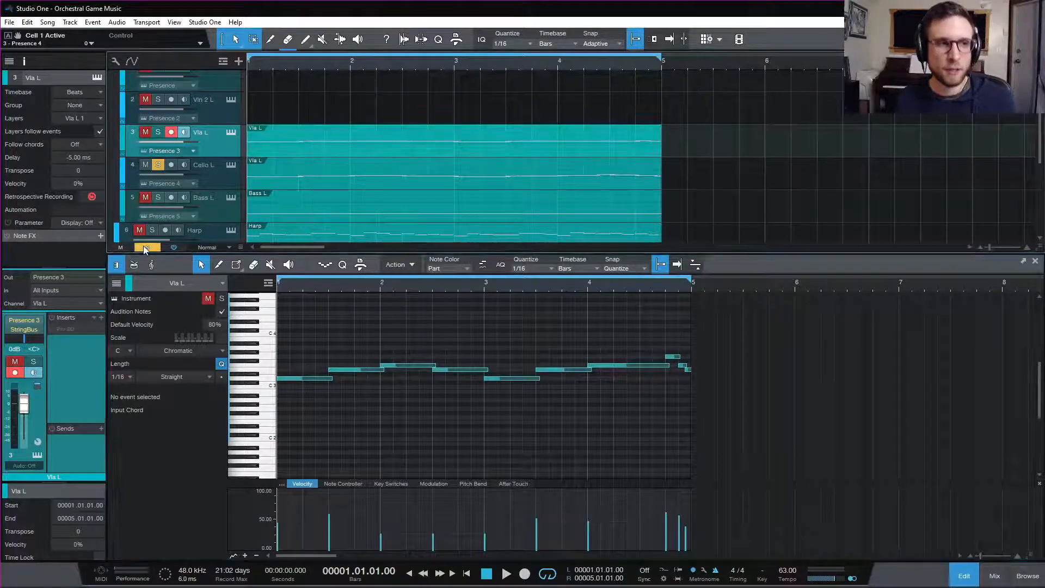
left_click(147, 247)
scroll(620, 129, "up", 2)
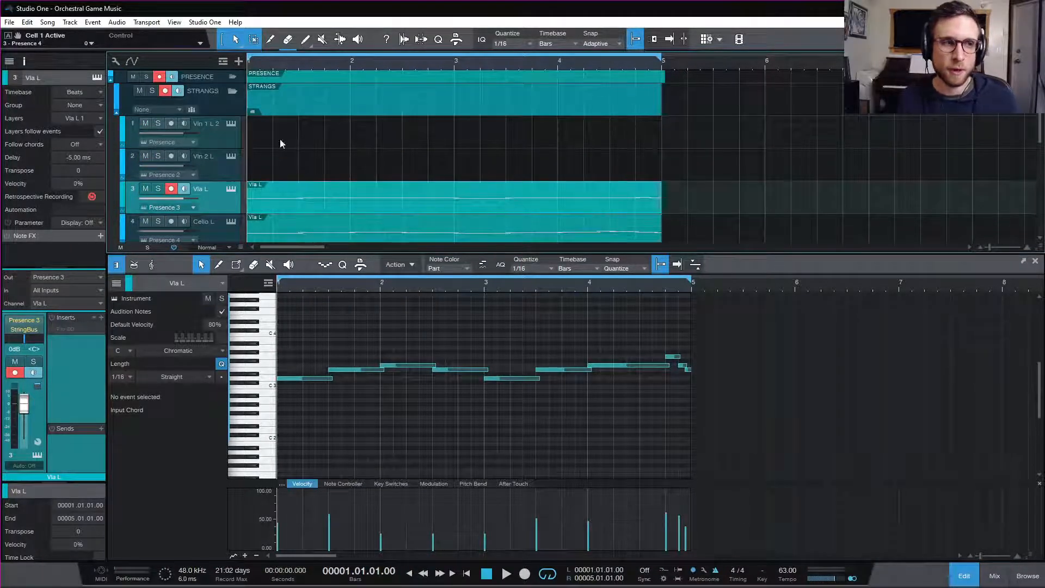
- Check the track delay settings of the two violin tracks and look over the remaining string parts
left_click(219, 163)
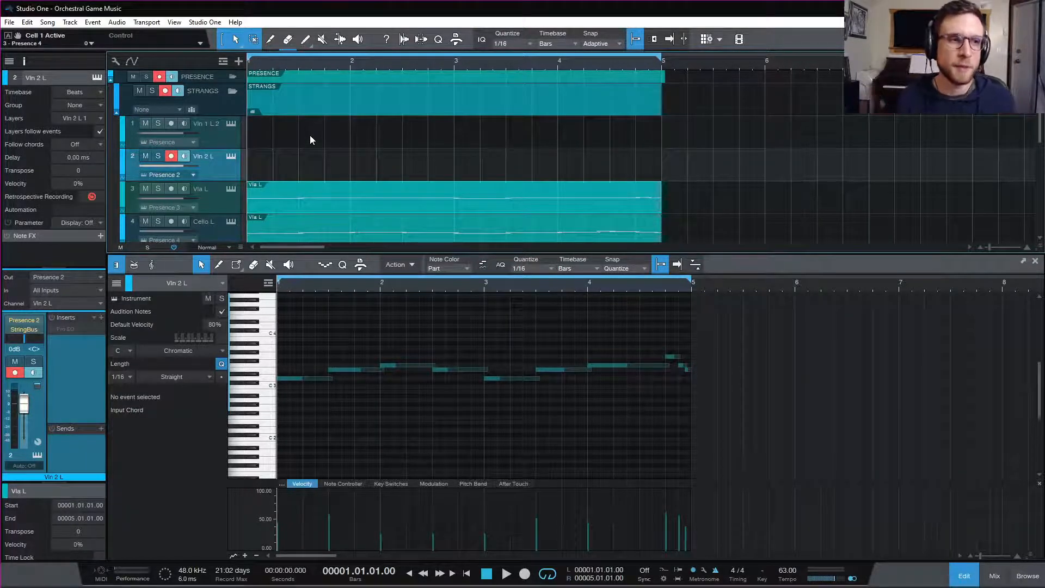
left_click(232, 140)
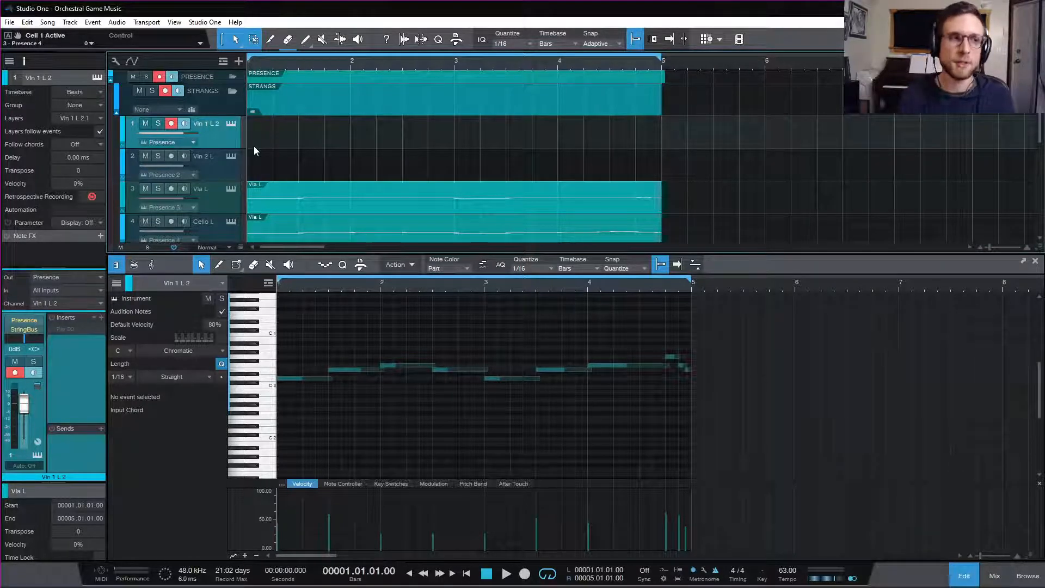
scroll(306, 141, "down", 3)
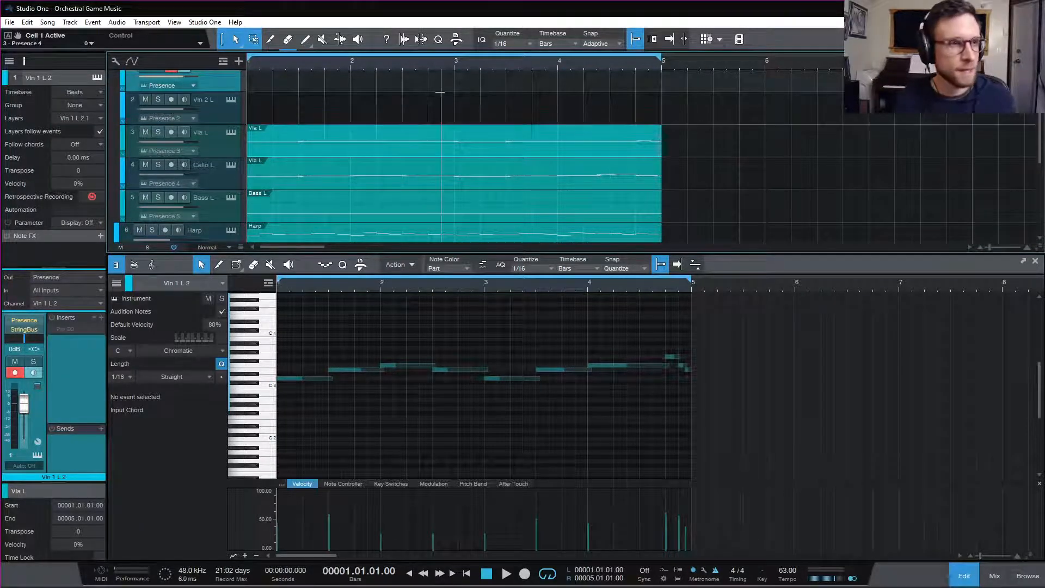
scroll(346, 141, "up", 3)
scroll(346, 137, "down", 3)
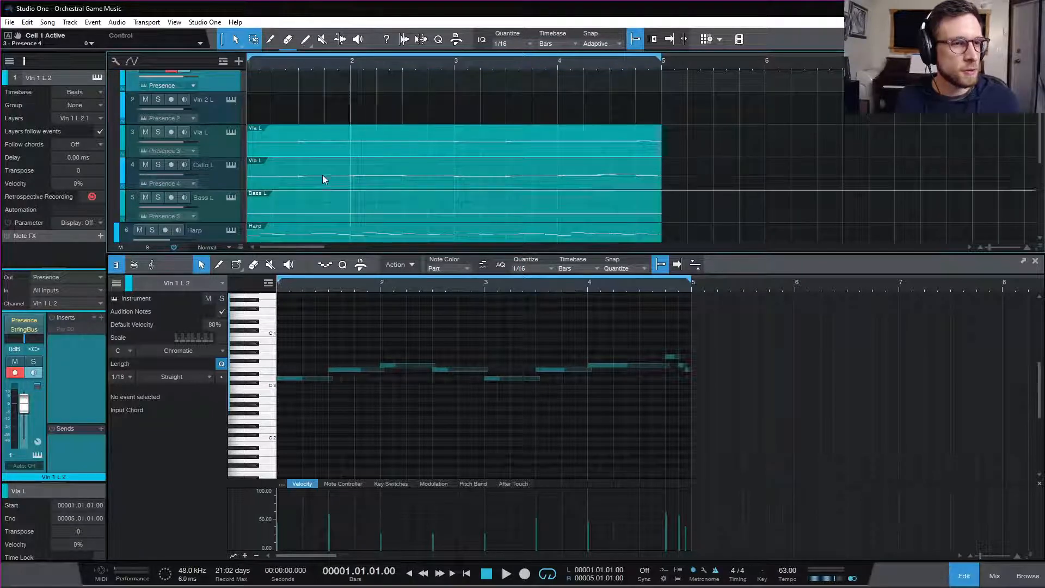
- Play the full arrangement from the start, view the mixer briefly, and close it to show all tracks
key("space")
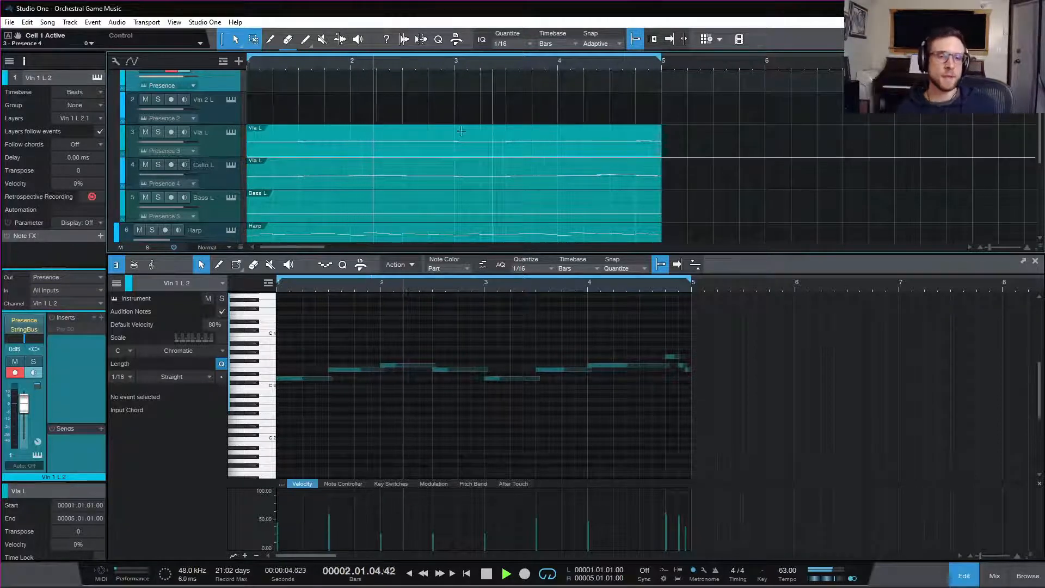
key("F3")
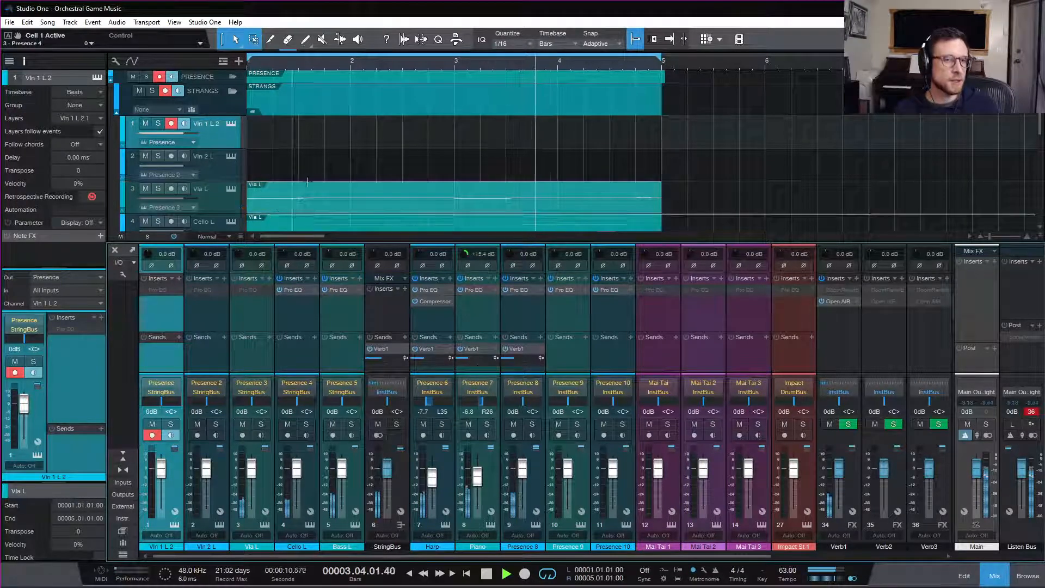
left_click(985, 580)
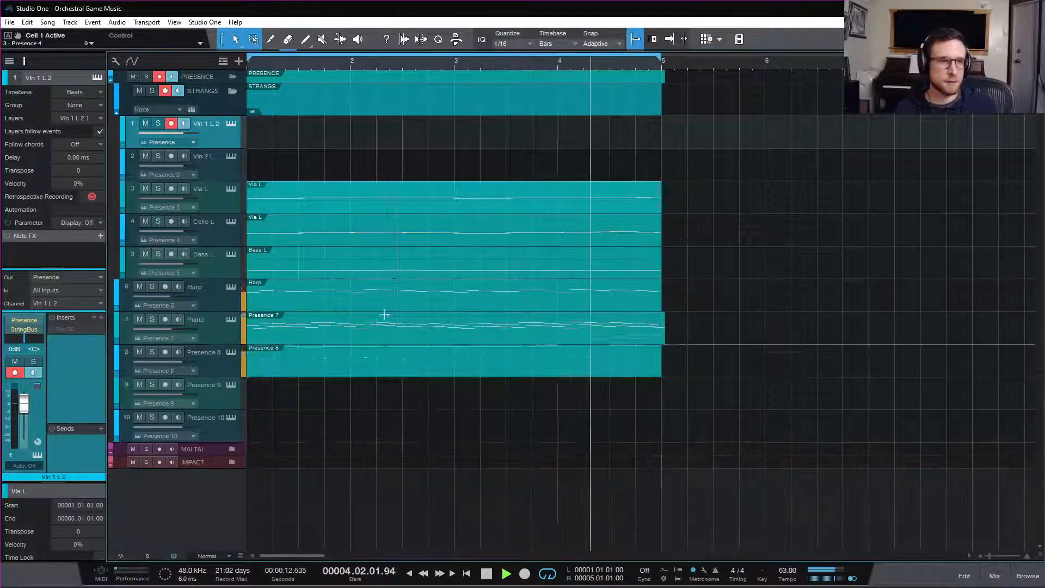
key("space")
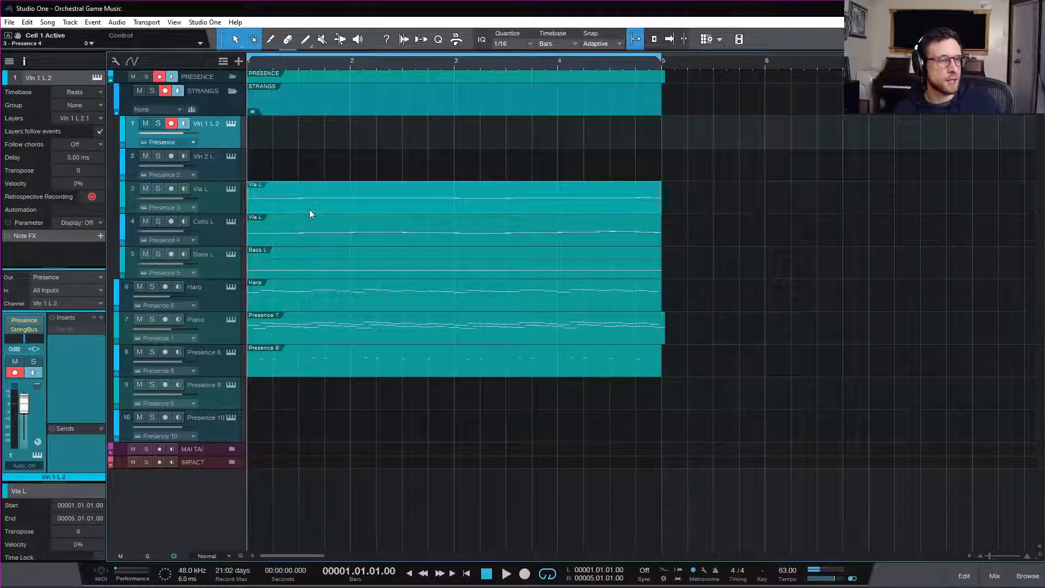
- Lower the constant modulation level of the cello and viola parts to about 0.3 each
double_click(318, 240)
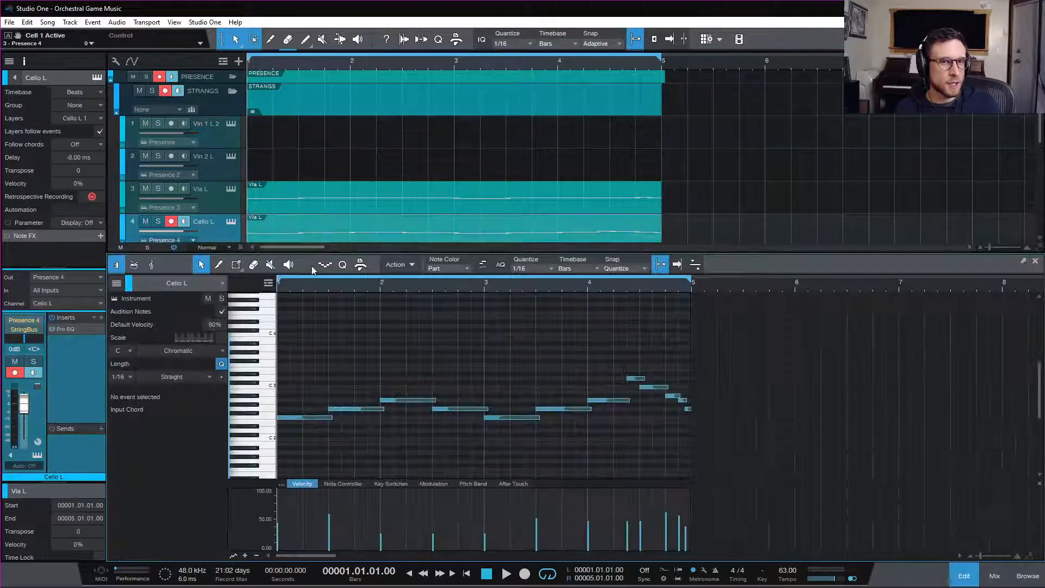
left_click(417, 484)
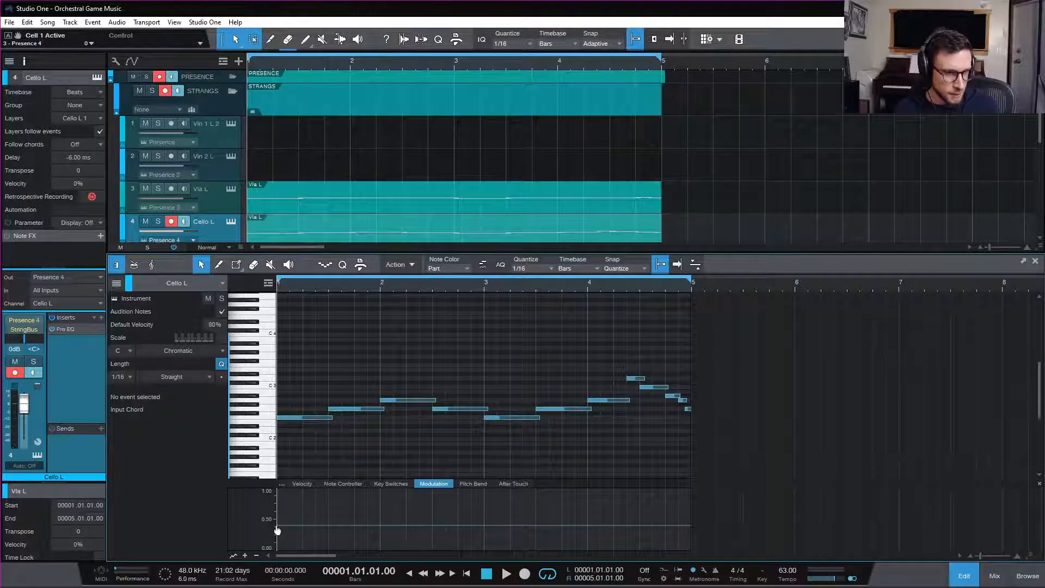
left_click_drag(277, 531, 275, 531)
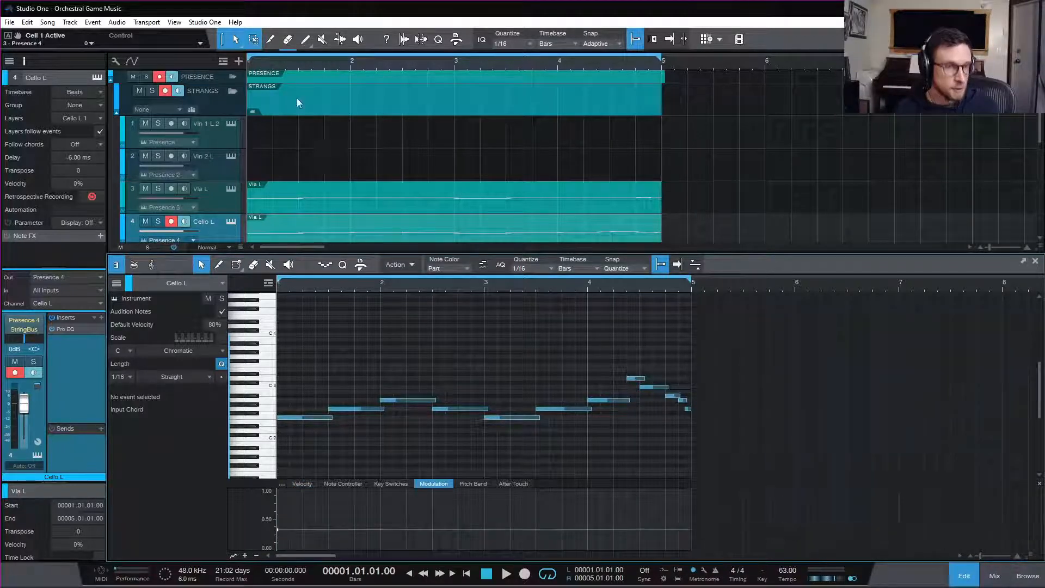
left_click(290, 204)
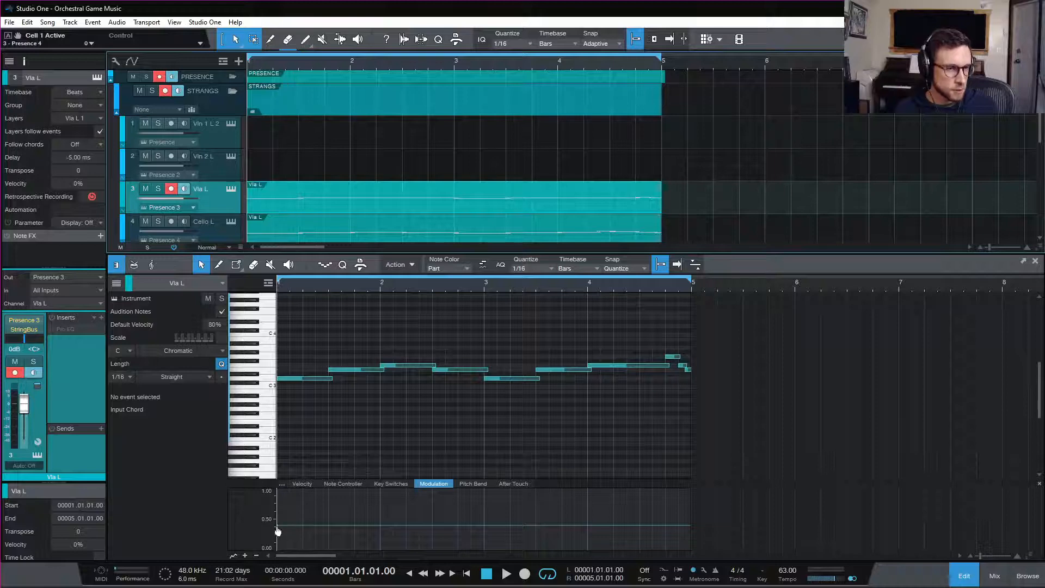
left_click_drag(277, 531, 274, 531)
- Play the arrangement with the lowered modulation and close the note editor to show all tracks
key("space")
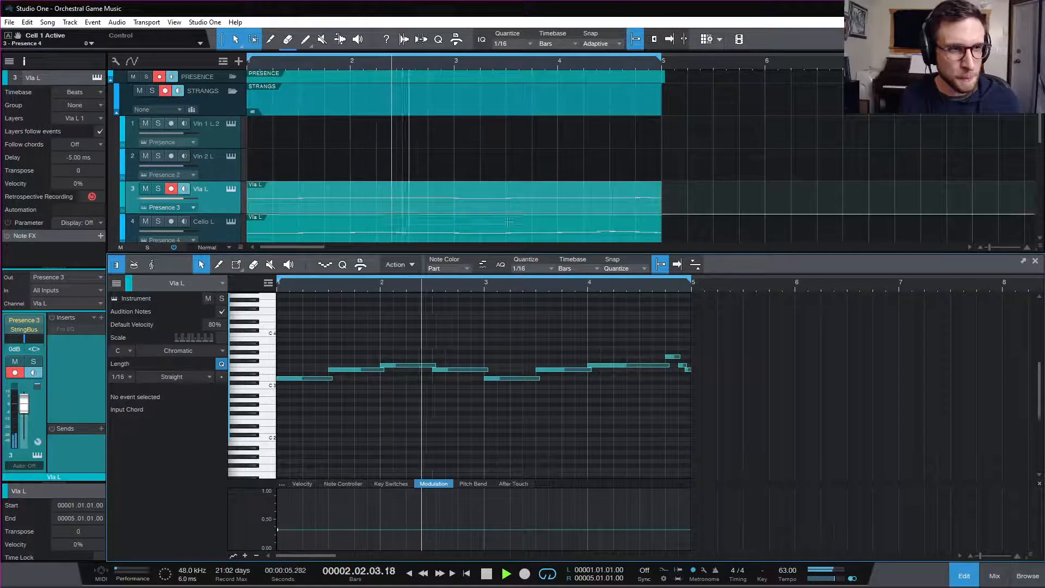
key("F2")
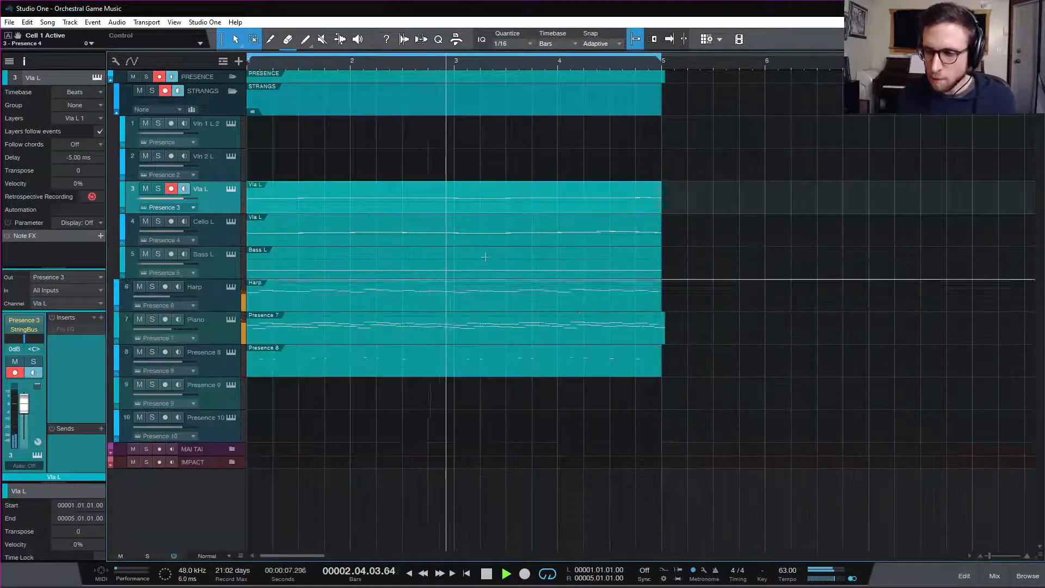
key("space")
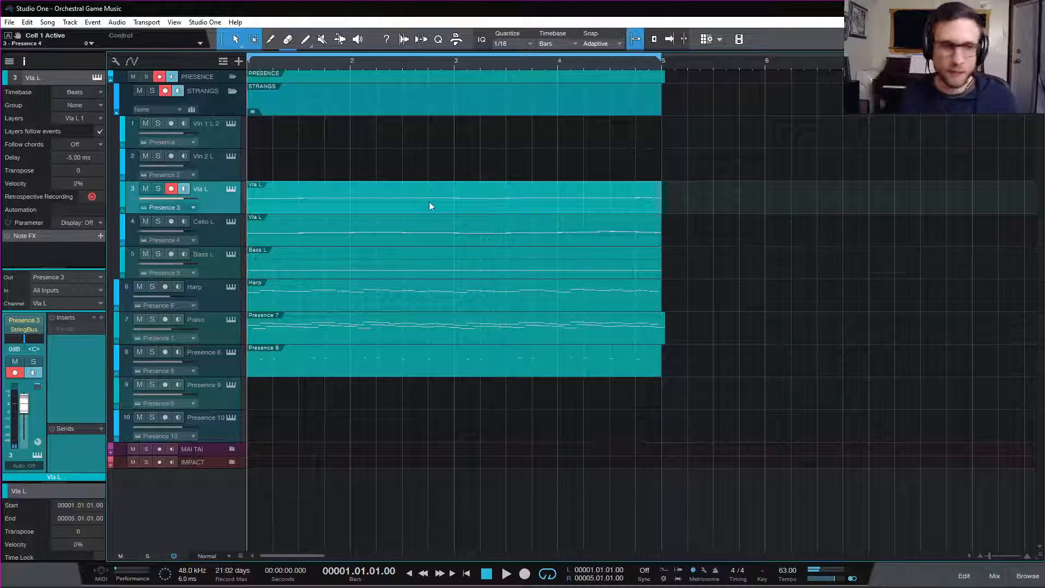
- Play the loop with the first violin track selected and raise the Verb1 reverb channel to about +8.2 dB in the mixer
left_click(220, 168)
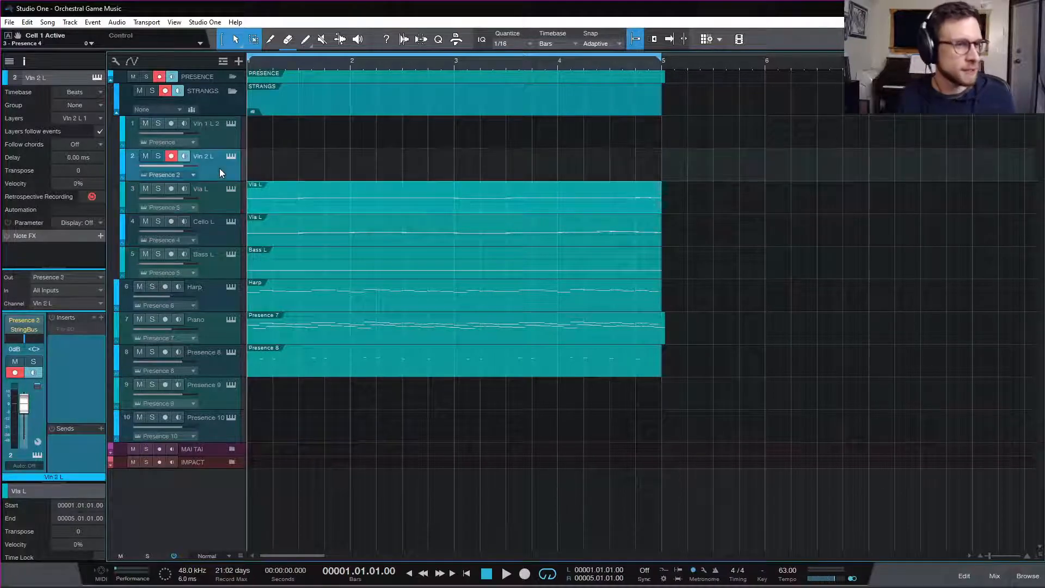
left_click(214, 136)
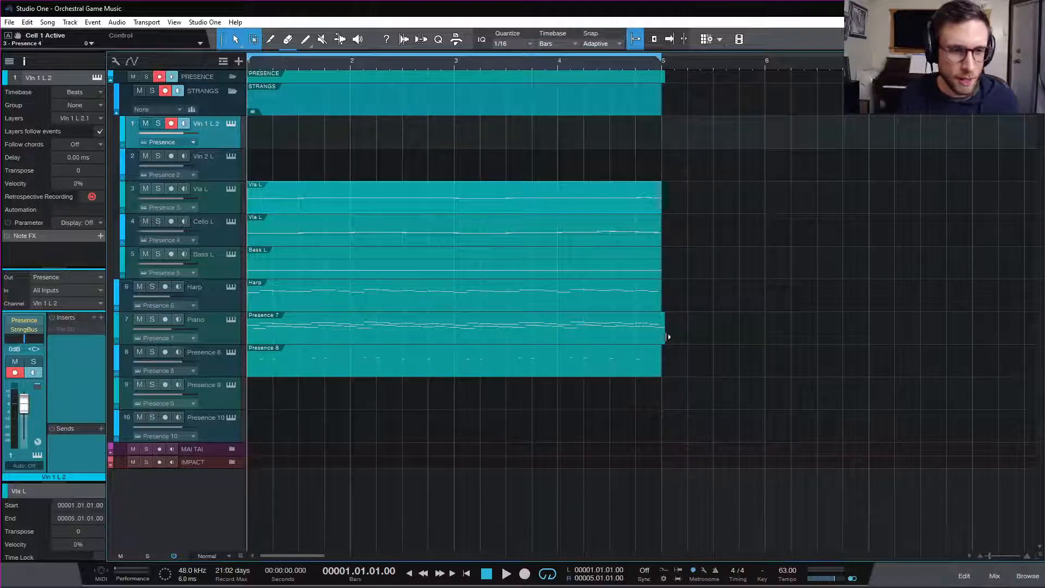
key("space")
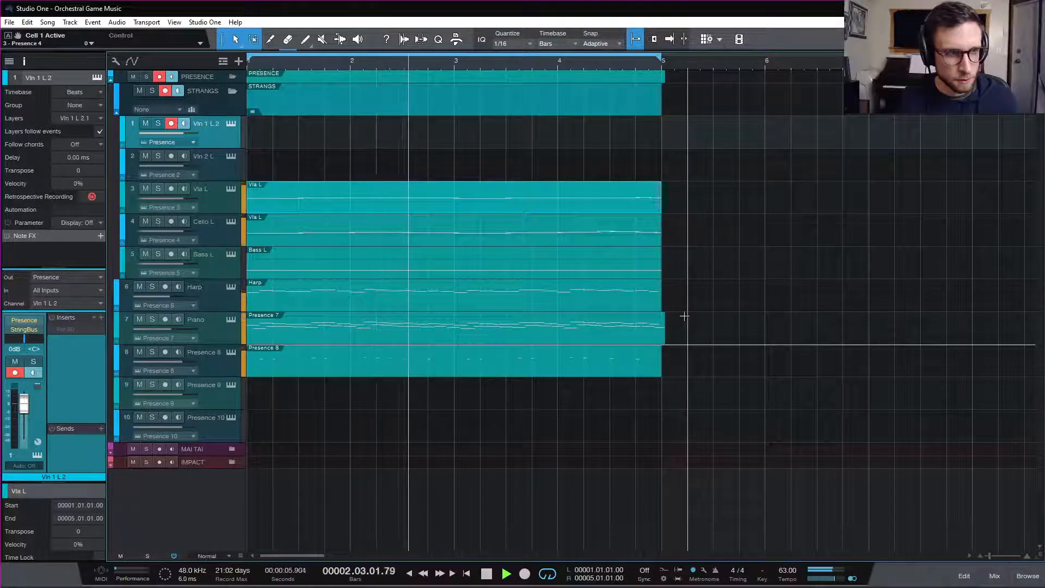
left_click(996, 575)
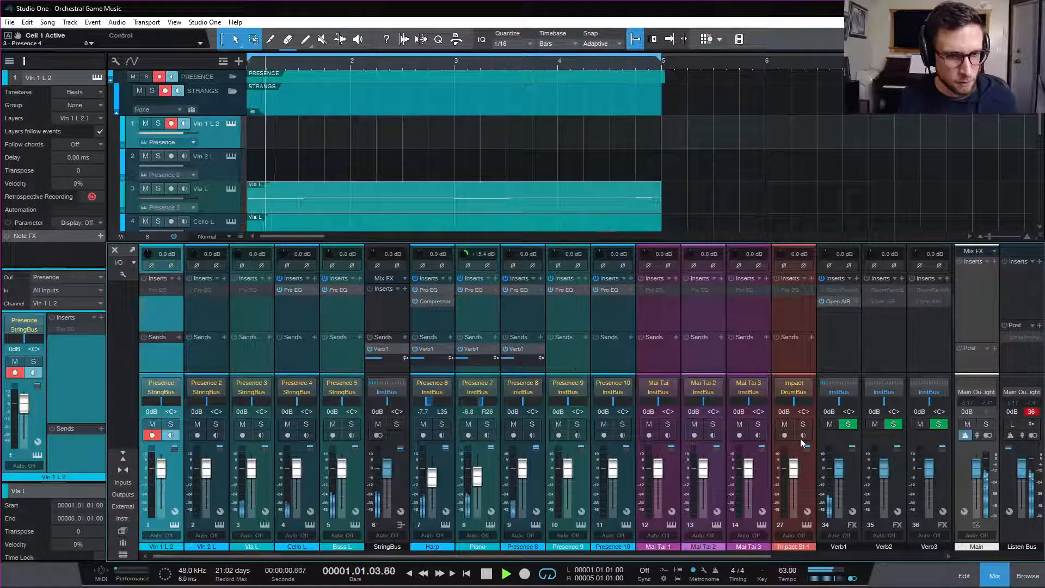
left_click_drag(838, 473, 841, 466)
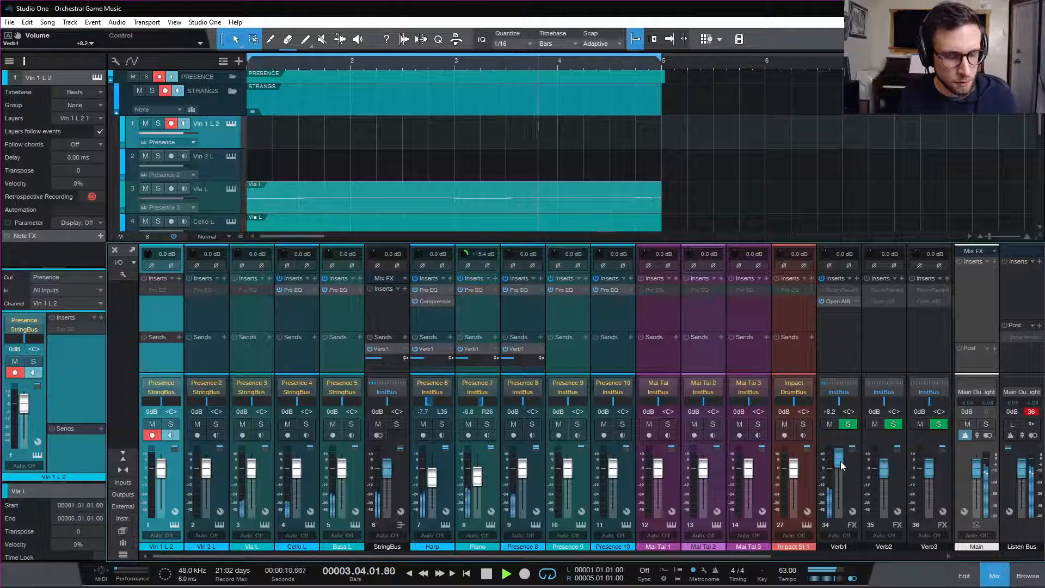
- Try New Age Hall in the Open AIR reverb on the Verb1 channel and settle on the Score Stage preset
left_click(835, 302)
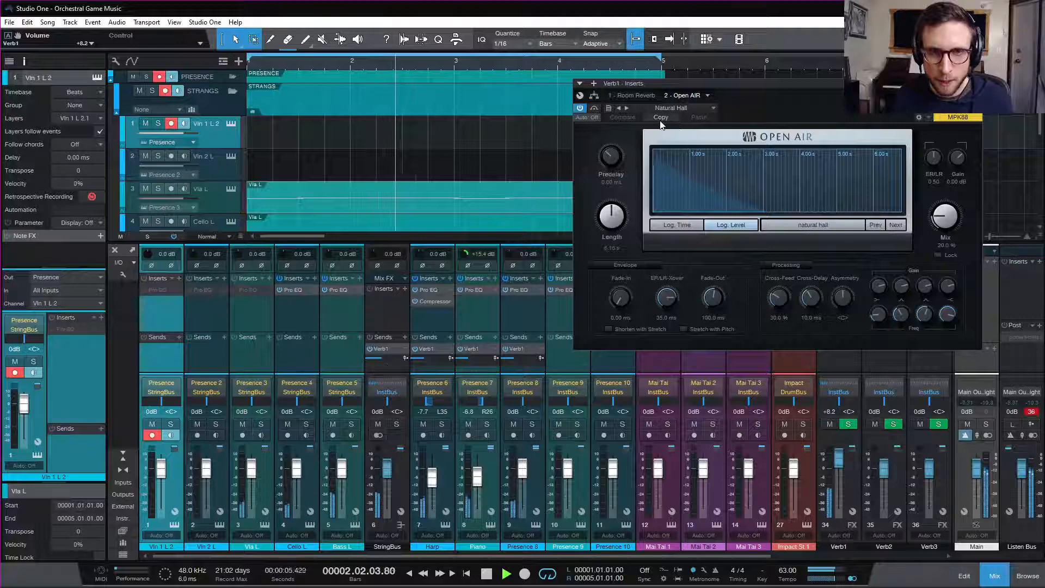
left_click(686, 109)
scroll(703, 400, "down", 6)
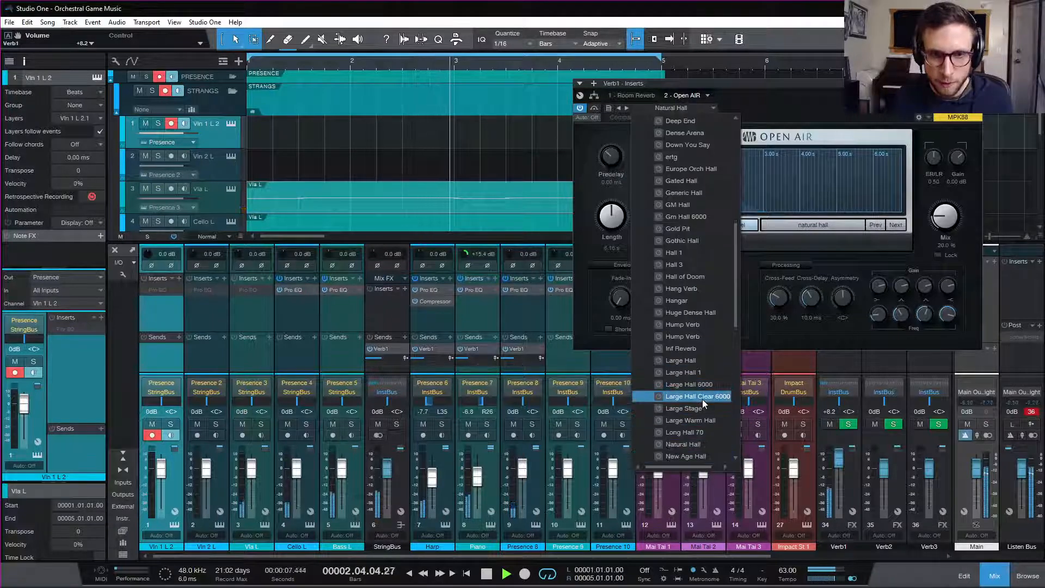
left_click(702, 397)
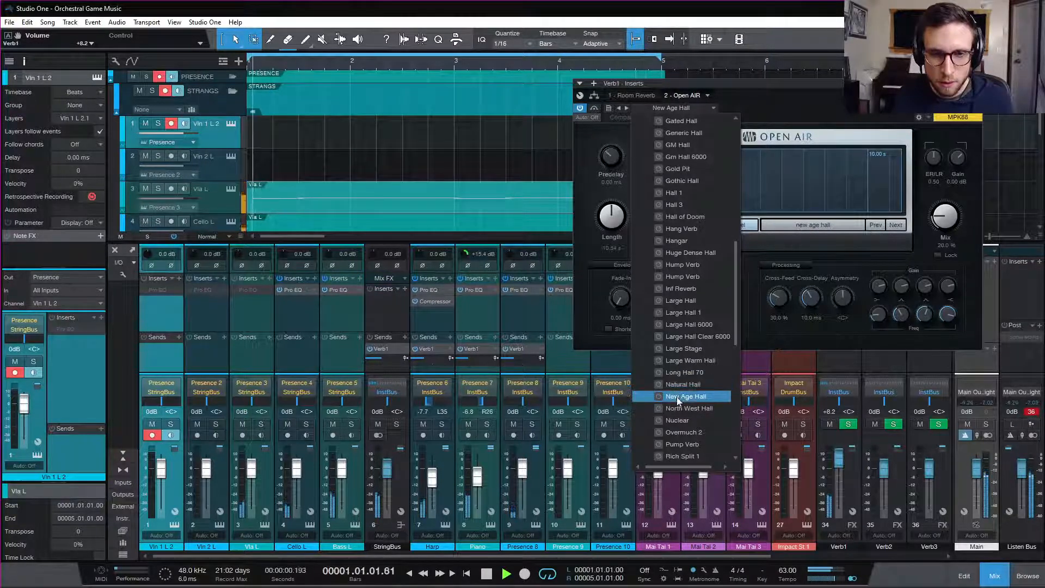
scroll(691, 396, "down", 2)
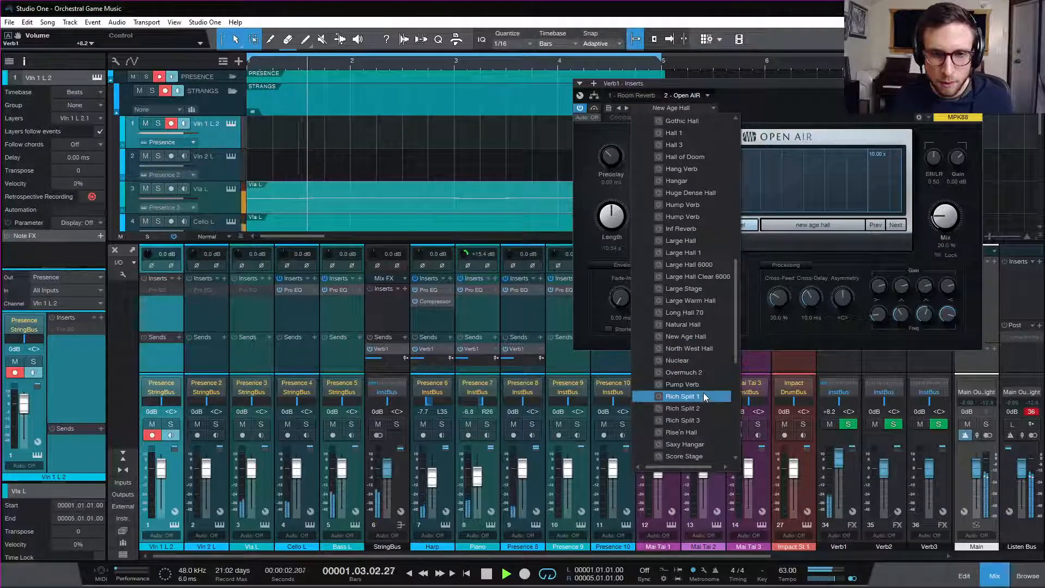
scroll(704, 397, "down", 2)
left_click(710, 385)
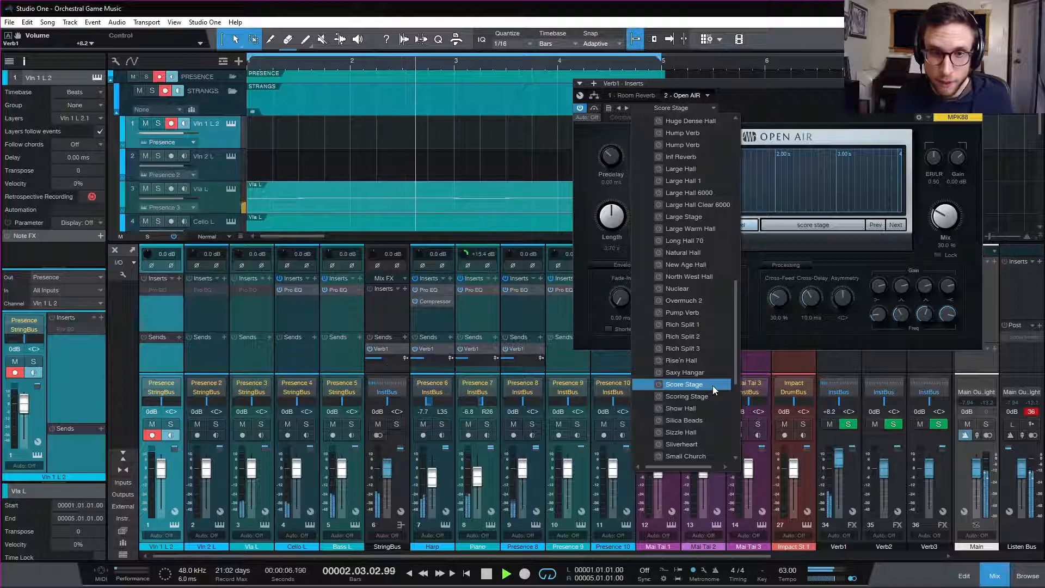
left_click(787, 349)
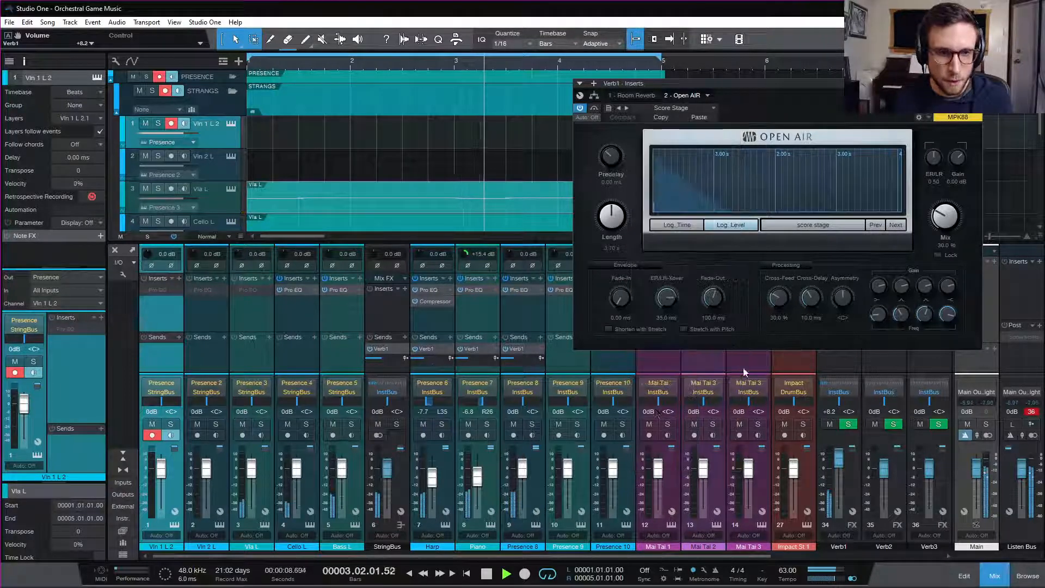
- With the harp soloed, set the Open AIR mix to 100% and the Verb1 volume to 0 dB, ending with the solo cleared
left_click(441, 425)
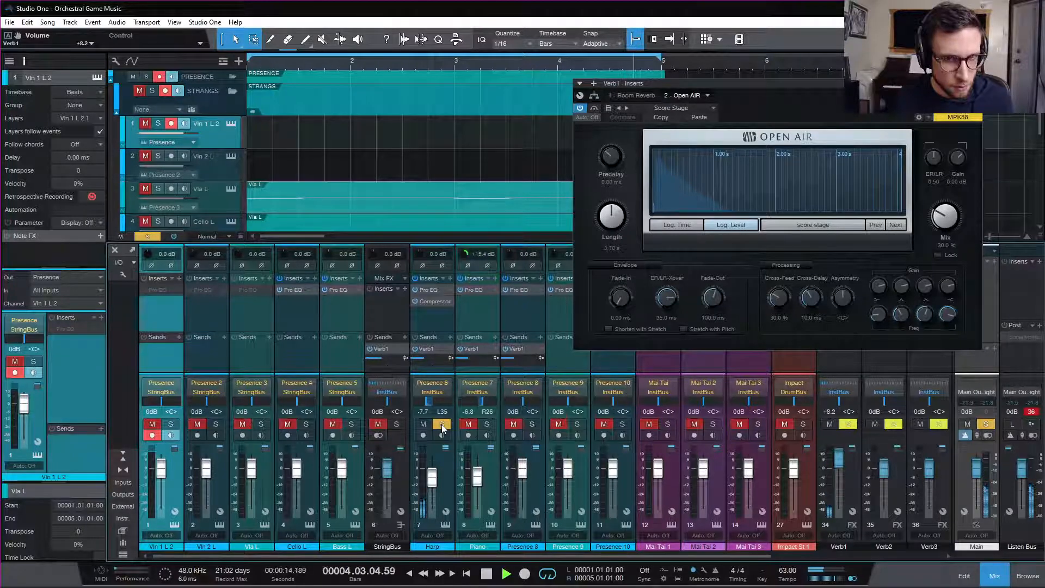
left_click_drag(948, 212, 945, 171)
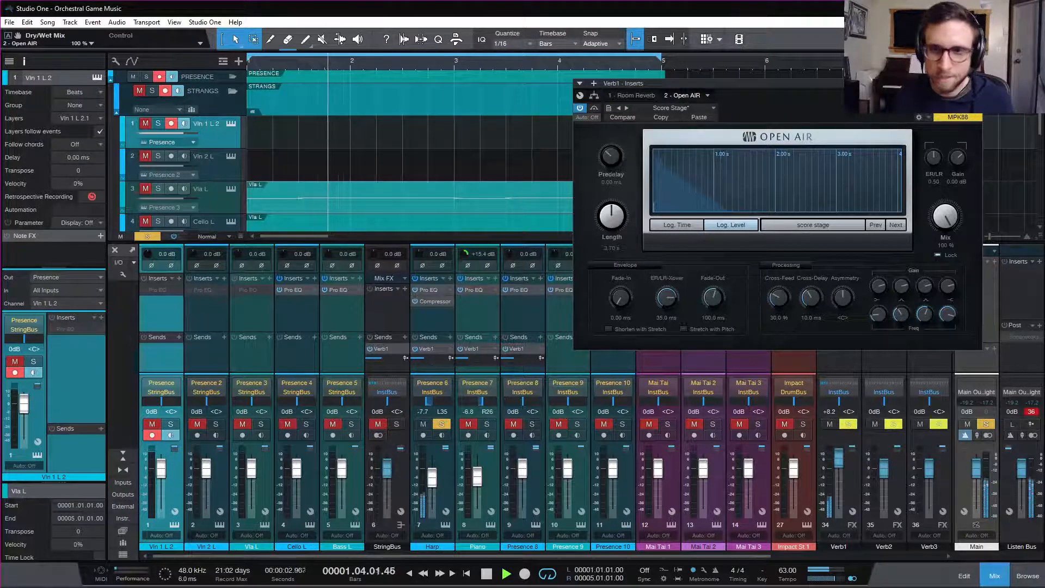
left_click(976, 83)
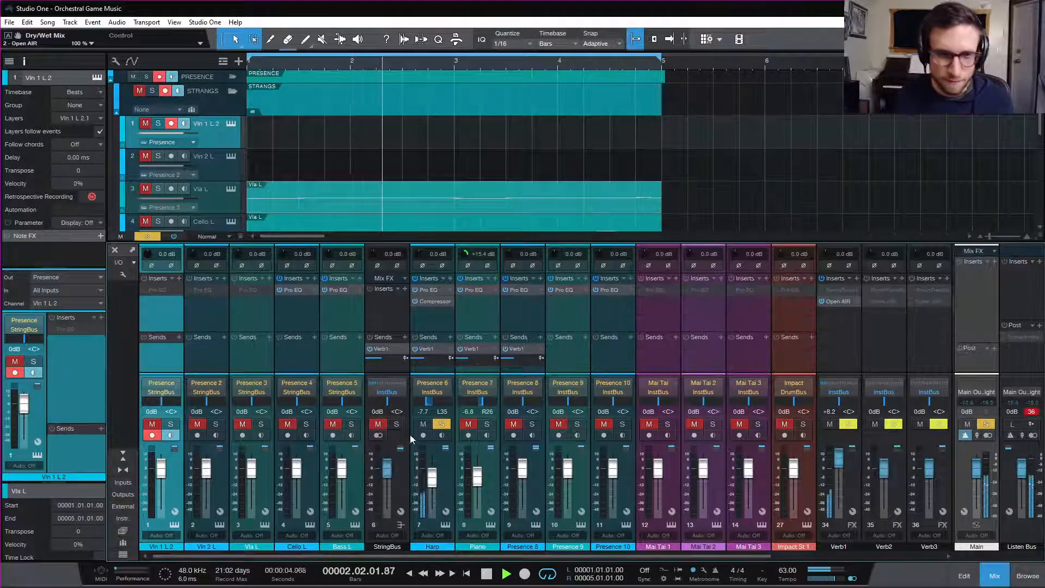
left_click_drag(843, 461, 838, 473)
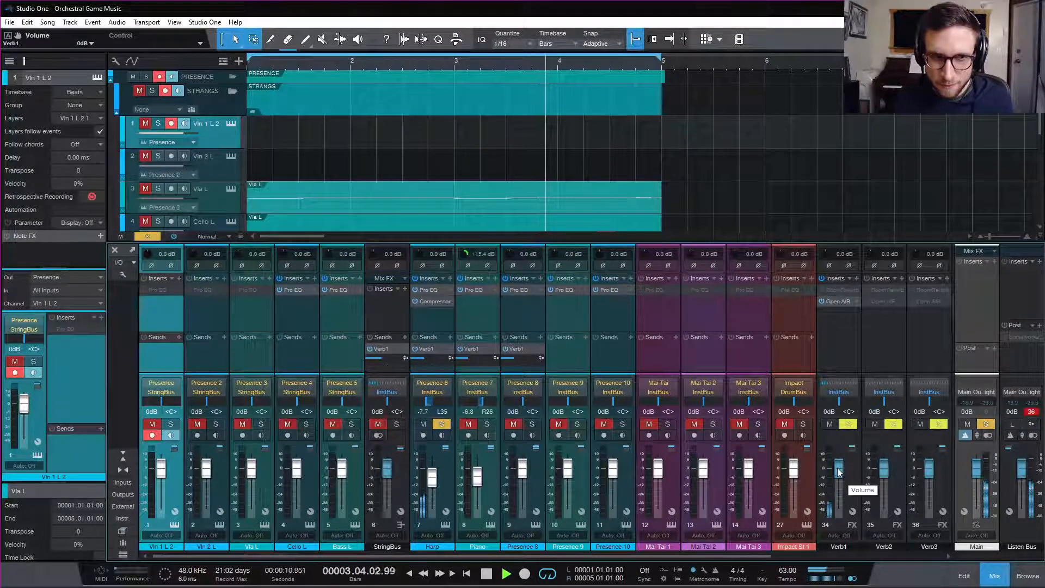
left_click(146, 236)
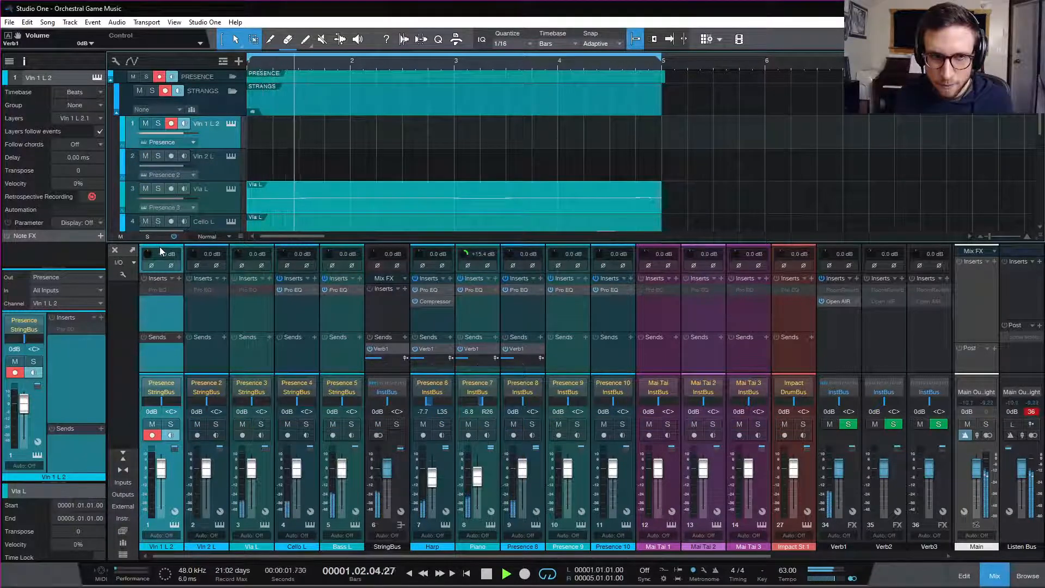
- Lower the viola and cello channels together to about -4.2 dB, ending with the mixer closed and playback stopped
left_click(266, 487)
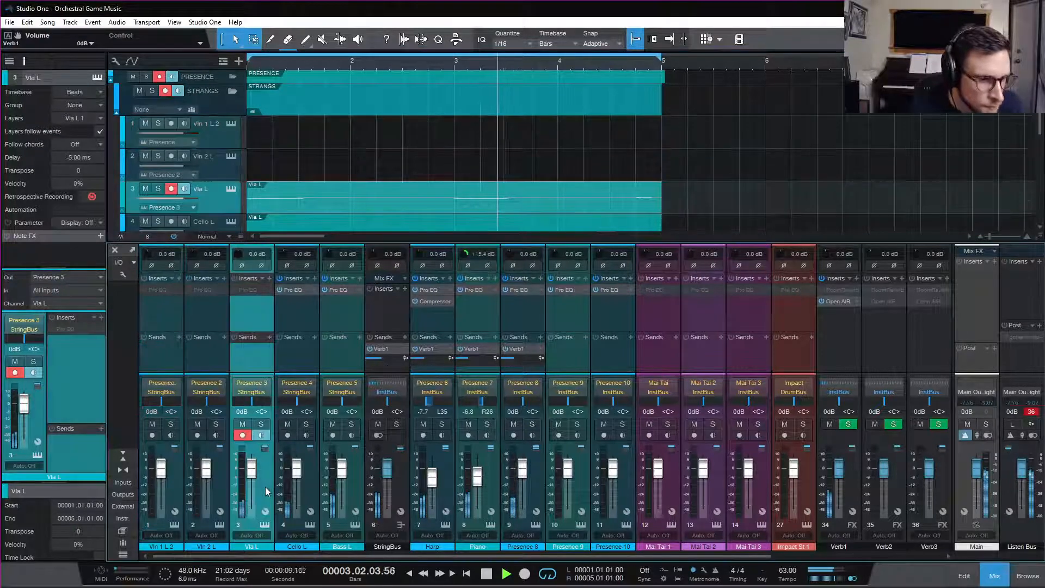
left_click(308, 493, "shift")
left_click_drag(297, 470, 297, 476)
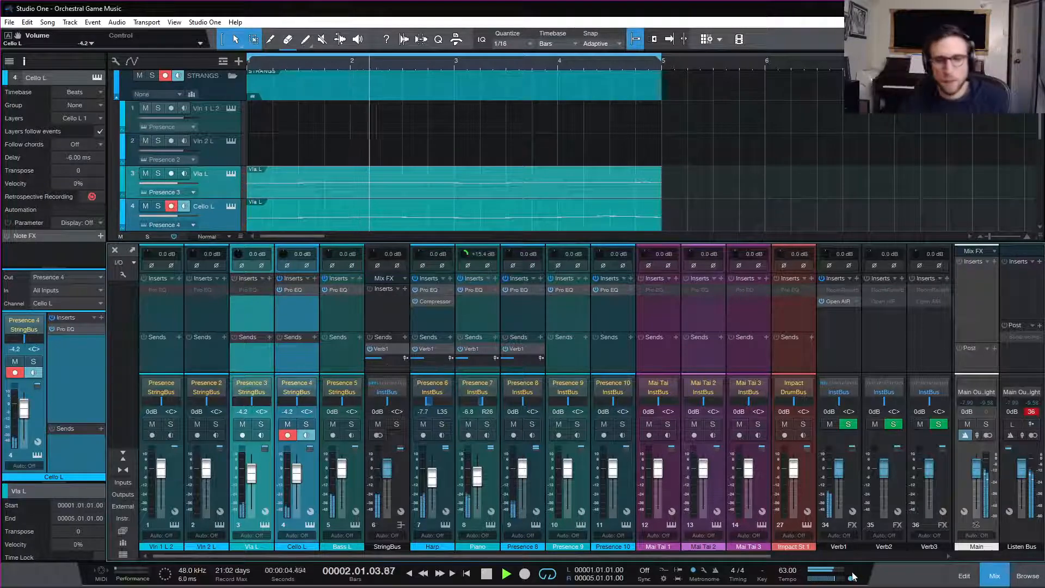
left_click(995, 582)
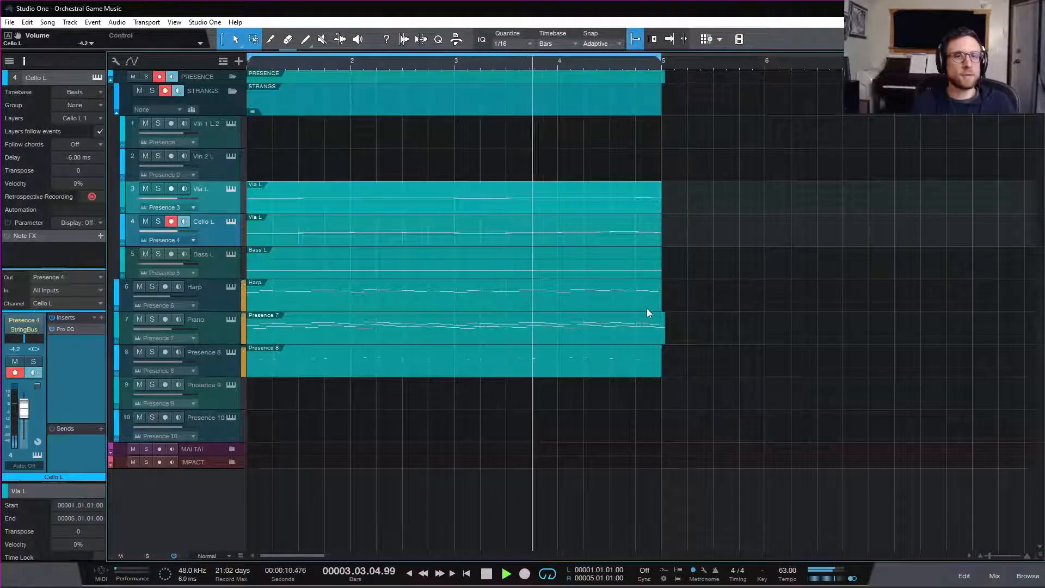
key("space")
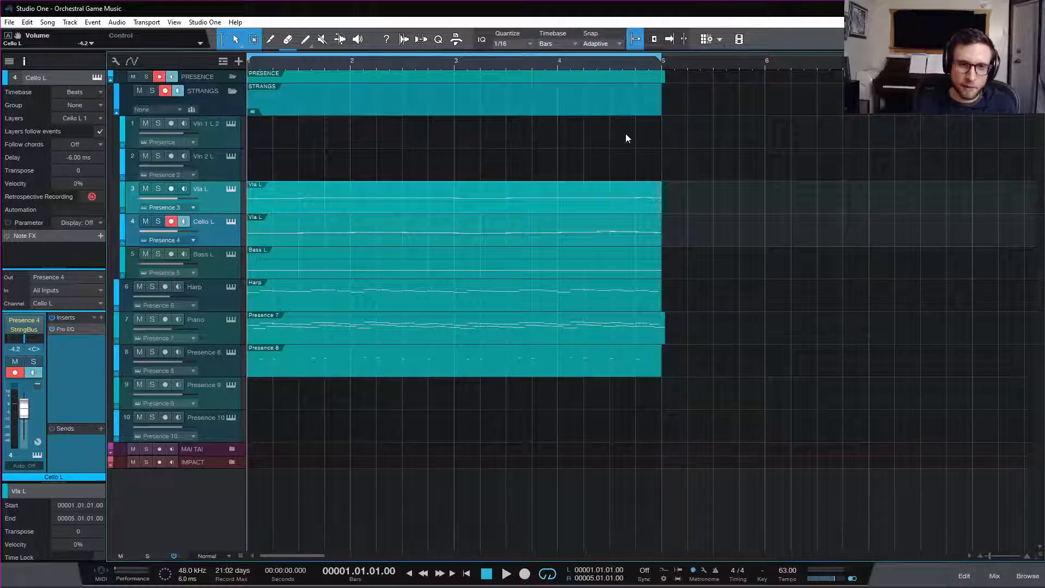
- Duplicate all events from the viola down to the Presence 8 track and place the copies at bar 5
left_click_drag(687, 375, 248, 182)
key("d")
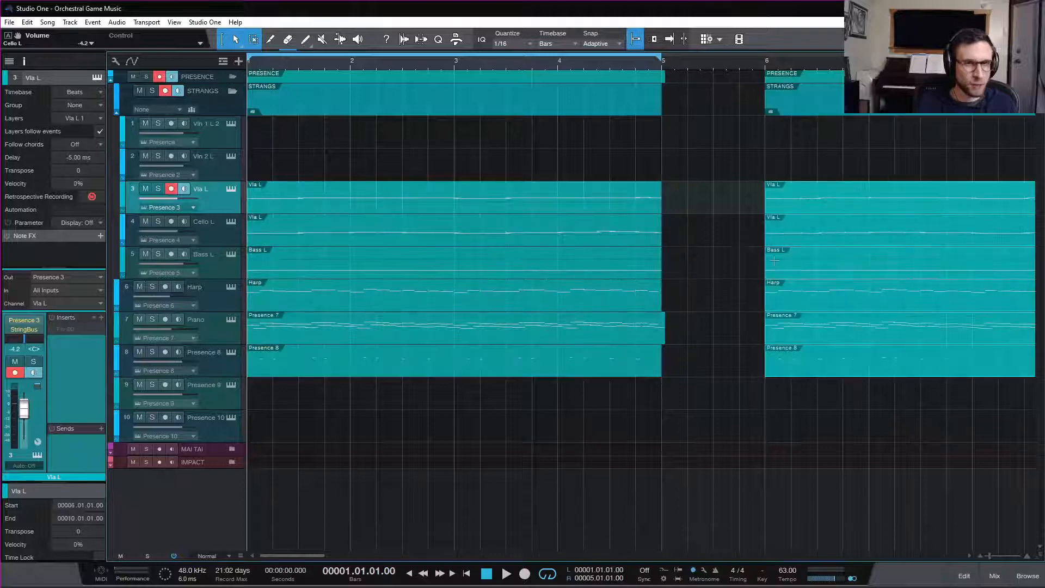
left_click_drag(818, 200, 716, 207)
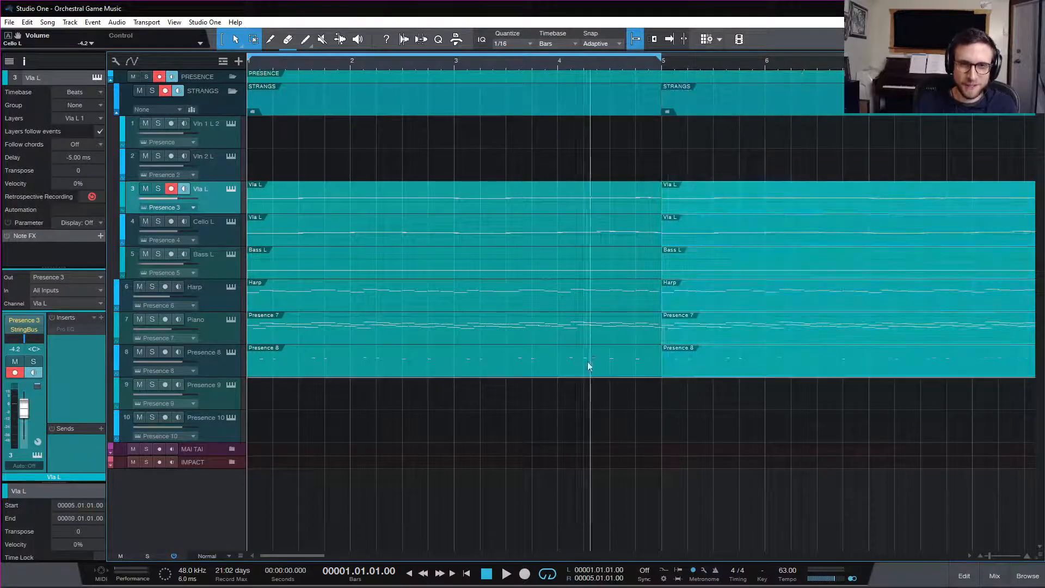
- Merge the two piano events into one and trim its end to bar 9
scroll(630, 397, "right", 3)
left_click_drag(966, 331, 462, 331)
key("g")
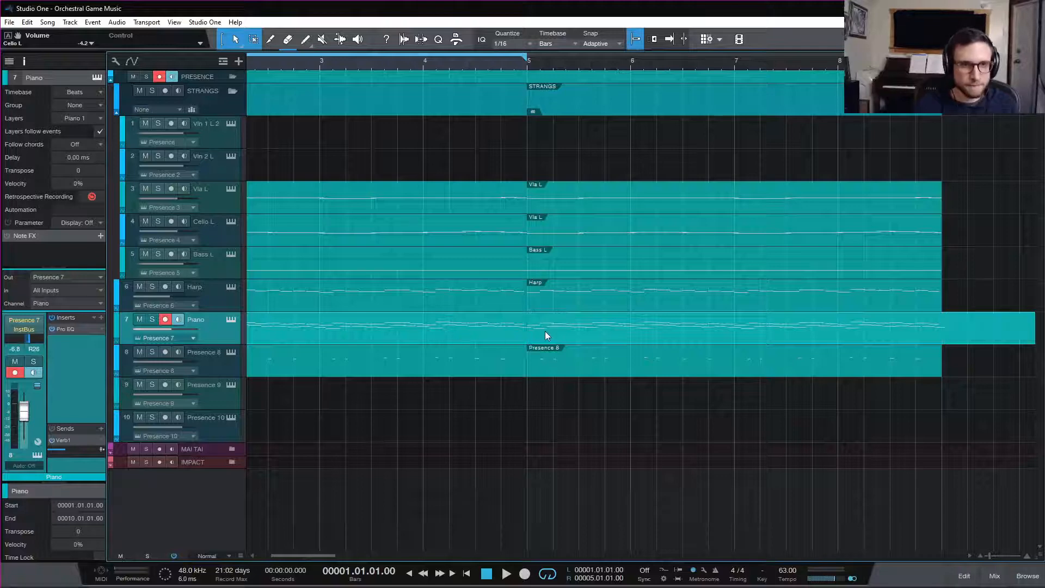
scroll(544, 333, "right", 5)
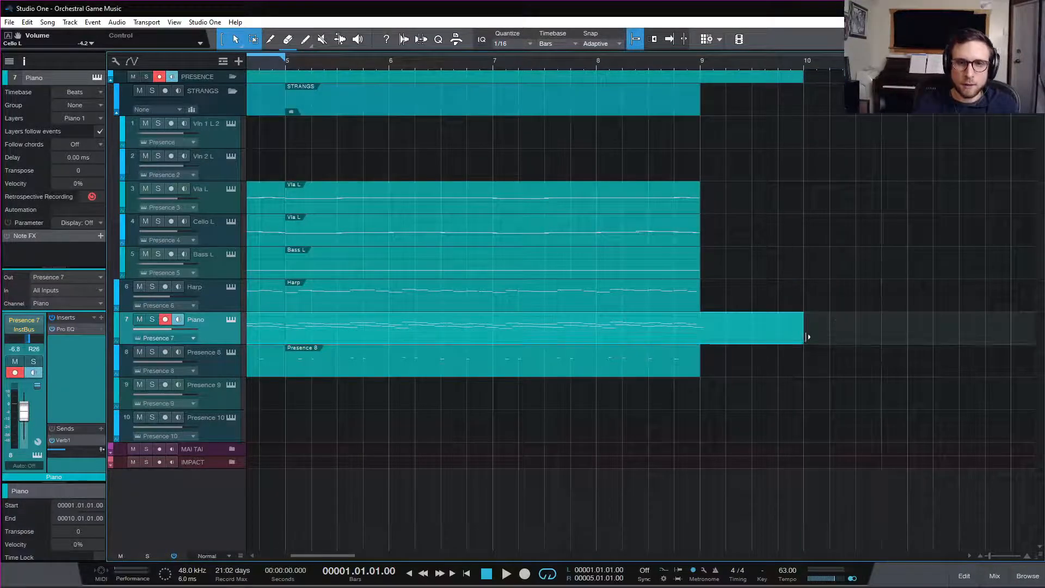
left_click_drag(808, 337, 702, 337)
scroll(620, 317, "left", 8)
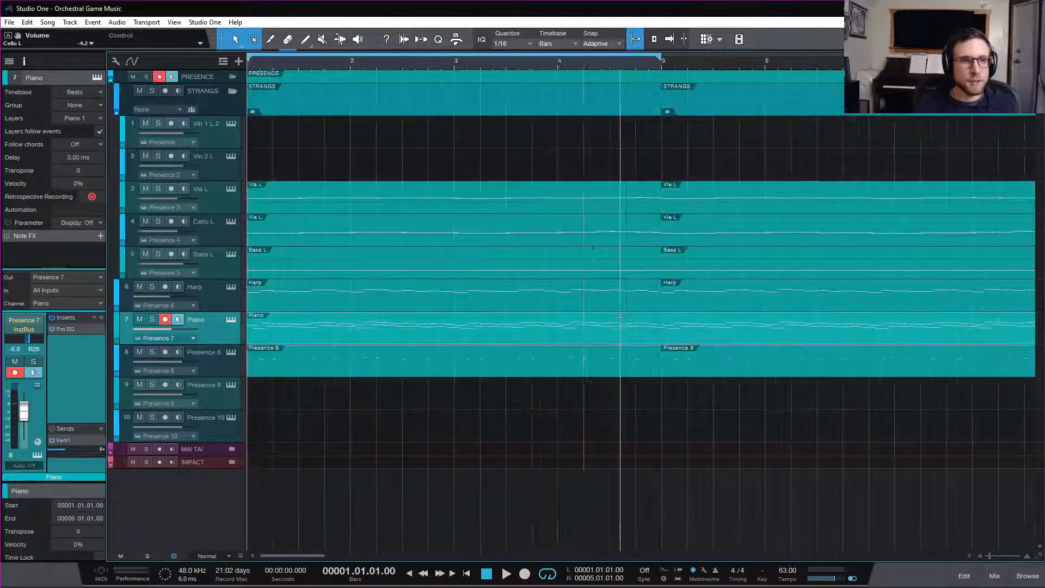
- Shift all events four bars later to start at bar 5 and merge the events on each track into one
key("space")
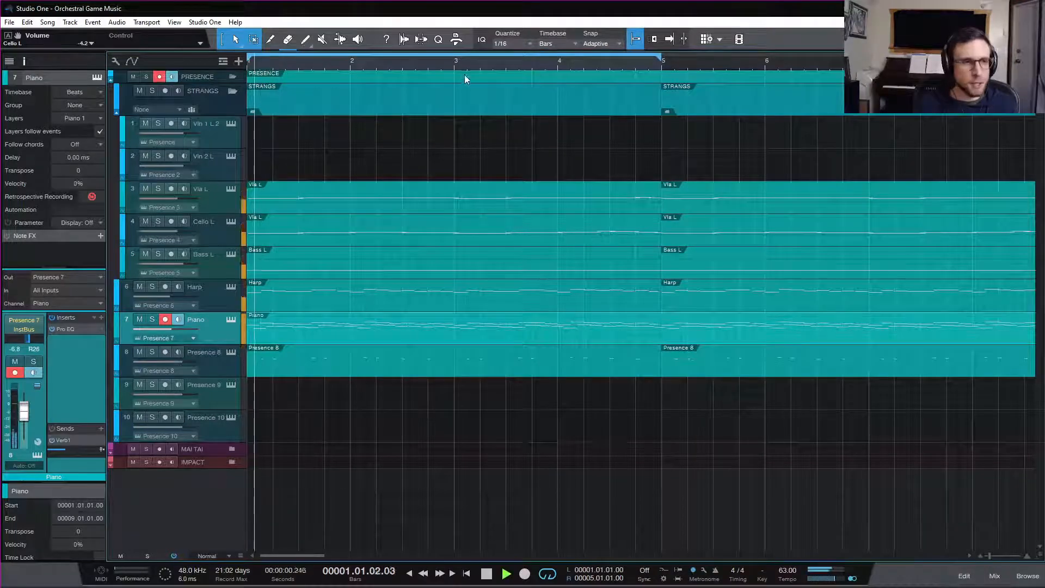
key("space")
key("w")
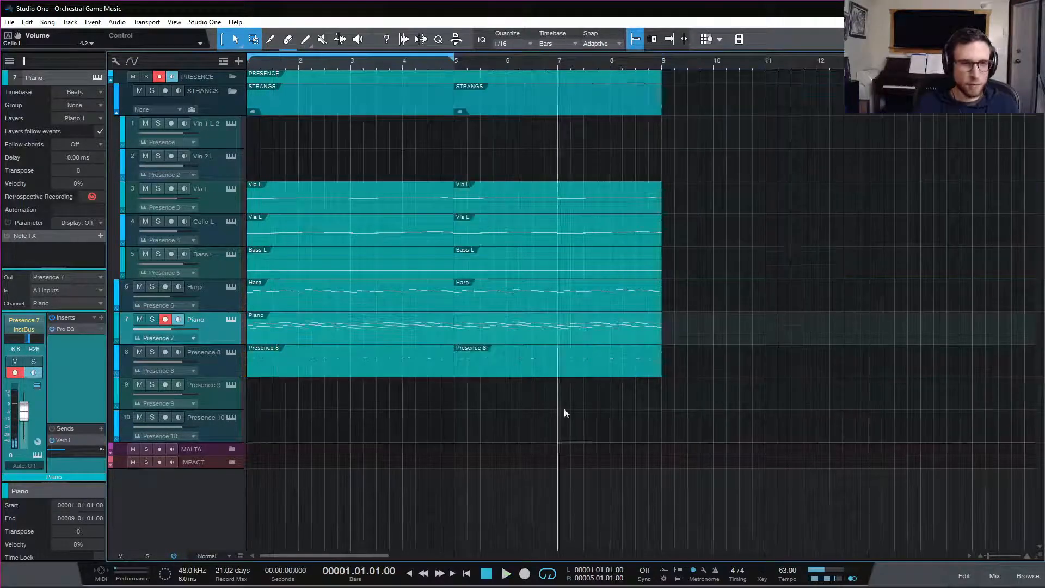
left_click_drag(690, 376, 261, 153)
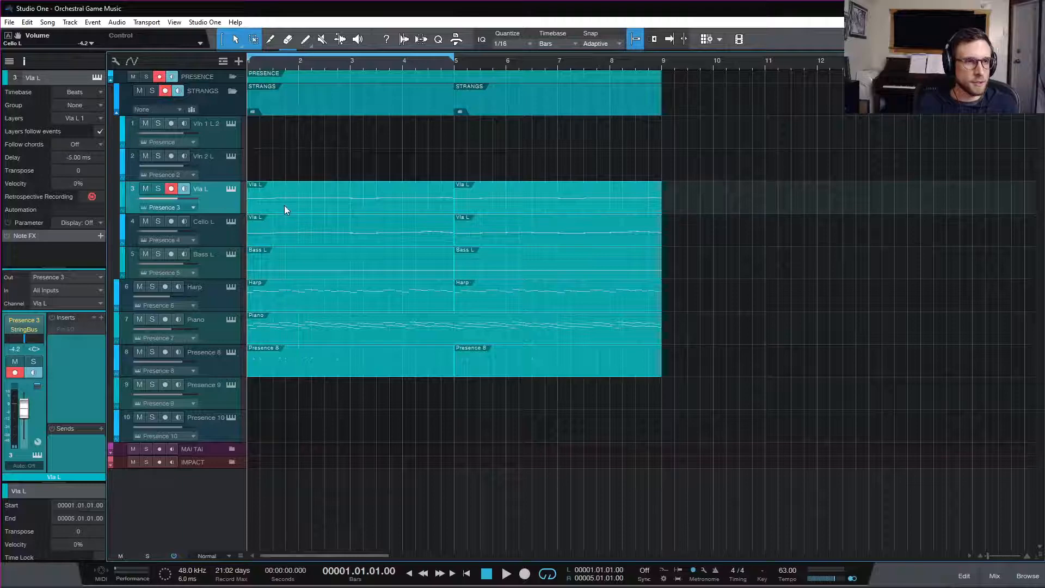
left_click_drag(284, 206, 497, 201)
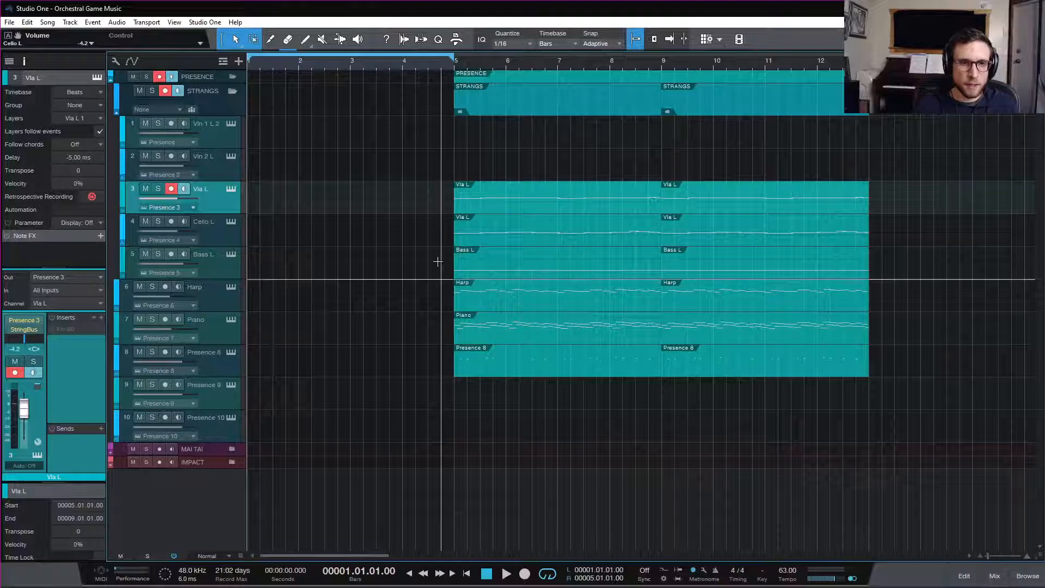
left_click_drag(443, 206, 905, 453)
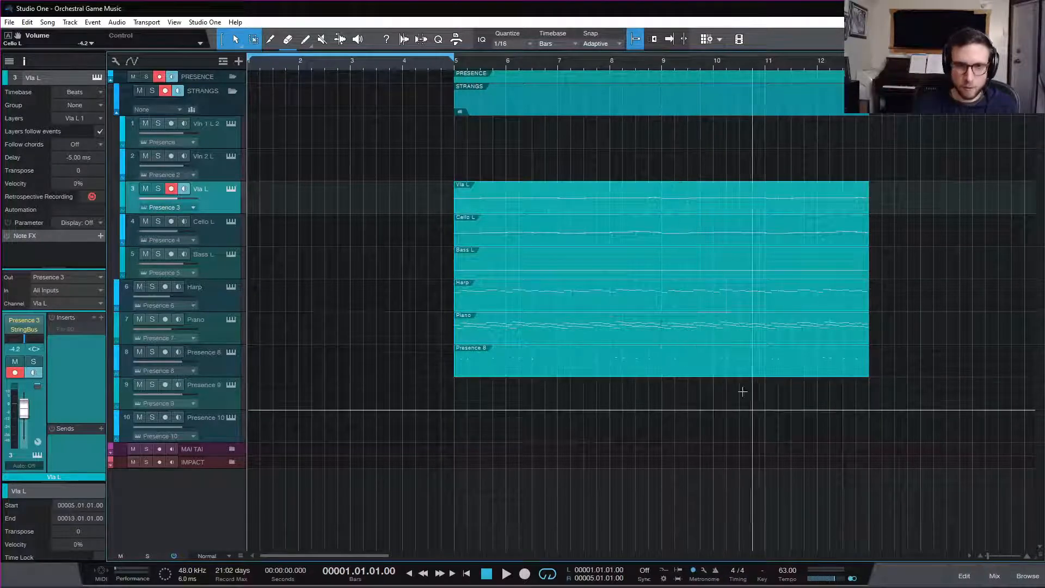
key("g")
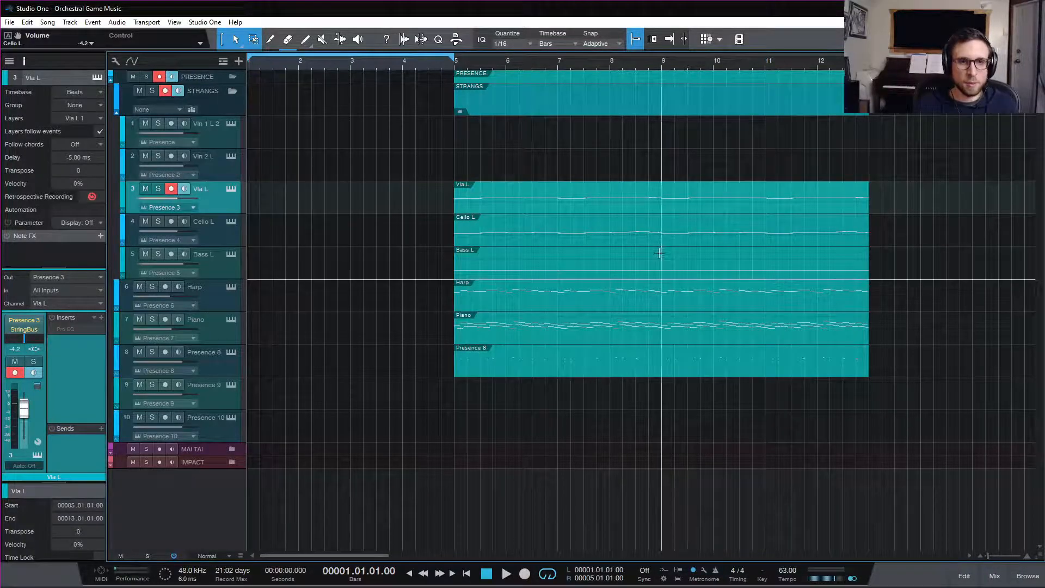
- Place a copy of the bass event in bars 1 to 4 and ramp its modulation up from 0 at bar 1
left_click_drag(661, 270, 279, 272)
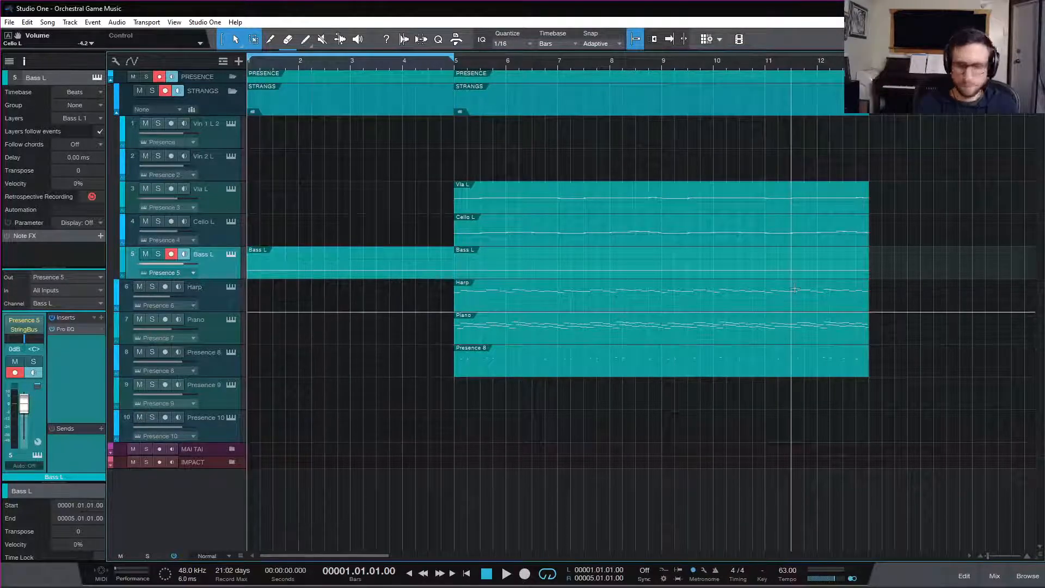
double_click(286, 265)
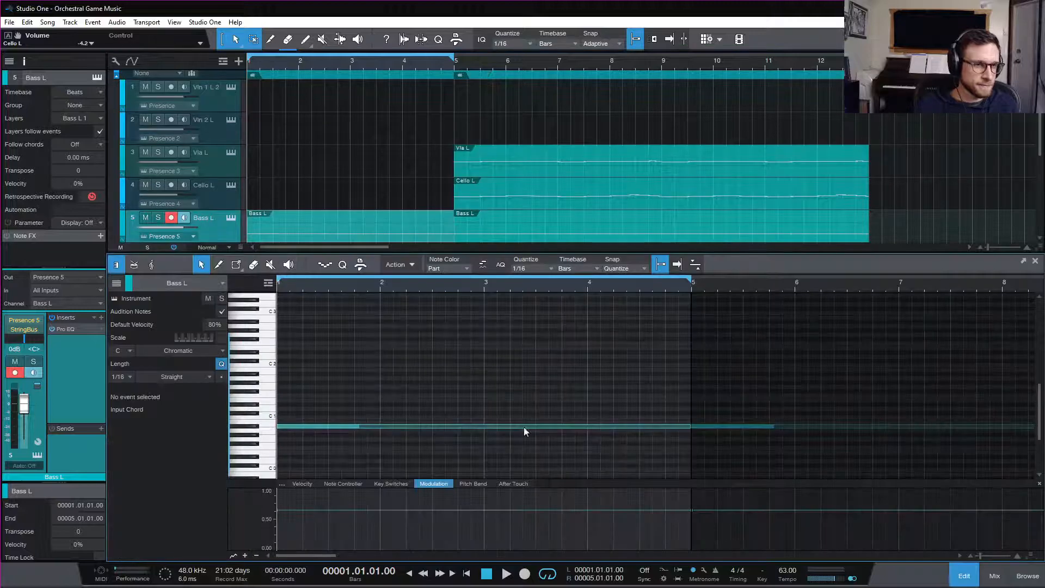
scroll(389, 413, "down", 1)
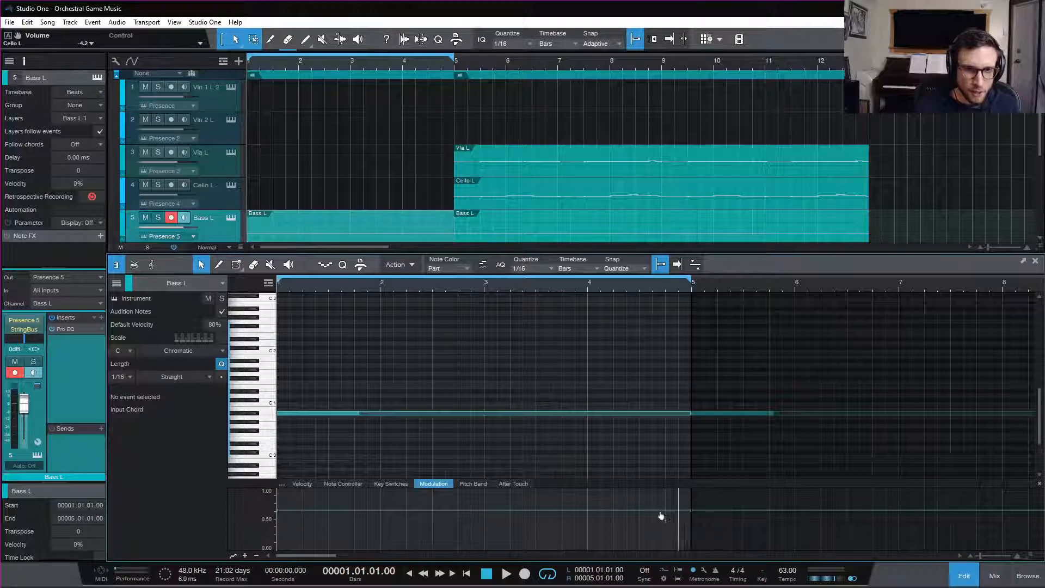
left_click_drag(279, 514, 288, 580)
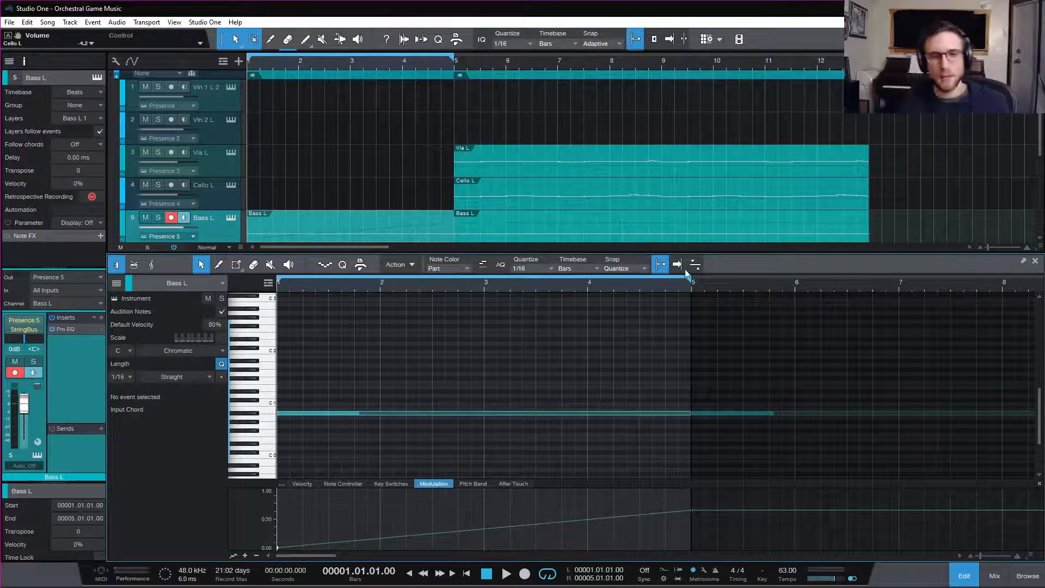
- Audition the swelling bass intro and delete the bass event from bars 1 to 4
key("space")
key("space")
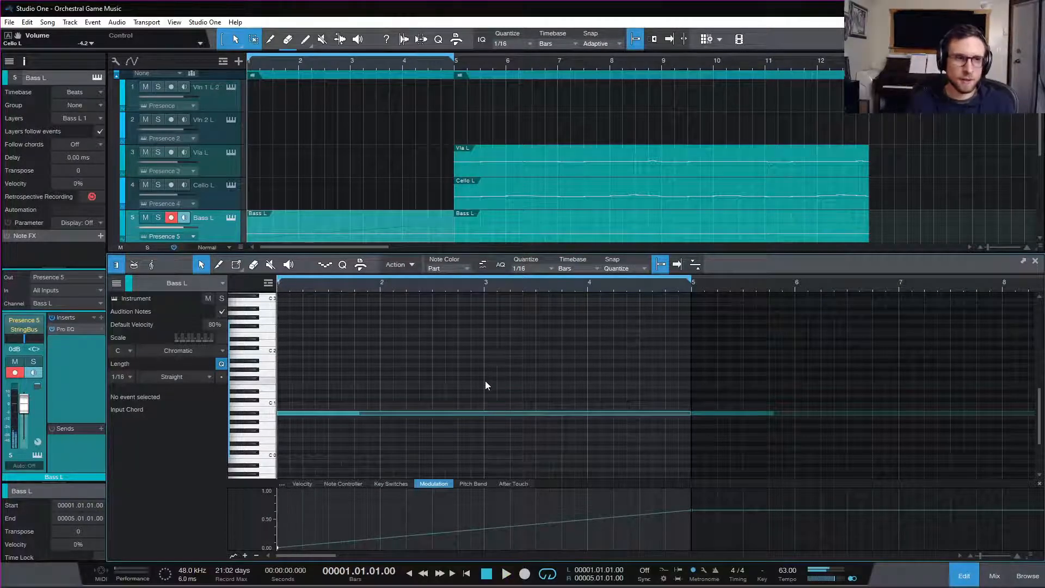
key("space")
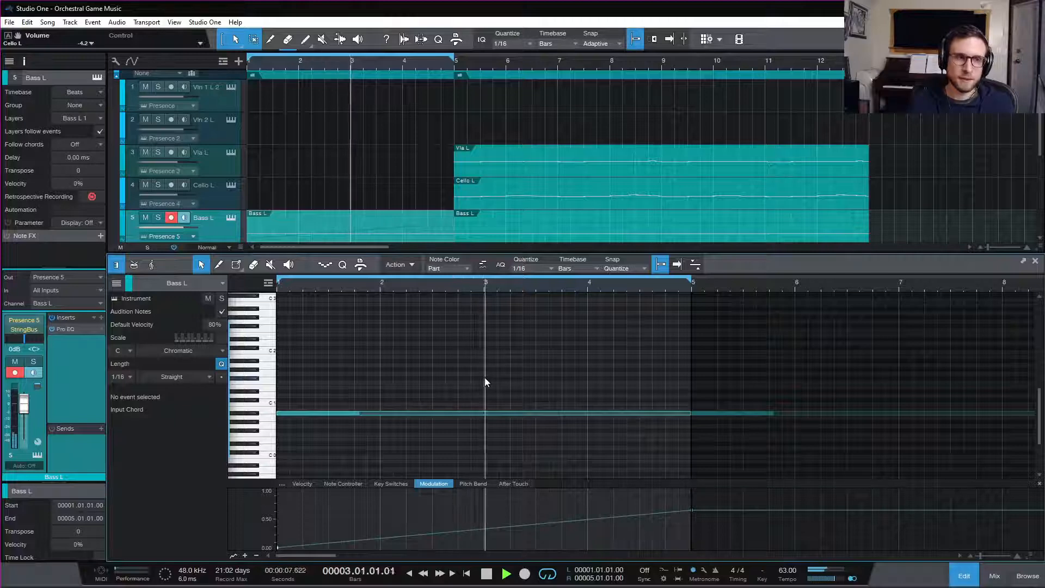
key("space")
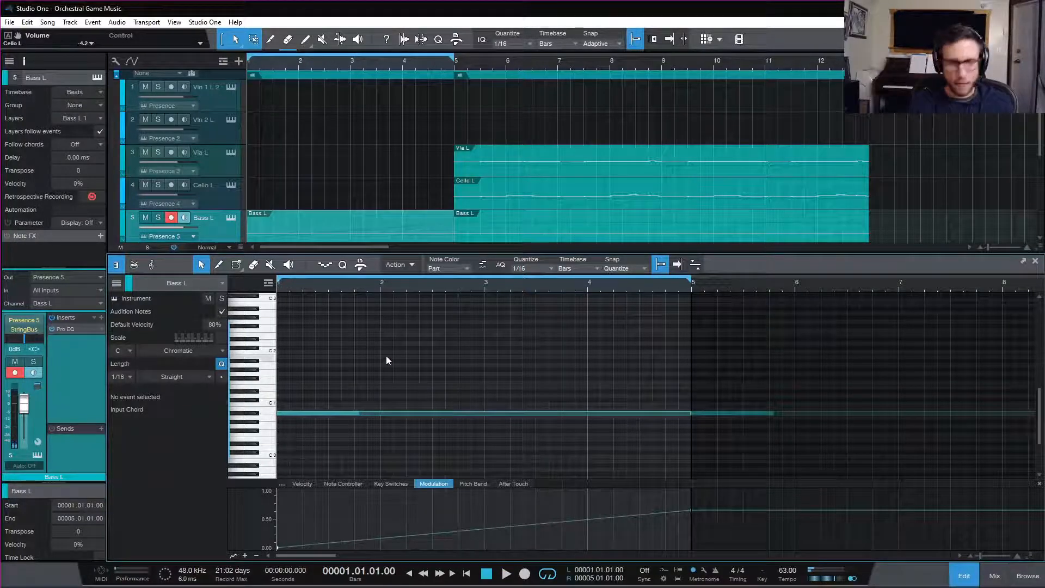
key("Delete")
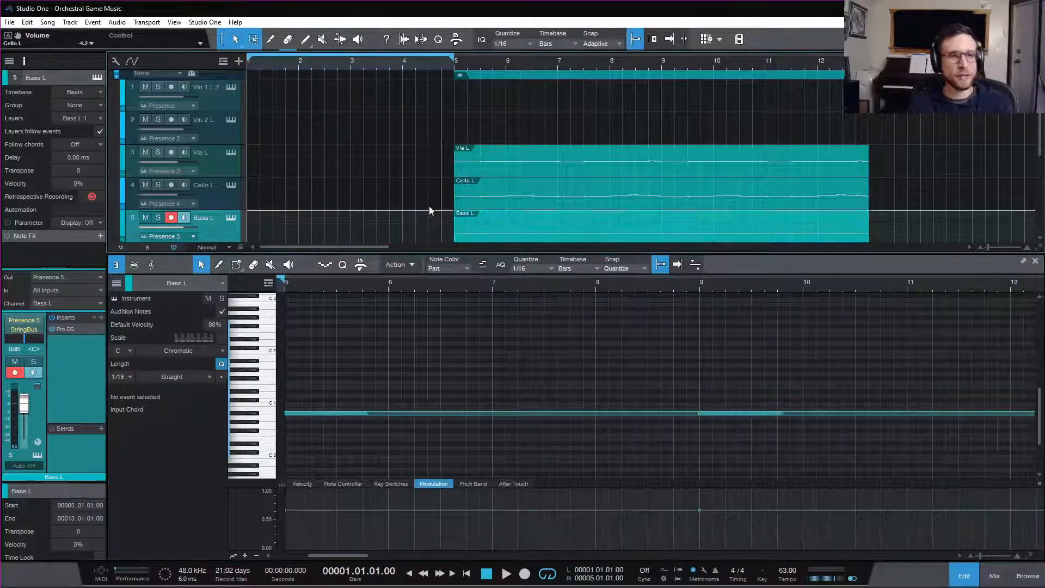
- Play back the arrangement from bar 5
left_click(455, 61)
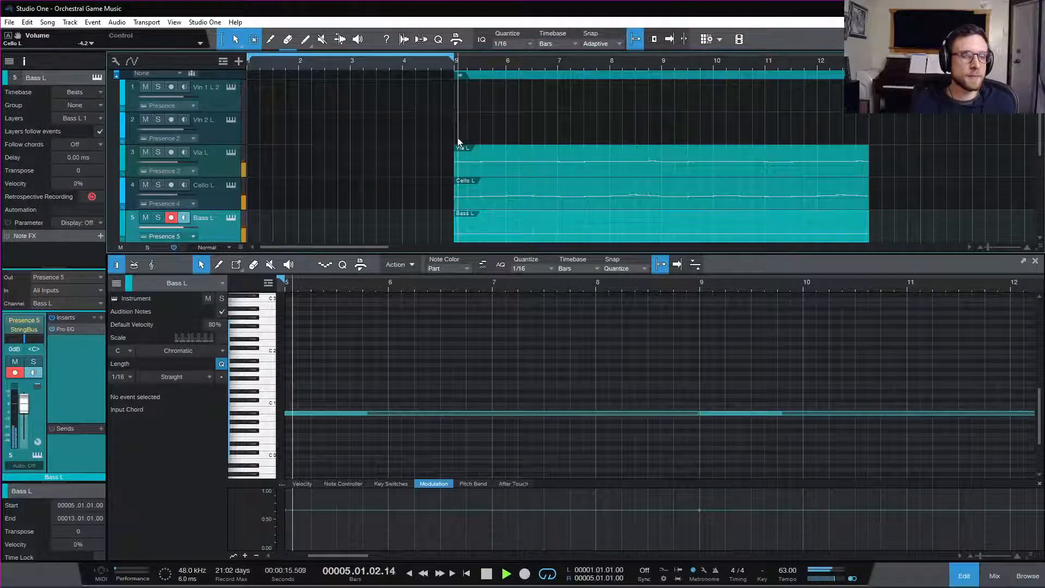
key("space")
key("space")
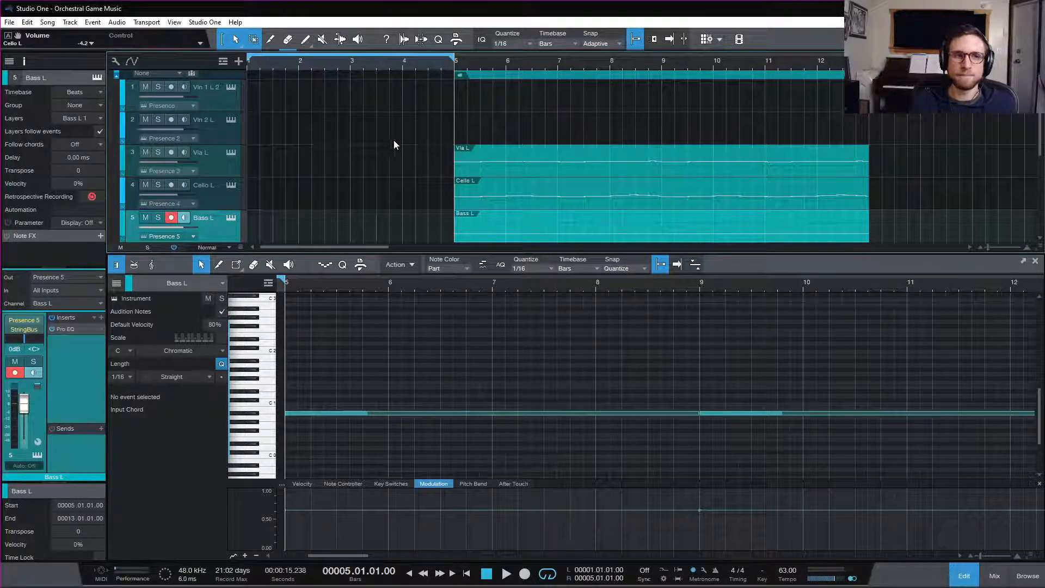
left_click(401, 67)
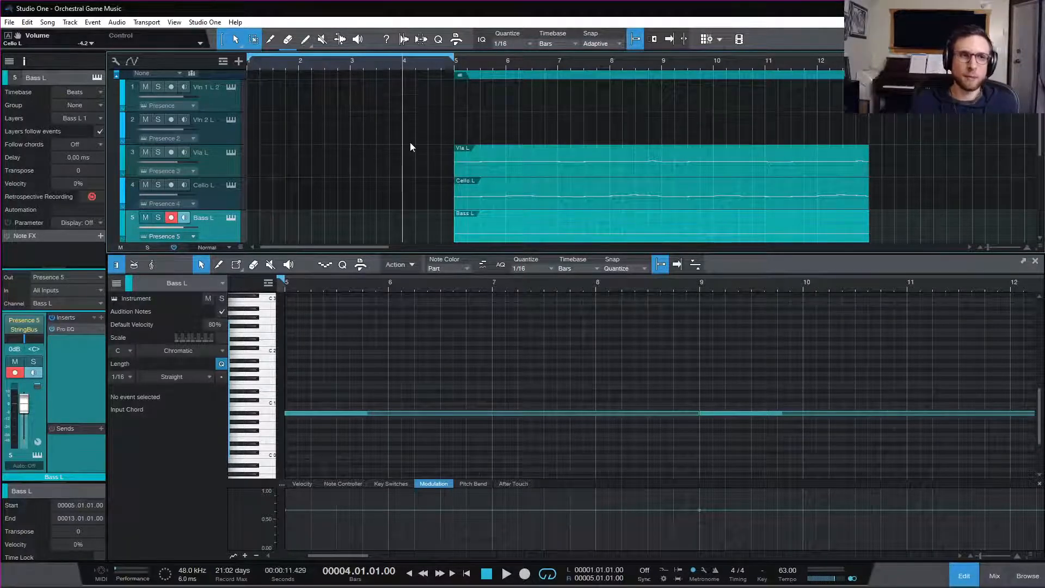
scroll(410, 146, "down", 1)
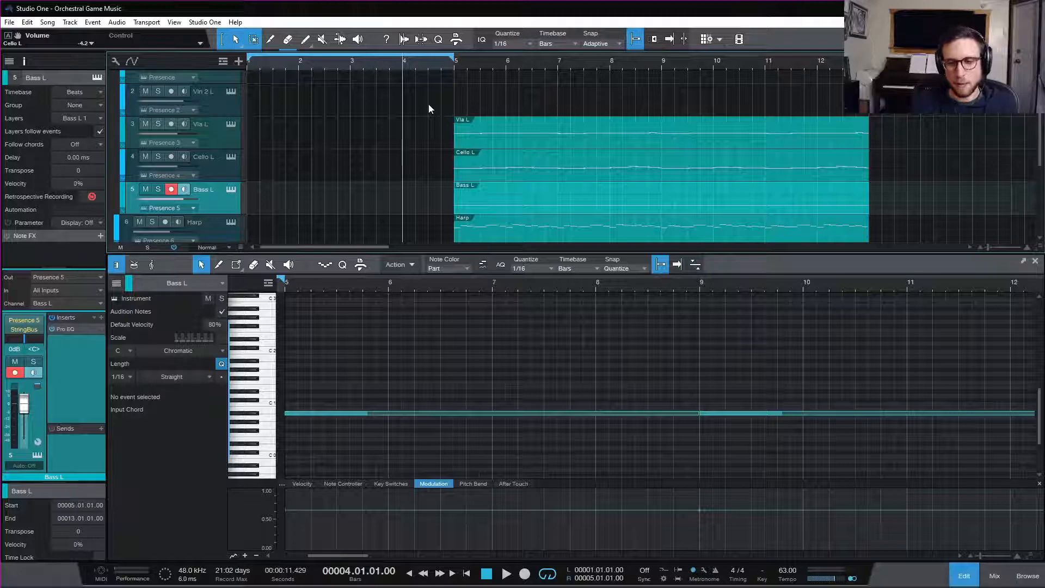
scroll(429, 104, "up", 3)
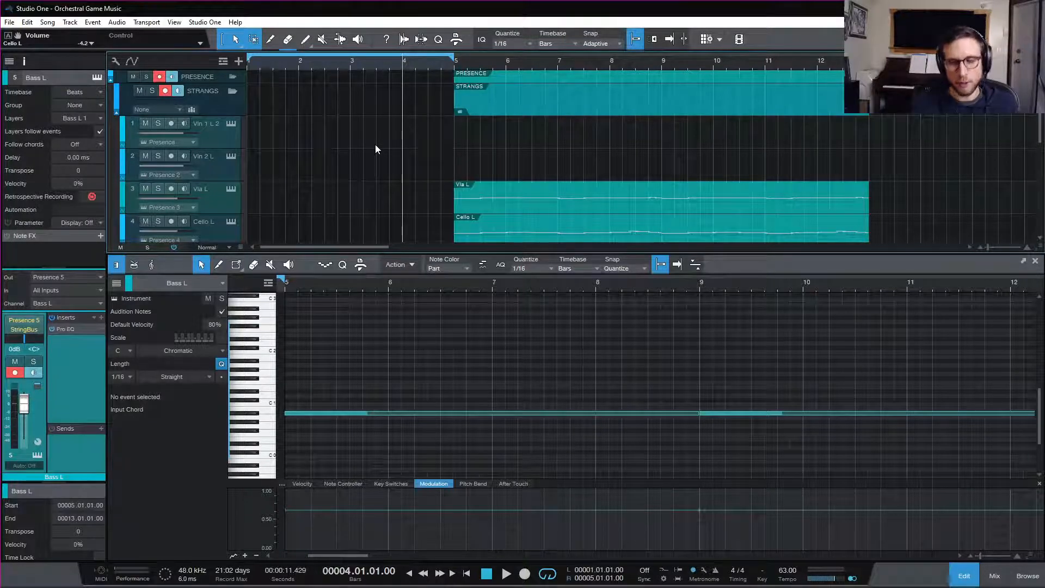
scroll(376, 147, "down", 1)
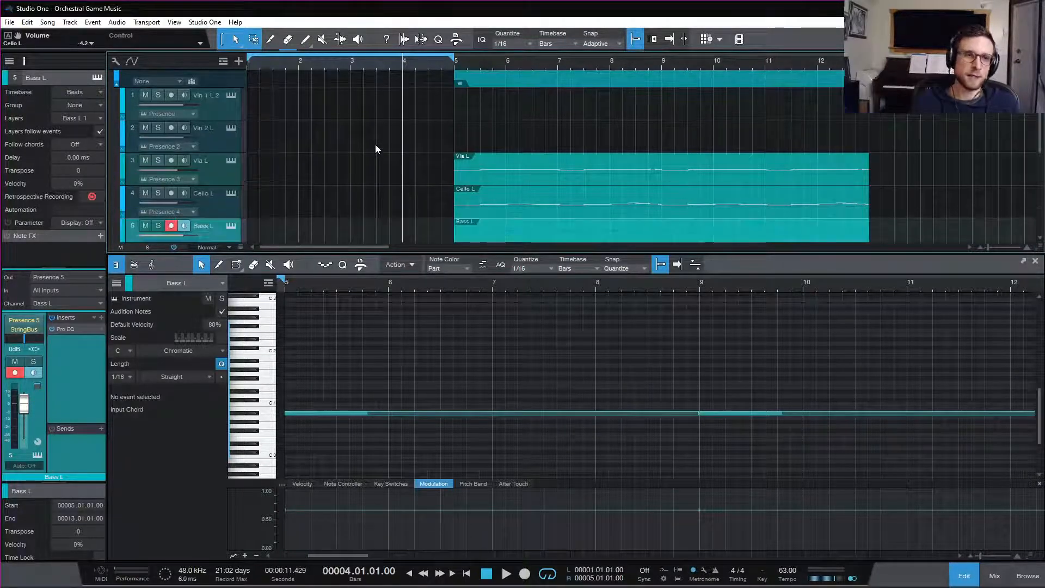
scroll(378, 142, "down", 1)
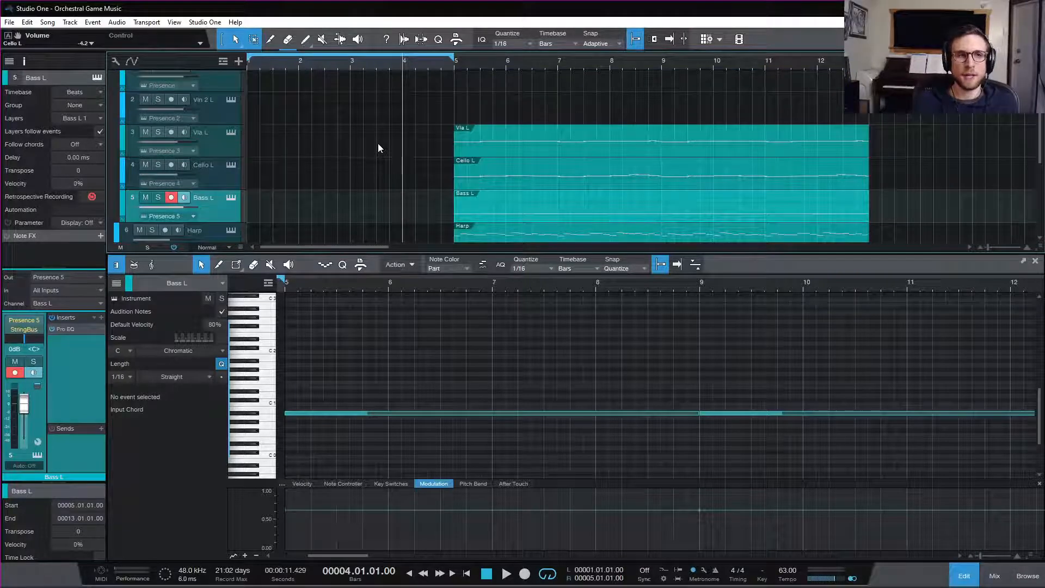
key("Home")
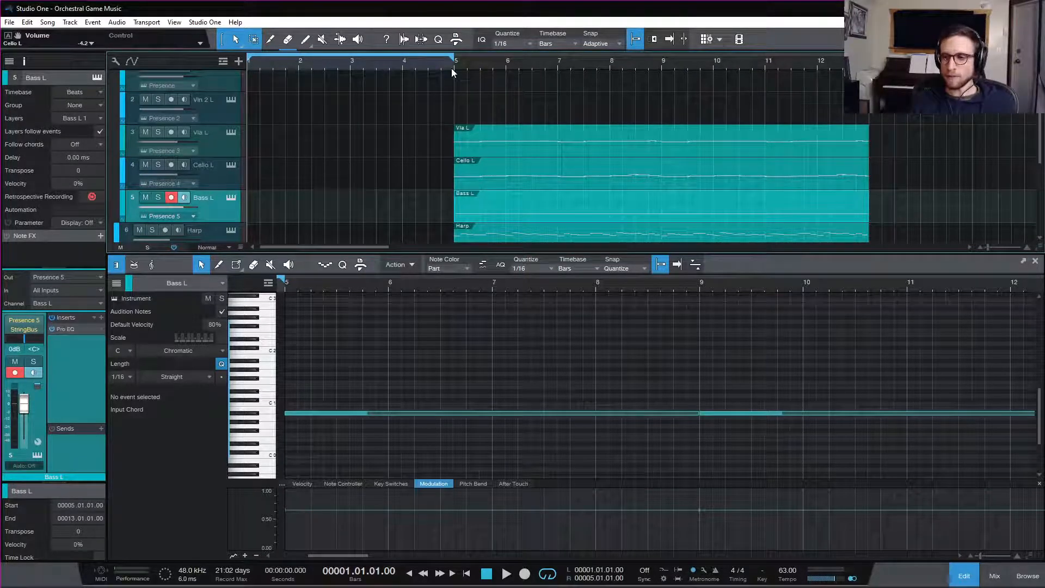
left_click(451, 67)
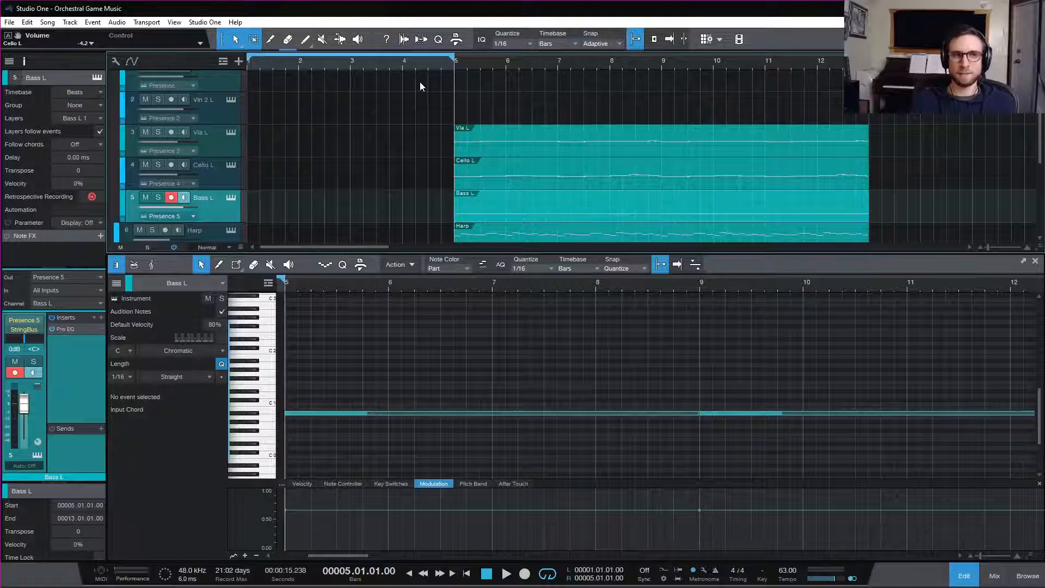
key("Home")
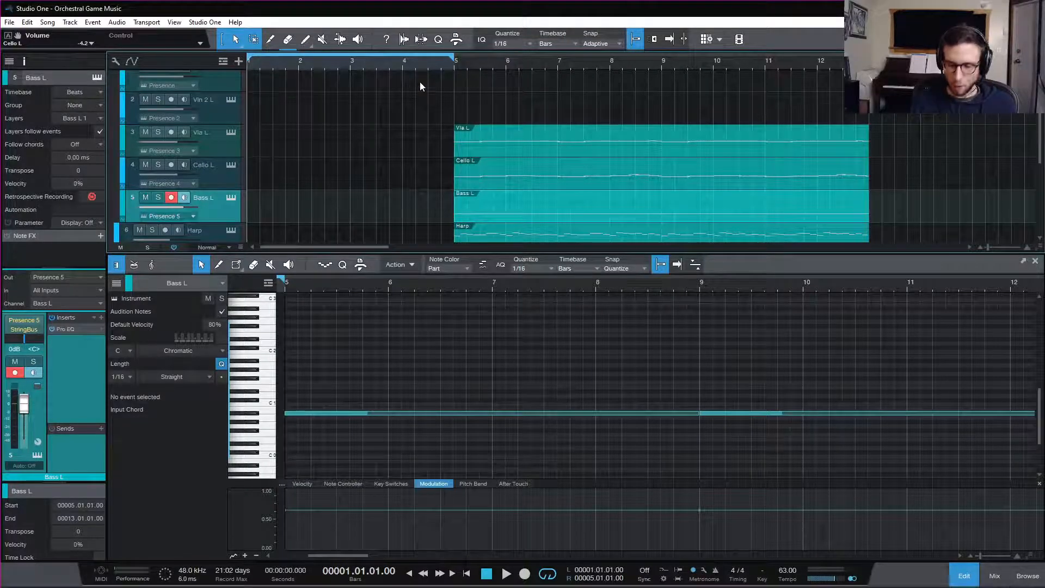
scroll(412, 98, "up", 2)
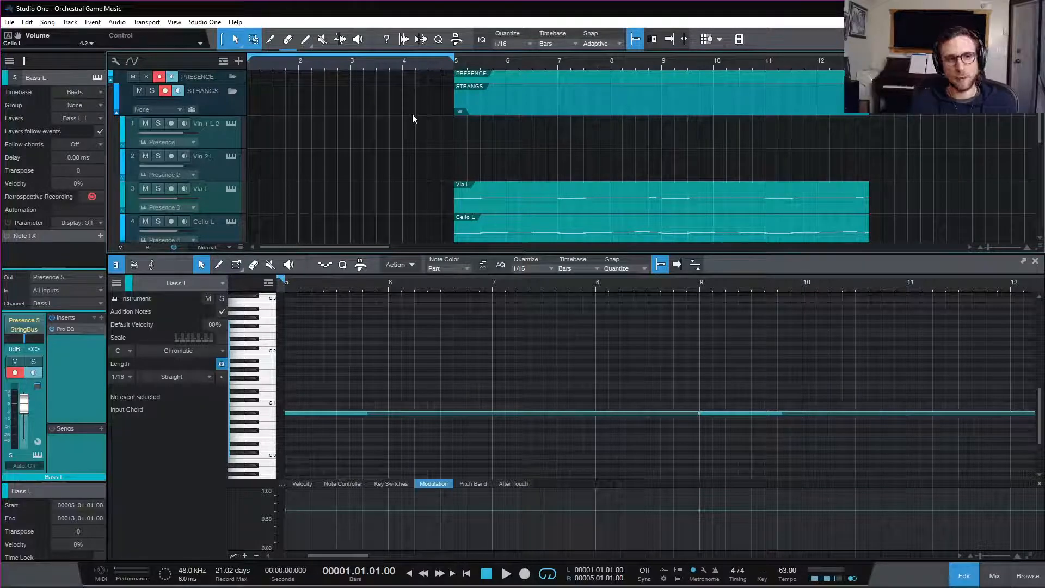
scroll(413, 113, "down", 3)
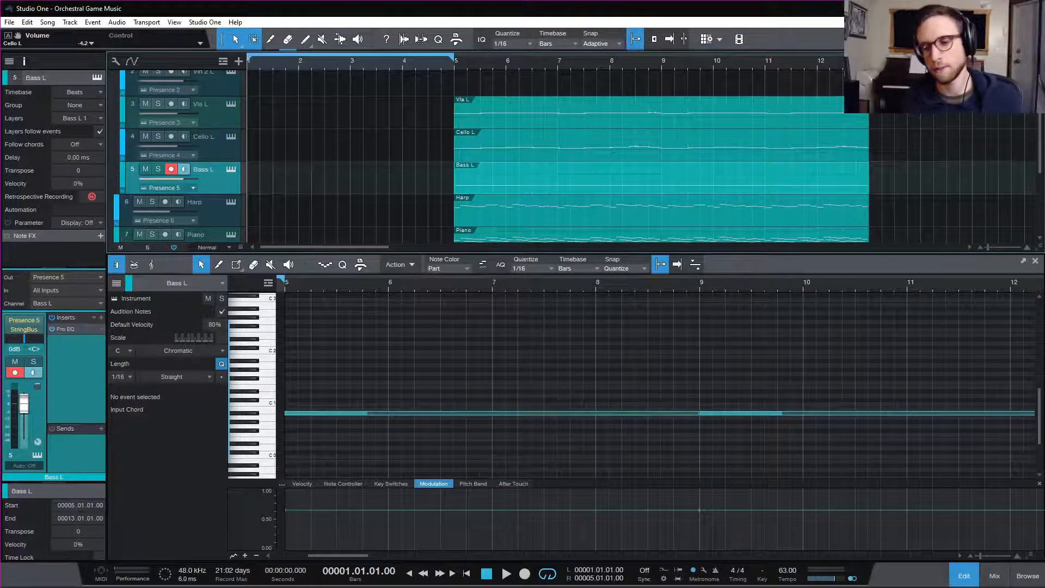
scroll(336, 187, "up", 3)
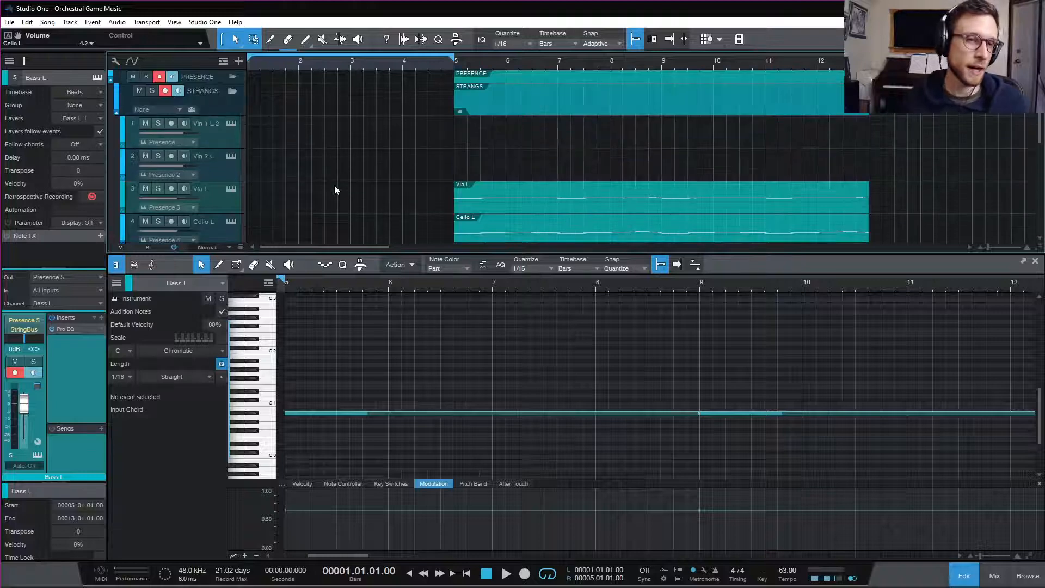
- Close the note editor to show all tracks and listen to the arrangement from bar 5
key("F2")
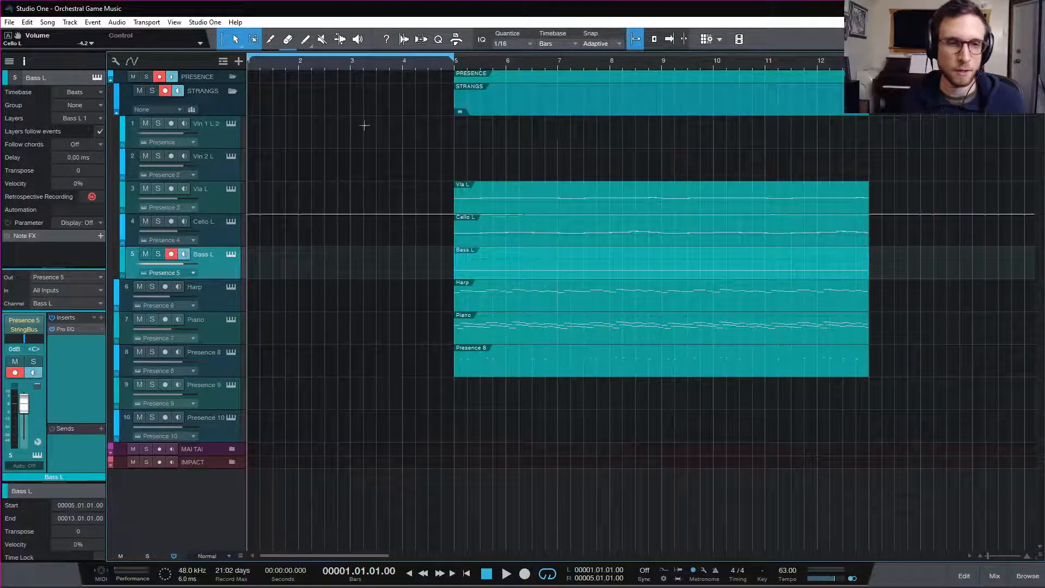
left_click(454, 67)
key("space")
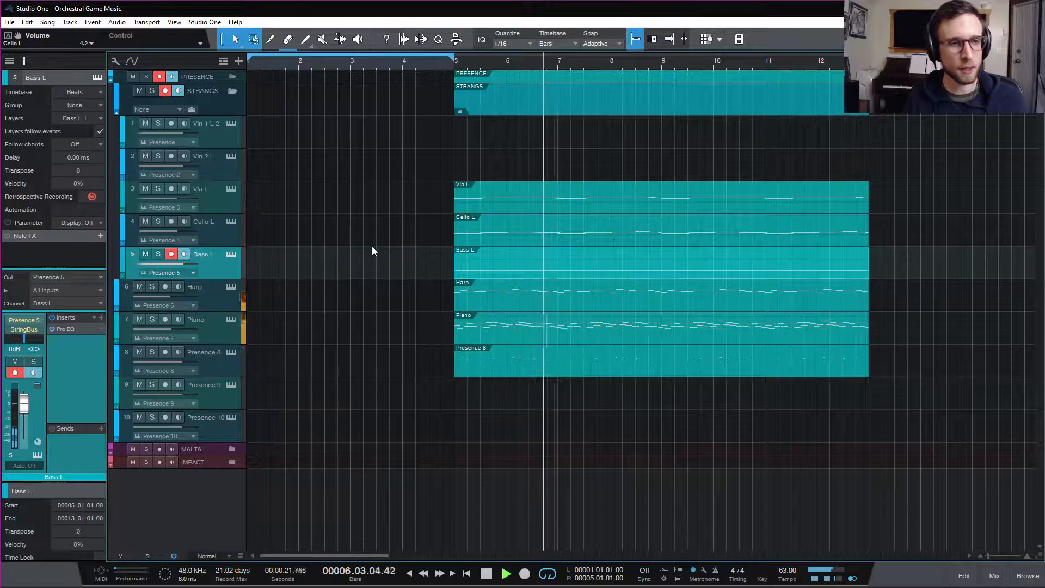
- Open the cello event in the note editor, stop playback and place the playback cursor at bar 9
double_click(679, 237)
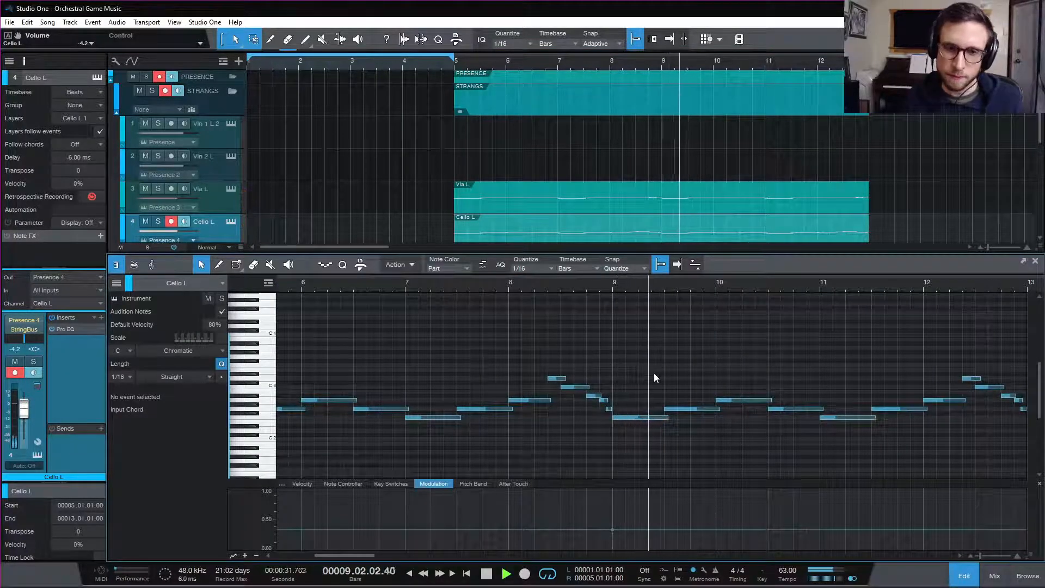
key("space")
left_click(610, 287)
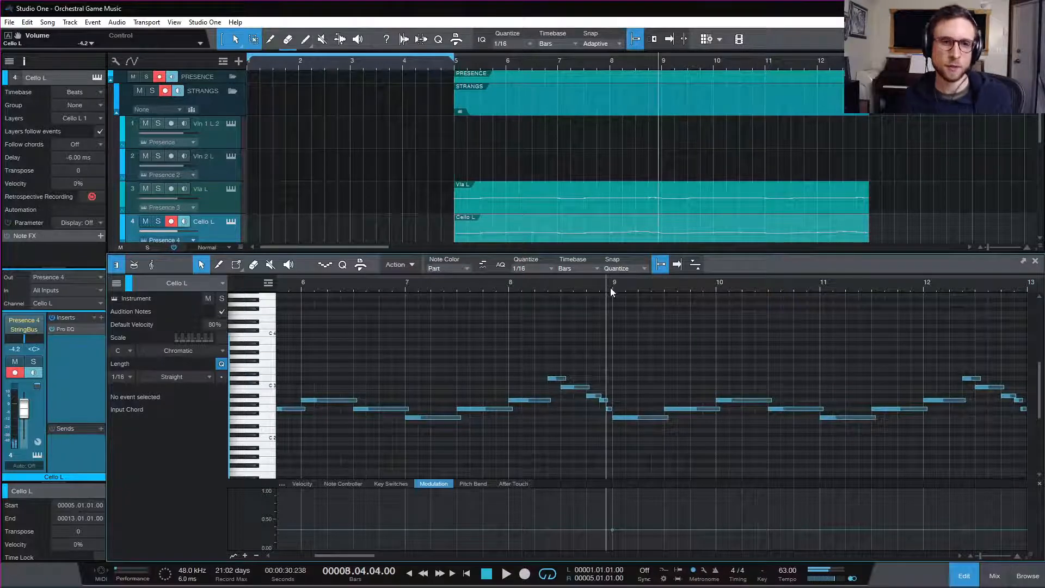
left_click(614, 289)
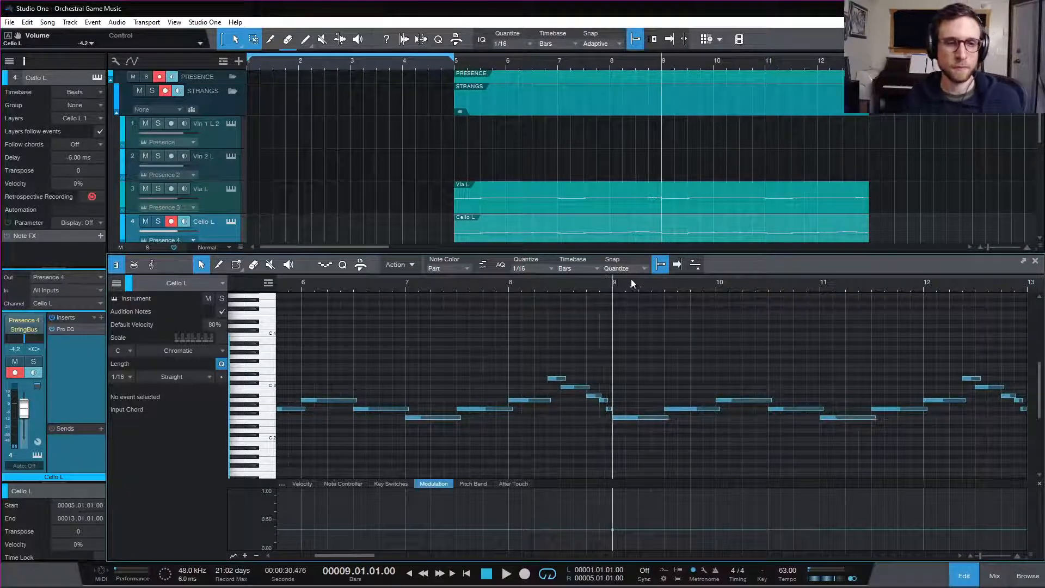
- Open the Presence instrument of the Vln 2 L track and move its window clear of the arrangement
scroll(743, 179, "down", 3)
scroll(343, 185, "up", 2)
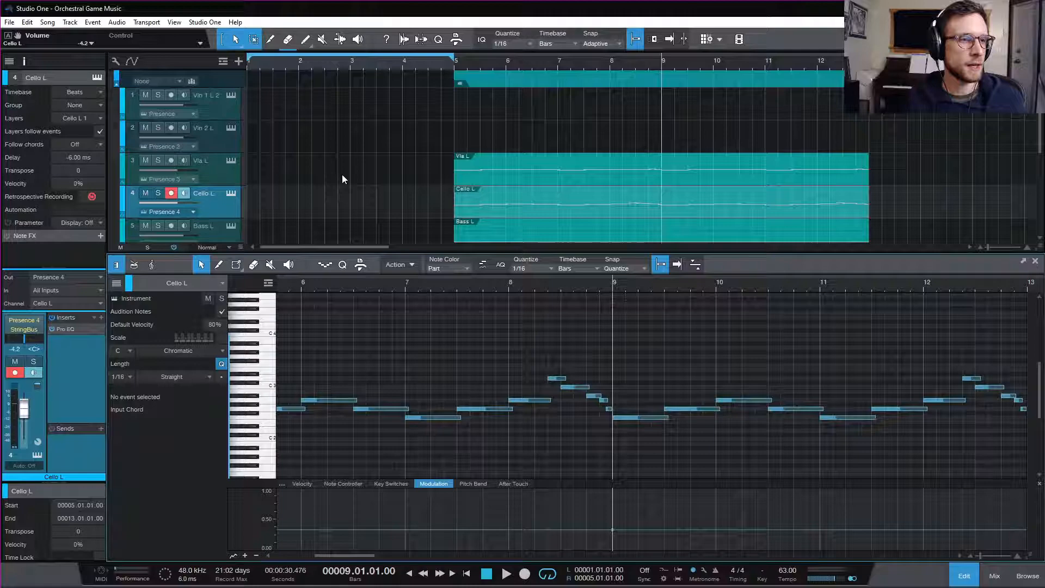
left_click(229, 149)
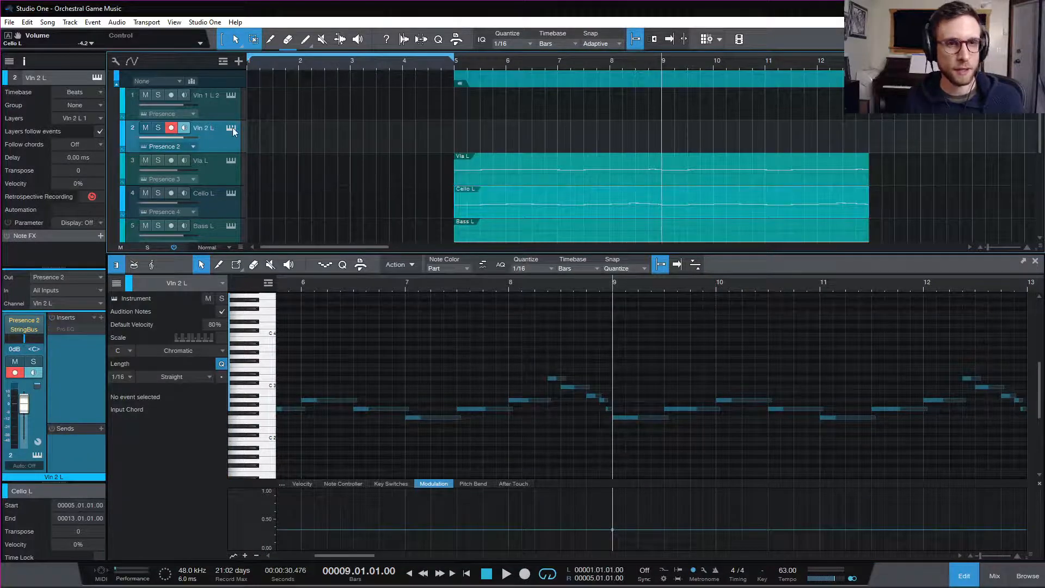
left_click(231, 127)
left_click_drag(627, 74, 570, 127)
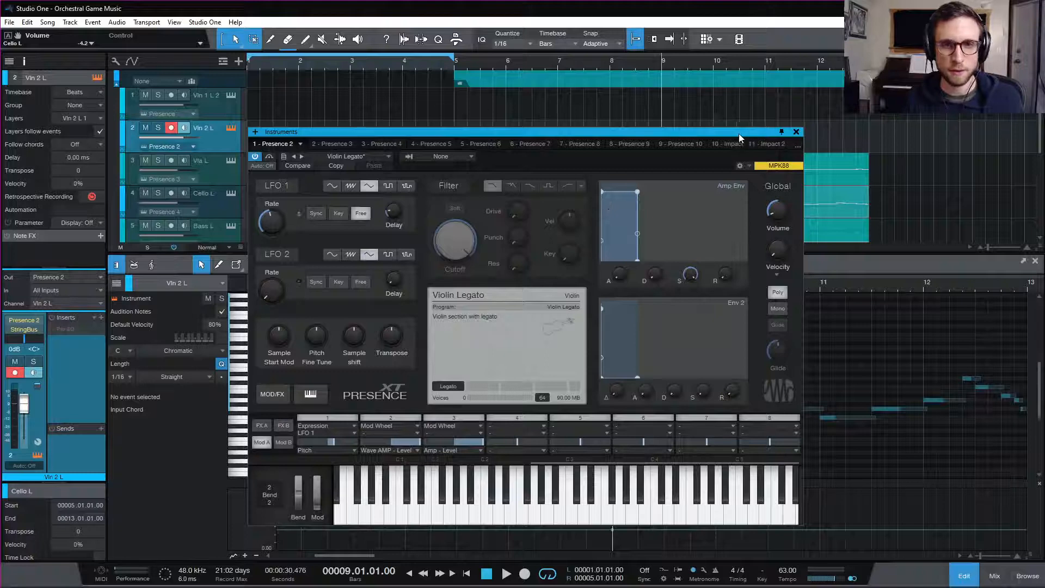
left_click_drag(739, 133, 543, 197)
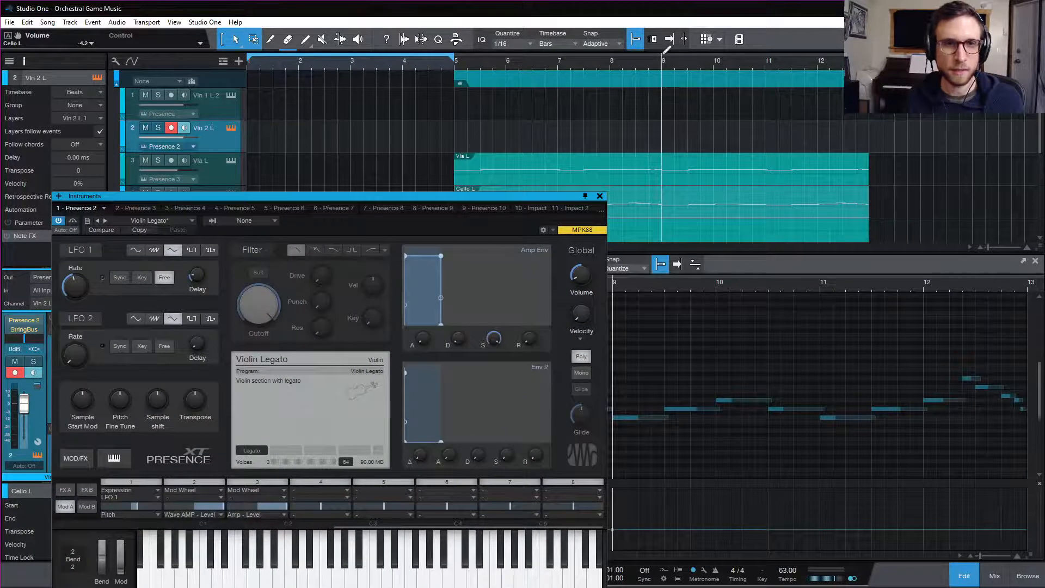
- Set the loop range to bars 9 to 13 and play that section to rehearse a second violin part
left_click_drag(665, 55, 873, 56)
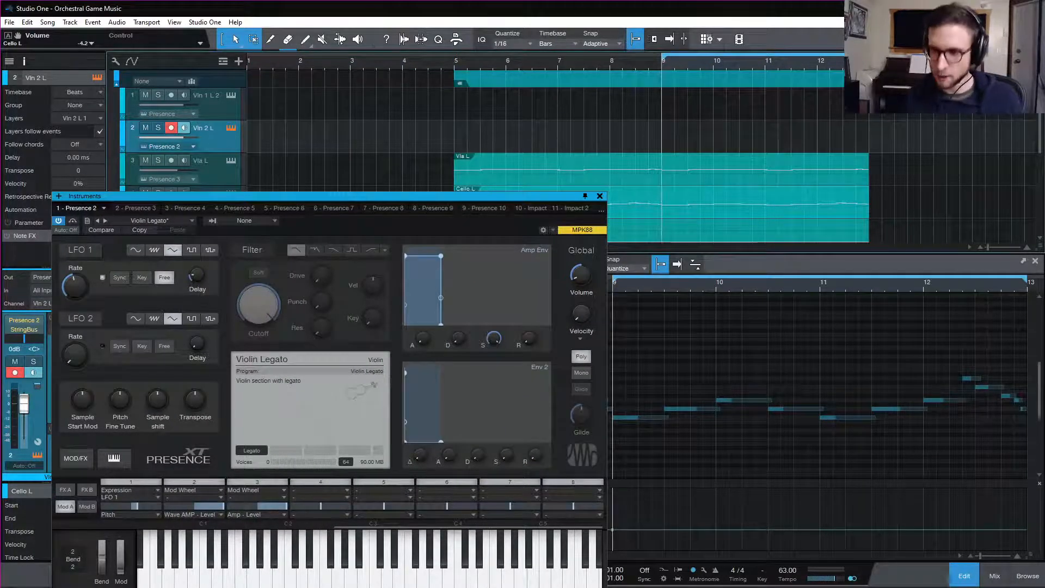
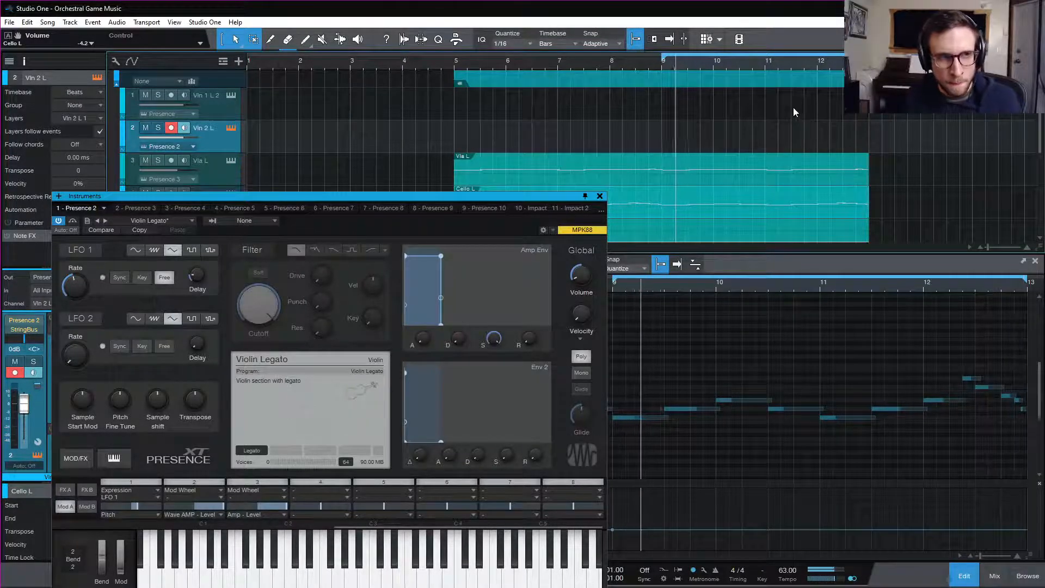
key("space")
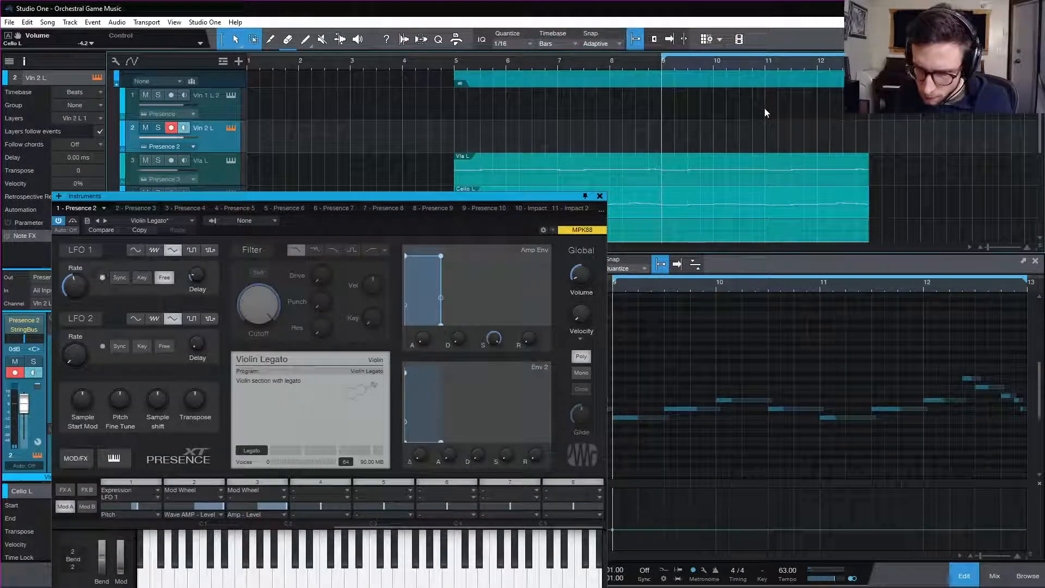
key("space")
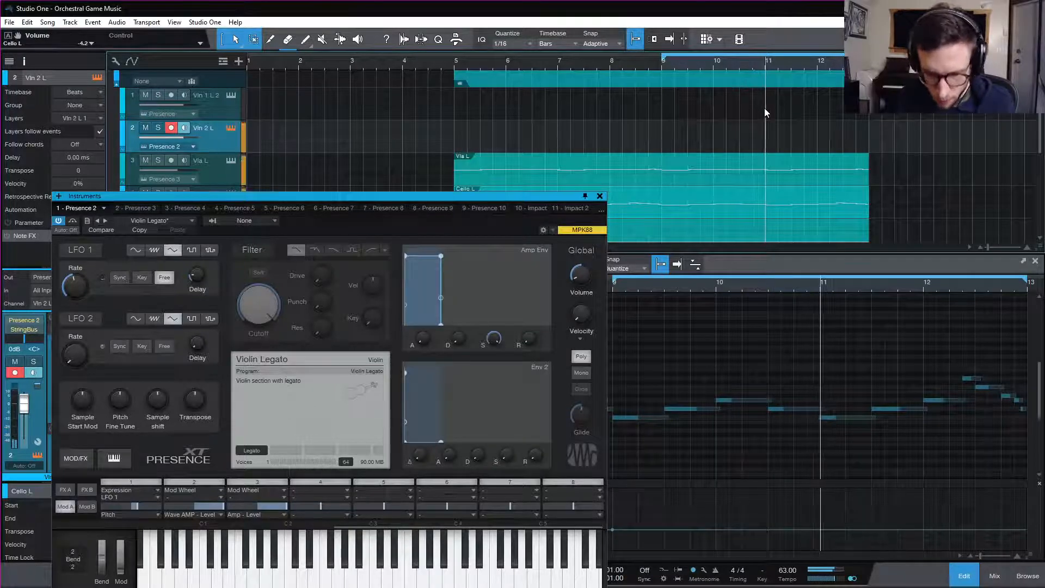
key("space")
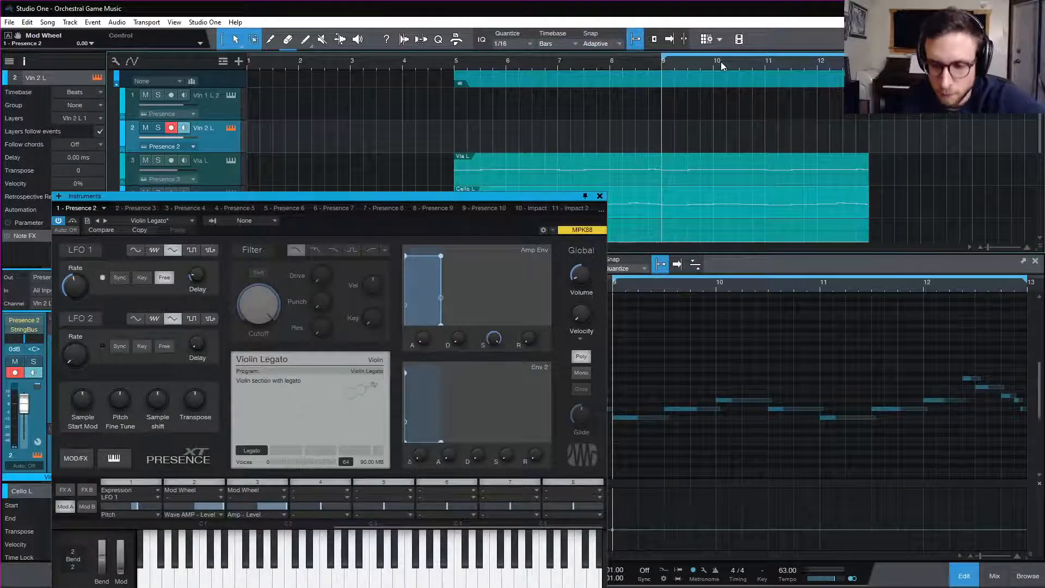
- Record a trial melody with mod wheel swells on the Vln 2 L track from bar 9, and undo the take
key("KP_Multiply")
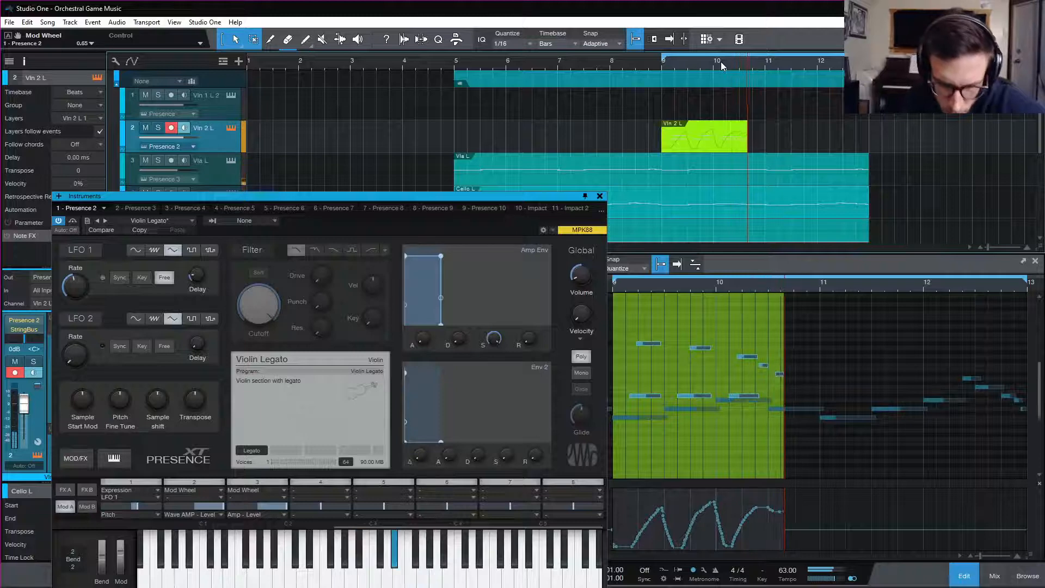
key("space")
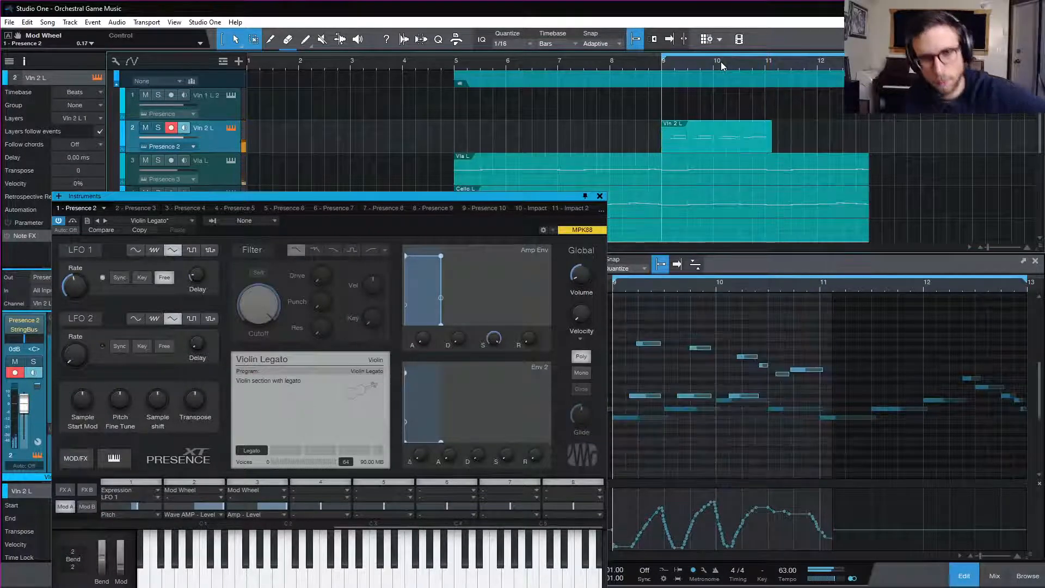
scroll(783, 331, "left", 5)
scroll(809, 352, "right", 2)
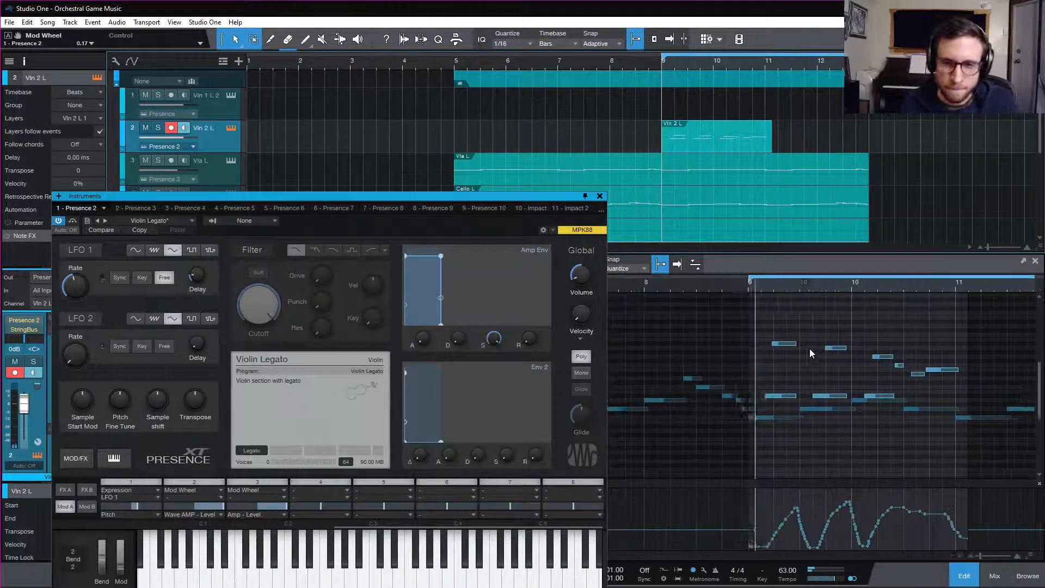
key("ctrl+z")
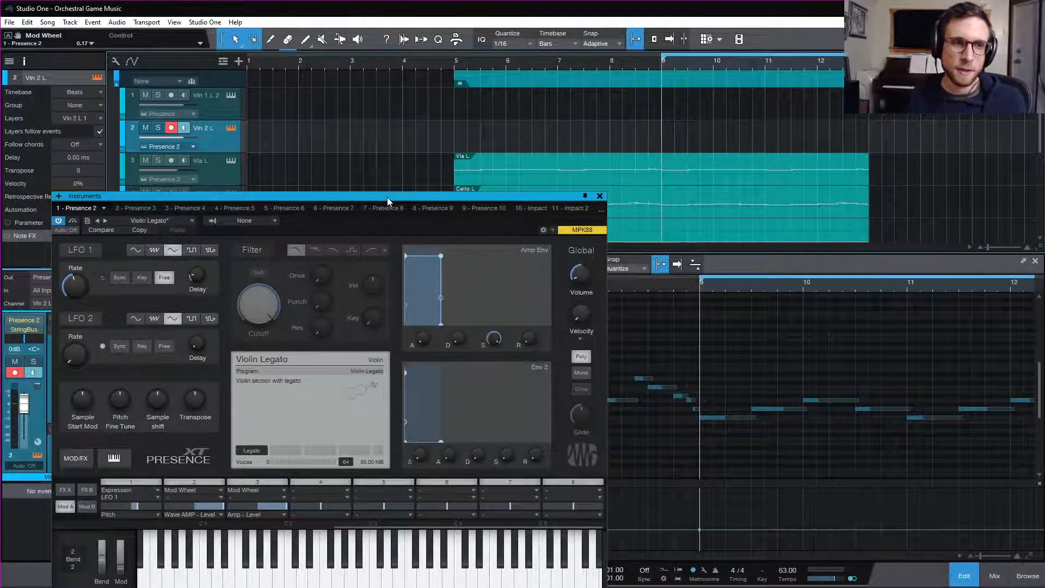
- Move the Presence instrument window around the workspace and close it to uncover the arrangement
left_click_drag(387, 197, 443, 125)
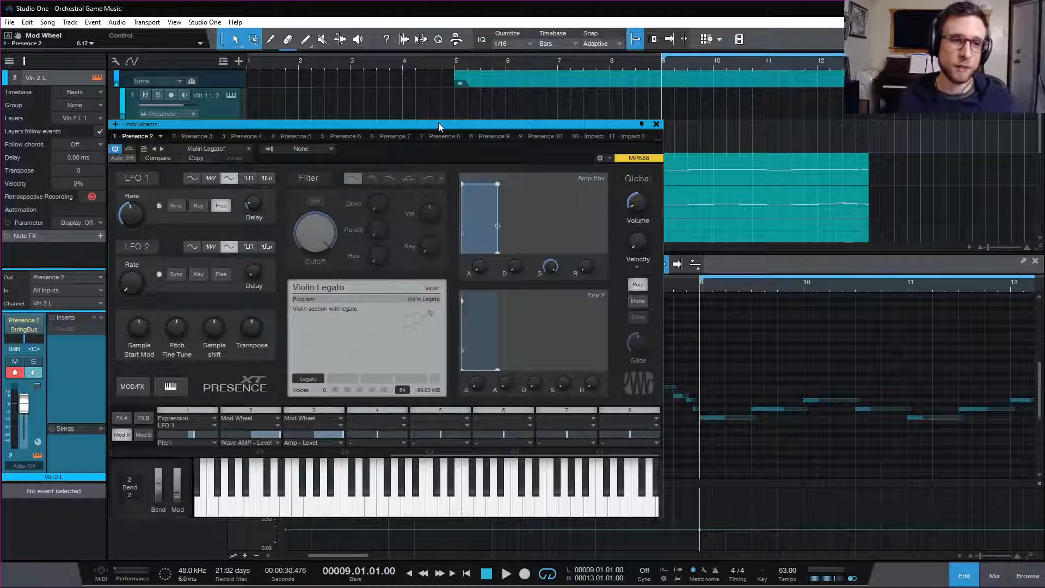
left_click_drag(438, 122, 471, 72)
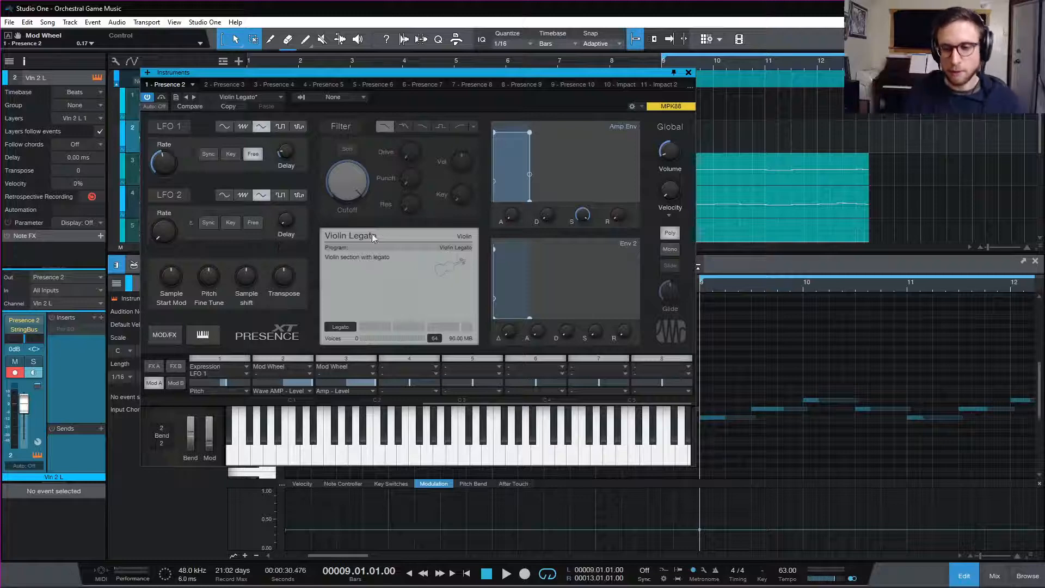
left_click_drag(423, 74, 488, 64)
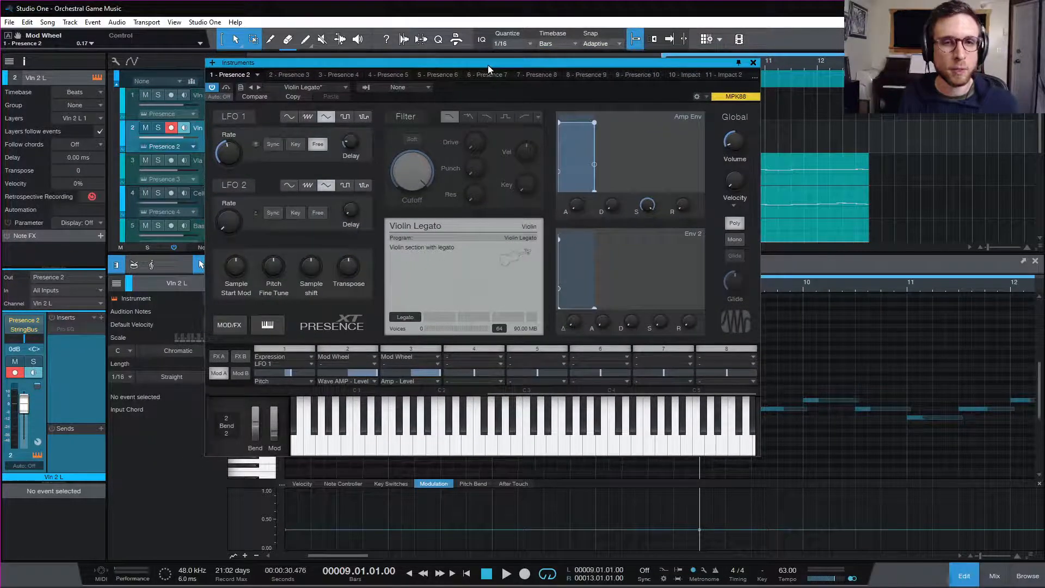
left_click(755, 62)
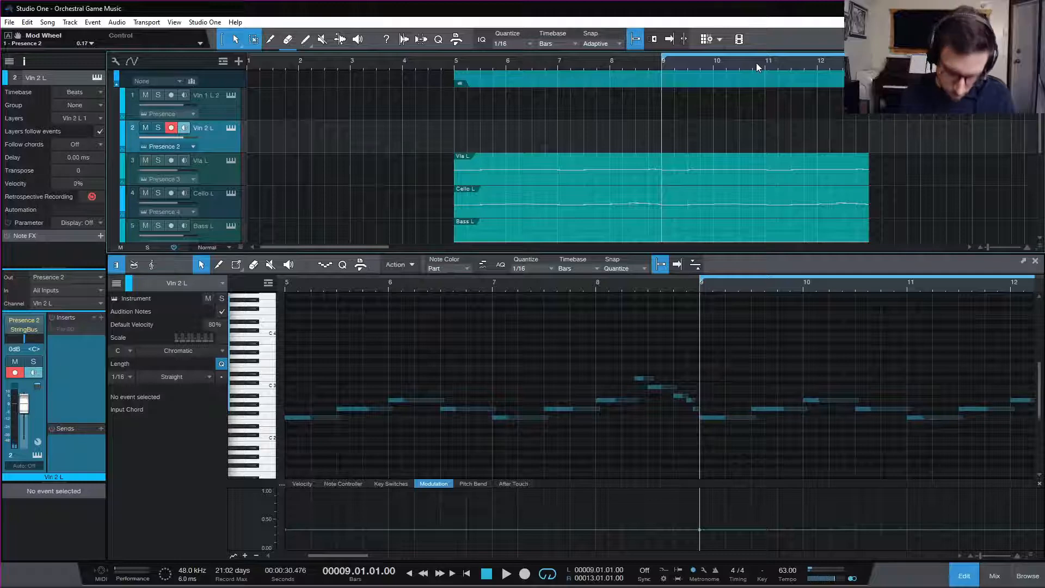
- Play the section from bar 9 repeatedly to rehearse the second violin melody on the Vln 2 L track
key("space")
key("space")
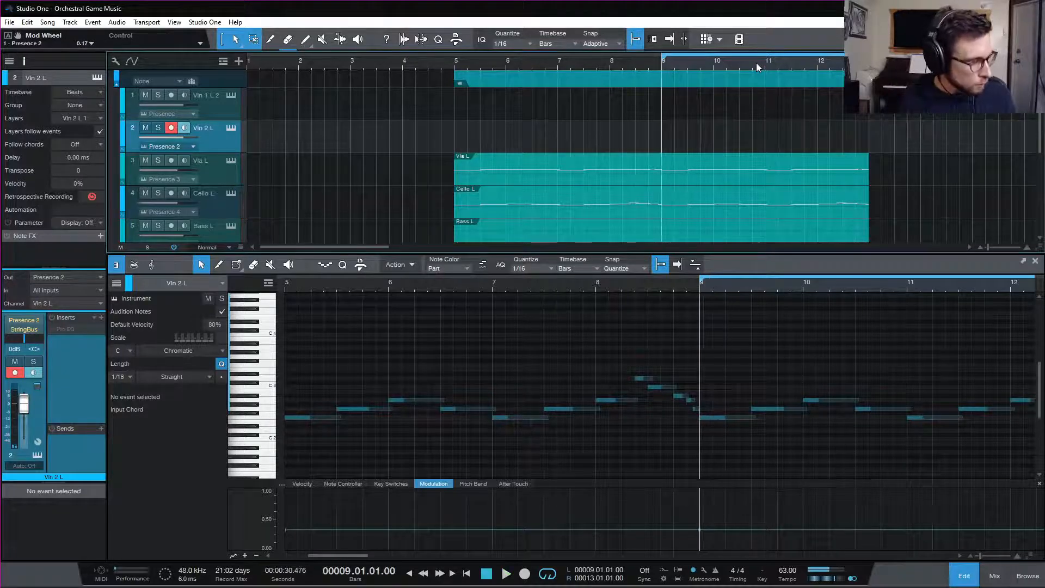
key("space")
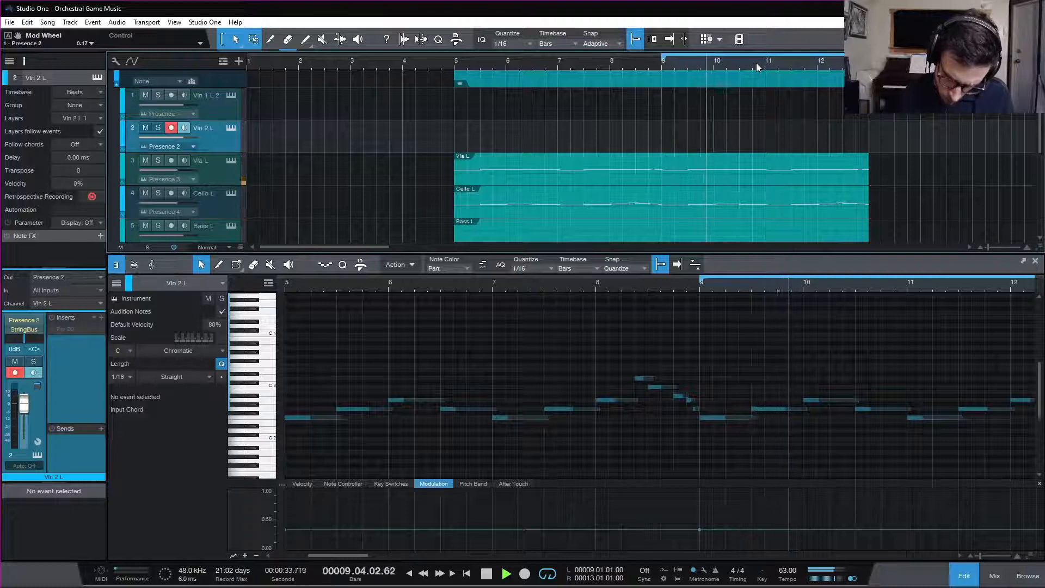
key("space")
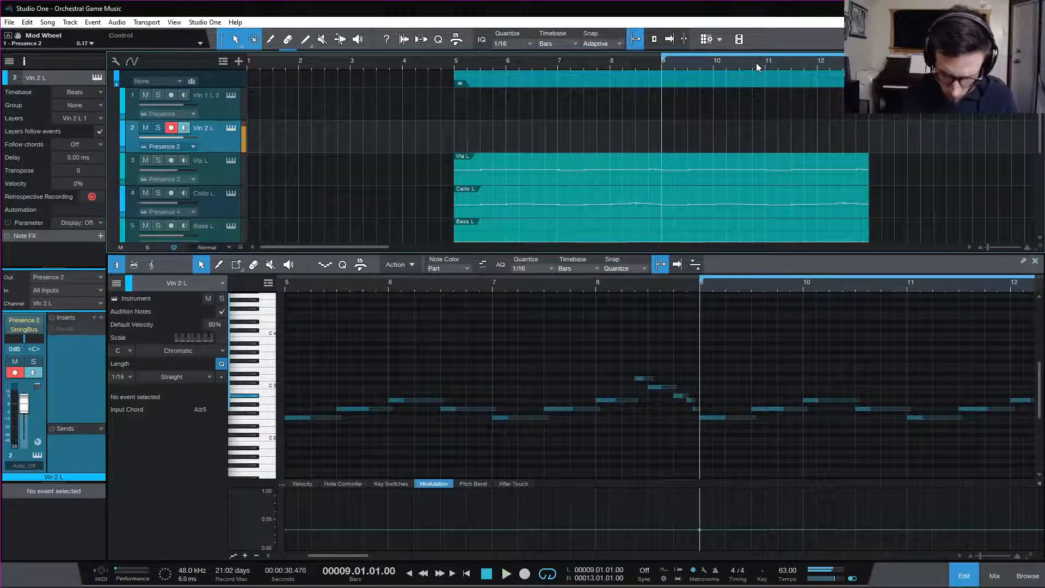
key("space")
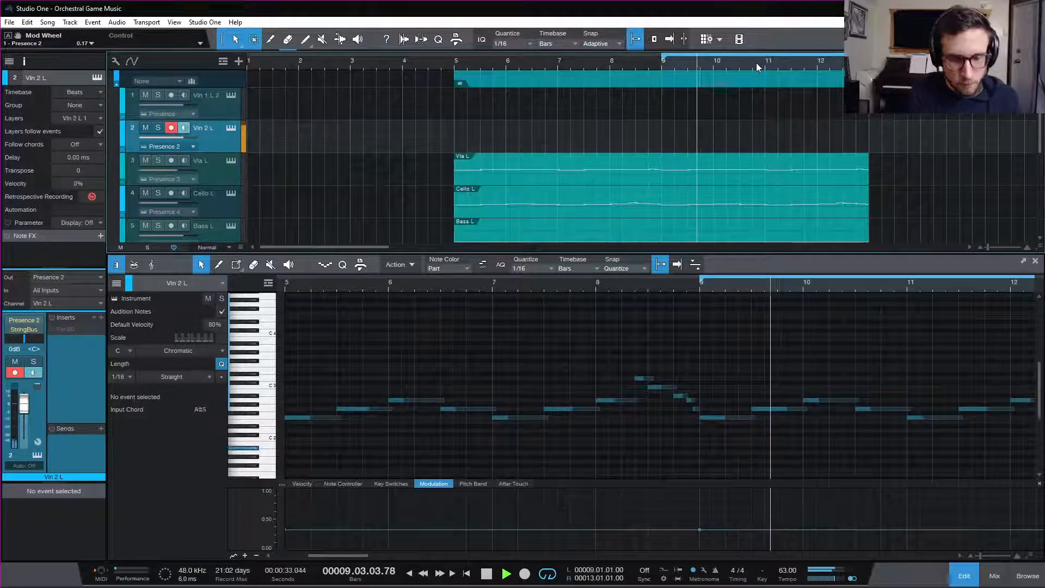
key("space")
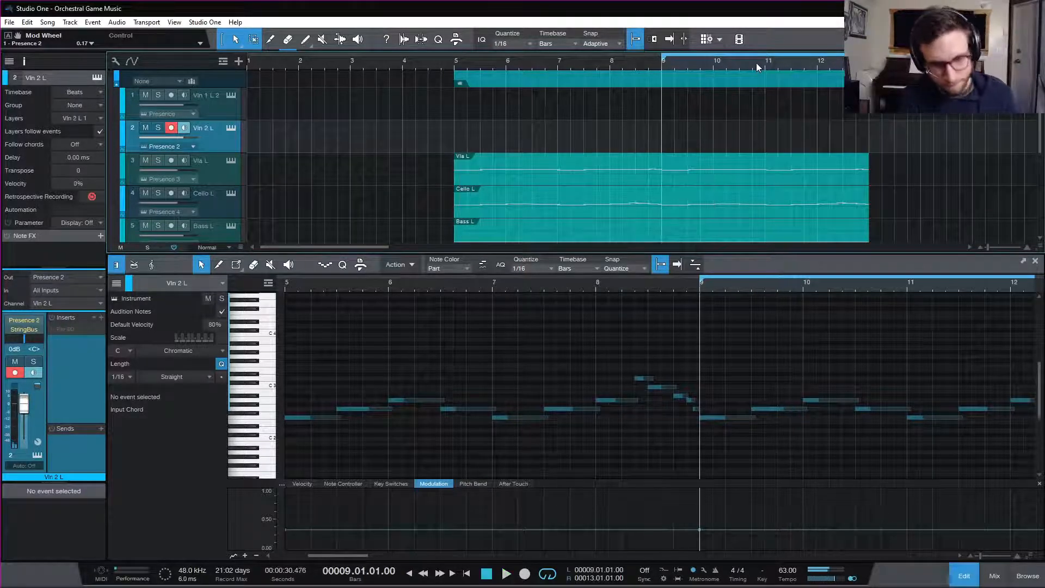
key("space")
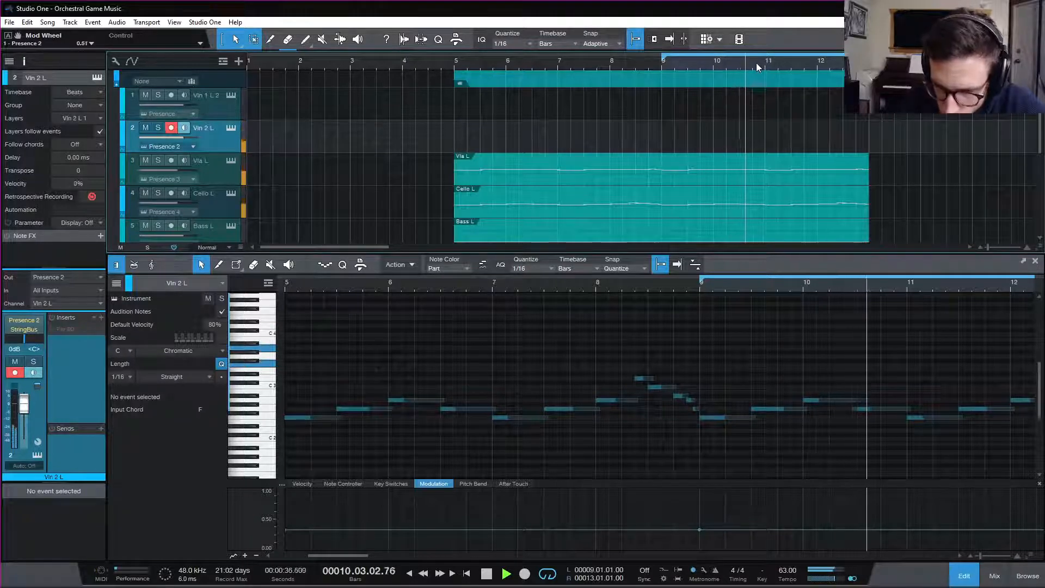
key("space")
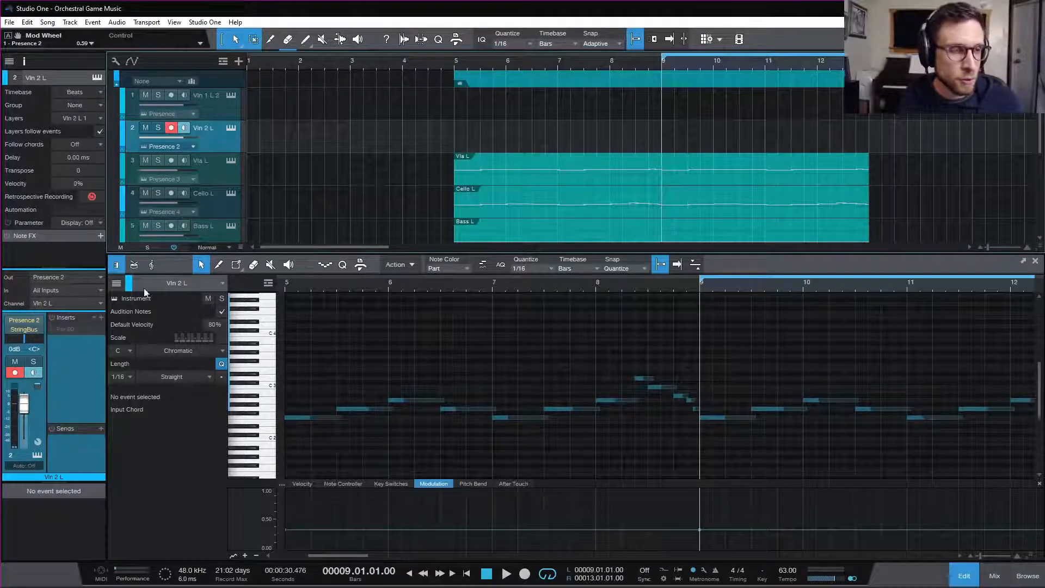
- Open the Presence instrument of the Vln 2 L track and rehearse the melody from bar 9 with its controls showing
left_click(230, 127)
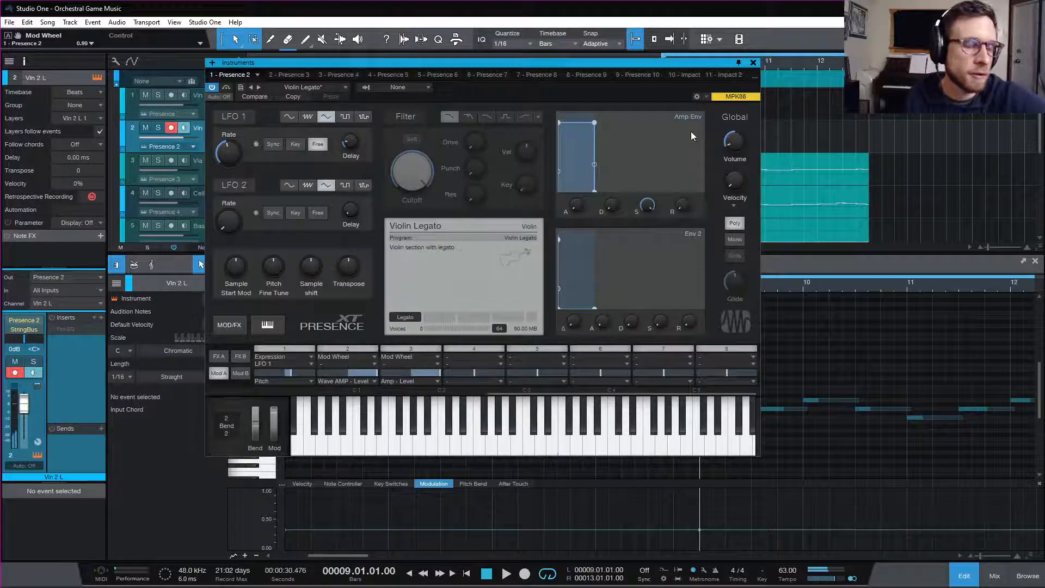
mouse_move(735, 144)
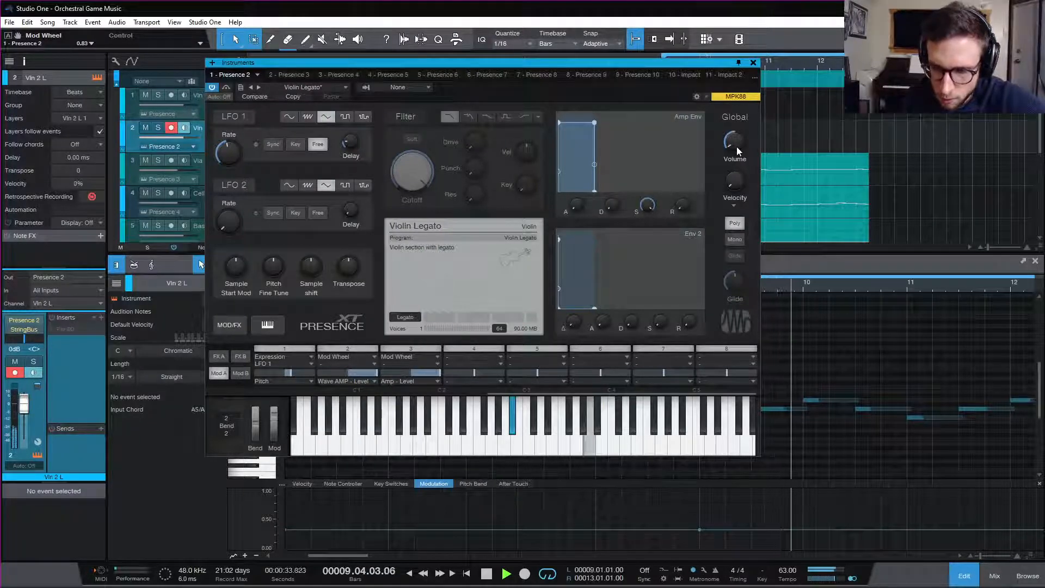
key("space")
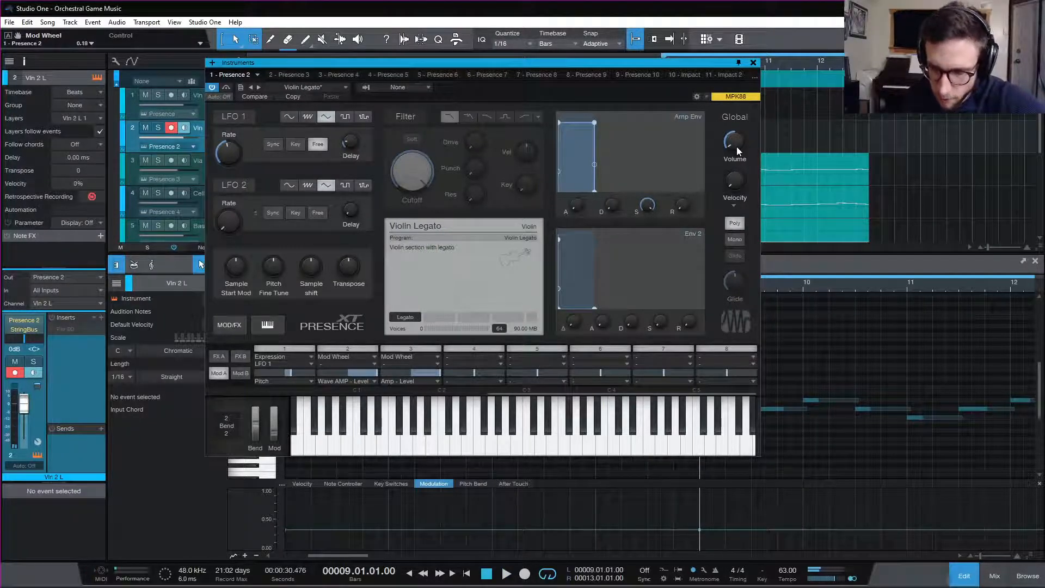
key("KP_Multiply")
key("space")
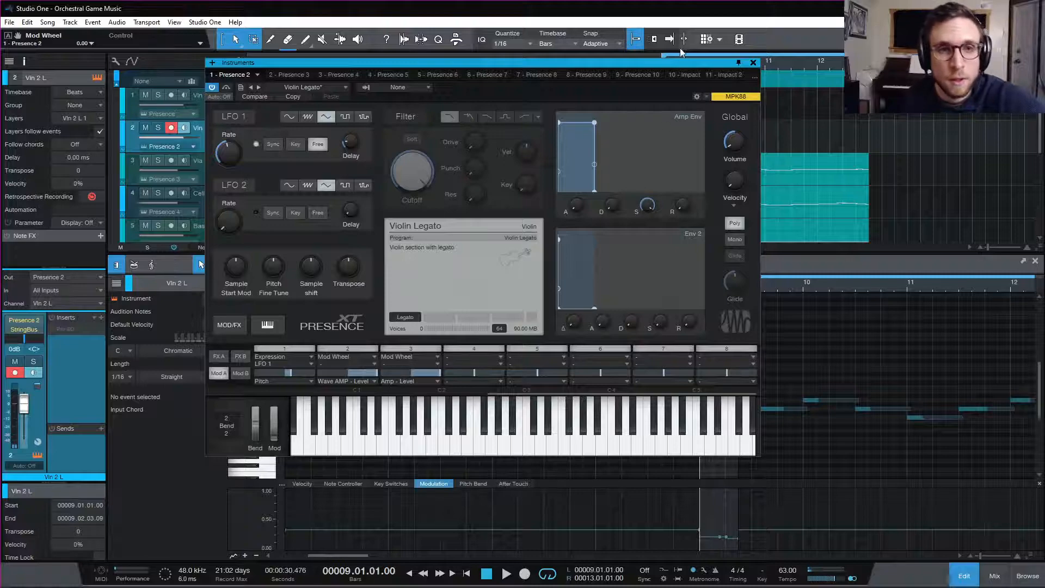
left_click_drag(679, 64, 690, 248)
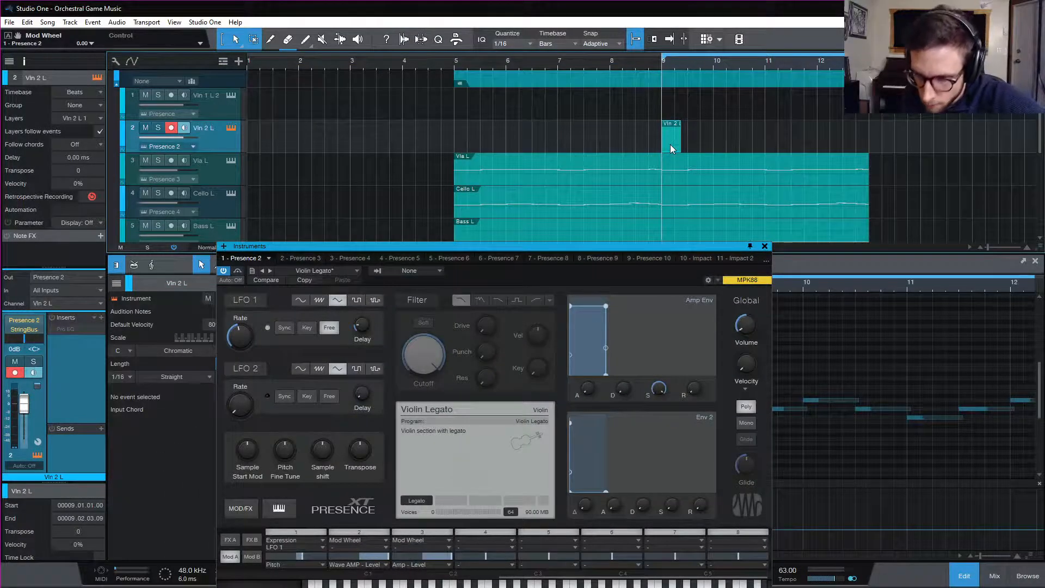
key("Delete")
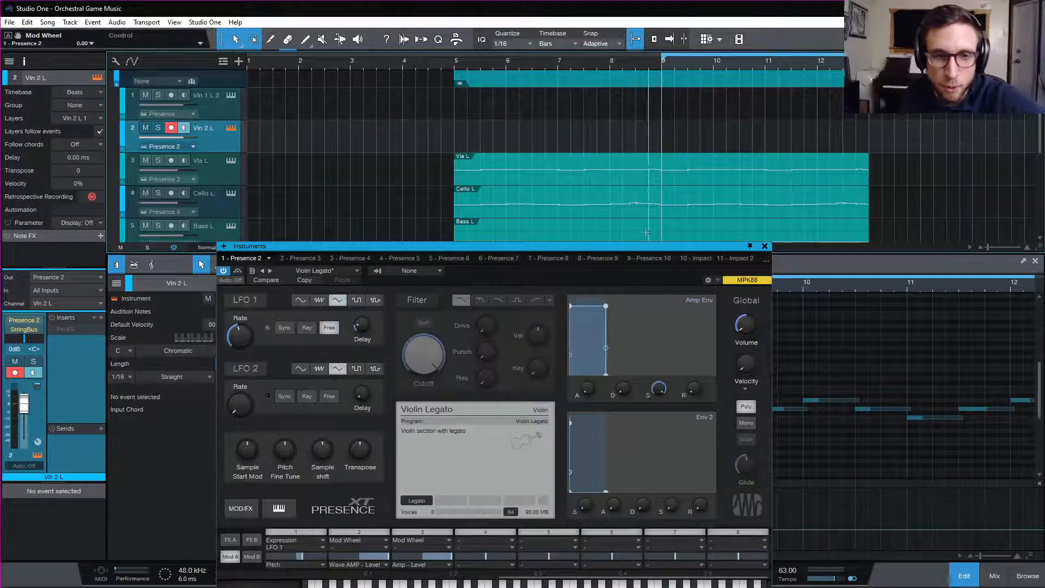
- Record the second violin melody with mod wheel swells on the Vln 2 L track over bars 9 to 13, and close the instrument window
left_click_drag(638, 244, 619, 187)
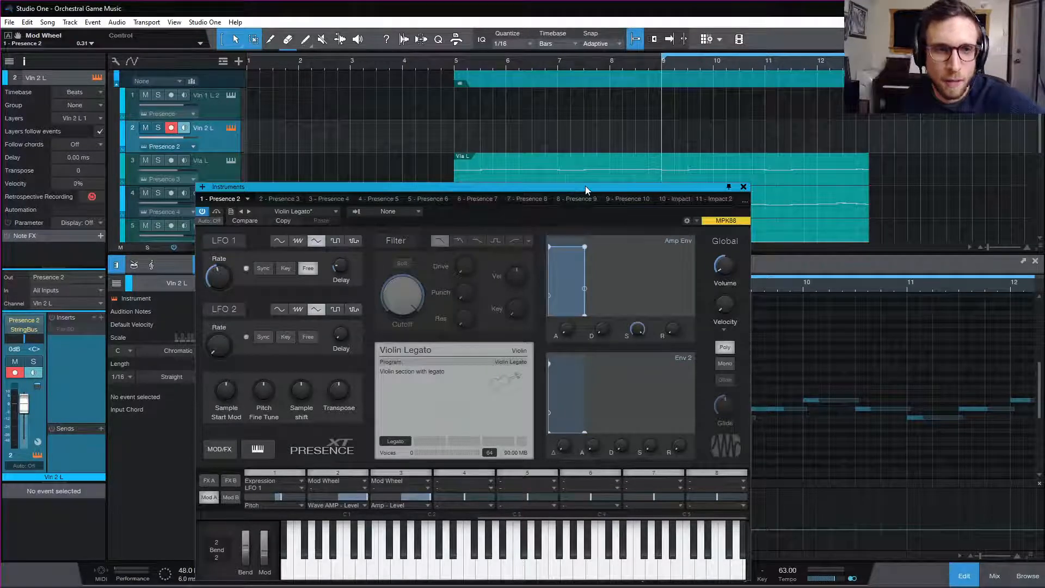
left_click_drag(586, 185, 491, 222)
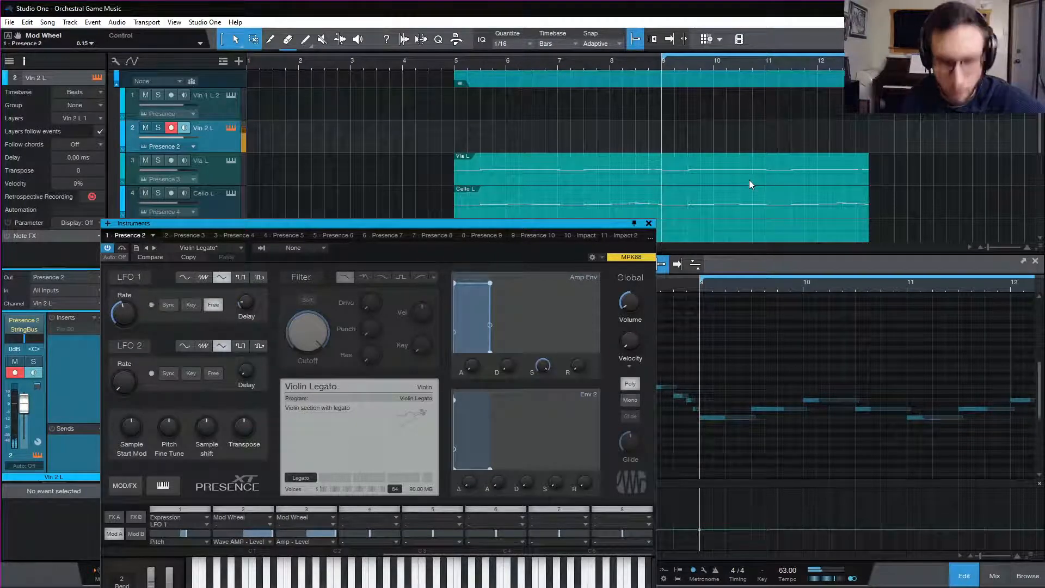
key("space")
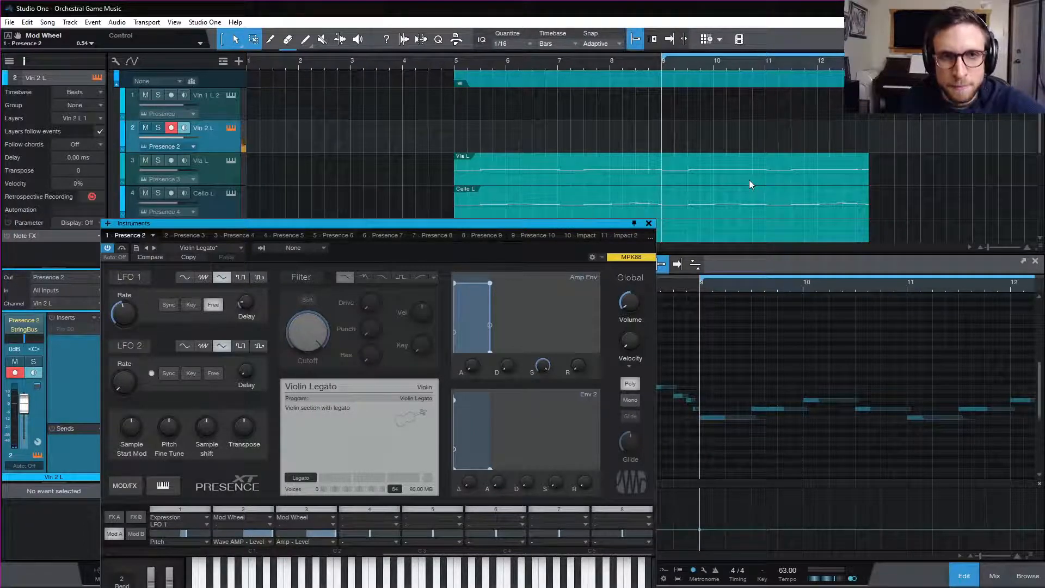
key("KP_Multiply")
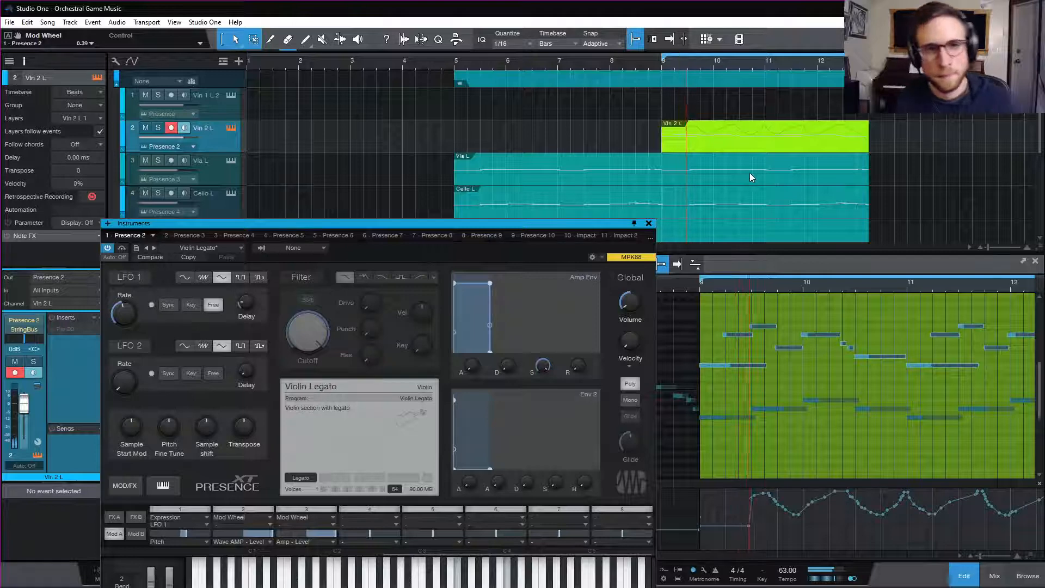
key("space")
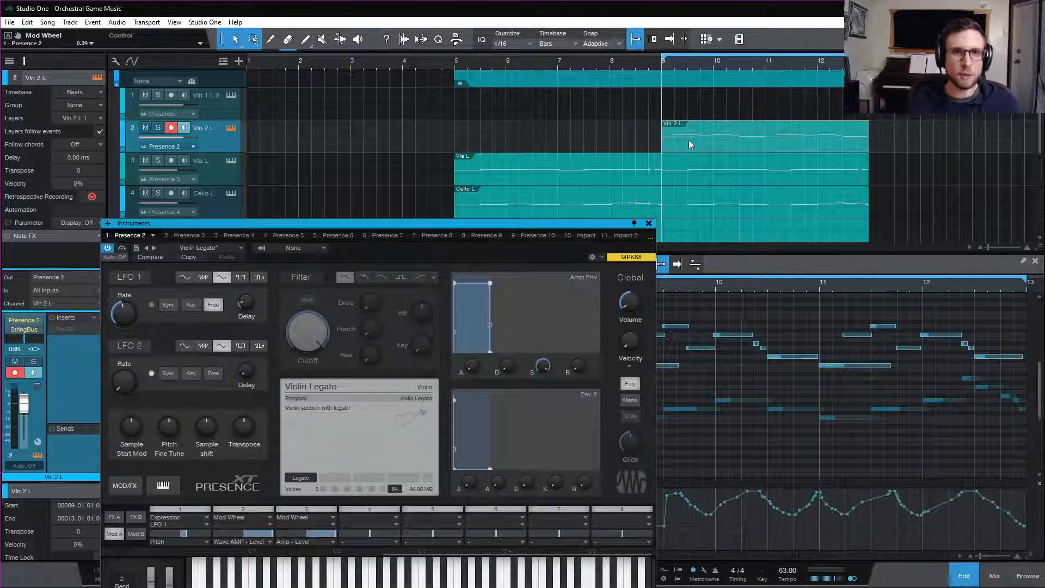
left_click(649, 223)
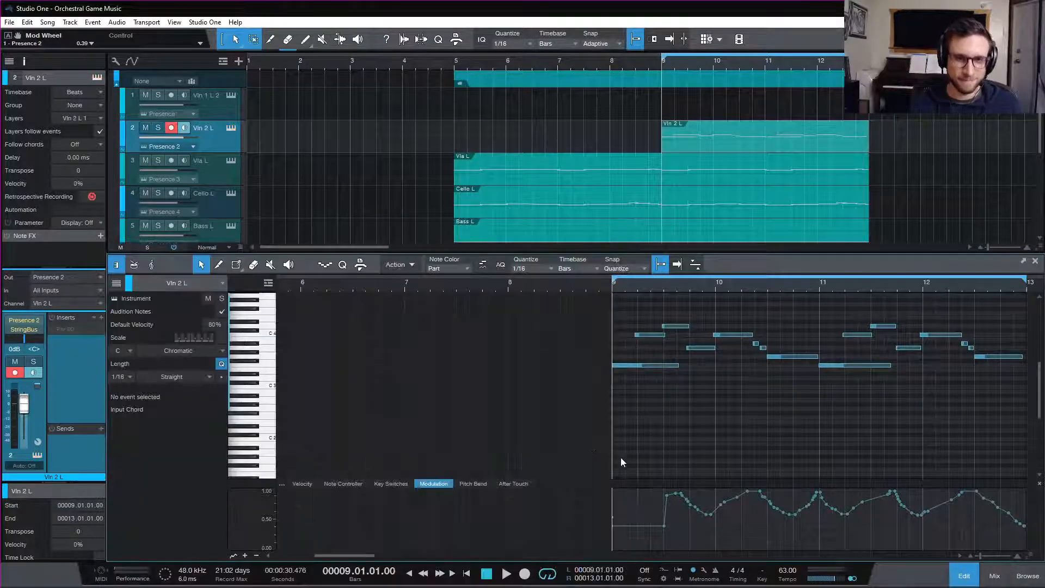
- Erase the flat start of the modulation curve at bar 9 so it ramps straight up to the first peak, and play it back
left_click_drag(665, 530, 614, 523)
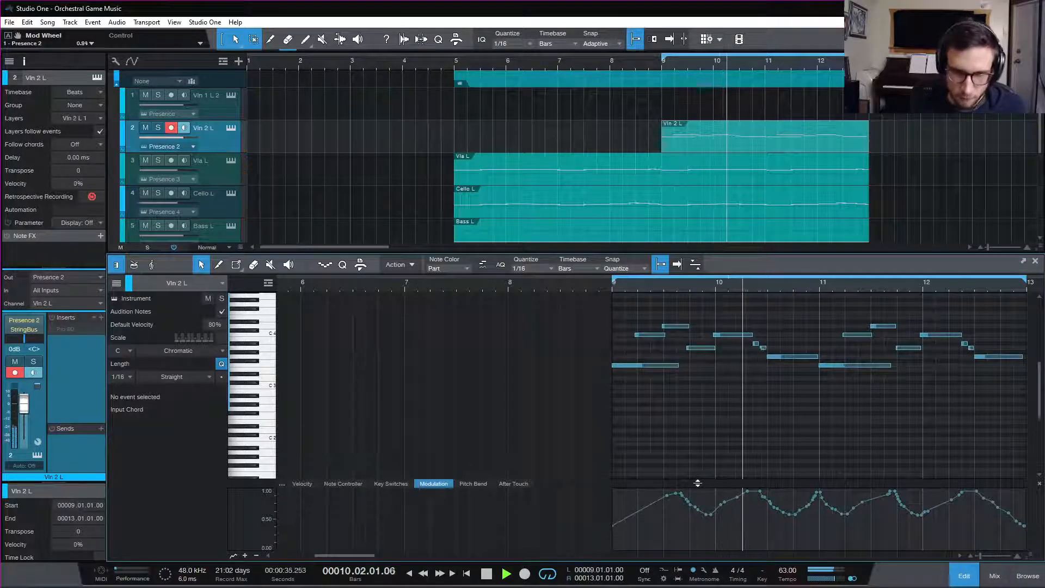
scroll(814, 463, "right", 3)
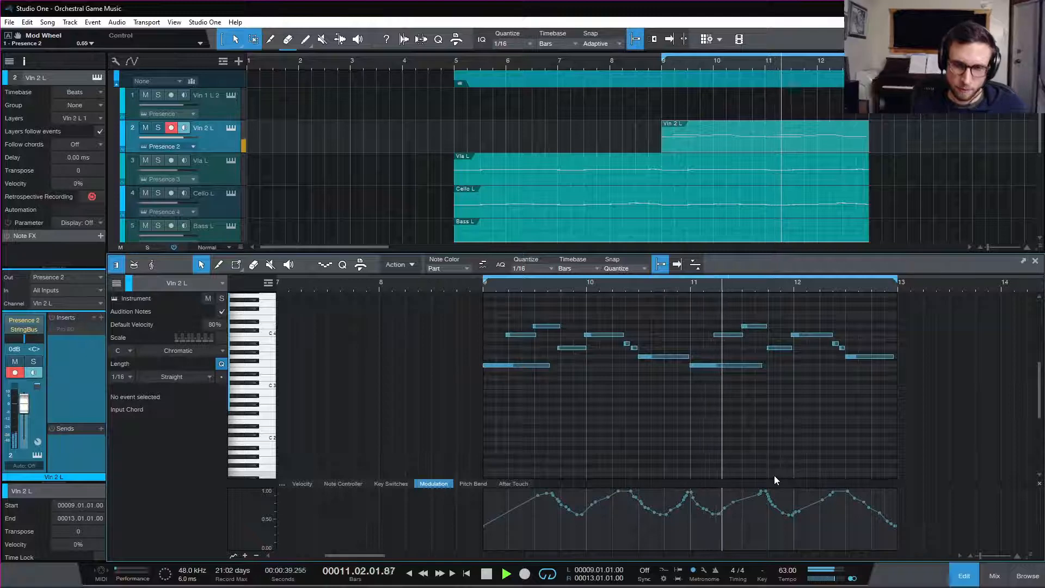
key("space")
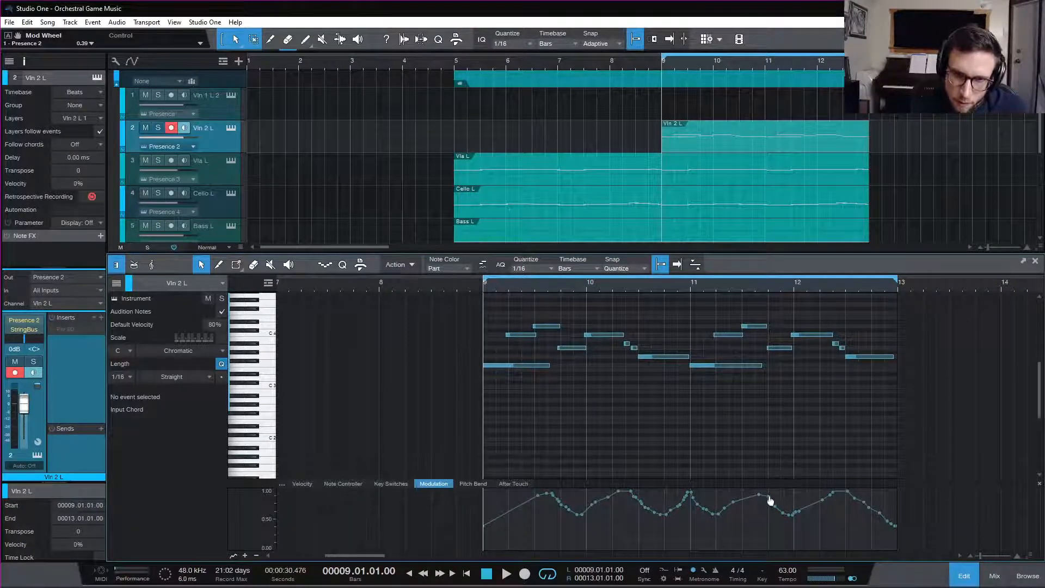
- Smooth the bar 11 modulation swell into a rounded curve falling to bar 12, and audition it from just before bar 11
left_click_drag(770, 501, 793, 510)
left_click(736, 504)
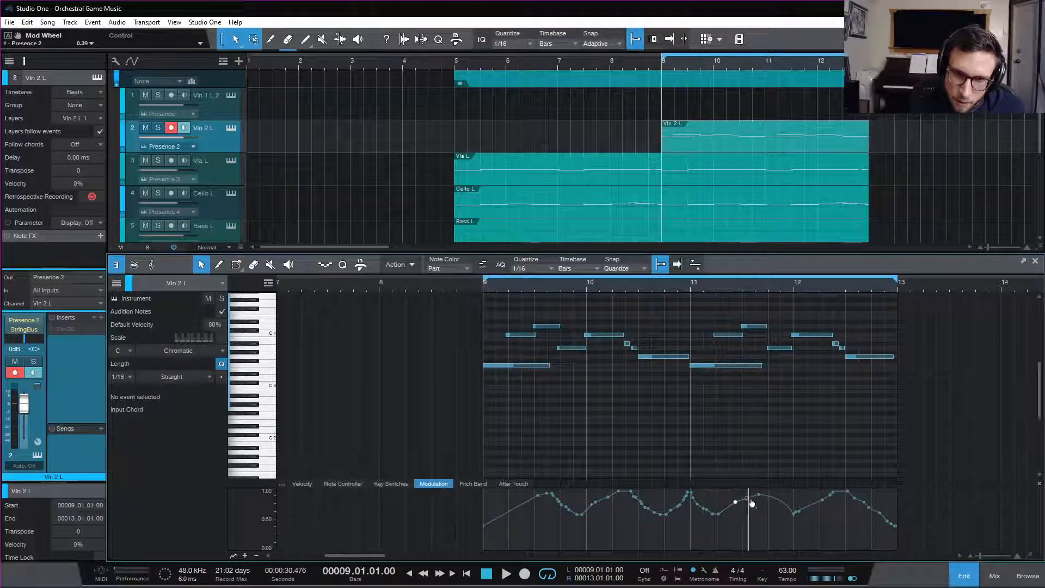
left_click(748, 498)
left_click(691, 289)
key("space")
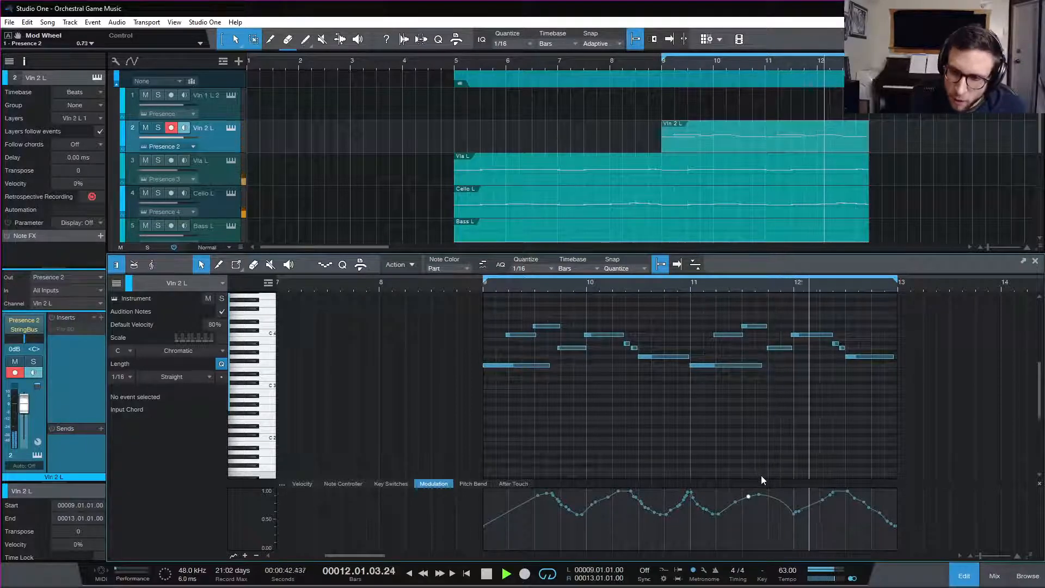
key("space")
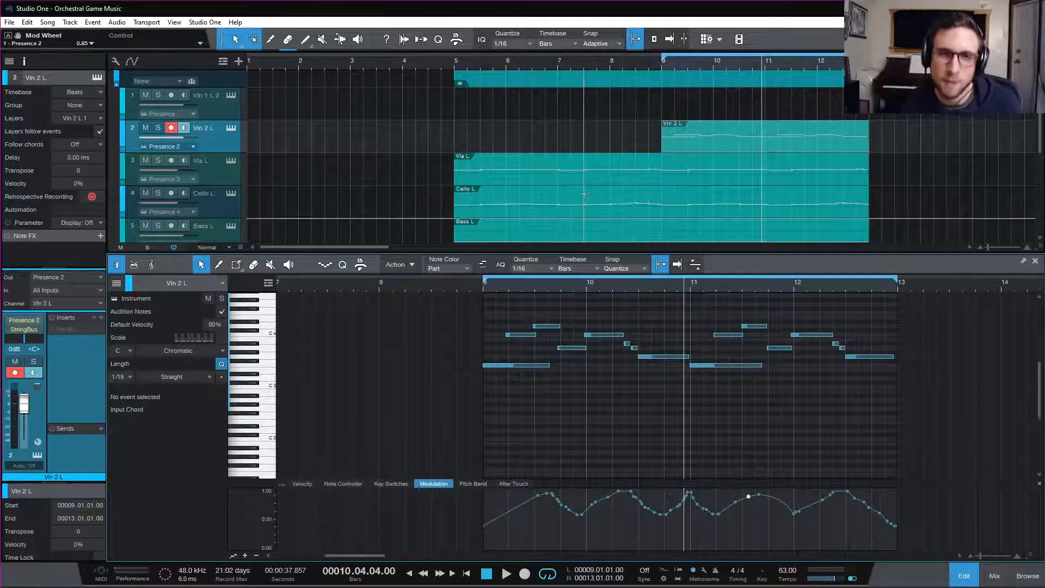
- Lower the peak of the bar 11 modulation swell slightly, make its rise more gradual, and play the passage to check it
key("space")
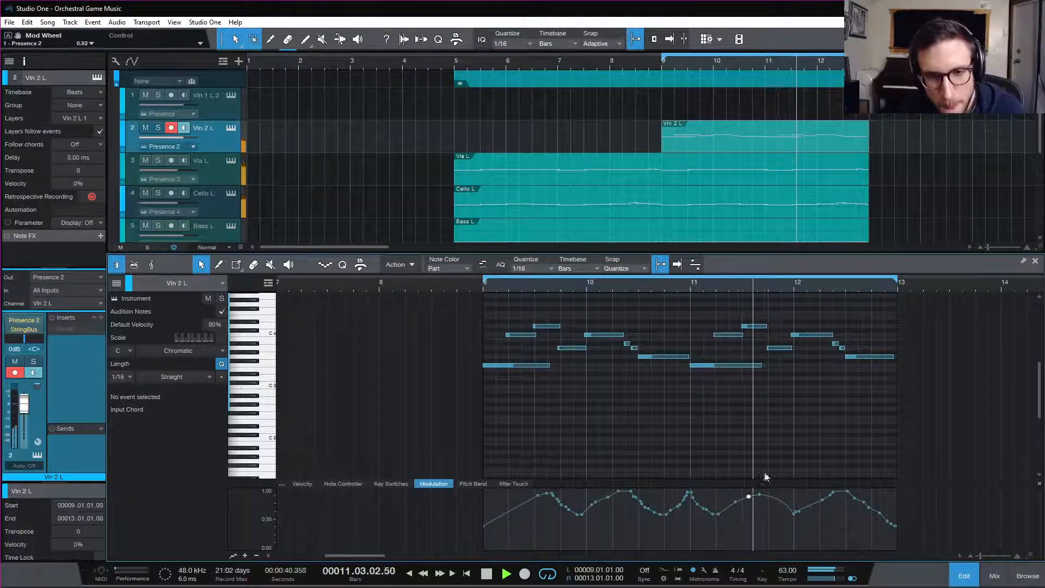
key("space")
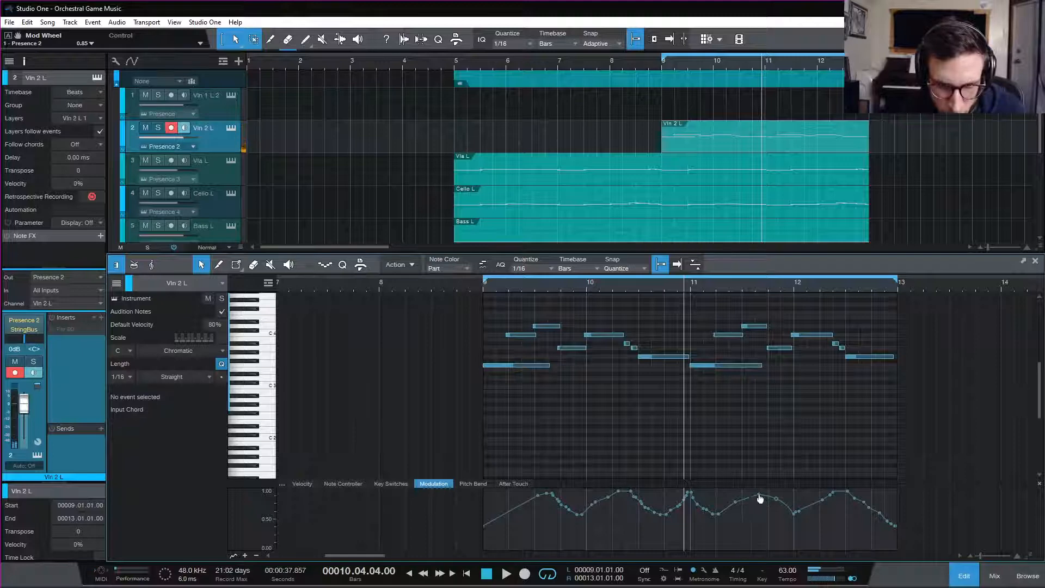
left_click_drag(758, 496, 760, 503)
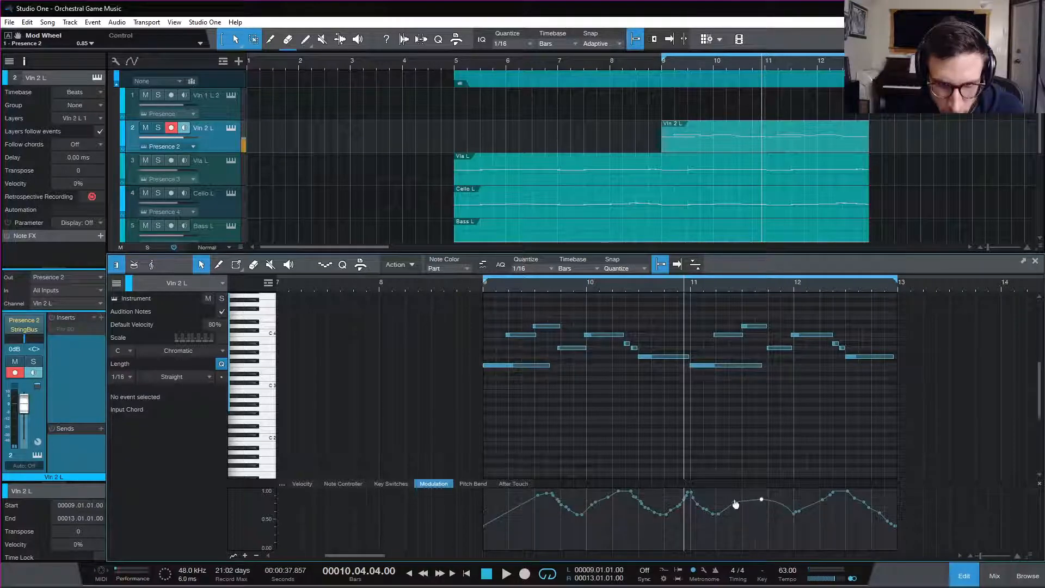
key("space")
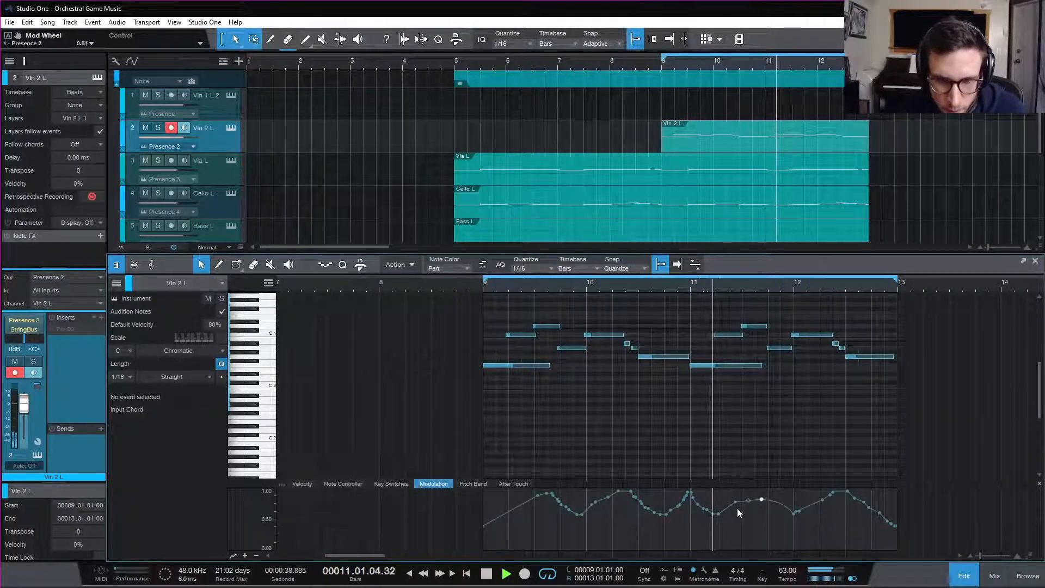
key("space")
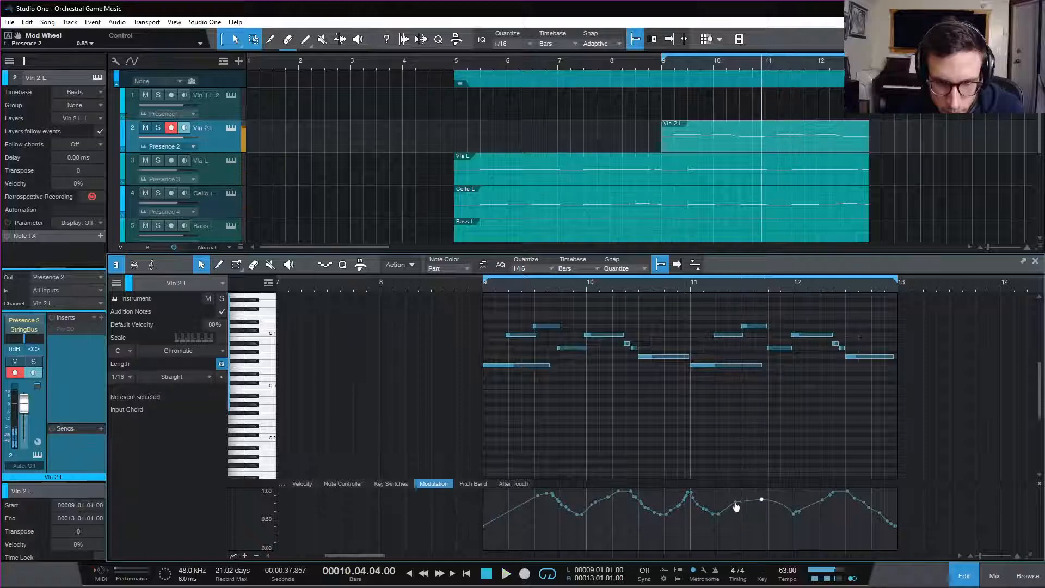
key("space")
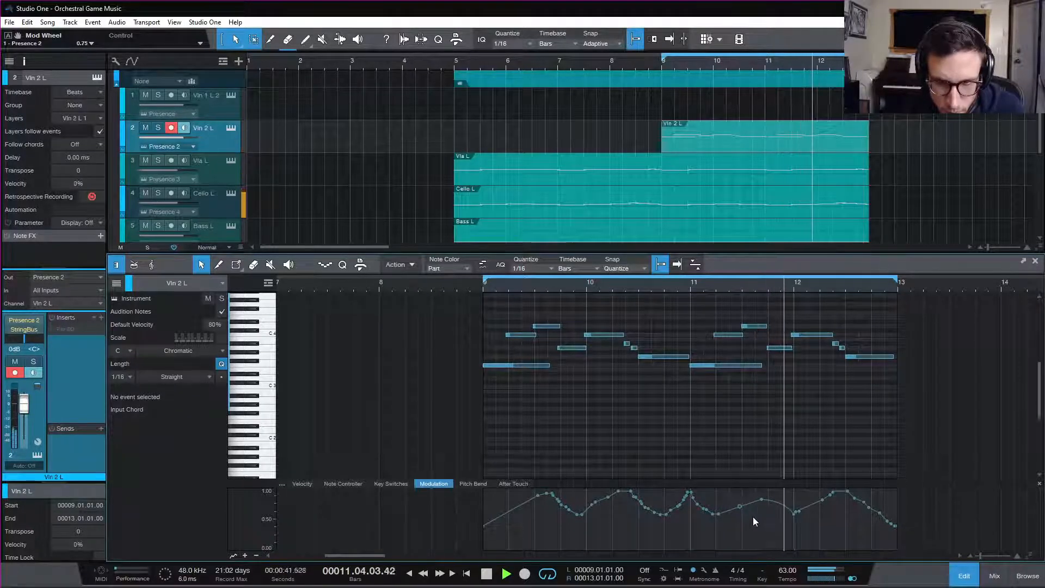
- Smooth the fall of the bar 11 modulation swell into a single sagging curve down to bar 12 and play the passage
key("space")
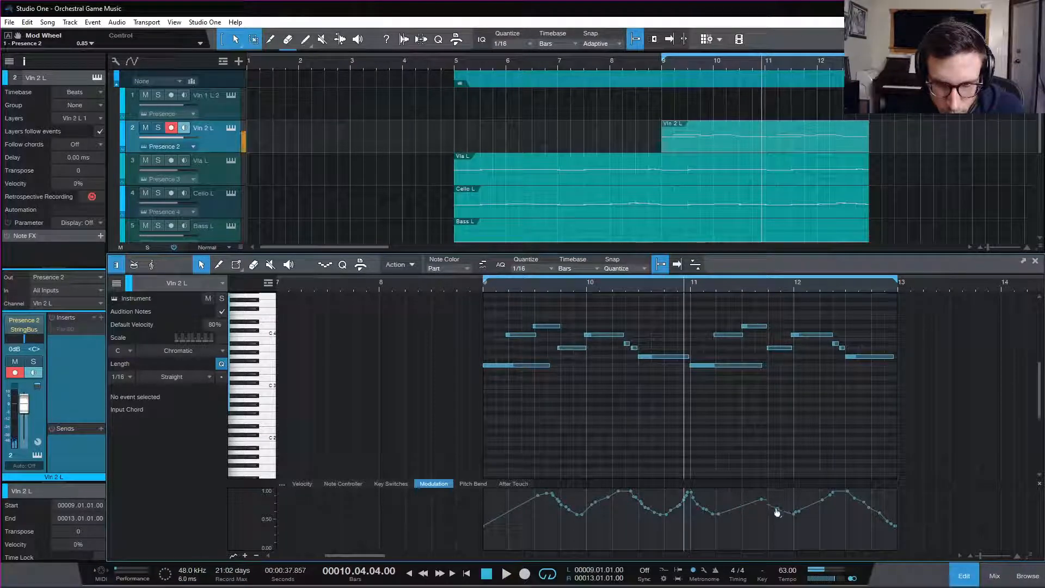
key("space")
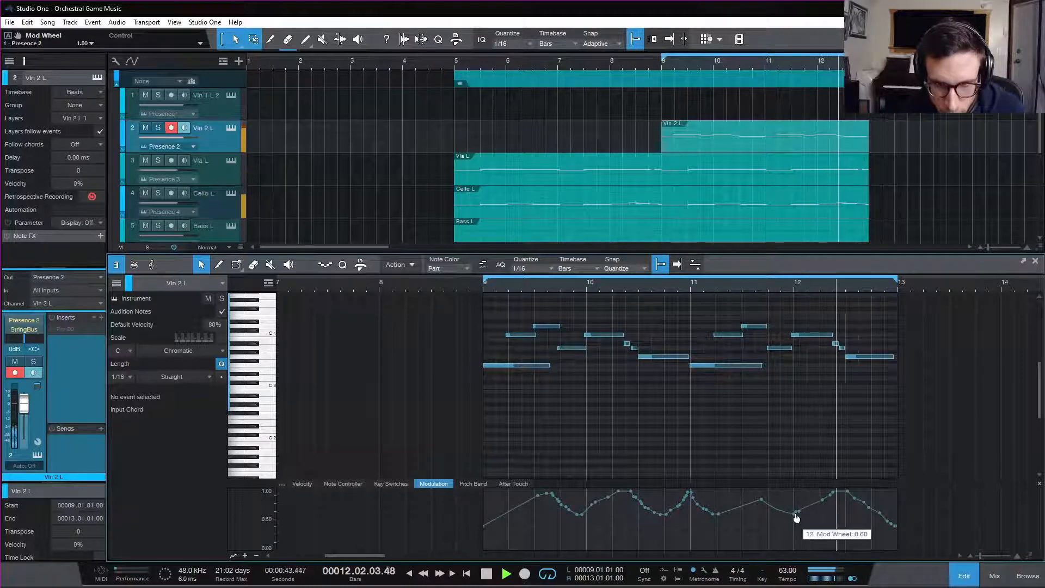
key("space")
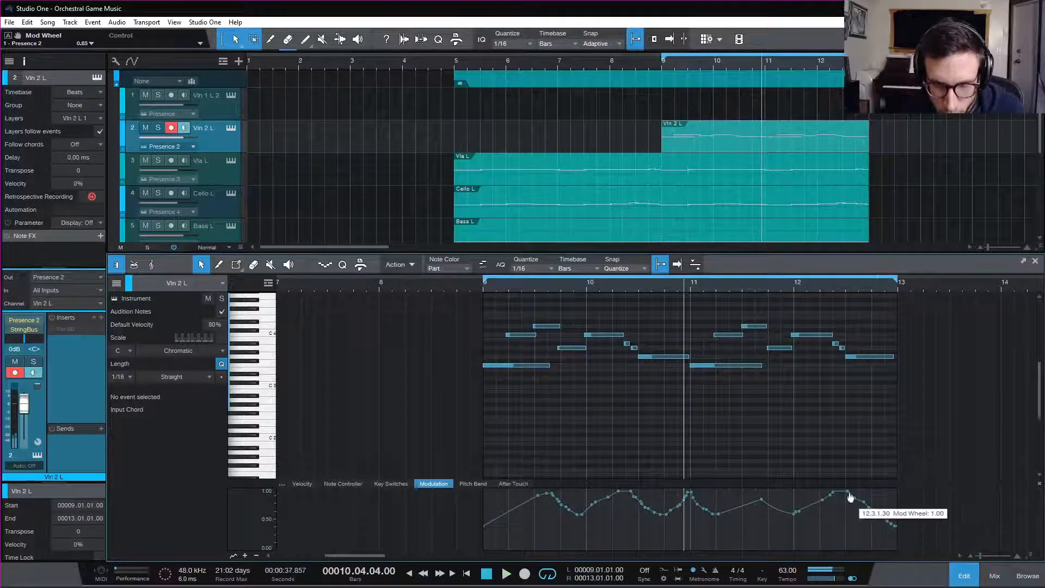
- Erase the recorded modulation points falling from the bar 12 peak, curve the decline down to bar 13, and play from bar 12
left_click_drag(857, 498, 895, 527)
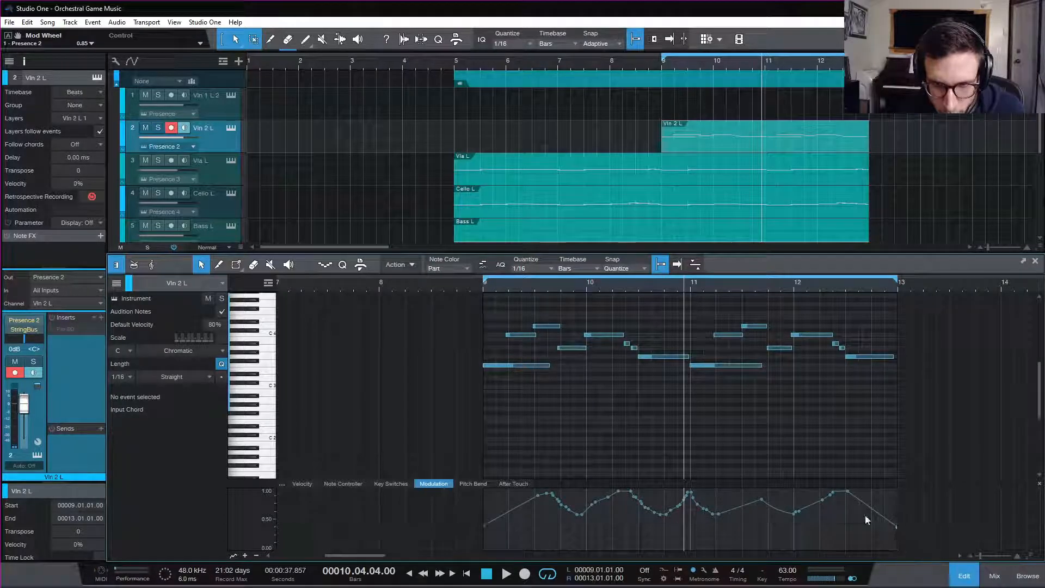
left_click(794, 287)
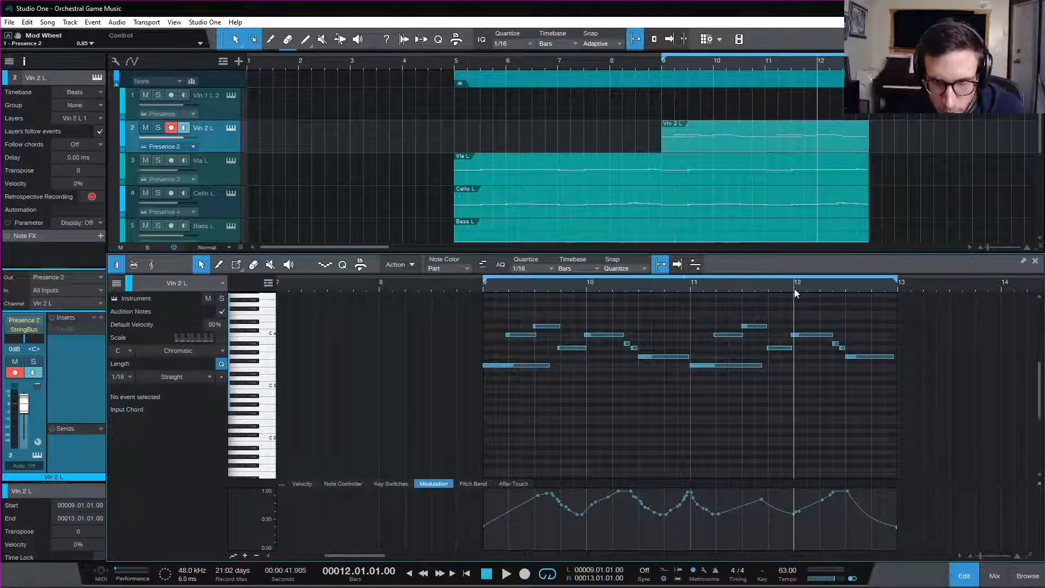
key("space")
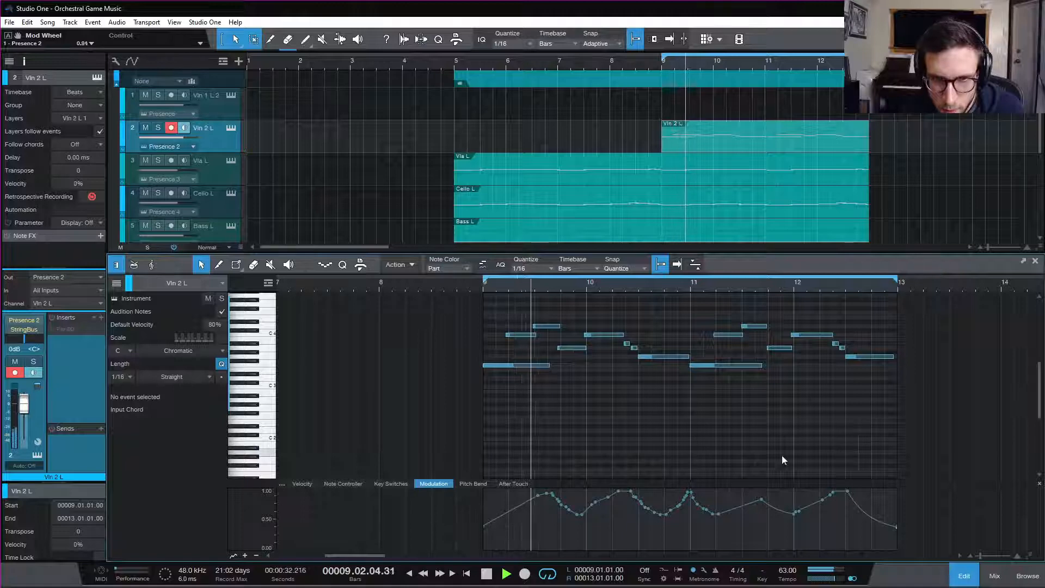
key("space")
- Reshape the bar 9 modulation swell to peak at about 0.75 on beat 3 and fall gently to bar 10, and audition it from bar 9
left_click_drag(539, 500, 555, 500)
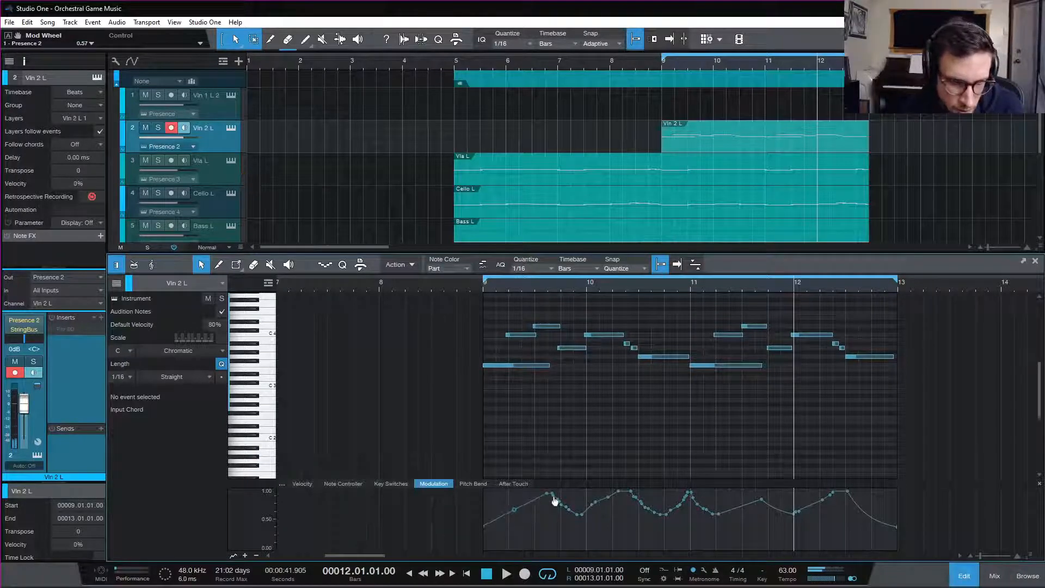
double_click(547, 498)
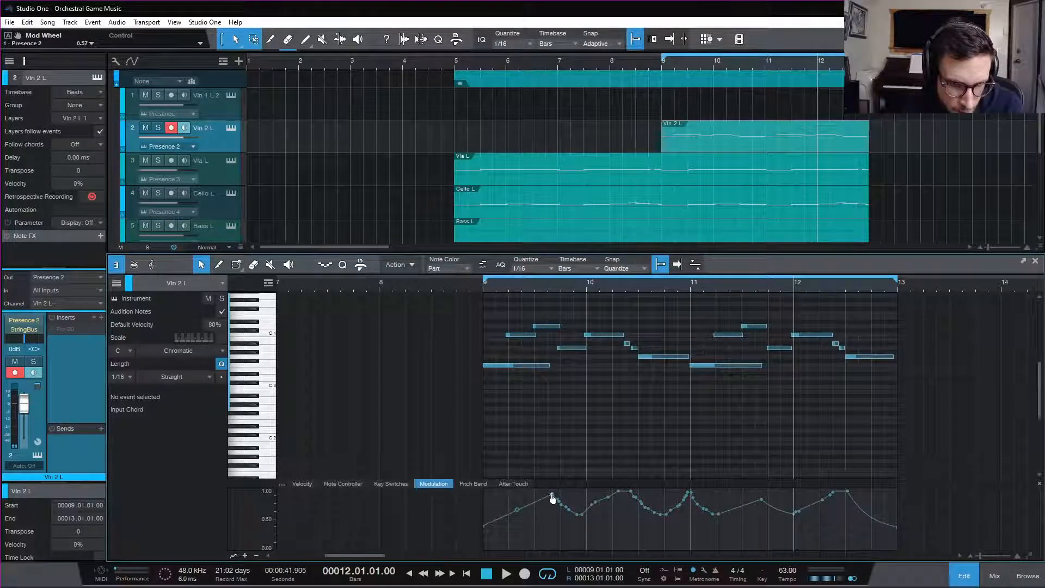
left_click_drag(557, 502, 535, 505)
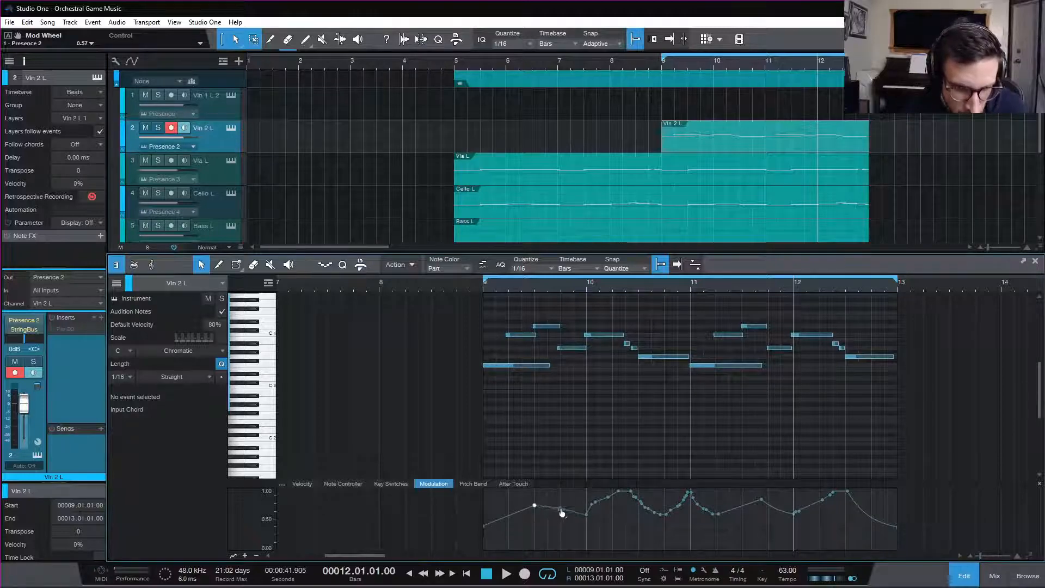
left_click(486, 285)
key("space")
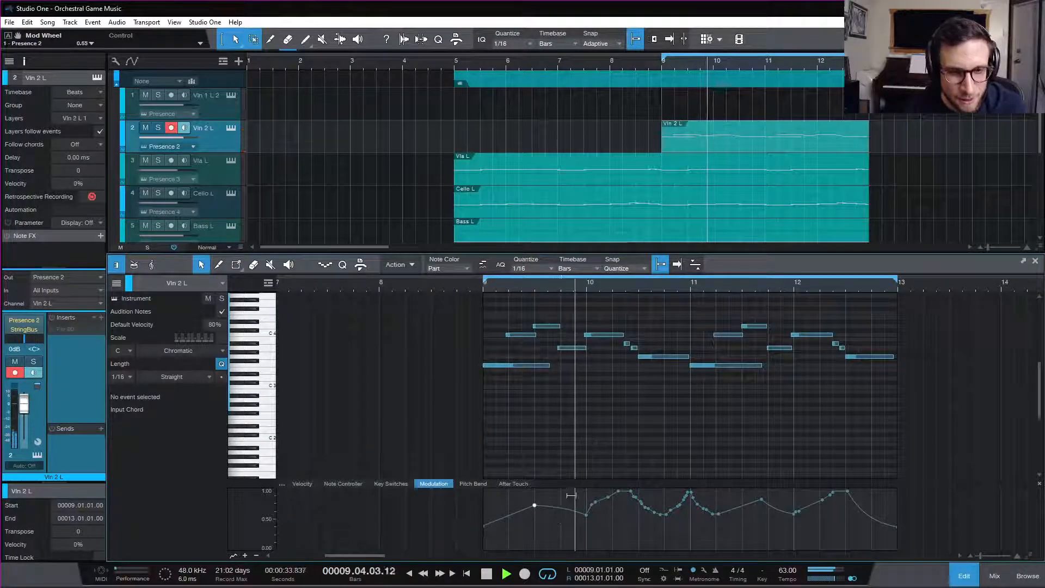
key("space")
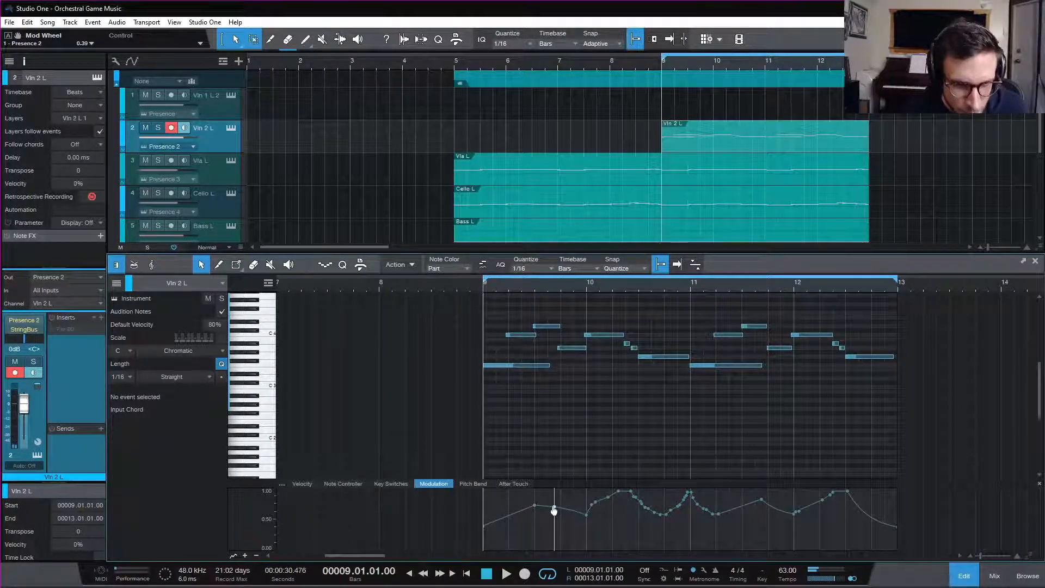
- Lower the modulation dip at bar 10 to about 0.32, add a slightly lower point on beat 4 of bar 9, and play the section
left_click_drag(554, 510, 587, 530)
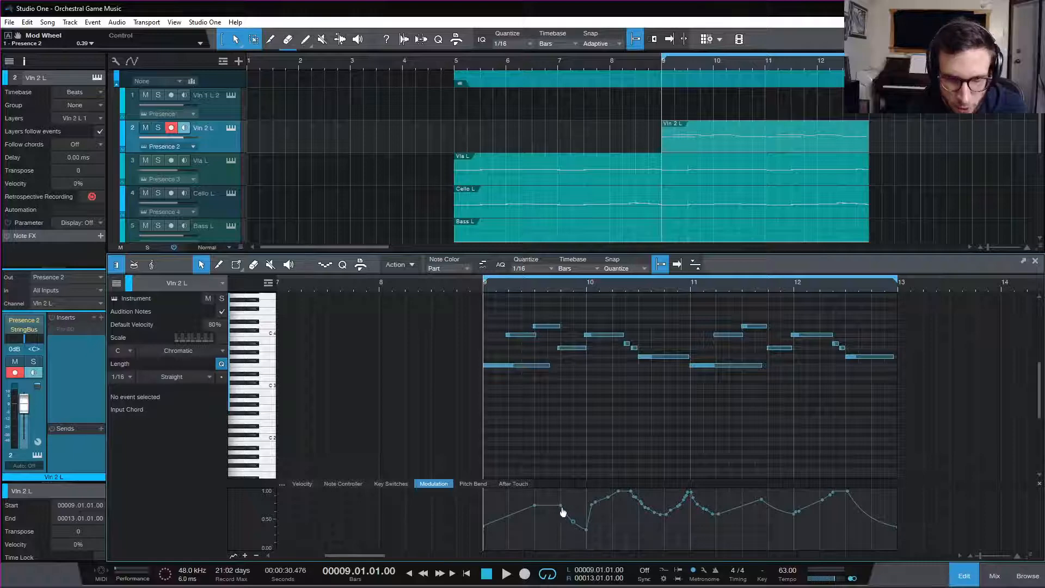
left_click_drag(561, 507, 561, 512)
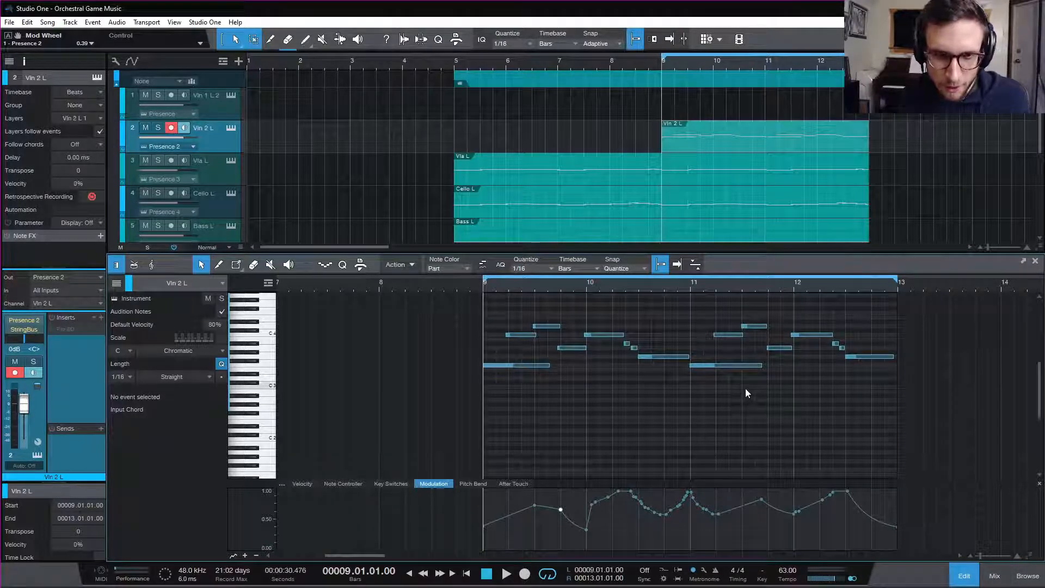
key("space")
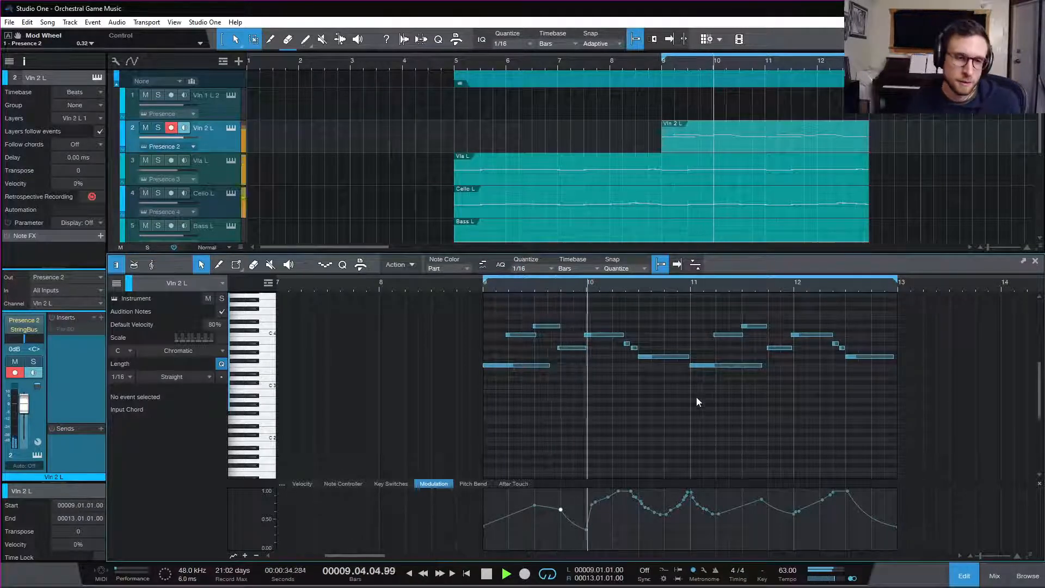
key("space")
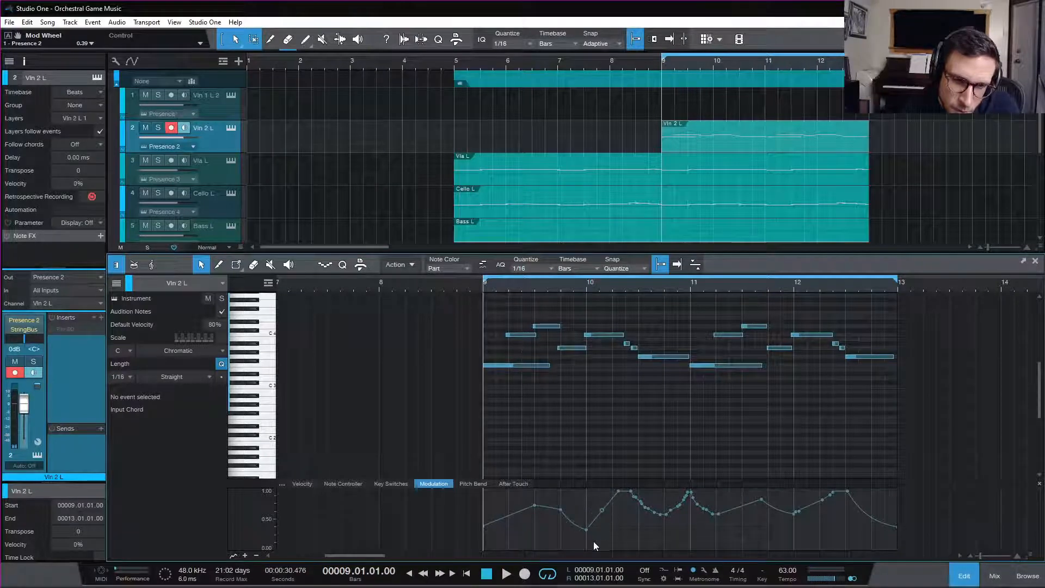
- Raise the modulation dip at bar 10 slightly, quantize the A3 note to start on beat 4 of bar 9, and play it back
left_click_drag(585, 529, 587, 524)
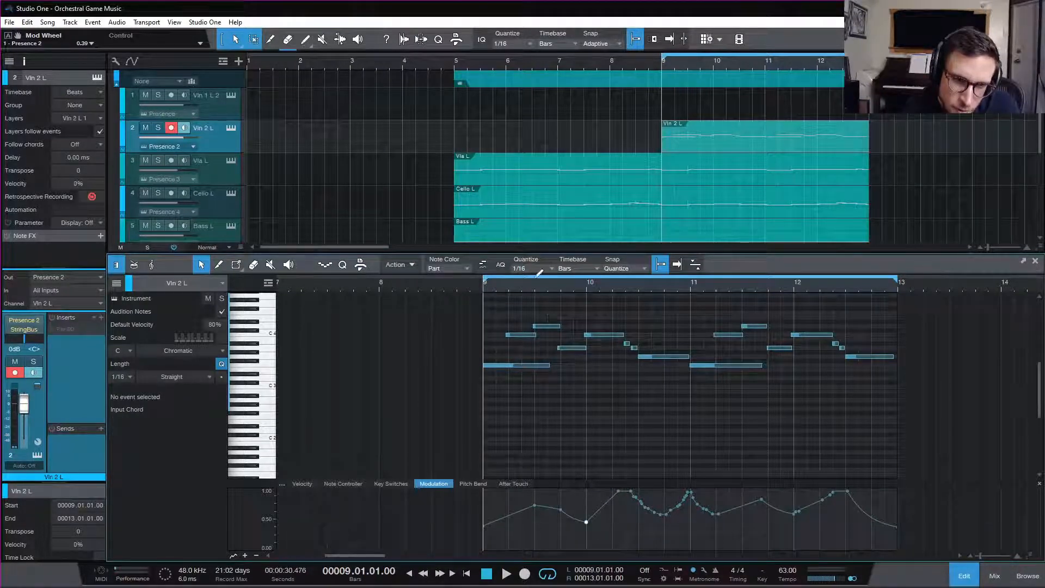
key("space")
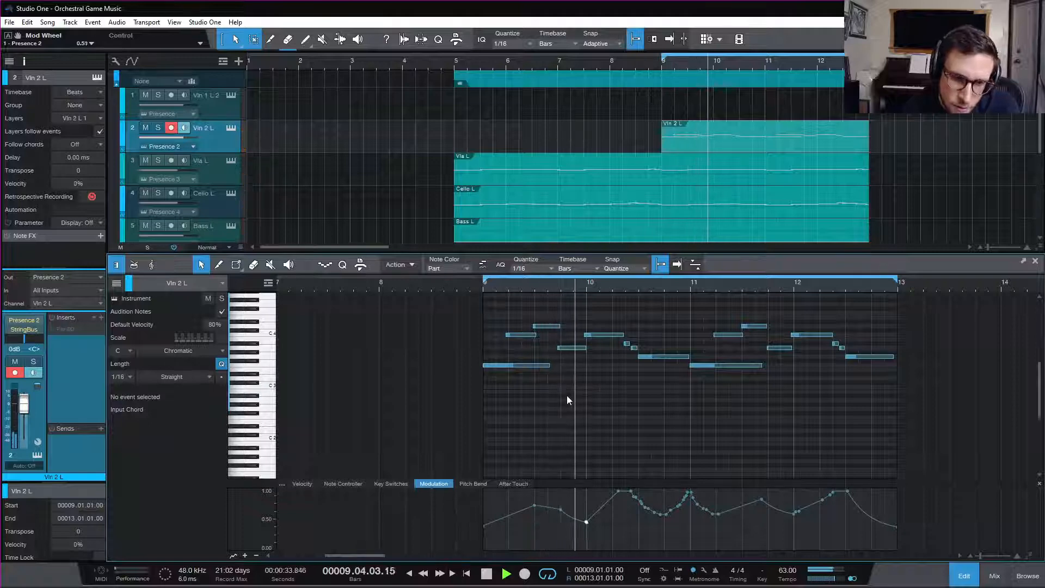
left_click(576, 349)
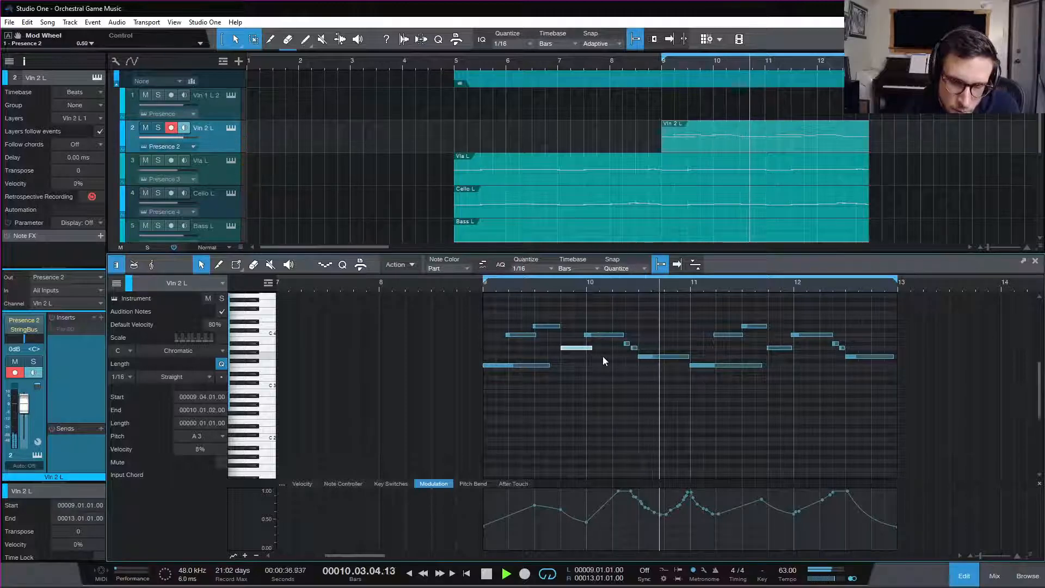
key("space")
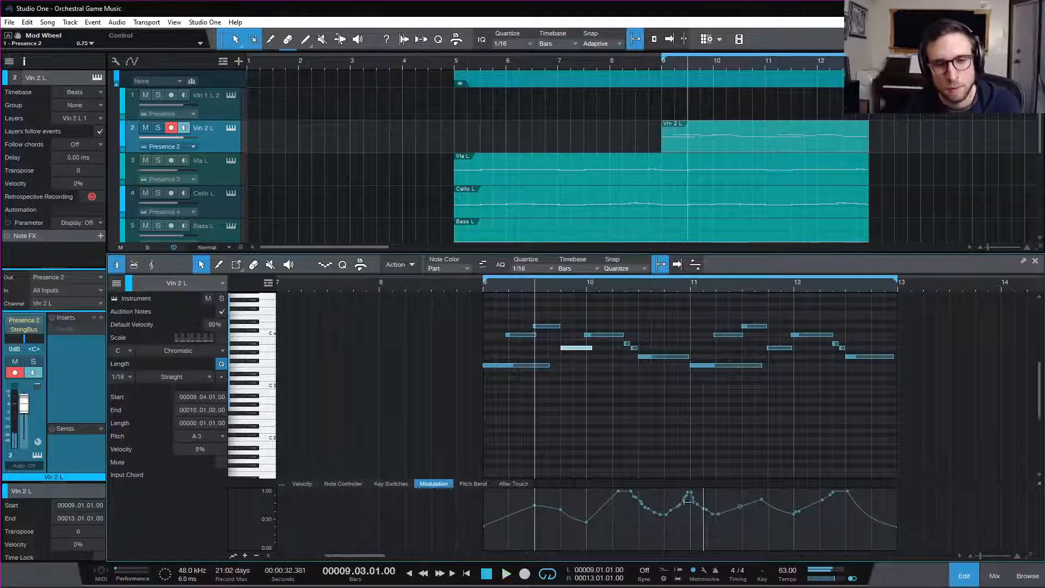
- Lower the modulation peak at bar 11 to about 0.75, smooth the rise into it, and audition it from the middle of bar 10
left_click_drag(679, 506, 690, 504)
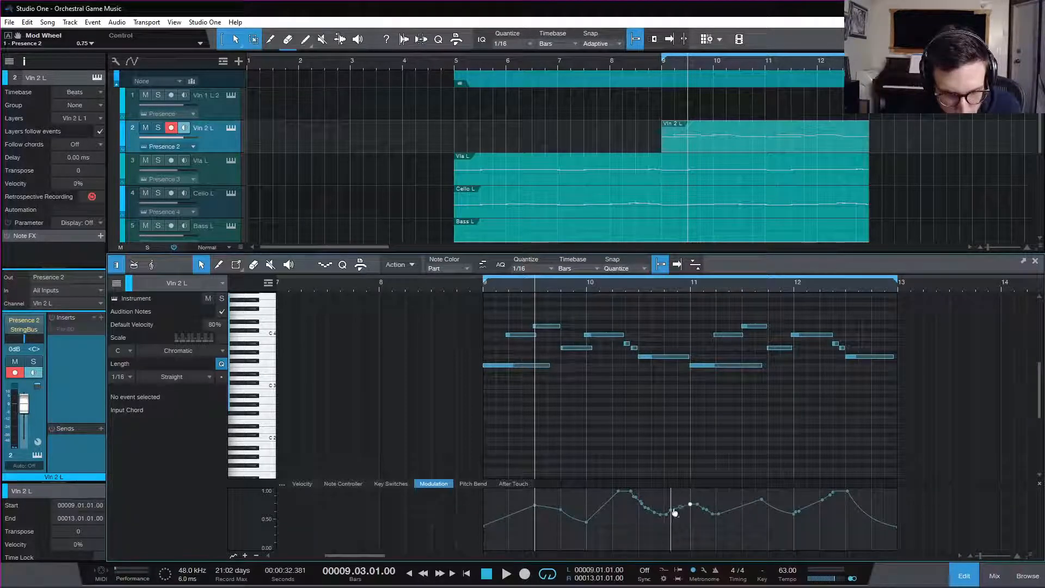
left_click(648, 284)
key("space")
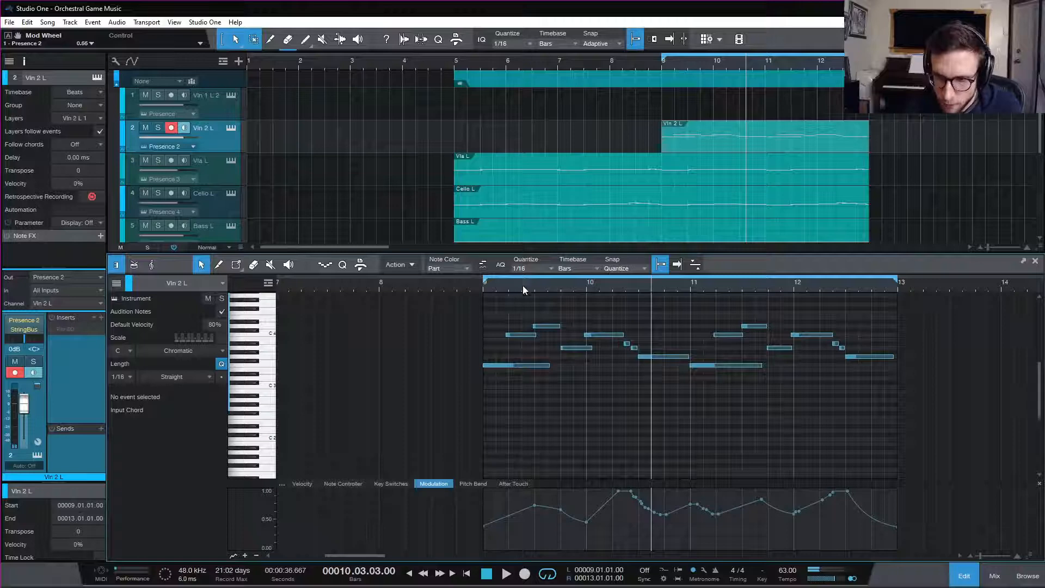
key("space")
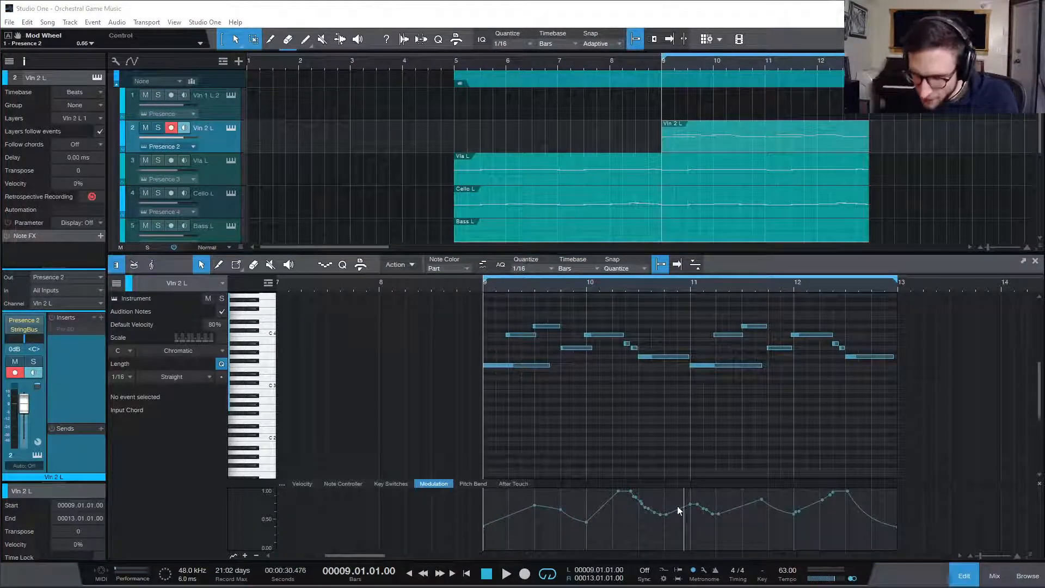
- Replace the jagged fall after the bar 10 modulation peak with one smooth slope to the dip before bar 11, and audition from bar 9
left_click(574, 439)
key("space")
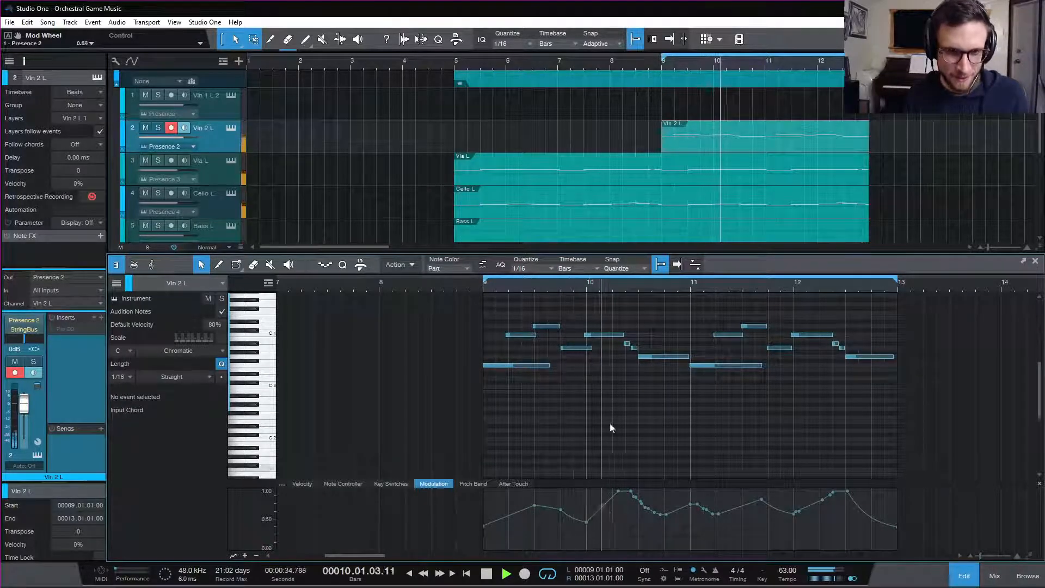
key("space")
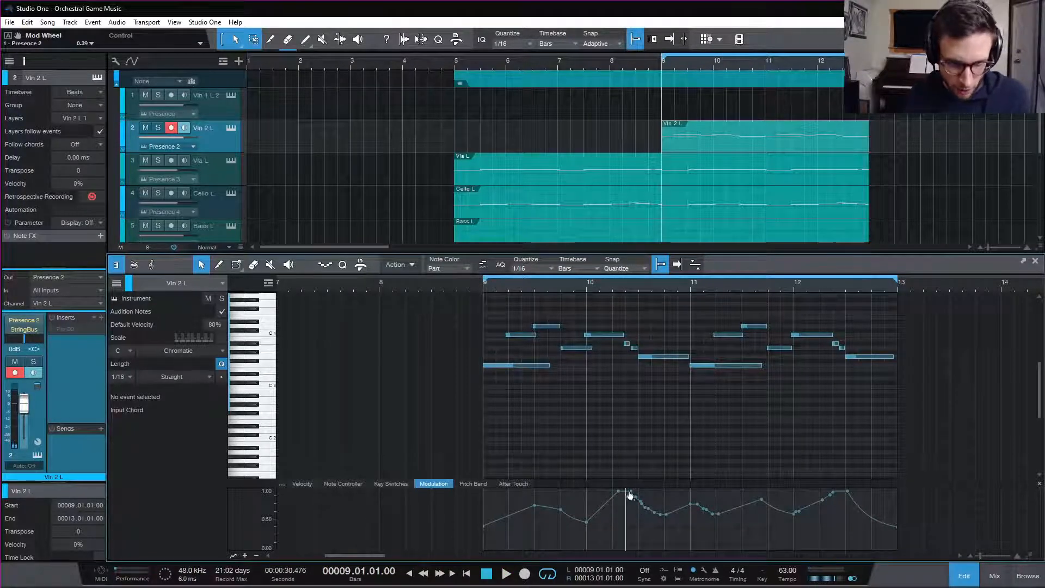
left_click_drag(635, 501, 667, 518)
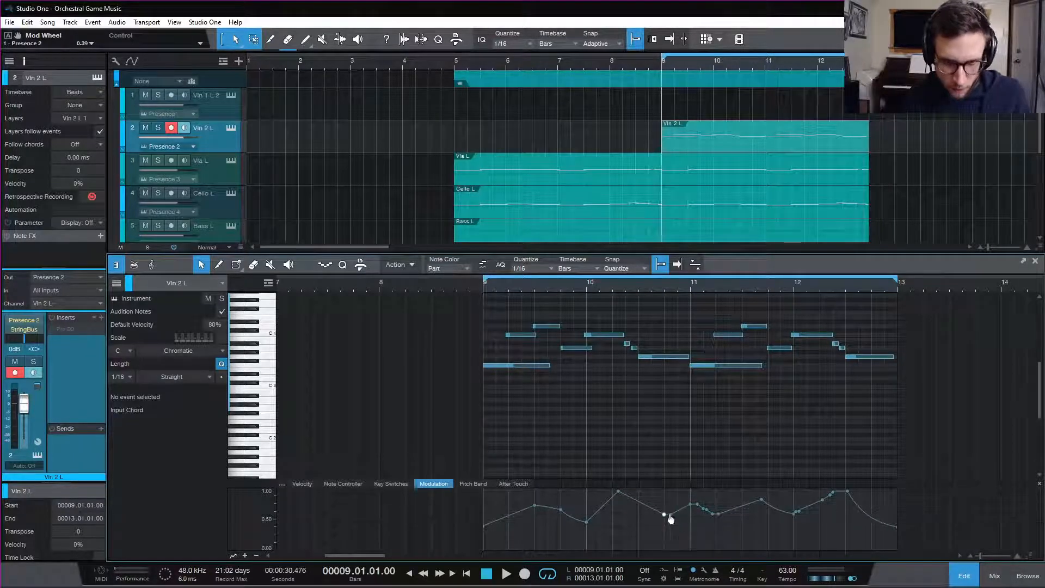
key("space")
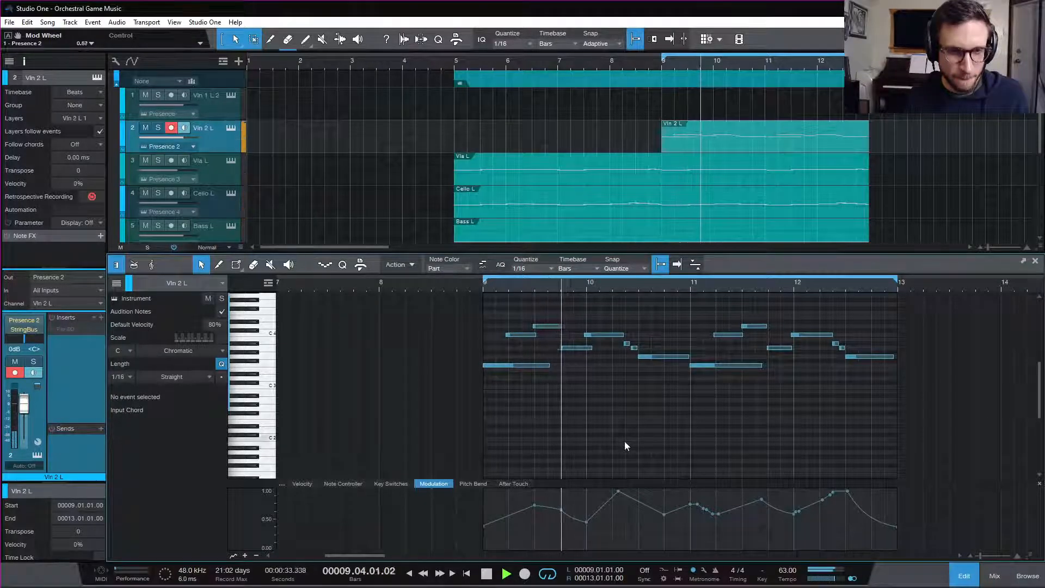
- Raise the modulation point on beat 4 of bar 9 above the beat 3 point and steepen the fall to bar 10
left_click_drag(562, 517, 560, 501)
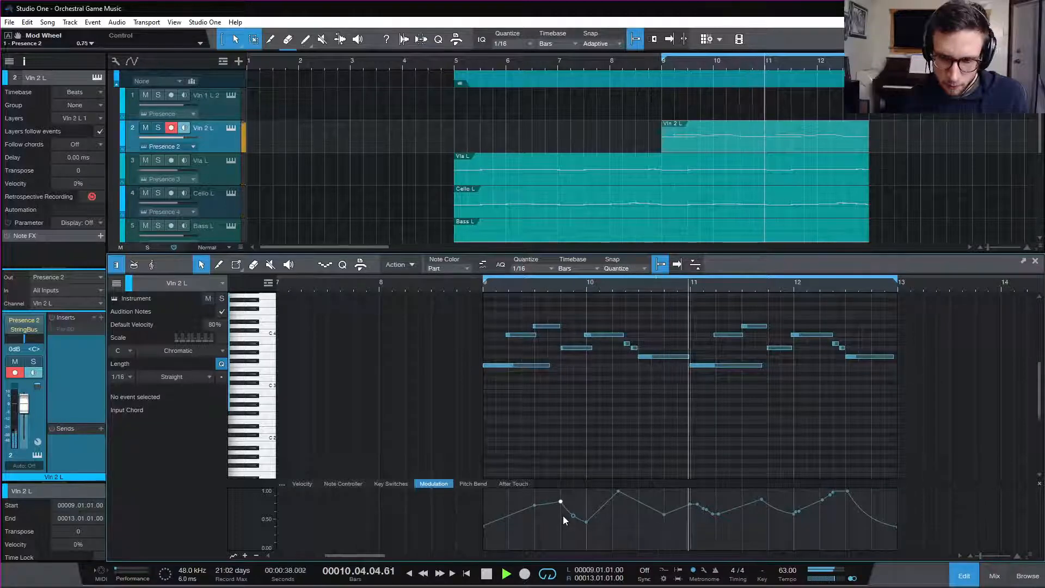
key("space")
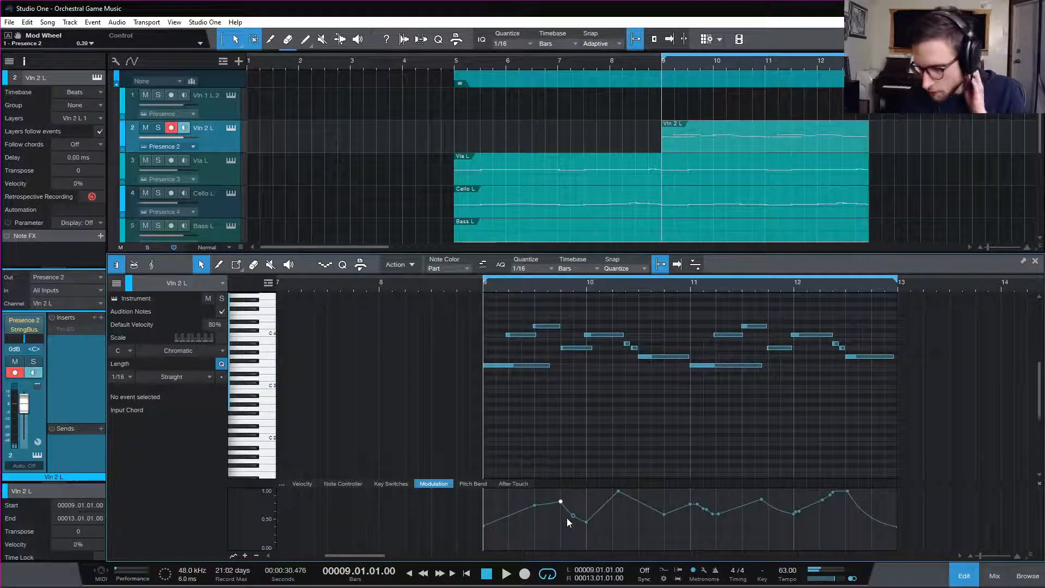
left_click(562, 503)
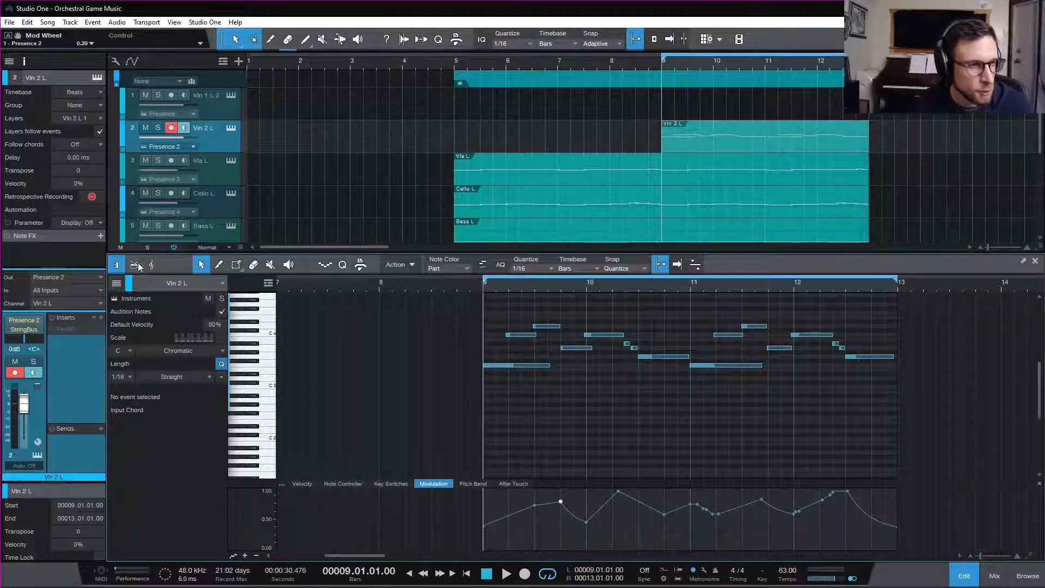
left_click(345, 265)
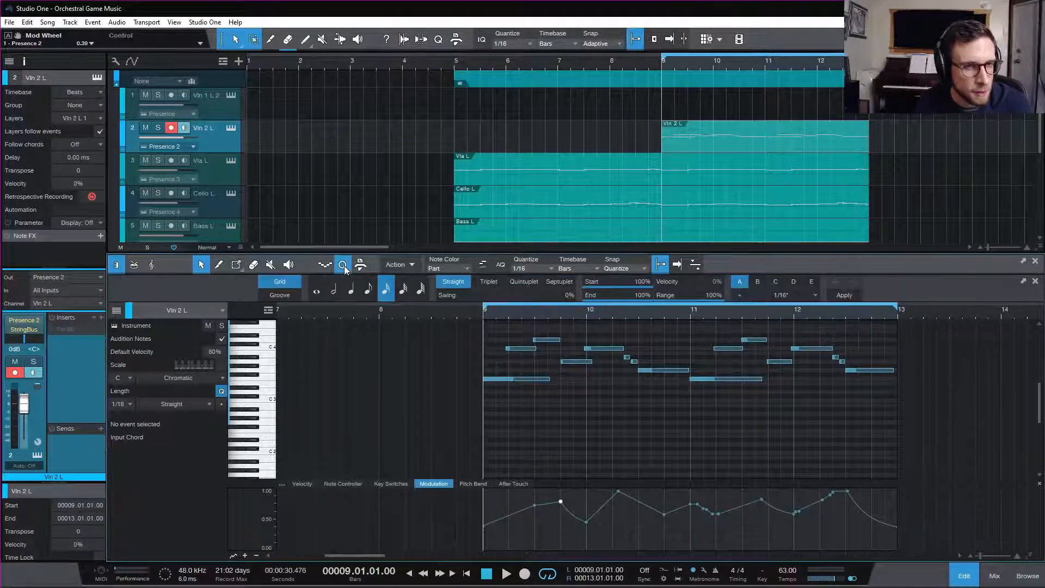
left_click(344, 266)
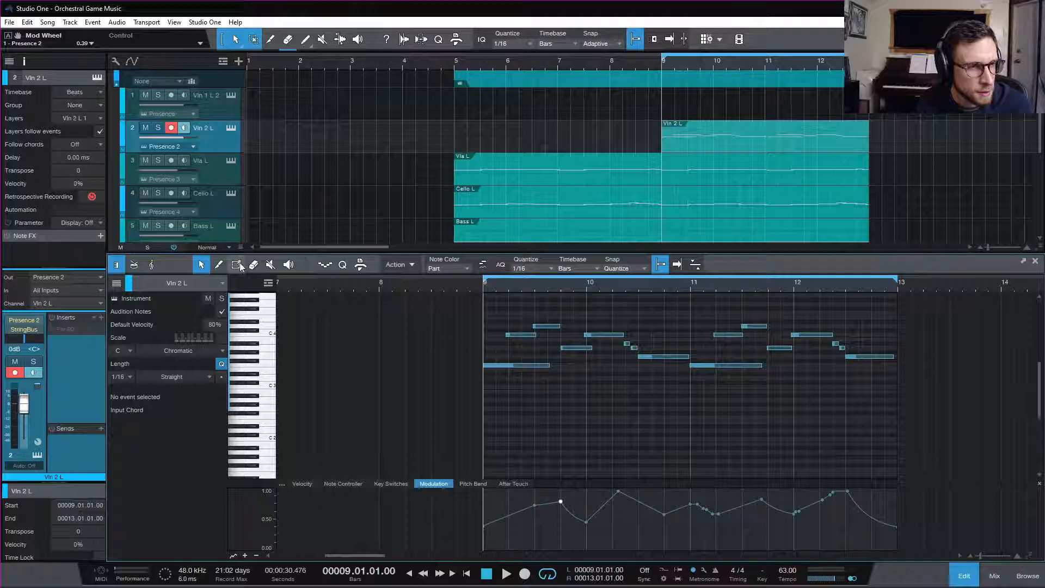
left_click(410, 266)
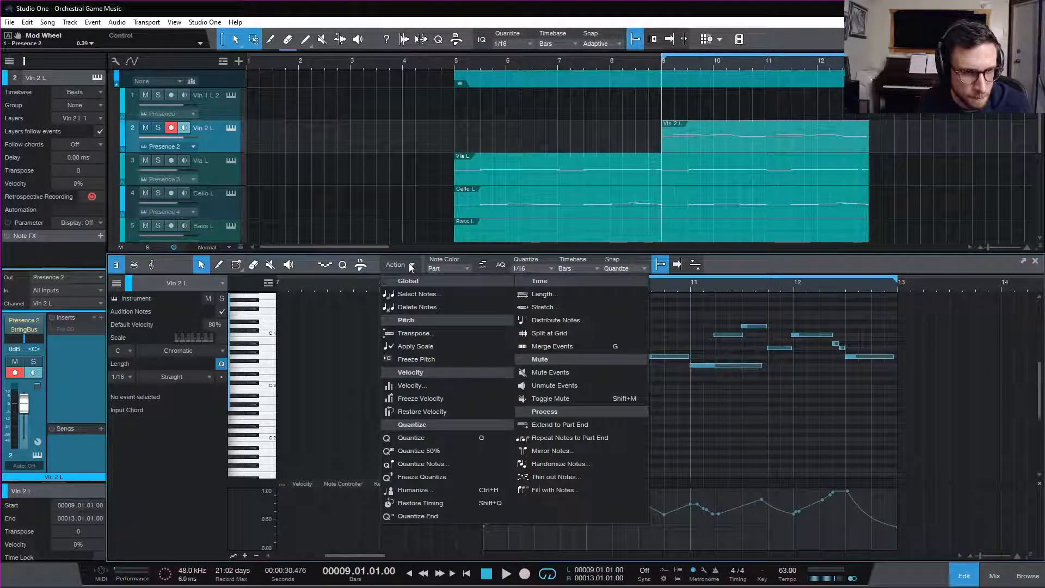
left_click(409, 264)
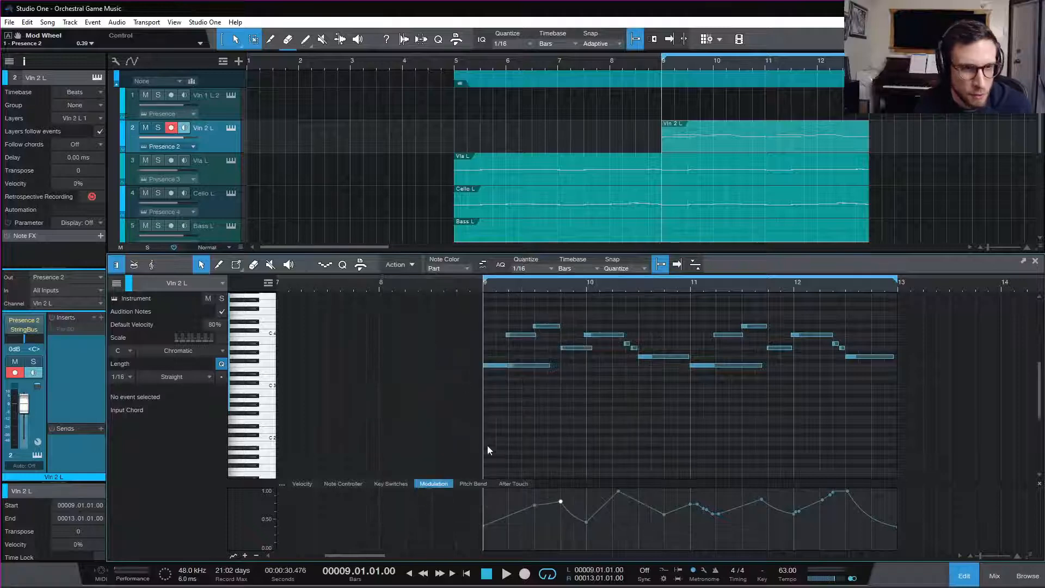
- Select all the Vln 2 L notes and examine the advanced editing, MIDI and automation options without changing any
left_click_drag(488, 445, 897, 306)
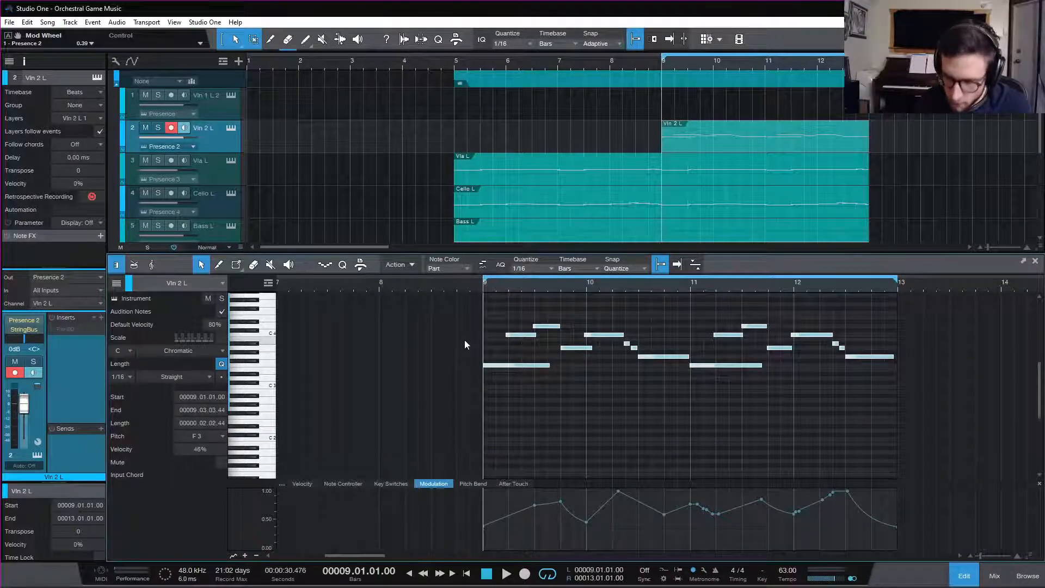
key("ctrl+comma")
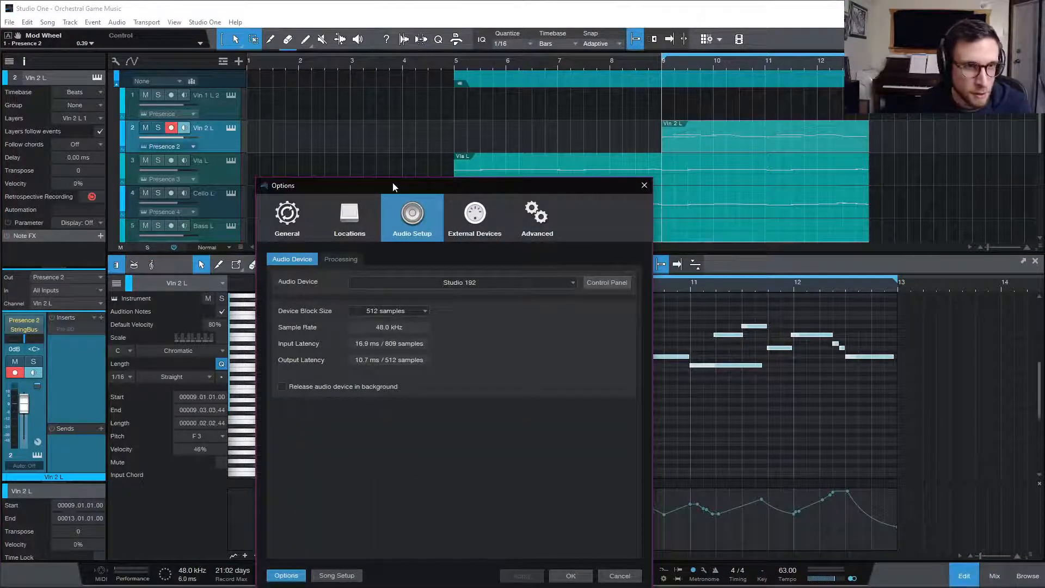
left_click_drag(394, 188, 389, 134)
left_click(536, 163)
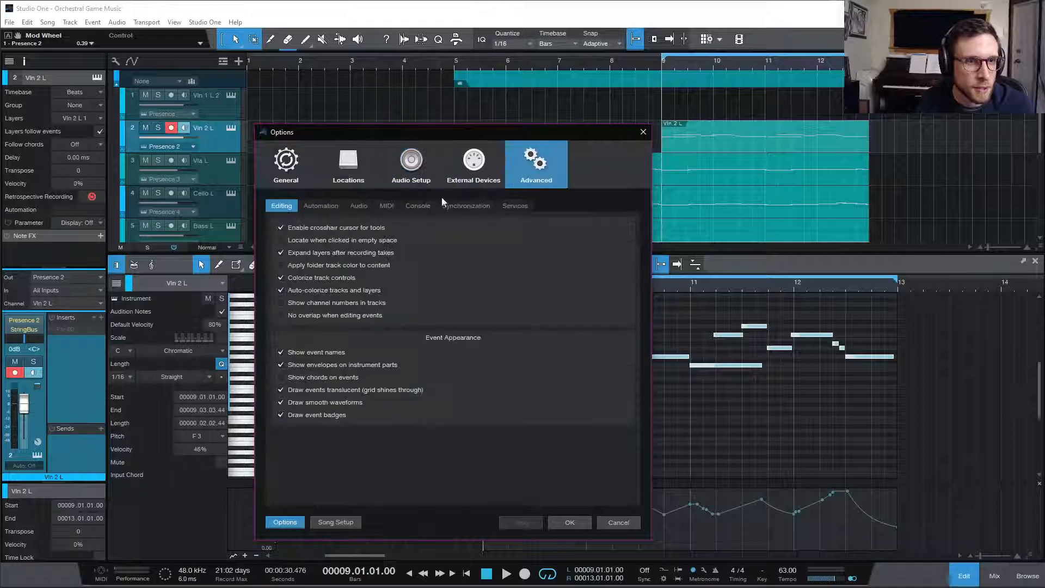
left_click(386, 206)
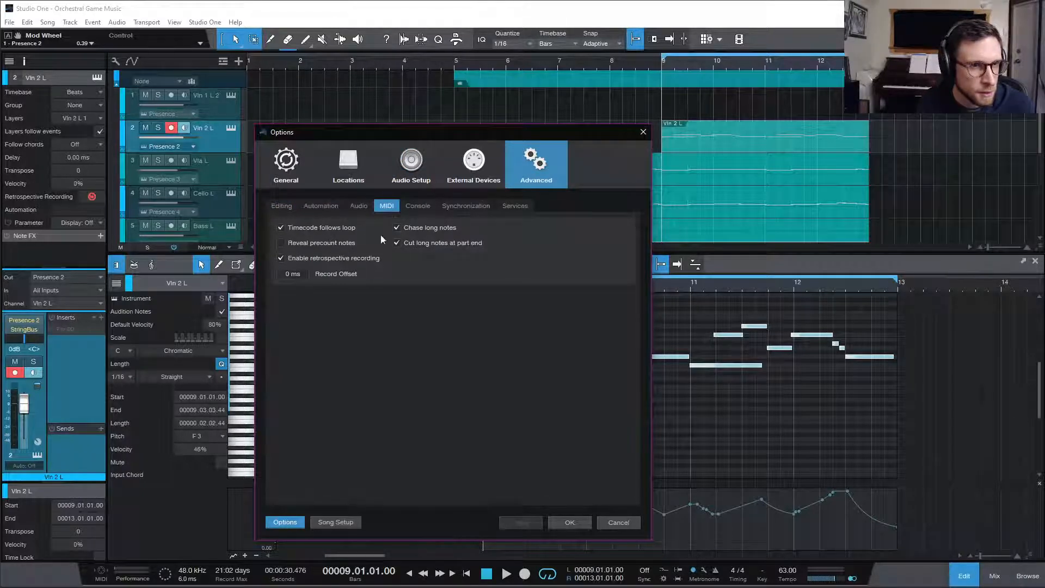
left_click(281, 207)
left_click(322, 207)
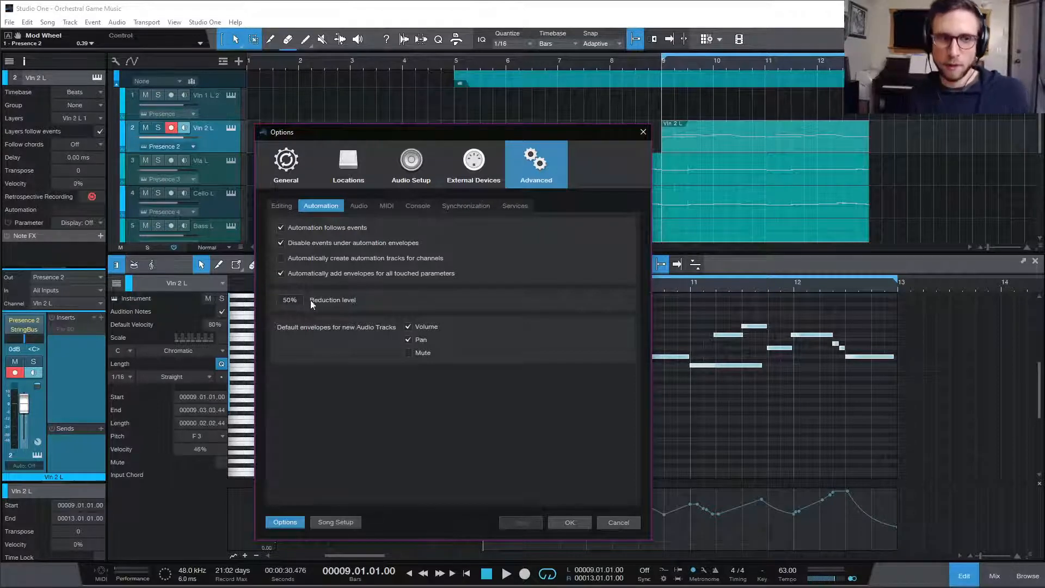
left_click_drag(386, 132, 292, 112)
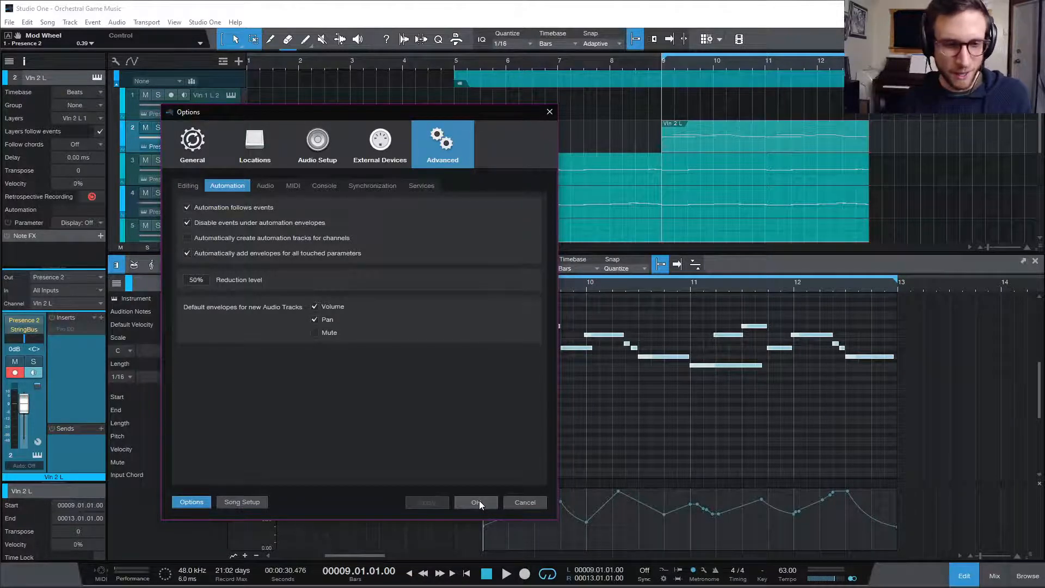
left_click(476, 502)
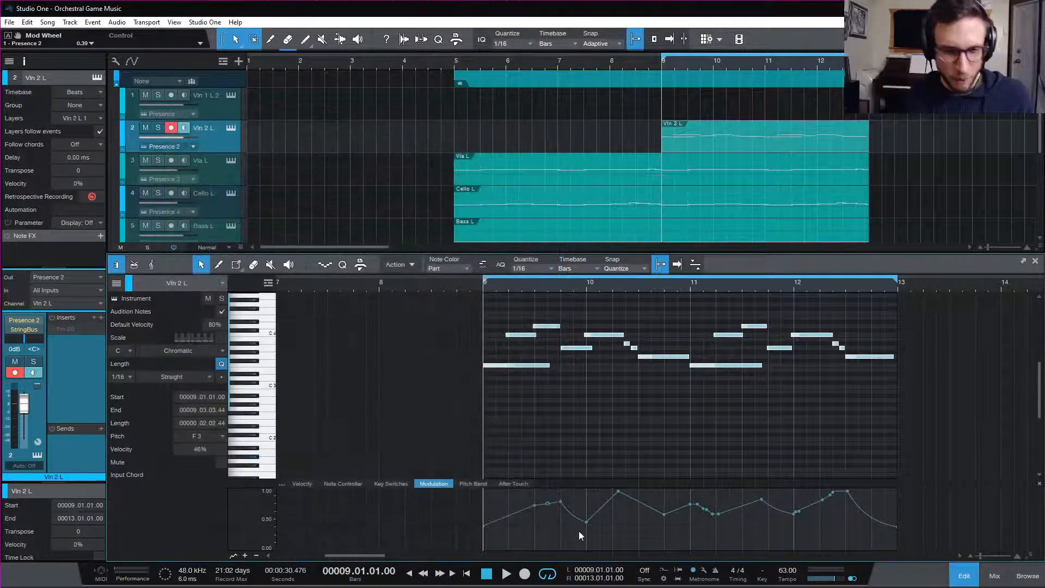
- Extend the C4, A#3 and A3 notes of the bar 10 descending run so they overlap, and audition from early bar 10
left_click(624, 525)
key("space")
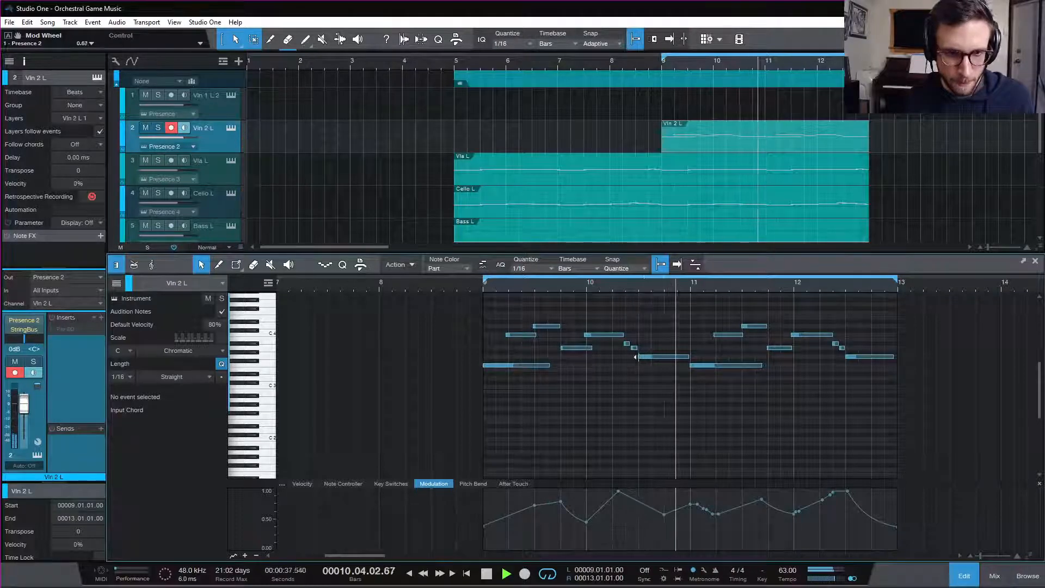
key("space")
left_click(615, 333)
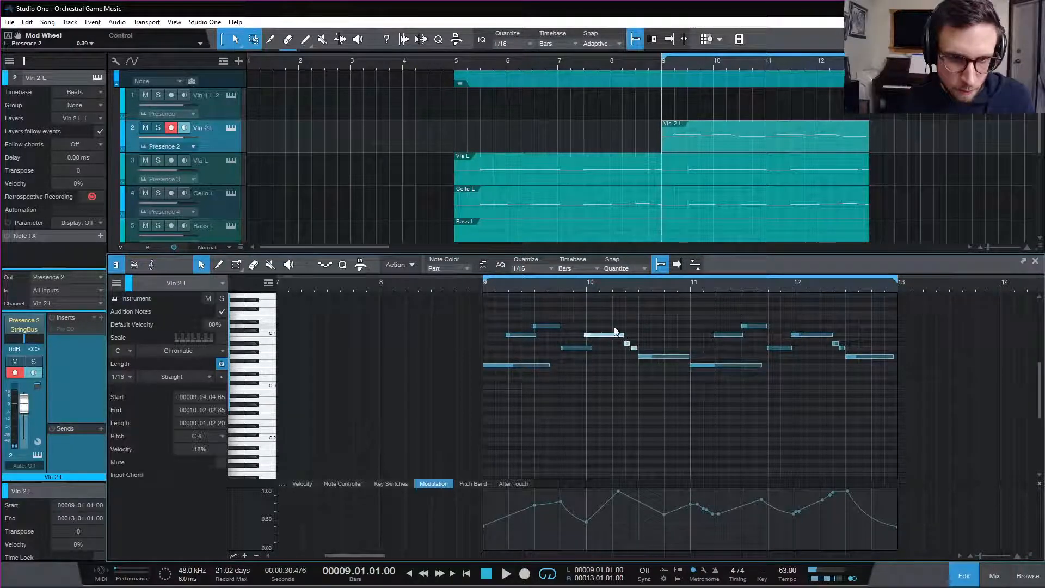
left_click(642, 347)
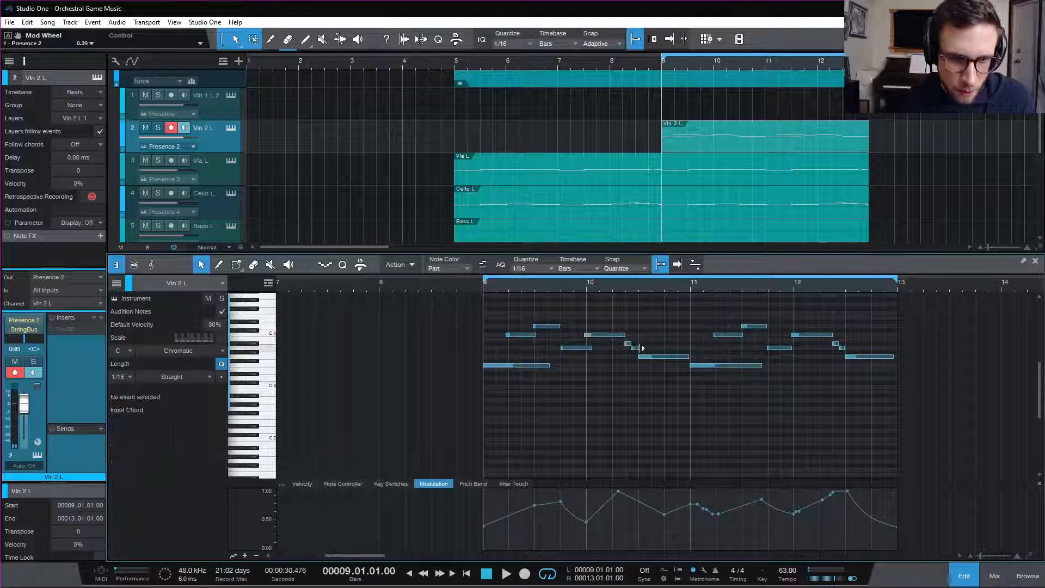
left_click(636, 347)
left_click(599, 283)
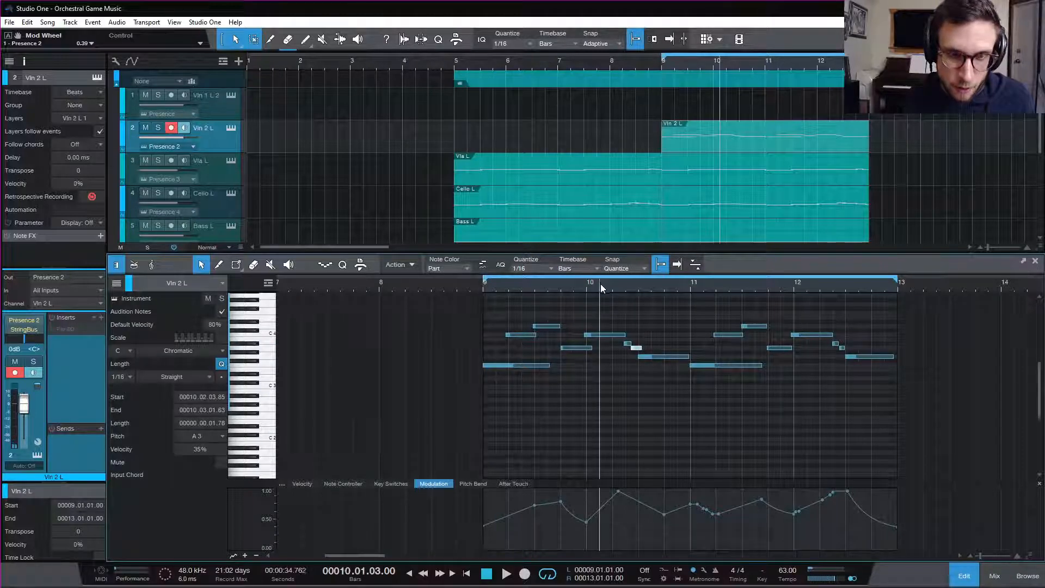
key("space")
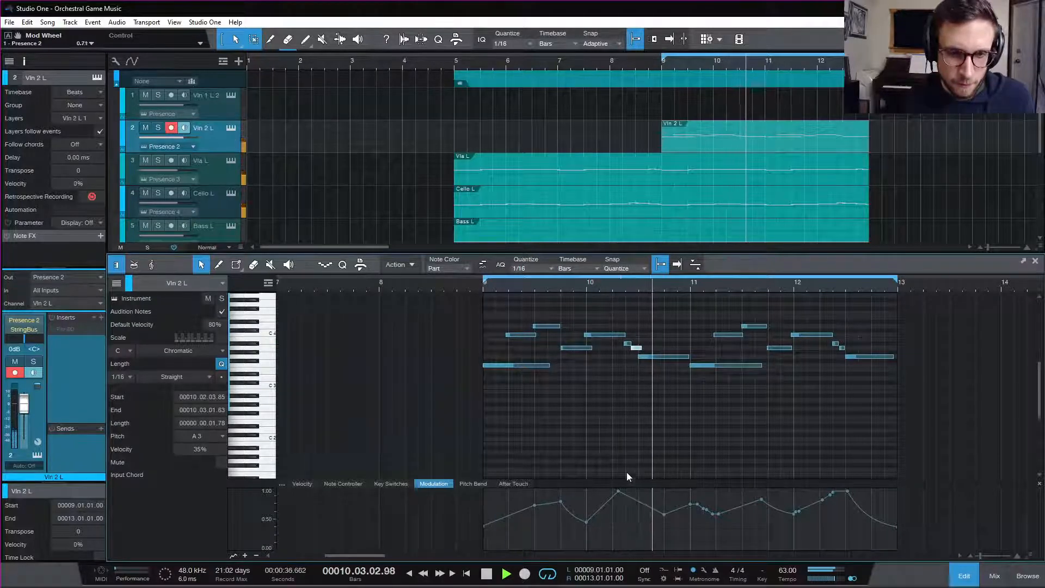
key("space")
- Shift the bar 10 modulation peak slightly later, curve its fall more steeply, lower the dip before bar 11, and audition it
left_click_drag(619, 495, 622, 491)
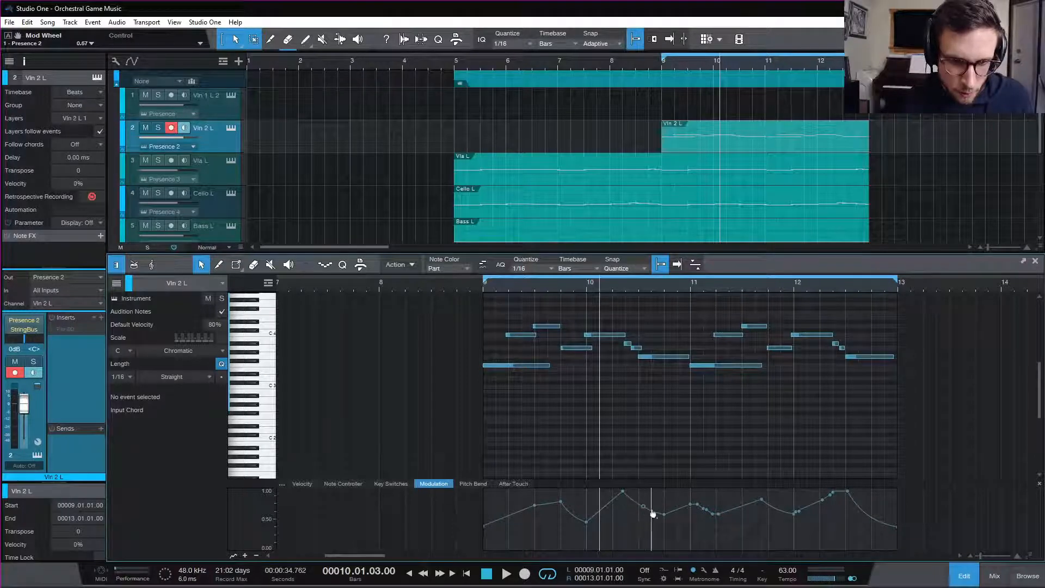
left_click_drag(650, 513, 644, 518)
mouse_move(664, 514)
left_mouse_down()
mouse_move(674, 544)
mouse_move(667, 537)
mouse_move(687, 536)
mouse_move(677, 526)
left_mouse_up()
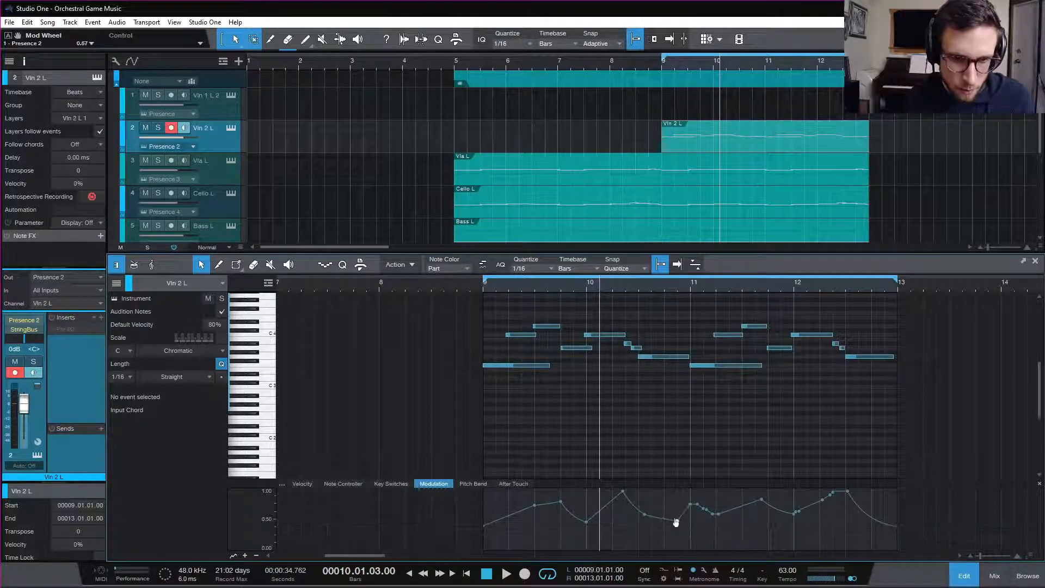
key("space")
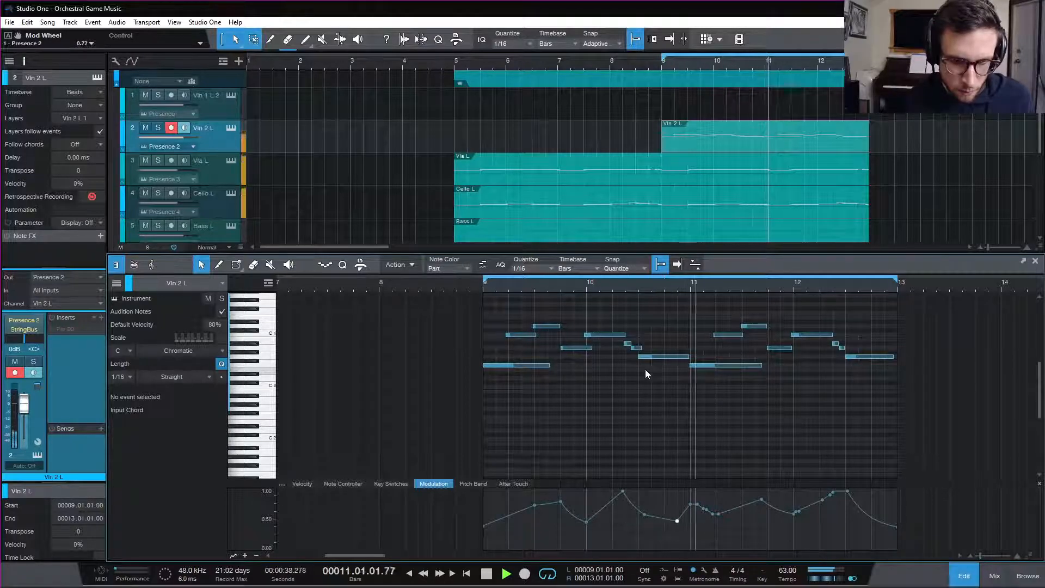
key("space")
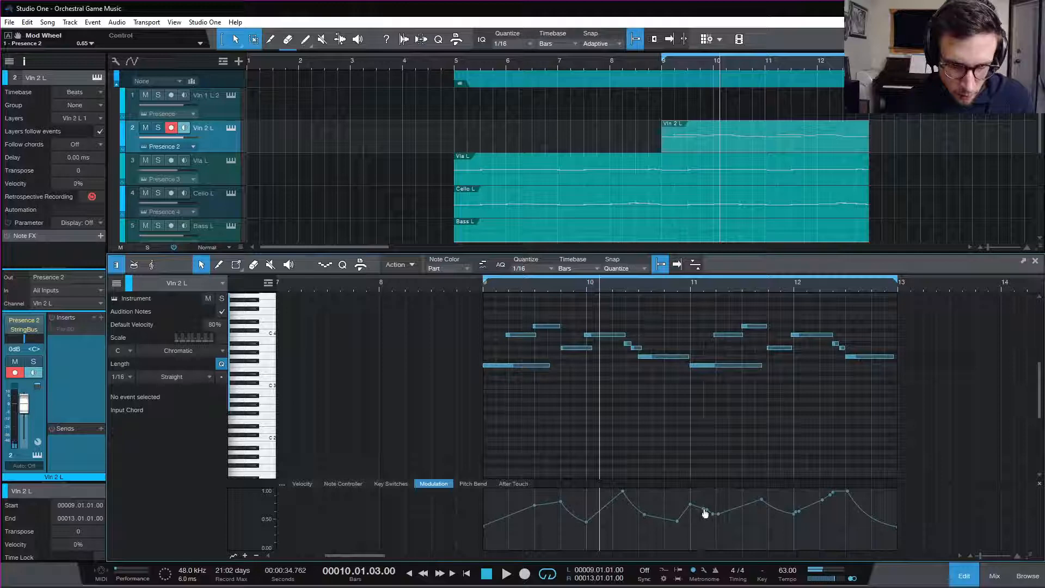
- Replace the jagged modulation points after the bar 11 peak with one deeper dip just before beat 2, and audition it
left_click_drag(704, 510, 697, 528)
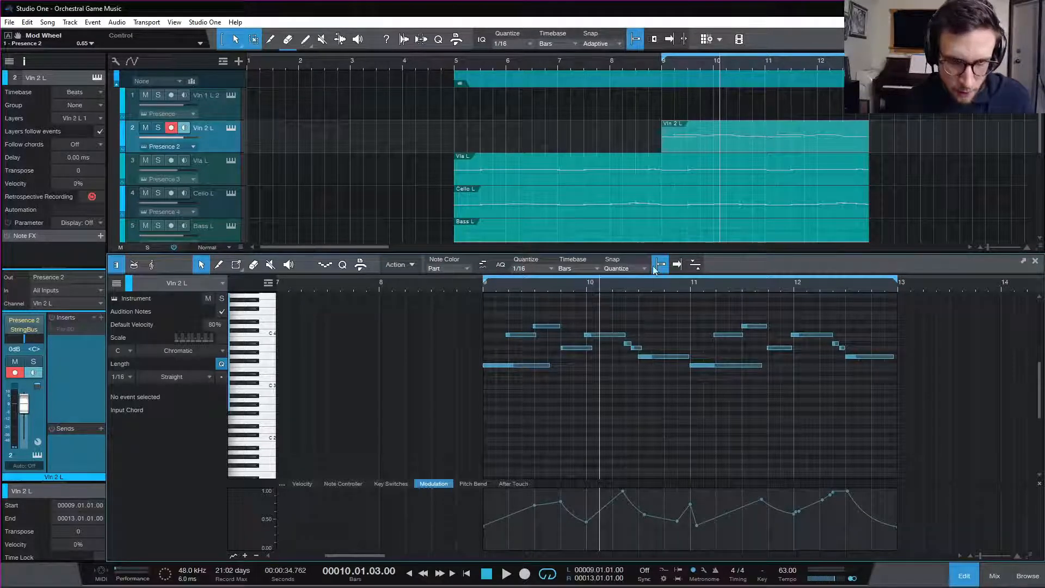
key("space")
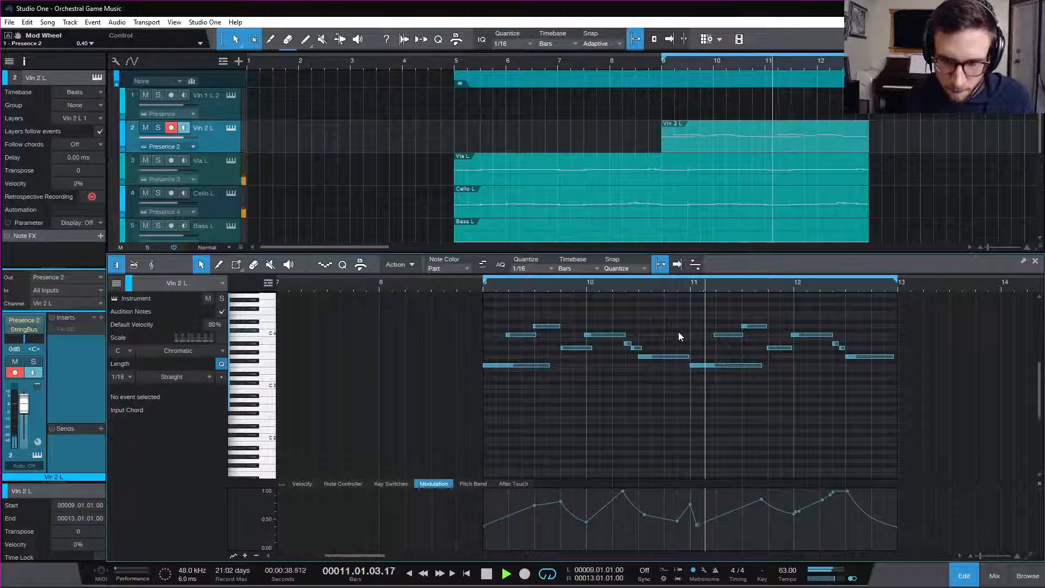
left_click_drag(696, 525, 709, 526)
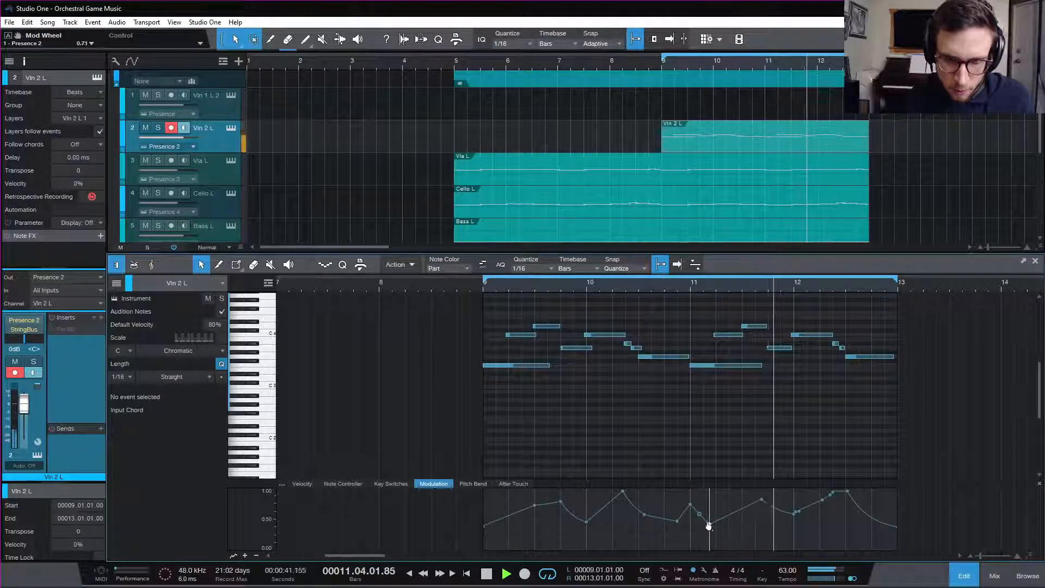
key("space")
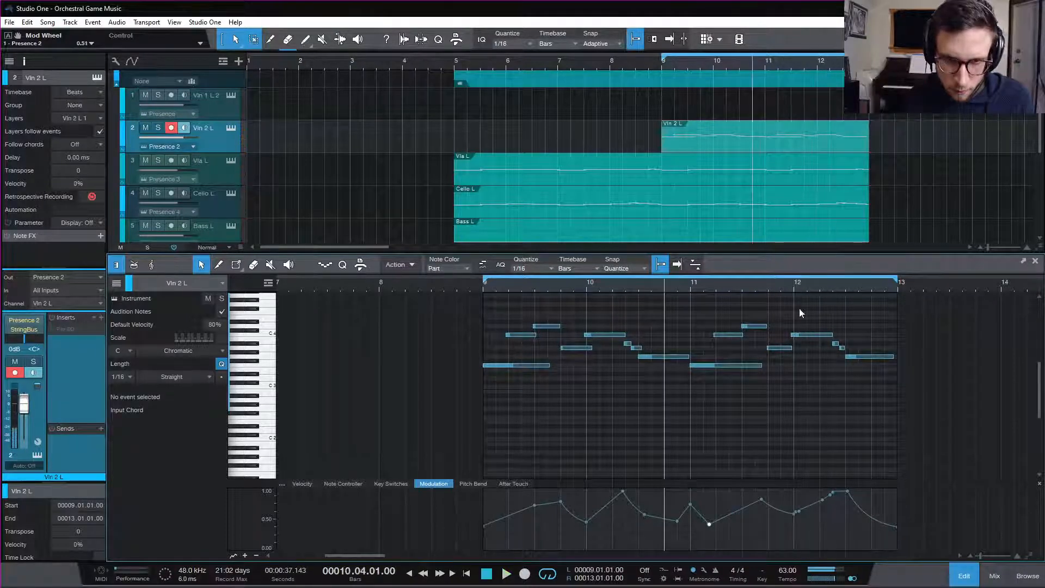
- Quantize the C4 note to start on bar 12 and lengthen the D4, A3, C4 and A#3 notes around it into overlaps during playback
left_click(807, 334)
key("q")
left_click_drag(791, 348, 800, 348)
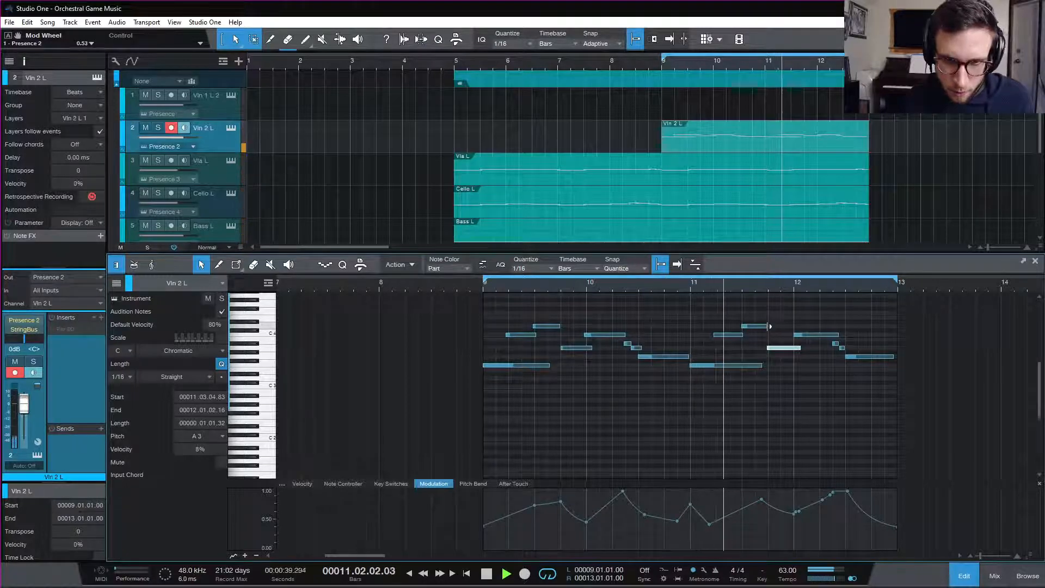
left_click_drag(767, 326, 774, 329)
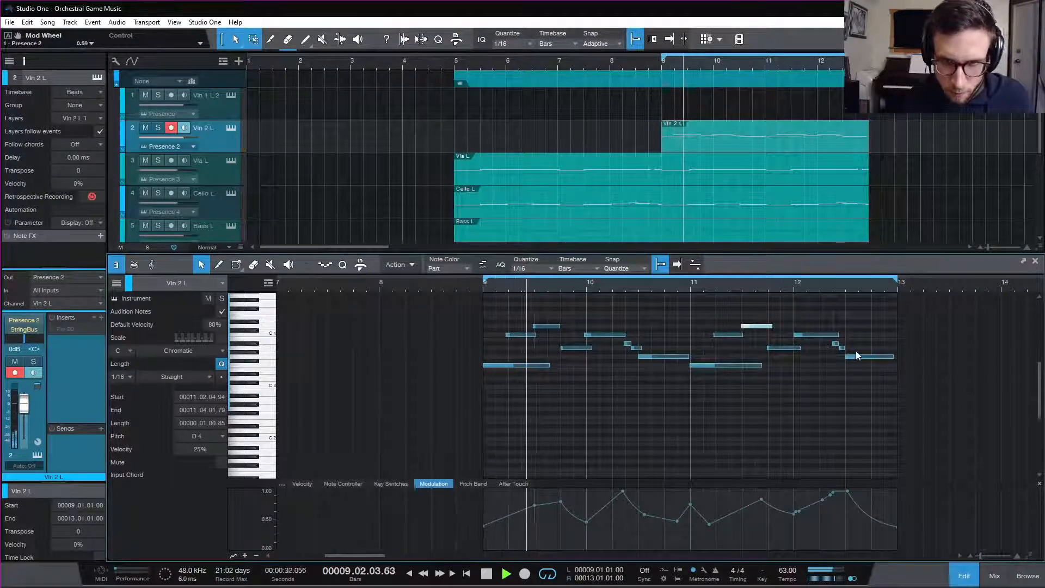
left_click(838, 343)
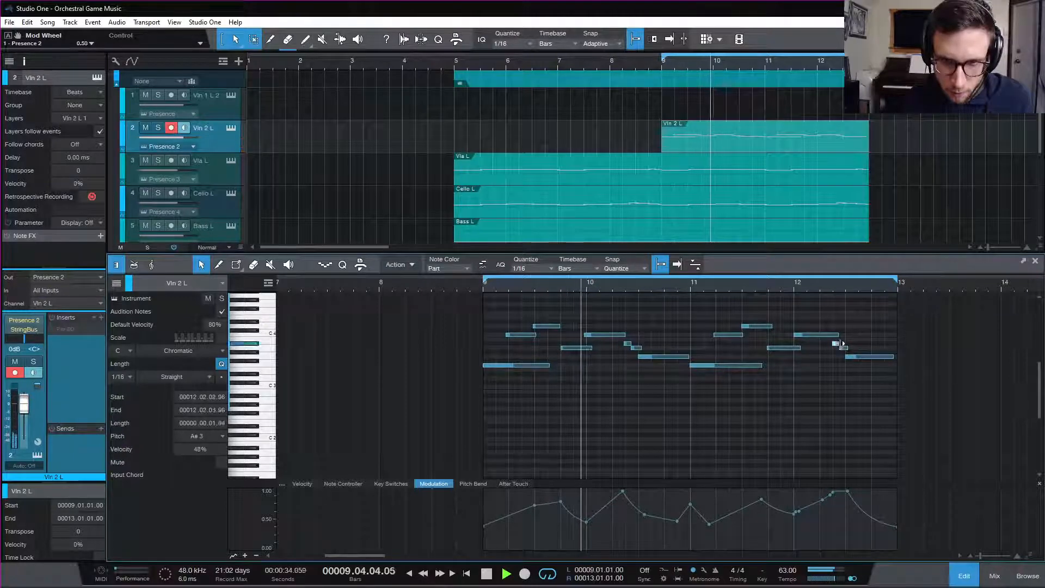
left_click(829, 335)
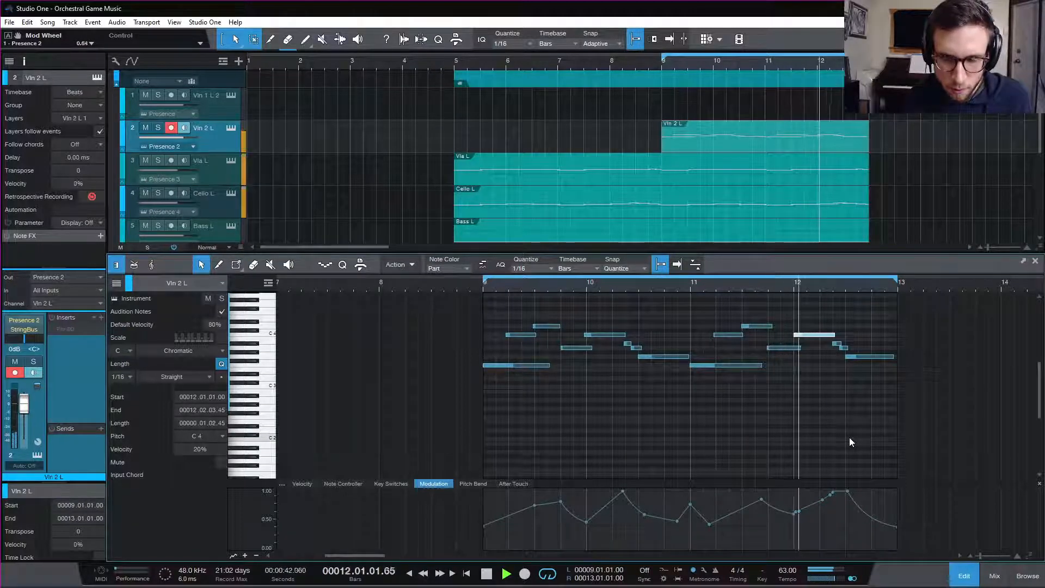
key("space")
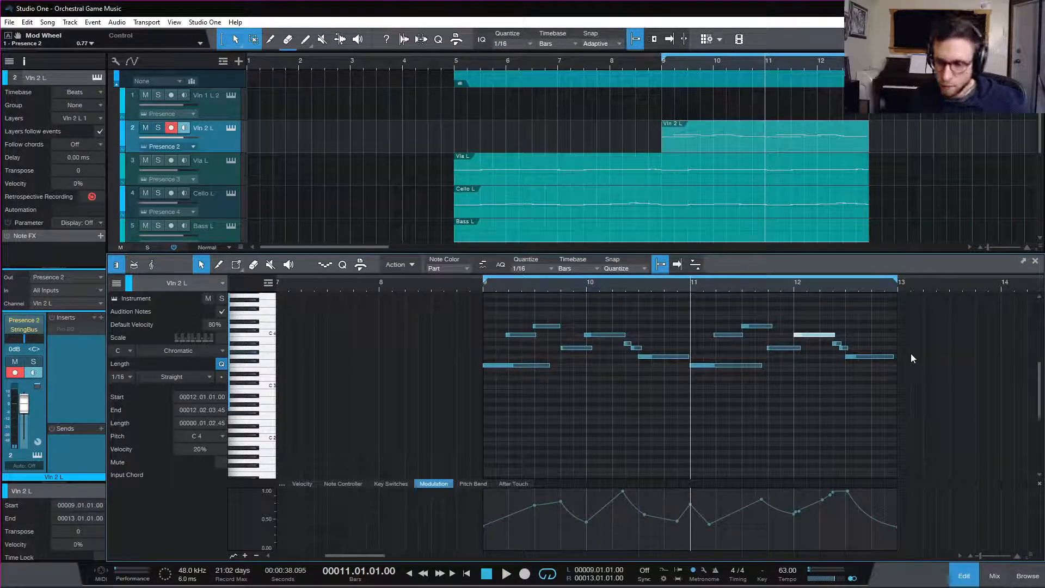
- Play the arrangement from bar 5 with the Bass L track muted, and unmute it during playback
left_click(854, 346)
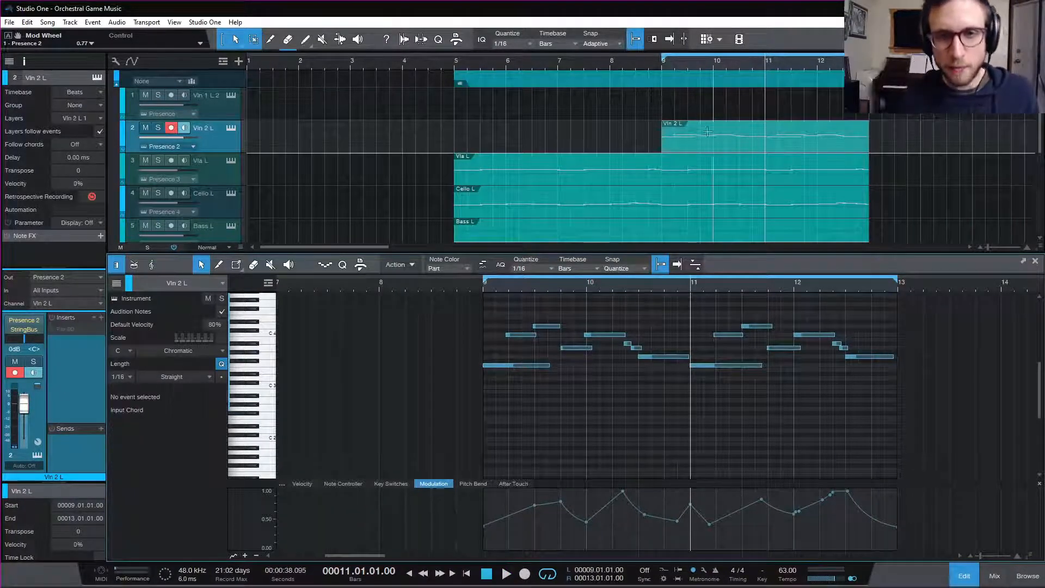
left_click(456, 61)
key("space")
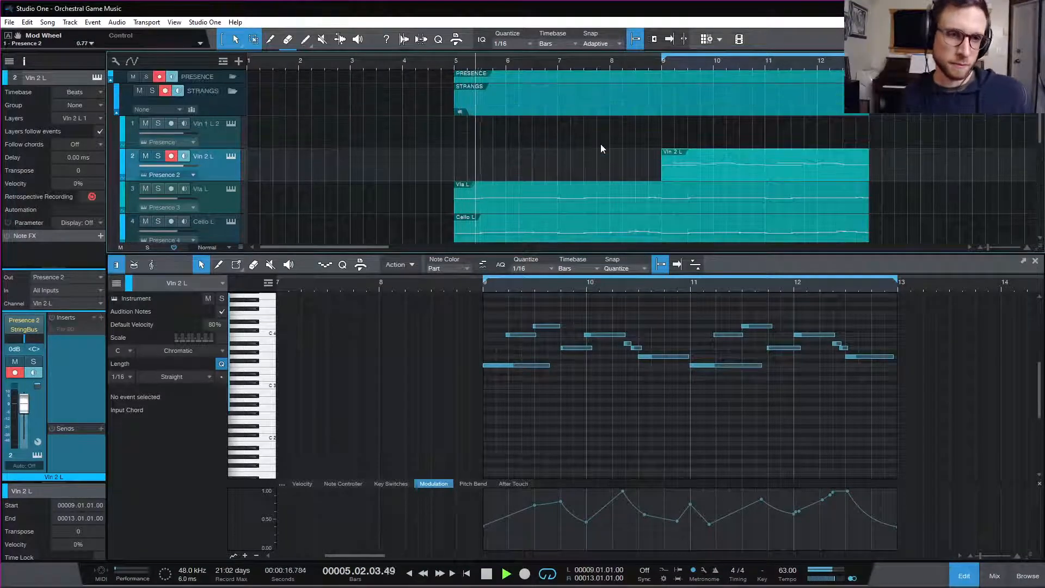
scroll(272, 152, "down", 2)
key("space")
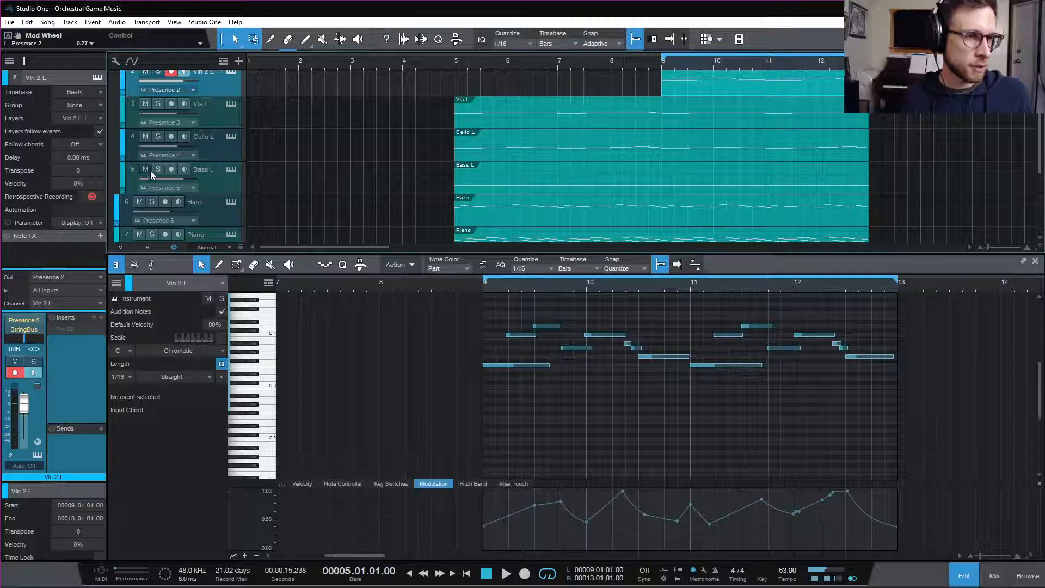
key("space")
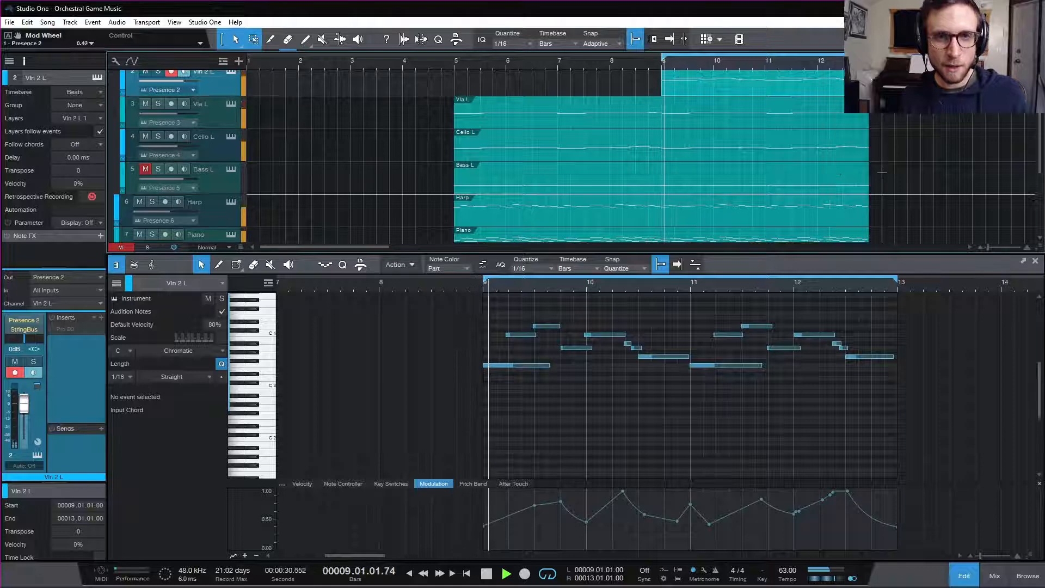
left_click(146, 169)
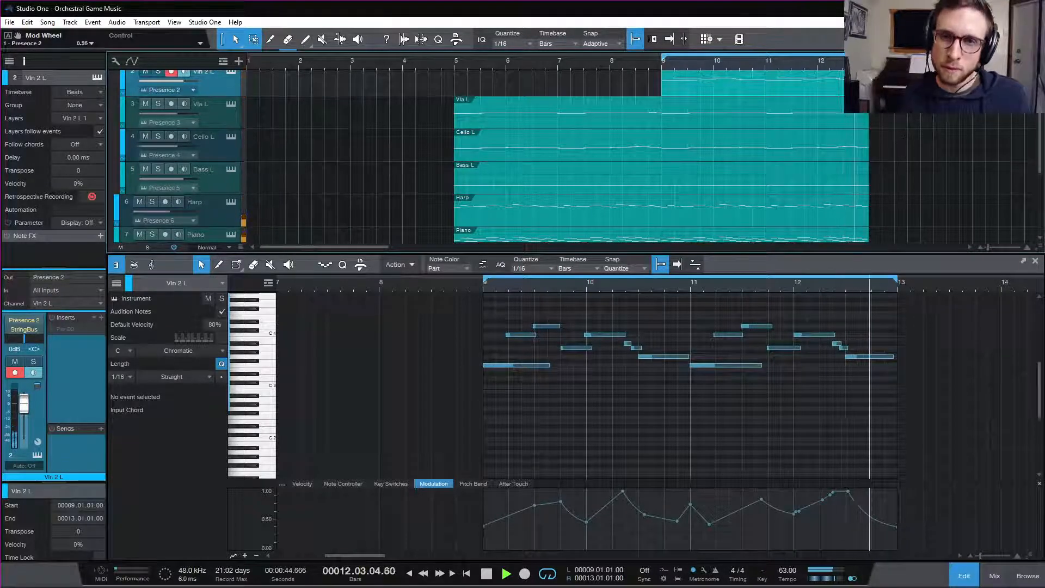
key("space")
- Replace the flat modulation peak in bar 12 with a single point, curve the fall toward bar 13 more steeply, and audition from bar 12
left_click(792, 284)
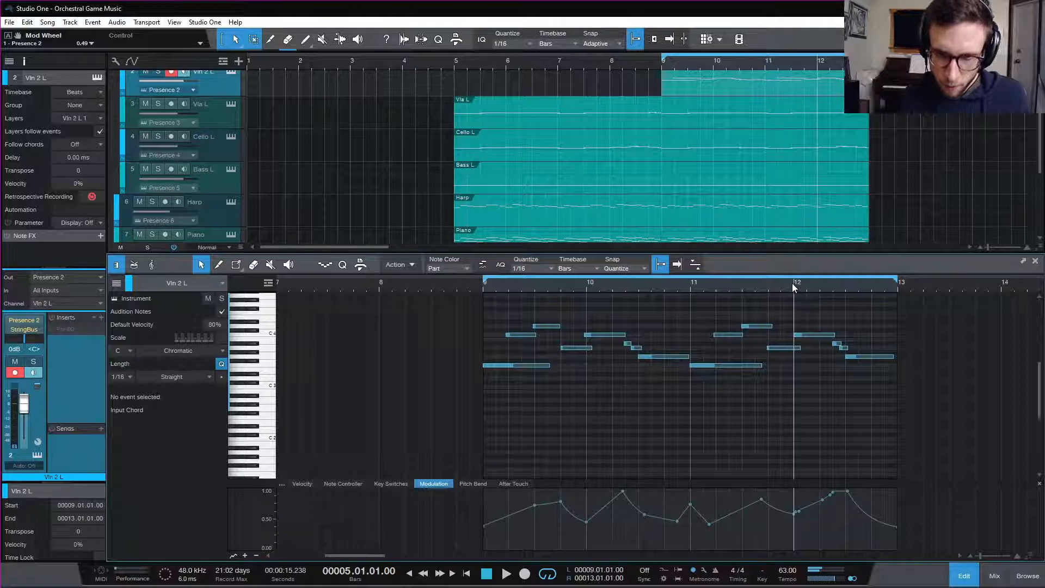
key("space")
key("space")
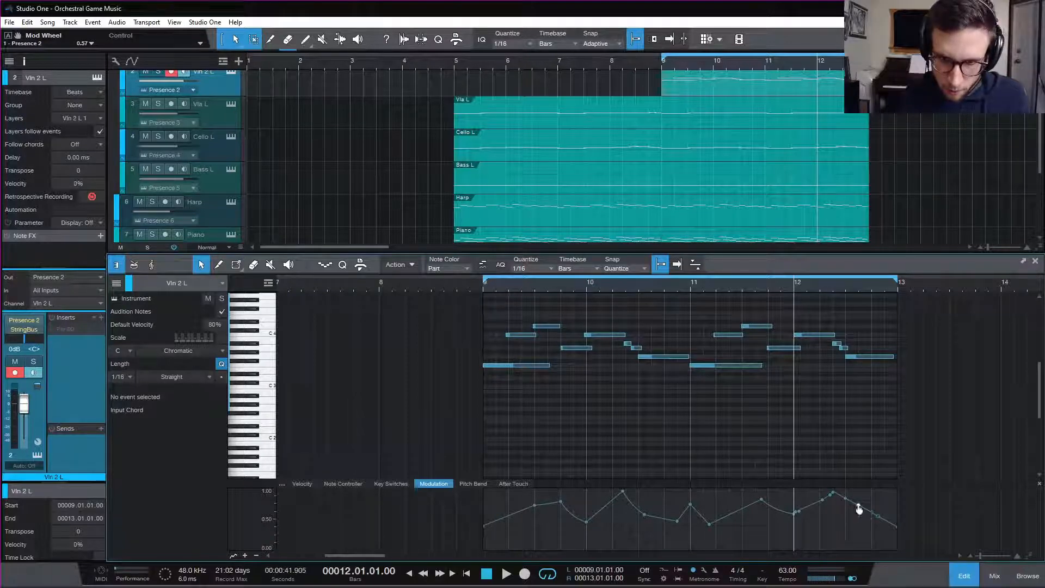
left_click_drag(872, 524, 871, 527)
key("space")
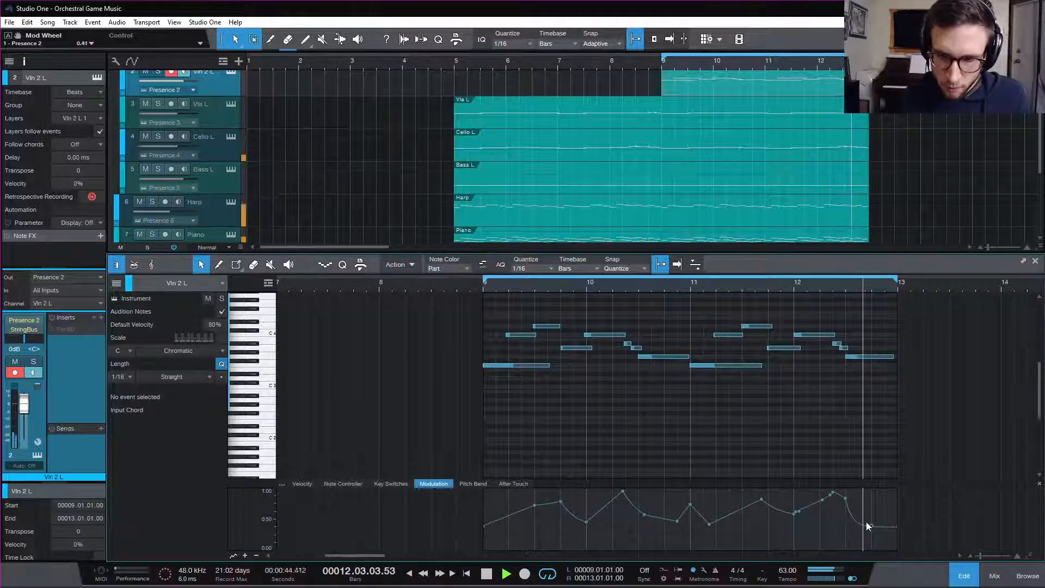
key("space")
left_click_drag(871, 527, 873, 522)
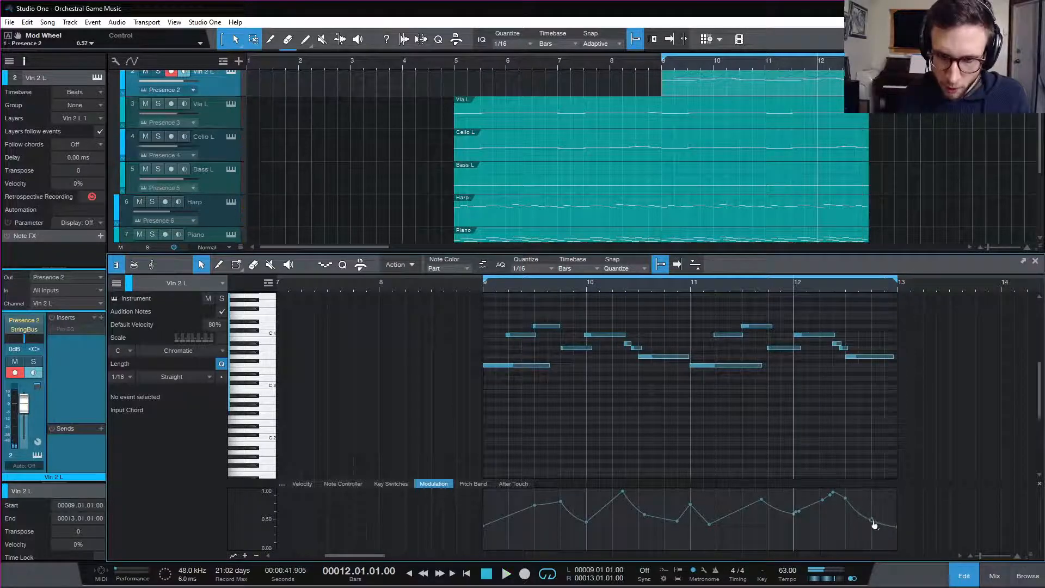
key("space")
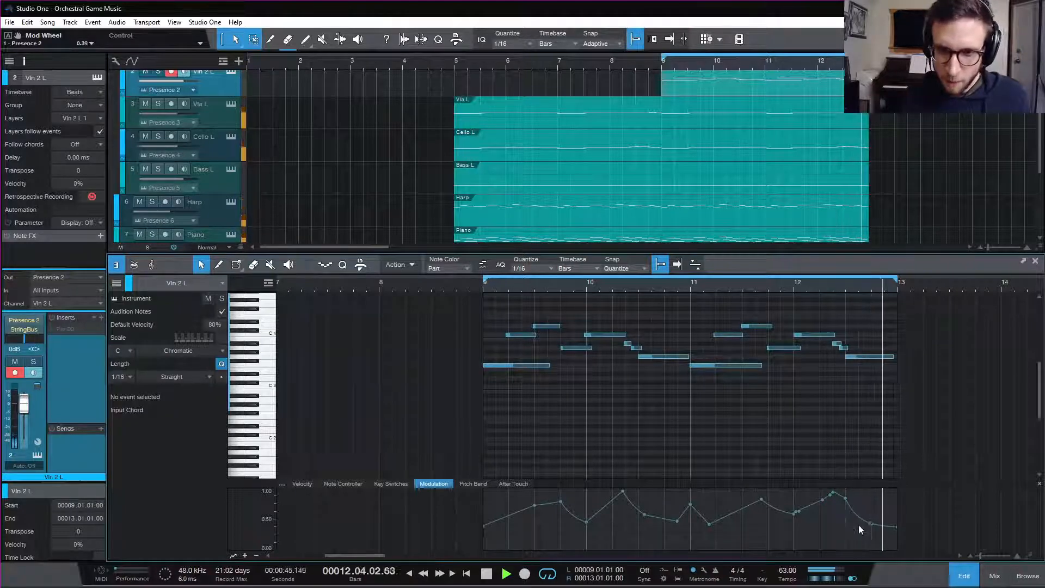
- Ease the curve of the modulation fall between the bar 12 peak and bar 13, and audition it
key("space")
key("space")
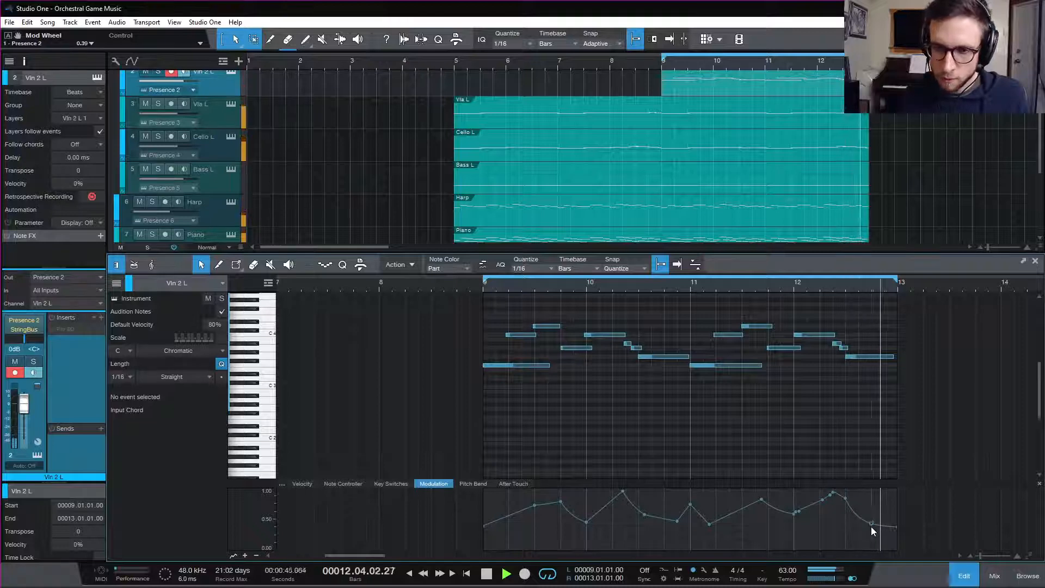
key("space")
key("space")
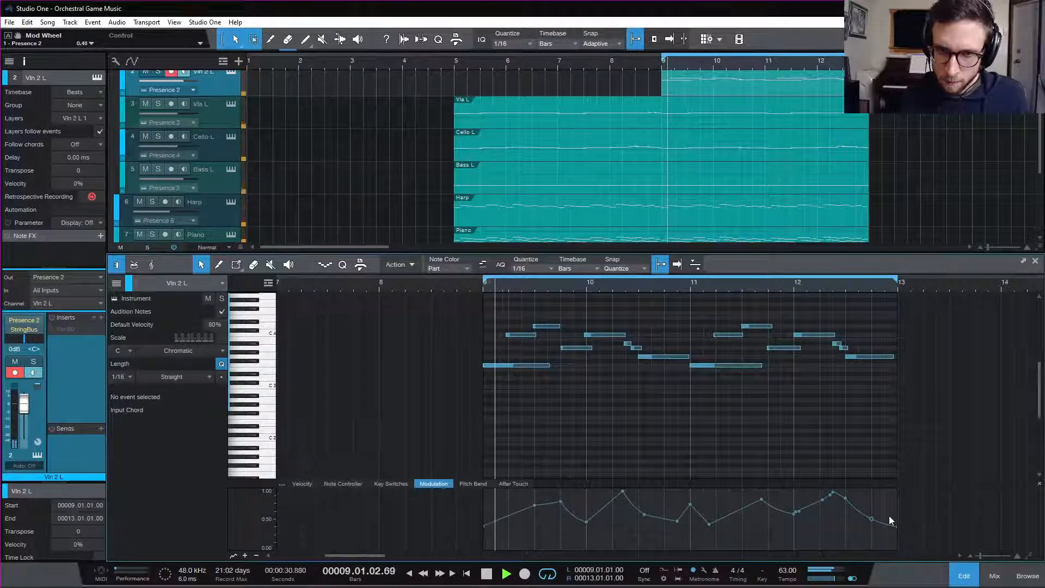
- Lengthen the final G3 note to reach the bar 13 line during playback, and save the song
left_click(894, 357)
left_click_drag(897, 358, 898, 357)
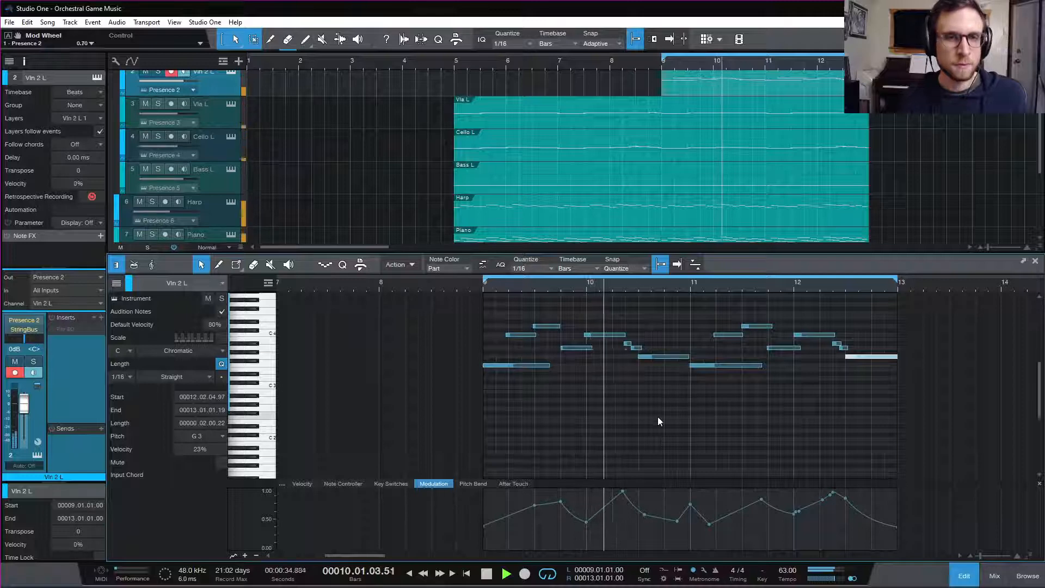
key("ctrl+s")
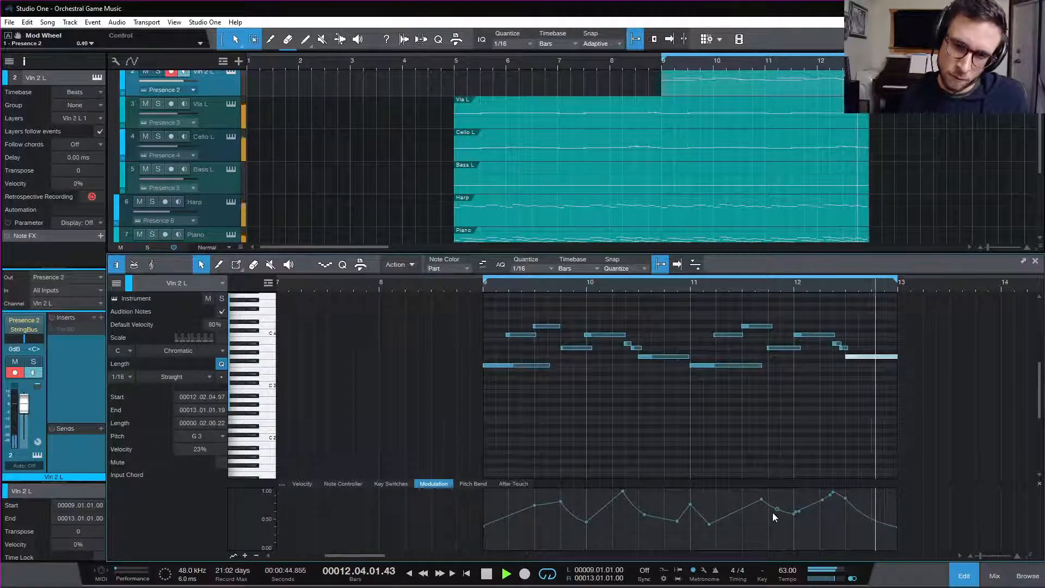
- Lower the modulation peak in the second half of bar 11 slightly, audition it, save the song and close the note editor
key("space")
mouse_move(763, 504)
left_click_drag(763, 503, 763, 509)
key("space")
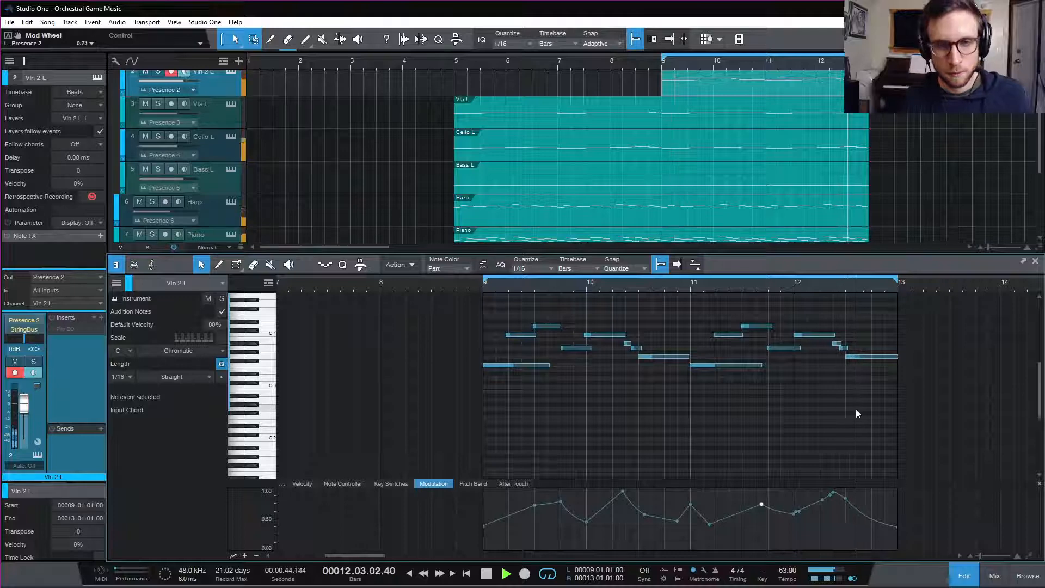
key("space")
key("ctrl+s")
left_click(965, 577)
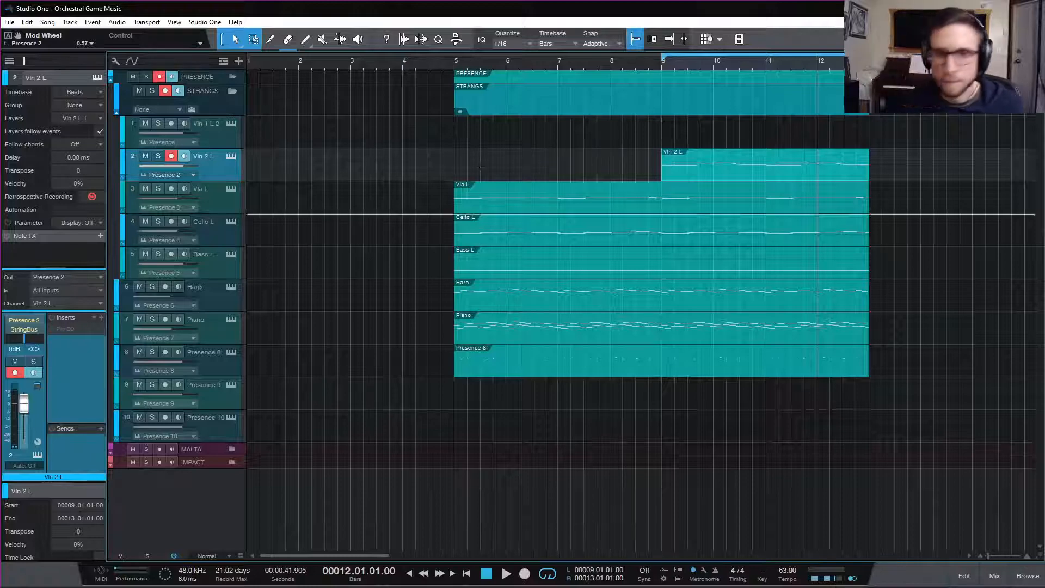
- Copy the Vln 2 L event from bar 9 to bar 1 and open the copy in the note editor
key("Home")
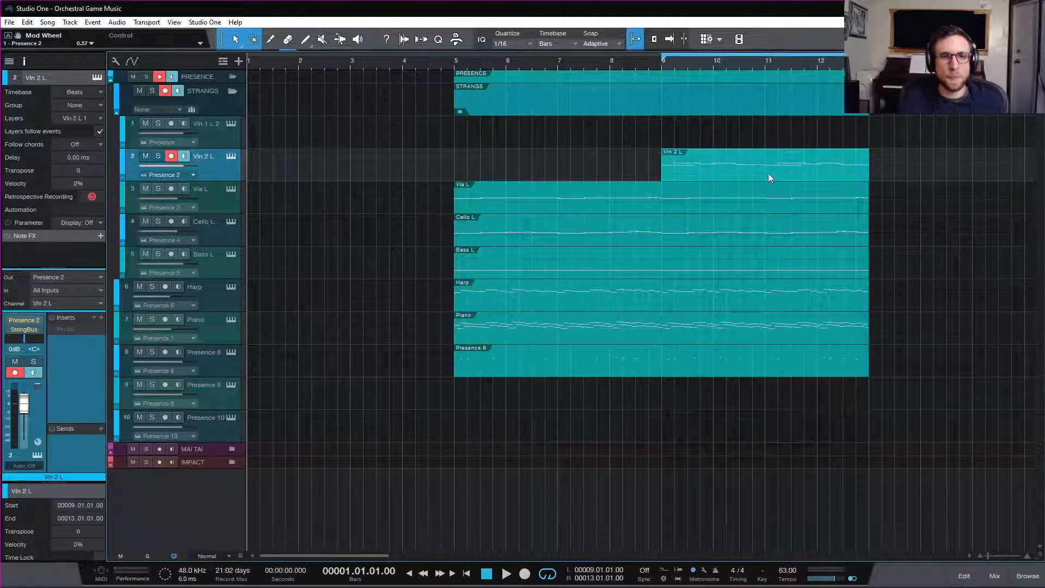
left_click_drag(825, 174, 377, 157)
double_click(313, 171)
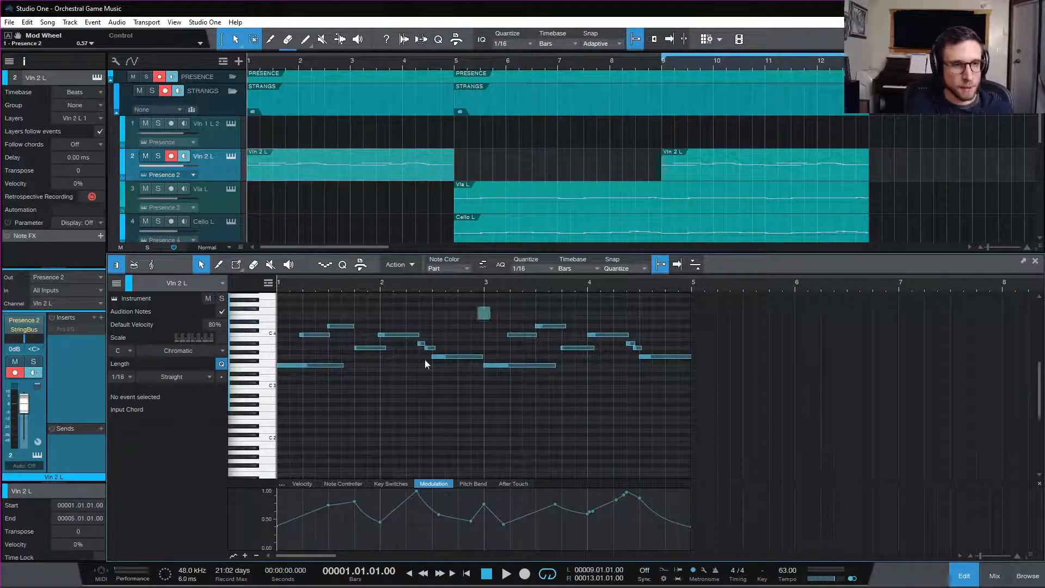
- Delete every note before bar 4 in the copied Vln 2 L event, and audition the remaining phrase
left_click_drag(491, 306, 274, 440)
key("Delete")
left_click(581, 283)
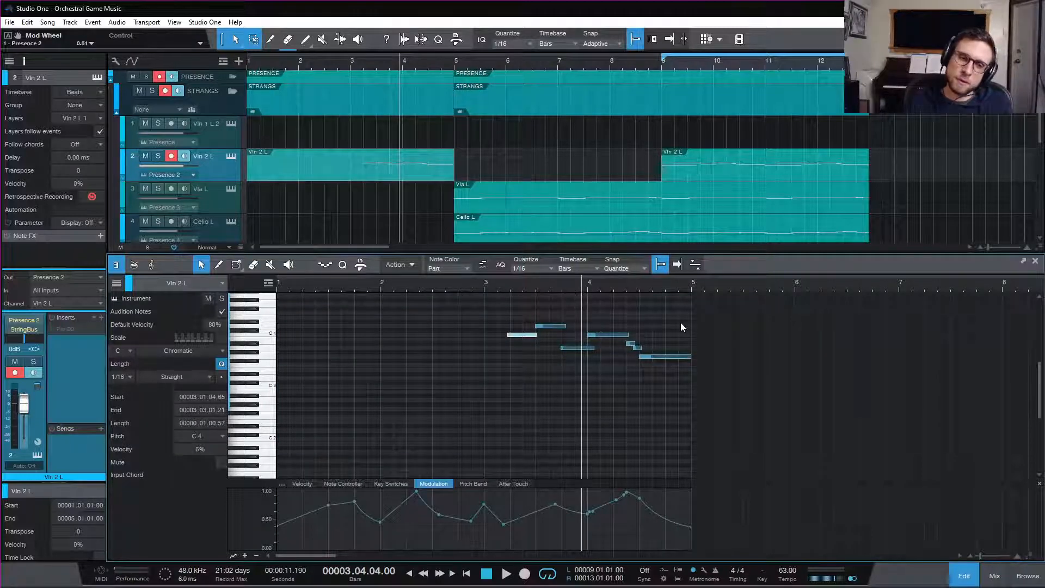
key("space")
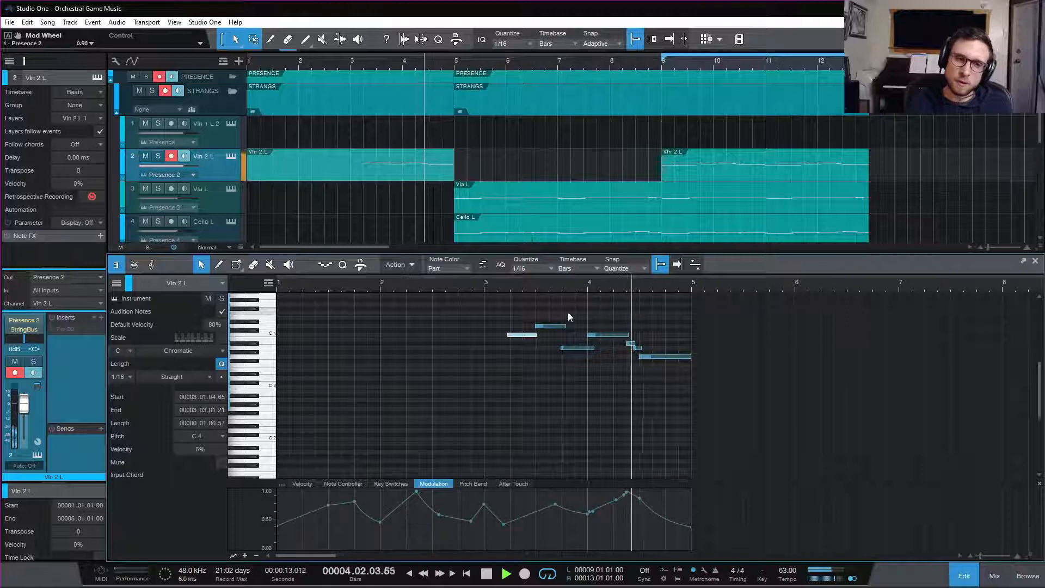
key("space")
left_click_drag(503, 315, 574, 380)
key("Delete")
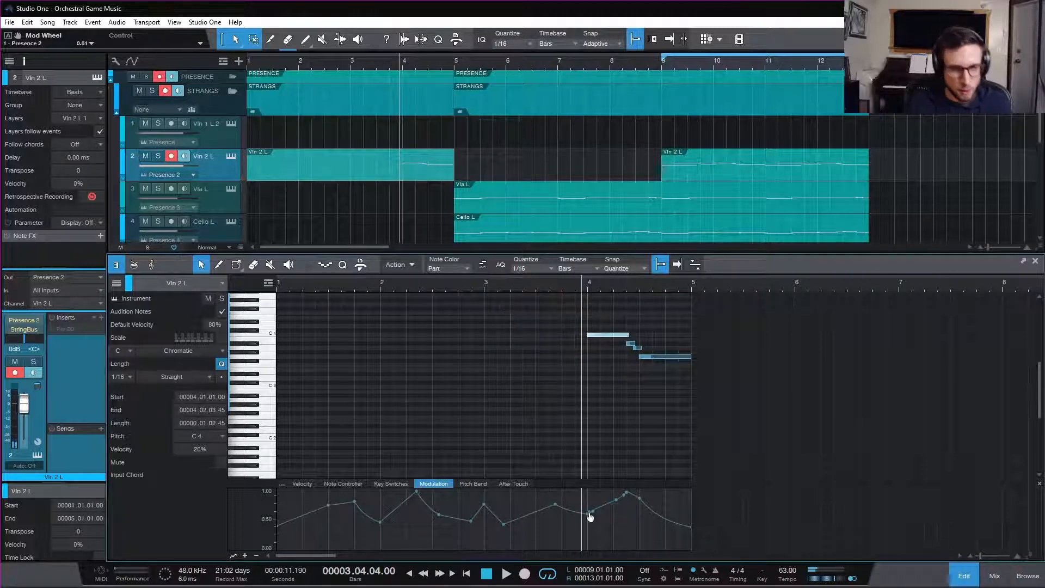
- Pull the modulation down to zero just before bar 4, remove the extra points after it, and audition the swell
left_click_drag(589, 516, 581, 547)
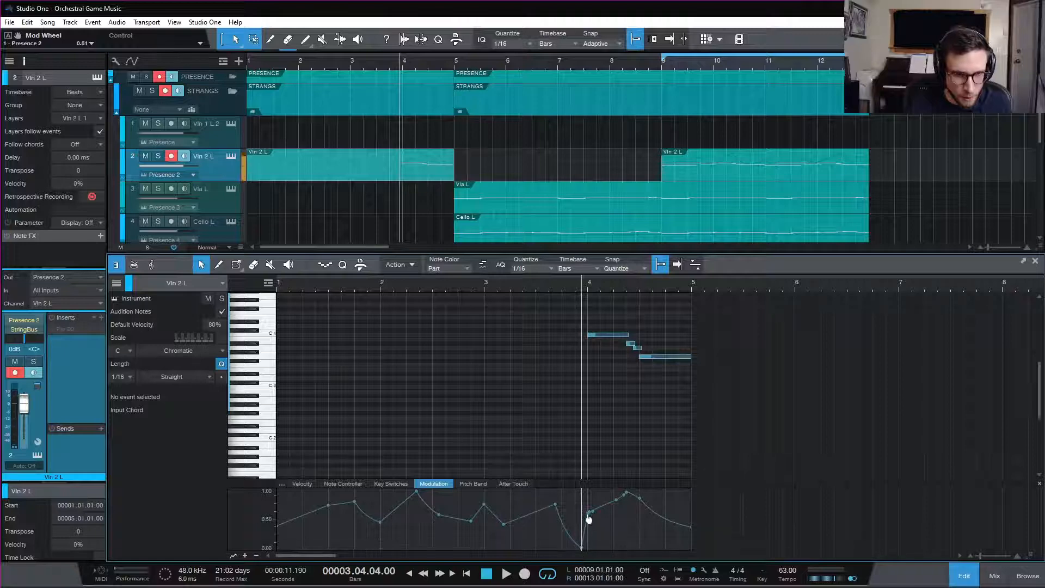
key("space")
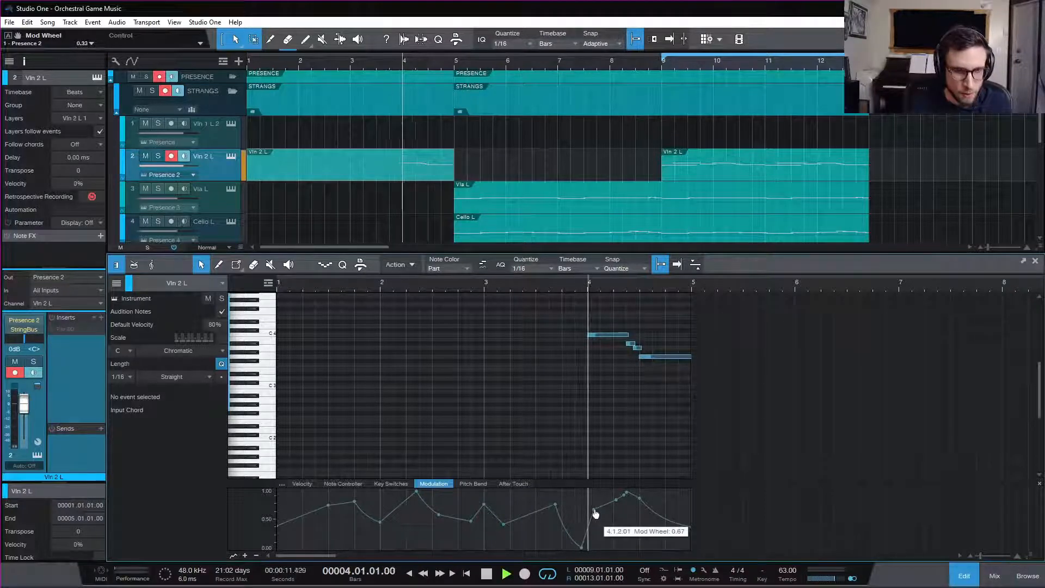
double_click(594, 509)
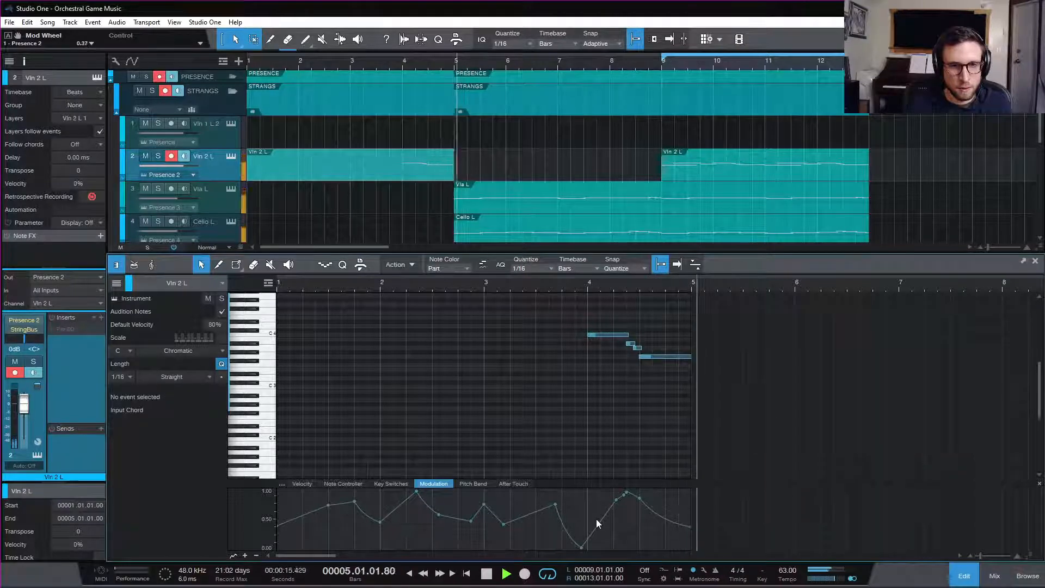
key("space")
key("space")
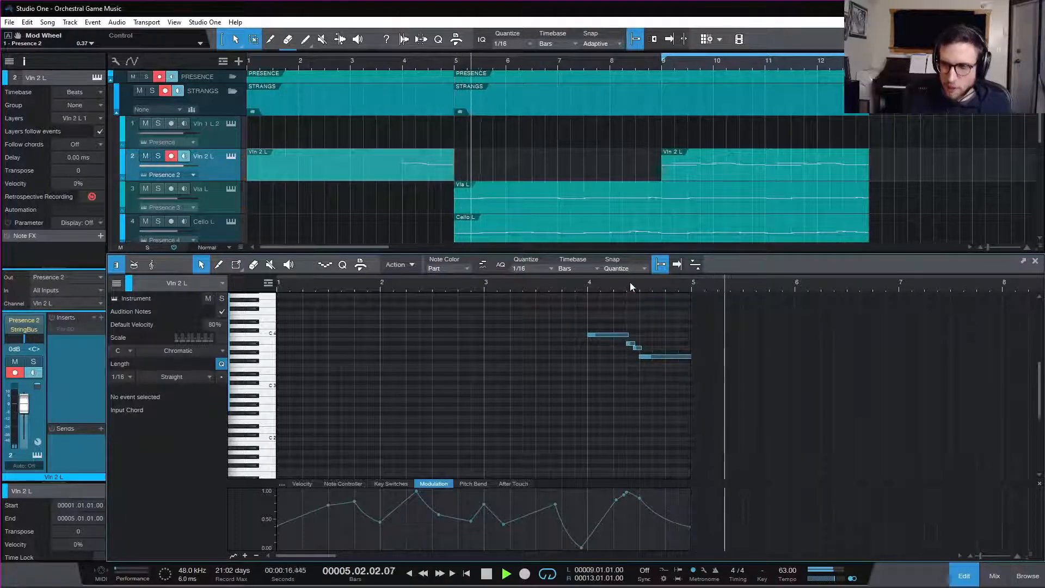
key("space")
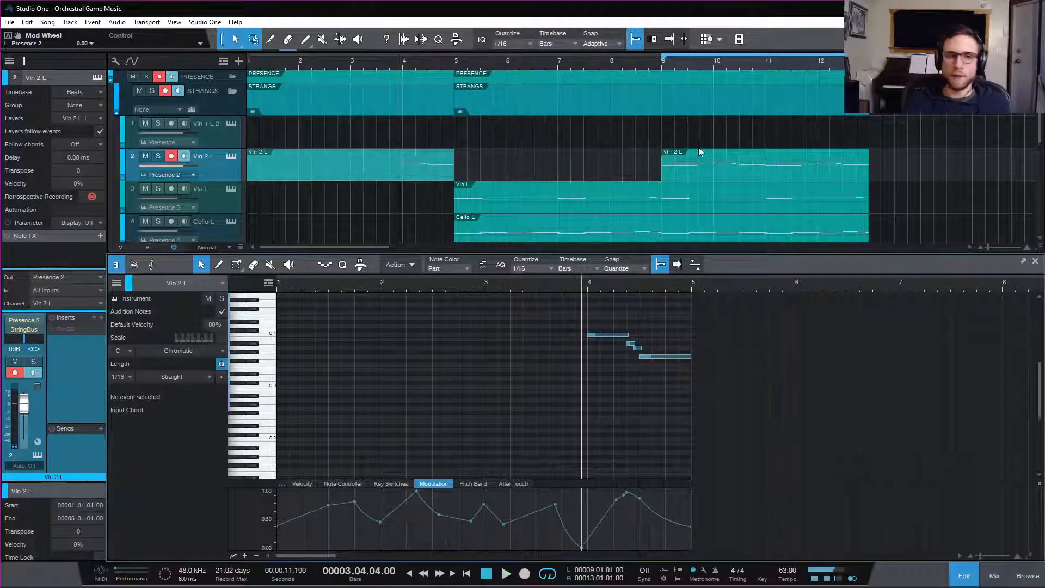
- Close the note editor, trim the copied Vln 2 L event to start at bar 4, and play it into bar 5
left_click(964, 578)
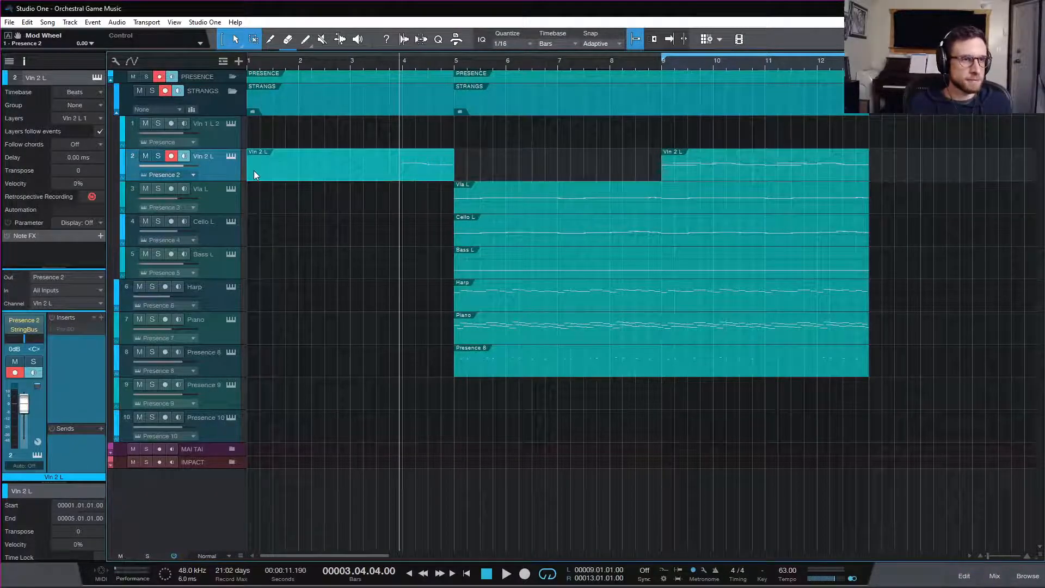
left_click_drag(254, 171, 396, 179)
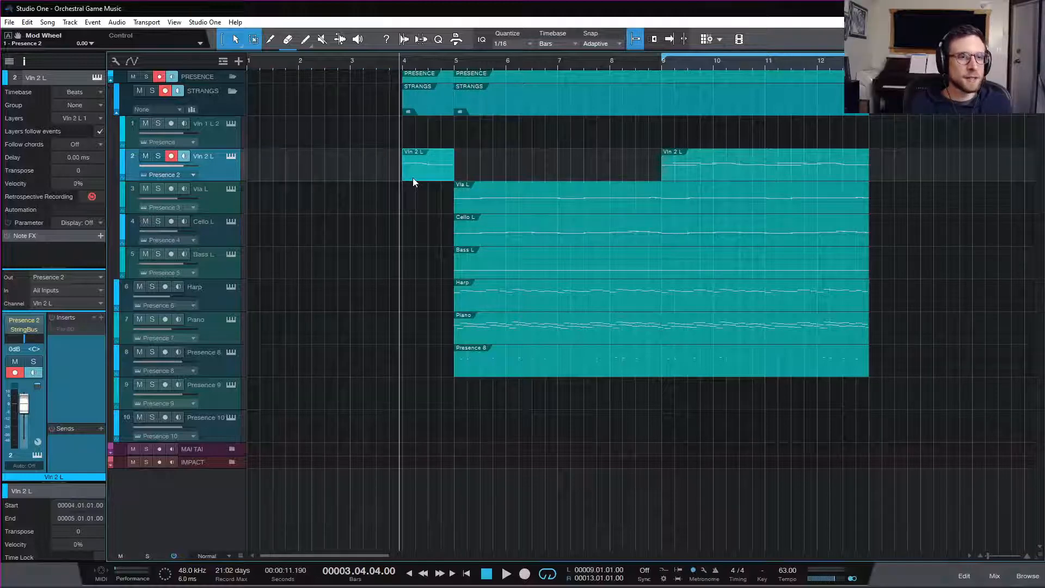
key("space")
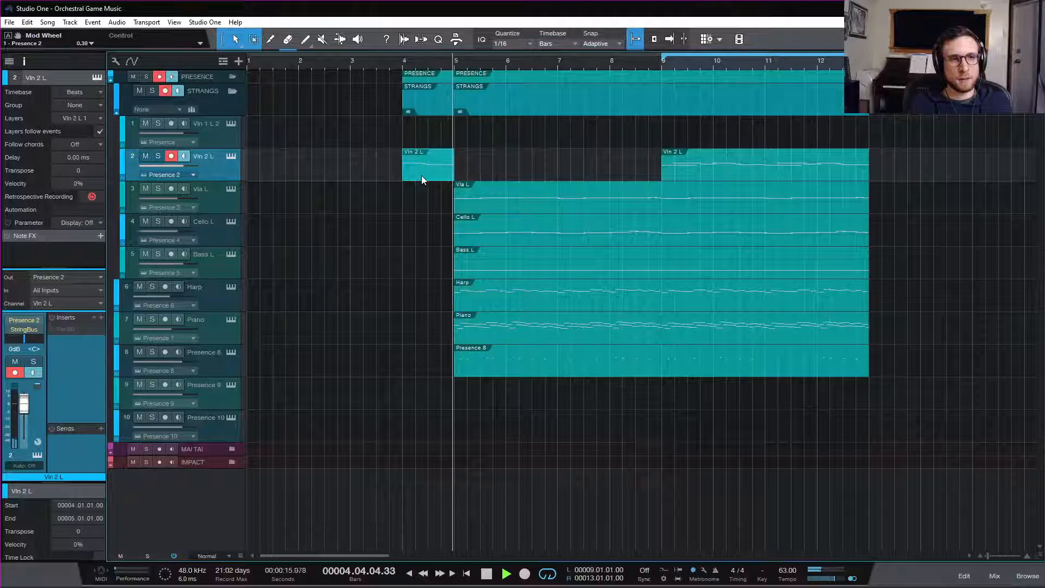
key("space")
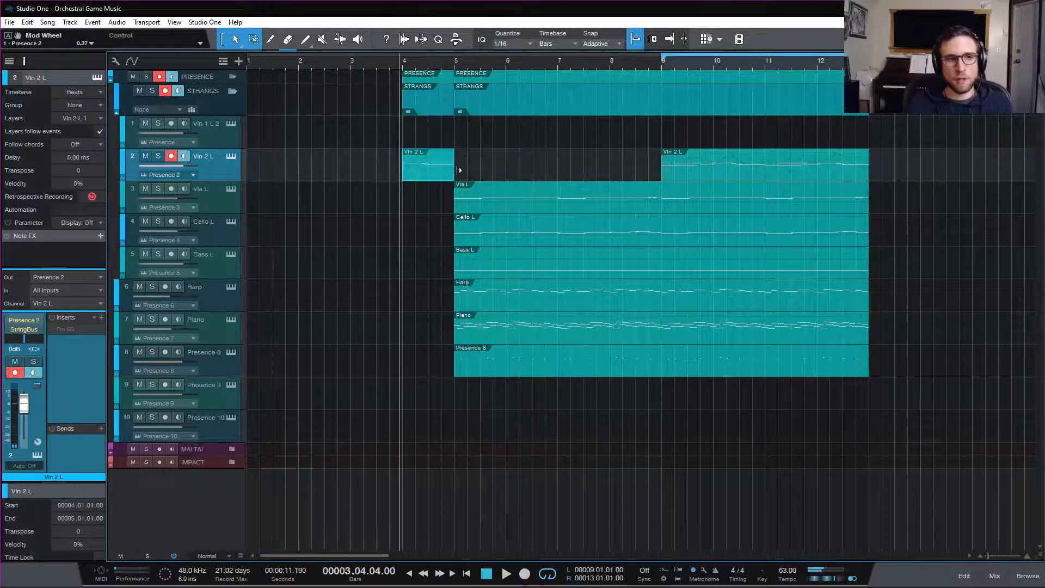
- Copy the bar 4 pickup event onto the Vla L, Cello L and Bass L tracks, and audition it with Vla L soloed
left_click_drag(435, 172, 424, 258)
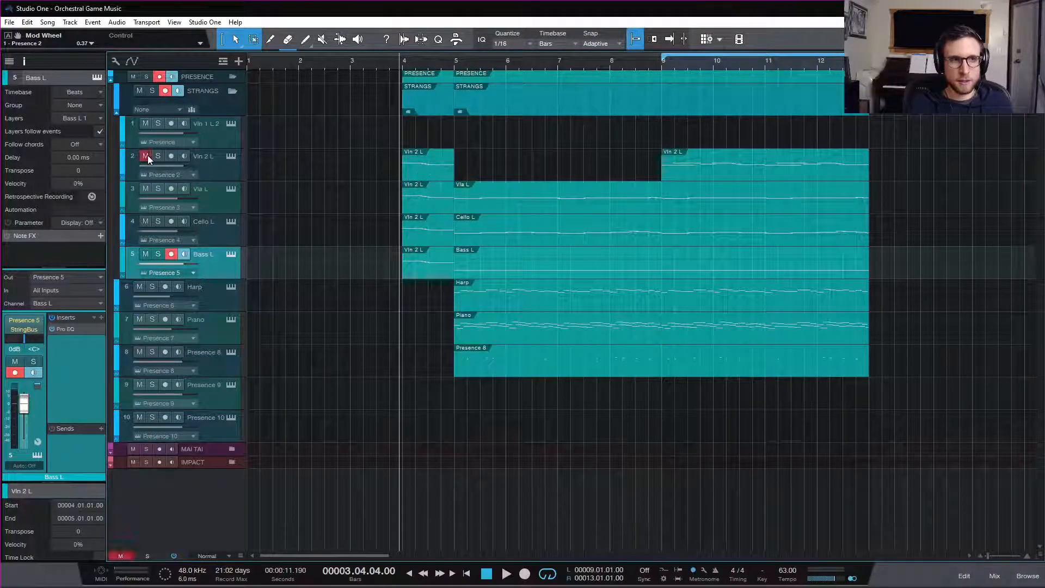
left_click(158, 188)
key("space")
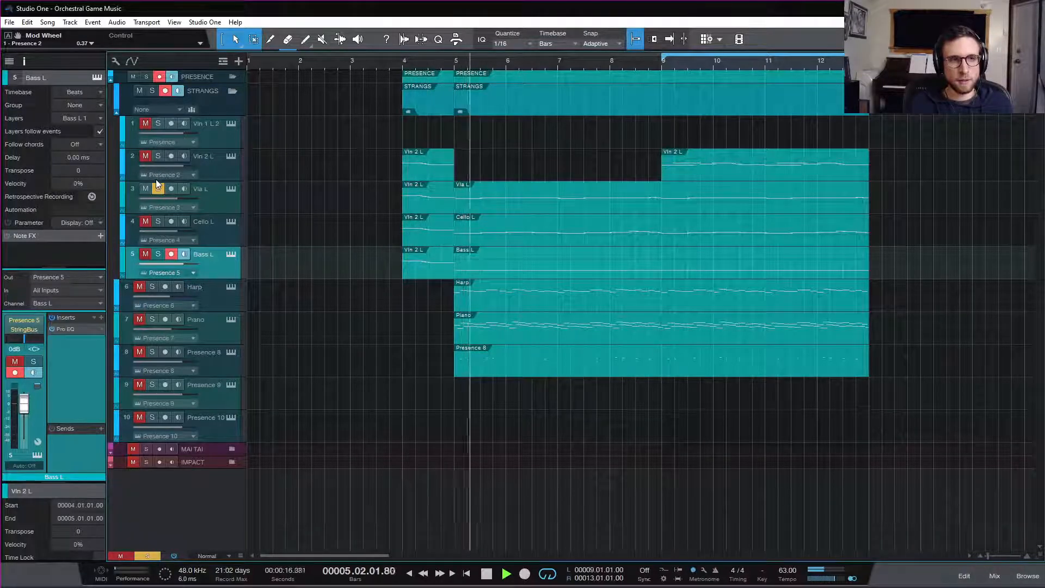
key("space")
- Delete the Vln 2 L pickup in bar 4 and rename the three copies after their tracks: Vla L, Cello L and Bass L
left_click(420, 169)
key("Delete")
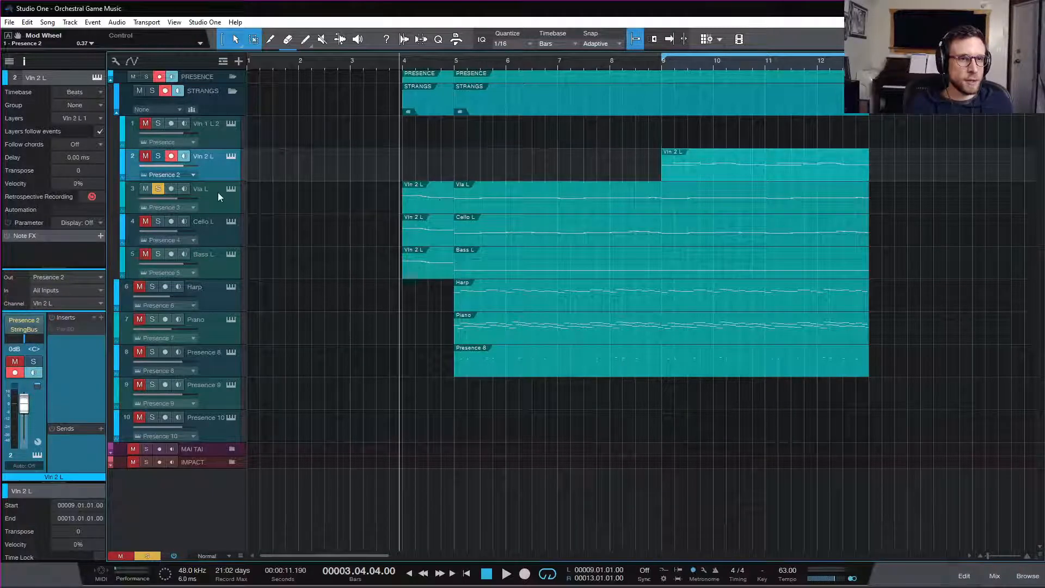
double_click(204, 186)
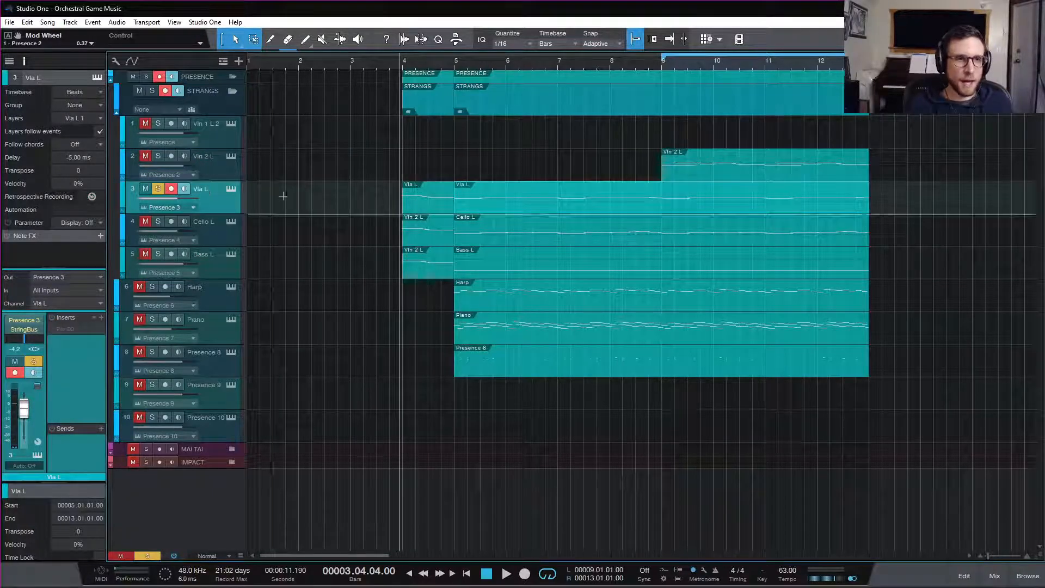
left_click(427, 237)
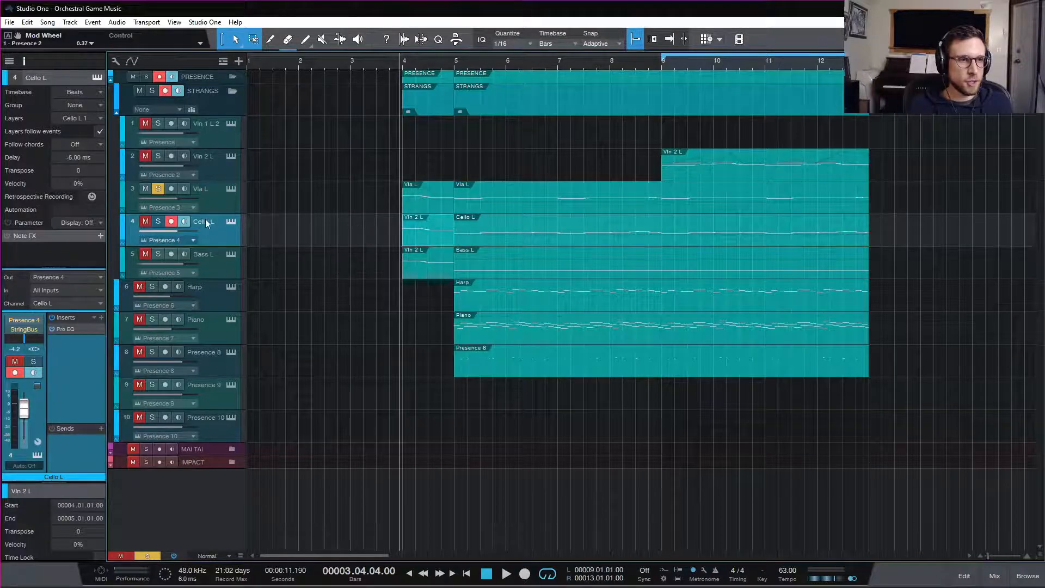
left_click(203, 253)
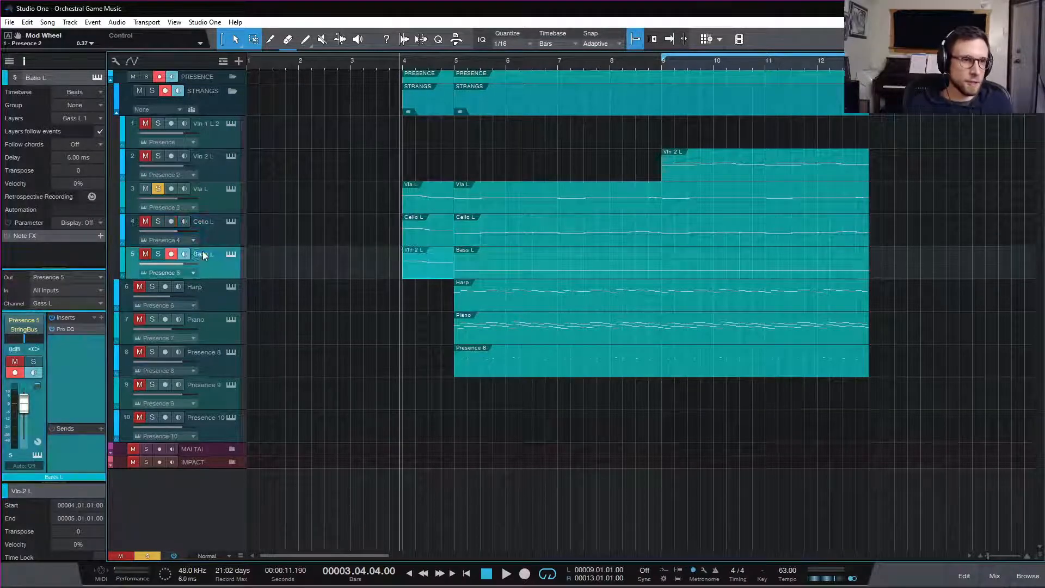
left_click(426, 229)
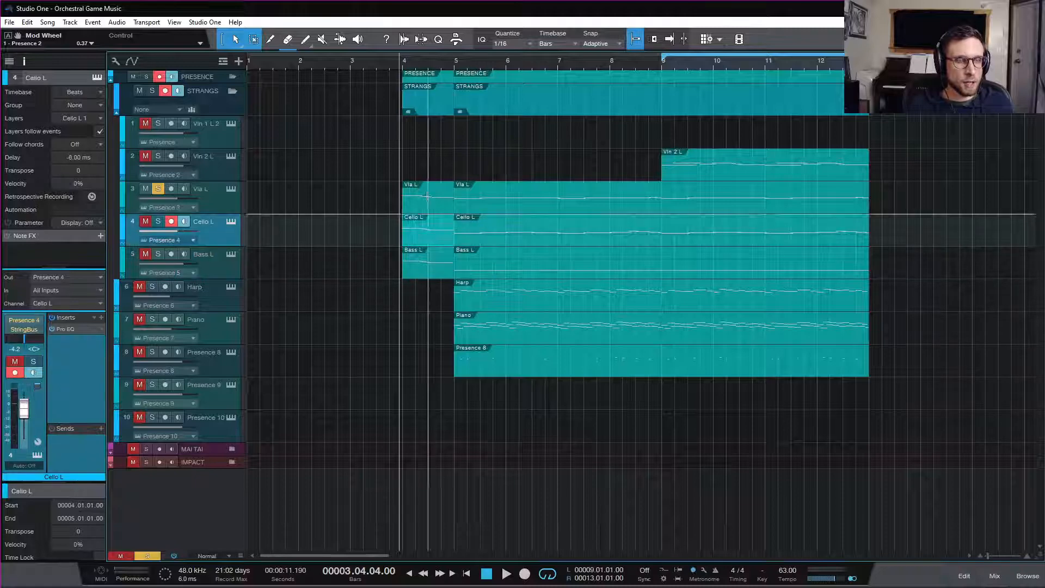
- Open the Cello L pickup in the note editor, and switch the editor to the Piano part
double_click(428, 240)
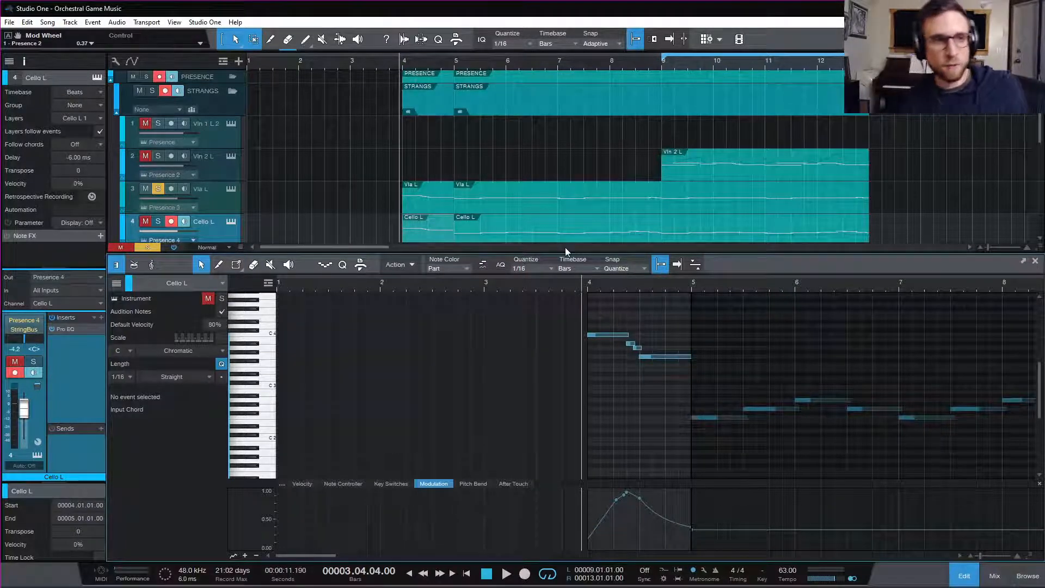
scroll(272, 128, "down", 3)
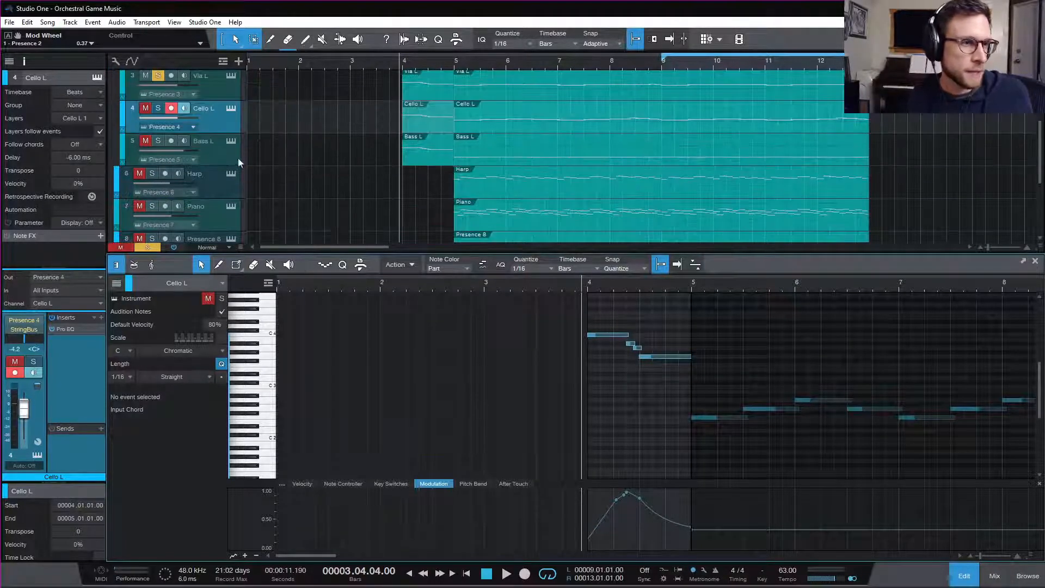
left_click(220, 214)
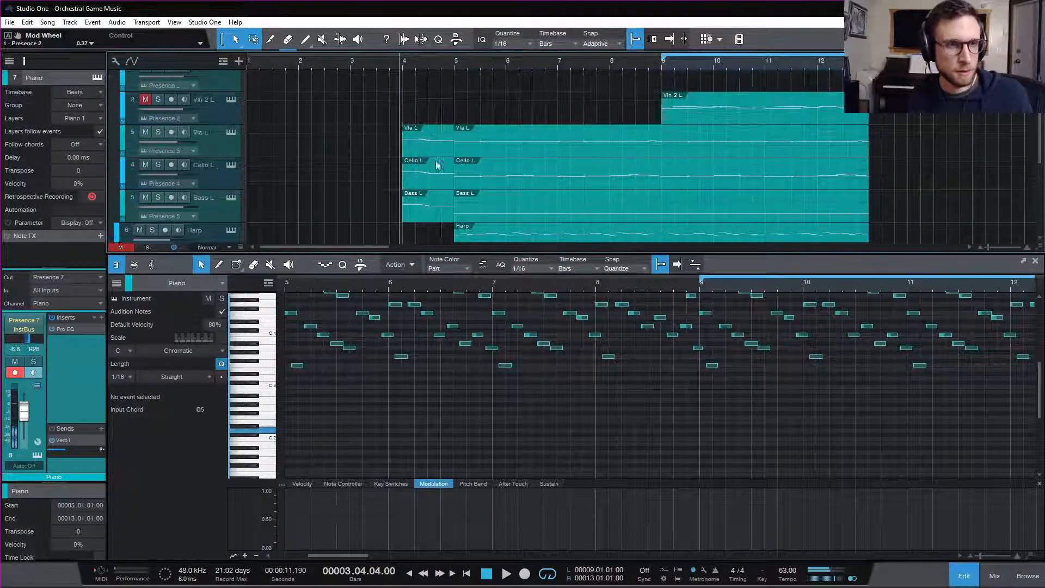
scroll(439, 172, "up", 2)
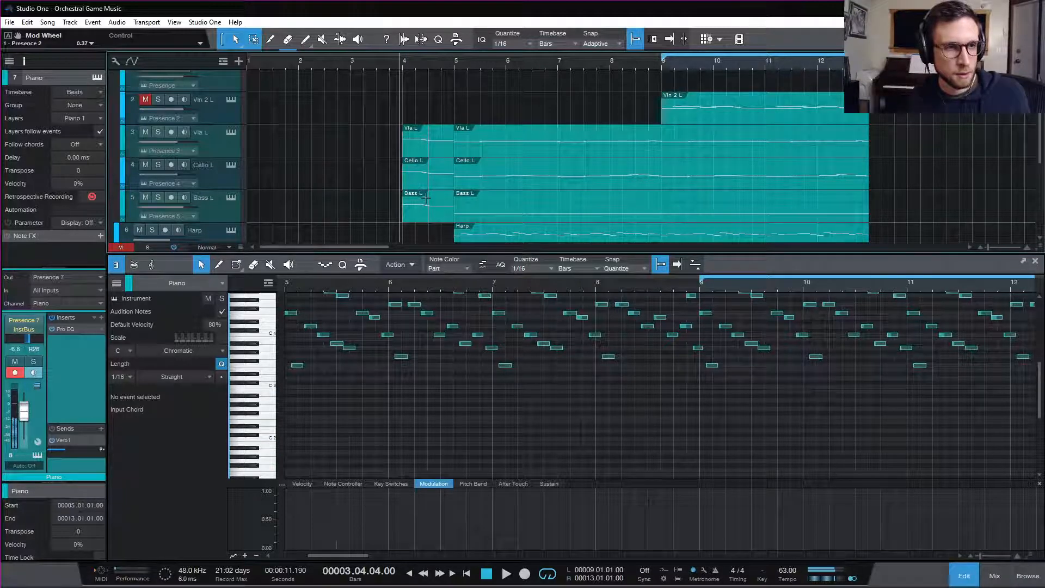
scroll(422, 196, "down", 2)
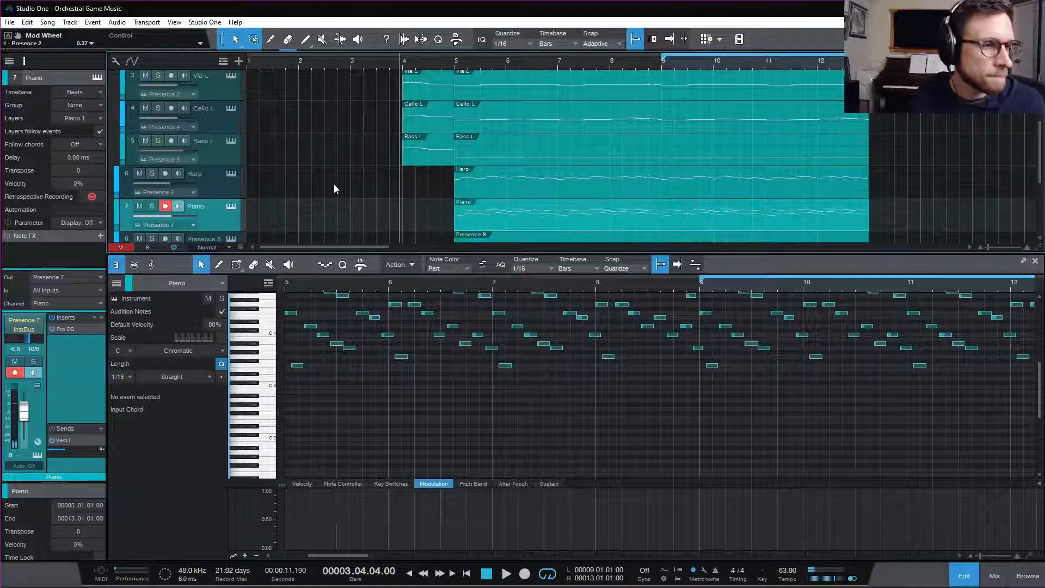
- Place the playhead at bar 5 and view the Bass L, Cello L and Vla L parts in the note editor
left_click(456, 63)
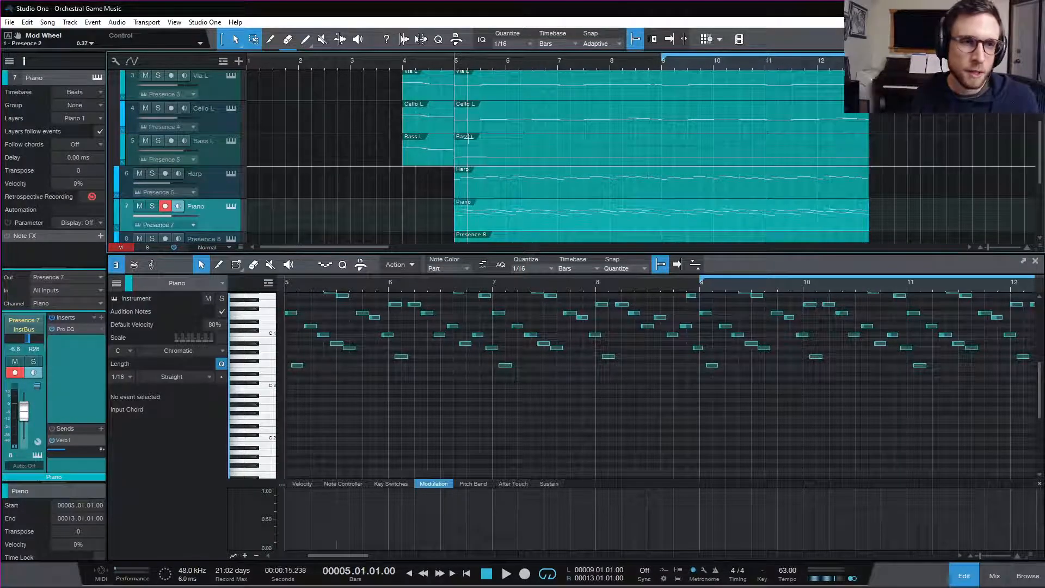
left_click(473, 152)
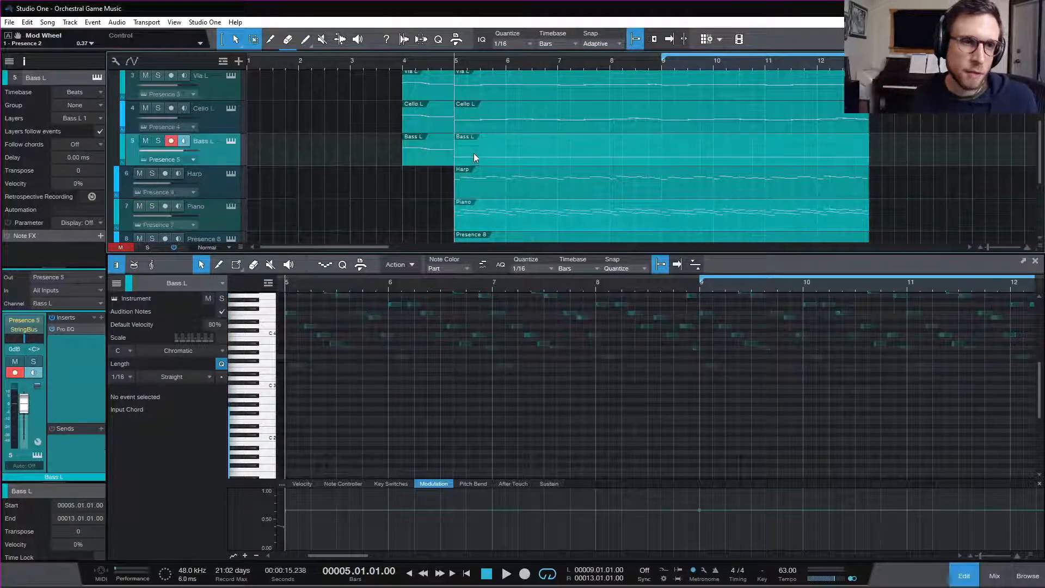
left_click(469, 123)
left_click(470, 93)
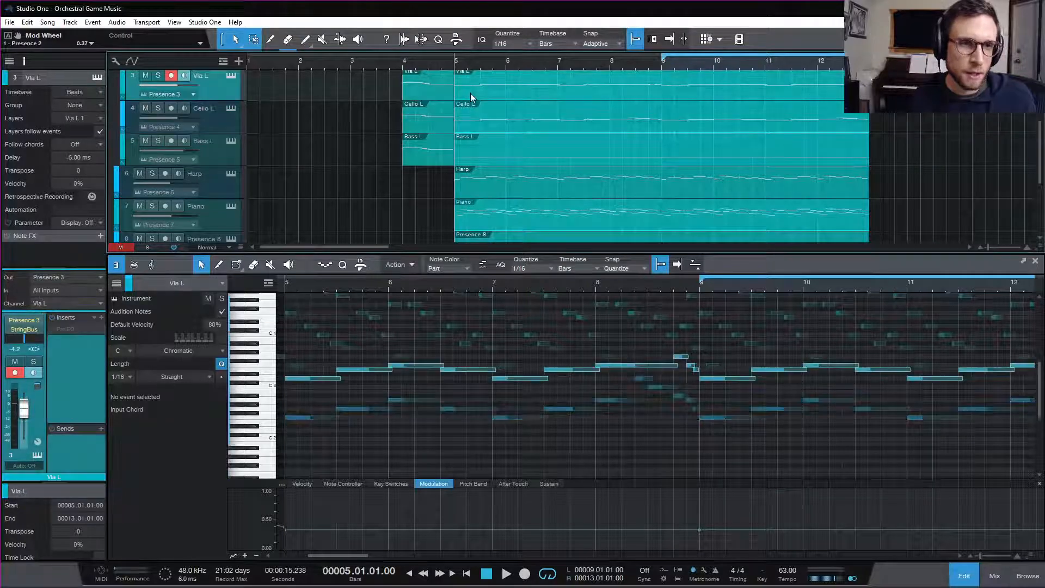
- Examine the Cello L and Vla L parts from bar 5 in the note editor, and select the Piano track
scroll(439, 239, "up", 2)
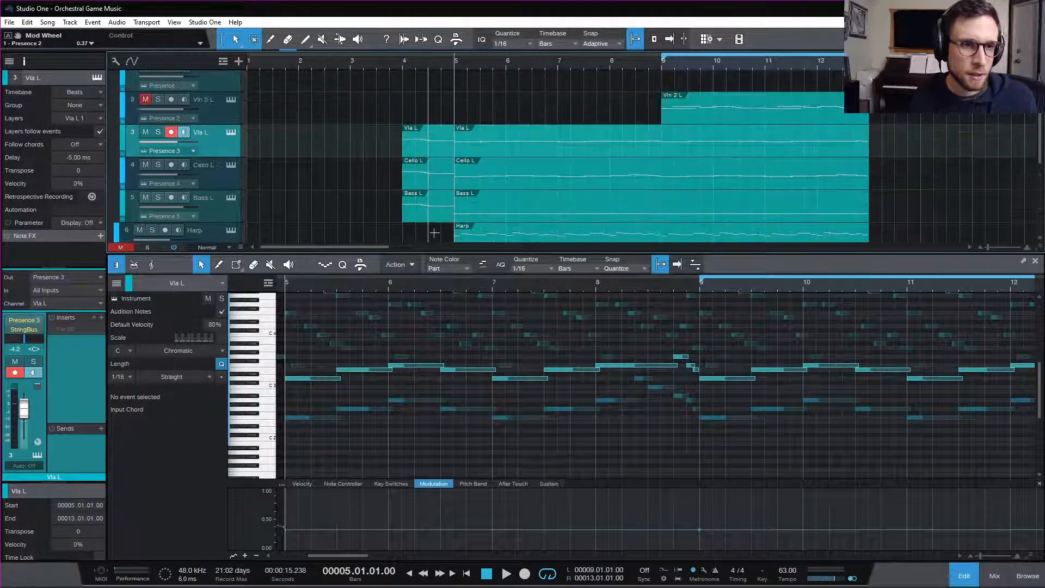
left_click(501, 210)
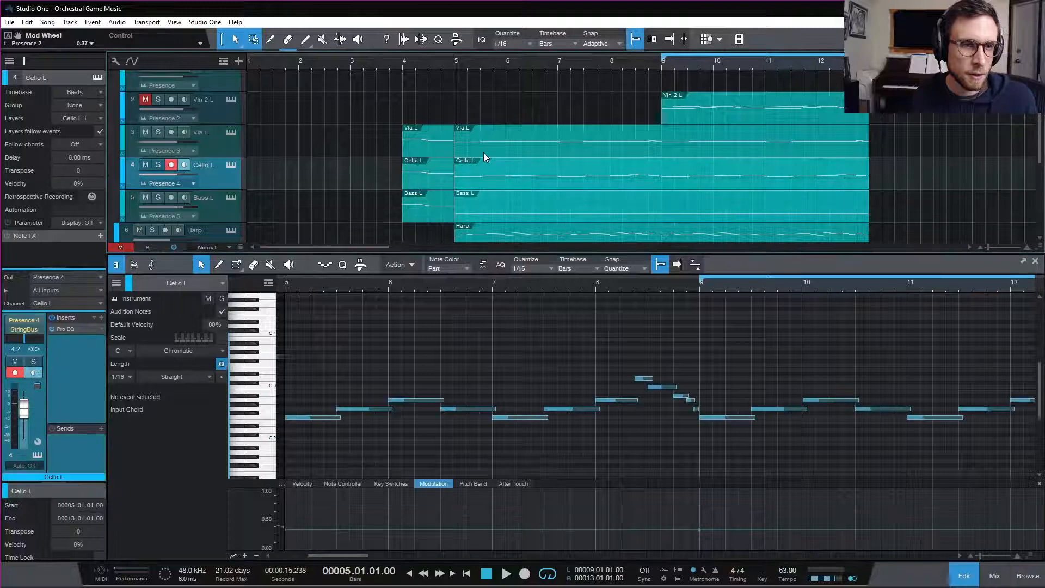
left_click(483, 153)
scroll(426, 397, "down", 3)
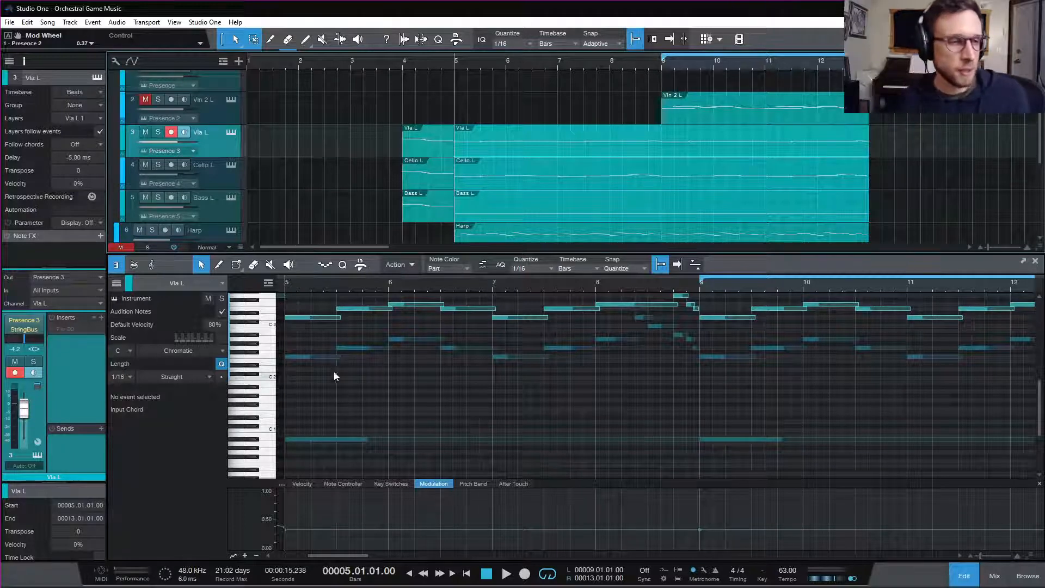
scroll(341, 367, "up", 2)
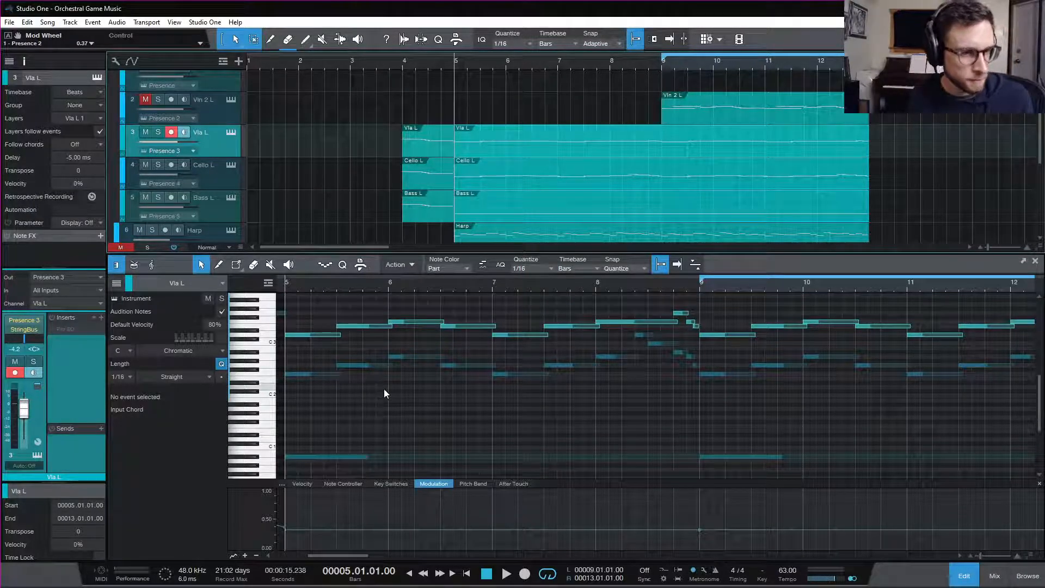
scroll(210, 210, "down", 2)
left_click(218, 204)
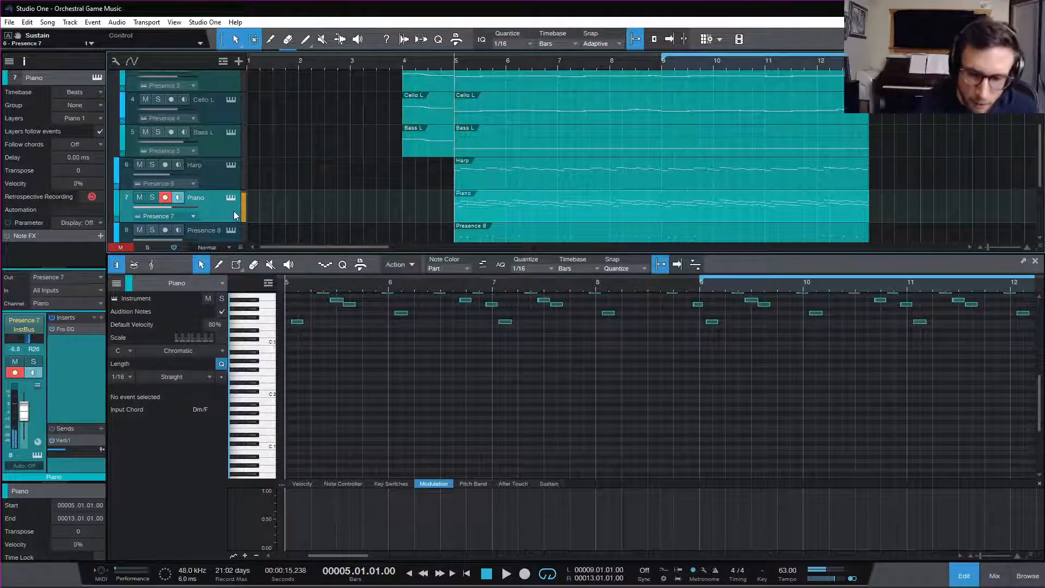
scroll(439, 146, "up", 2)
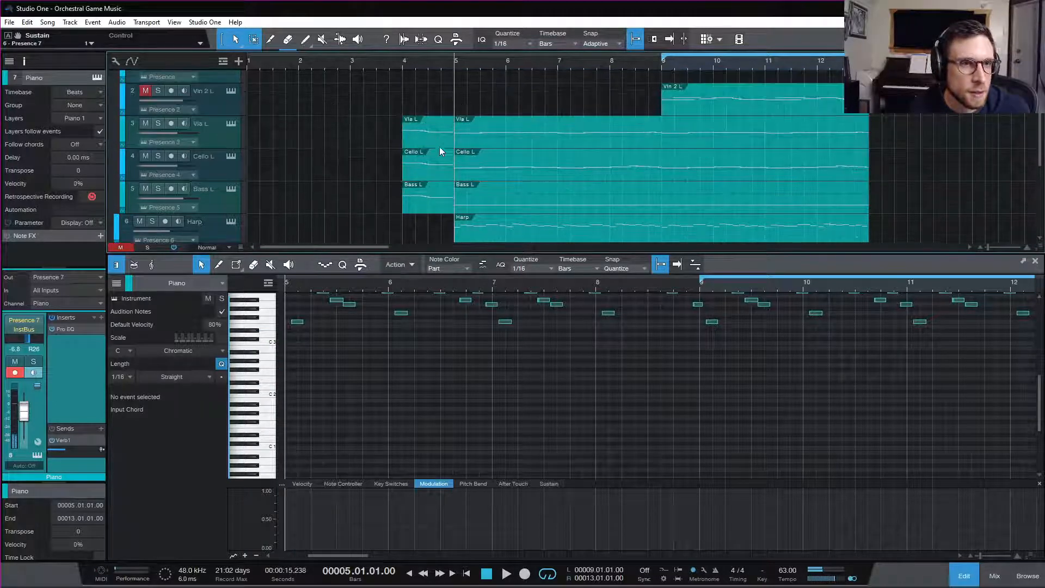
- Open the bar 4 Vla L pickup in the note editor, check its last note, and play it from bar 4
left_click(428, 65)
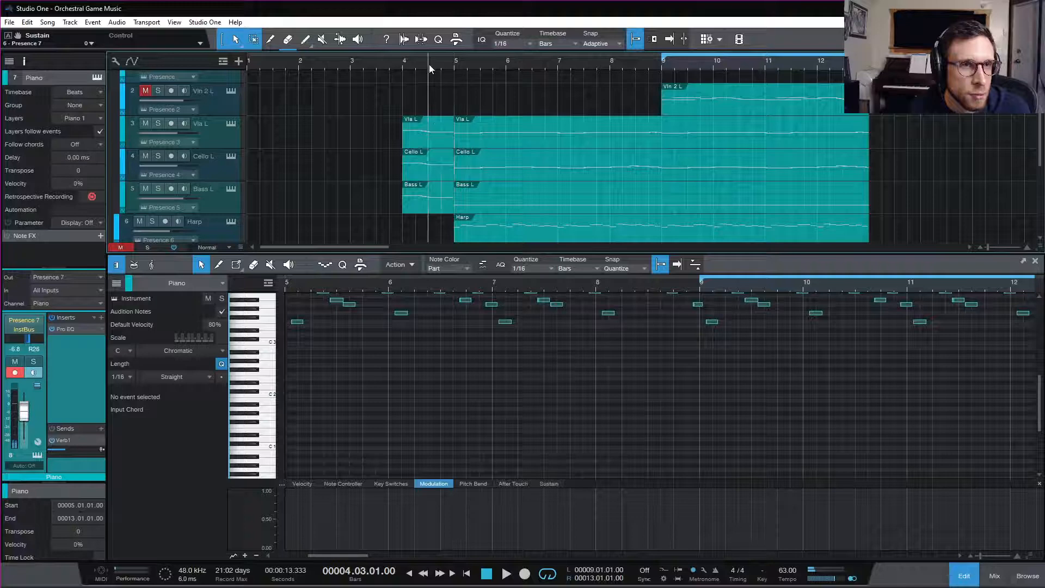
left_click(437, 139)
scroll(436, 371, "up", 2)
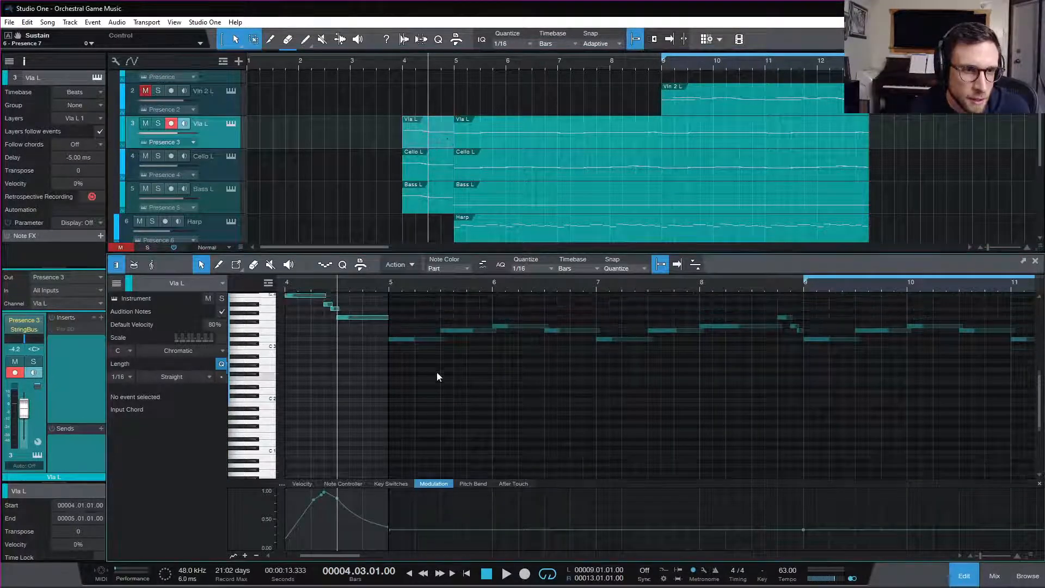
left_click(368, 326)
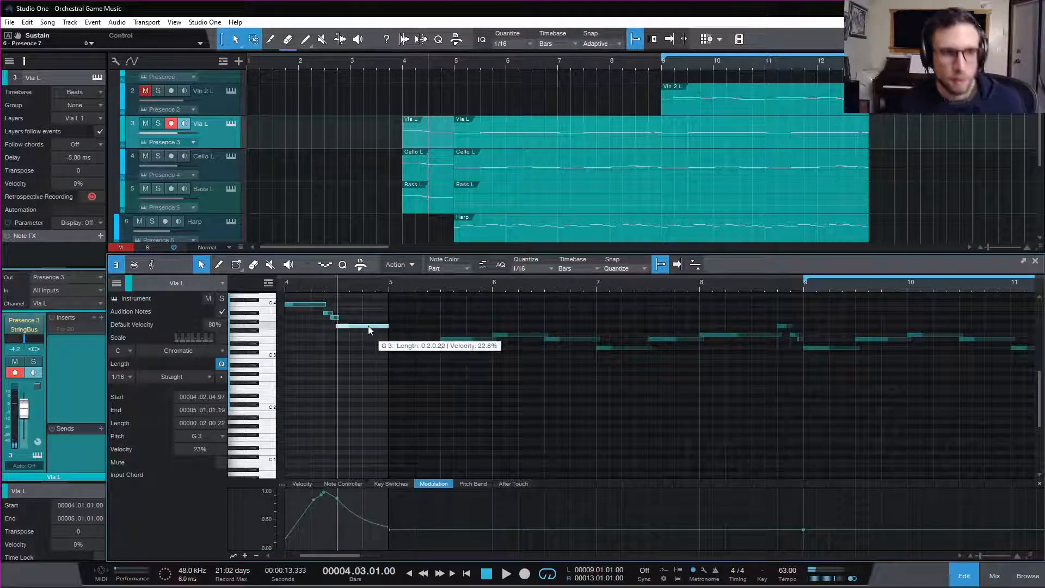
left_click(286, 283)
key("space")
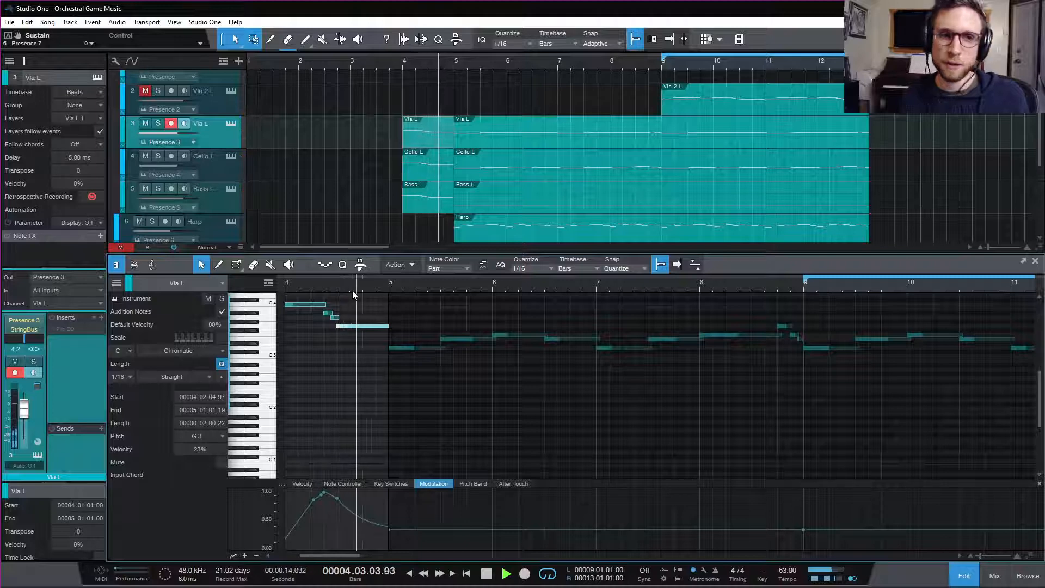
key("space")
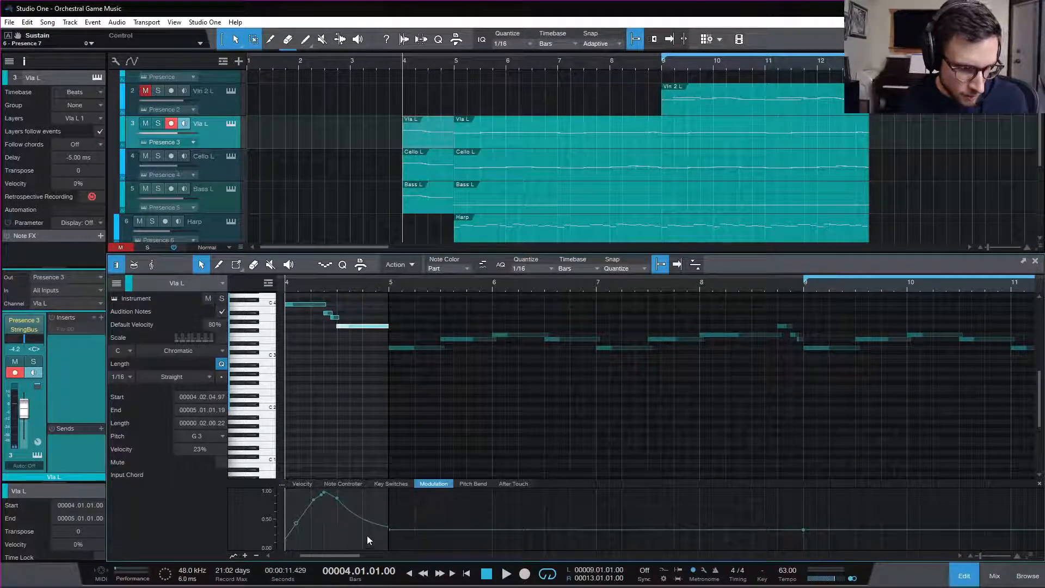
- Scale the Vla L pickup's modulation curve in bar 4 down to about two thirds of its height and audition it
left_click(236, 265)
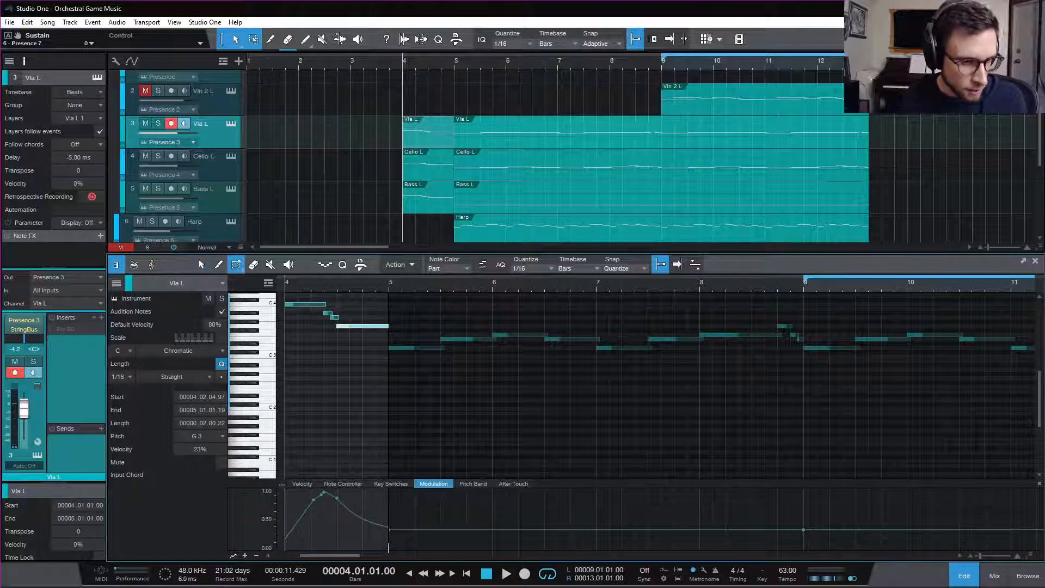
left_click_drag(387, 550, 339, 501)
key("ctrl+z")
key("ctrl+z")
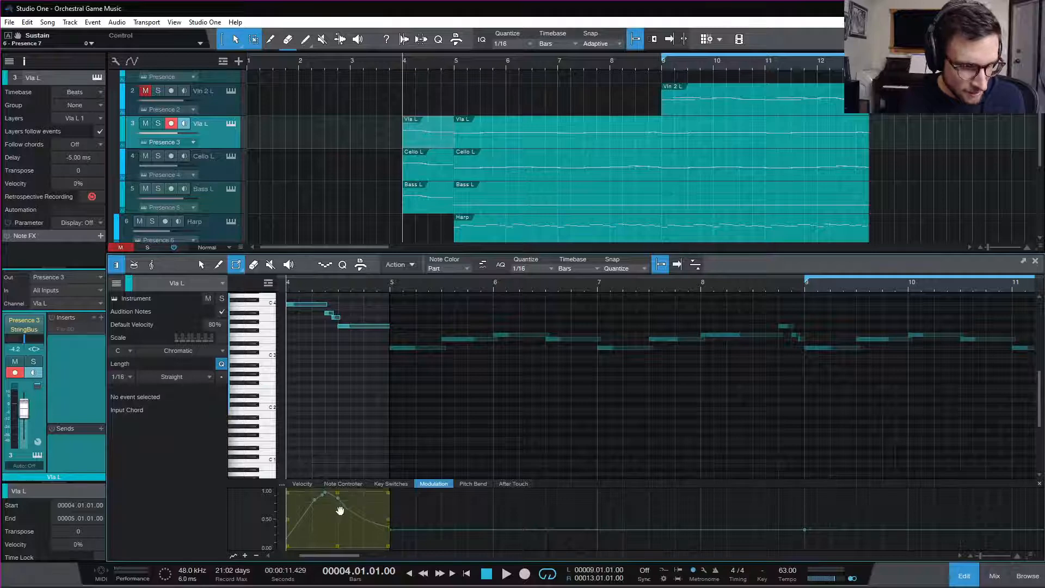
left_click_drag(337, 495, 352, 504)
key("space")
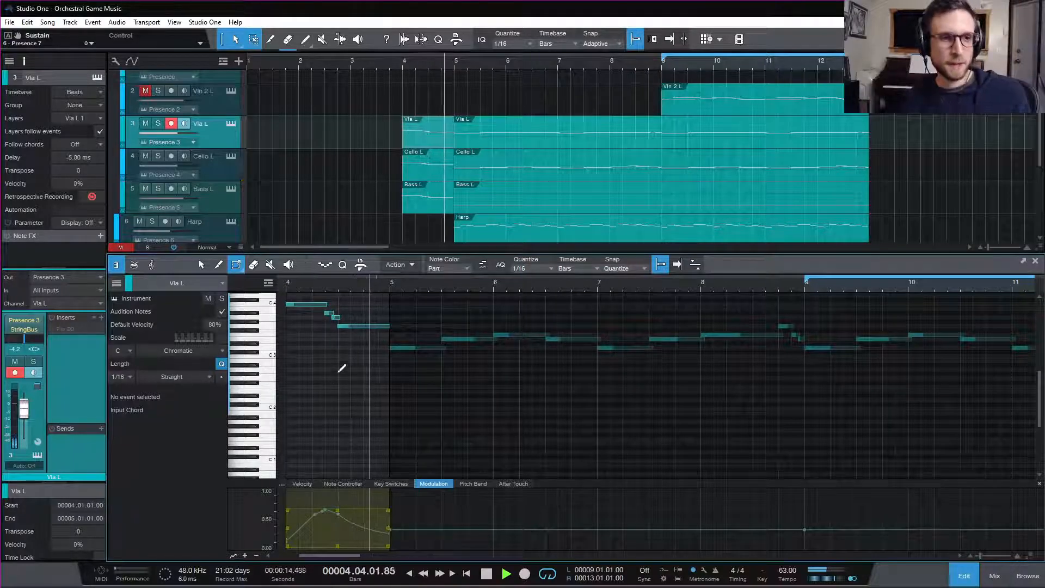
key("space")
- Transpose all notes of the Cello L pickup in bar 4 down a fifth so the first note is F3
left_click(430, 177)
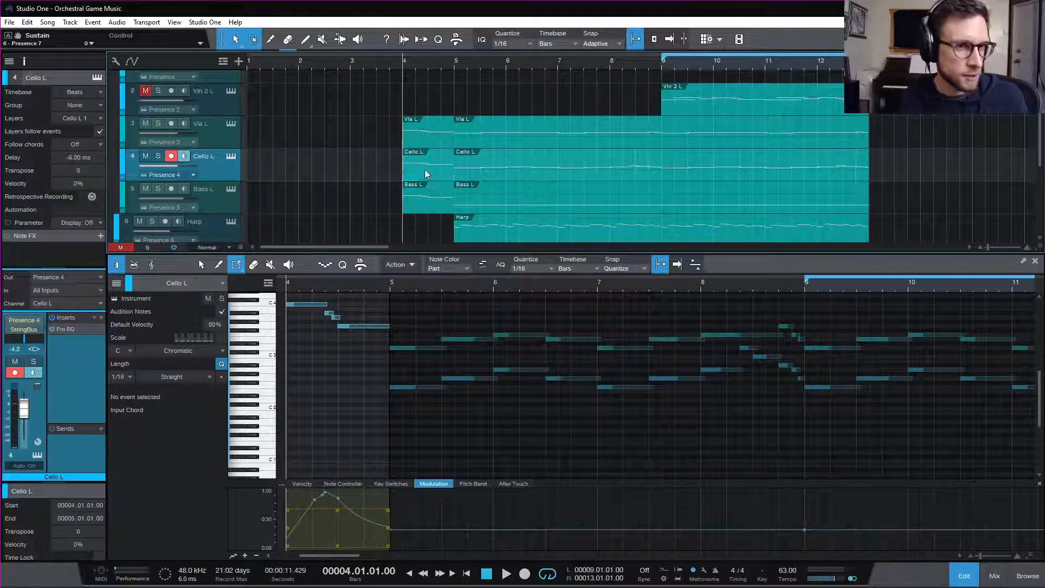
left_click(348, 326)
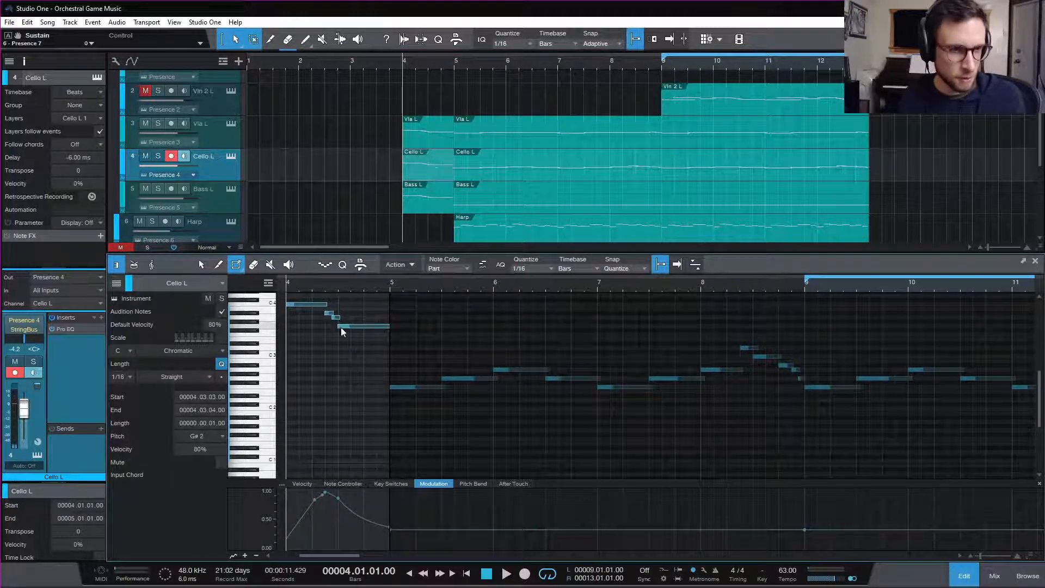
key("1")
left_click(301, 308)
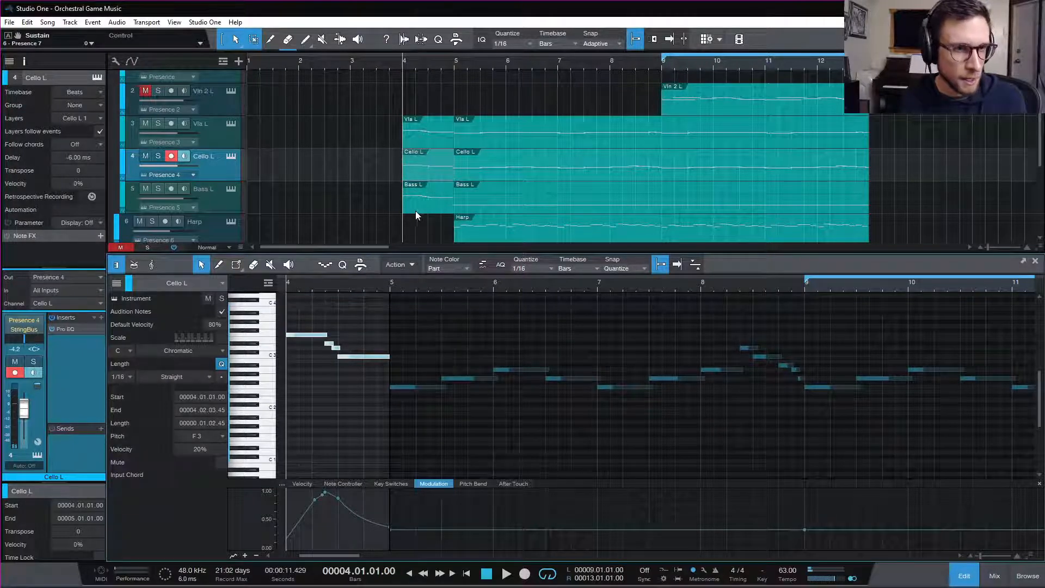
- Move all notes of the Bass L pickup in bar 4 down so that the first note is G2
left_click(419, 210)
left_click(312, 298)
key("ctrl+a")
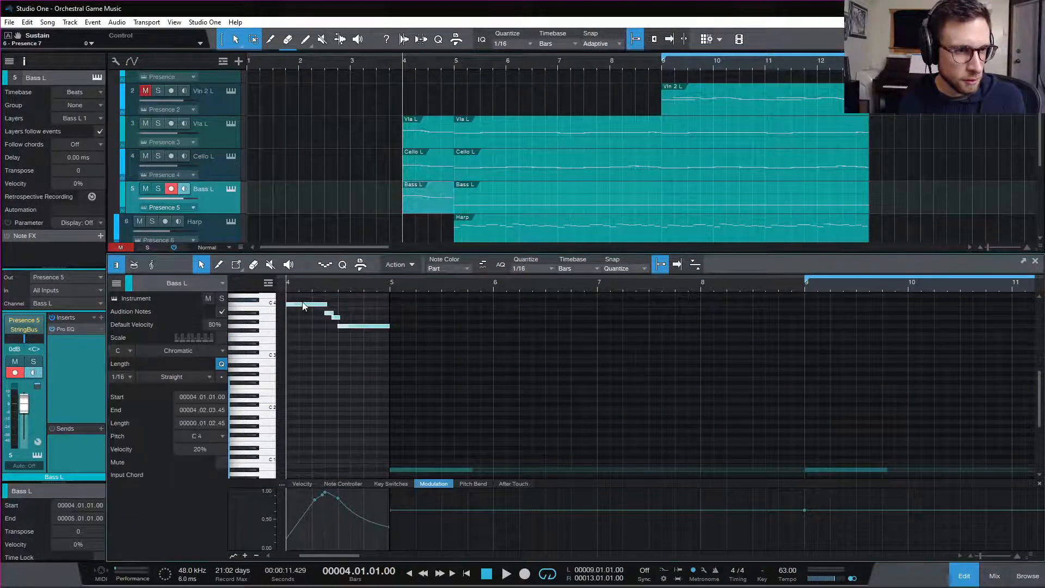
left_click_drag(302, 305, 302, 378)
left_click(338, 348)
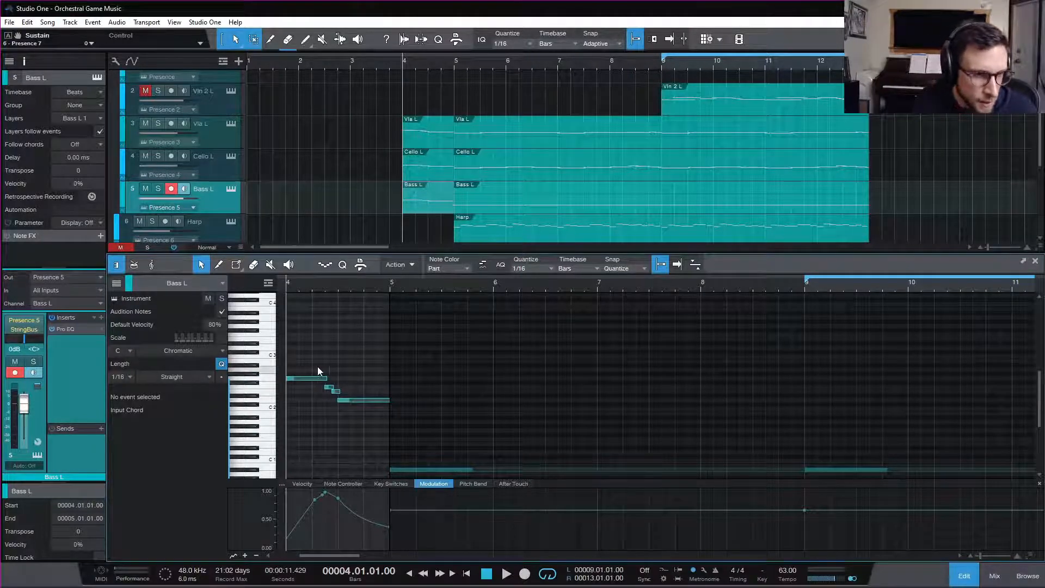
- Compare the Cello L, Vla L and Bass L pickups of bar 4 in the note editor
left_click(436, 175)
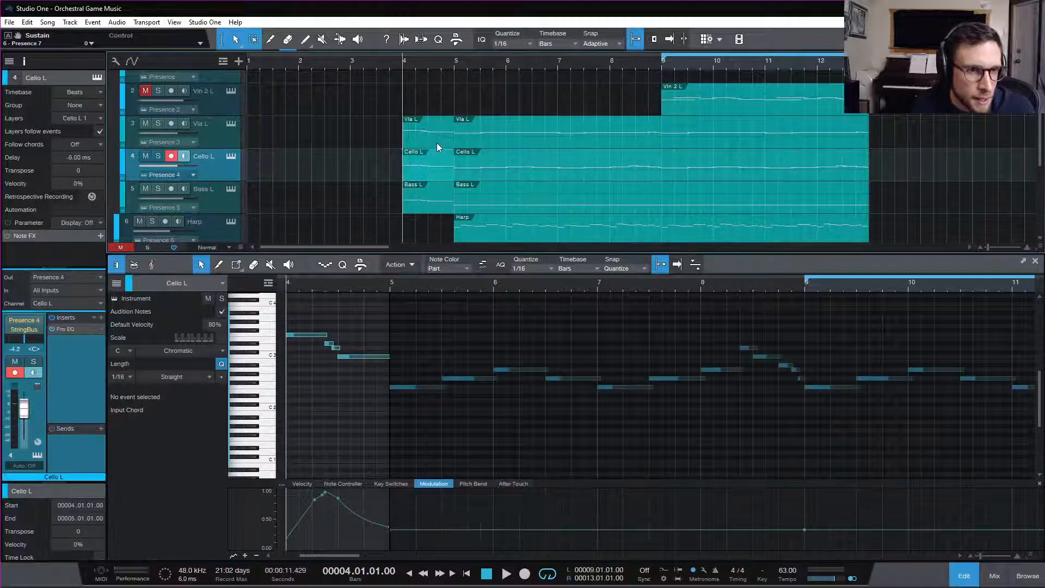
left_click(437, 142)
left_click(438, 166)
left_click(442, 202)
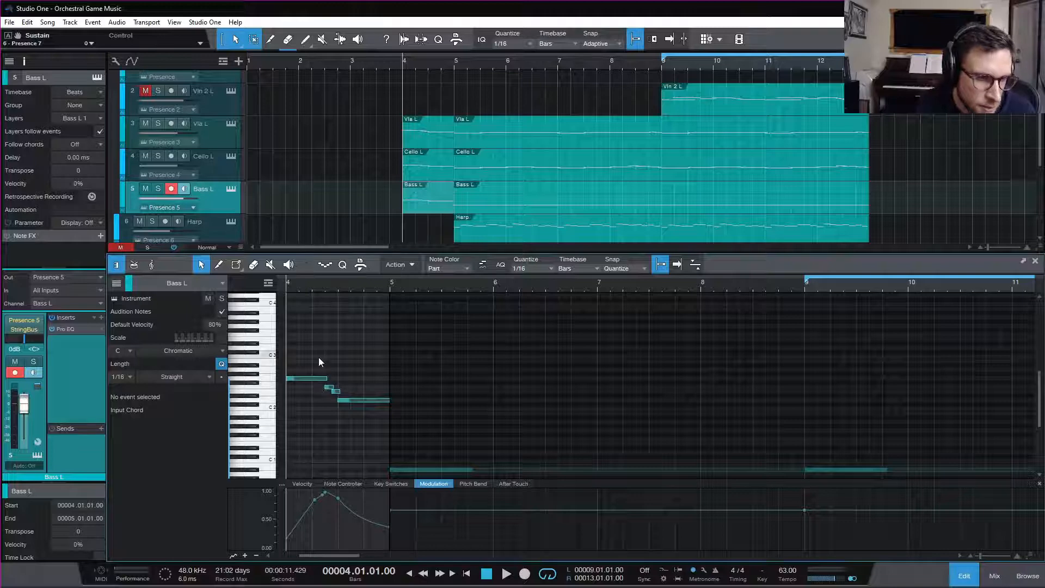
- Move all the Bass L pickup notes further down, close above the bar 5 bass note, and audition them
left_click_drag(304, 352, 357, 425)
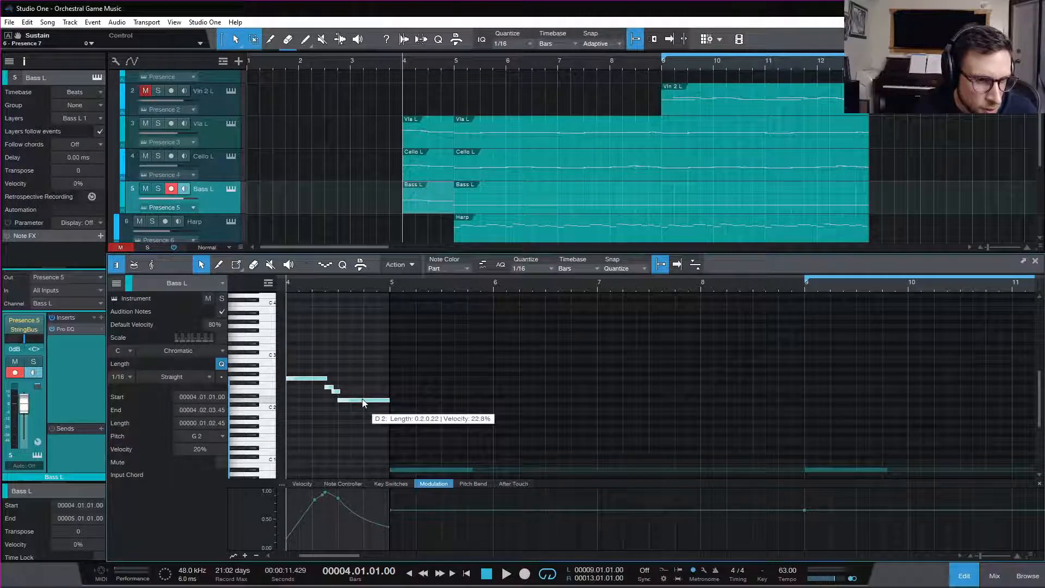
left_click_drag(363, 399, 367, 447)
left_click(369, 417)
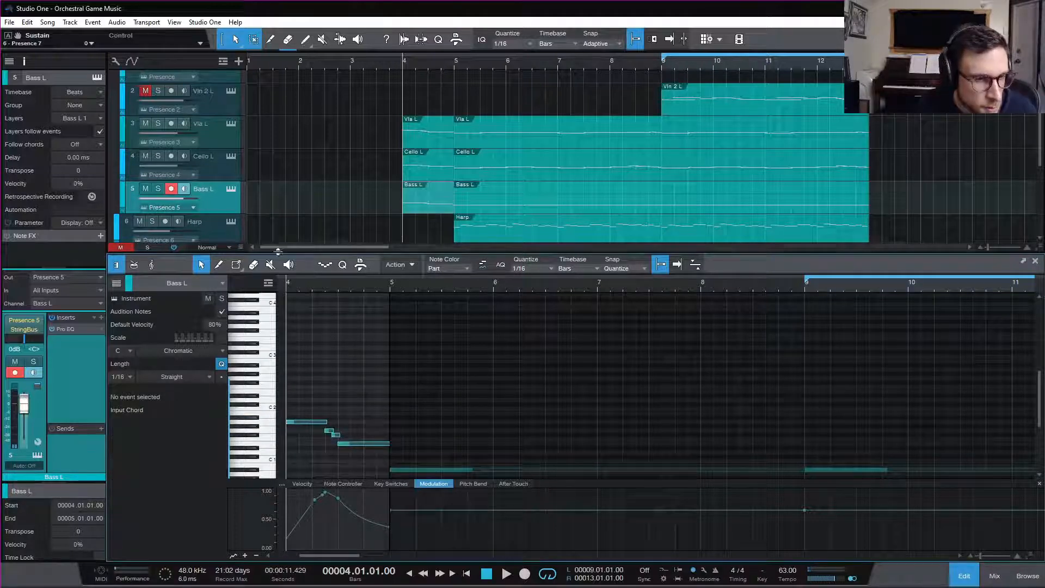
key("space")
key("space")
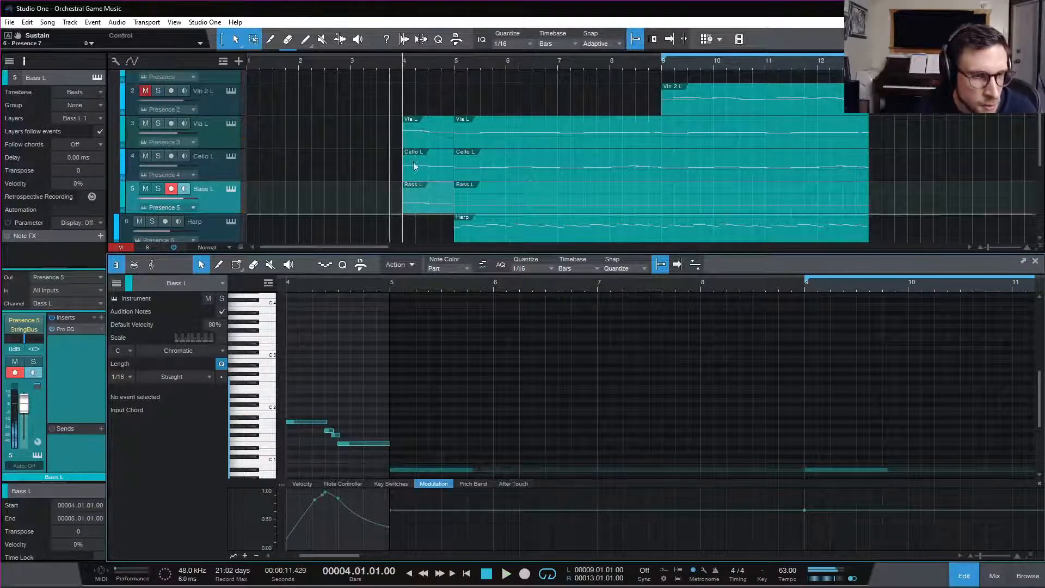
- Open the Cello L pickup, mute the Cello L track and play the other parts from bar 4
left_click(423, 174)
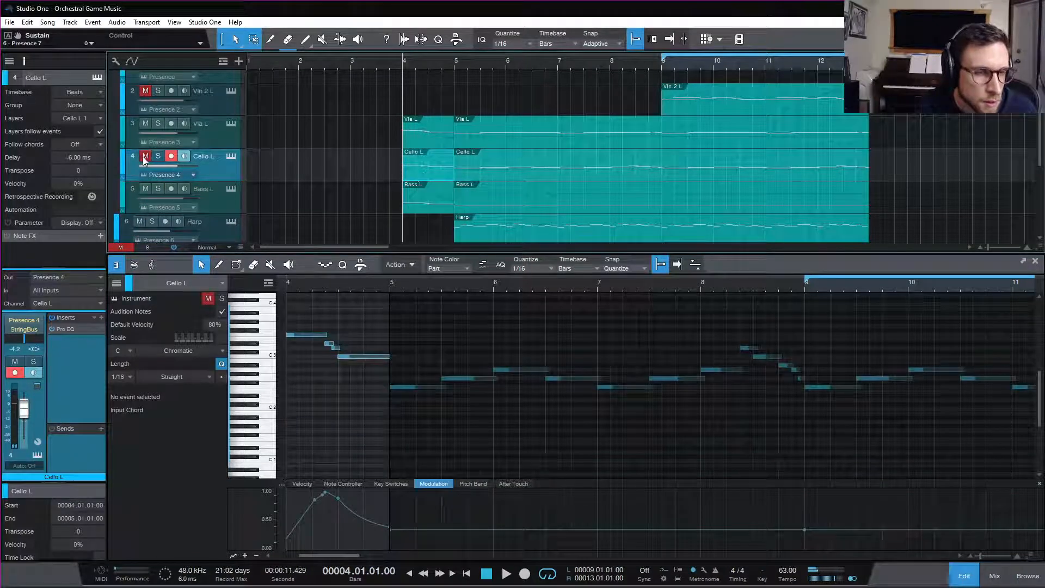
key("space")
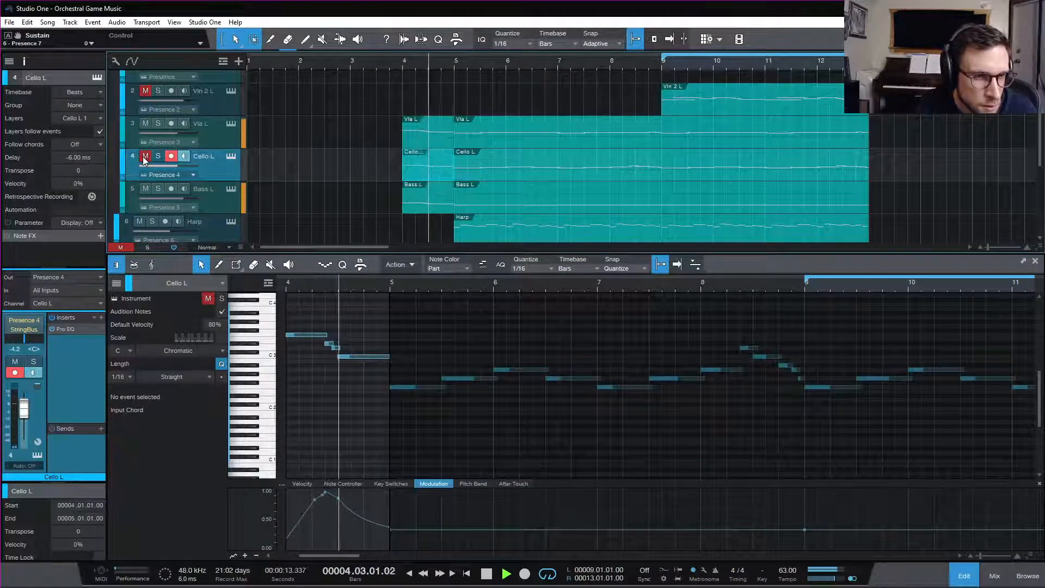
key("space")
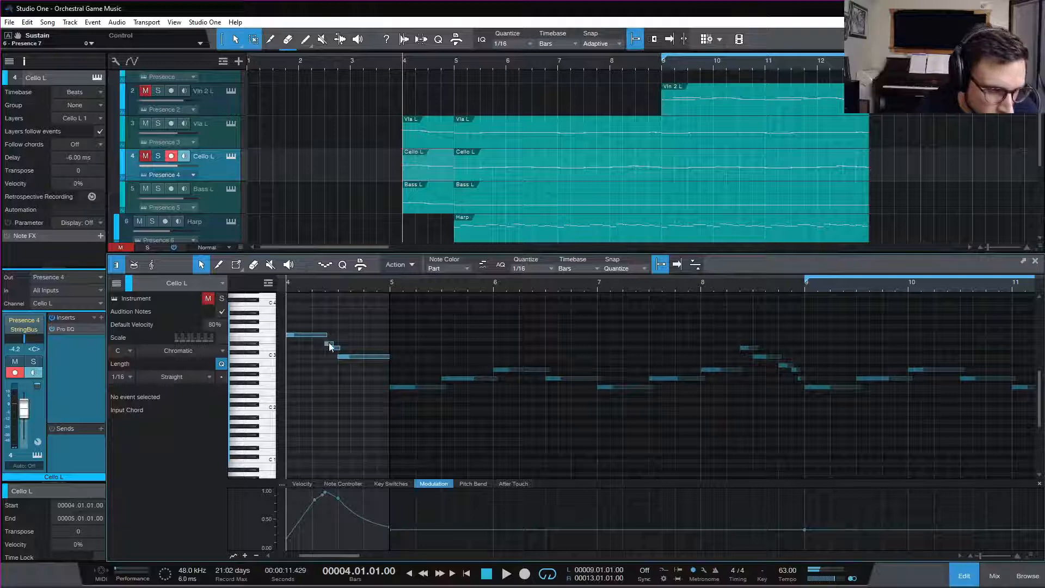
- Delete the two short passing notes in the Cello L pickup, extend its first note F3 to beat 3, and audition the bar
left_click(329, 341)
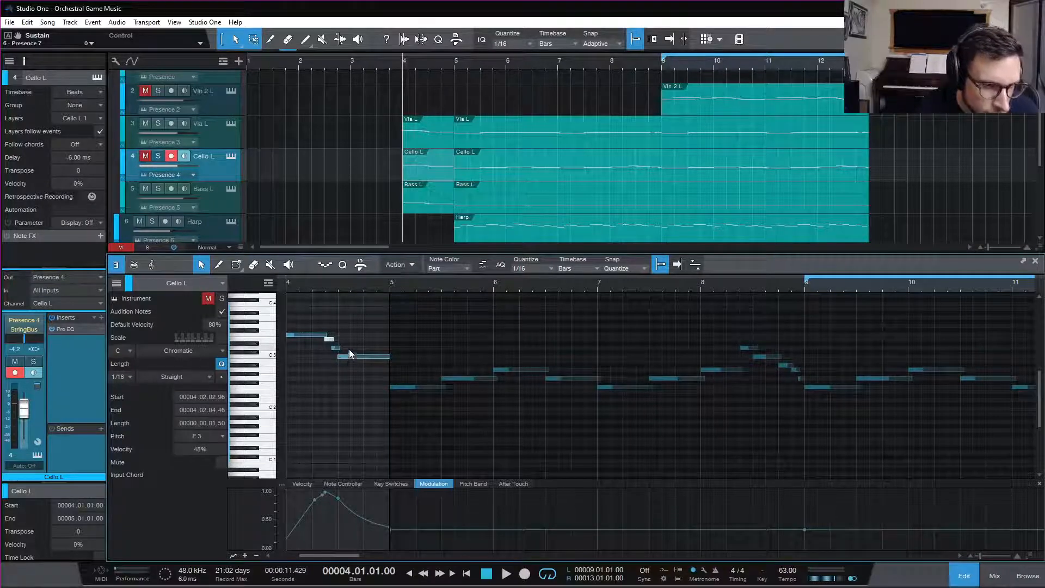
mouse_move(344, 349)
left_mouse_down()
mouse_move(325, 338)
mouse_move(361, 339)
left_mouse_up()
key("Delete")
left_click(342, 334)
key("space")
key("space")
- Raise the last note of the Cello L pickup in bar 4 to E3 and play the bar again
left_click(362, 357)
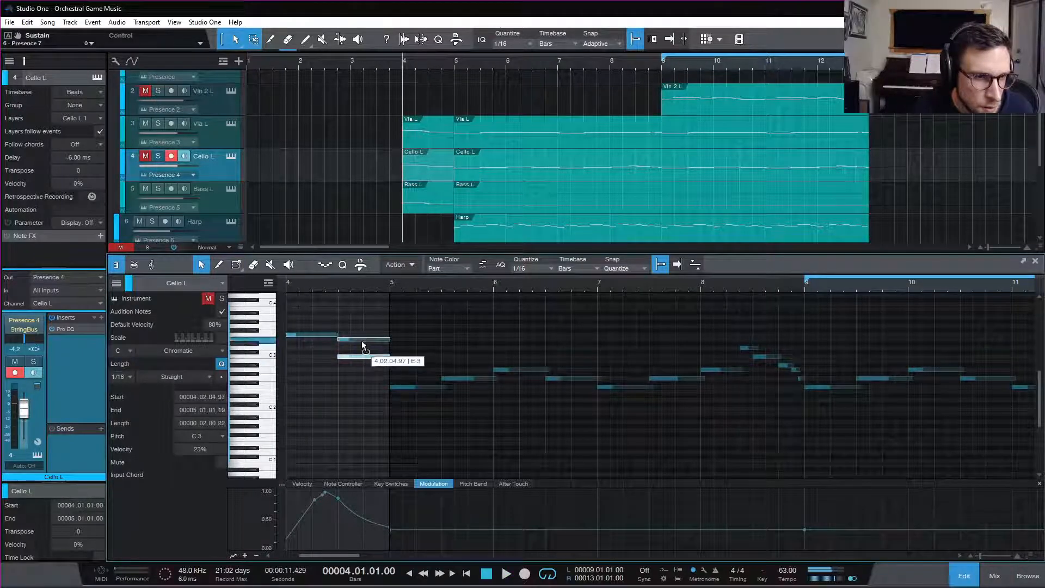
scroll(328, 329, "up", 1)
key("space")
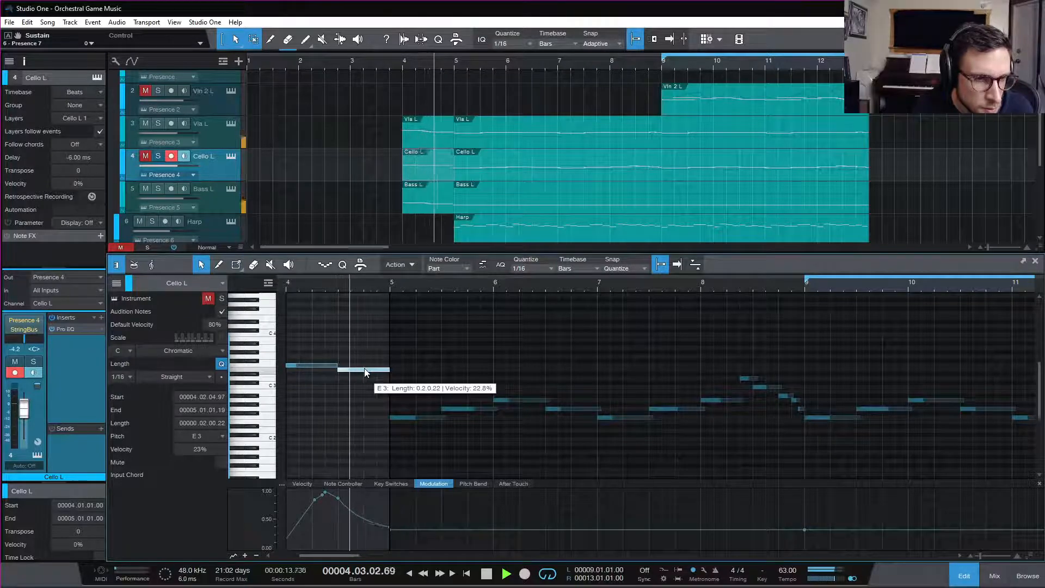
key("space")
key("space")
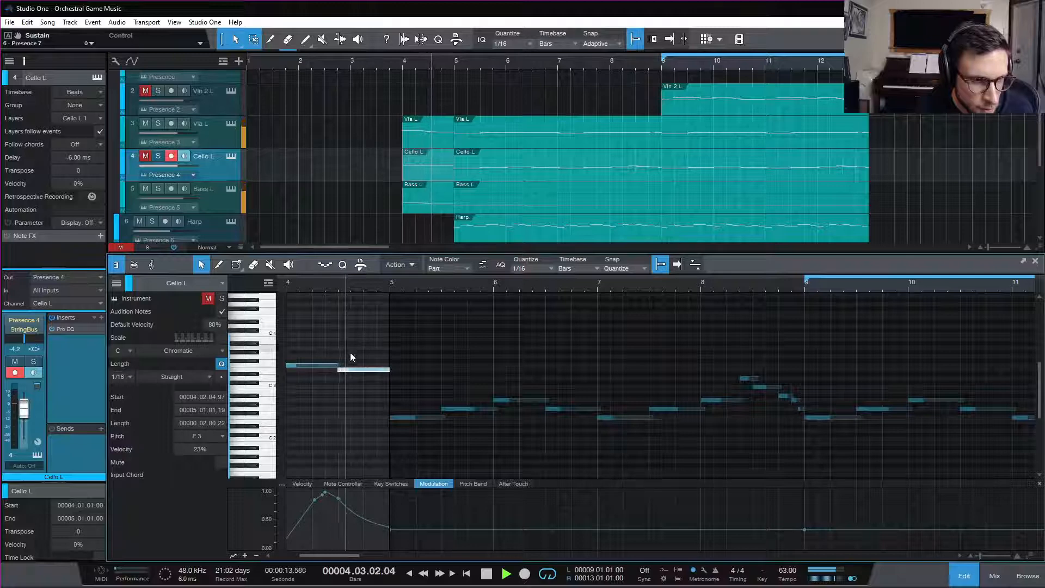
key("space")
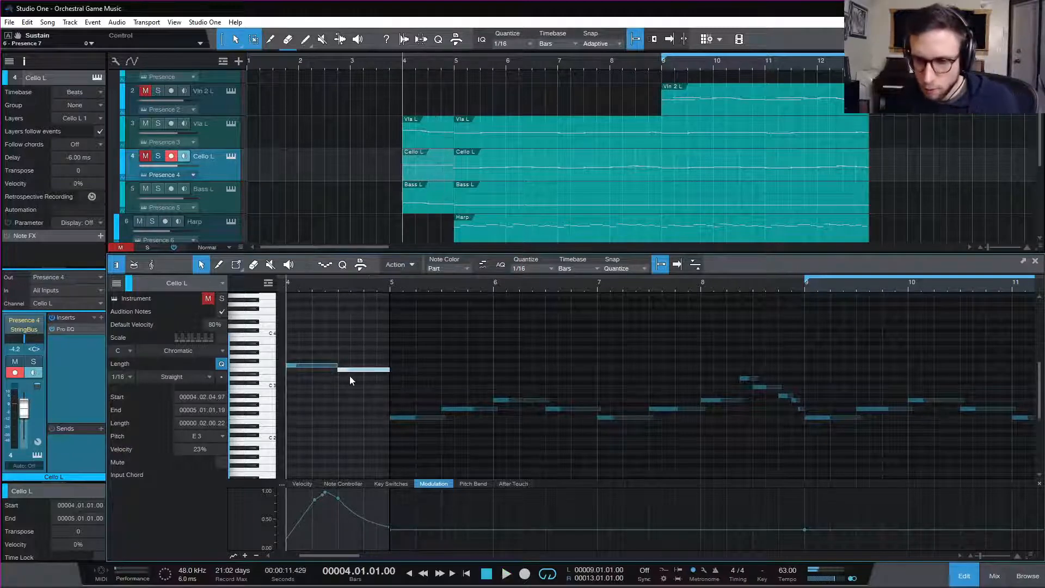
- Unmute the Cello L track and show its pickup together with the Vla L pickup in the note editor
scroll(349, 375, "up", 3)
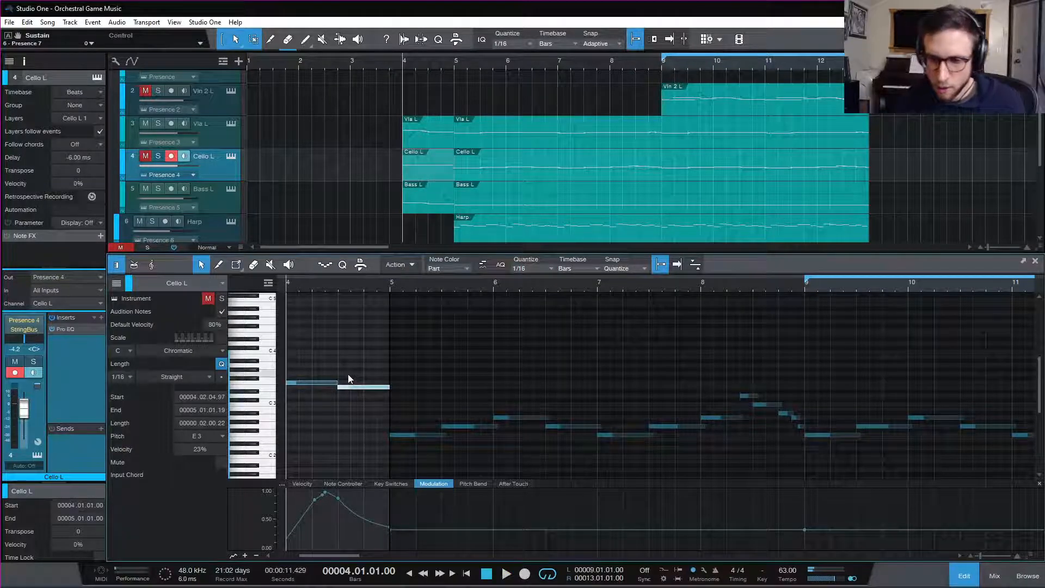
left_click(221, 140)
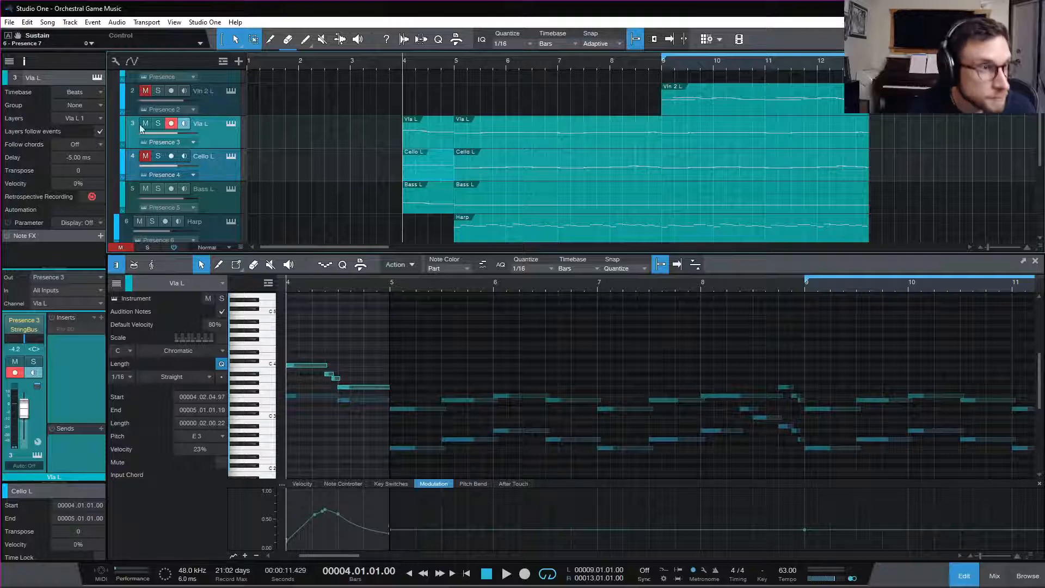
left_click(218, 174)
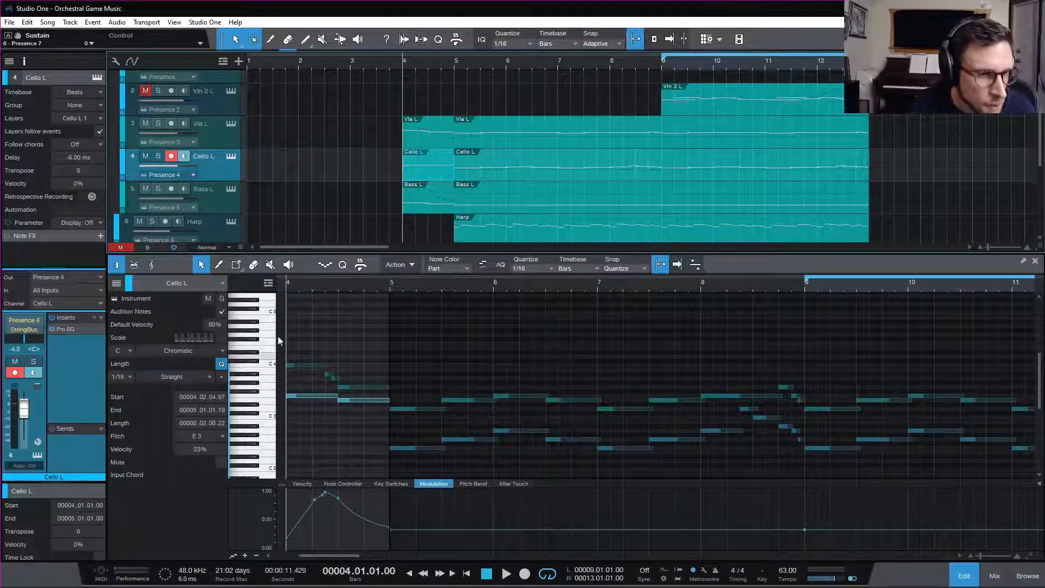
- Transpose both notes of the Cello L pickup down together so the first one starts on C3
left_click(423, 168)
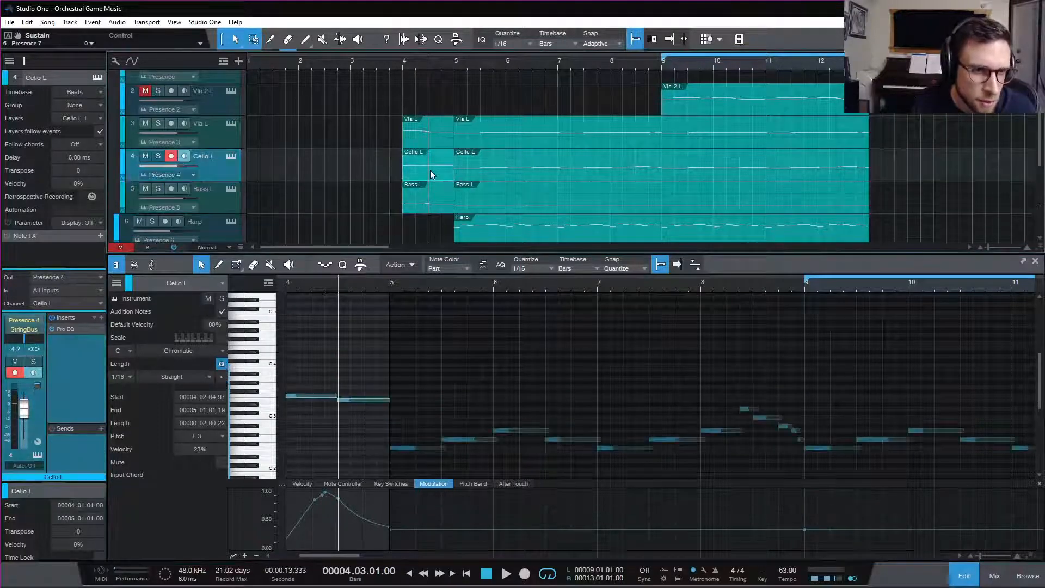
scroll(375, 366, "down", 1)
scroll(374, 361, "down", 10)
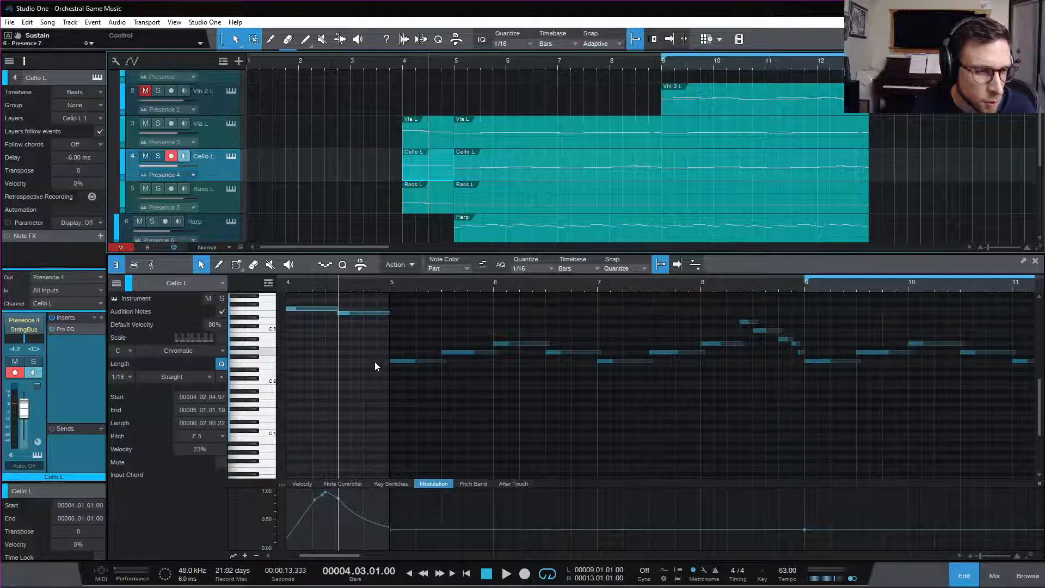
scroll(374, 362, "up", 15)
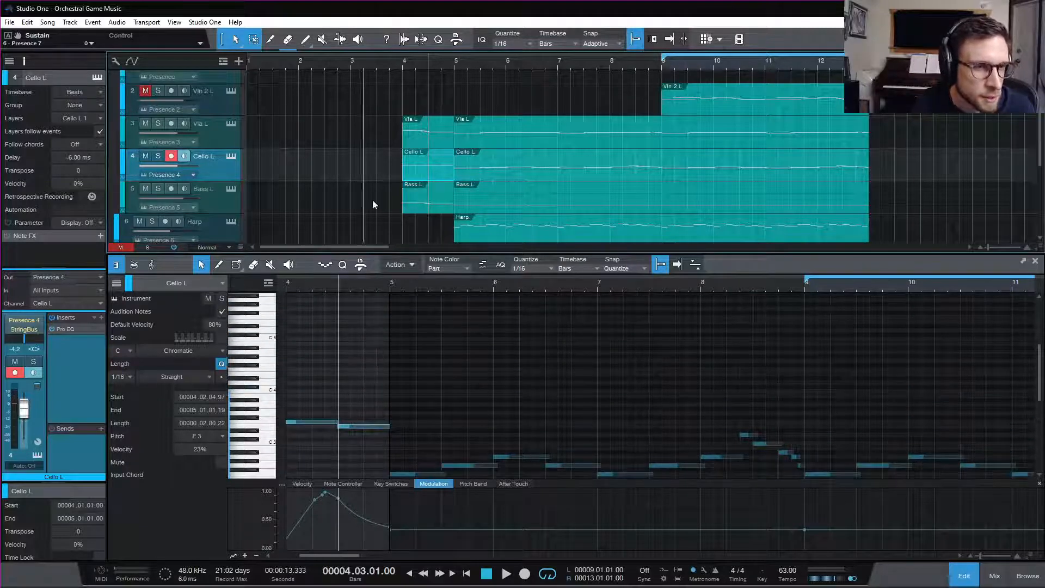
left_click_drag(326, 423, 316, 347)
key("ctrl+z")
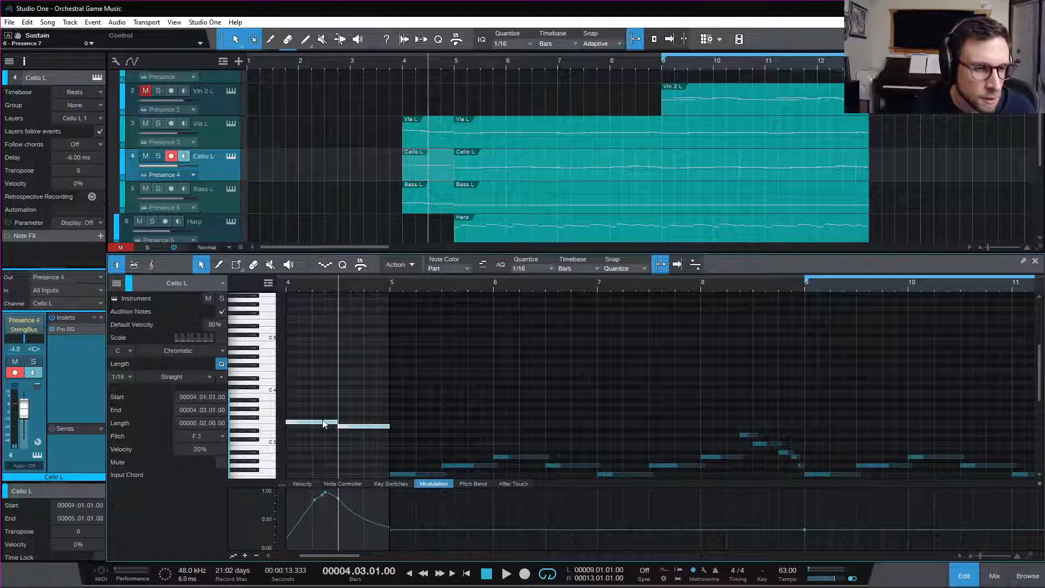
left_click_drag(324, 424, 324, 443)
scroll(328, 414, "down", 4)
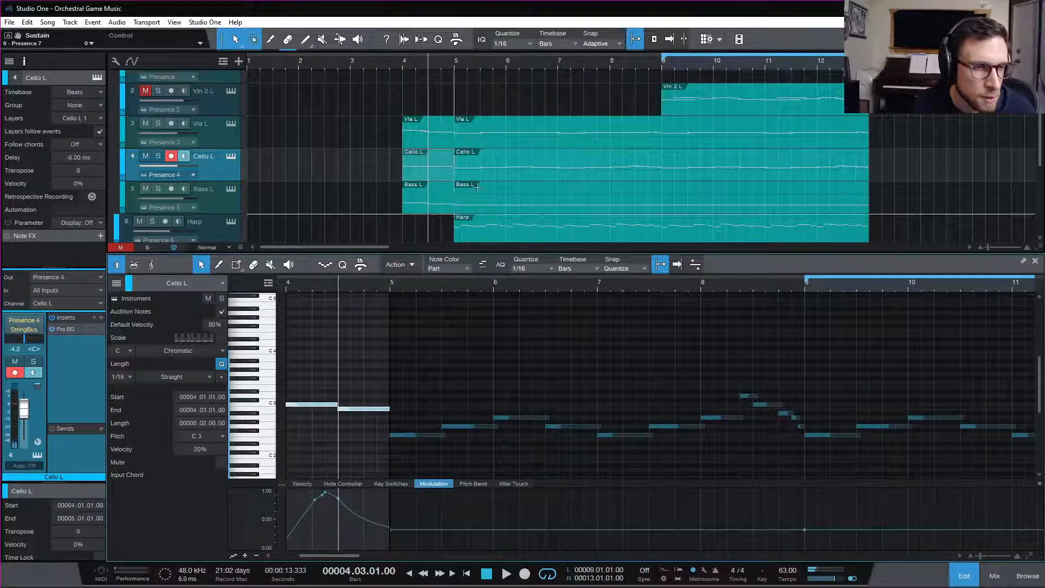
- Show the Vla L, Cello L and Bass L pickups together with Cello L active and audition bar 4
left_click(442, 142, "shift")
left_click(435, 201, "shift")
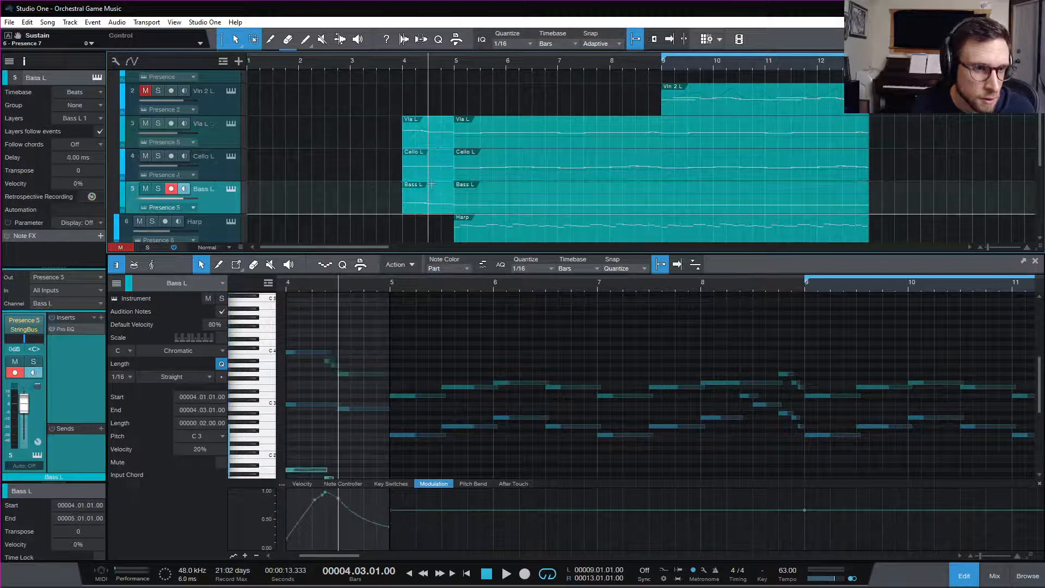
left_click(231, 175)
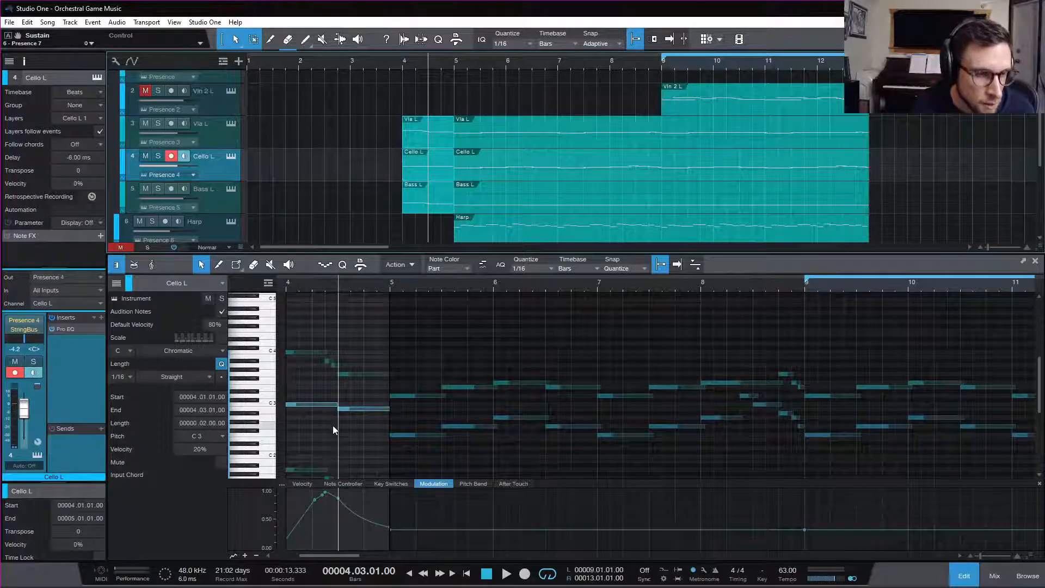
scroll(333, 429, "down", 3)
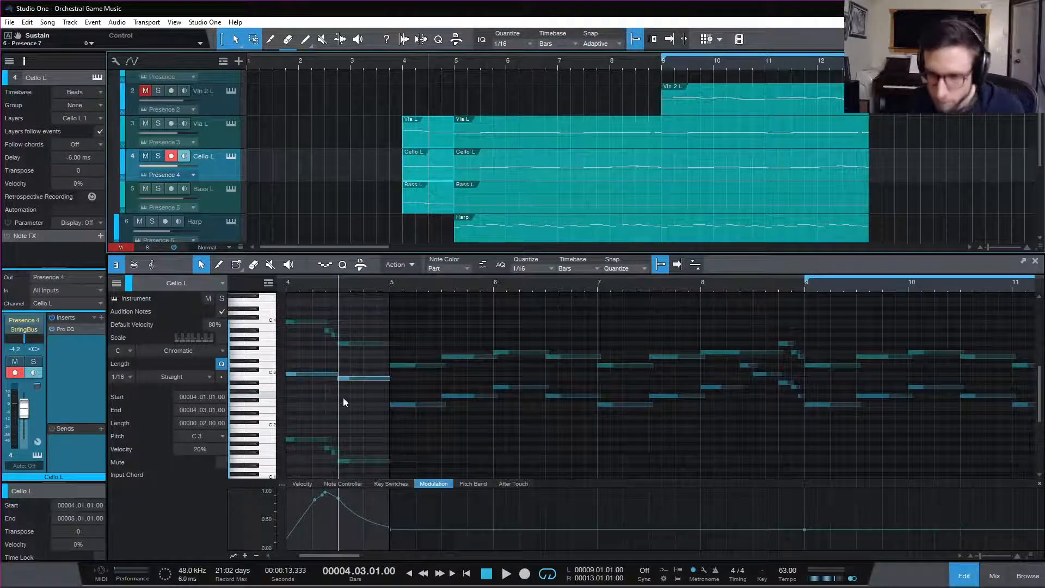
left_click(285, 282)
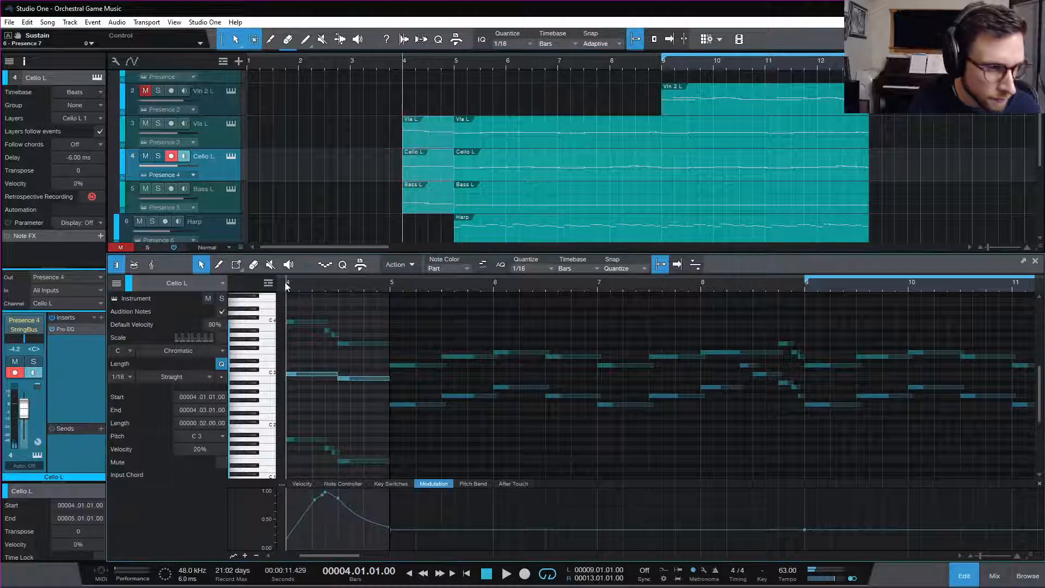
key("space")
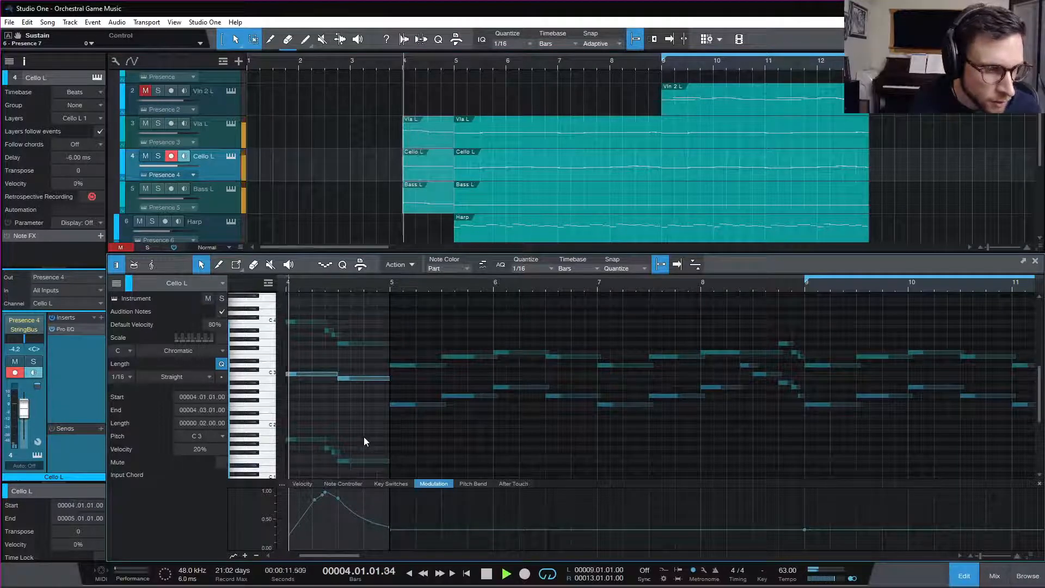
key("space")
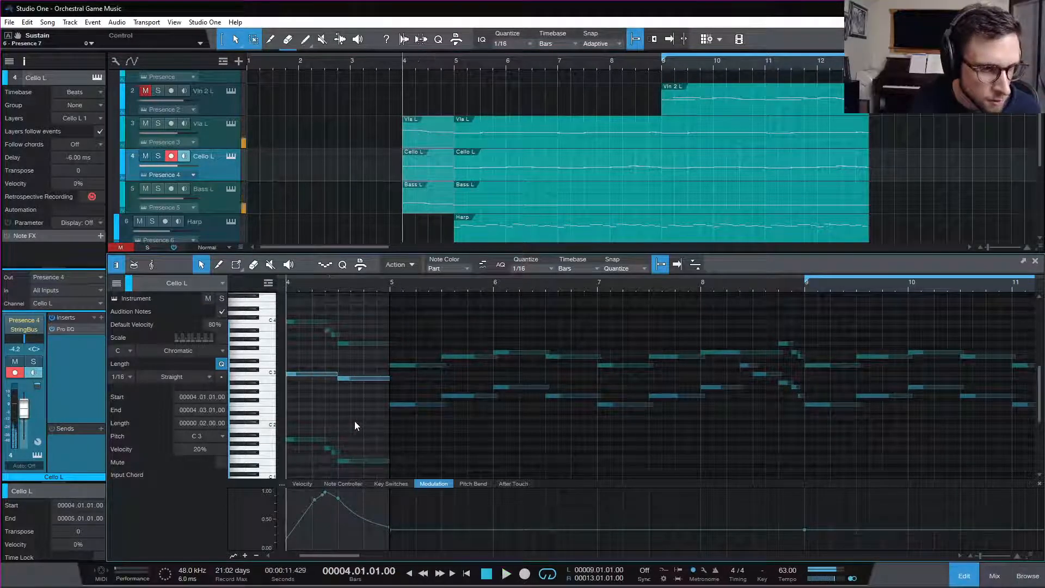
key("space")
key("space")
- Replace the Cello L pickup in bar 4 with a copy of the Vla L pickup
left_click_drag(315, 358, 345, 390)
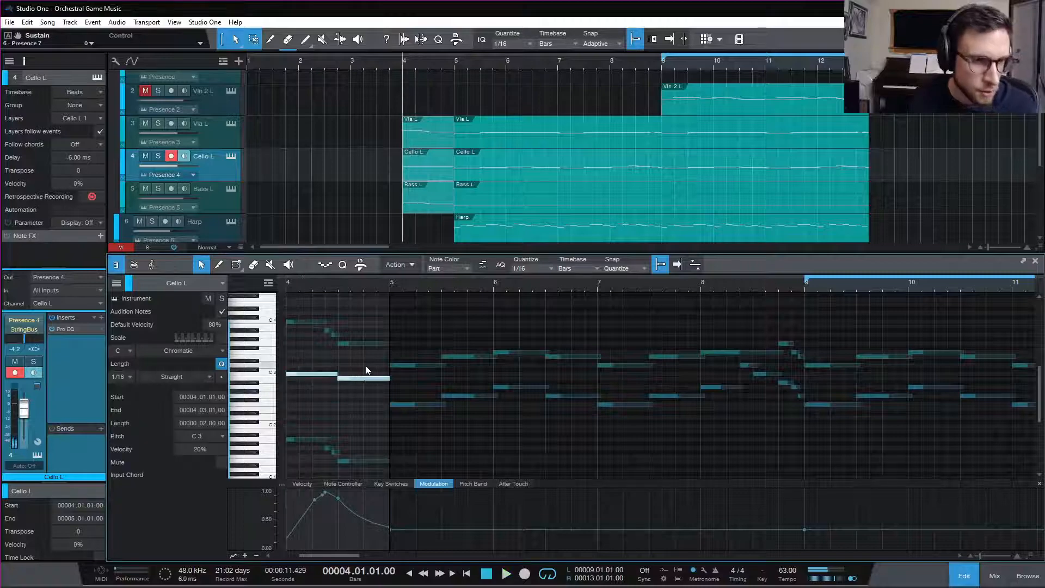
left_click(426, 140)
left_click_drag(426, 138, 427, 156)
- Scale the modulation curve of the Bass L pickup down to a peak of about 0.7 and play bar 4
left_click(429, 201)
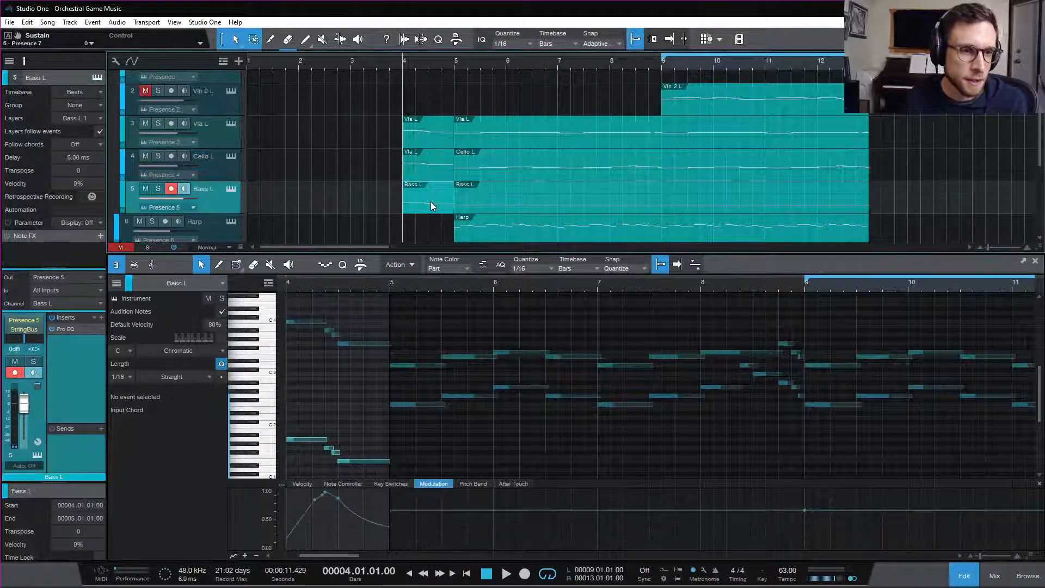
key("2")
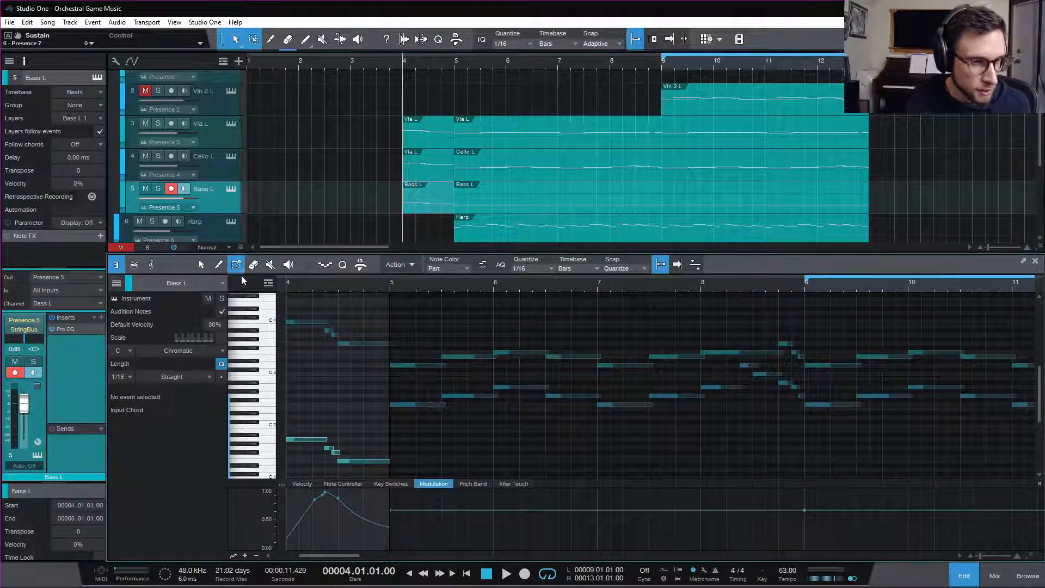
left_click_drag(373, 532, 288, 536)
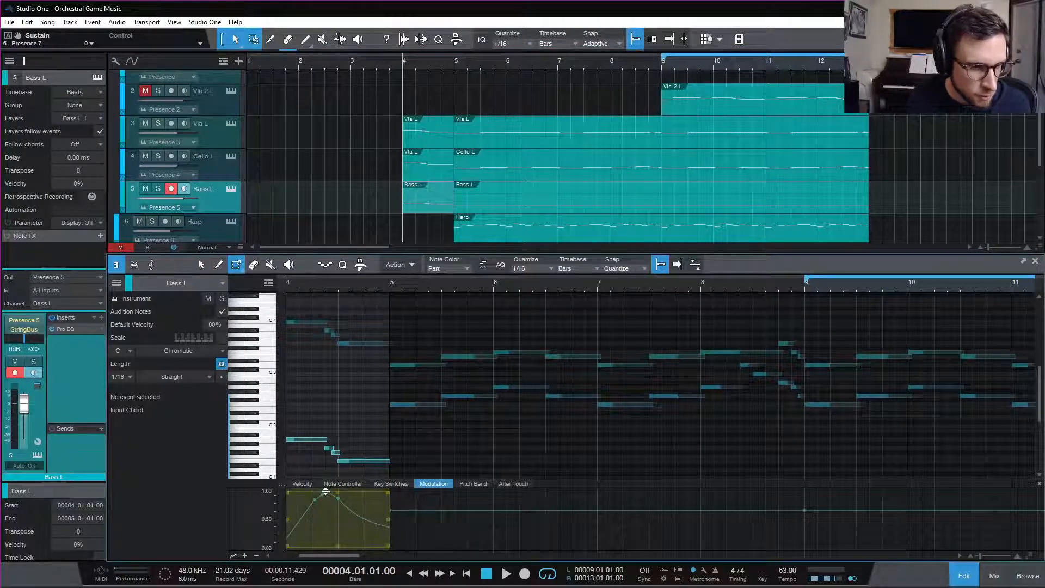
left_click_drag(337, 492, 338, 508)
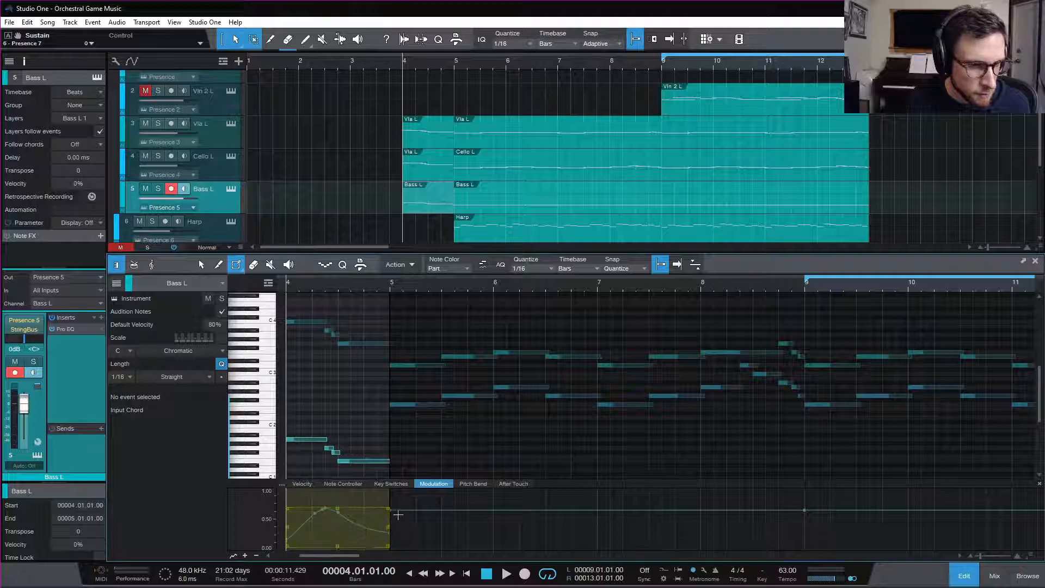
key("space")
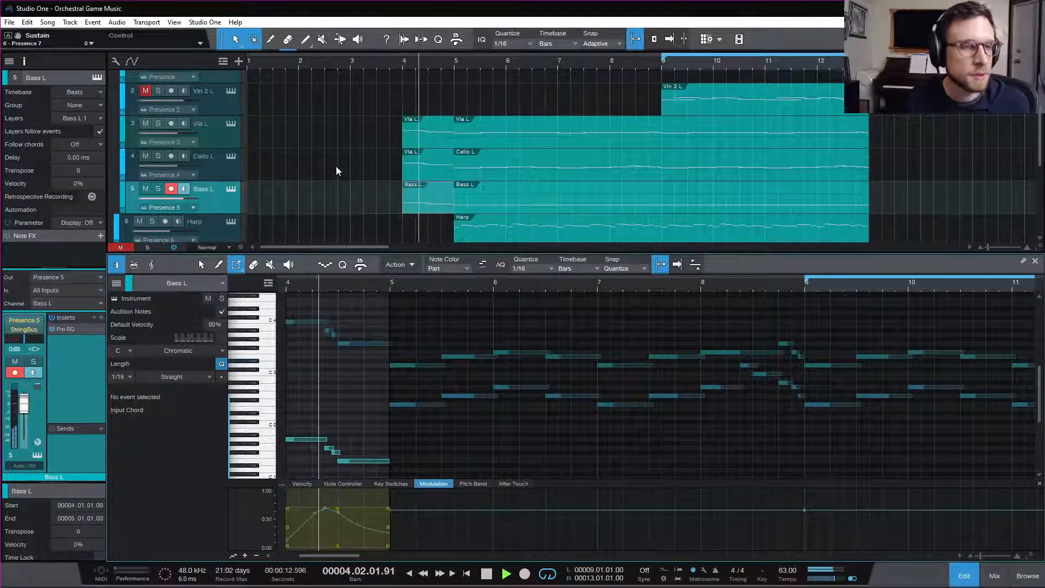
key("space")
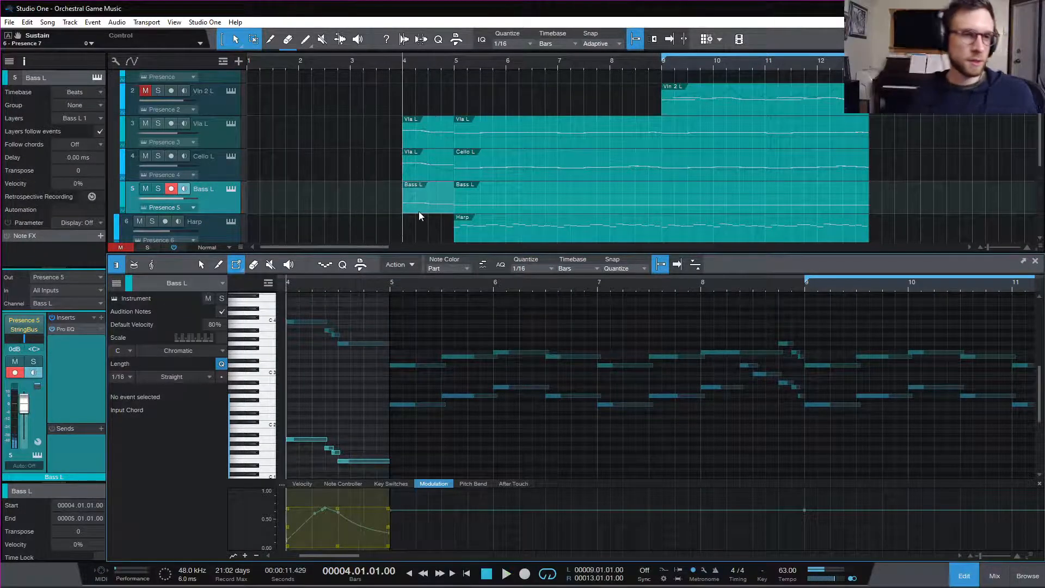
- Mute the Cello L track and play the remaining pickup parts from bar 4
left_click(206, 177)
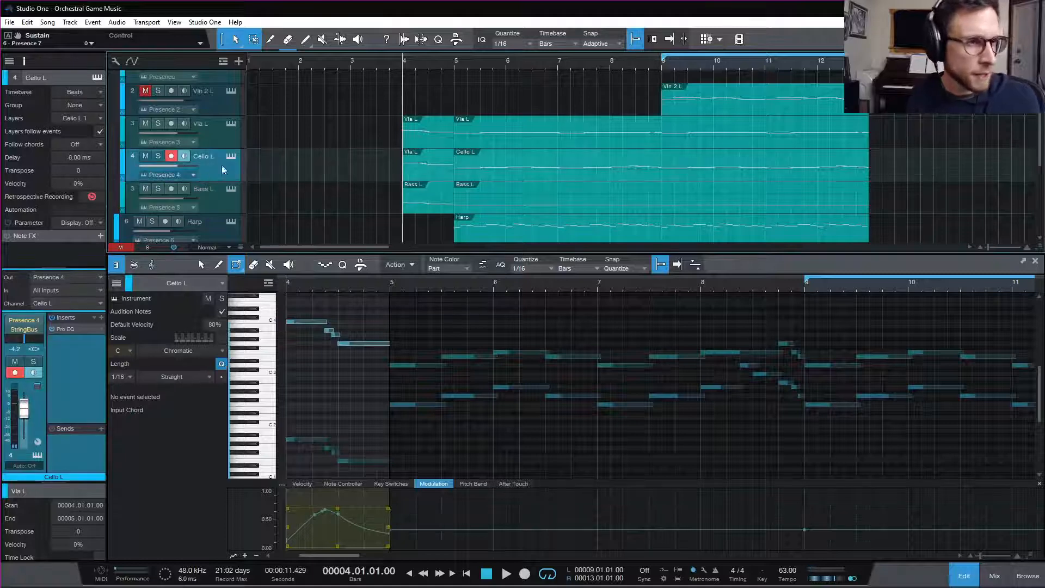
left_click(145, 157)
key("space")
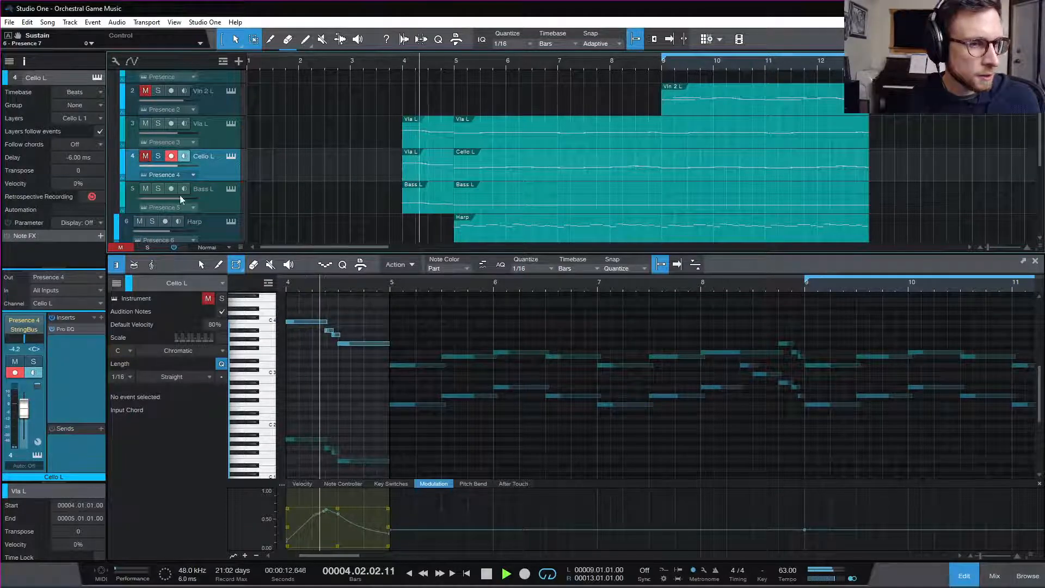
key("space")
- Delete the two short passing notes in the Bass L pickup, extend its first note A1 to beat 3, and play bar 4
left_click(427, 205)
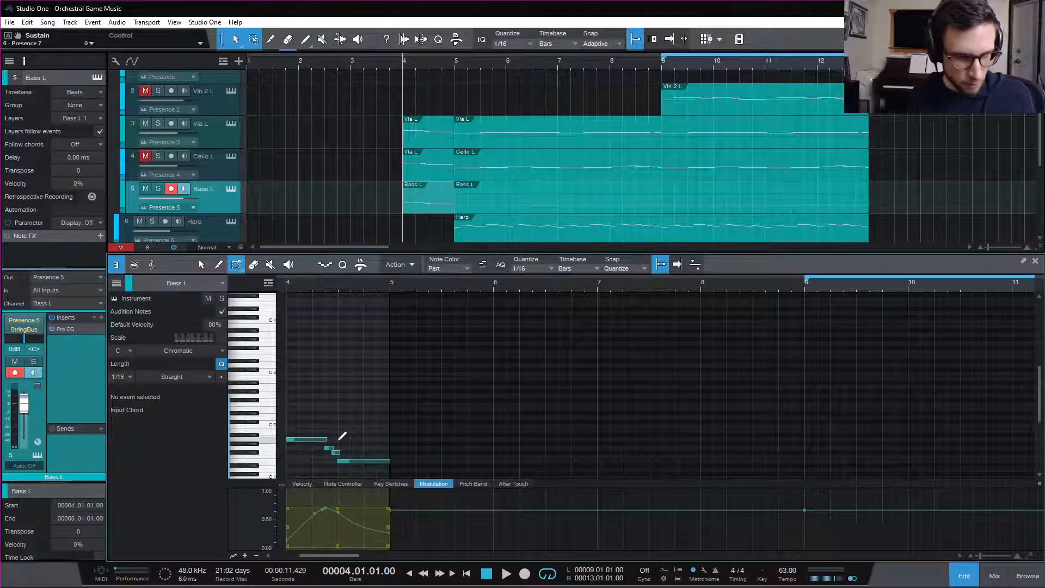
key("1")
left_click(329, 449)
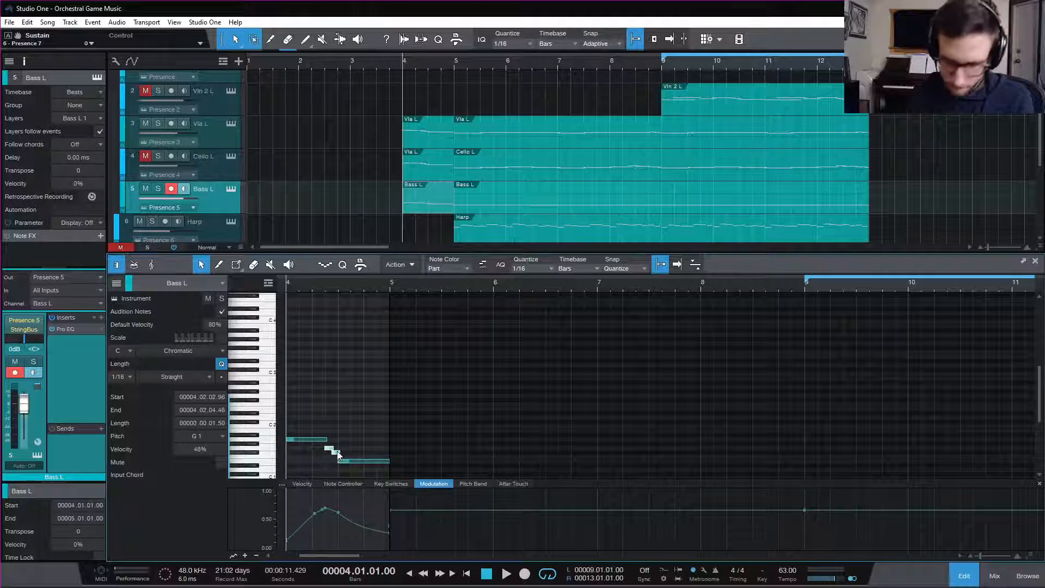
key("Delete")
left_click_drag(327, 439, 340, 441)
key("space")
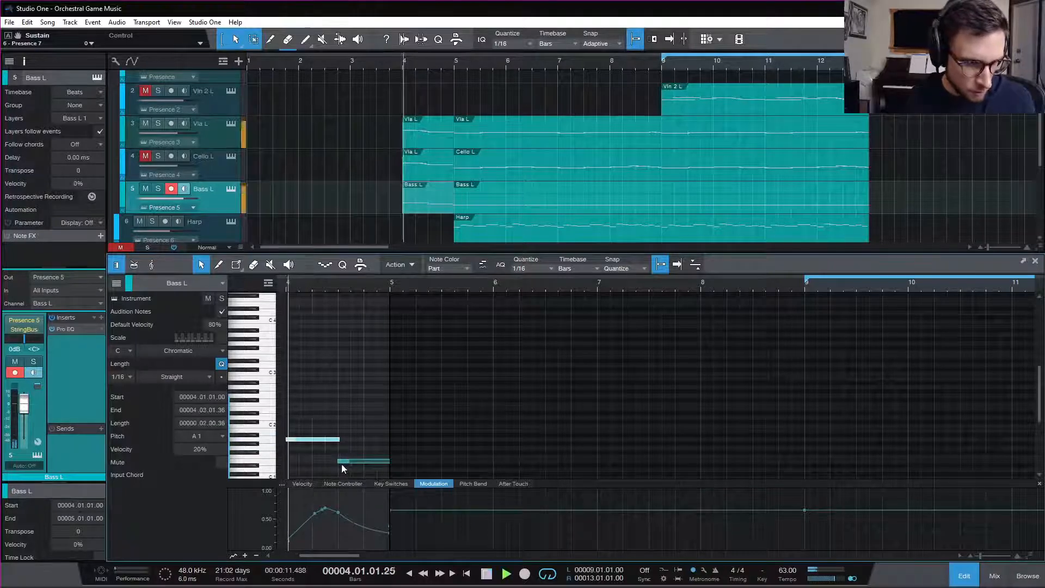
left_click(338, 443)
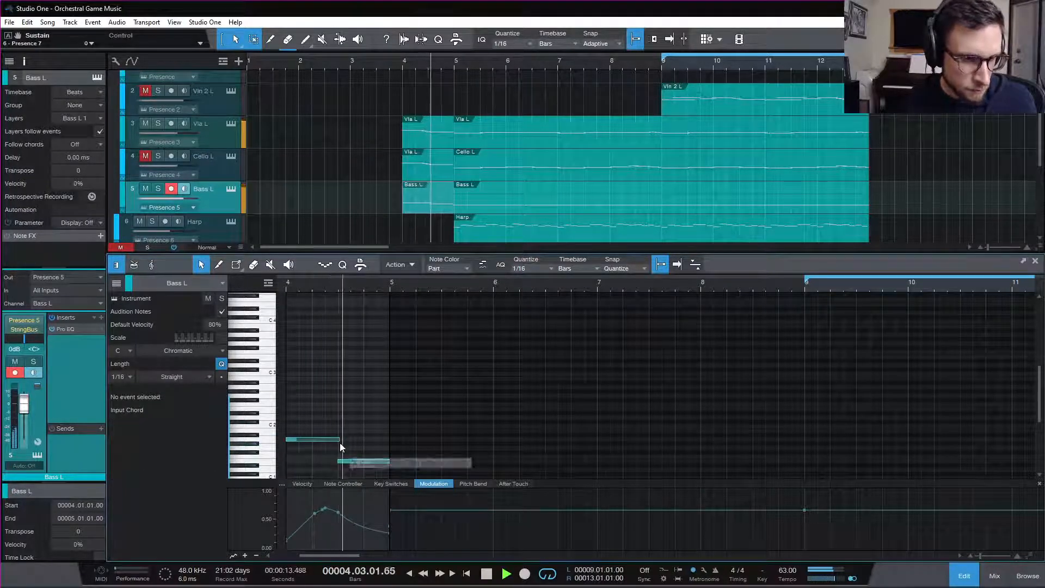
key("space")
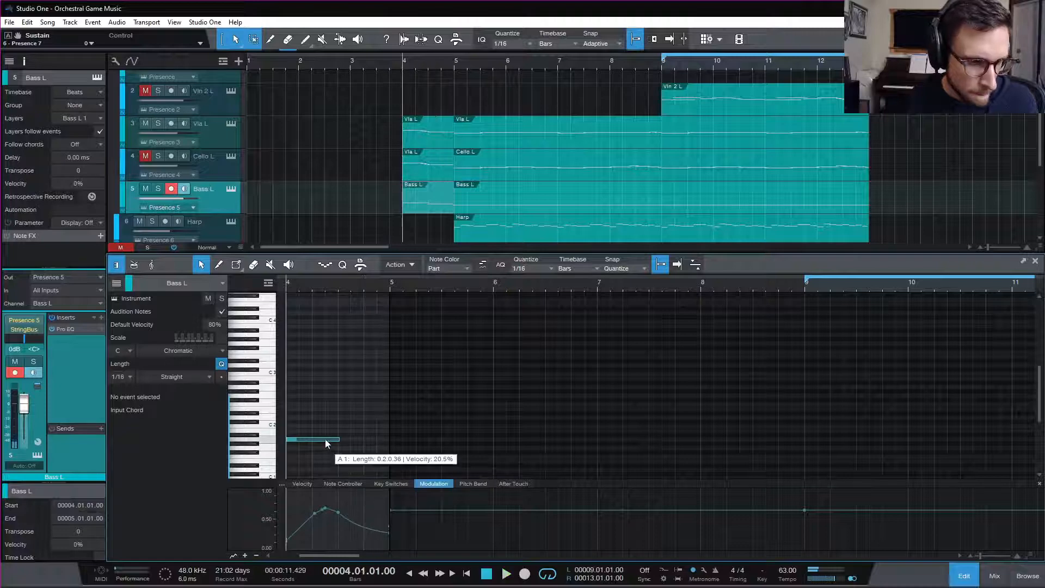
- Audition bar 4 with the Vla L pickup open, and select the Piano track for trying out notes
left_click(416, 143)
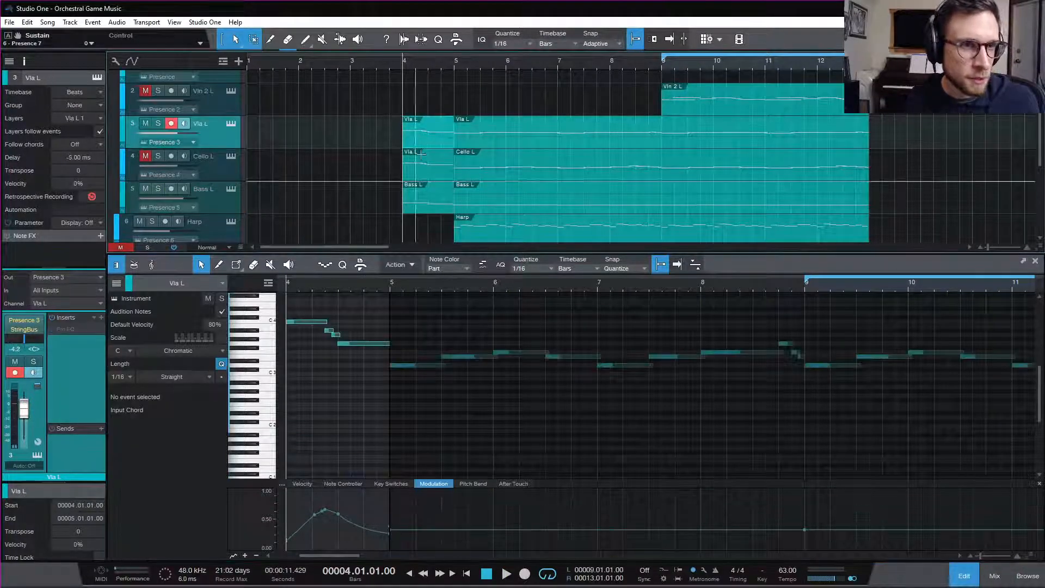
key("space")
key("space")
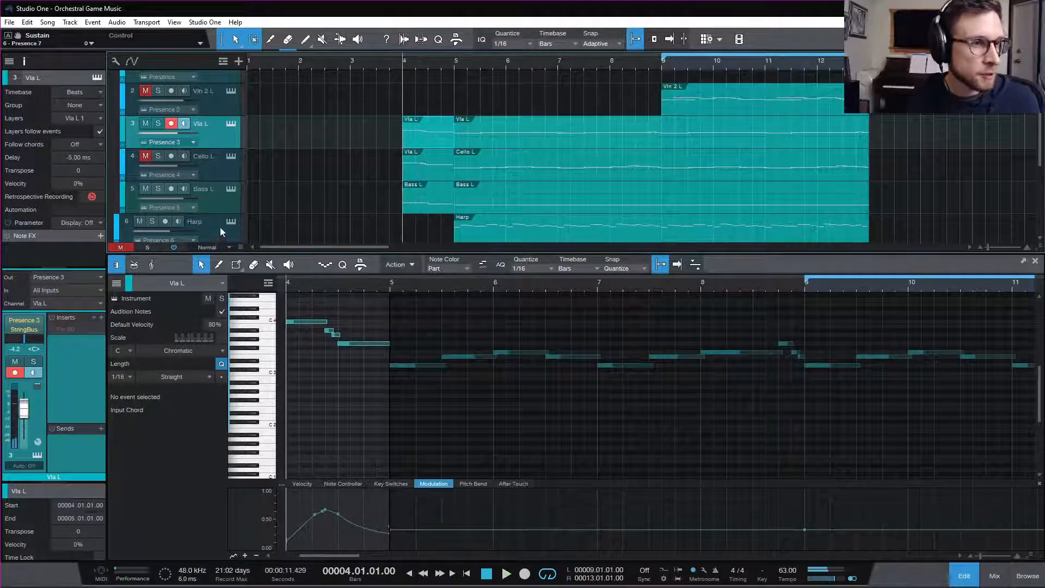
scroll(220, 228, "down", 1)
left_click(220, 234)
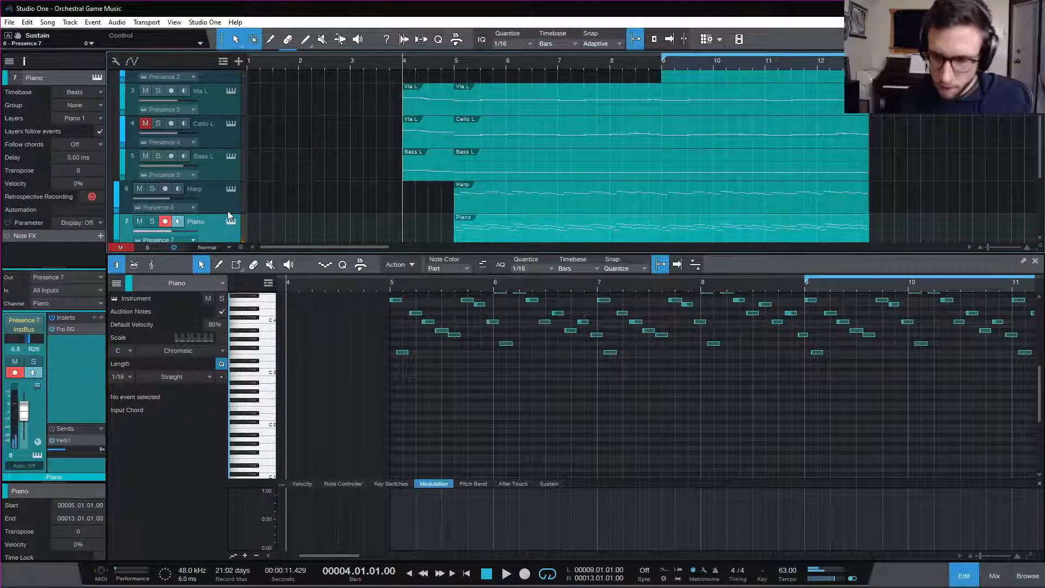
- Open the Bass L pickup and audition individual bass pitches around its first note on the editor's keyboard
left_click(436, 169)
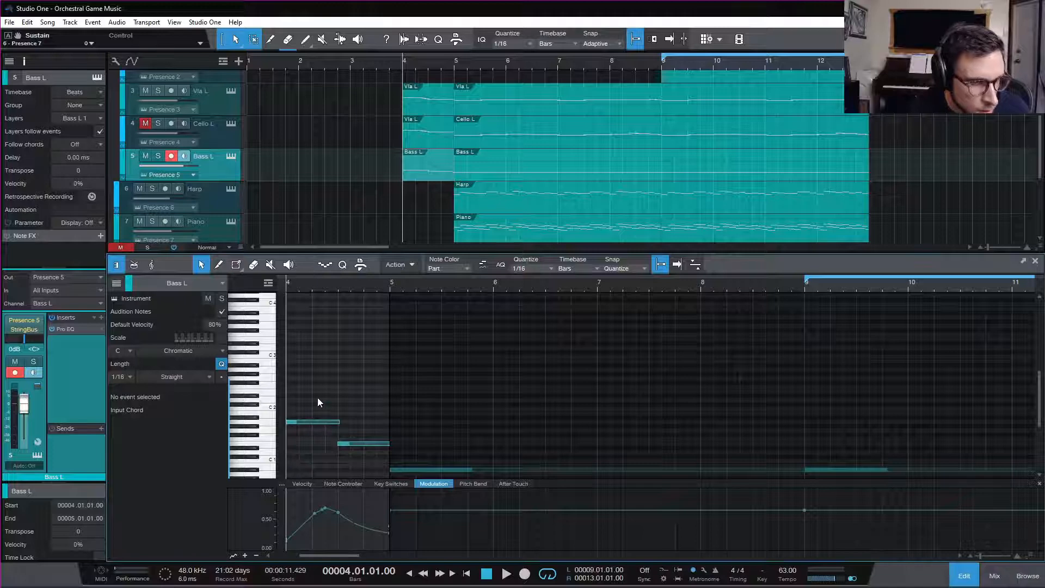
scroll(318, 397, "down", 2)
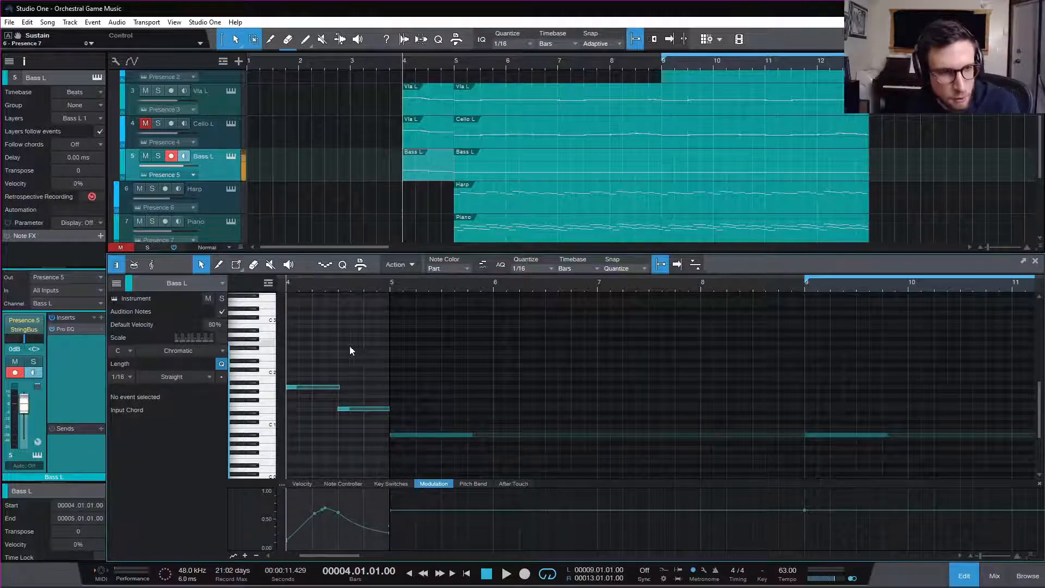
left_click(253, 387)
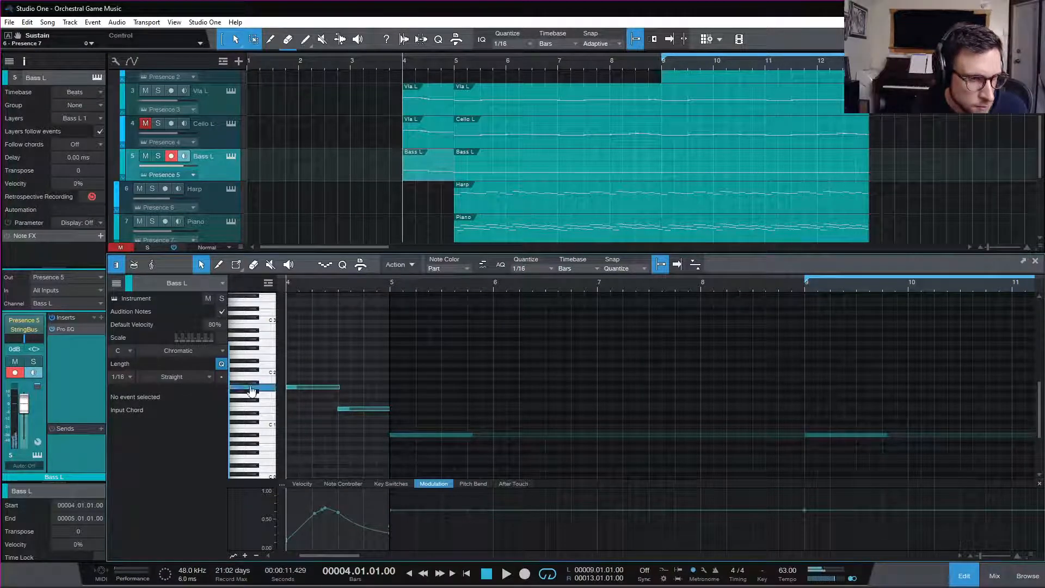
left_click(264, 396)
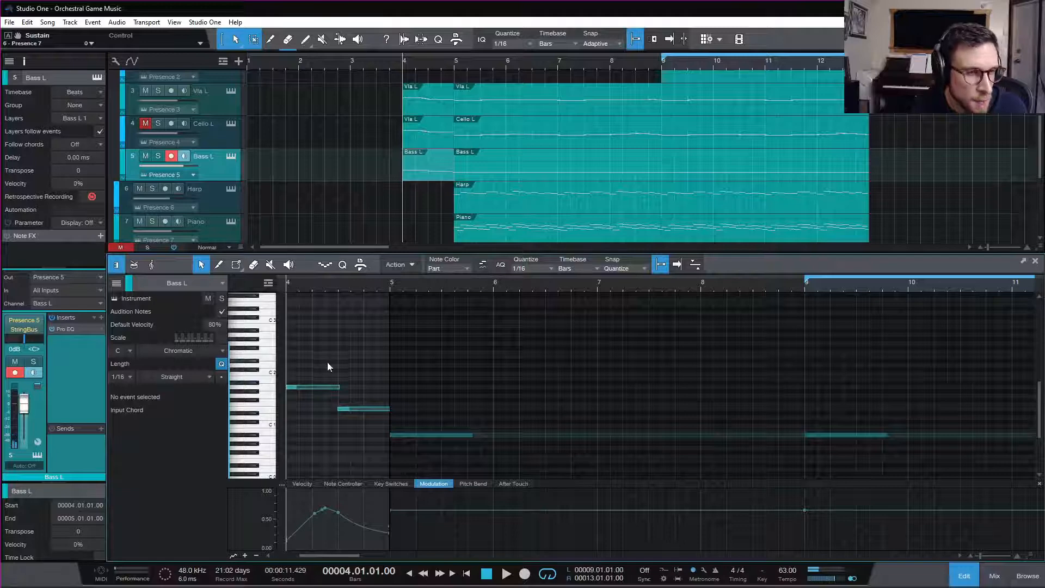
scroll(337, 363, "down", 1)
scroll(338, 364, "down", 2)
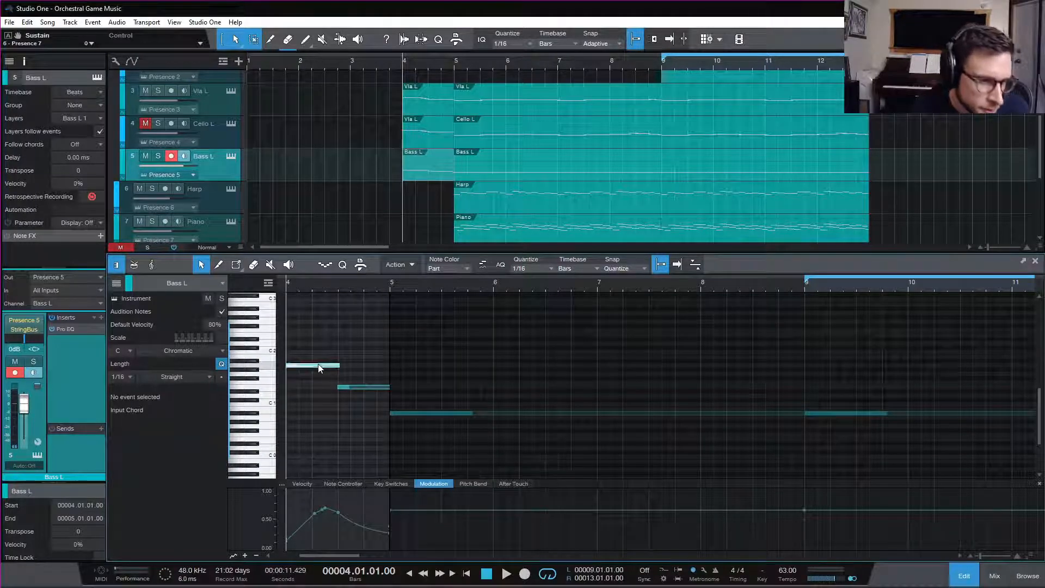
- Turn the first note of the Bass L pickup into a short descending run of A#1, A1 and G1, and play bar 4
mouse_move(318, 364)
left_mouse_down()
mouse_move(297, 362)
mouse_move(328, 374)
left_mouse_up()
key("space")
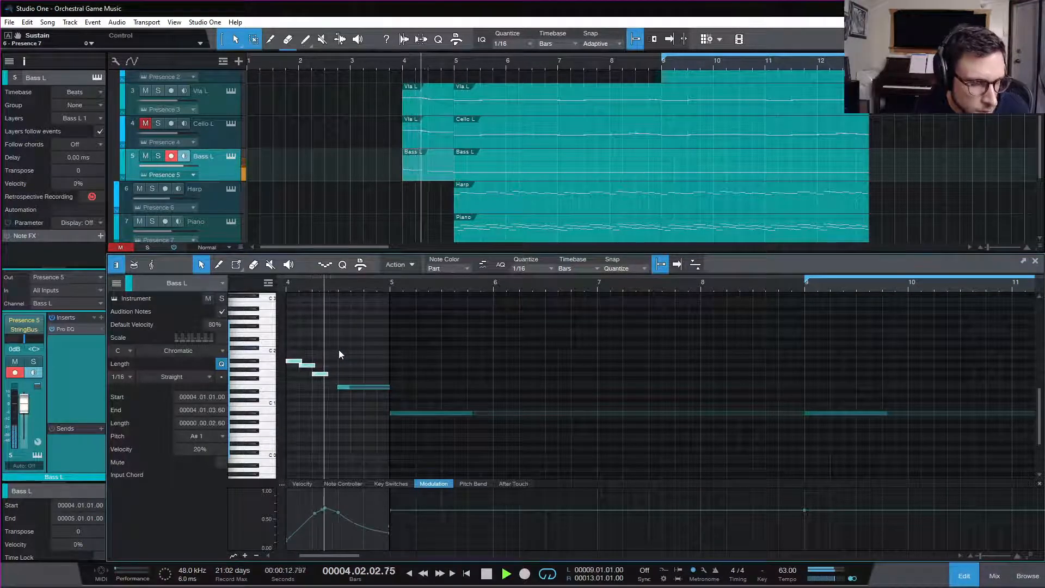
key("space")
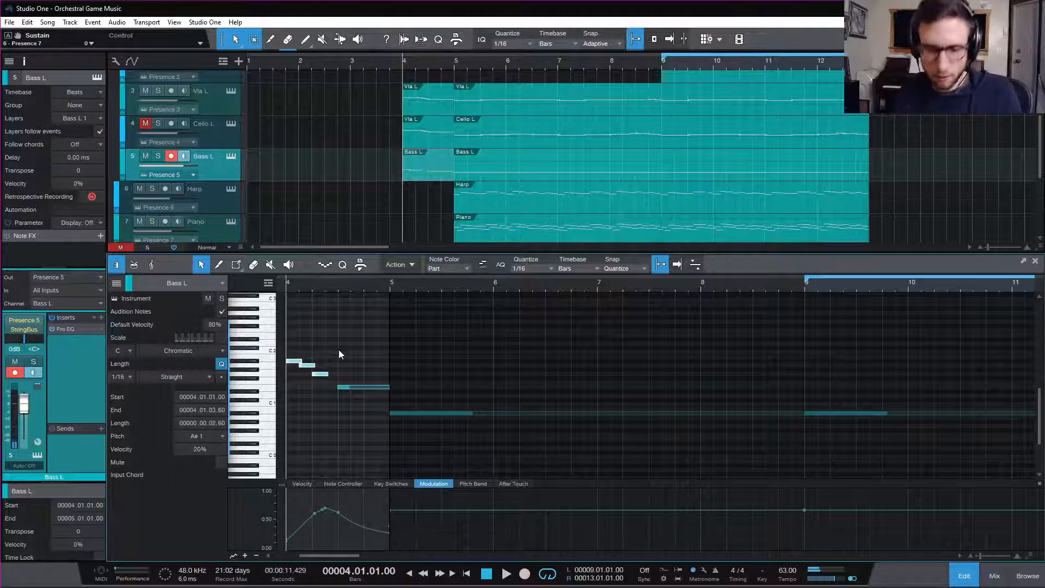
- Open the copied pickup on Cello L, check its first note C4, and unmute the Cello L track
left_click(221, 228)
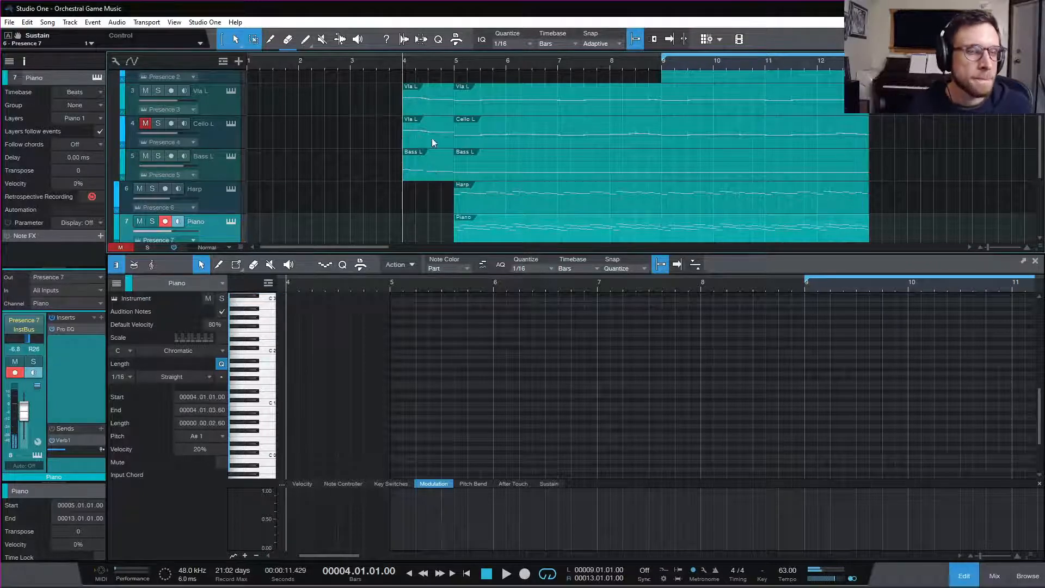
left_click(429, 142)
scroll(343, 365, "up", 3)
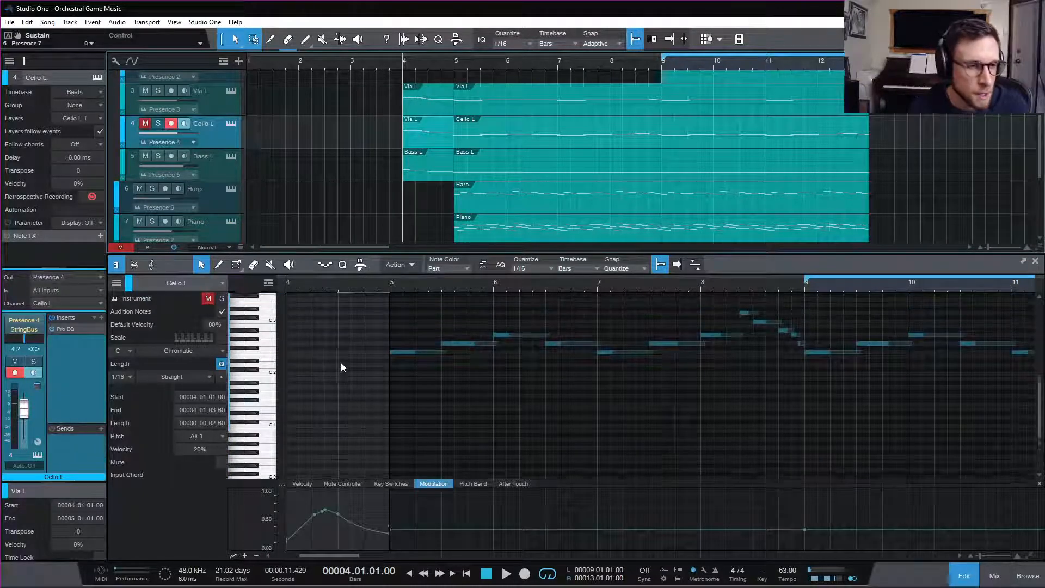
scroll(341, 367, "up", 3)
left_click(302, 361)
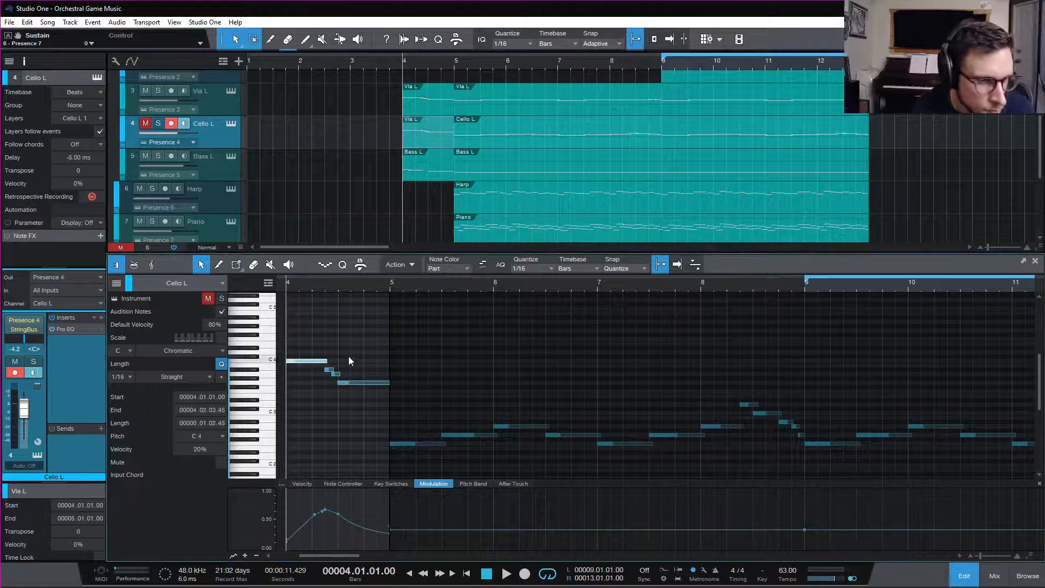
left_click(351, 349)
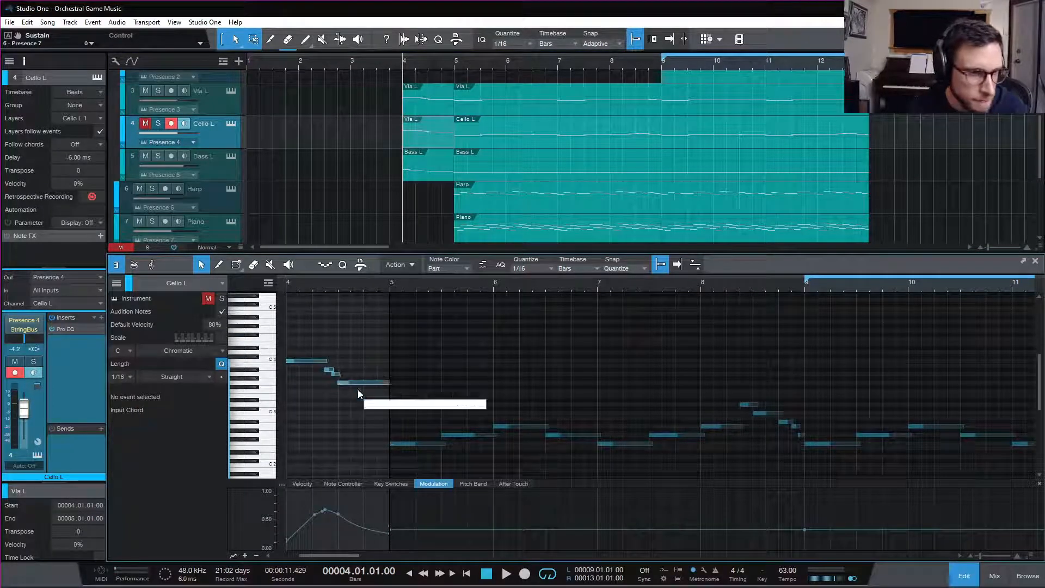
left_click(146, 124)
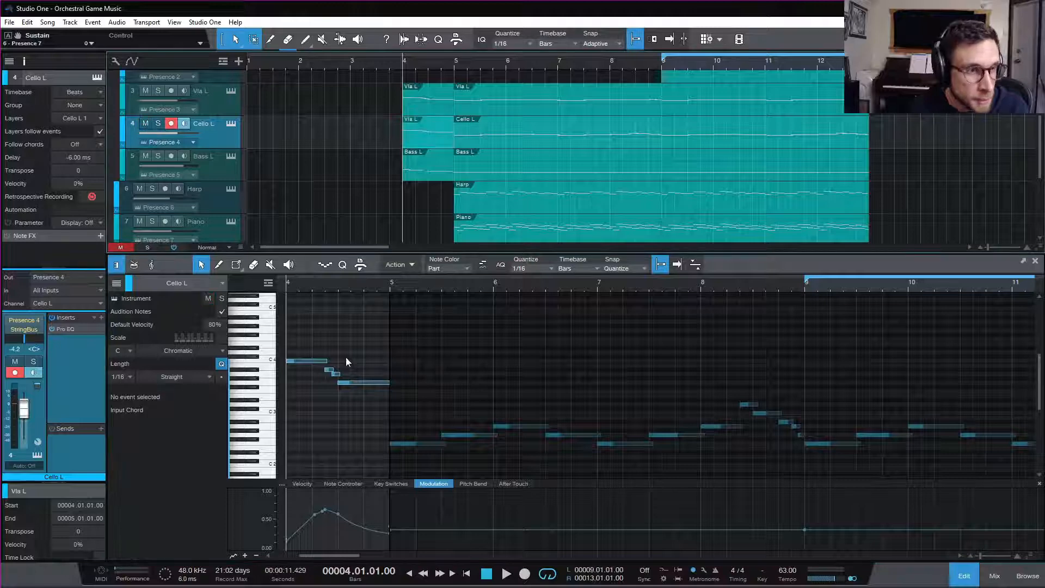
- Lower the first two notes of the cello's bar 4 part to F3 and E3
left_click(307, 362)
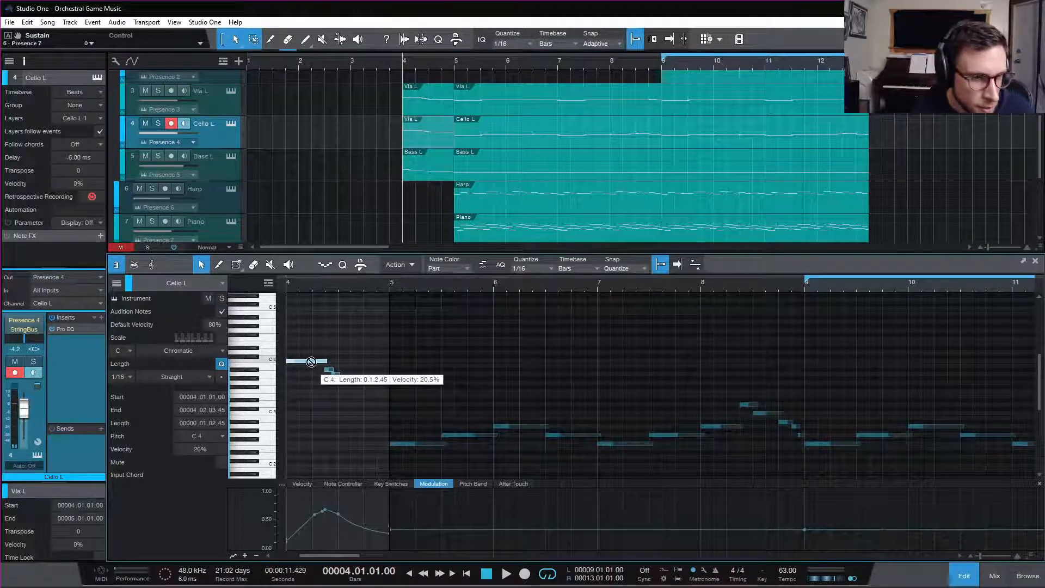
left_click_drag(311, 359, 308, 393)
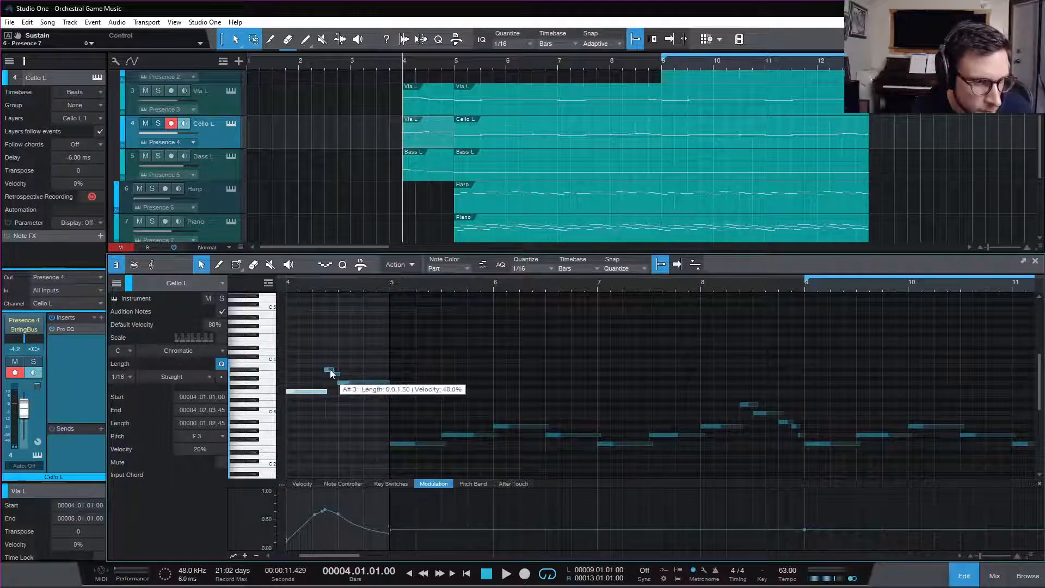
left_click_drag(329, 369, 330, 394)
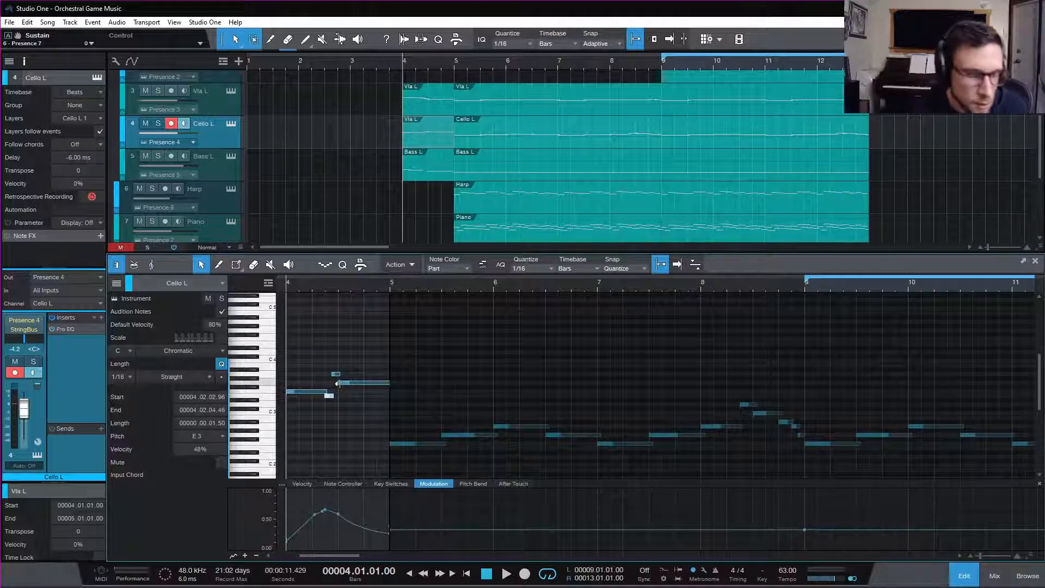
- Shorten the opening F3 cello note to one beat, ending at 4.02.01.00, and audition bar 4
left_click_drag(329, 392, 306, 392)
key("e")
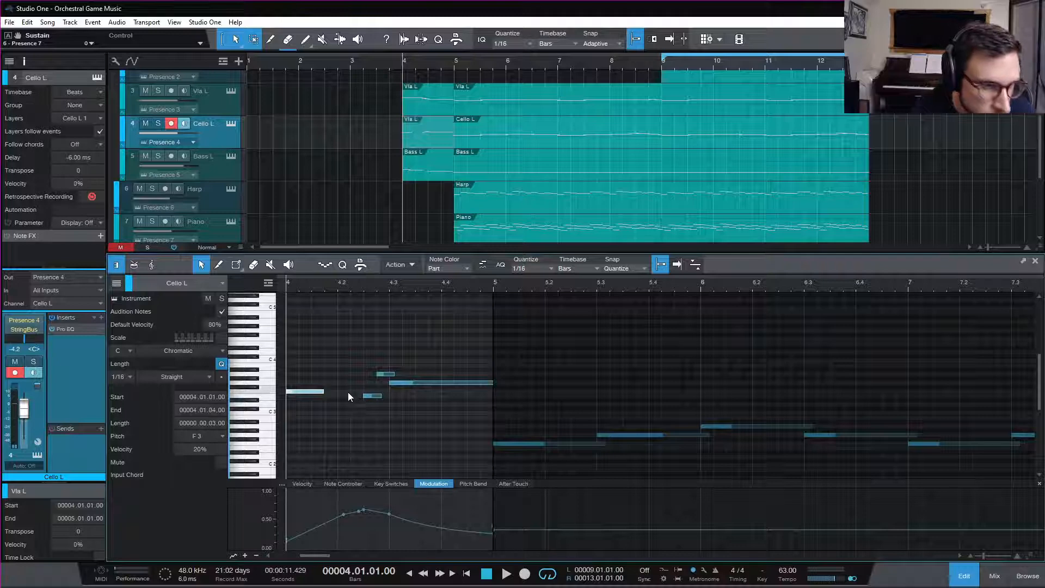
key("space")
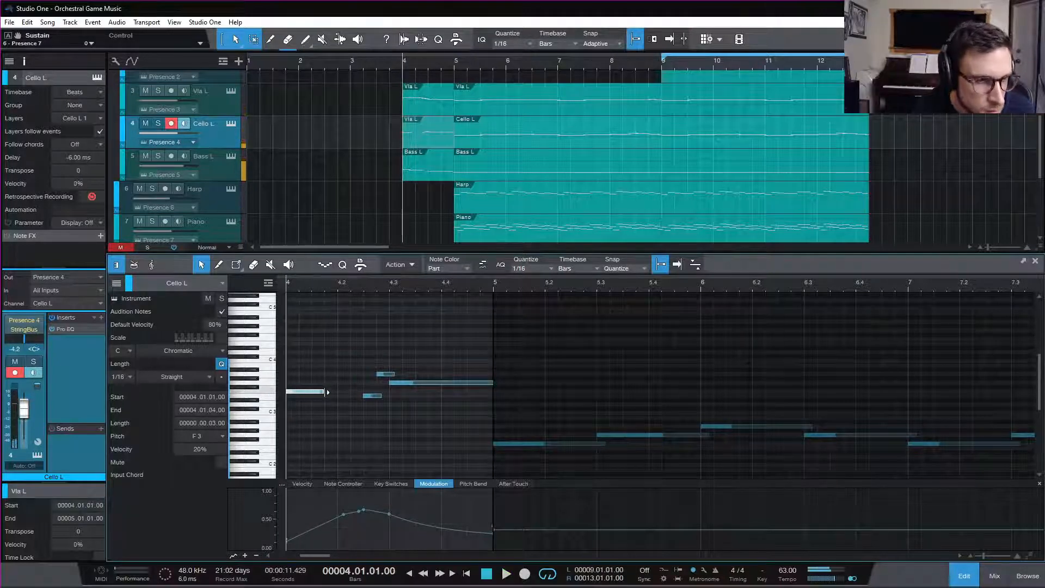
key("space")
left_click_drag(324, 392, 337, 394)
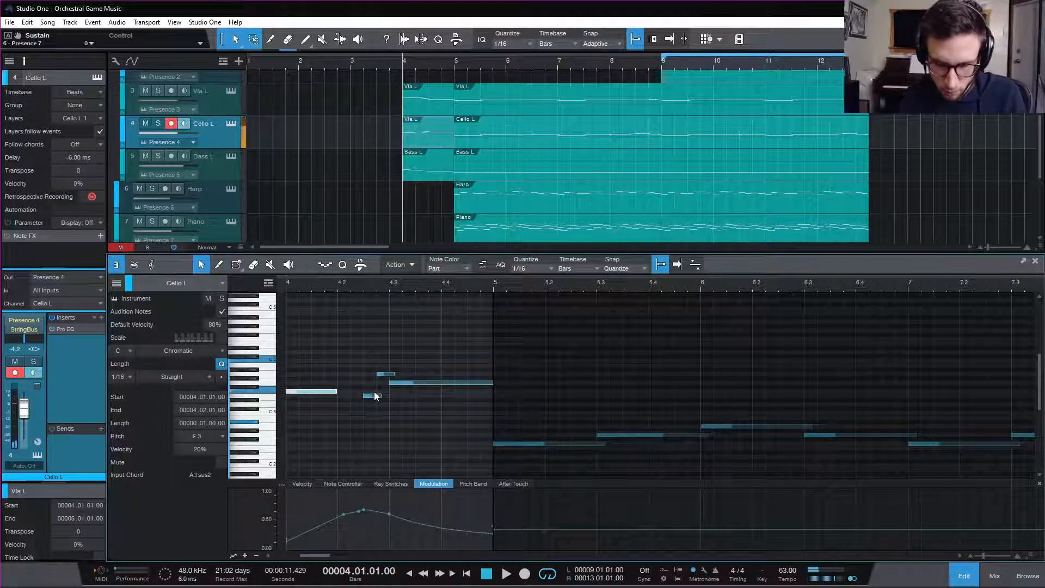
key("space")
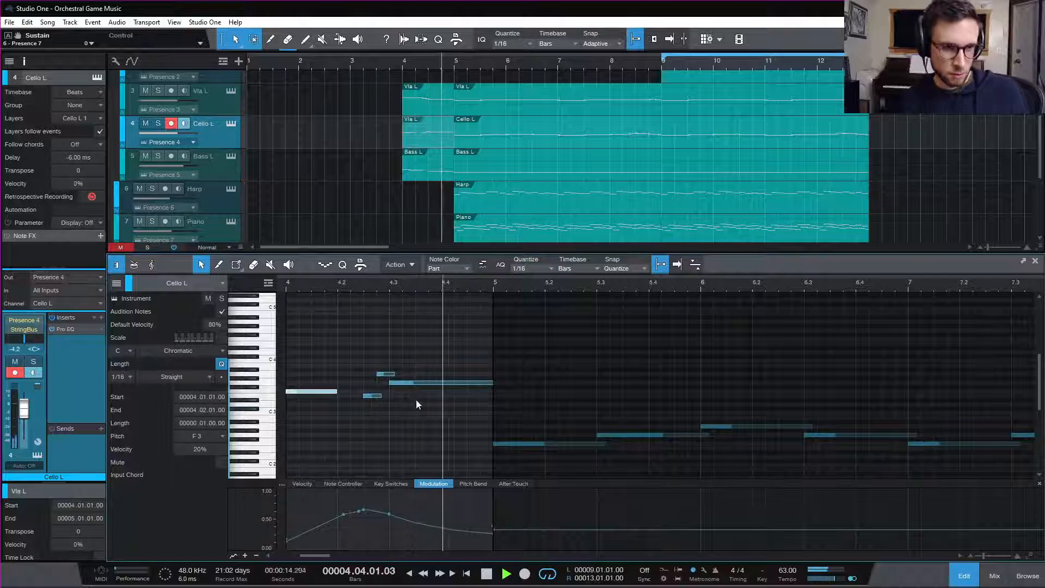
key("space")
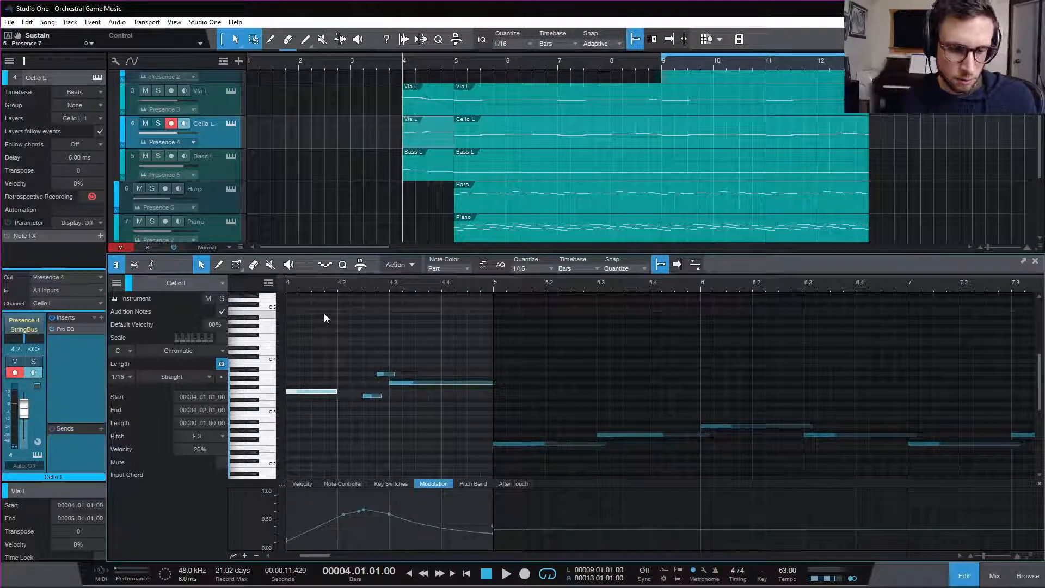
key("space")
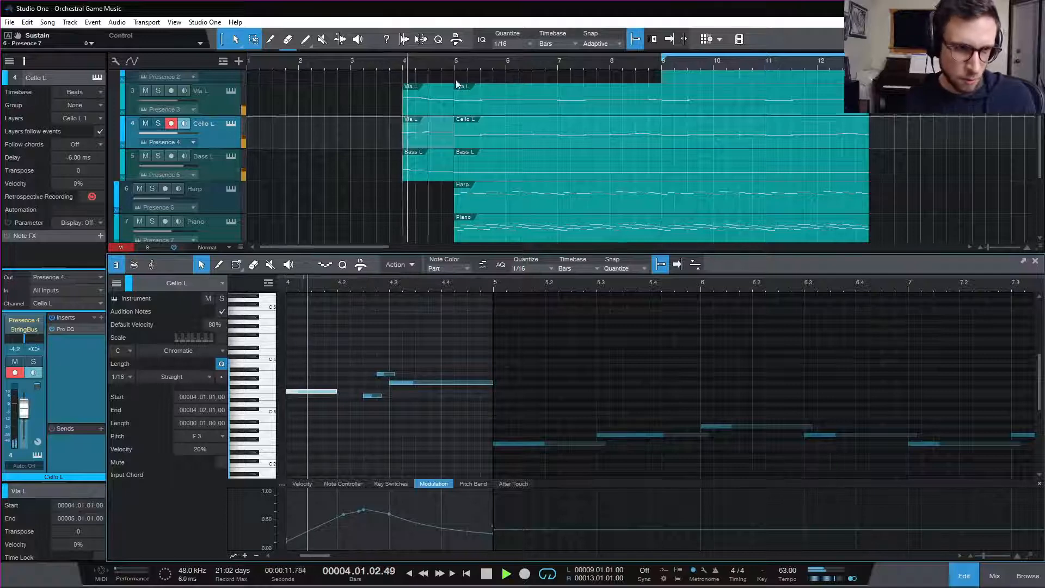
- Copy the third note of the Bass L bar 4 part to F1 at 4.02.03.00 and audition the bar
left_click(428, 172)
scroll(400, 409, "down", 3)
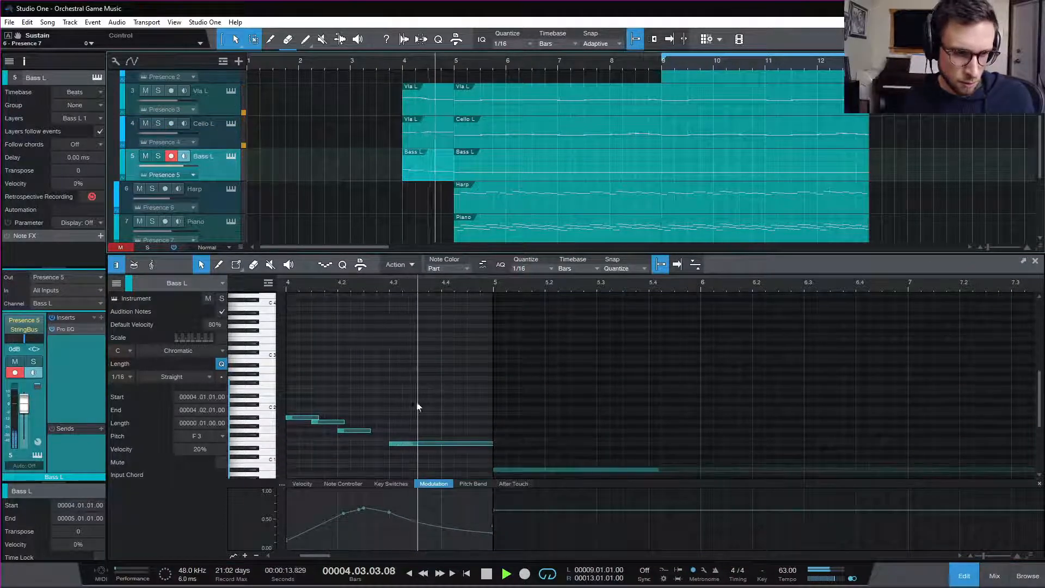
key("space")
left_click_drag(355, 430, 376, 437)
key("space")
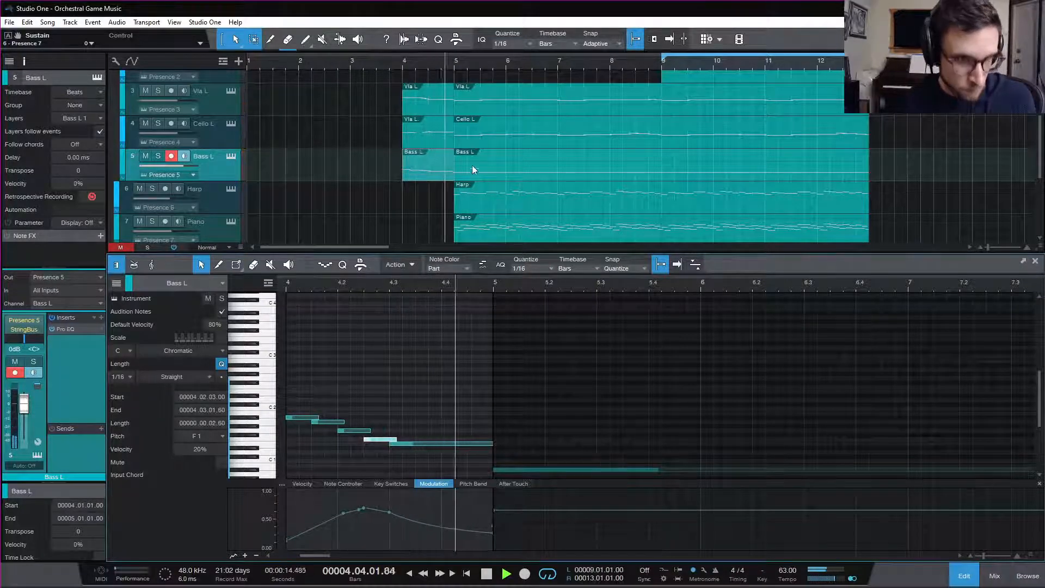
key("space")
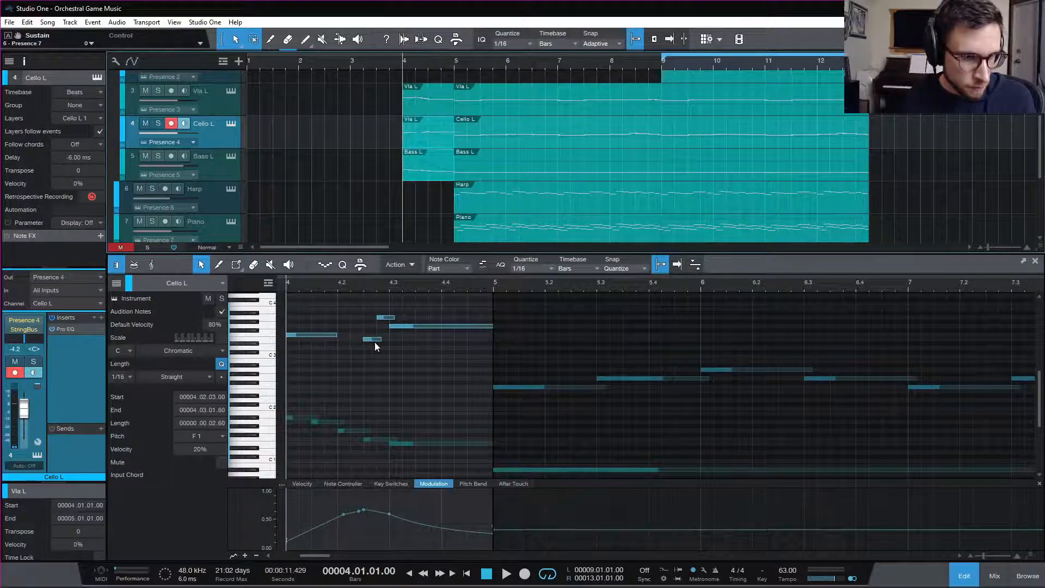
- Lower the cello's E3 note to D3 and its long last note to C3, extending the D3 to reach it
left_click_drag(375, 341, 374, 350)
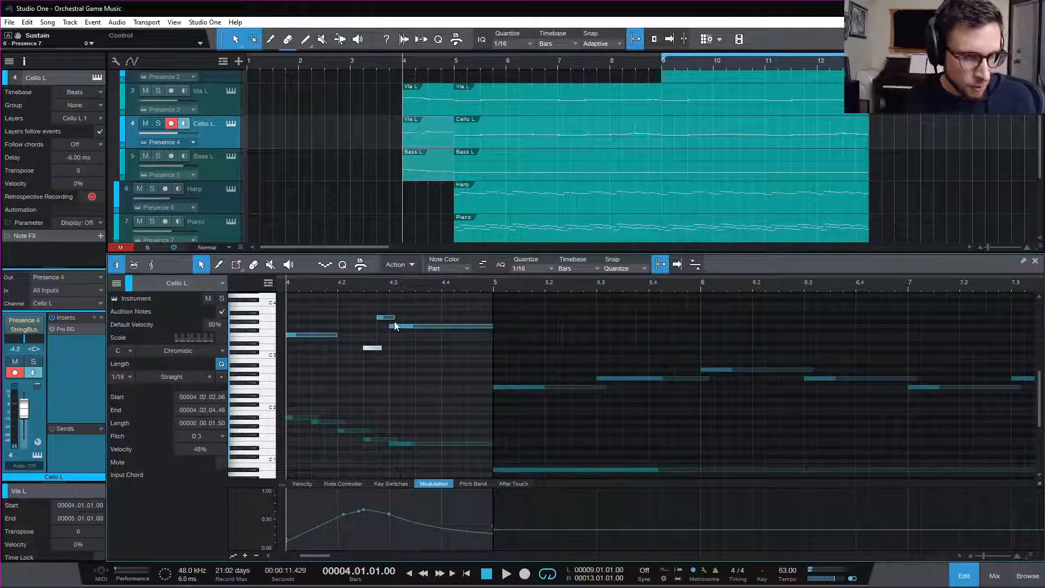
left_click_drag(423, 327, 393, 348)
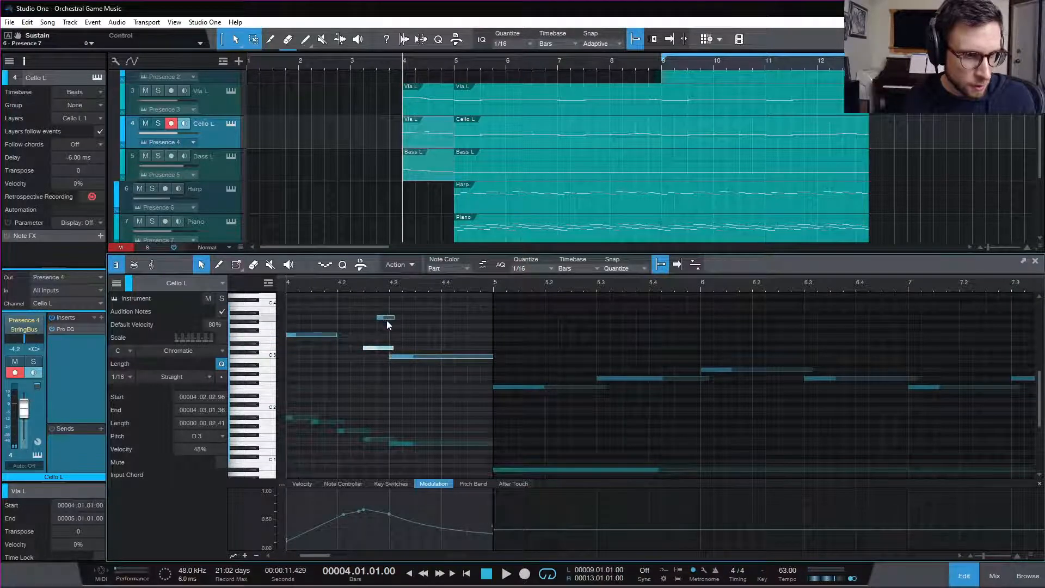
- Move the cello's A3 note to C3 ahead of beat 2, and shift the D3 note to beat 2, extending it to 4.03.01.62
left_click(386, 321)
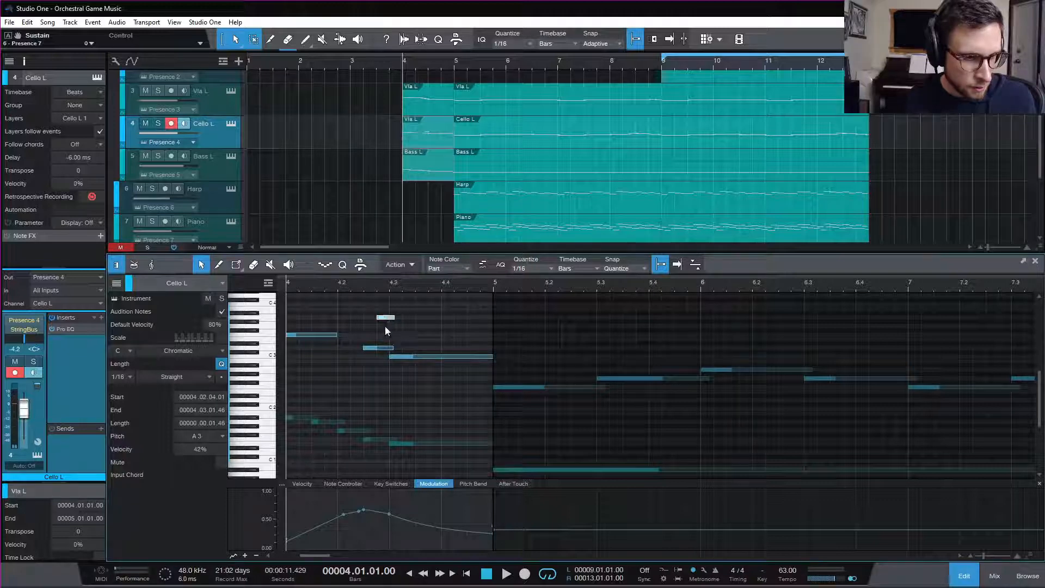
left_click_drag(378, 348, 328, 360)
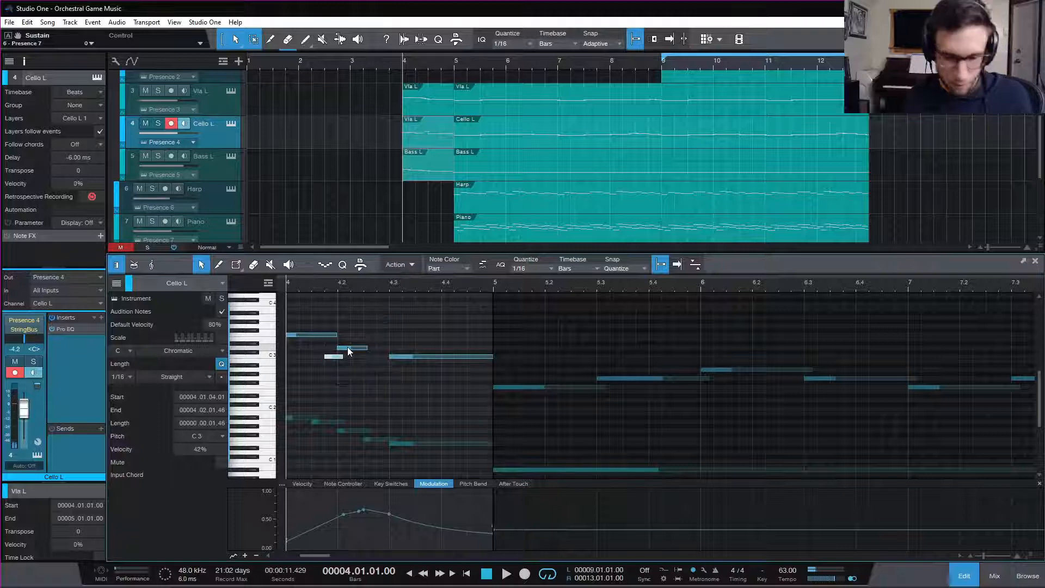
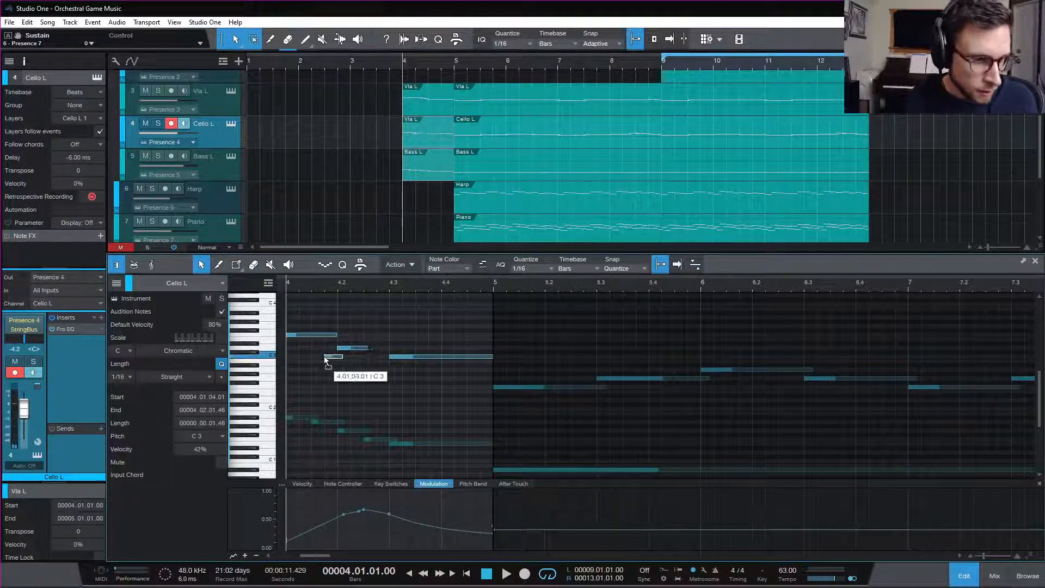
left_click_drag(324, 356, 397, 349)
- Play bar 4 repeatedly to judge the revised cello line against the other strings
key("space")
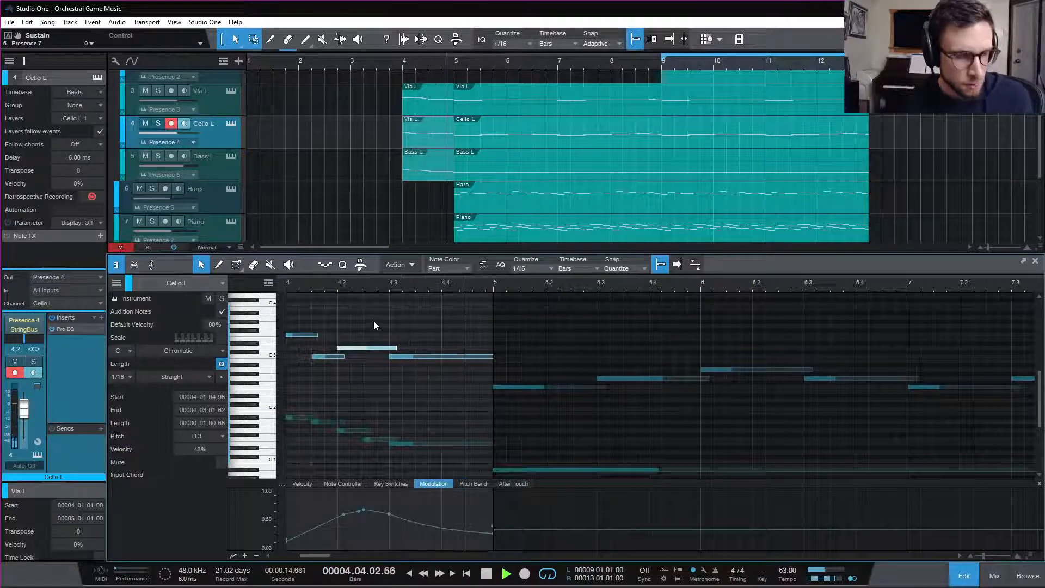
key("space")
key("space")
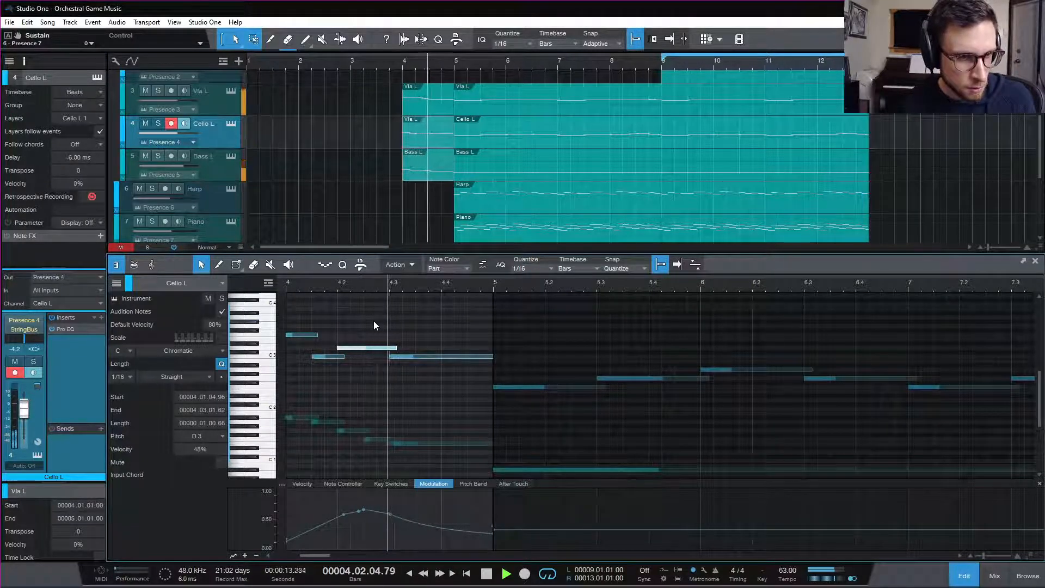
key("space")
key("space")
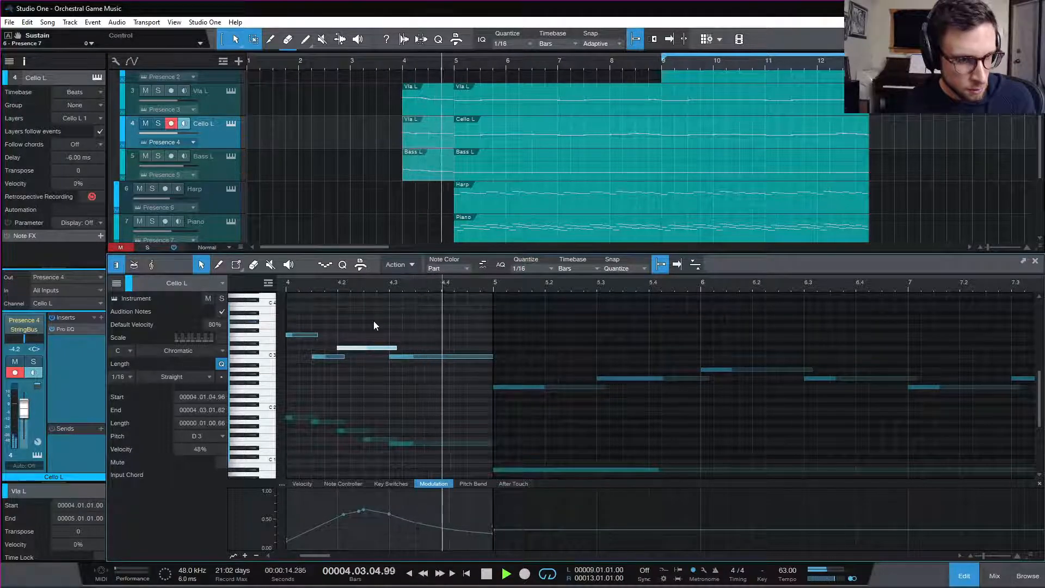
key("space")
key("space")
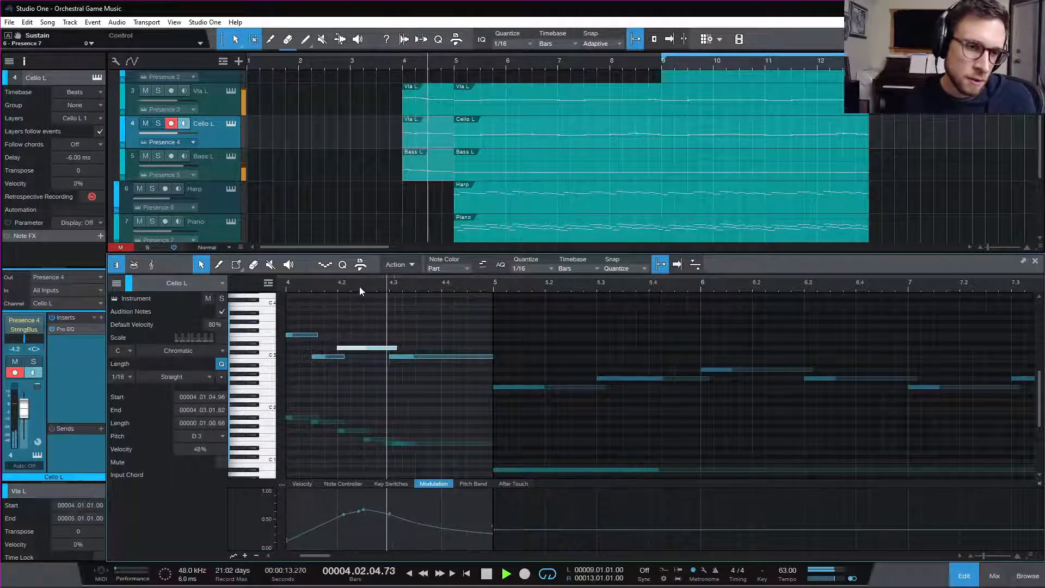
key("space")
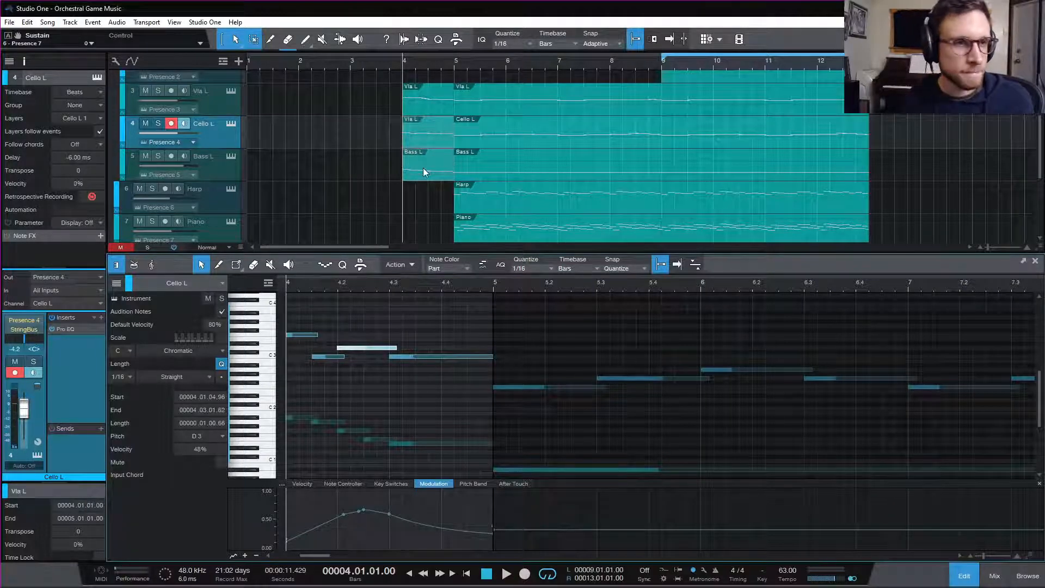
- Try the Bass L notes in bar 4 an octave higher, audition them, and return them to their original octave
left_click(389, 174)
left_click_drag(312, 393, 456, 482)
key("shift+Up")
key("space")
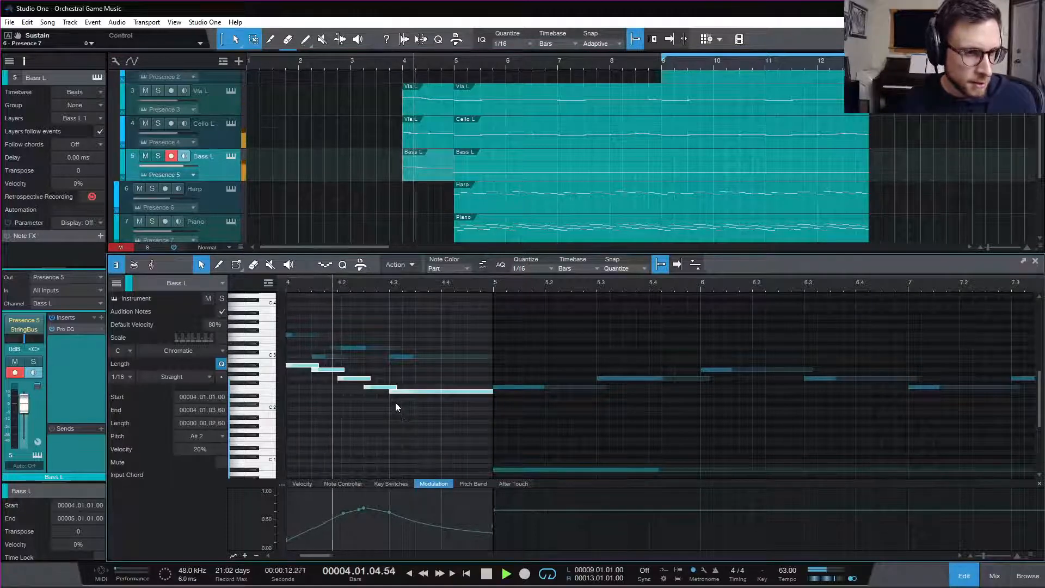
key("space")
key("shift+Down")
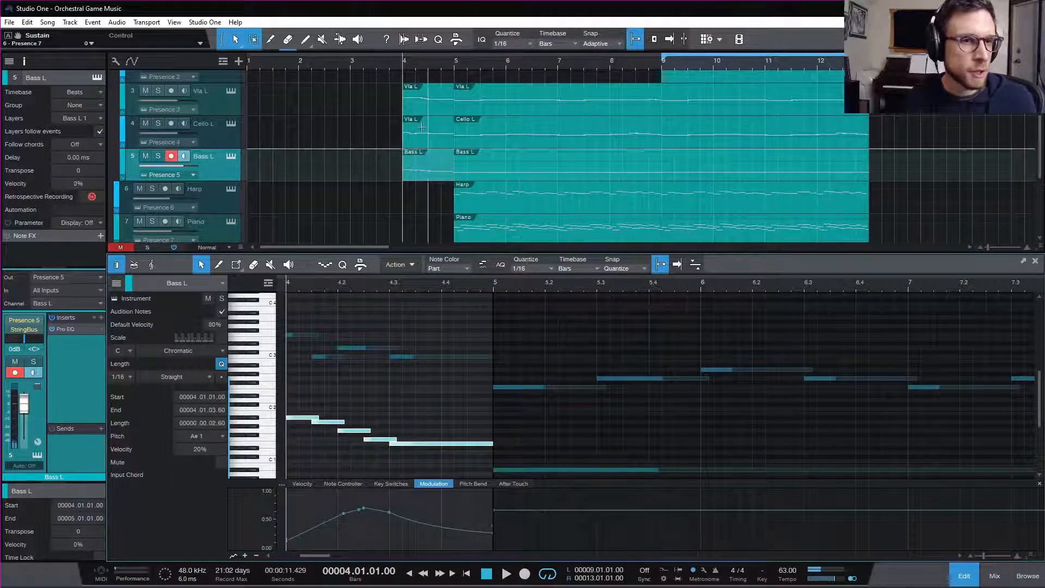
- Move the three bar 4 viola, cello and bass events up one track, onto Vln 2 L, Vla L and Cello L
scroll(425, 151, "up", 3)
left_click_drag(407, 183, 425, 113)
scroll(425, 147, "down", 3)
scroll(419, 143, "up", 3)
scroll(427, 141, "down", 3)
scroll(436, 141, "up", 2)
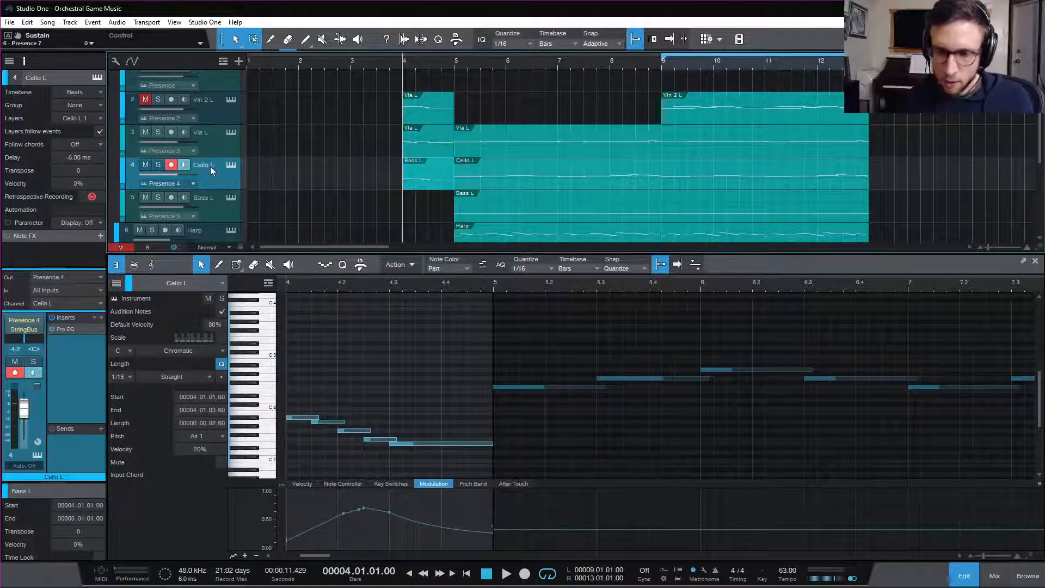
- Apply the Cello L track name to the event moved onto that track and audition bar 4
key("shift+Return")
key("space")
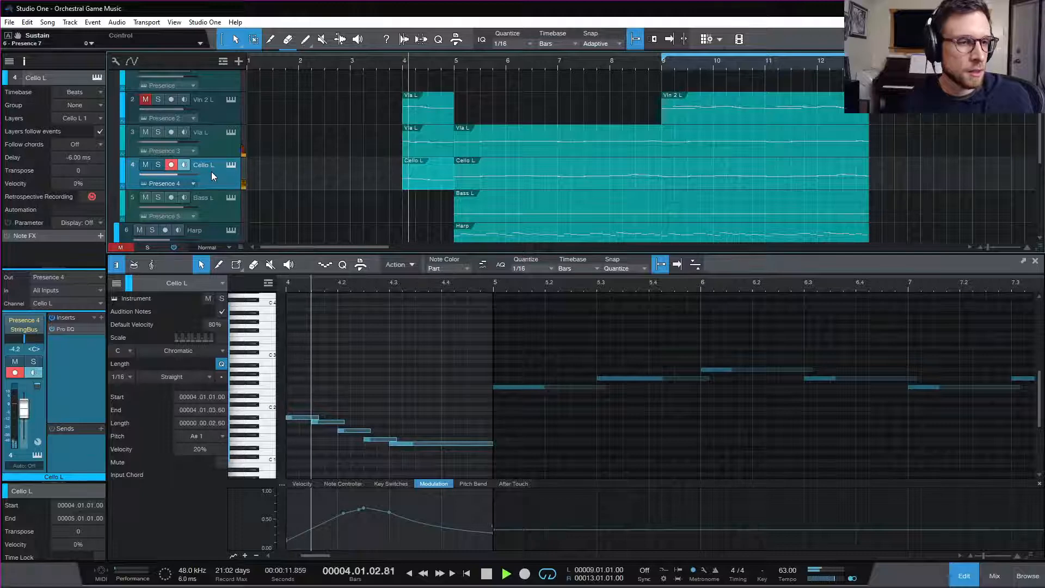
key("space")
- Transpose all notes of the Cello L bar 4 part up one octave and audition the result
double_click(428, 177)
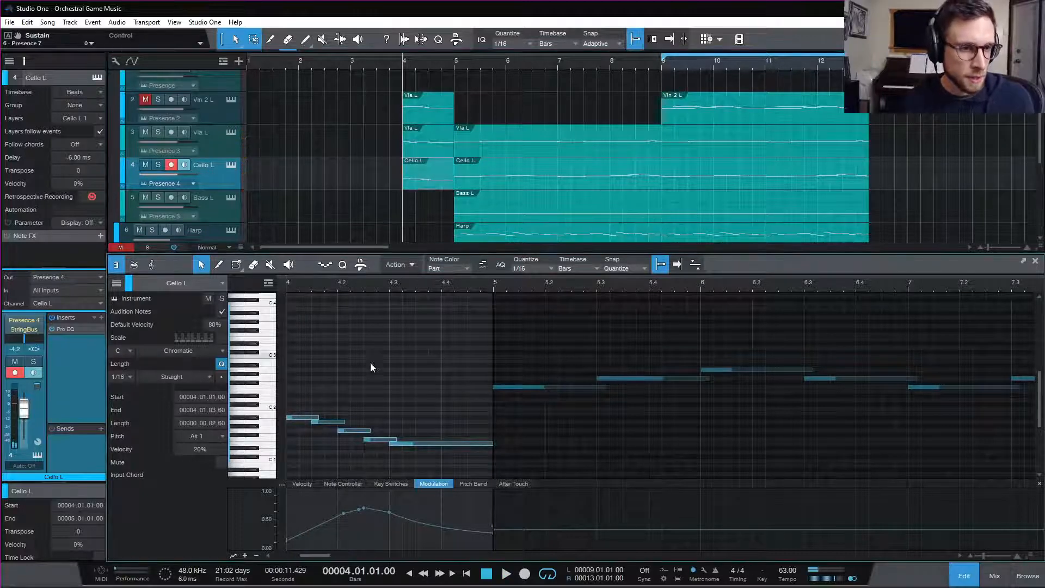
left_click(330, 368)
left_click_drag(299, 378, 471, 459)
key("shift+Up")
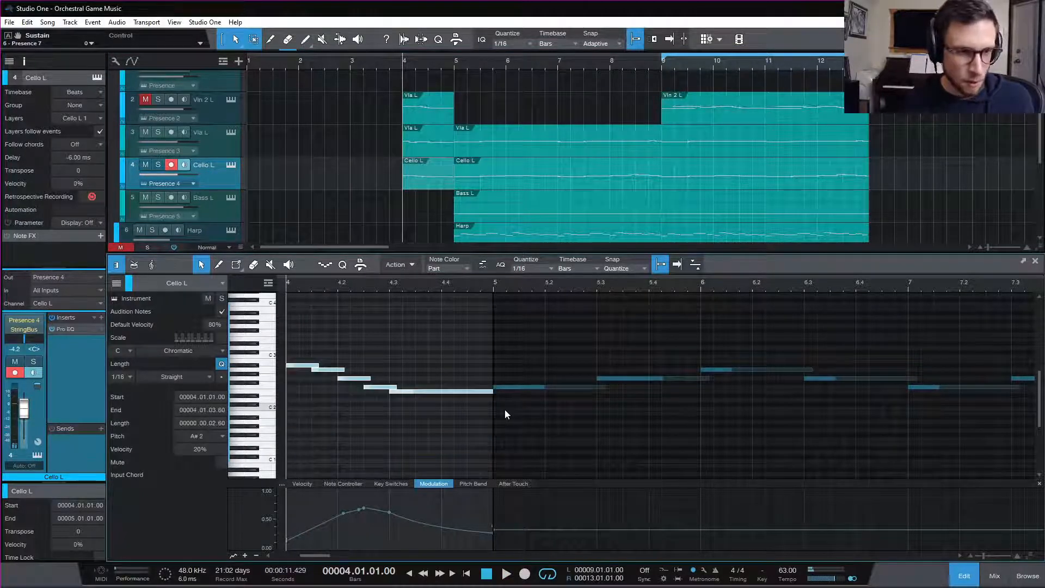
key("space")
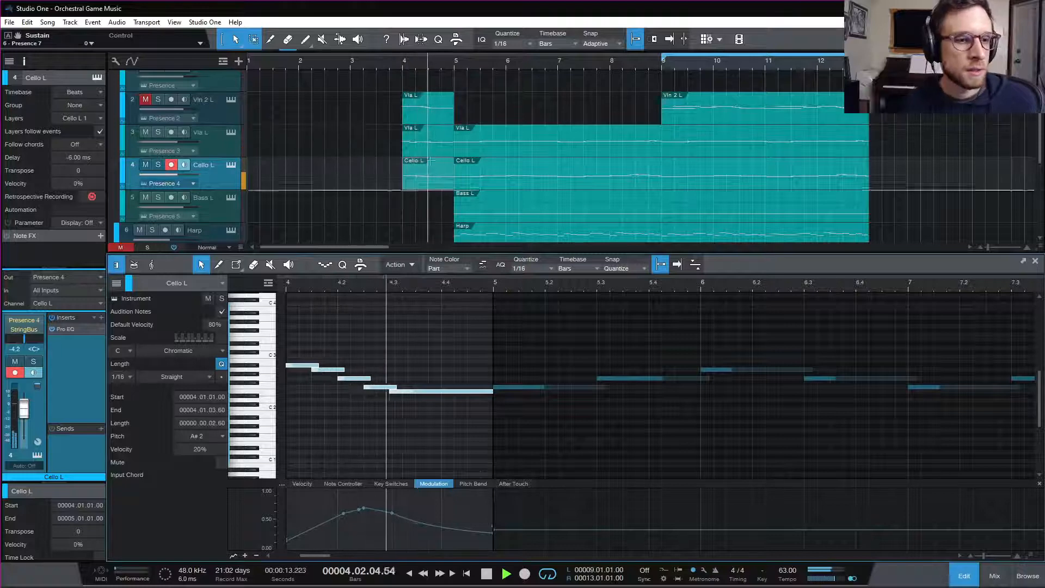
key("space")
key("space")
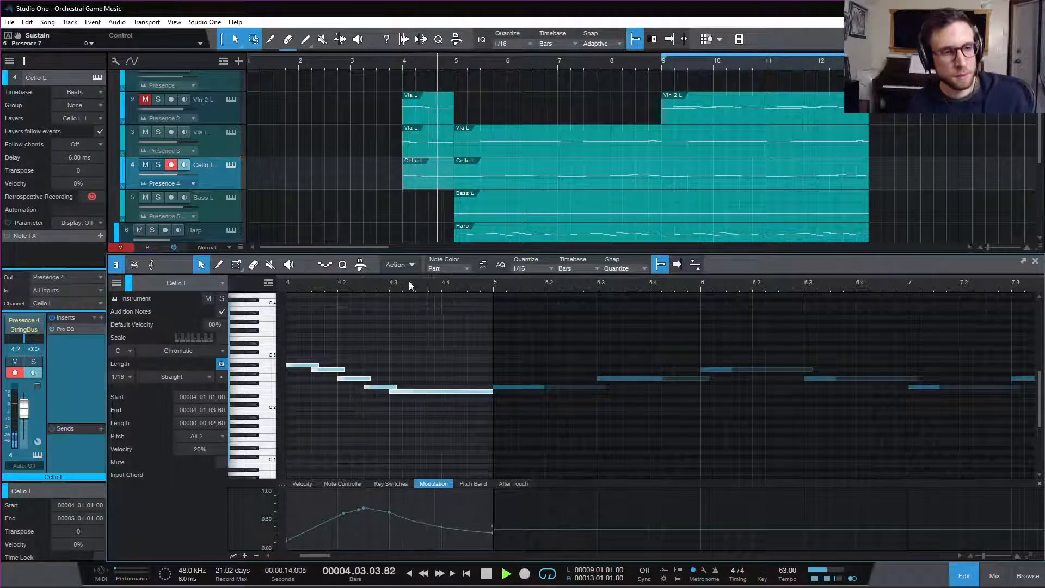
key("space")
- Unmute the Vln 2 L track and audition bar 4 with it included
left_click(211, 143)
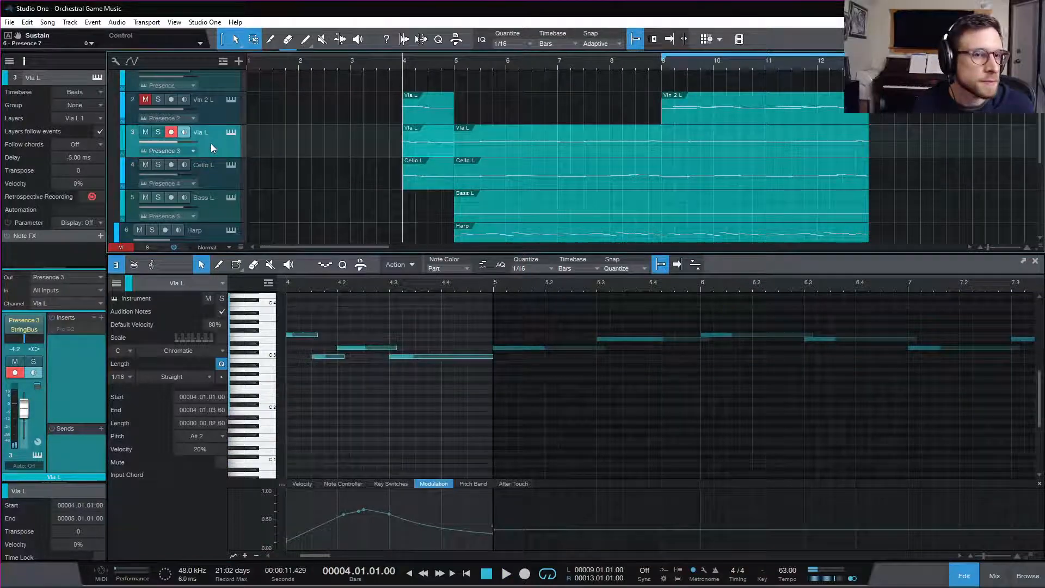
left_click(145, 100)
key("space")
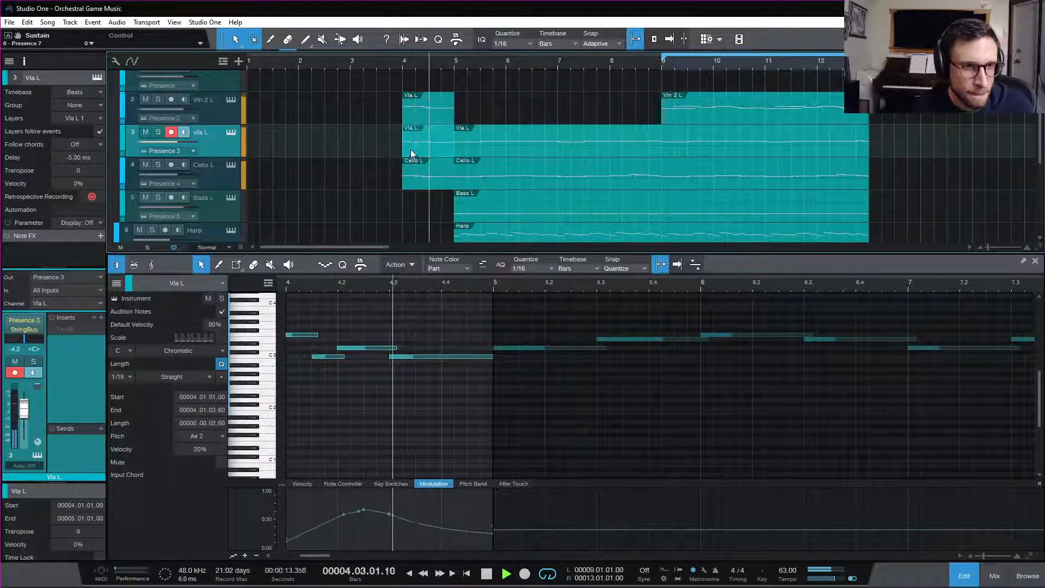
key("space")
- Show the Vln 2 L and Vla L bar 4 parts together in the note editor and audition them
left_click(433, 120)
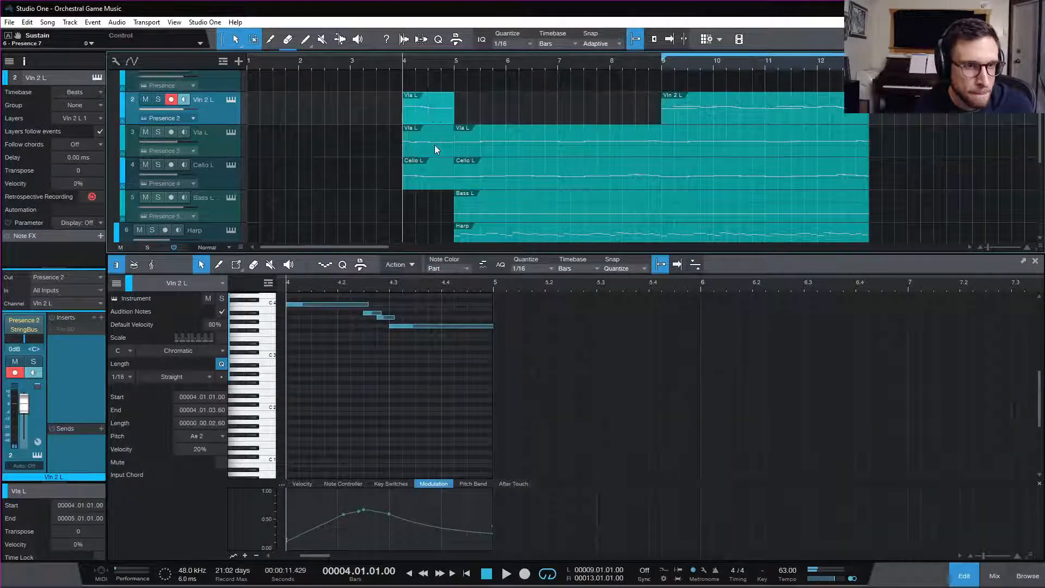
left_click(434, 144)
left_click(434, 107)
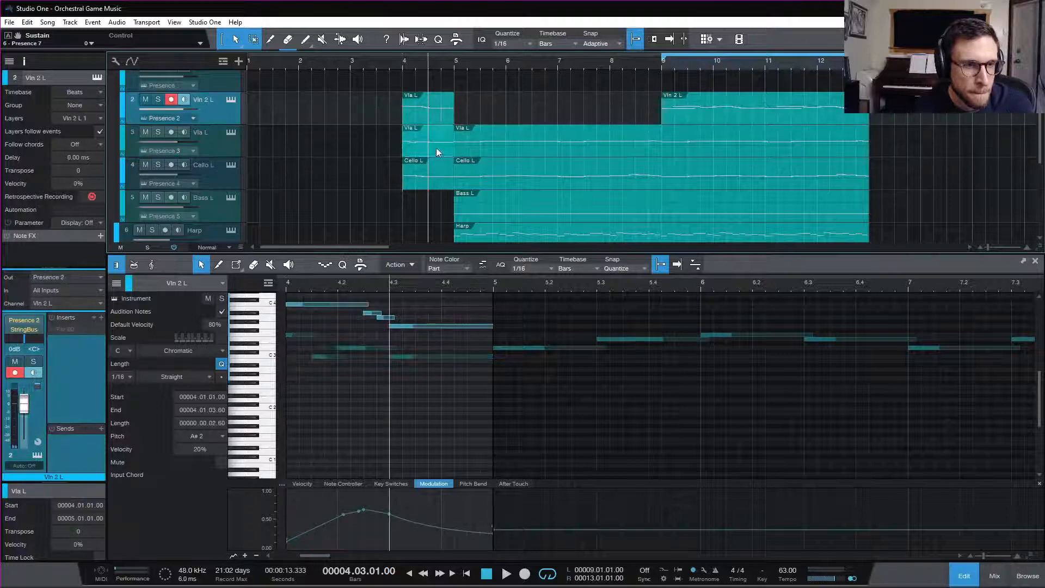
left_click(436, 148, "shift")
key("space")
key("space")
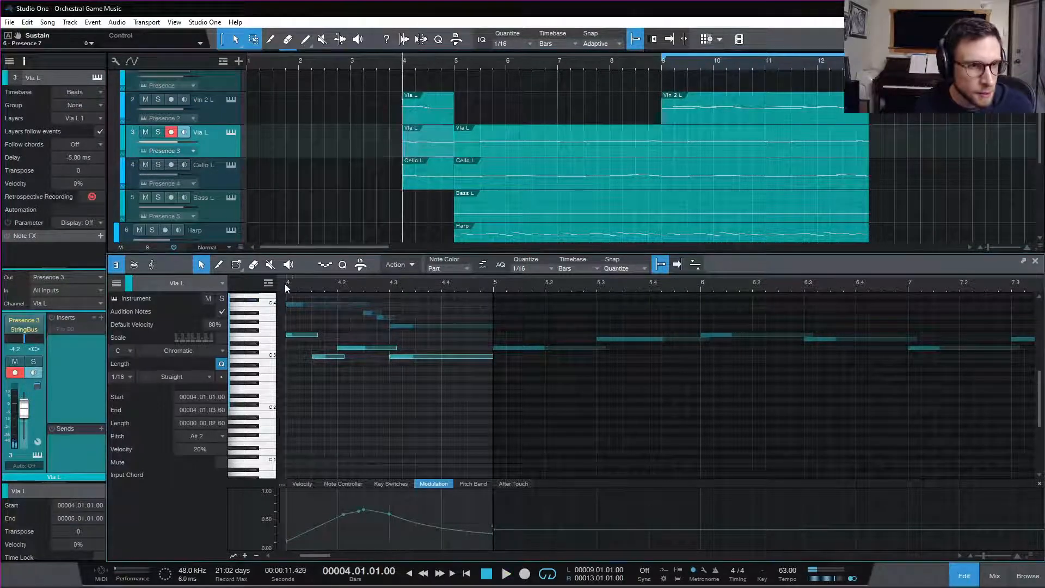
- Audition the bar 4 string lead-in repeatedly from the start of bar 4
left_click(285, 283)
key("space")
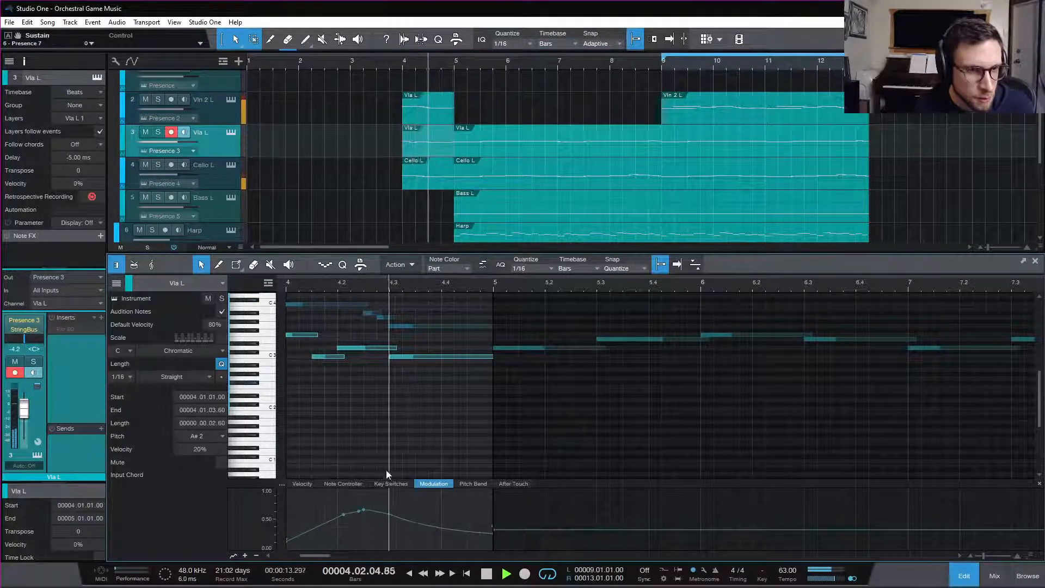
key("space")
key("space")
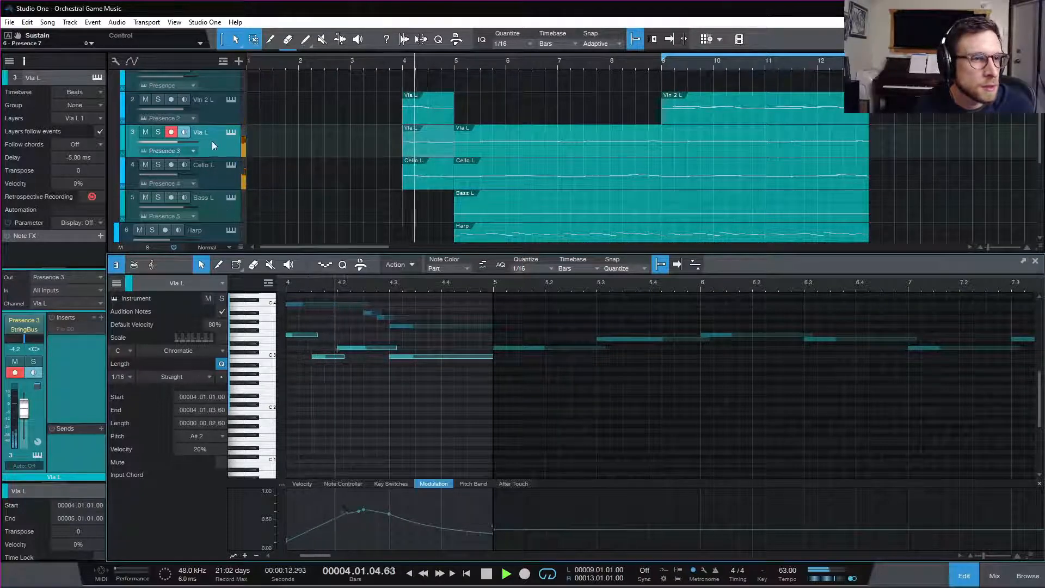
key("space")
key("space")
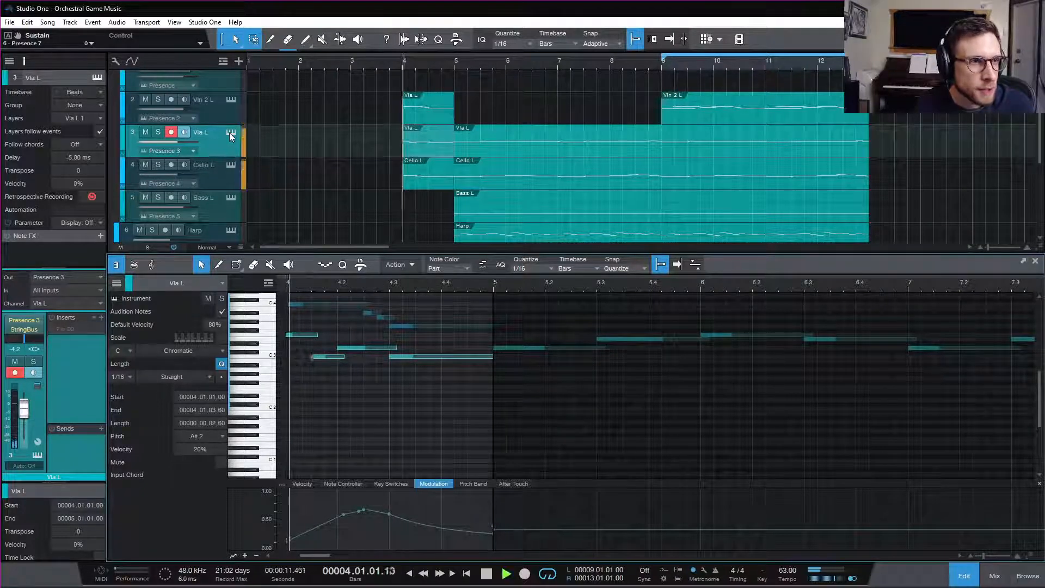
key("space")
- Check the Vln 2 L instrument's volume for comparison and set the Vln 1 L 2 Presence volume to -38.2 dB
scroll(231, 142, "up", 1)
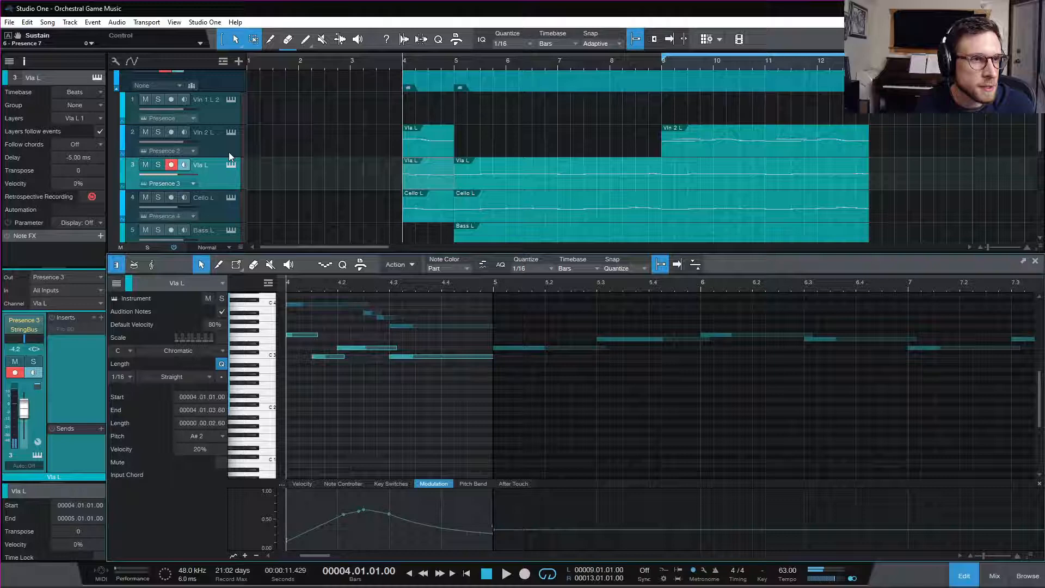
left_click(224, 120)
left_click(231, 100)
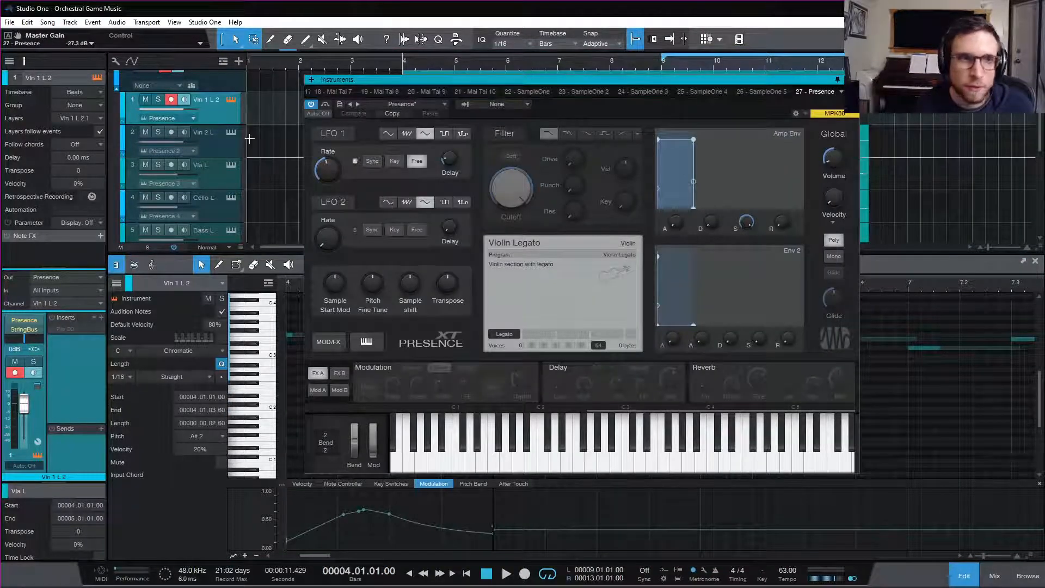
key("Down")
left_click(828, 158)
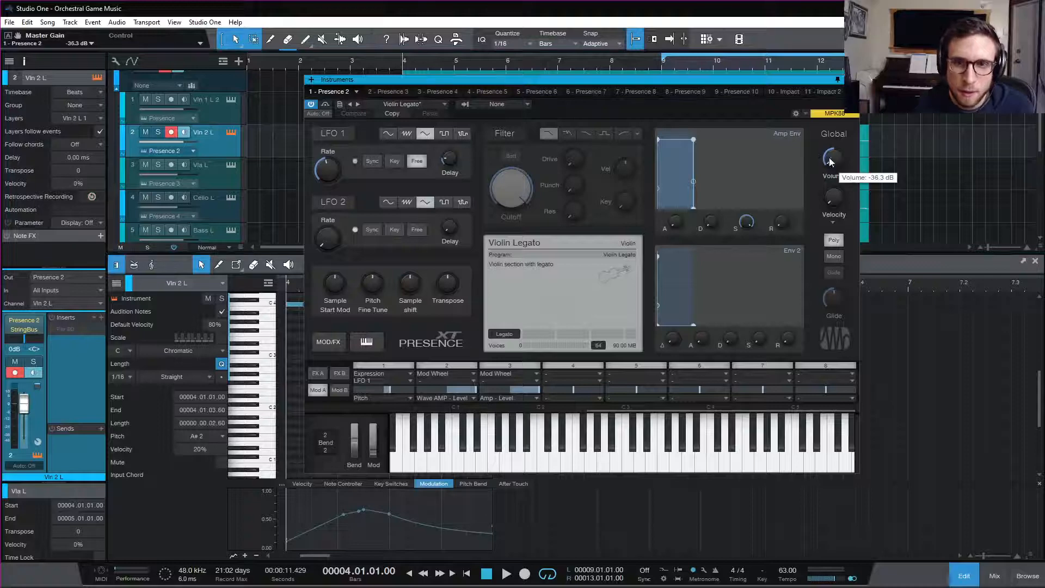
left_click(852, 79)
left_click(222, 111)
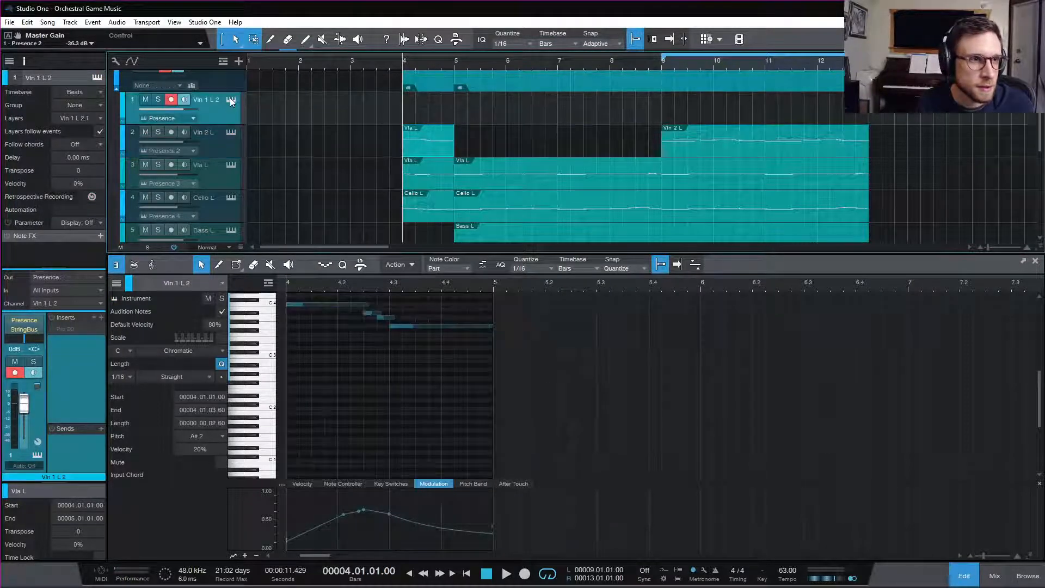
left_click(230, 100)
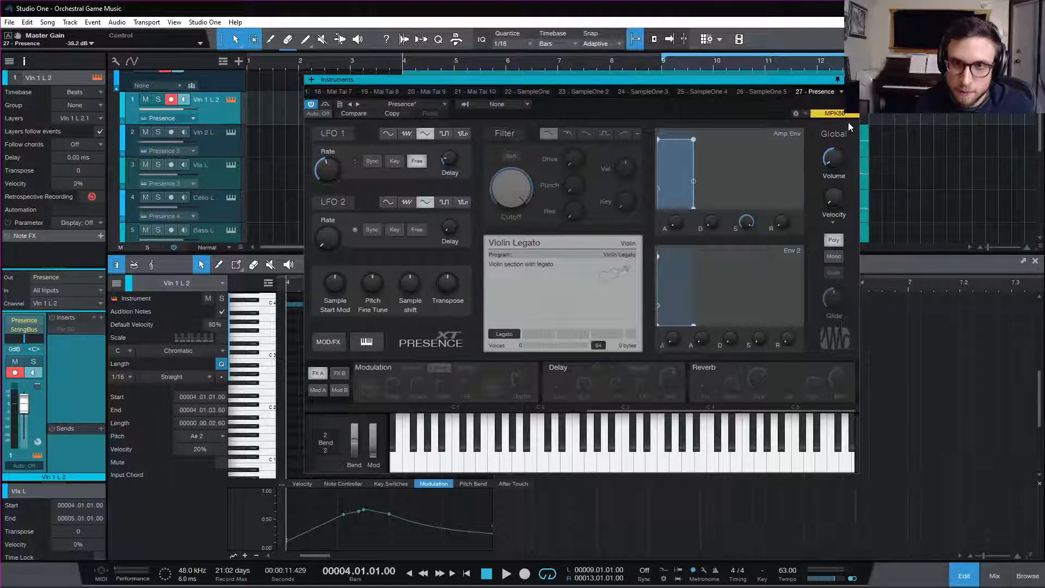
left_click(852, 79)
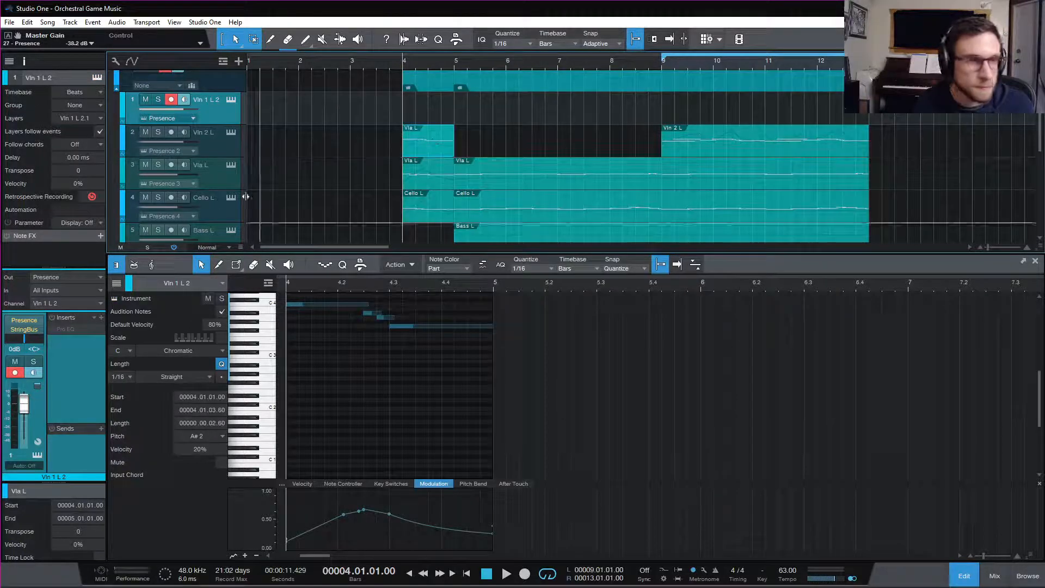
- Check the global volume of the Vla L track's Presence instrument
left_click(218, 184)
left_click(231, 165)
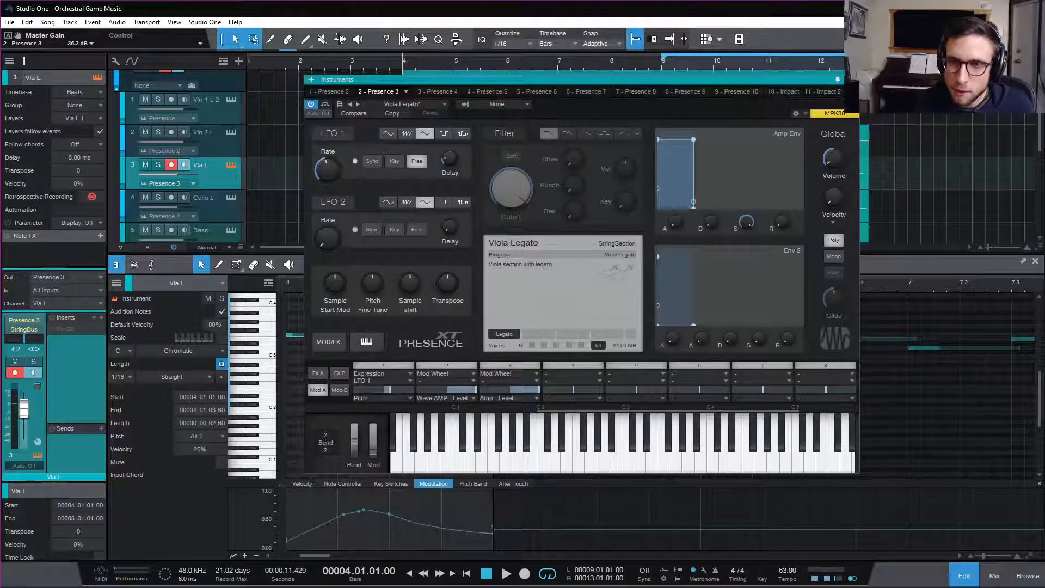
left_click(852, 79)
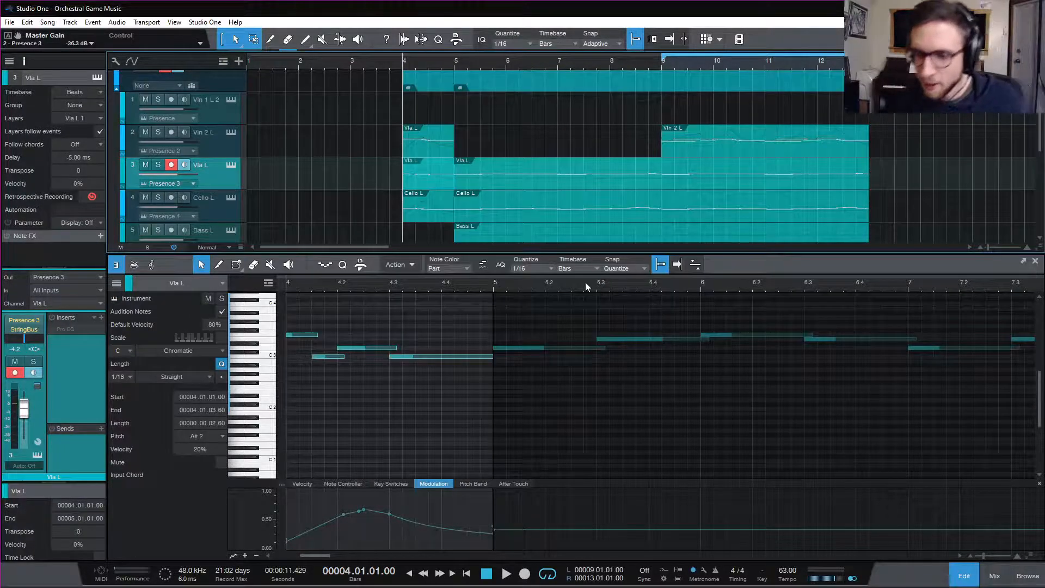
- Audition the transition from the bar 4 lead-in into bar 5 several times
key("space")
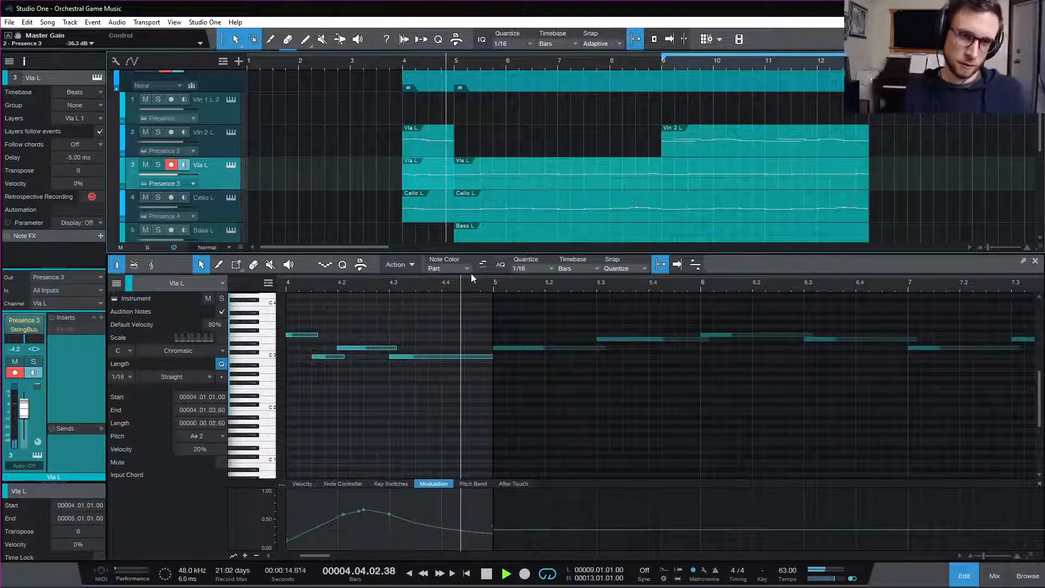
key("space")
key("space")
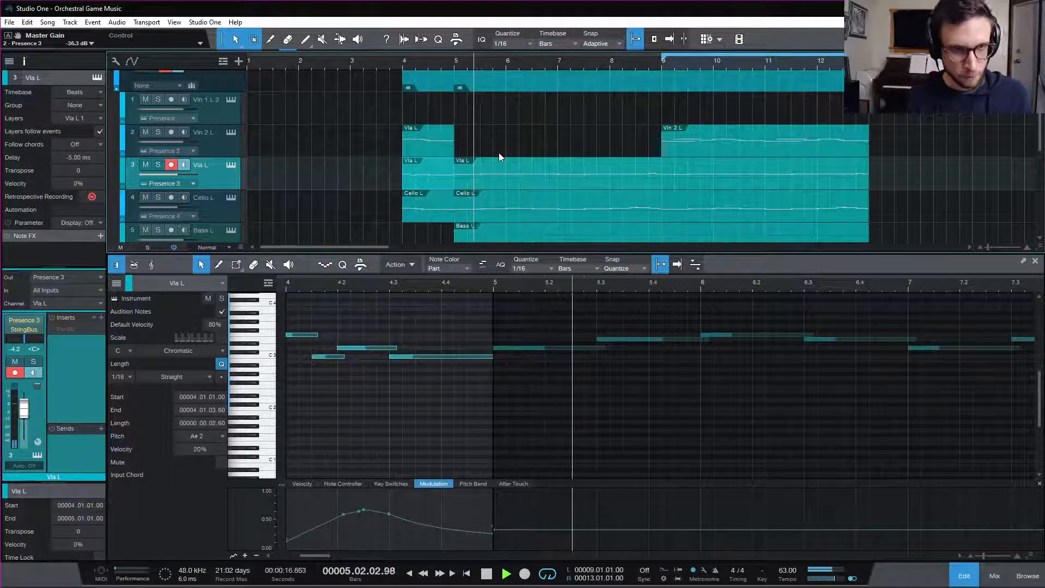
key("space")
key("space")
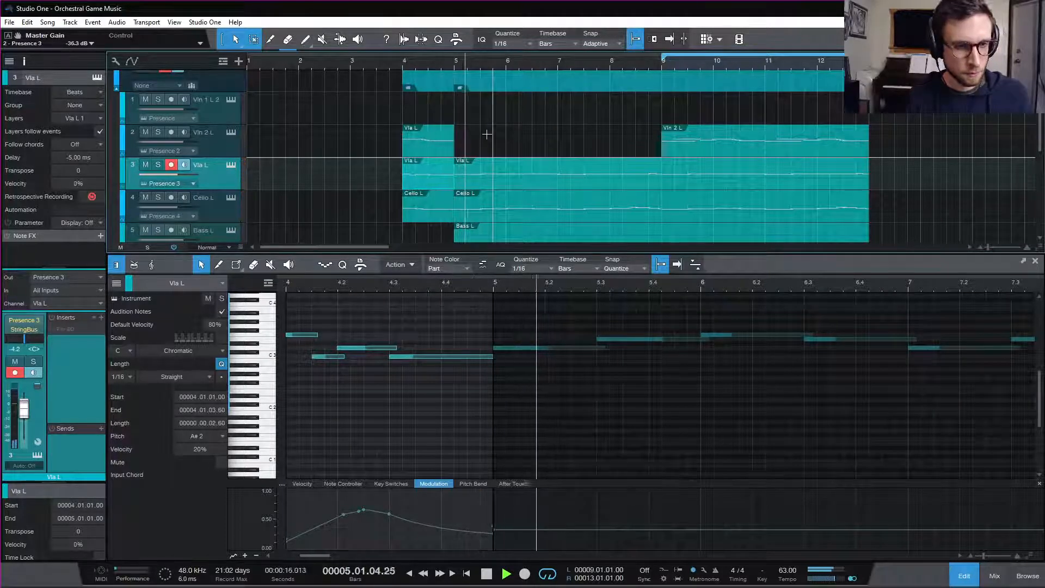
key("space")
- Extend the bar 4 event on Vln 2 L to bar 9 and copy its last note to bar 5 on F 3
left_click(442, 142)
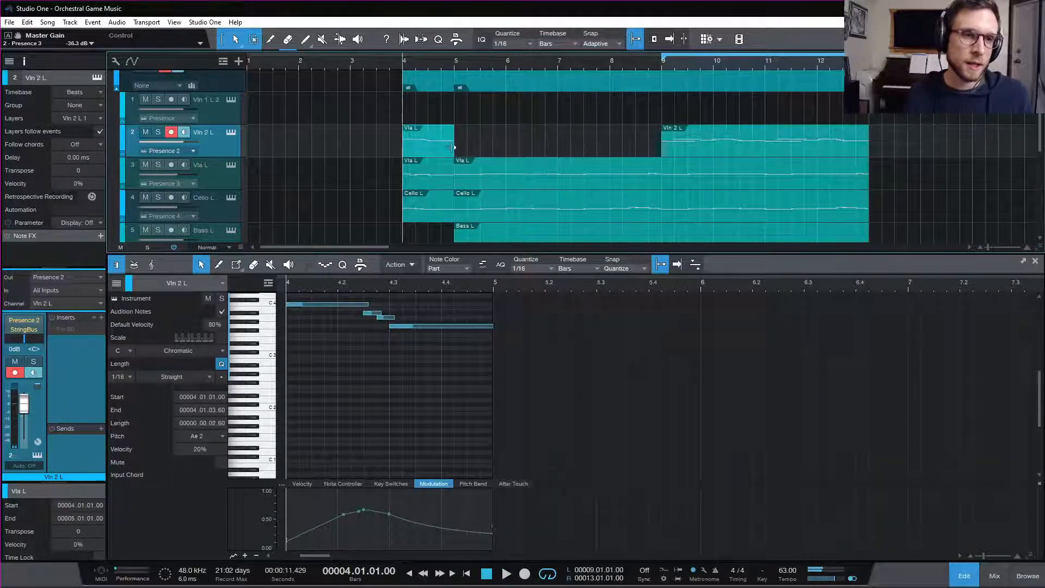
left_click_drag(454, 147, 658, 152)
left_click_drag(441, 325, 548, 335)
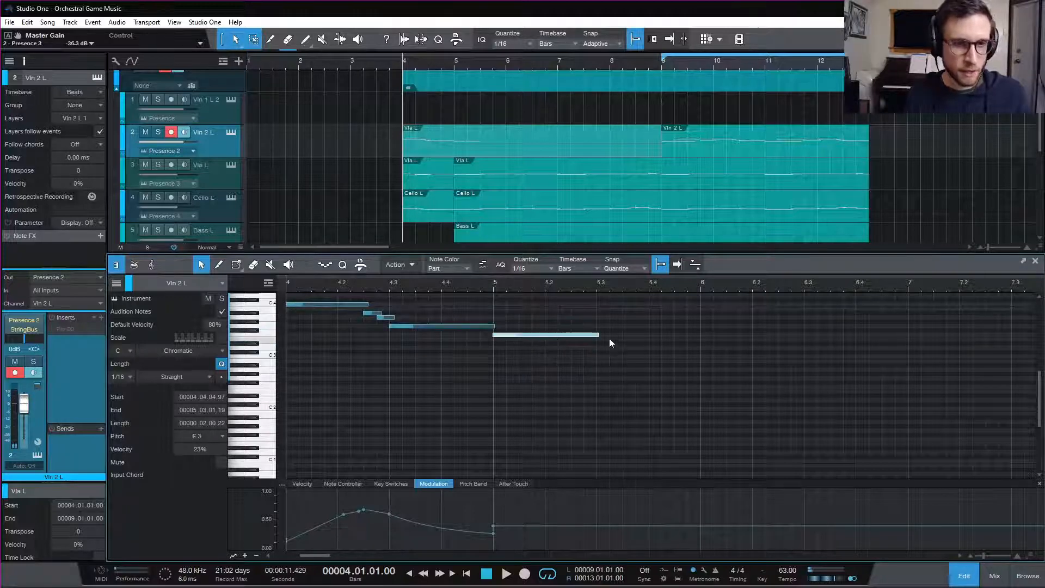
- Lengthen the Vln 2 L F 3 note to bar 7, fade its modulation to zero by bar 7 and audition it
key("e")
key("w")
key("w")
key("w")
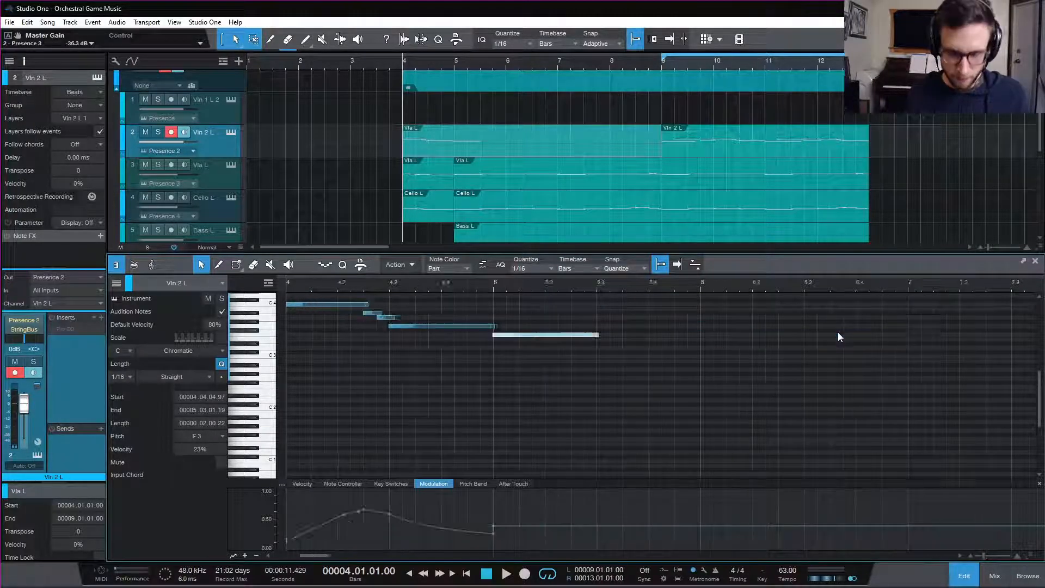
left_click_drag(370, 335, 440, 335)
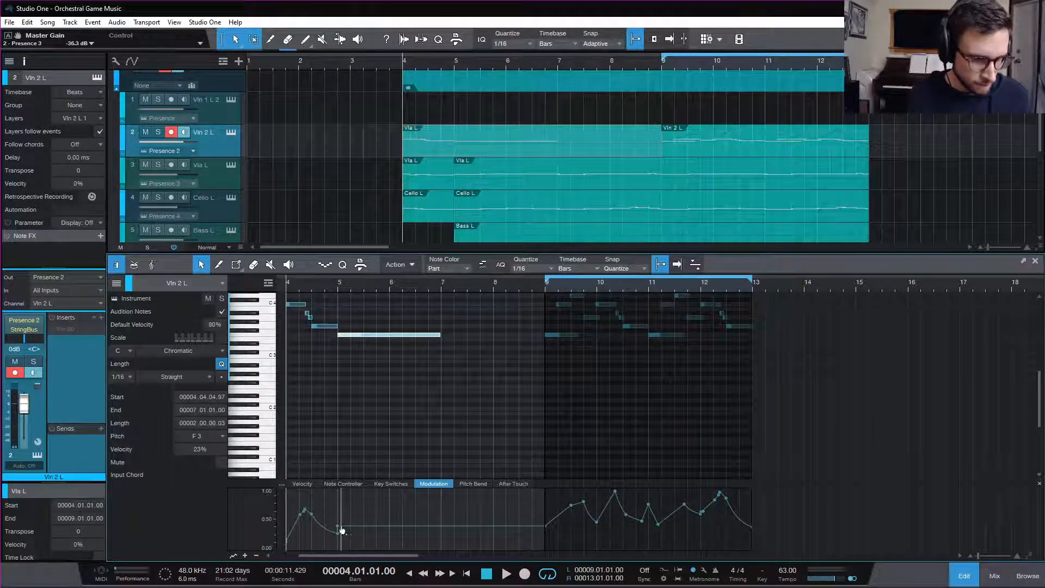
left_click_drag(338, 531, 444, 547)
key("space")
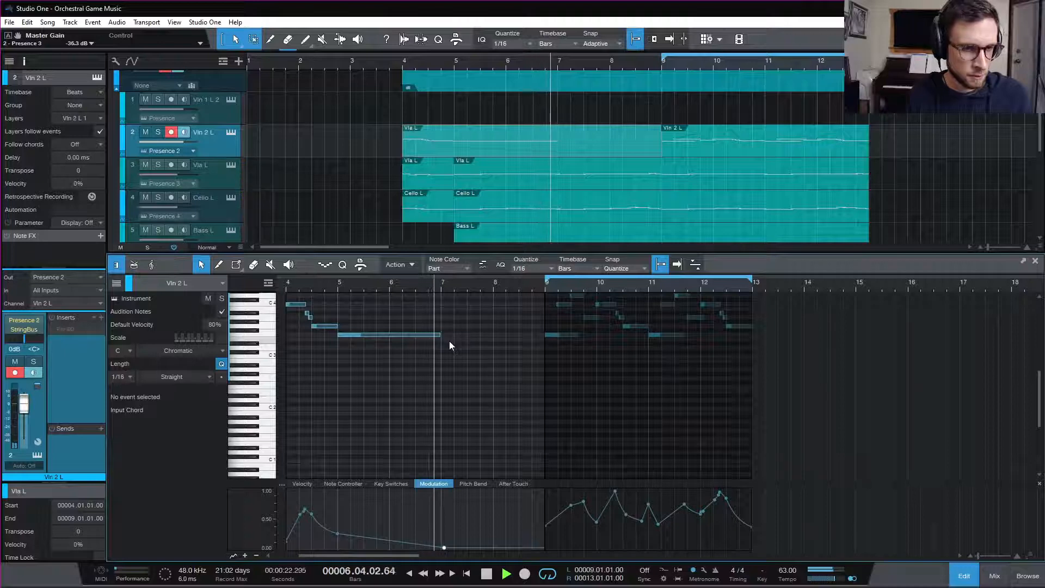
- Shorten the Vln 2 L F 3 note to end at bar 6 and move the zero modulation point to bar 6
left_click_drag(440, 335, 390, 349)
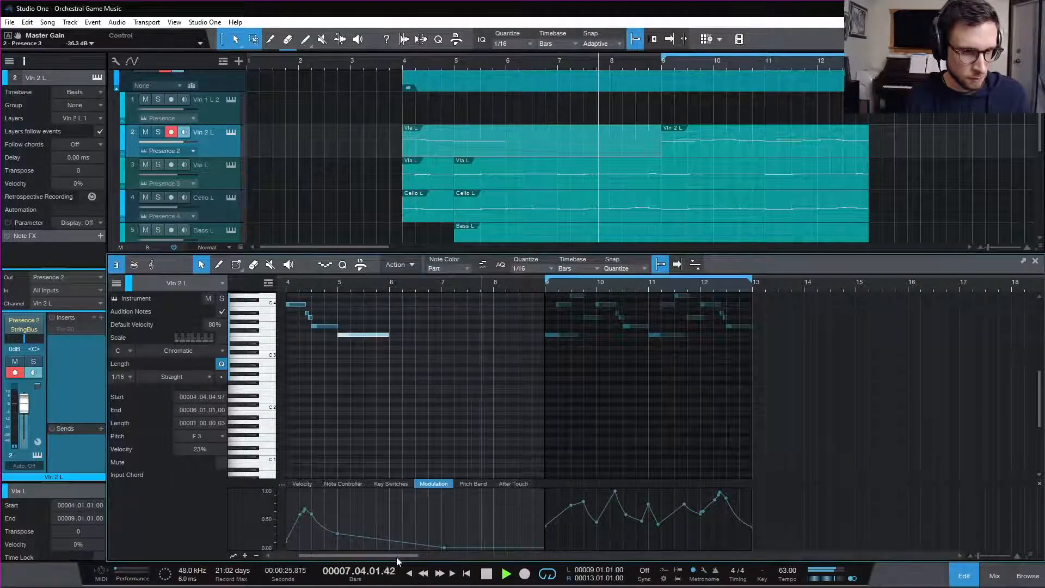
left_click(447, 551)
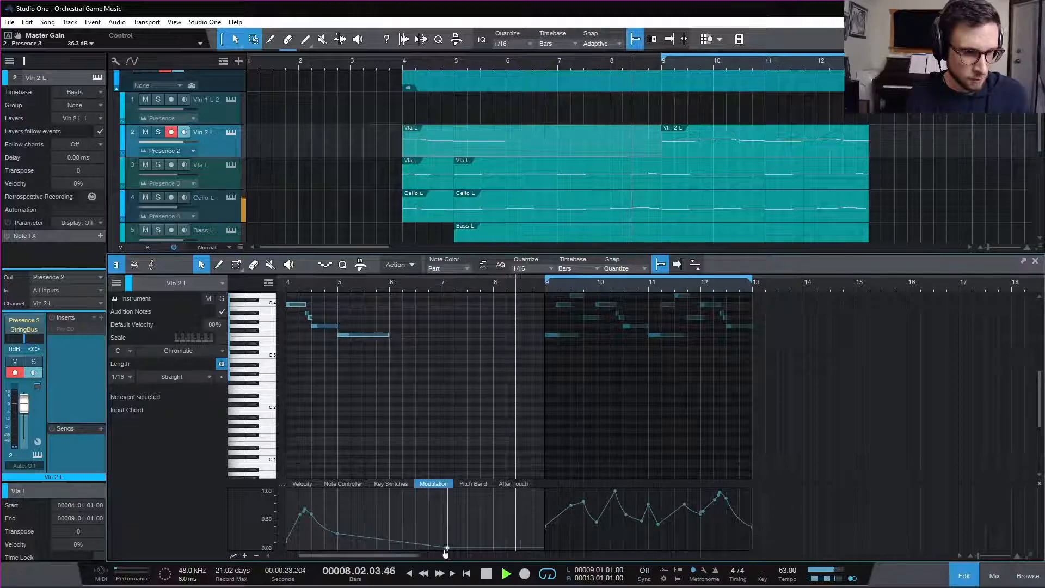
left_click_drag(447, 553, 392, 568)
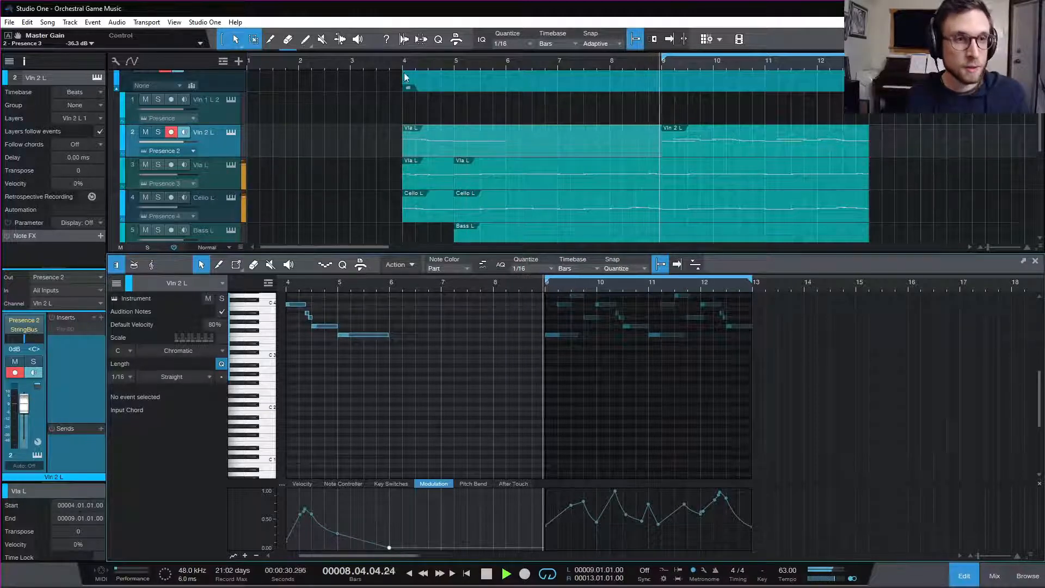
- Replay the lead-in from bar 4 and examine the Cello L bar 4 part in the note editor
key("space")
key("space")
scroll(535, 209, "down", 3)
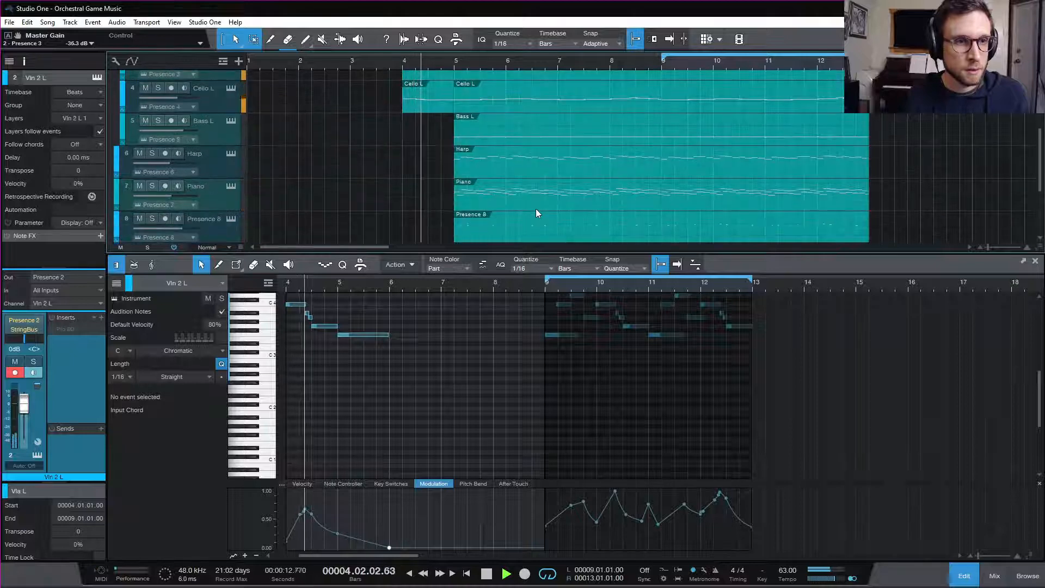
left_click(436, 103)
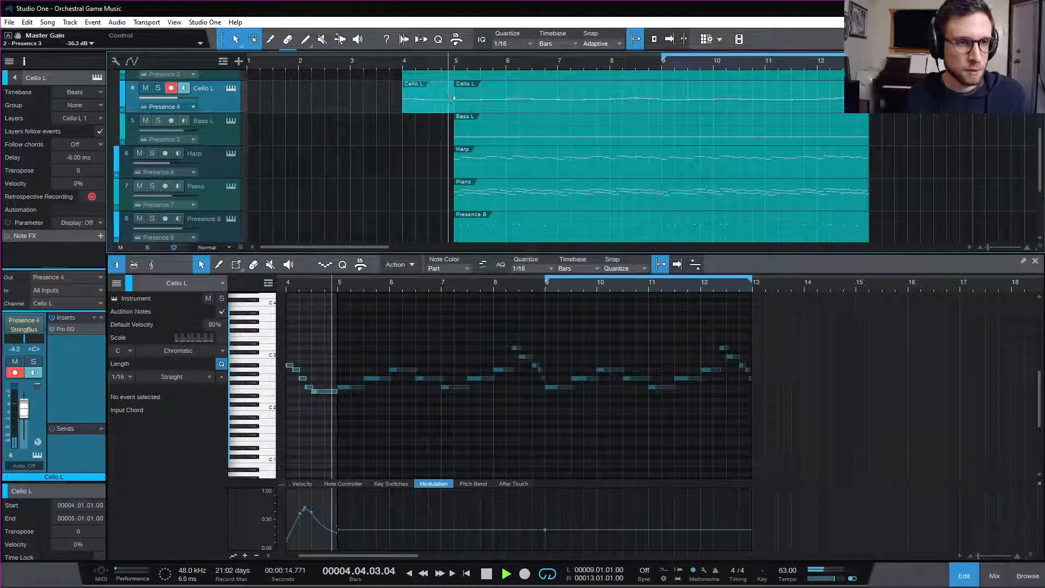
scroll(452, 105, "up", 1)
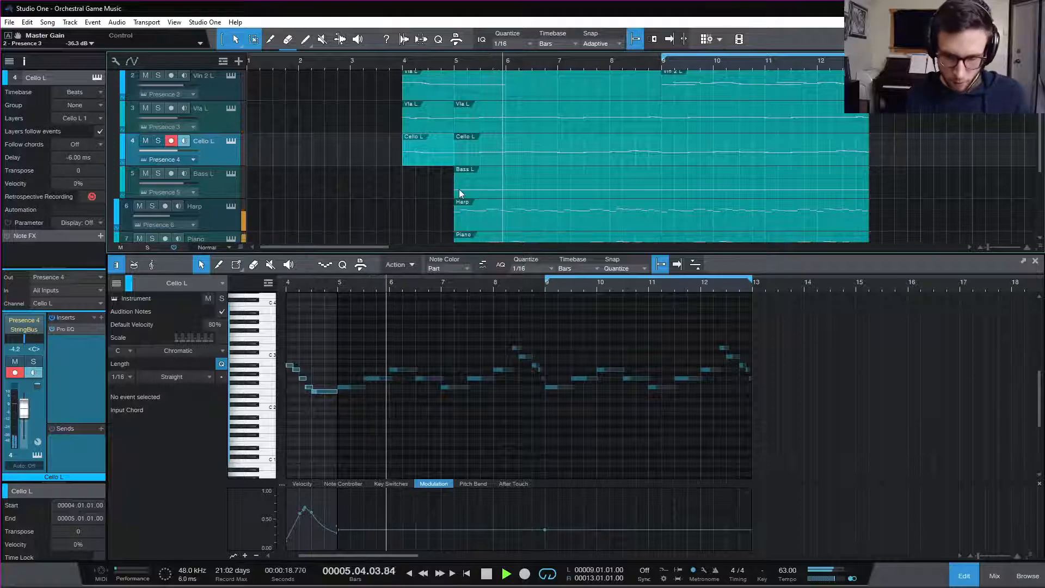
key("space")
- Show the Bass L part in the note editor, audition the lead-in into bar 5 and try out bass pitches
left_click(465, 194)
scroll(425, 381, "down", 3)
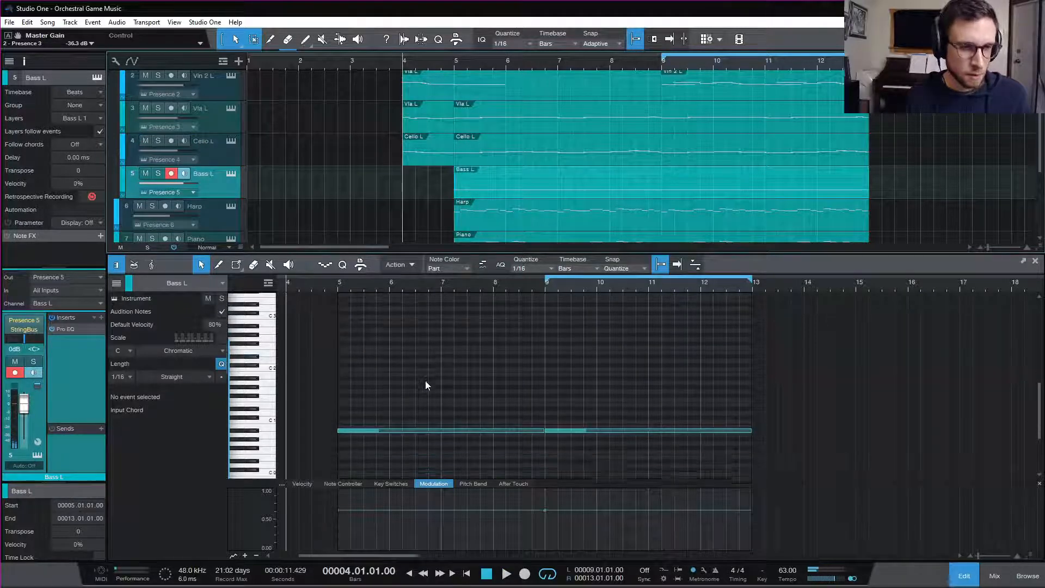
key("space")
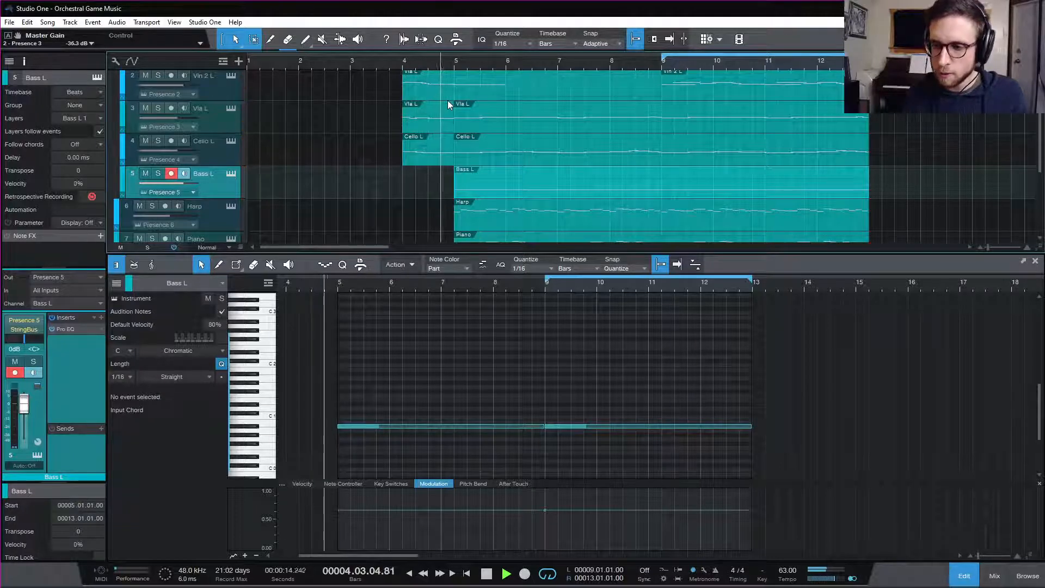
key("space")
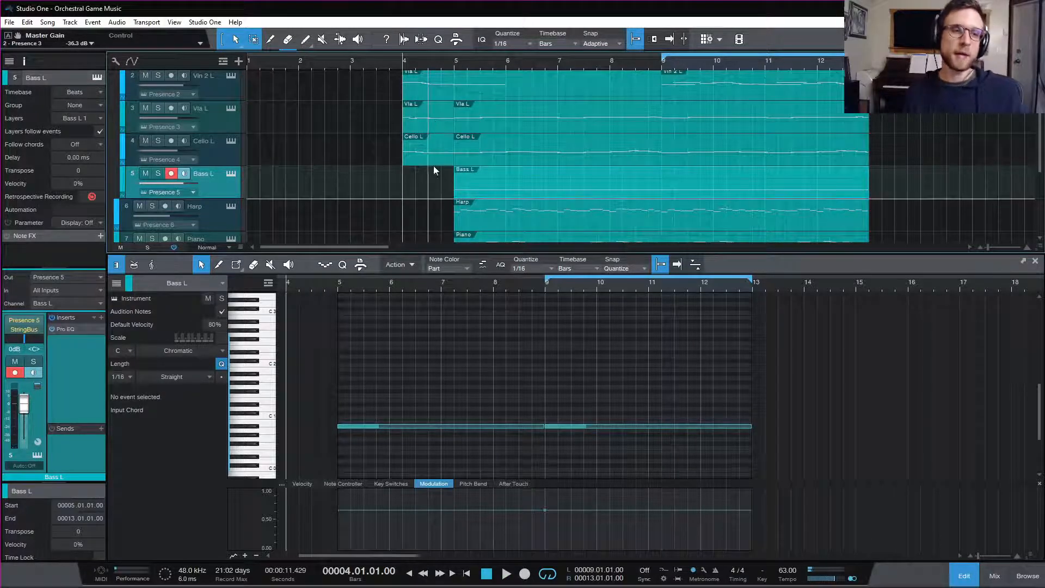
key("space")
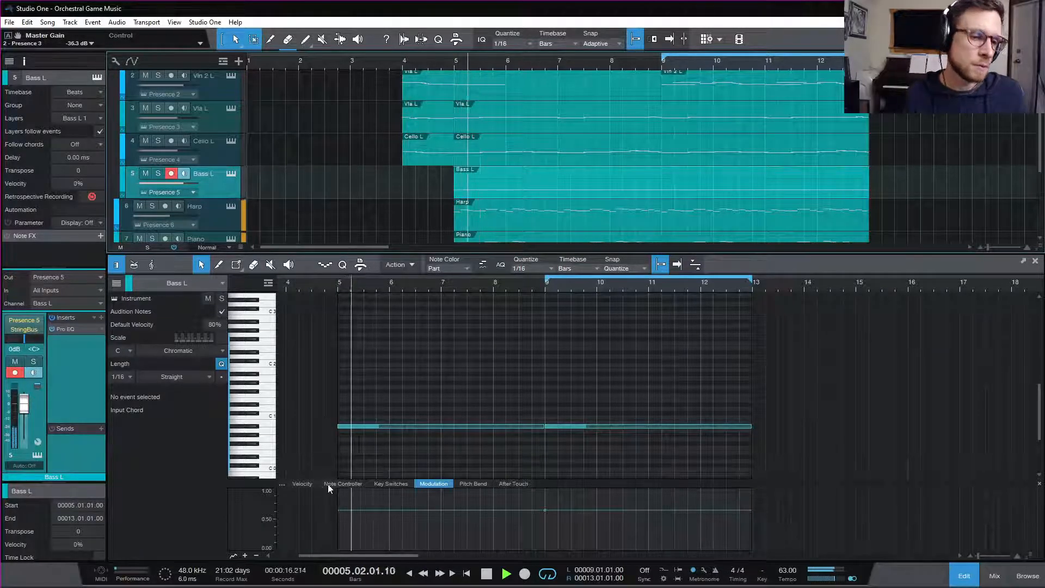
key("space")
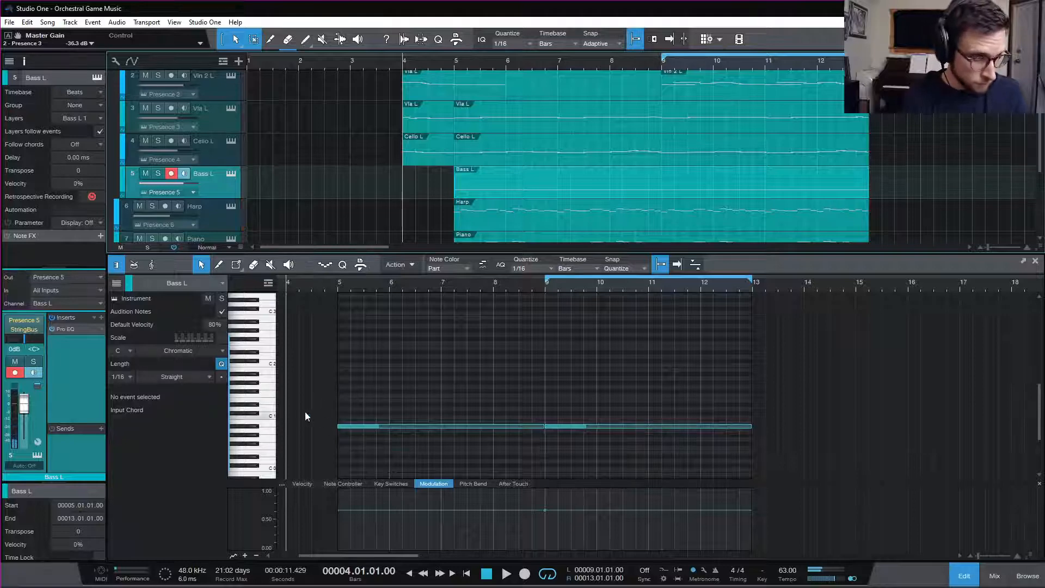
left_click(255, 376)
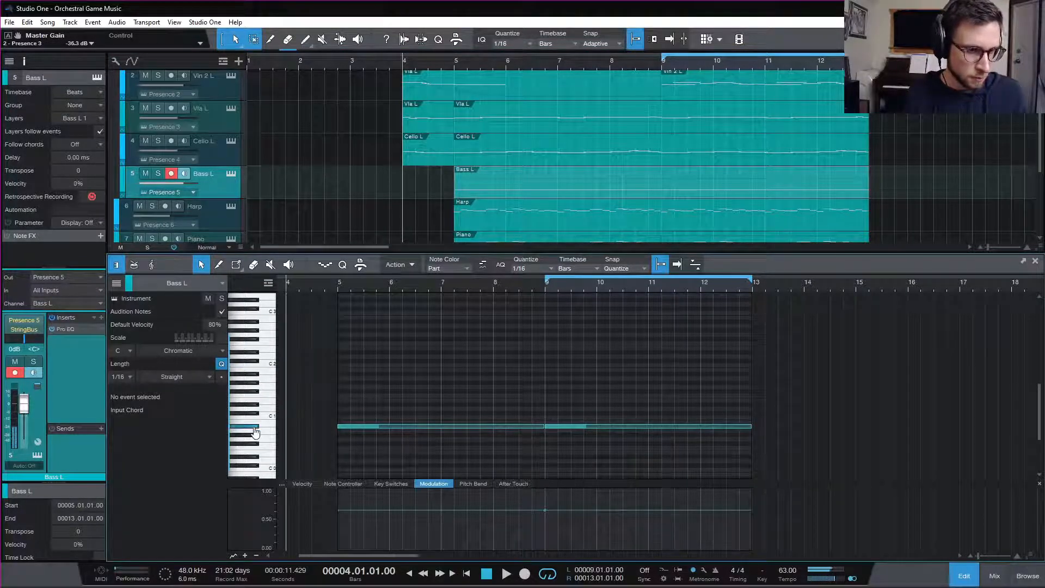
- Create a Bass L event in the second half of bar 4, from 4.03.01.00 to bar 5, and locate playback to its start
scroll(366, 373, "left", 3)
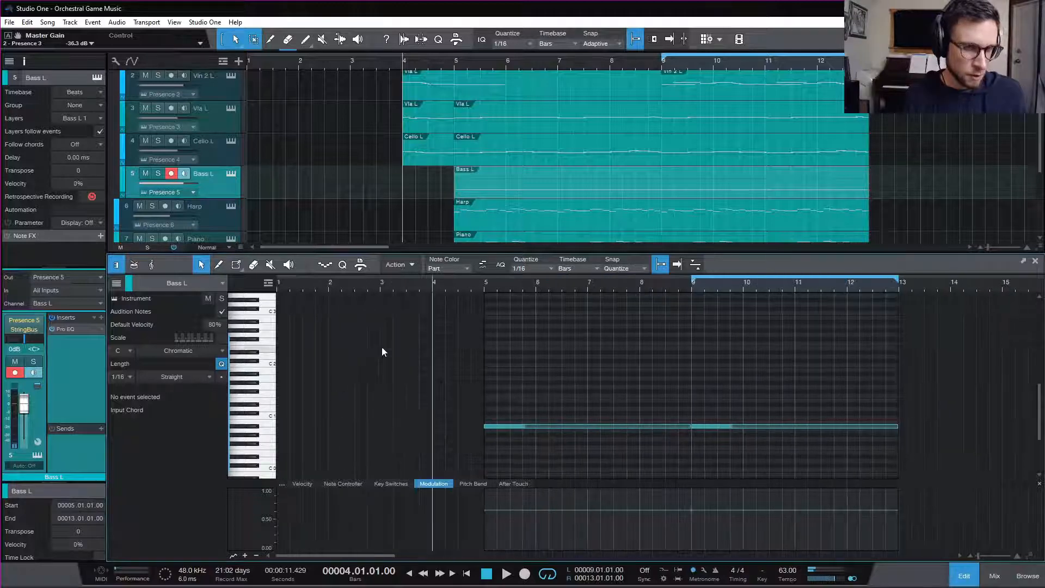
scroll(446, 194, "down", 3)
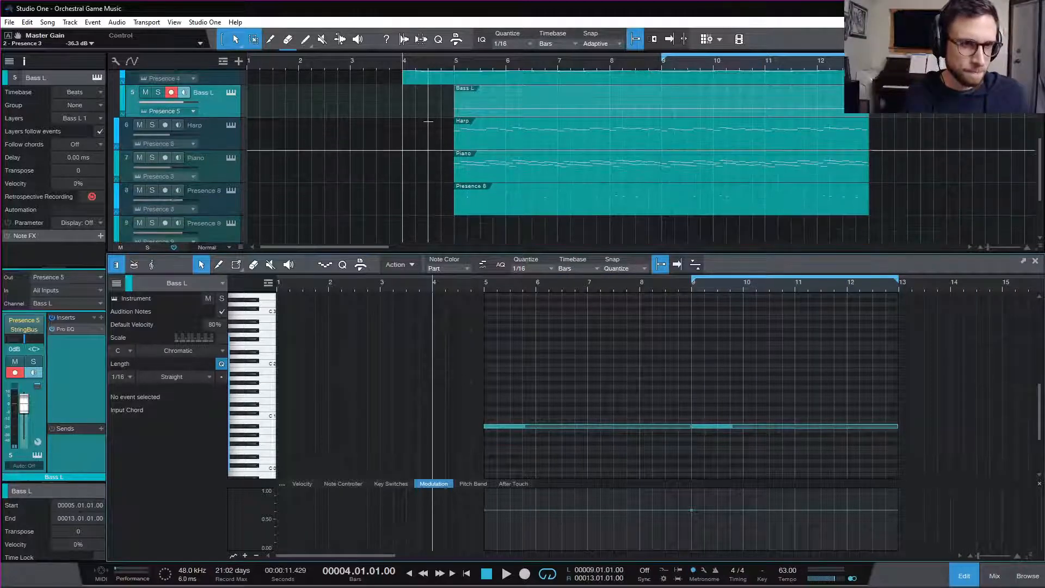
double_click(435, 115)
left_click_drag(403, 112, 425, 111)
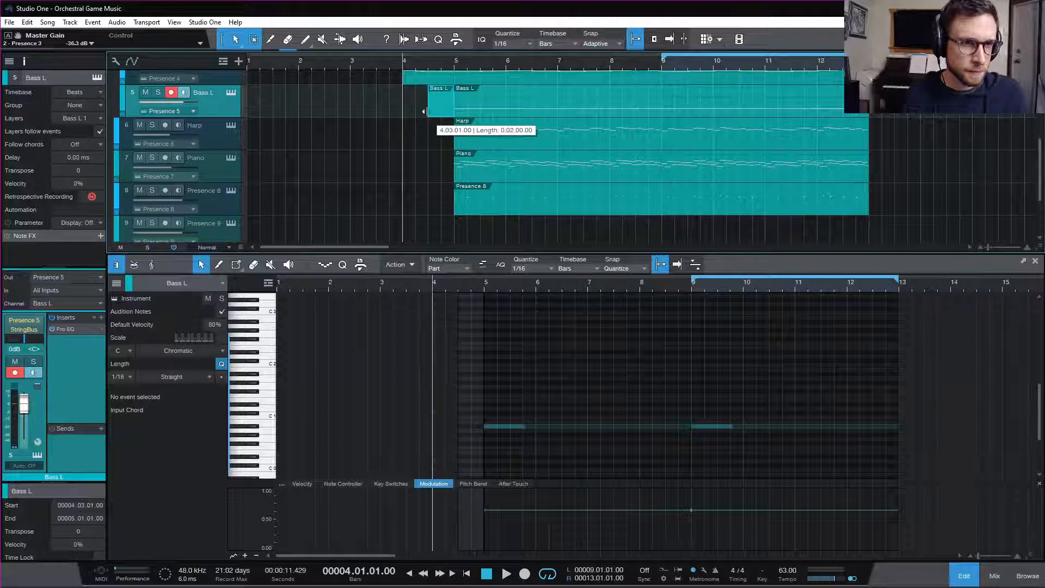
key("l")
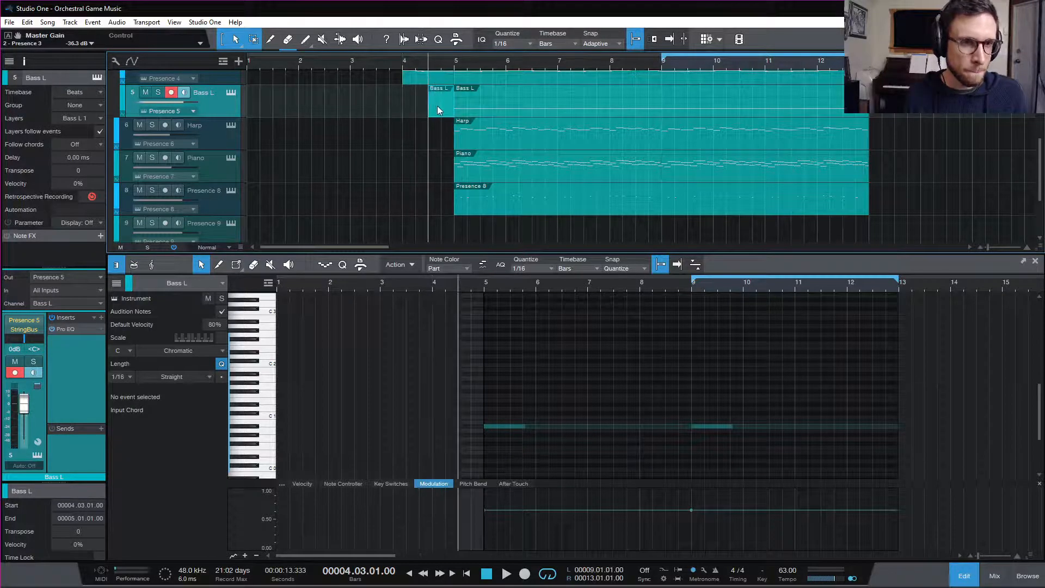
- Add a C 2 note in the Bass L lead-in event from 4.04.01.00 to bar 5 and audition it
key("space")
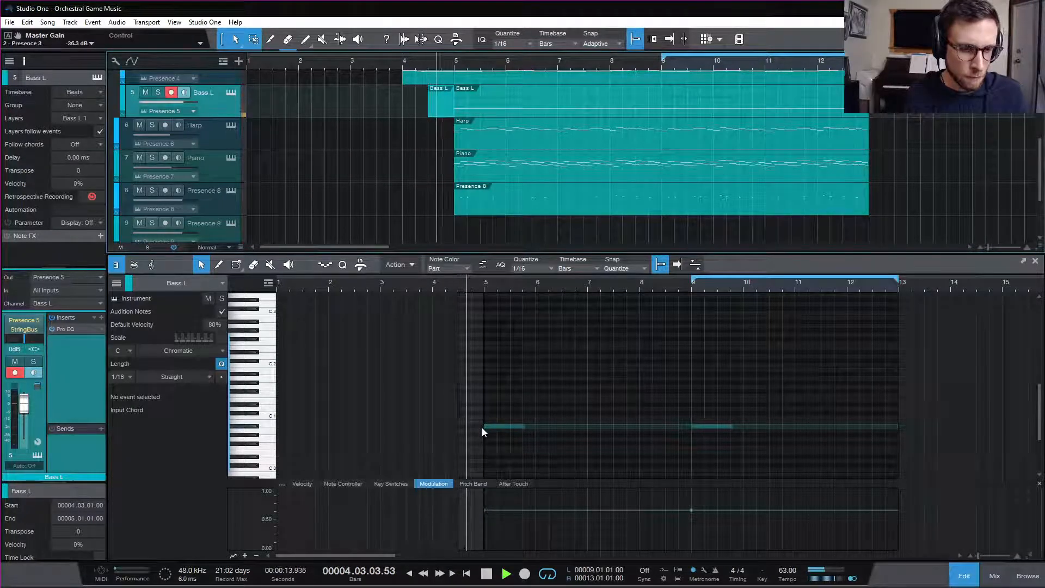
key("space")
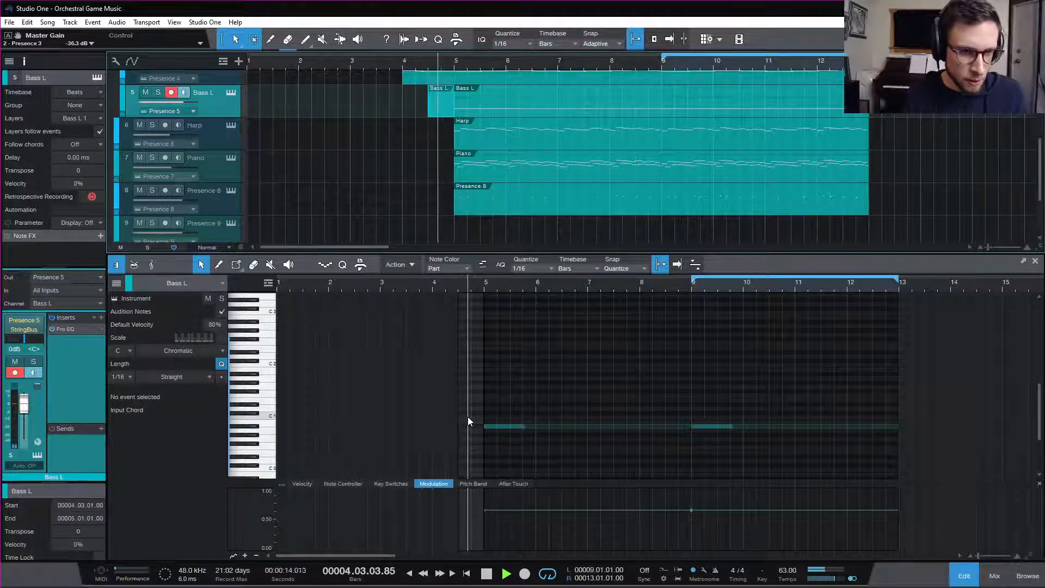
left_click(472, 417)
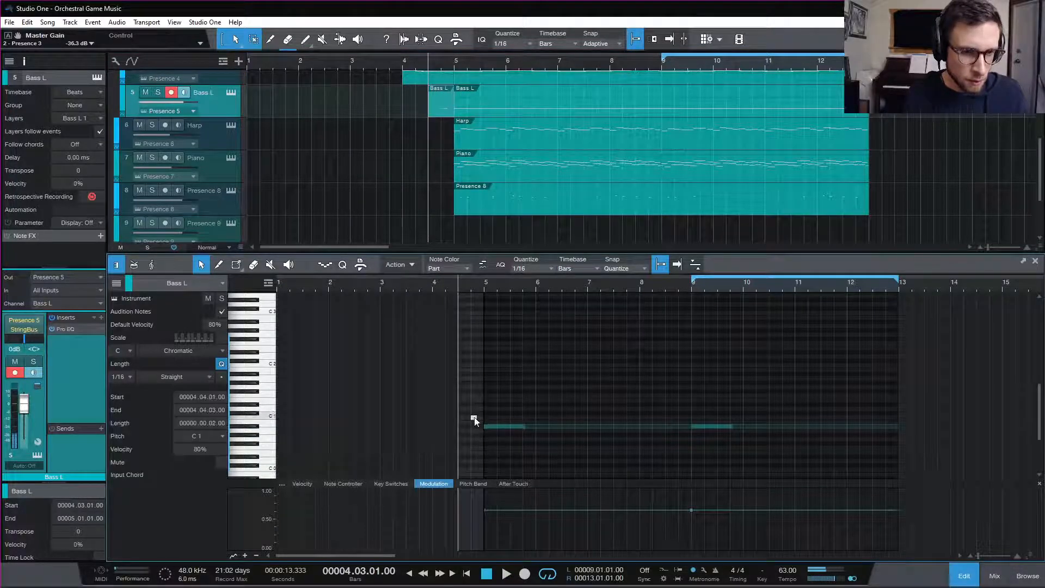
left_click(473, 369)
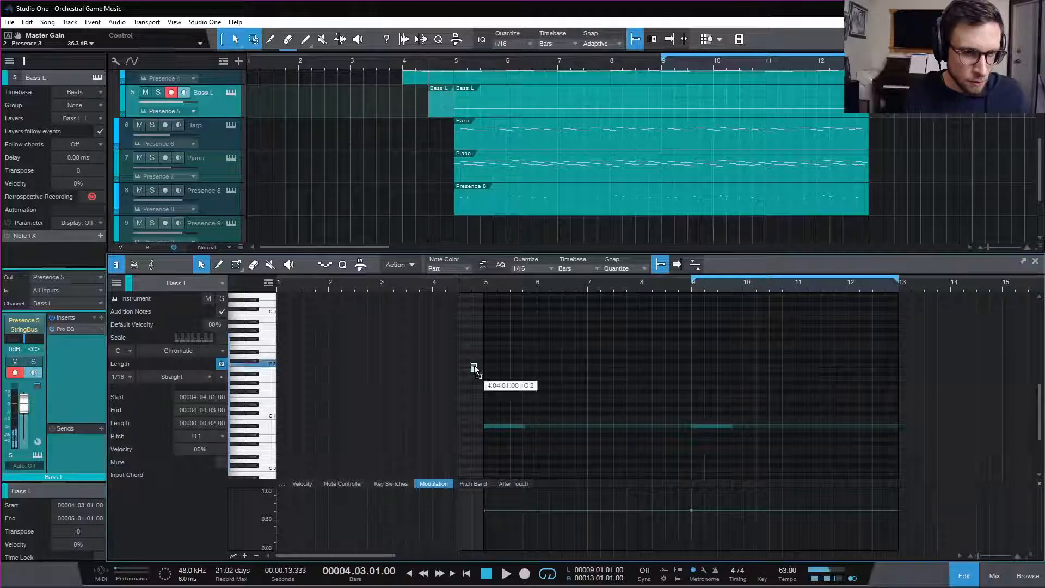
left_click_drag(480, 367, 485, 369)
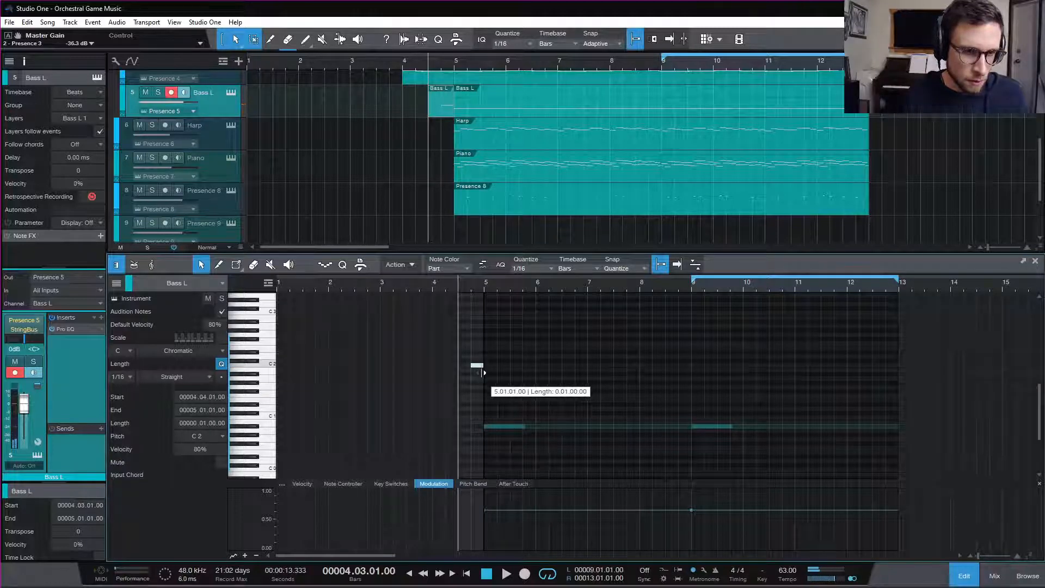
key("space")
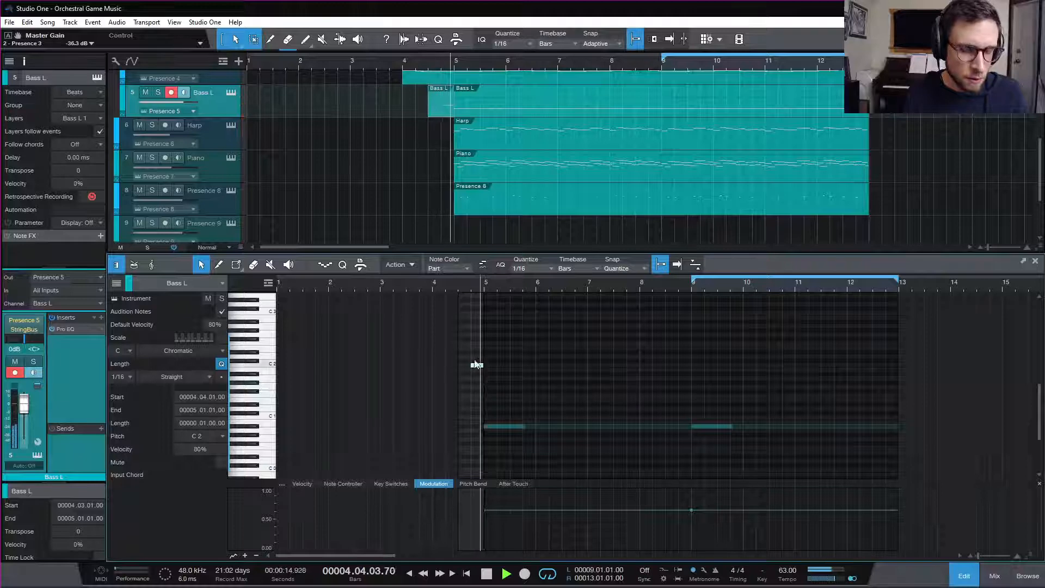
key("space")
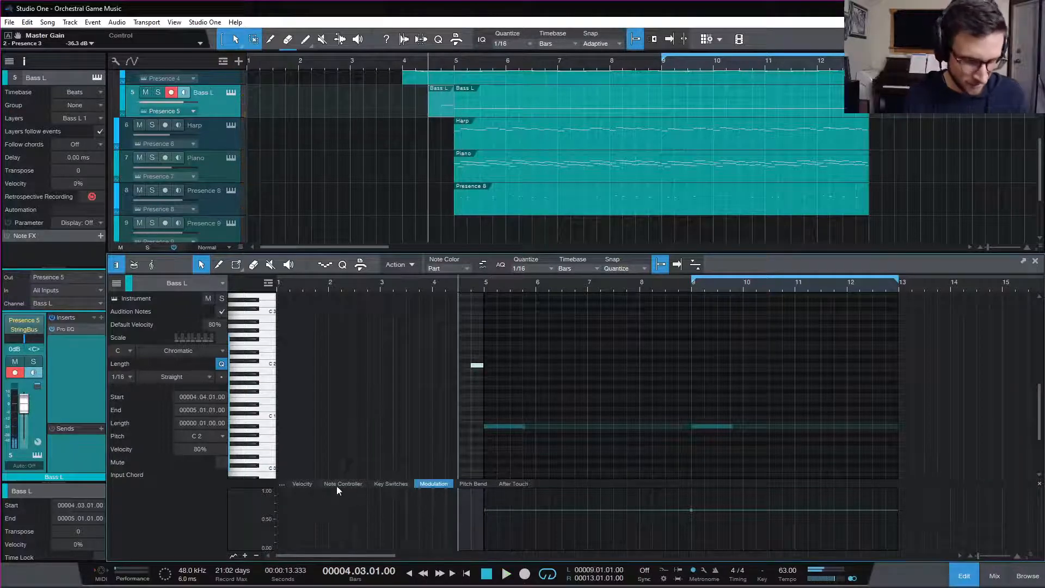
- Draw a Bass L modulation ramp from zero at beat 4.4 up to the existing level at bar 5, and replay it
left_click(312, 488)
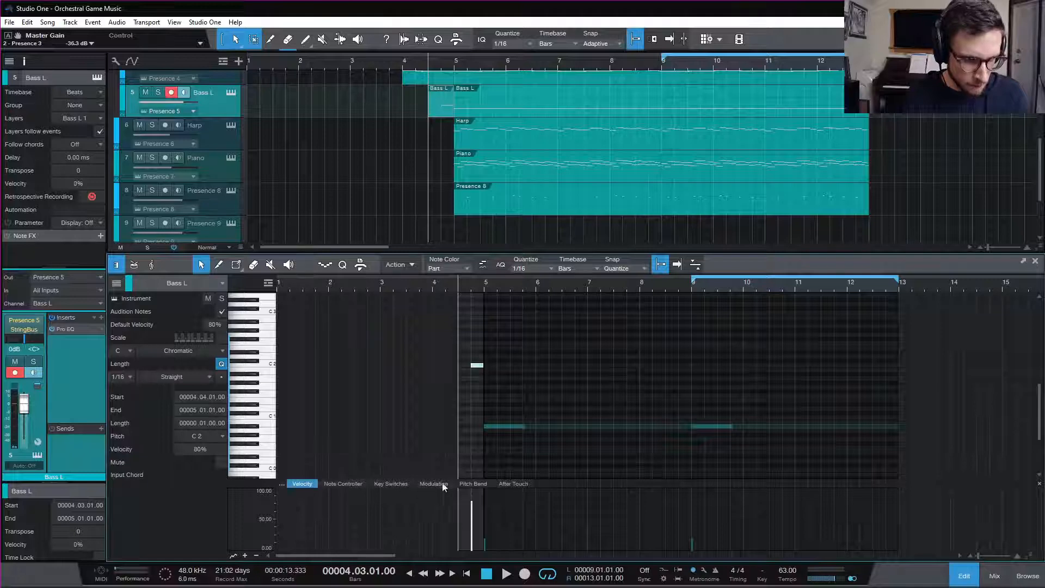
key("e")
key("e")
key("e")
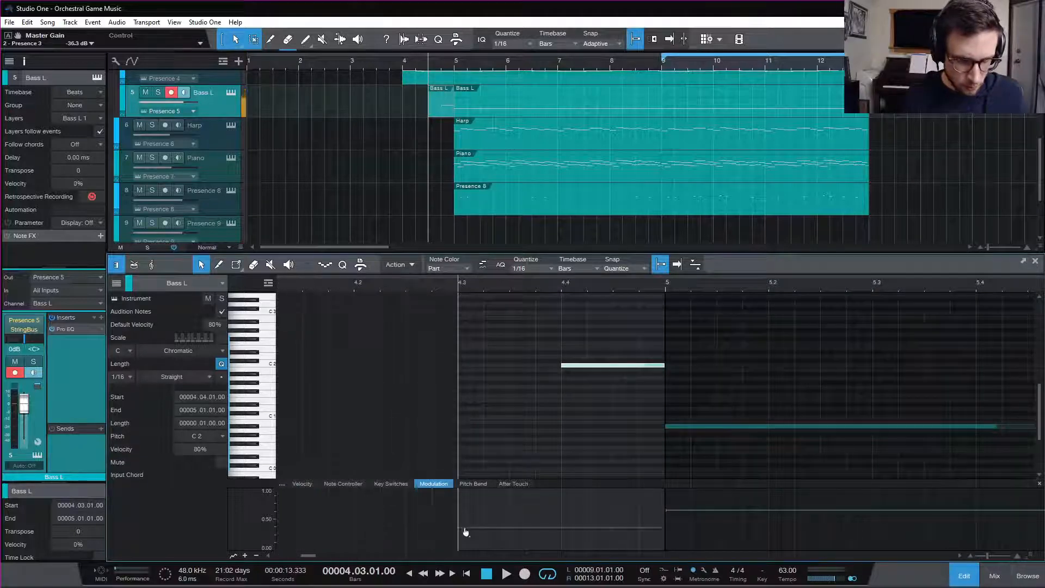
mouse_move(463, 530)
left_mouse_down()
mouse_move(530, 563)
mouse_move(589, 539)
mouse_move(615, 545)
mouse_move(664, 513)
left_mouse_up()
key("space")
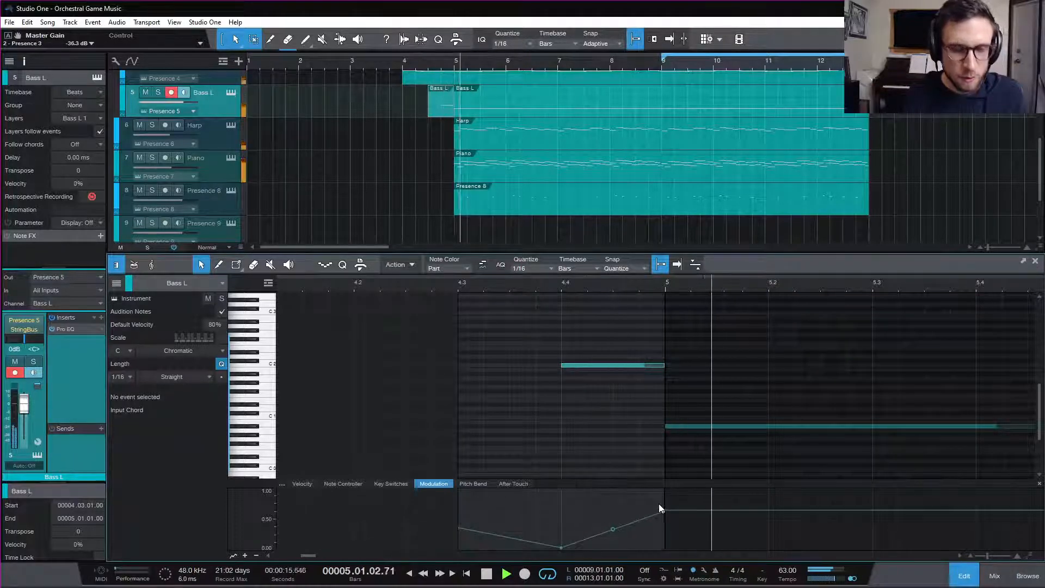
key("space")
key("space")
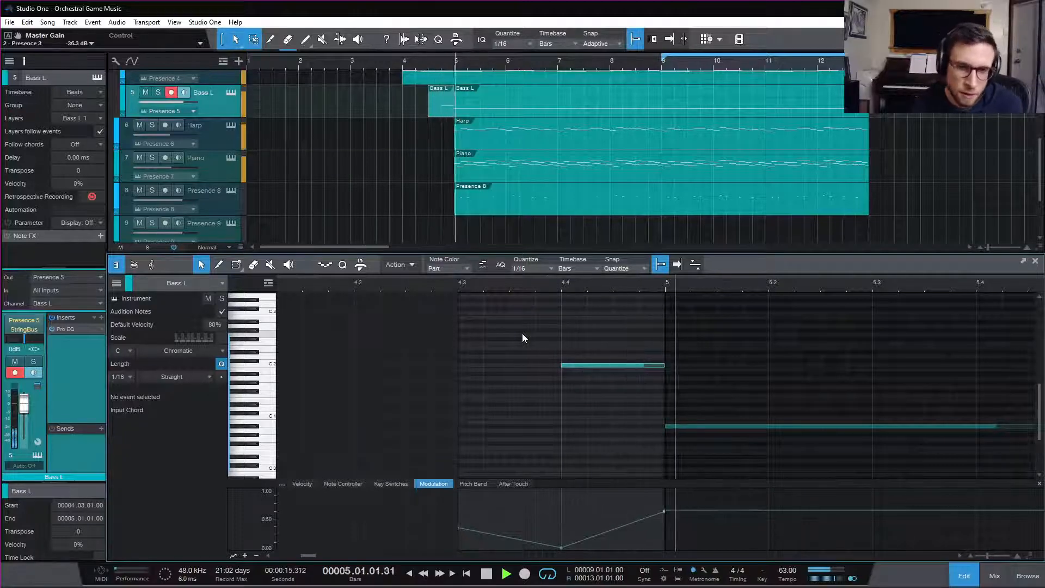
key("space")
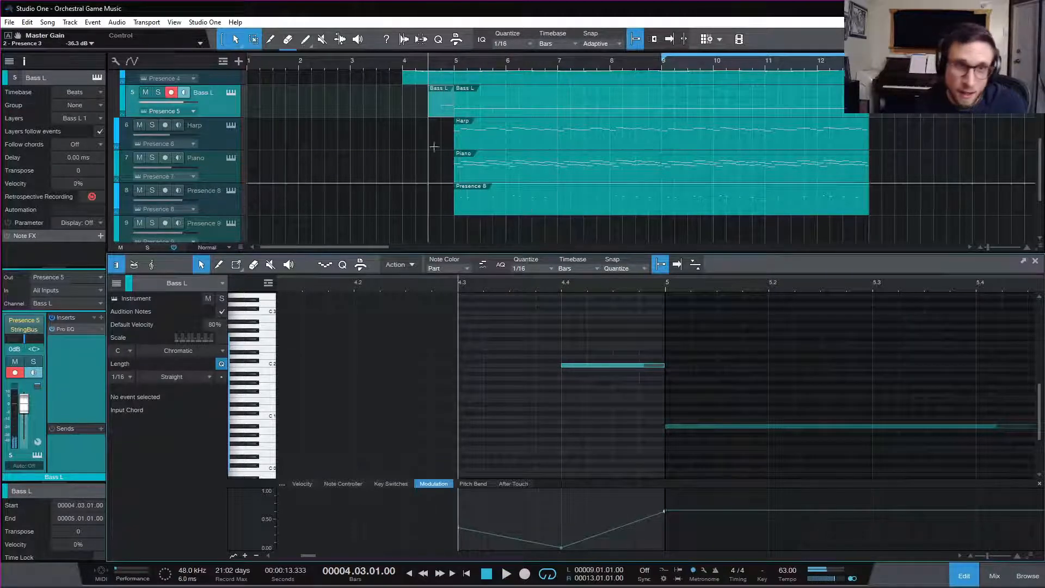
- Merge the Bass L lead-in event with the following Bass L event into one event running to bar 13
left_click(451, 106)
scroll(362, 387, "left", 3)
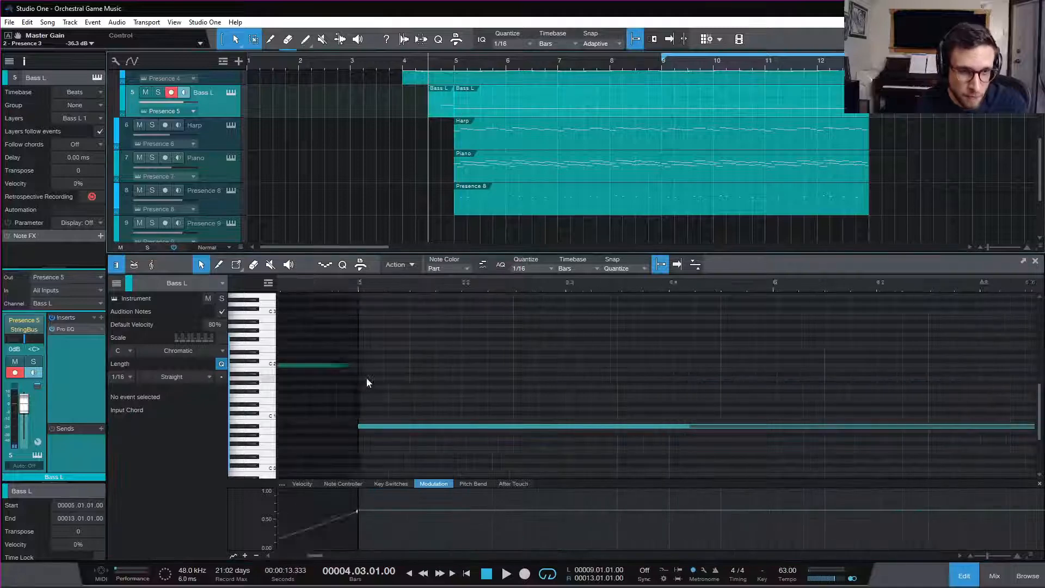
key("g")
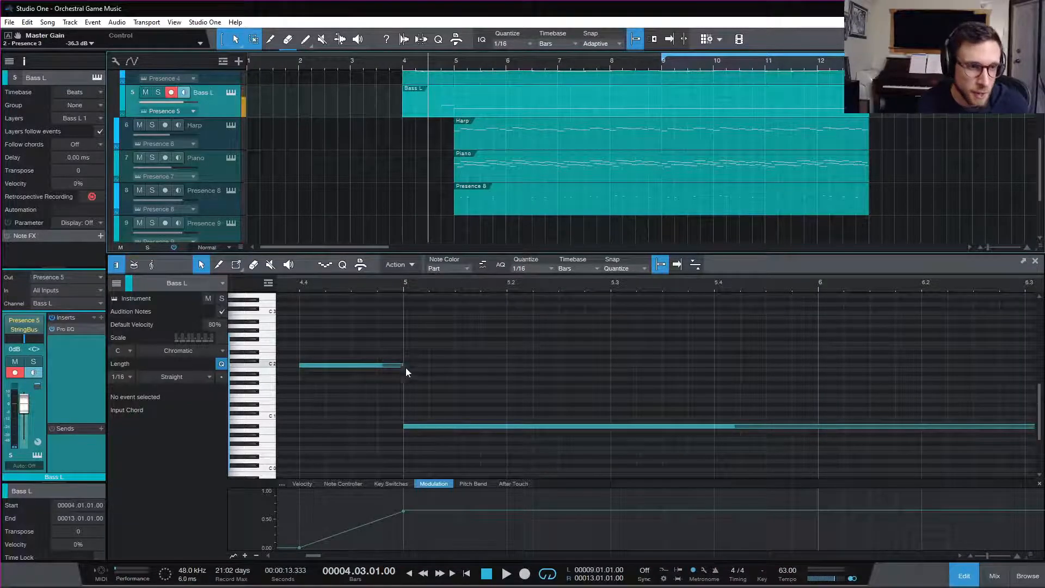
- Lengthen the Bass L C 2 note to end at 5.01.01.22, overlapping the A# 0 note, and audition the transition
left_click_drag(403, 365, 408, 370)
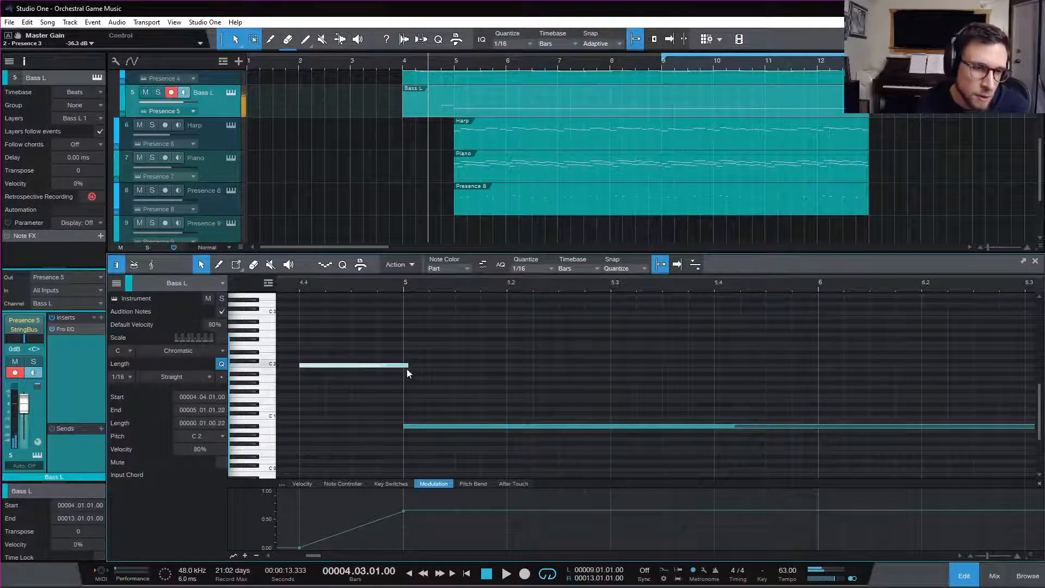
left_click(417, 426)
key("space")
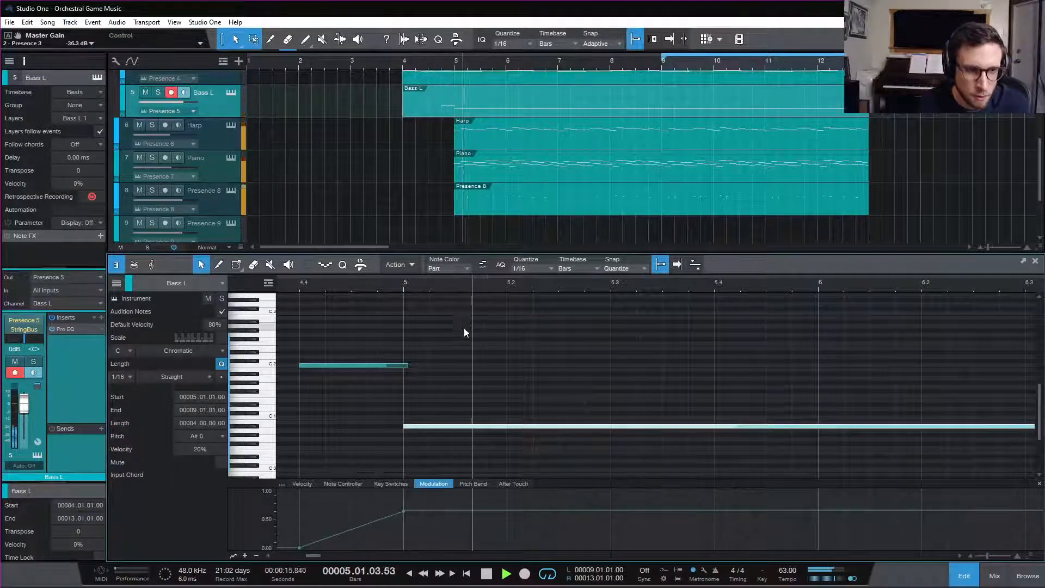
key("space")
key("space")
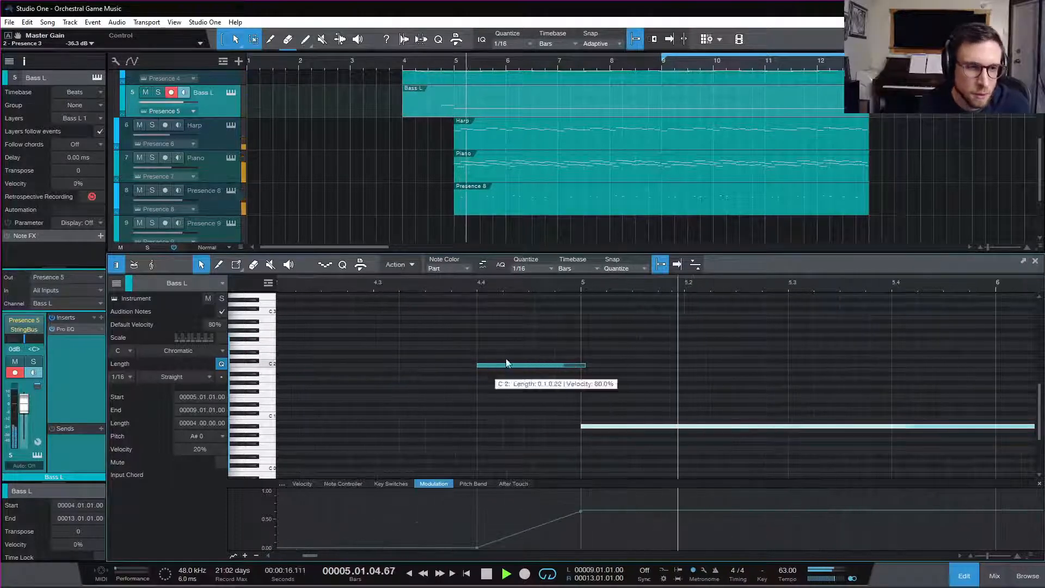
key("space")
- Lower the Bass L lead-in note from beat 4.4 to G 1 and audition it into bar 5
left_click_drag(509, 364, 516, 389)
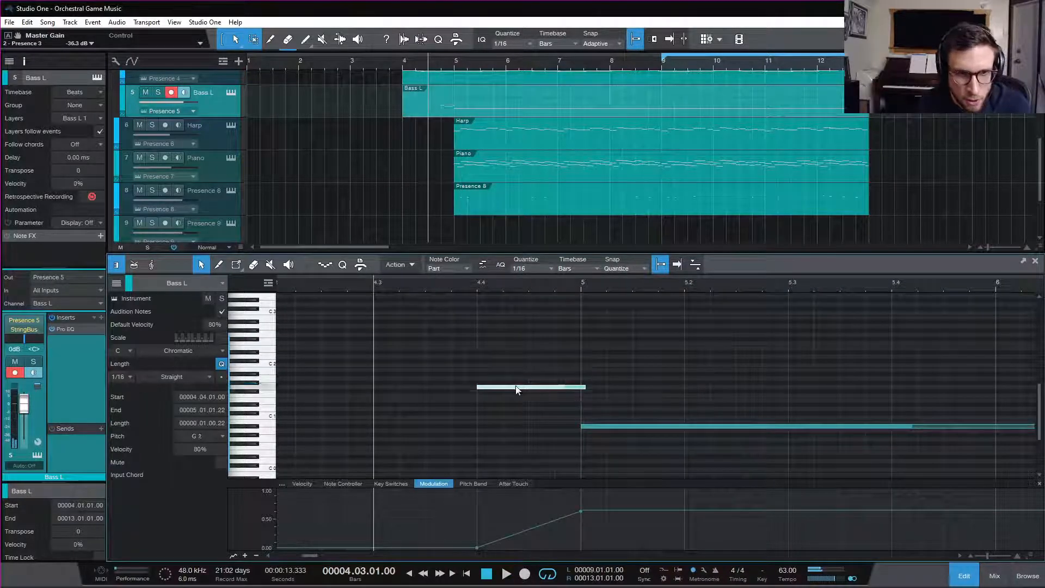
key("space")
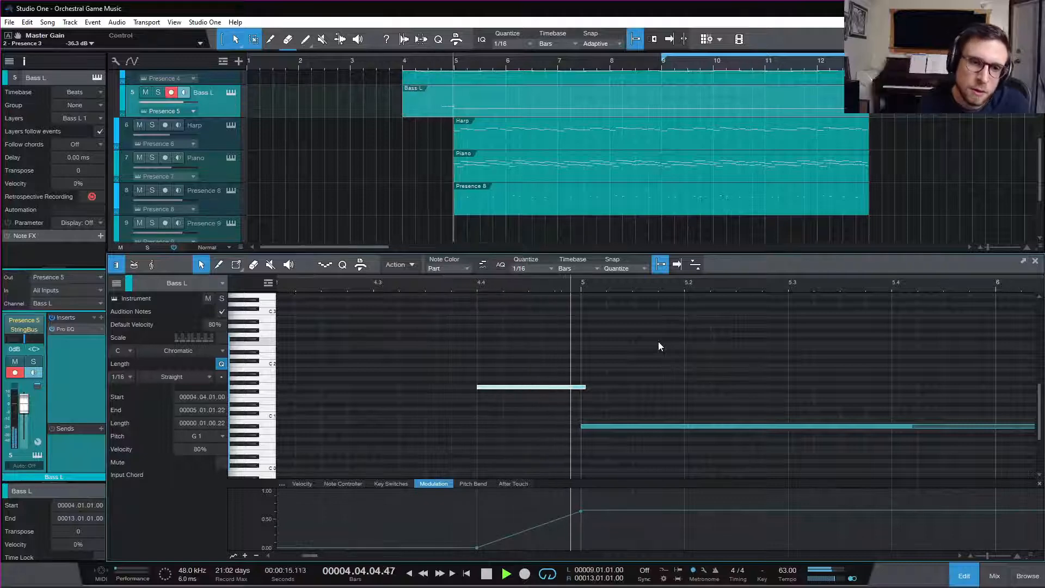
key("space")
key("space")
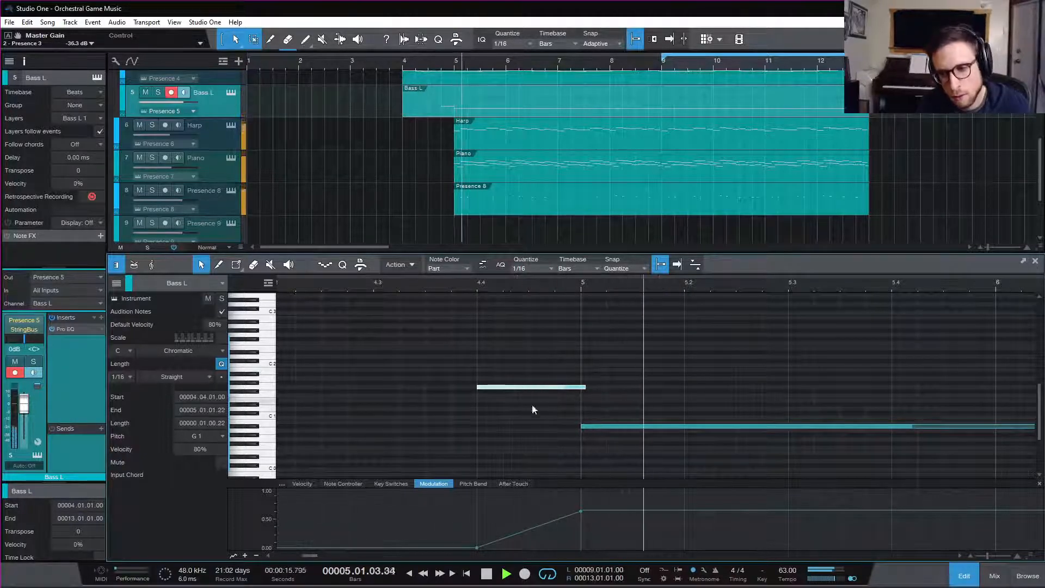
key("space")
- Try the Bass L lead-in note at E 1 and replay the transition into the A# 0 note
left_click_drag(531, 391, 530, 403)
key("space")
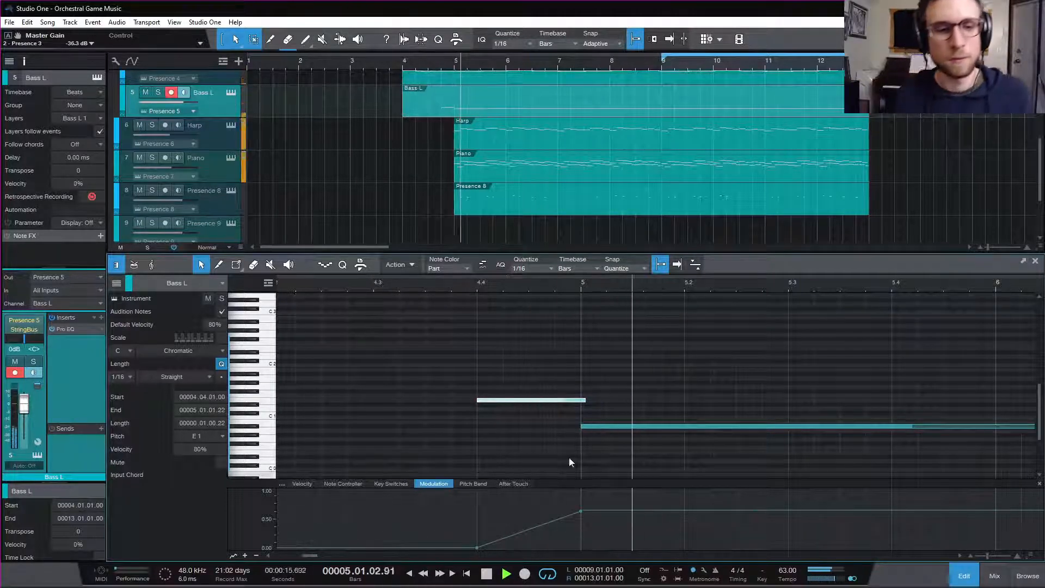
key("space")
key("space")
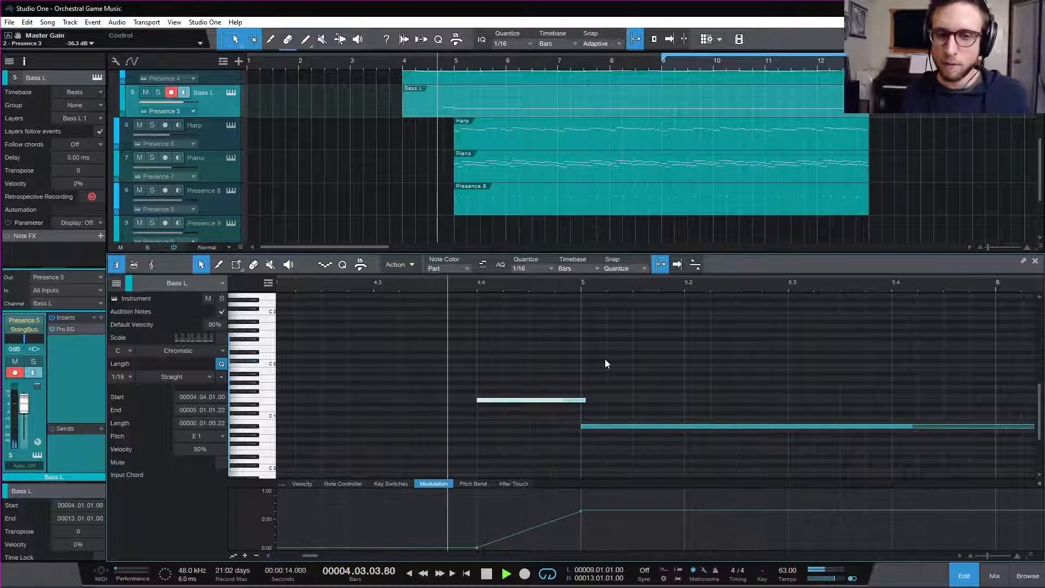
key("space")
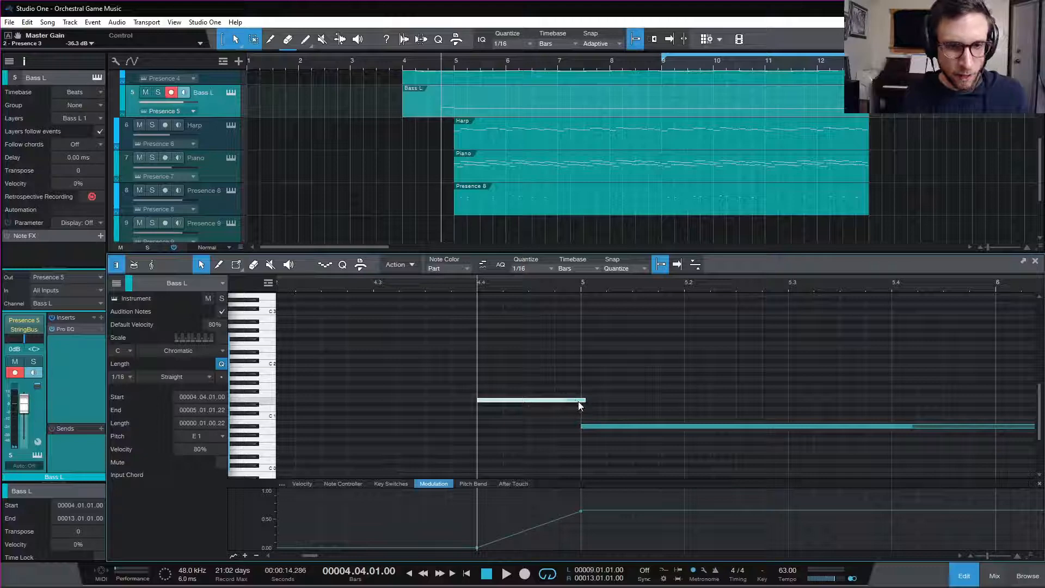
left_click(603, 426)
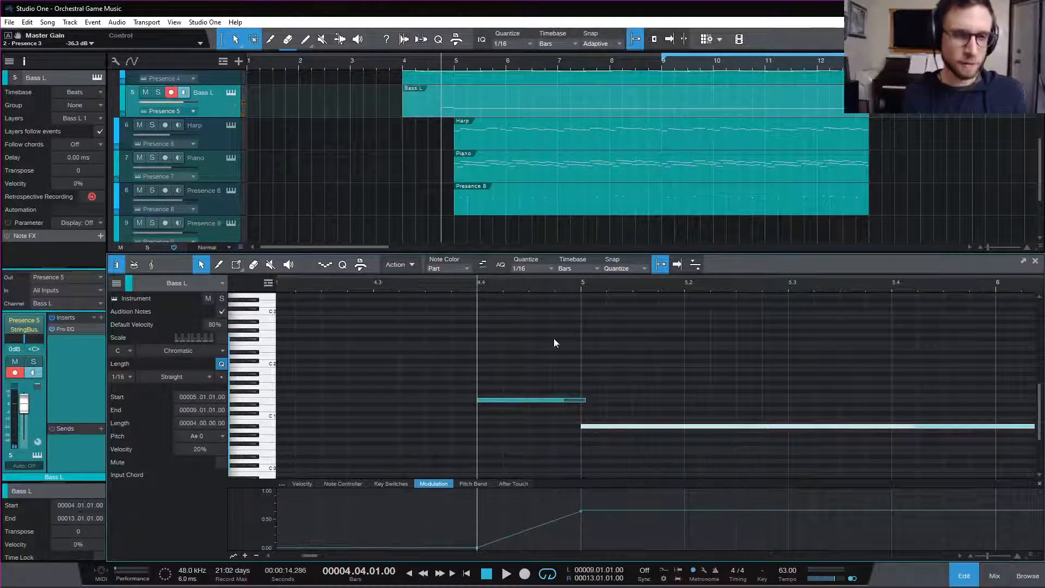
key("space")
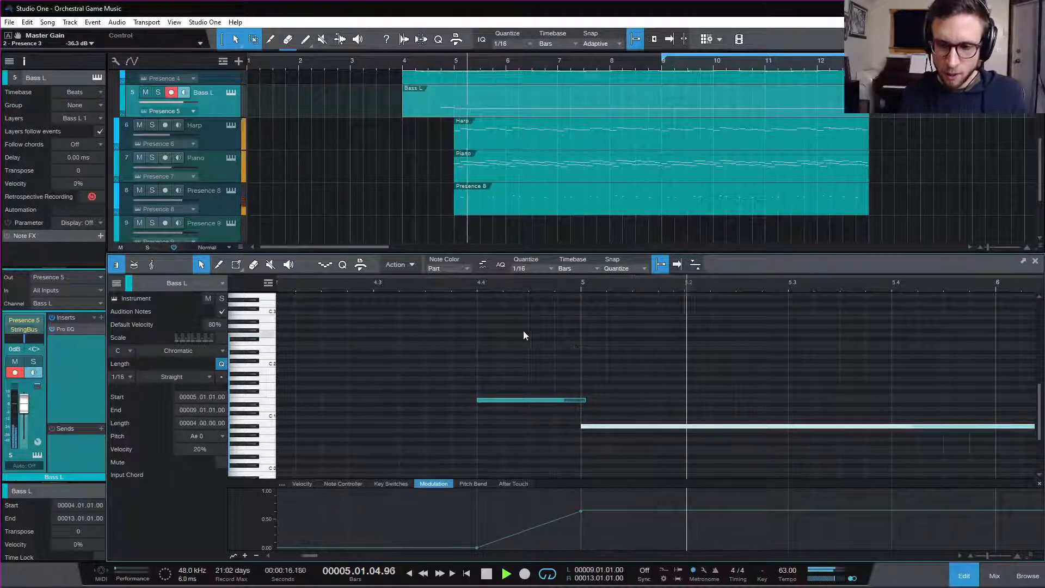
key("space")
- Raise the Bass L lead-in note to G 1 and replay the transition into bar 5 several times
left_click(502, 402)
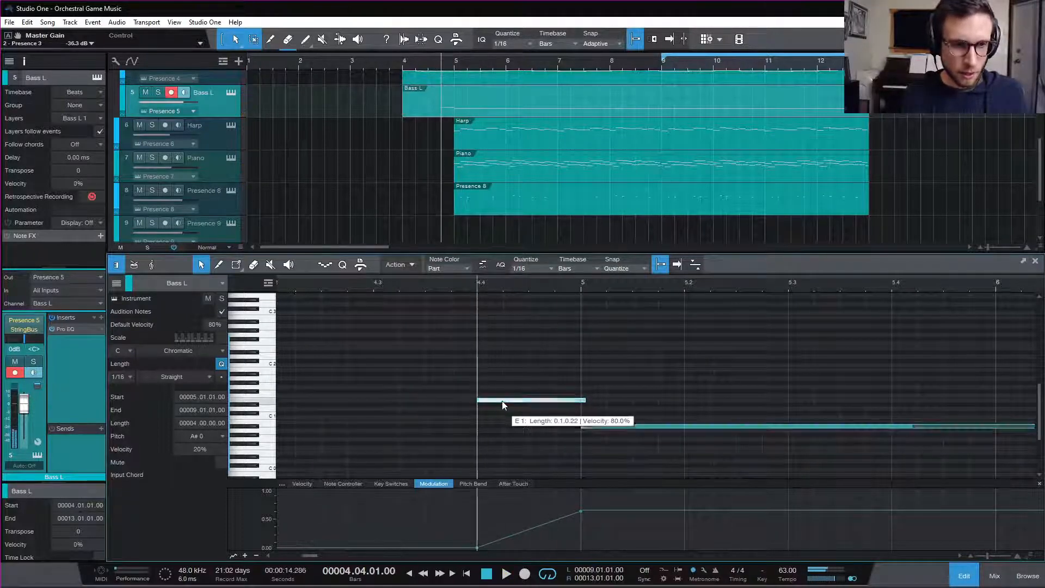
left_click_drag(502, 401, 502, 387)
key("space")
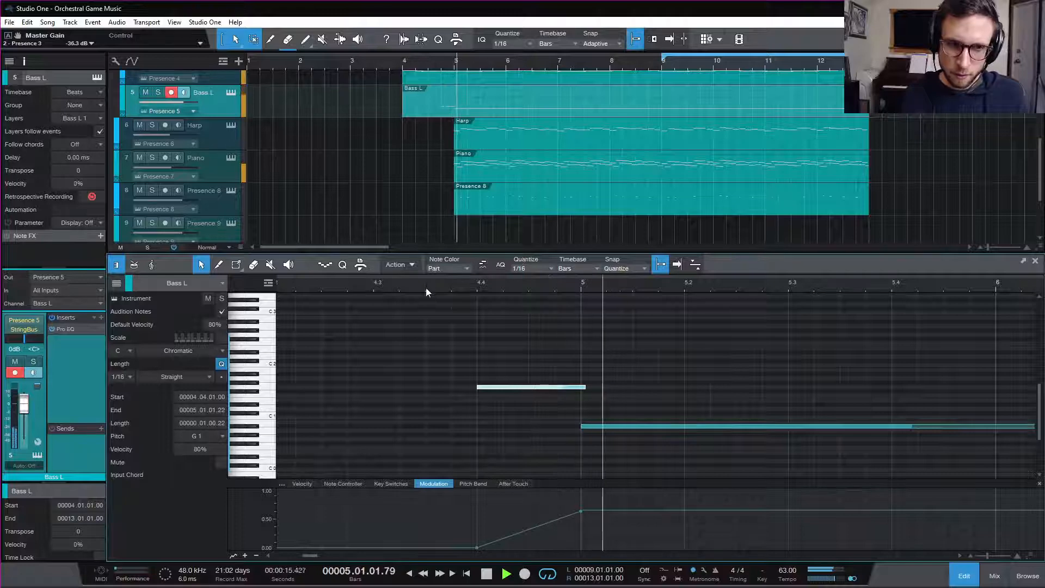
key("space")
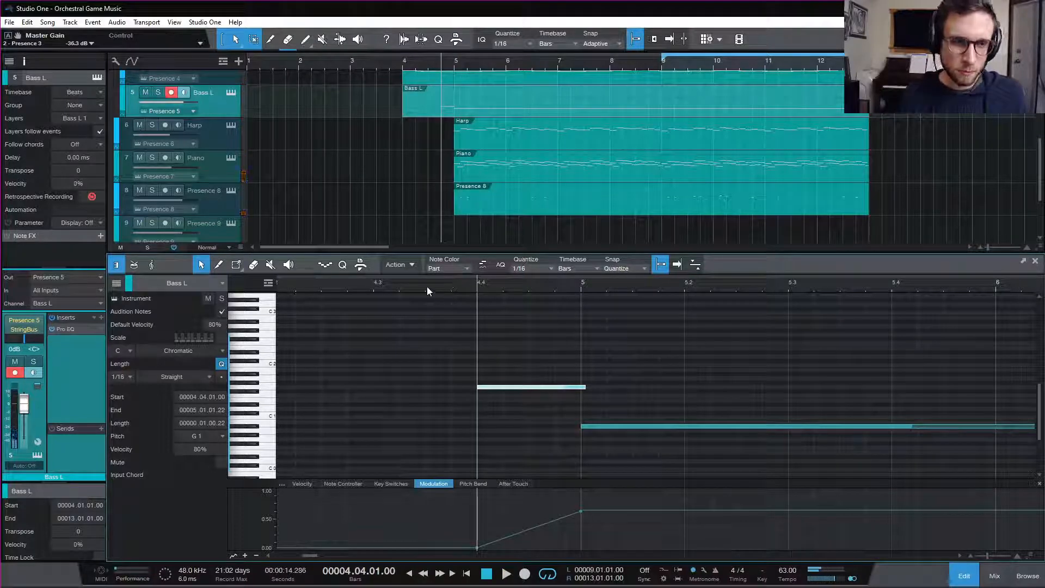
key("space")
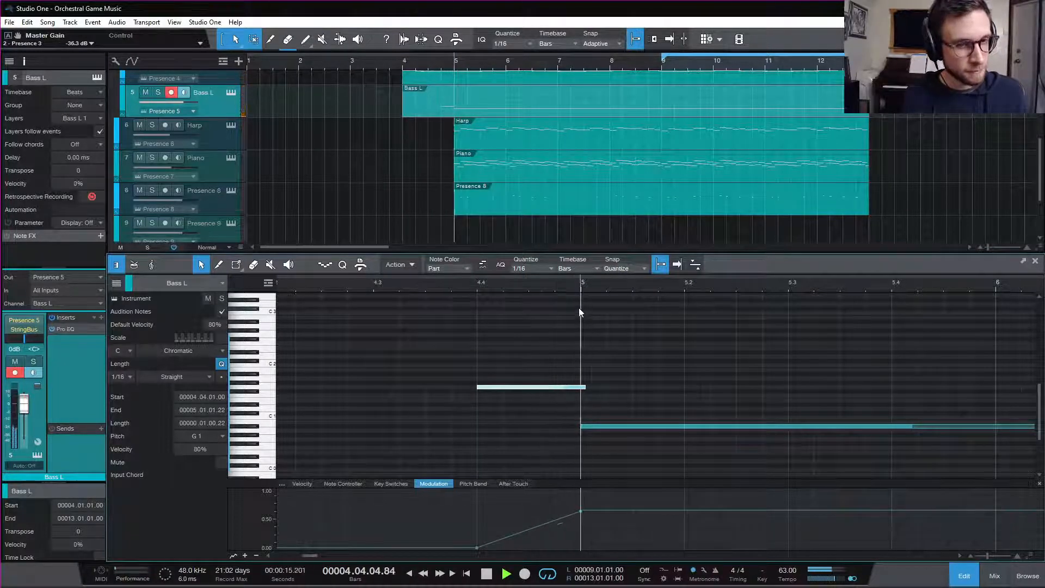
key("space")
key("space")
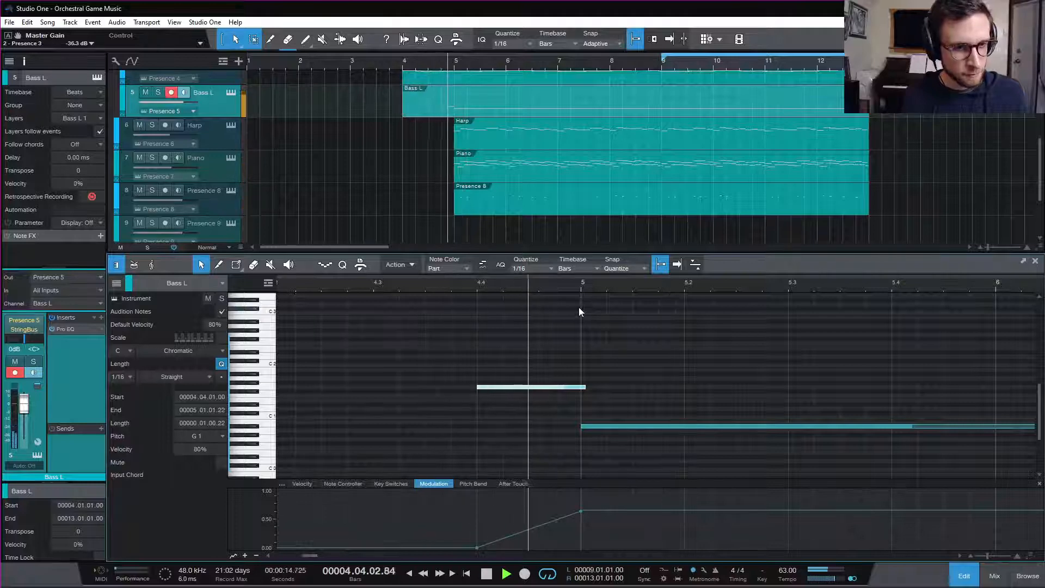
key("space")
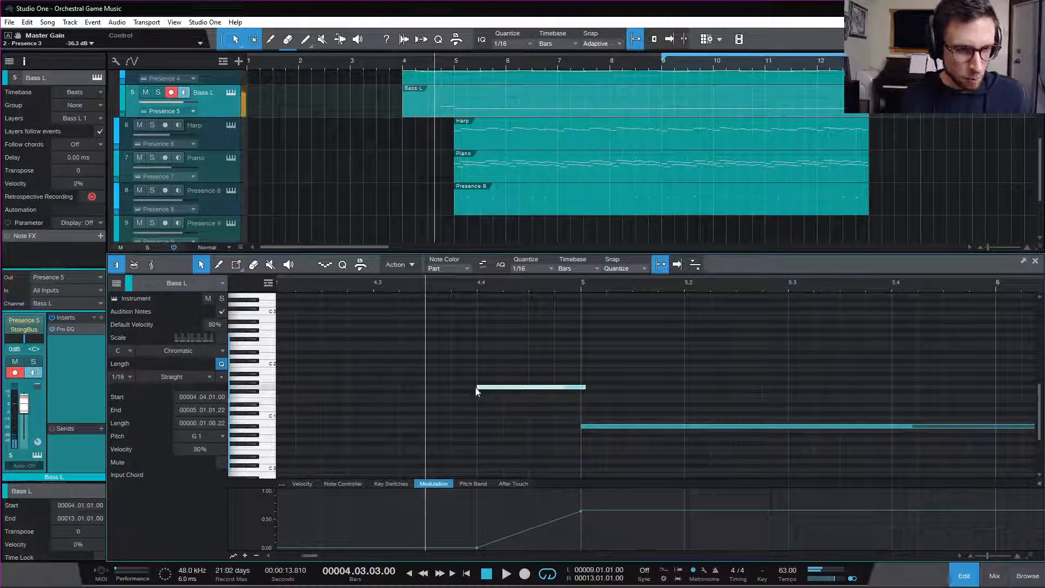
- Move the G 1 note's start earlier to 4.03.04.87 and replay the lead-in from beat 4.3
key("space")
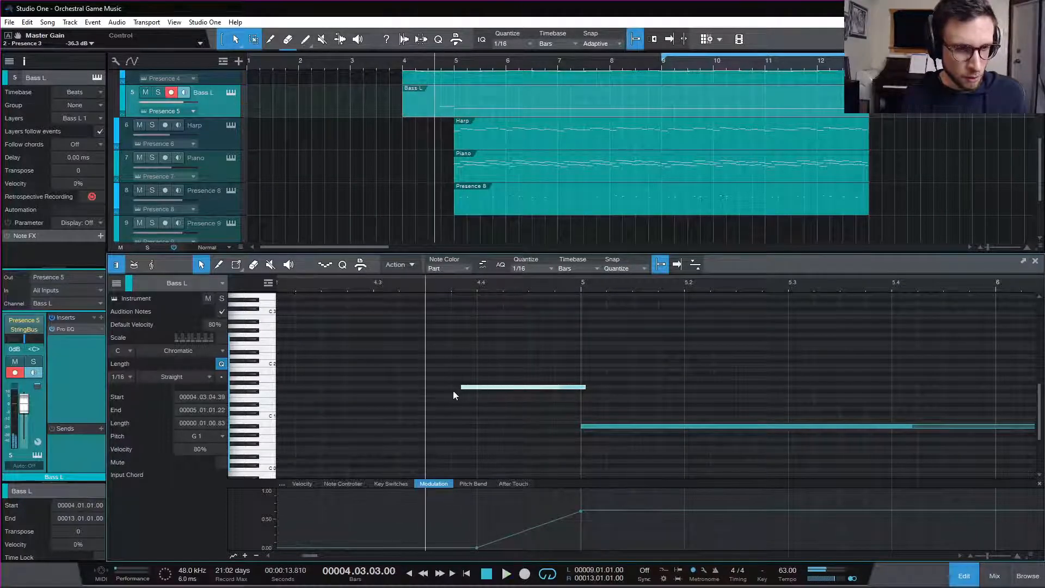
left_click_drag(460, 388, 475, 392)
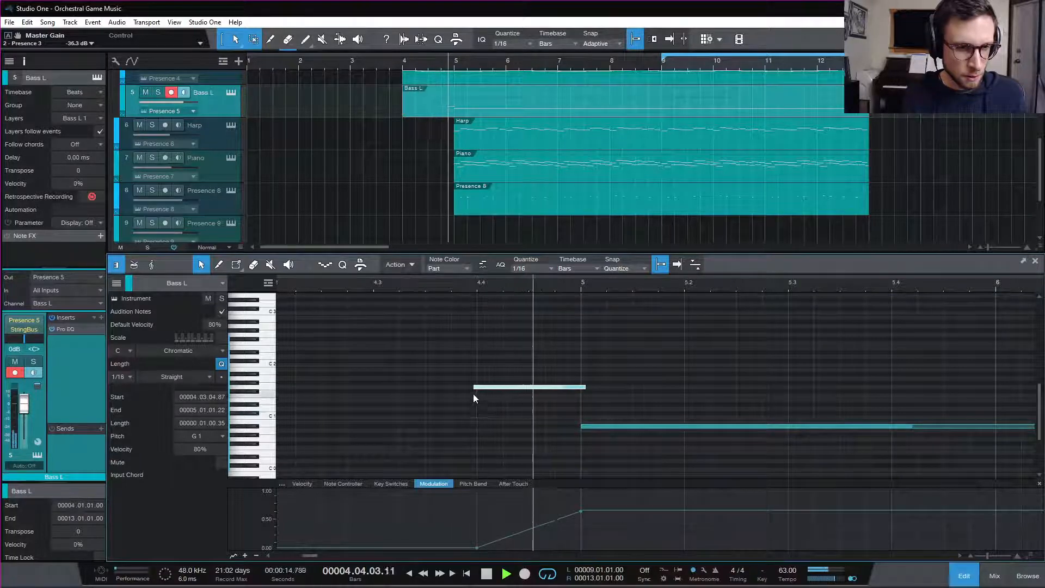
key("space")
left_click(374, 282)
key("space")
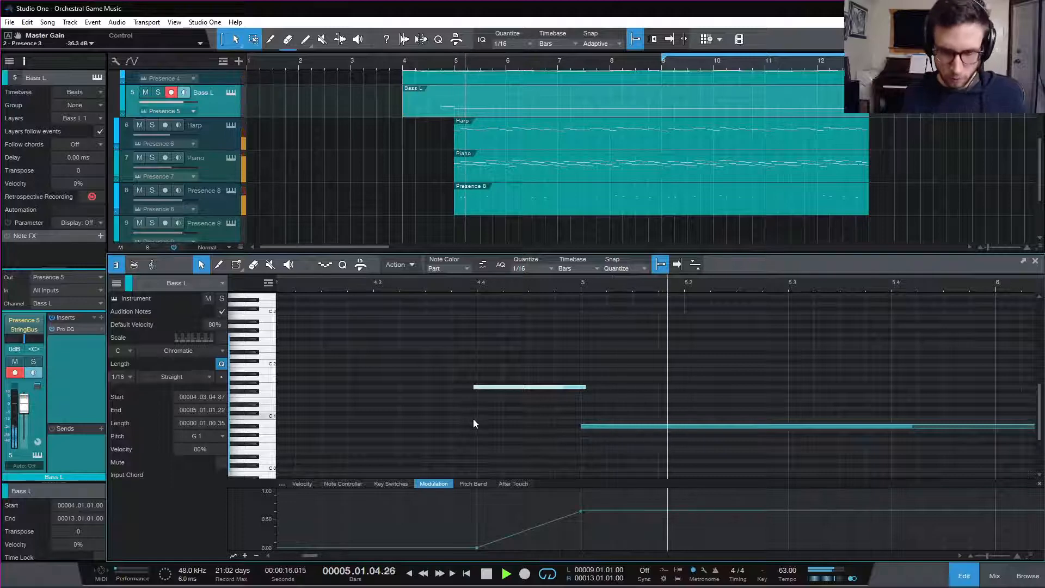
key("space")
key("space")
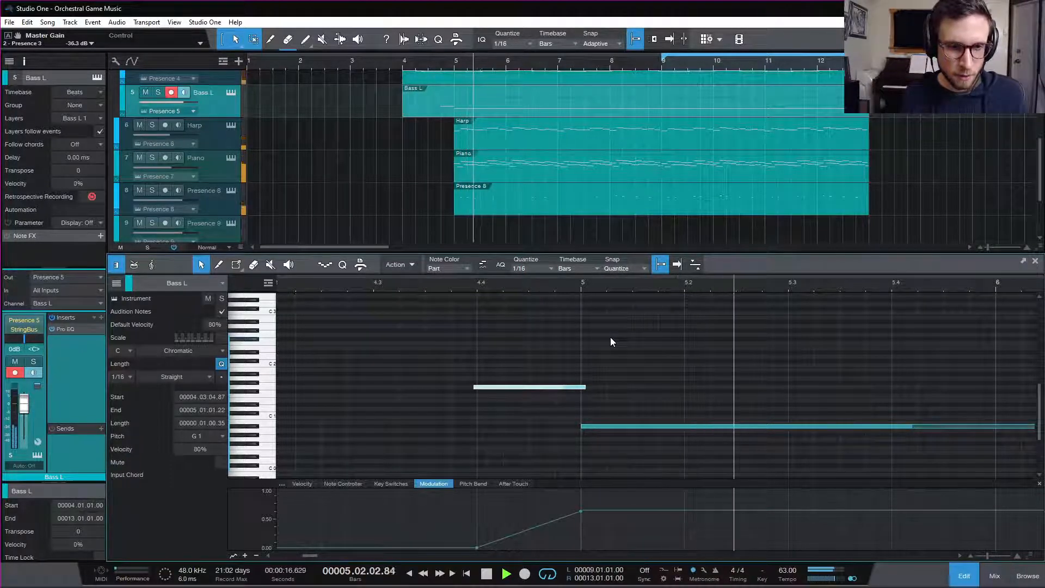
- Replay the Bass L lead-in from beat 4.3 into bar 5
key("space")
key("space")
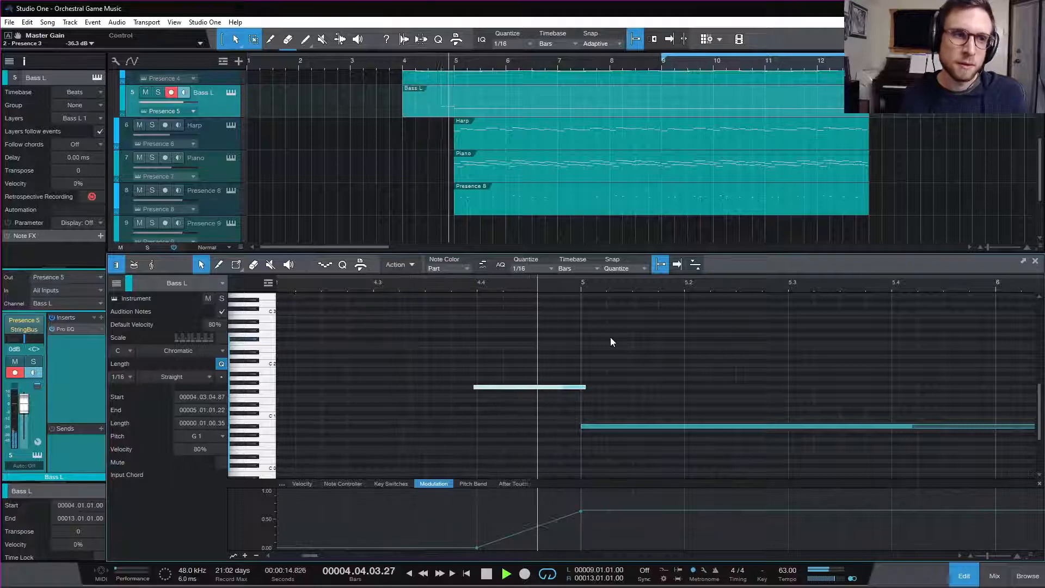
key("space")
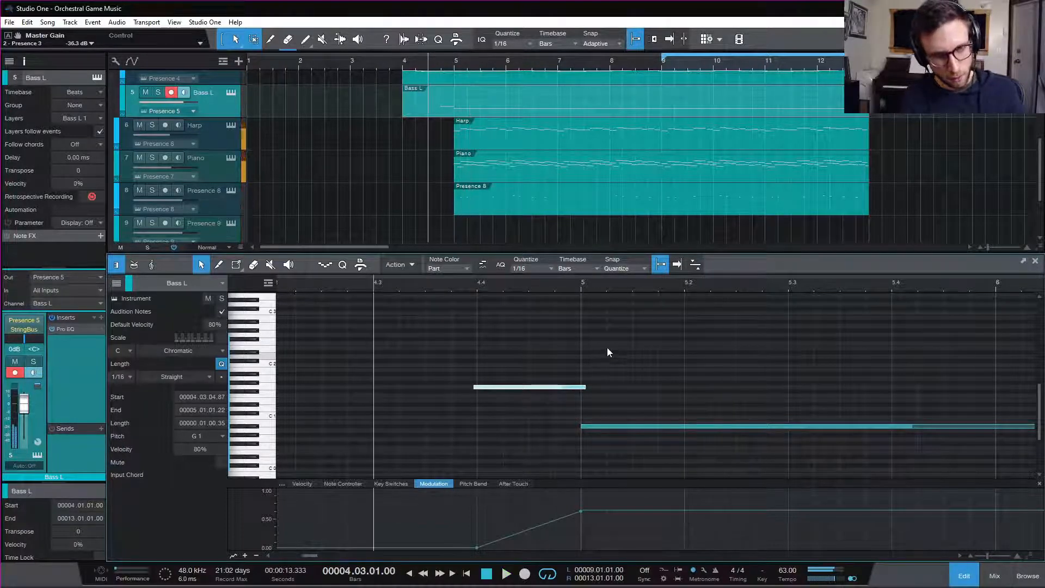
- Check the end of the Cello L bar 4 part and merge it with the Cello L part starting at bar 5
scroll(444, 125, "up", 3)
left_click(443, 152)
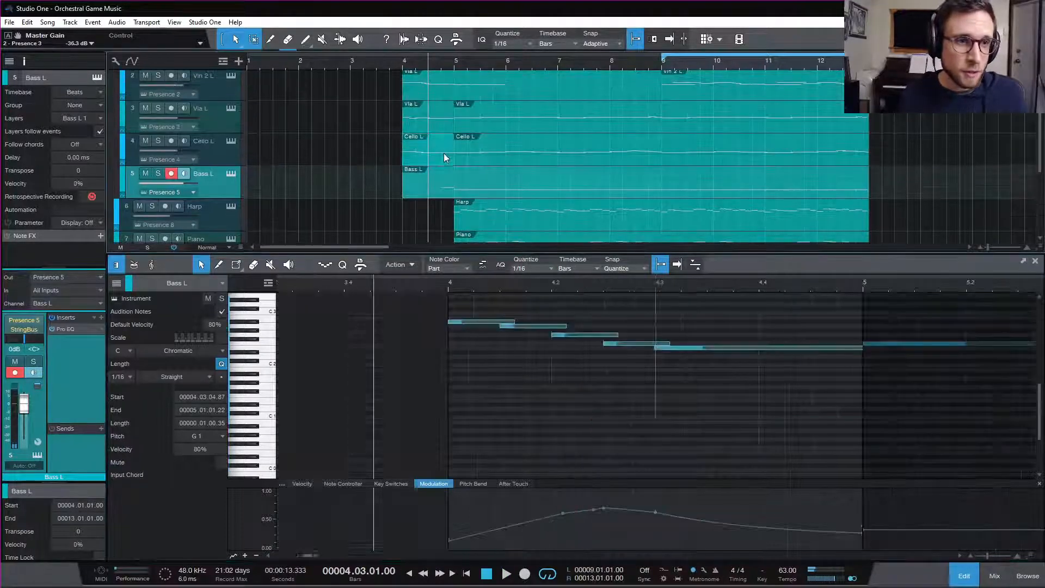
scroll(744, 337, "right", 3)
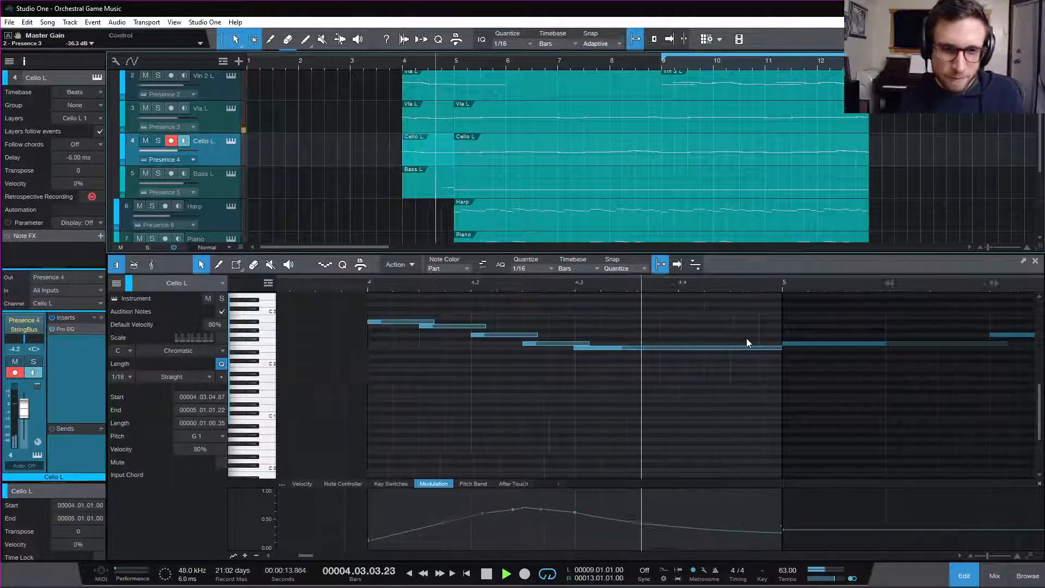
left_click(723, 361)
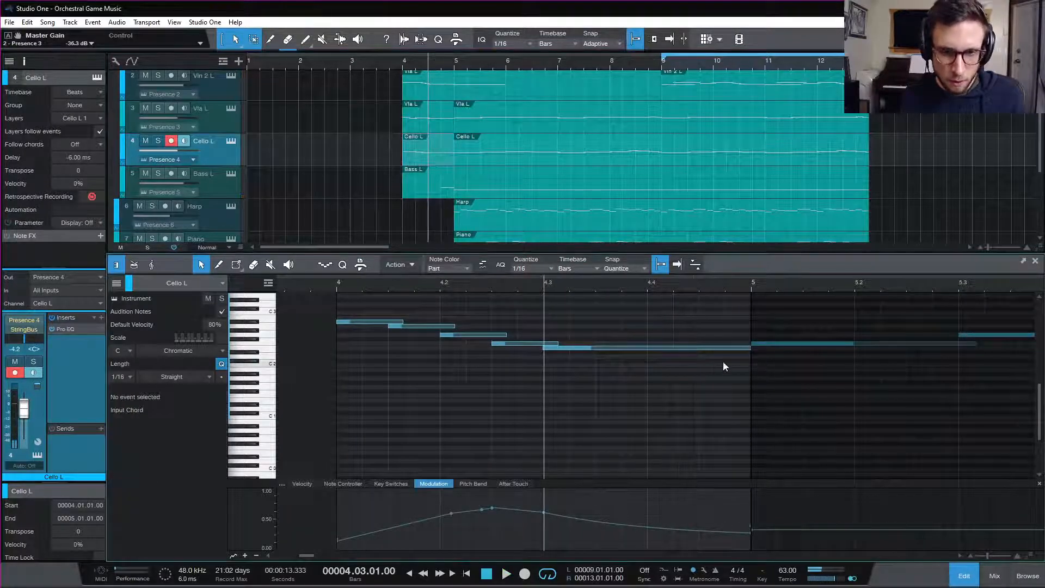
left_click(748, 348)
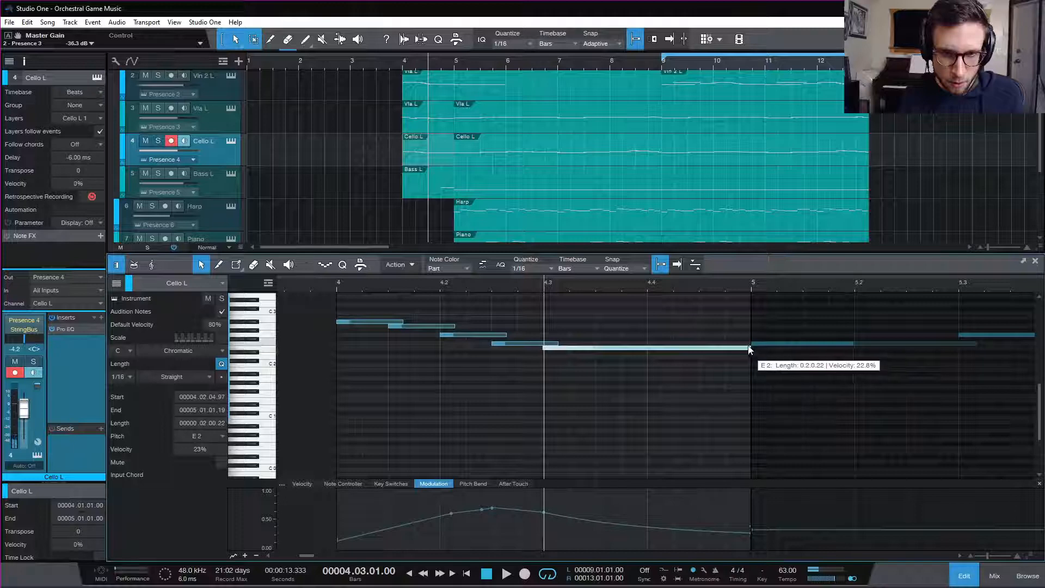
left_click(478, 156, "shift")
key("g")
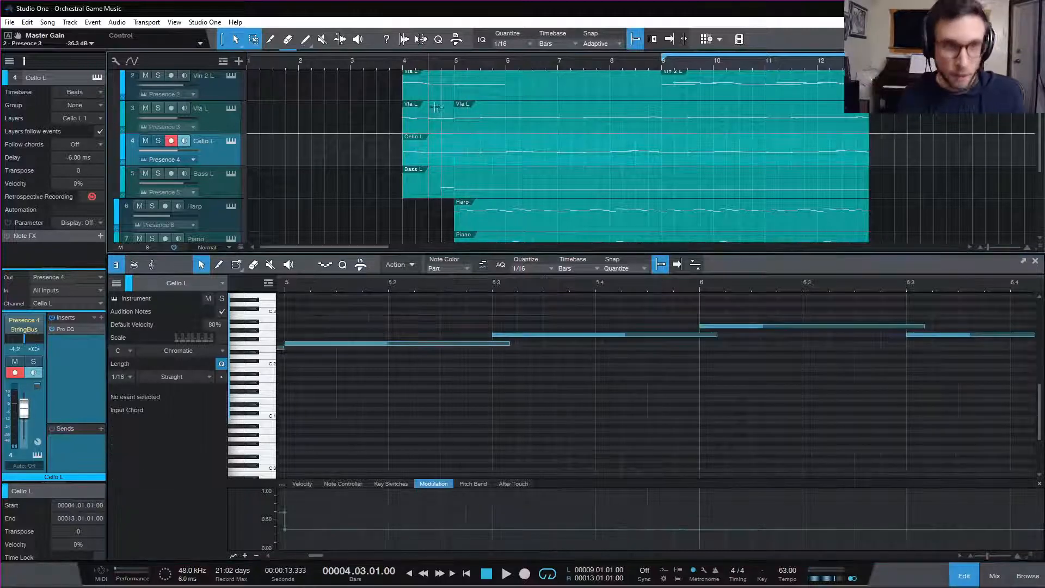
- Merge the Vla L bar 4 part with the Vla L part starting at bar 5
left_click(435, 122)
left_click(477, 124, "shift")
key("g")
- Audition the long E 2 note in the merged Cello L part and shorten it to end at 4.04.03.00
left_click(443, 152)
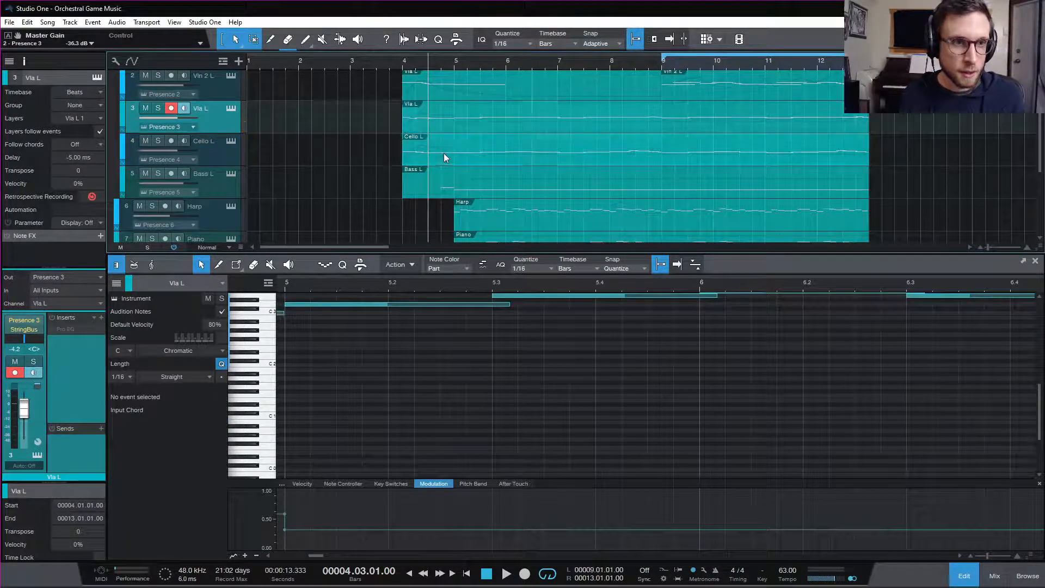
scroll(636, 366, "left", 5)
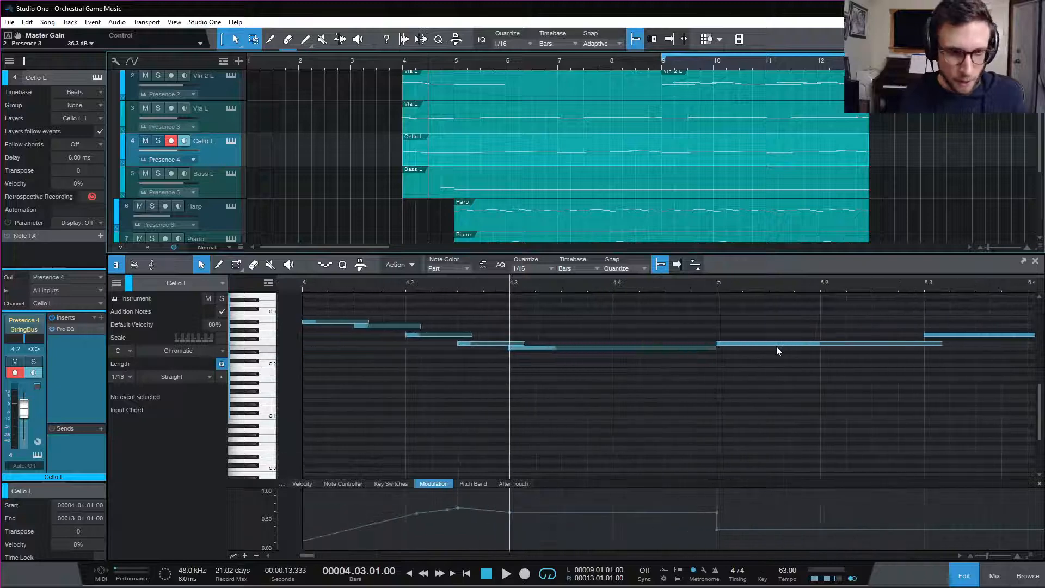
left_click(712, 348)
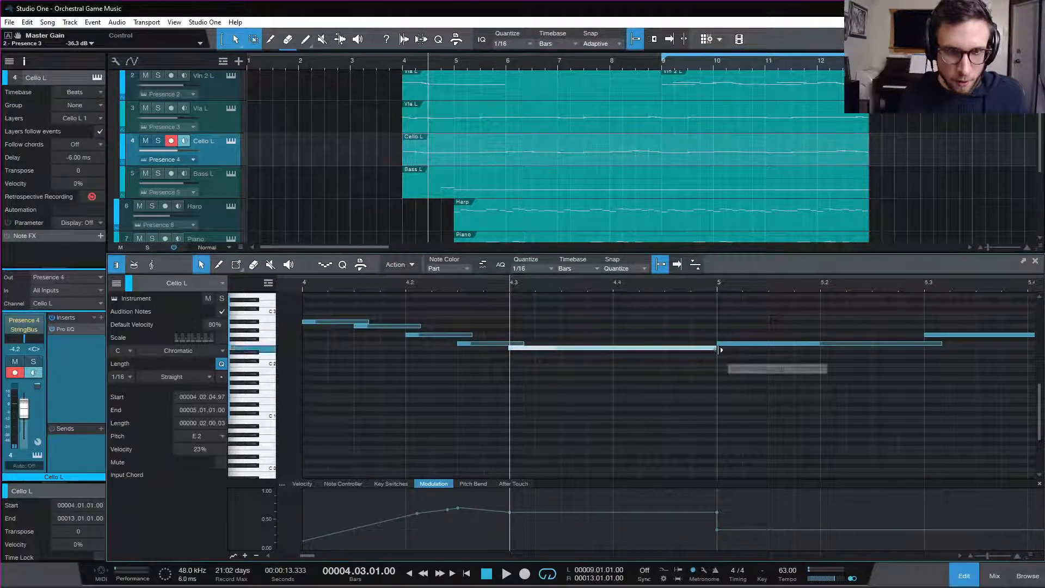
key("space")
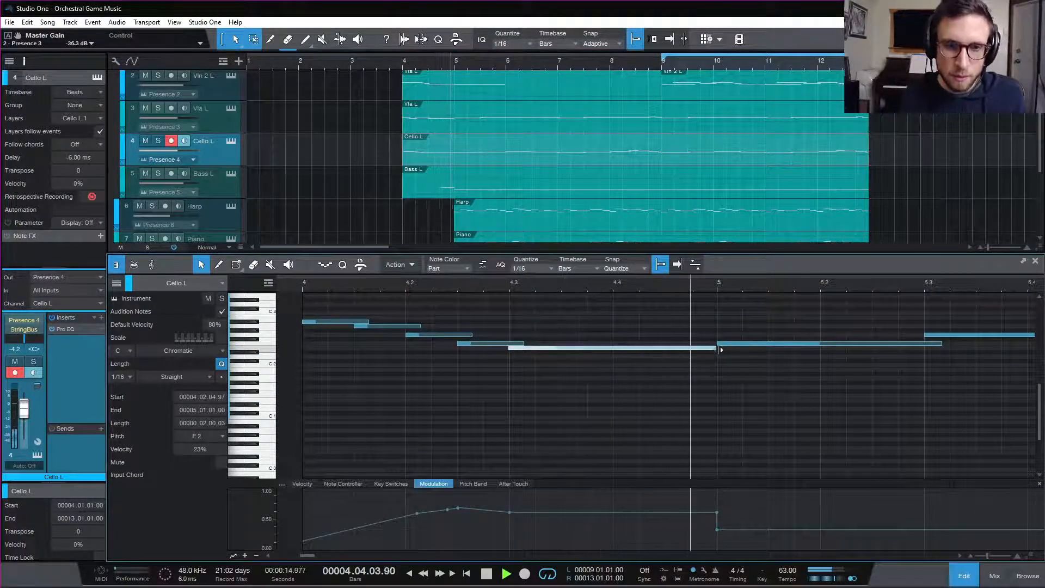
key("space")
left_click_drag(721, 350, 675, 348)
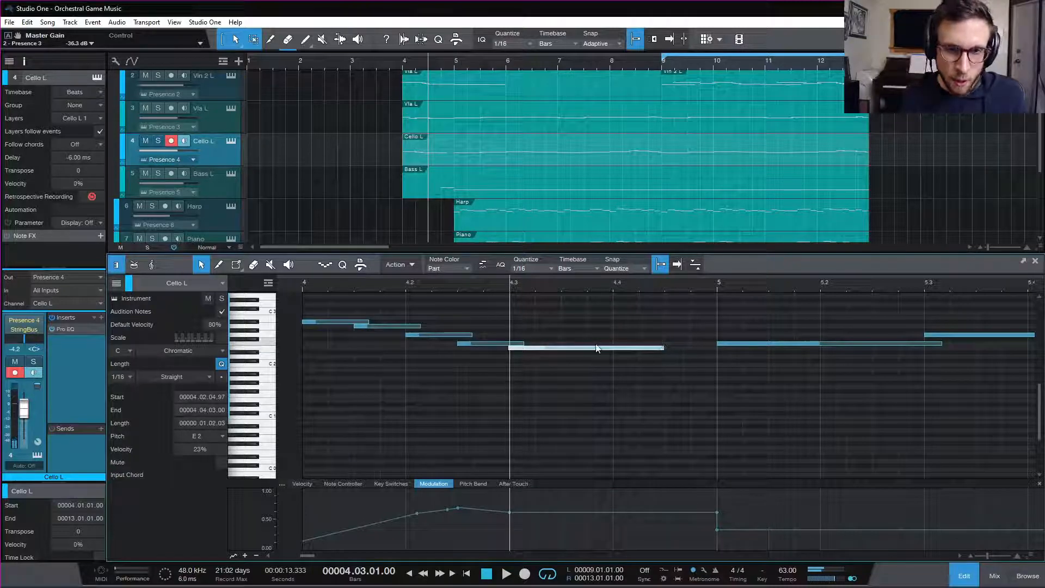
- Copy the Cello L E 2 note to G 2 at 4.04.02.97, trim its end to 5.01.01.43, and audition it
left_click_drag(531, 348, 661, 336)
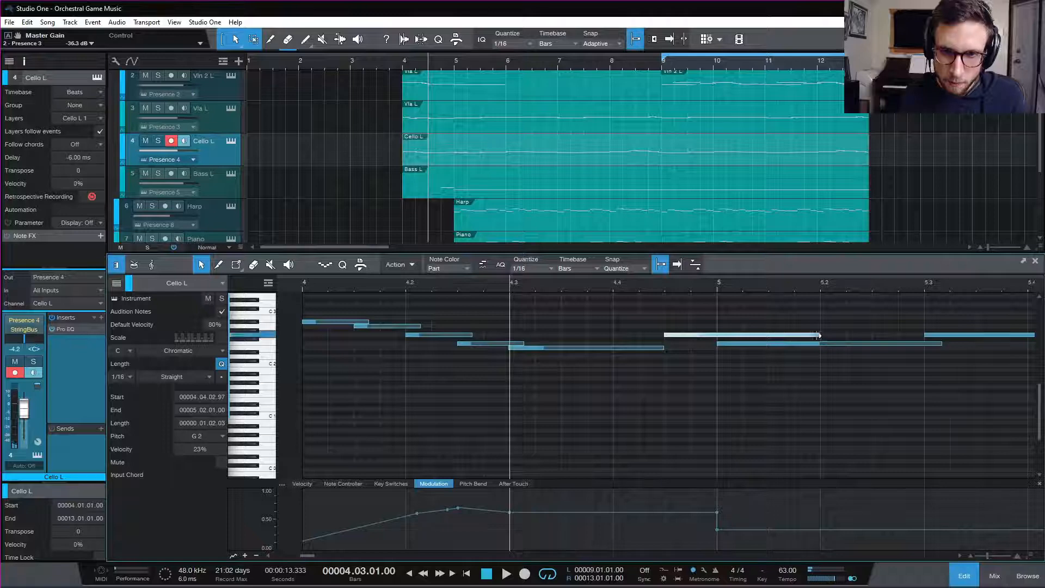
left_click_drag(818, 339, 727, 340)
key("space")
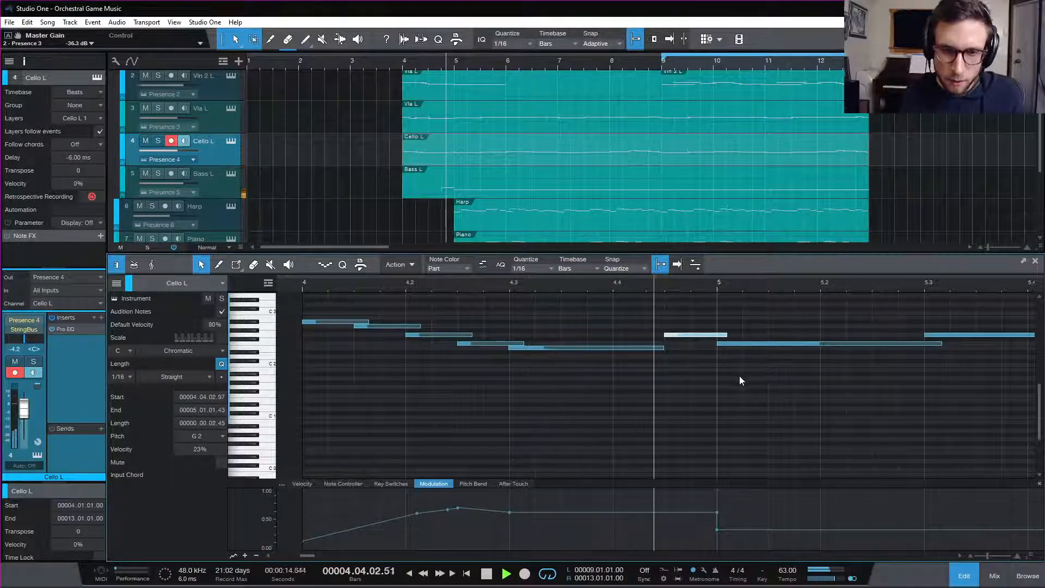
key("space")
- Remove the abrupt Cello L modulation step at bar 5 so the curve declines smoothly, and audition the transition
left_click(716, 513)
key("space")
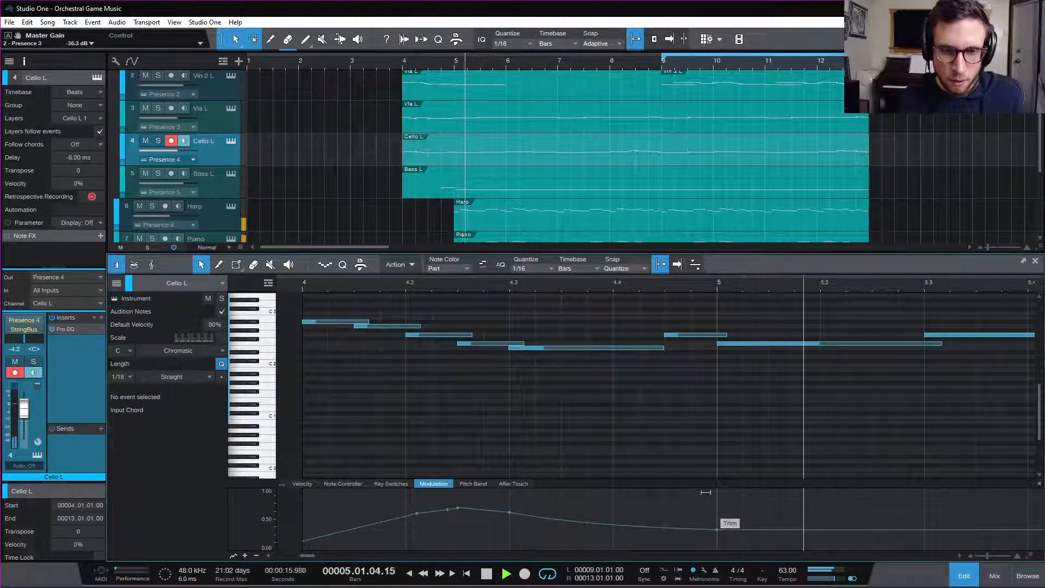
key("space")
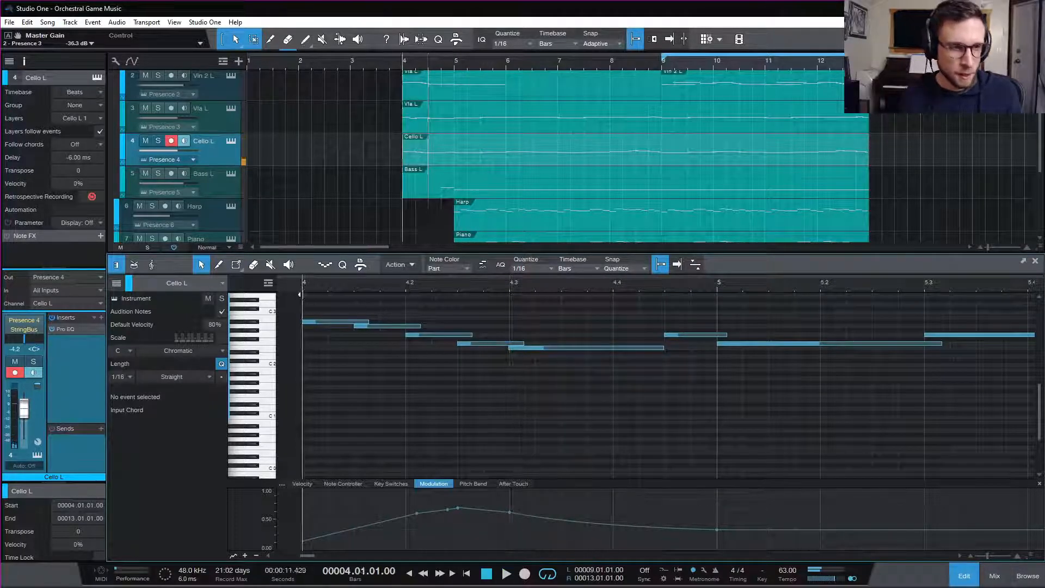
- Audition the first Cello L note and replay the full lead-in from bar 4 into bar 5 twice
left_click(317, 321)
key("space")
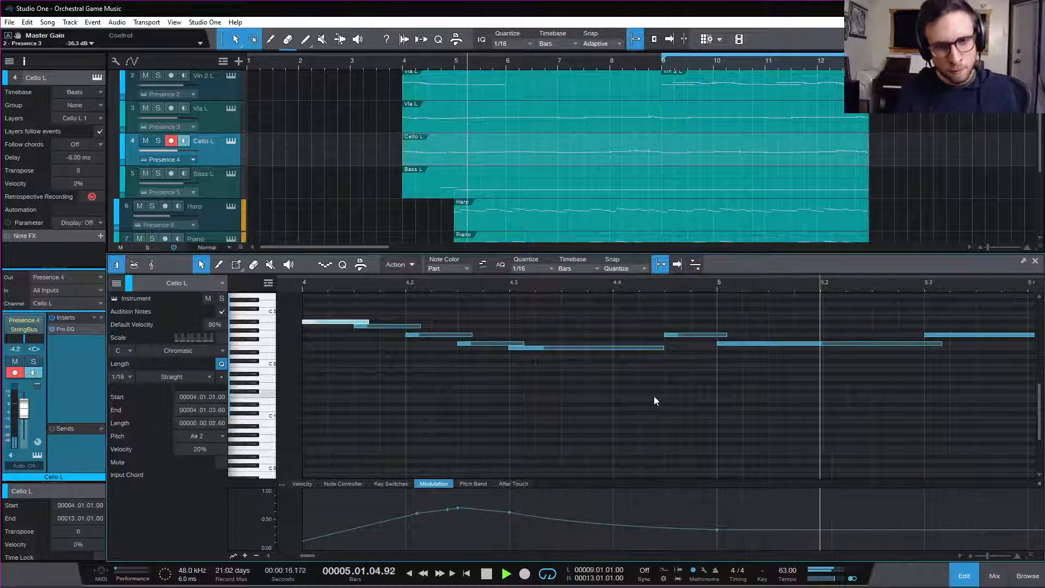
key("space")
key("space")
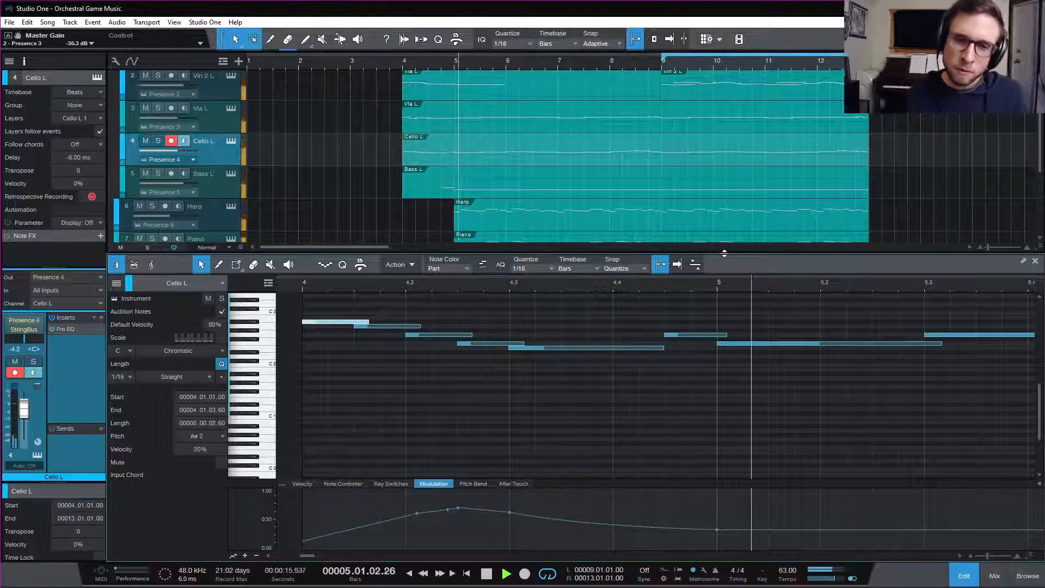
key("space")
- Audition the Vla L notes in bar 4 and extend the long C 3 note slightly past the start of bar 5
left_click(440, 123)
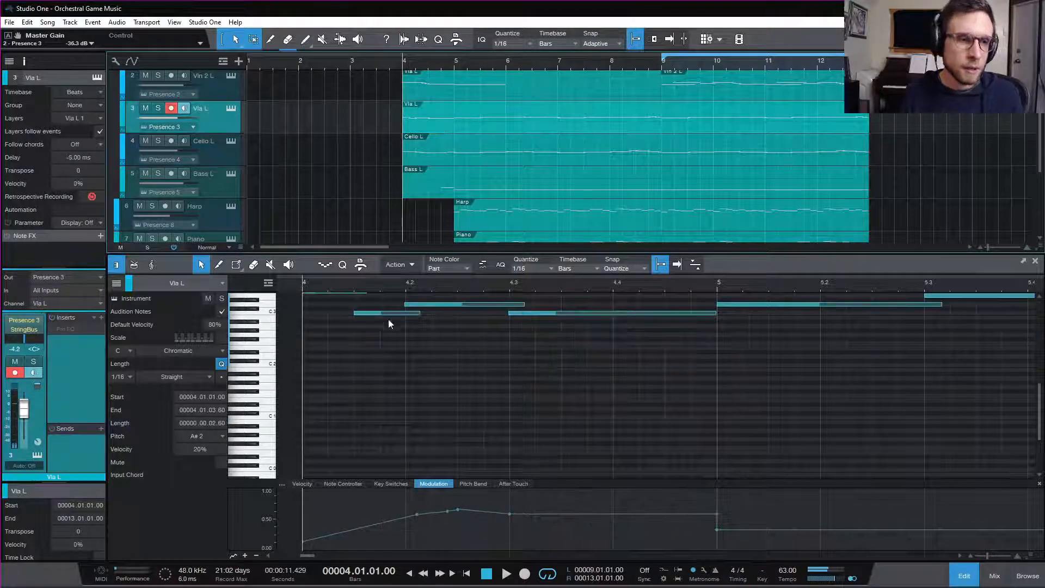
scroll(396, 345, "up", 1)
left_click(352, 308)
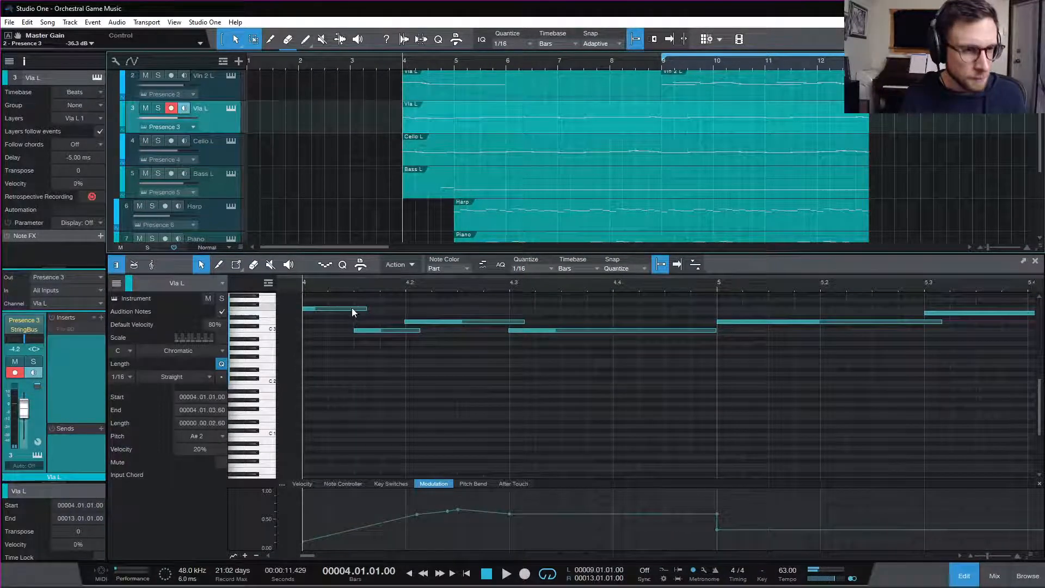
left_click(382, 330)
left_click(416, 322)
left_click(551, 331)
key("space")
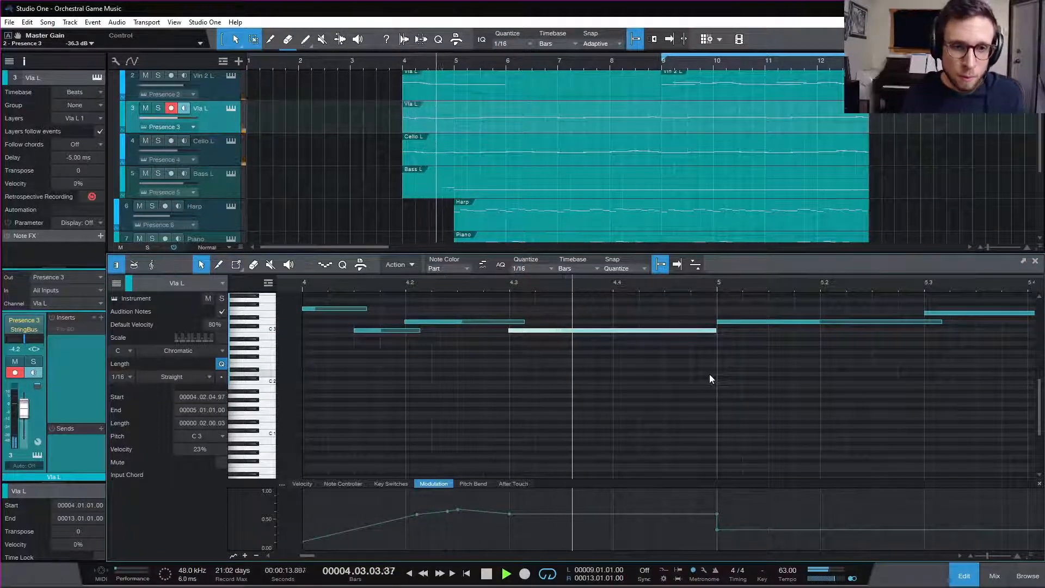
left_click_drag(717, 330, 724, 330)
key("space")
- Remove the upper Vla L modulation point at bar 5 to smooth the curve, and replay the lead-in from bar 4
double_click(718, 515)
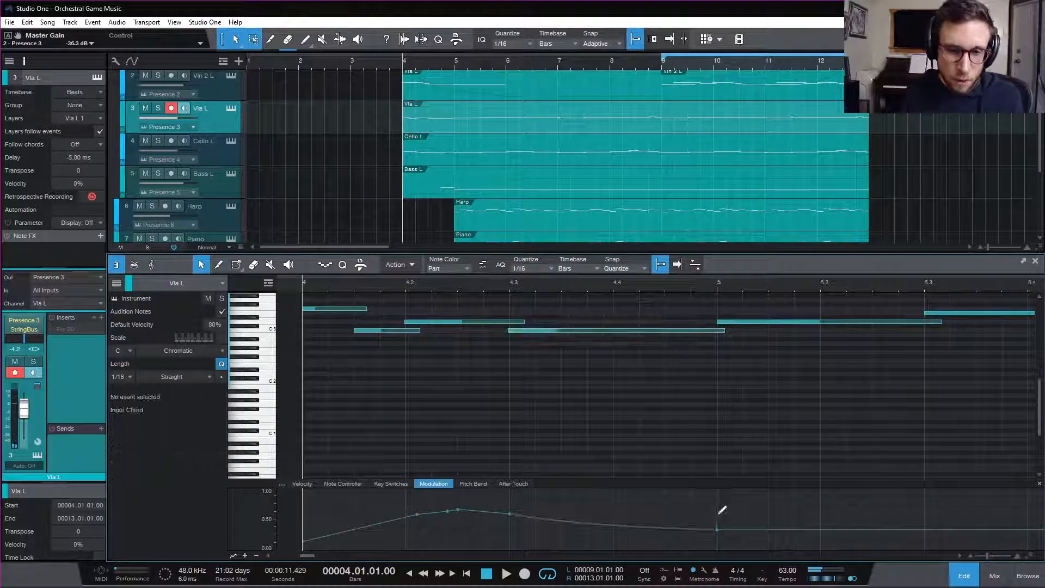
key("space")
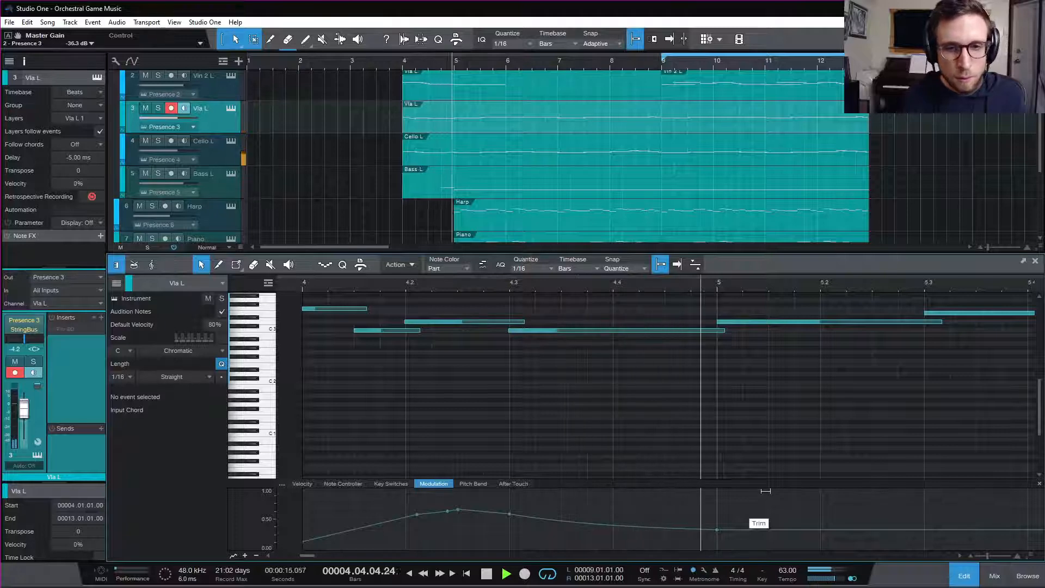
key("space")
key("space")
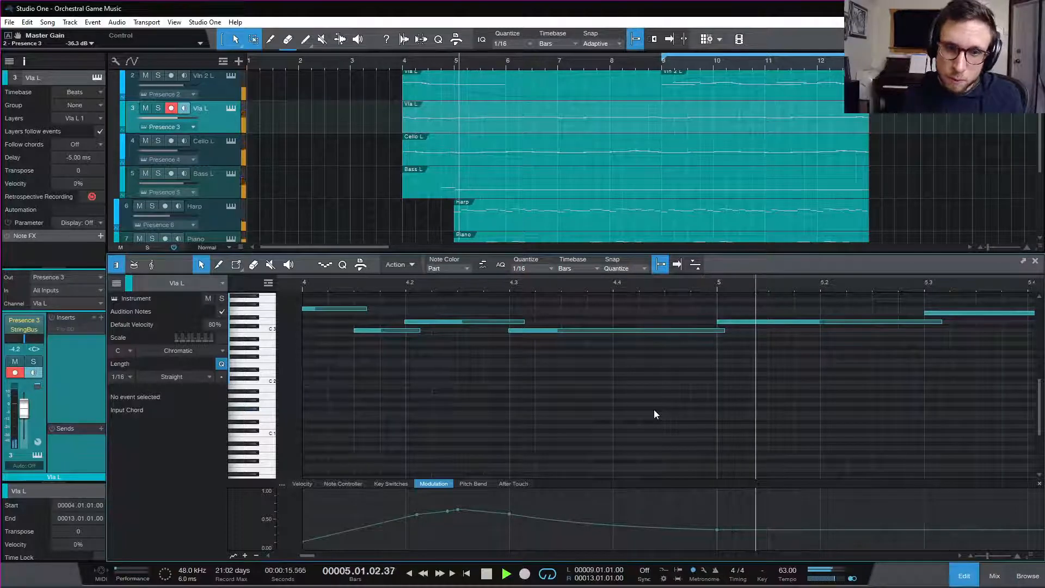
key("space")
- Select the Vla L D 3 note at bar 5 and replay the transition from bar 4 several times
left_click(741, 322)
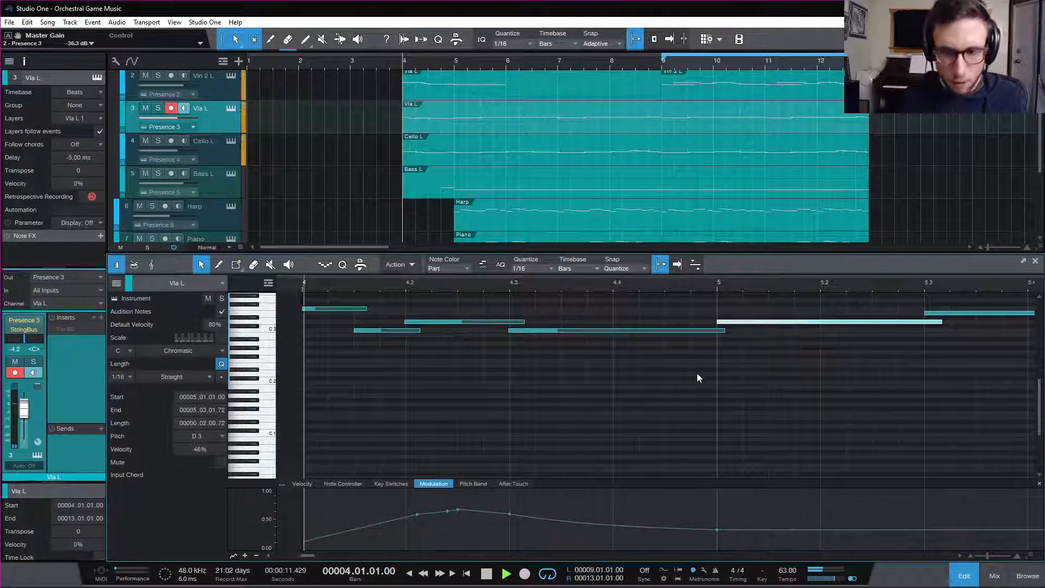
key("space")
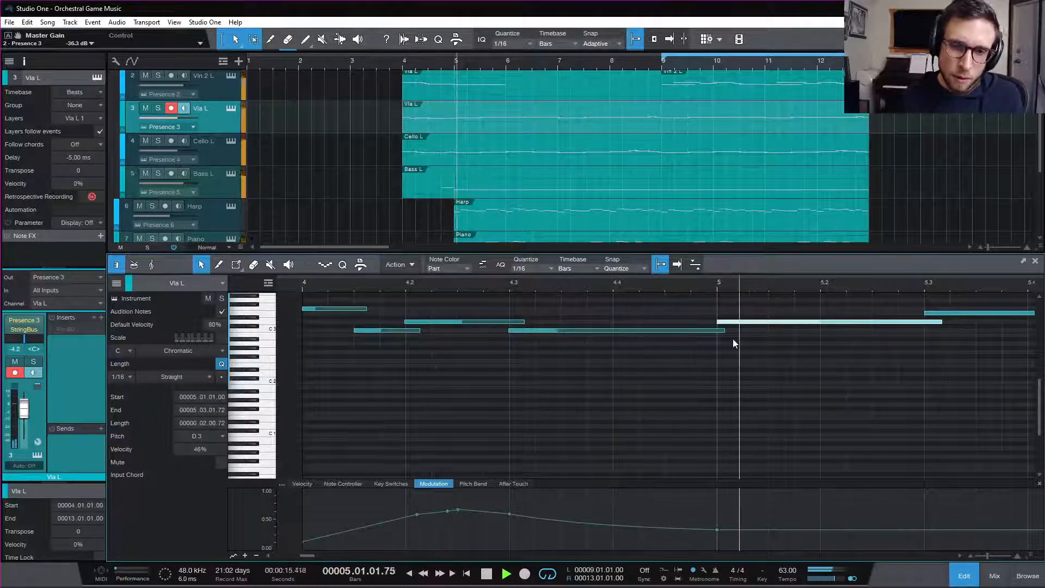
key("space")
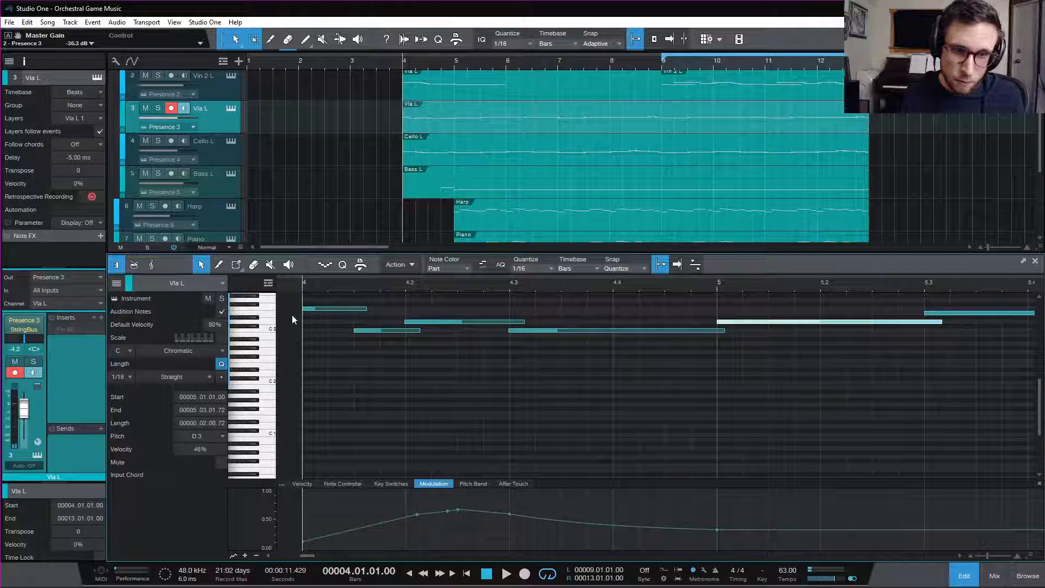
key("space")
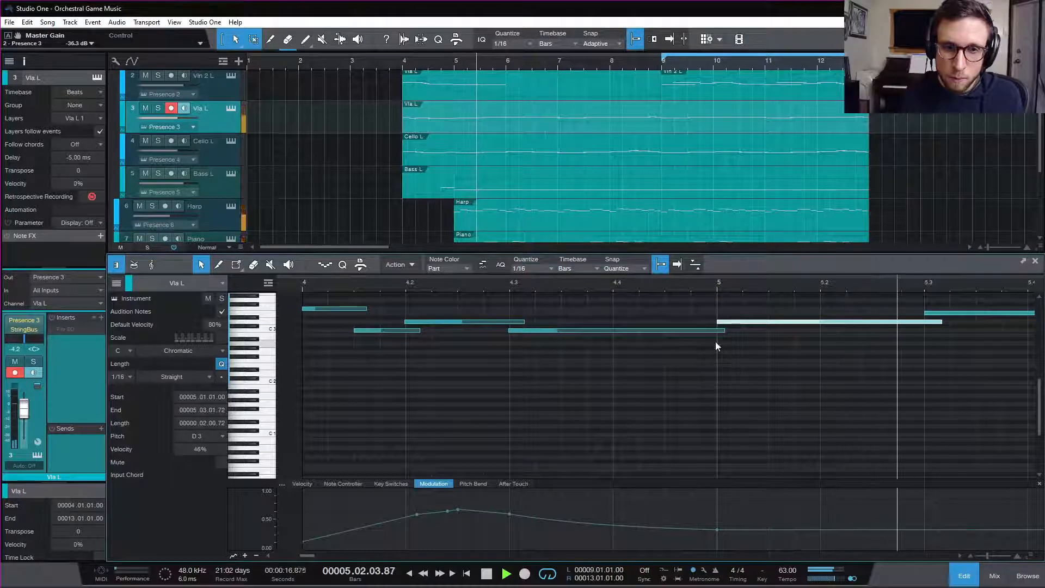
key("space")
key("space")
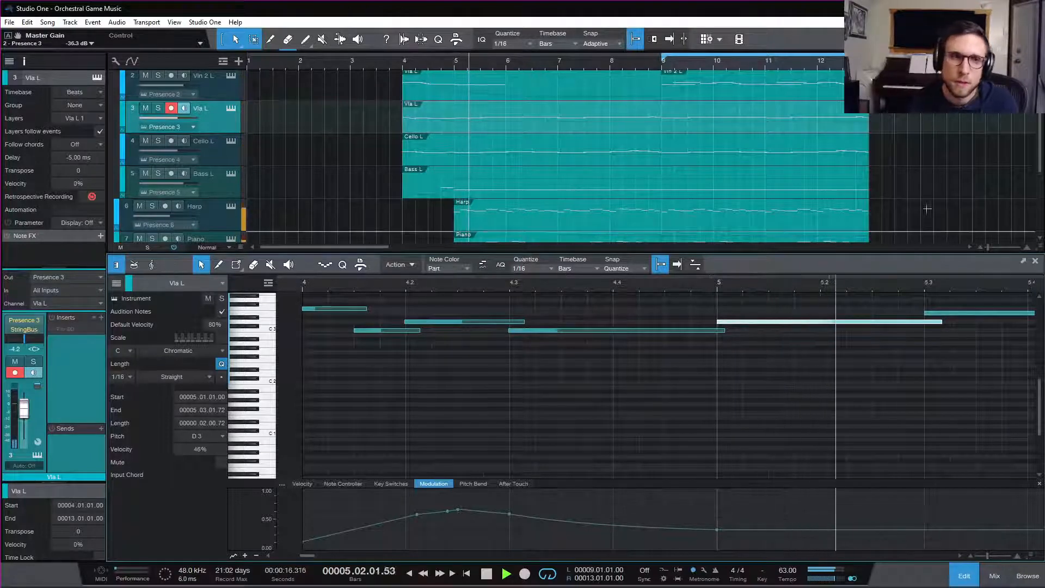
- Close the note editor, split the Harp and Piano parts at bar 9, and mute their bars 5 to 8
left_click(964, 575)
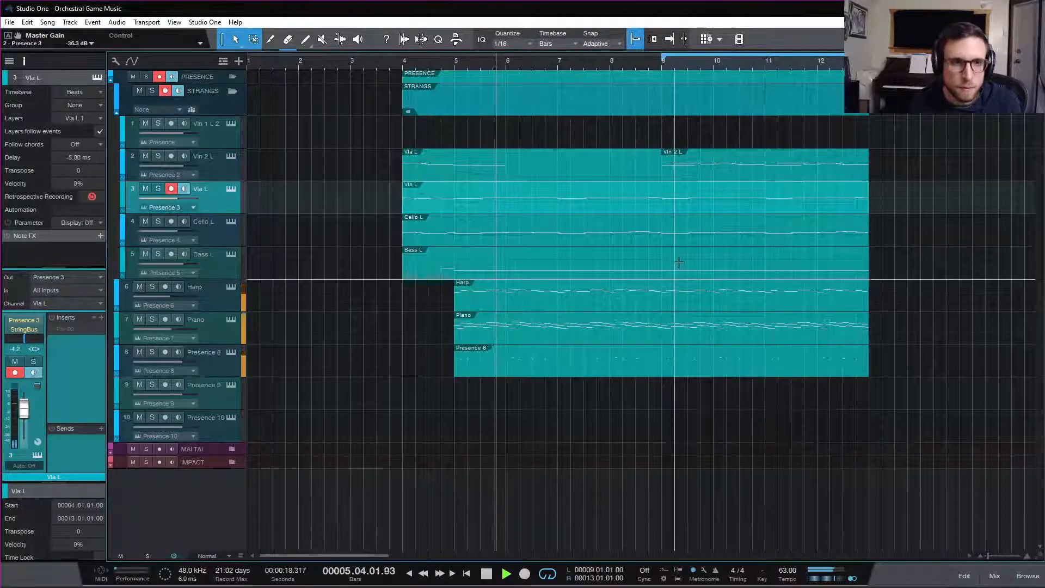
key("space")
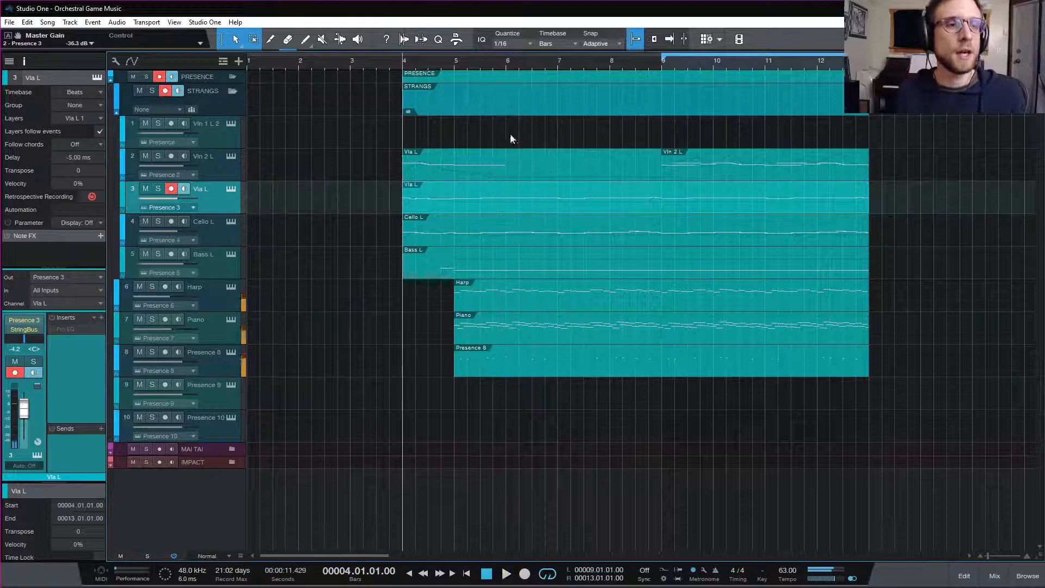
left_click(446, 305)
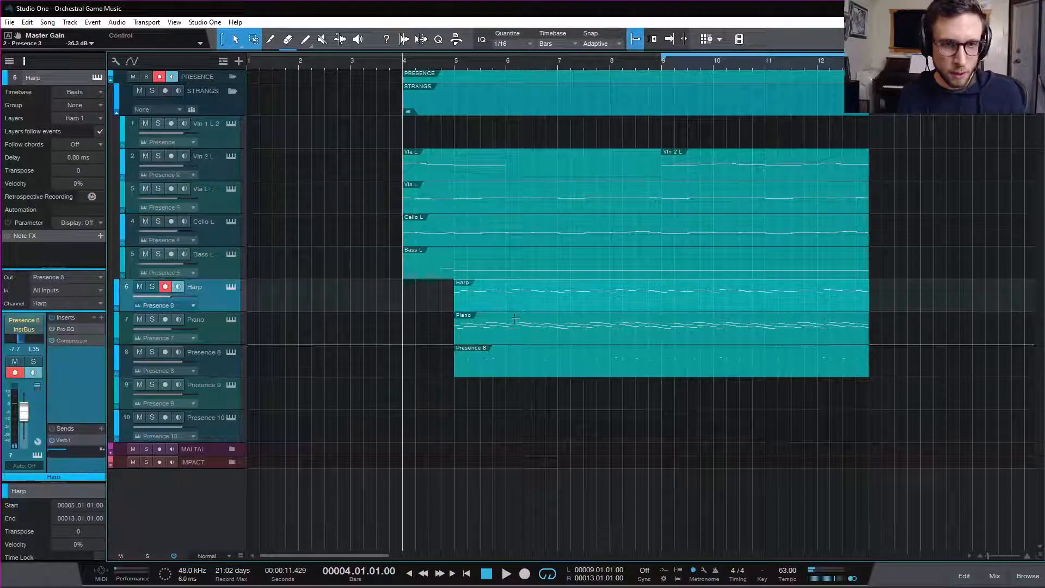
left_click_drag(660, 285, 451, 331)
key("space")
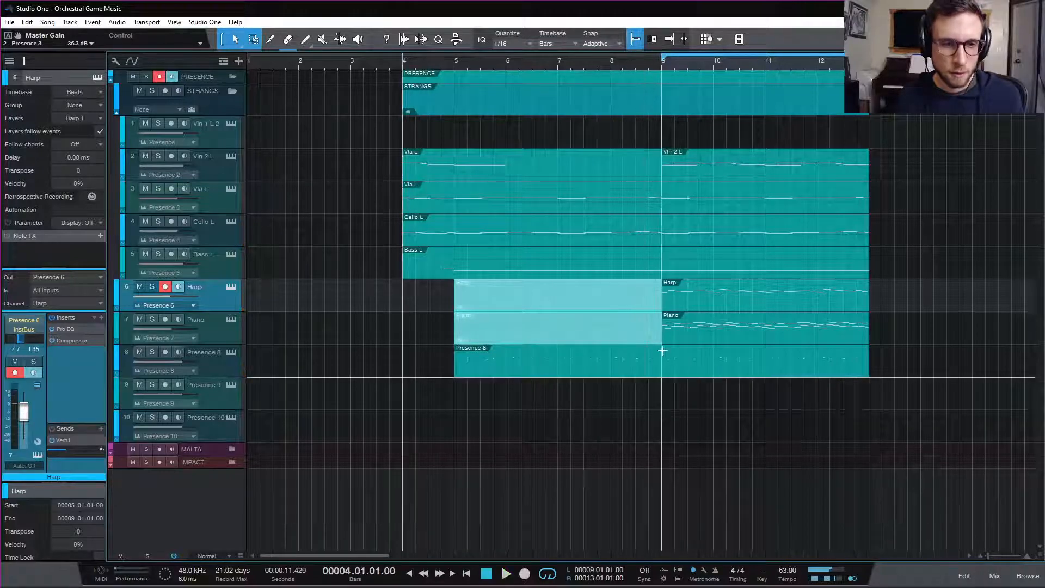
- Split the Presence 8 part at bar 9, mute its bars 5 to 8, and play the strings from bar 4
left_click_drag(662, 351, 451, 373)
left_click(630, 370)
key("space")
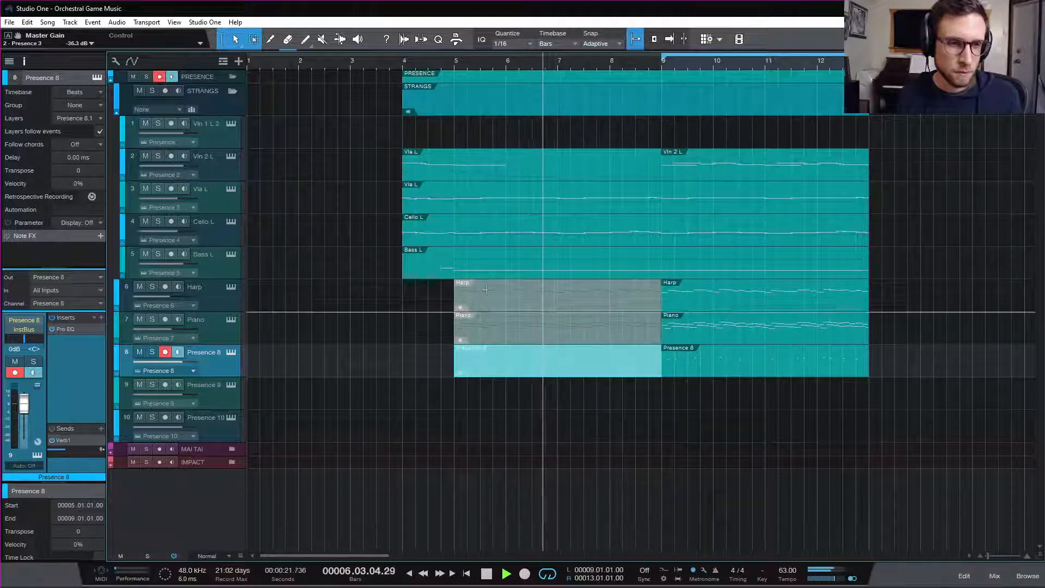
- Open the Bass L part's notes and lower its modulation point at bar 5 to about 0.4
double_click(479, 263)
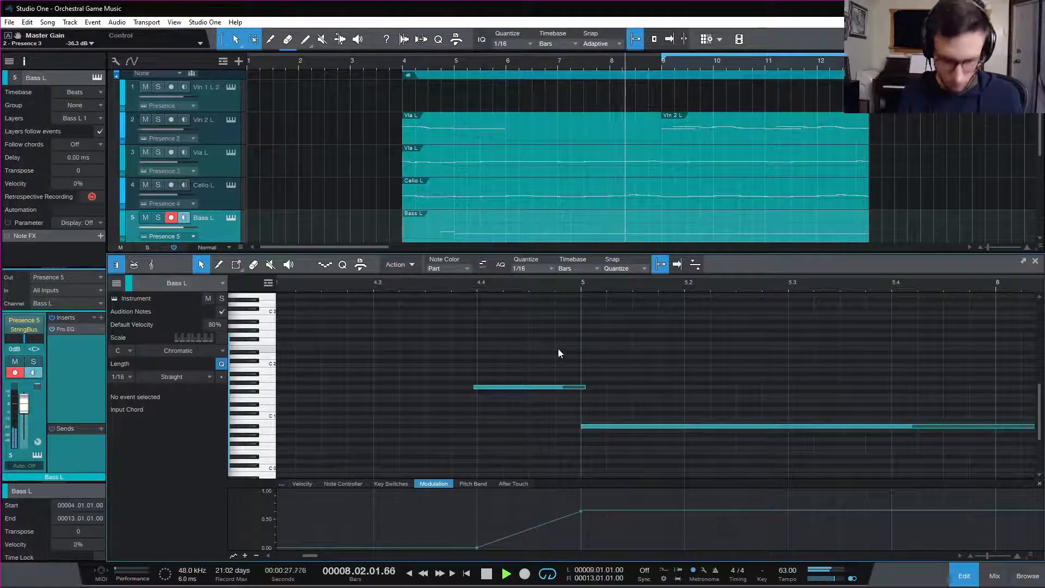
key("w")
key("w")
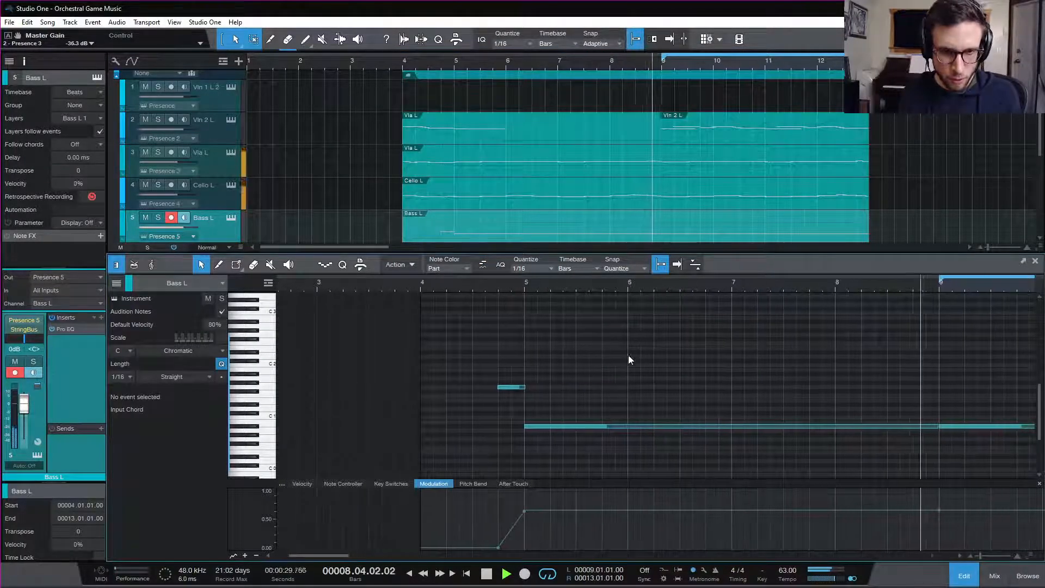
key("space")
left_click_drag(524, 523, 525, 527)
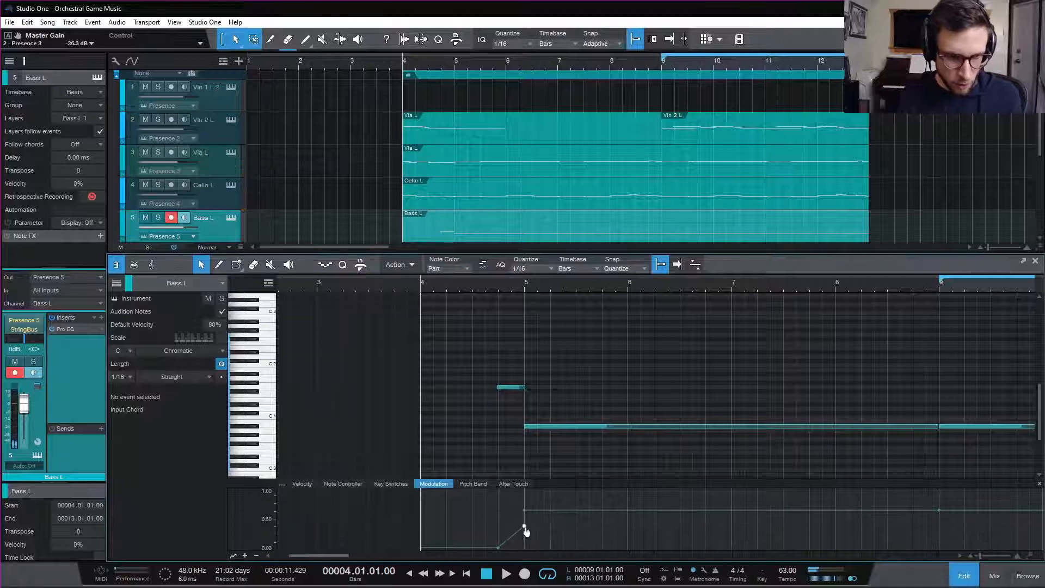
- Level the Bass L modulation from bar 5 to bar 13, play it from bar 4, and close the note editor
scroll(821, 519, "right", 5)
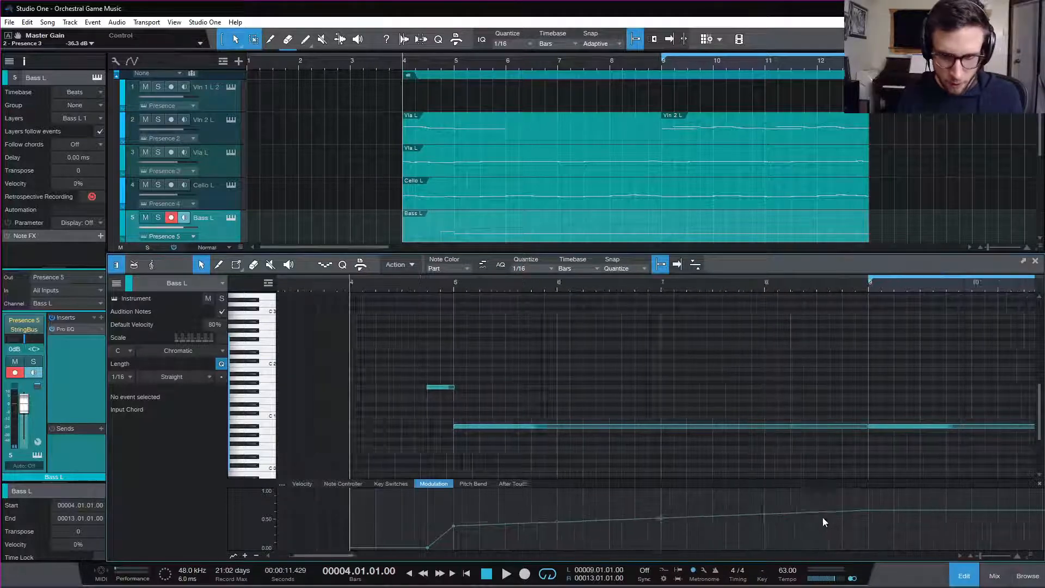
key("w")
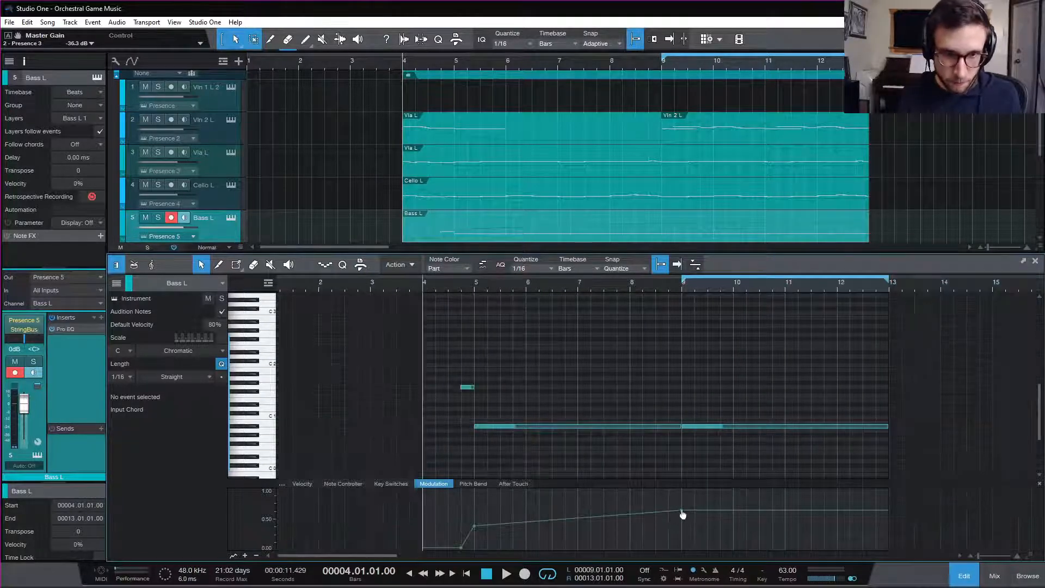
key("space")
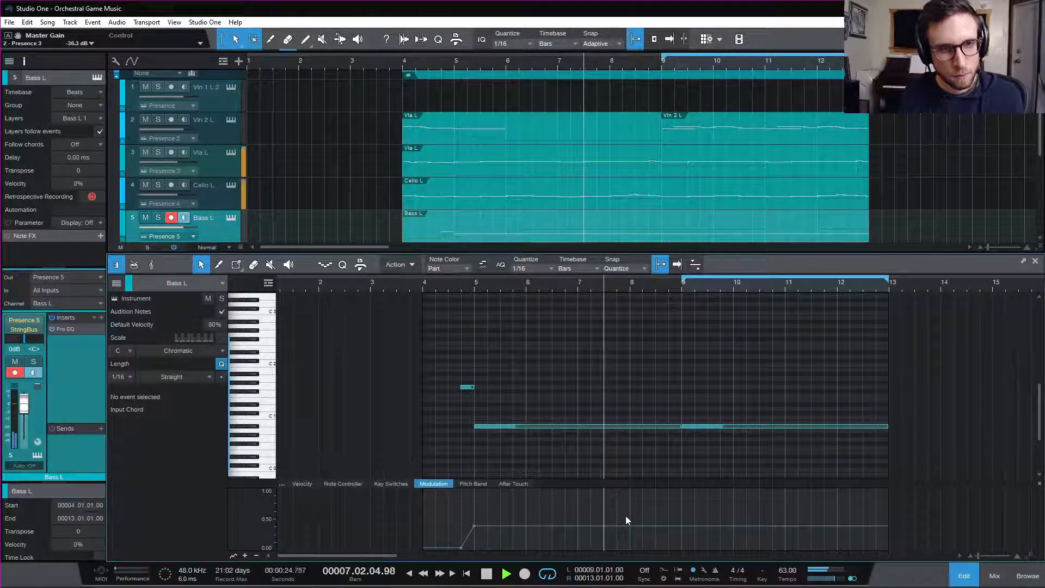
left_click(964, 575)
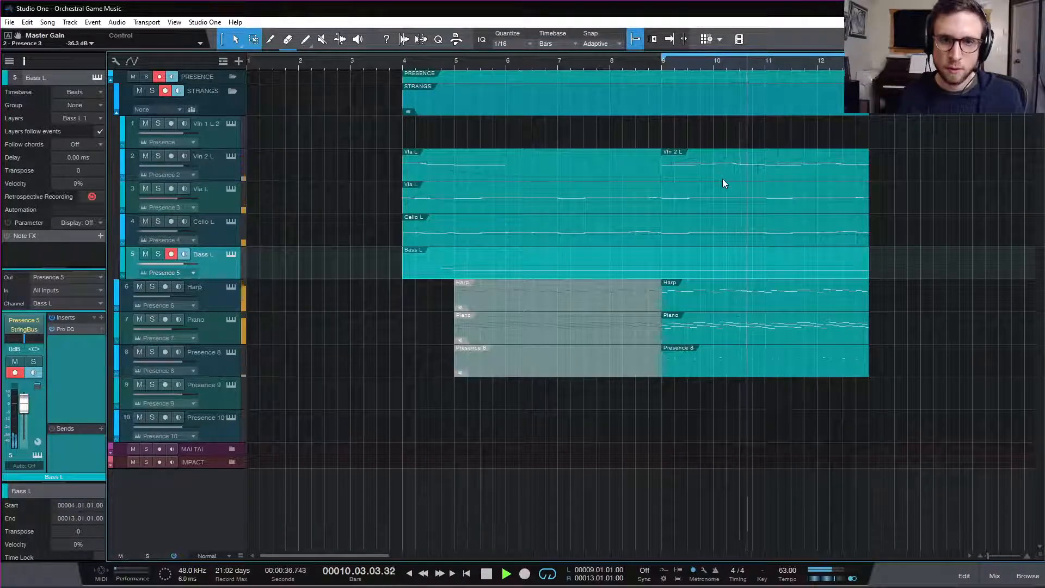
- Stop playback, move the Vln 2 L part from bar 9 to bar 13, and select the Vla L part
key("space")
left_click_drag(703, 172, 907, 165)
left_click(612, 210)
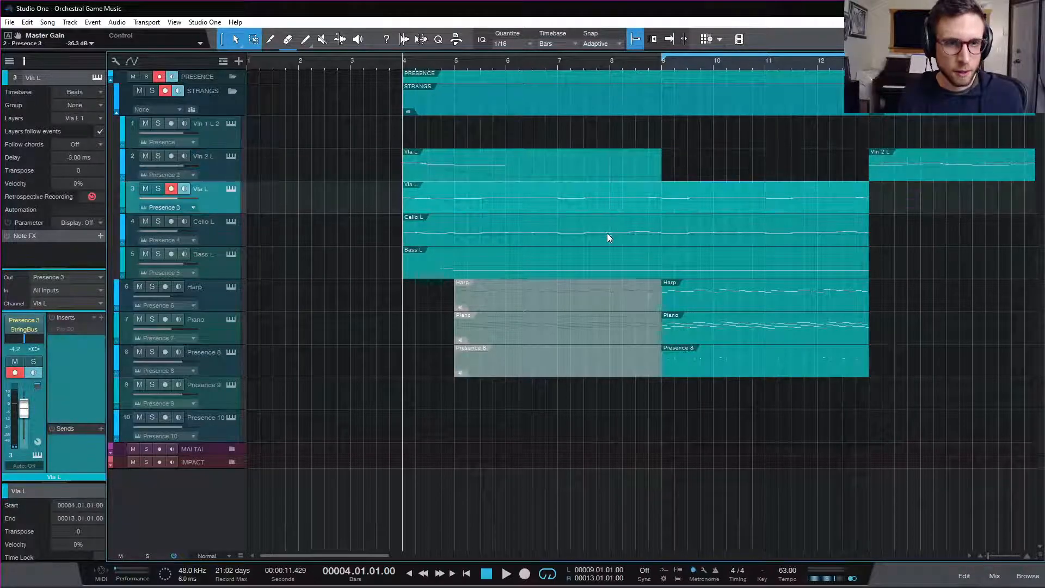
- Open the Vla L notes, play the arrangement from bar 4, and close the editor to follow the entry at bar 9
double_click(514, 206)
key("w")
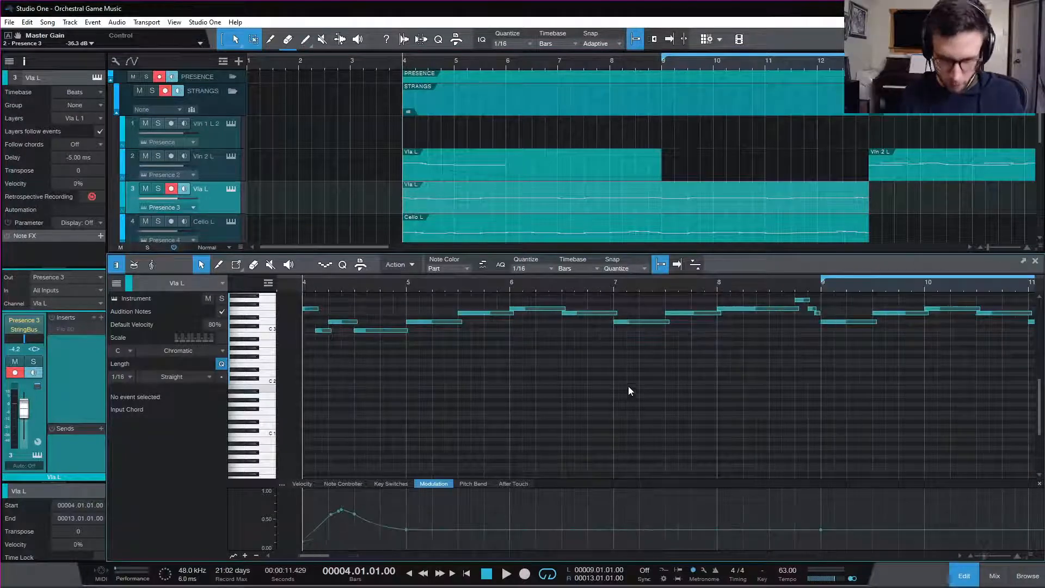
key("space")
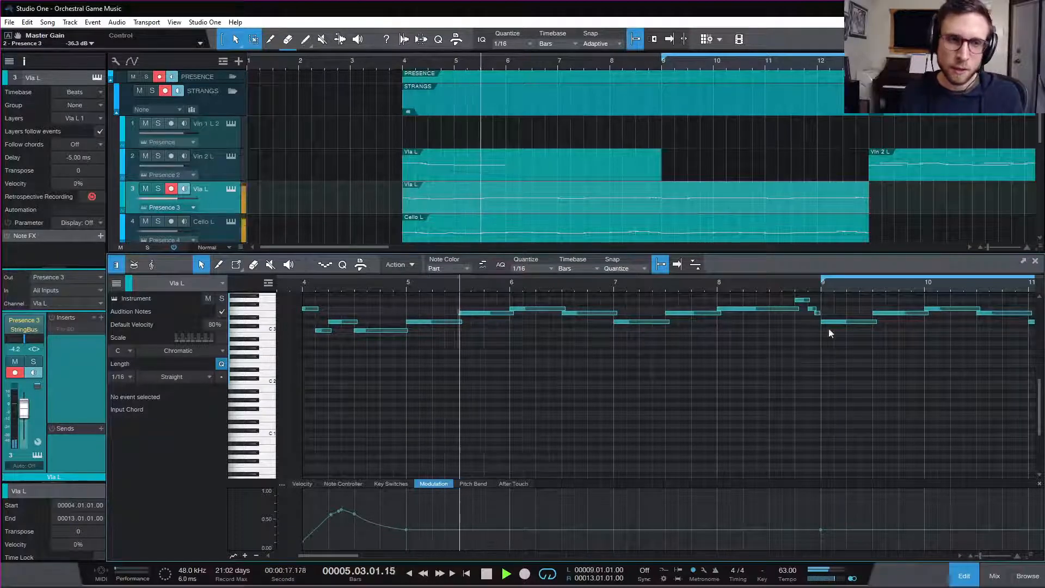
left_click(962, 574)
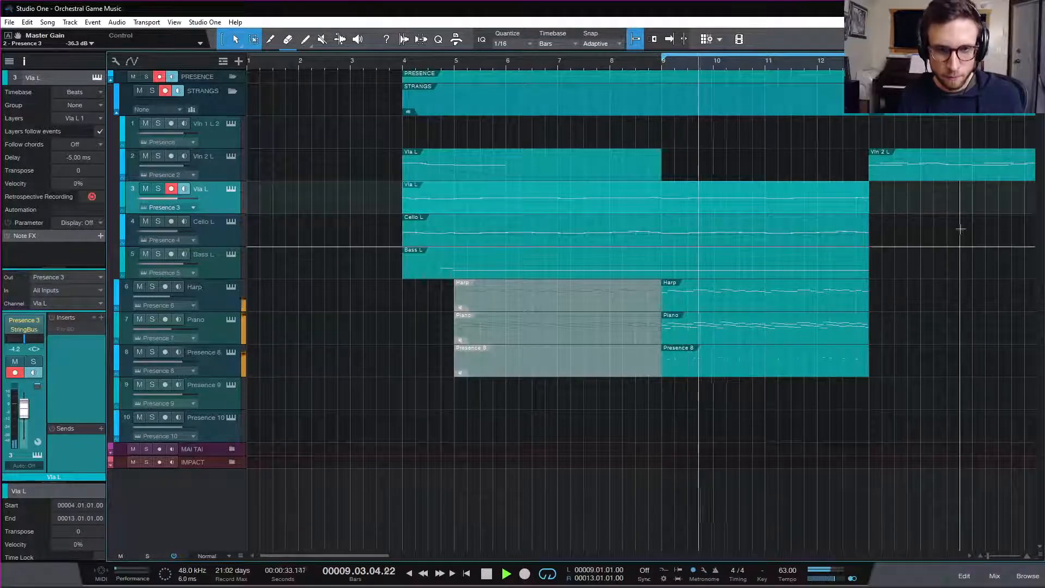
scroll(905, 346, "right", 5)
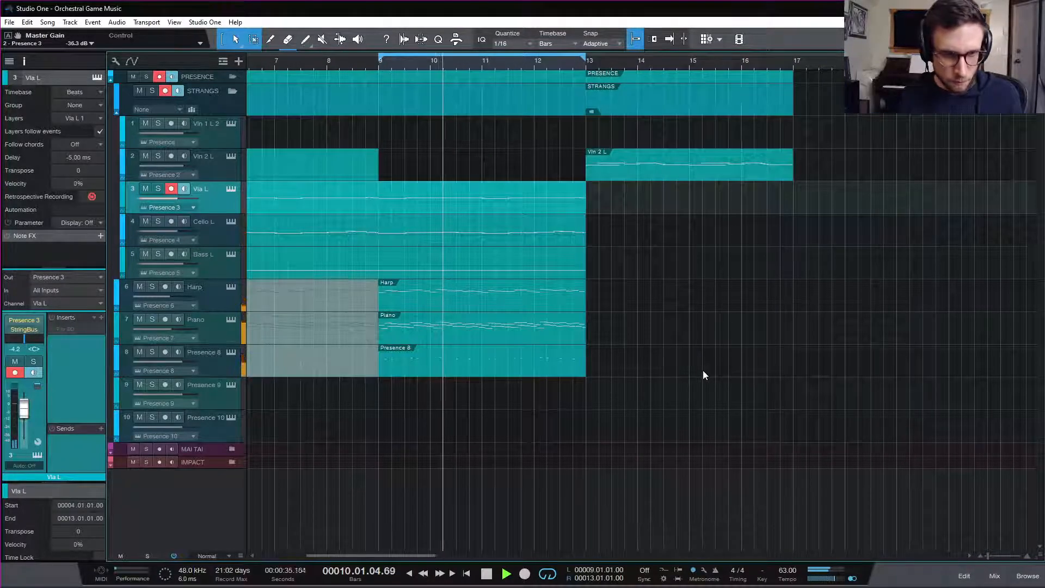
scroll(707, 371, "left", 4)
scroll(775, 357, "right", 2)
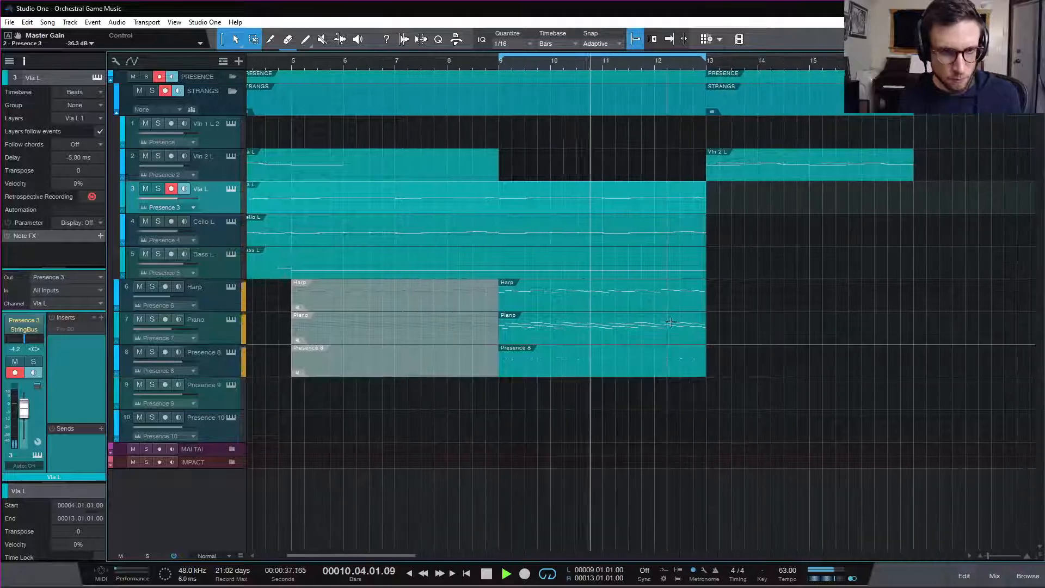
- Replay the transition from the end of bar 8, and duplicate the bar 9 Harp, Piano and Presence 8 parts to bar 13
key("space")
left_click(491, 64)
key("space")
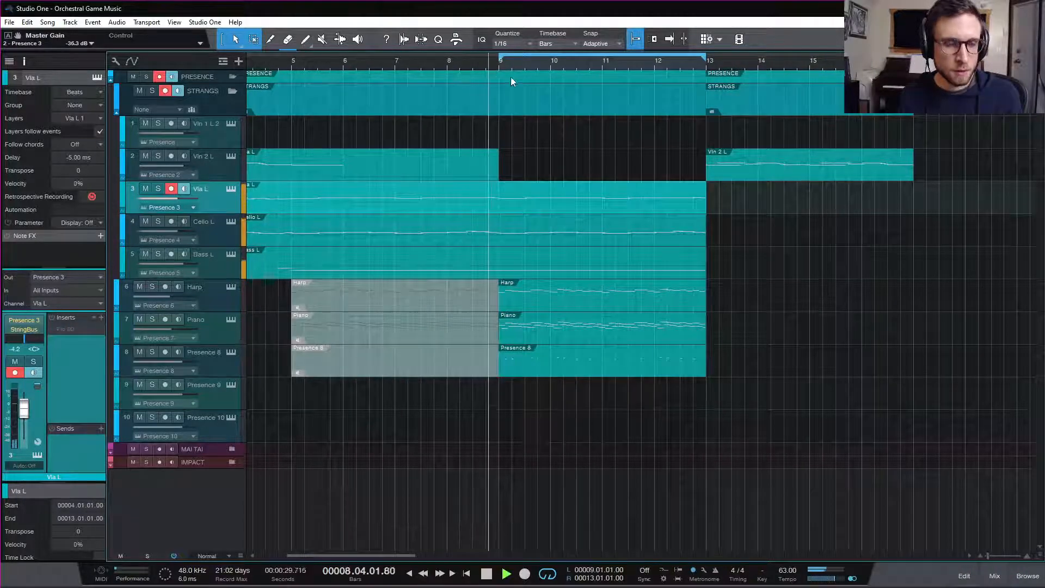
key("space")
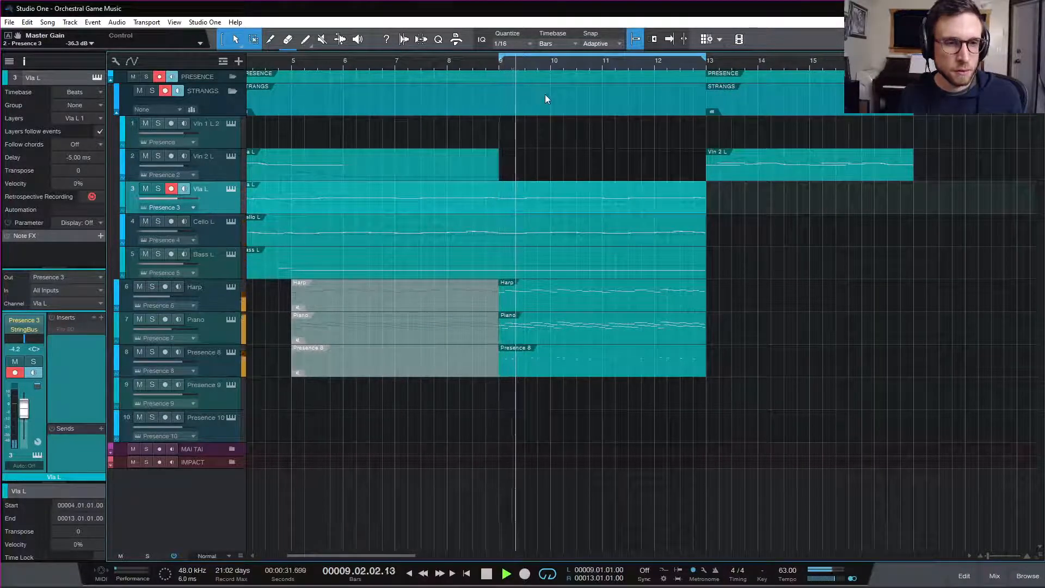
left_click_drag(731, 375, 613, 310)
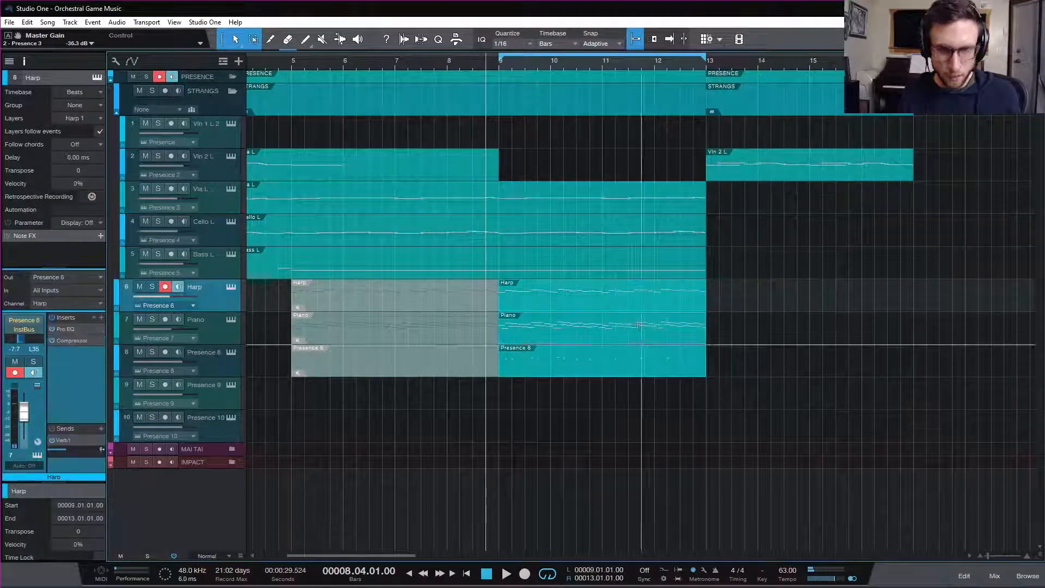
key("ctrl+d")
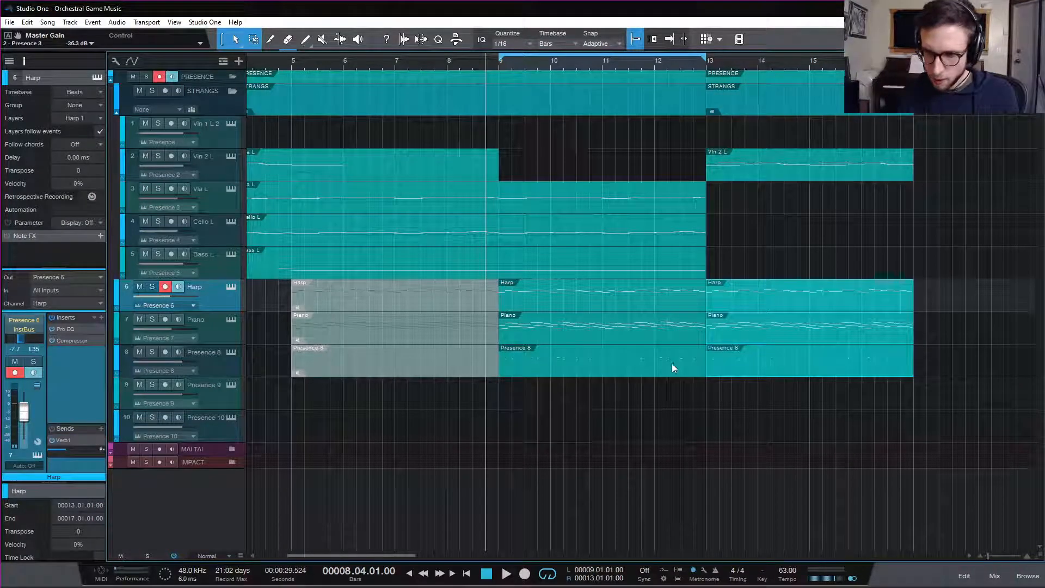
- Open the bar 9 Harp part with the Piano notes shown alongside, and play the entry from bar 8 beat 4
double_click(553, 298)
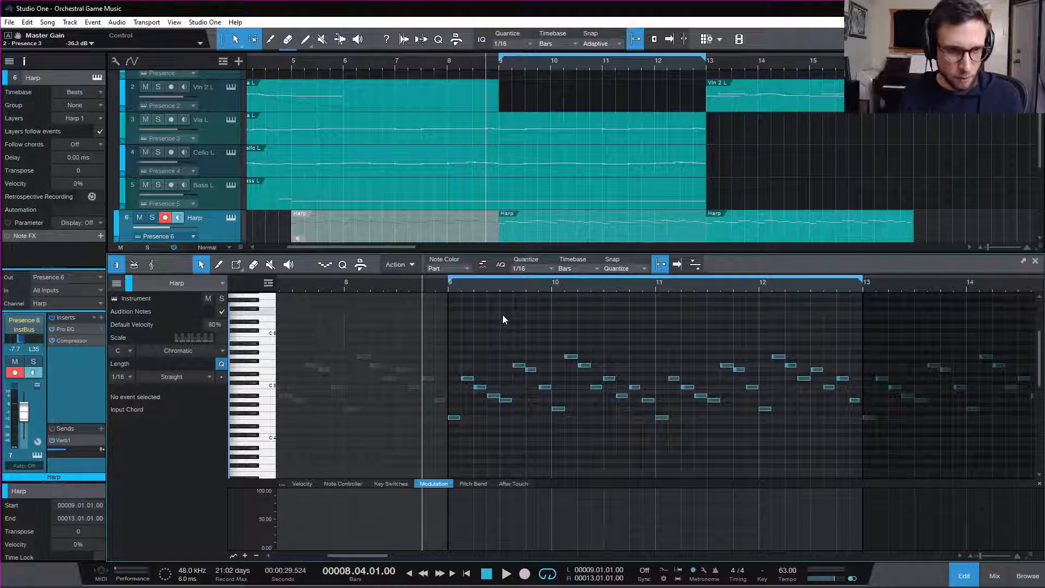
left_click(116, 284)
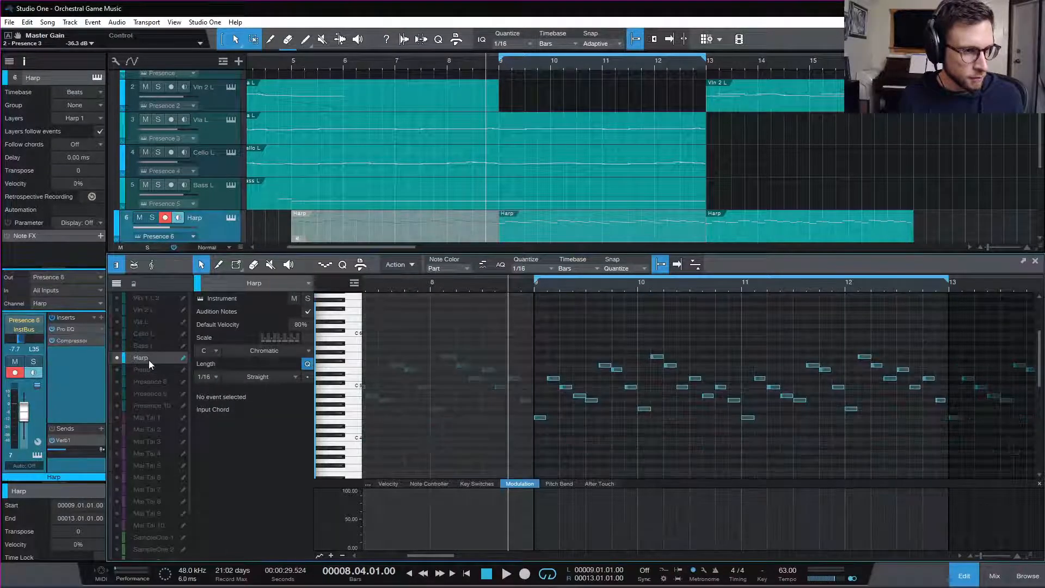
left_click(152, 368)
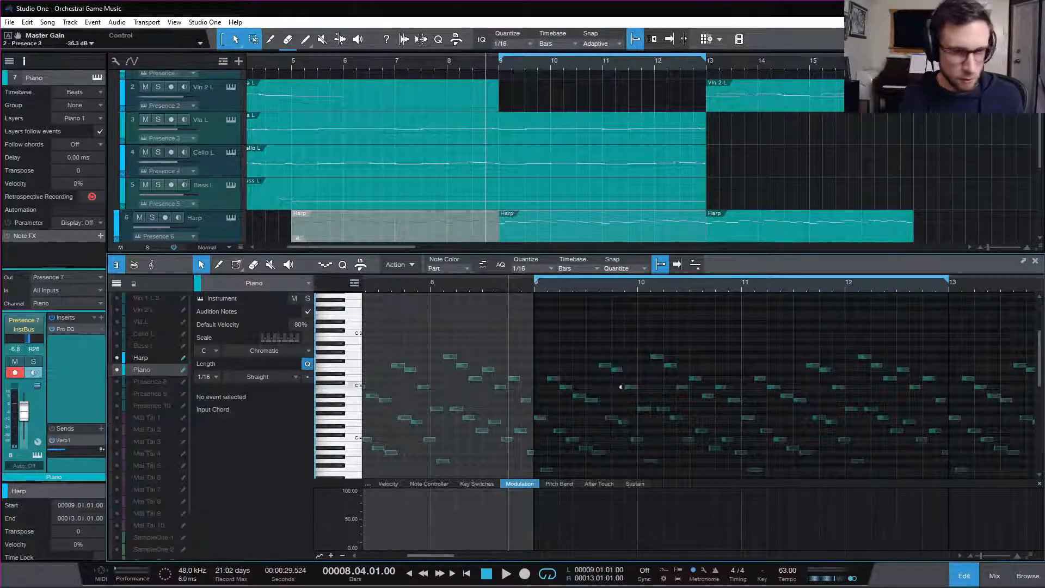
scroll(626, 384, "down", 4)
key("space")
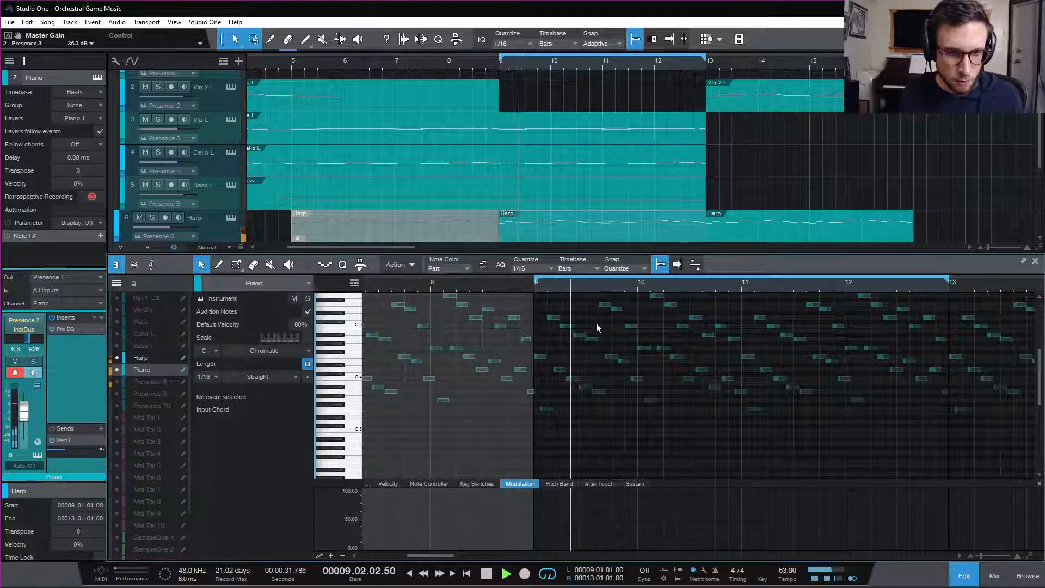
key("space")
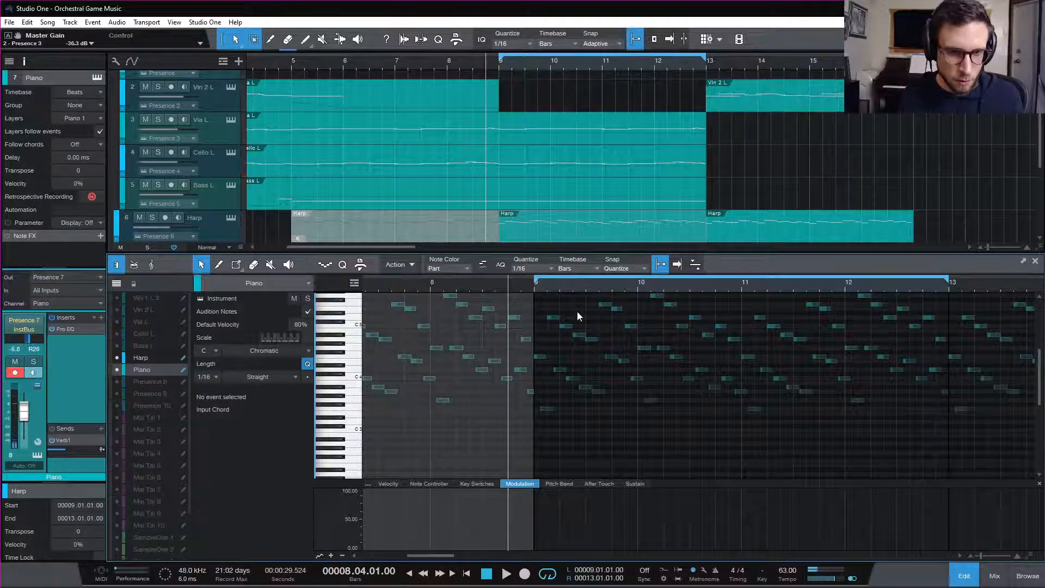
- Mute the four Harp and Piano notes around beats 2 and 3 of bar 9, and replay the entry twice
left_click_drag(577, 311, 605, 401)
key("shift+m")
key("space")
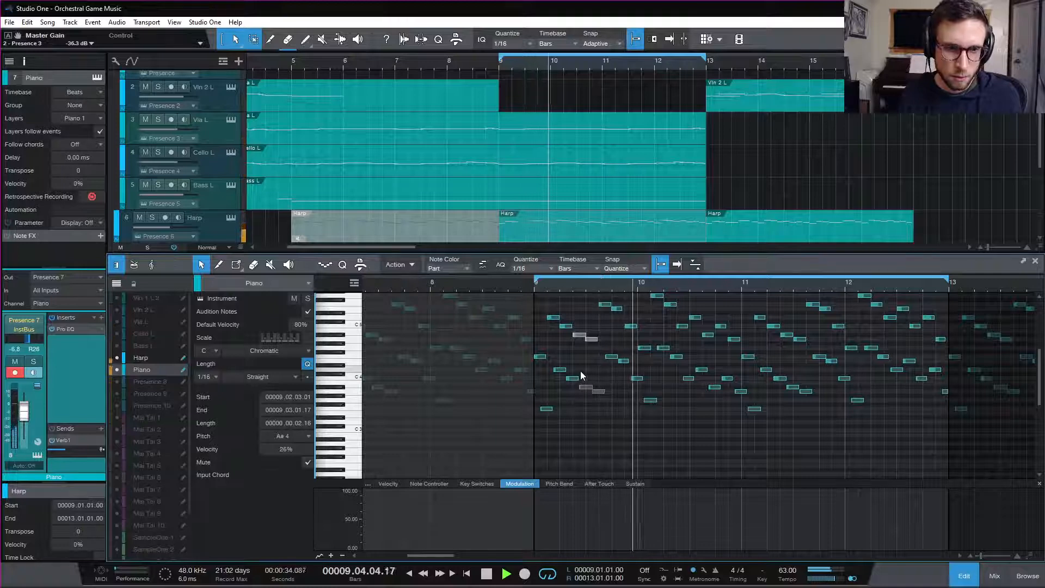
key("space")
key("space")
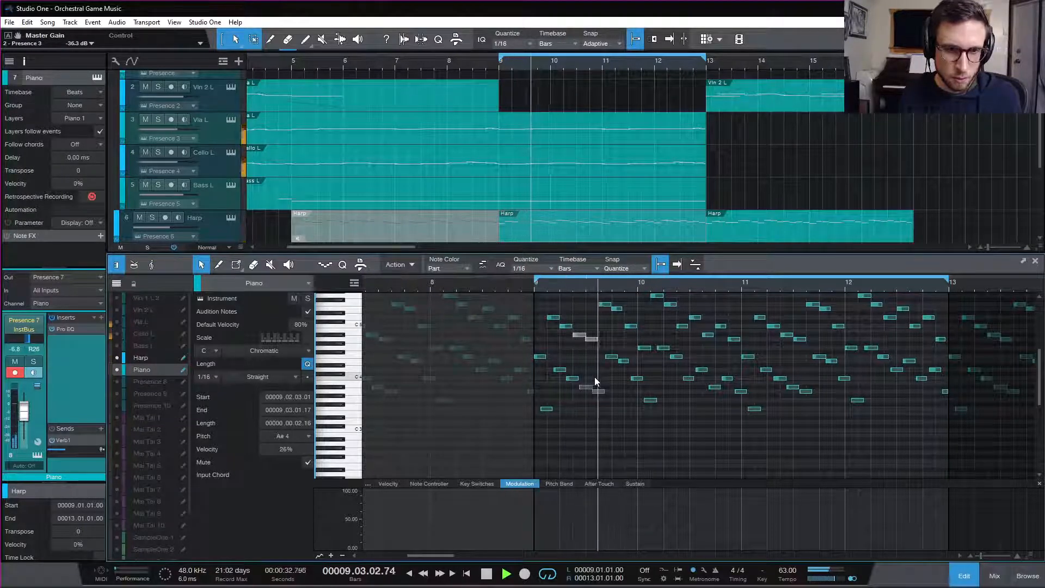
key("space")
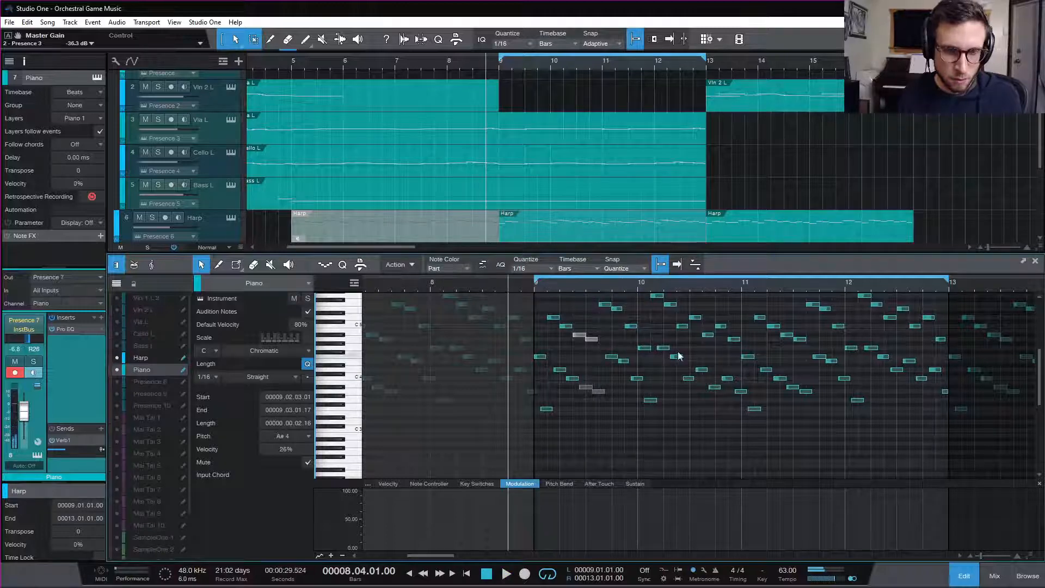
- Mute the Harp and Piano notes around beats 2 and 3 of bar 10, restore the F 4 note, and play from bar 10
left_click(642, 284)
key("space")
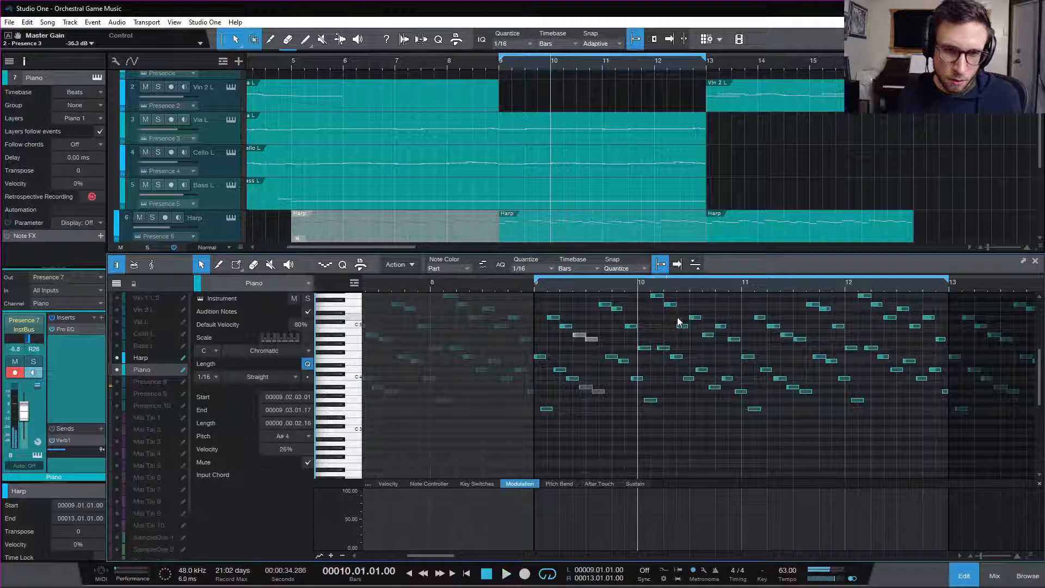
left_click_drag(678, 315, 691, 387)
key("space")
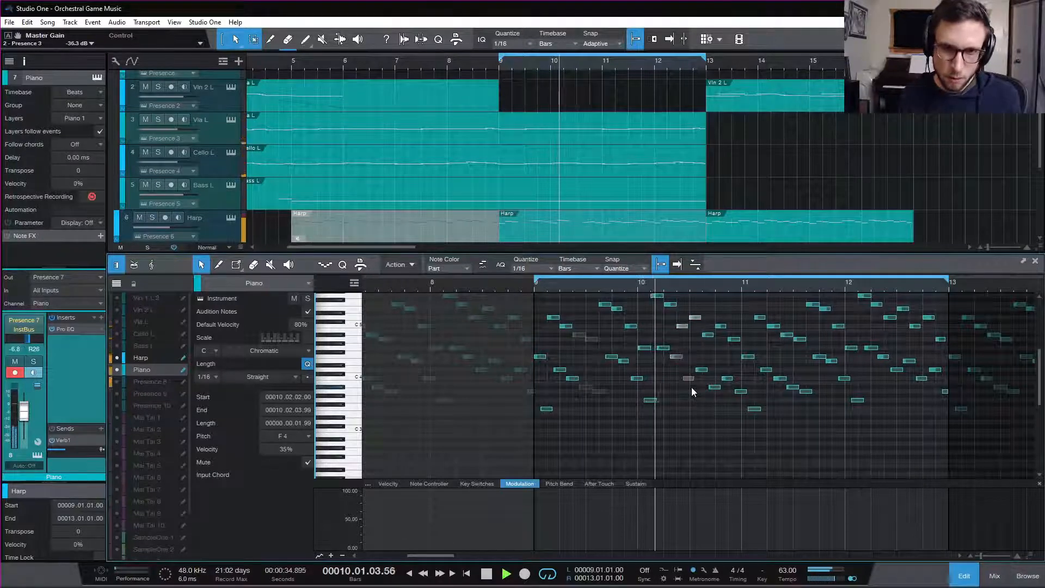
key("space")
left_click_drag(688, 351, 675, 364)
key("space")
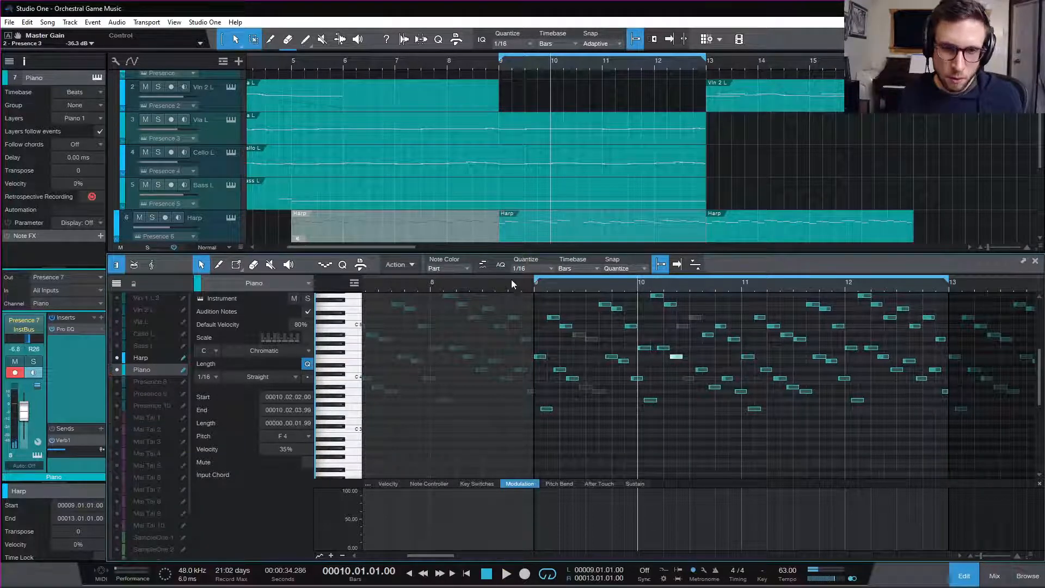
- Play the thinned Harp and Piano pattern from bar 9 through bar 10
left_click(533, 287)
key("space")
scroll(648, 370, "up", 3)
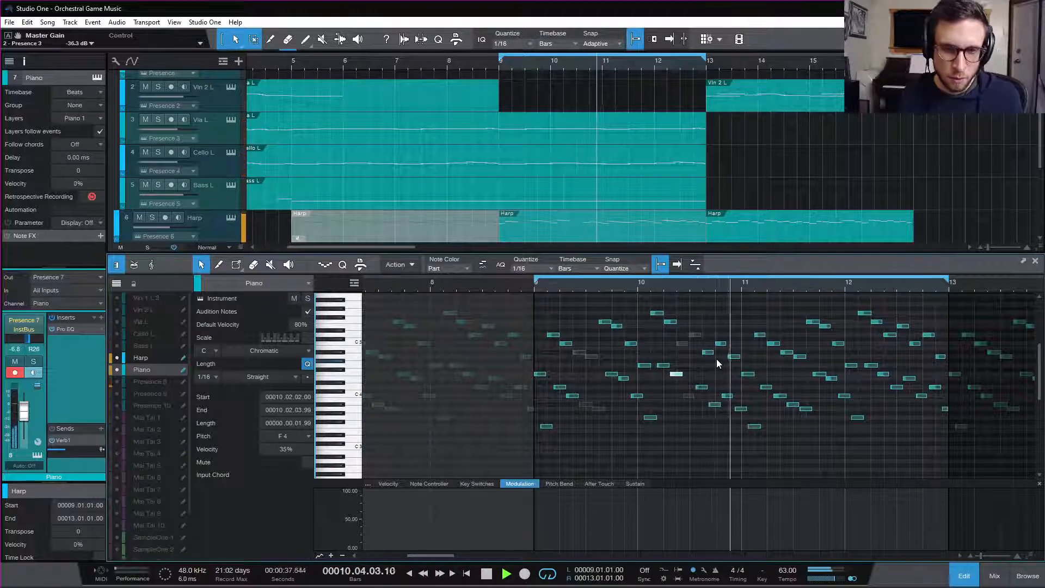
key("space")
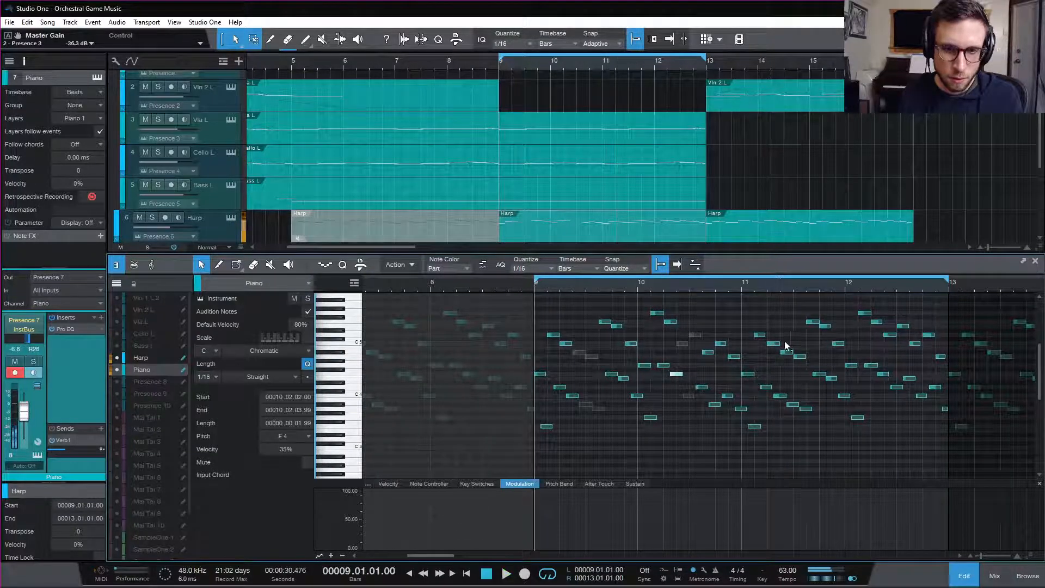
- Mute the four Harp and Piano notes around beats 2 and 3 of bar 11, play from there, and unmute the C 4 note
left_click_drag(786, 338, 794, 407)
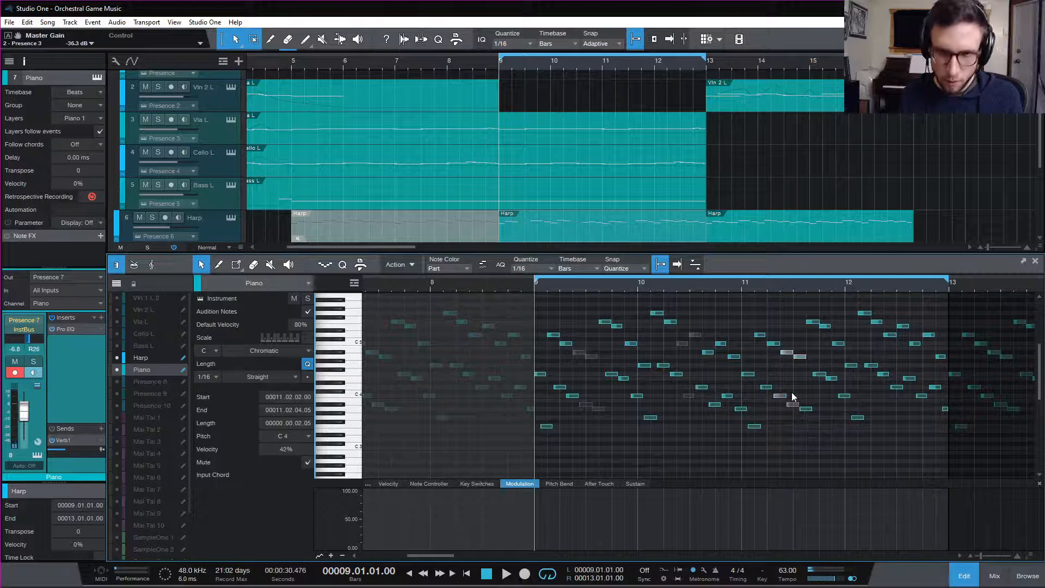
left_click(740, 286)
key("space")
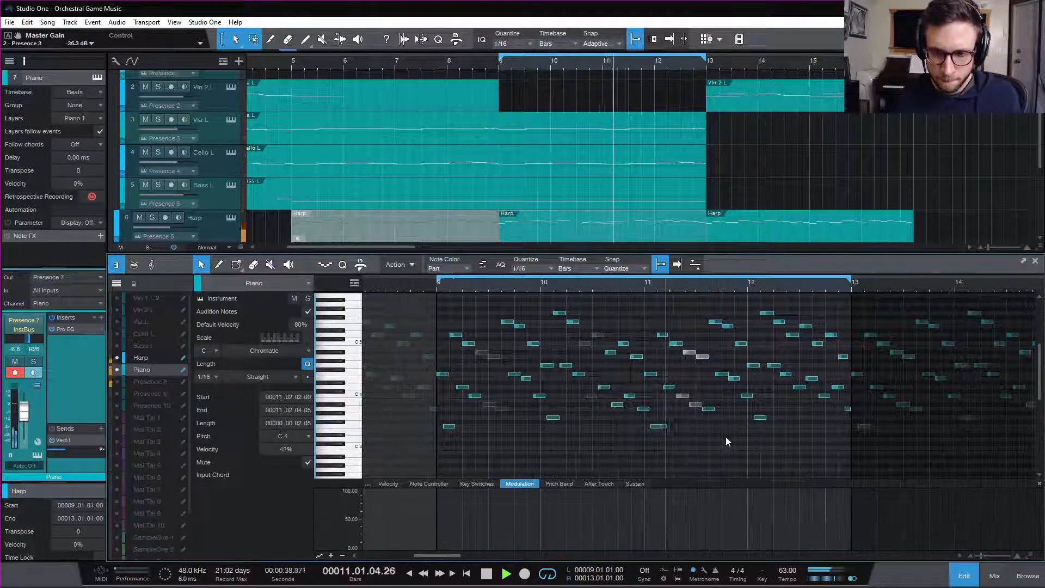
key("space")
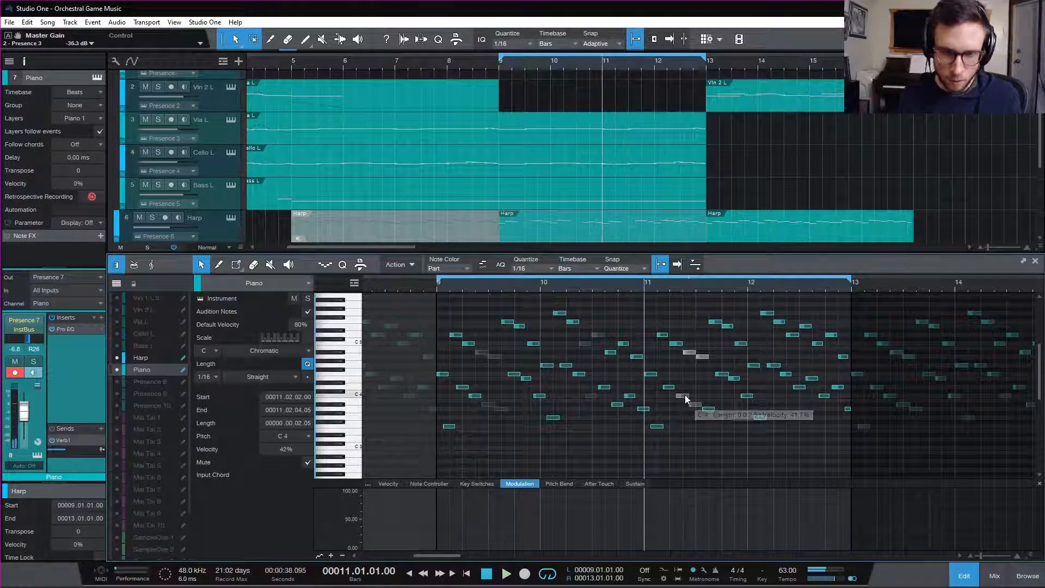
key("shift+m")
- Play from bar 11, mute the Harp C 5 and Piano C 4 notes around beat 3 of bar 12, and play from bar 12
key("space")
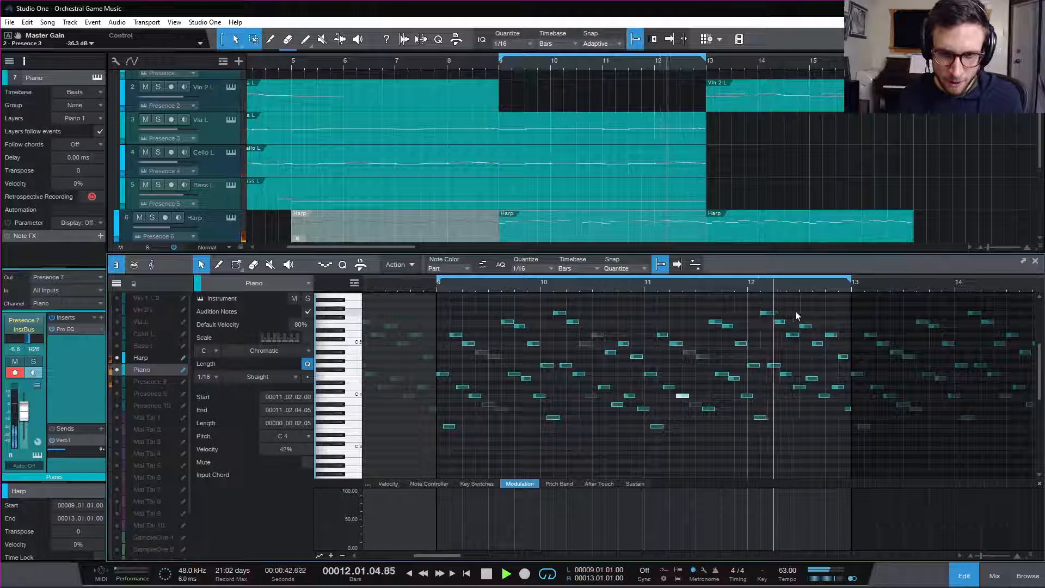
key("space")
left_click(781, 322)
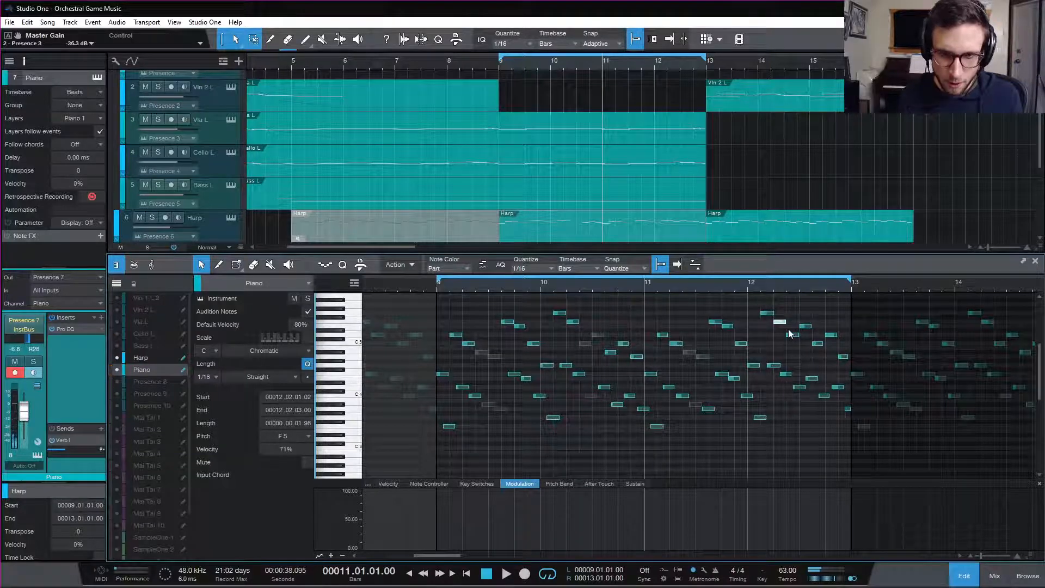
left_click_drag(790, 333, 801, 374)
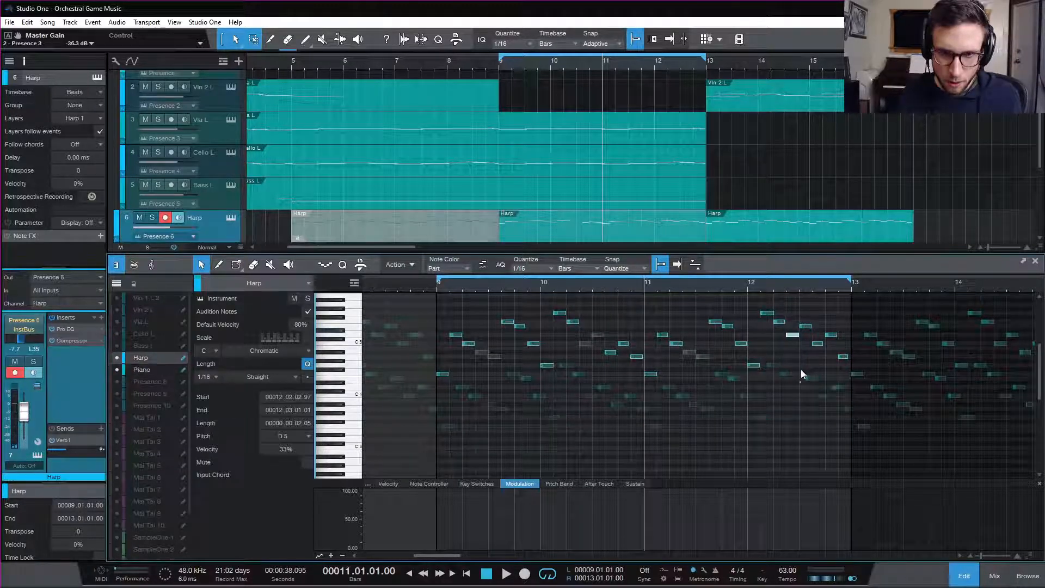
left_click(807, 402)
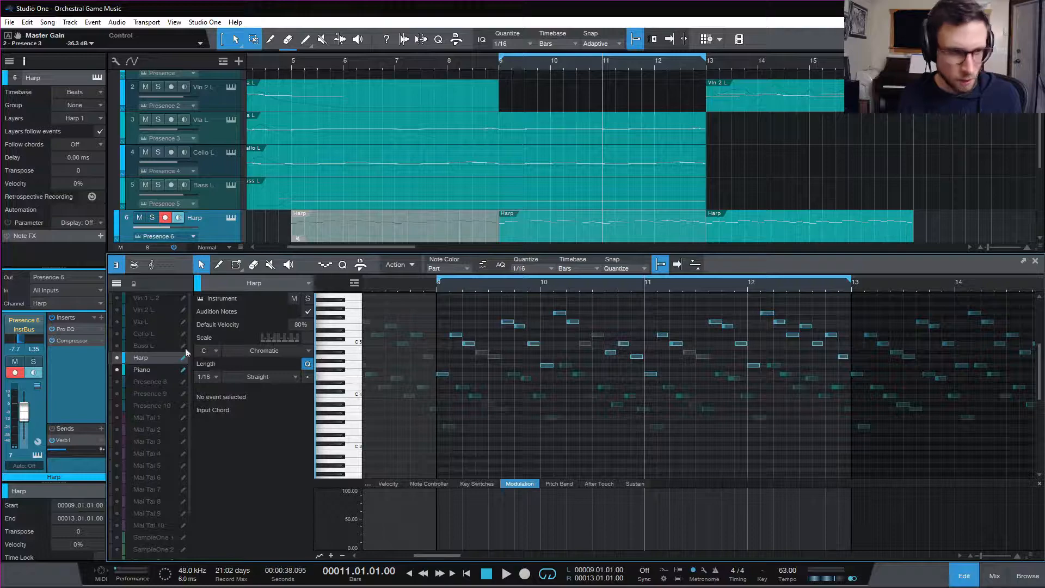
left_click(823, 396)
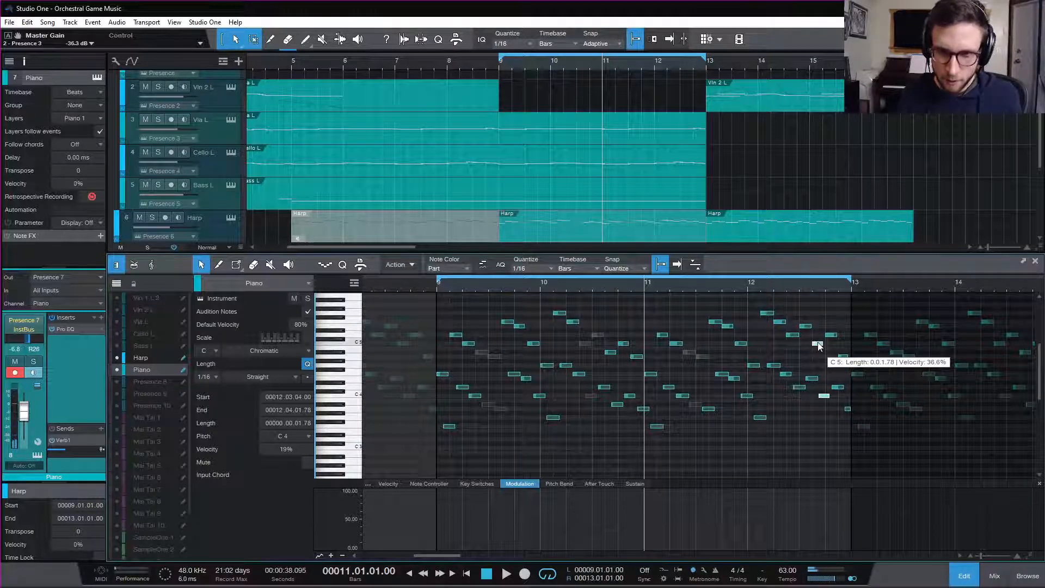
key("shift+m")
left_click(749, 286)
key("space")
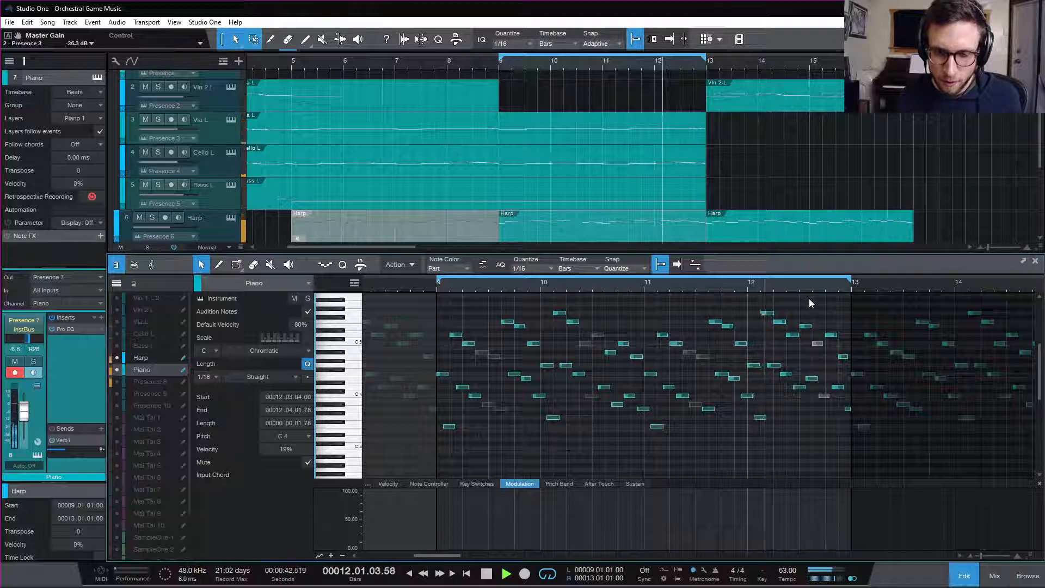
key("space")
- Mute the Harp D 5 note and the lower Piano note after beat 2 of bar 12, and replay the entry into bar 9
left_click(794, 330)
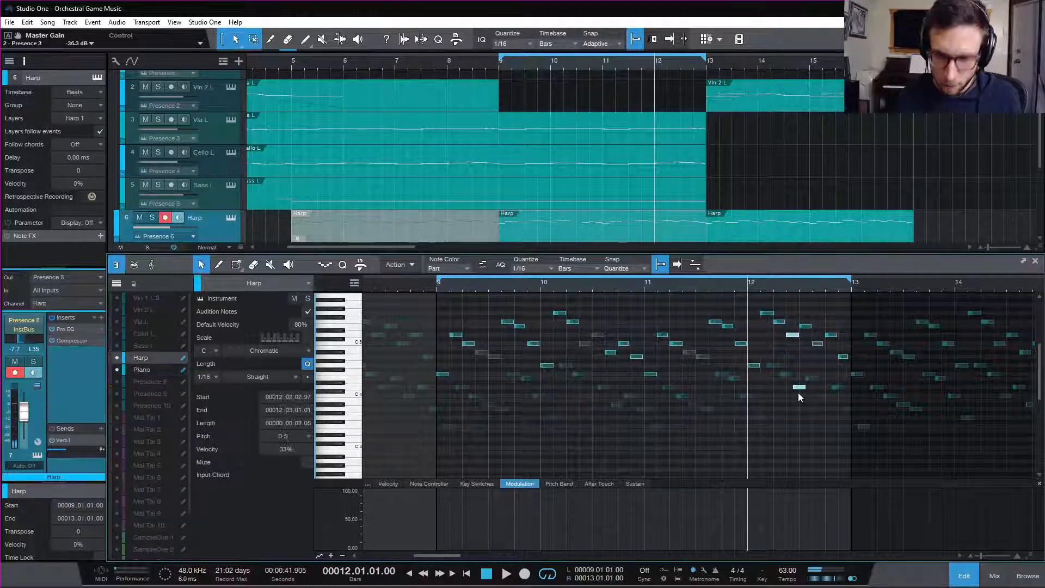
key("space")
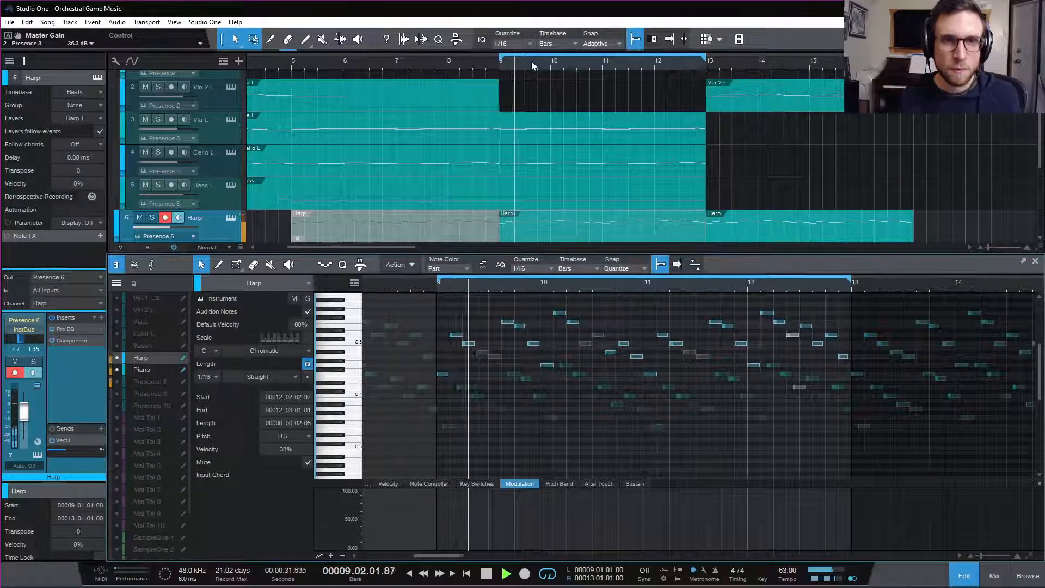
left_click(478, 65)
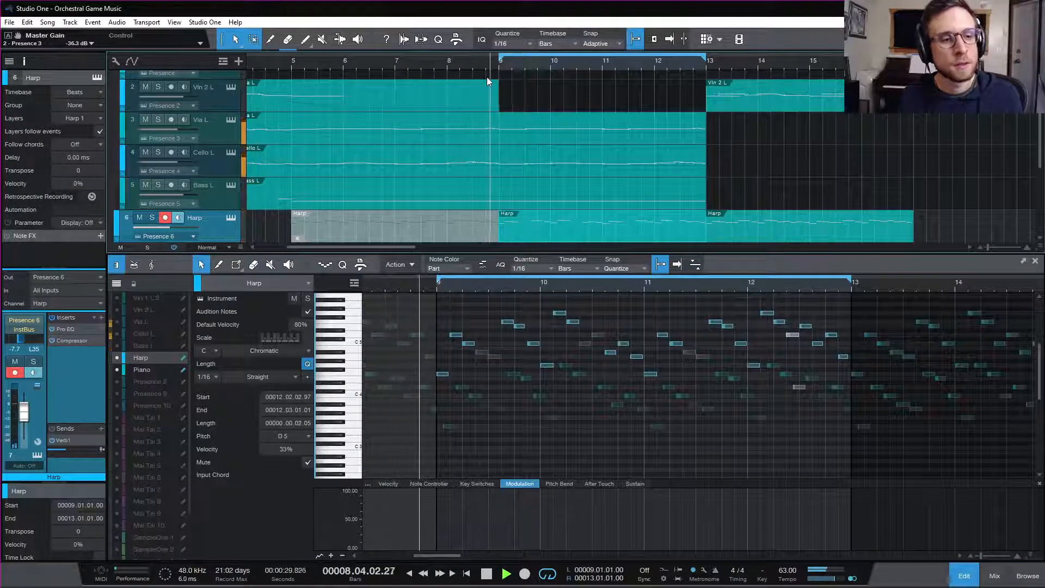
key("space")
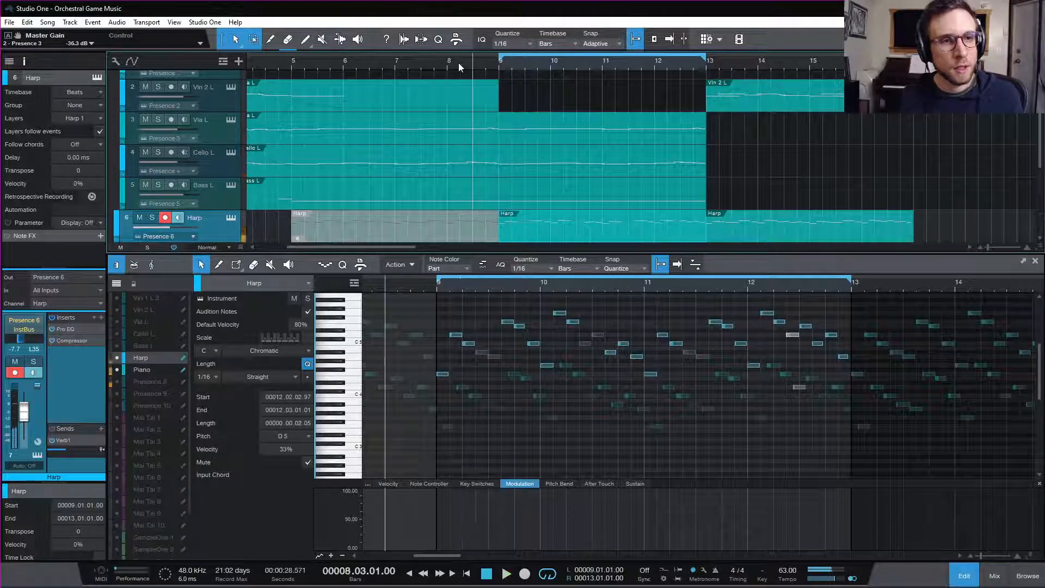
- Delete the muted Piano and Harp events spanning bars 5 to 8
left_click(447, 67)
scroll(535, 143, "down", 3)
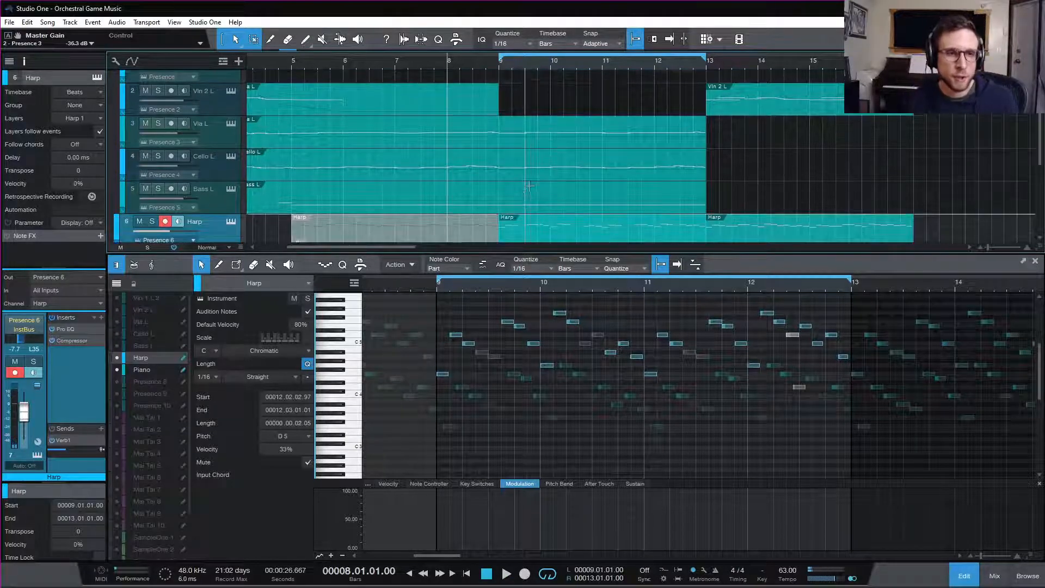
left_click(491, 179)
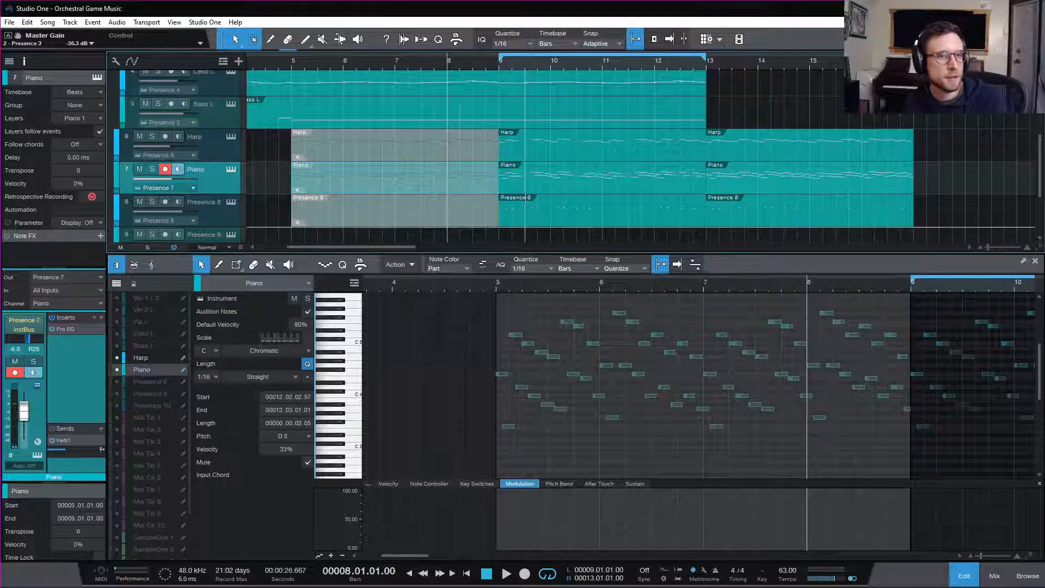
key("Delete")
left_click(459, 151)
key("Delete")
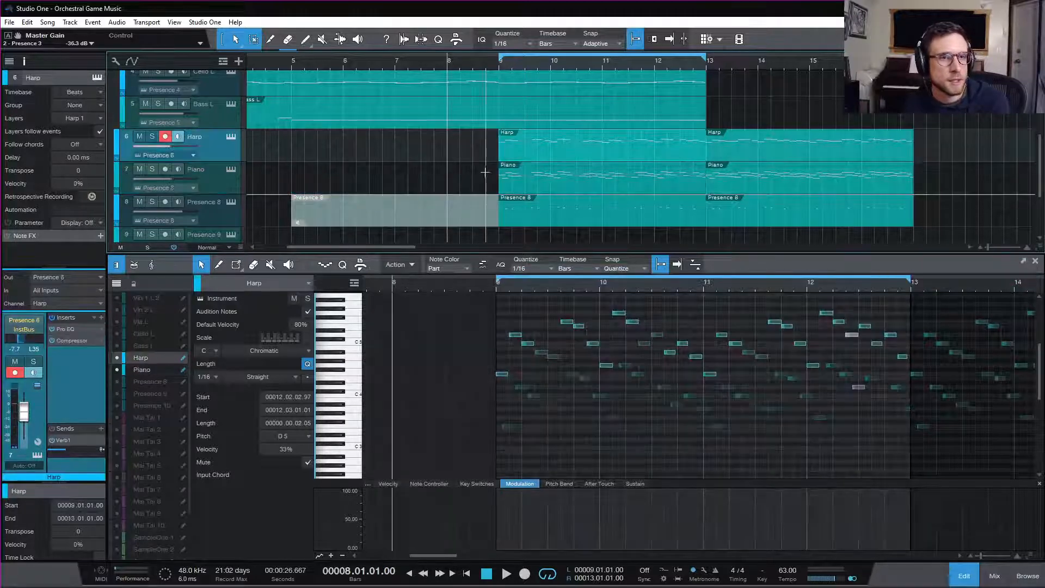
- Create an empty one-bar Piano event at bar 8 and rehearse a lead-in over playback from bar 8
double_click(471, 180)
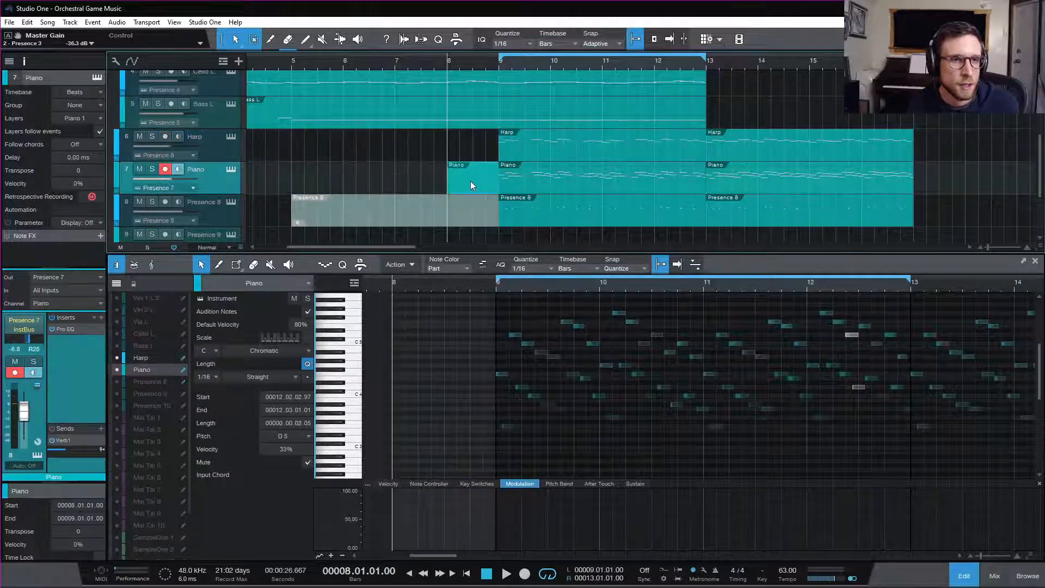
left_click(457, 379)
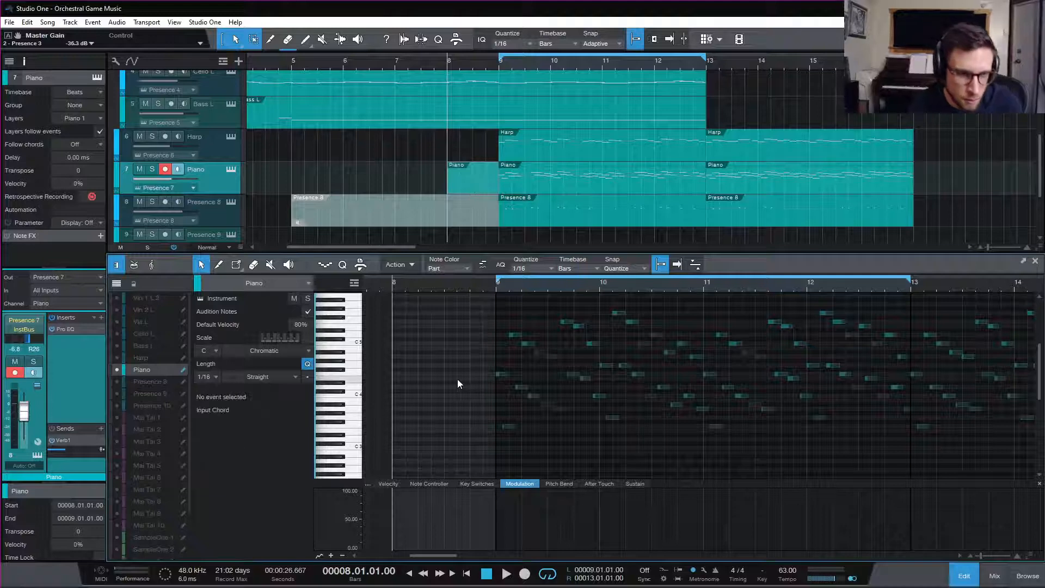
key("space")
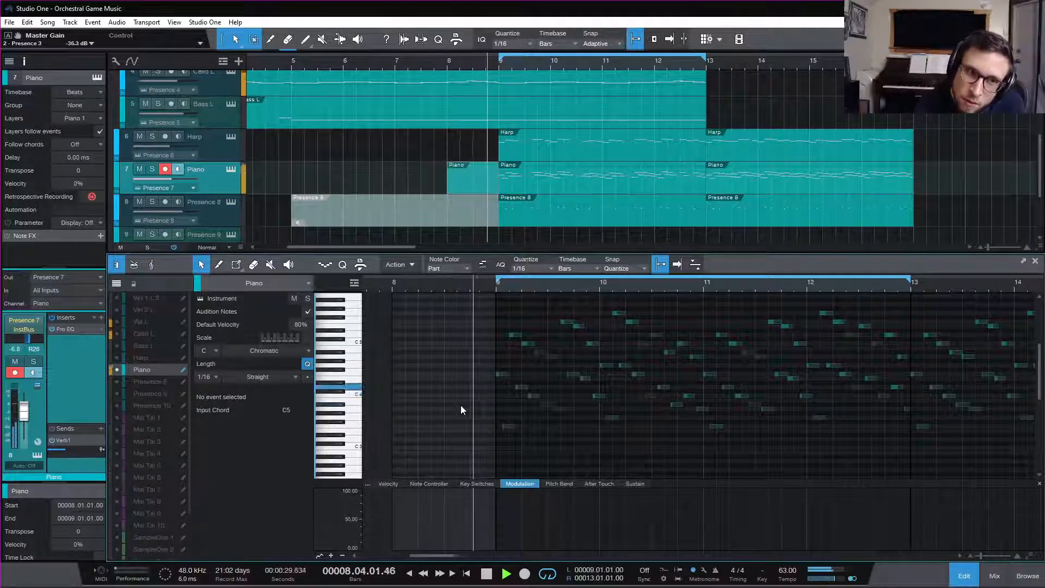
key("space")
key("space")
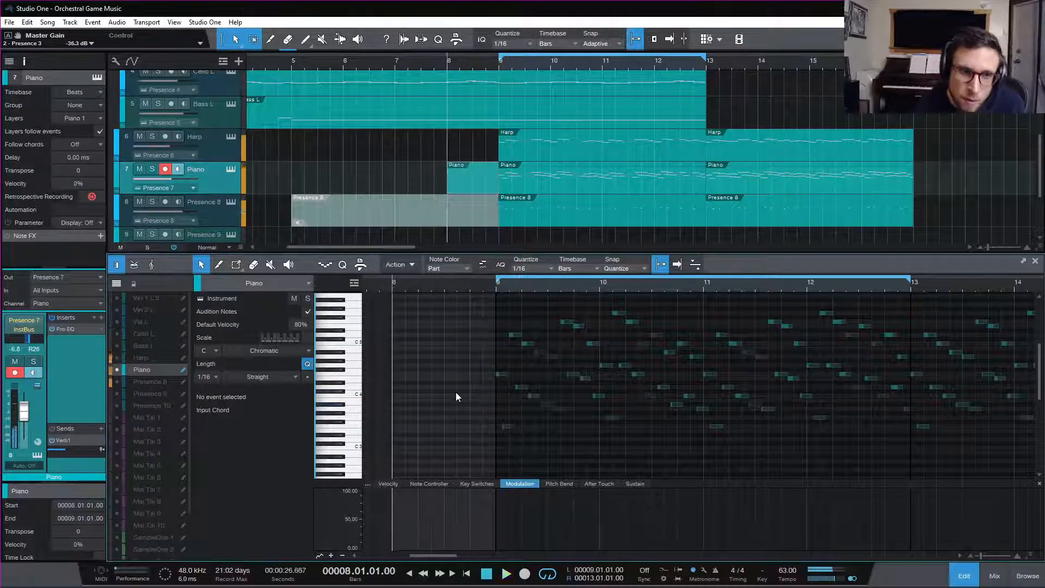
- Record a four-note Piano lead-in across the second half of bar 8 and play it back
key("KP_Multiply")
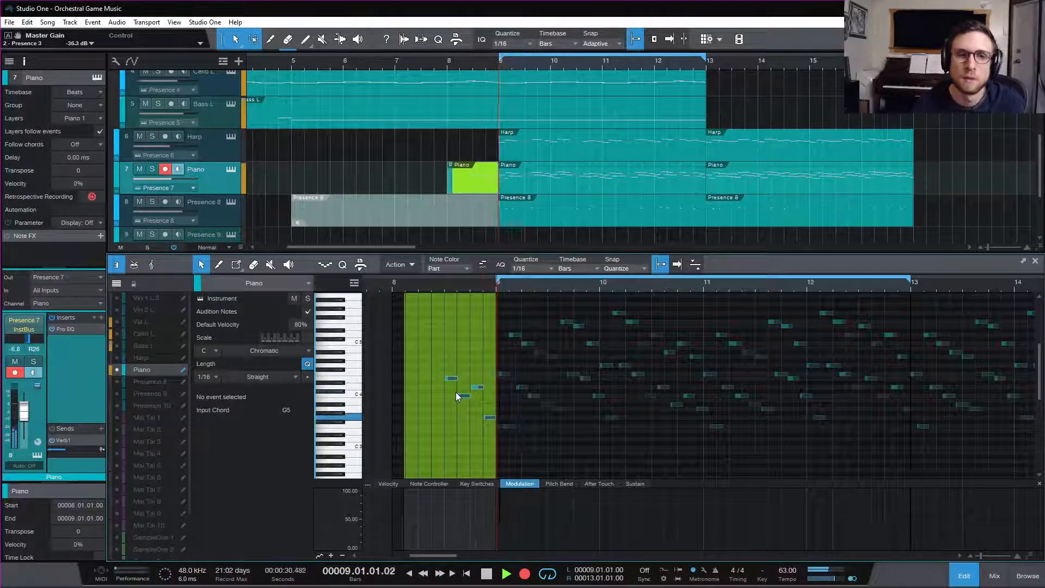
key("space")
key("e")
key("e")
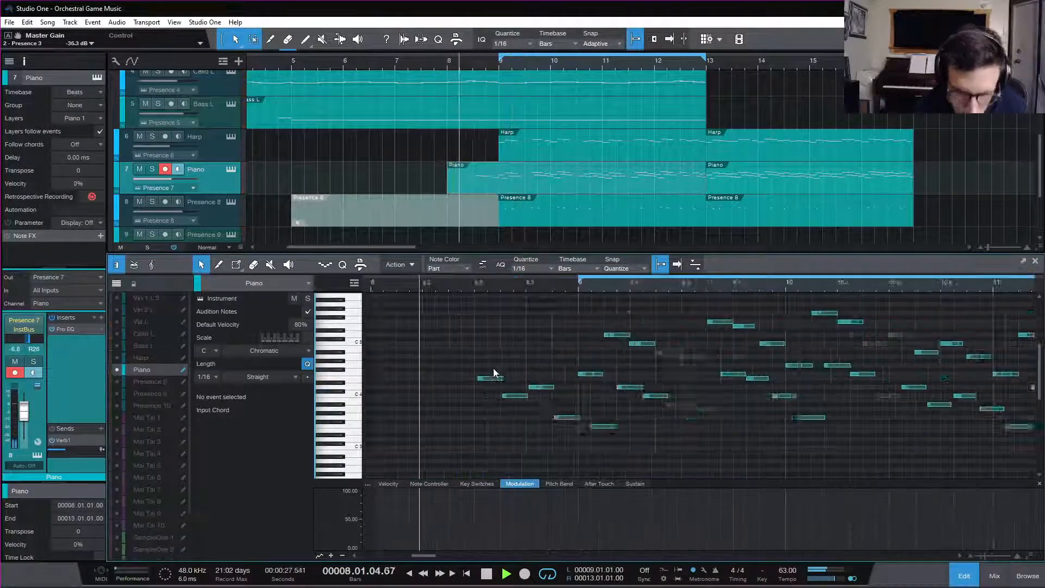
key("space")
- Shift the four recorded Piano notes slightly earlier, with the first starting at 8.03.01.10, and play the result
left_click_drag(527, 338, 690, 450)
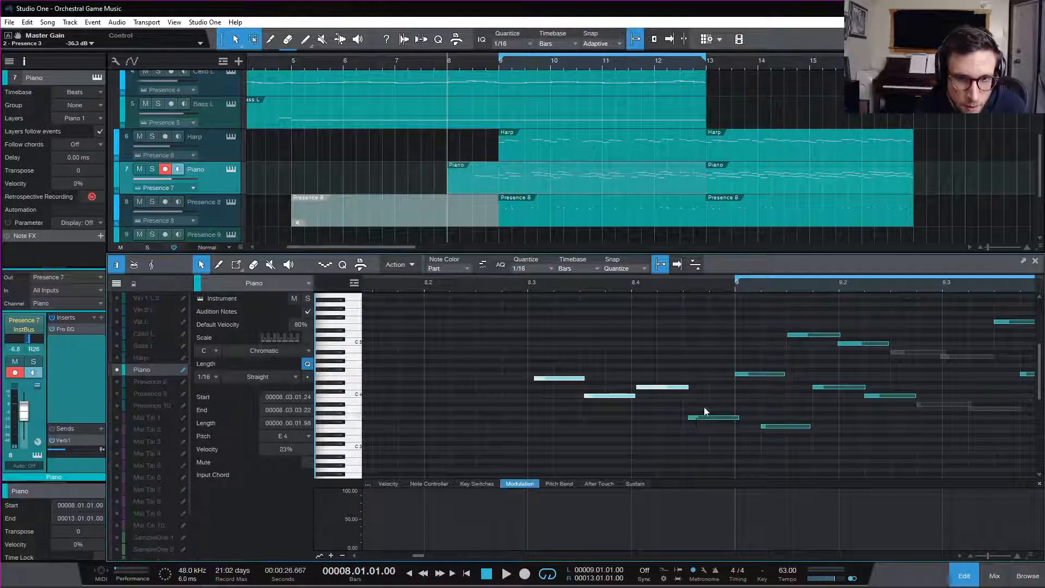
left_click_drag(713, 419, 710, 416)
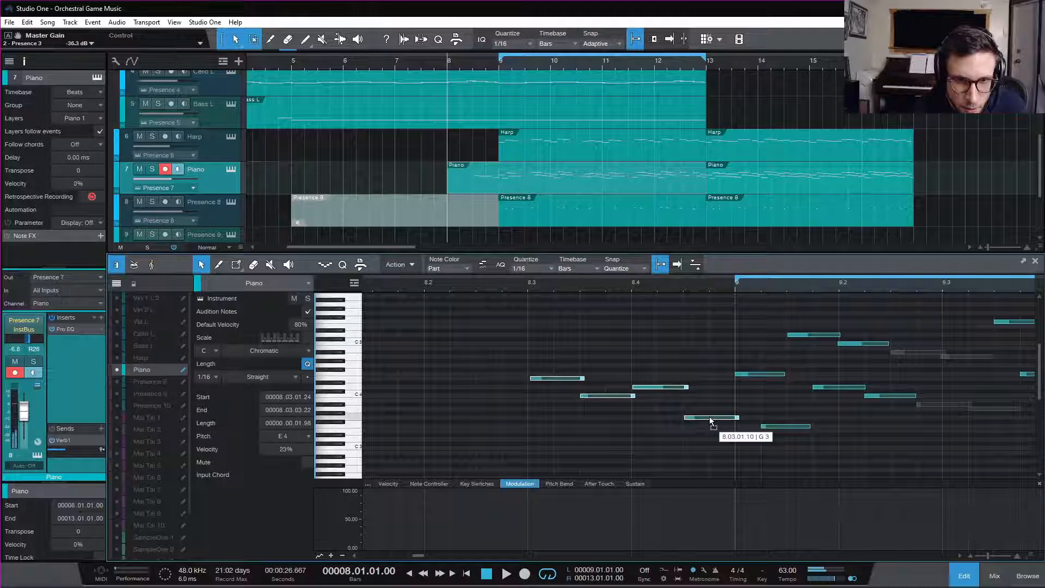
key("space")
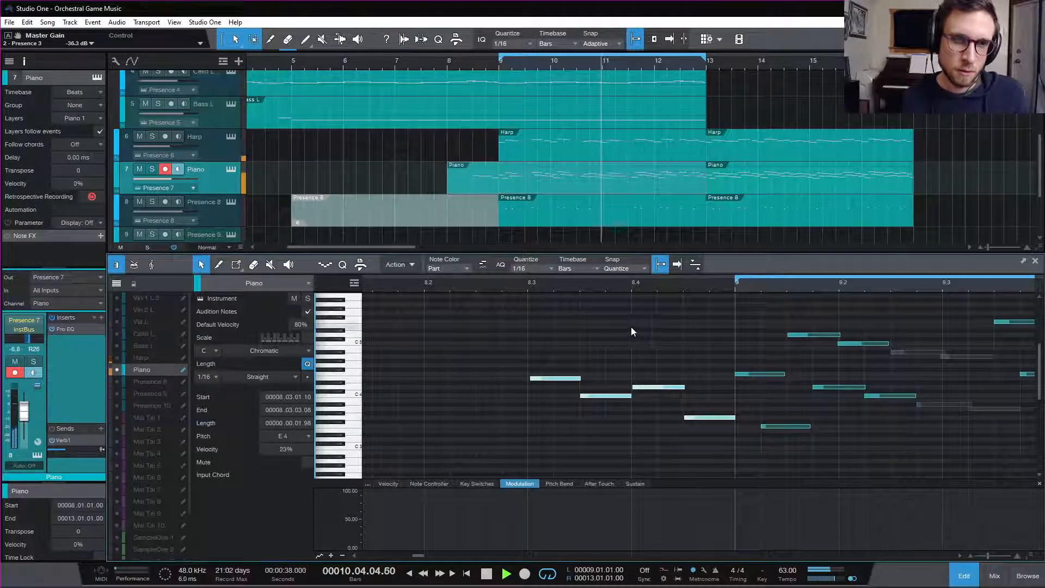
- Close the note editor and play the arrangement from bar 8 into bar 13
left_click(962, 582)
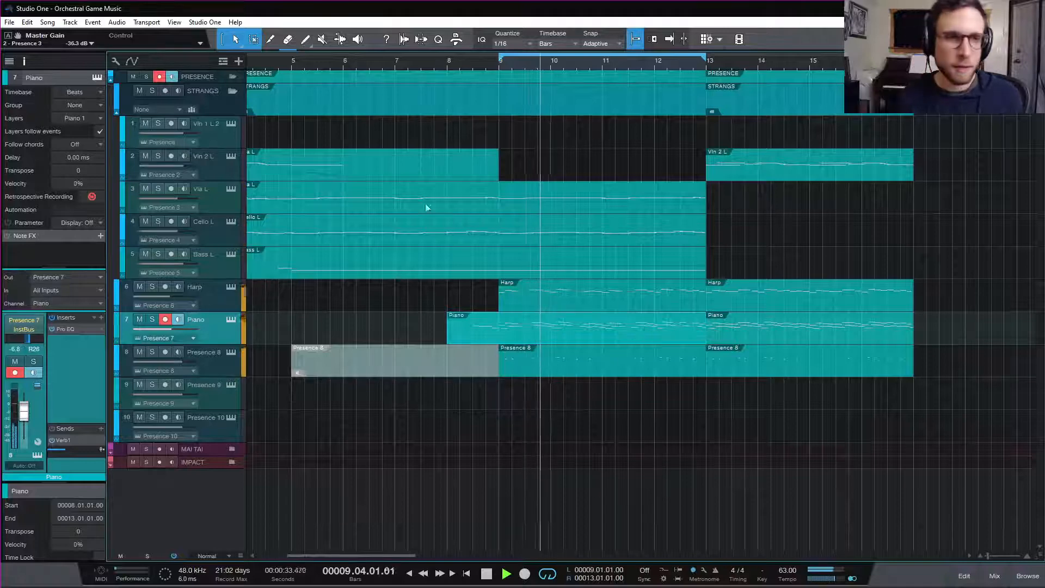
left_click(446, 64)
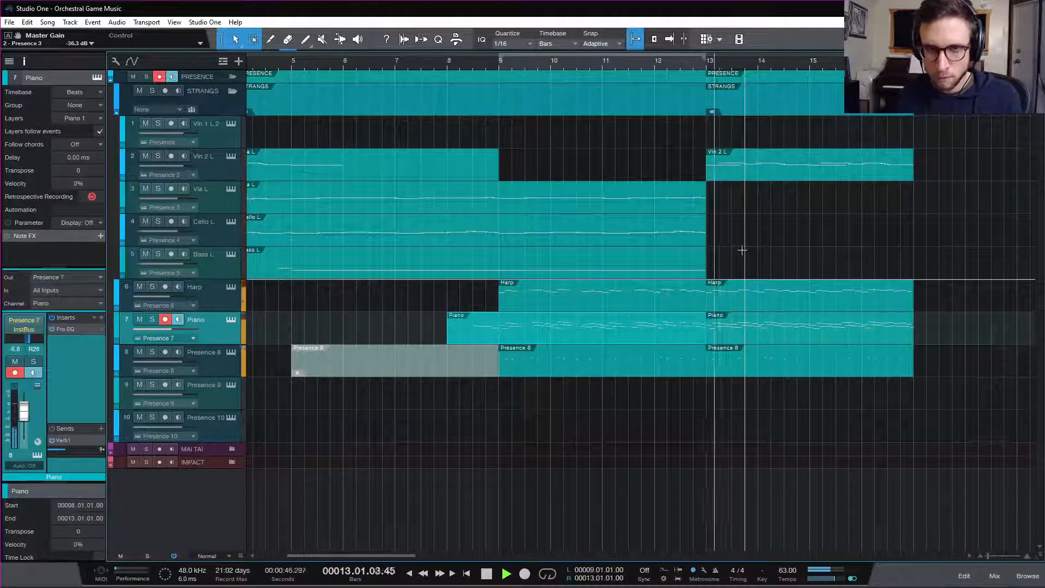
key("space")
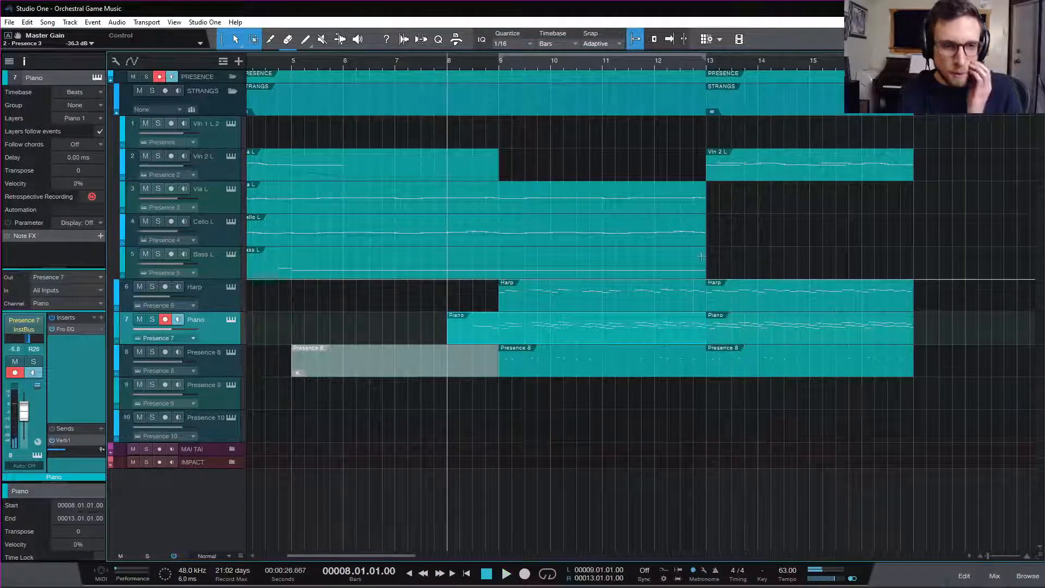
- Extend the Bass L event from bar 13 to bar 17 and open it for note editing
left_click(665, 269)
left_click_drag(708, 261, 915, 267)
left_click(825, 282)
double_click(822, 268)
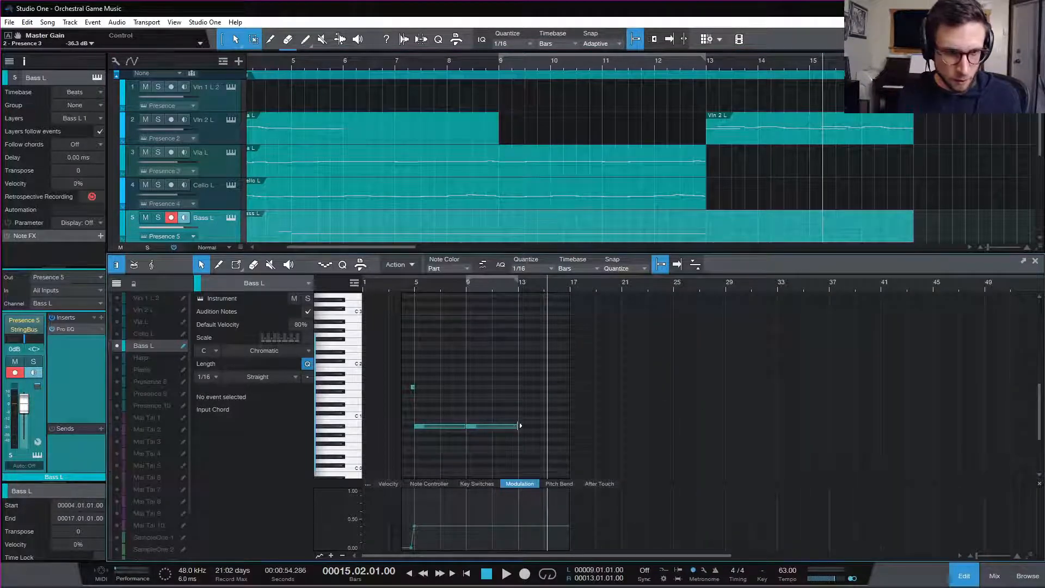
- Lengthen the sustained A# 0 bass note starting at bar 9 so it ends at bar 17
left_click(512, 427)
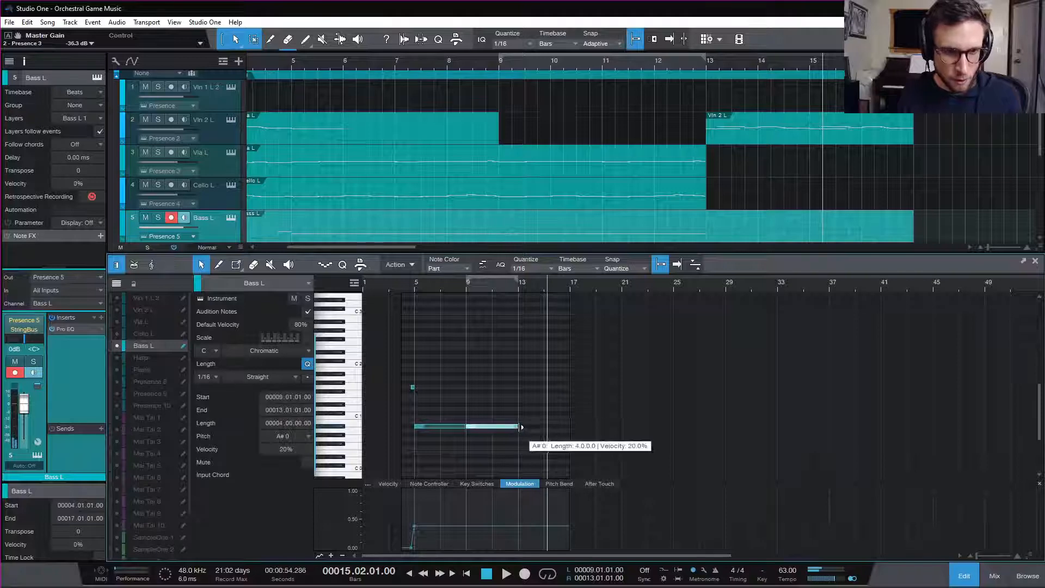
left_click_drag(521, 427, 572, 437)
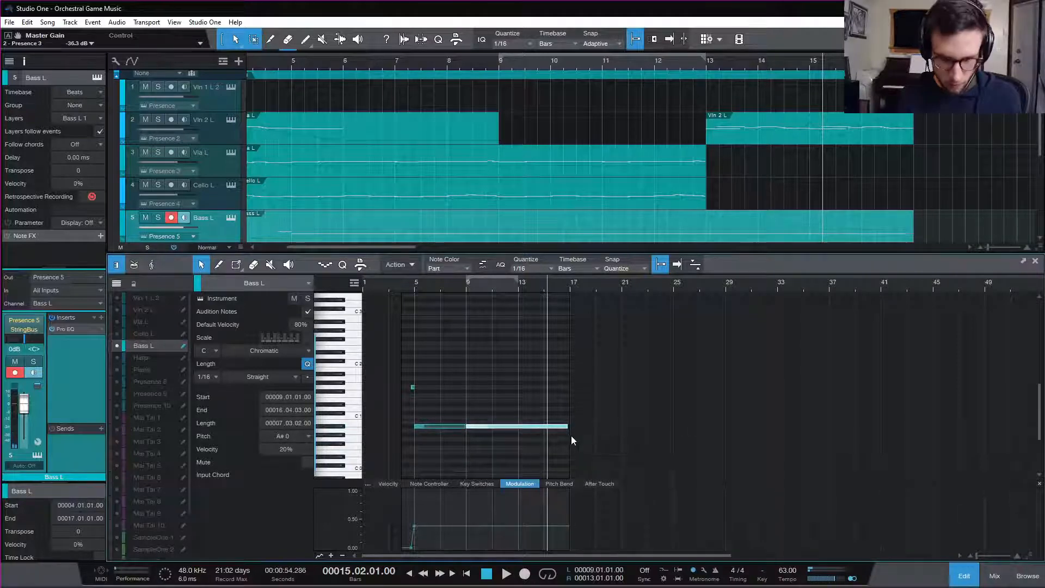
key("e")
key("e")
key("e")
left_click_drag(716, 428, 724, 432)
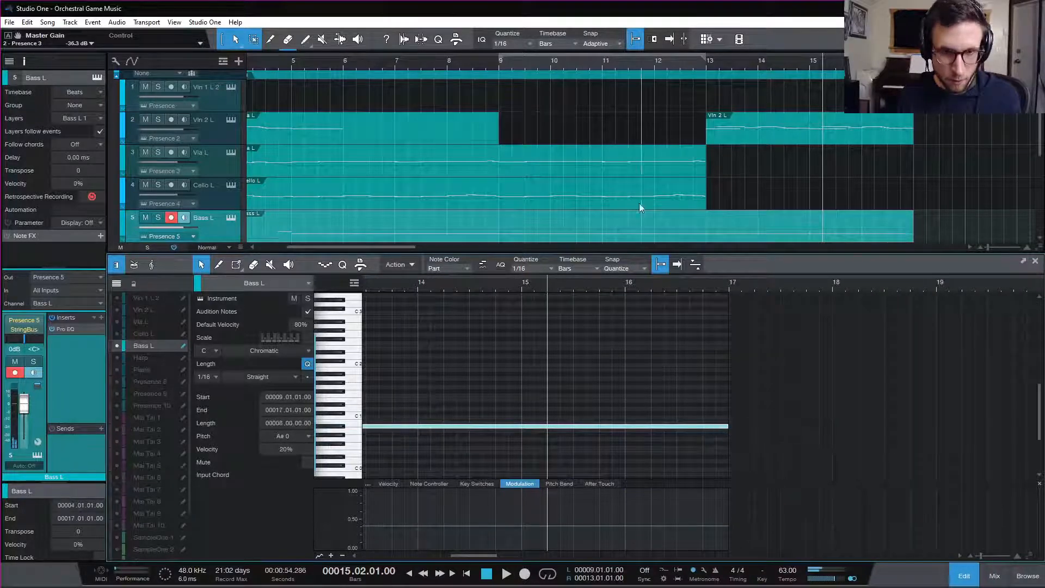
- Duplicate the Vla L and Cello L events so the copies start at bar 13
left_click(697, 167)
left_click(603, 207)
key("q")
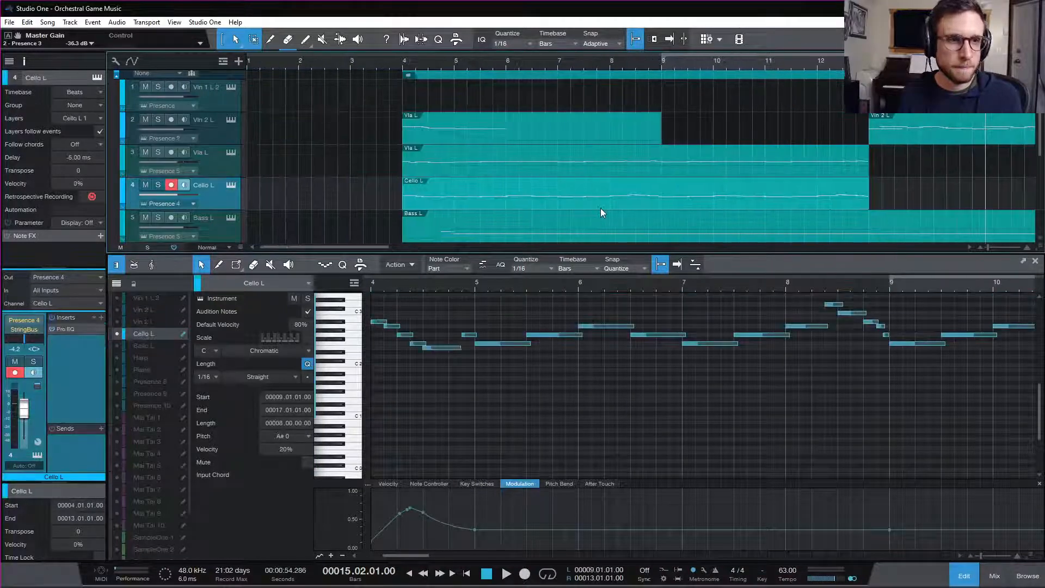
left_click_drag(351, 152, 561, 197)
key("d")
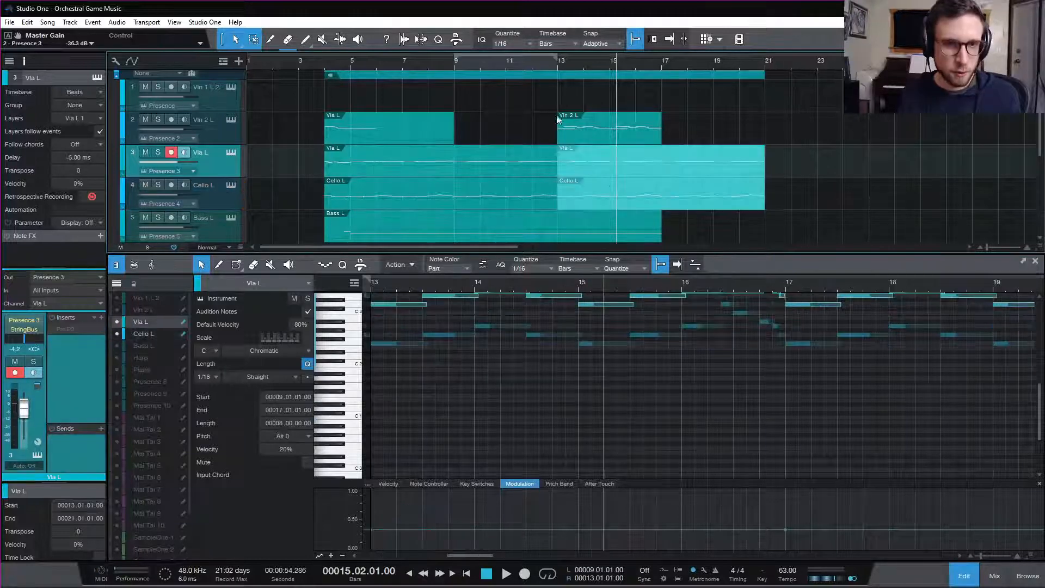
- Play from bar 13, set the Vln 2 L volume to -4.6 dB in the mixer, and hide the mixer
left_click(560, 64)
key("space")
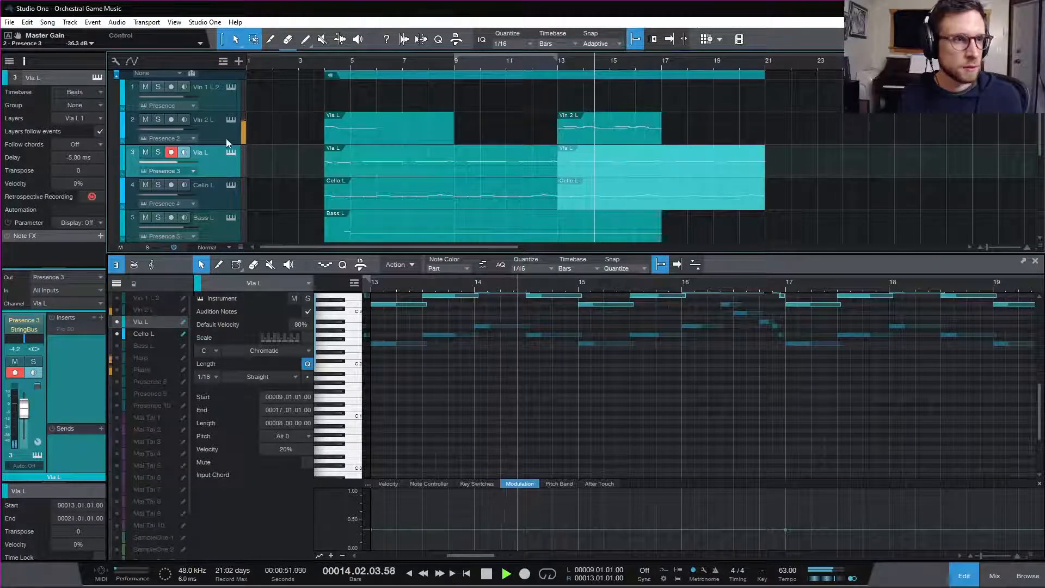
key("F3")
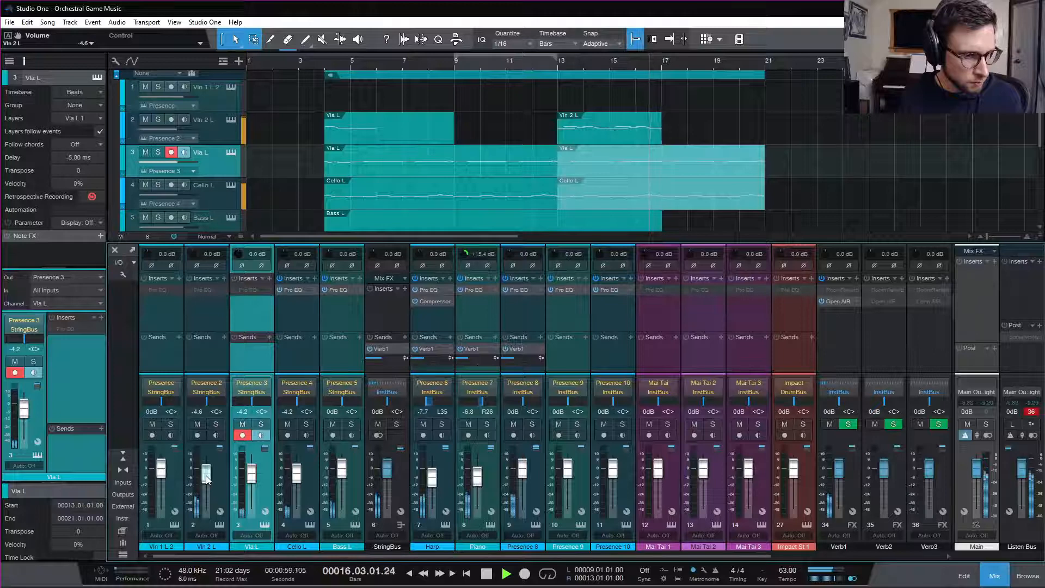
key("space")
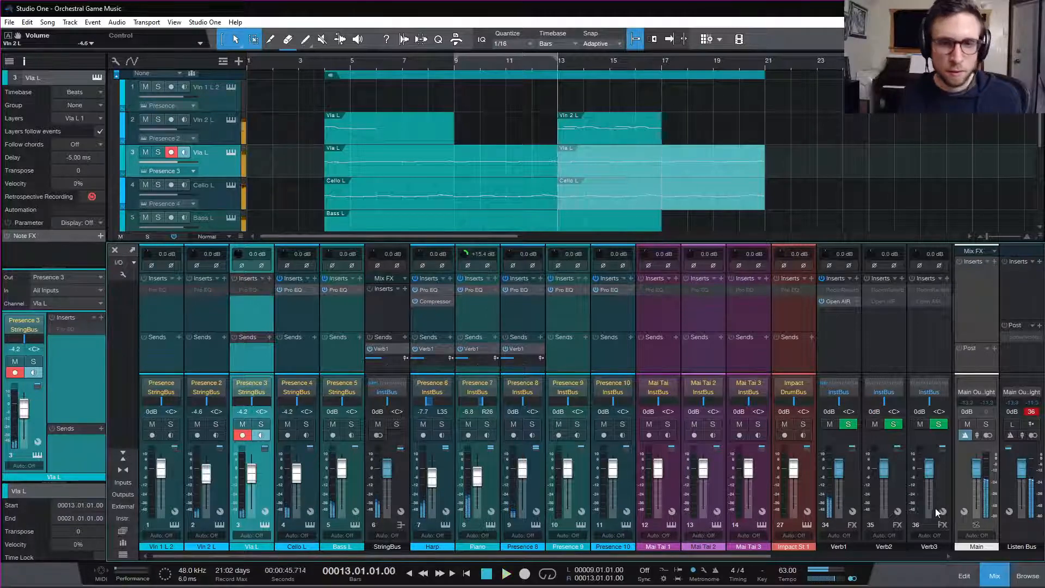
key("F3")
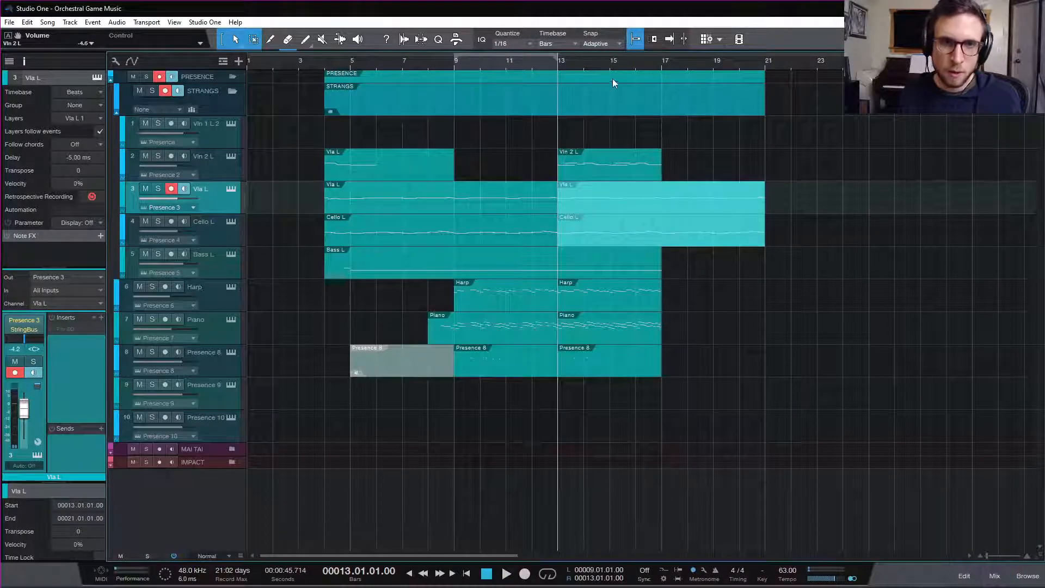
- Open the Vln 2 L event starting at bar 13 for note editing and listen to the phrase from bar 15
left_click(613, 63)
key("space")
double_click(640, 170)
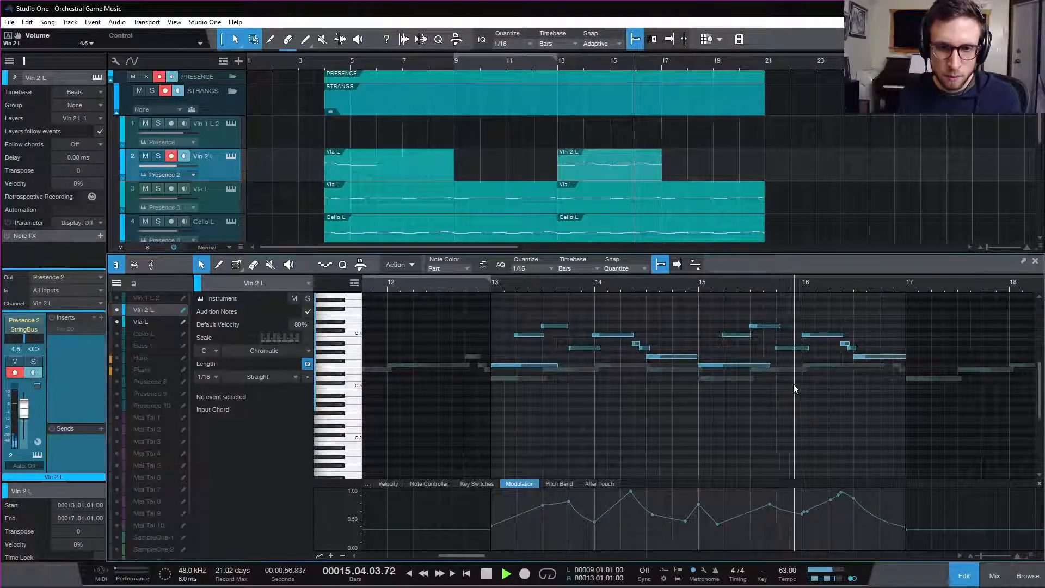
key("space")
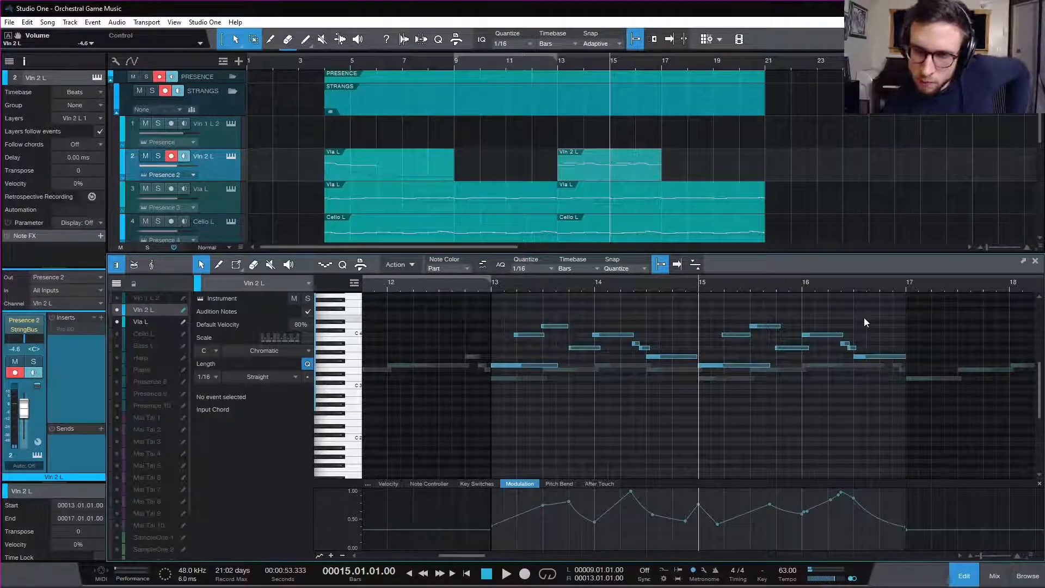
key("space")
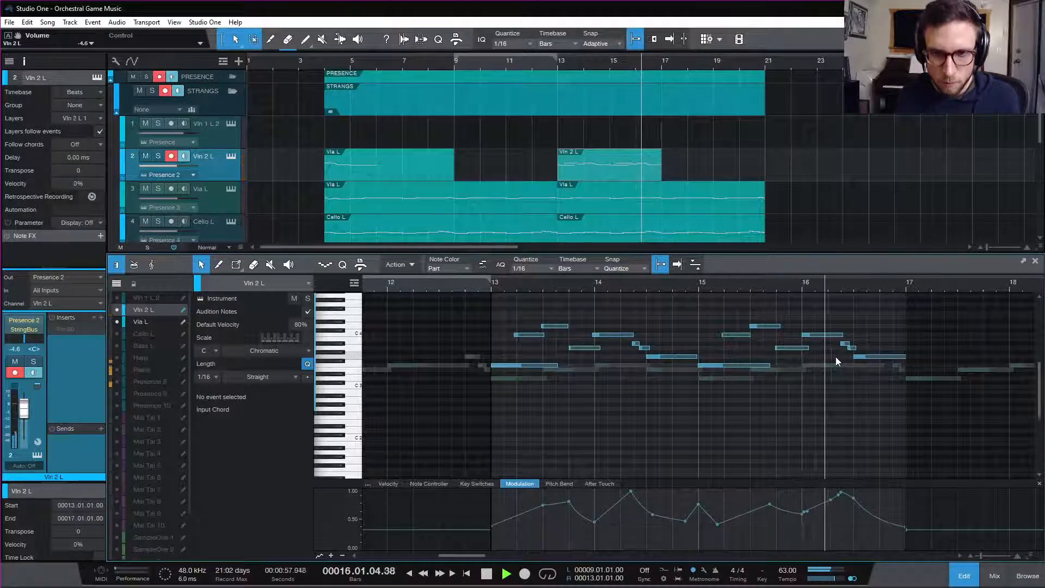
key("space")
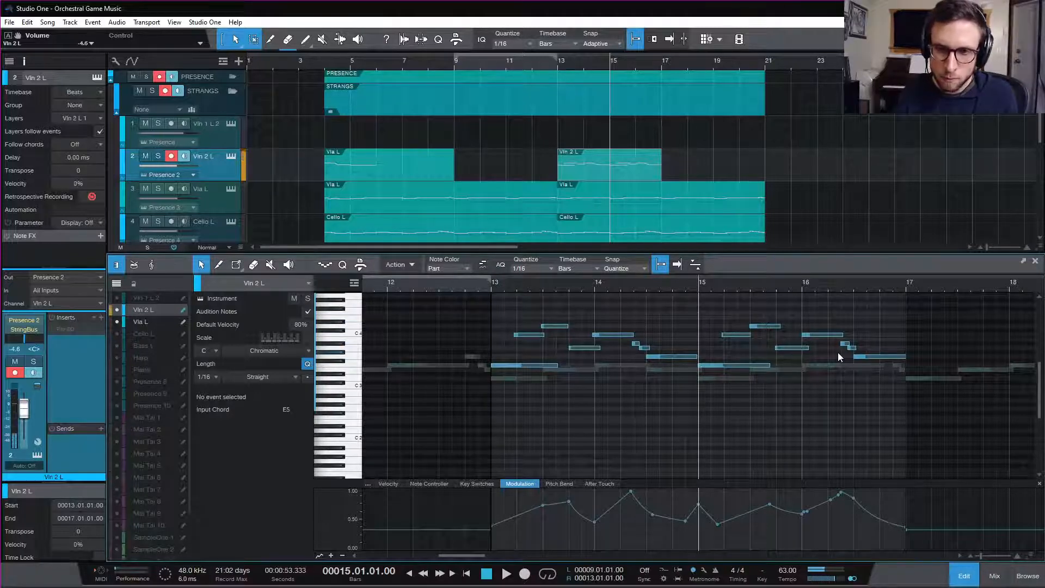
- Raise the last short note and the final sustained note of bar 16 in Vln 2 L, placing the sustained one on E 4
left_click(805, 283)
key("space")
key("e")
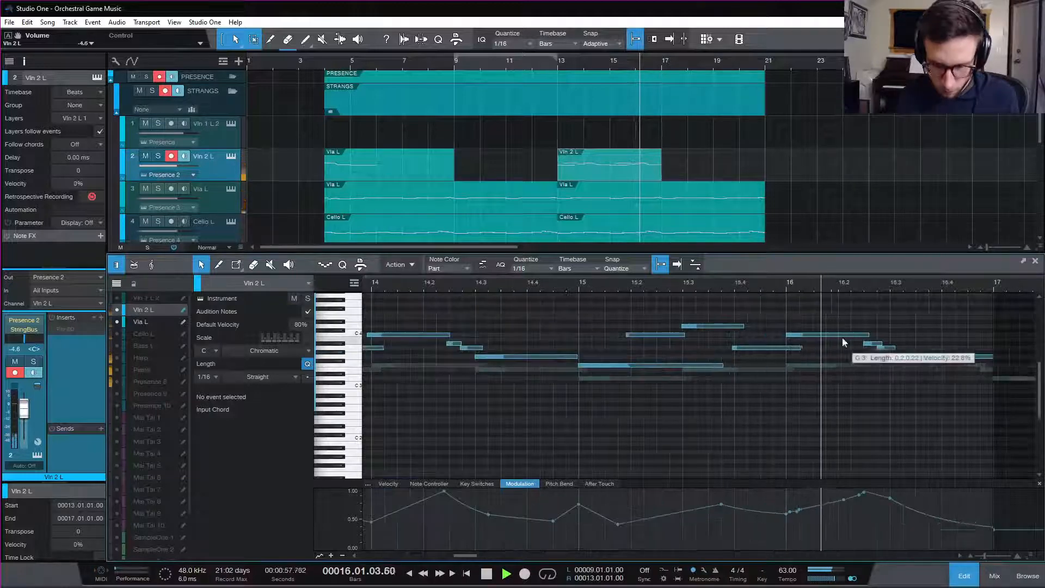
scroll(890, 375, "right", 2)
key("space")
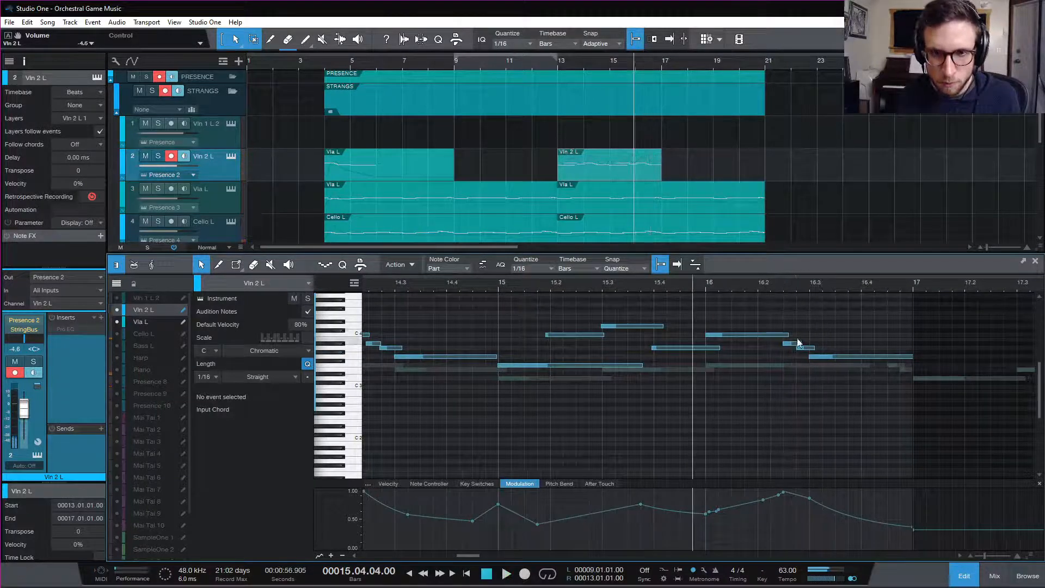
left_click_drag(807, 347, 831, 323)
key("space")
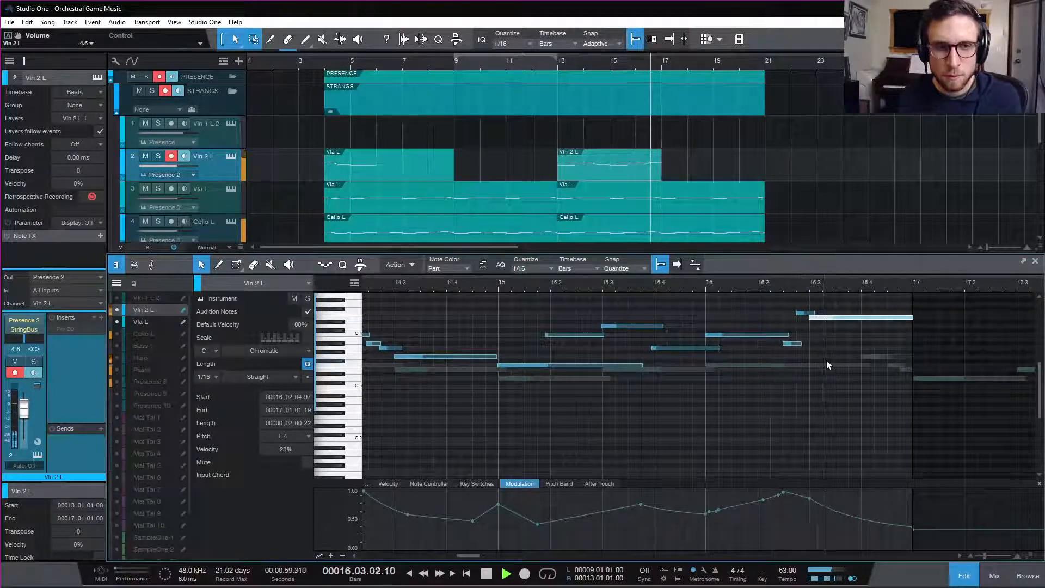
- Shorten the sustained E 4 note in bar 16 so it ends at 16.04.02, and play the ending
key("space")
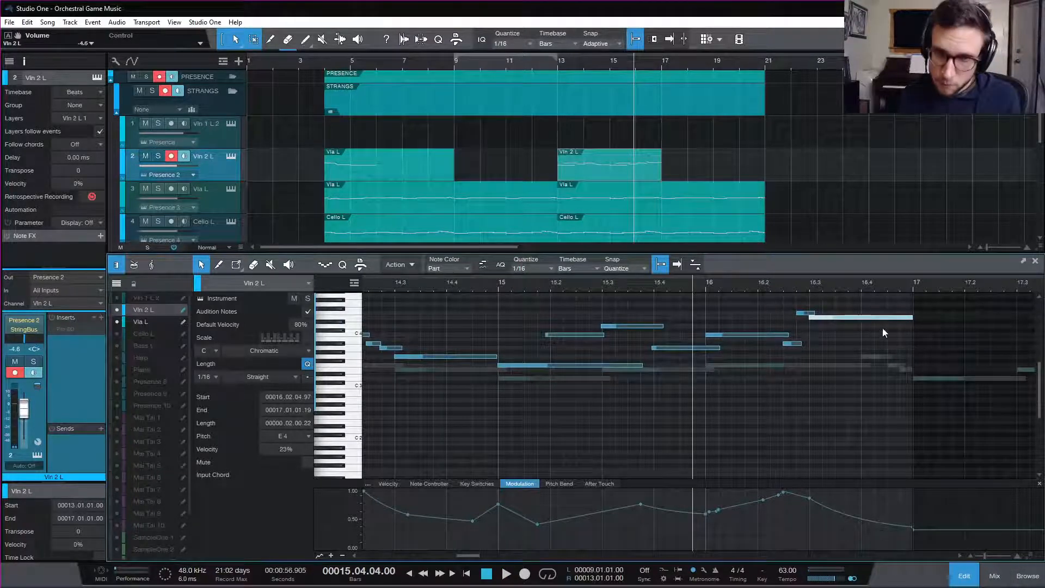
left_click_drag(909, 318, 850, 320)
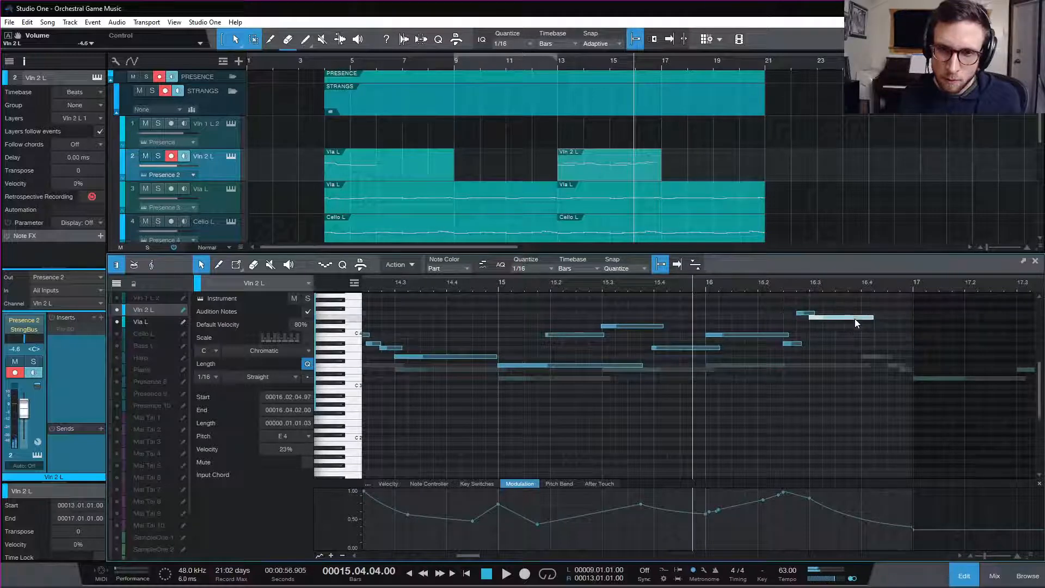
key("space")
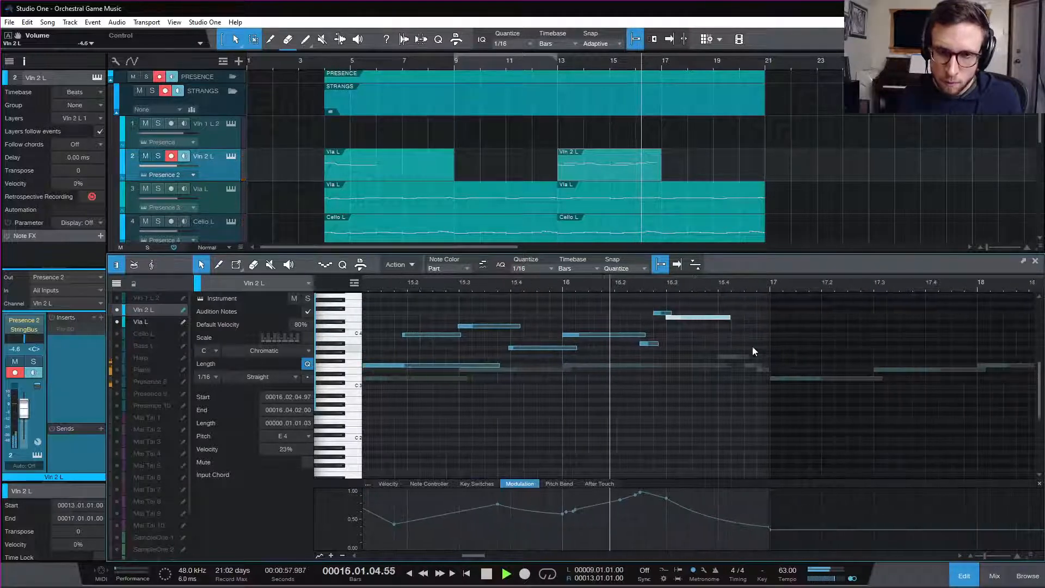
key("space")
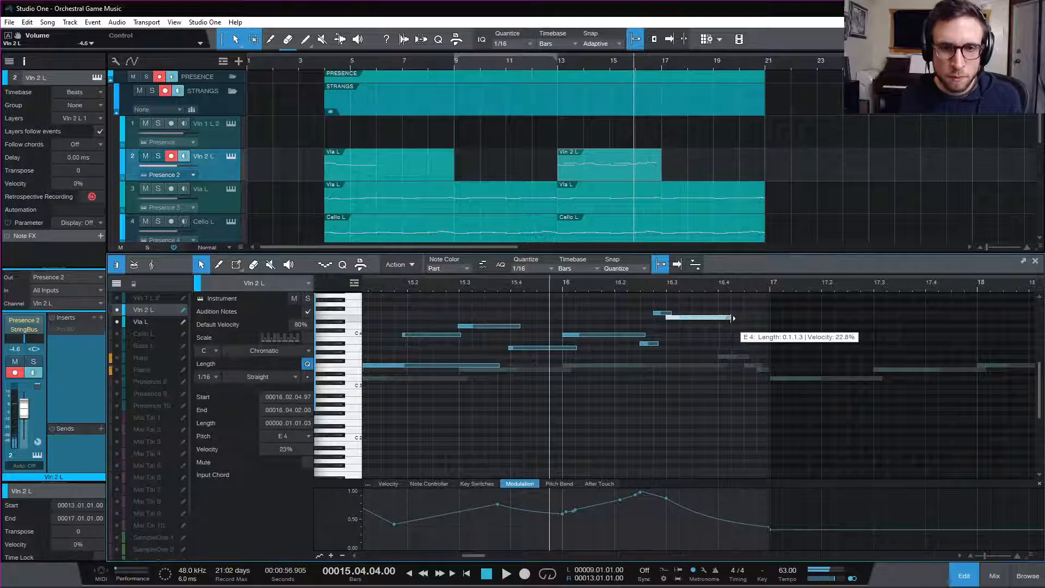
- Add a C 4 note from 16.04.01 to 17.01.01 in Vln 2 L, play from bar 13, and close the note editor
mouse_move(718, 320)
left_mouse_down()
mouse_move(756, 338)
mouse_move(719, 334)
left_mouse_up()
key("space")
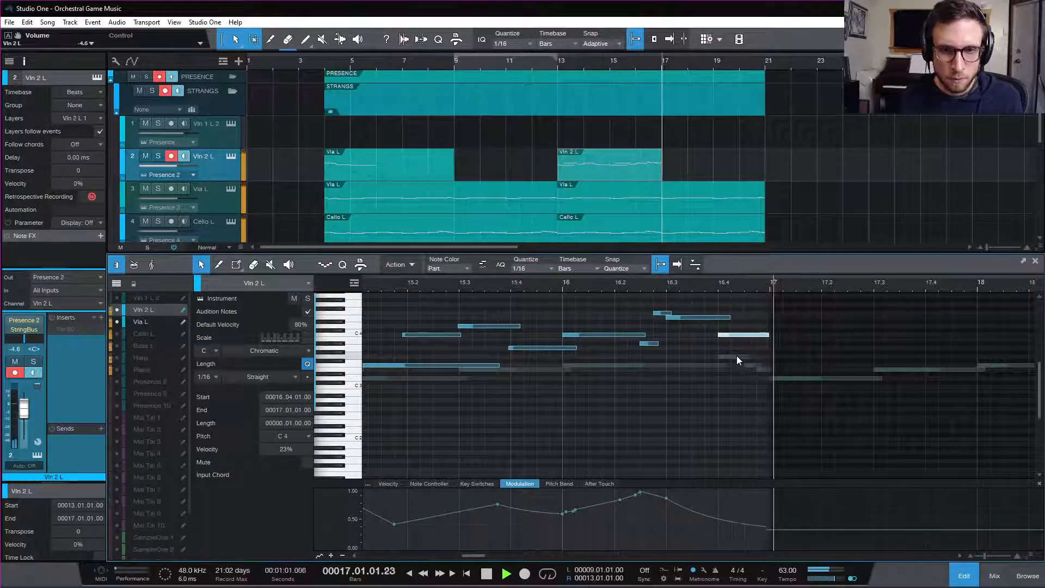
key("space")
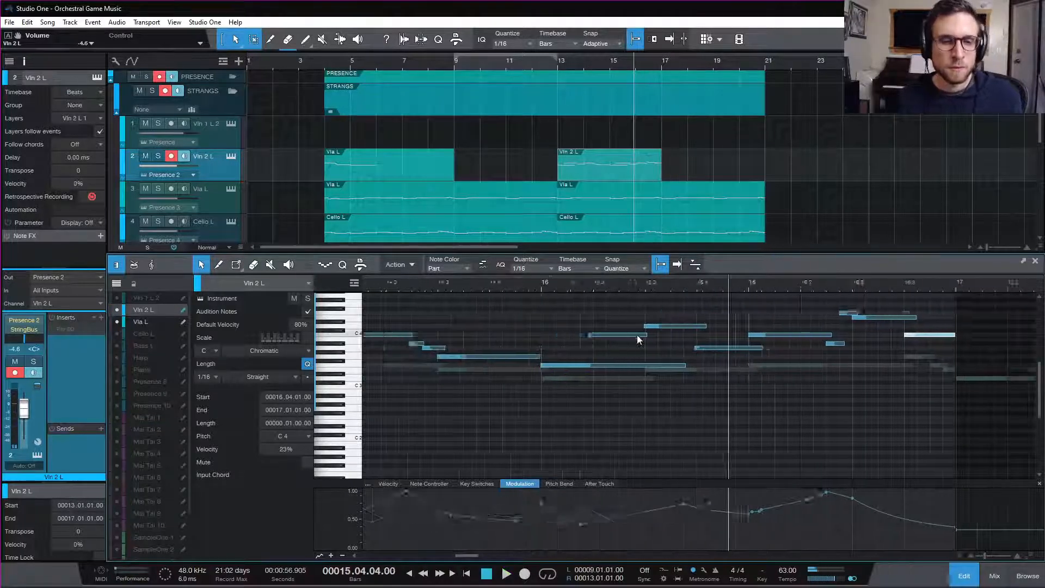
scroll(510, 296, "left", 3)
left_click(557, 66)
key("space")
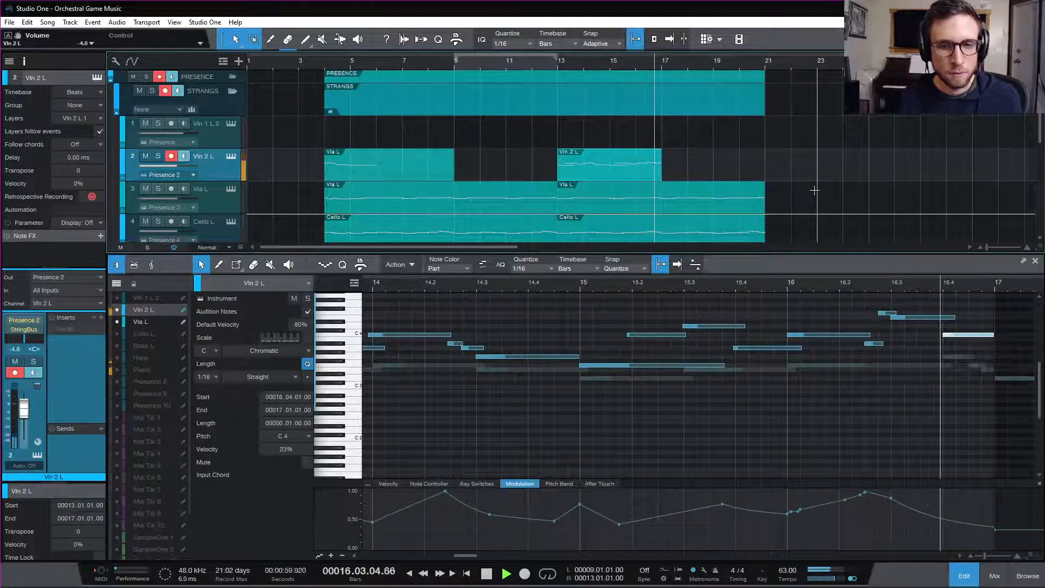
key("space")
key("F2")
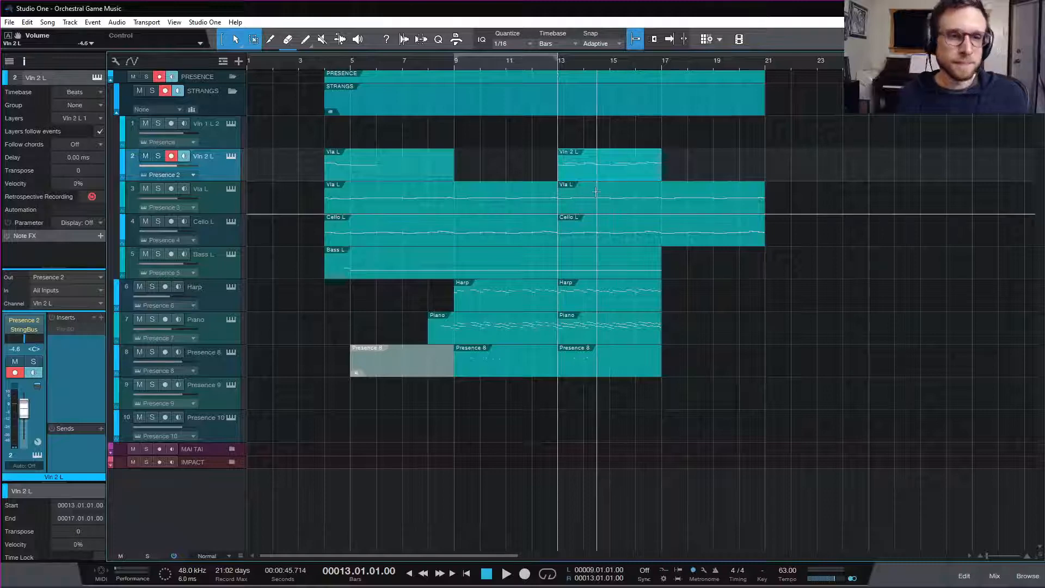
- Duplicate the Harp, Piano and Presence 8 events that start at bar 13 so the copies start at bar 17
left_click(615, 308)
left_click(622, 325)
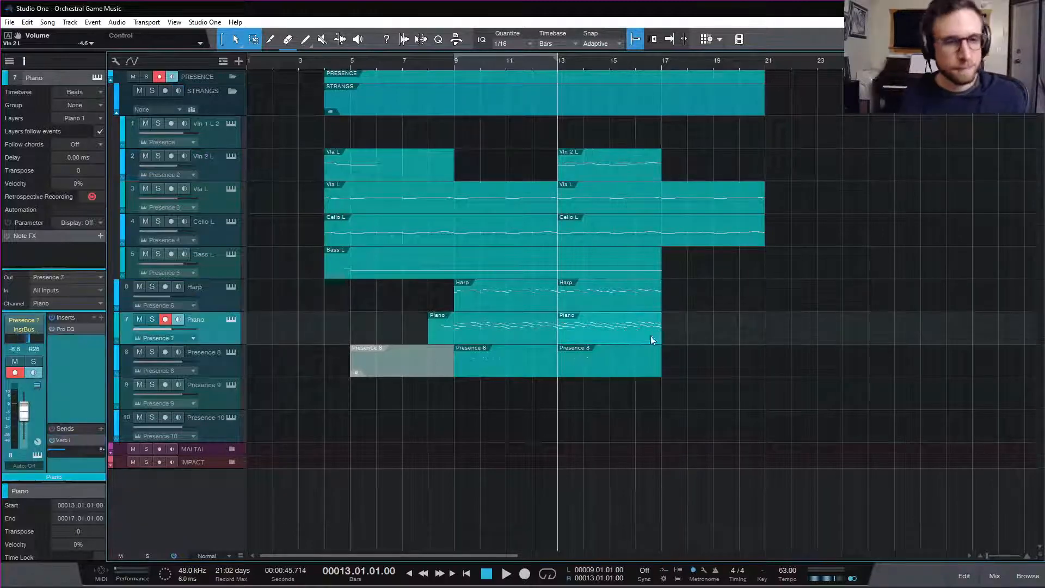
left_click_drag(622, 312, 612, 293)
key("d")
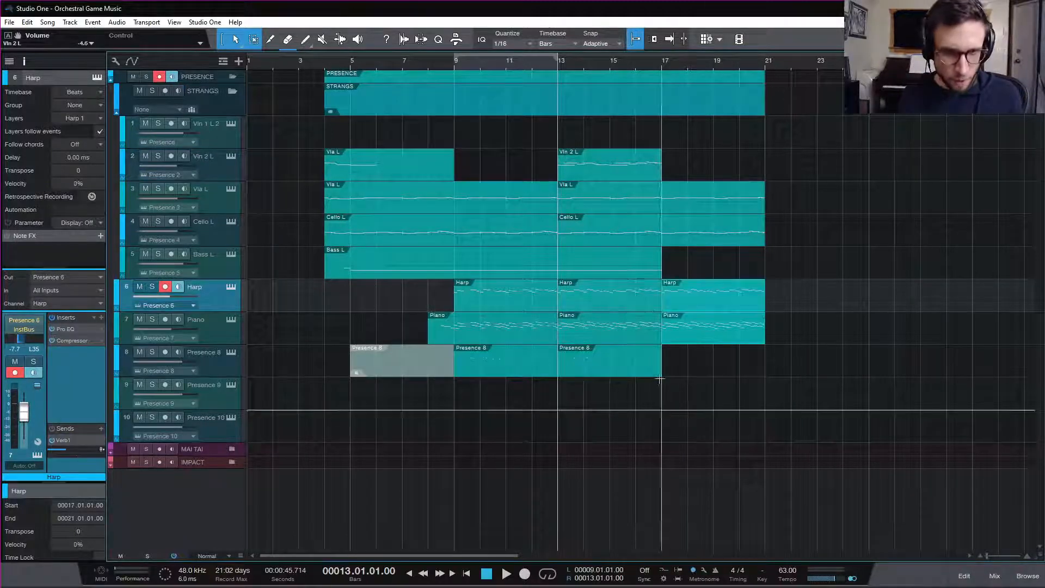
left_click(604, 366)
key("d")
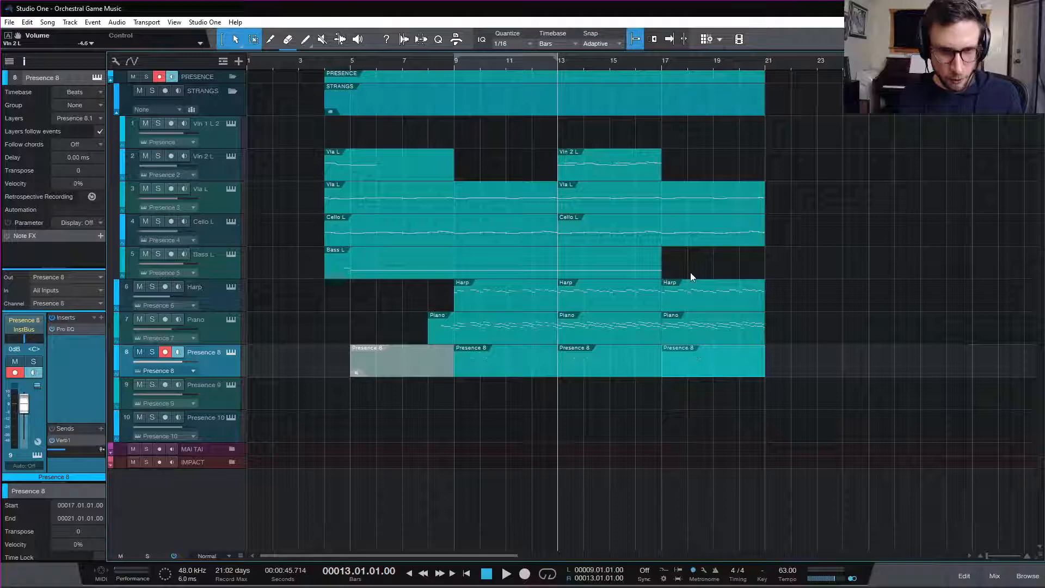
- Extend the Bass L event to bar 21 and lengthen its sustained A# 0 note to end at 21.01.02
left_click(656, 271)
left_click_drag(659, 270, 764, 269)
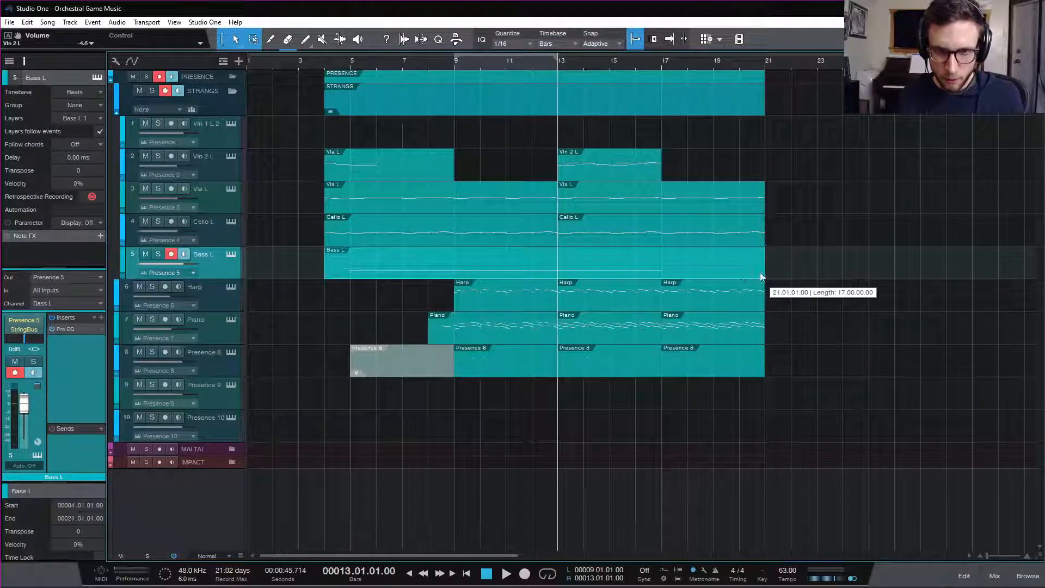
double_click(740, 271)
scroll(825, 388, "down", 3)
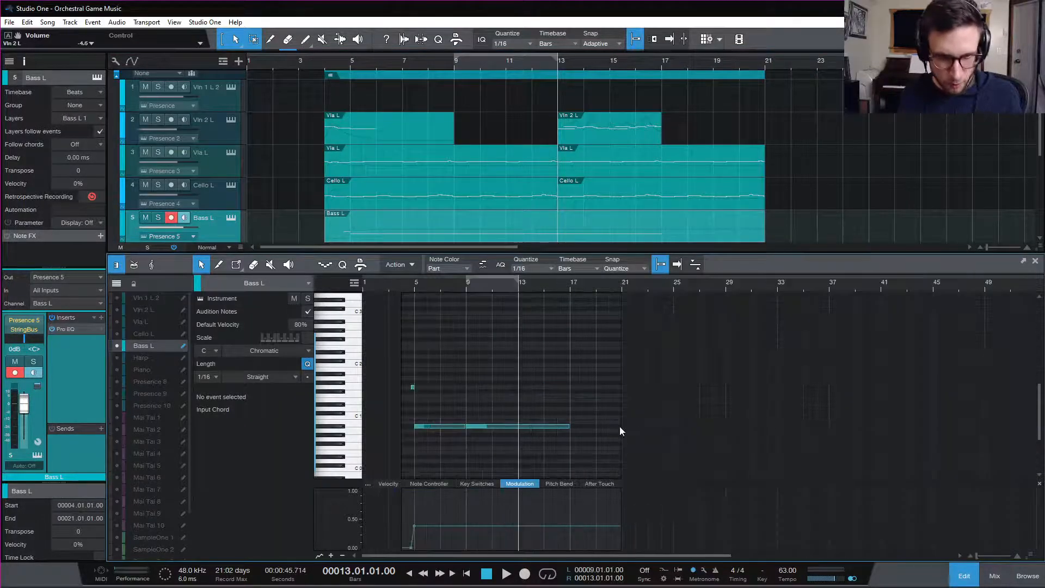
left_click_drag(566, 430, 621, 441)
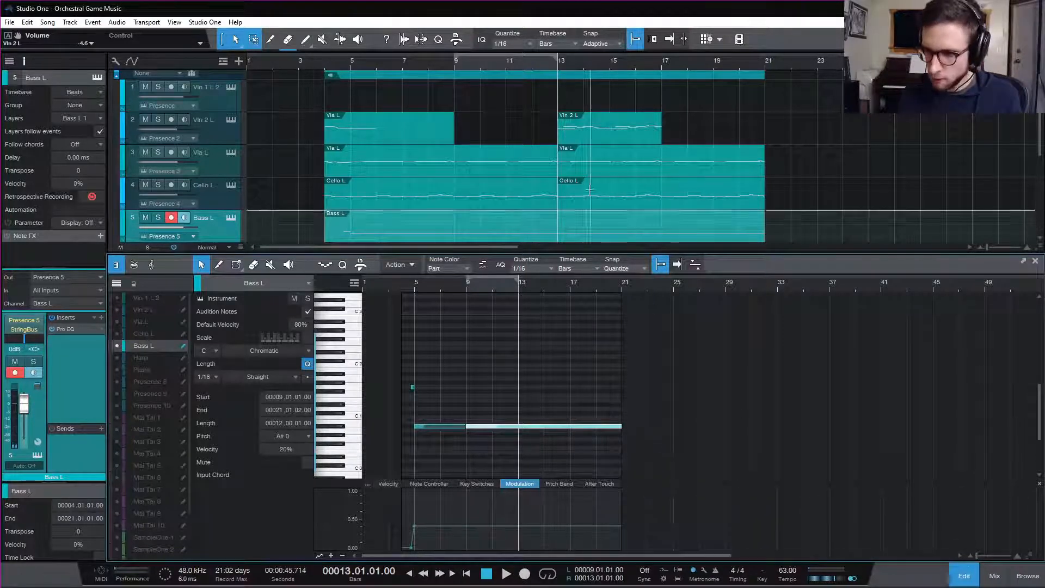
- Listen to the arrangement from bar 5 with the note editor hidden
left_click(323, 75)
key("space")
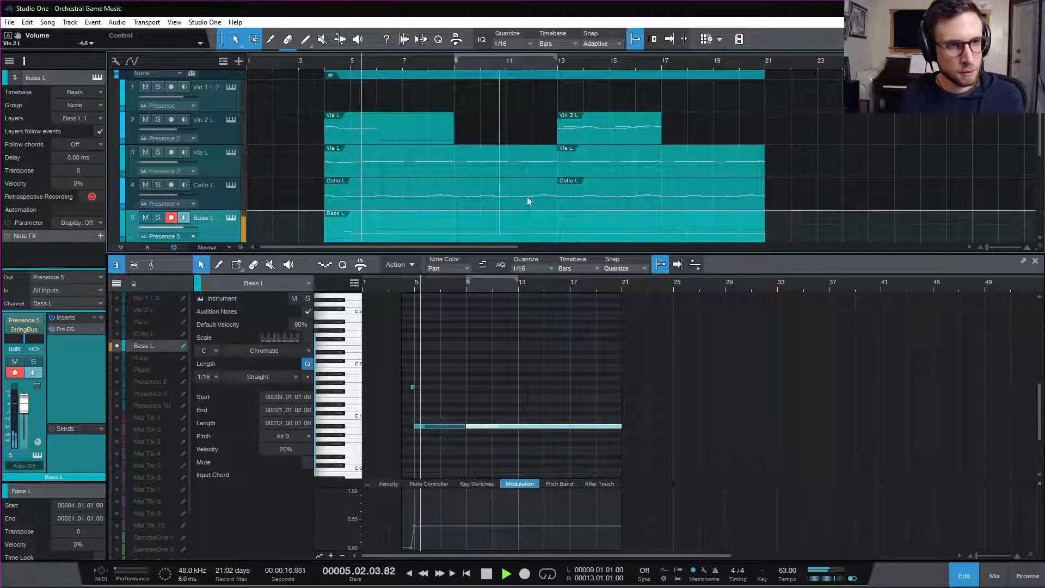
key("F2")
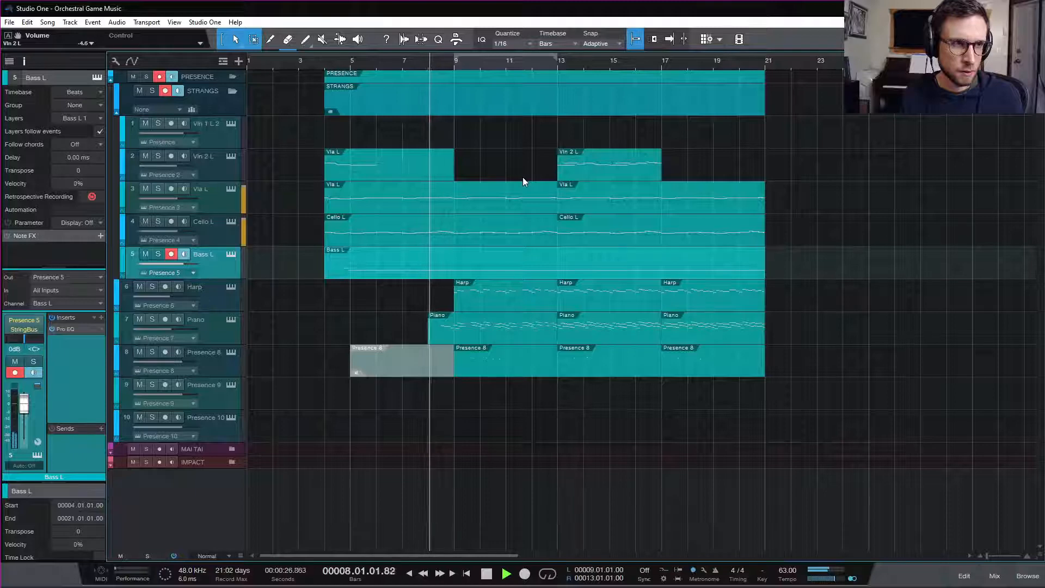
key("space")
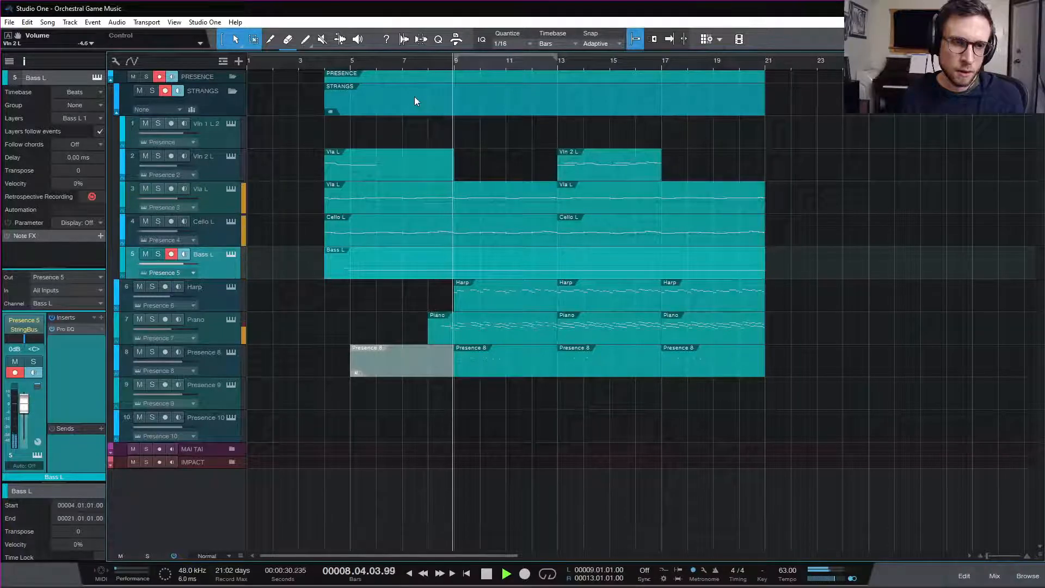
key("space")
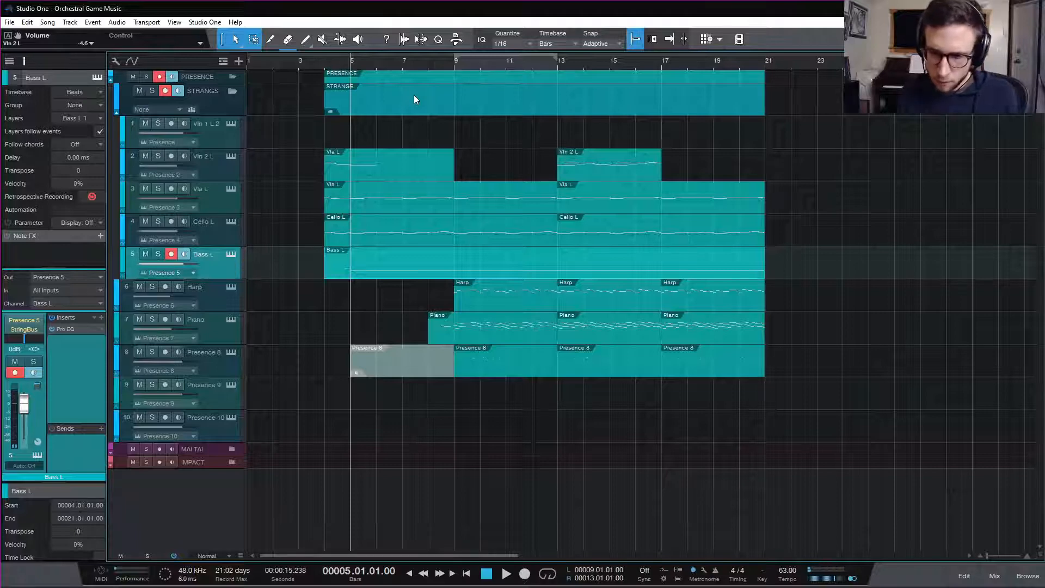
- Select the Piano track, play the arrangement from bar 5, and record a piano part from bar 5 to bar 9
left_click(221, 299)
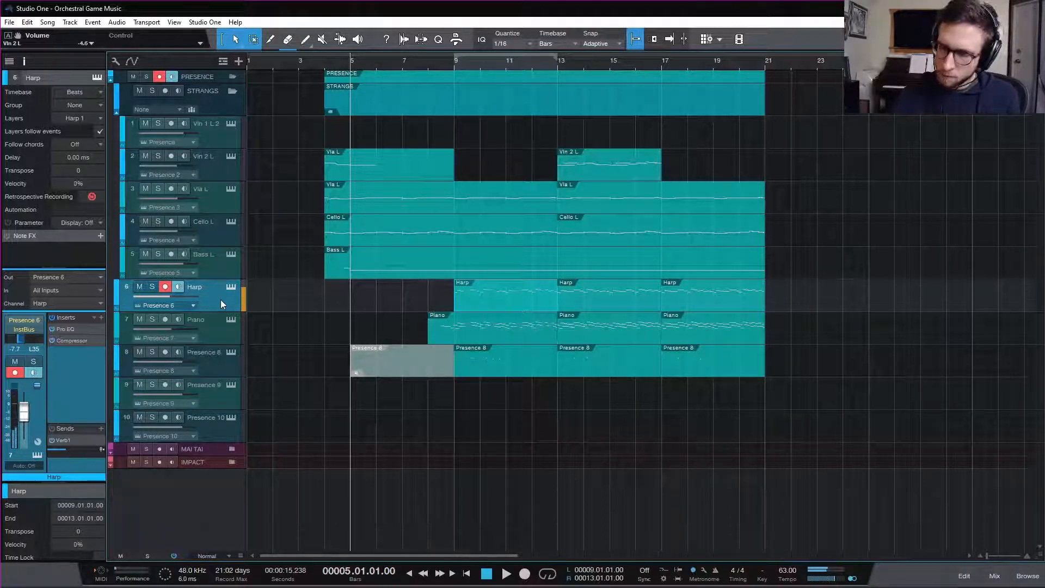
left_click(207, 332)
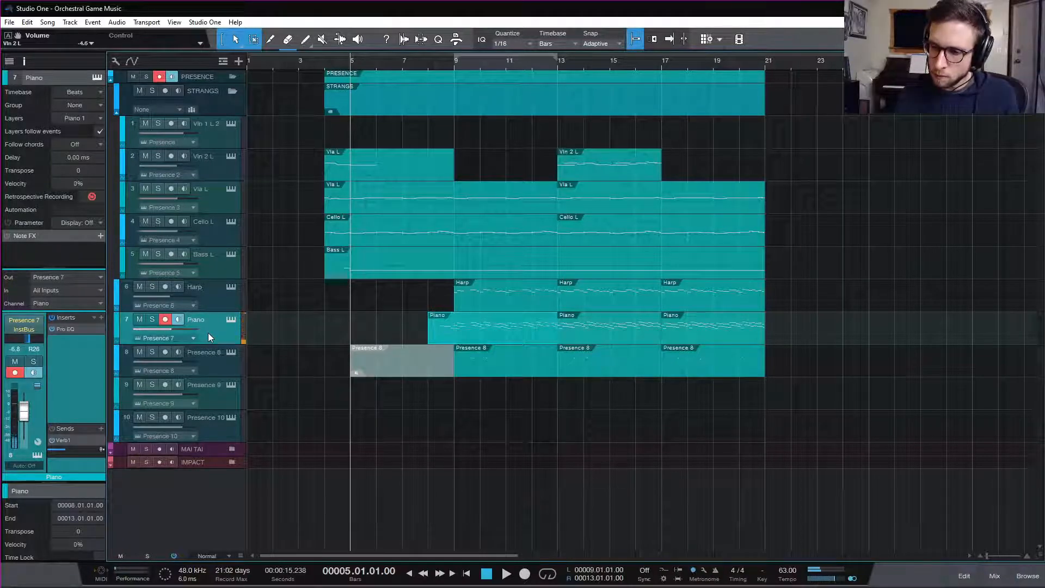
key("space")
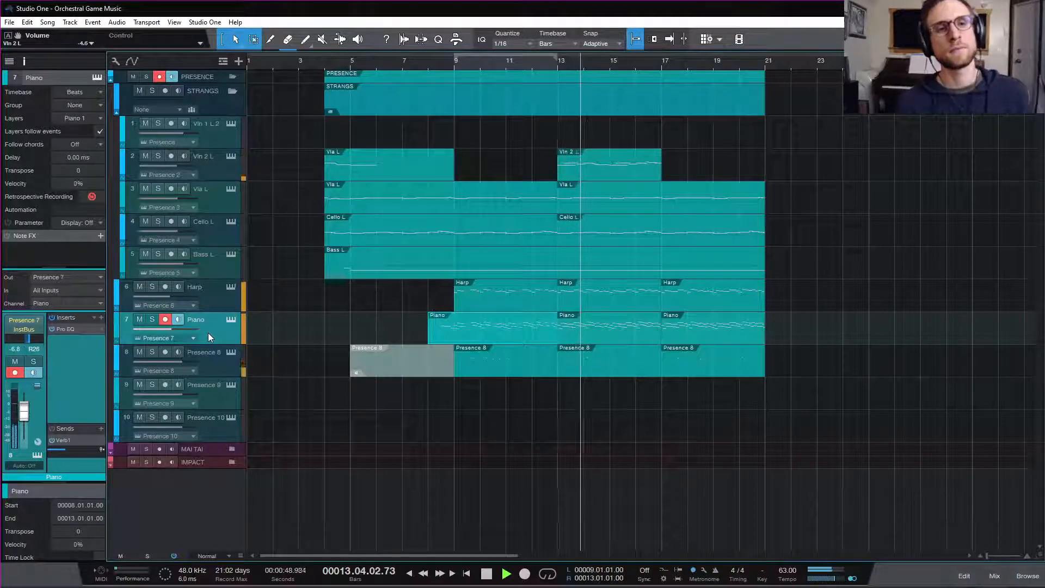
key("space")
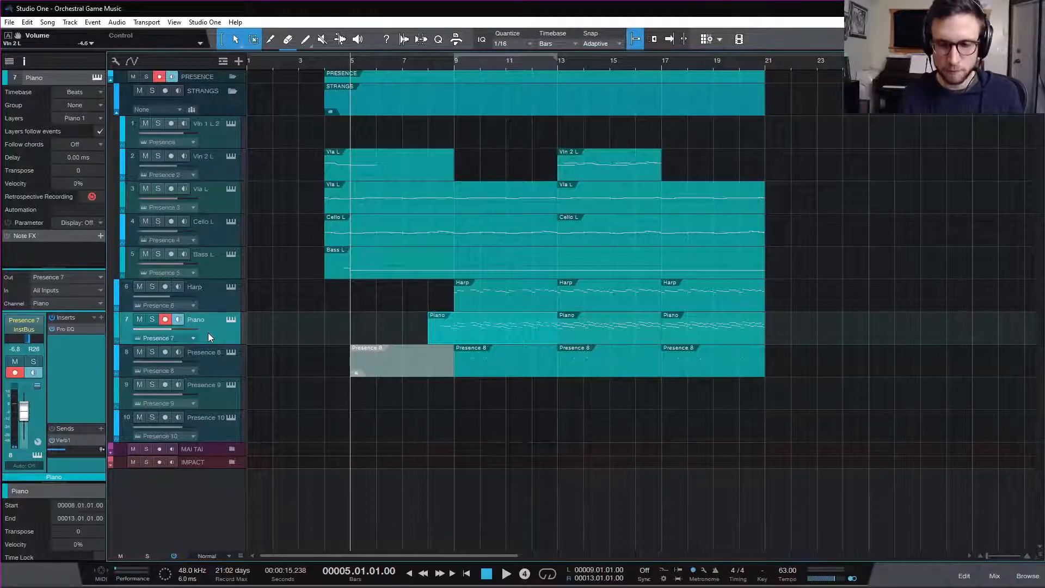
key("KP_Multiply")
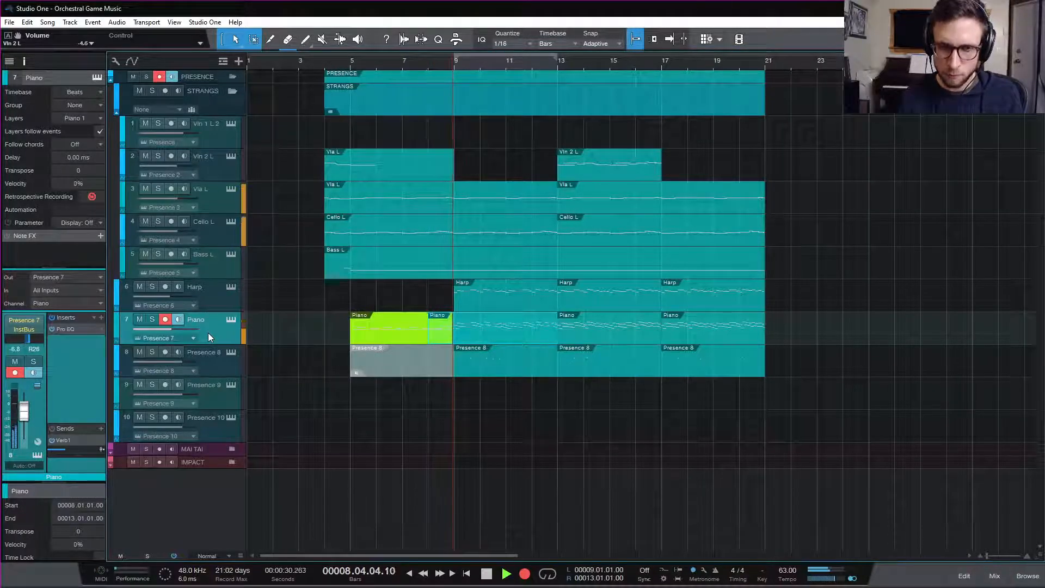
key("space")
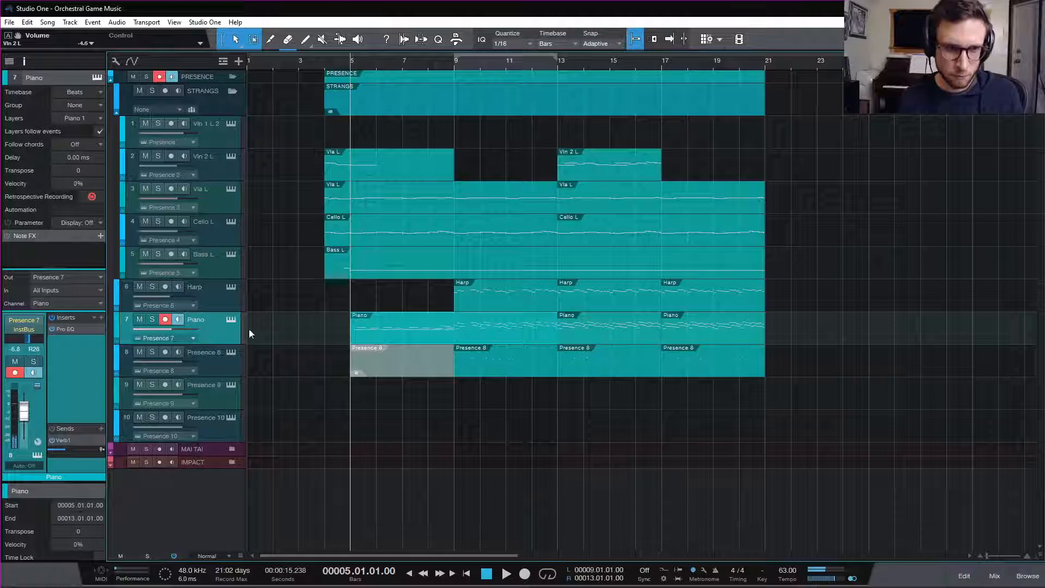
- Open the Piano event starting at bar 5 for note editing, play its opening, and show the note velocities
double_click(404, 336)
scroll(494, 383, "down", 3)
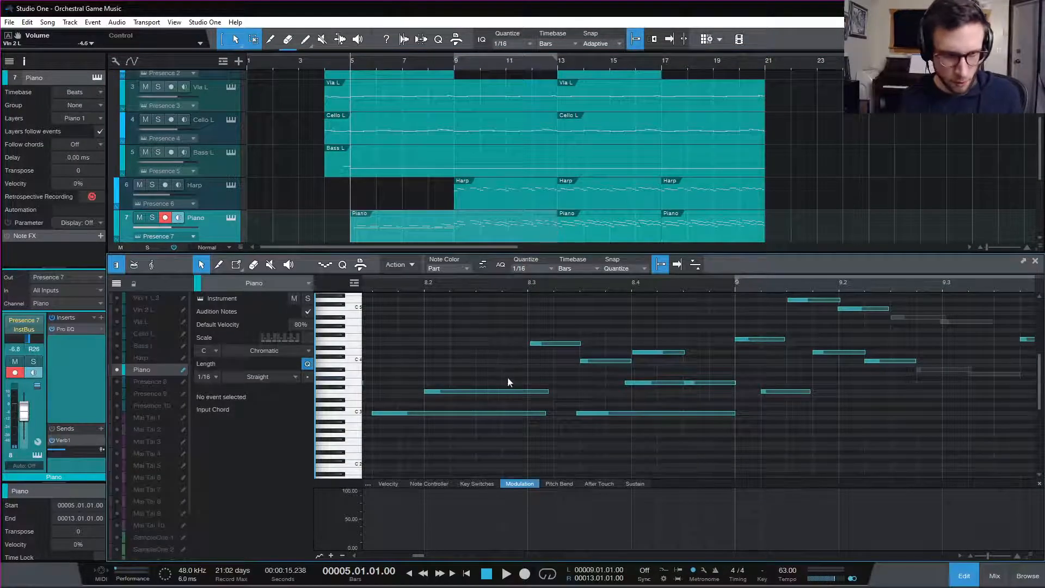
key("w")
key("w")
key("w")
key("w")
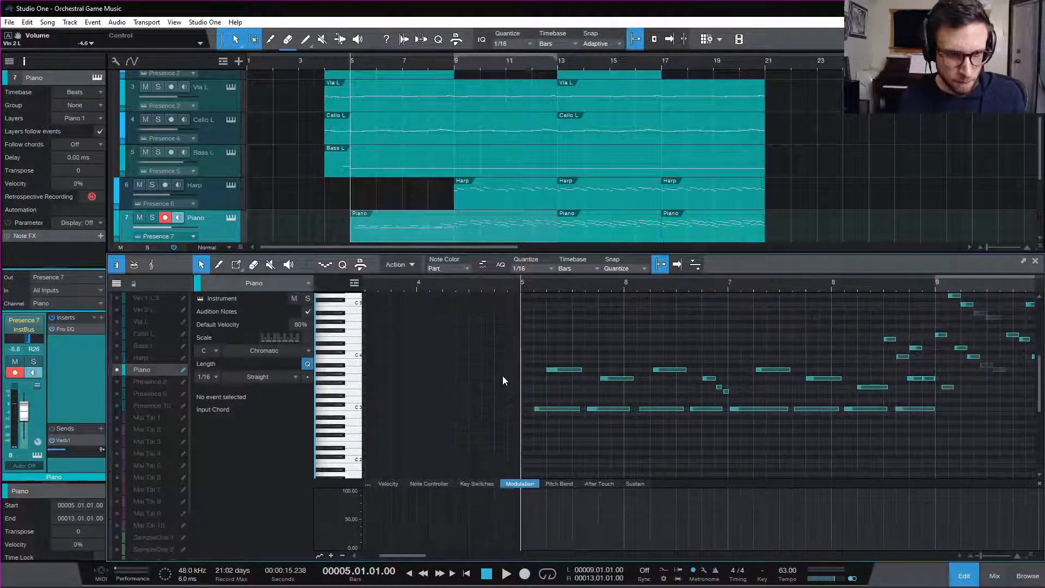
key("space")
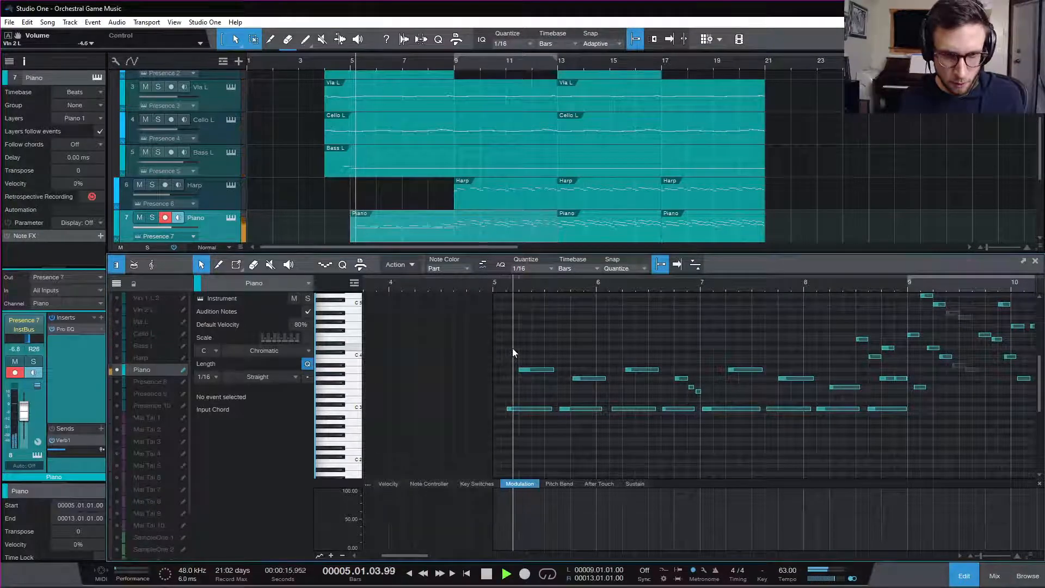
left_click(390, 484)
key("space")
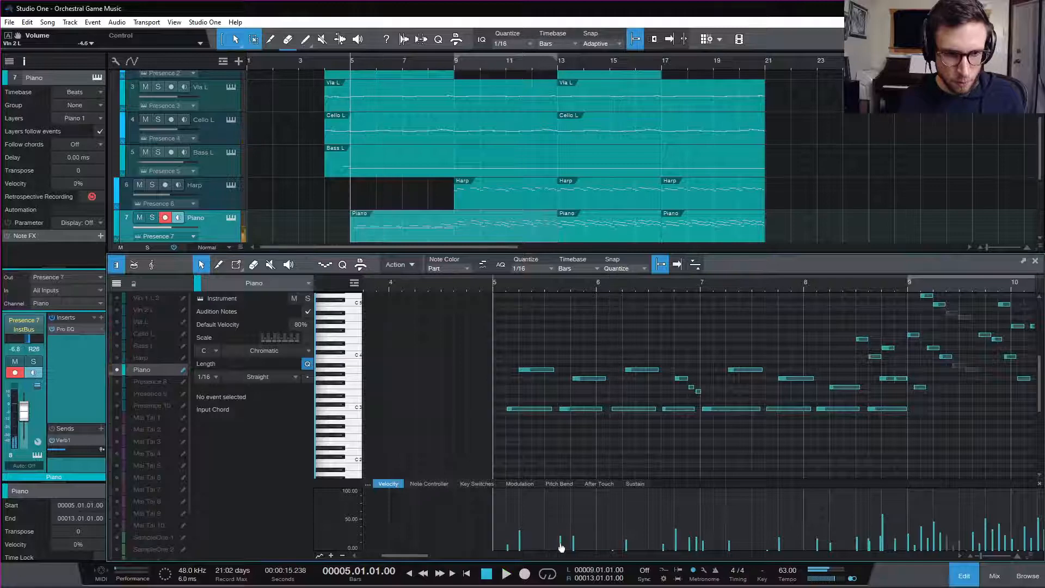
- Raise the short C 3 piano note at bar 7 to D 3, spanning 7.01.01.00 to 7.01.03.28, with its velocity at 4%
key("space")
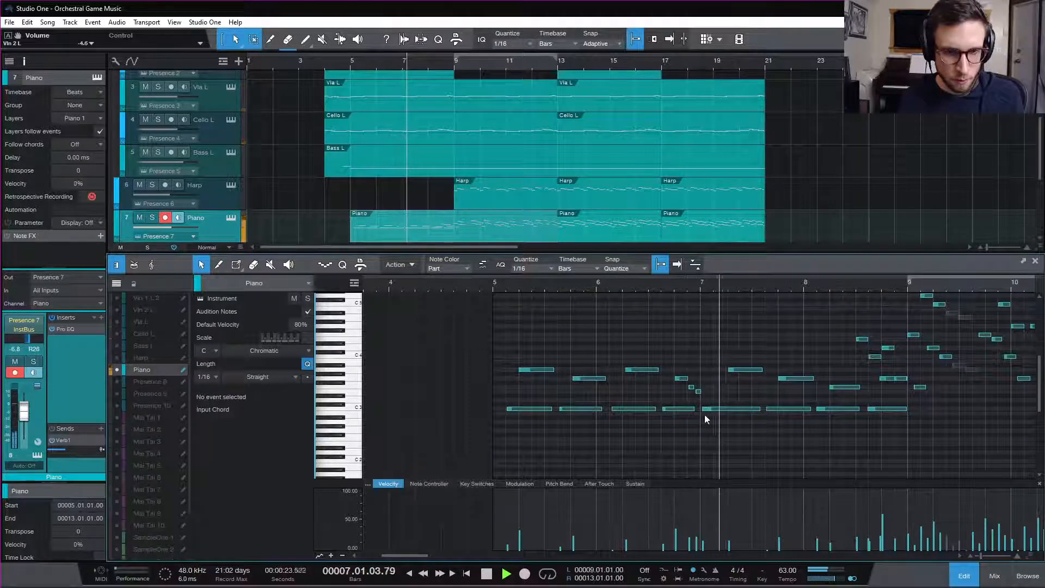
key("space")
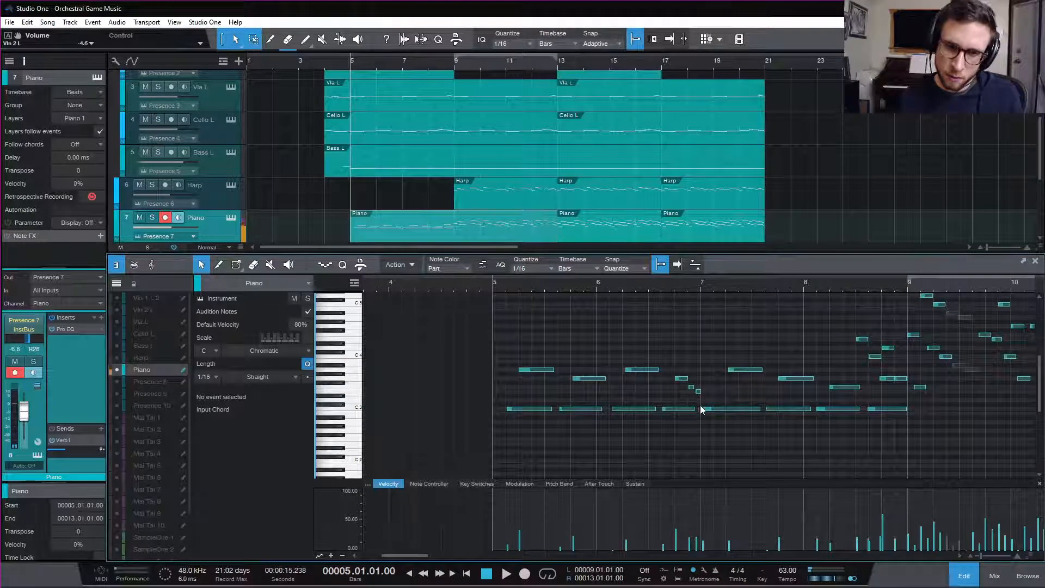
mouse_move(702, 412)
left_mouse_down()
mouse_move(714, 412)
mouse_move(698, 393)
mouse_move(703, 400)
left_mouse_up()
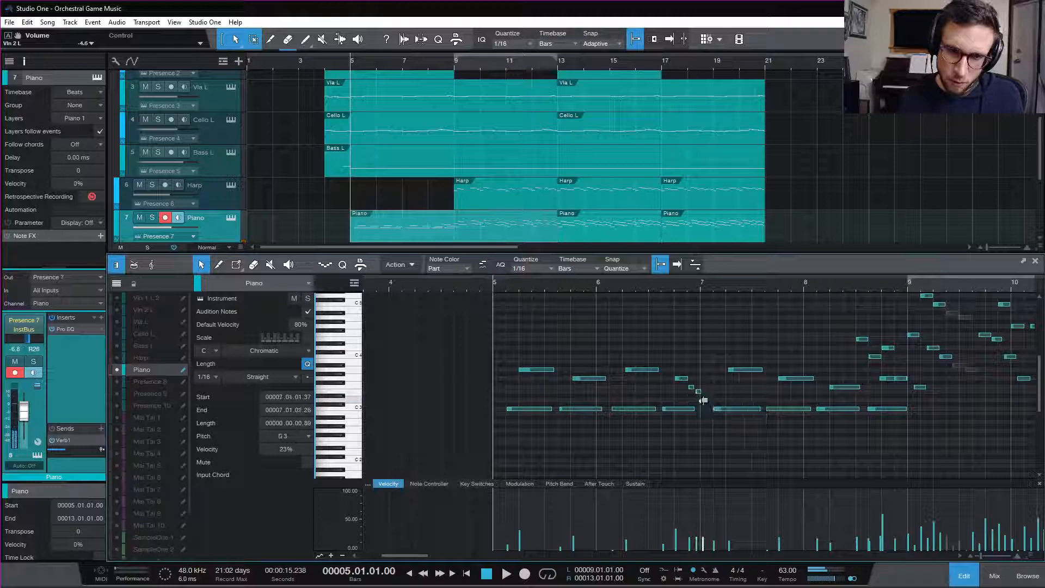
key("q")
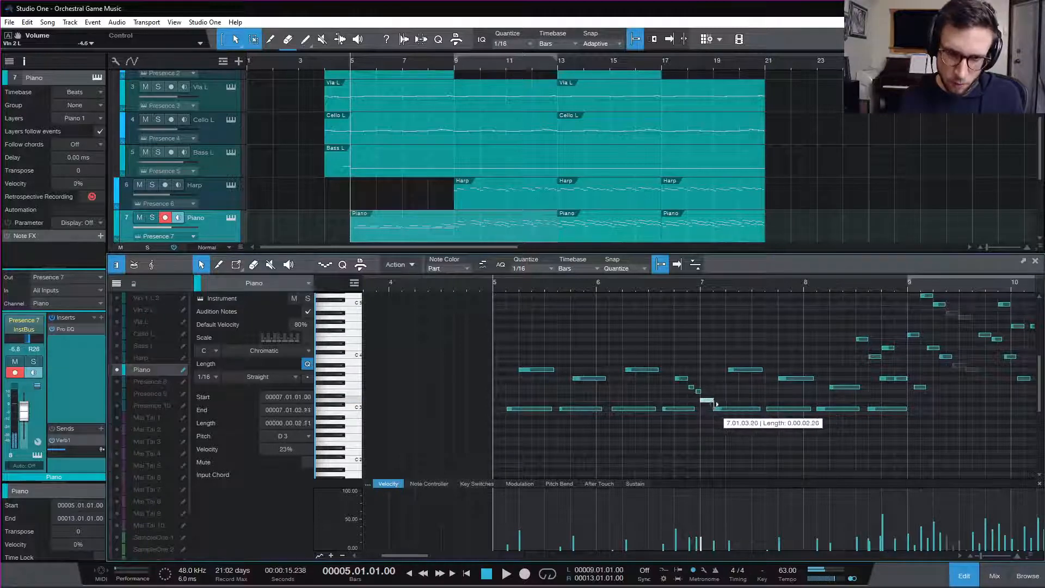
left_click(663, 289)
key("space")
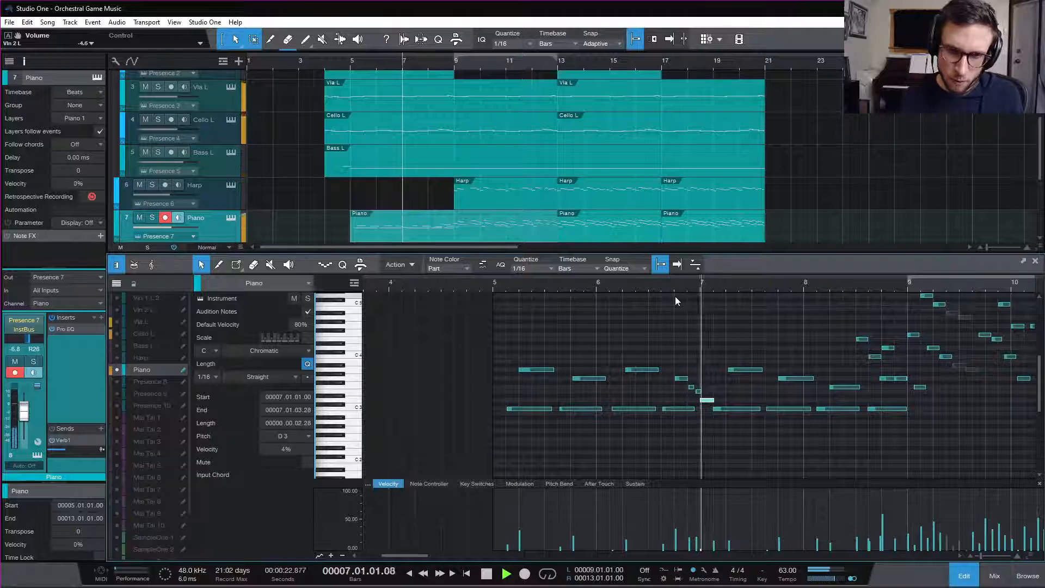
- Delay the D 3 note at bar 7 to start at 7.01.01.21, nudge the short note before it slightly earlier, and audition the run
key("e")
key("e")
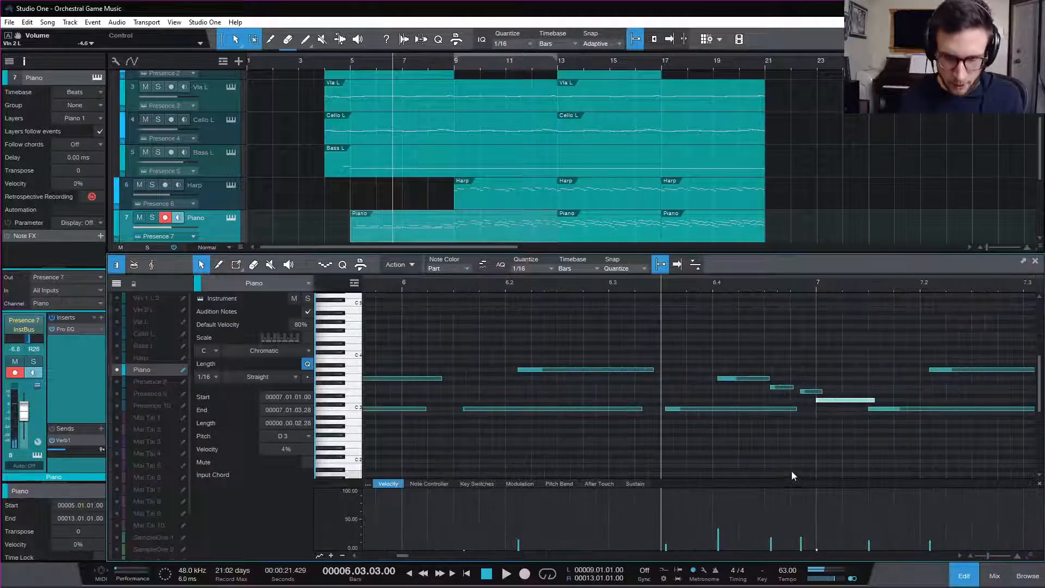
key("space")
key("space")
left_click_drag(825, 400, 831, 400)
key("space")
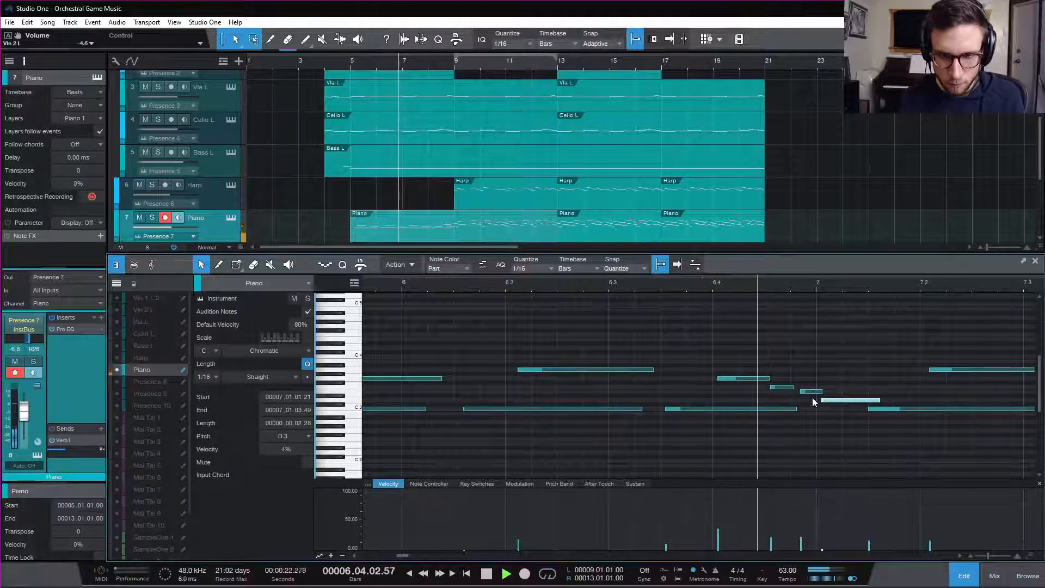
key("space")
left_click_drag(814, 393, 810, 391)
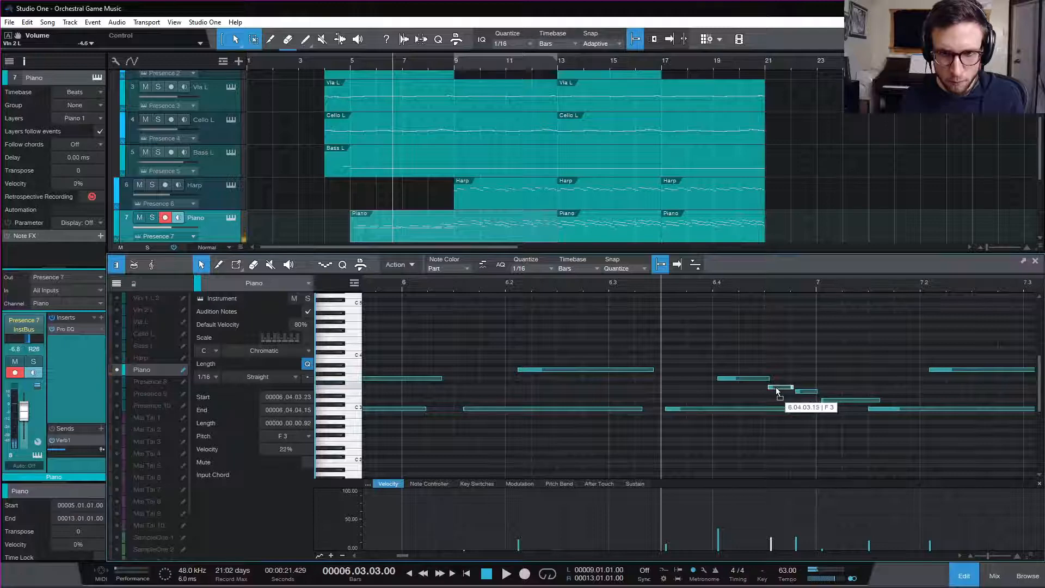
key("space")
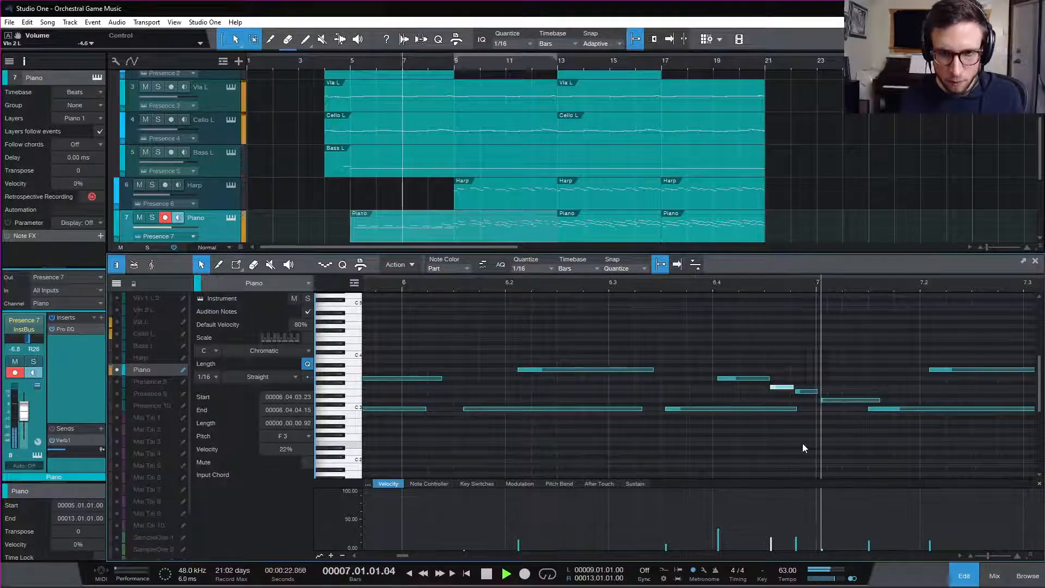
key("space")
- Move the C 3 note just after bar 7 to start at 7.01.03.15 with 4% velocity, and play on towards bar 9
left_click(878, 409)
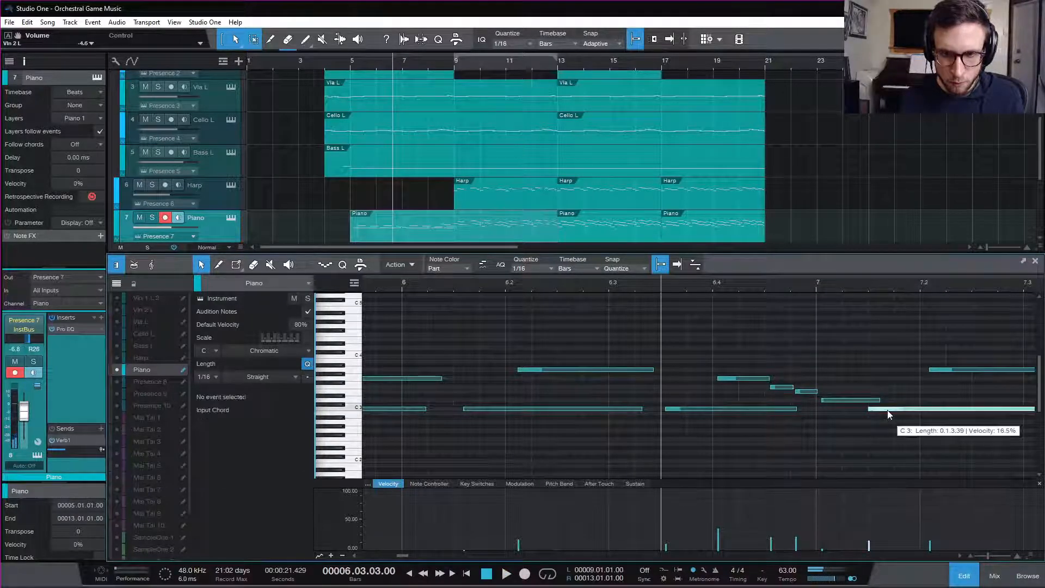
left_click_drag(869, 409, 872, 410)
left_click_drag(875, 552, 874, 550)
key("space")
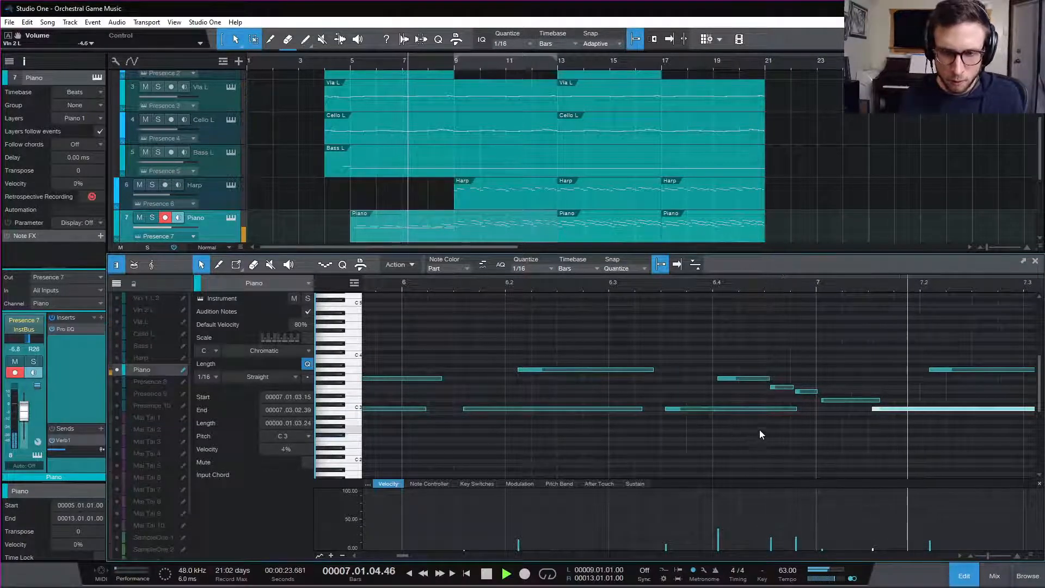
key("w")
key("w")
key("e")
key("e")
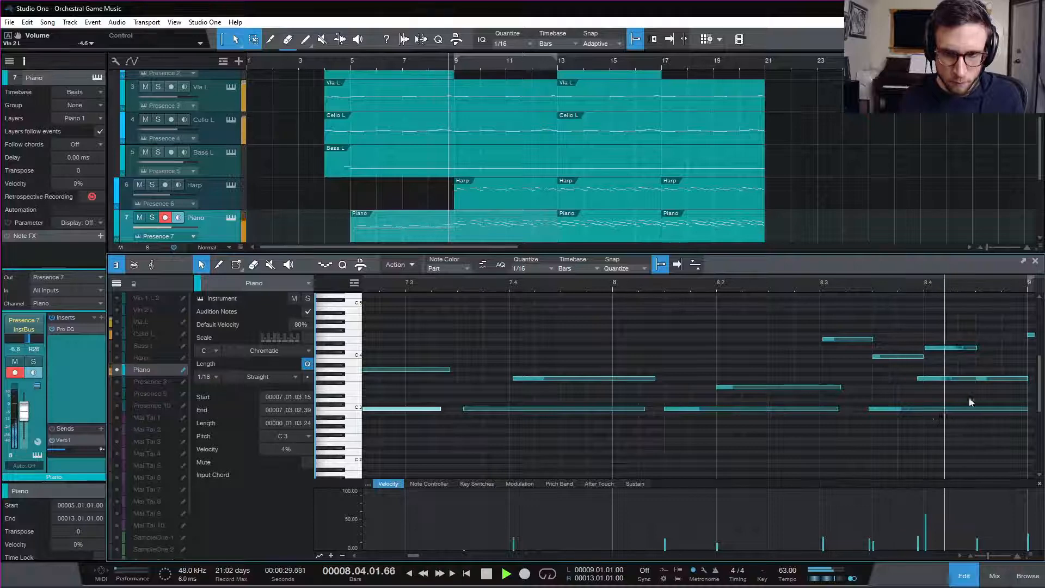
key("space")
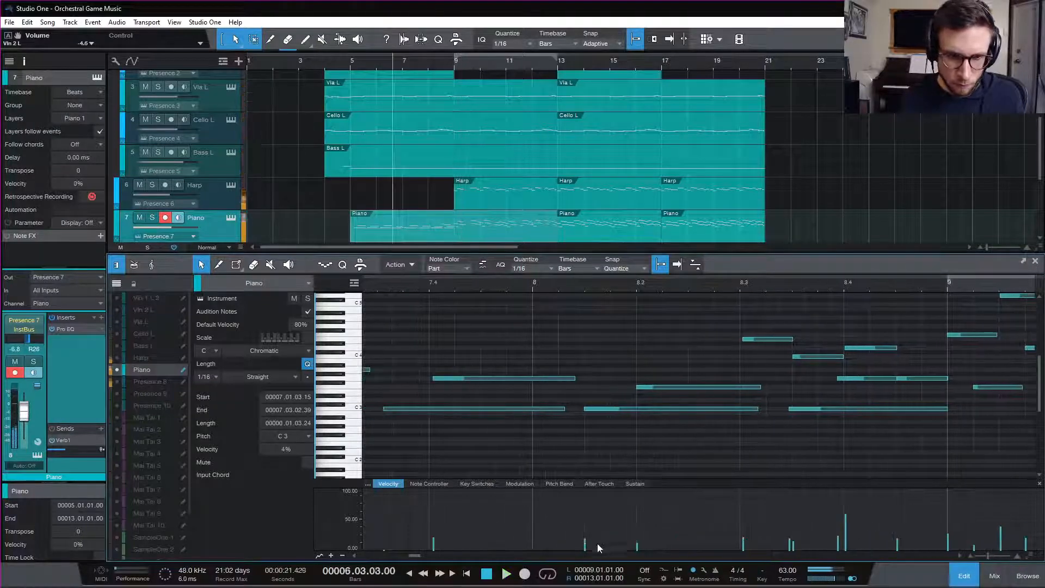
- Shift the last C 3 note before bar 9 to start at 8.03.03.08 and the overlapping G 3 note to start at 8.04.01.09
left_click(578, 285)
key("space")
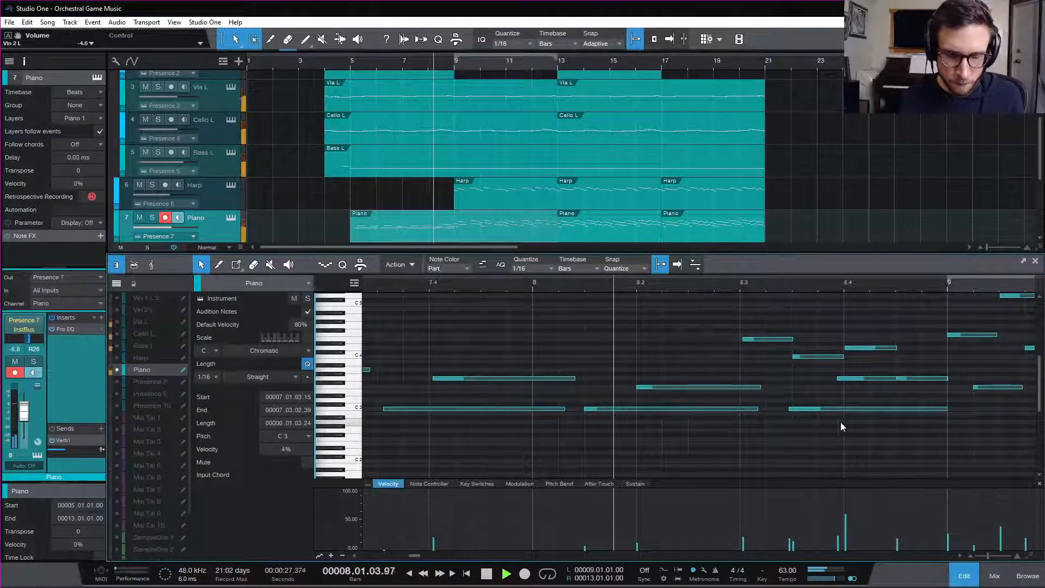
left_click(676, 408)
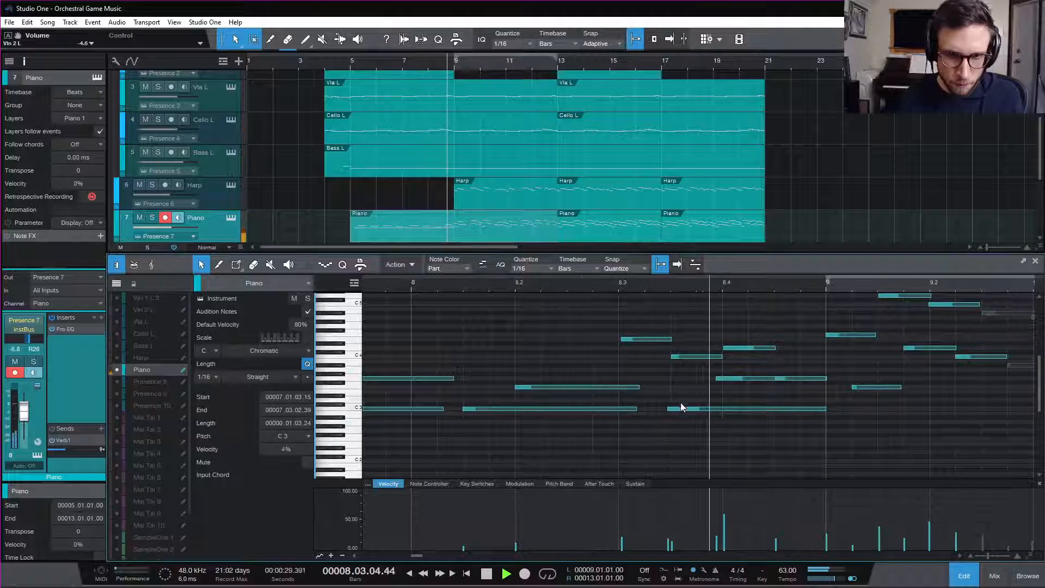
key("space")
left_click_drag(686, 410, 724, 391)
left_click(722, 379)
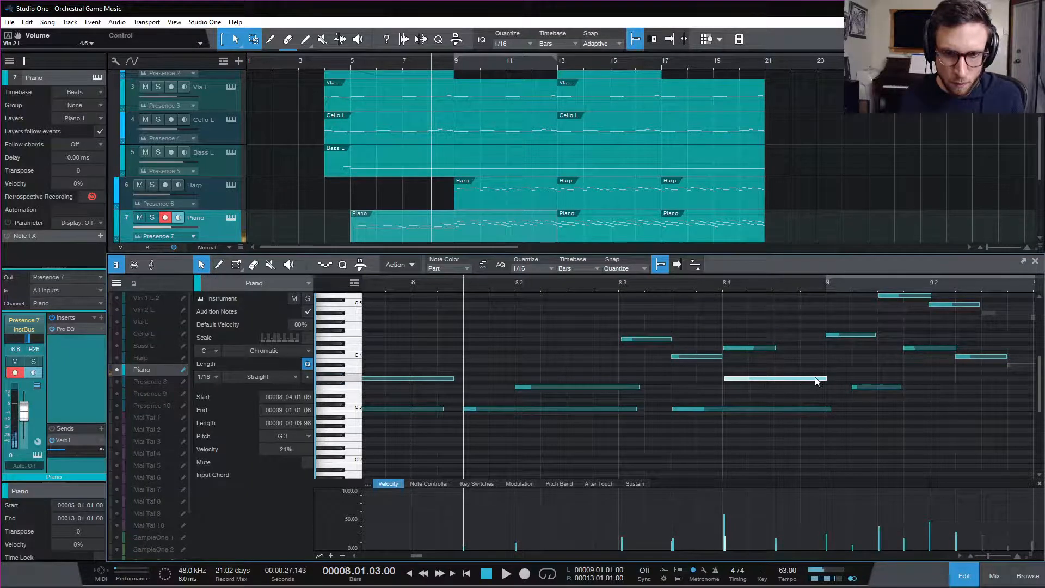
- Shorten the G 3 note, add an E 3 note from 8.04.03.09 to 9.01.01.00, and trim the last C 3 note to 8.04.04.95
left_click_drag(829, 378, 802, 392)
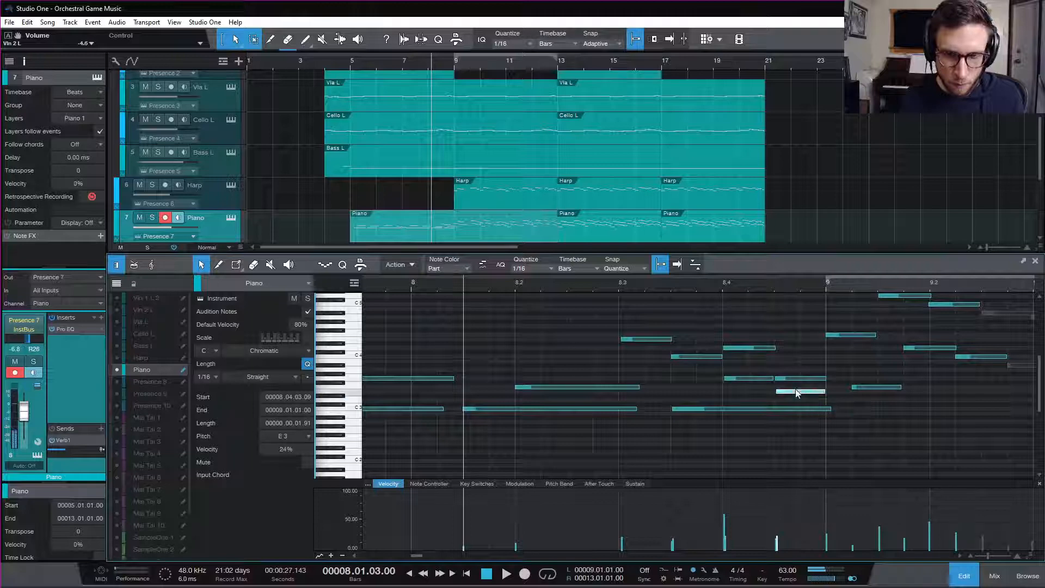
key("space")
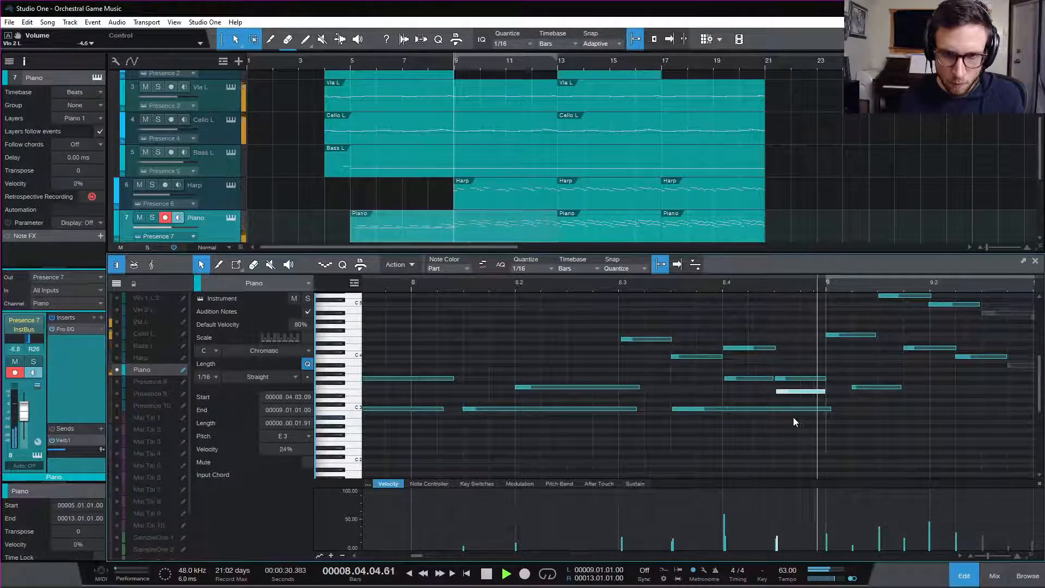
key("space")
left_click(824, 409)
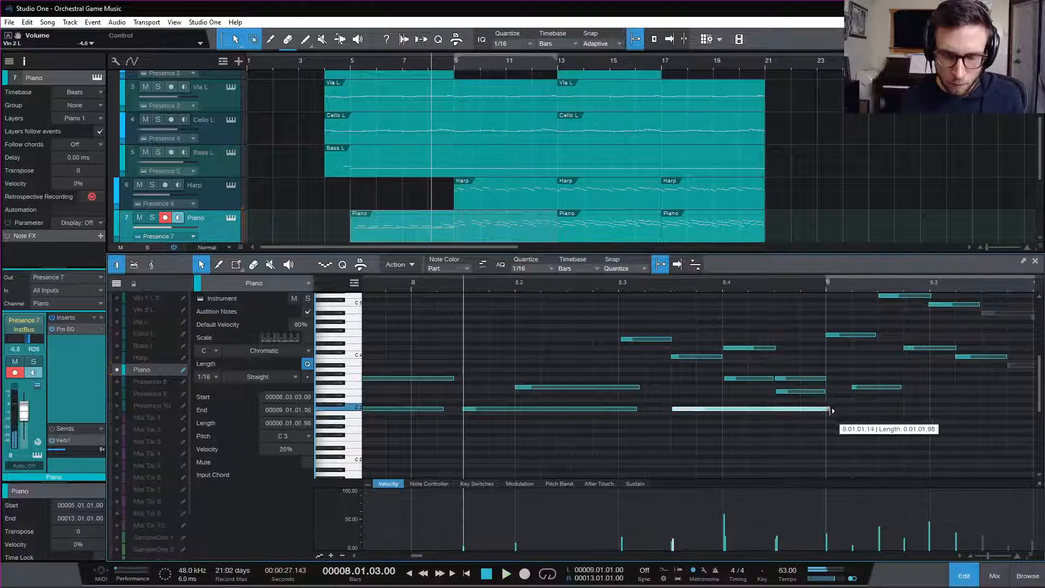
- Listen to the arrangement from bar 4 and hide the note editor to view all tracks
key("w")
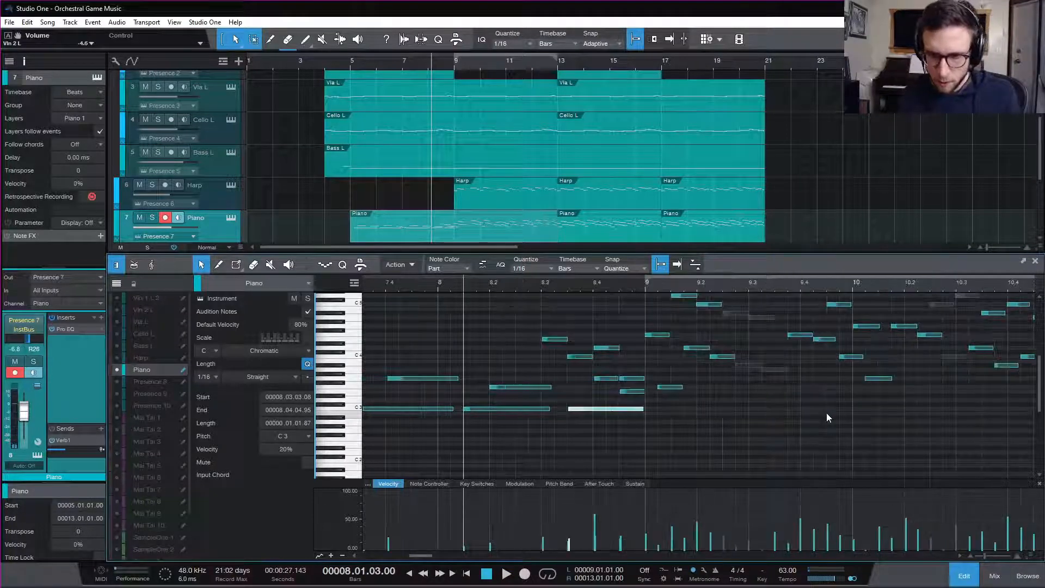
key("e")
key("e")
key("e")
key("w")
key("w")
key("w")
key("w")
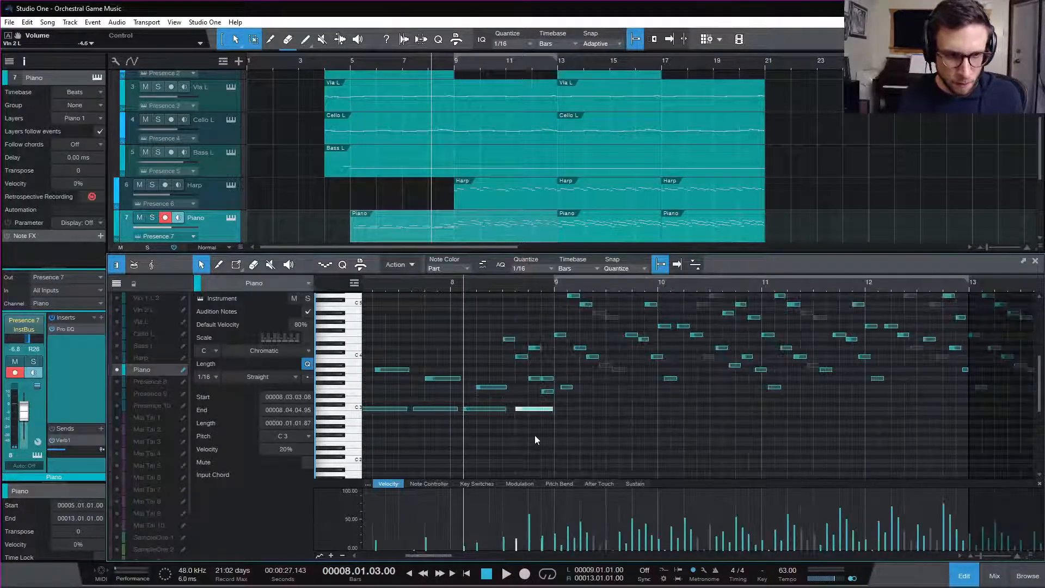
left_click(325, 64)
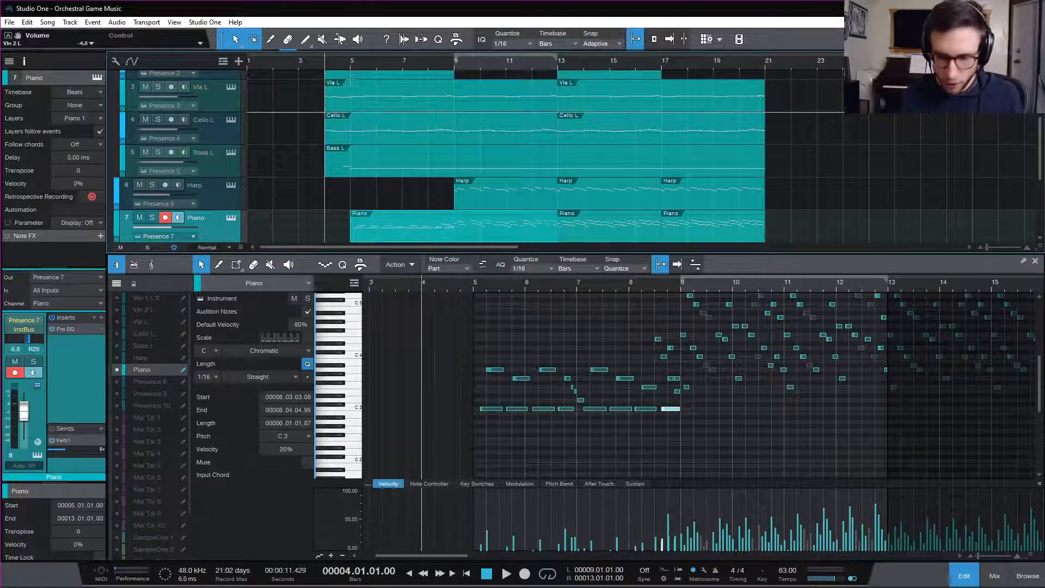
key("space")
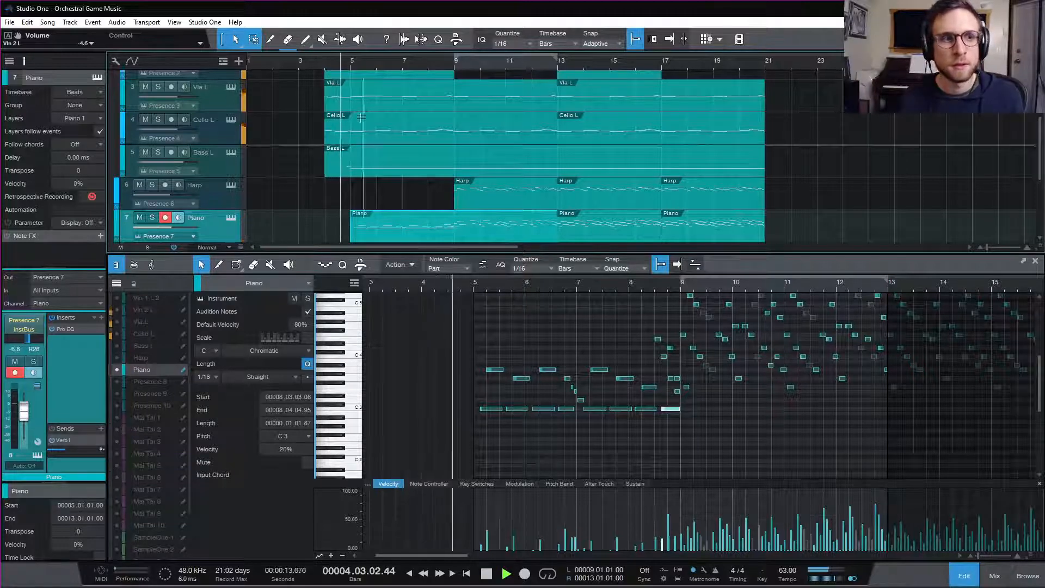
scroll(365, 142, "up", 1)
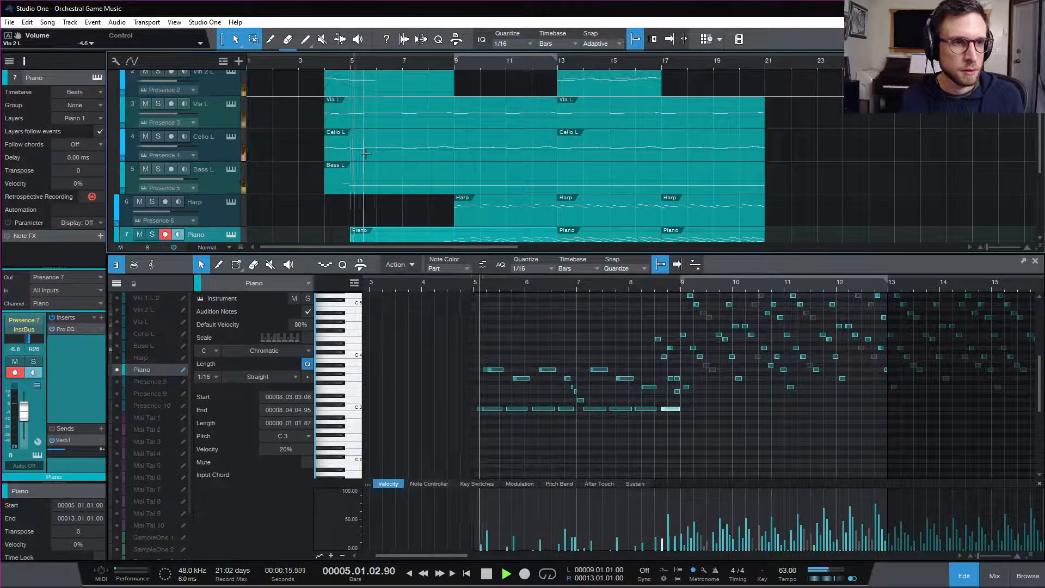
scroll(367, 152, "up", 3)
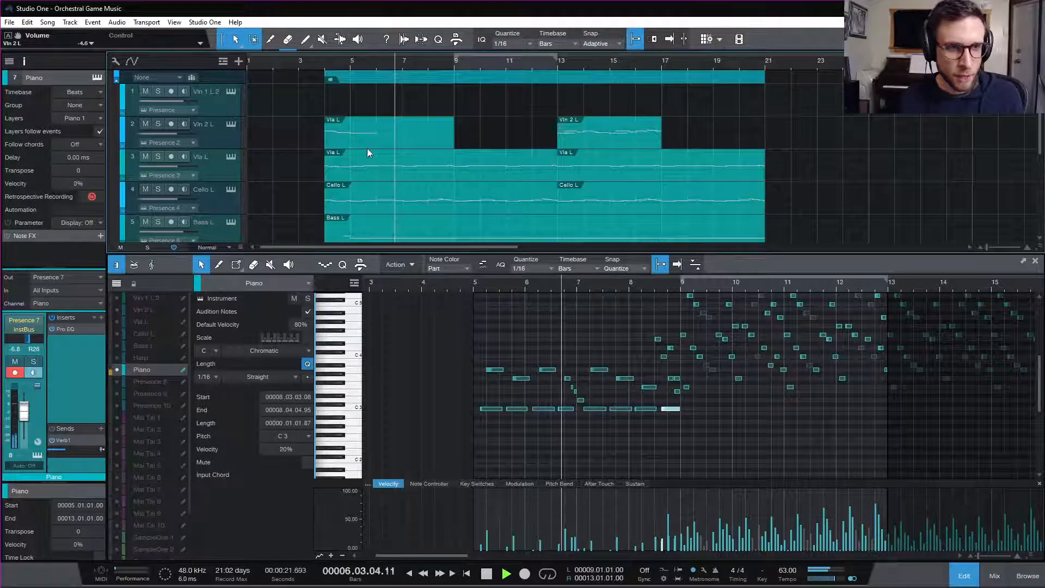
scroll(367, 148, "down", 5)
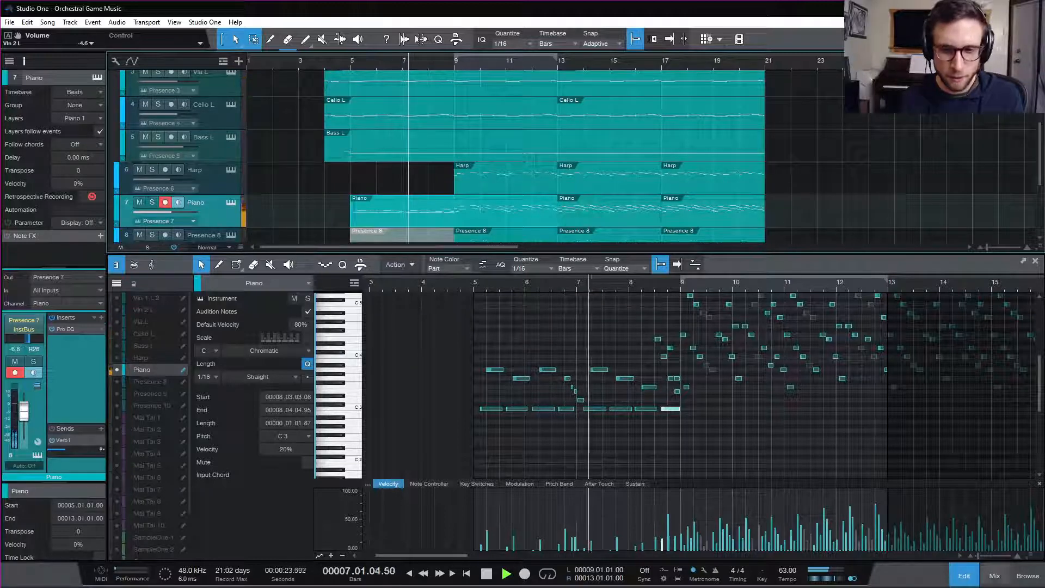
left_click(964, 576)
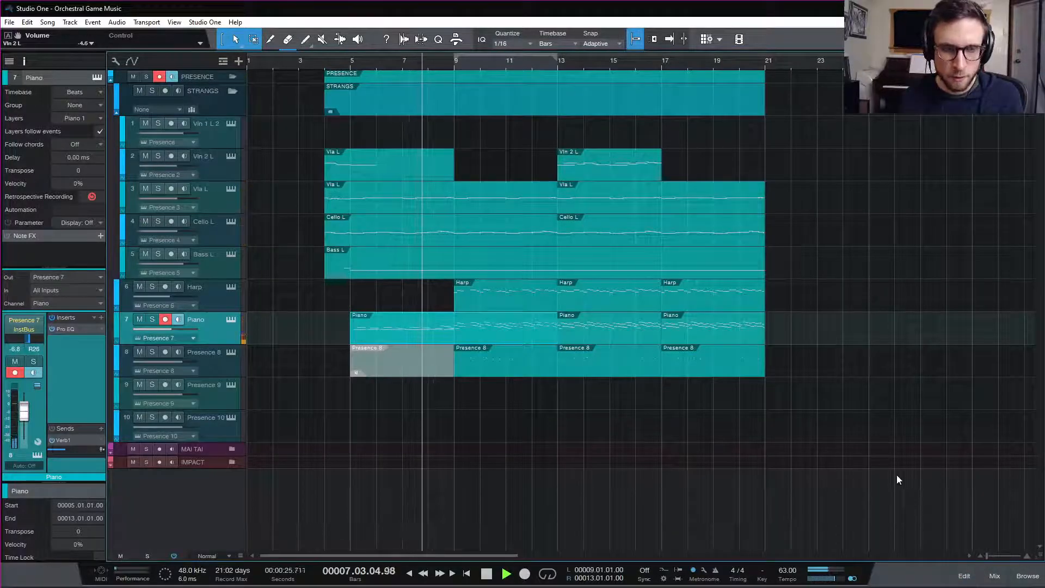
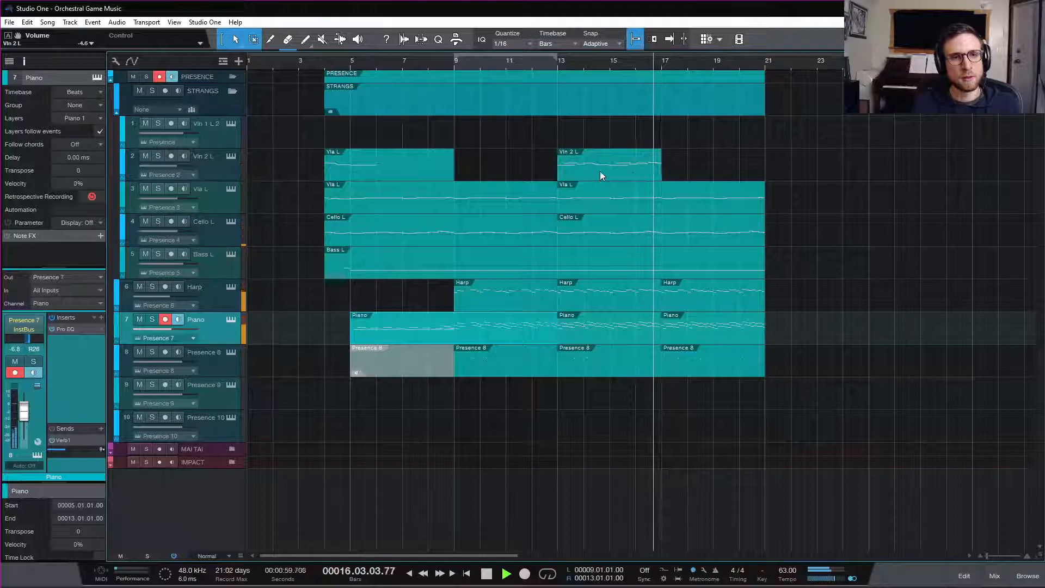
- Open the Vln 2 L event at bar 13 for note editing and listen to its melody in bar 16
left_click(639, 176)
double_click(639, 176)
key("space")
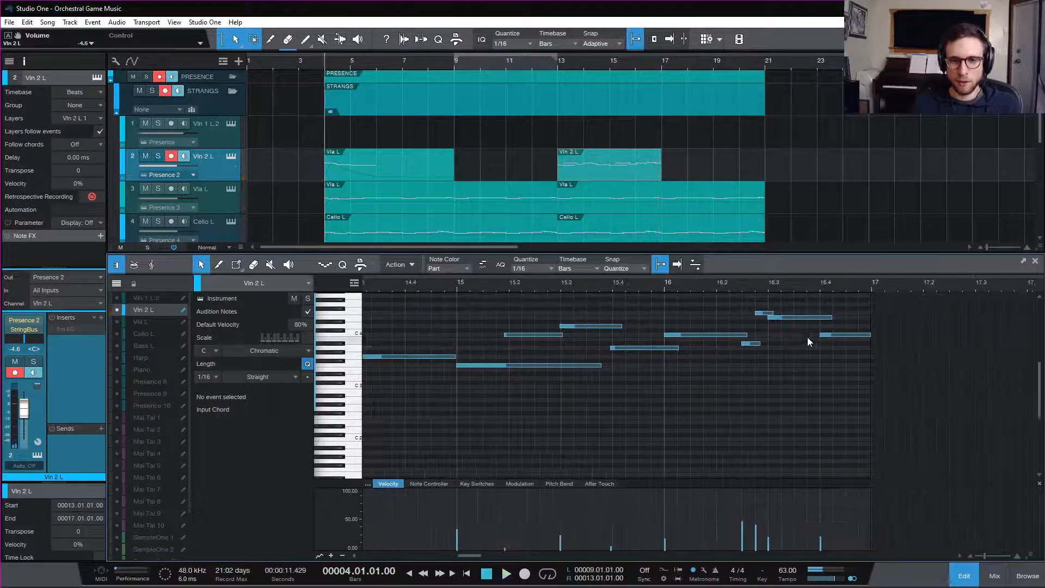
left_click(661, 283)
key("space")
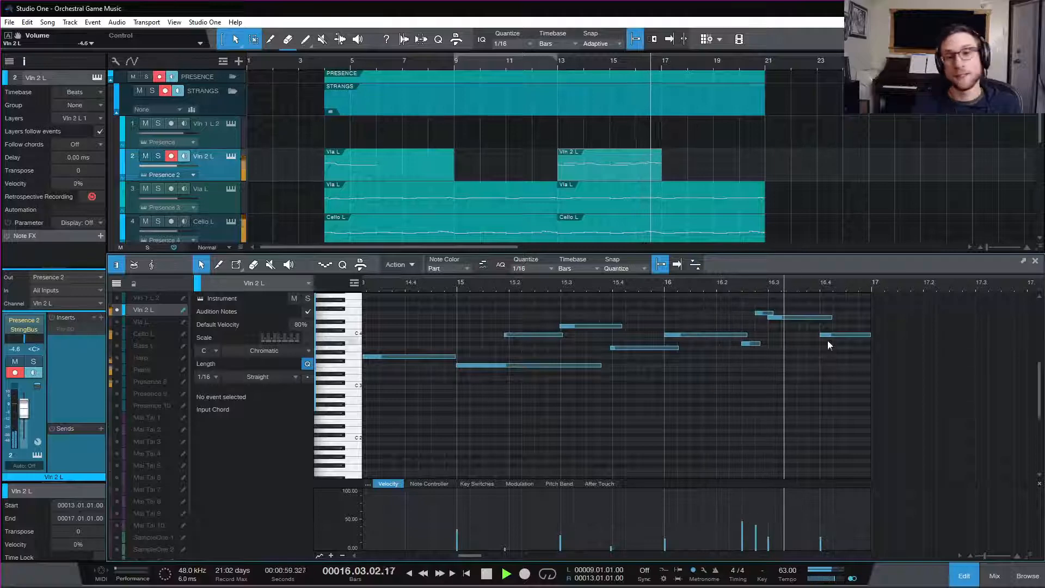
key("space")
left_click_drag(768, 304, 846, 343)
left_click(792, 344)
key("space")
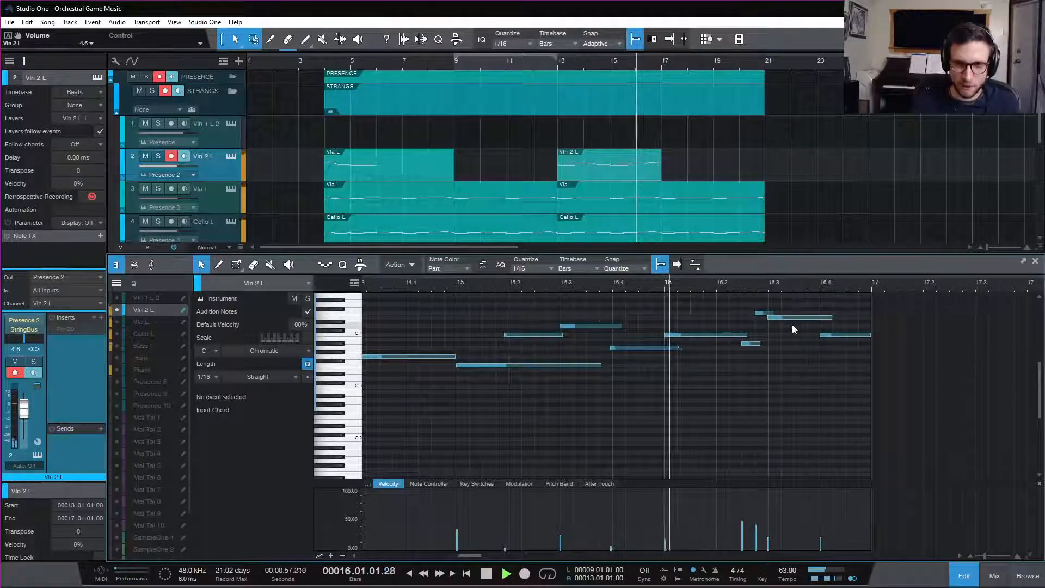
key("space")
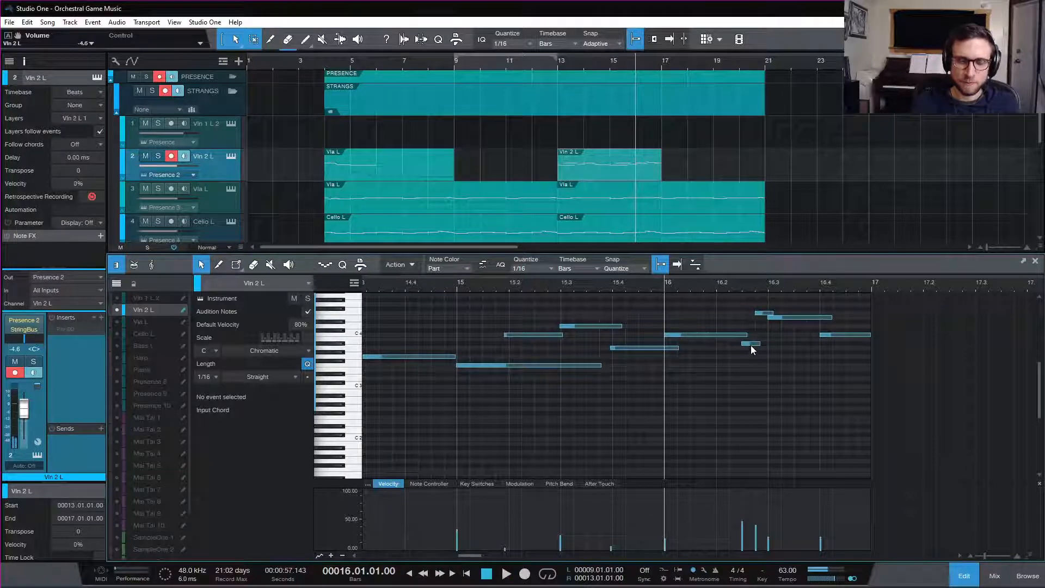
- Lower the short high Vln 2 L note in bar 16 to A 3 and the longer note after it to F 3, and audition them
left_click_drag(762, 314, 767, 352)
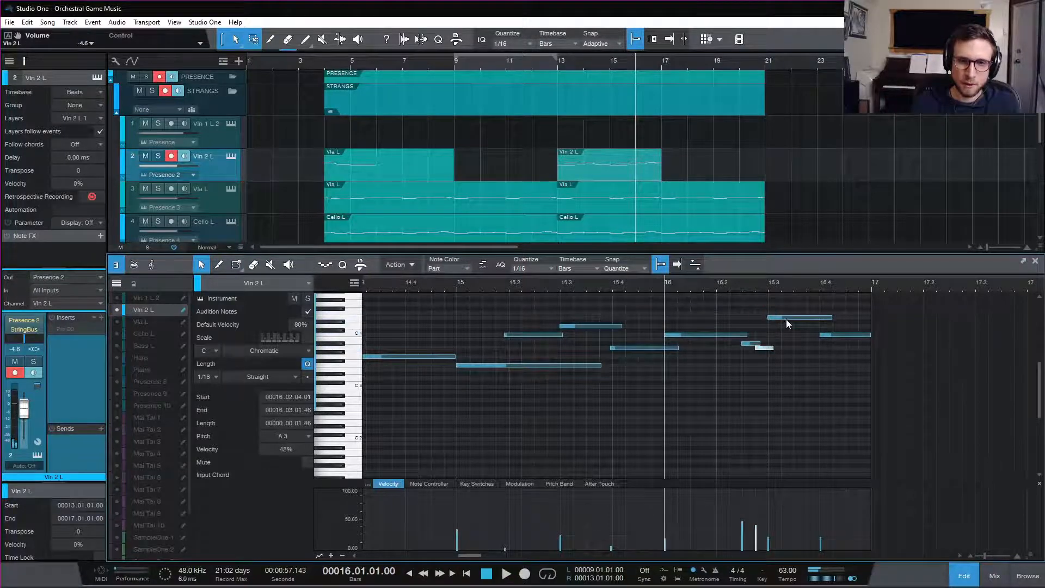
left_click_drag(802, 322, 804, 369)
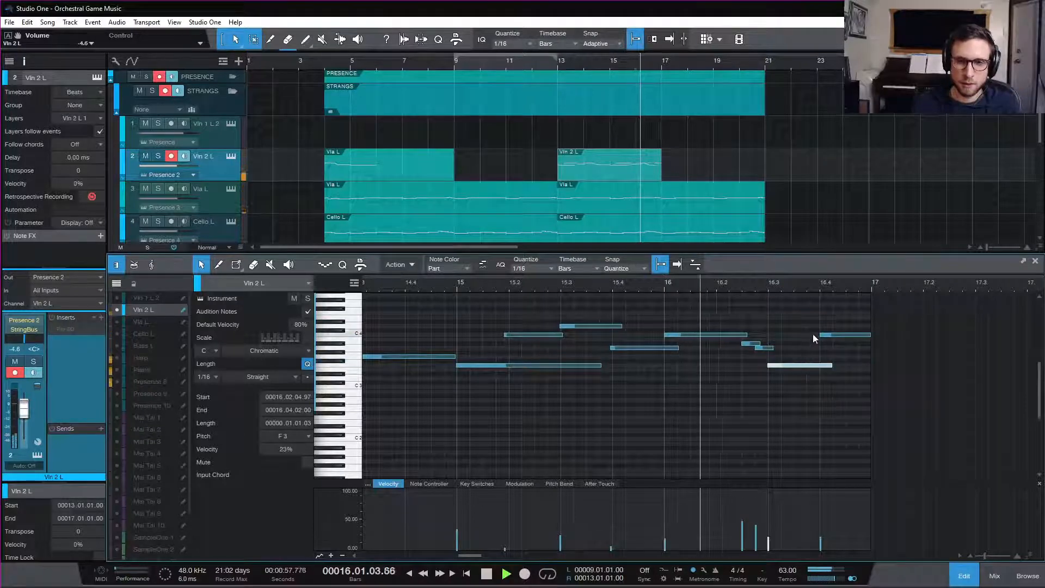
key("space")
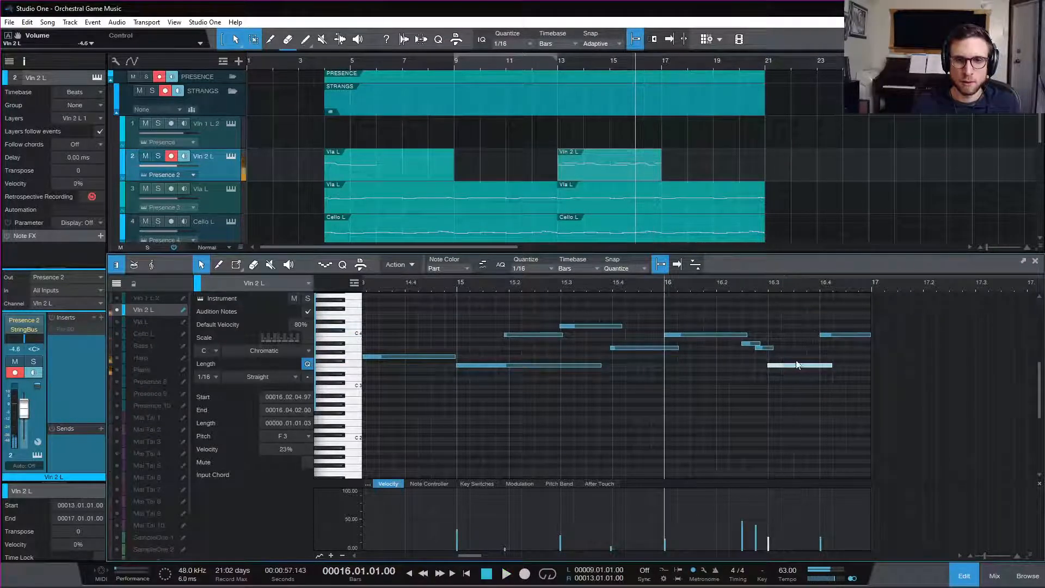
- Lower the F 3 note in bar 16 of Vln 2 L to E 3 and audition the phrase
left_click_drag(797, 365, 793, 371)
key("space")
left_click(799, 349)
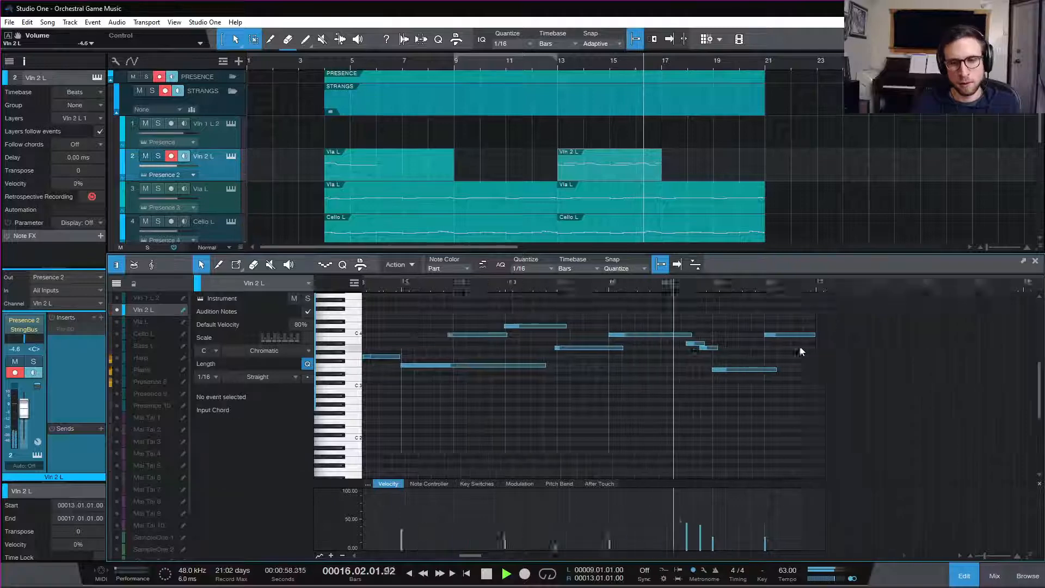
key("space")
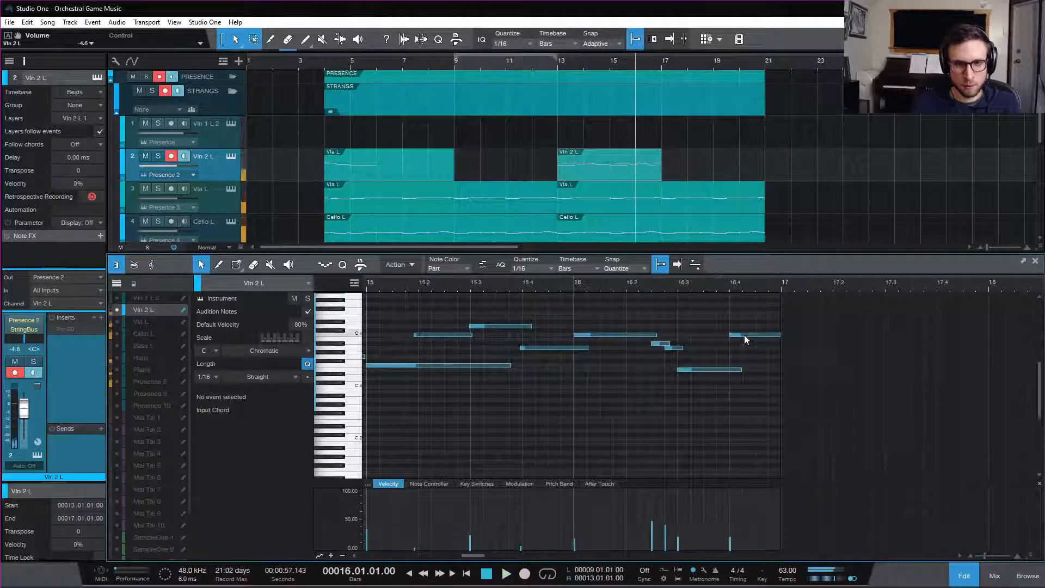
- Lower the last Vln 2 L note in bar 16 from C 4 to F 3 and audition the phrase from bar 16
left_click_drag(743, 335, 744, 365)
key("space")
left_click(747, 338)
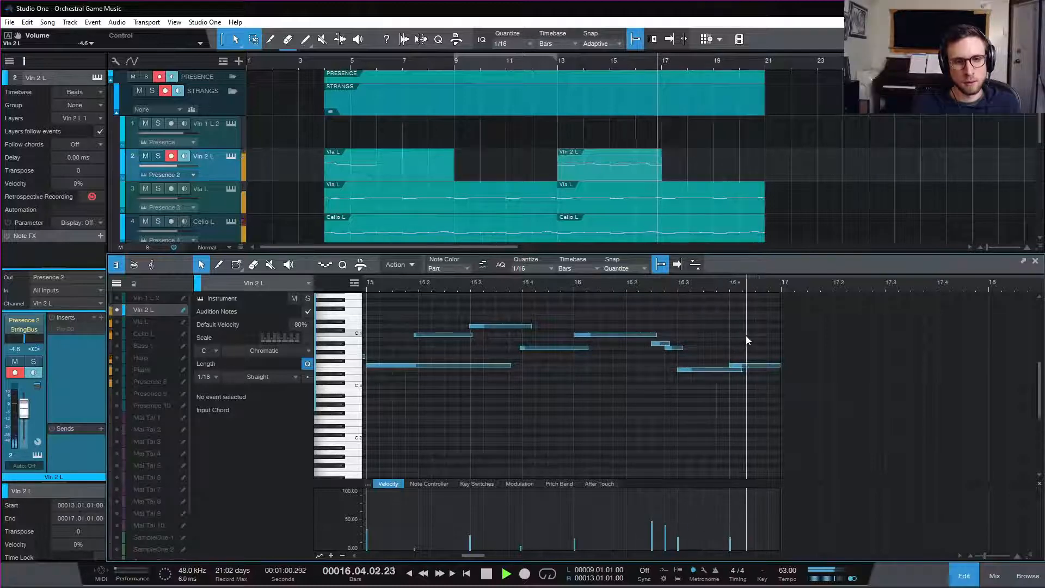
key("space")
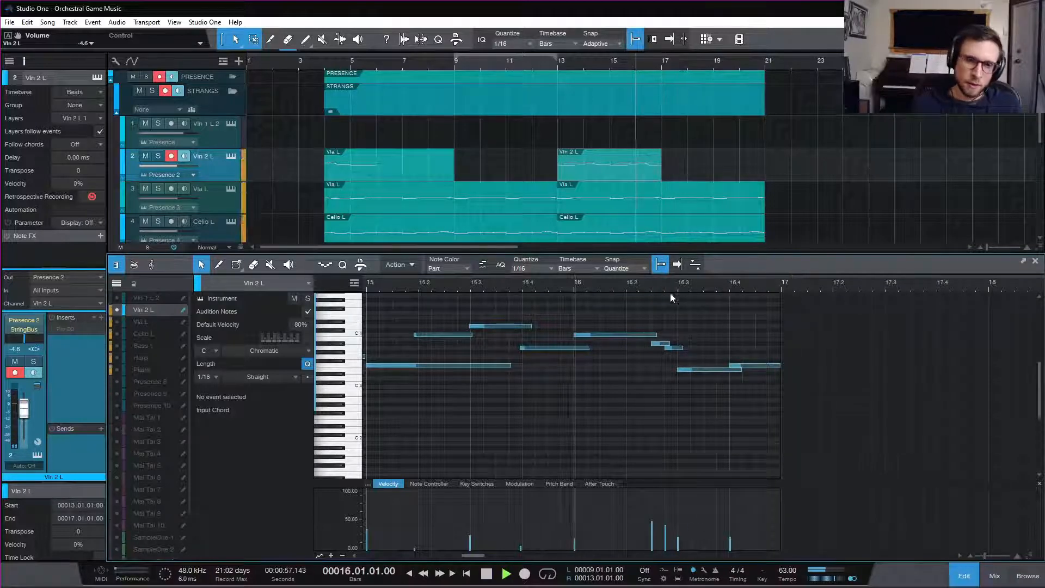
key("space")
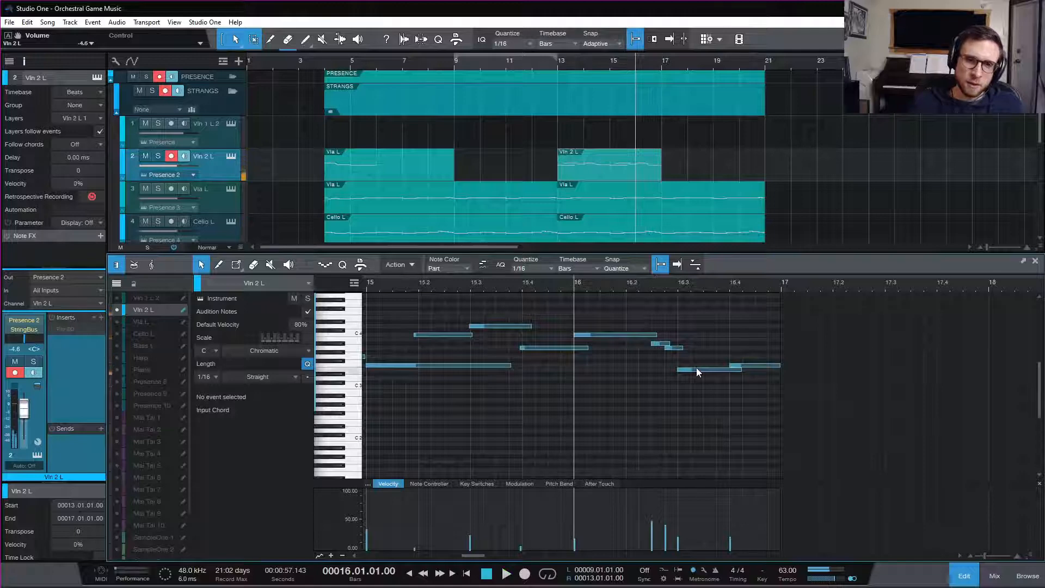
key("space")
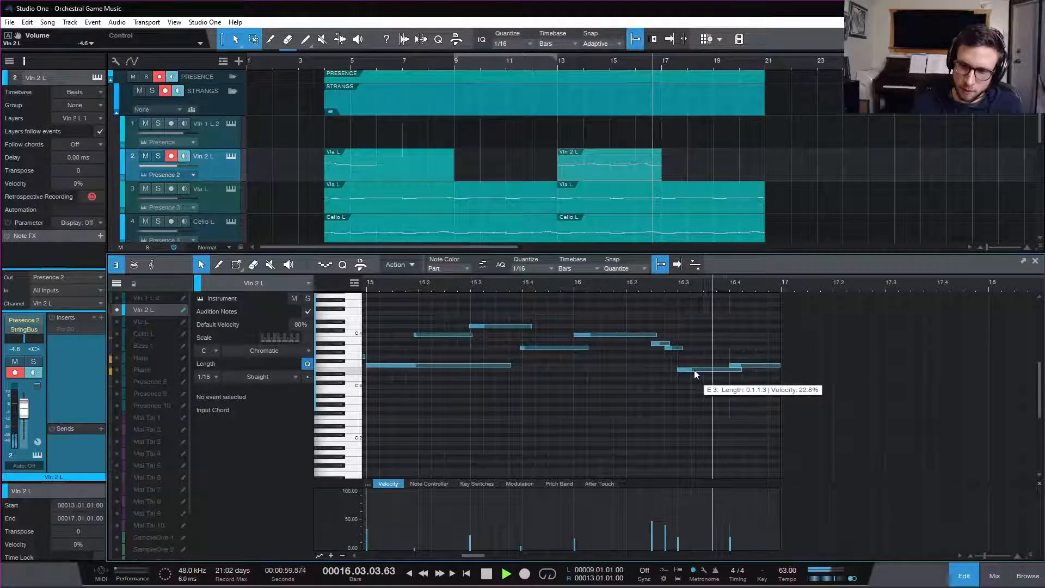
key("space")
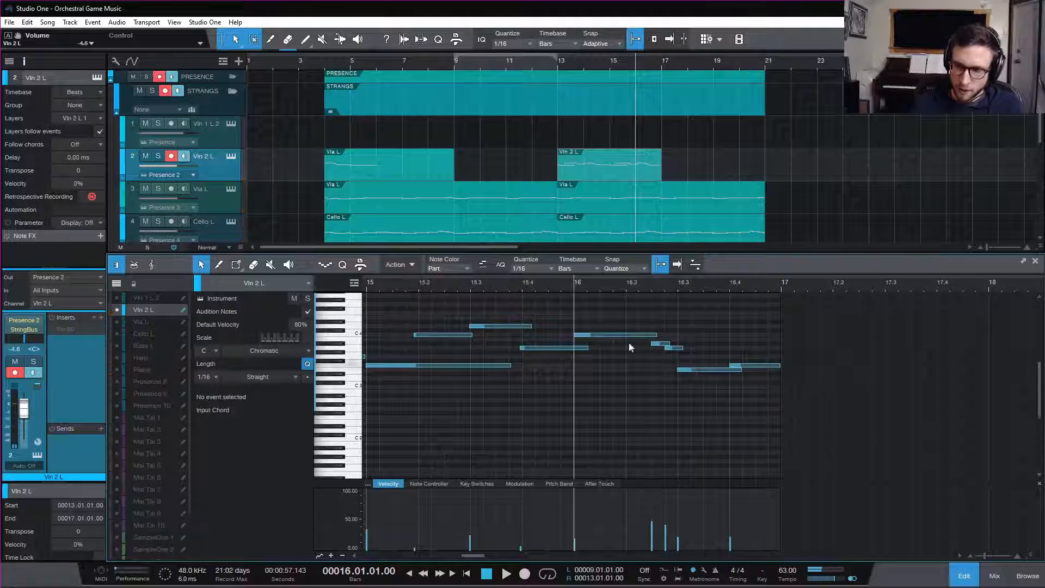
- Listen to the arrangement from bar 9 and replay the Vln 2 L melody from 15.04.04.00
left_click(455, 62)
key("space")
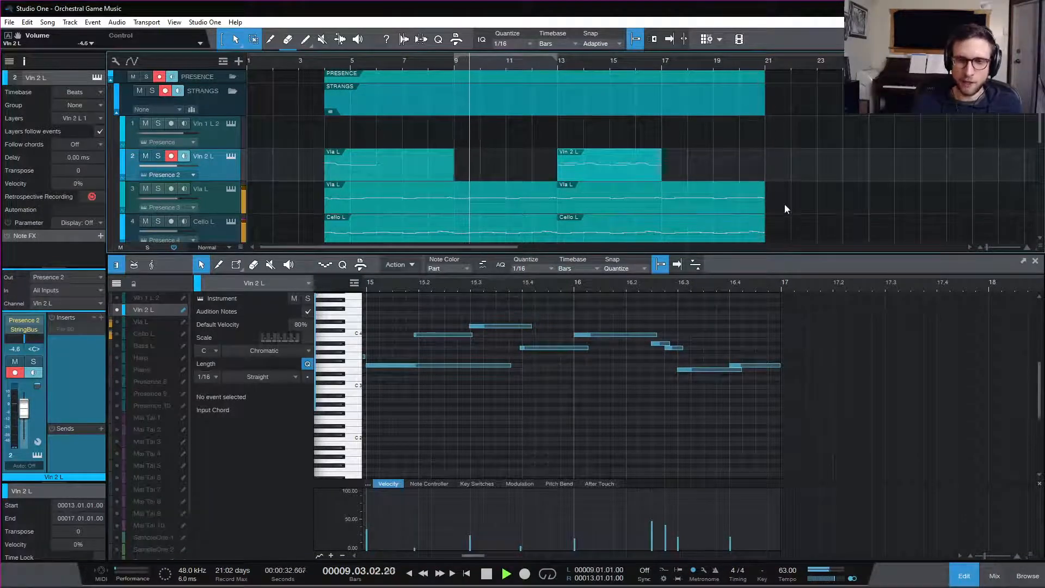
scroll(785, 203, "down", 3)
scroll(597, 184, "up", 2)
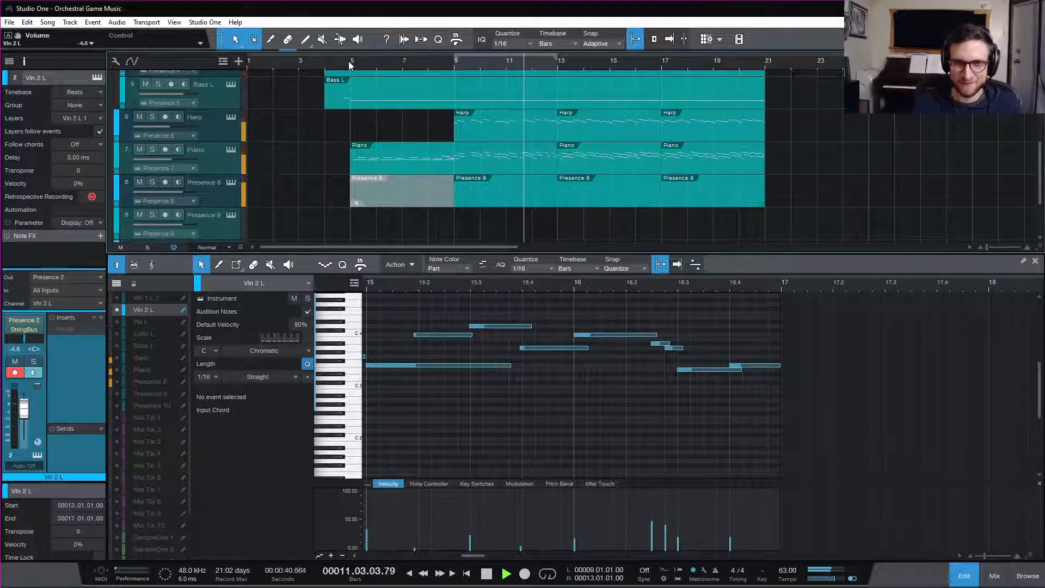
scroll(701, 116, "up", 3)
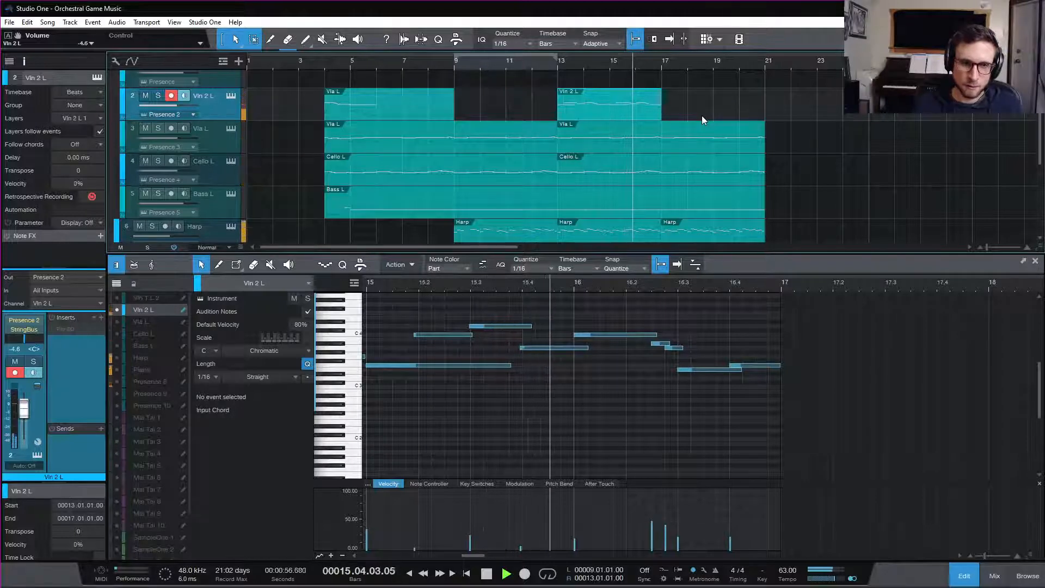
key("space")
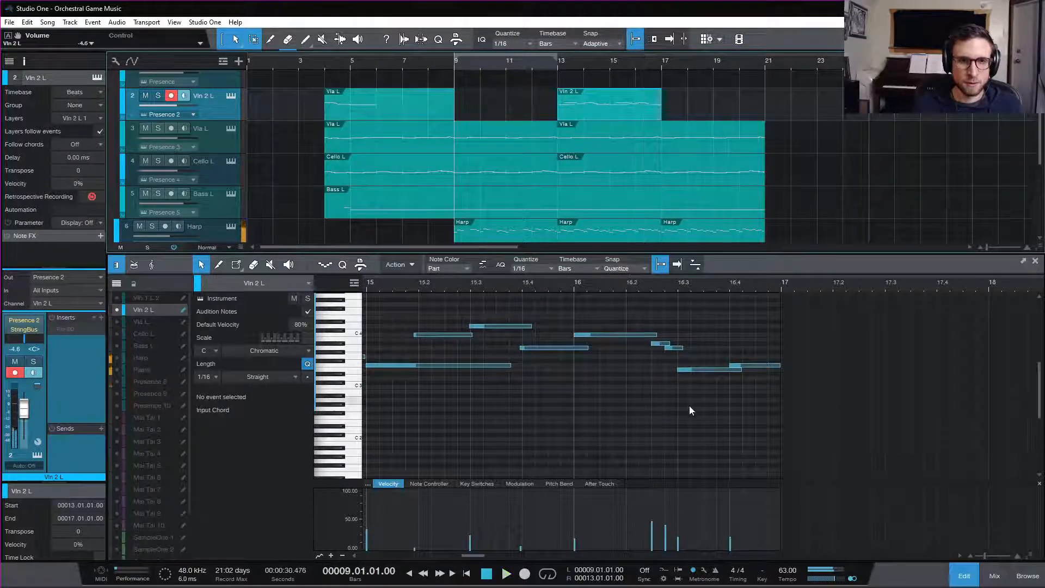
left_click(563, 281)
key("space")
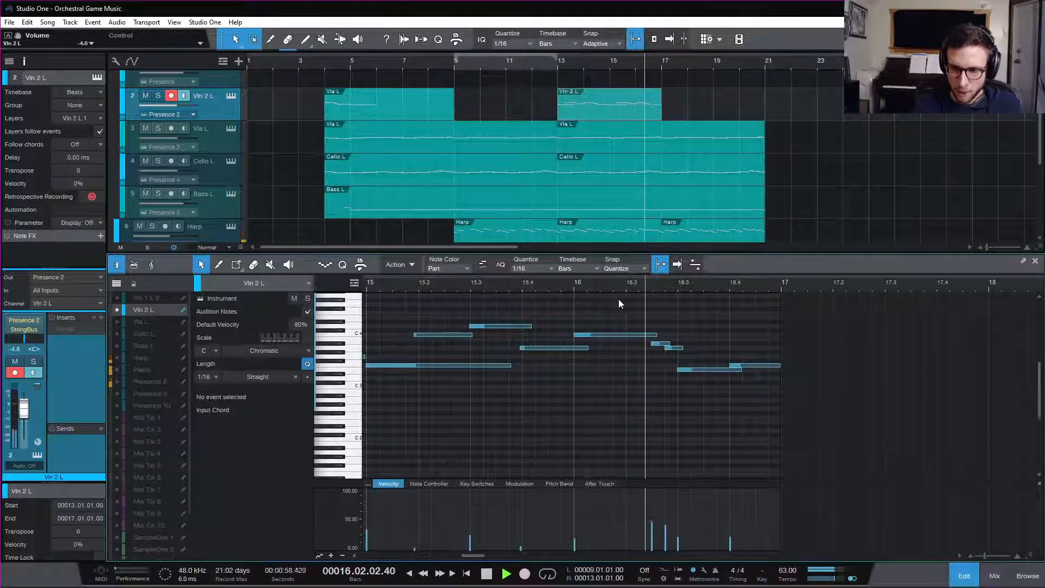
key("space")
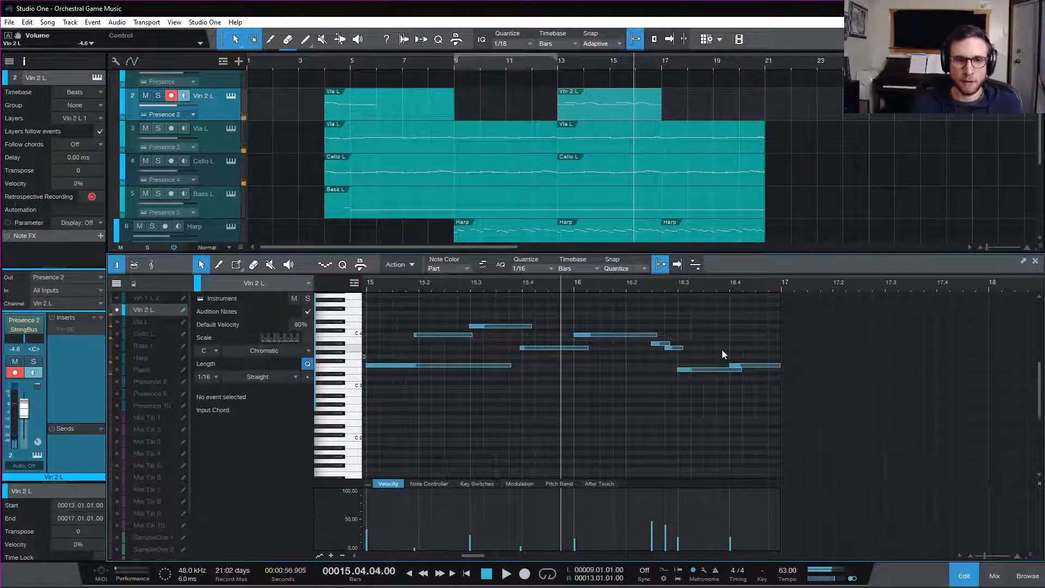
- Delete the last two low notes in bar 16 of Vln 2 L and audition the remaining phrase
left_click_drag(722, 350, 736, 371)
key("Delete")
left_click(691, 328)
key("space")
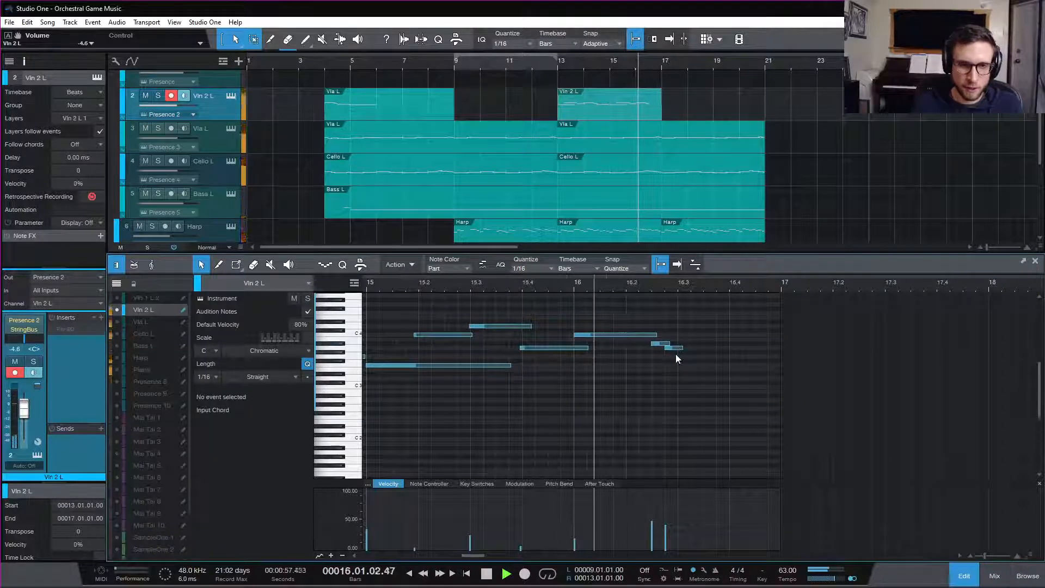
key("space")
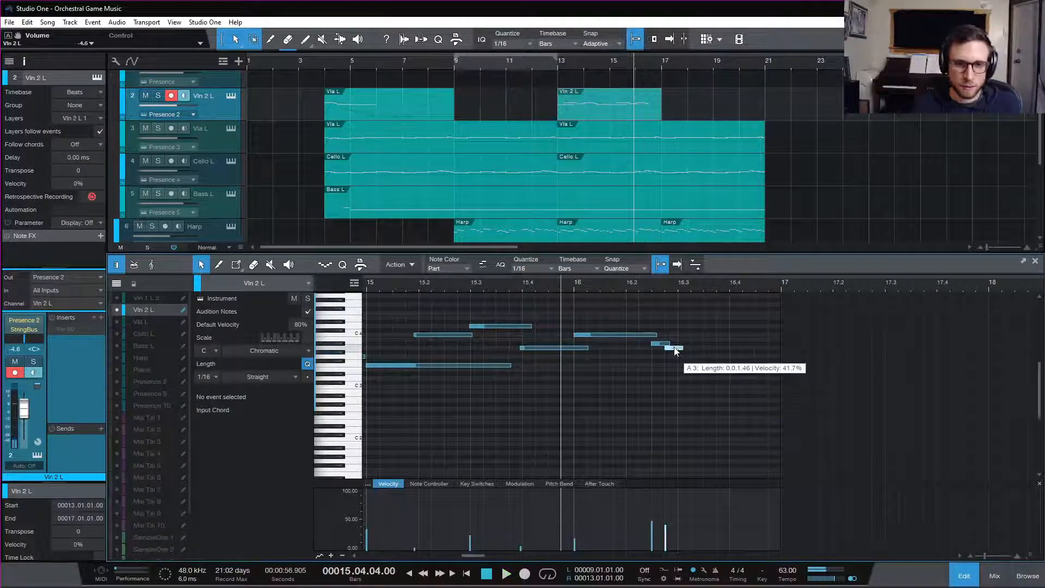
- Raise the short A 3 note in bar 16 to C 4, extend its end to 16.04.04.70, and audition it
left_click_drag(675, 349, 770, 365)
key("space")
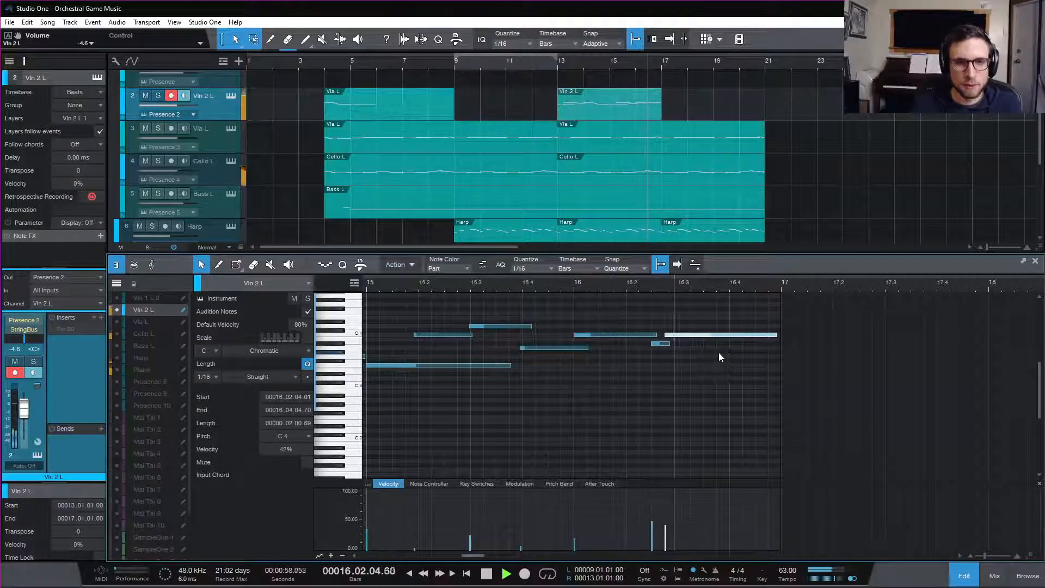
key("space")
- Shift the last two bar 16 notes slightly later, extend the preceding C 4 to 16.02.04.25, and audition the phrase
left_click_drag(662, 345, 668, 341)
key("space")
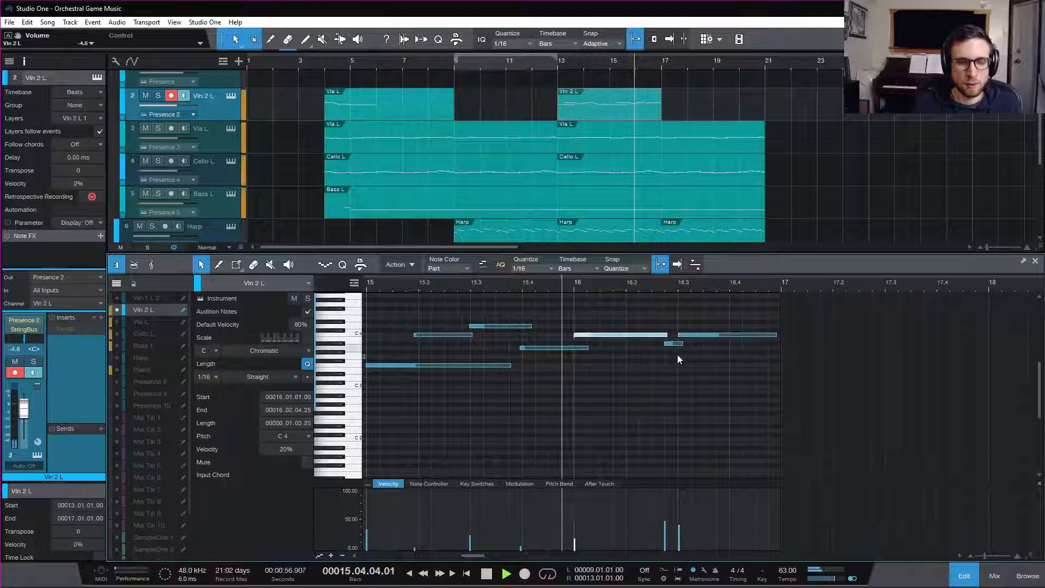
left_click(691, 369)
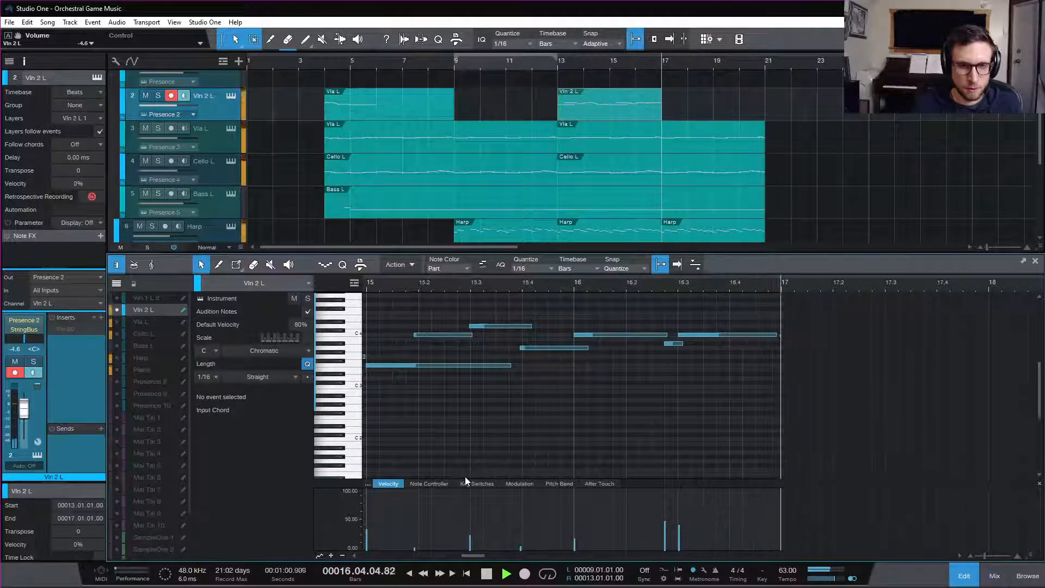
key("space")
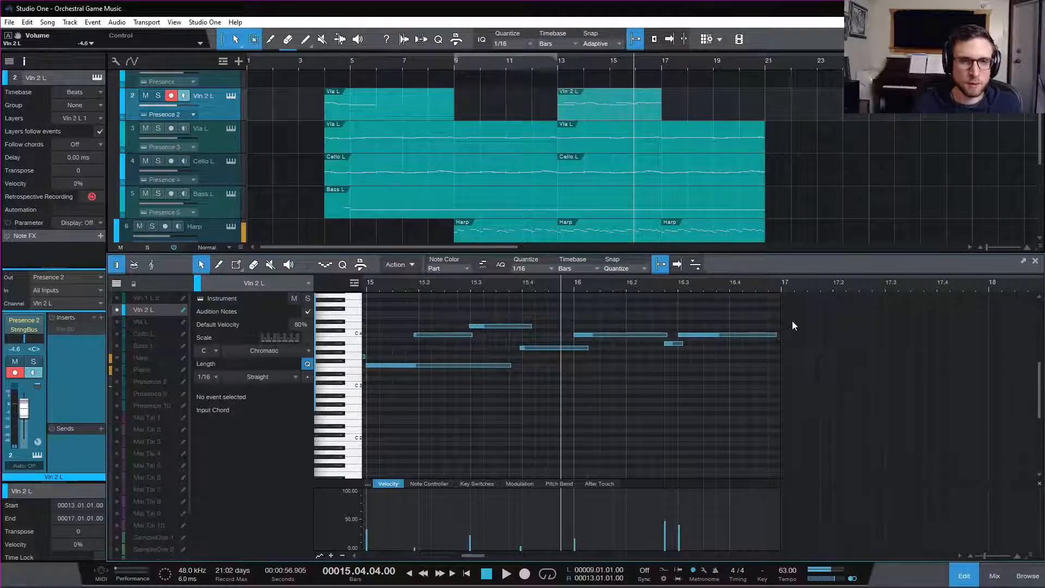
- Hide the note editor and listen to the full arrangement from 3.03.01.00
left_click(953, 579)
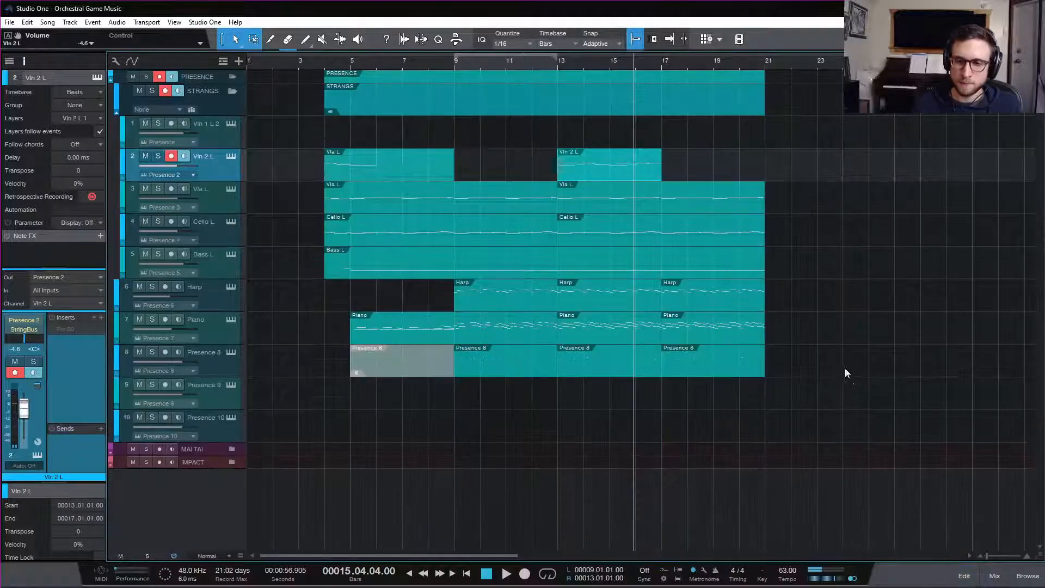
left_click(315, 64)
key("space")
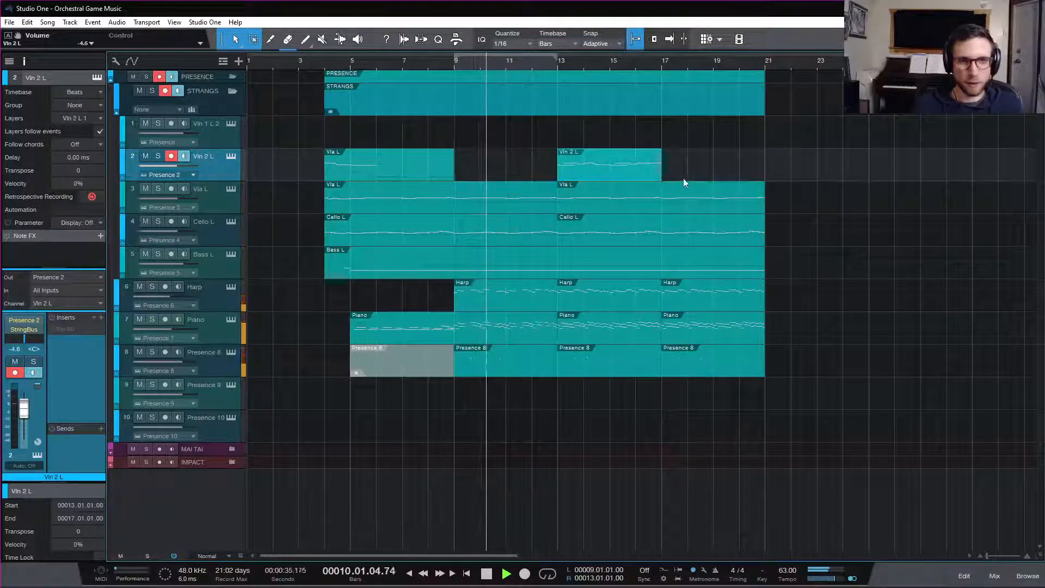
scroll(769, 178, "right", 1)
scroll(770, 178, "right", 2)
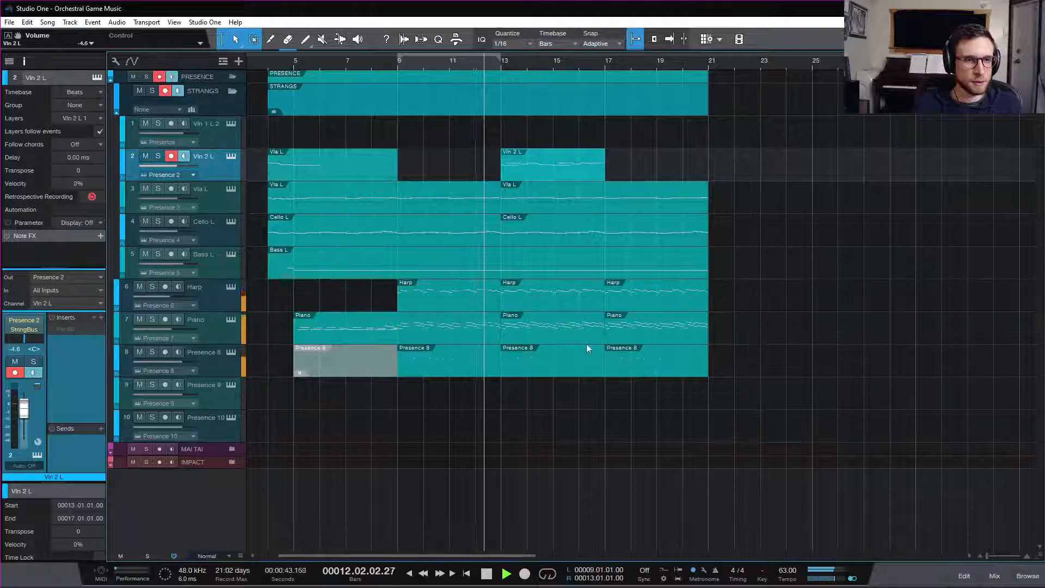
key("space")
- Open the Presence 8 event at bar 9 for note editing and lower the velocities of its louder notes
left_click(433, 367)
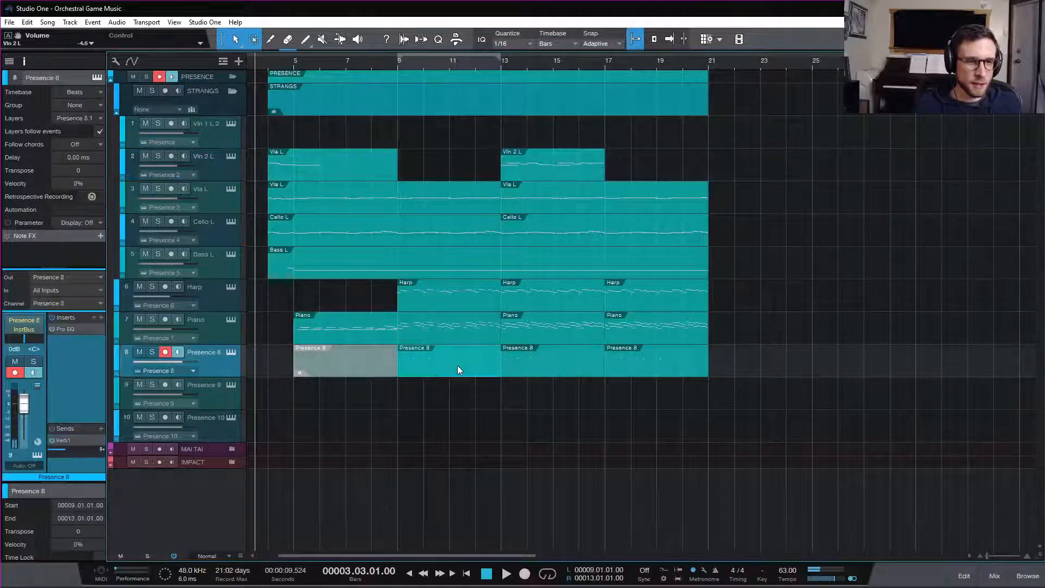
double_click(457, 366)
key("w")
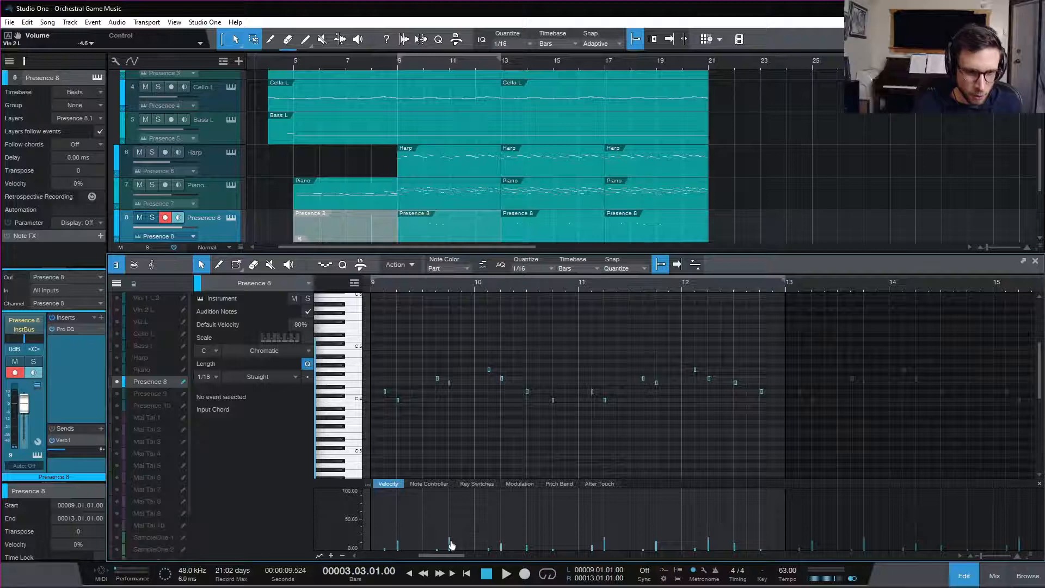
left_click_drag(450, 544, 400, 555)
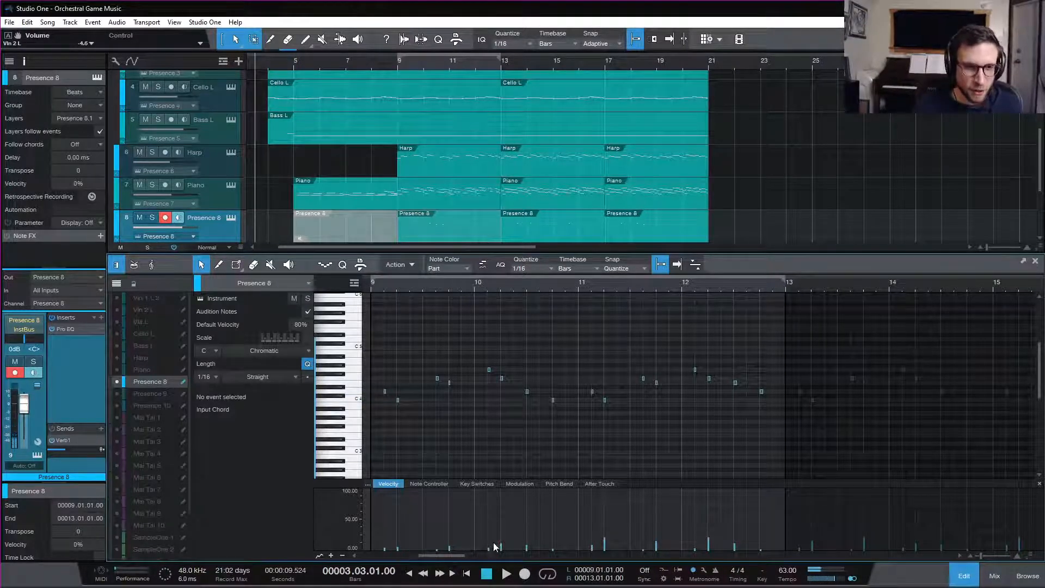
left_click_drag(501, 547, 501, 552)
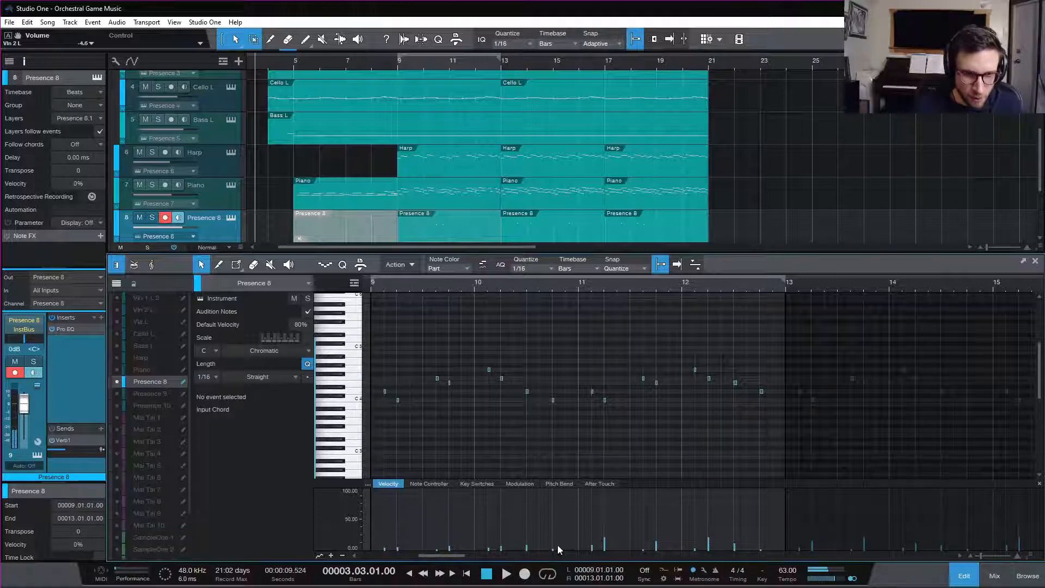
left_click_drag(607, 544, 593, 556)
left_click_drag(656, 545, 736, 555)
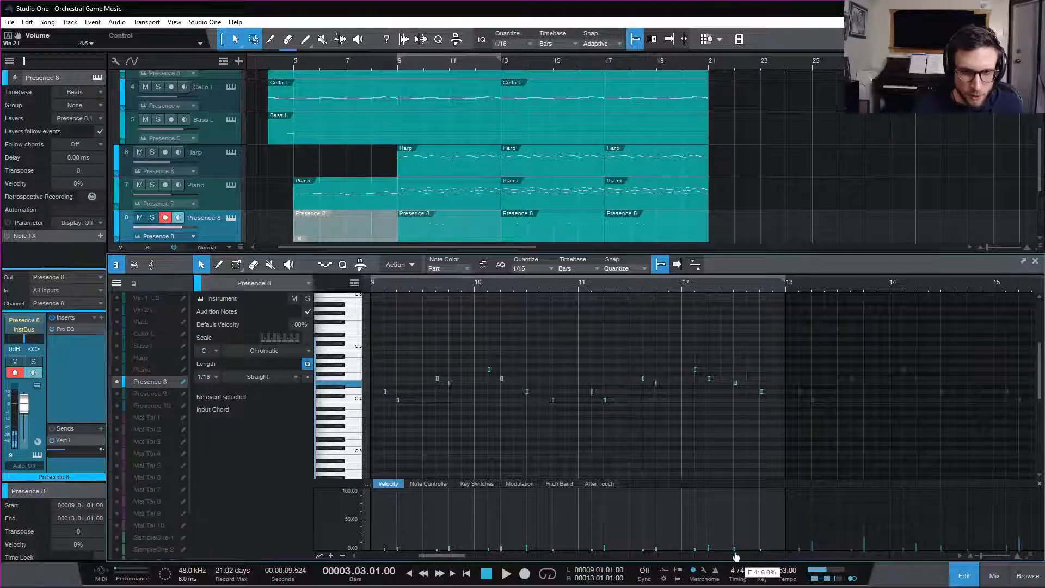
- Open the Presence 8 Celeste instrument, solo its track from bar 9, and set the amp envelope attack to 38.4 ms
left_click(231, 219)
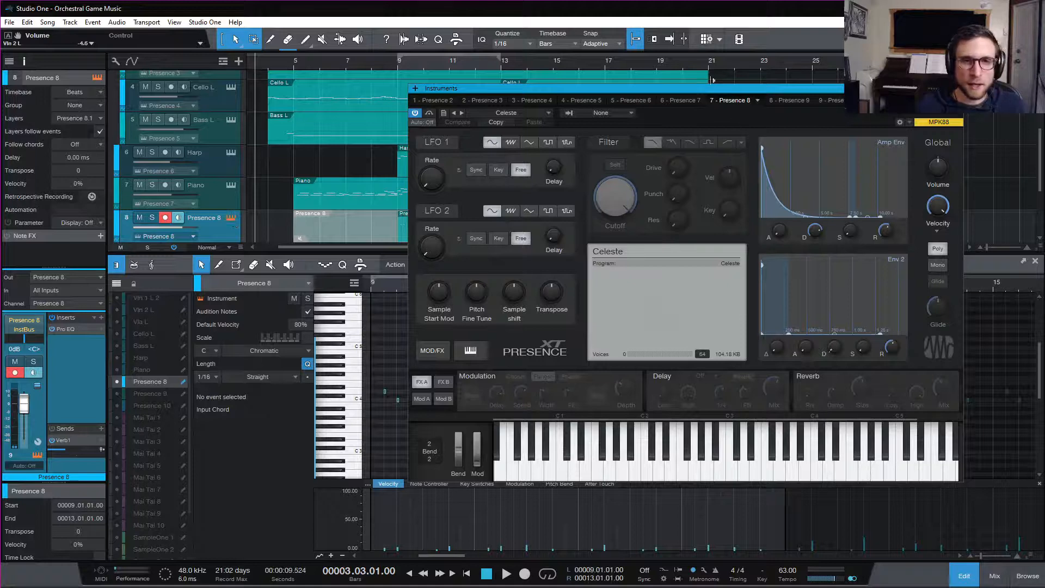
left_click(397, 64)
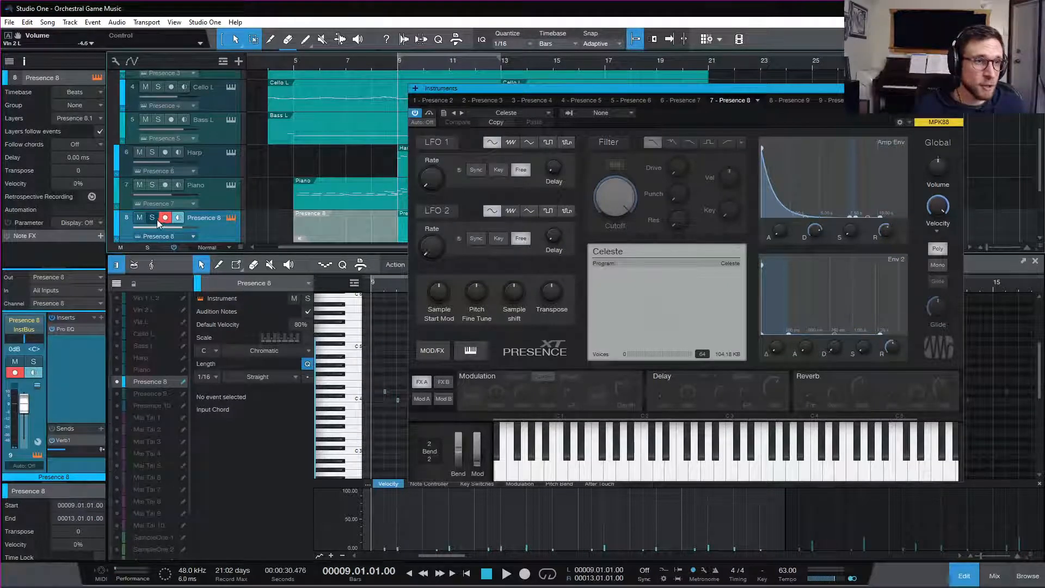
left_click(153, 218)
key("space")
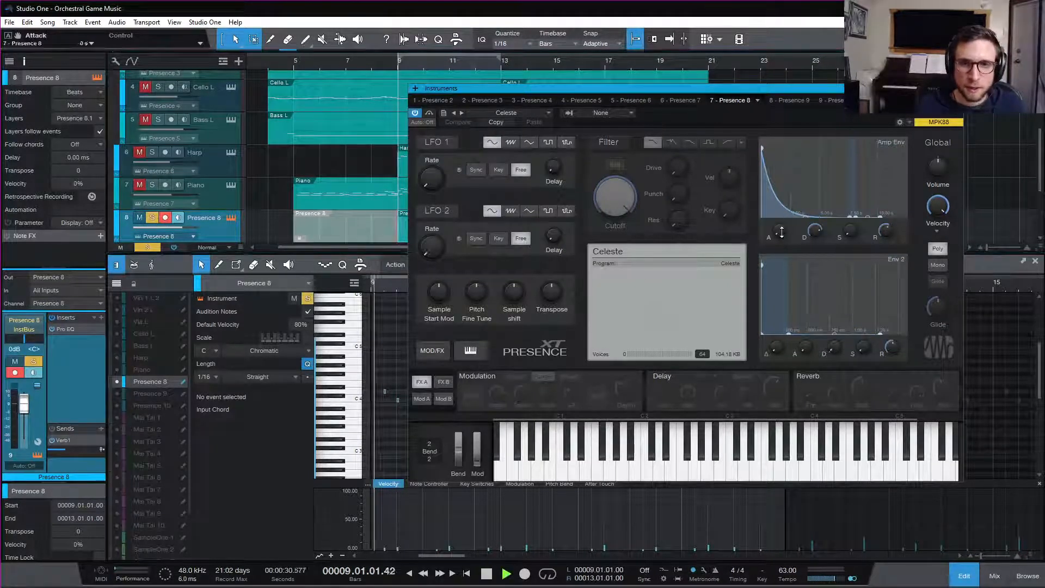
mouse_move(781, 231)
left_mouse_down()
mouse_move(787, 199)
mouse_move(778, 235)
left_mouse_up()
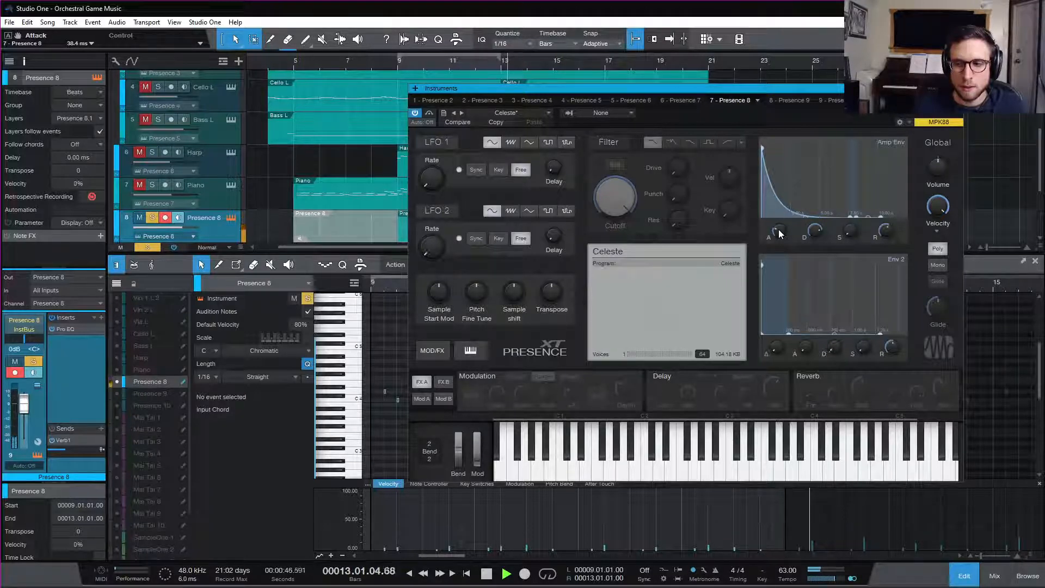
key("space")
- Unsolo the Presence 8 track, listen to the Celeste with all tracks from bar 9, and close the instrument window
left_click(147, 248)
key("space")
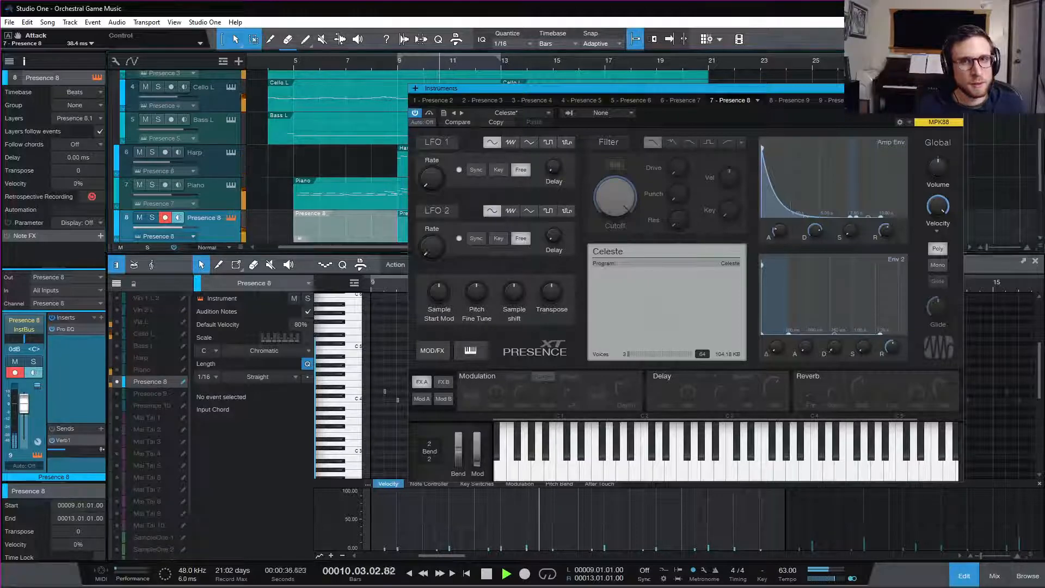
left_click(957, 88)
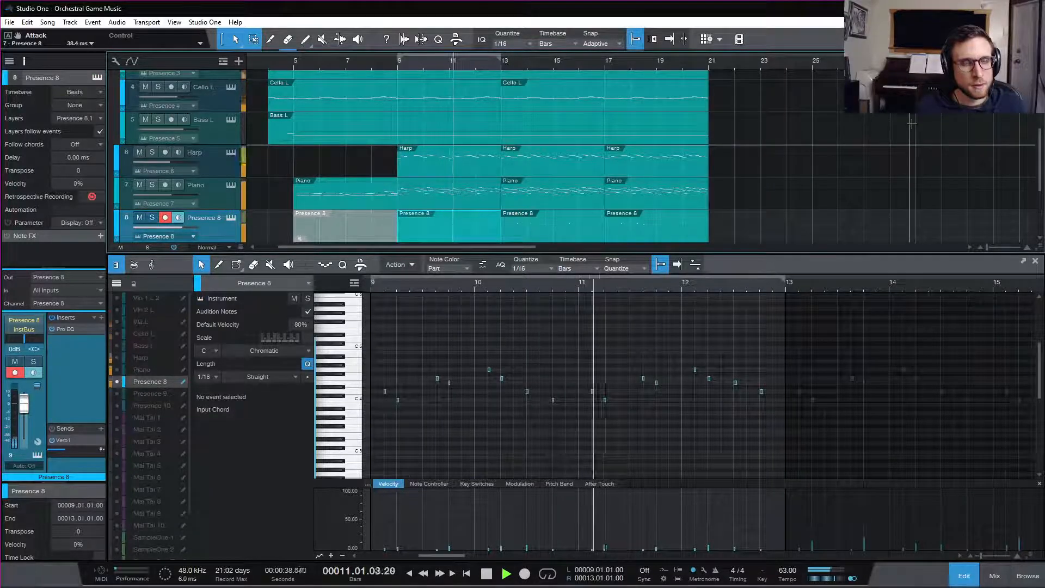
- Show the mixer and pan the Presence 8 channel to R91
left_click(995, 576)
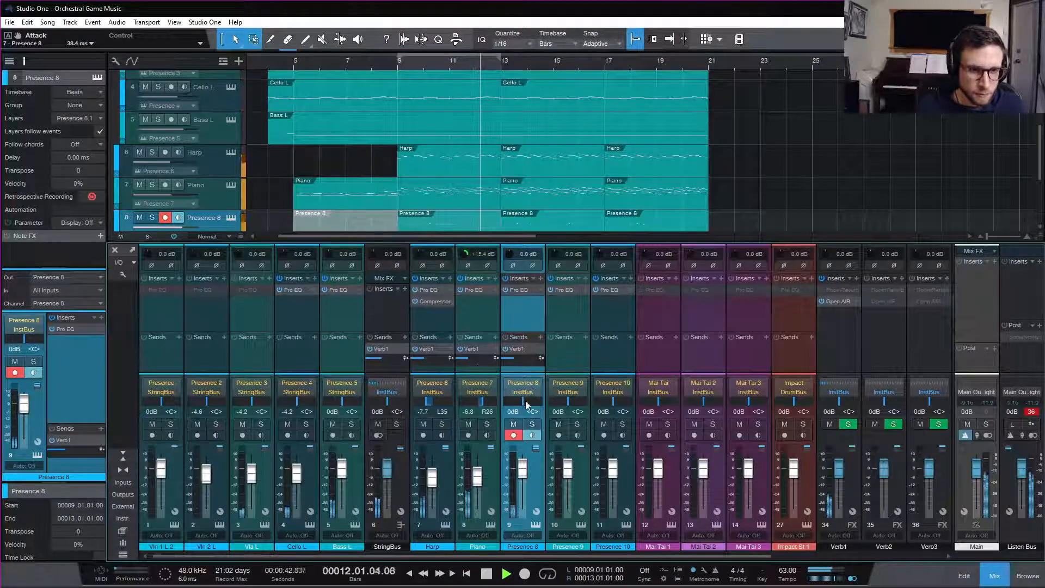
left_click_drag(527, 403, 540, 410)
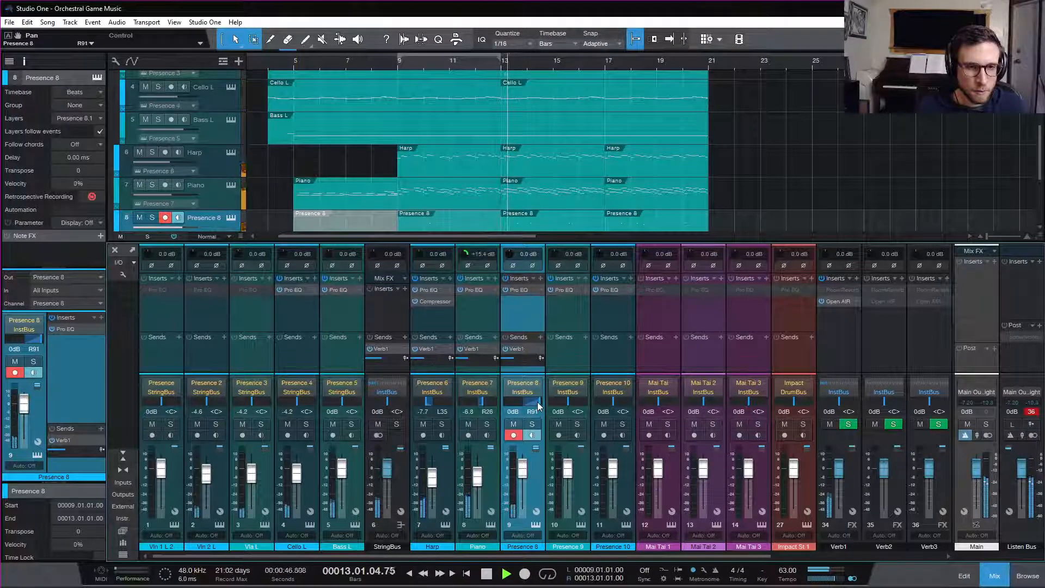
- Set the Presence 8 channel's pan to R12 and save the song
mouse_move(537, 402)
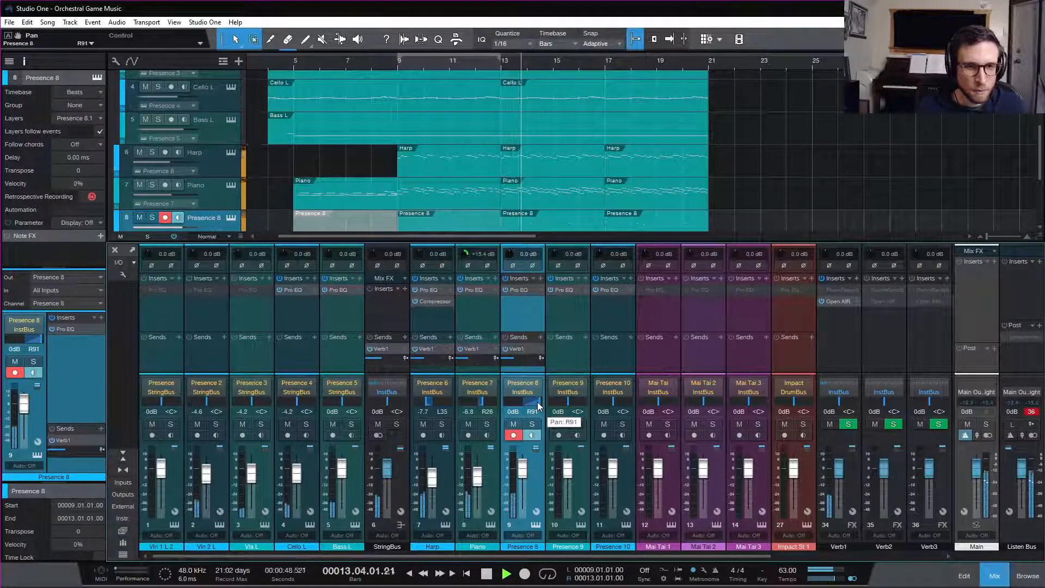
left_click_drag(538, 405, 526, 409)
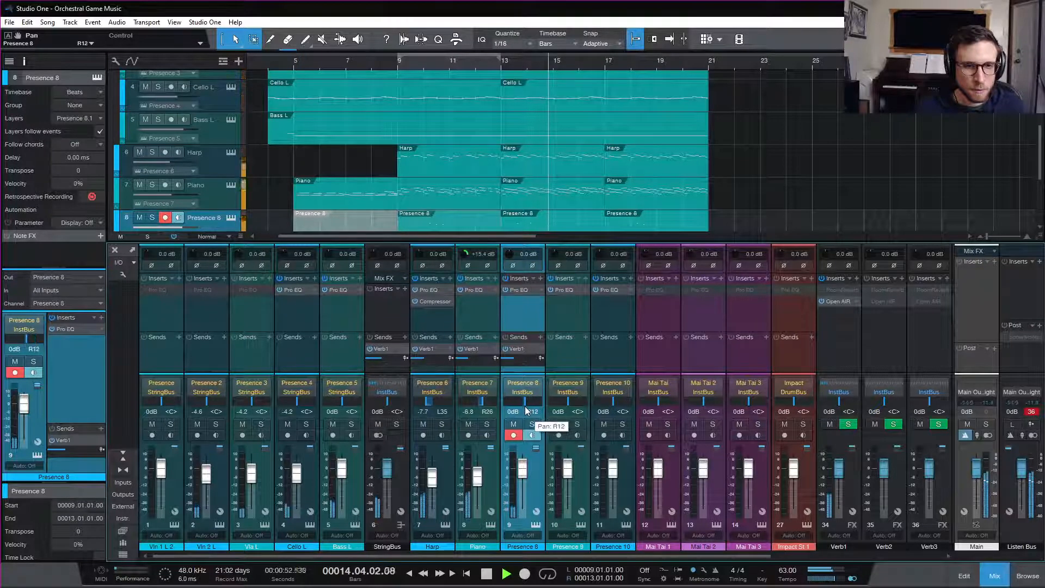
key("ctrl+s")
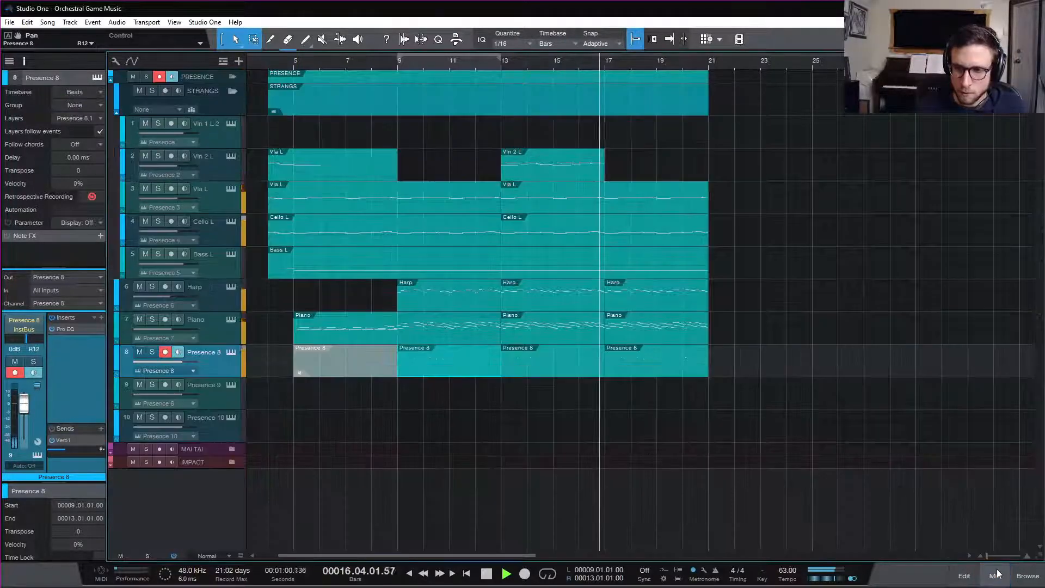
- Hide the mixer and place the playback cursor at bar 19 in the arrangement
left_click(994, 575)
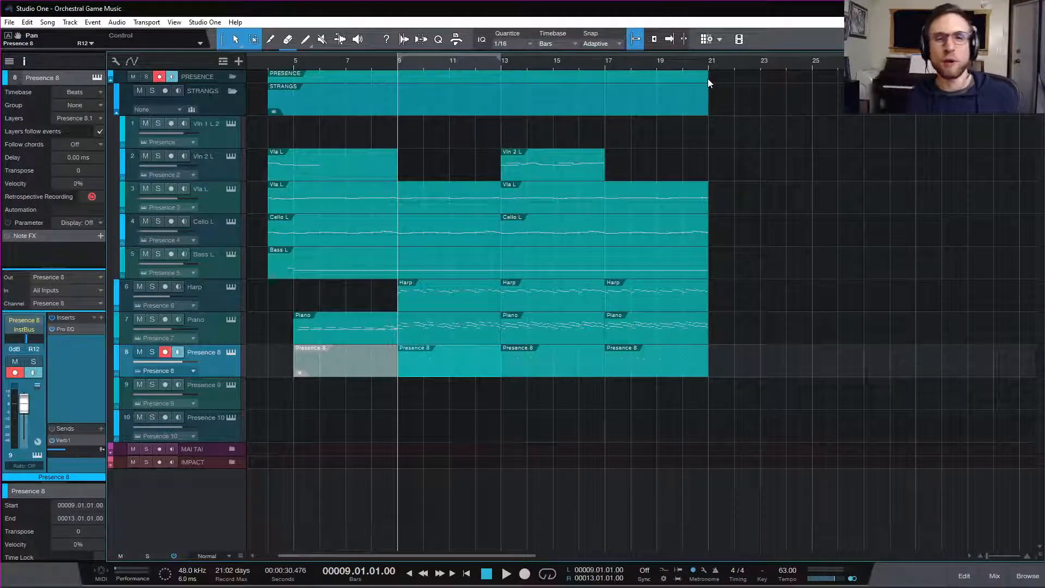
left_click(707, 64)
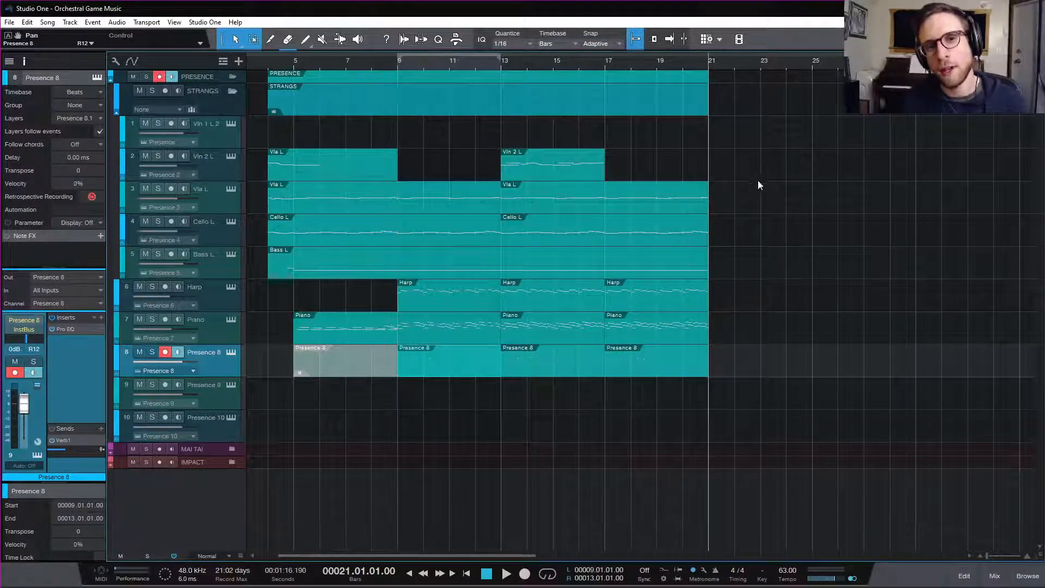
left_click(655, 60)
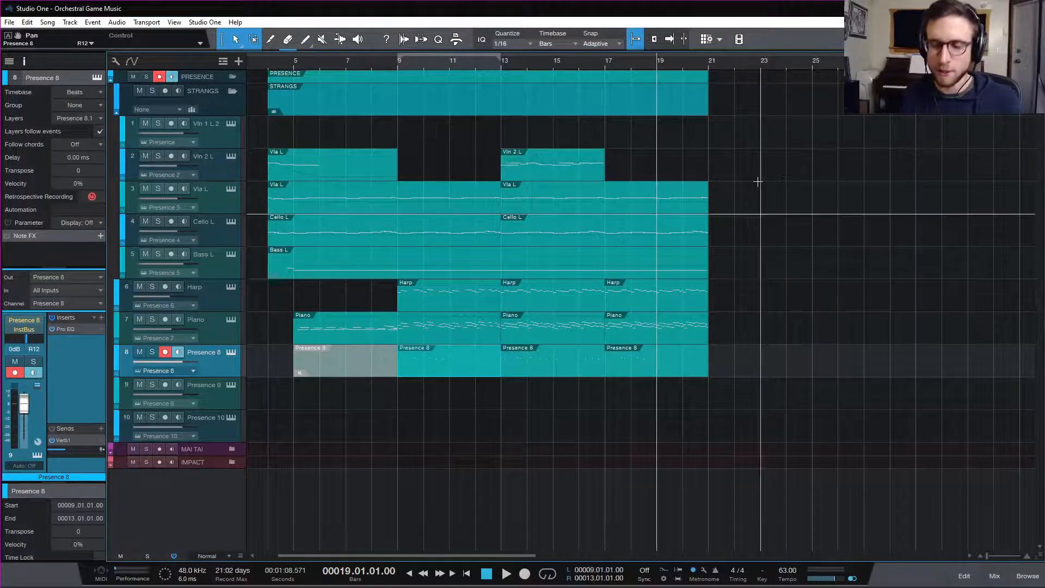